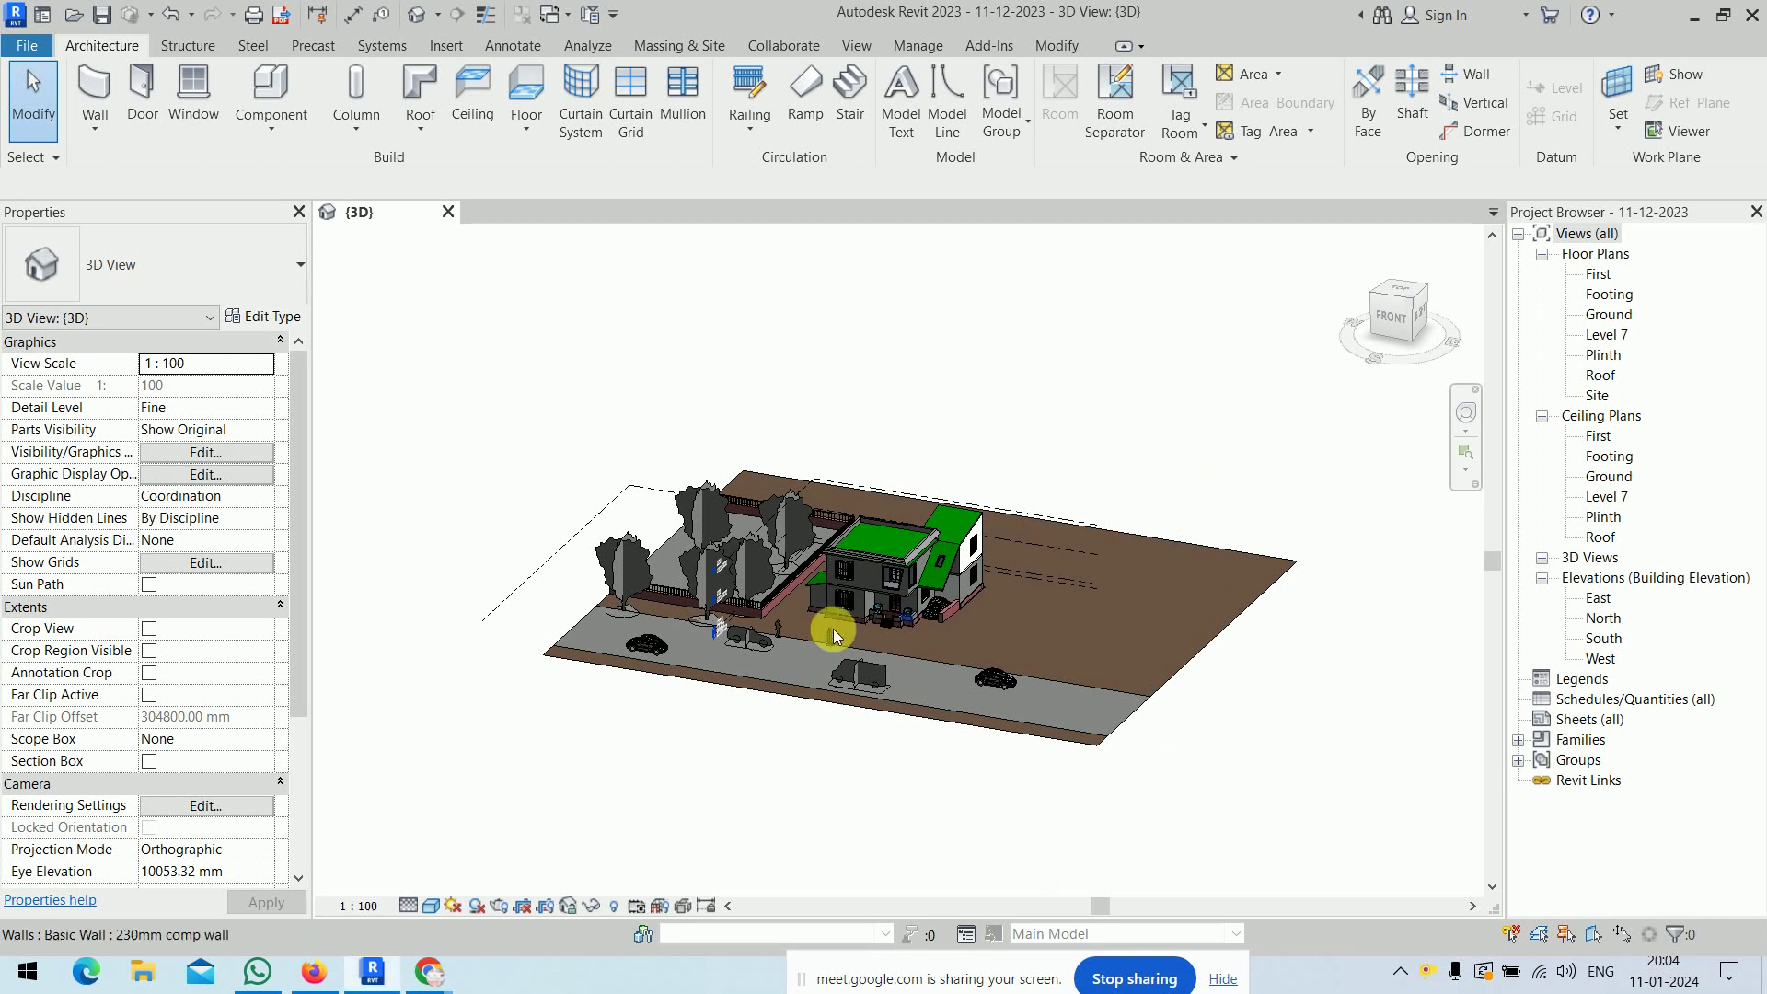
- Open the Ground floor plan from the Project Browser and zoom to show the whole house
{"action": "scroll", "coordinate": [839, 629], "scroll_direction": "up", "scroll_amount": 3}
{"action": "scroll", "coordinate": [839, 628], "scroll_direction": "down", "scroll_amount": 1}
{"action": "scroll", "coordinate": [844, 612], "scroll_direction": "down", "scroll_amount": 2}
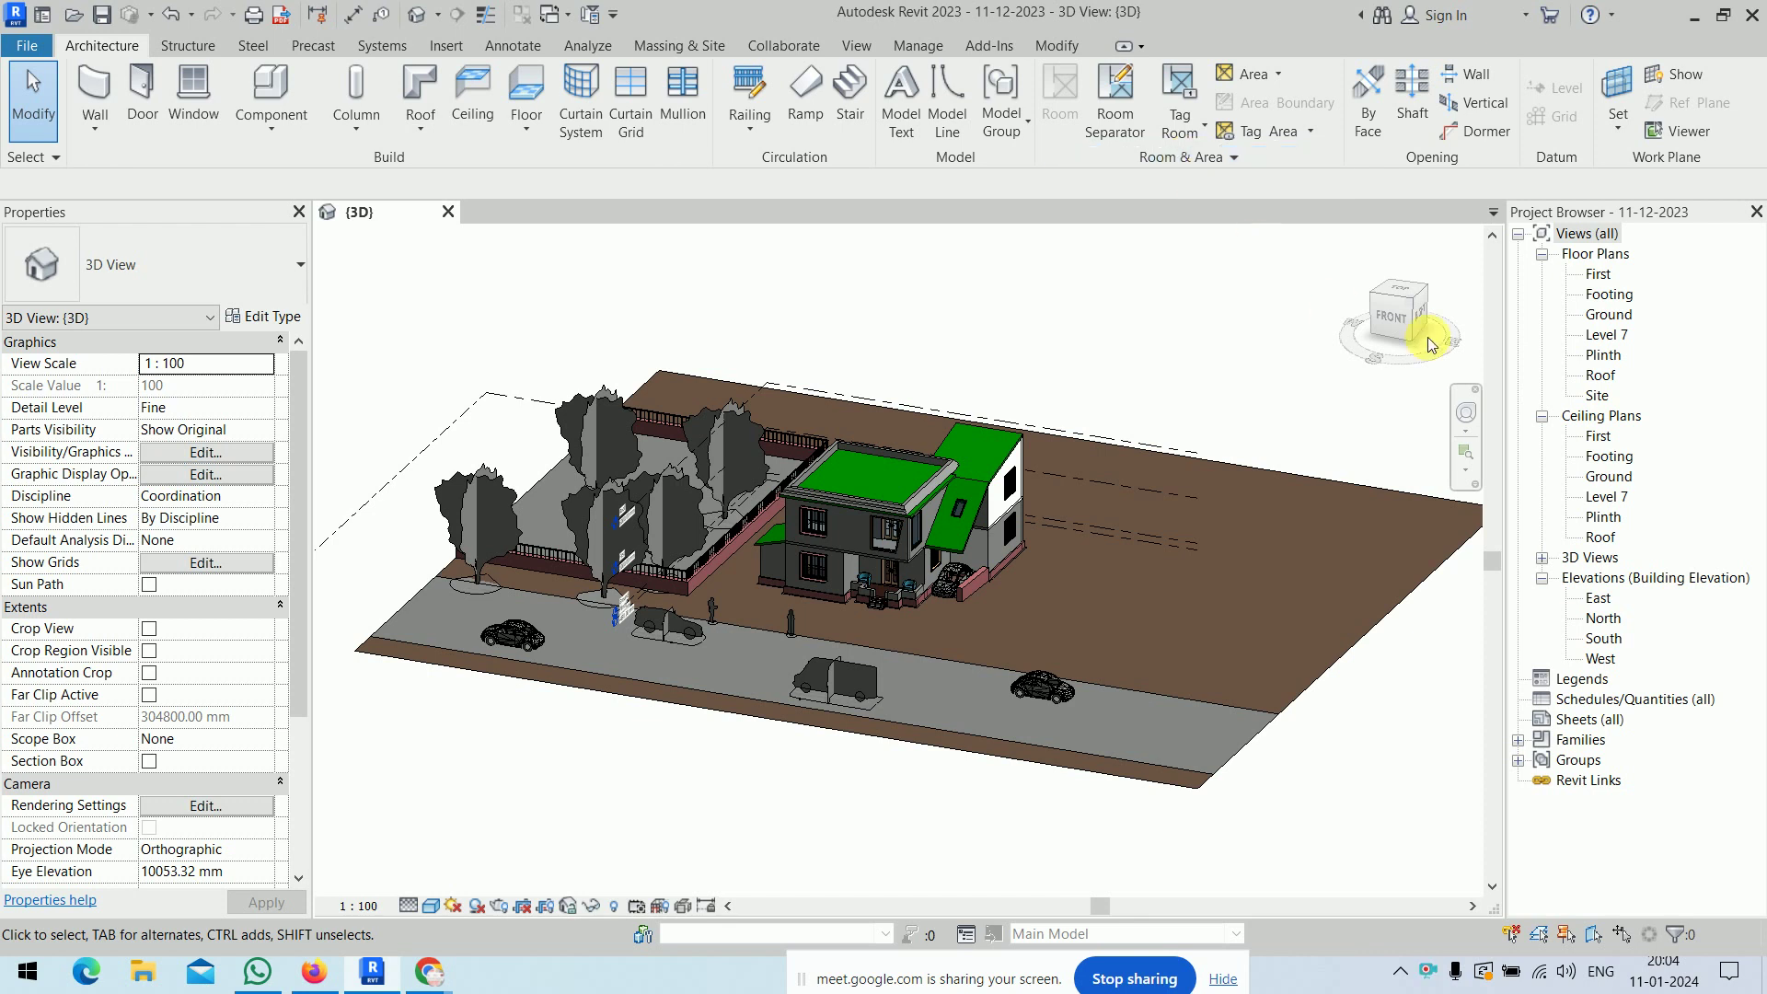
{"action": "left_click", "coordinate": [1607, 316]}
{"action": "double_click", "coordinate": [1607, 316]}
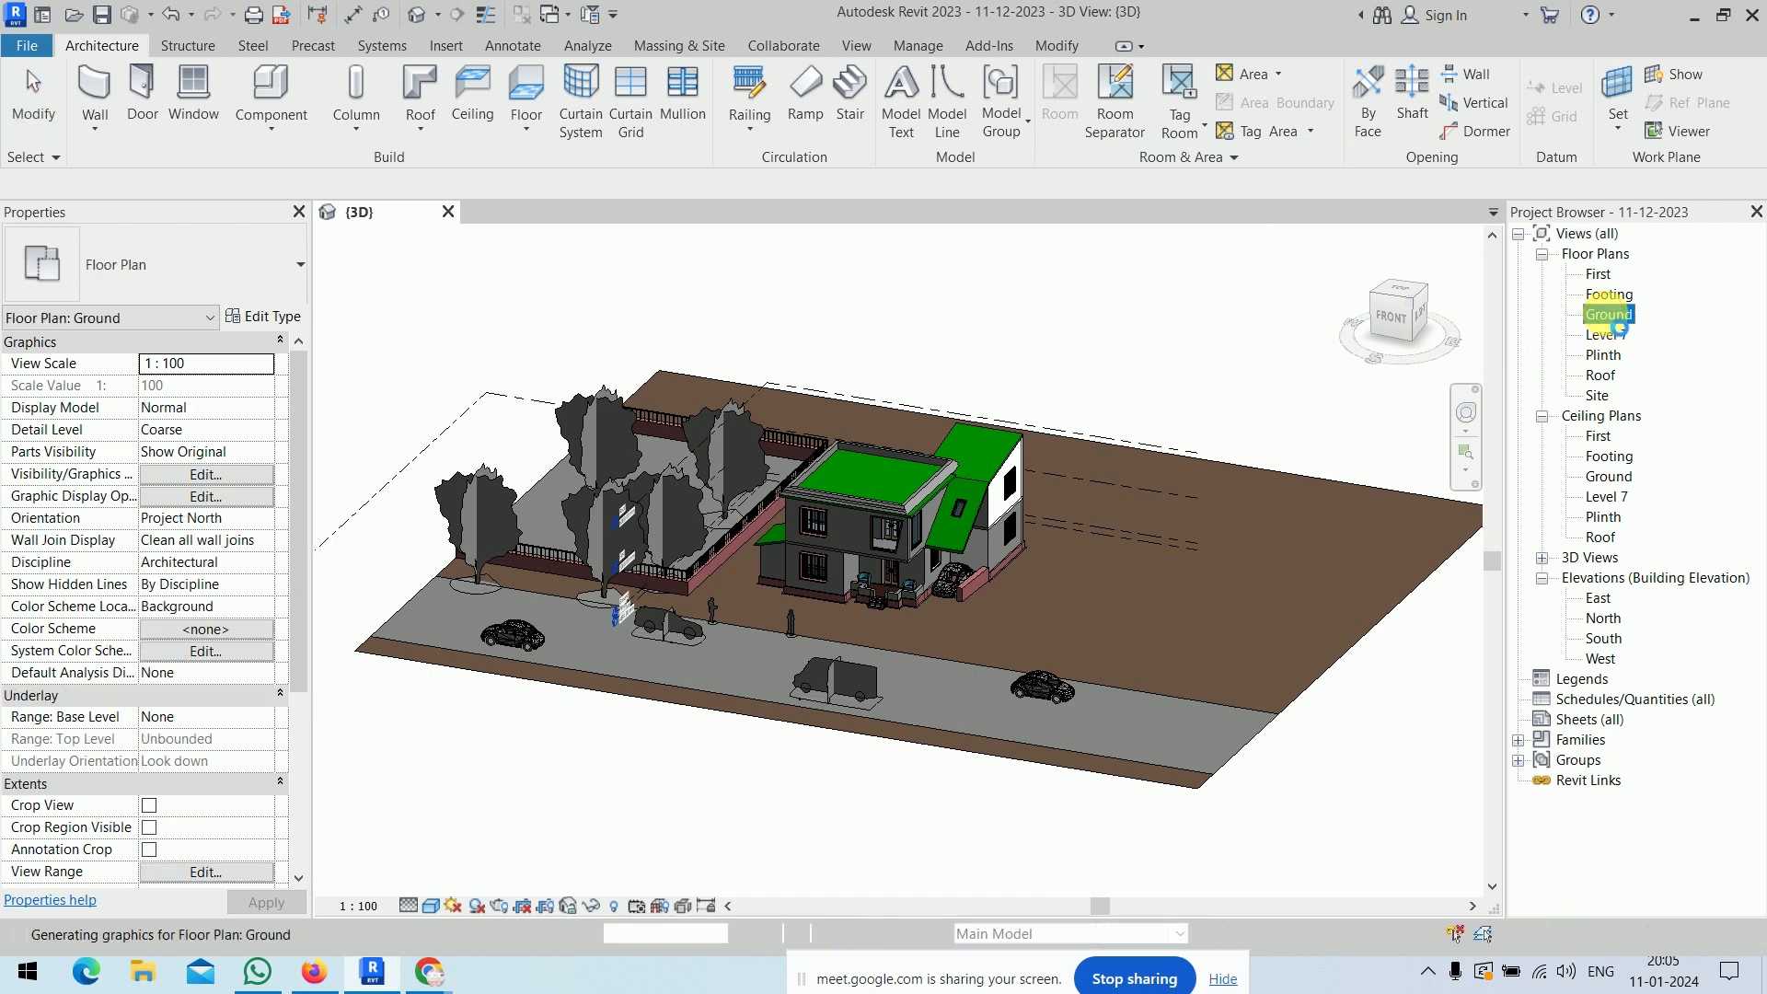
{"action": "scroll", "coordinate": [887, 532], "scroll_direction": "up", "scroll_amount": 2}
{"action": "scroll", "coordinate": [887, 513], "scroll_direction": "up", "scroll_amount": 3}
{"action": "scroll", "coordinate": [875, 517], "scroll_direction": "up", "scroll_amount": 2}
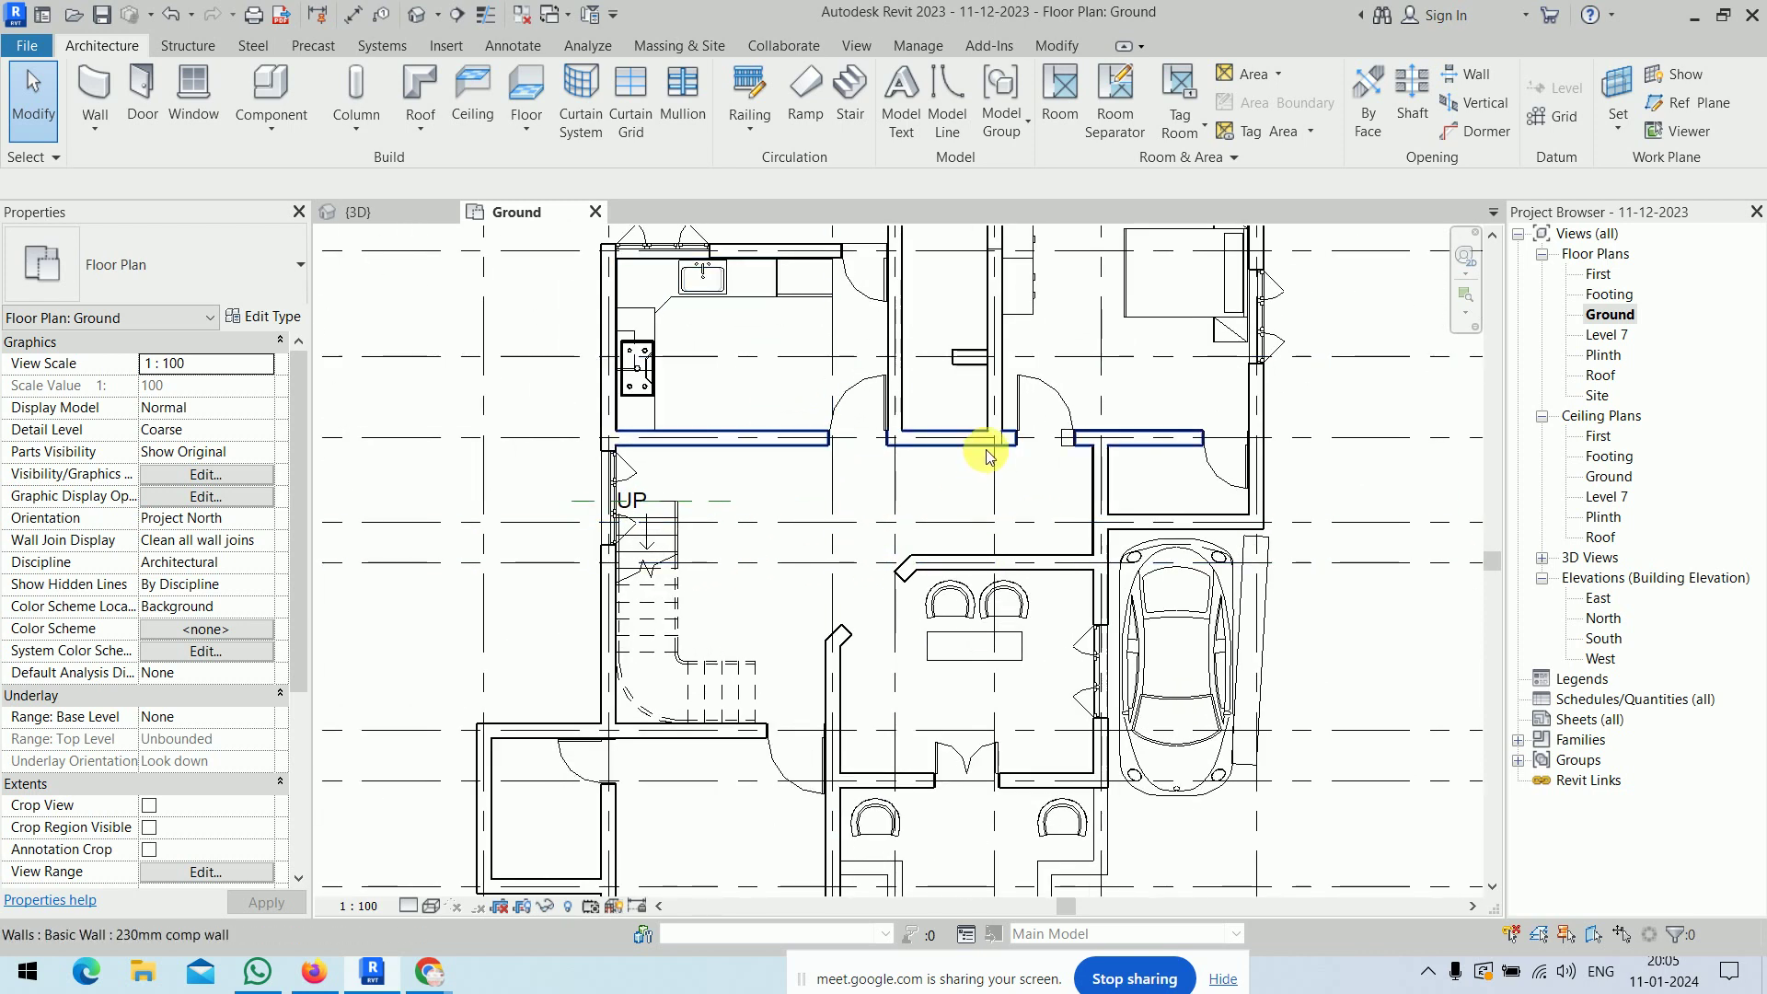
{"action": "scroll", "coordinate": [943, 506], "scroll_direction": "down", "scroll_amount": 2}
{"action": "scroll", "coordinate": [887, 469], "scroll_direction": "down", "scroll_amount": 1}
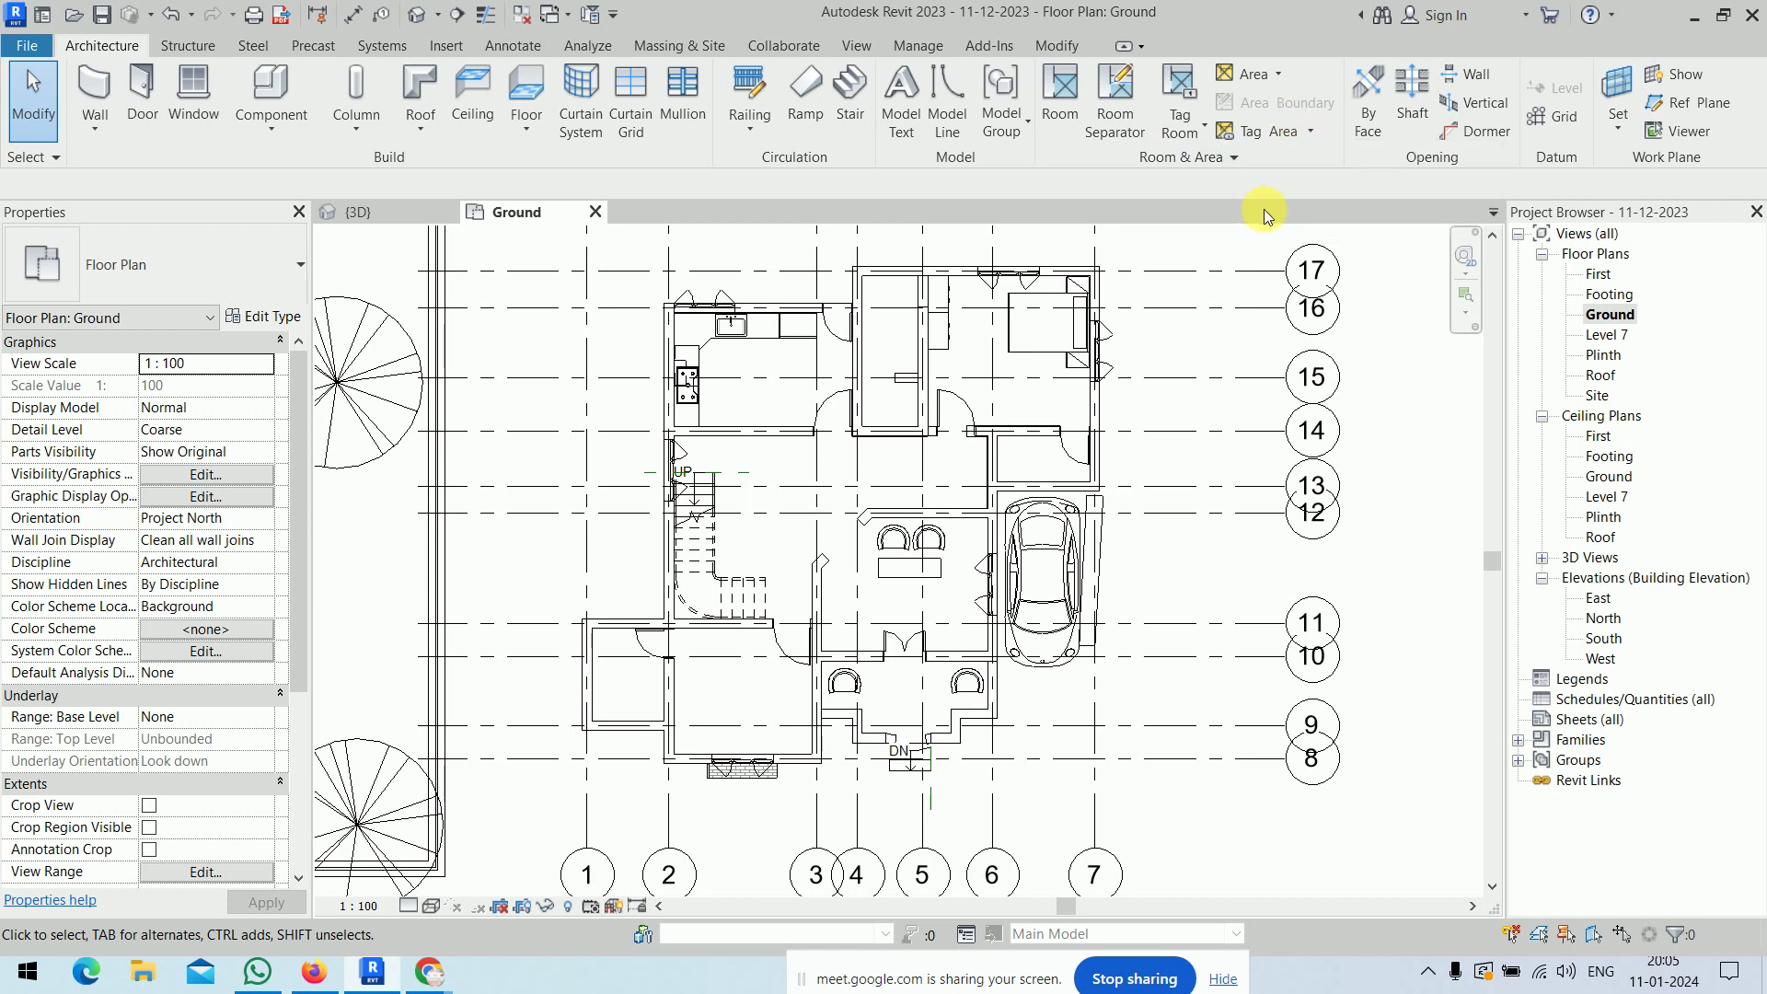
- Place Room 1 inside the top-left kitchen space with the Room tool
{"action": "left_click", "coordinate": [1061, 127]}
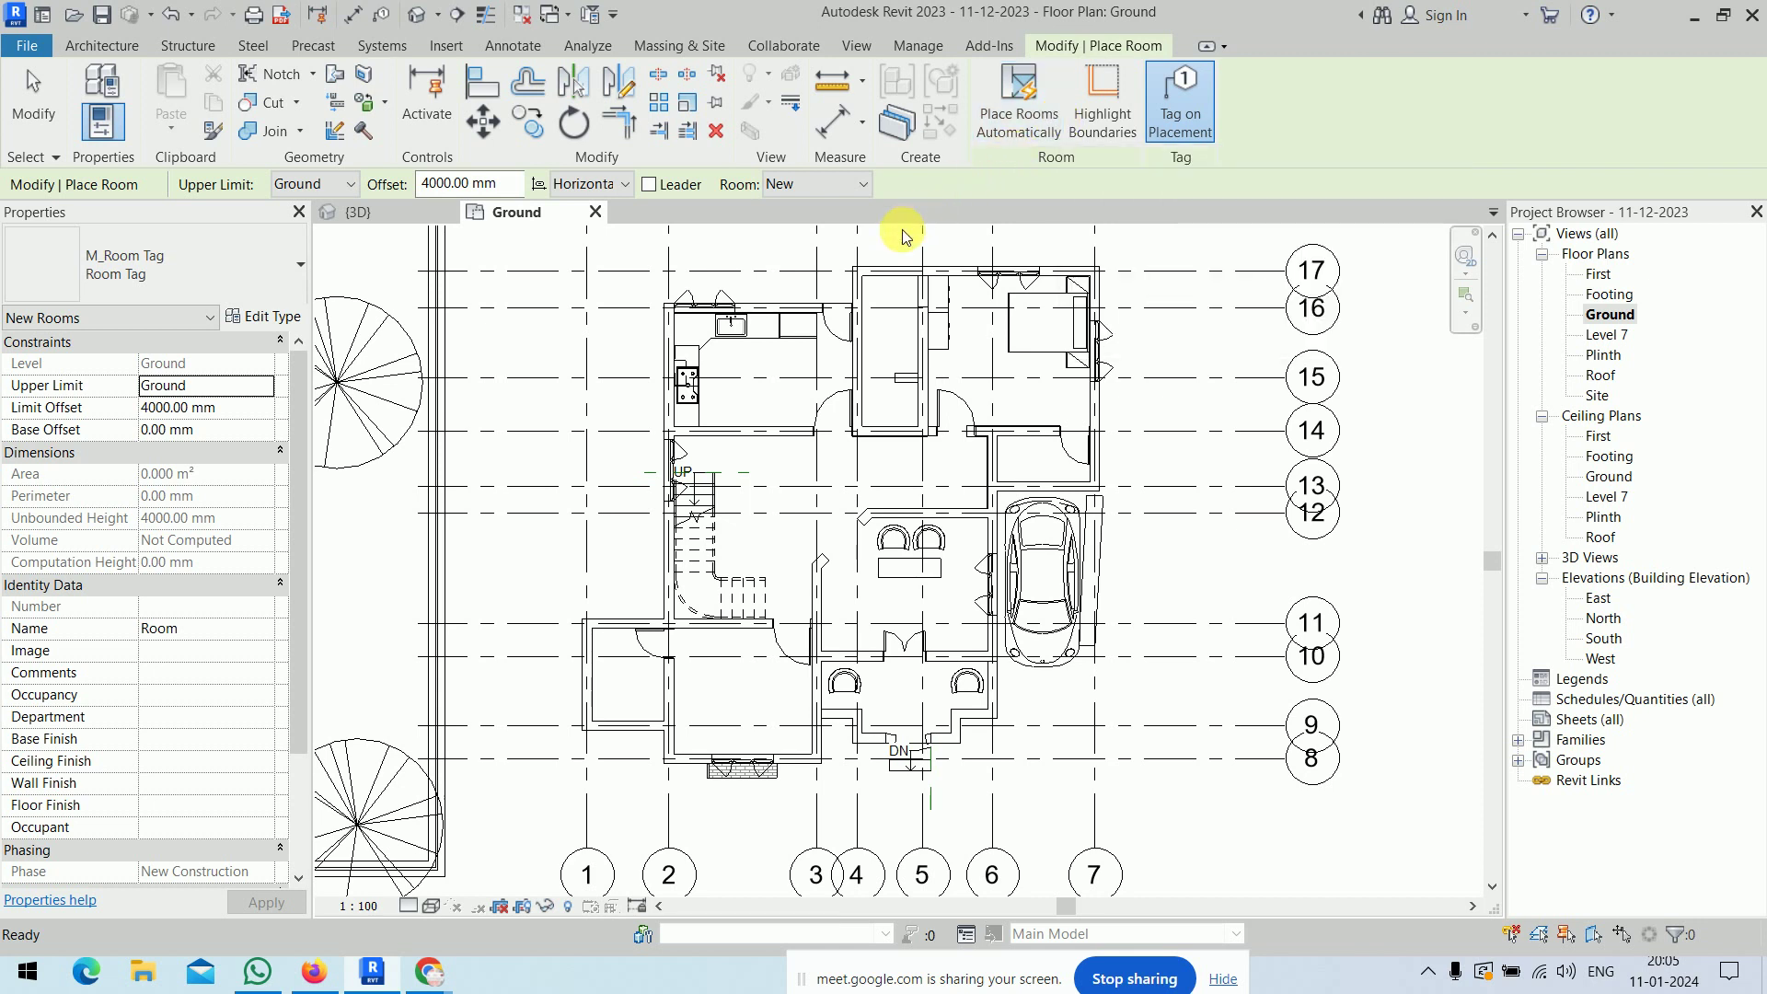
{"action": "scroll", "coordinate": [771, 382], "scroll_direction": "up", "scroll_amount": 2}
{"action": "scroll", "coordinate": [771, 382], "scroll_direction": "up", "scroll_amount": 2}
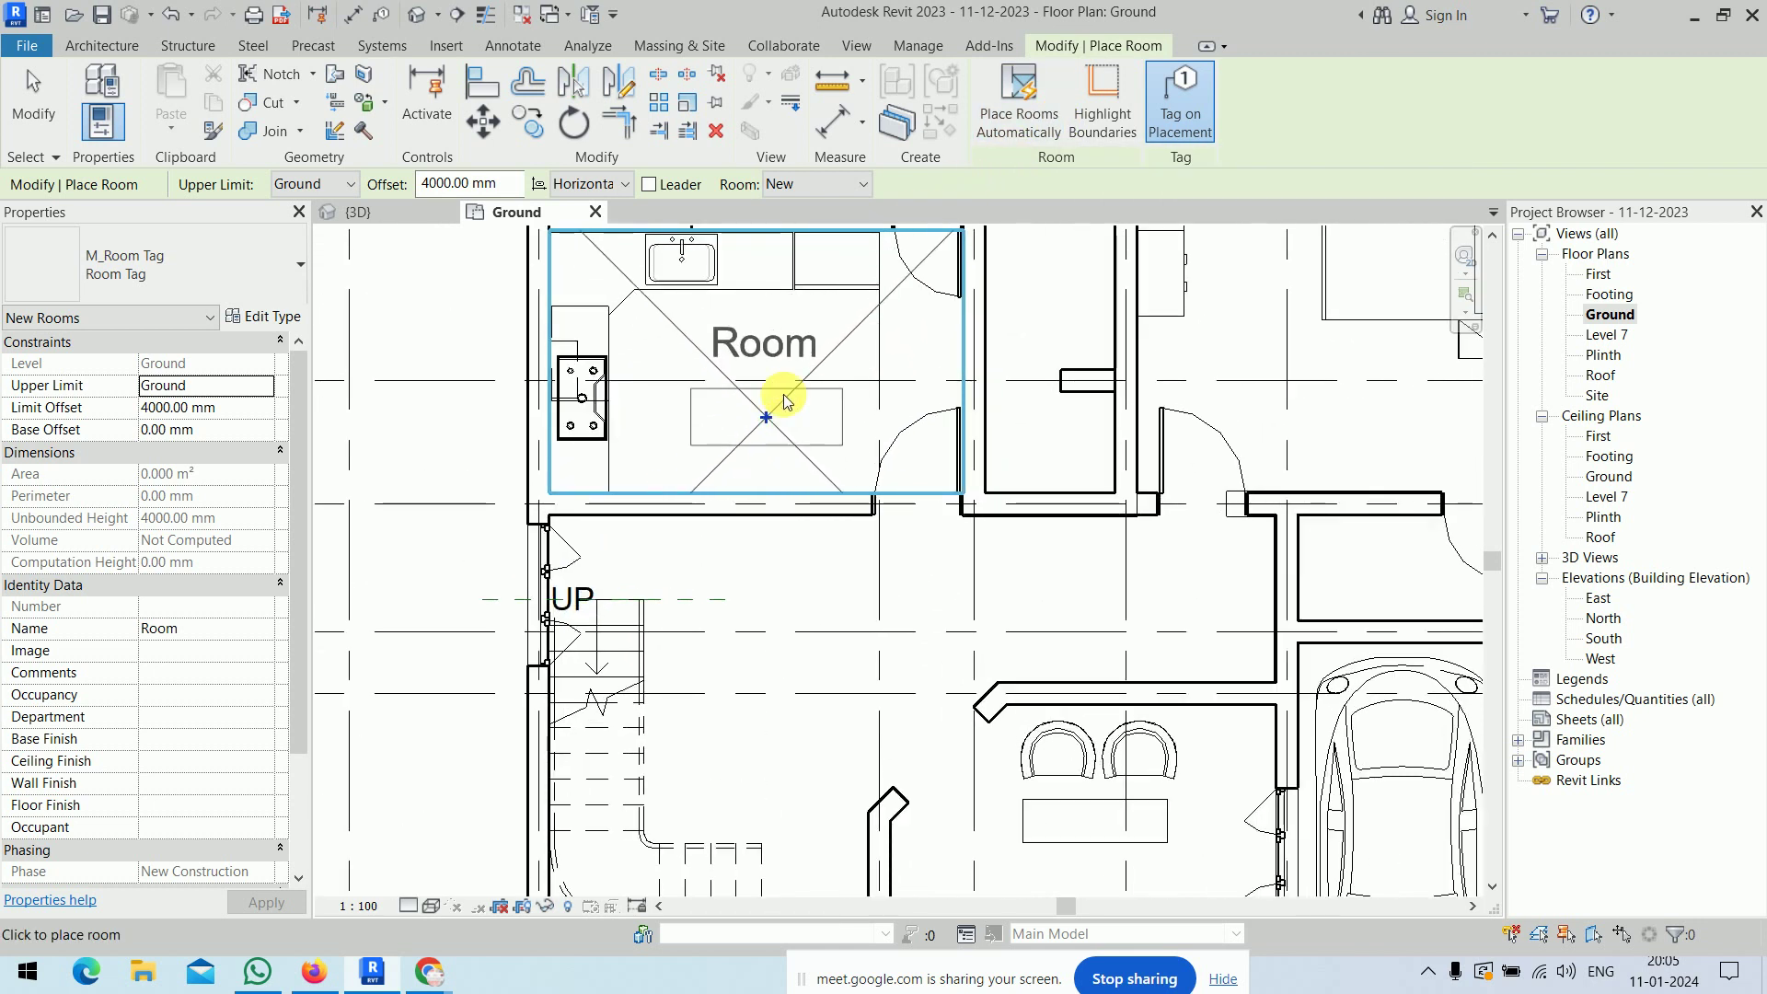
{"action": "scroll", "coordinate": [768, 405], "scroll_direction": "down", "scroll_amount": 1}
{"action": "scroll", "coordinate": [768, 395], "scroll_direction": "down", "scroll_amount": 1}
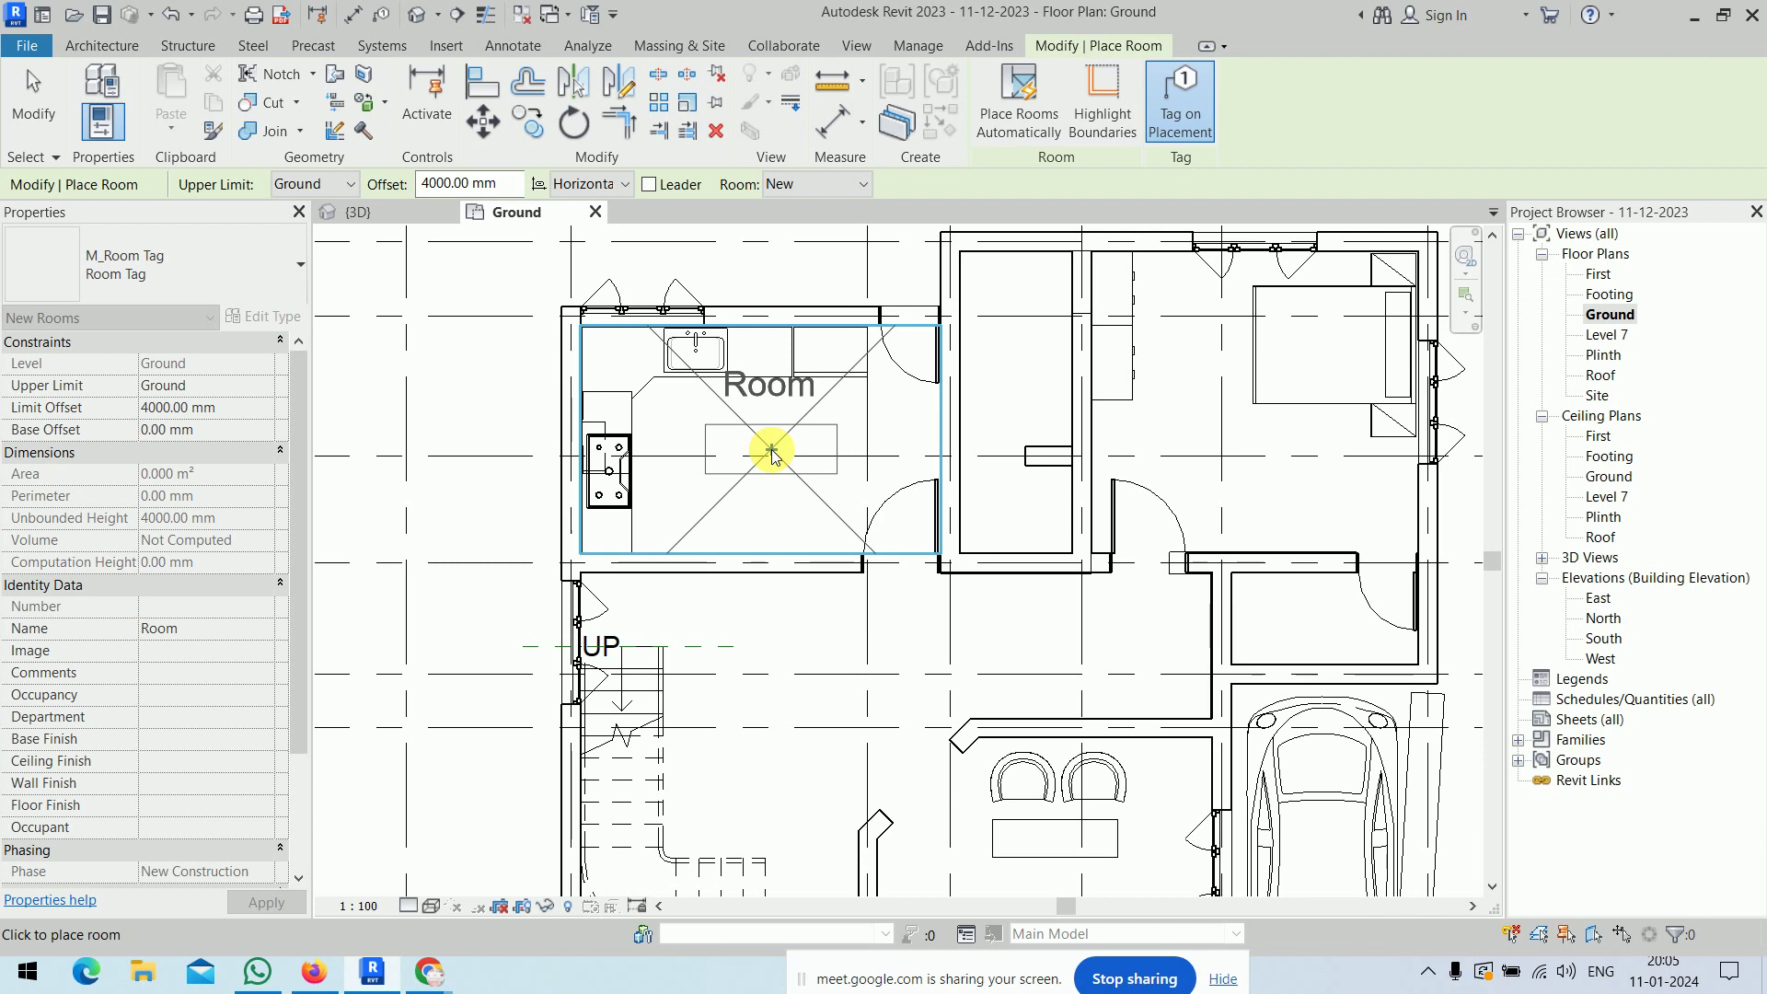
{"action": "key", "text": "Escape"}
{"action": "key", "text": "Escape"}
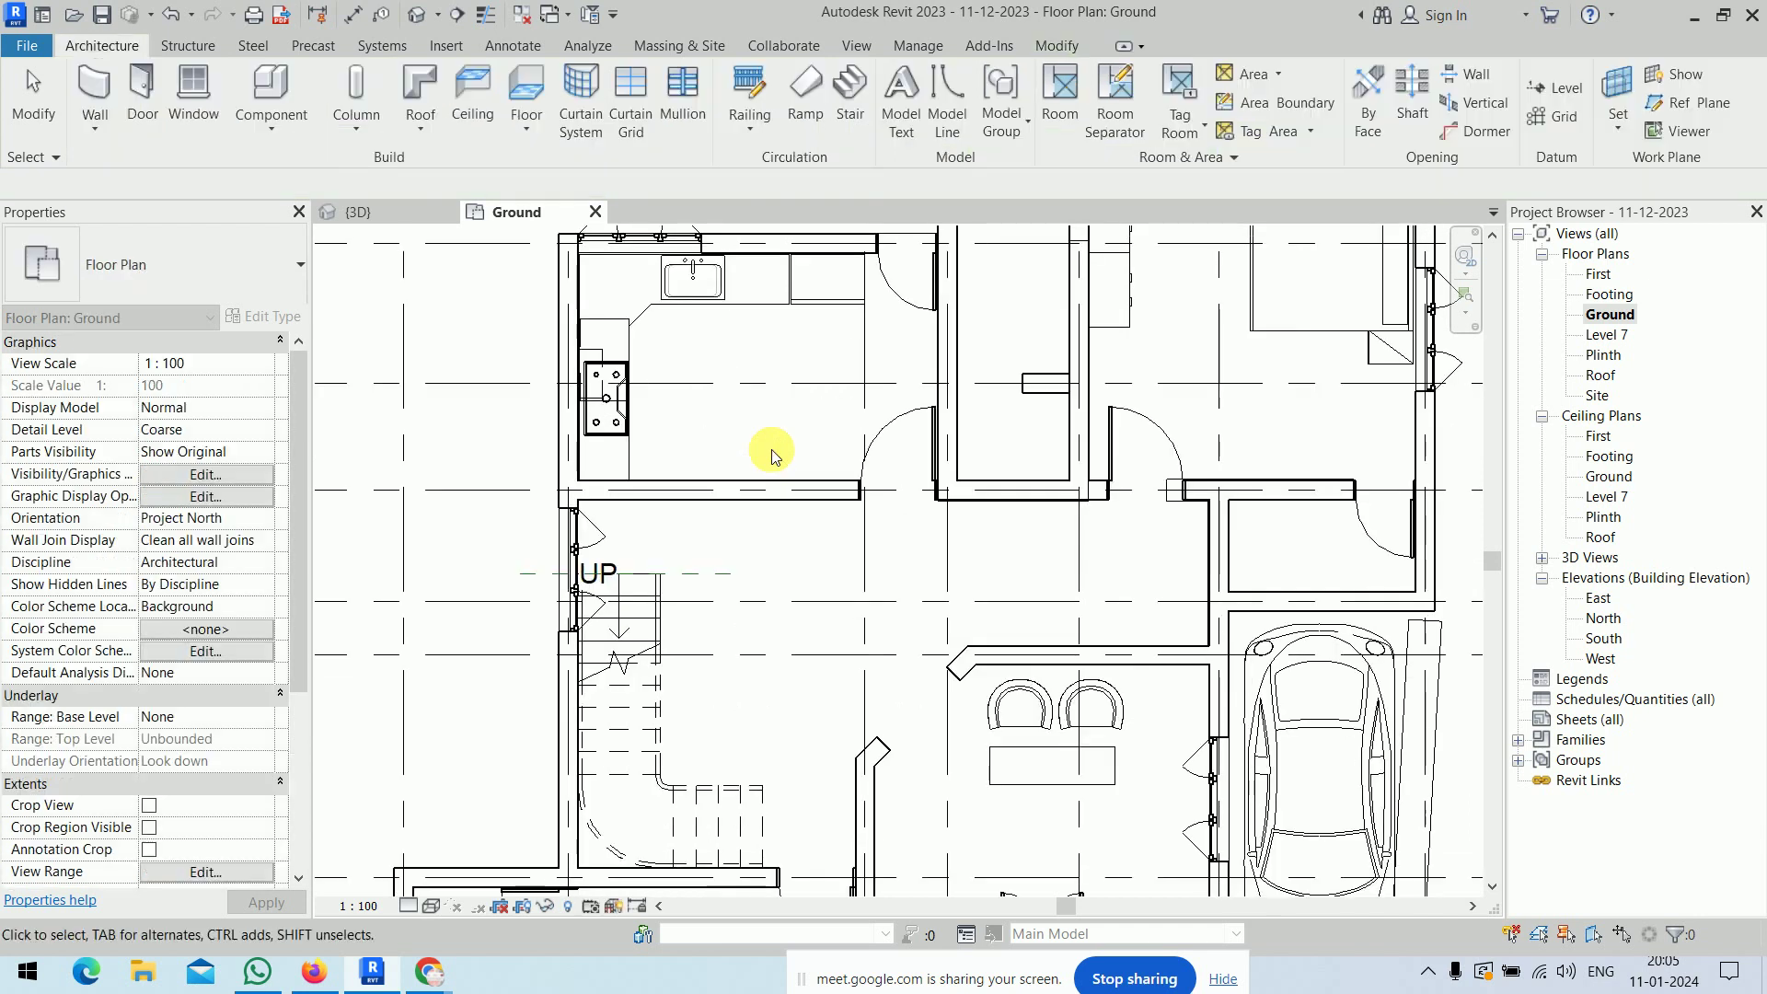
{"action": "left_click", "coordinate": [1062, 107]}
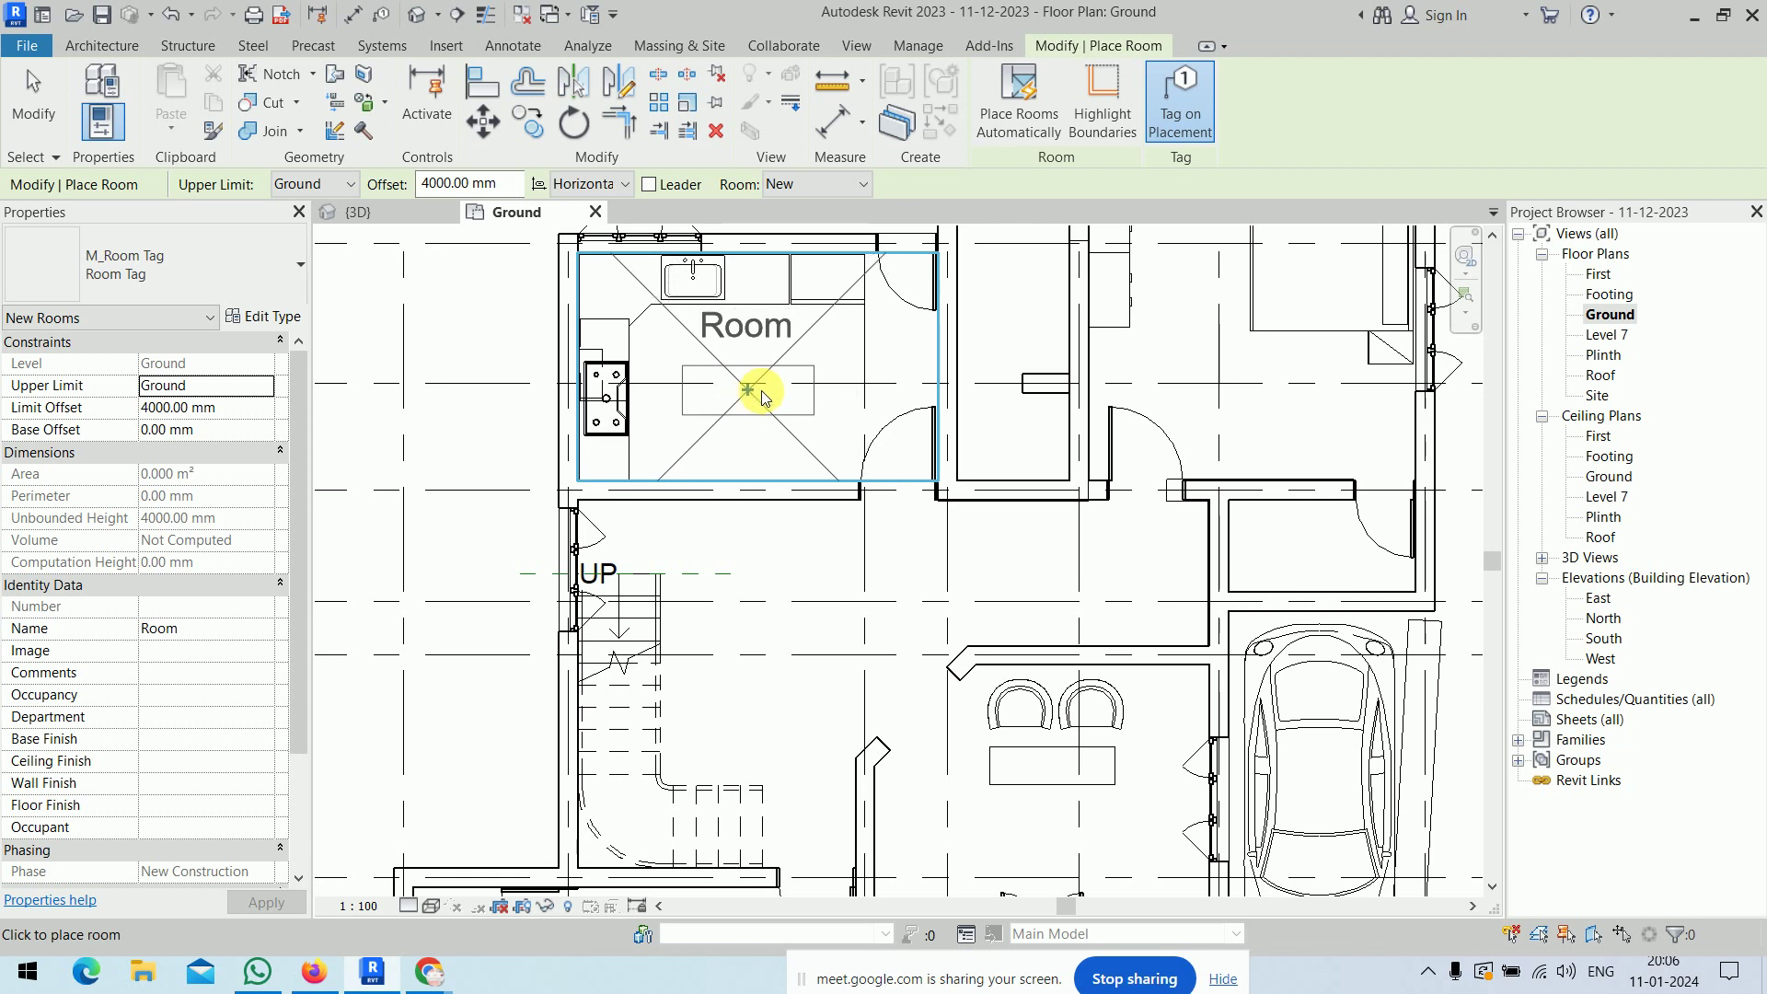
{"action": "middle_click_drag", "start_coordinate": [785, 386], "coordinate": [784, 472]}
{"action": "scroll", "coordinate": [785, 473], "scroll_direction": "up", "scroll_amount": 2}
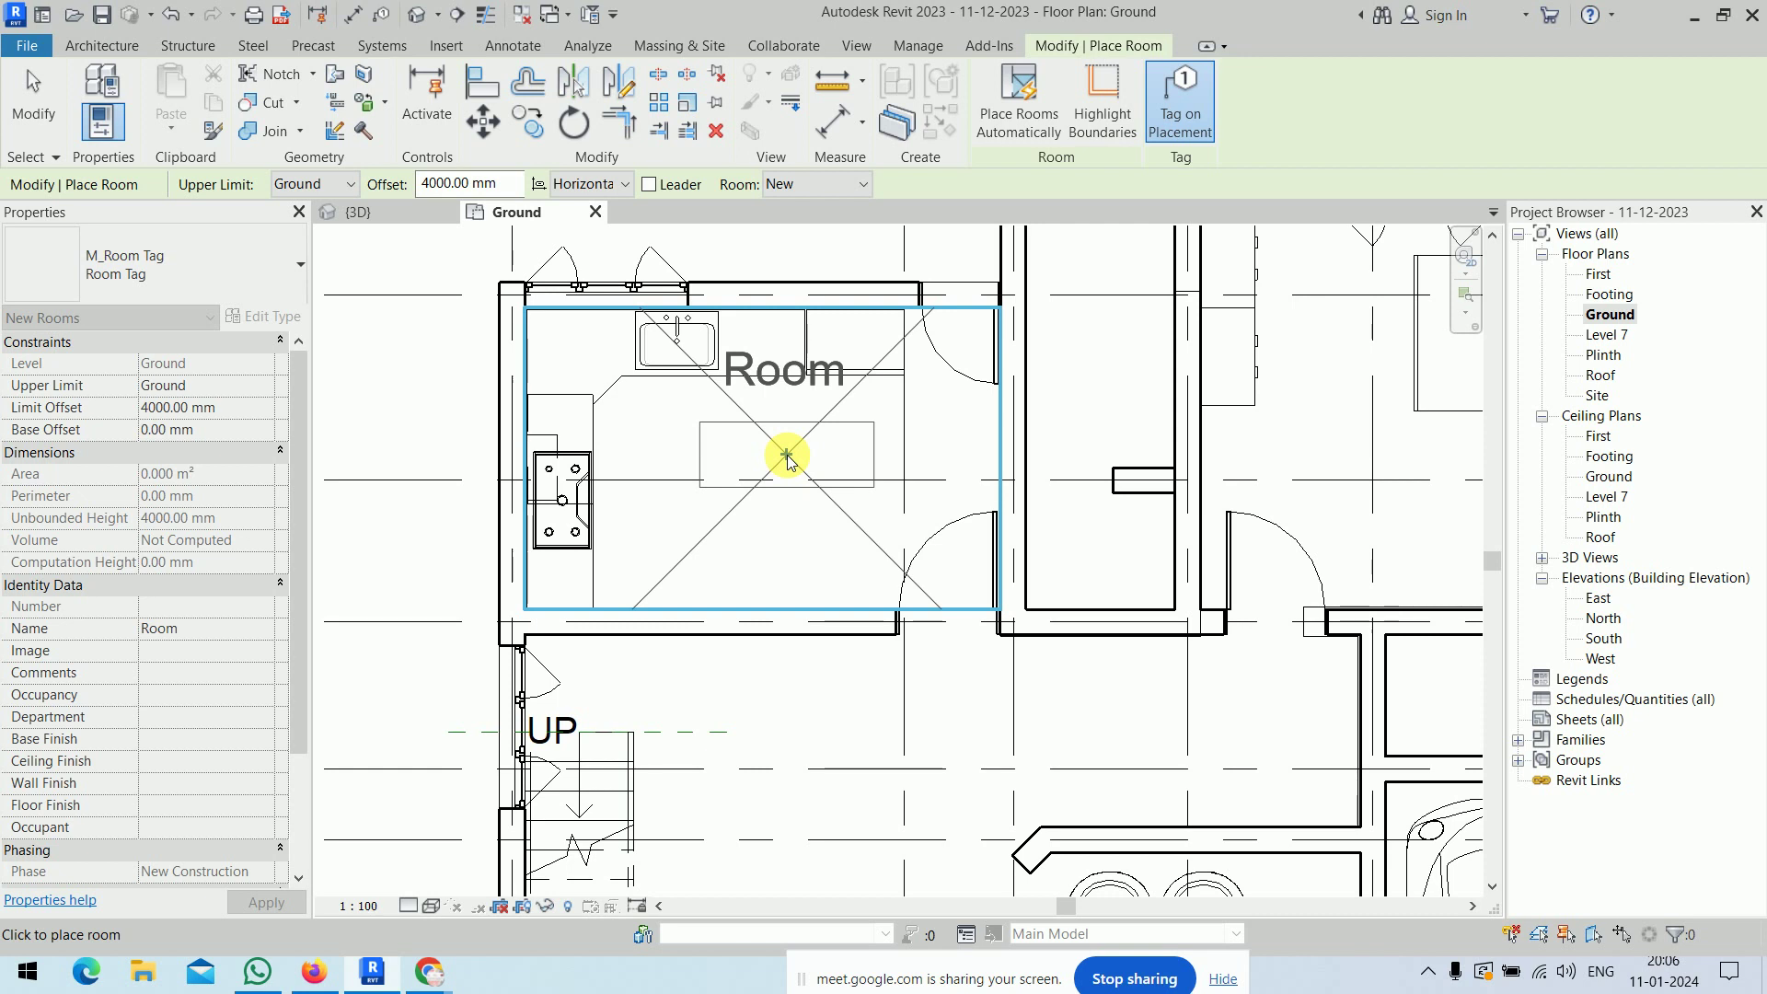
{"action": "left_click", "coordinate": [787, 457]}
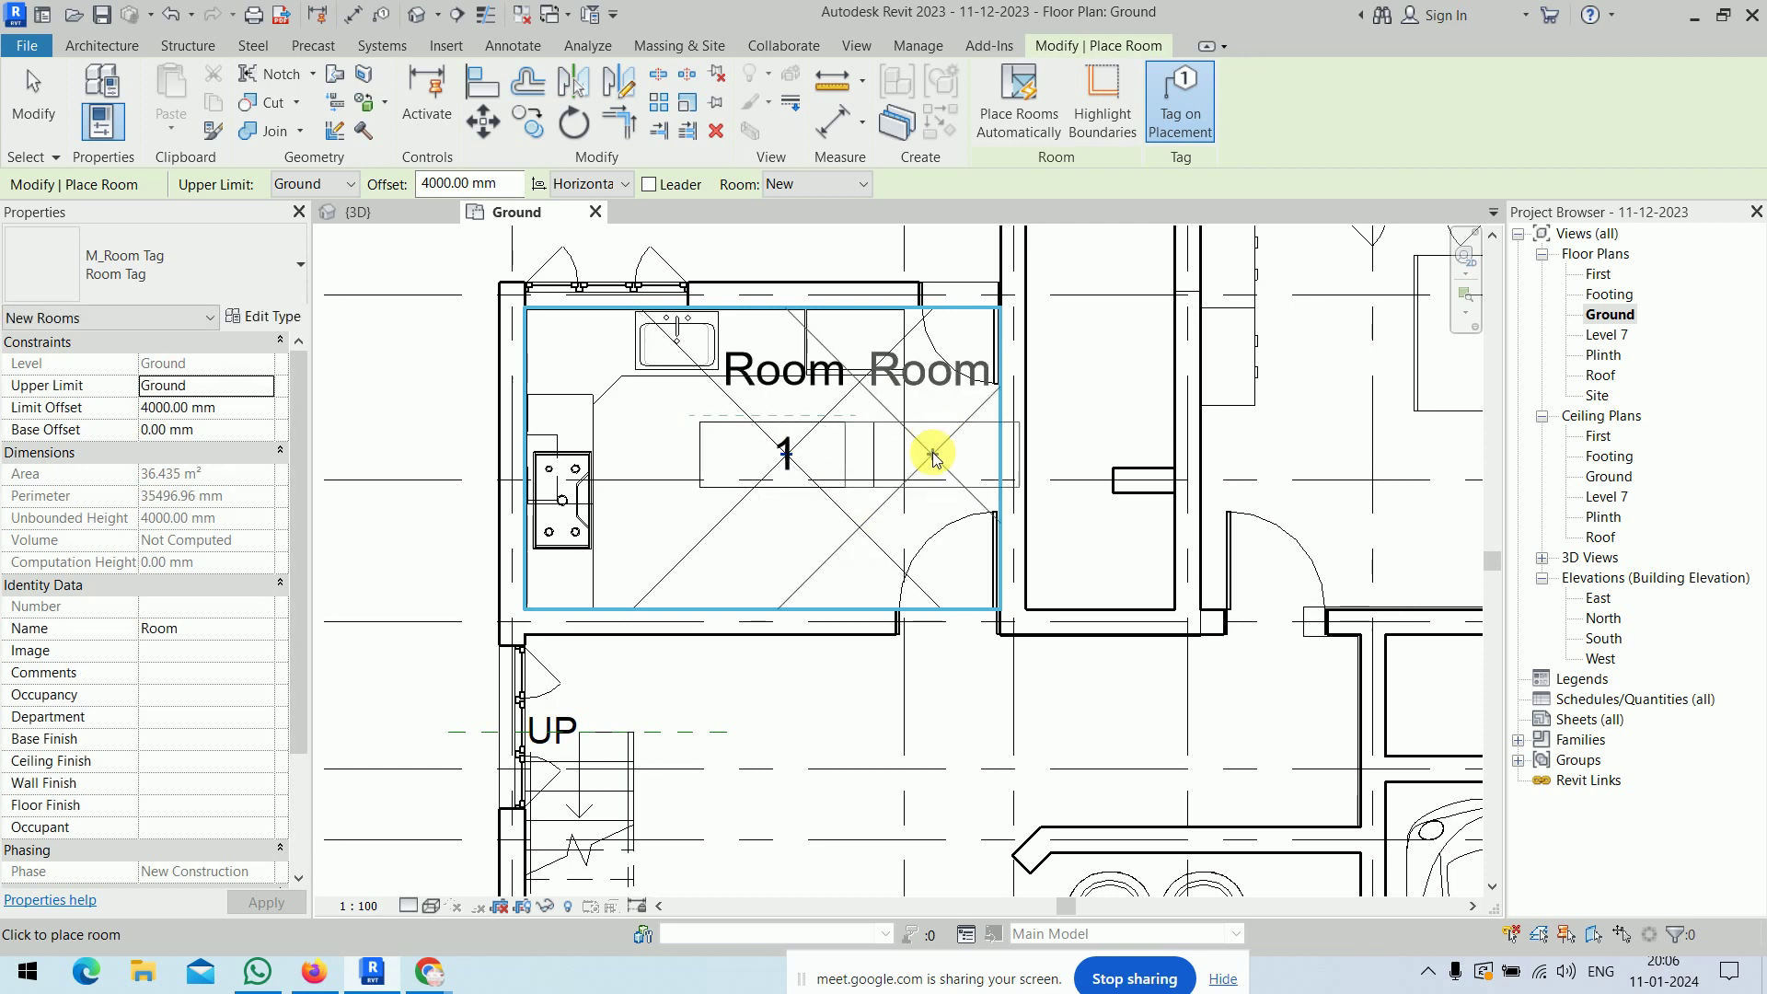
{"action": "key", "text": "Escape"}
{"action": "key", "text": "Escape"}
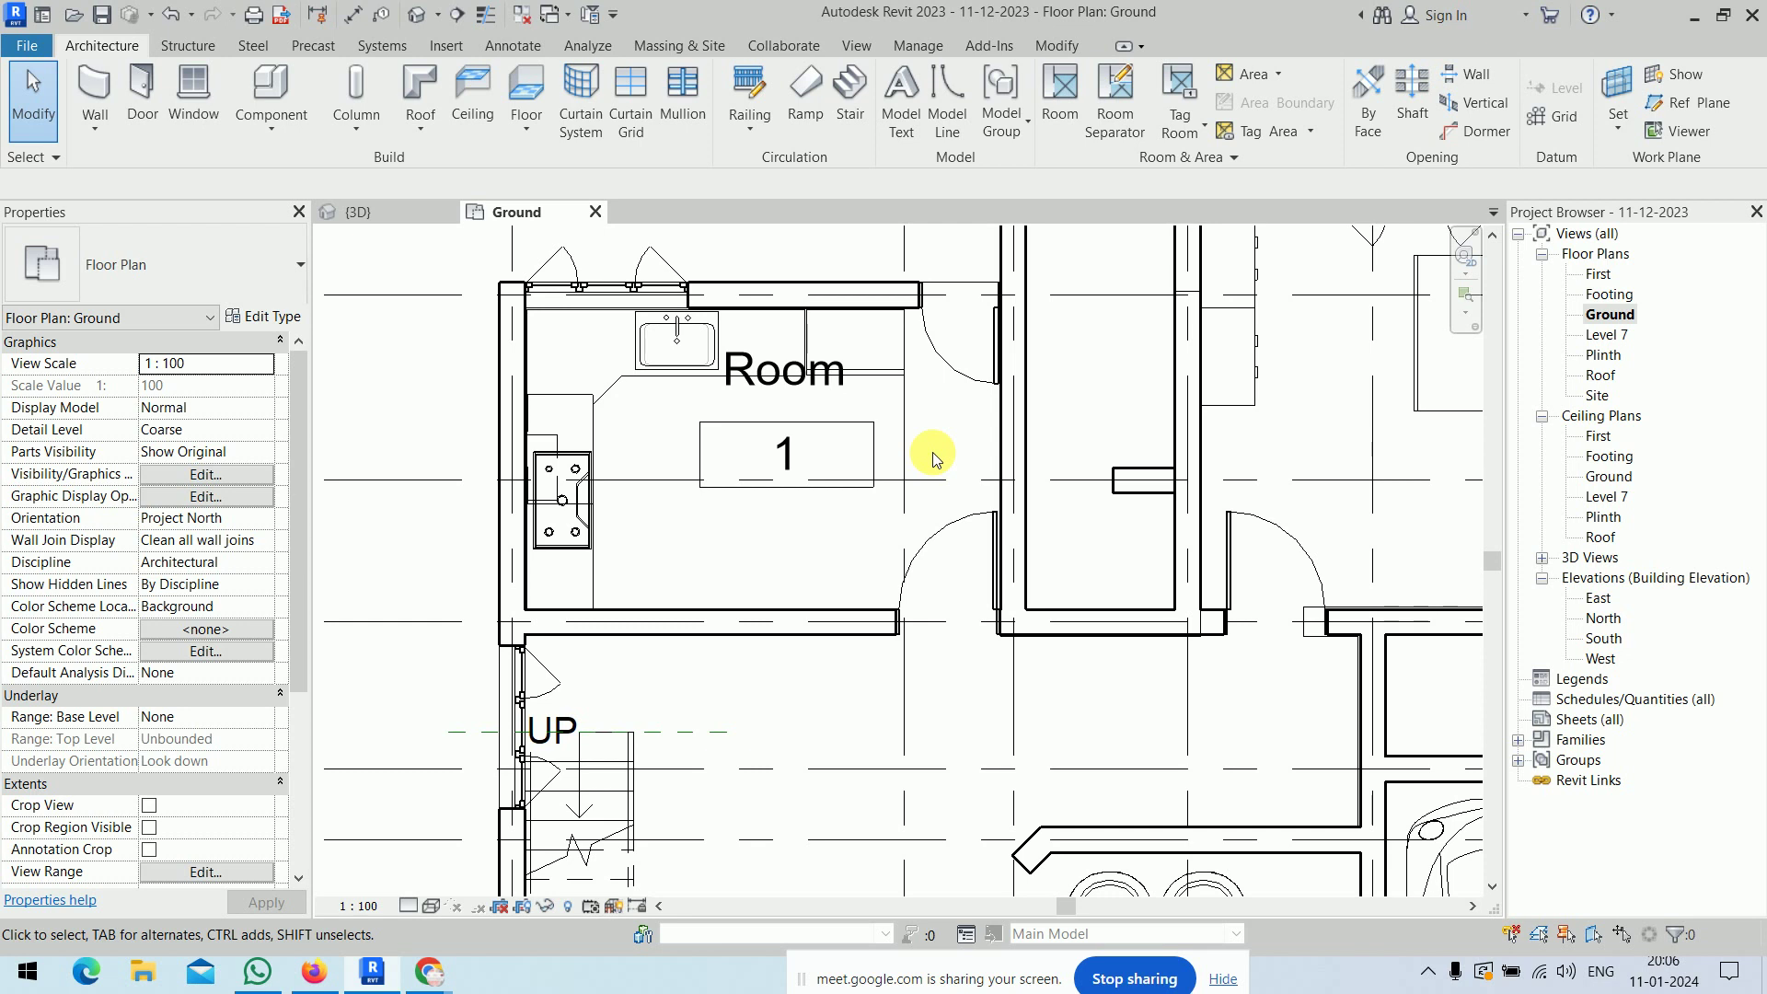
- Draw a horizontal section line across the kitchen room
{"action": "left_click", "coordinate": [457, 14]}
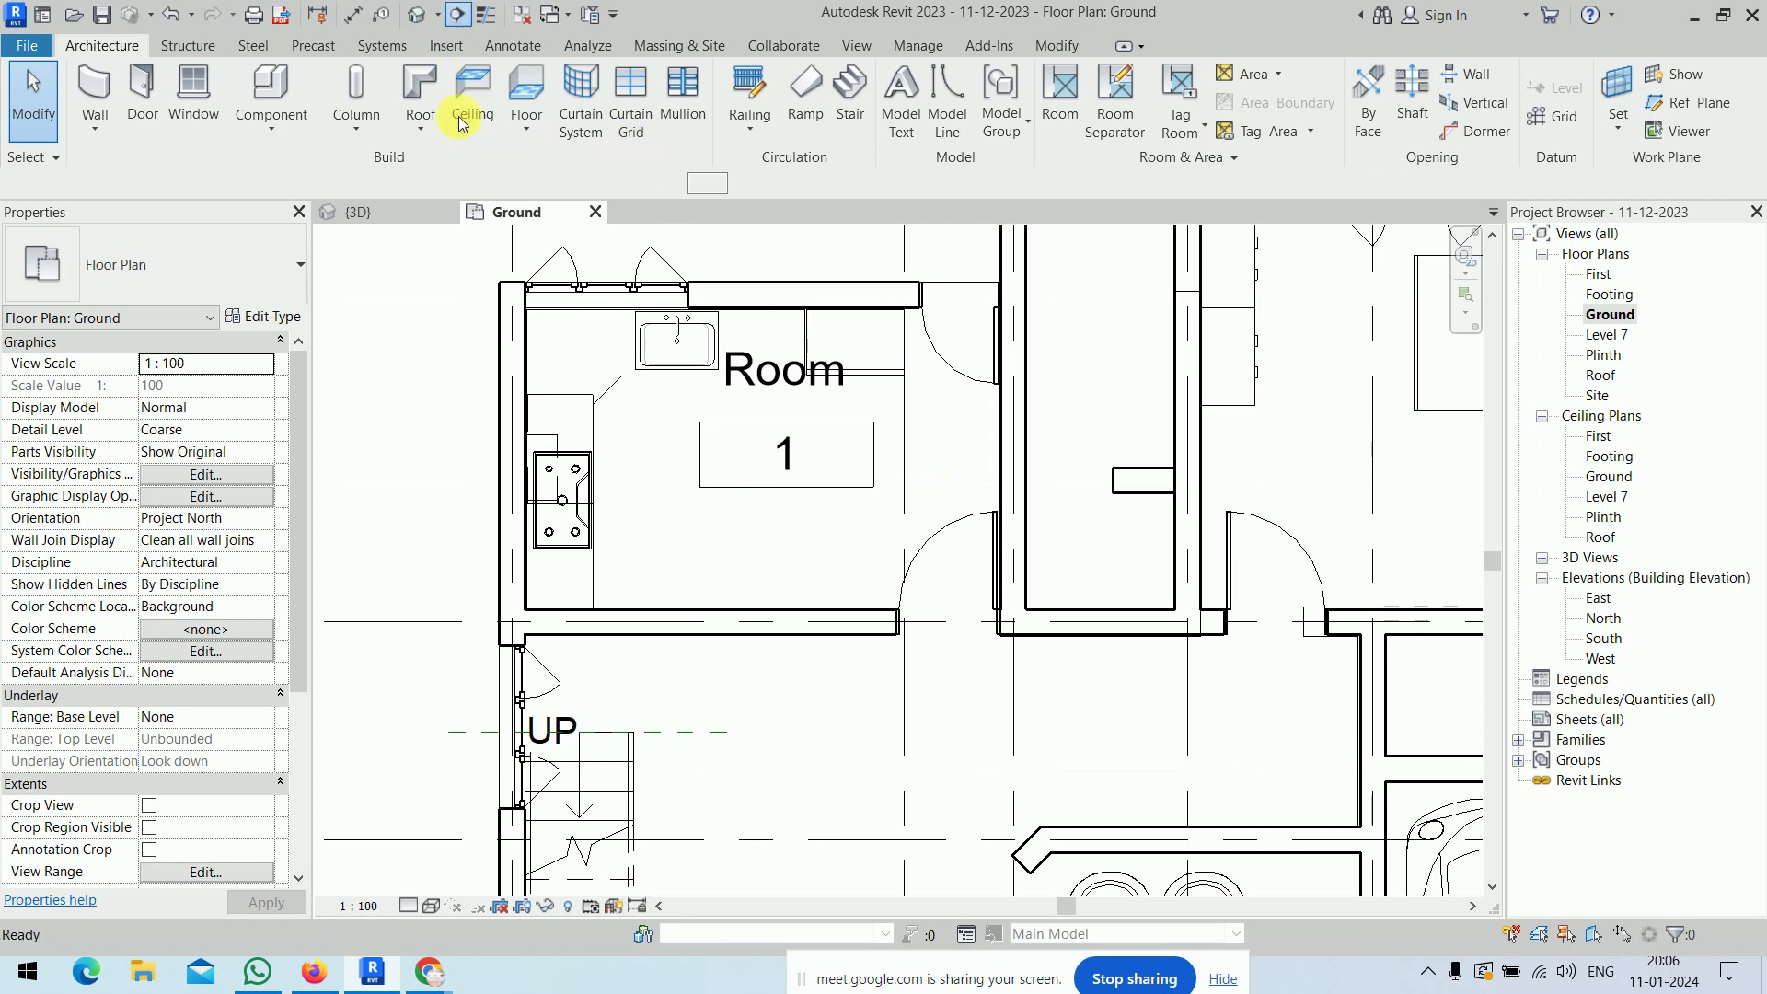
{"action": "left_click", "coordinate": [431, 529]}
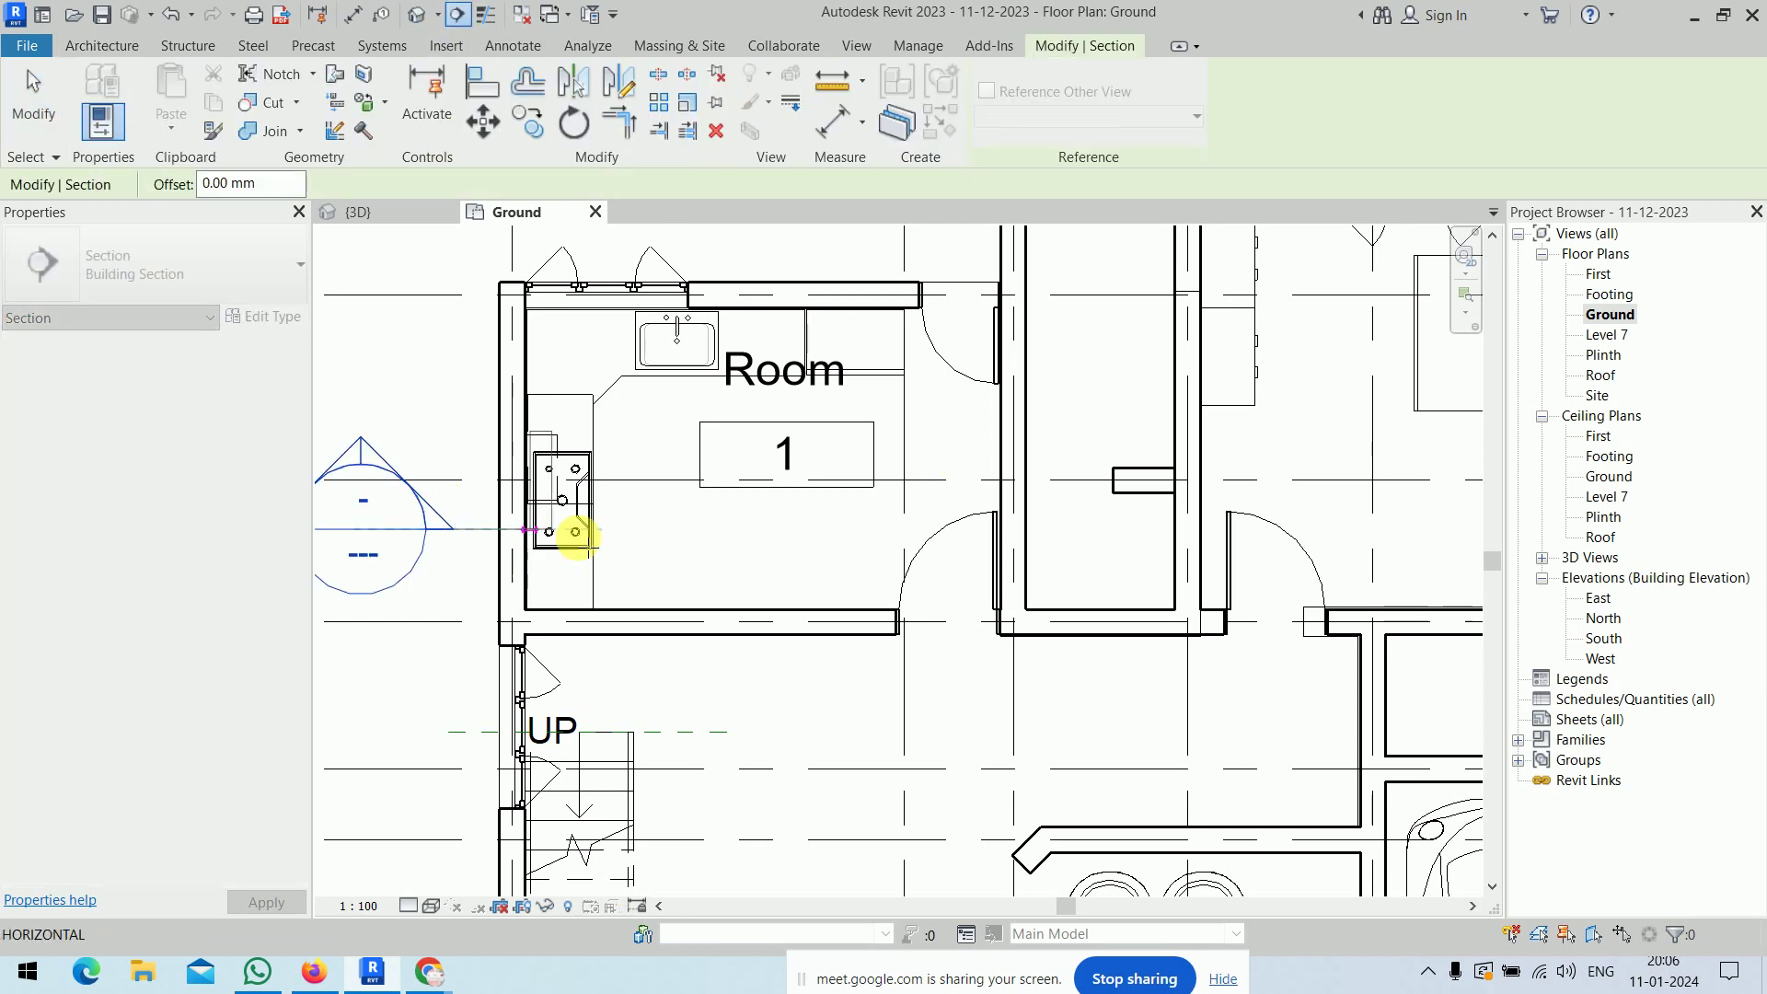
{"action": "left_click", "coordinate": [1070, 529]}
{"action": "scroll", "coordinate": [777, 373], "scroll_direction": "down", "scroll_amount": 3}
{"action": "middle_click_drag", "start_coordinate": [778, 373], "coordinate": [794, 531]}
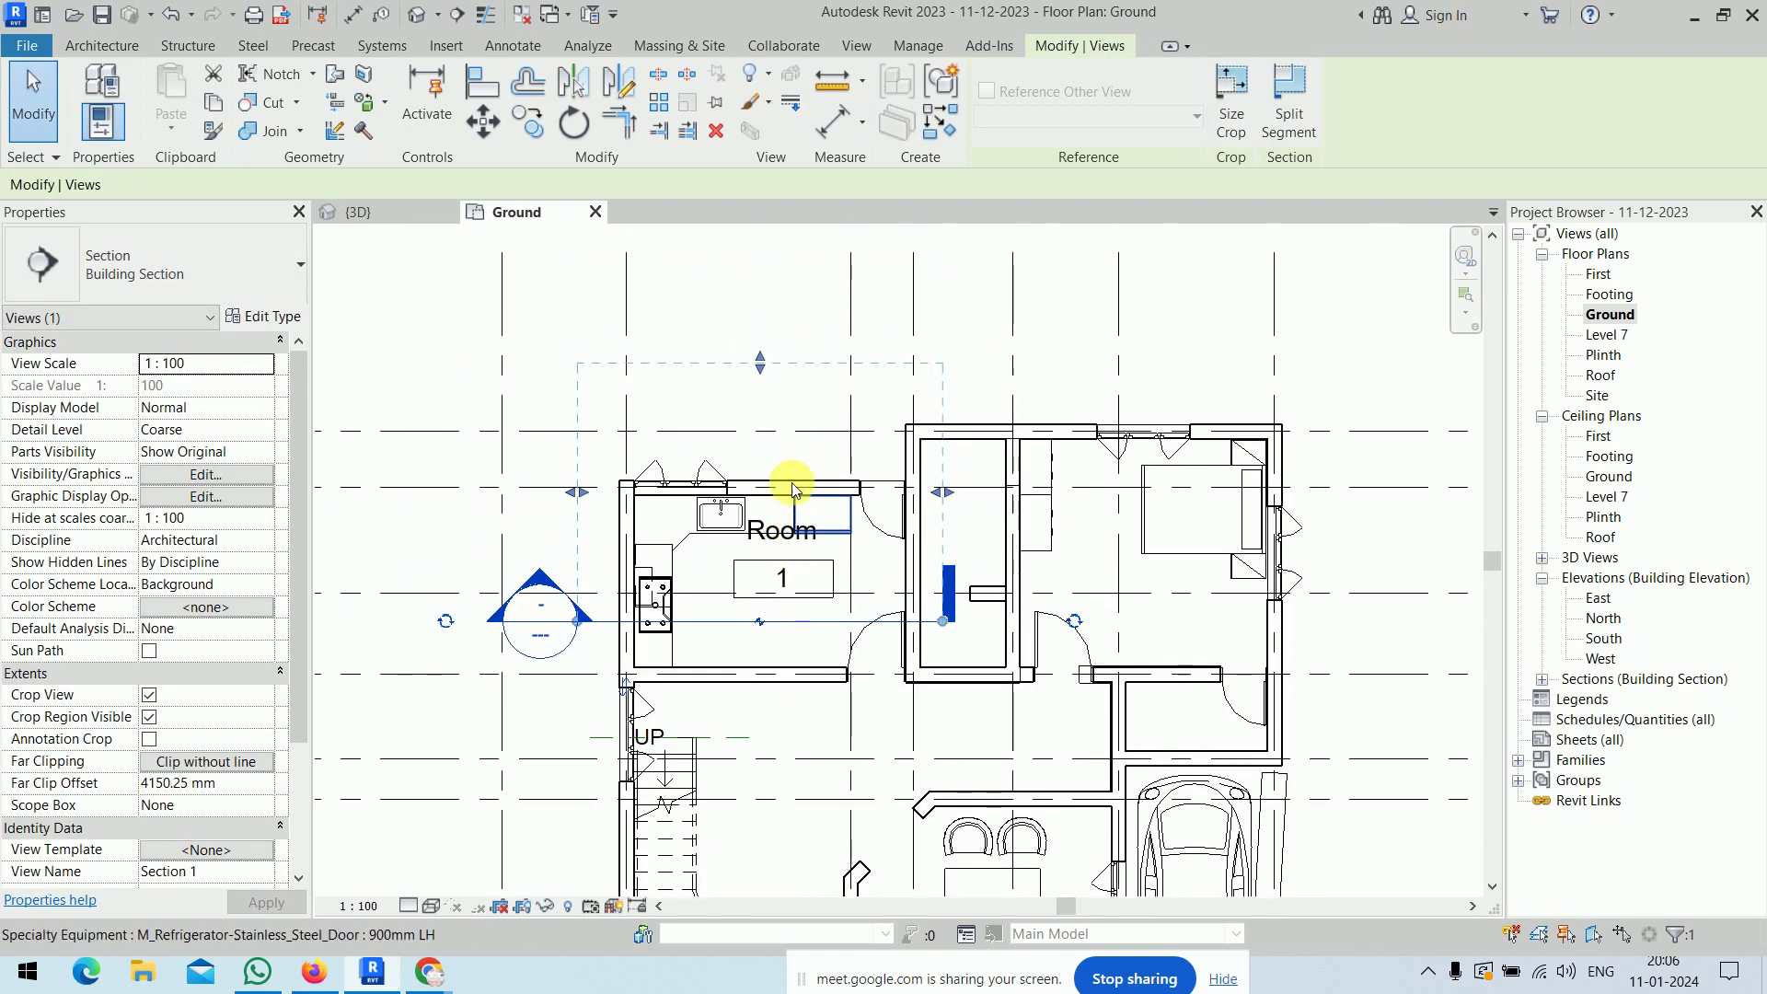
{"action": "key", "text": "Escape"}
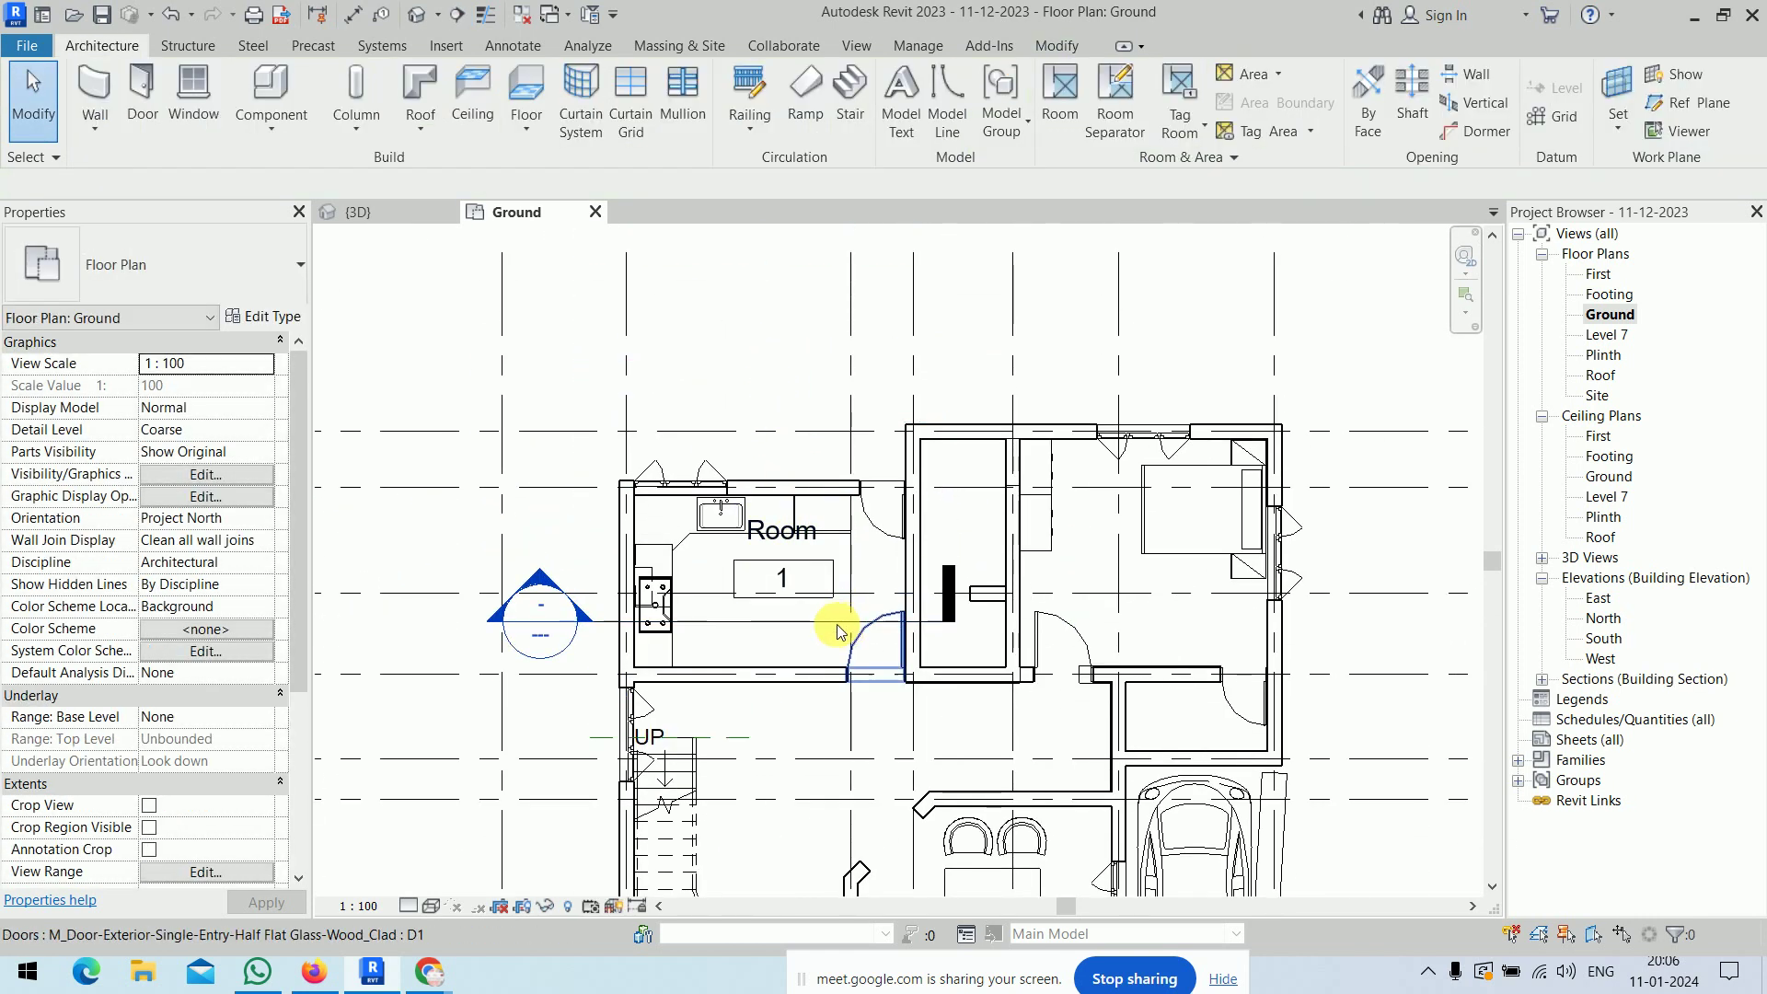
- Go to the Section 1 view and center the kitchen section
{"action": "left_click", "coordinate": [810, 624]}
{"action": "right_click", "coordinate": [810, 624]}
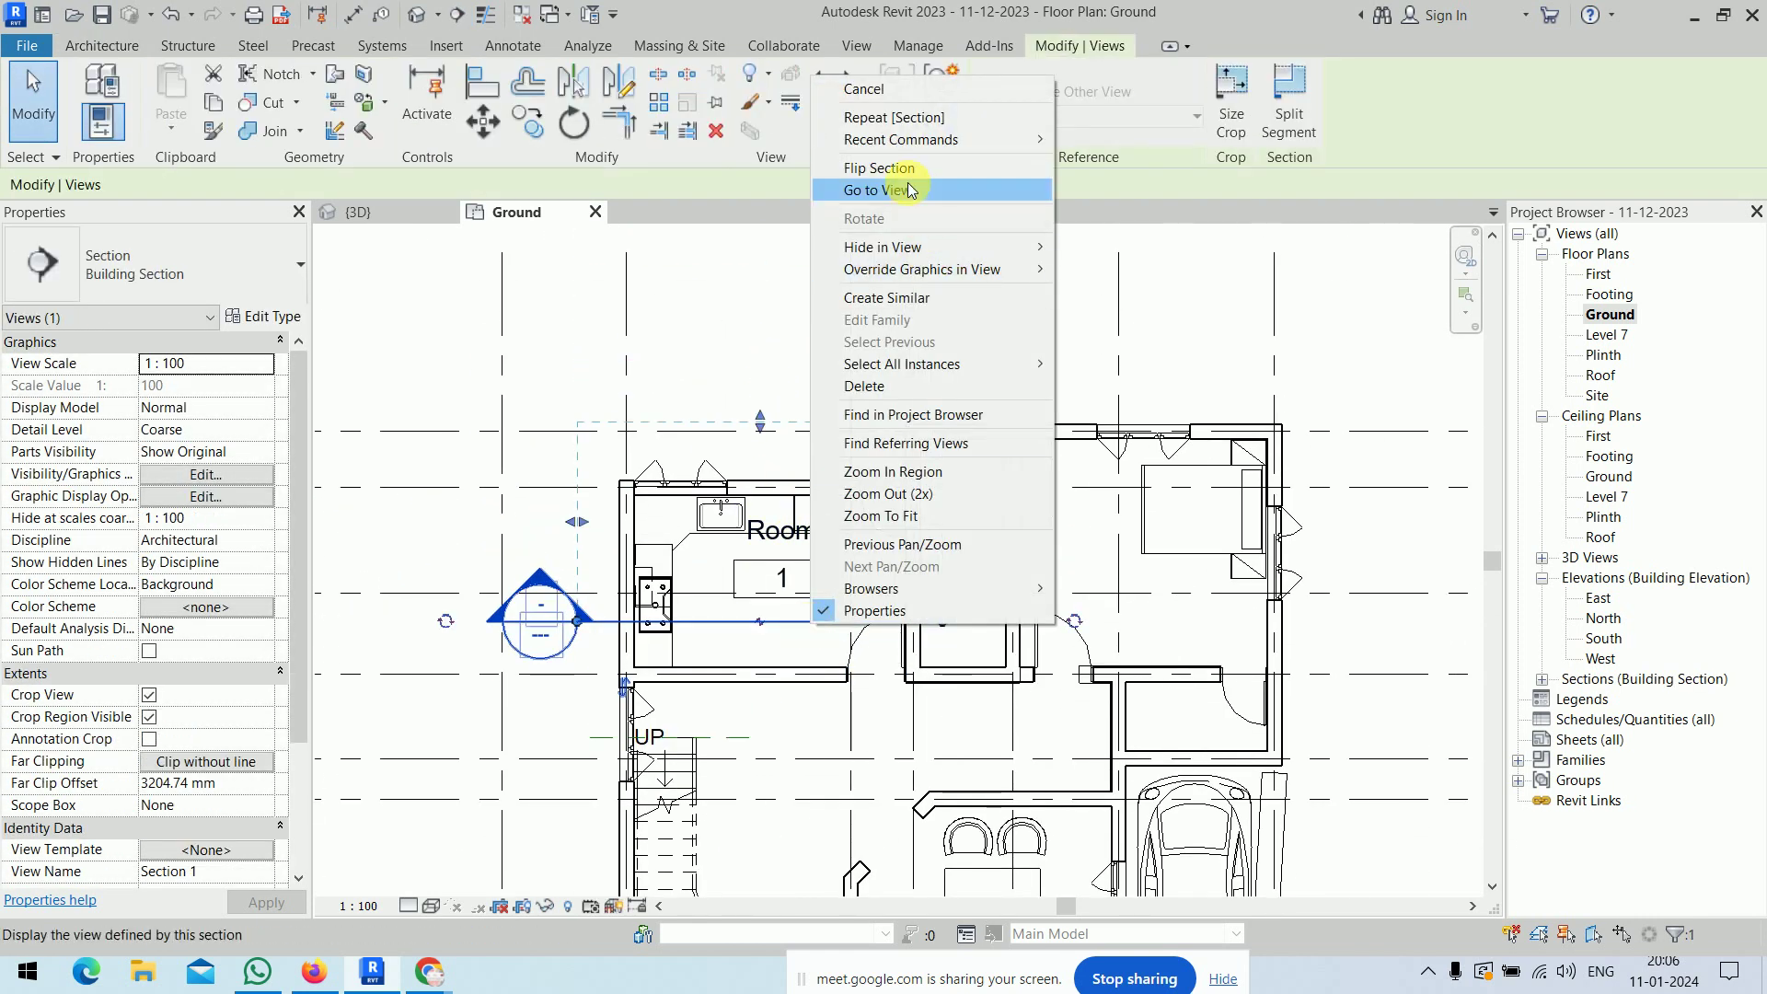
{"action": "left_click", "coordinate": [909, 191]}
{"action": "scroll", "coordinate": [797, 501], "scroll_direction": "down", "scroll_amount": 1}
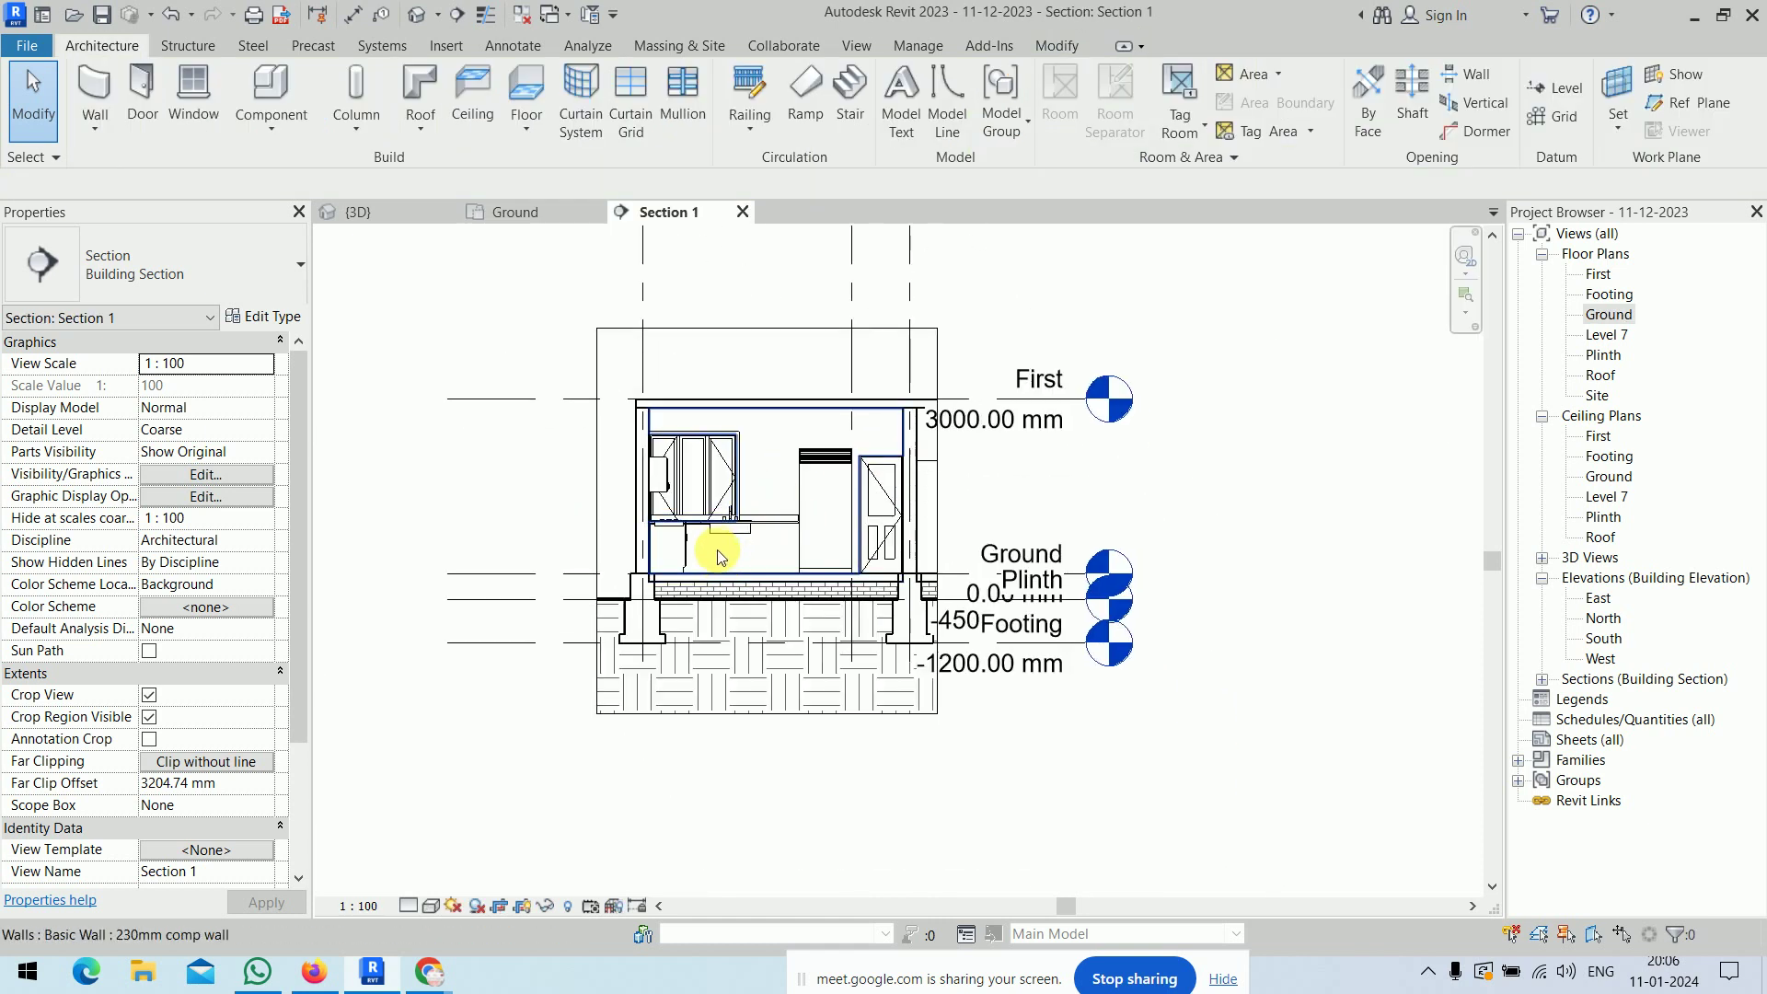
{"action": "scroll", "coordinate": [788, 466], "scroll_direction": "up", "scroll_amount": 5}
{"action": "scroll", "coordinate": [914, 260], "scroll_direction": "down", "scroll_amount": 2}
{"action": "middle_click_drag", "start_coordinate": [915, 260], "coordinate": [822, 562]}
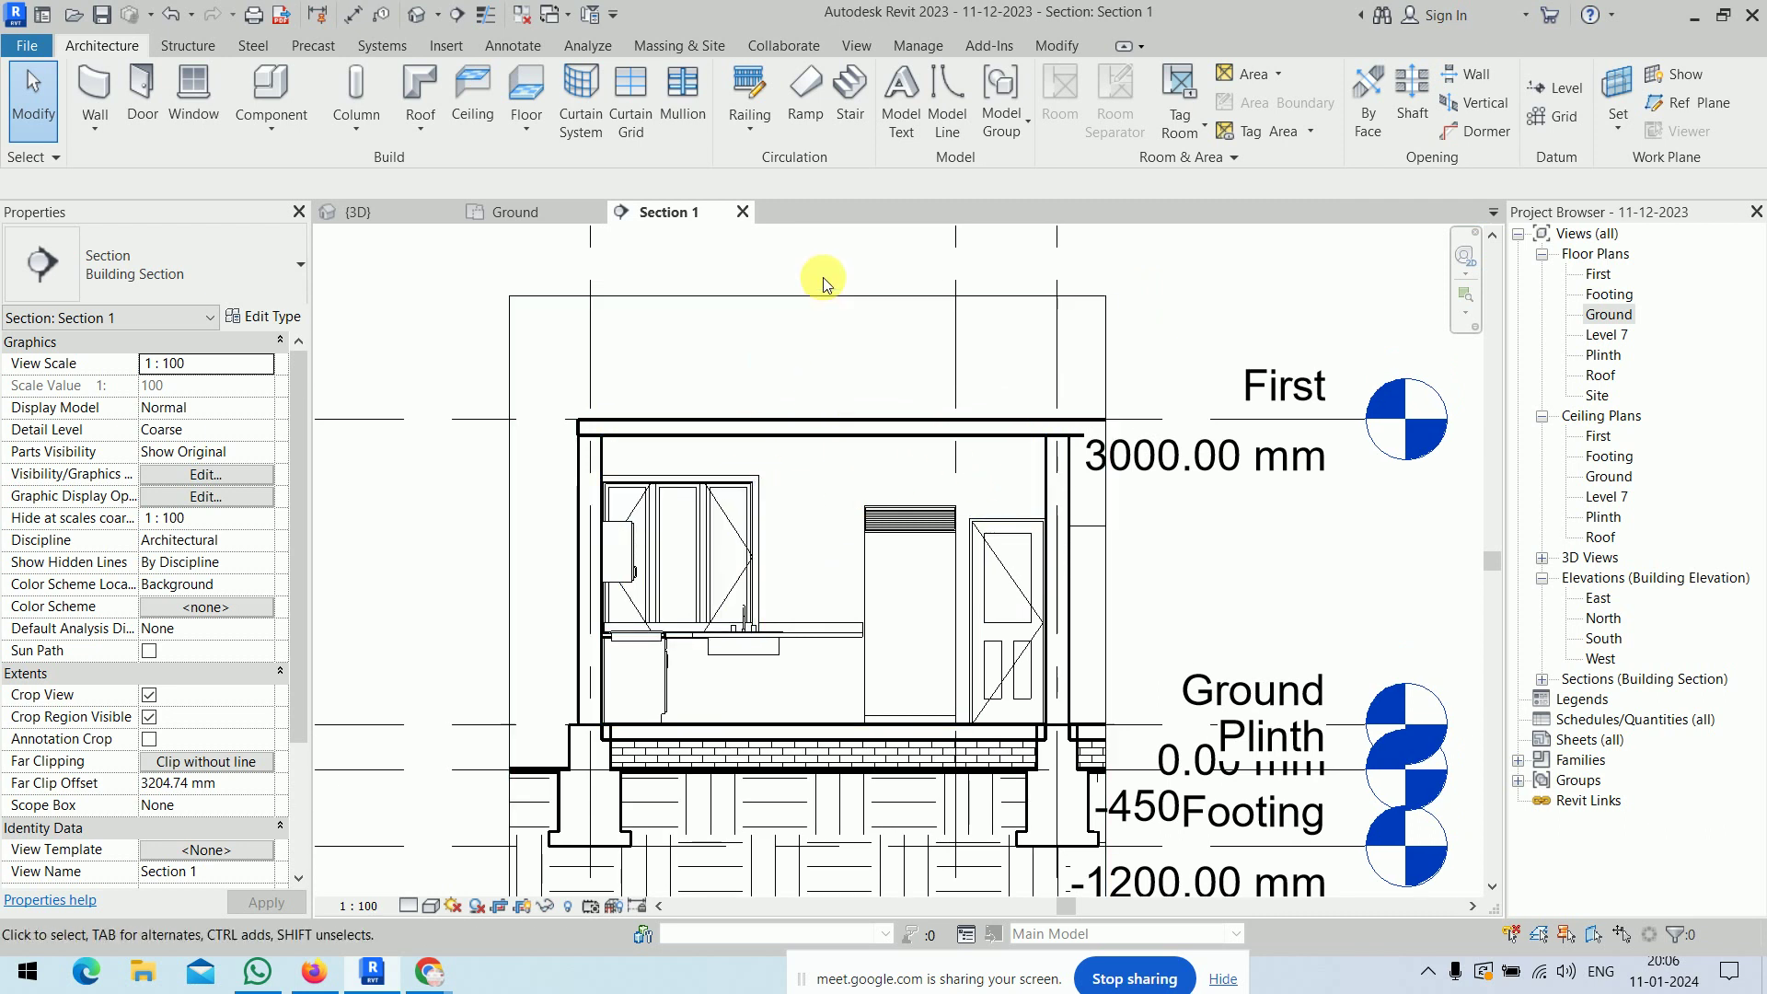
- In Section 1, drag the kitchen room's top down and set its Limit Offset to 3000 mm
{"action": "left_click", "coordinate": [808, 318]}
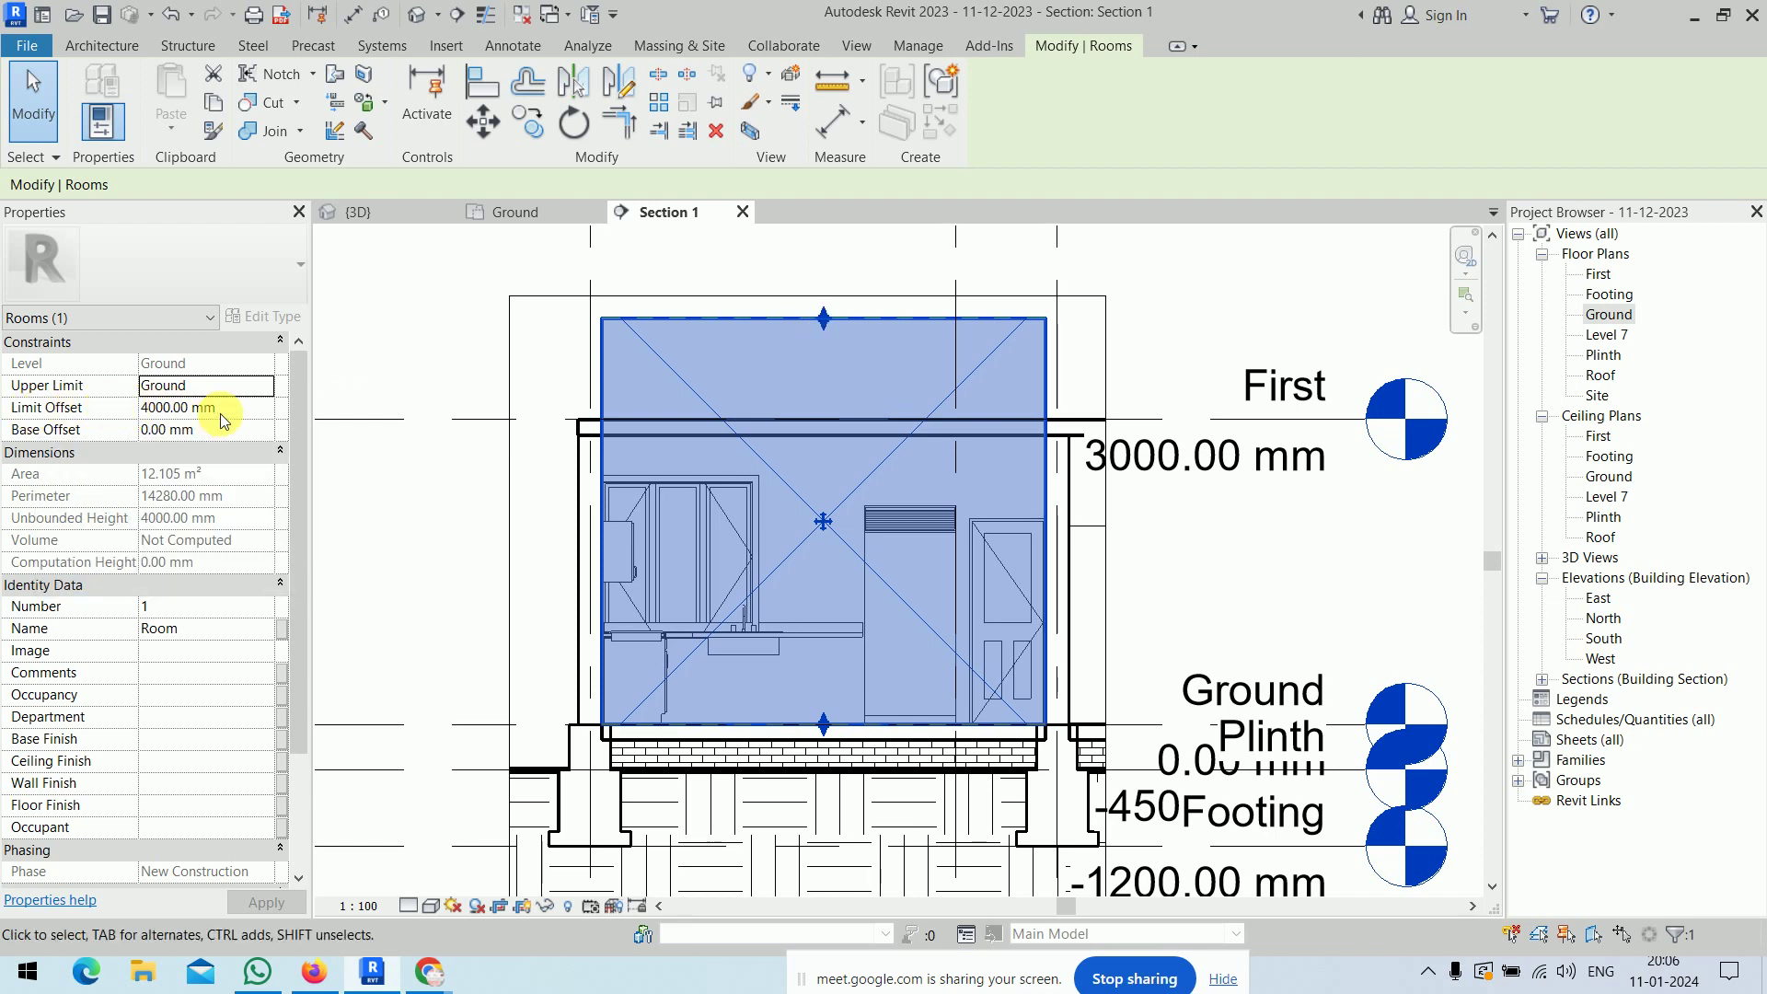
{"action": "middle_click_drag", "start_coordinate": [1185, 487], "coordinate": [1144, 473]}
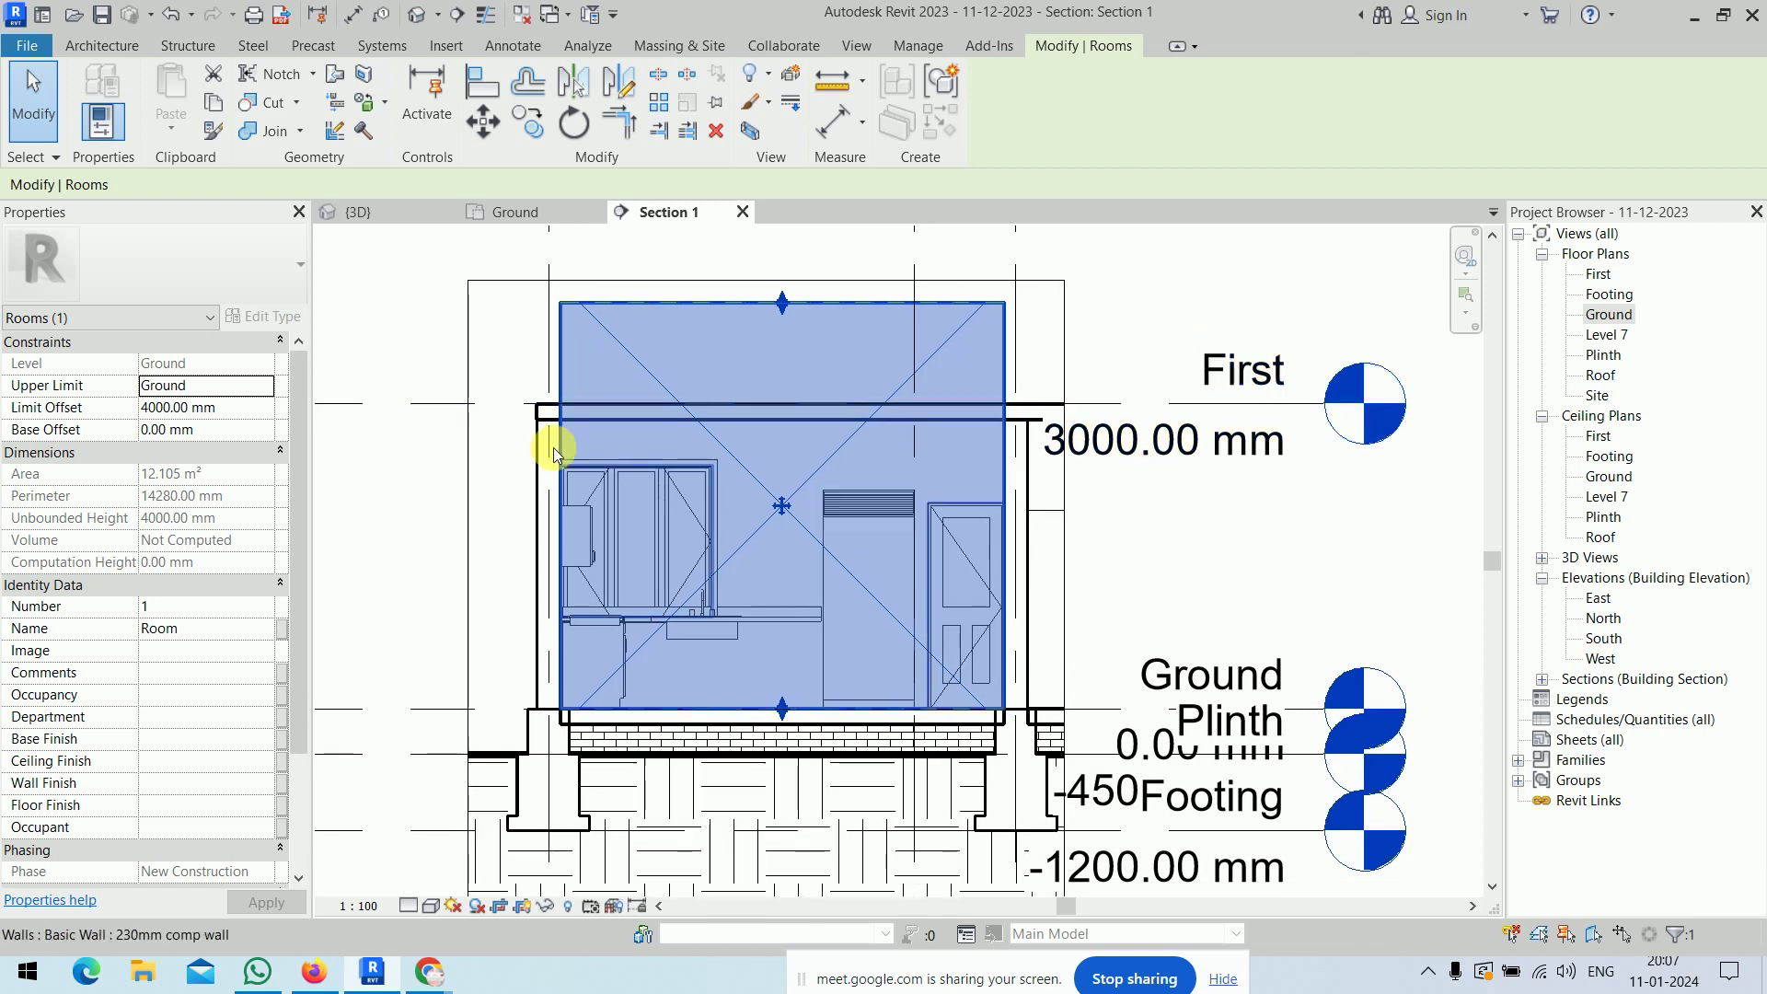
{"action": "left_click_drag", "start_coordinate": [783, 304], "coordinate": [795, 405]}
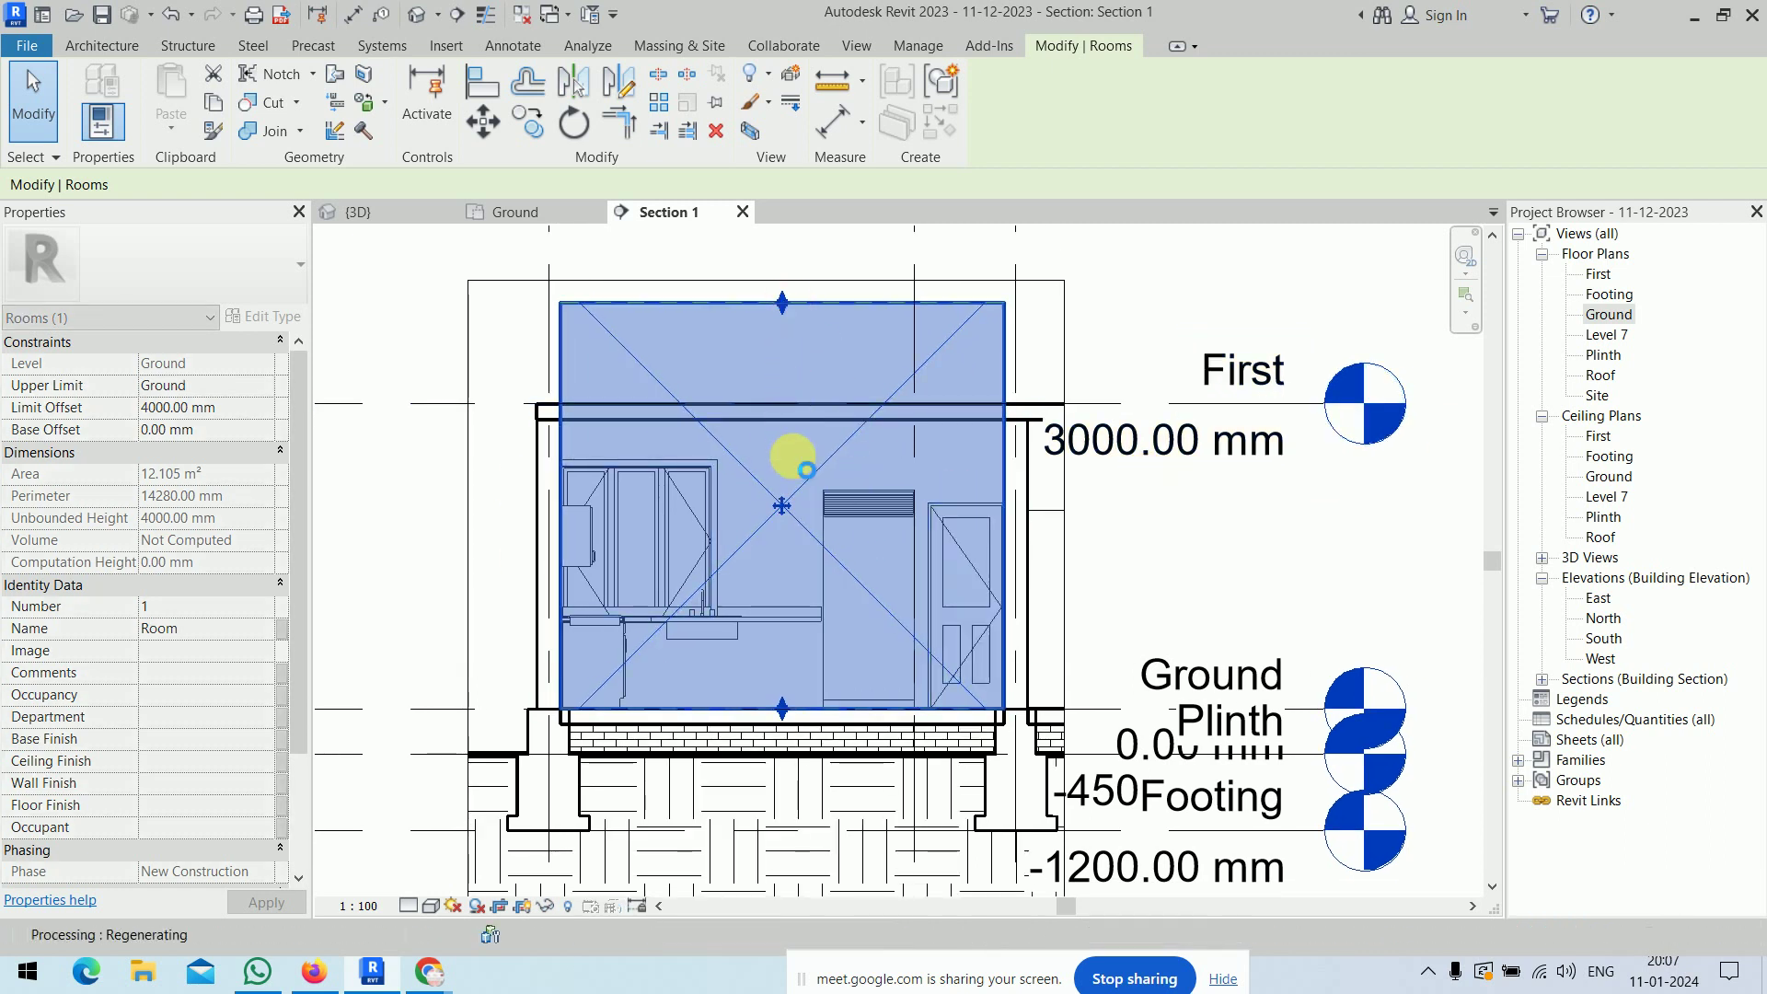
{"action": "left_click_drag", "start_coordinate": [807, 470], "coordinate": [787, 409]}
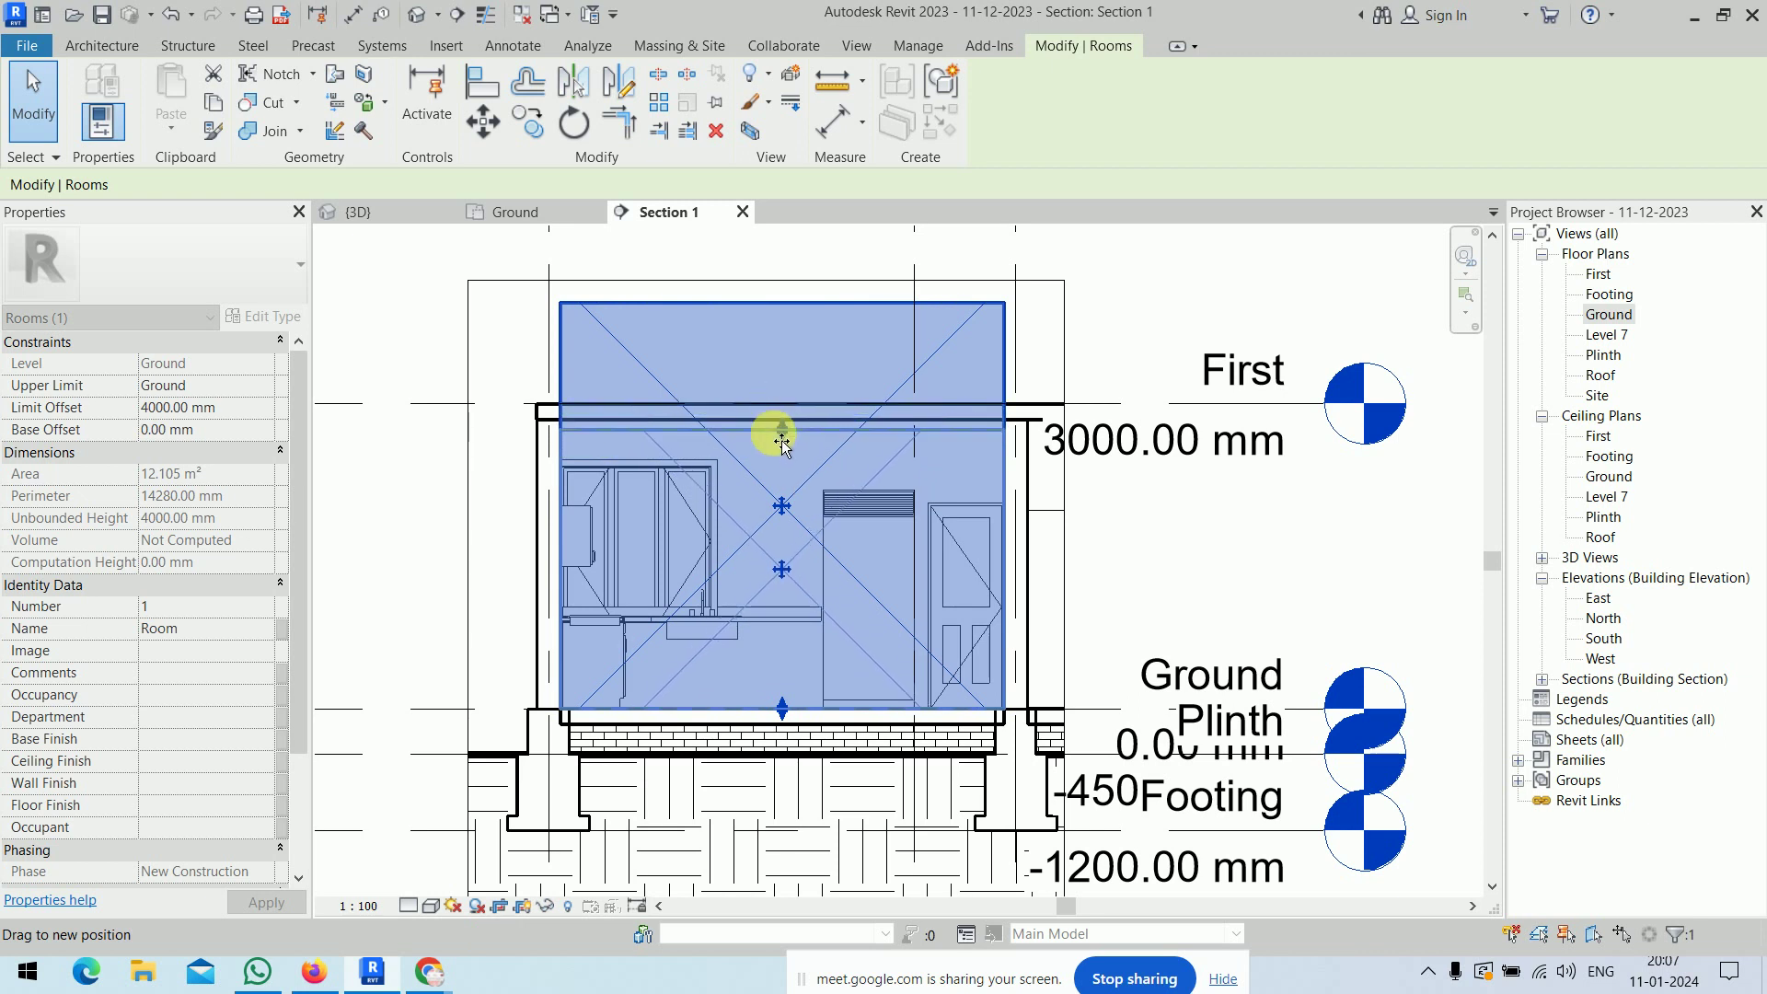
{"action": "left_click_drag", "start_coordinate": [787, 409], "coordinate": [780, 441]}
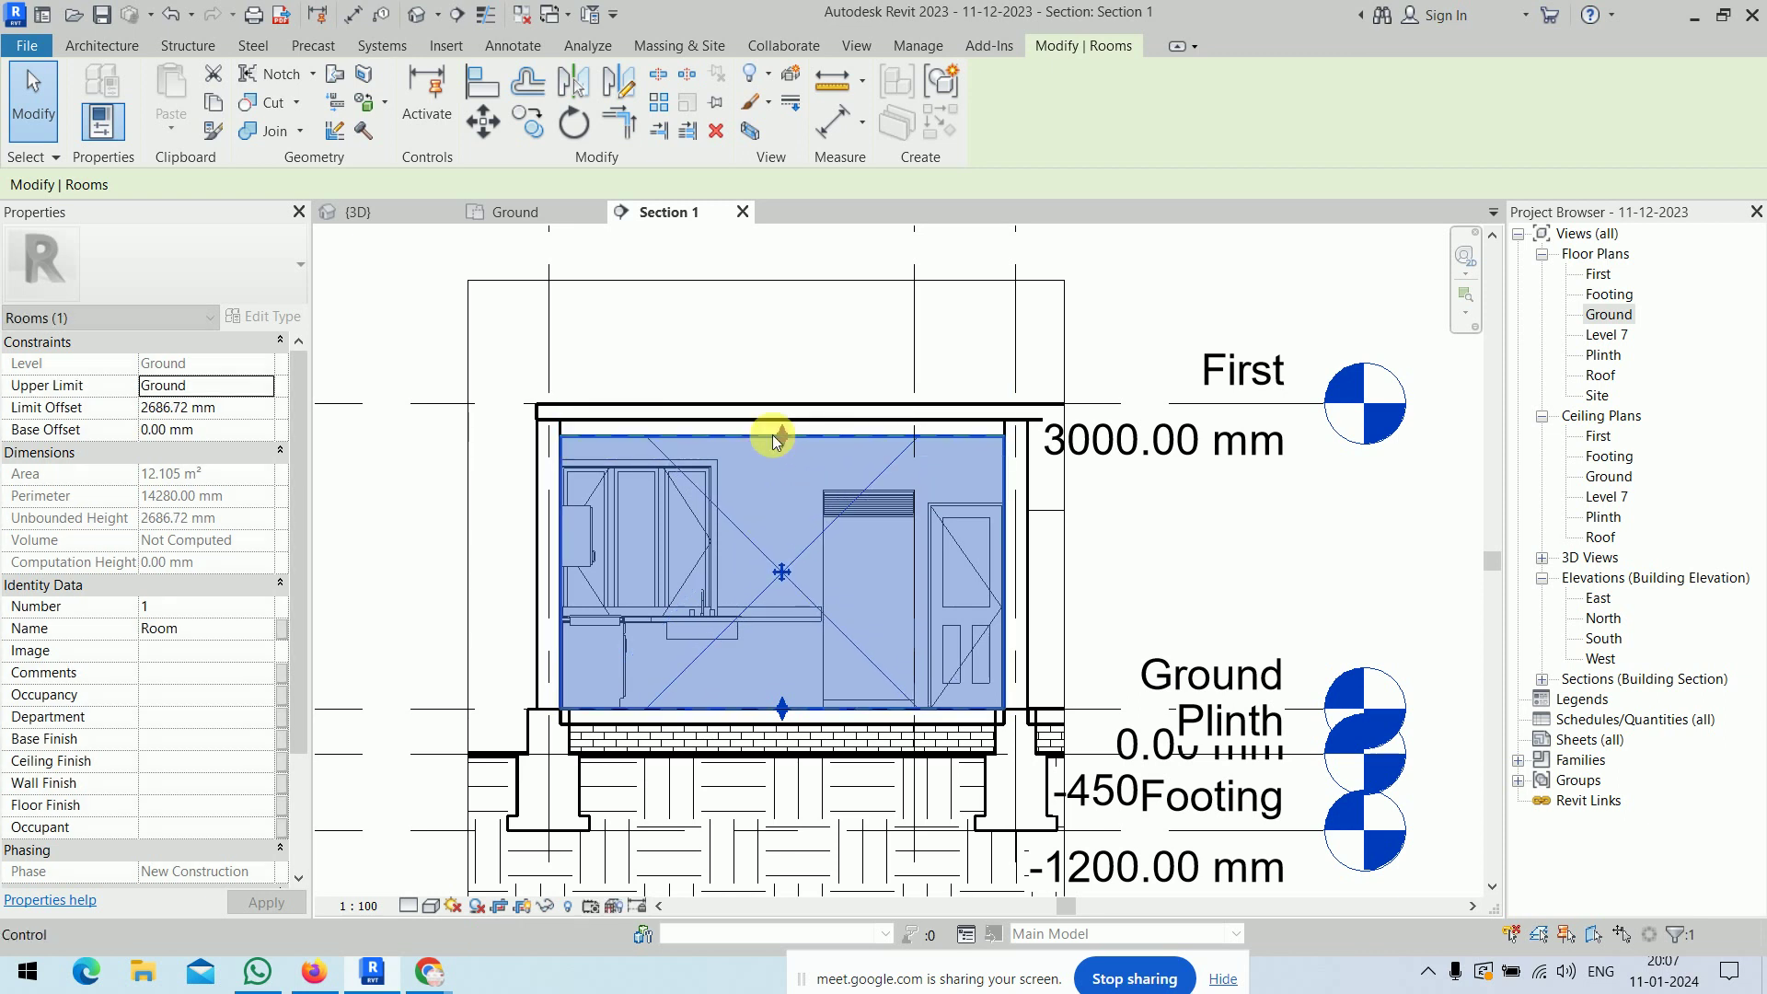
{"action": "left_click", "coordinate": [238, 408]}
{"action": "type", "text": "3m"}
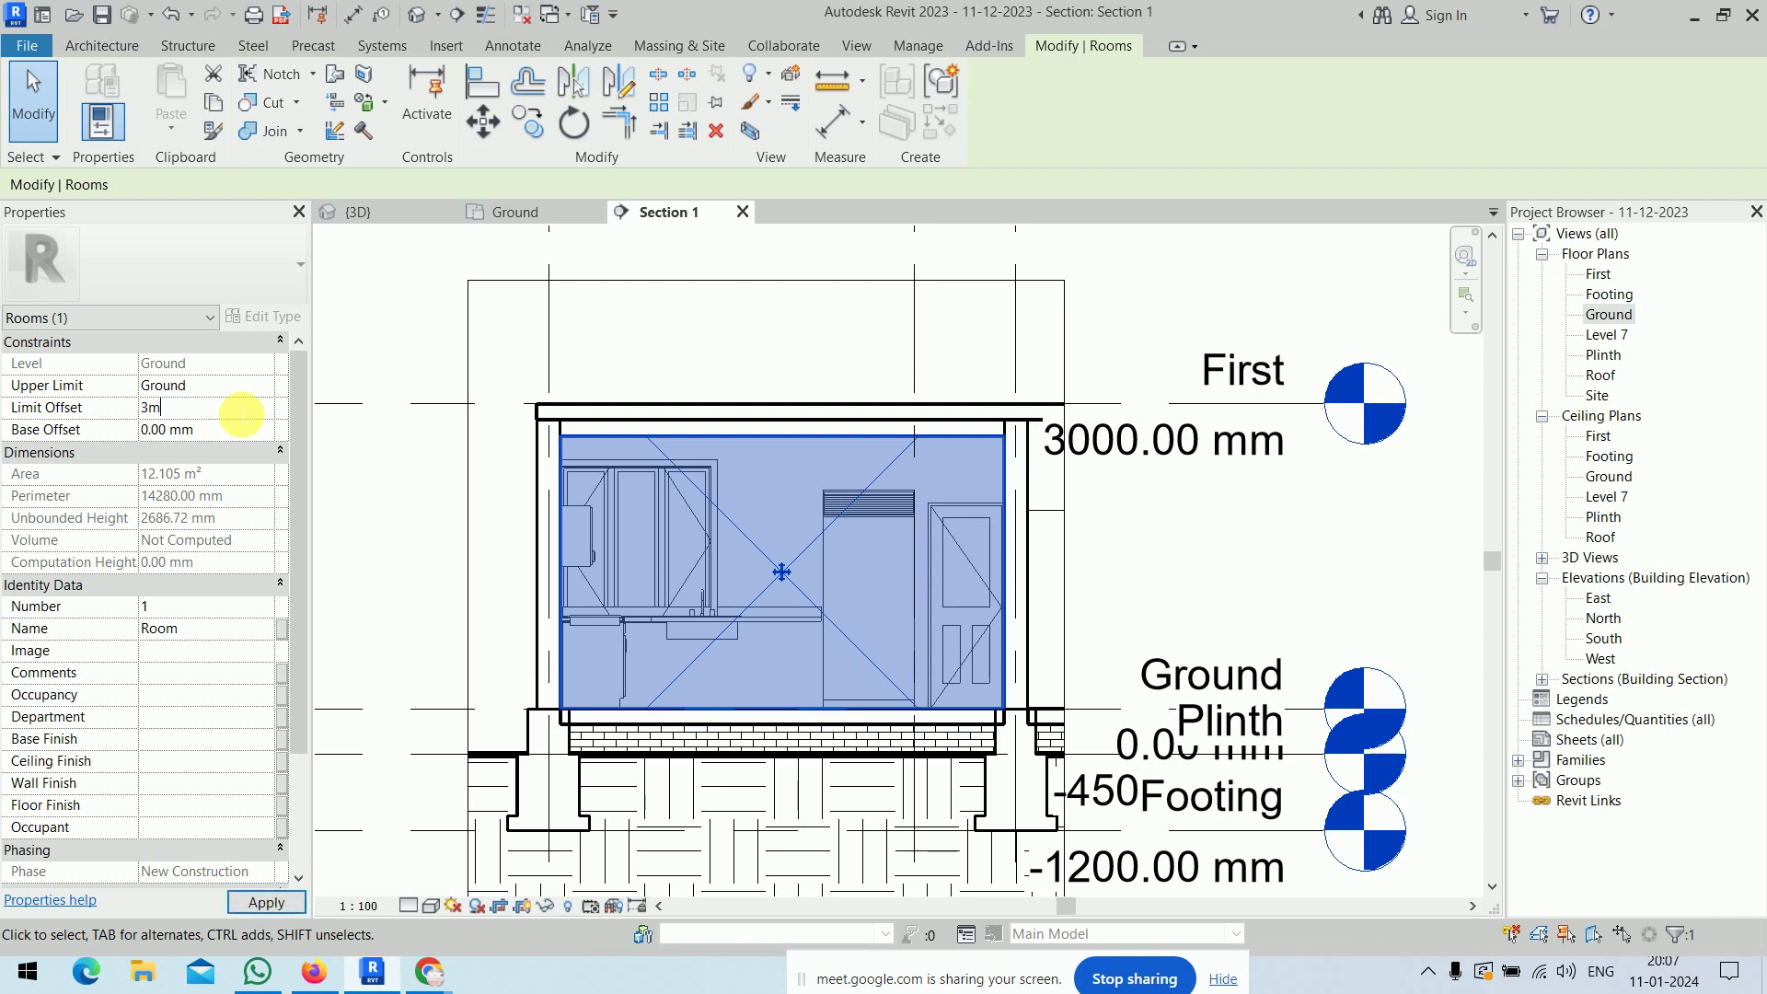
{"action": "key", "text": "Return"}
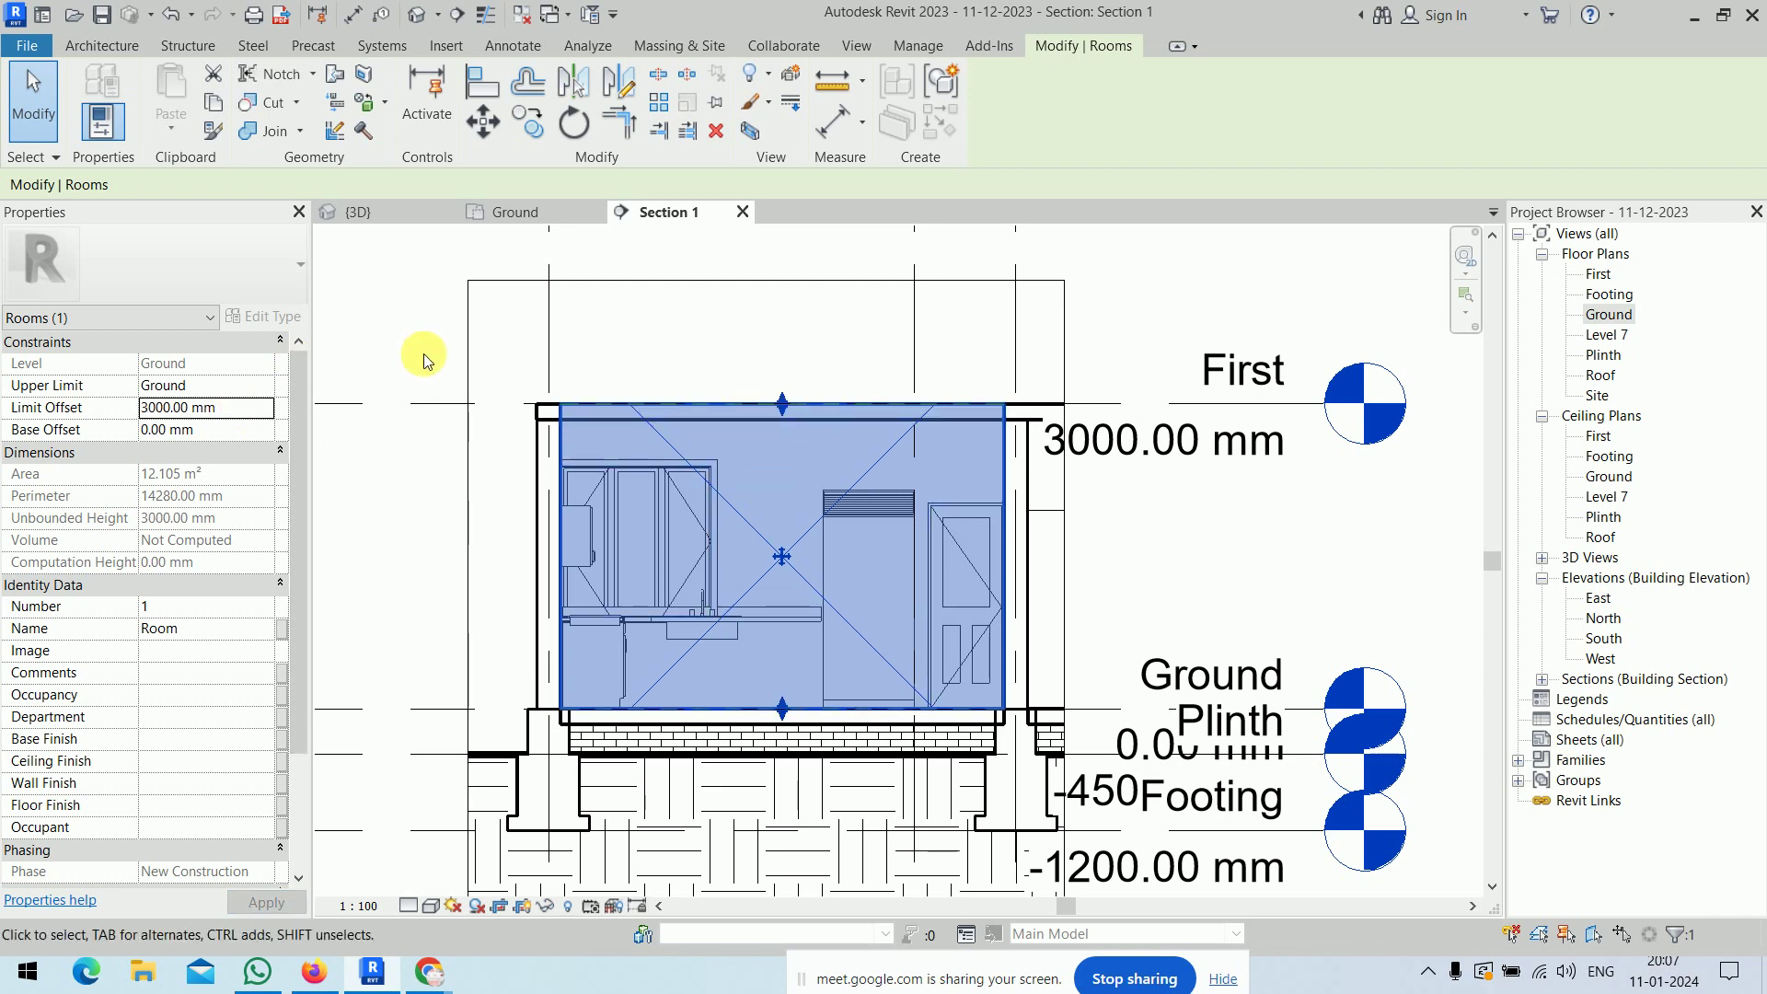
{"action": "left_click", "coordinate": [357, 329]}
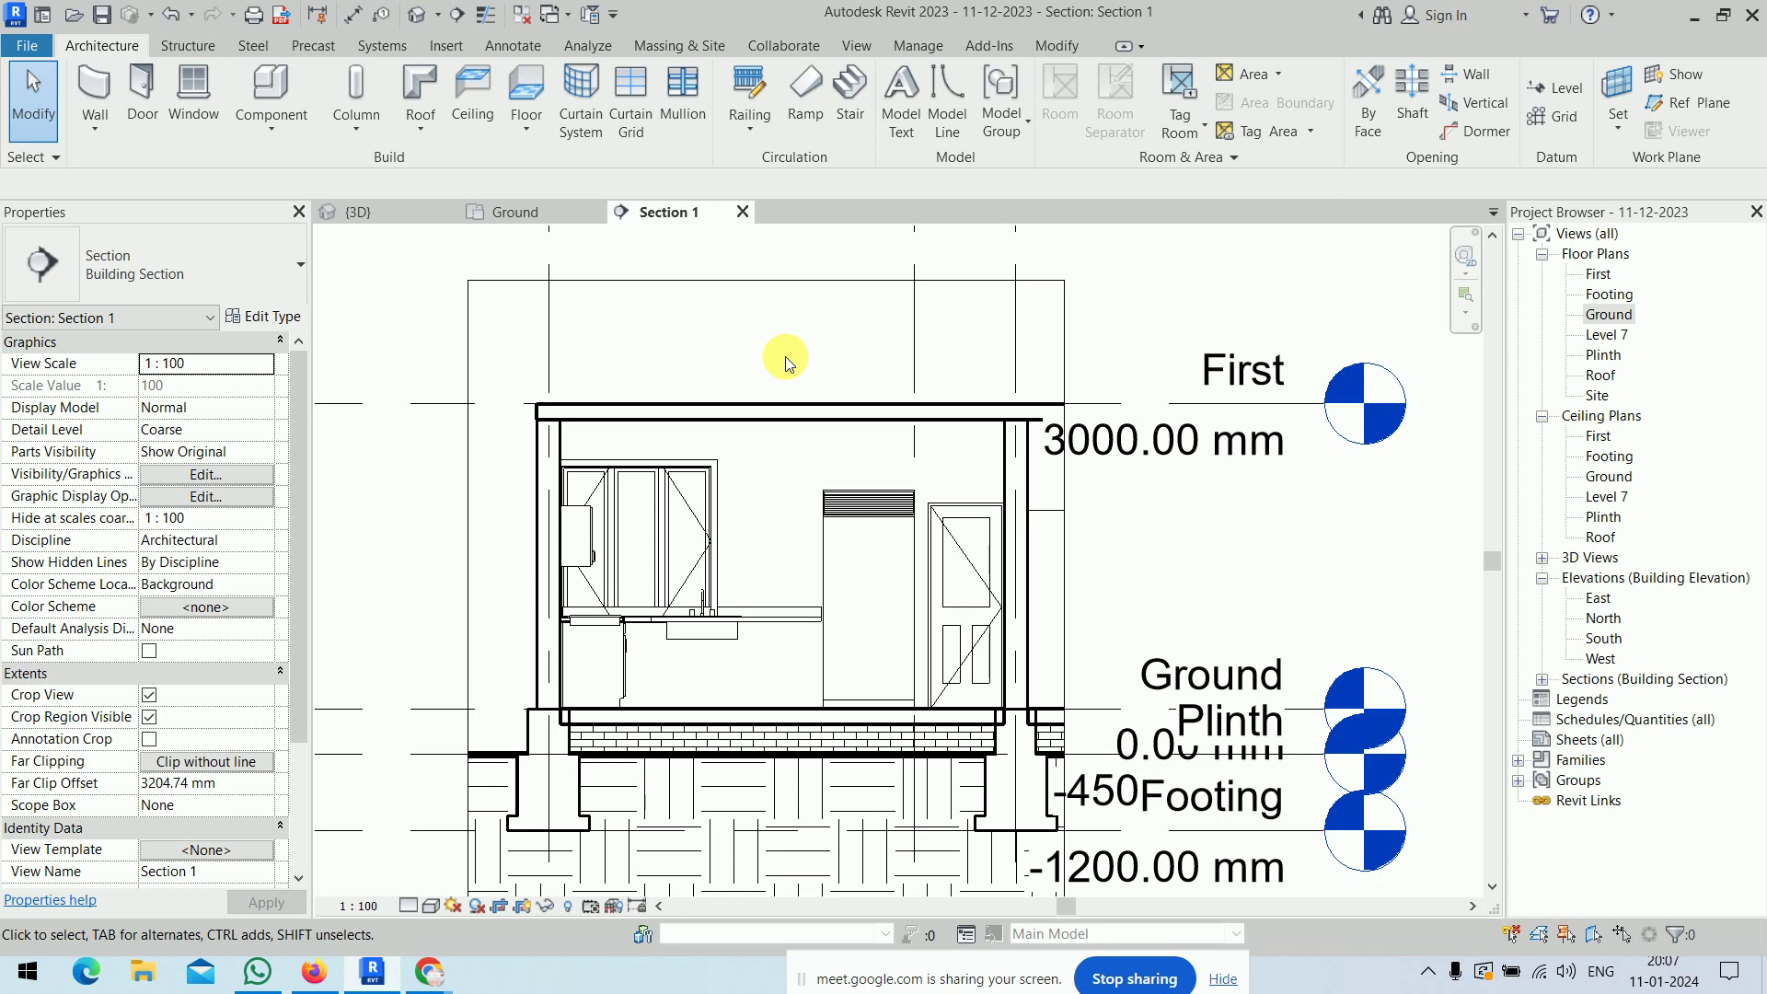
- Delete Room 1 on the Ground plan, dismiss the warning, then show Section 1
{"action": "left_click", "coordinate": [533, 211]}
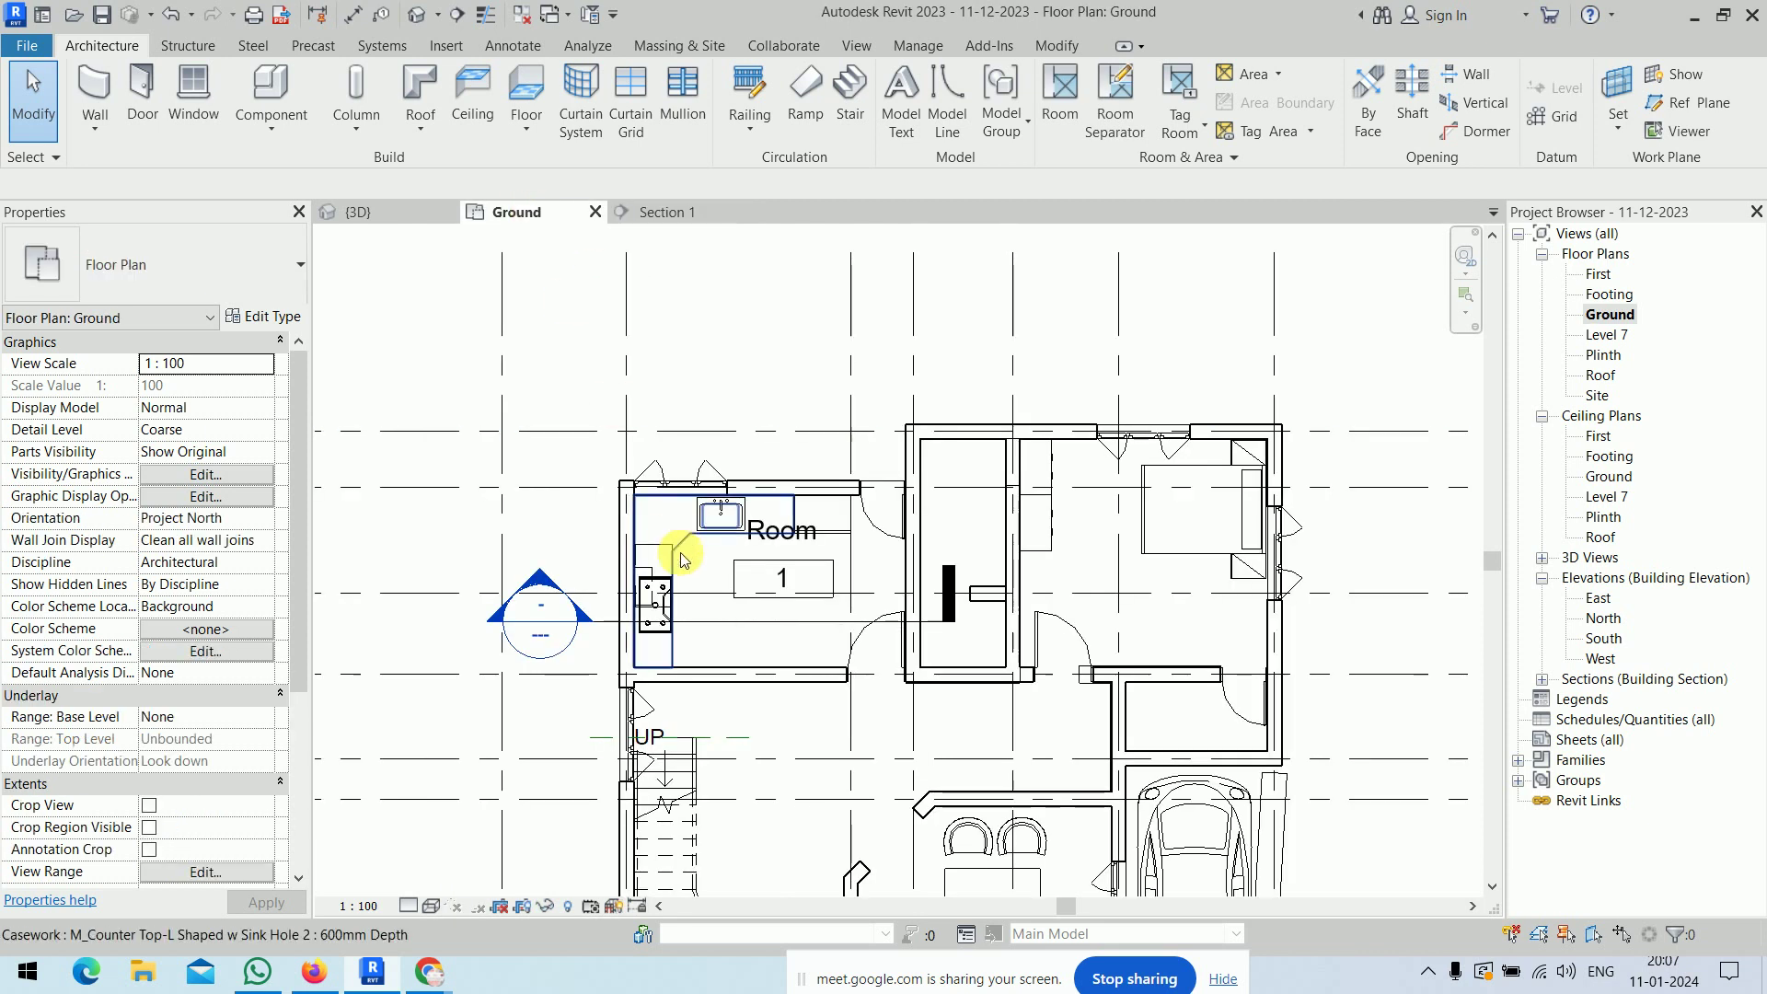
{"action": "scroll", "coordinate": [727, 580], "scroll_direction": "up", "scroll_amount": 3}
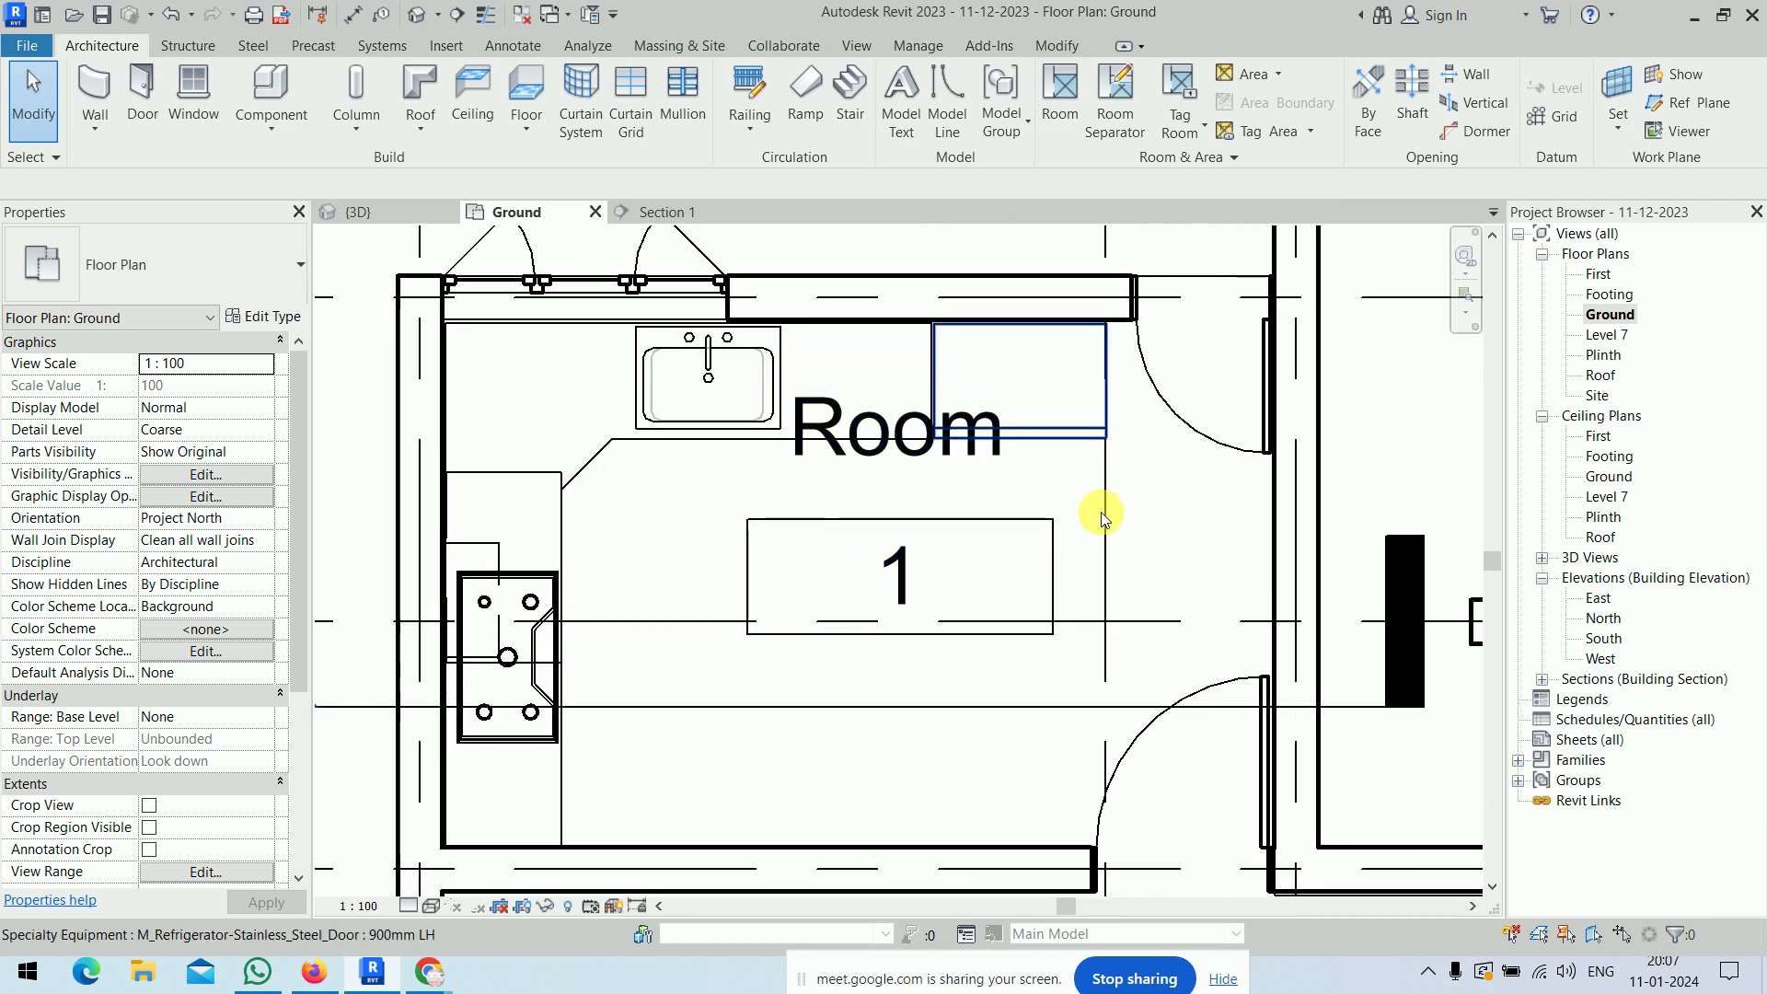
{"action": "left_click", "coordinate": [980, 499]}
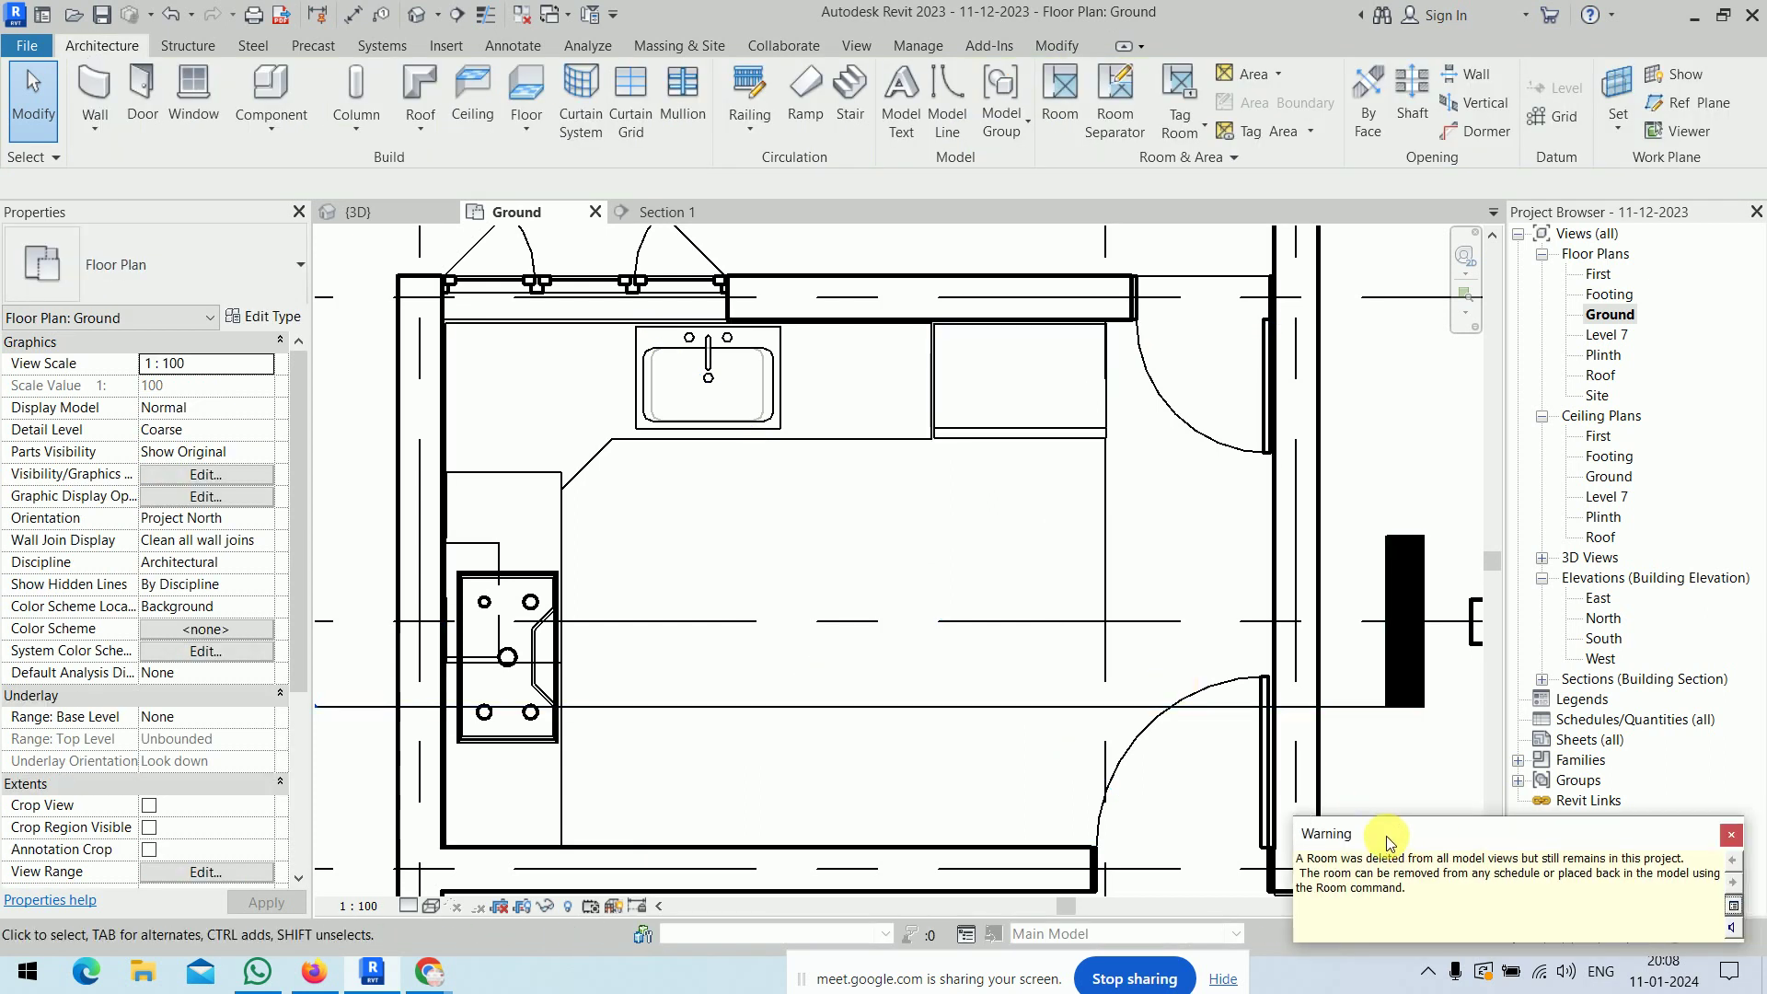
{"action": "left_click_drag", "start_coordinate": [1423, 838], "coordinate": [710, 480]}
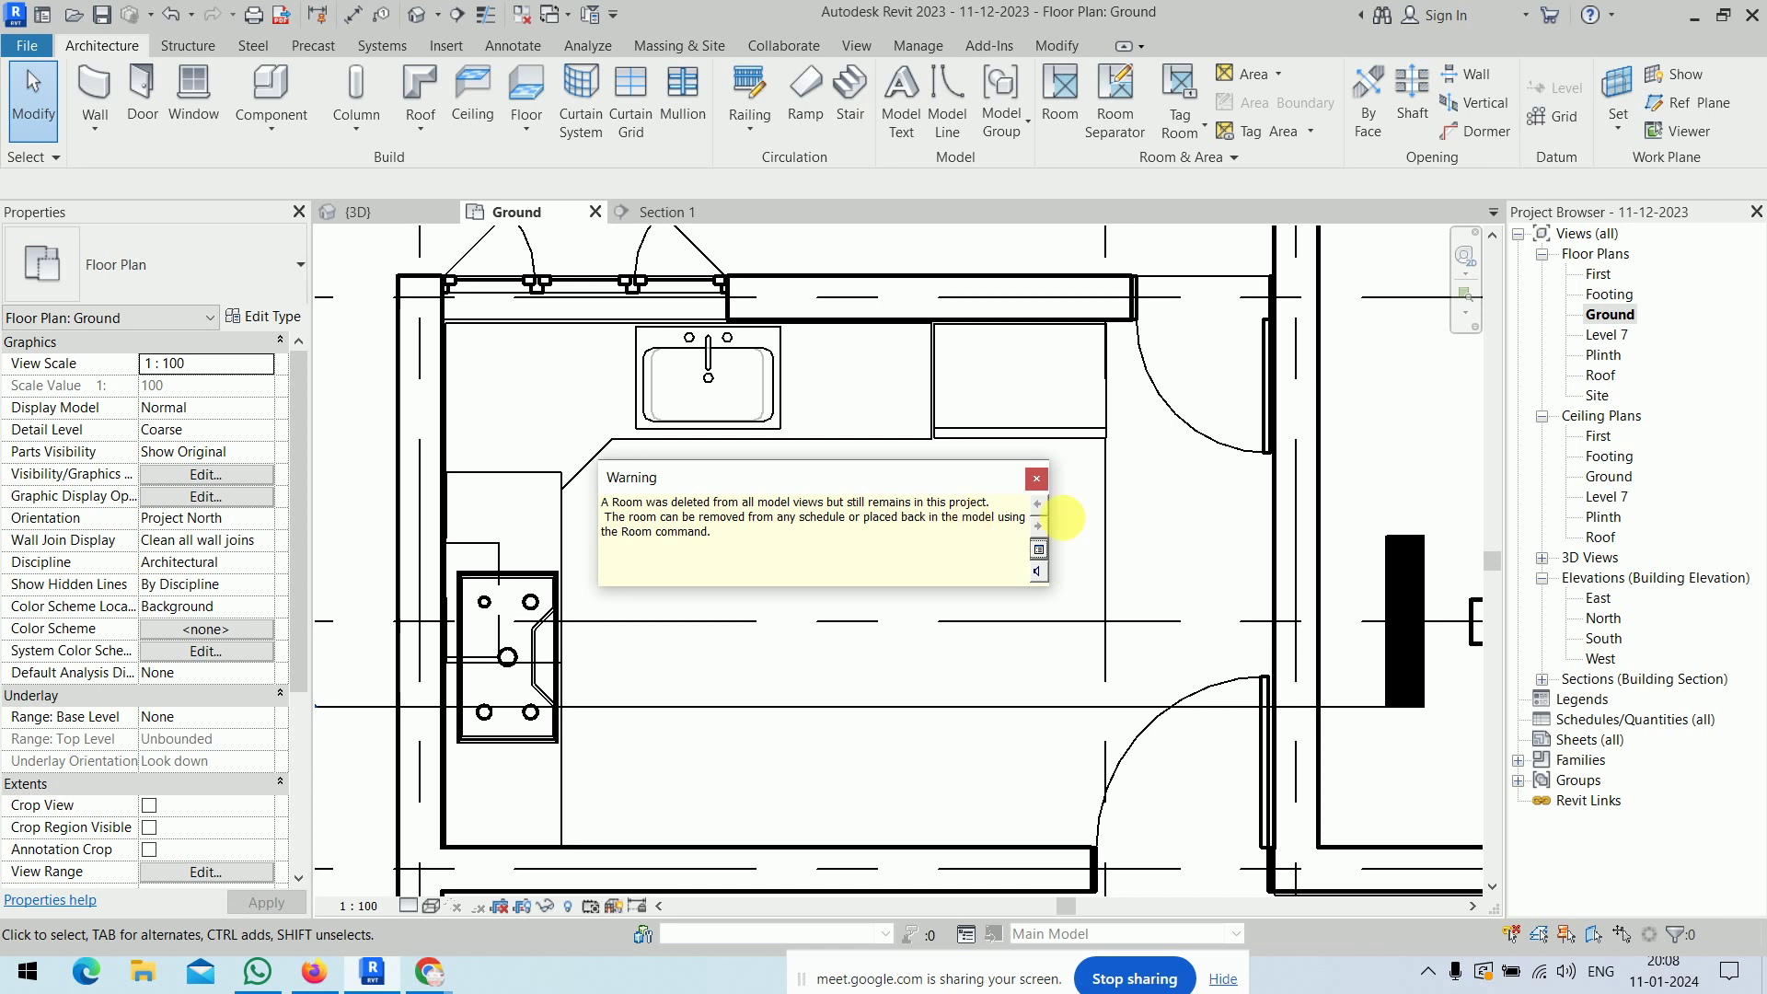
{"action": "left_click", "coordinate": [1036, 480]}
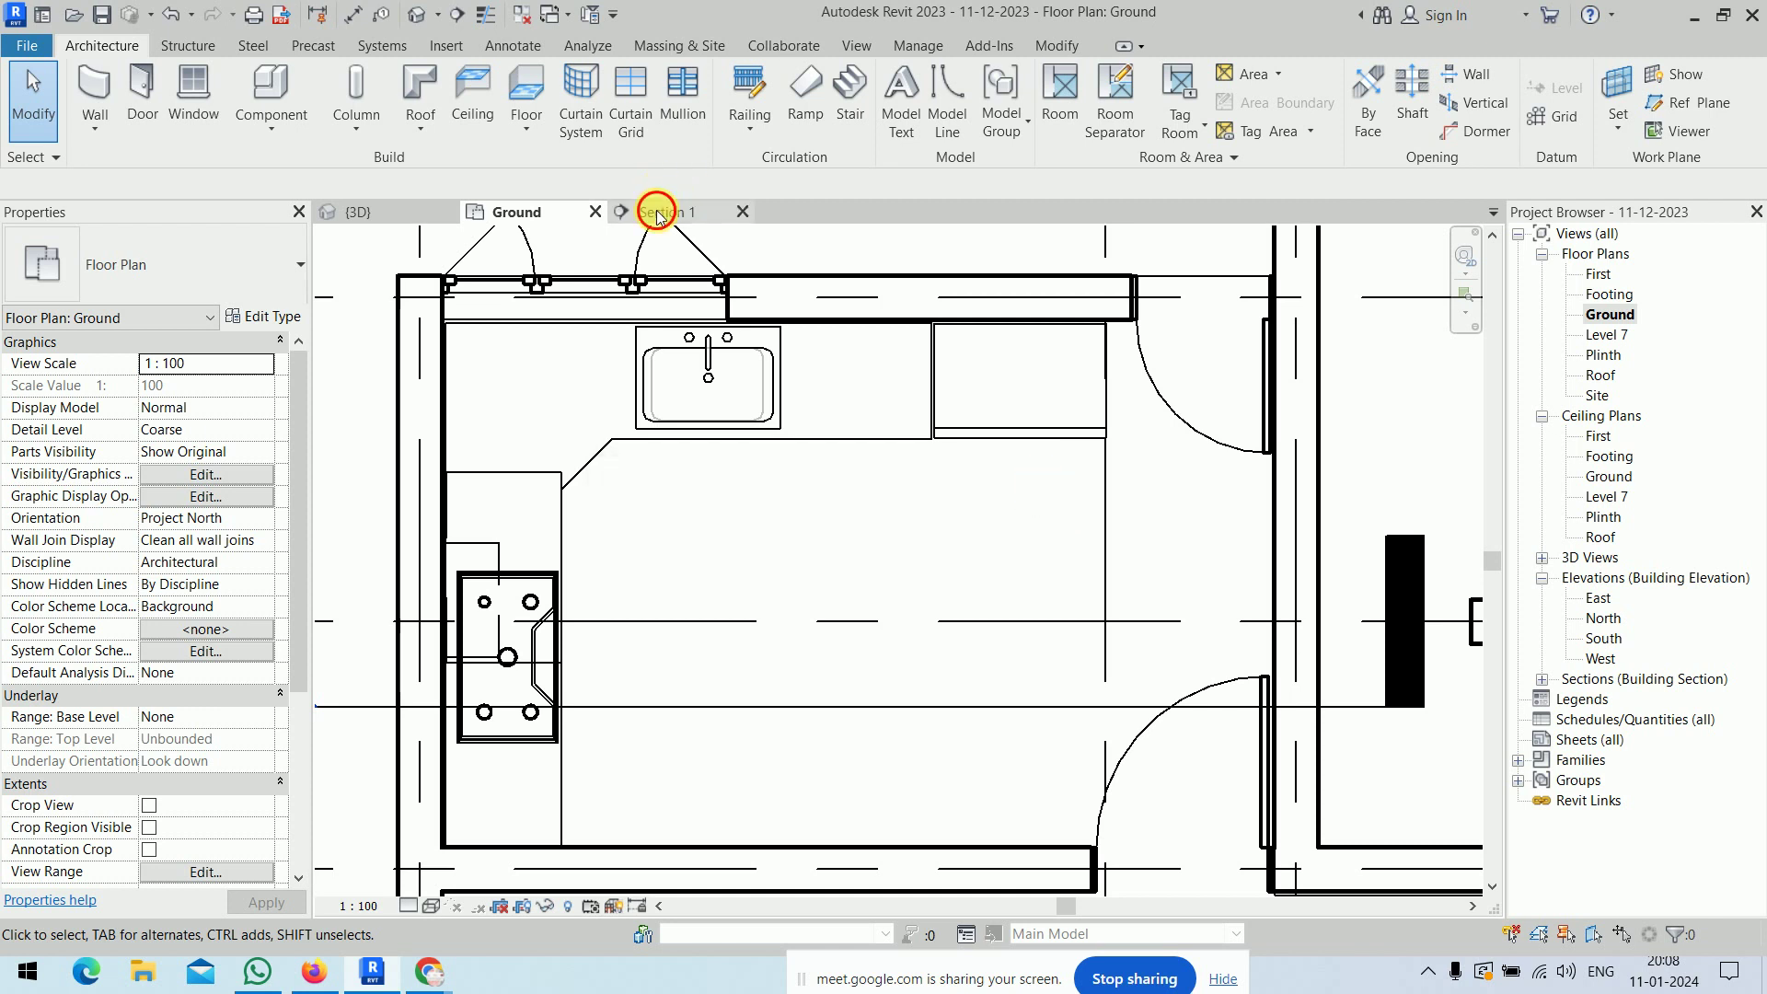
{"action": "left_click", "coordinate": [658, 211]}
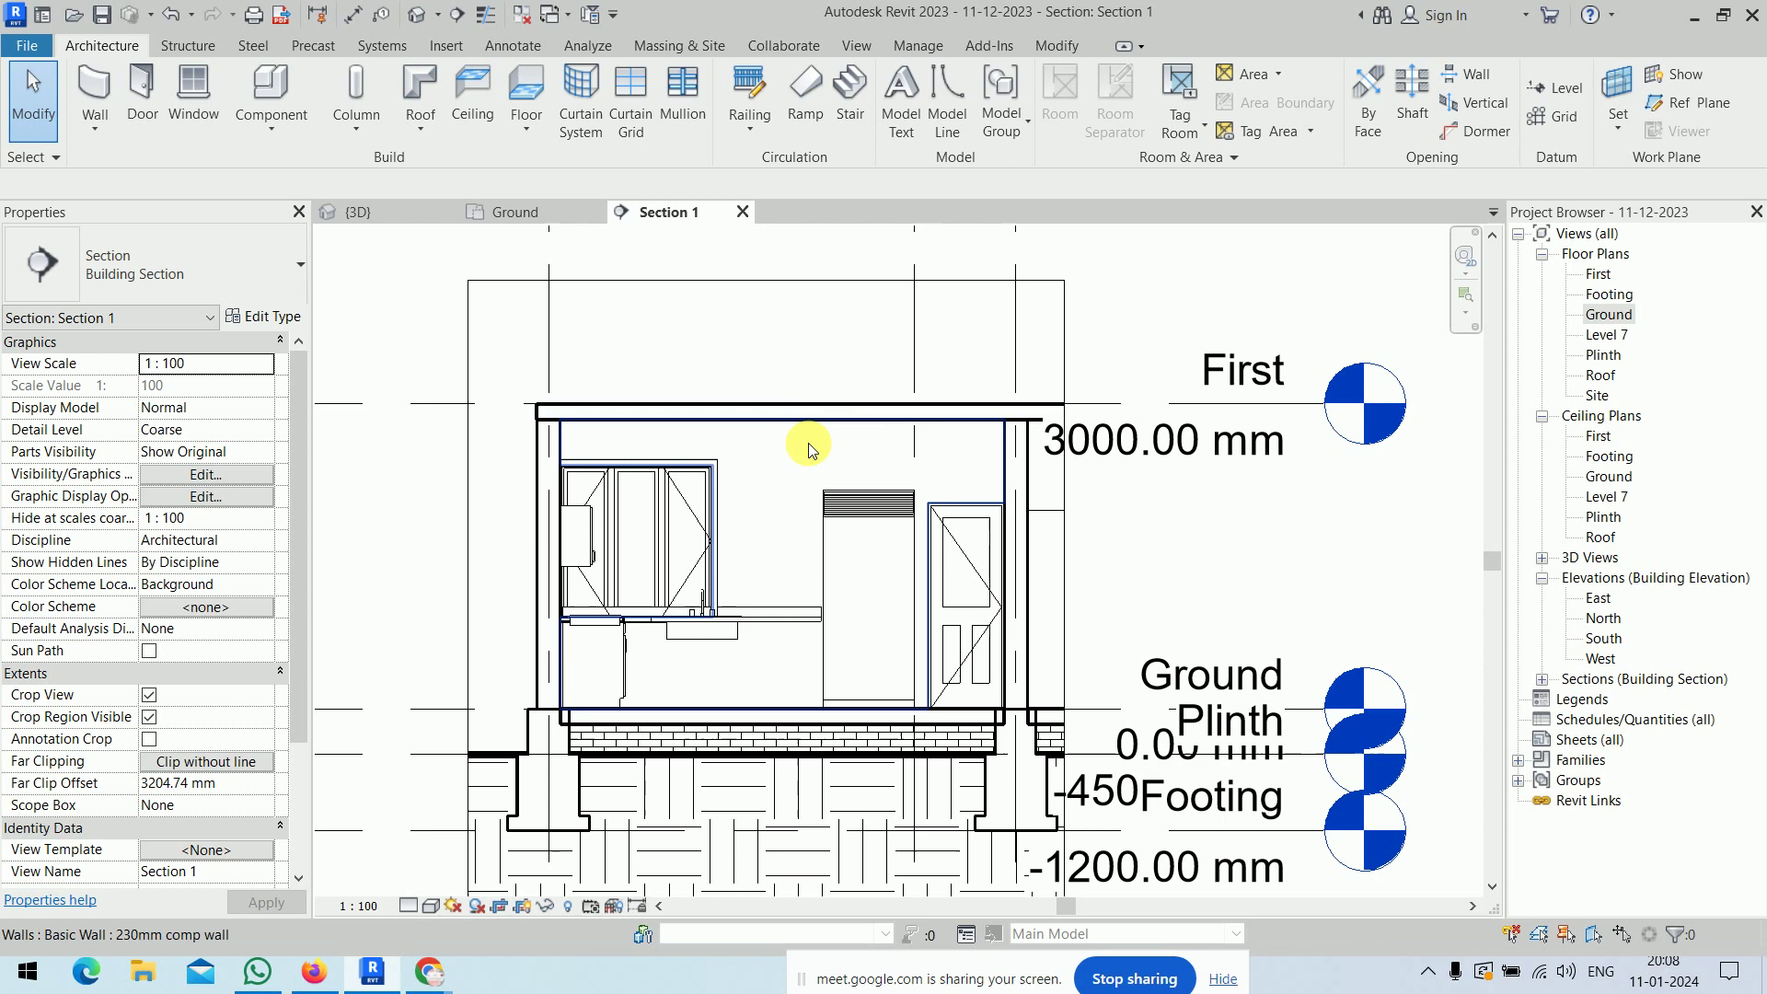
- Show the System Browser and expand its Unassigned systems group
{"action": "scroll", "coordinate": [809, 448], "scroll_direction": "down", "scroll_amount": 2}
{"action": "scroll", "coordinate": [828, 368], "scroll_direction": "down", "scroll_amount": 1}
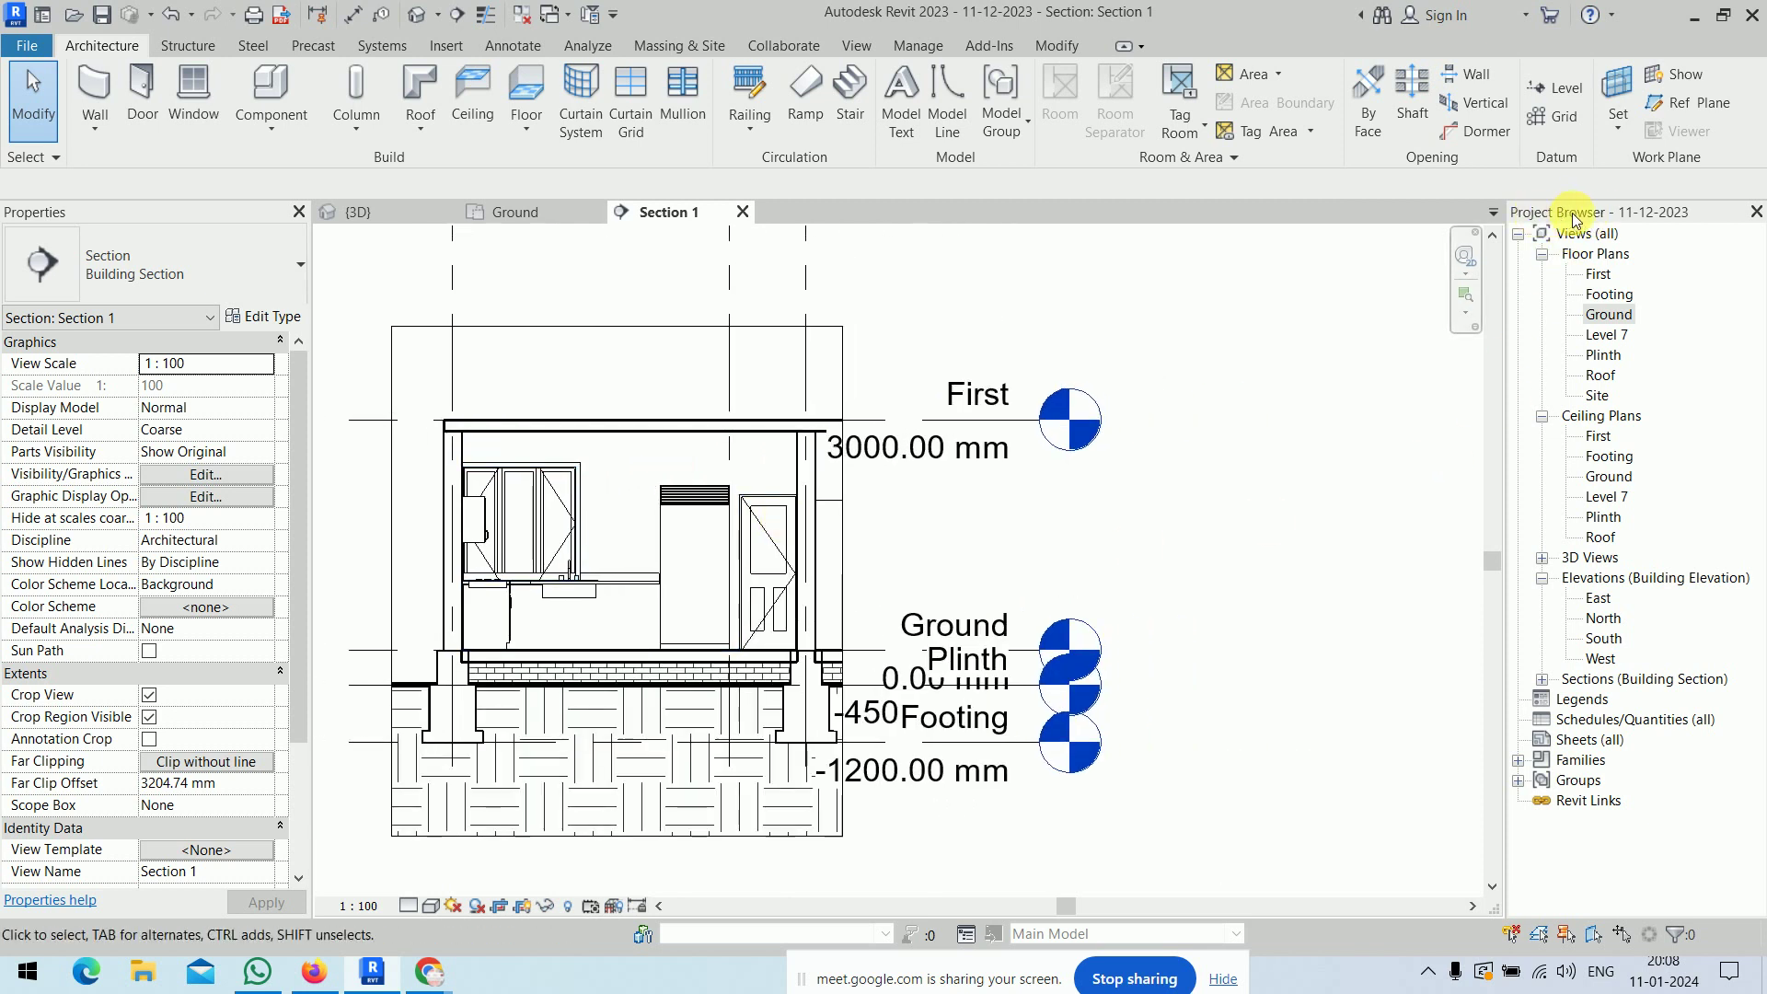
{"action": "right_click", "coordinate": [1216, 436]}
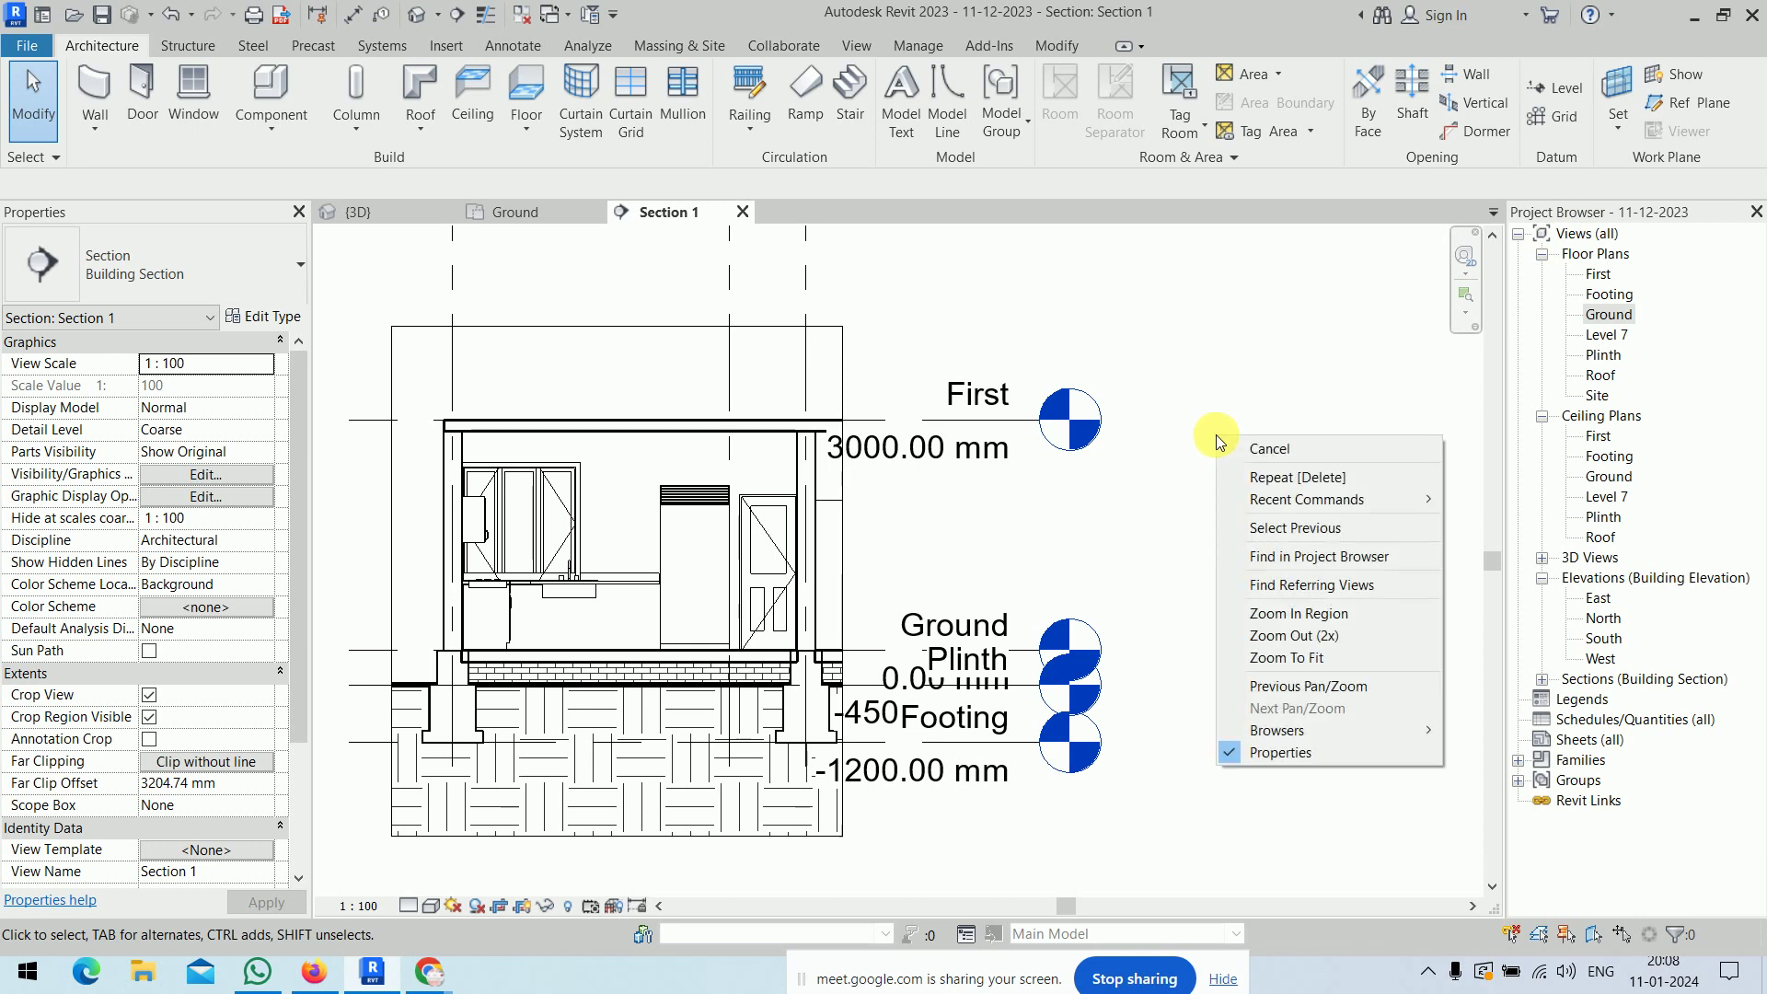
{"action": "mouse_move", "coordinate": [1277, 731]}
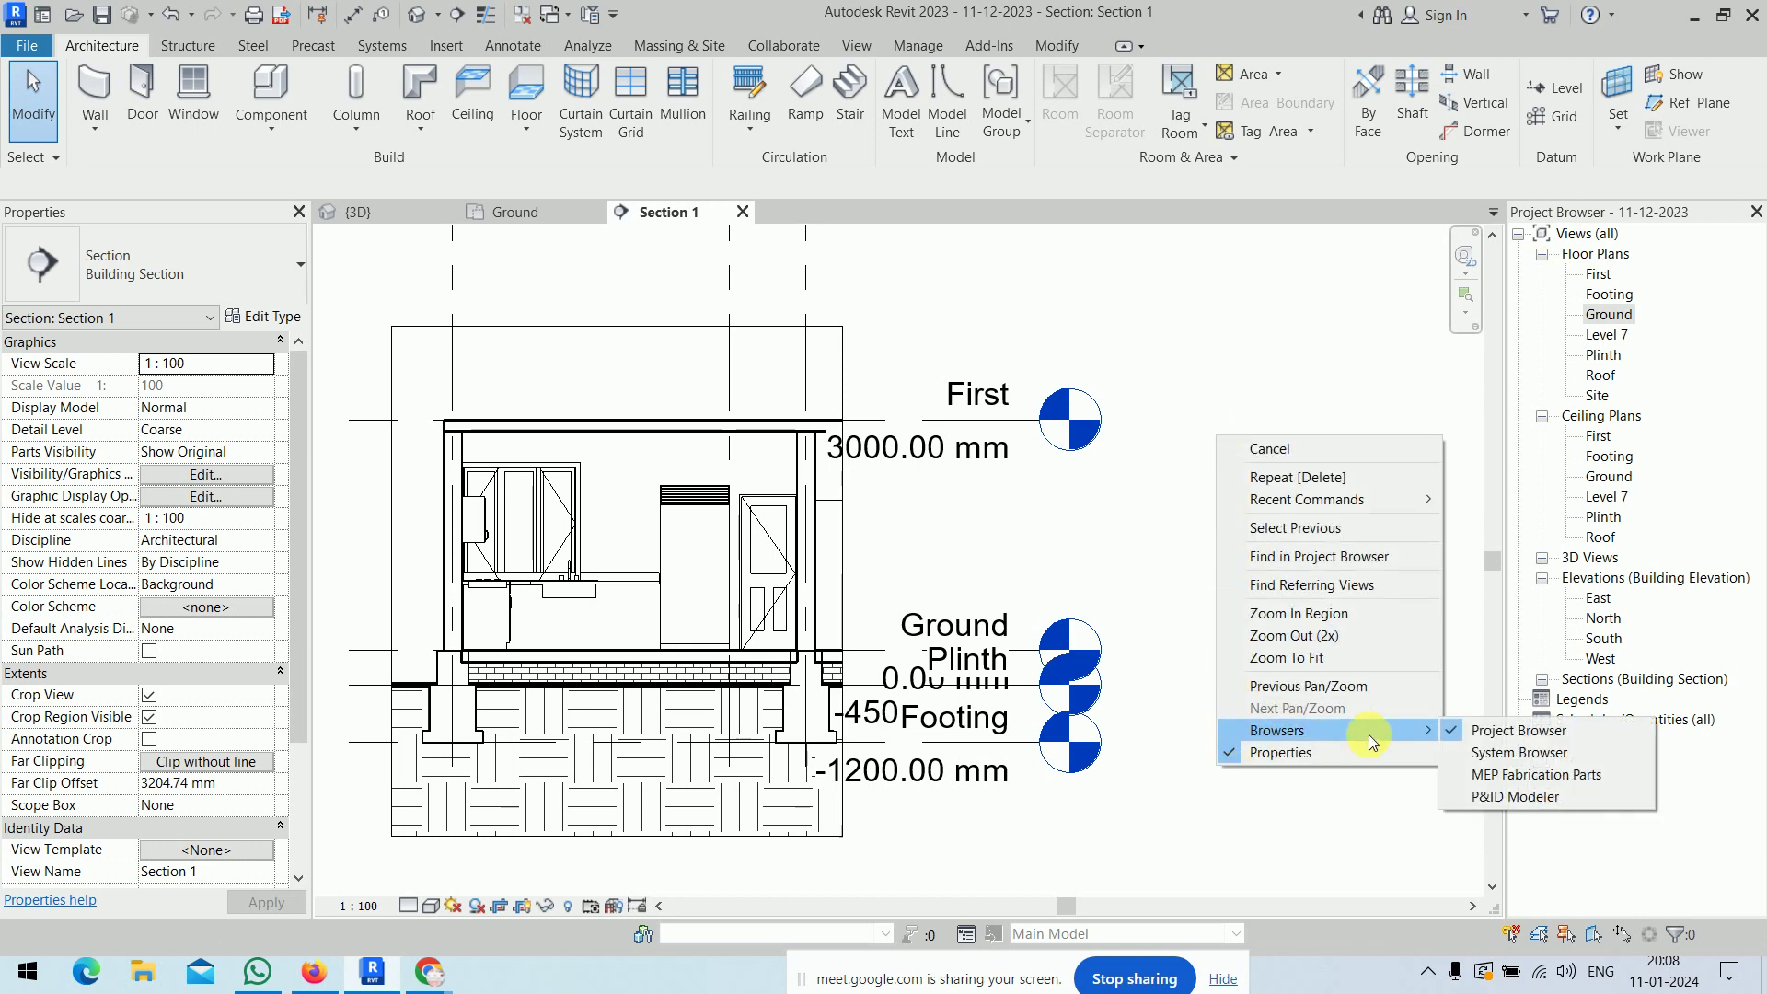
{"action": "left_click", "coordinate": [1533, 754]}
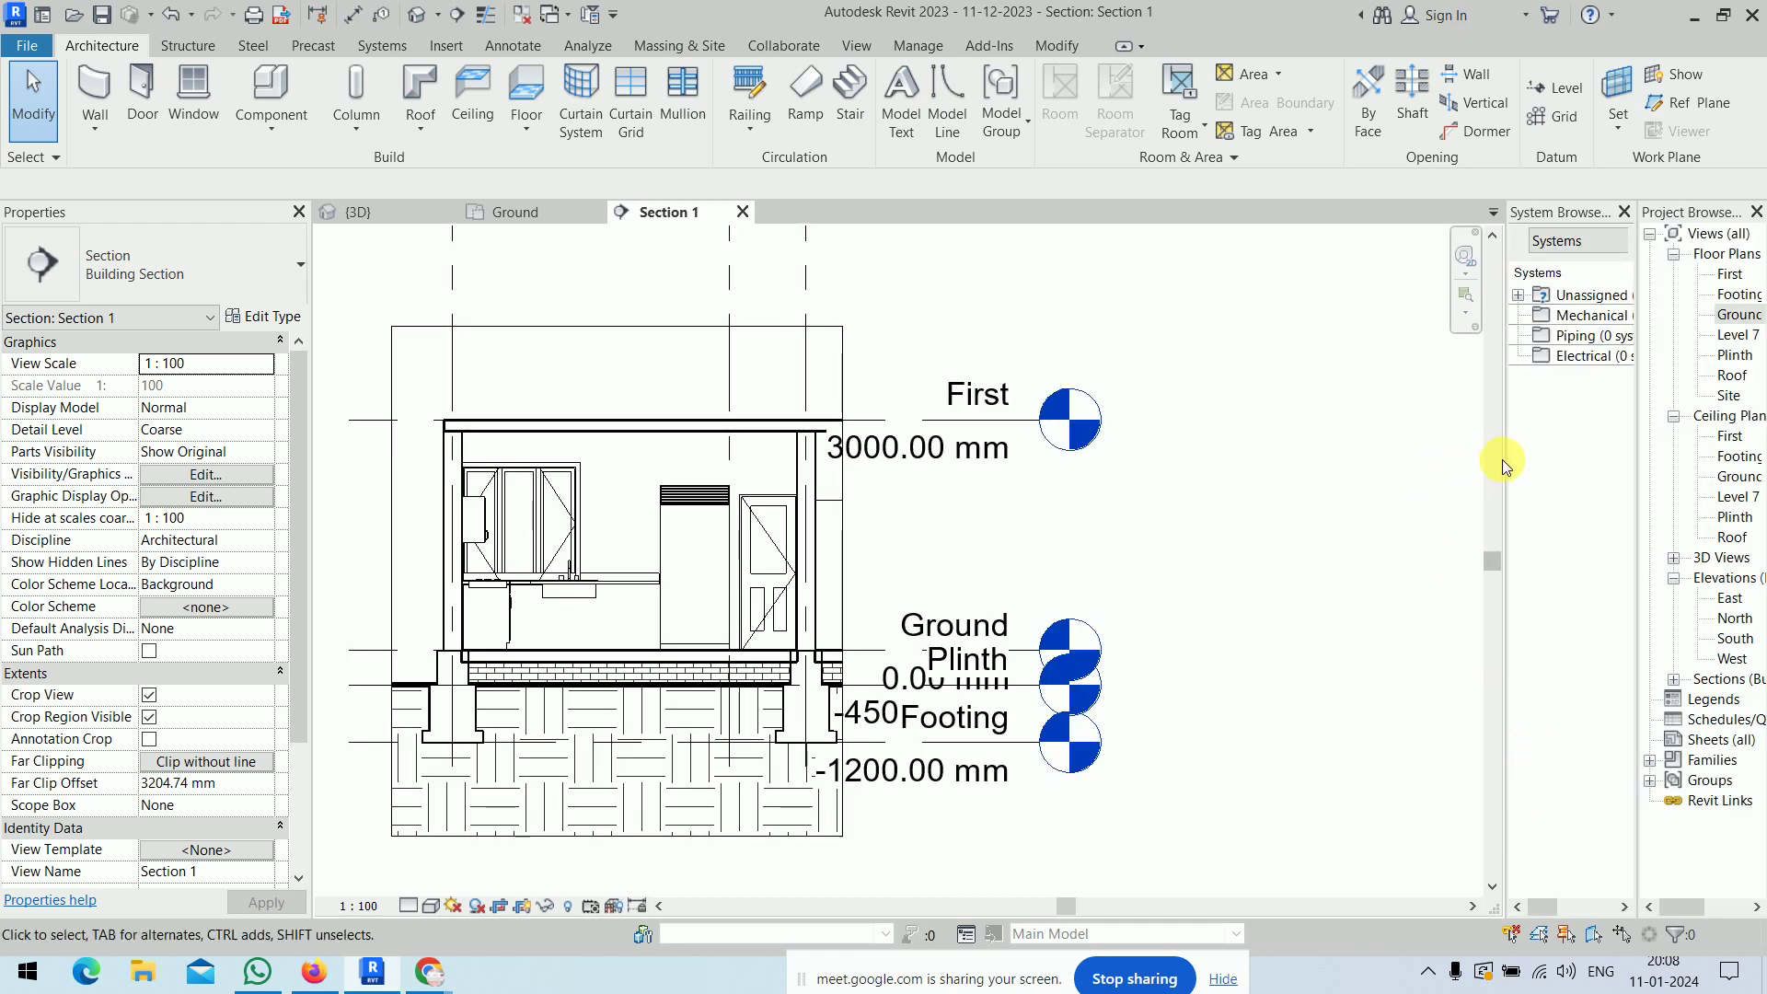
{"action": "left_click_drag", "start_coordinate": [1502, 460], "coordinate": [1279, 444]}
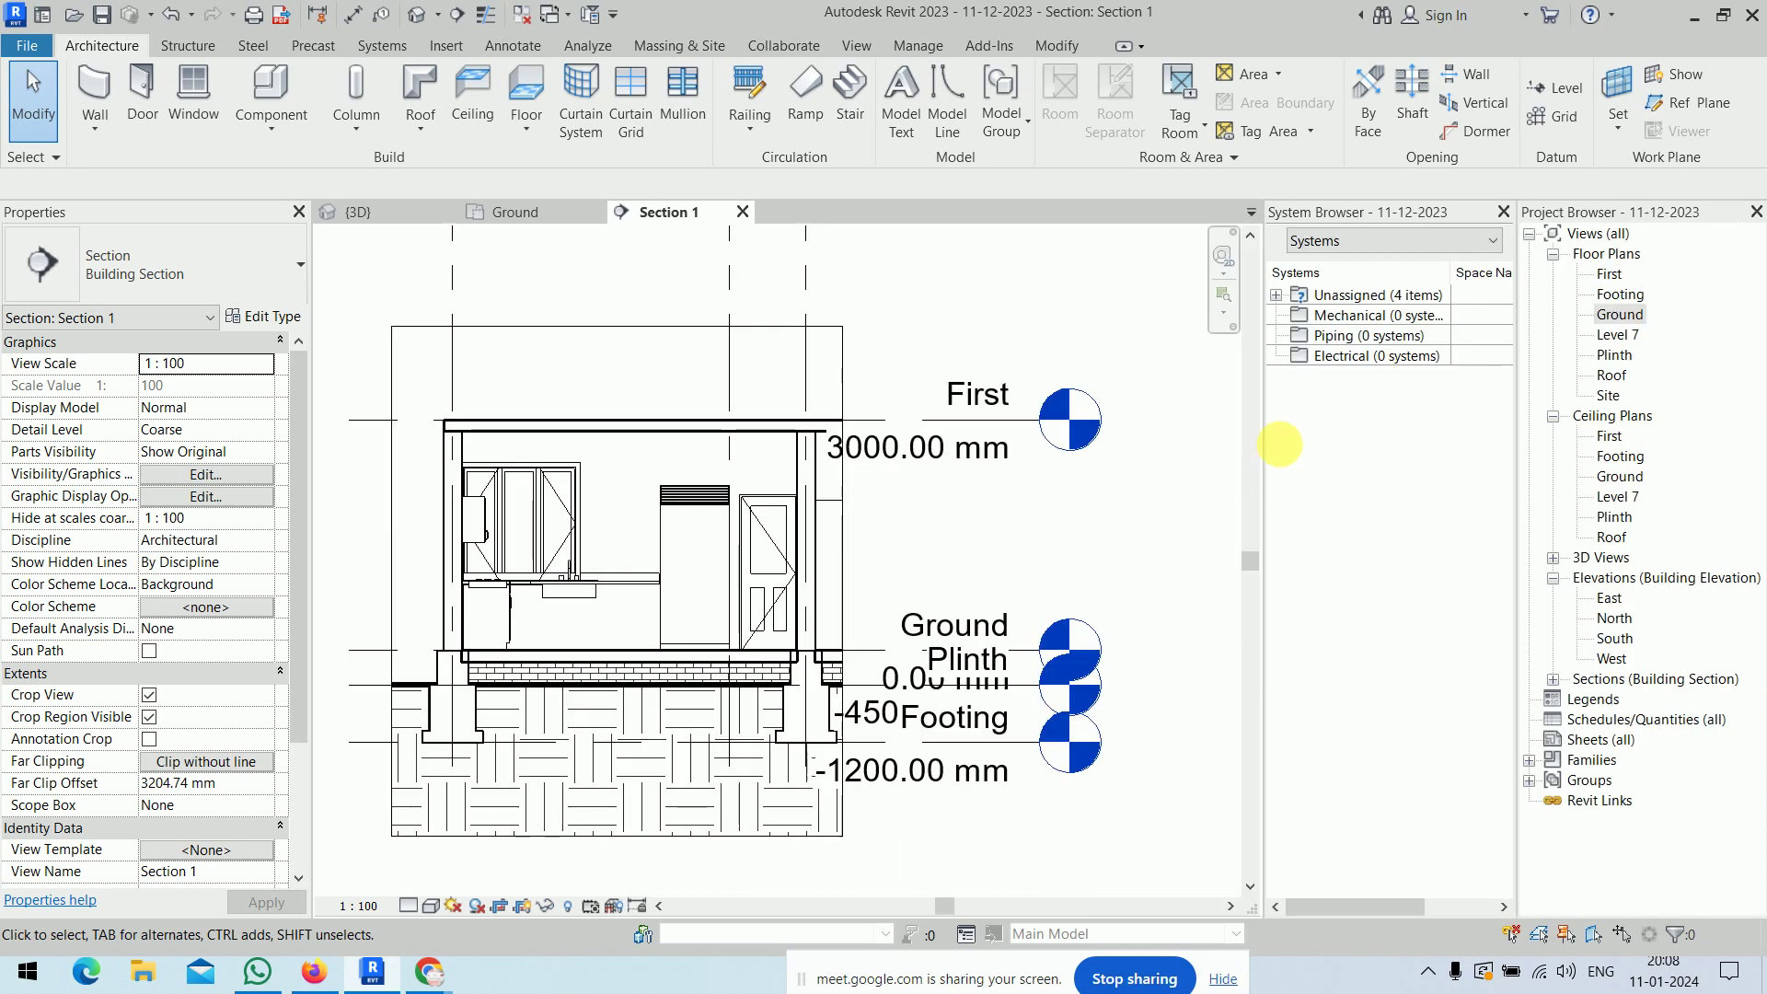
{"action": "left_click", "coordinate": [1373, 240]}
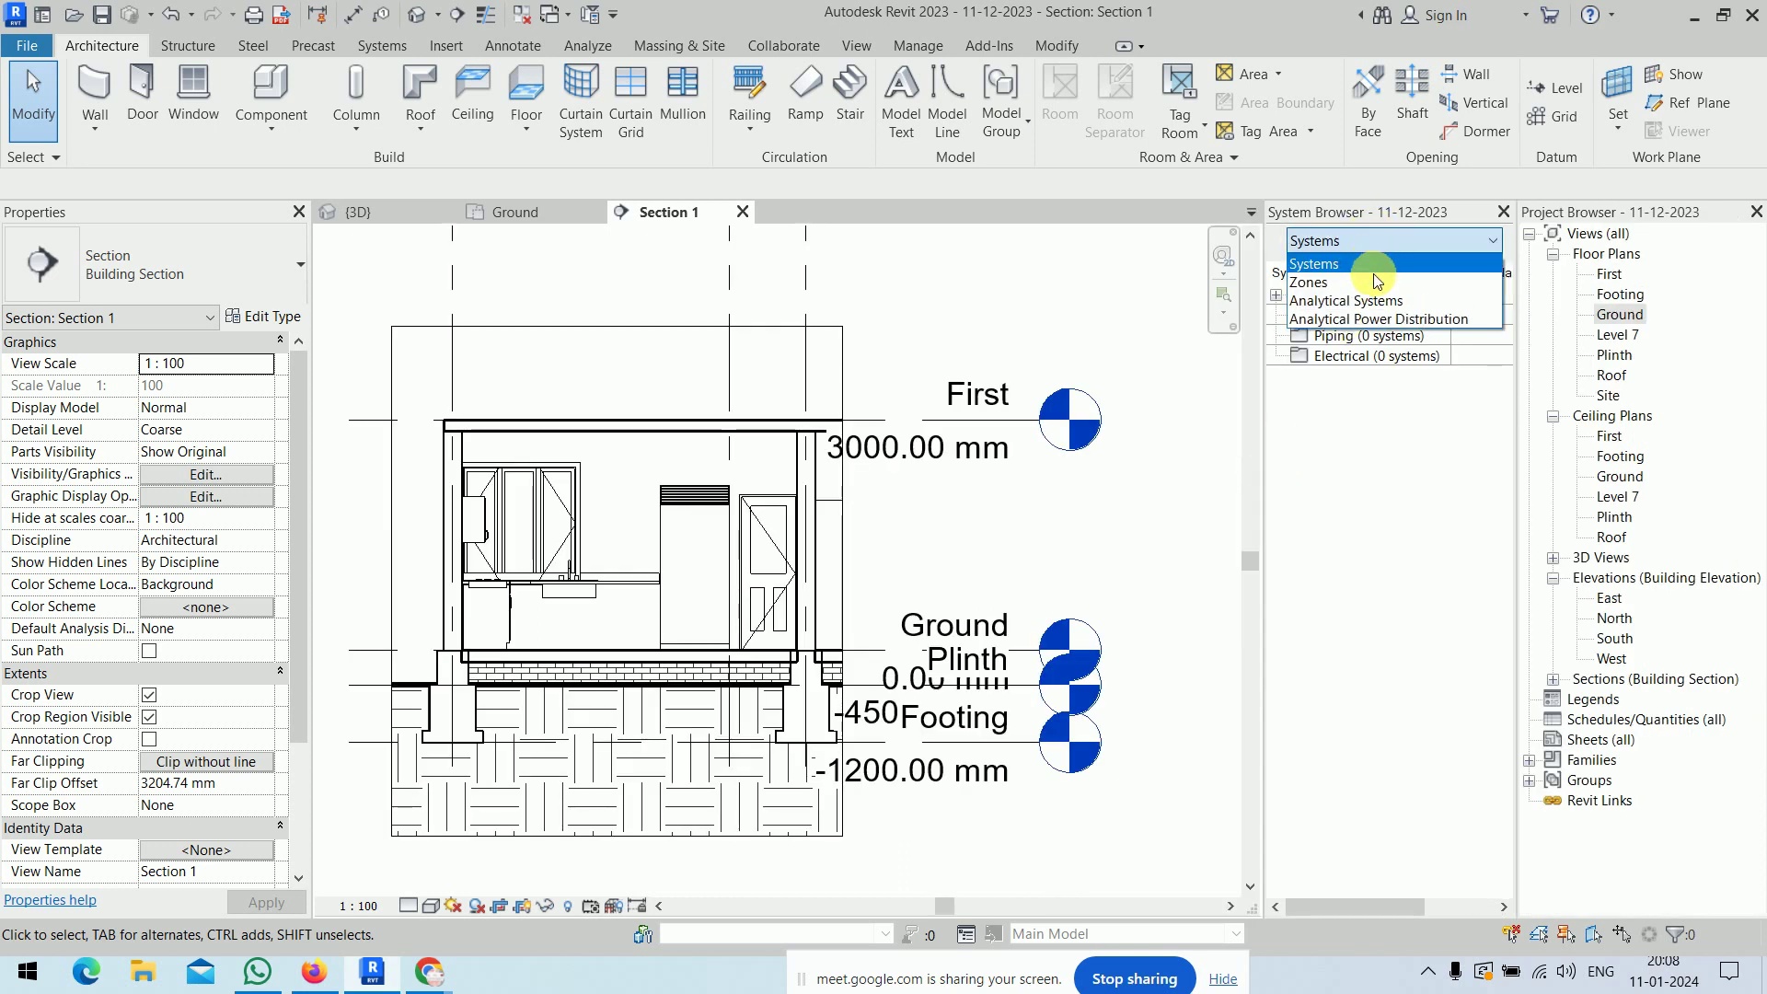
{"action": "left_click", "coordinate": [1363, 264]}
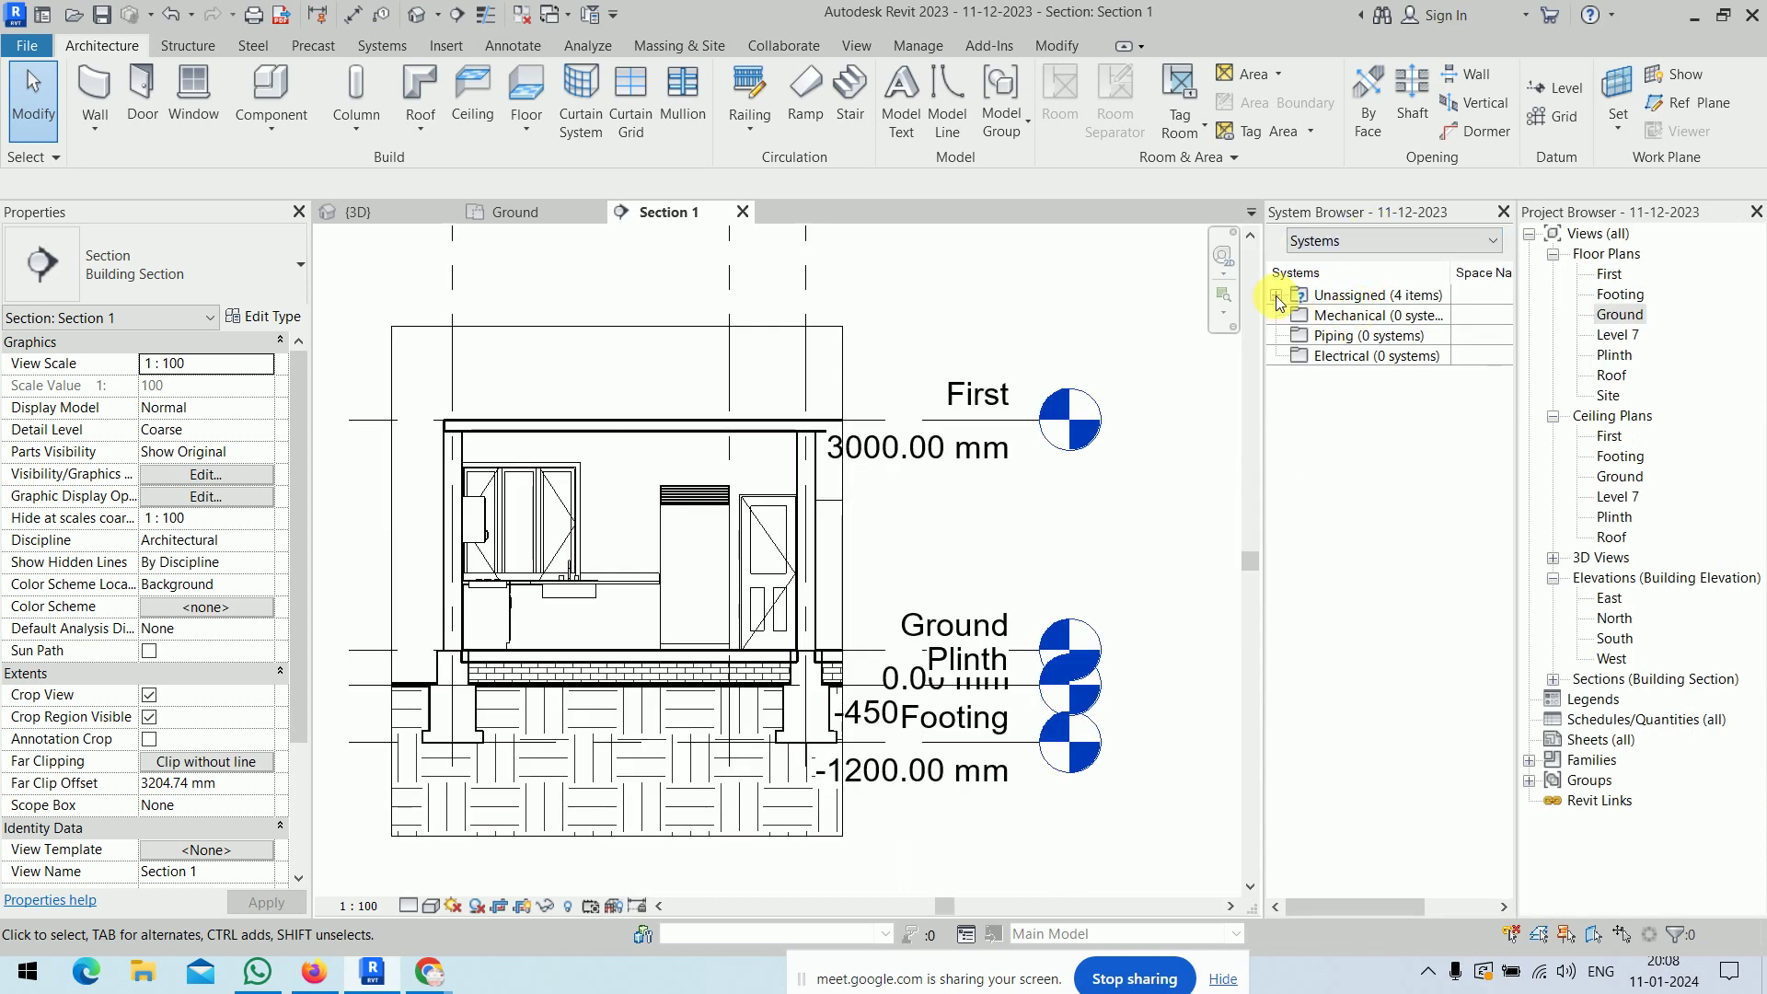
{"action": "left_click", "coordinate": [1276, 296]}
{"action": "left_click", "coordinate": [1371, 314]}
- Check the Zones list, return to Systems to expand Unassigned Piping, then close the browser
{"action": "left_click", "coordinate": [1380, 240]}
{"action": "left_click", "coordinate": [1350, 283]}
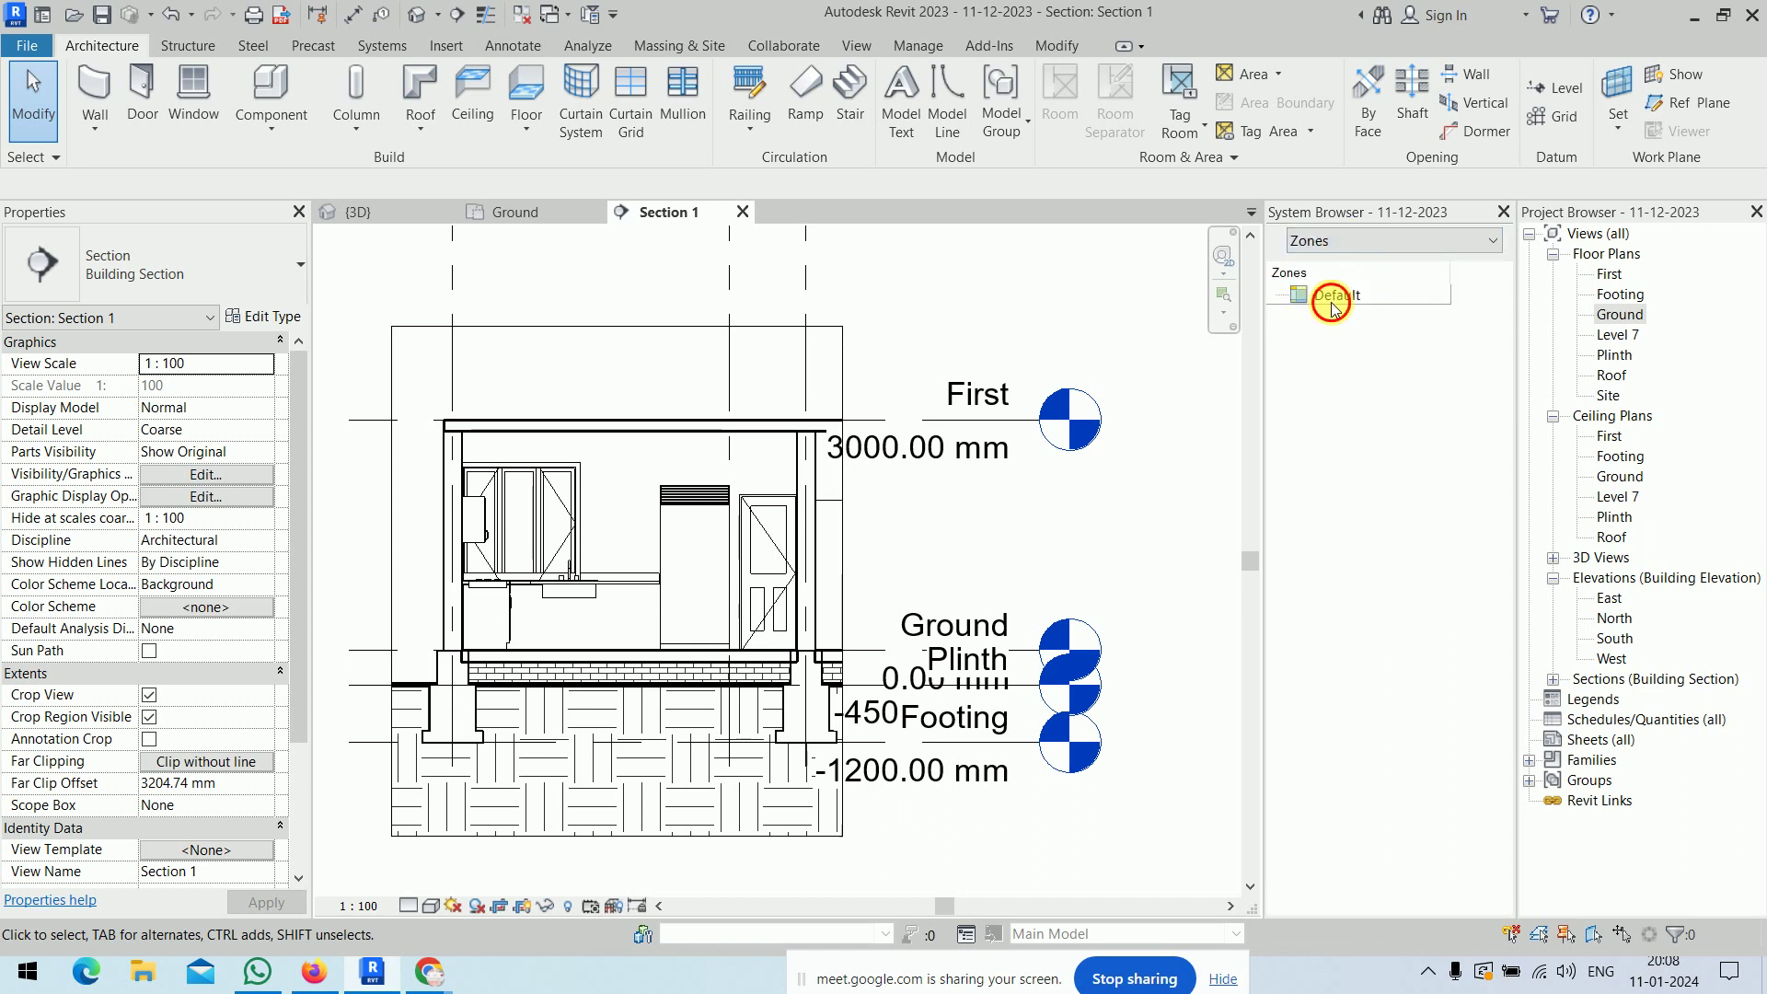
{"action": "left_click", "coordinate": [1332, 296]}
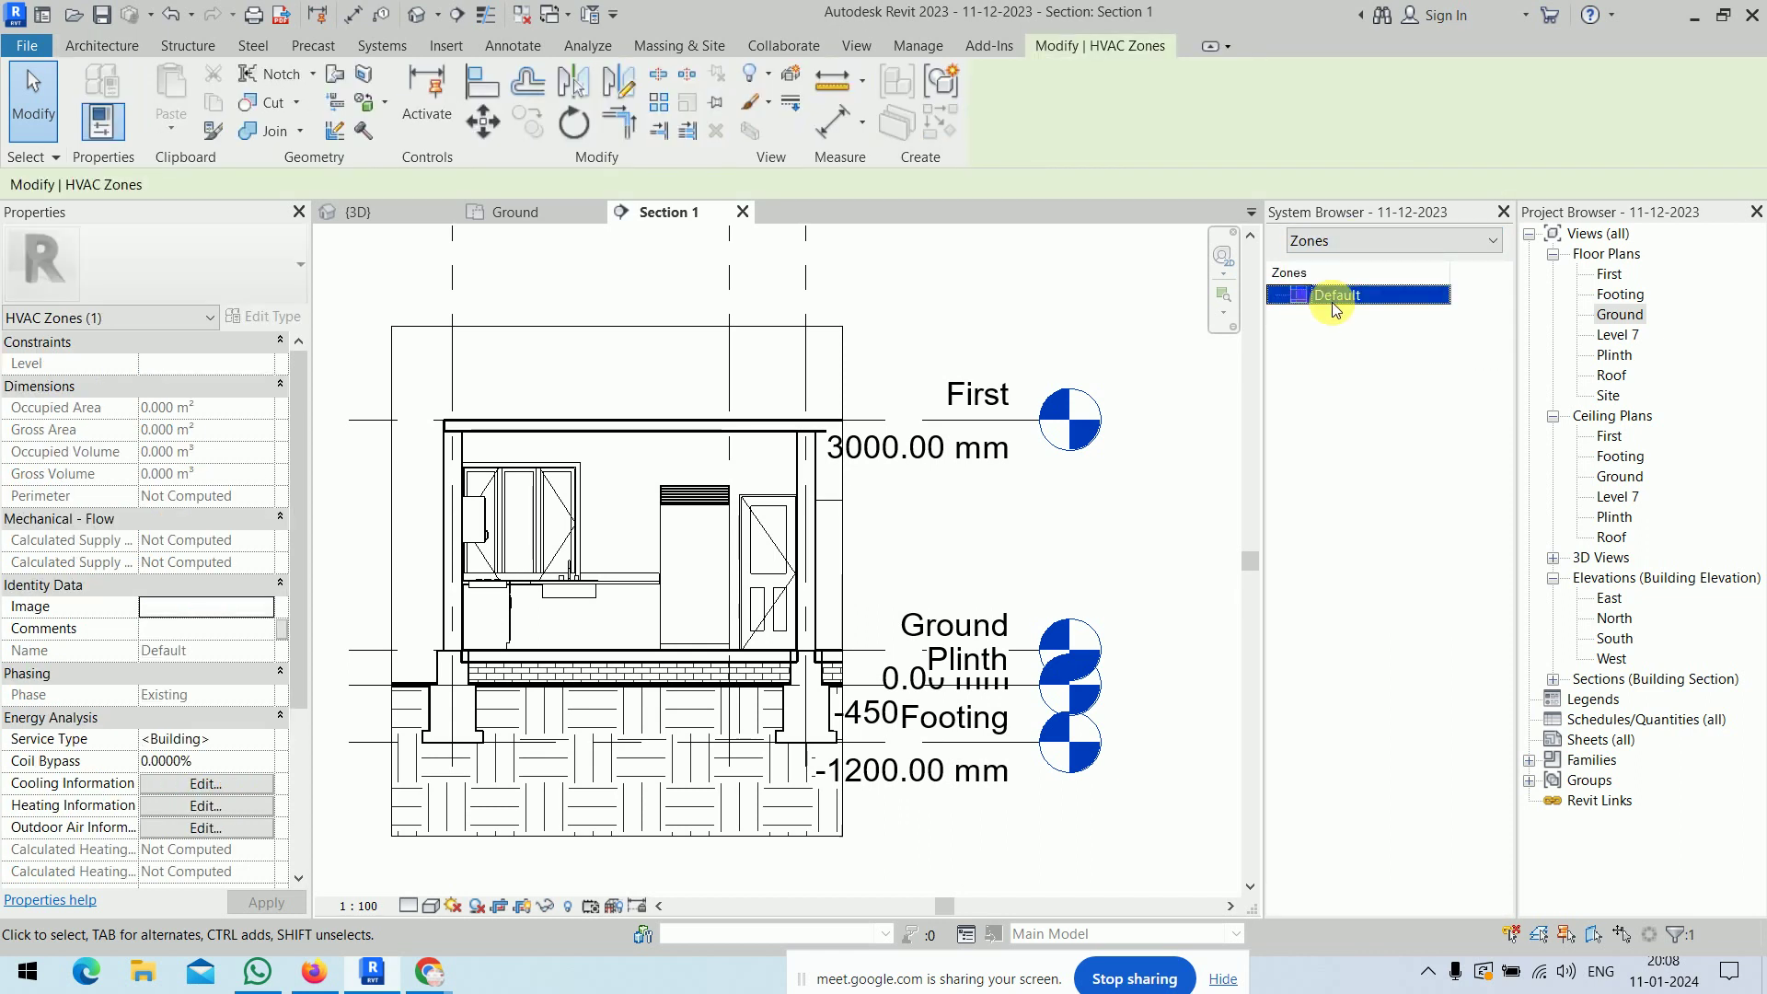
{"action": "left_click", "coordinate": [1196, 355]}
{"action": "left_click", "coordinate": [1380, 241]}
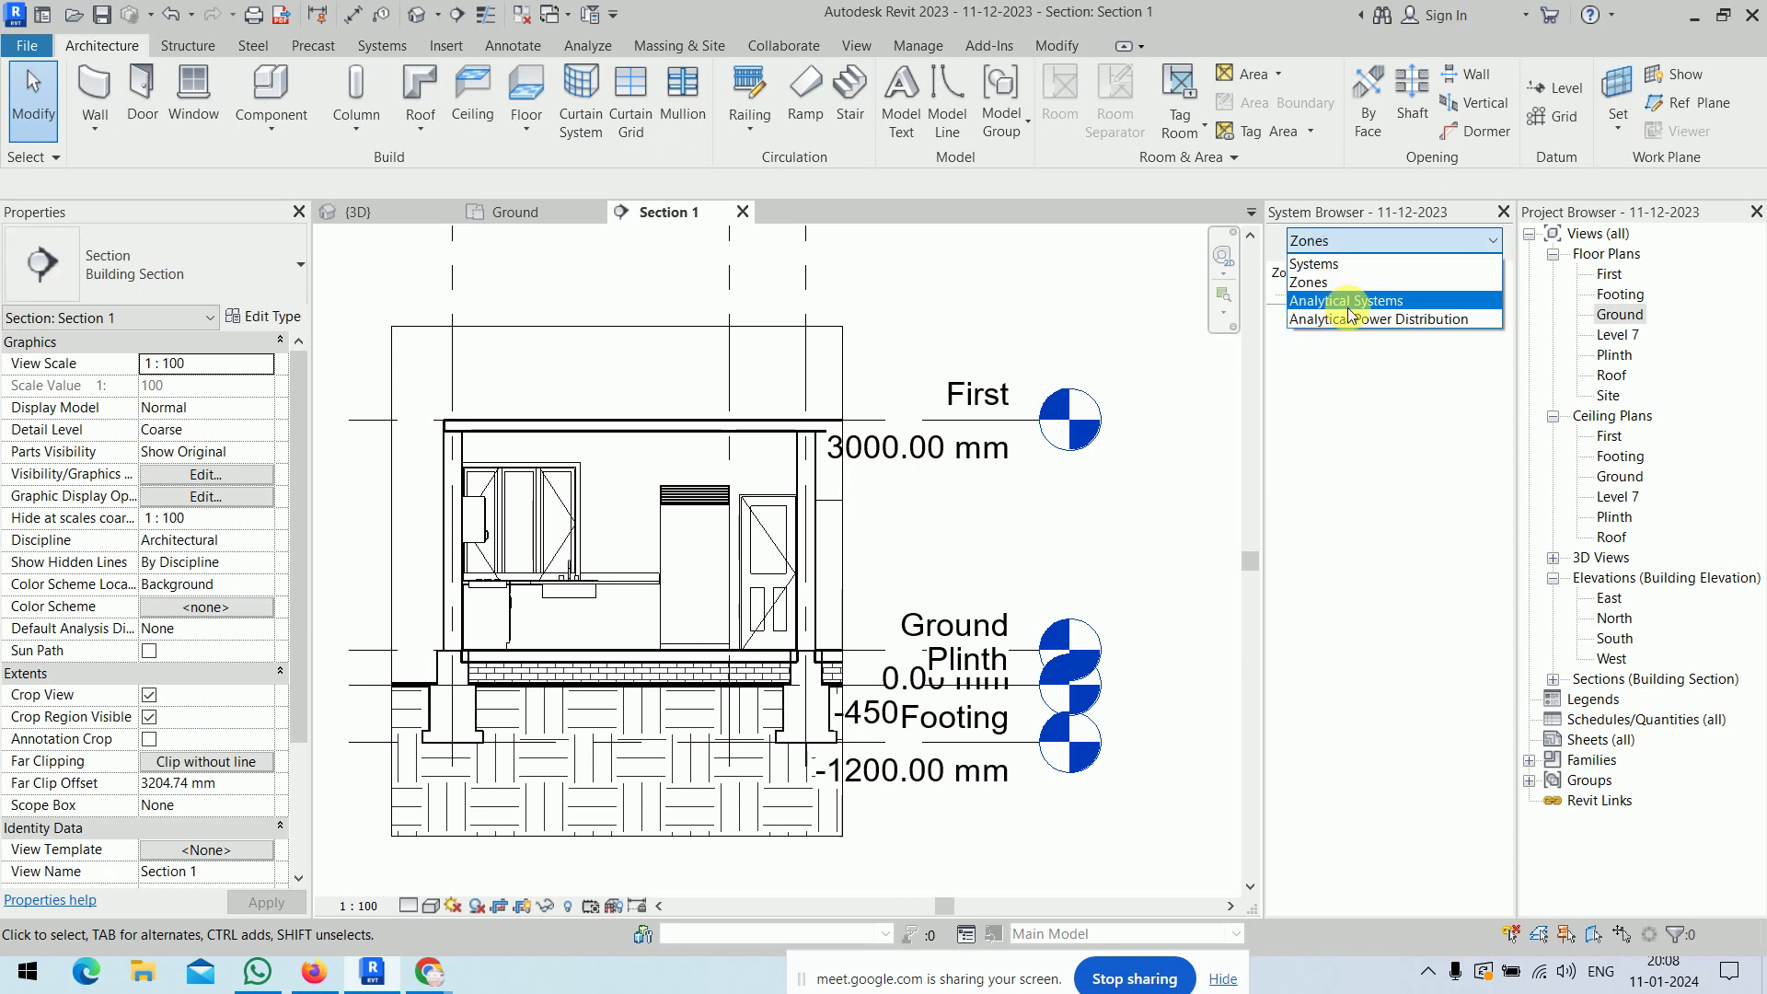
{"action": "left_click", "coordinate": [1333, 266]}
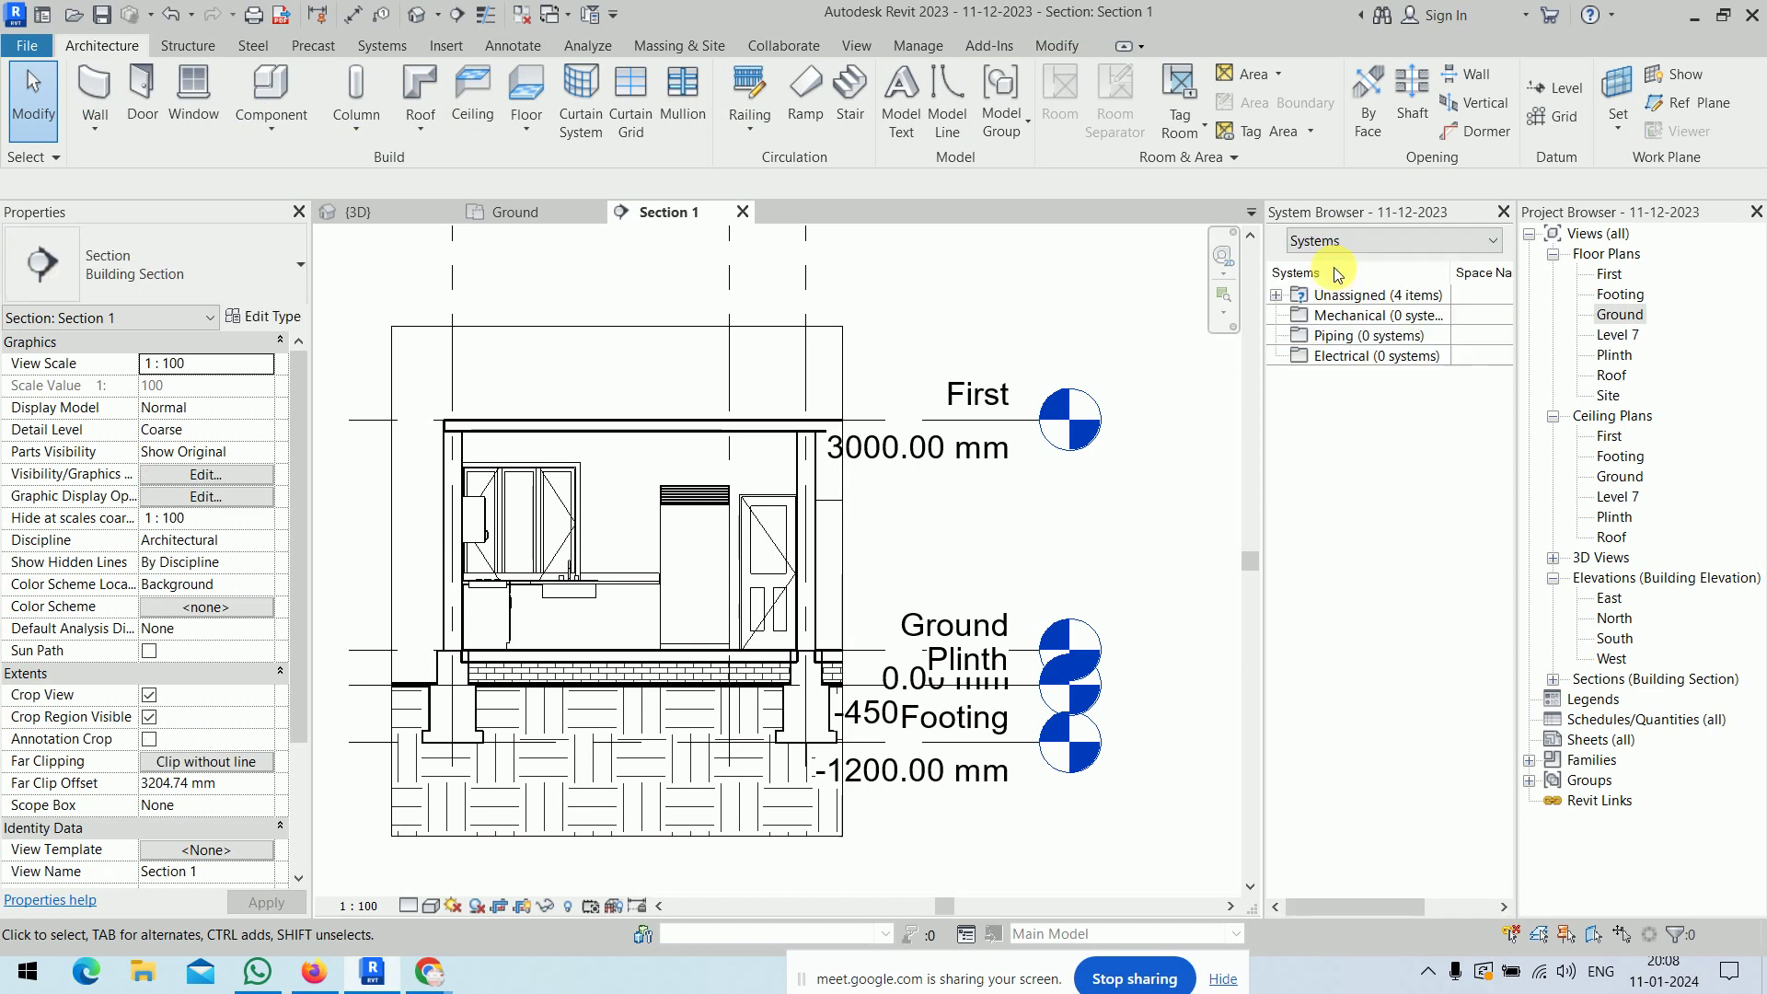
{"action": "left_click", "coordinate": [1276, 296]}
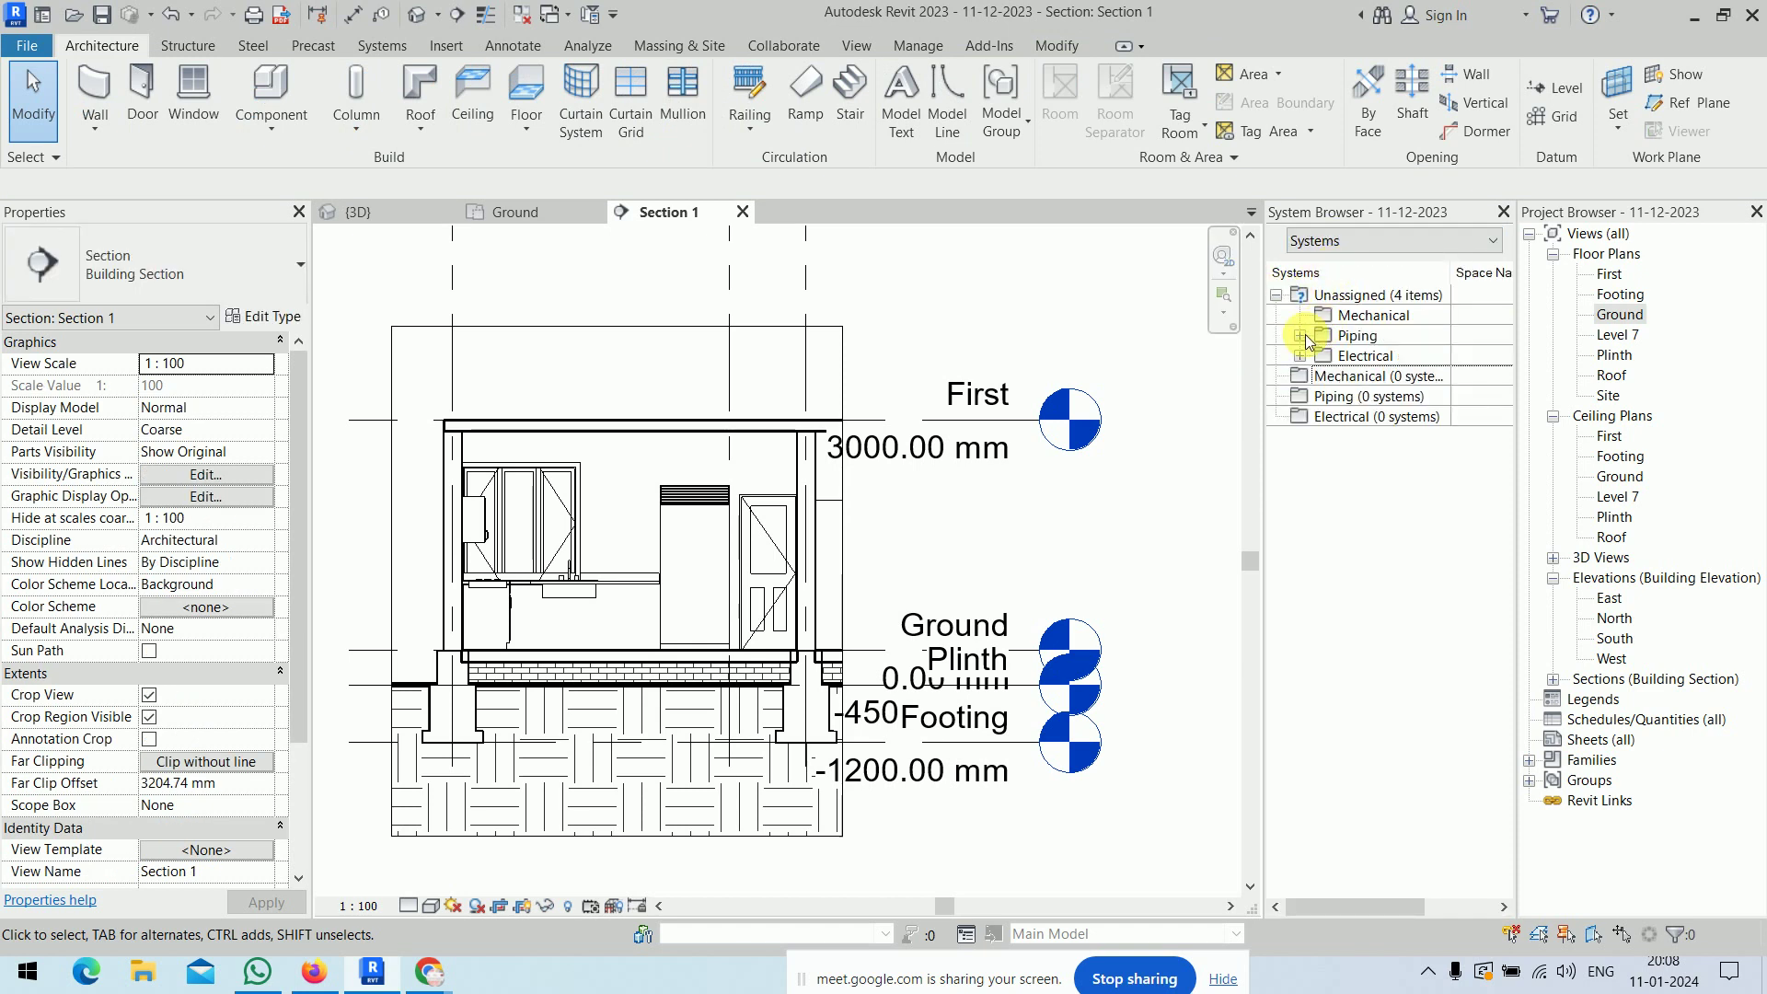
{"action": "left_click", "coordinate": [1300, 336]}
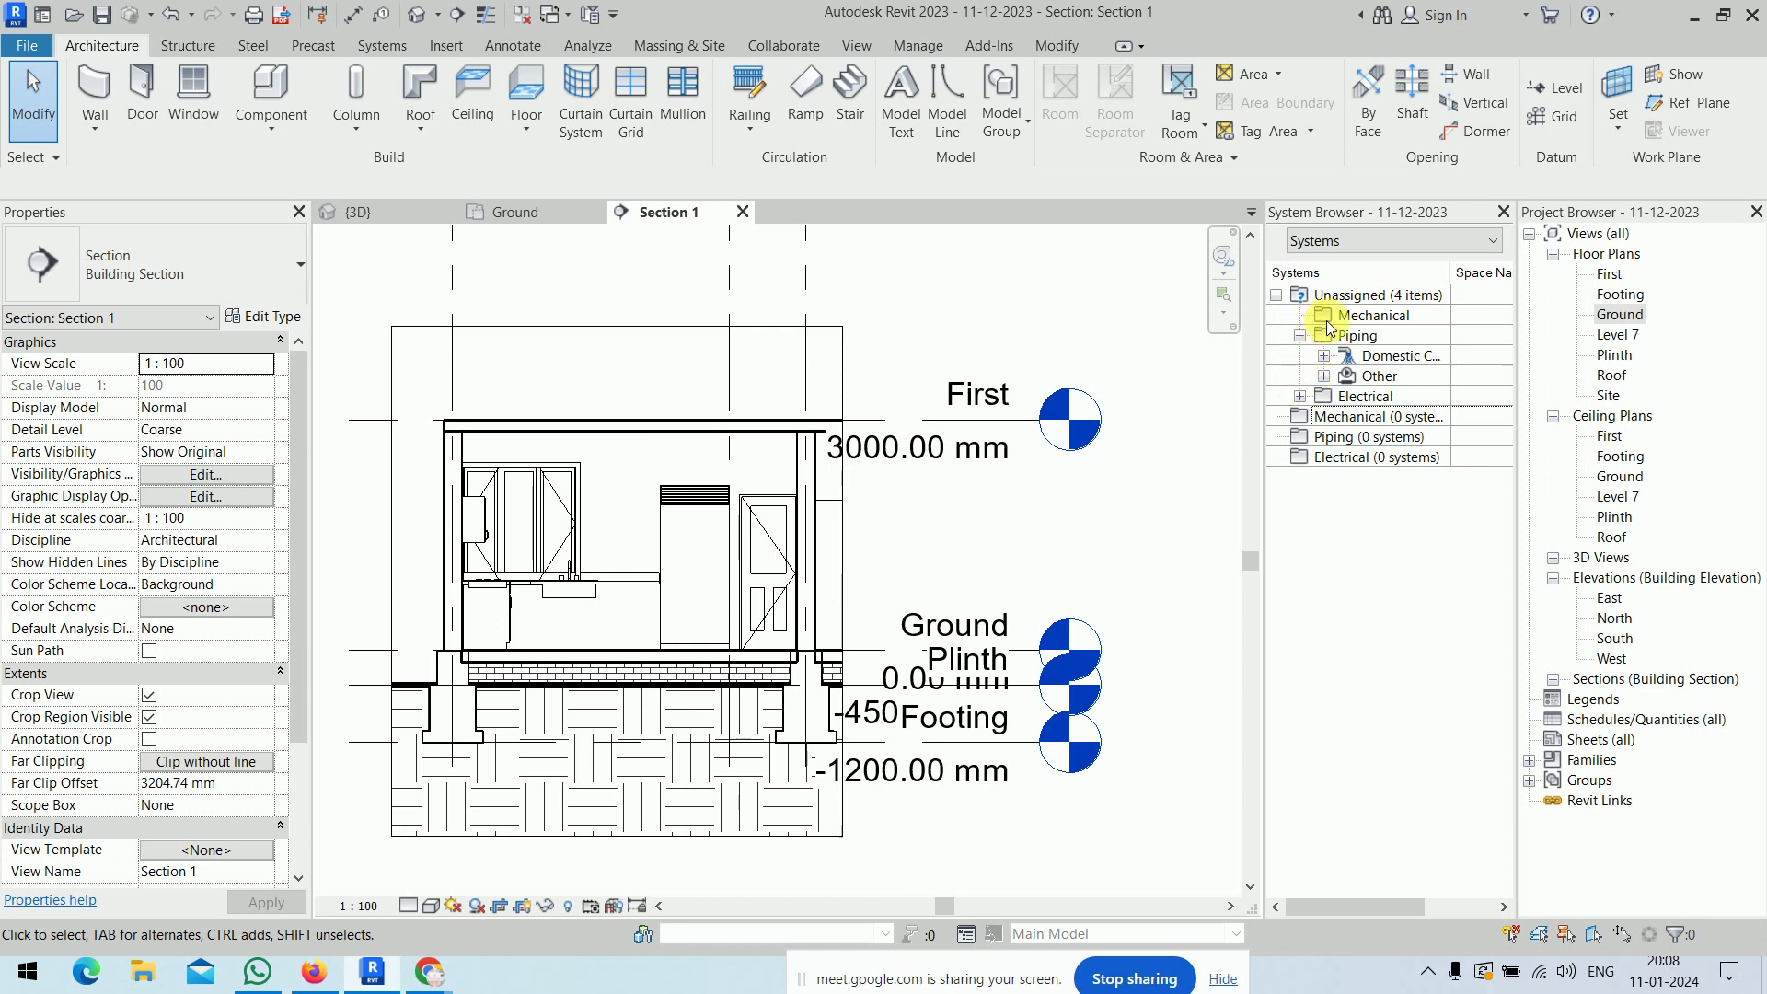
{"action": "left_click", "coordinate": [1314, 242]}
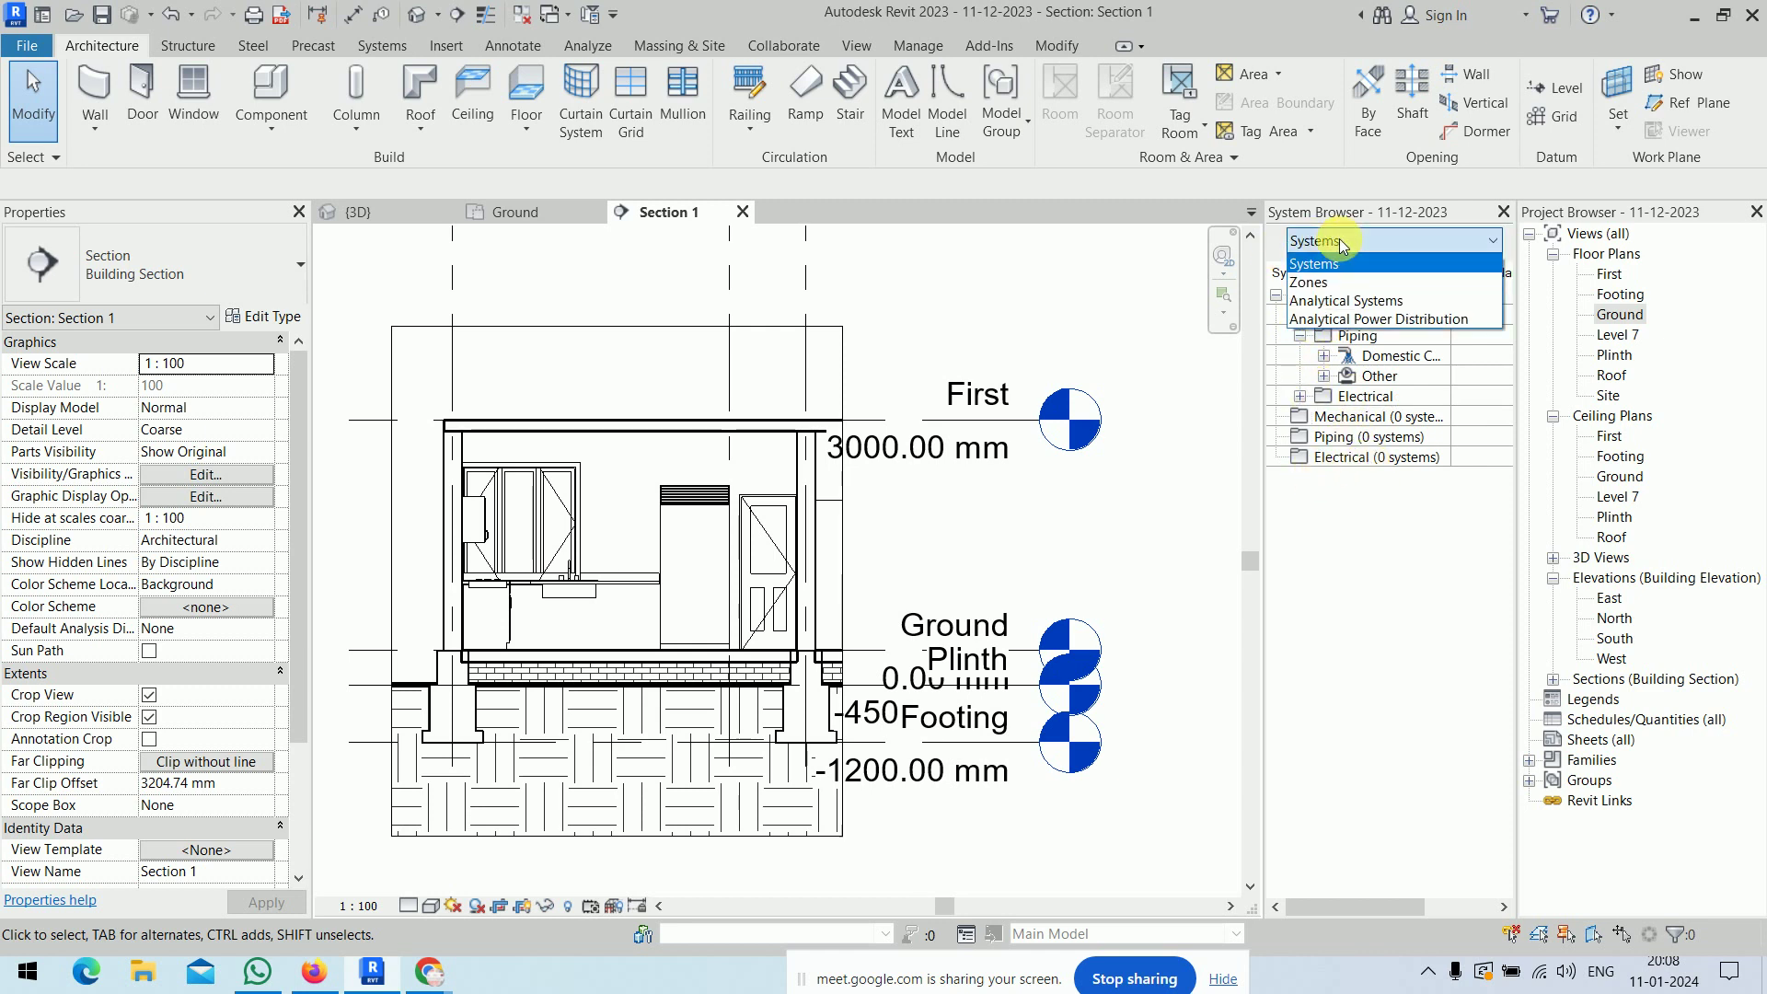
{"action": "left_click", "coordinate": [1503, 212]}
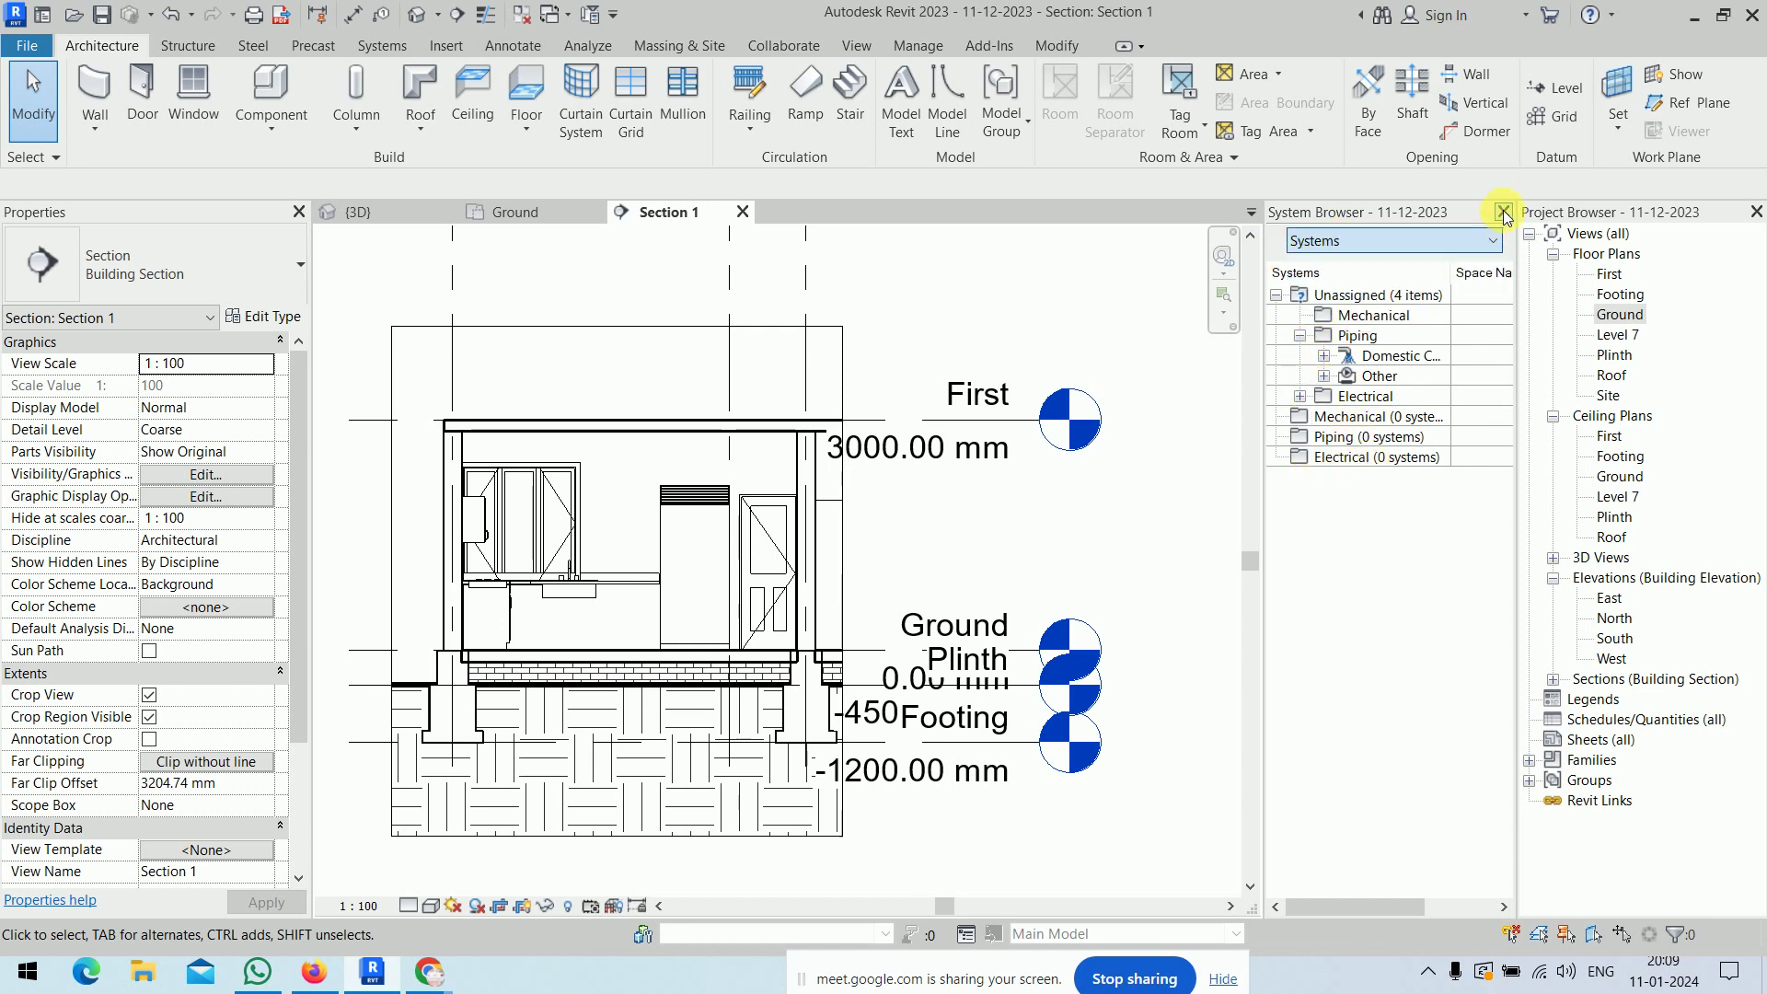
{"action": "left_click", "coordinate": [1504, 214]}
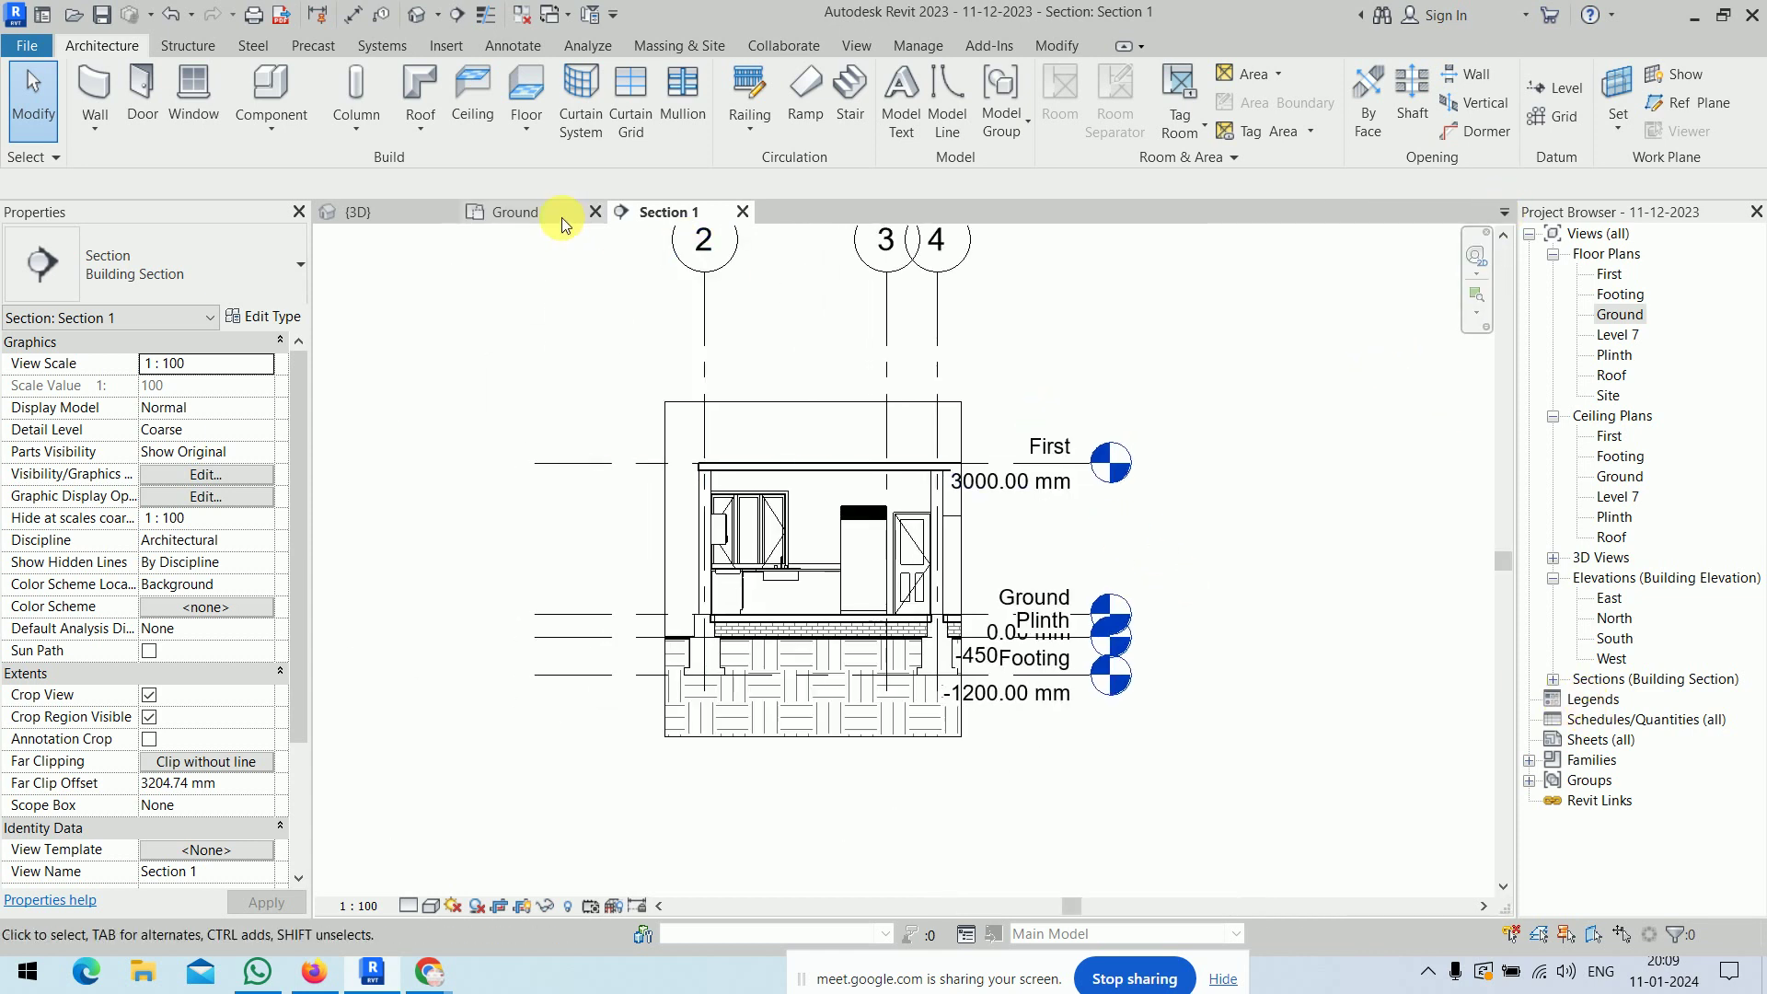
- Return to the Ground floor plan zoomed out to the full layout
{"action": "left_click", "coordinate": [515, 213]}
{"action": "scroll", "coordinate": [833, 520], "scroll_direction": "down", "scroll_amount": 2}
{"action": "scroll", "coordinate": [736, 400], "scroll_direction": "down", "scroll_amount": 2}
{"action": "scroll", "coordinate": [692, 389], "scroll_direction": "down", "scroll_amount": 2}
{"action": "middle_click_drag", "start_coordinate": [692, 390], "coordinate": [701, 391]}
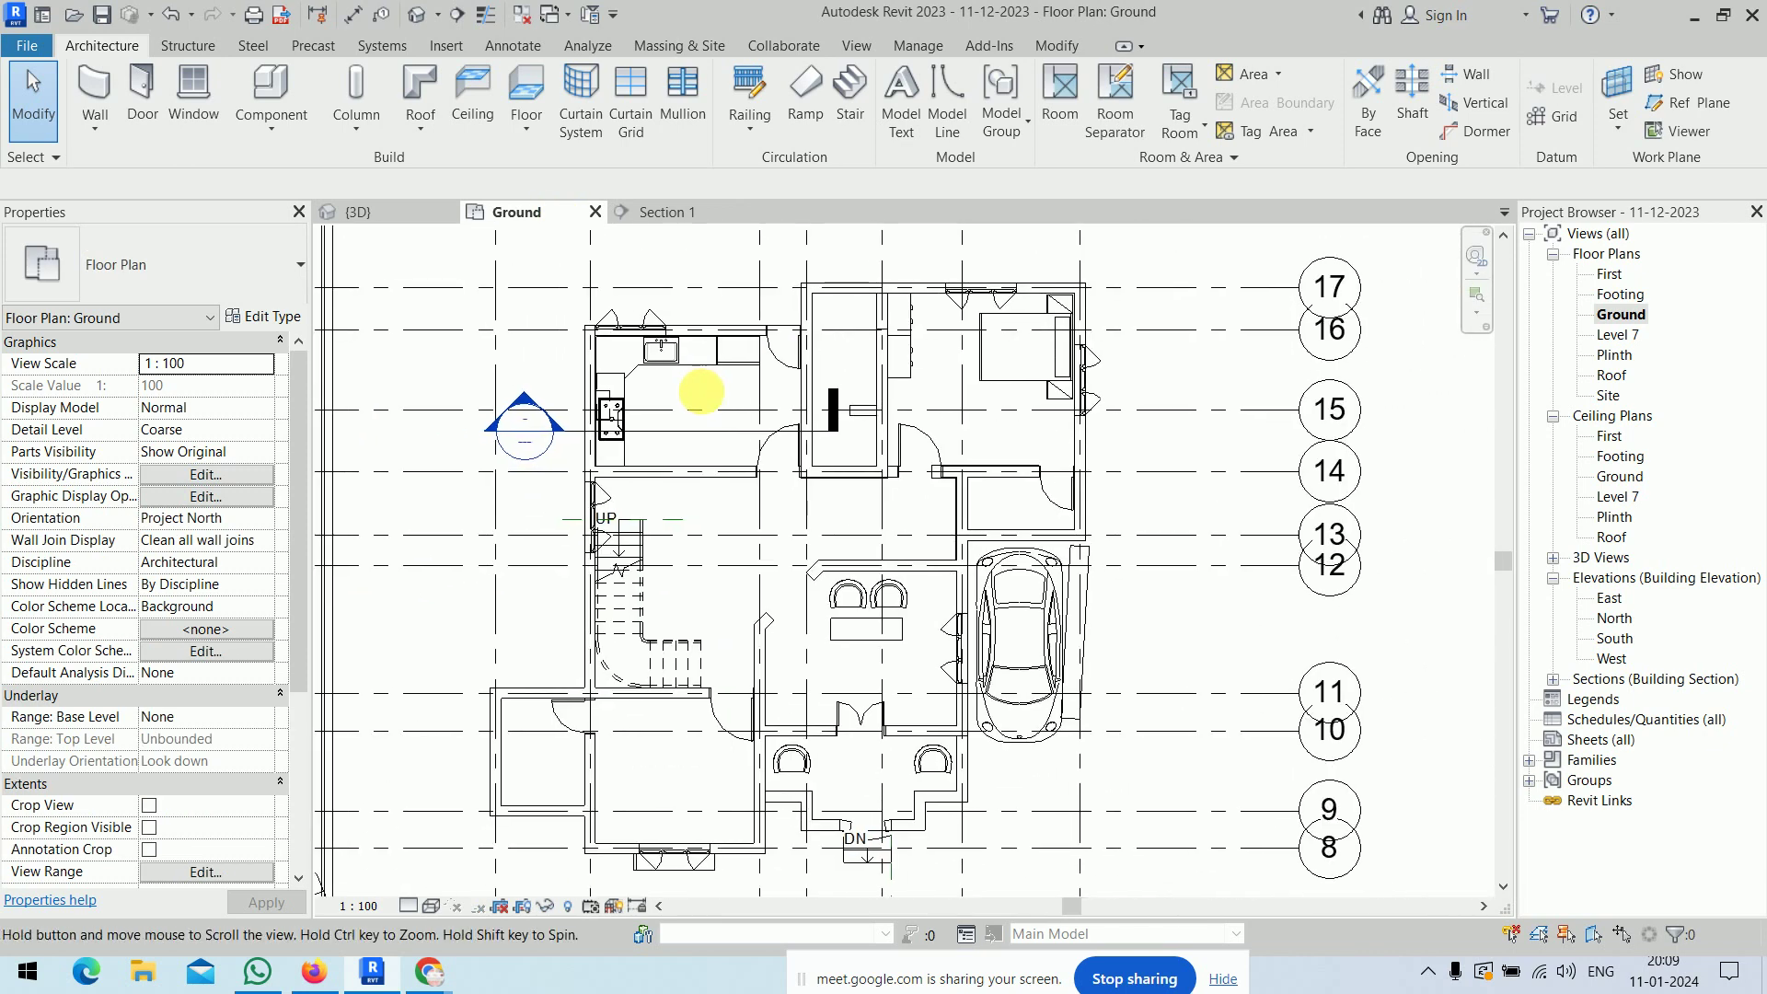
{"action": "left_click", "coordinate": [1056, 122]}
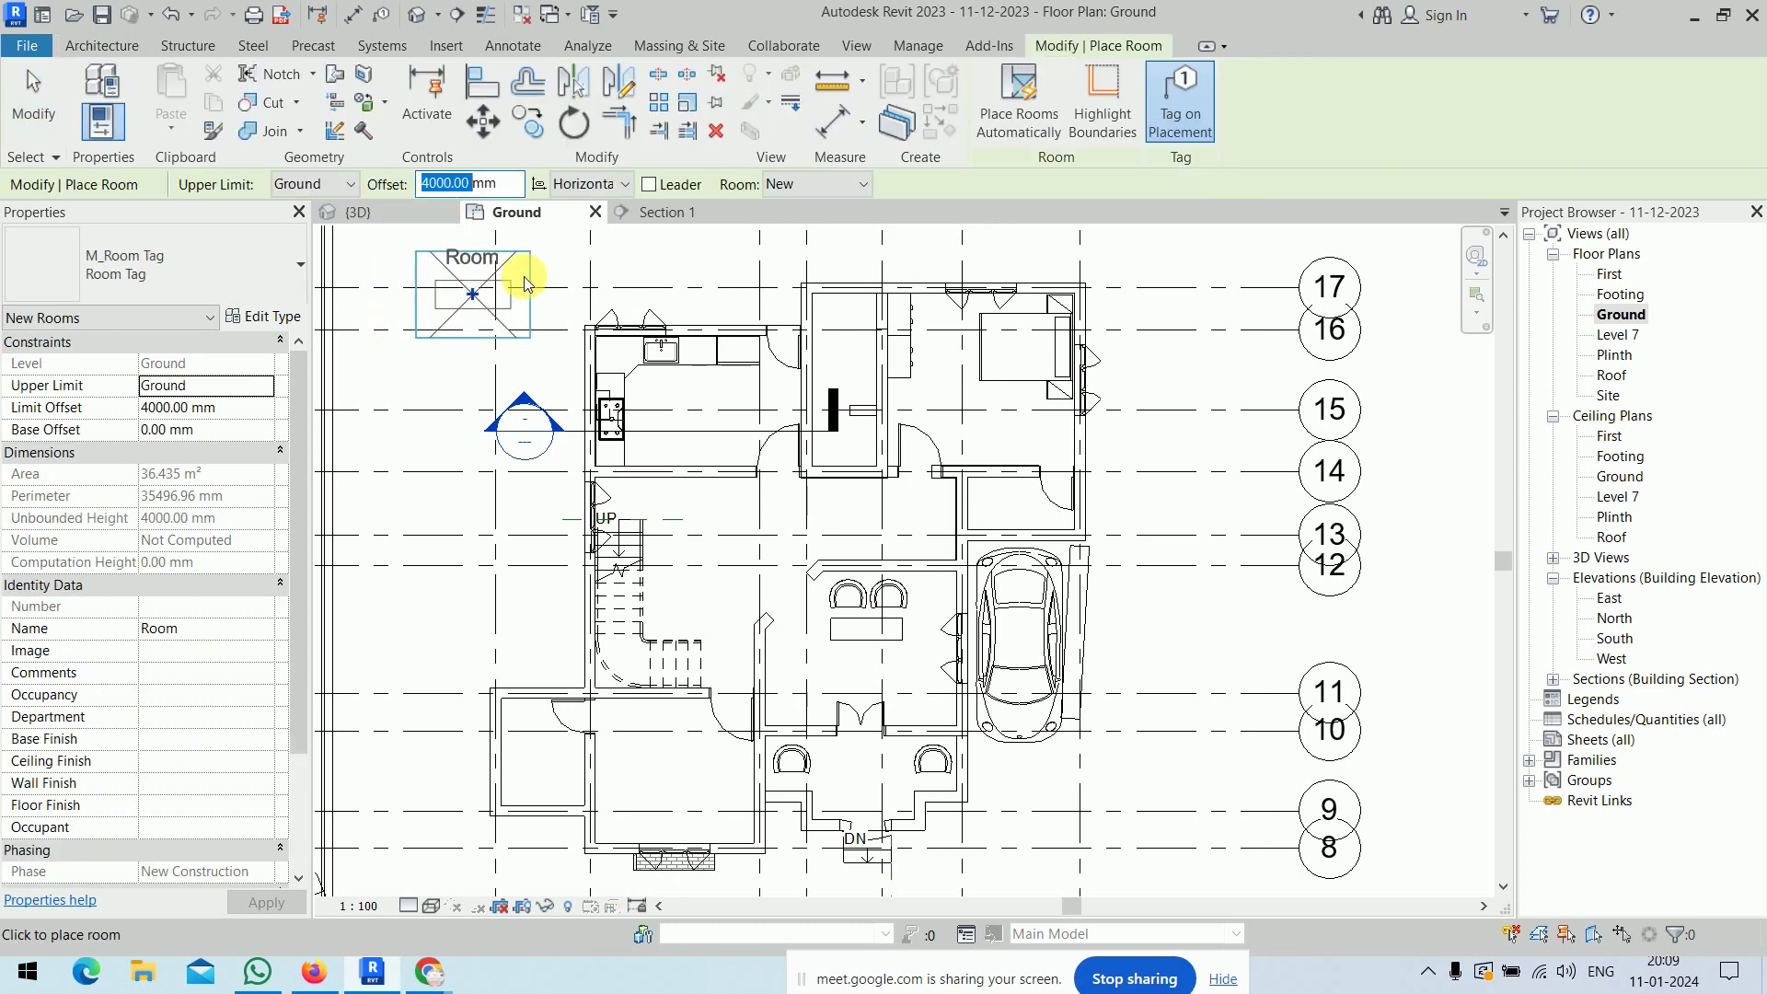
{"action": "right_click", "coordinate": [429, 246]}
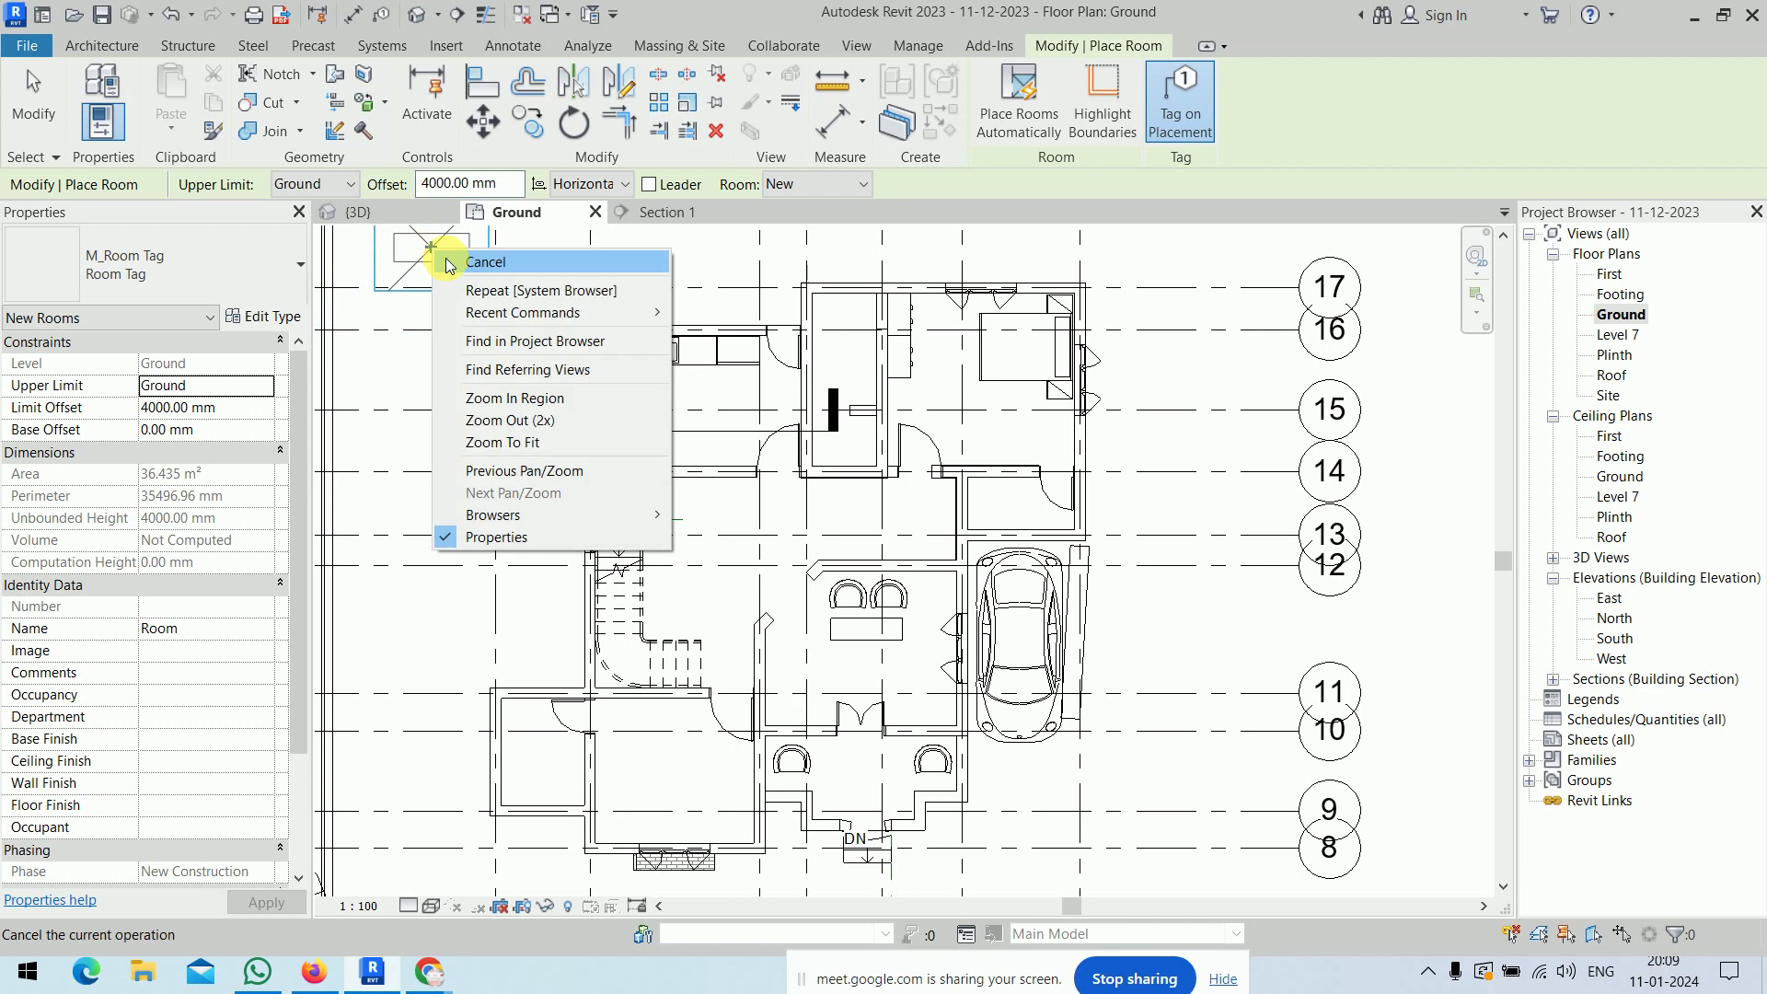
{"action": "left_click", "coordinate": [464, 266]}
{"action": "left_click", "coordinate": [661, 210]}
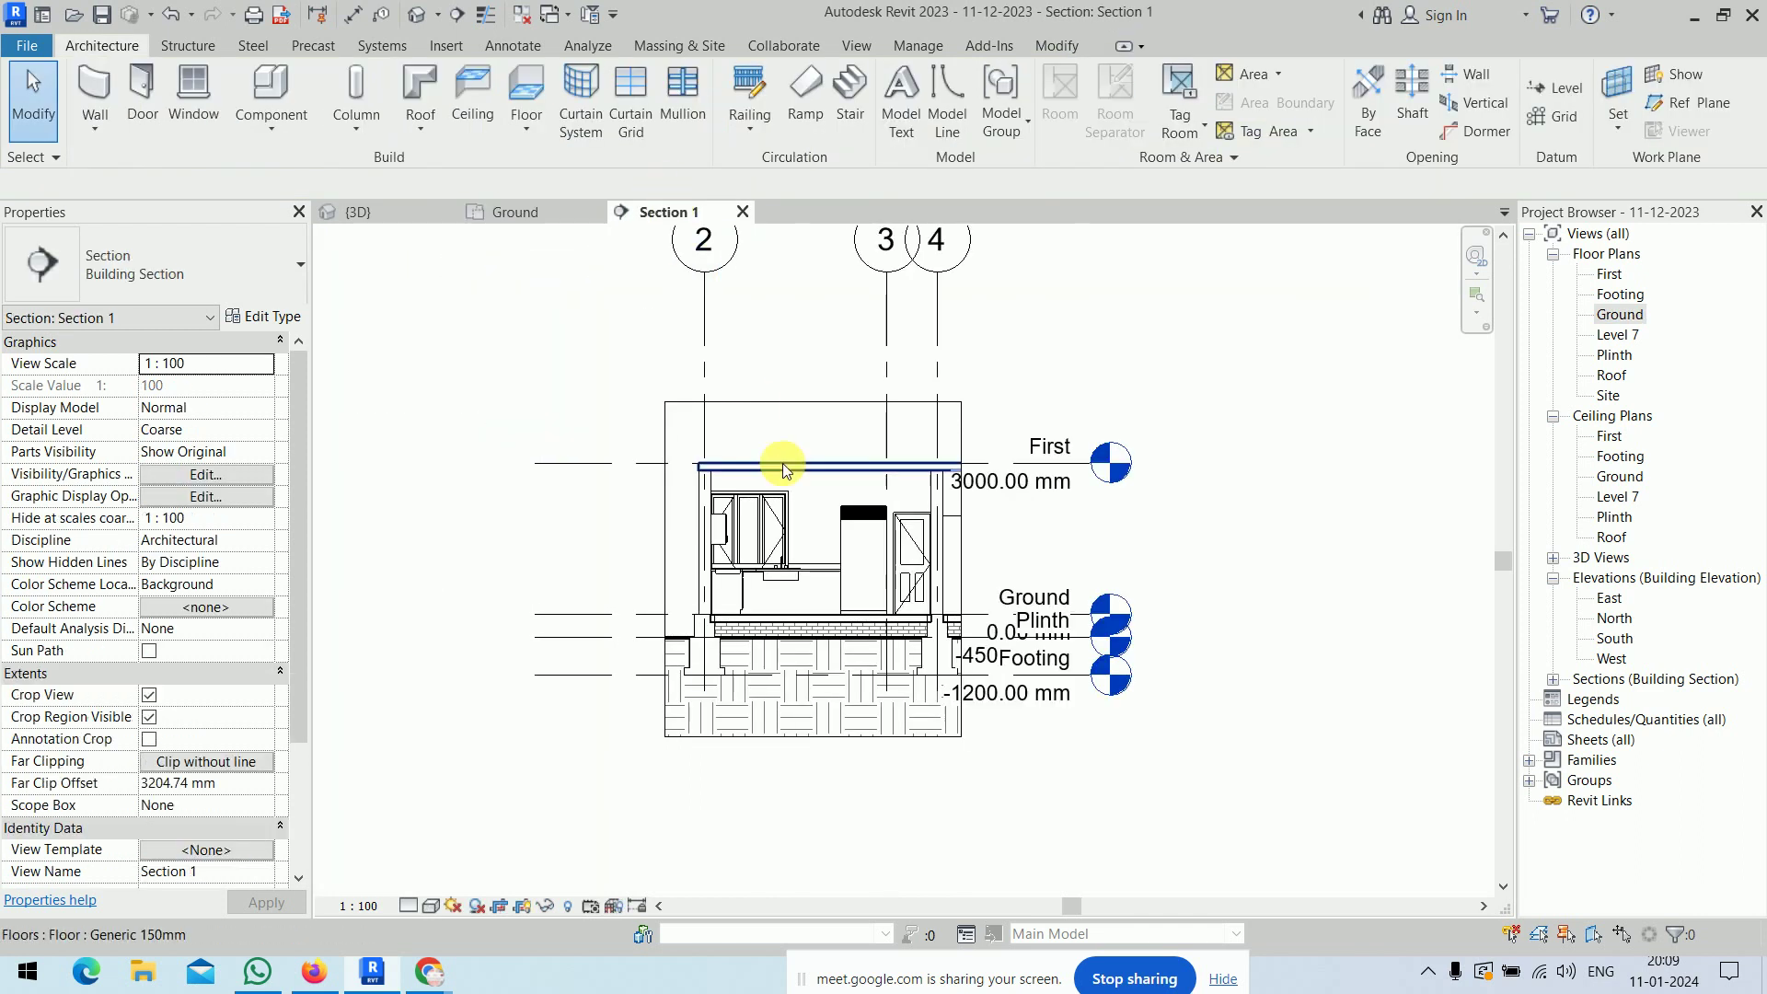
{"action": "left_click", "coordinate": [783, 467]}
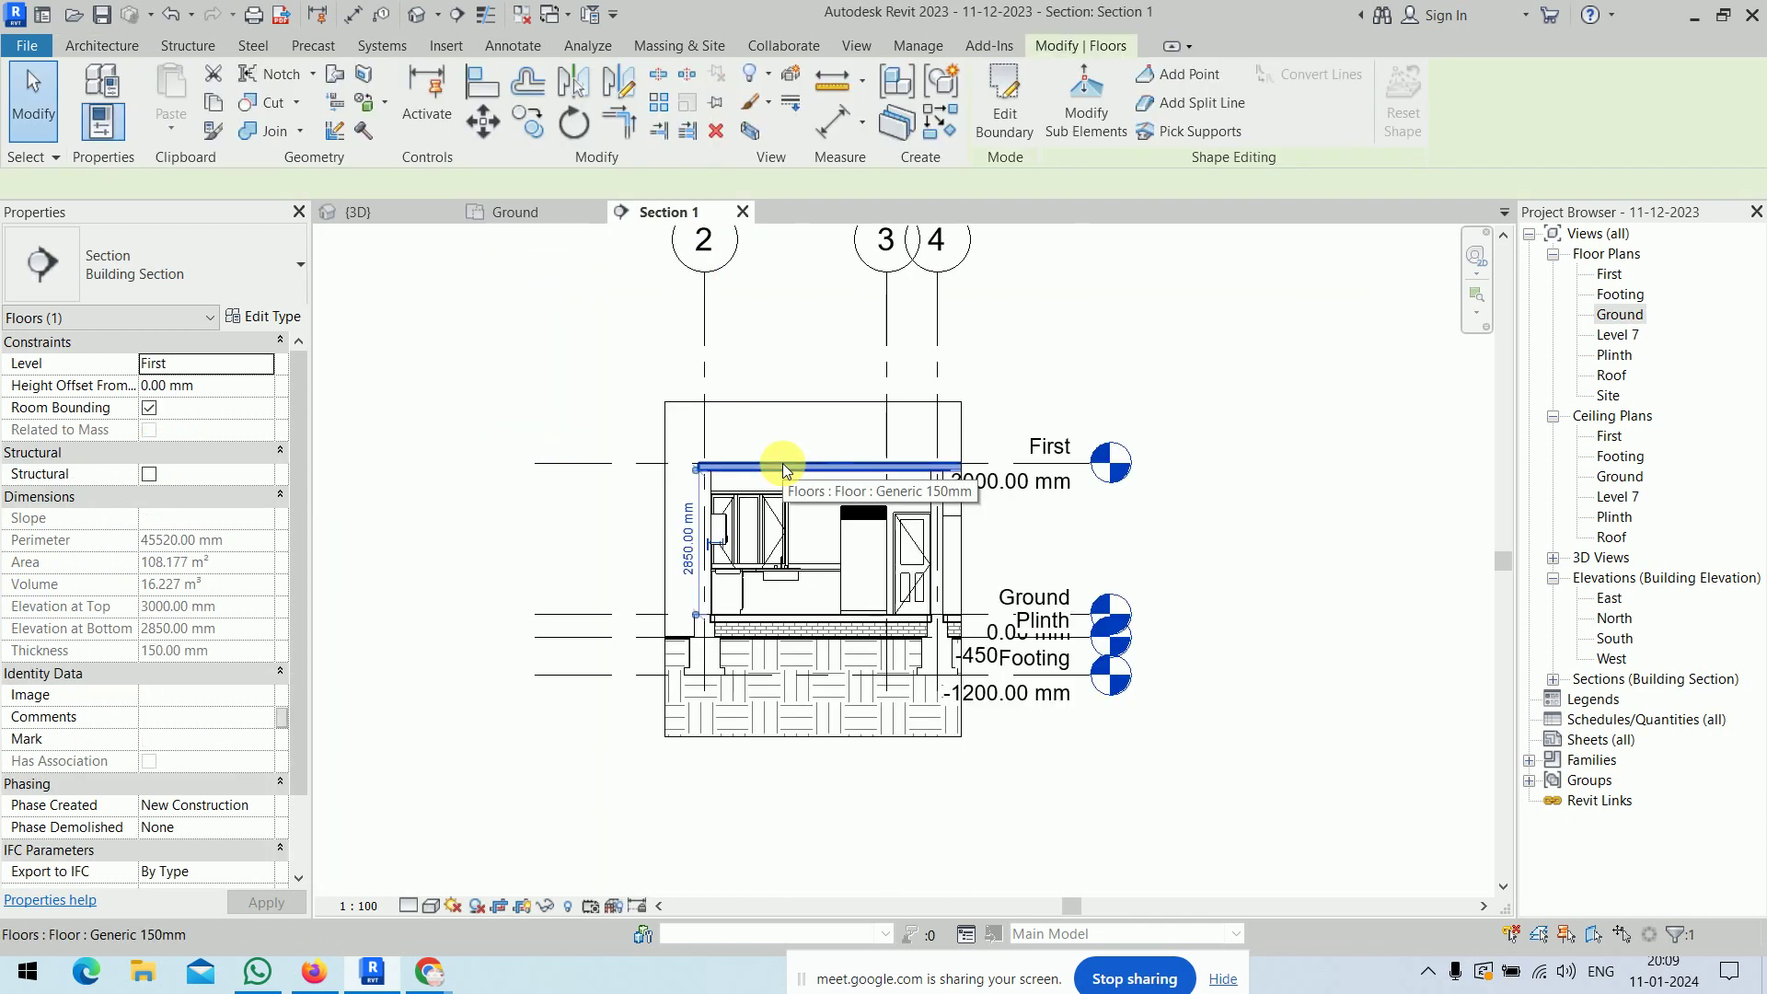
{"action": "left_click", "coordinate": [458, 401]}
{"action": "double_click", "coordinate": [1622, 315]}
{"action": "left_click", "coordinate": [947, 583]}
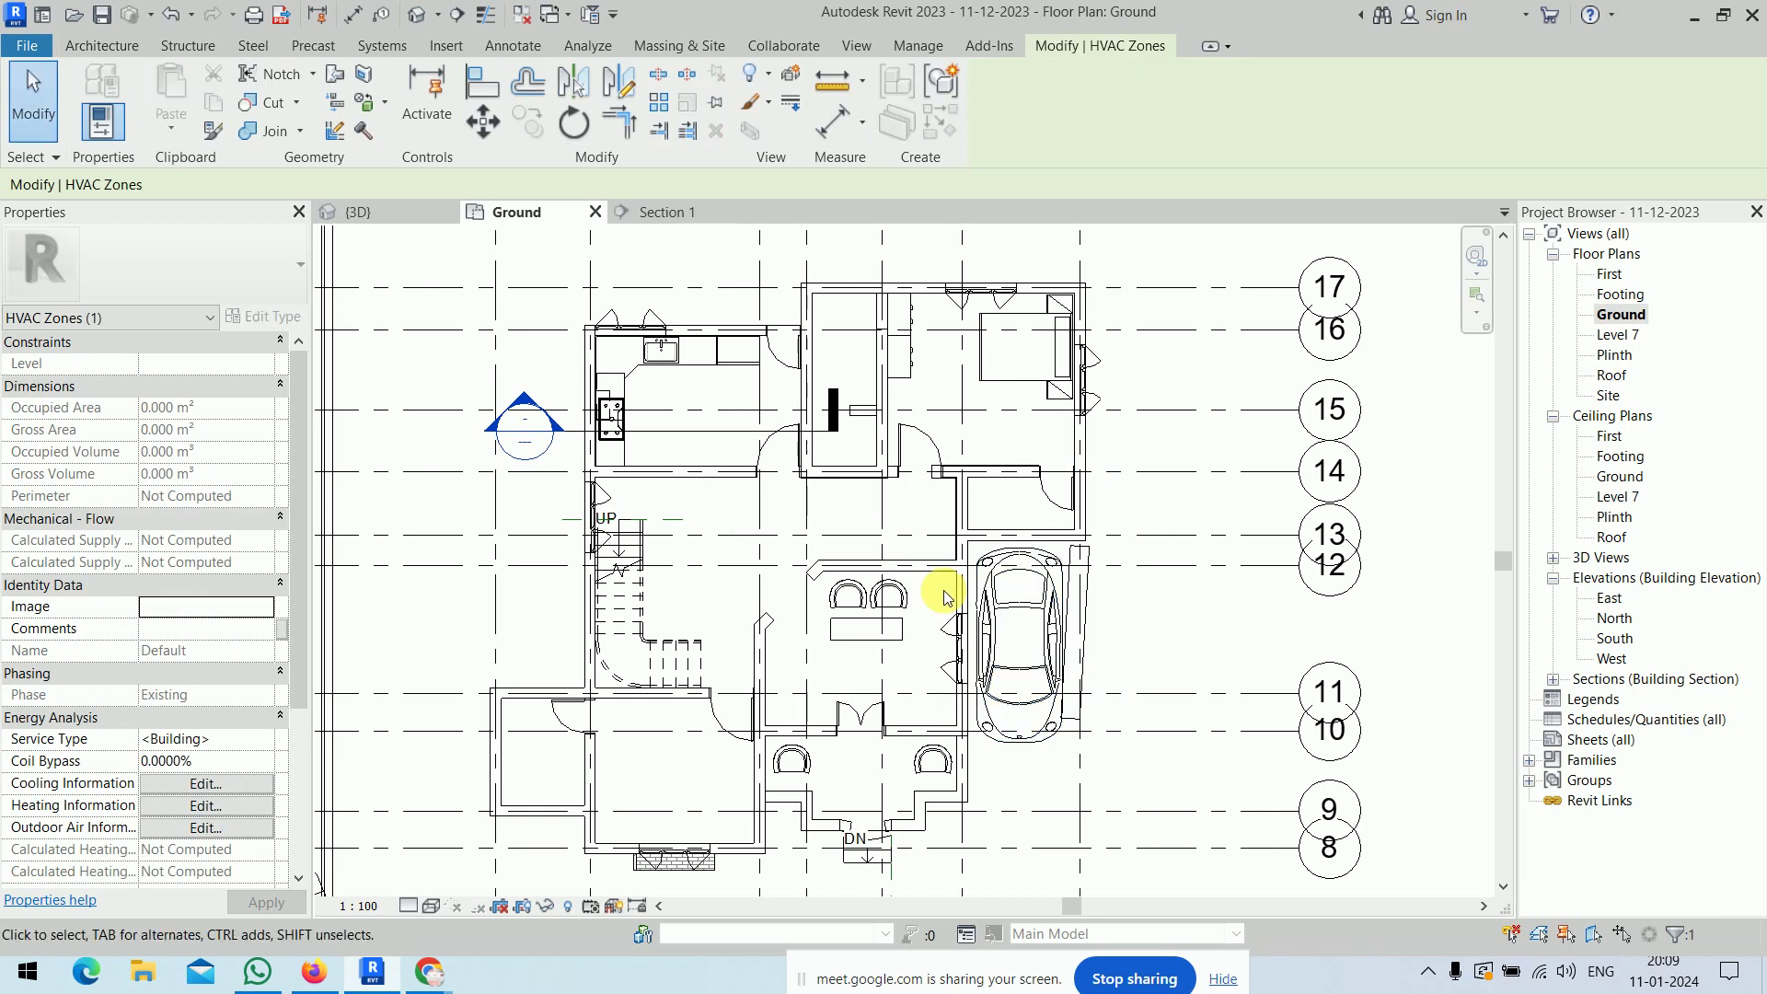
{"action": "middle_click_drag", "start_coordinate": [715, 472], "coordinate": [727, 515]}
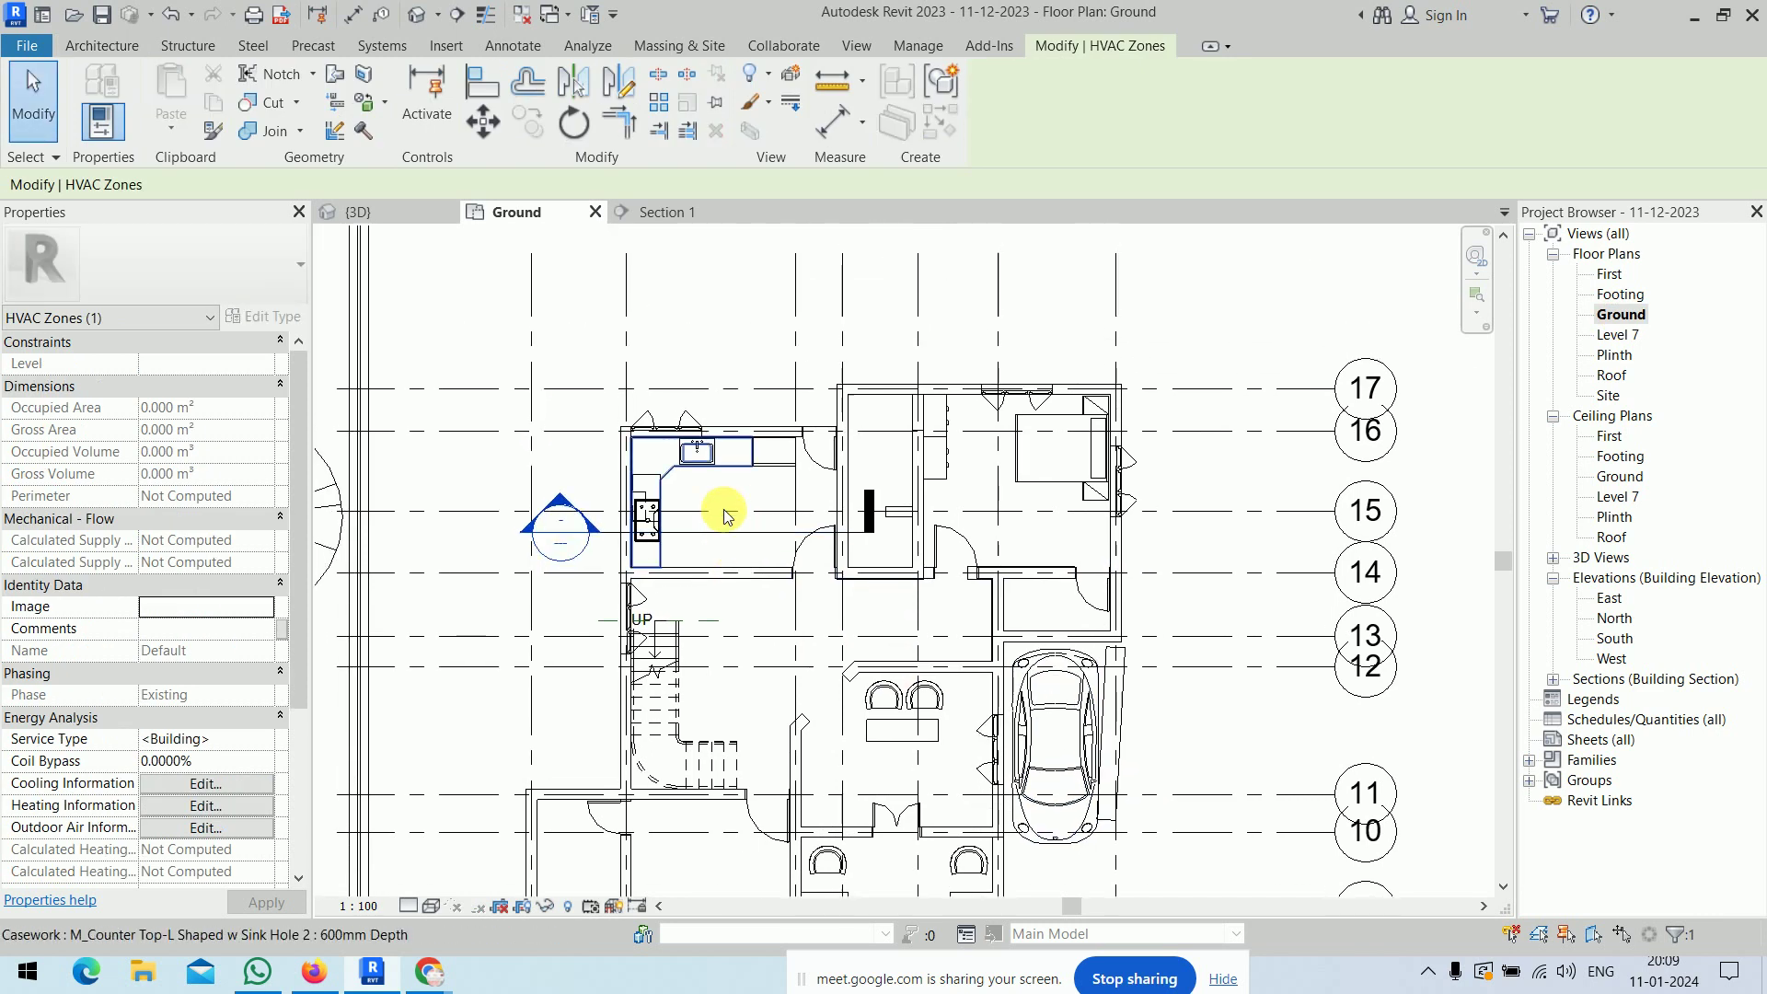
{"action": "scroll", "coordinate": [725, 511], "scroll_direction": "up", "scroll_amount": 1}
{"action": "scroll", "coordinate": [723, 506], "scroll_direction": "up", "scroll_amount": 1}
{"action": "scroll", "coordinate": [736, 493], "scroll_direction": "up", "scroll_amount": 1}
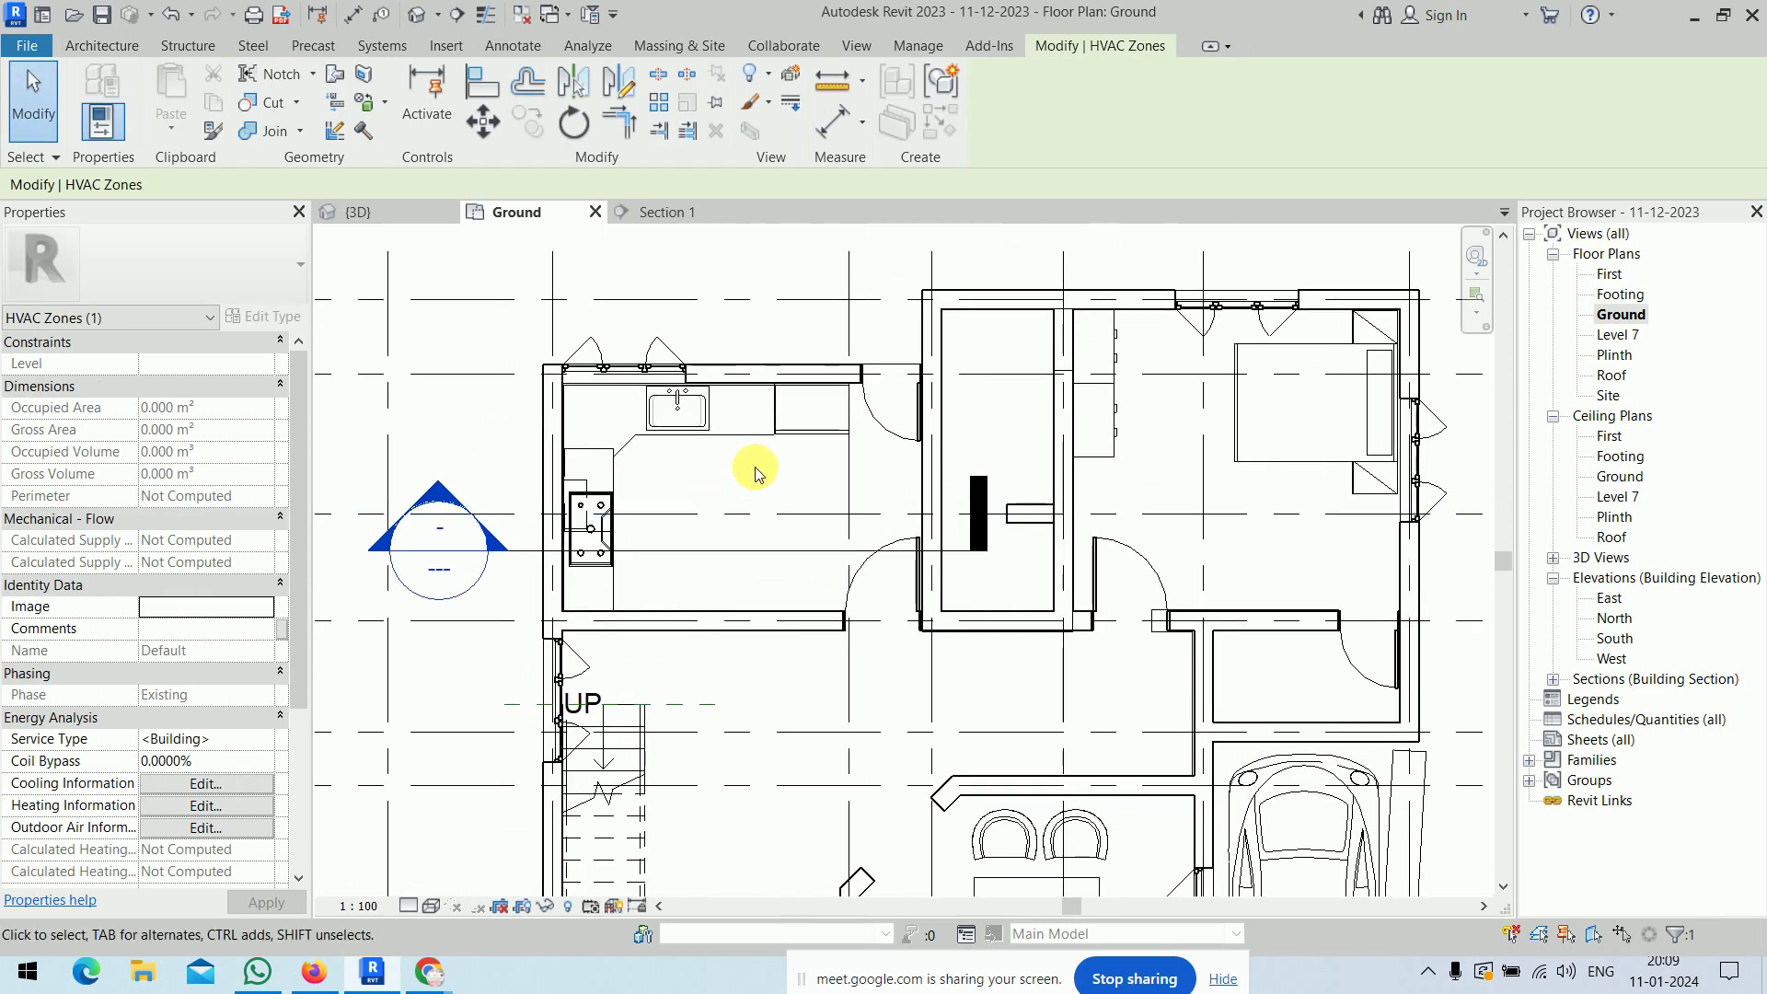
{"action": "left_click", "coordinate": [102, 45]}
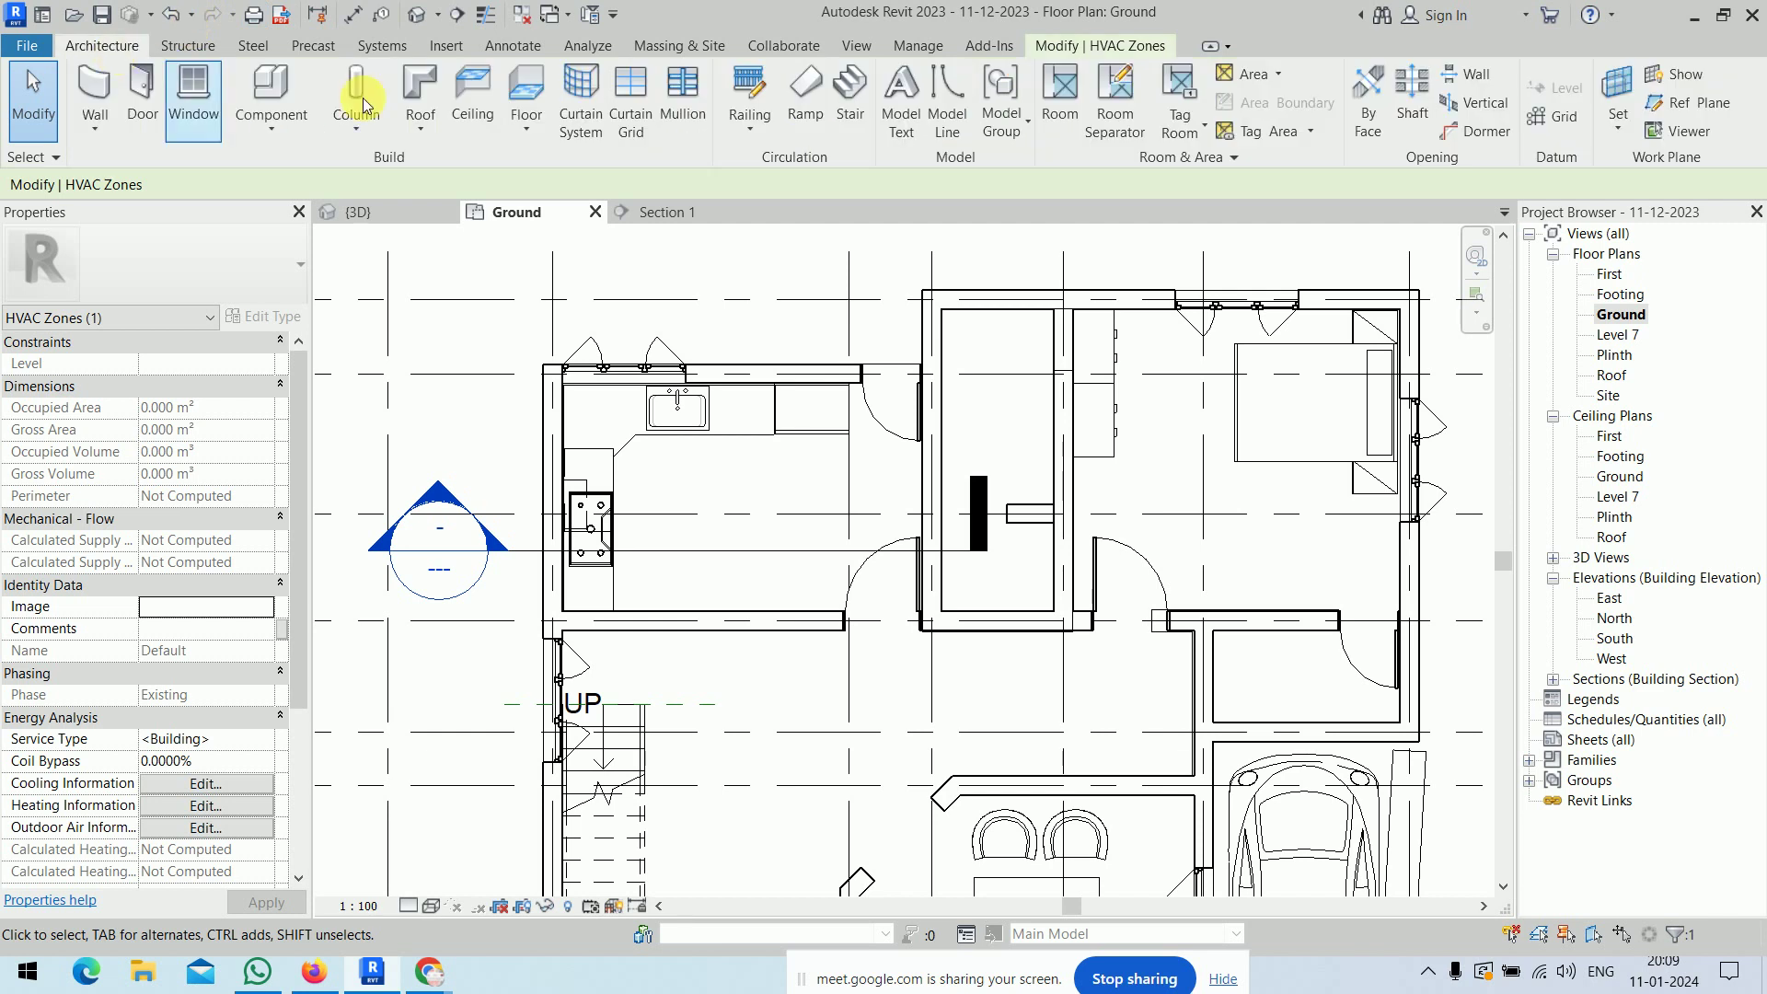
{"action": "left_click", "coordinate": [1063, 97]}
- Set the room offset to 2850 mm and place rooms 2–5 in kitchen, middle room, bedroom and small room
{"action": "left_click", "coordinate": [448, 183]}
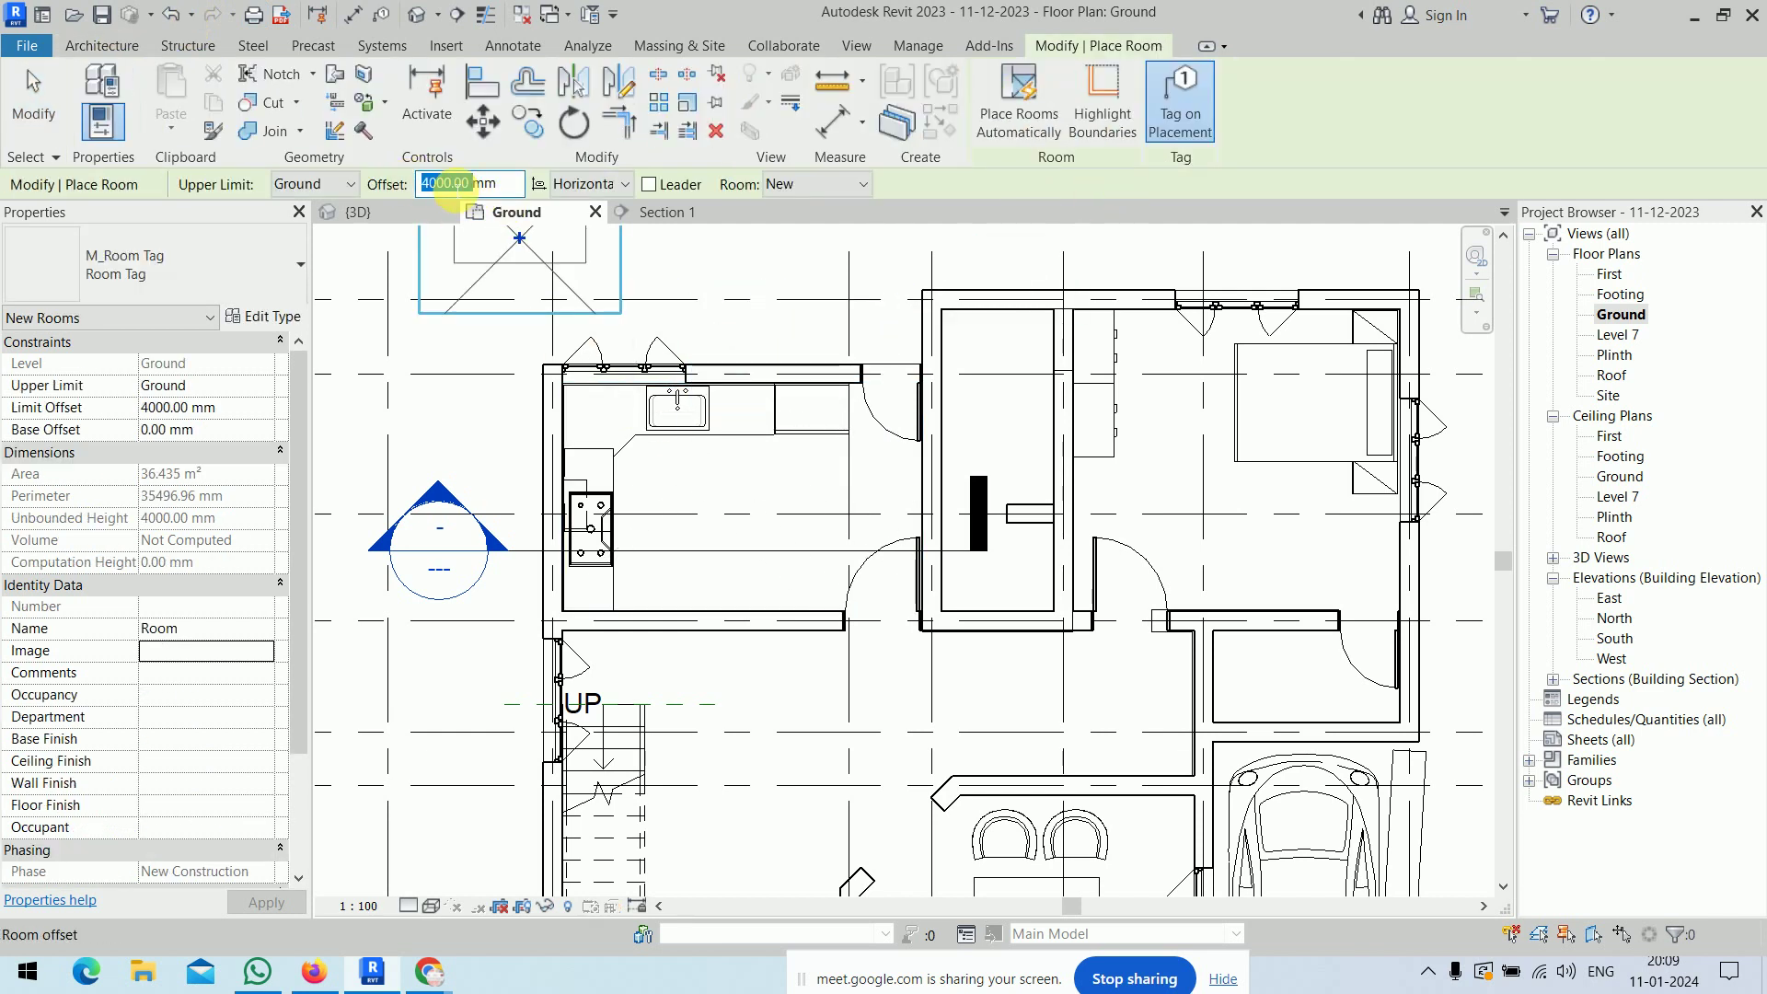
{"action": "type", "text": "2850mm"}
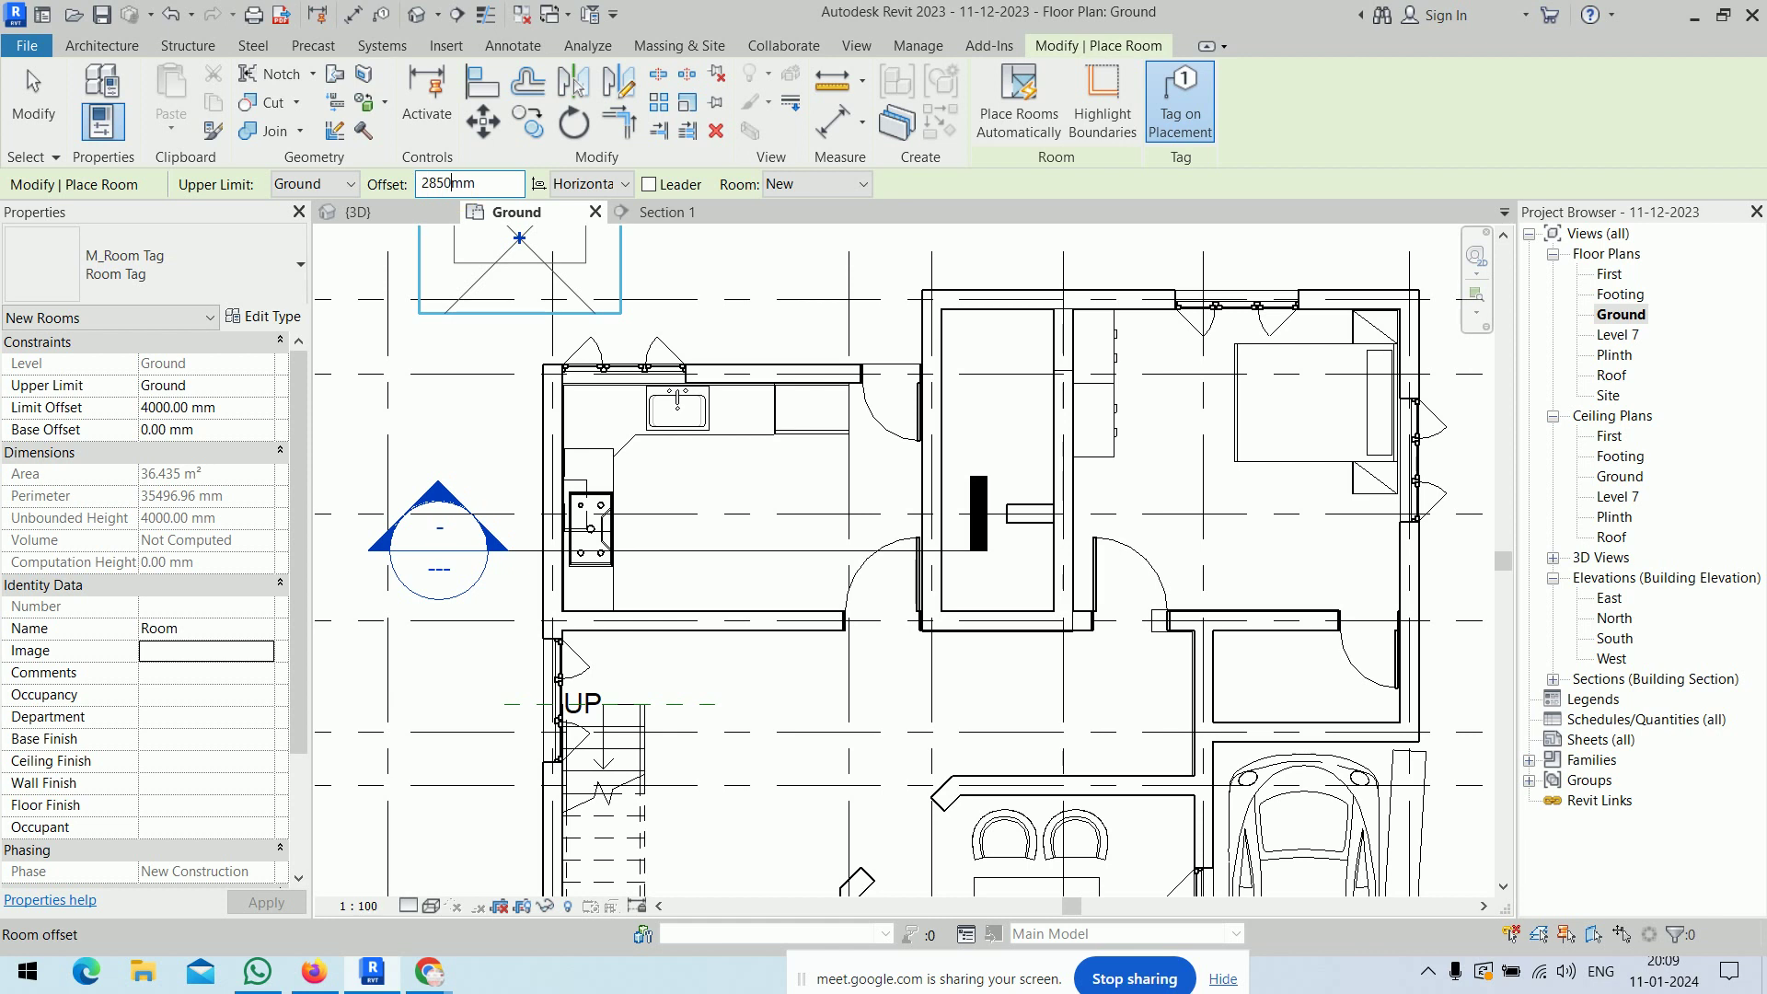
{"action": "key", "text": "Return"}
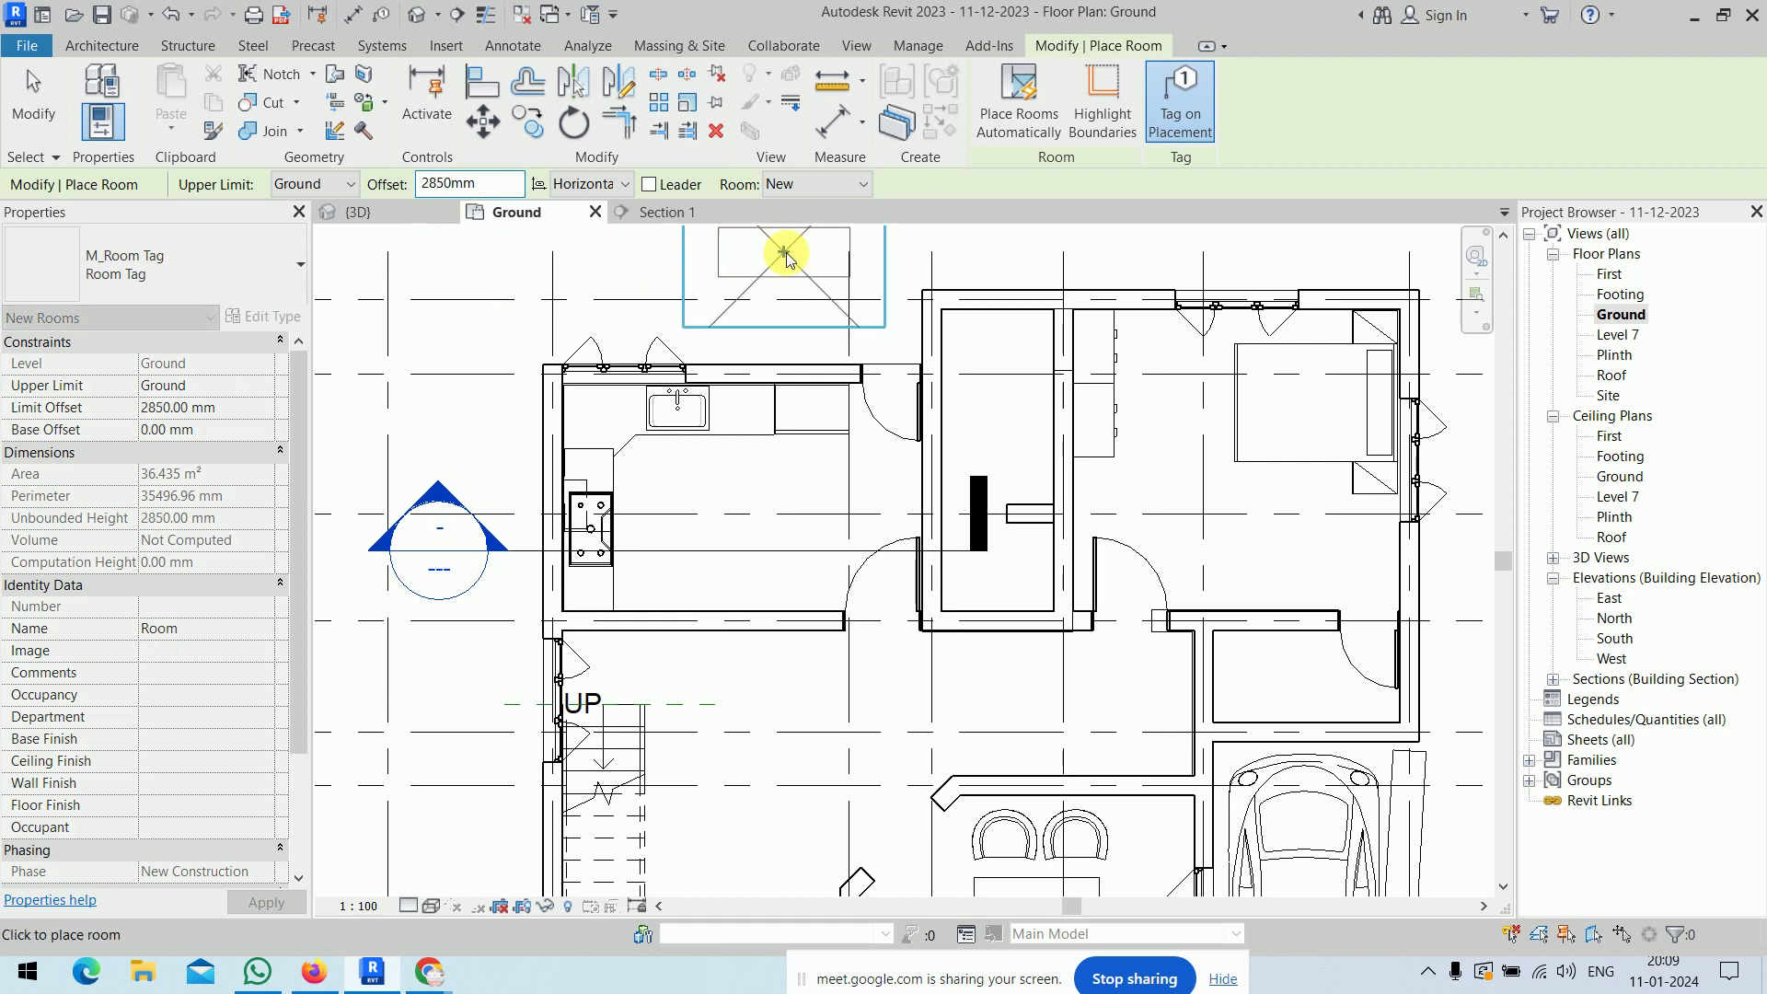
{"action": "left_click", "coordinate": [741, 495]}
{"action": "scroll", "coordinate": [1013, 458], "scroll_direction": "up", "scroll_amount": 3}
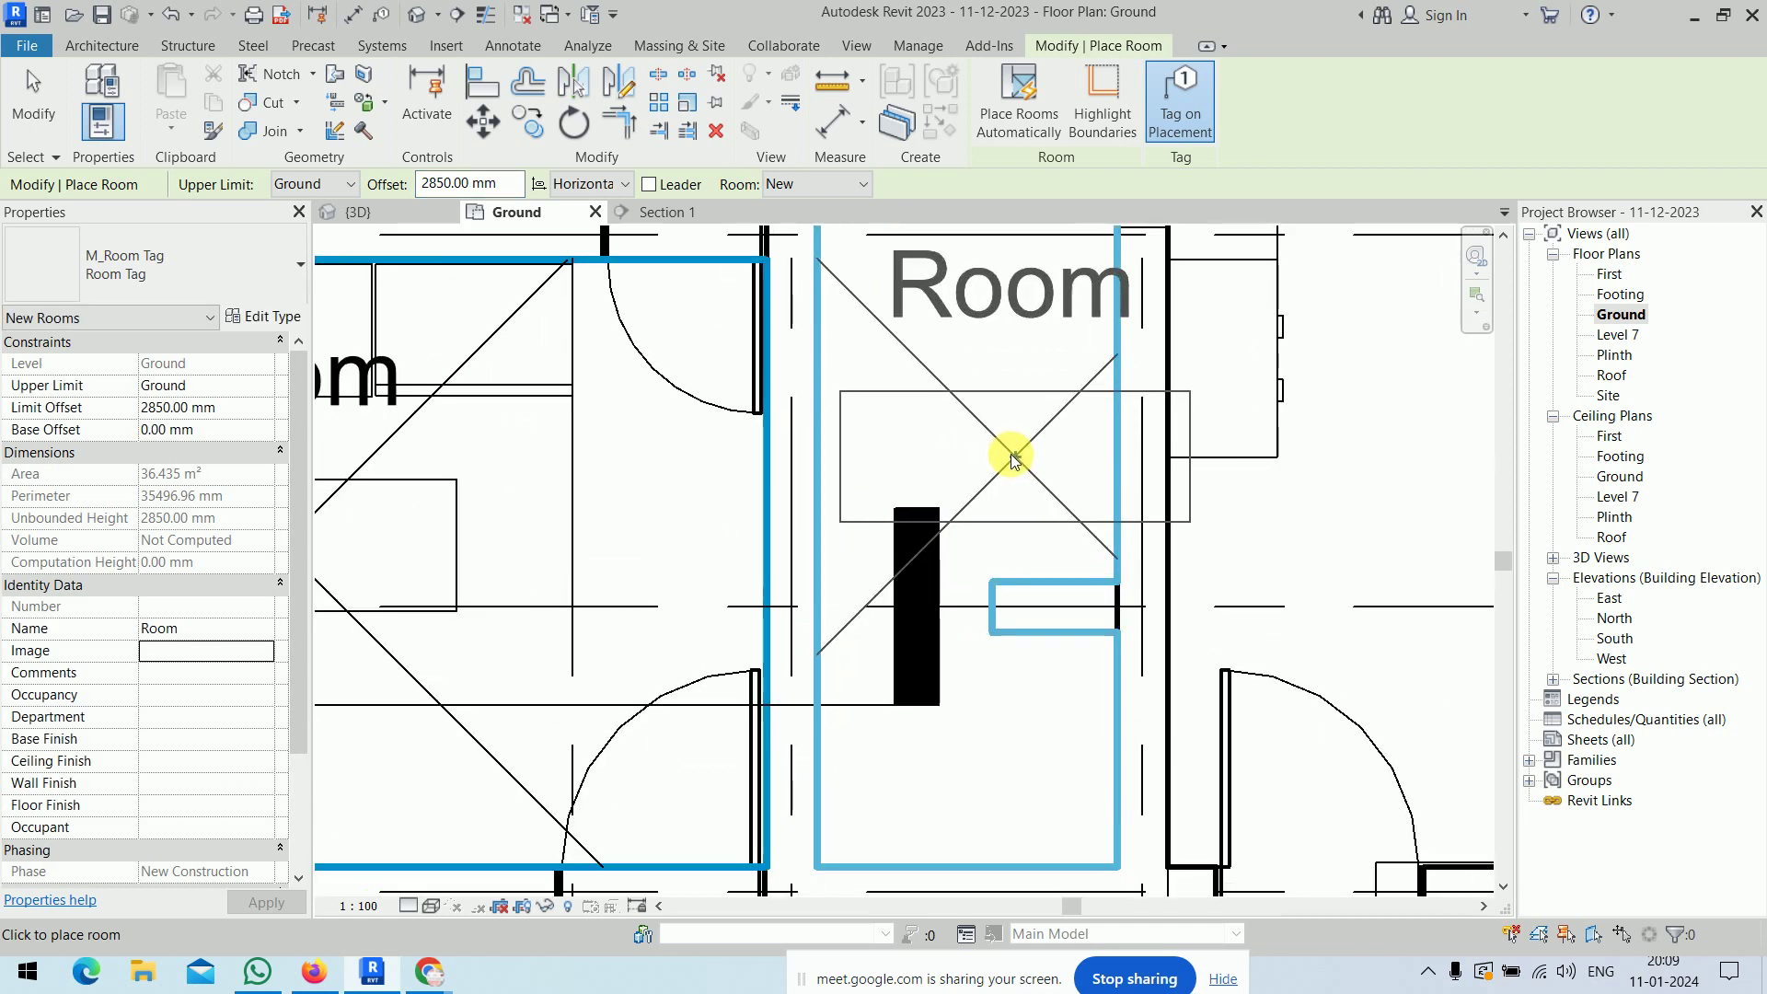
{"action": "left_click", "coordinate": [980, 457]}
{"action": "scroll", "coordinate": [977, 460], "scroll_direction": "down", "scroll_amount": 3}
{"action": "left_click", "coordinate": [1258, 635]}
{"action": "scroll", "coordinate": [1030, 432], "scroll_direction": "up", "scroll_amount": 4}
{"action": "scroll", "coordinate": [1086, 488], "scroll_direction": "up", "scroll_amount": 2}
{"action": "left_click", "coordinate": [1115, 534]}
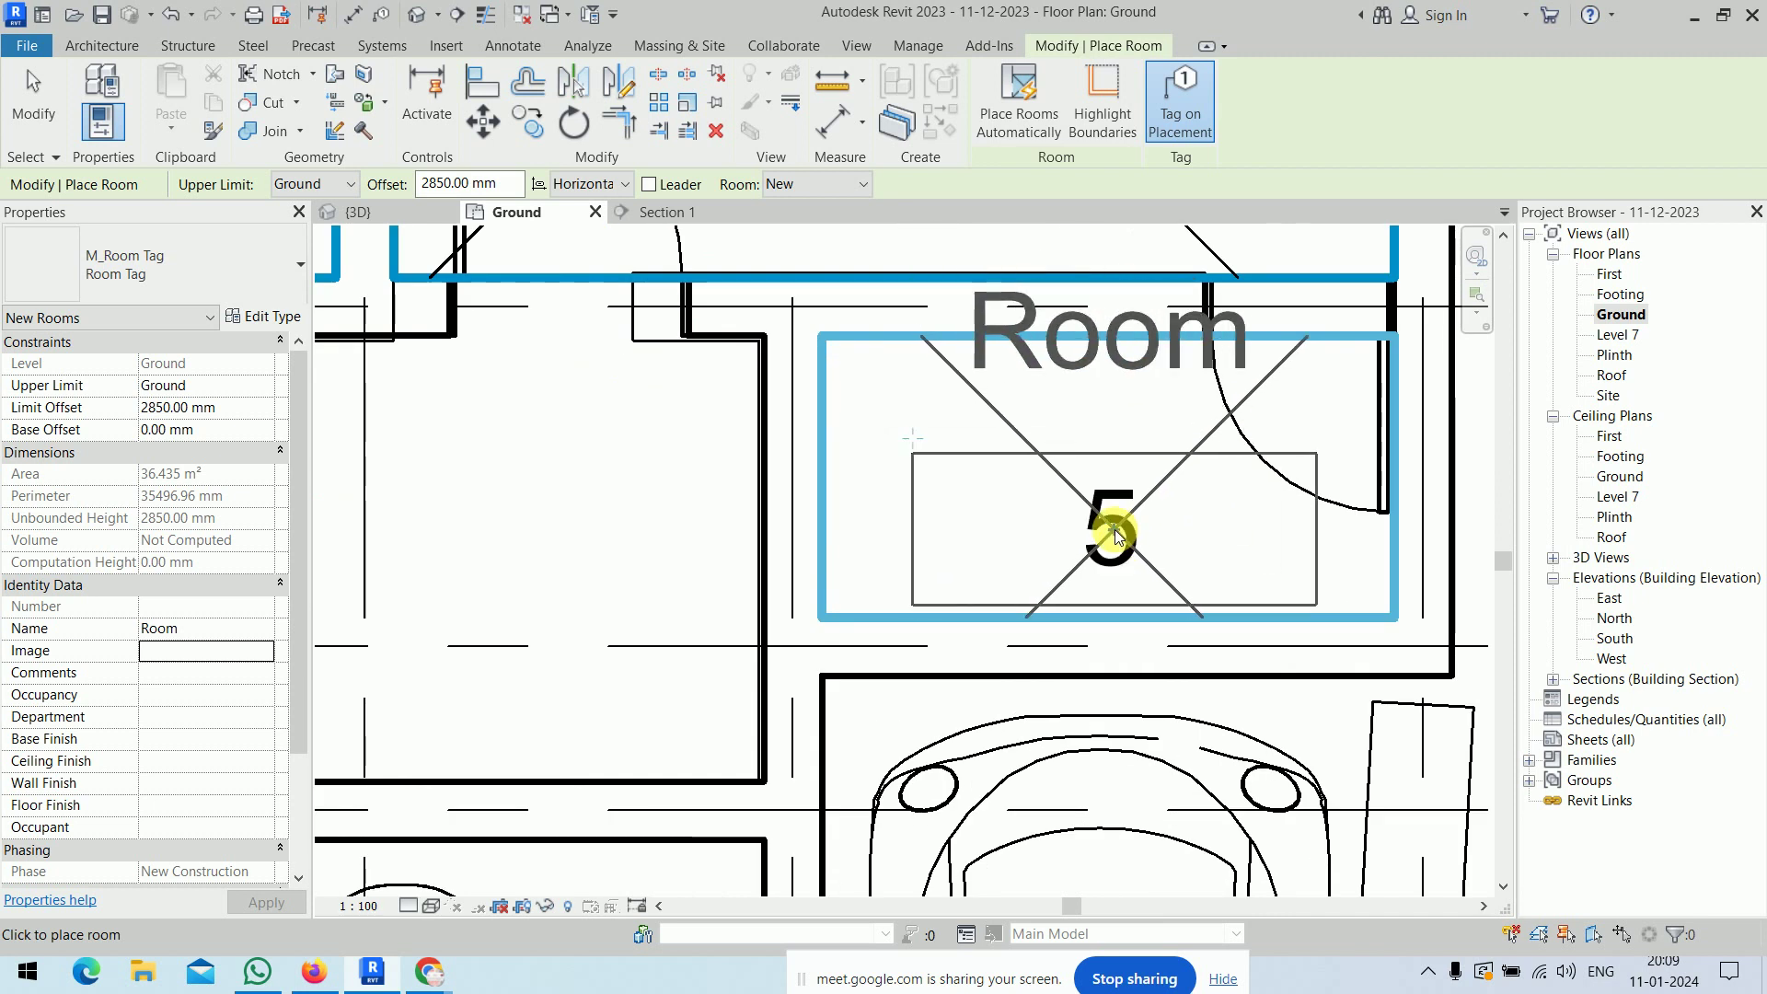
{"action": "scroll", "coordinate": [1116, 534], "scroll_direction": "down", "scroll_amount": 4}
- Place room 6 in the stair hall and room 7 in the lower room
{"action": "middle_click_drag", "start_coordinate": [632, 576], "coordinate": [905, 362]}
{"action": "scroll", "coordinate": [860, 418], "scroll_direction": "down", "scroll_amount": 2}
{"action": "middle_click_drag", "start_coordinate": [859, 418], "coordinate": [788, 493]}
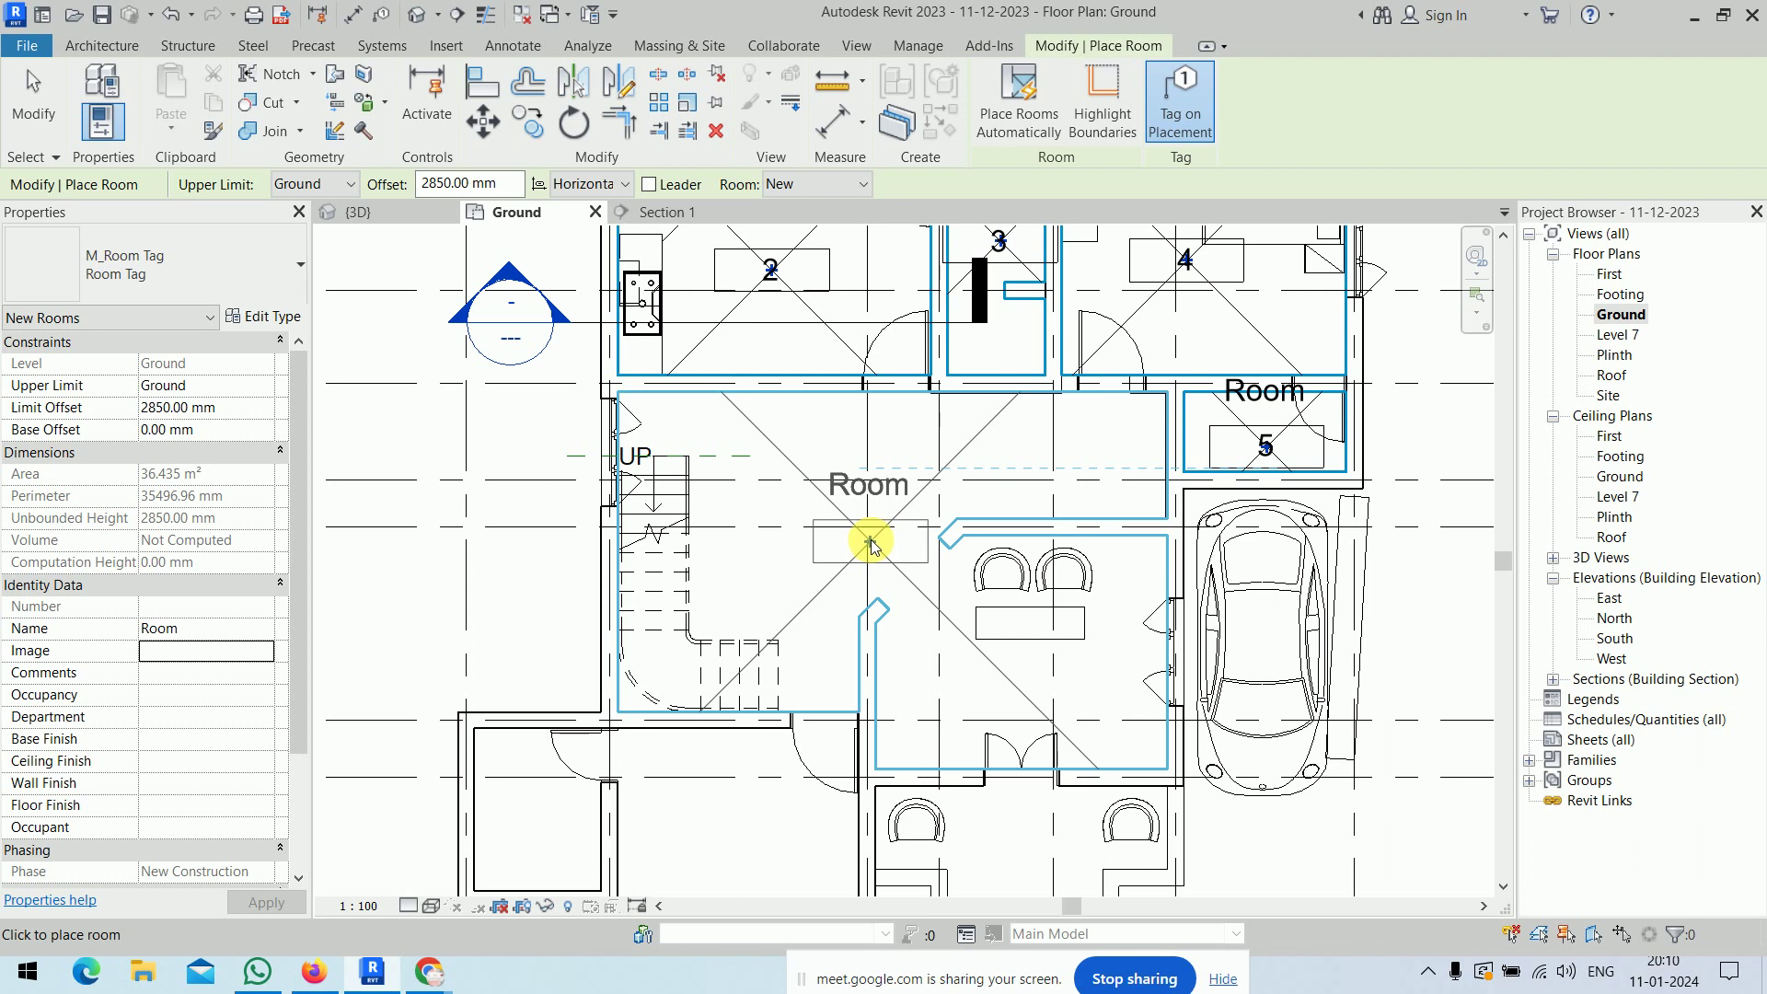
{"action": "scroll", "coordinate": [872, 543], "scroll_direction": "up", "scroll_amount": 2}
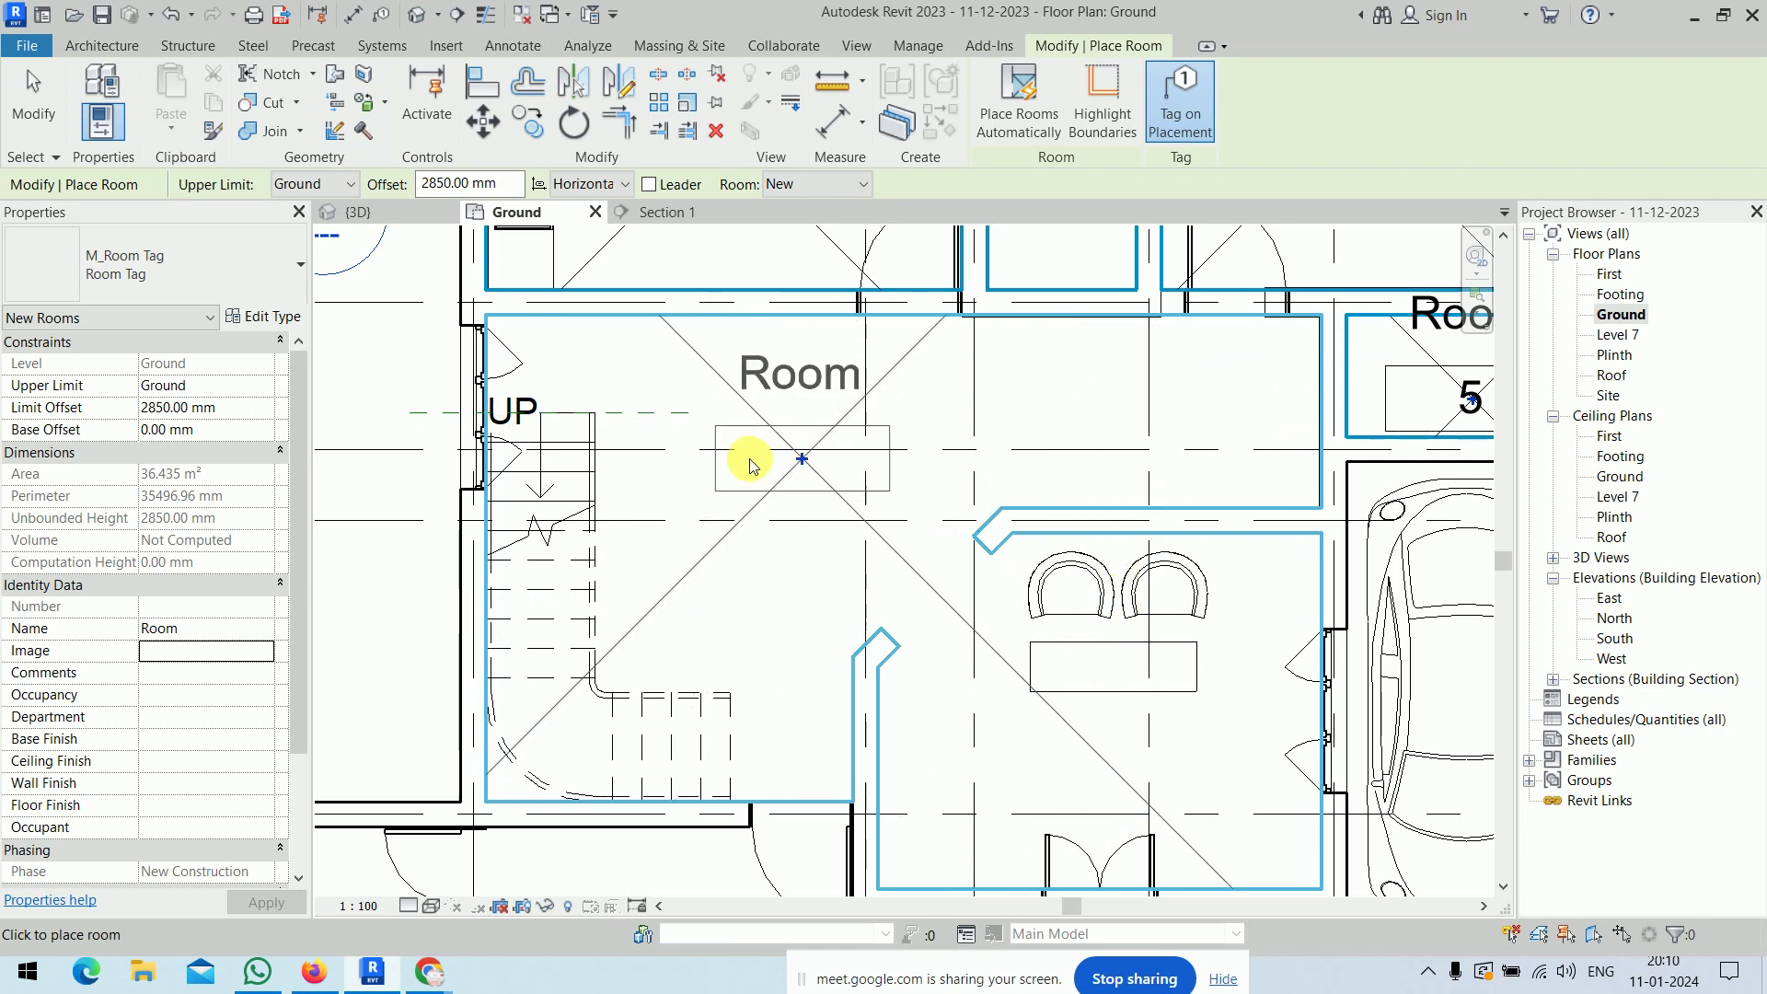
{"action": "key", "text": "Escape"}
{"action": "key", "text": "Escape"}
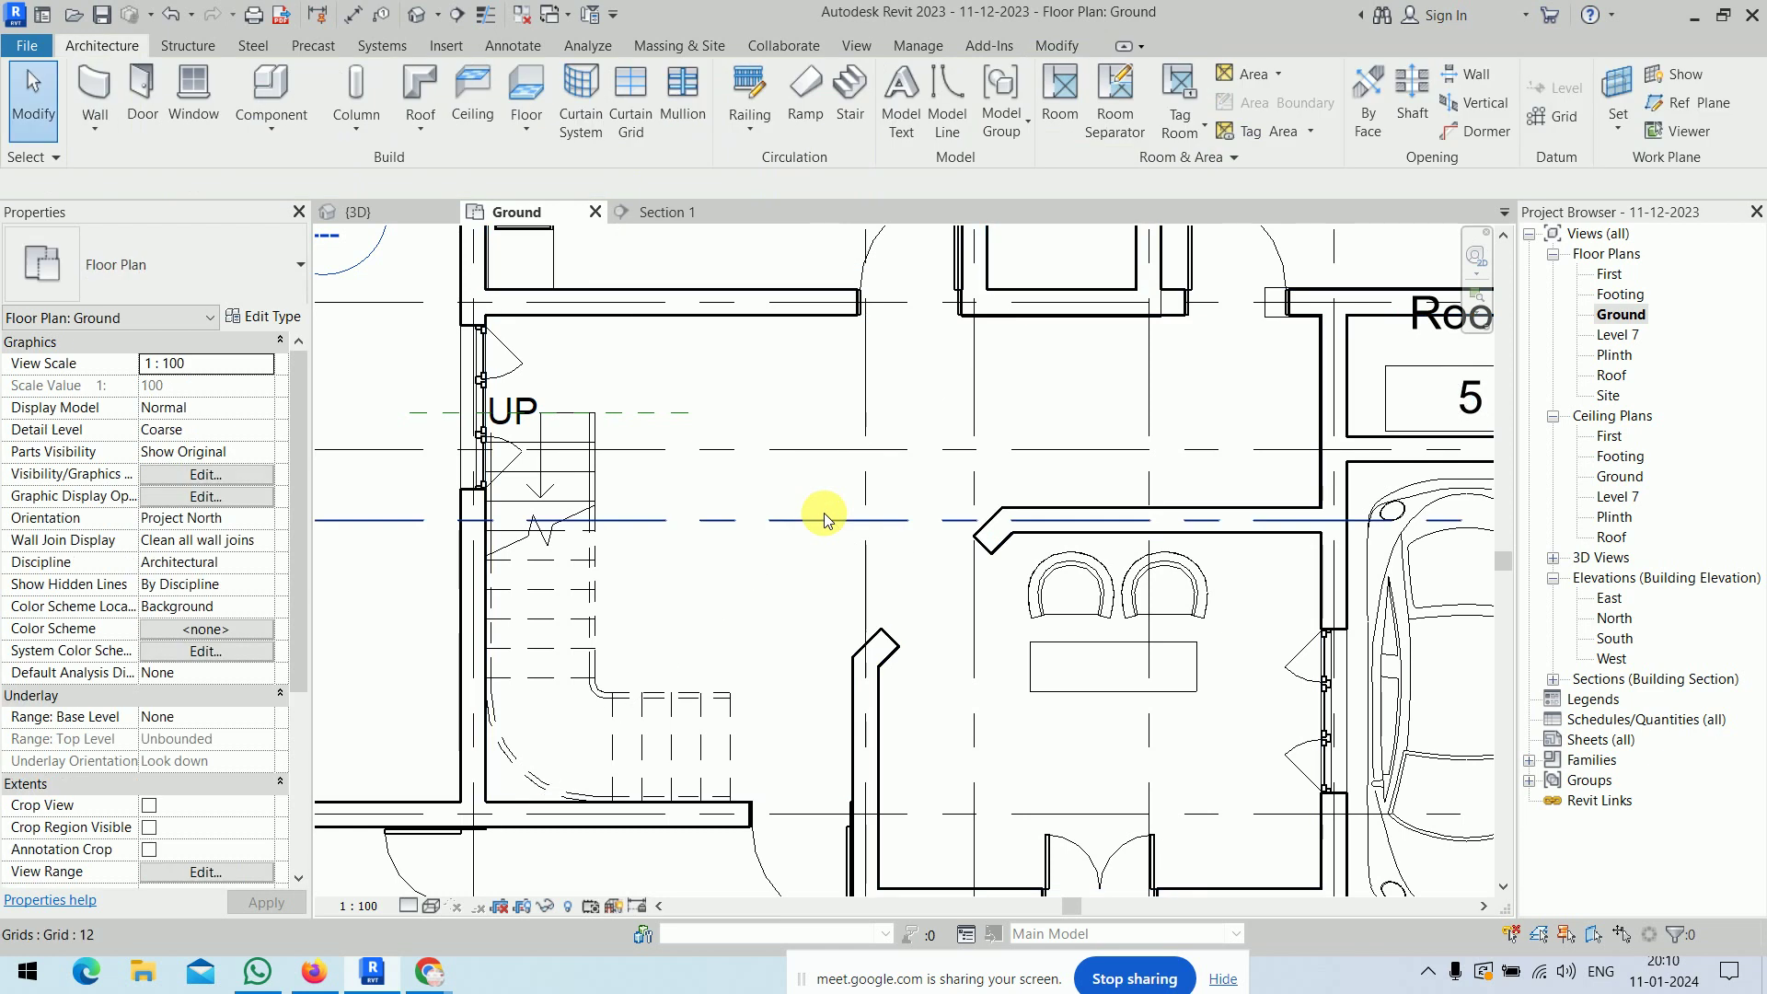
{"action": "left_click", "coordinate": [1041, 113]}
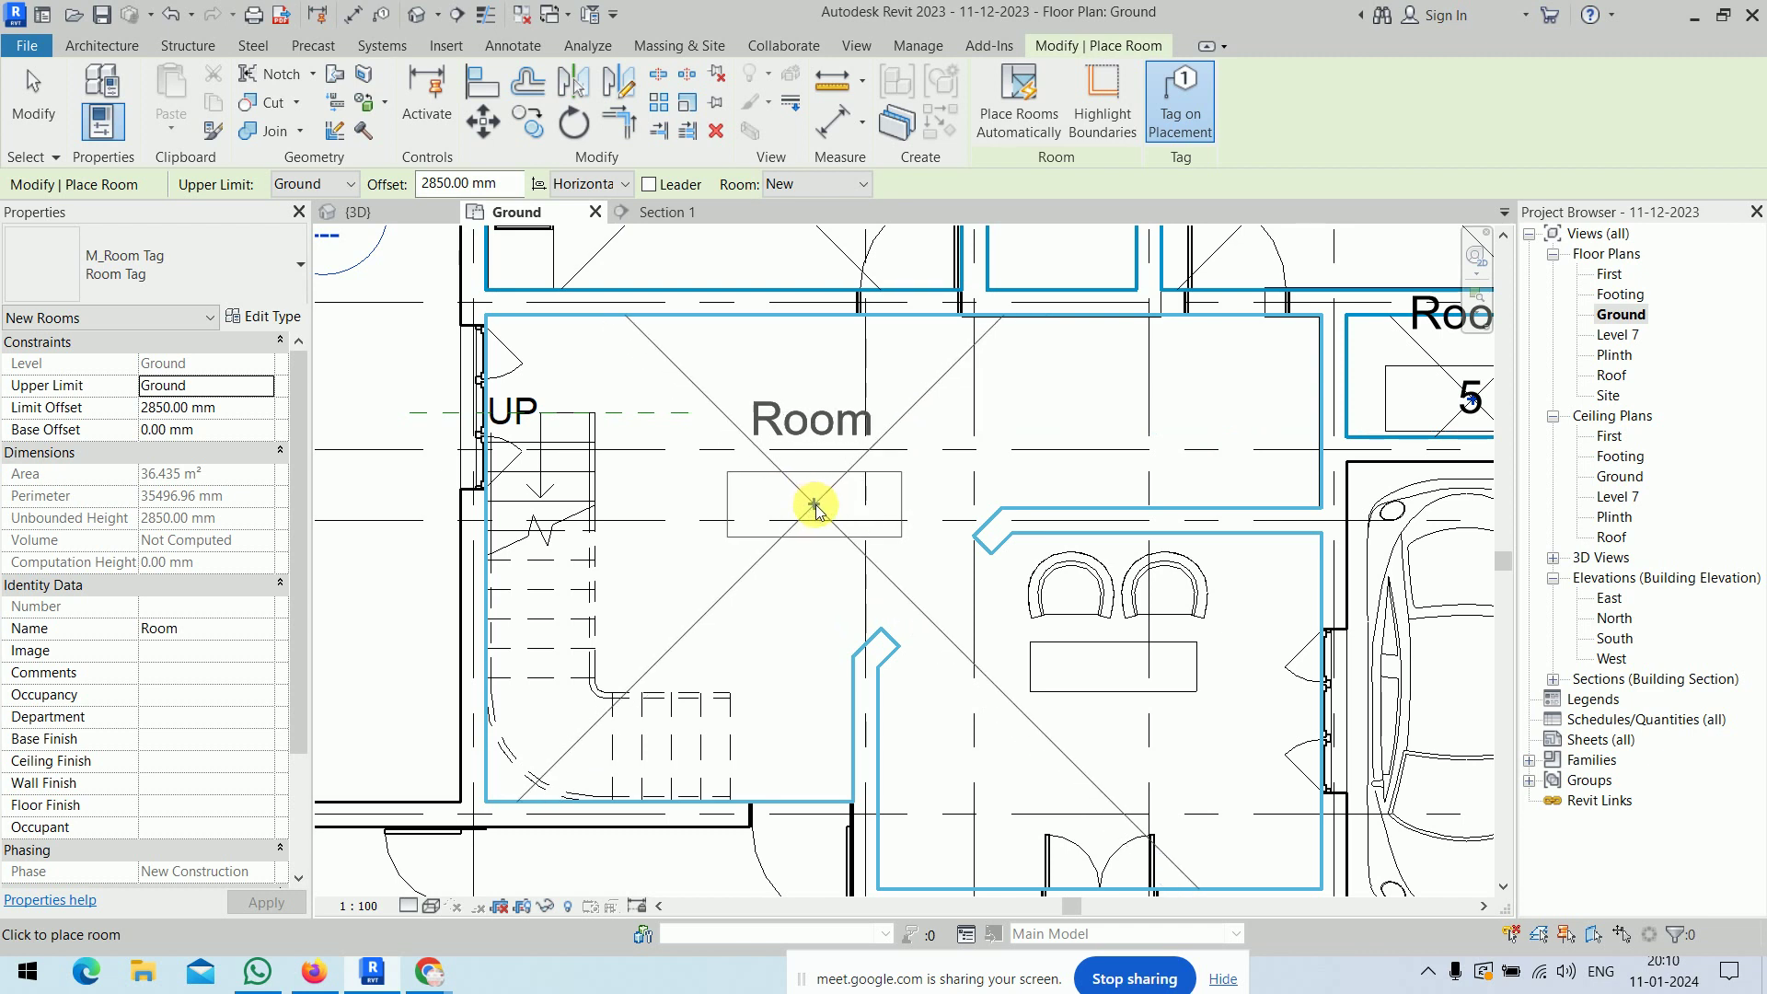
{"action": "left_click", "coordinate": [819, 523]}
{"action": "scroll", "coordinate": [971, 529], "scroll_direction": "down", "scroll_amount": 2}
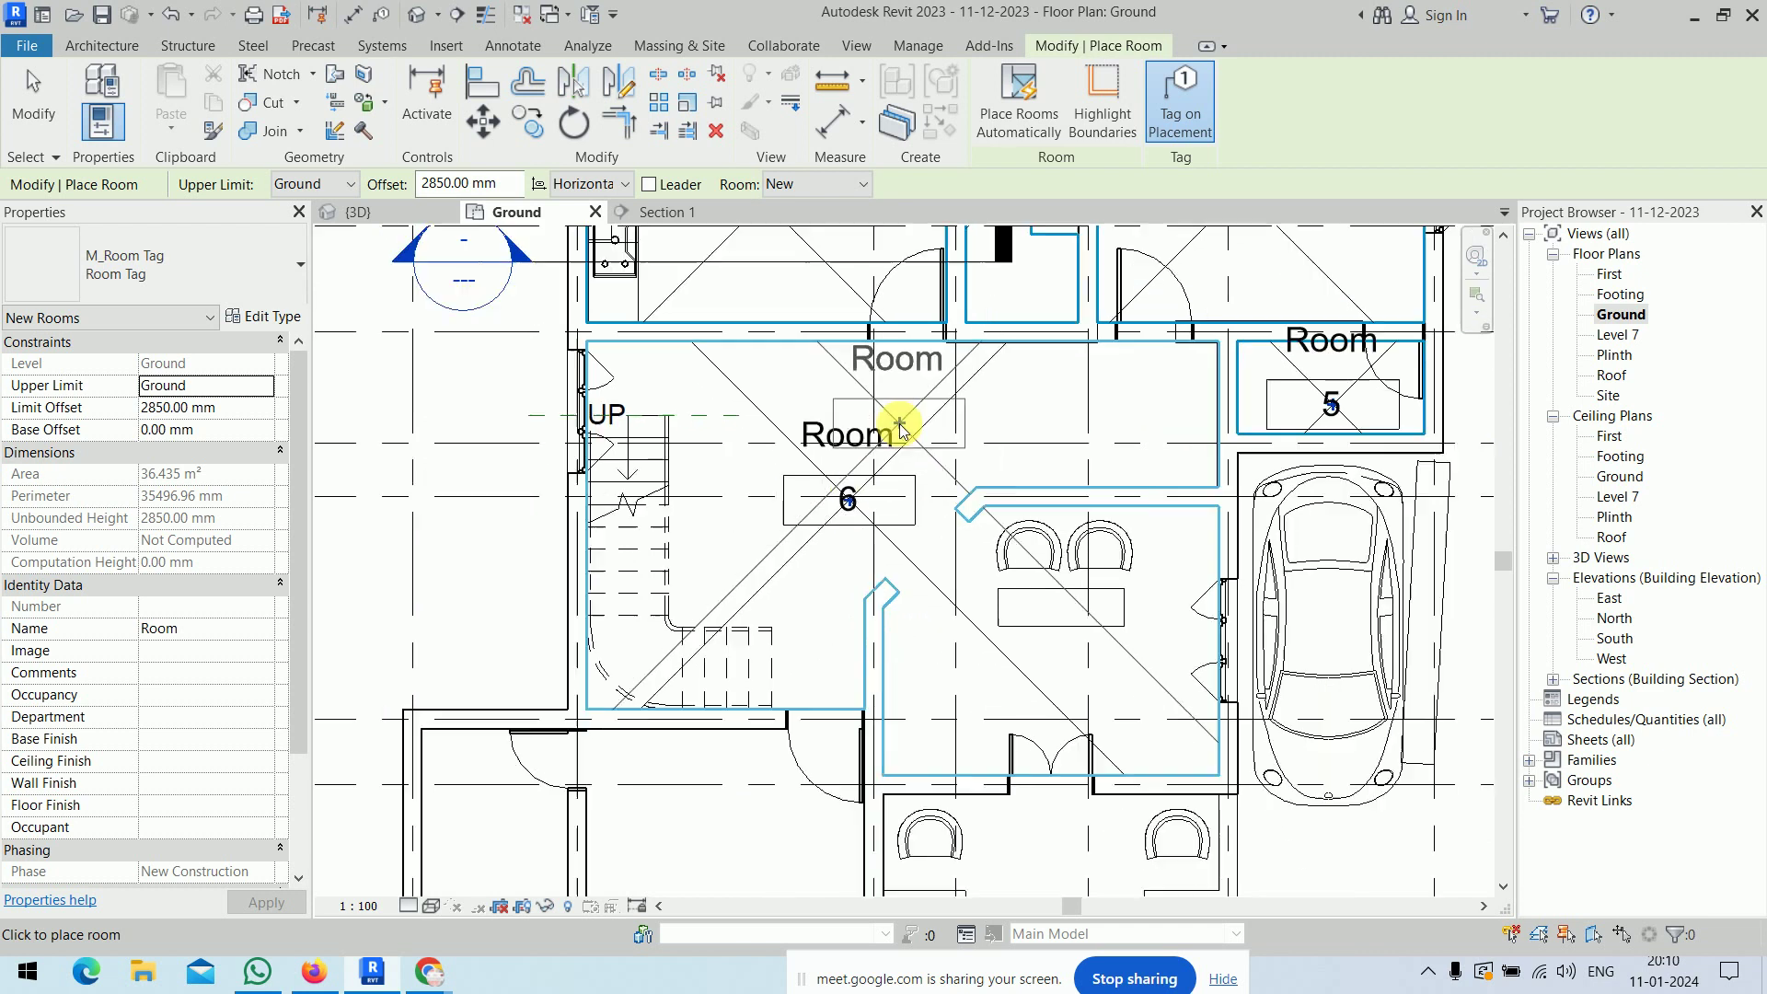
{"action": "mouse_move", "coordinate": [801, 644]}
{"action": "middle_mouse_down"}
{"action": "mouse_move", "coordinate": [705, 545]}
{"action": "mouse_move", "coordinate": [705, 498]}
{"action": "middle_mouse_up"}
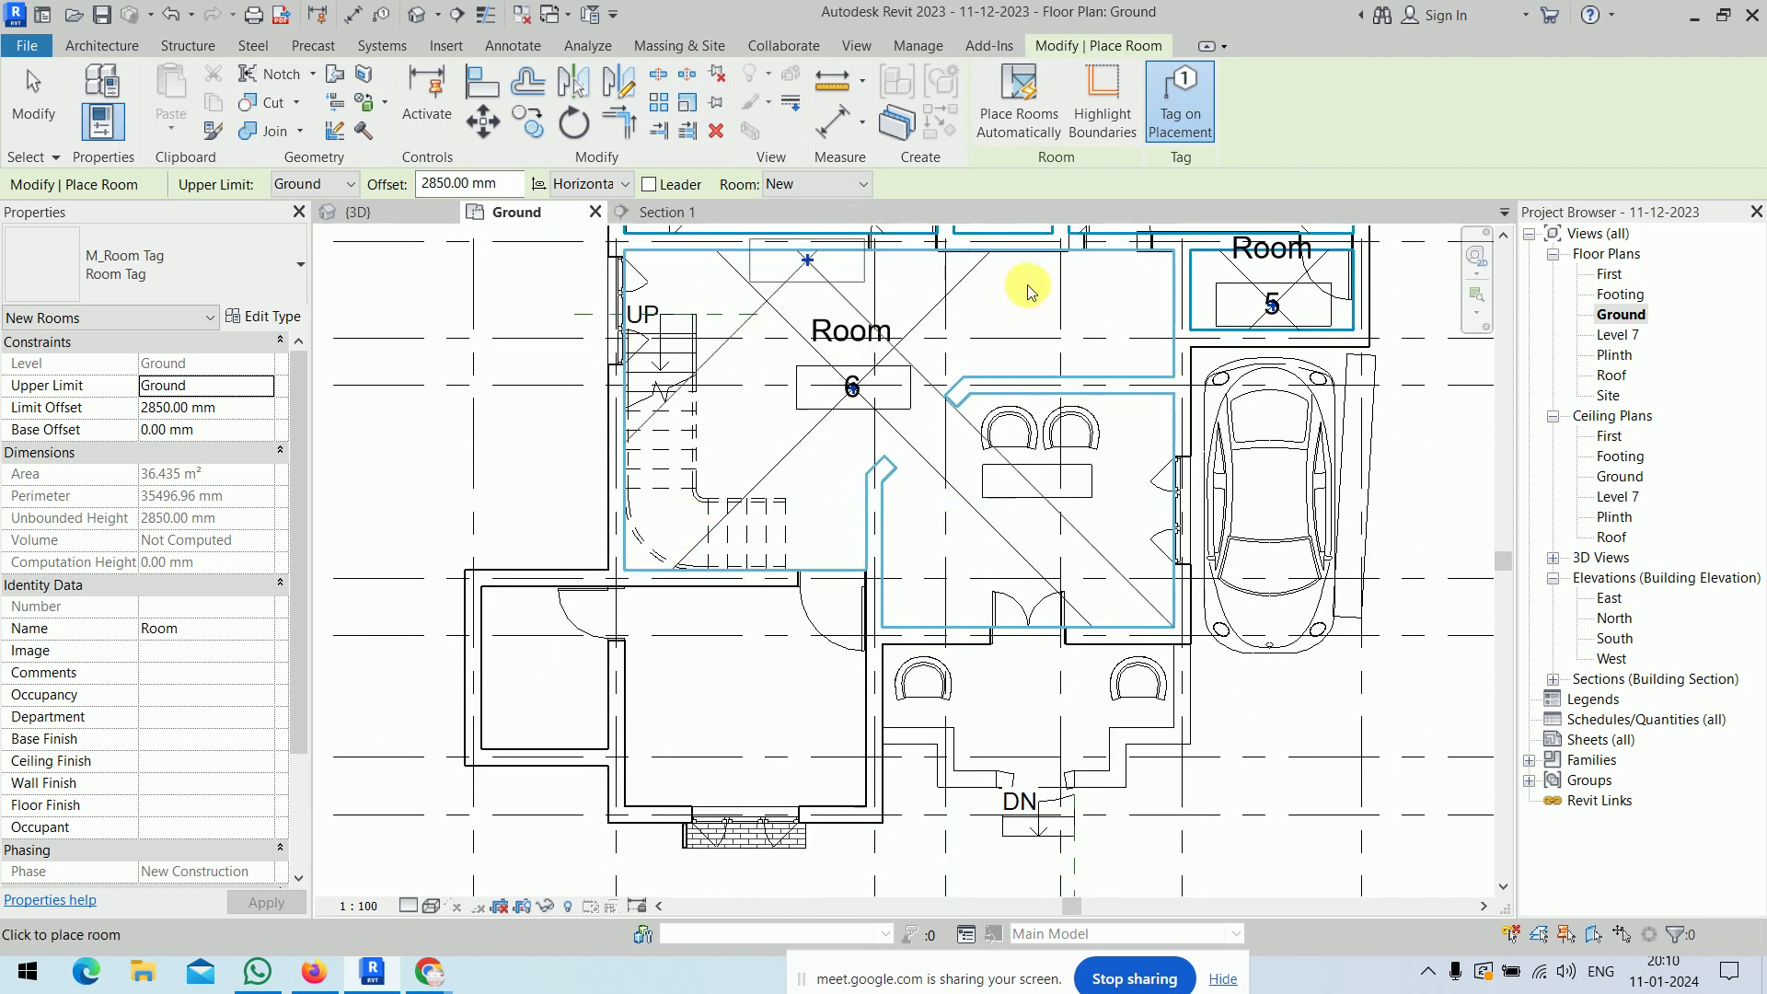
{"action": "left_click", "coordinate": [749, 696]}
- Place room 8 in the small lower-left room, then view the whole ground floor
{"action": "scroll", "coordinate": [749, 697], "scroll_direction": "up", "scroll_amount": 2}
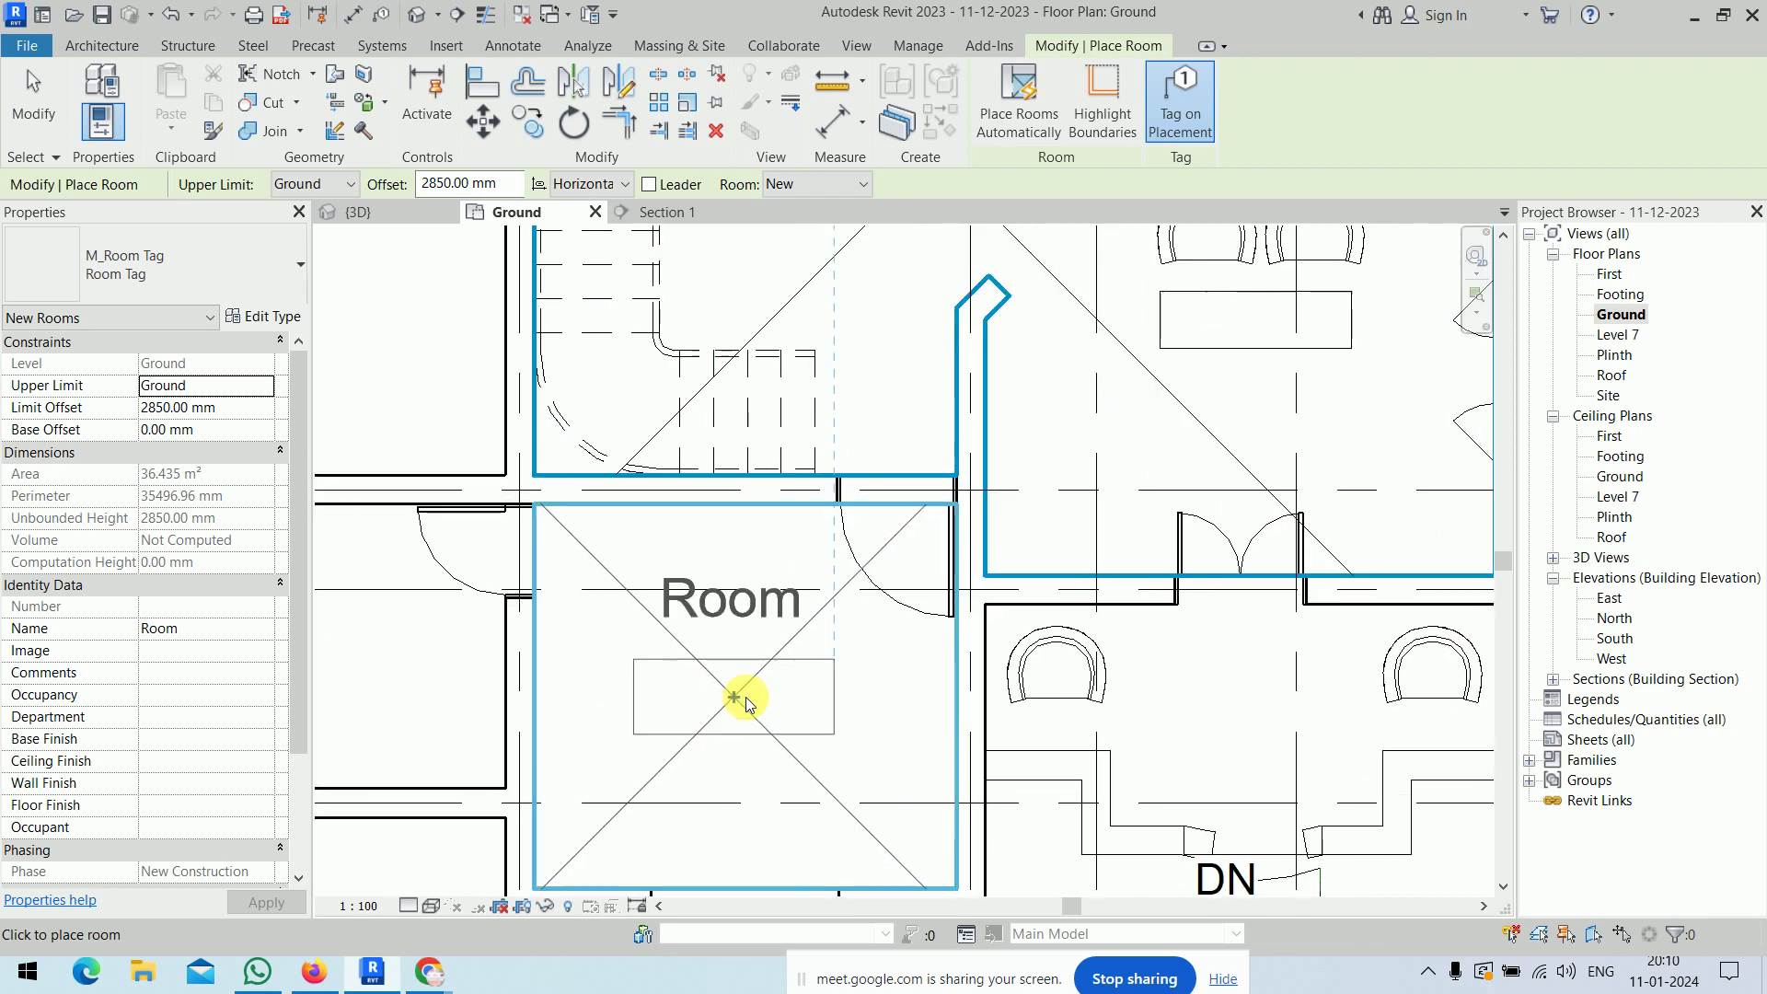
{"action": "middle_click_drag", "start_coordinate": [585, 631], "coordinate": [911, 571]}
{"action": "scroll", "coordinate": [679, 584], "scroll_direction": "up", "scroll_amount": 2}
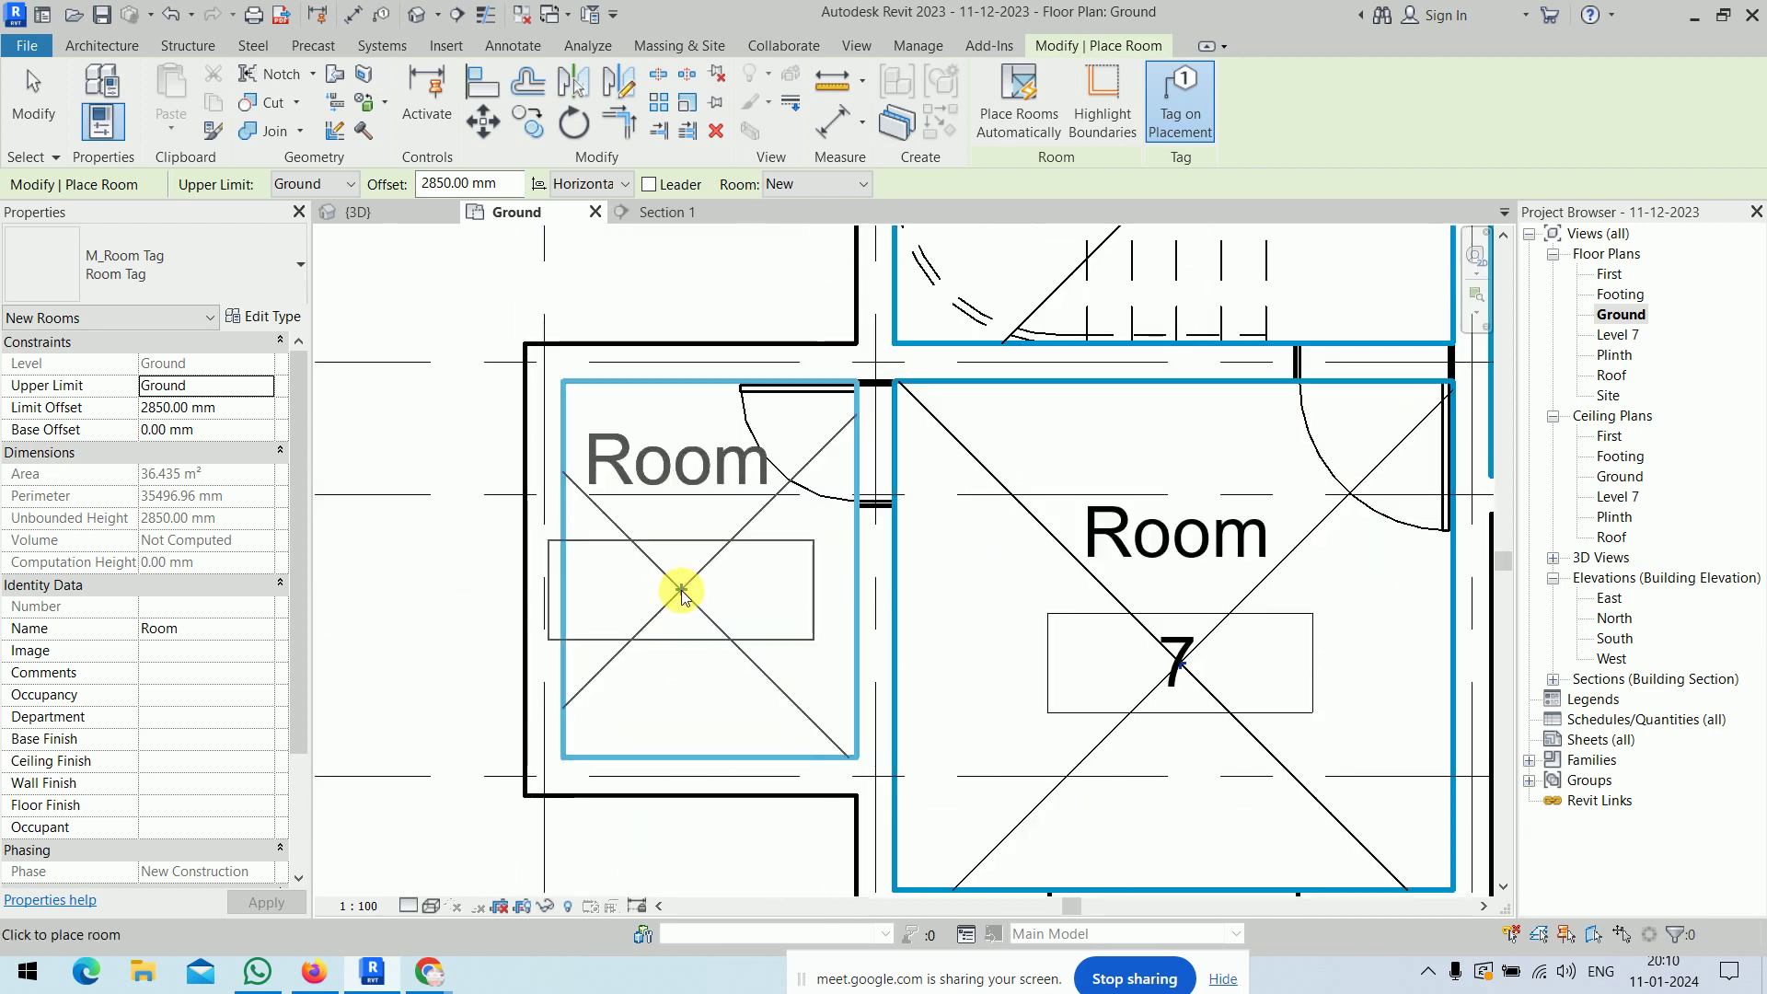
{"action": "scroll", "coordinate": [719, 619], "scroll_direction": "up", "scroll_amount": 1}
{"action": "left_click", "coordinate": [769, 552]}
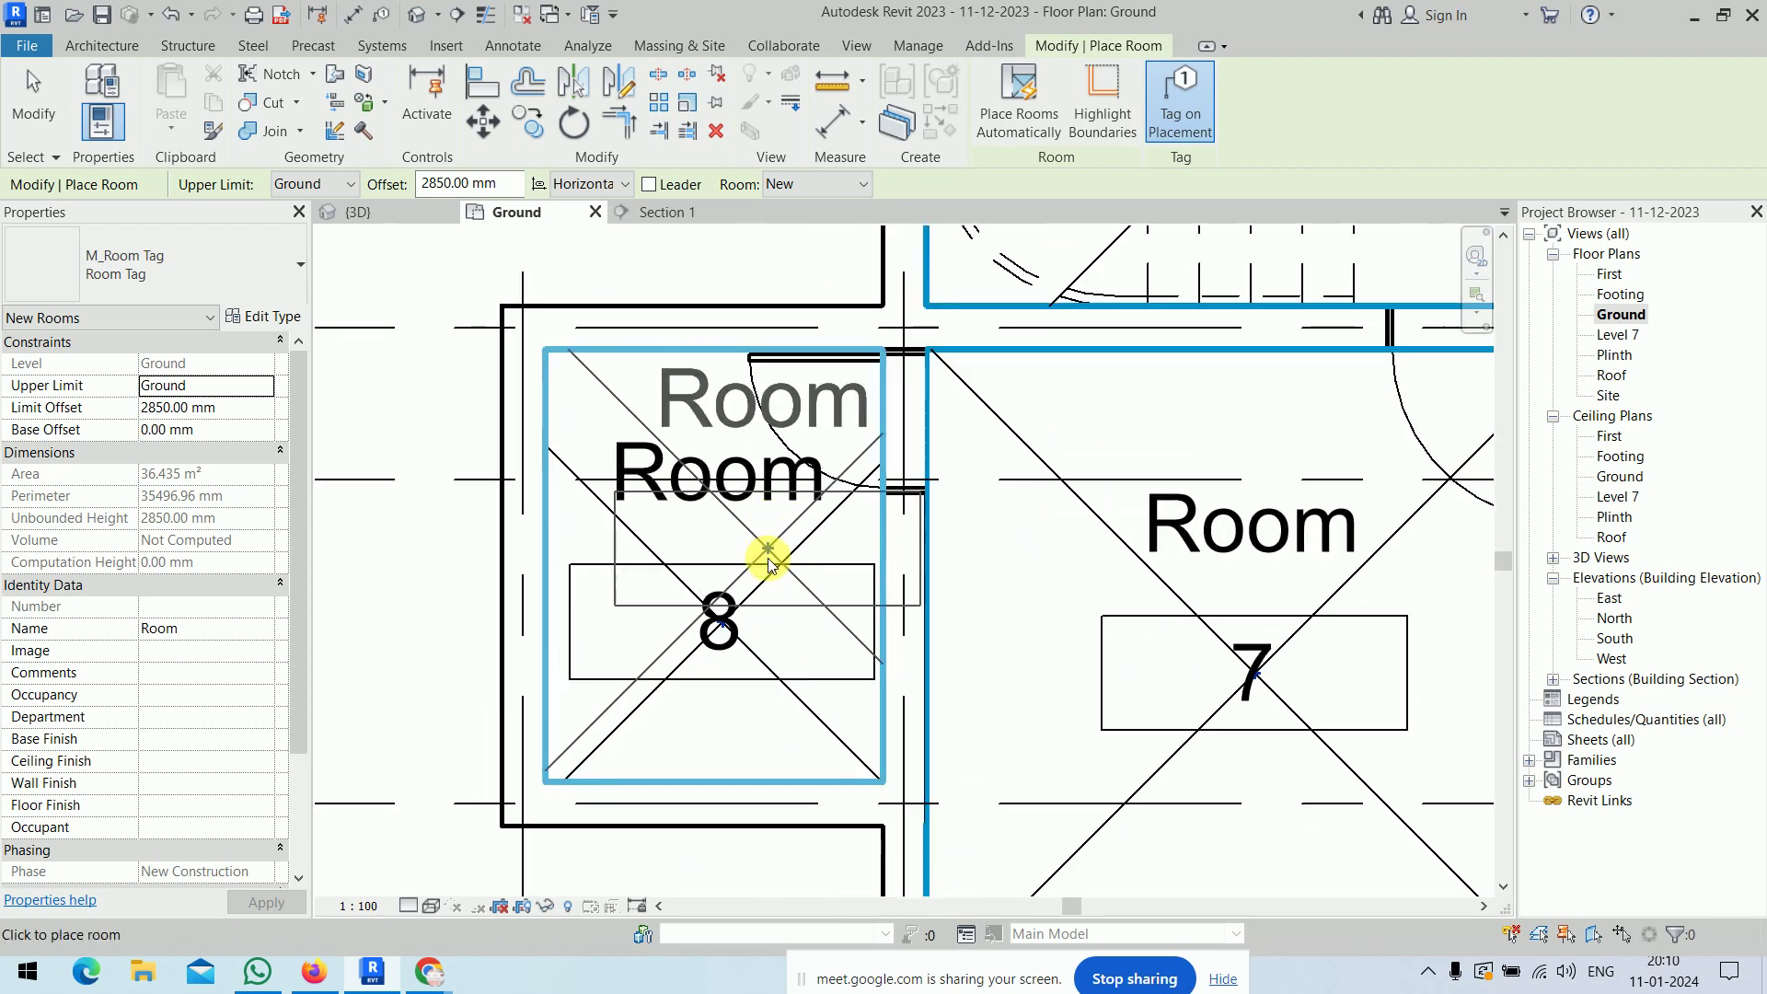
{"action": "key", "text": "Escape"}
{"action": "key", "text": "Escape"}
{"action": "scroll", "coordinate": [767, 557], "scroll_direction": "down", "scroll_amount": 3}
{"action": "scroll", "coordinate": [768, 558], "scroll_direction": "down", "scroll_amount": 1}
{"action": "middle_click_drag", "start_coordinate": [954, 457], "coordinate": [736, 609]}
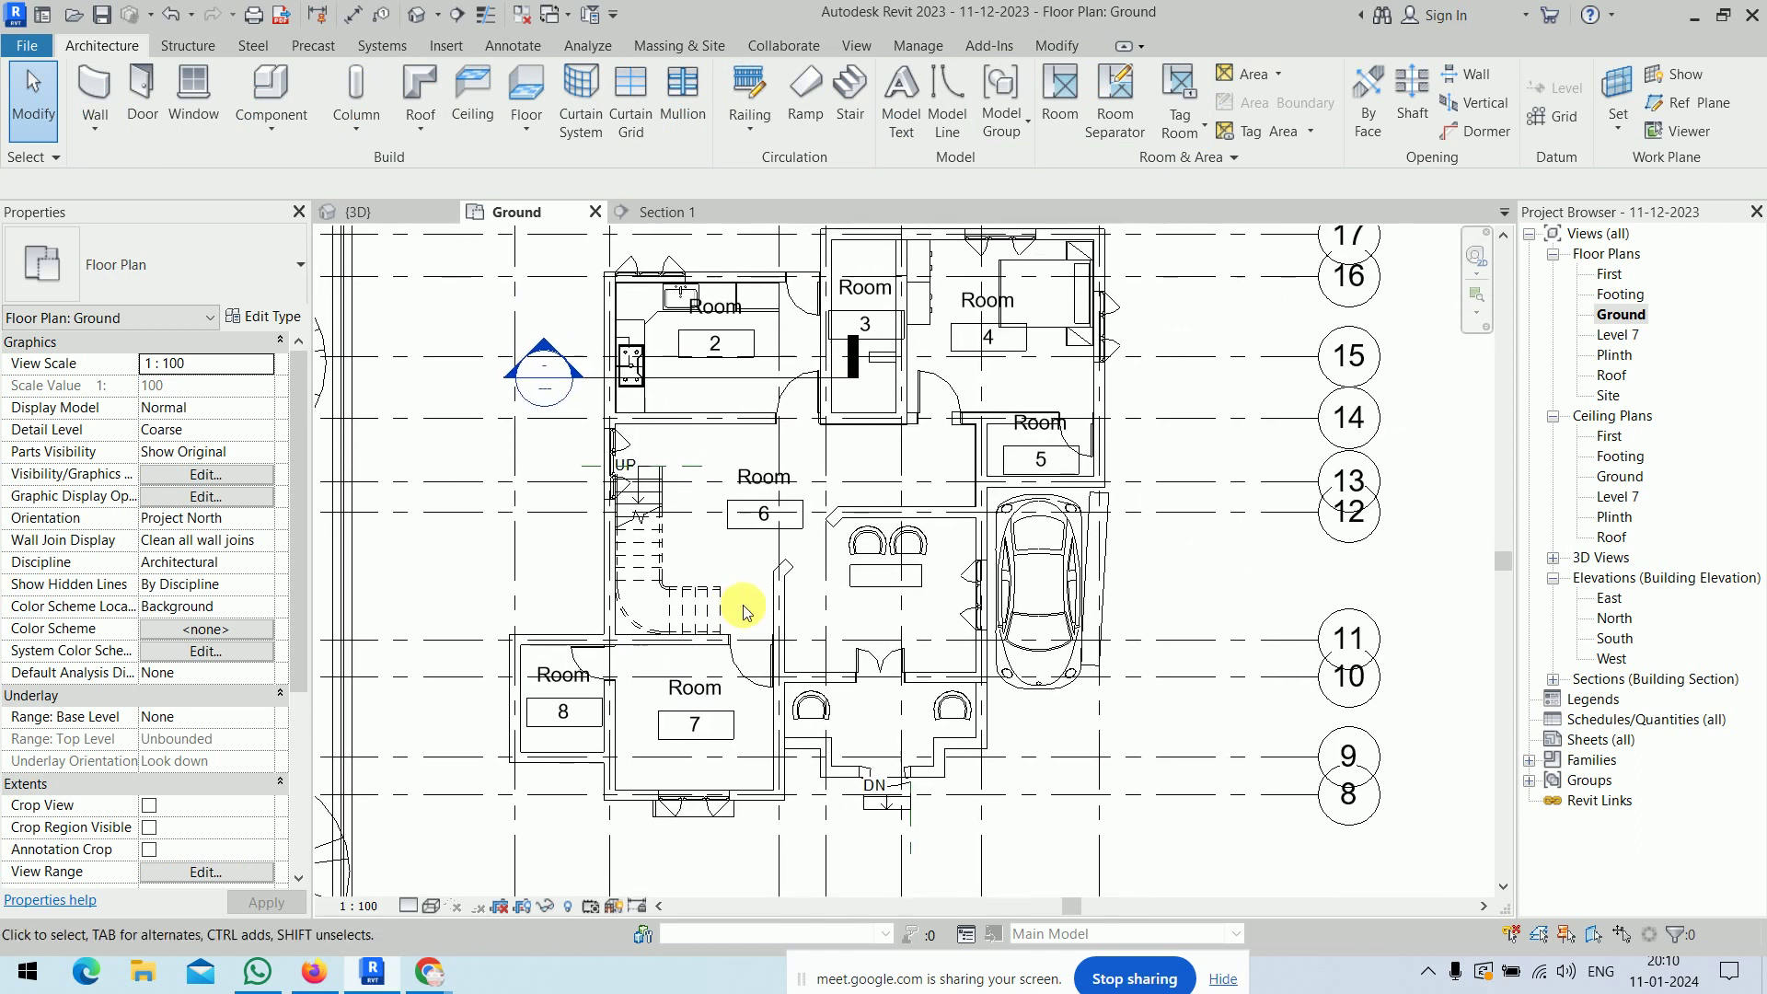
{"action": "scroll", "coordinate": [830, 566], "scroll_direction": "up", "scroll_amount": 2}
- Draw a diagonal room separation line between the wall ends, splitting room 6's hall area
{"action": "left_click", "coordinate": [833, 398]}
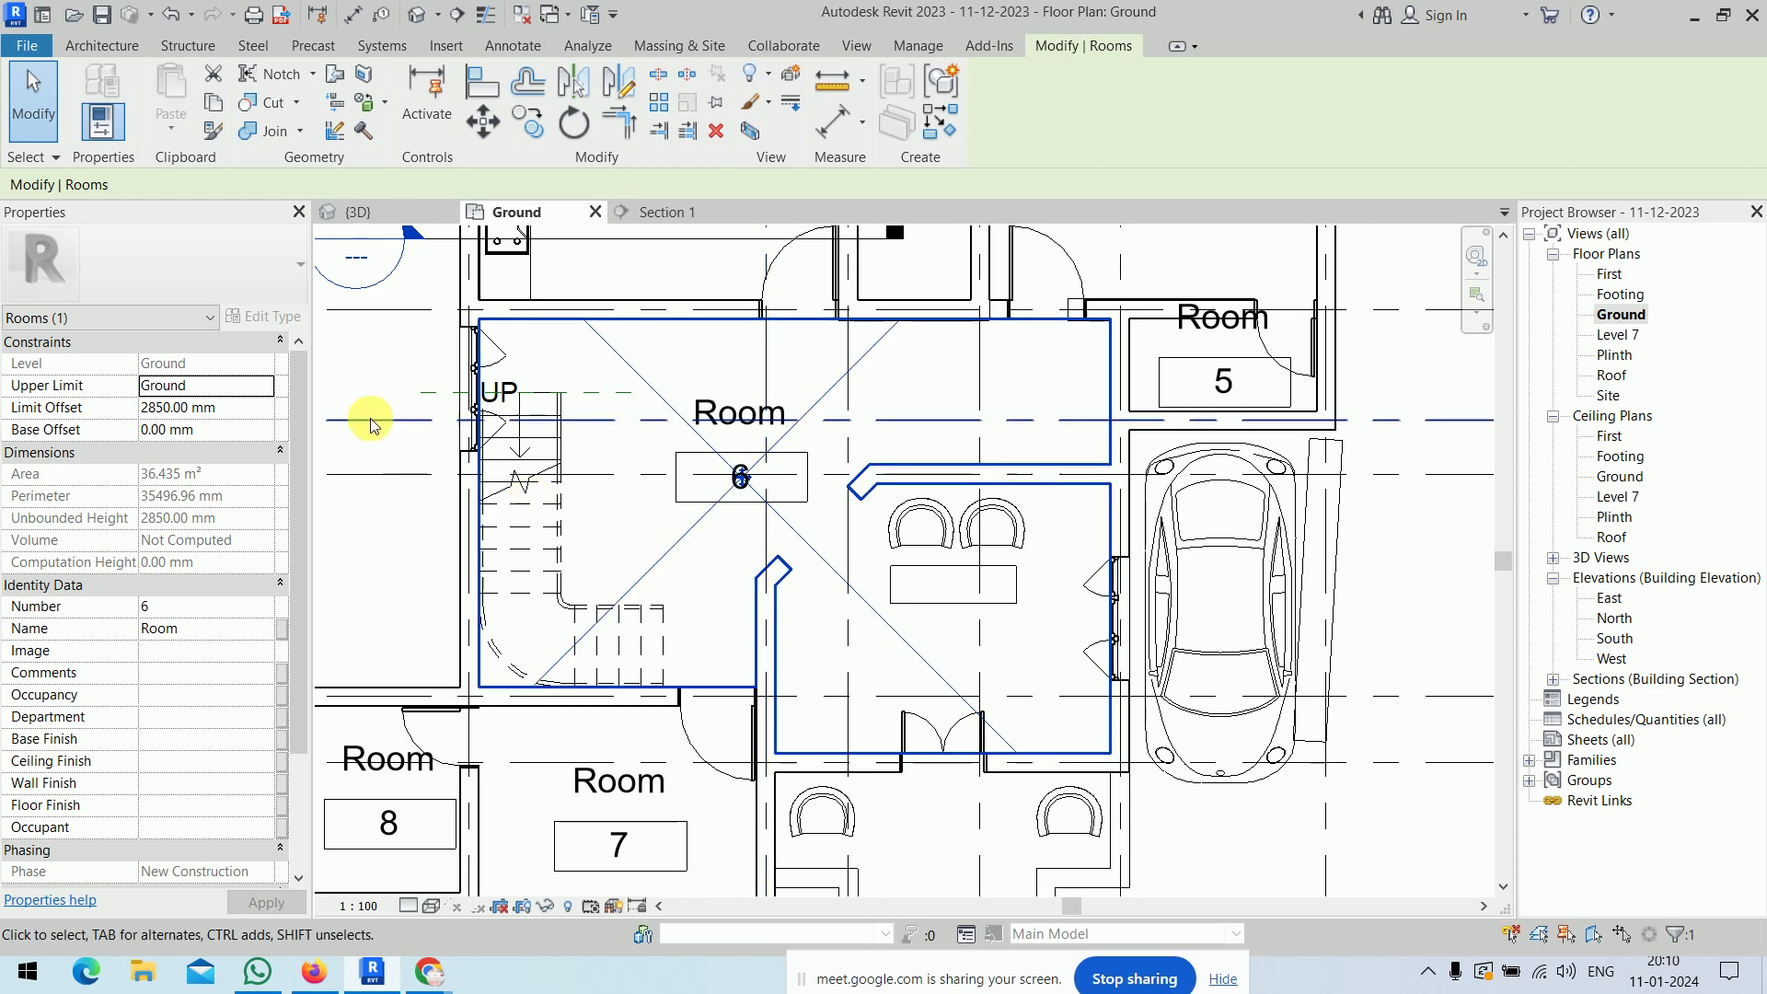
{"action": "left_click", "coordinate": [382, 336]}
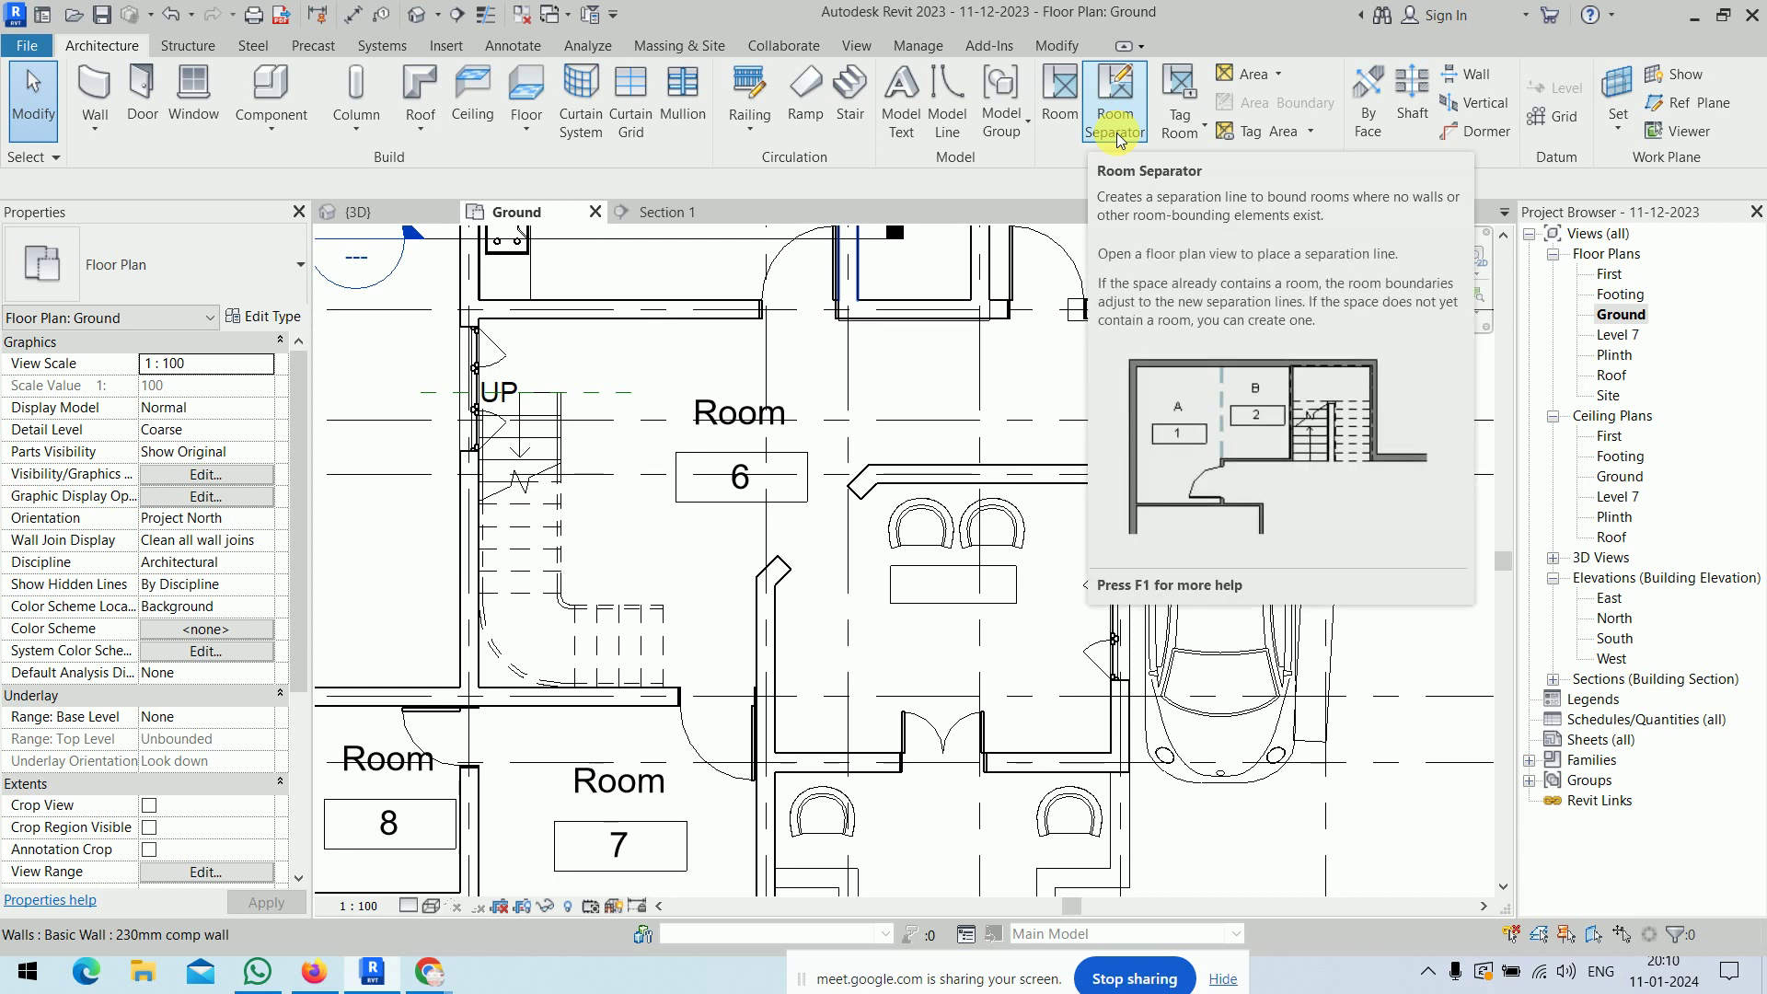
{"action": "left_click", "coordinate": [1116, 136]}
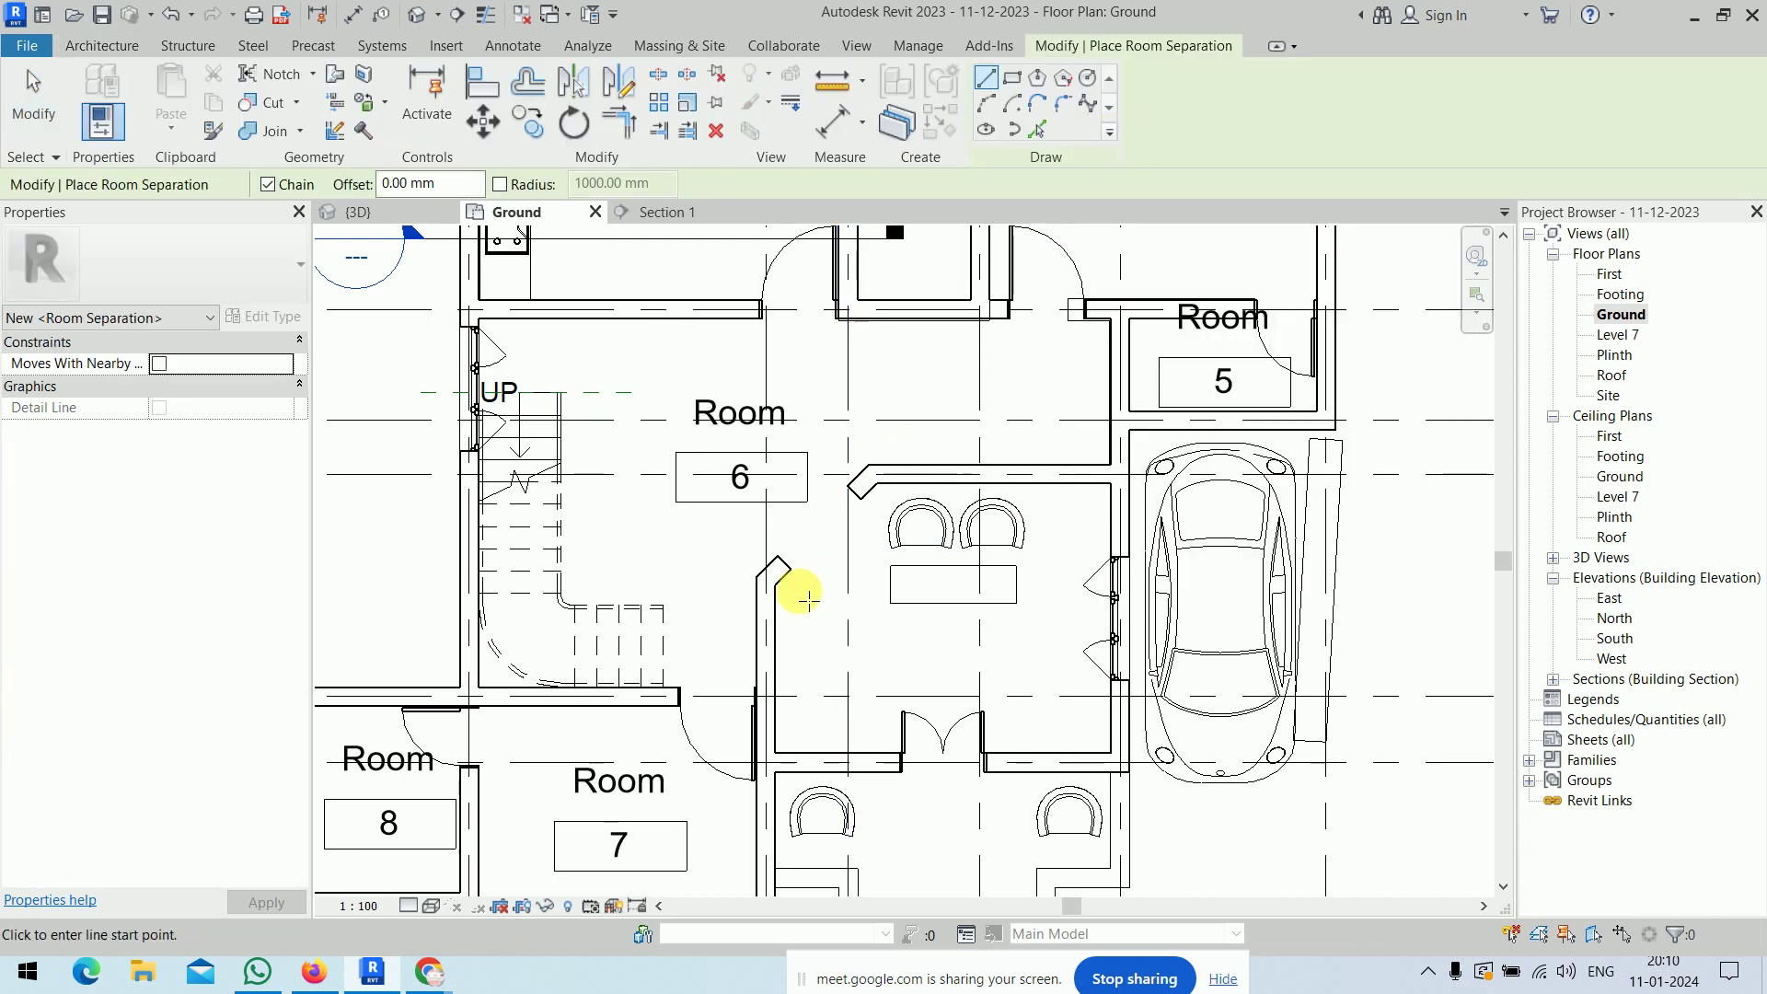
{"action": "scroll", "coordinate": [807, 600], "scroll_direction": "up", "scroll_amount": 3}
{"action": "left_click", "coordinate": [741, 509]}
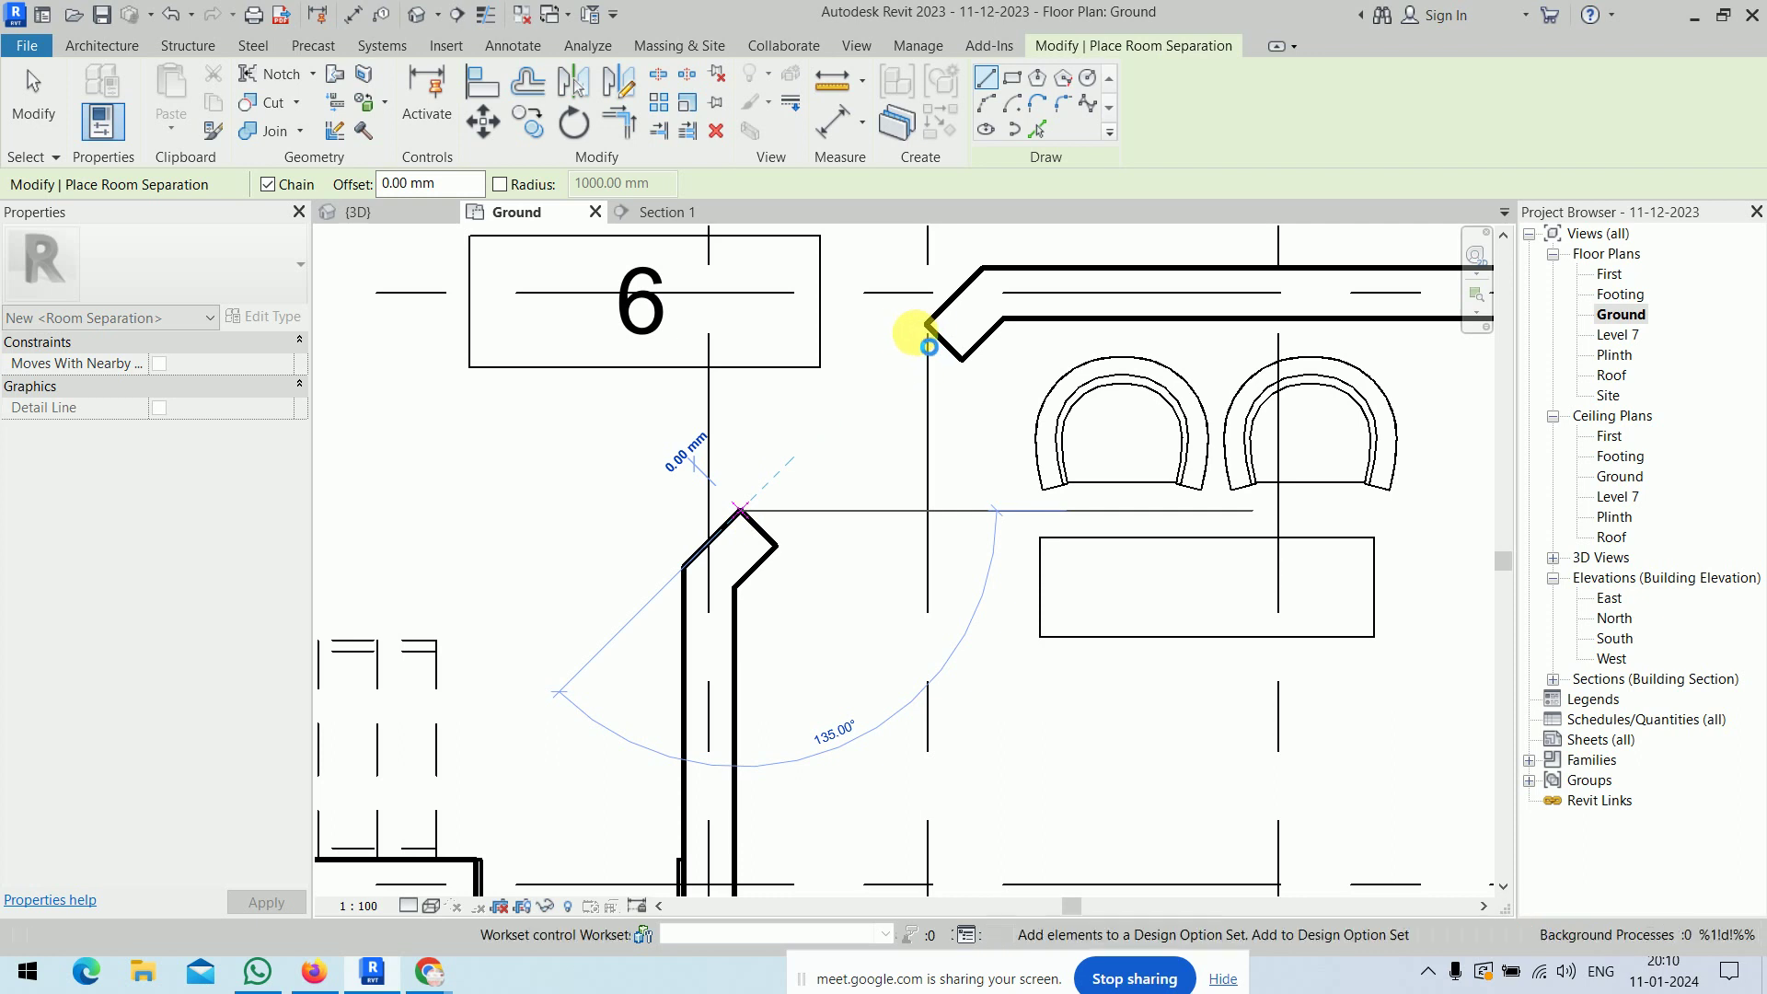
{"action": "left_click", "coordinate": [927, 323]}
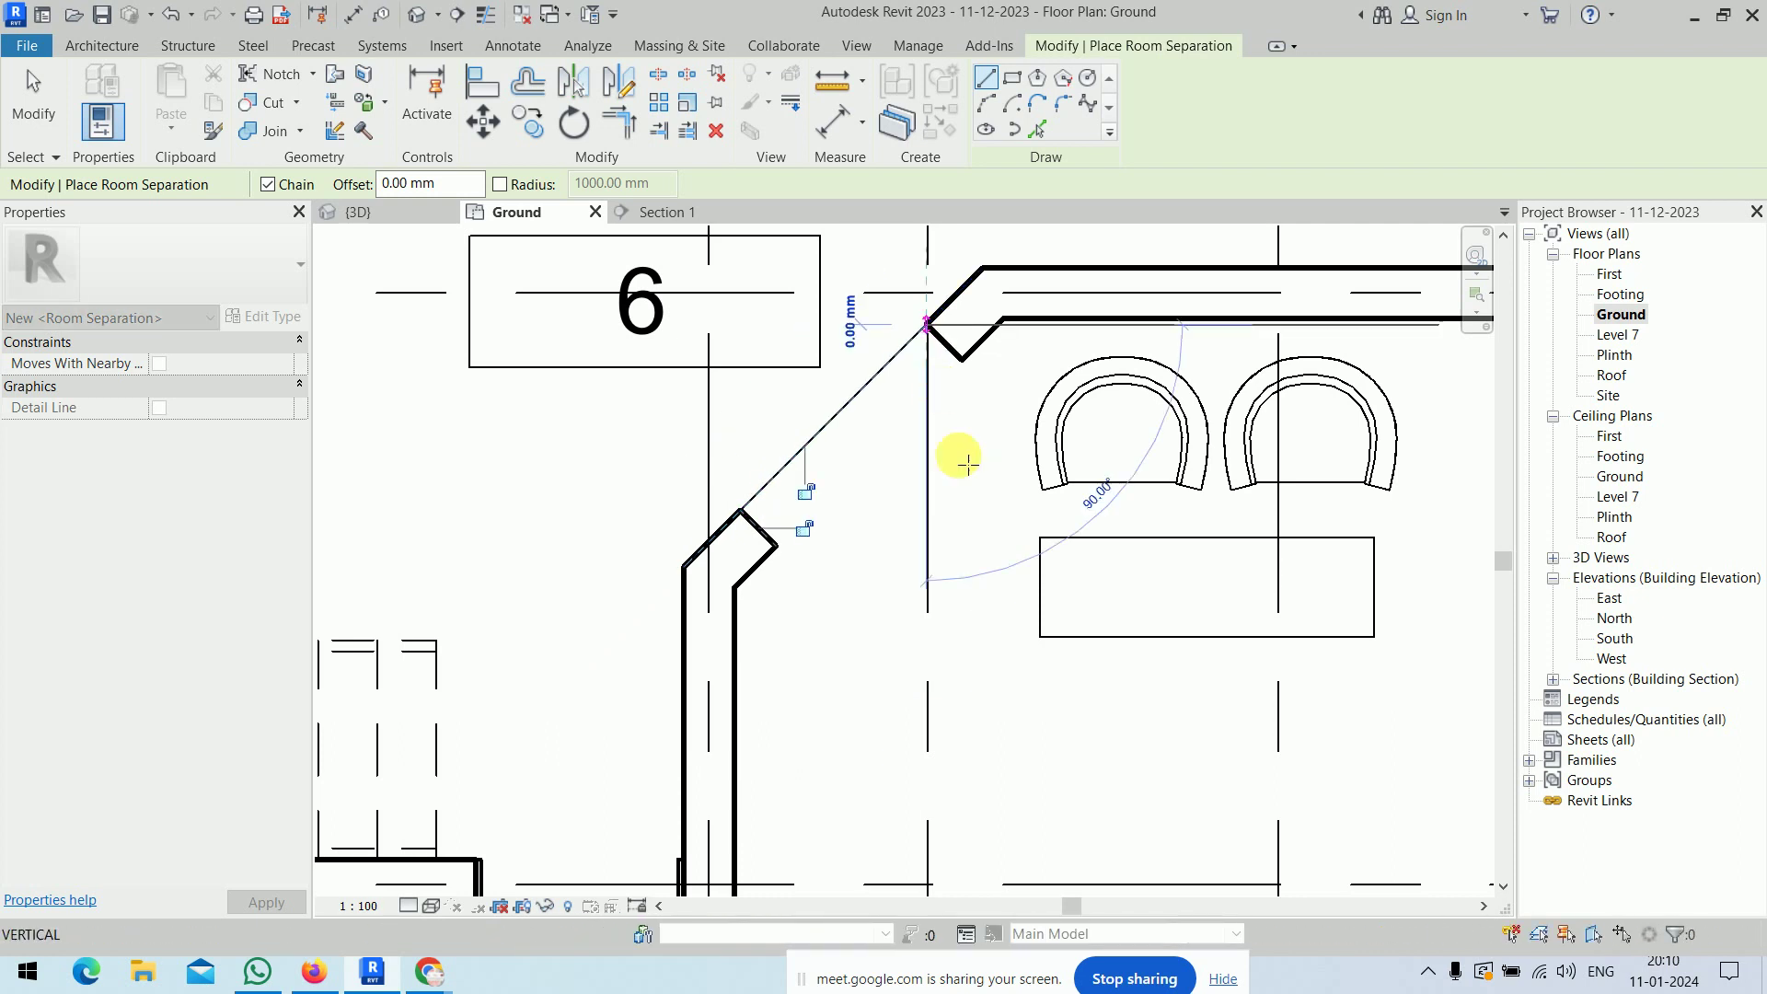
{"action": "scroll", "coordinate": [987, 585], "scroll_direction": "down", "scroll_amount": 3}
{"action": "key", "text": "Escape"}
{"action": "key", "text": "Escape"}
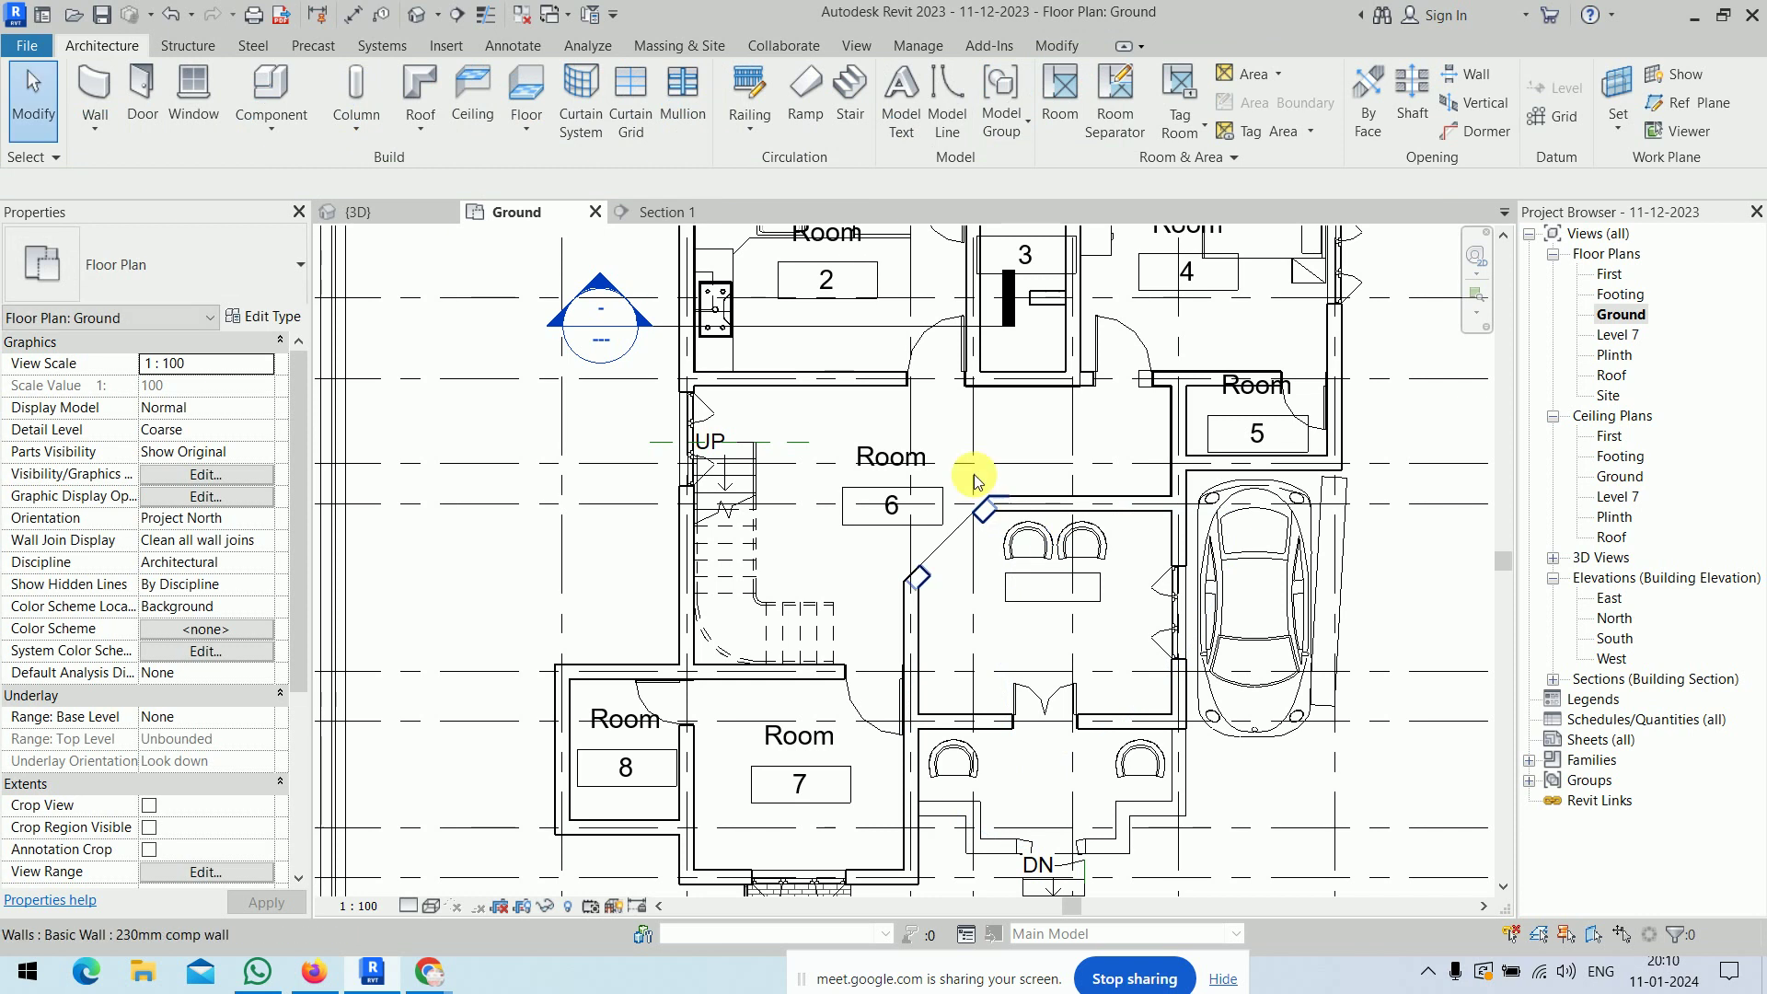
{"action": "left_click", "coordinate": [958, 435]}
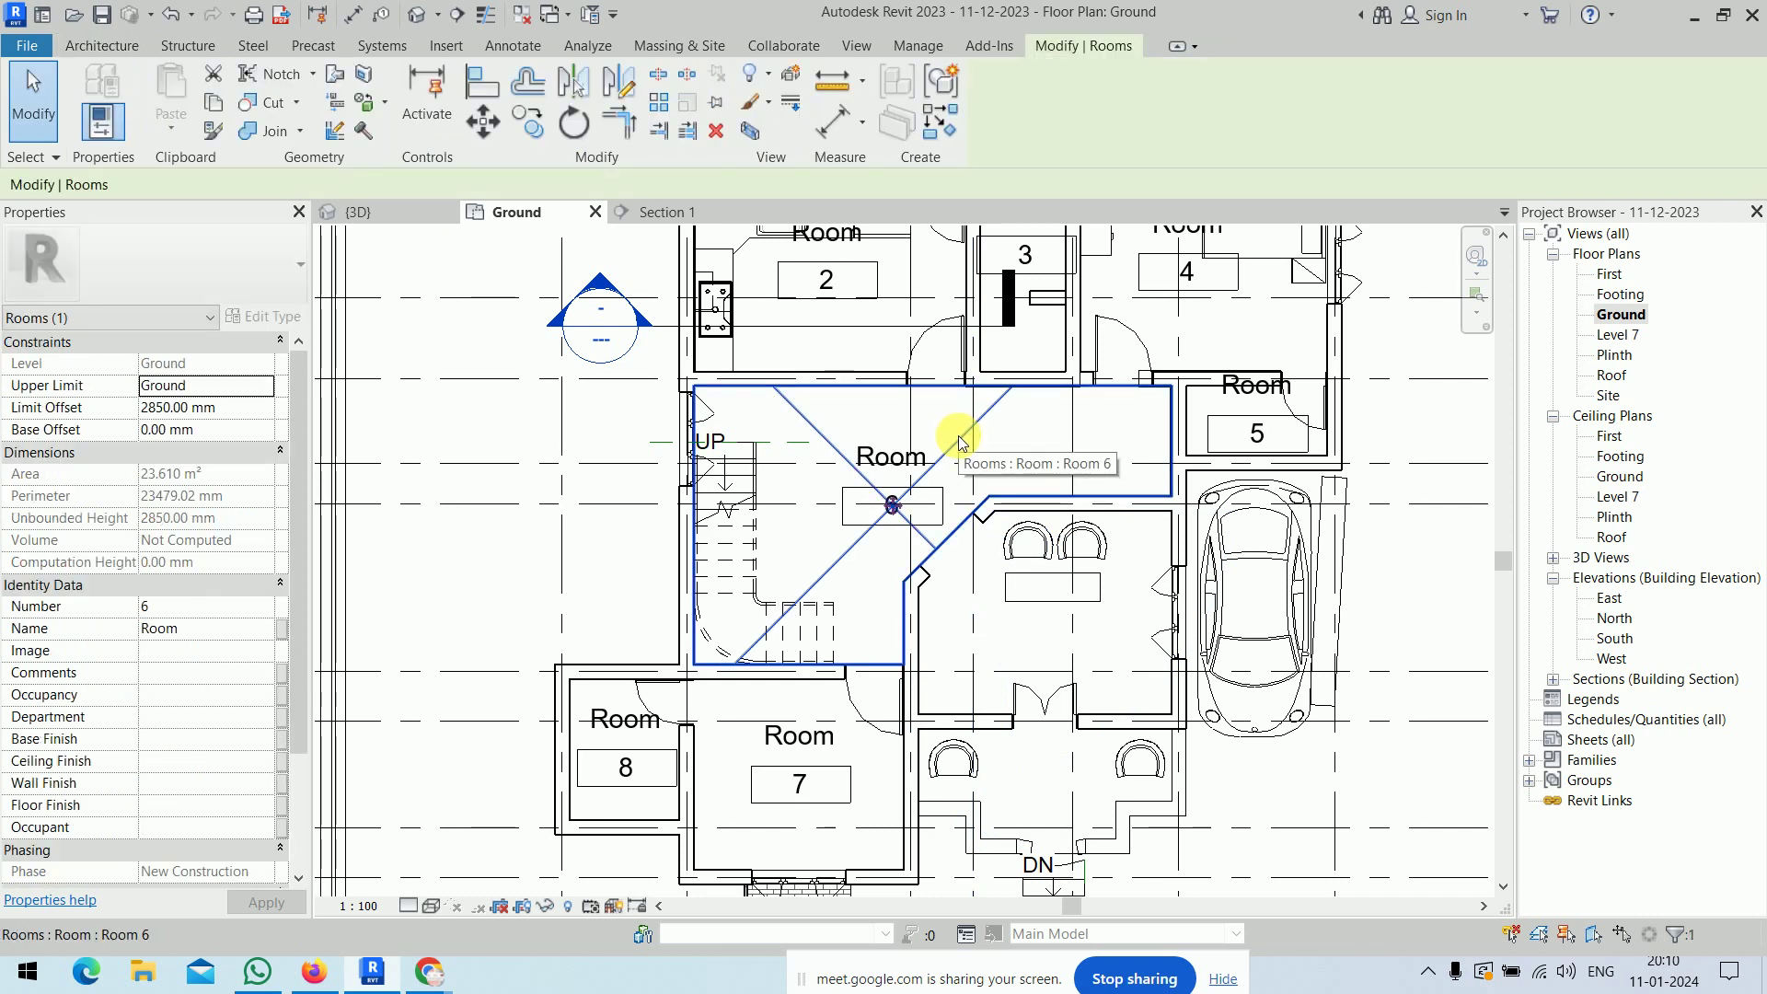
{"action": "key", "text": "Escape"}
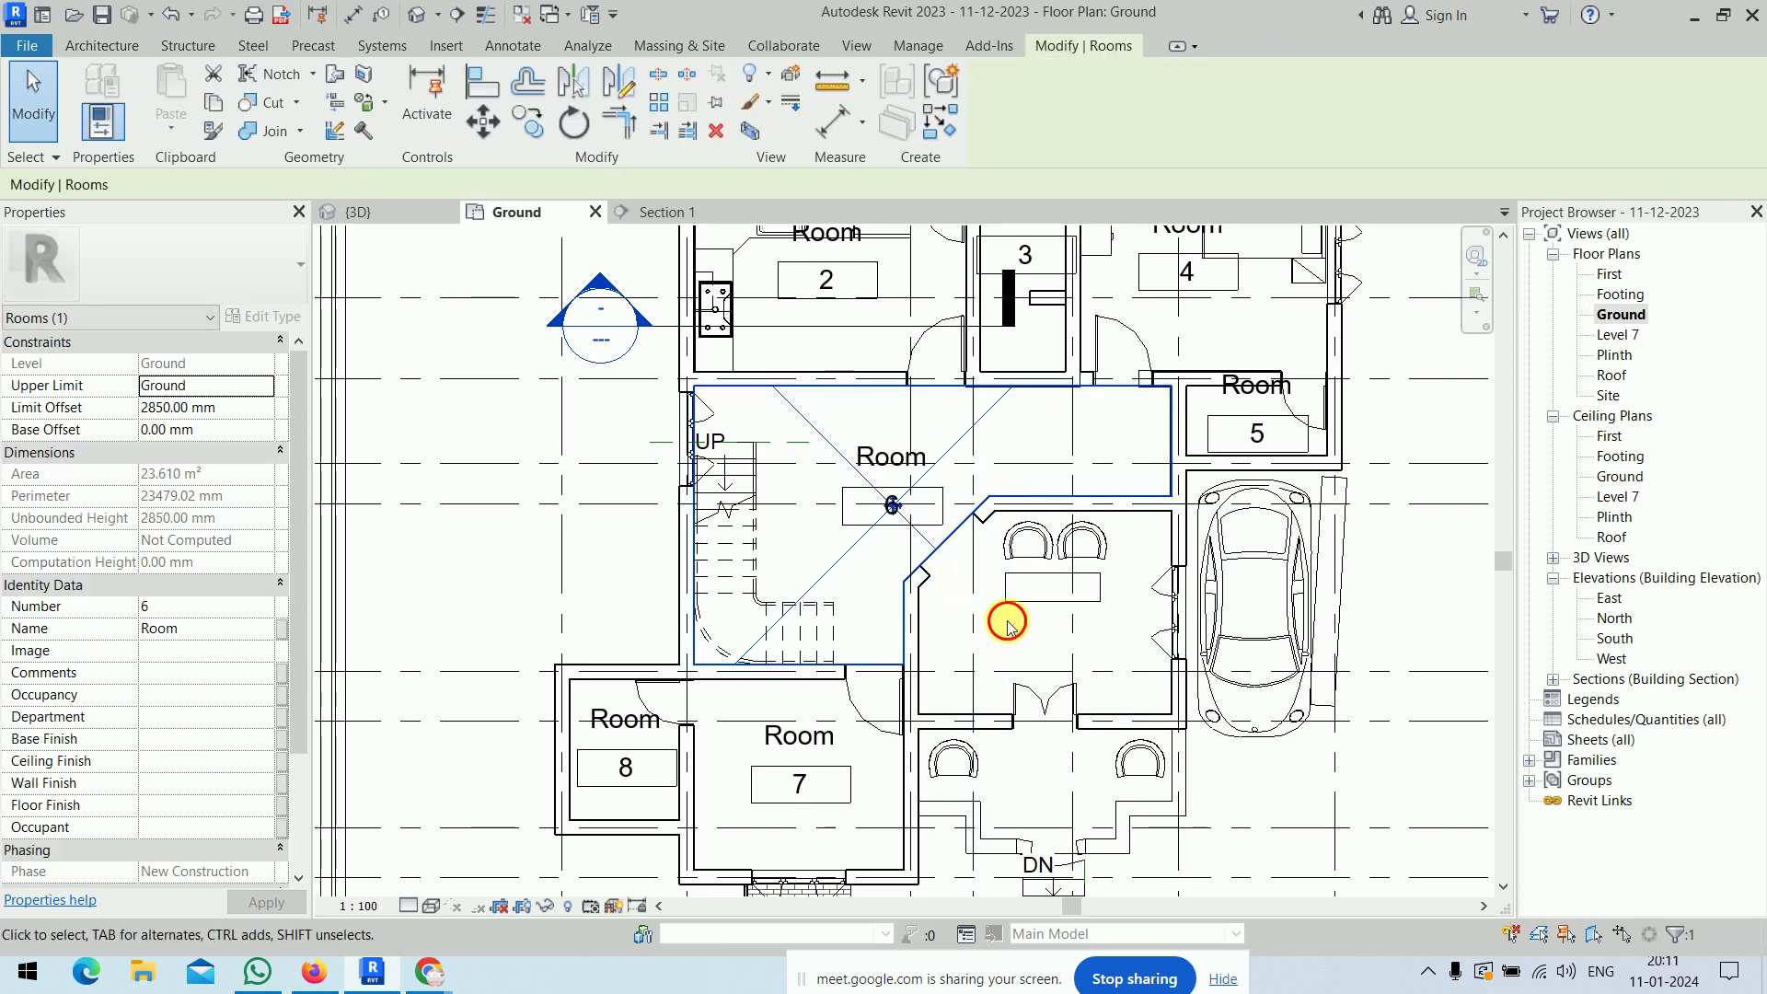
- Place room 9 in the central seating area
{"action": "left_click", "coordinate": [1060, 96]}
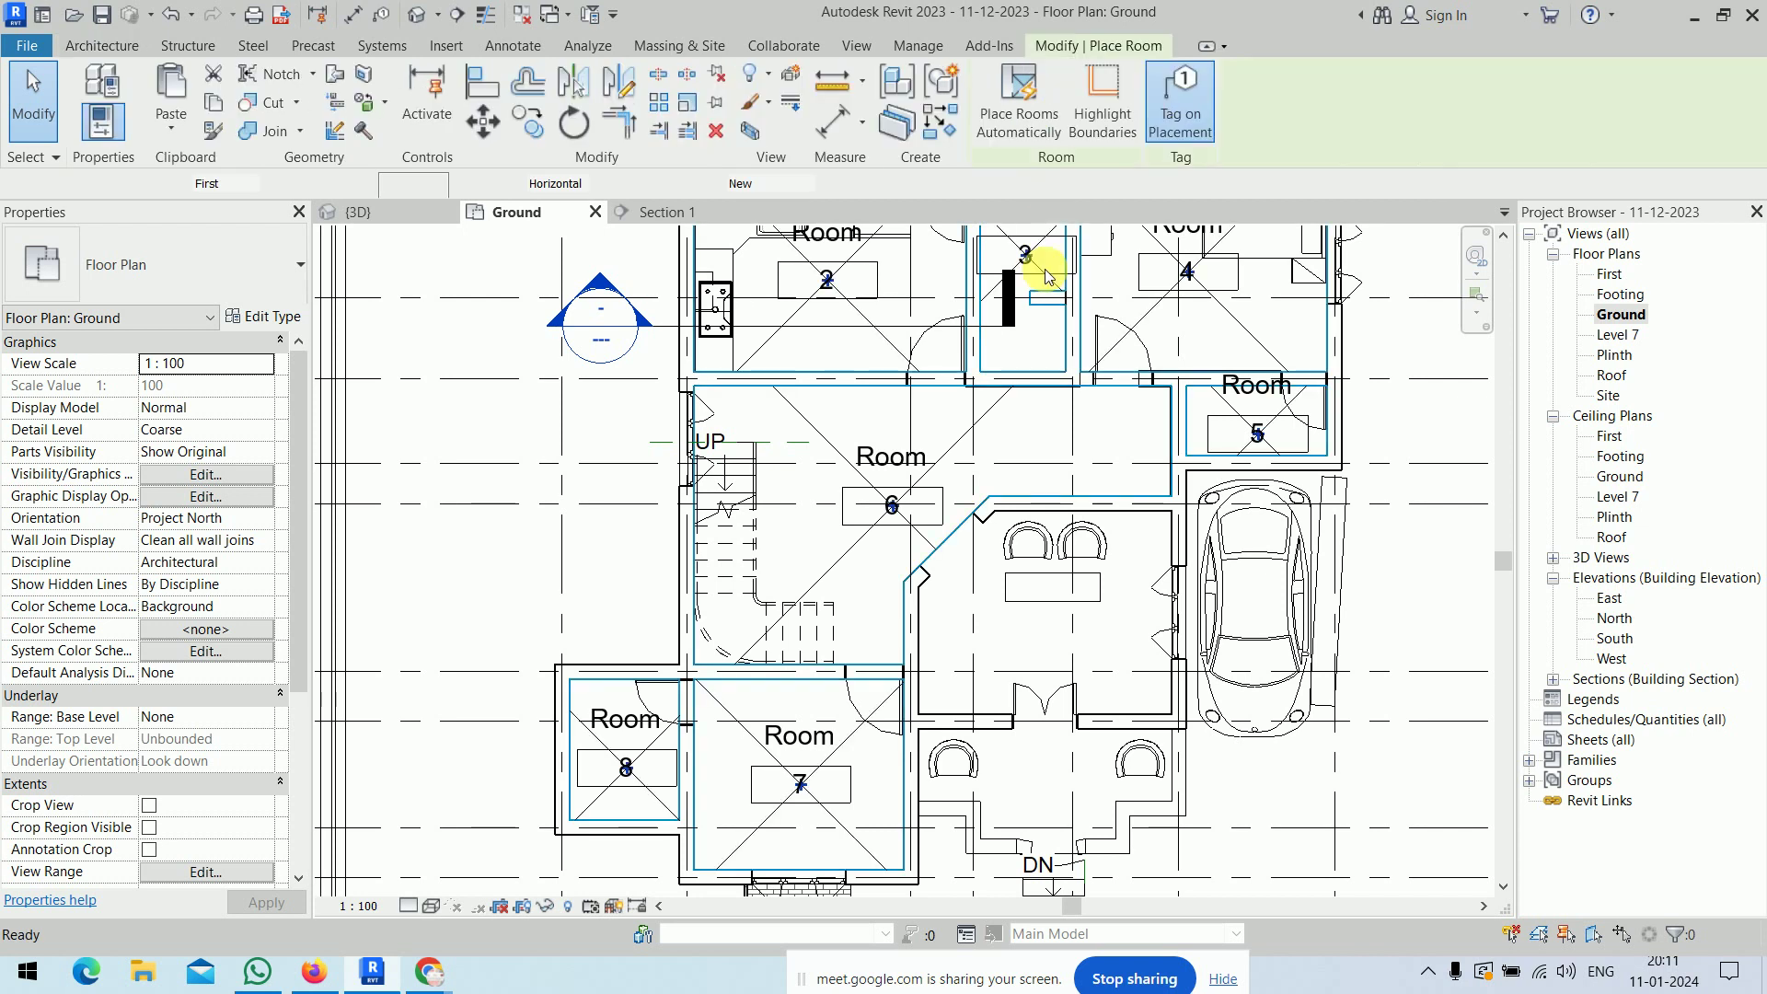
{"action": "left_click", "coordinate": [1042, 631]}
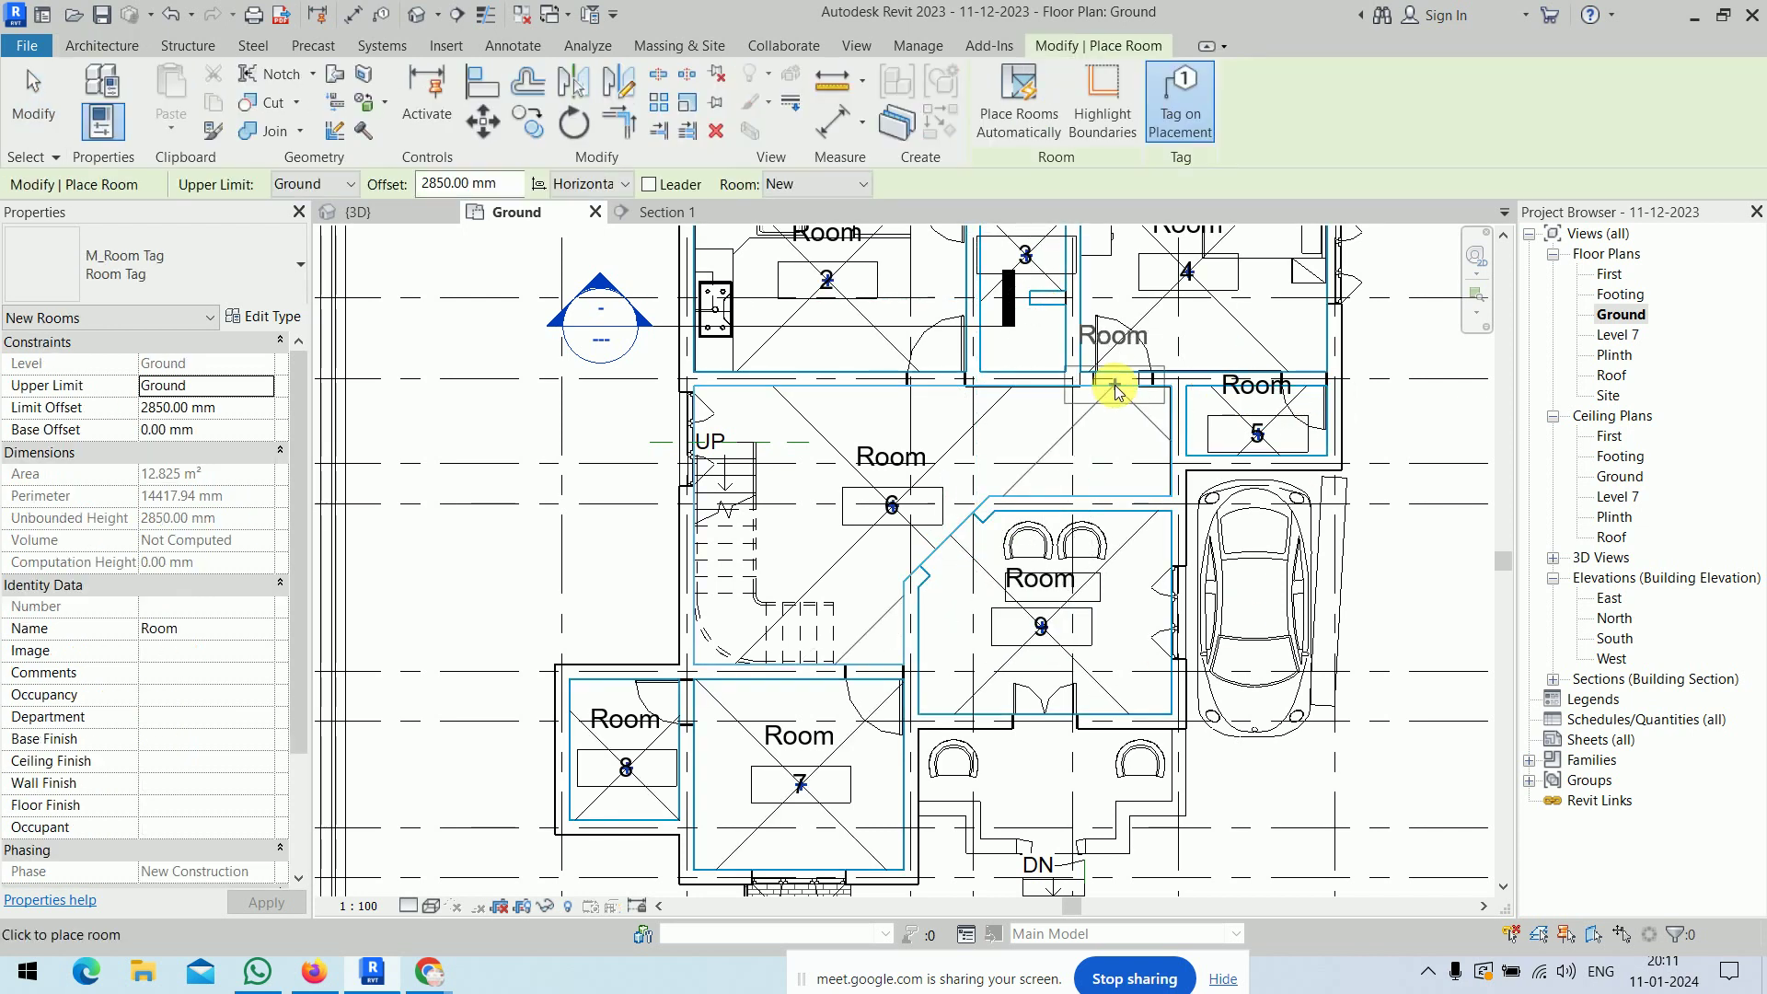
{"action": "key", "text": "Escape"}
{"action": "key", "text": "Escape"}
{"action": "scroll", "coordinate": [1086, 432], "scroll_direction": "down", "scroll_amount": 2}
{"action": "scroll", "coordinate": [928, 493], "scroll_direction": "down", "scroll_amount": 1}
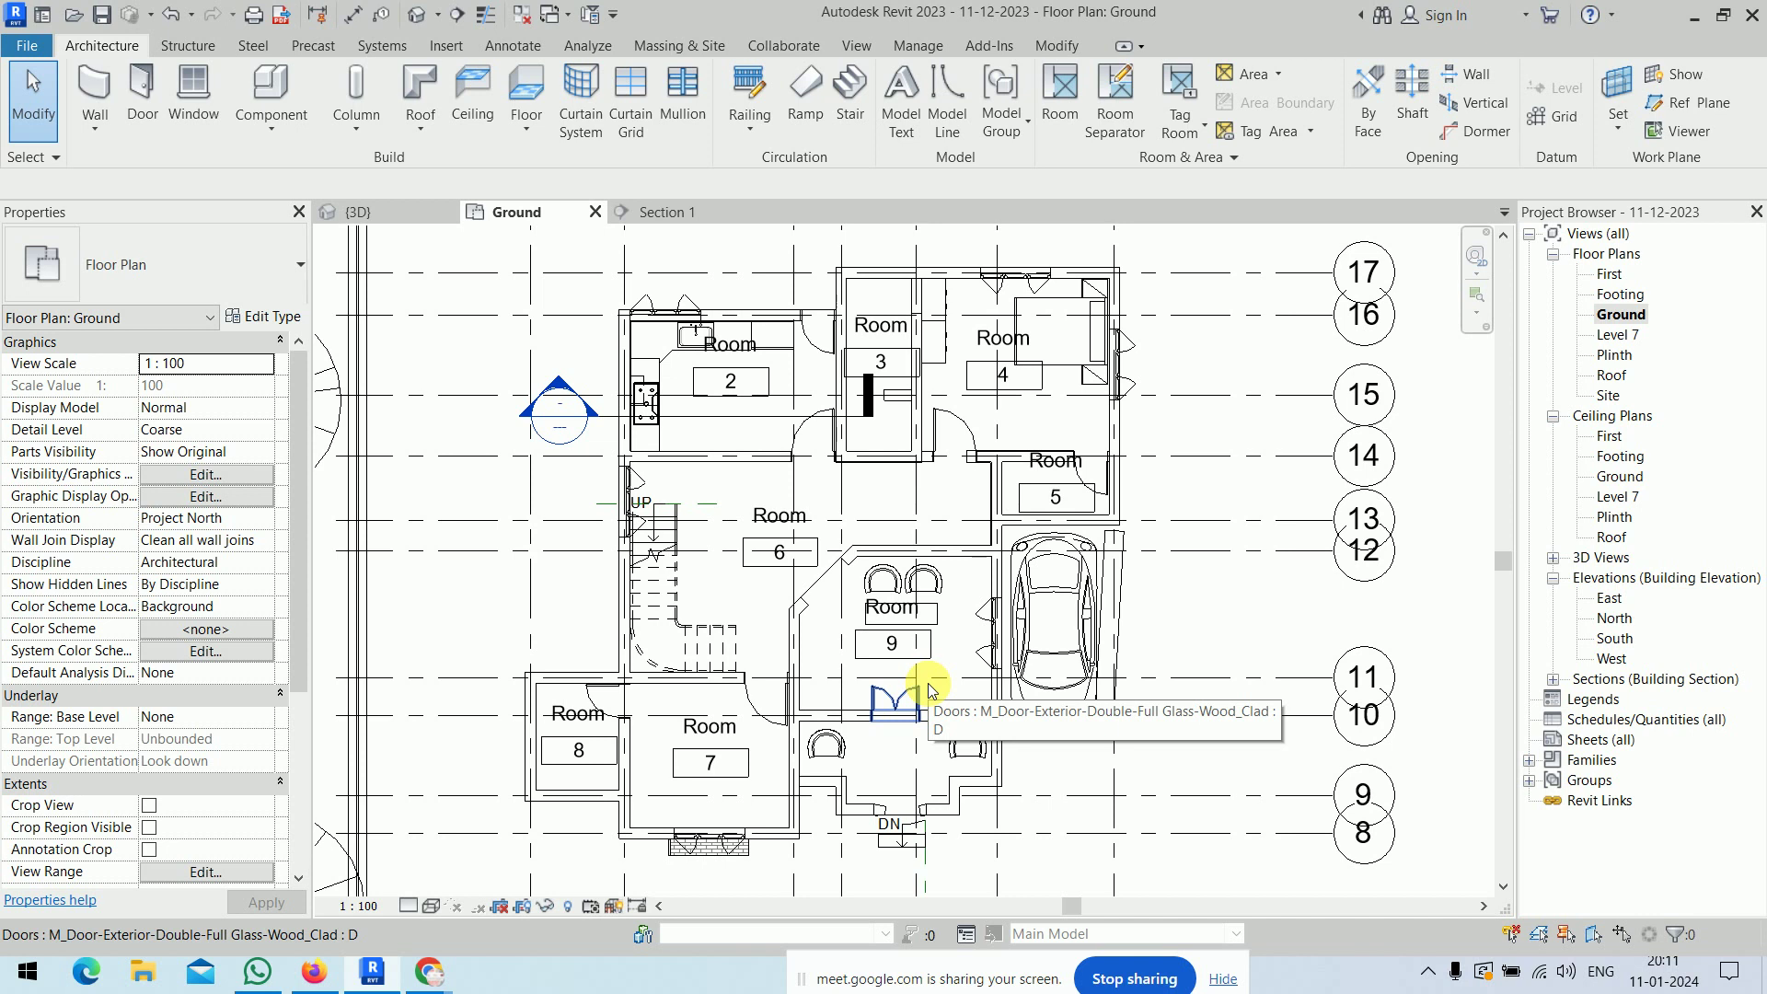
{"action": "scroll", "coordinate": [714, 303], "scroll_direction": "up", "scroll_amount": 4}
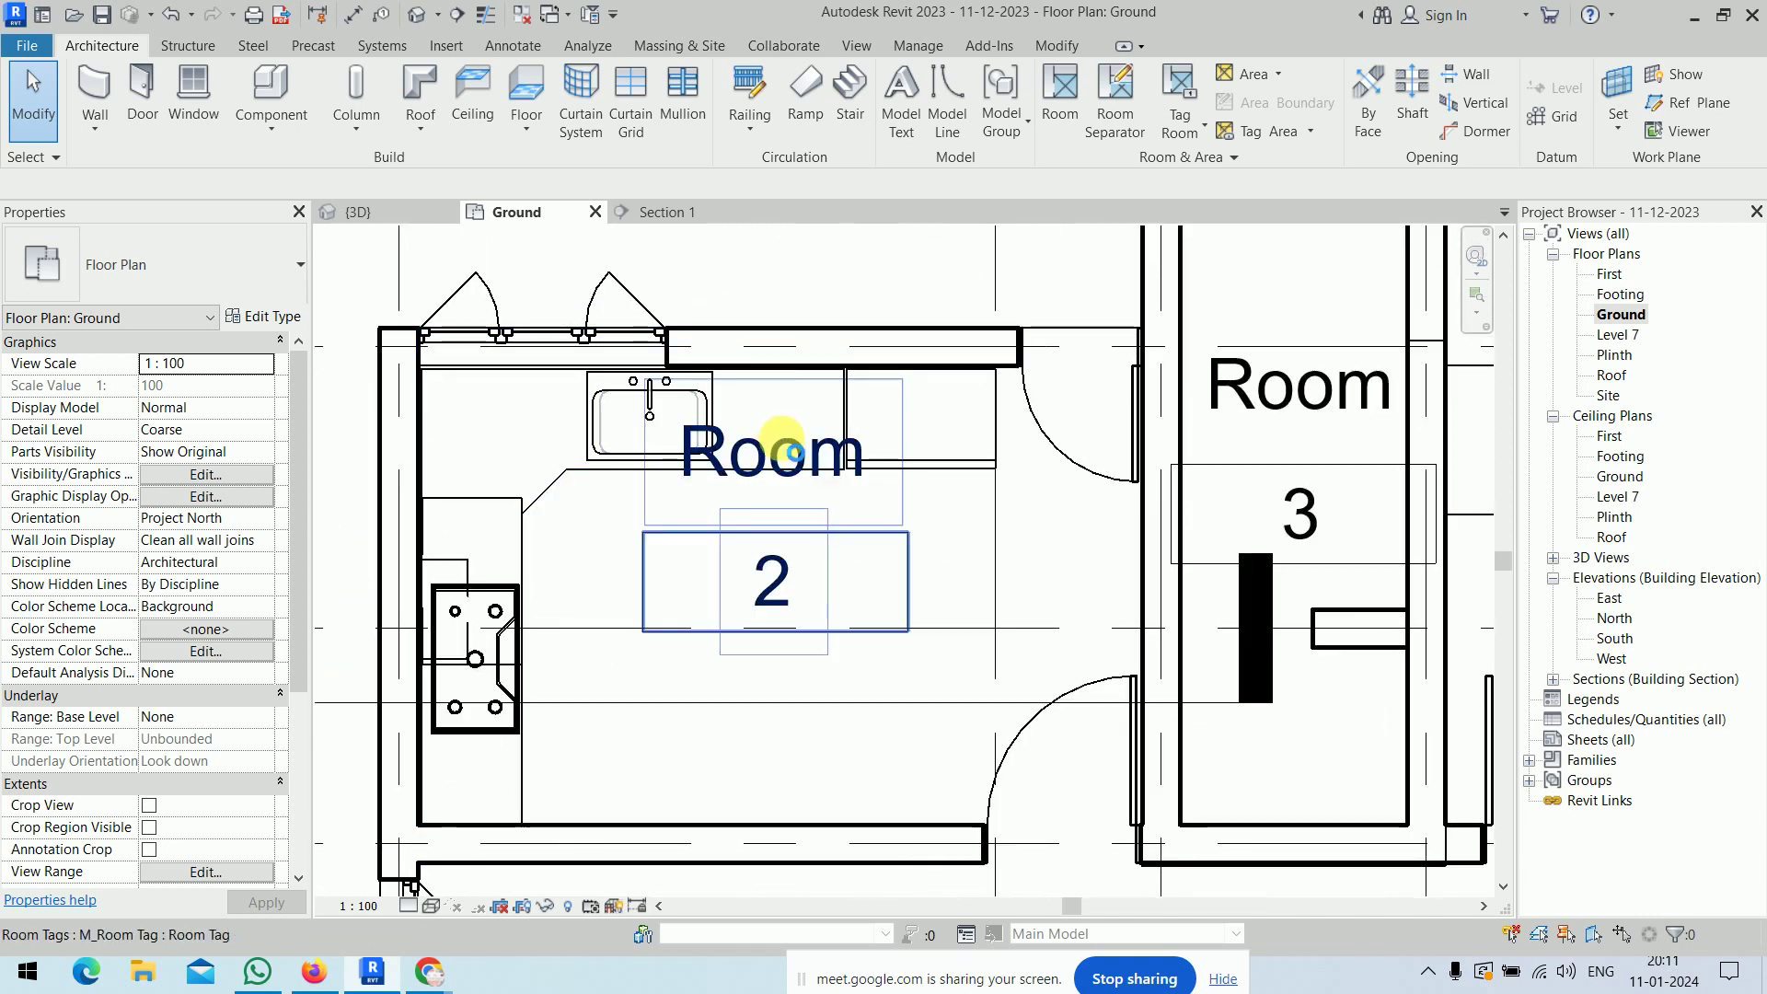
- Rename room 2 to Kitchen and room 3 to Store
{"action": "double_click", "coordinate": [781, 449]}
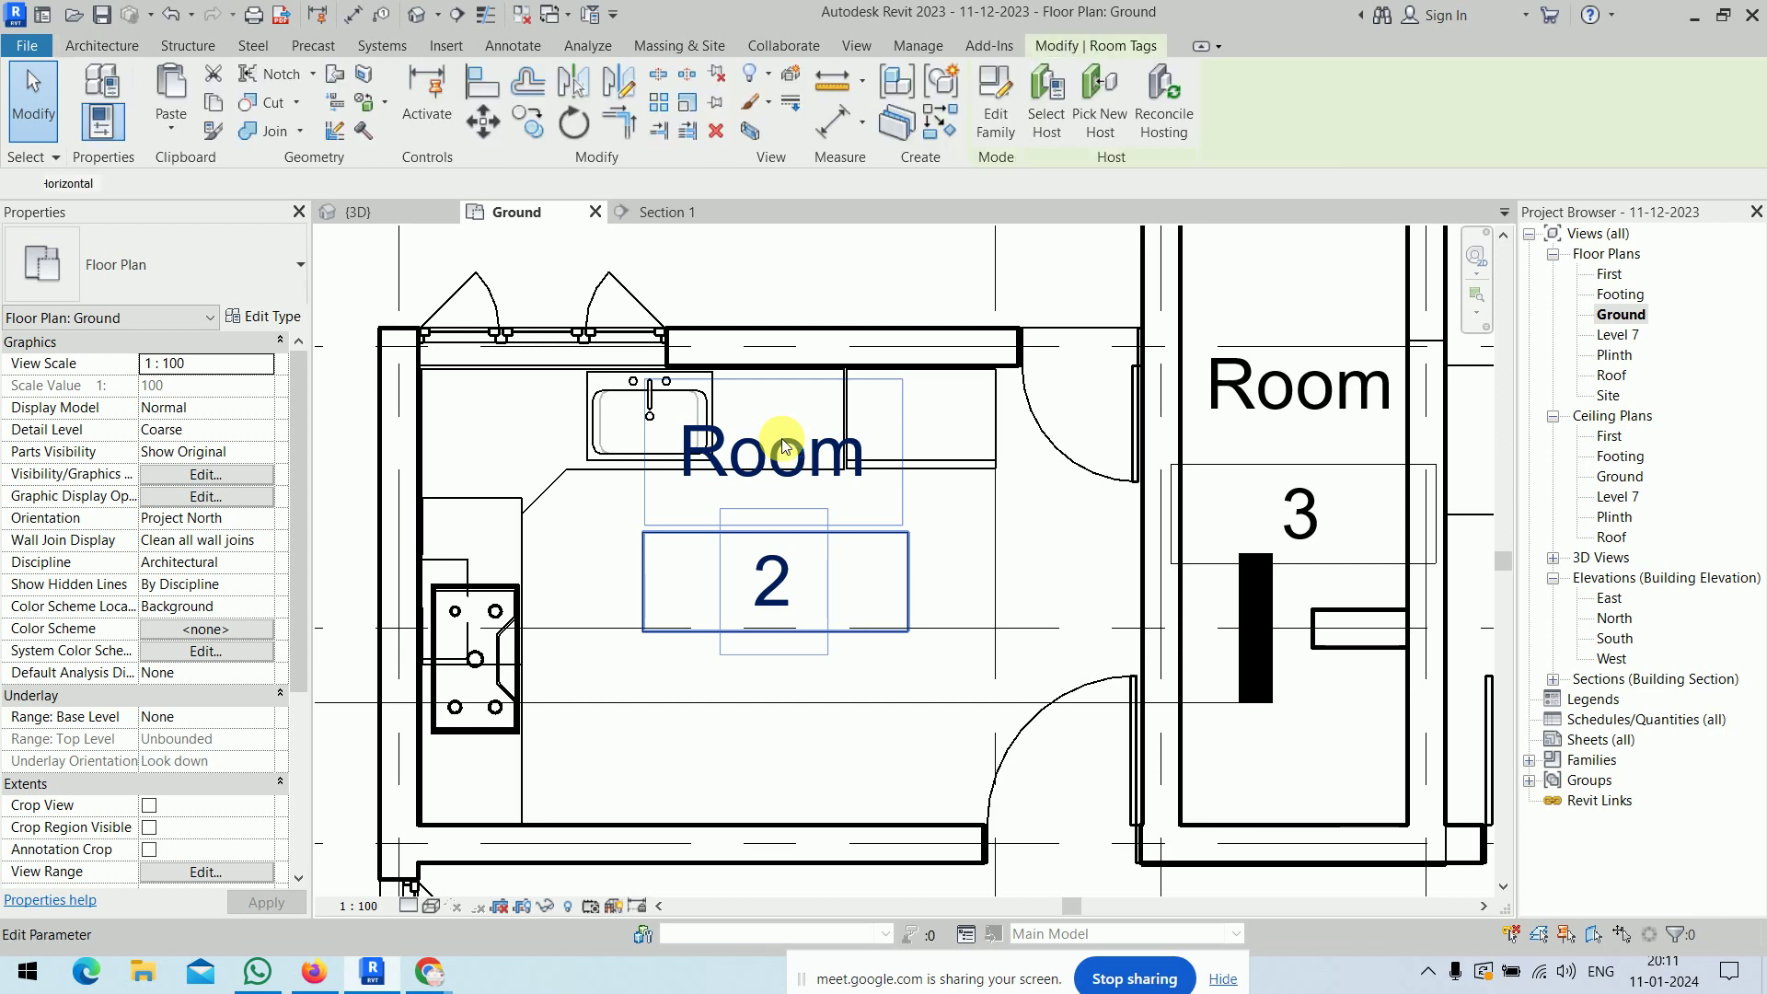
{"action": "type", "text": "L"}
{"action": "key", "text": "BackSpace"}
{"action": "type", "text": "Kitchen"}
{"action": "left_click", "coordinate": [835, 502]}
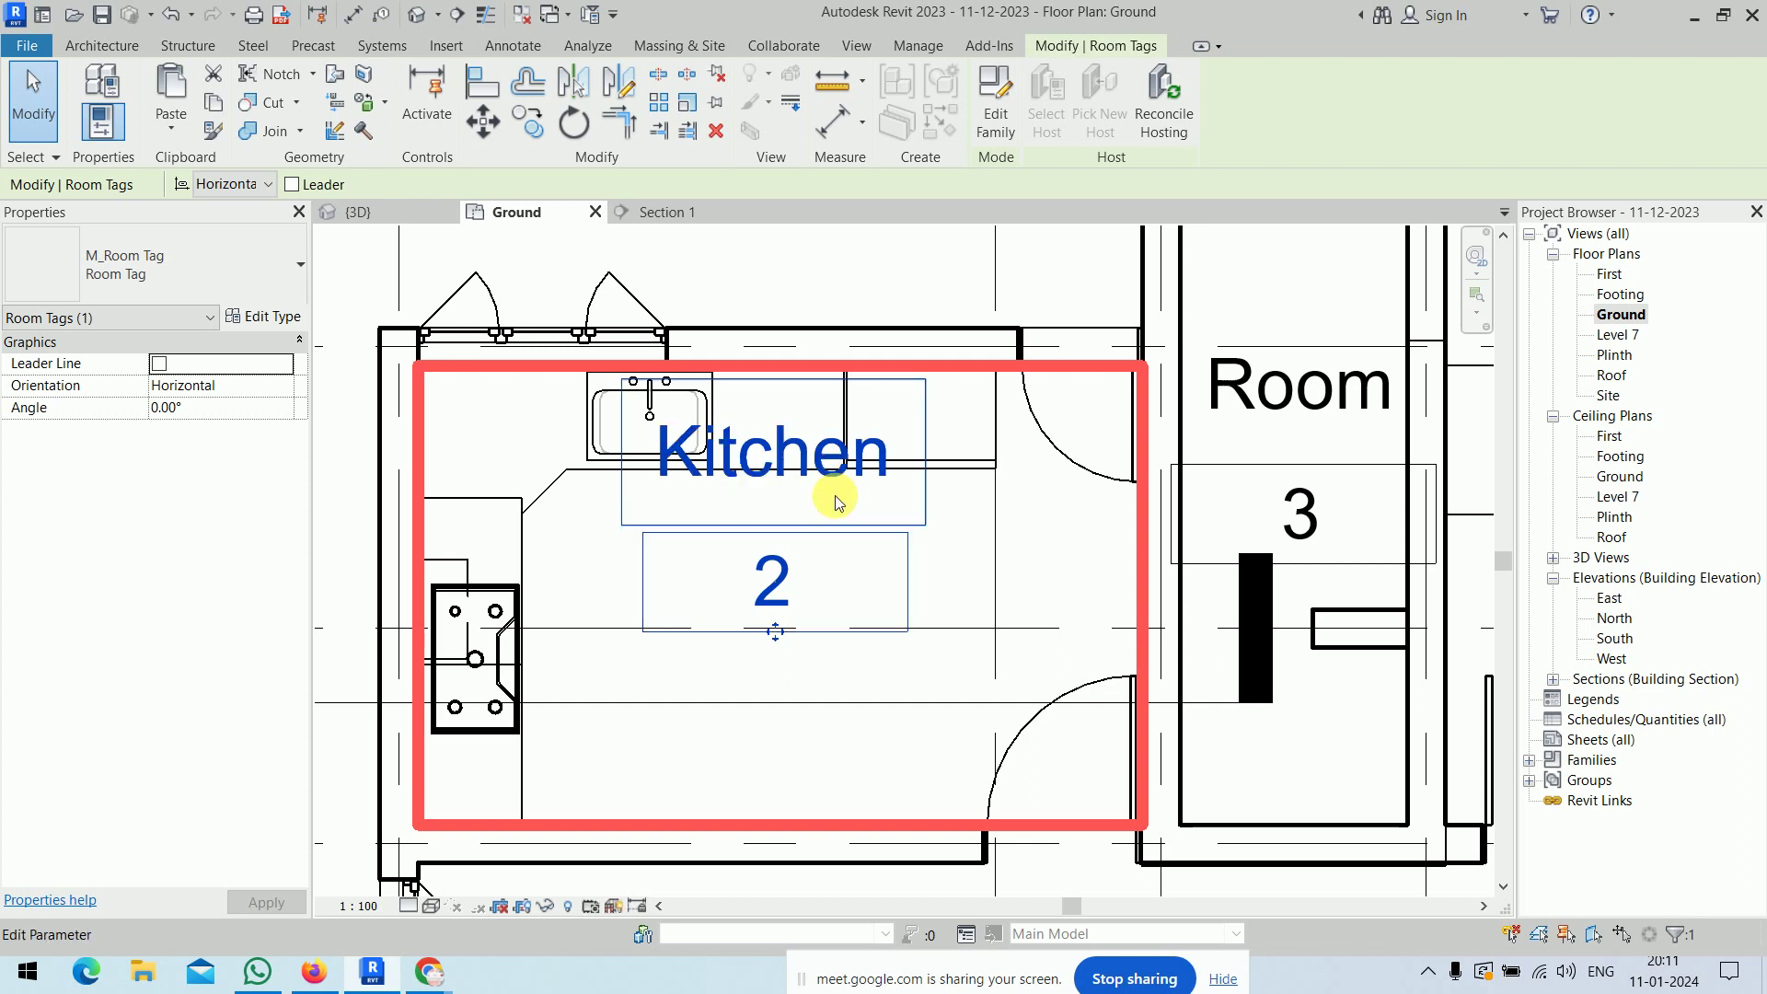
{"action": "scroll", "coordinate": [883, 488], "scroll_direction": "down", "scroll_amount": 2}
{"action": "middle_click_drag", "start_coordinate": [1288, 460], "coordinate": [1034, 525]}
{"action": "left_click", "coordinate": [929, 495]}
{"action": "left_click", "coordinate": [962, 502]}
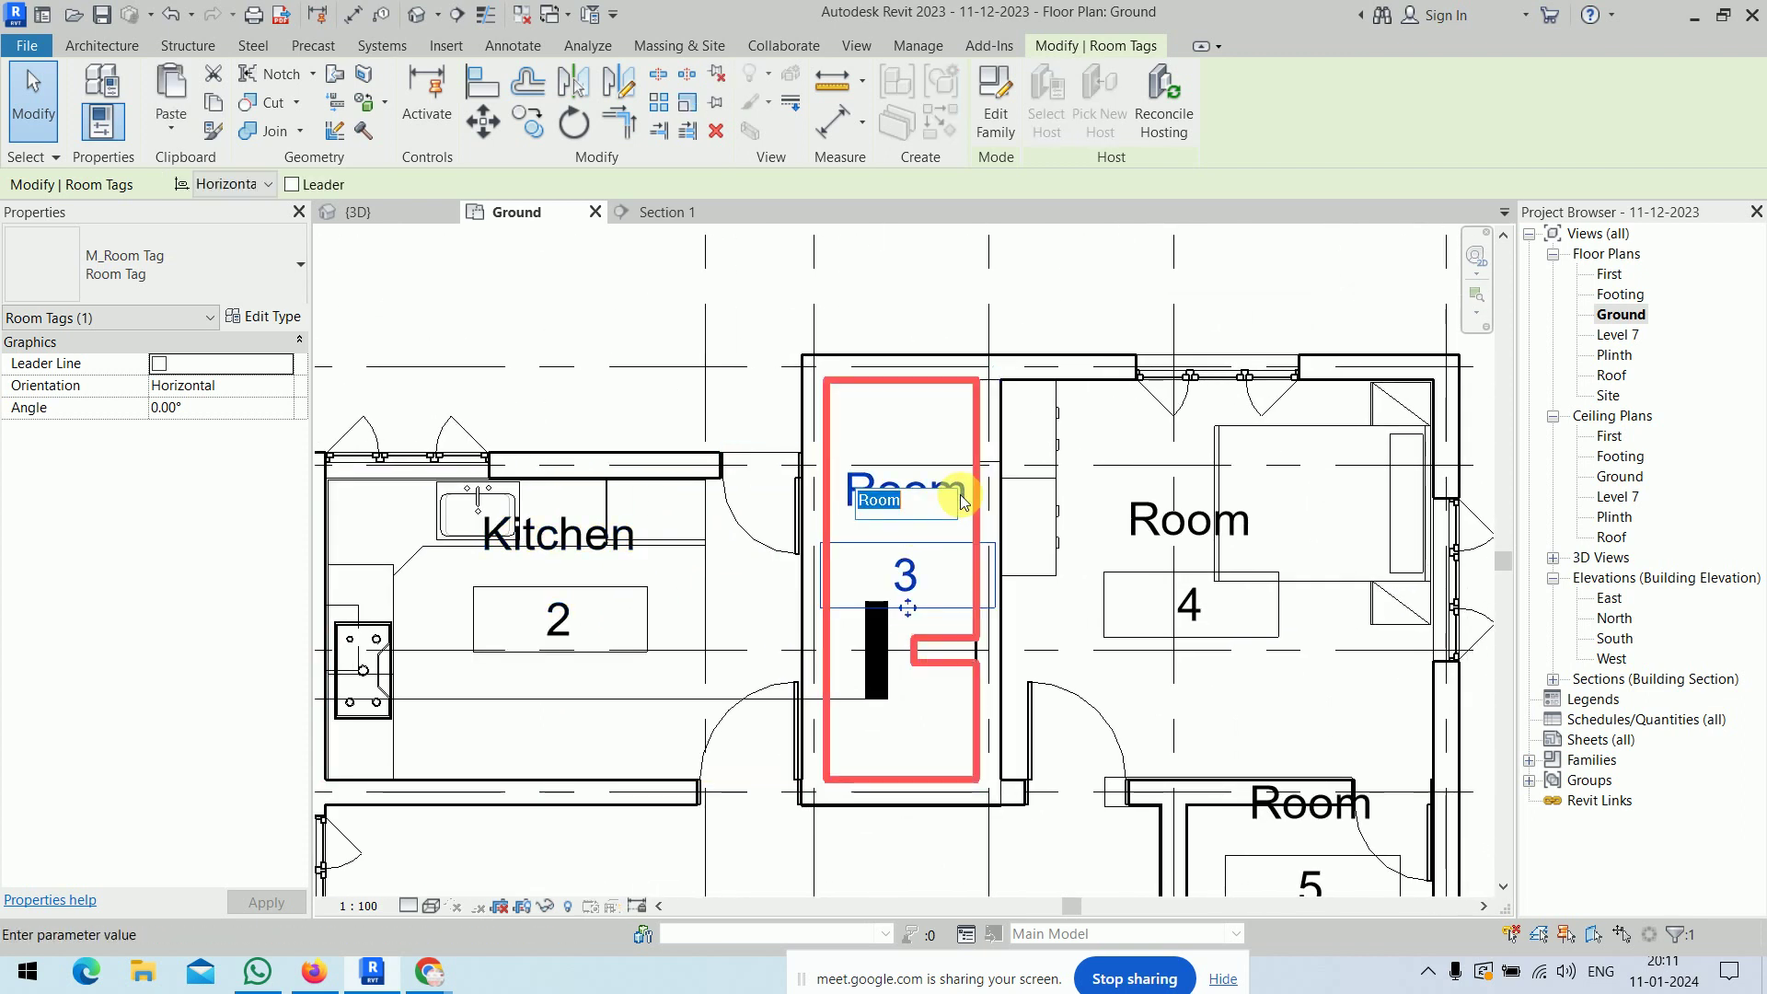
{"action": "type", "text": "Sti"}
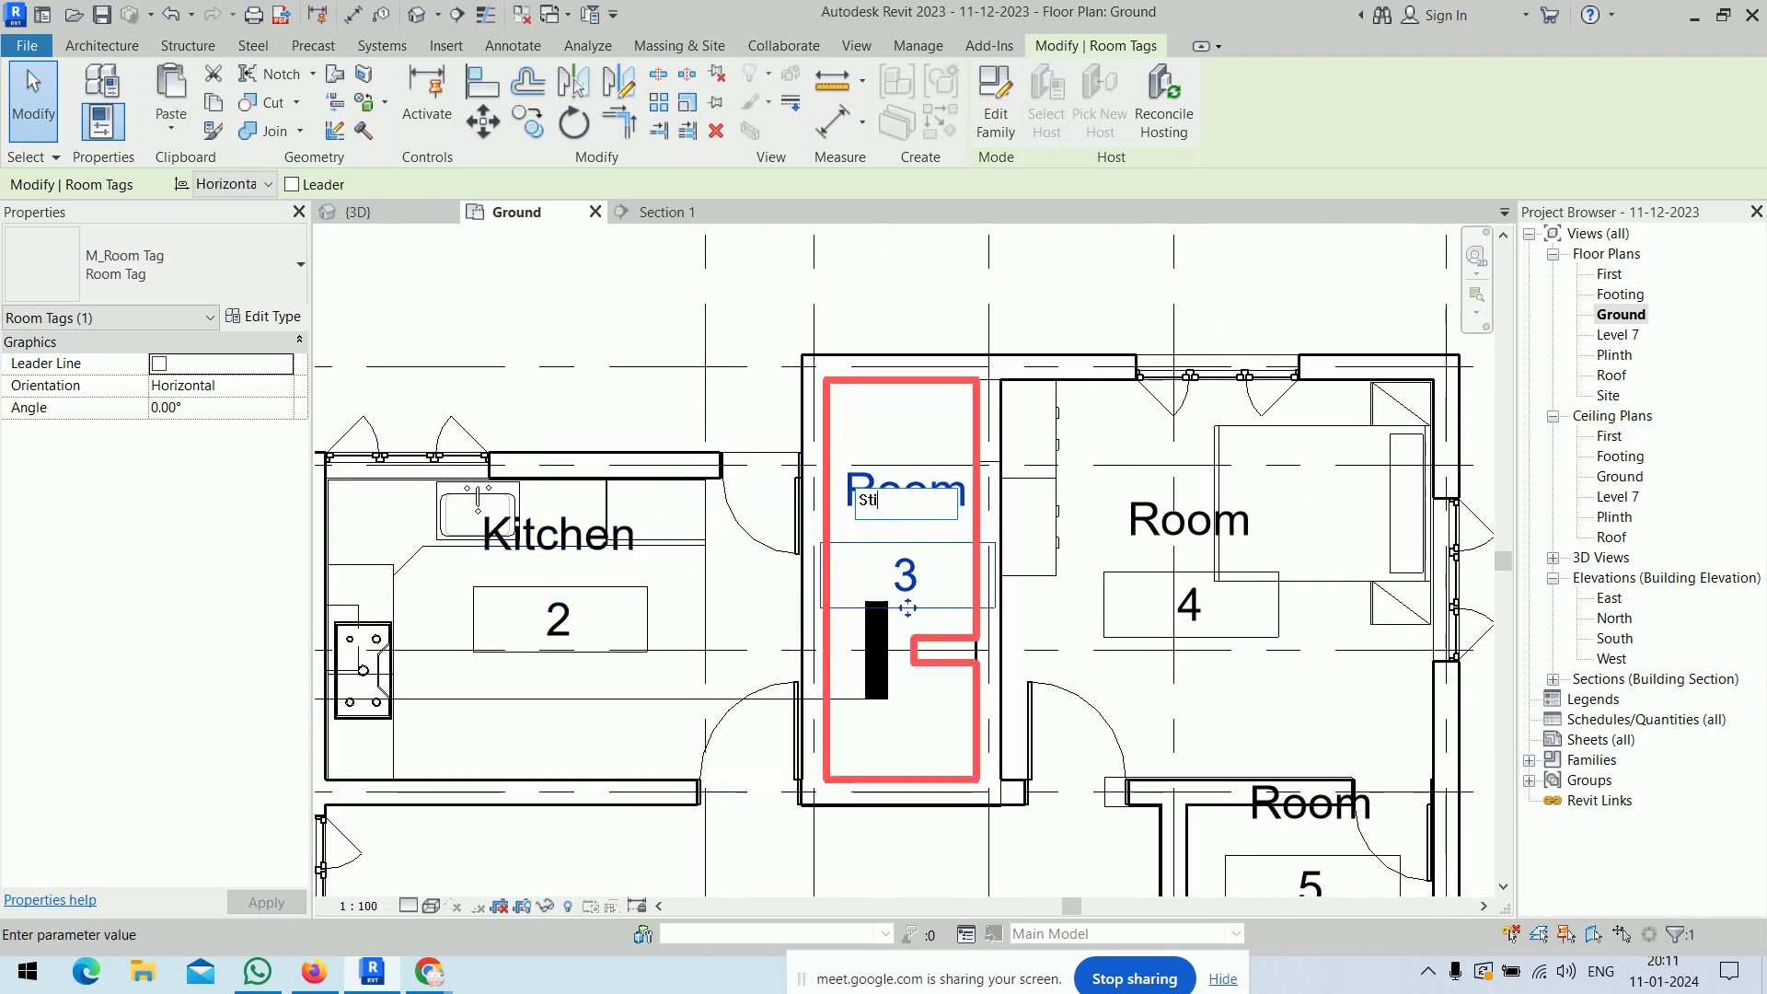
{"action": "type", "text": "re"}
{"action": "left_click", "coordinate": [958, 483]}
- Rename room 4 to Bedroom and room 5 to WC
{"action": "middle_click_drag", "start_coordinate": [1090, 278], "coordinate": [973, 245]}
{"action": "key", "text": "Escape"}
{"action": "double_click", "coordinate": [1088, 490]}
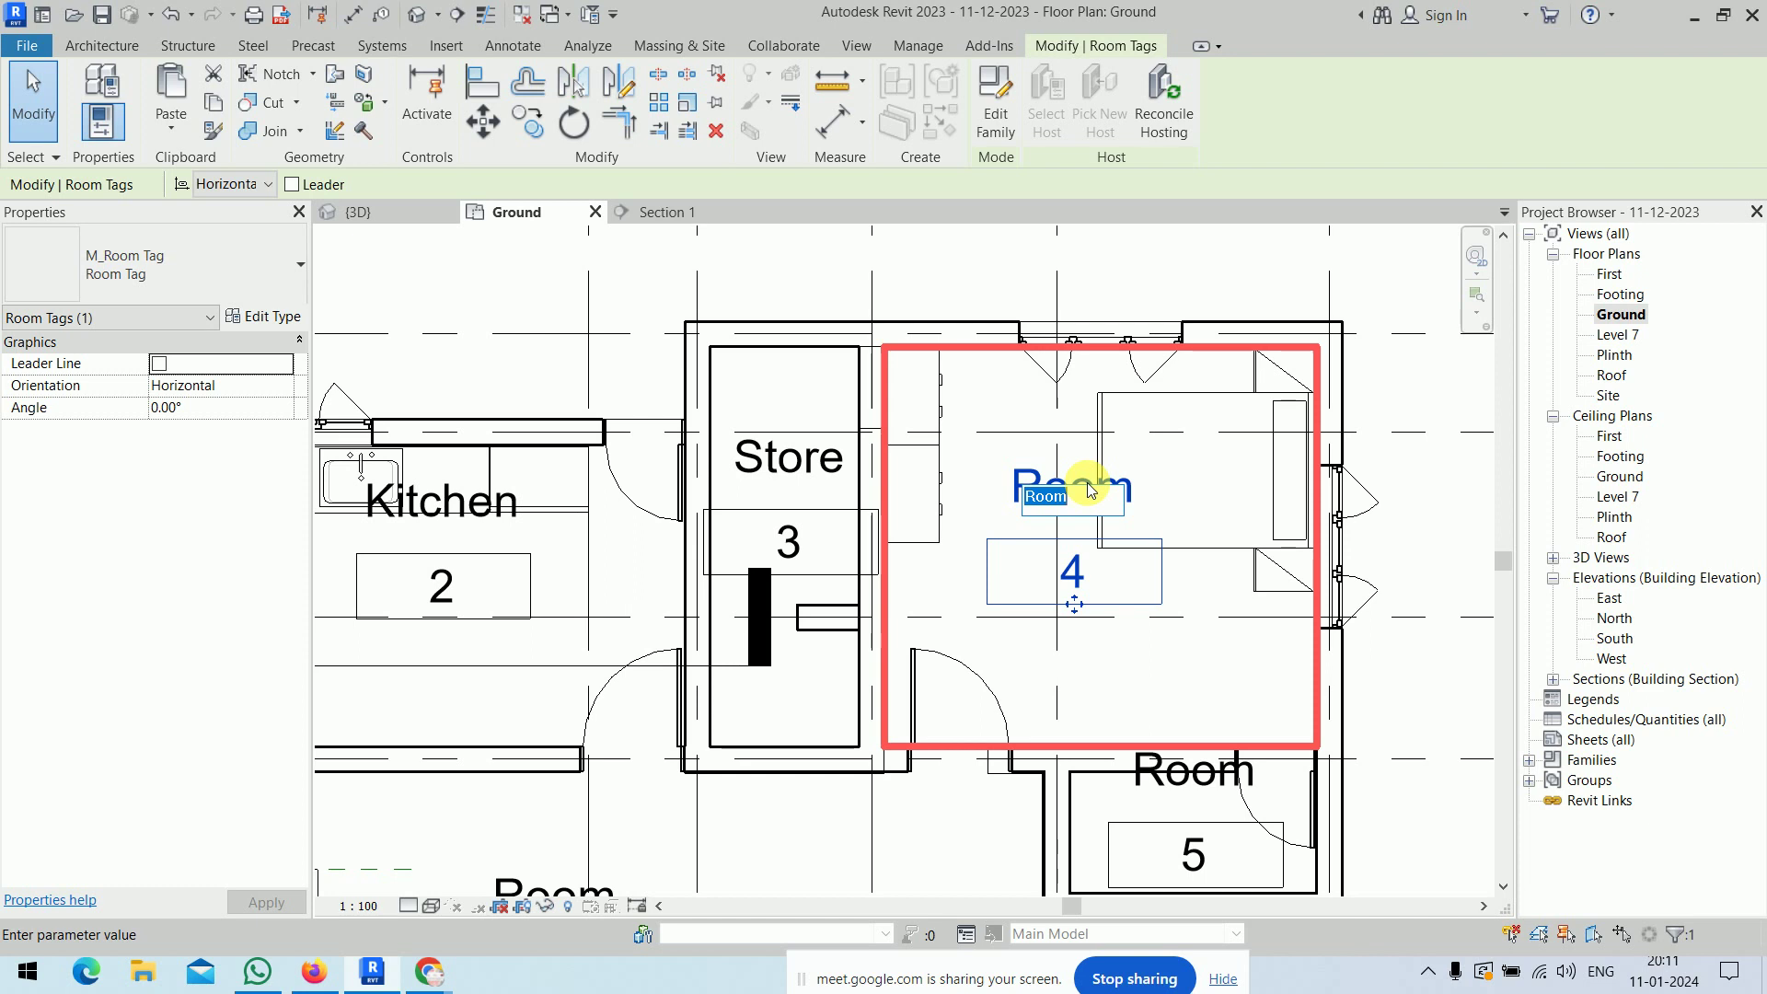
{"action": "type", "text": "B"}
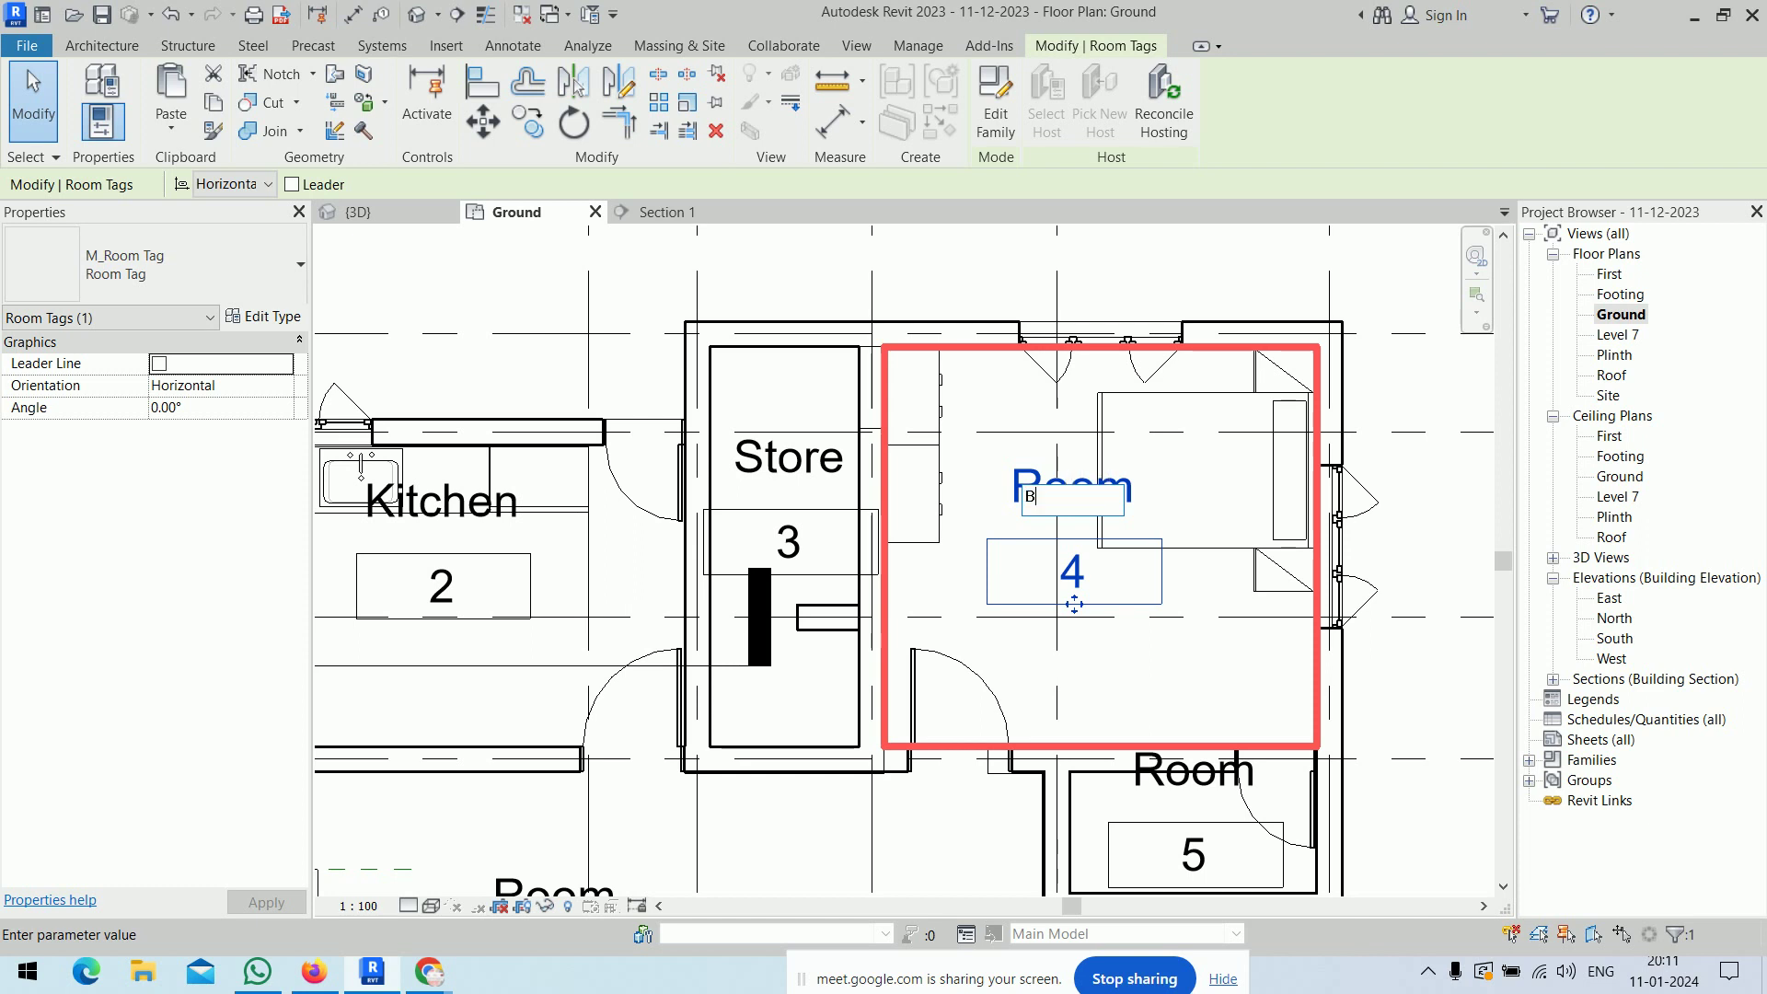
{"action": "type", "text": "edroom"}
{"action": "key", "text": "Return"}
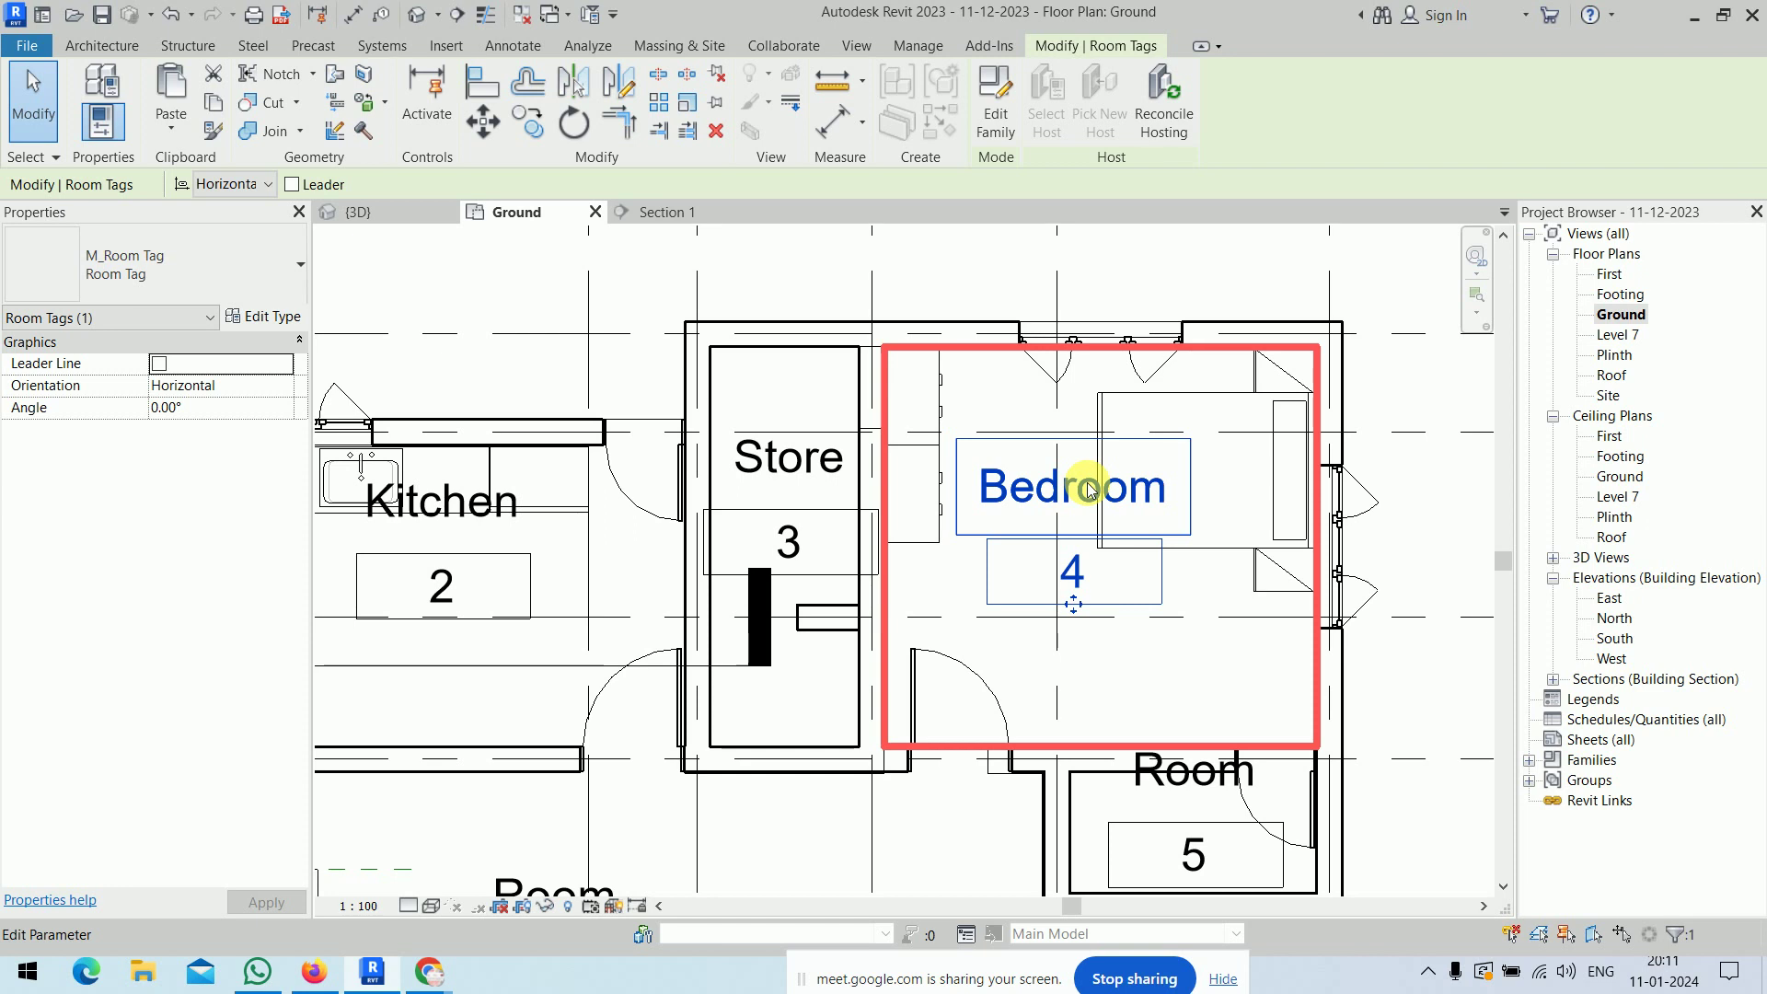
{"action": "scroll", "coordinate": [1059, 488], "scroll_direction": "down", "scroll_amount": 2}
{"action": "middle_click_drag", "start_coordinate": [1058, 488], "coordinate": [1116, 477]}
{"action": "scroll", "coordinate": [1116, 477], "scroll_direction": "up", "scroll_amount": 2}
{"action": "double_click", "coordinate": [1058, 485]}
{"action": "type", "text": "WC"}
{"action": "key", "text": "Return"}
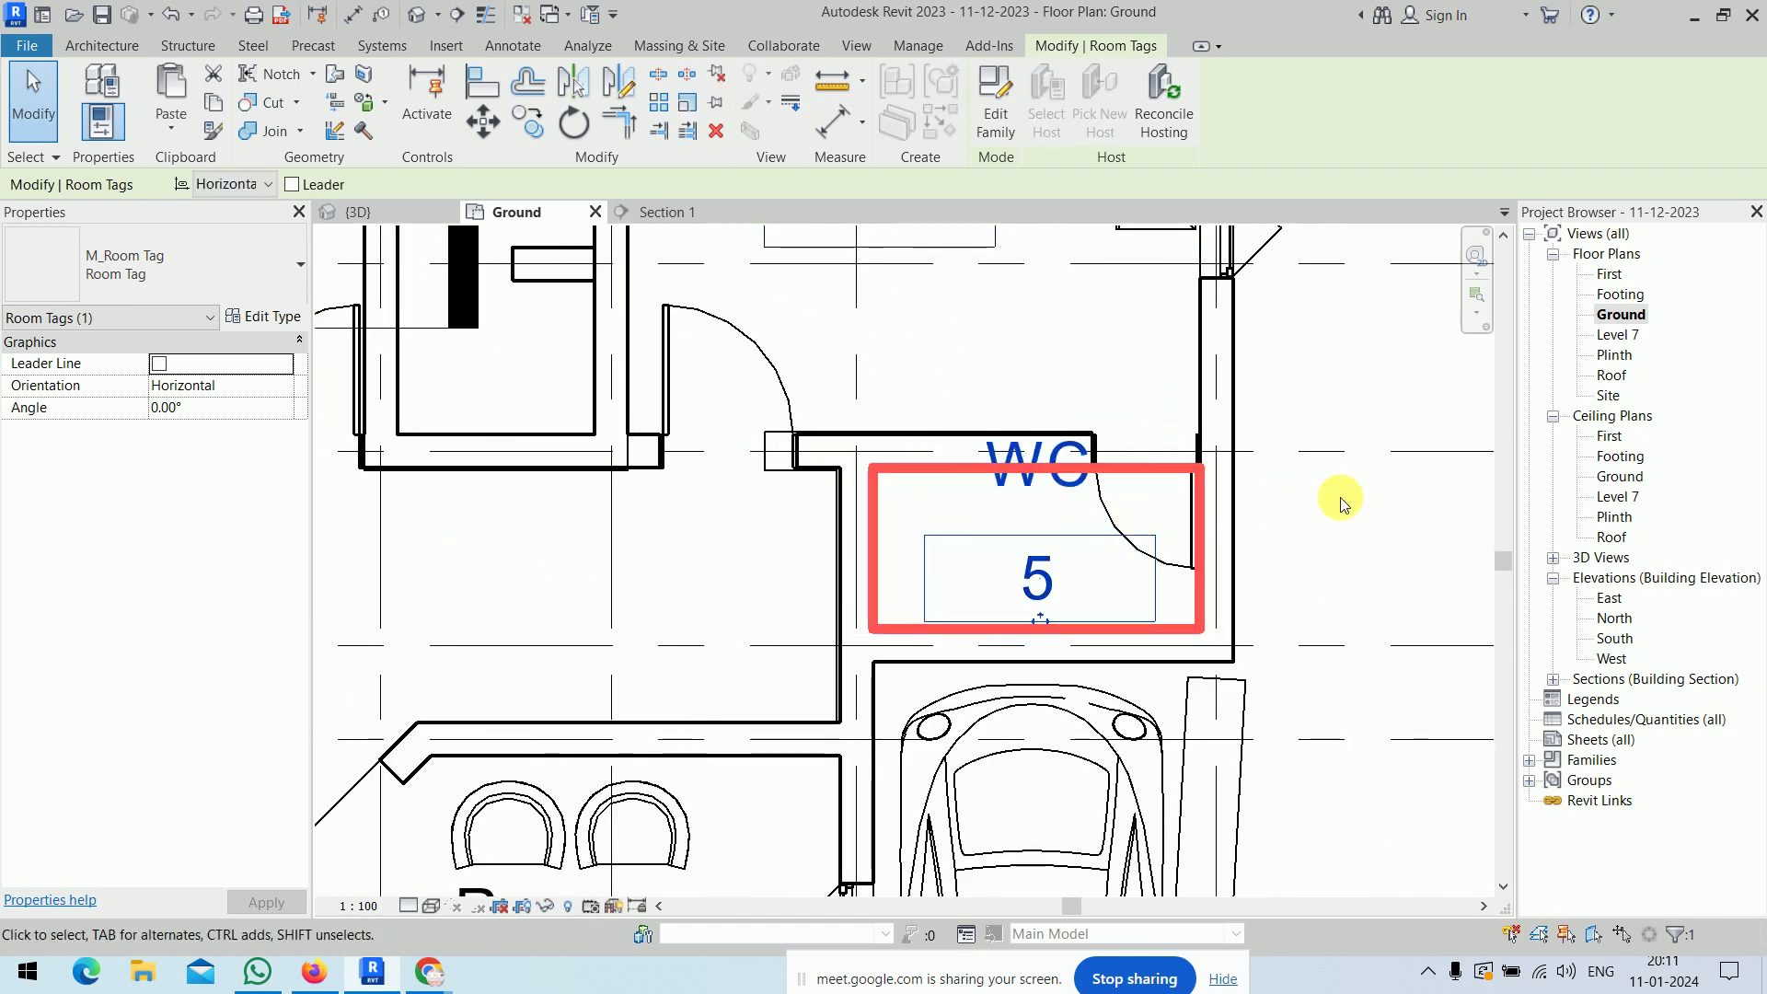
- Rename room 6 to Lobby, room 9 to Guest Room and room 7 to Child Room
{"action": "scroll", "coordinate": [1344, 500], "scroll_direction": "down", "scroll_amount": 2}
{"action": "middle_click_drag", "start_coordinate": [899, 598], "coordinate": [855, 495]}
{"action": "double_click", "coordinate": [832, 440]}
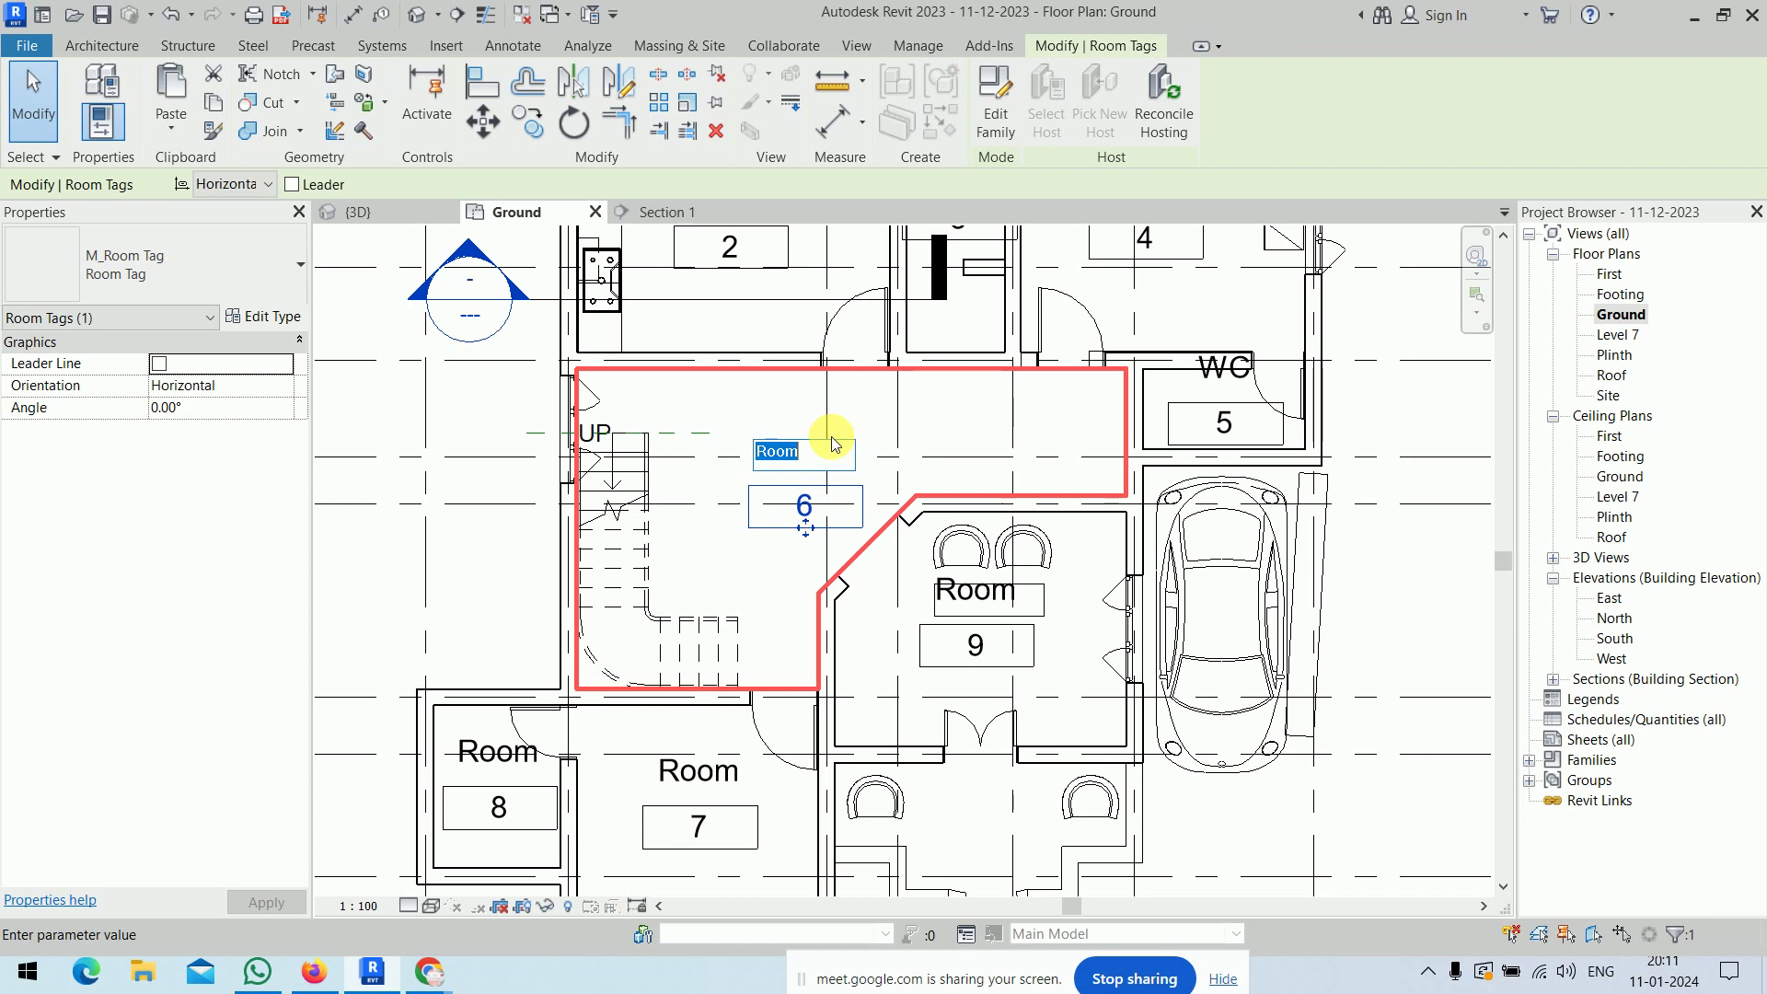
{"action": "type", "text": "Lobby"}
{"action": "key", "text": "Return"}
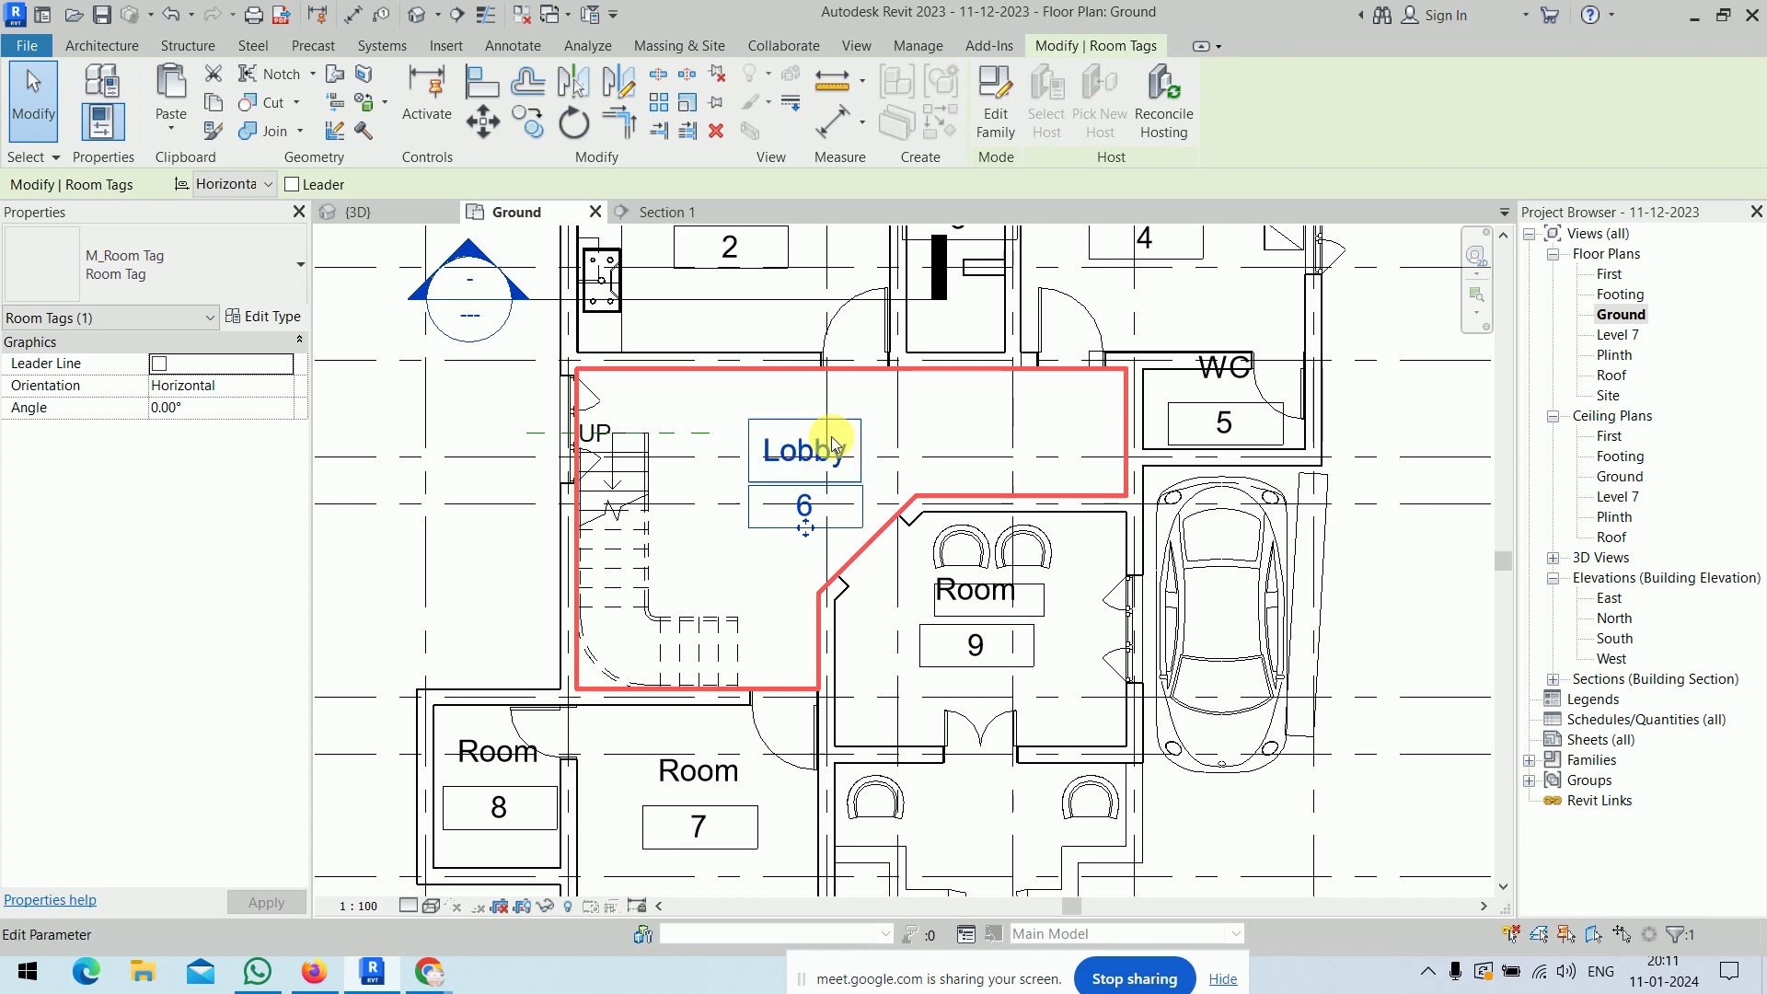
{"action": "double_click", "coordinate": [968, 590]}
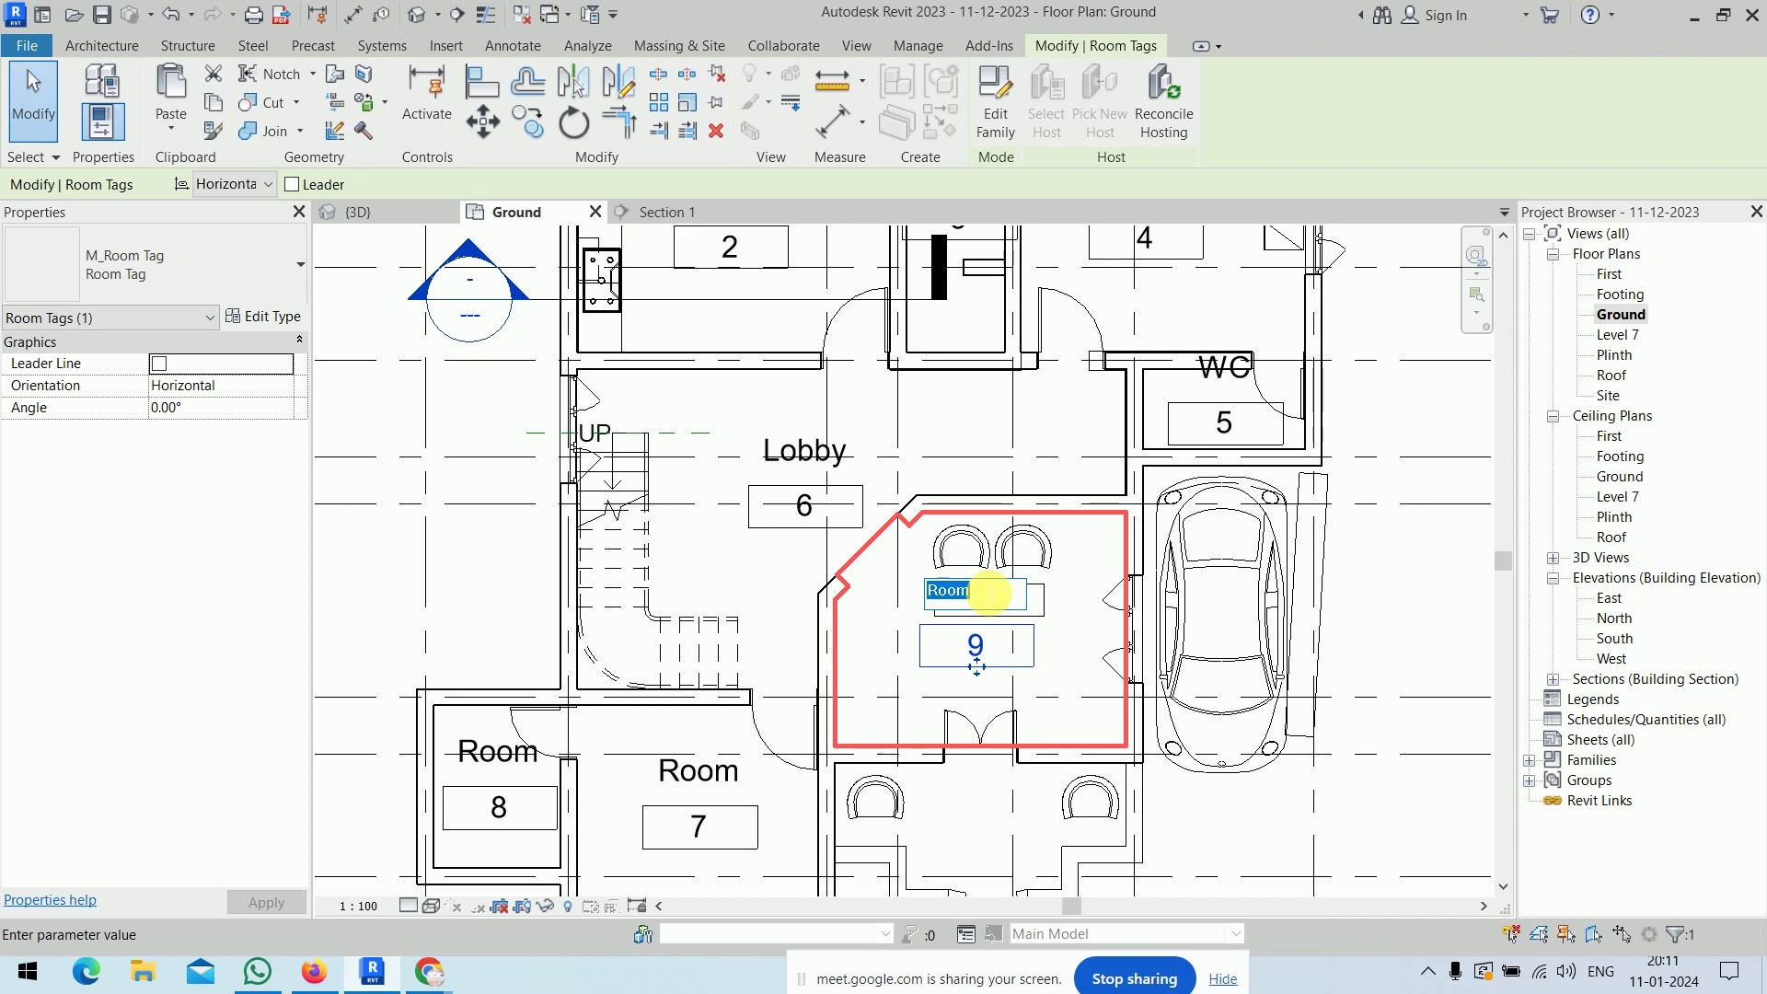
{"action": "type", "text": "D"}
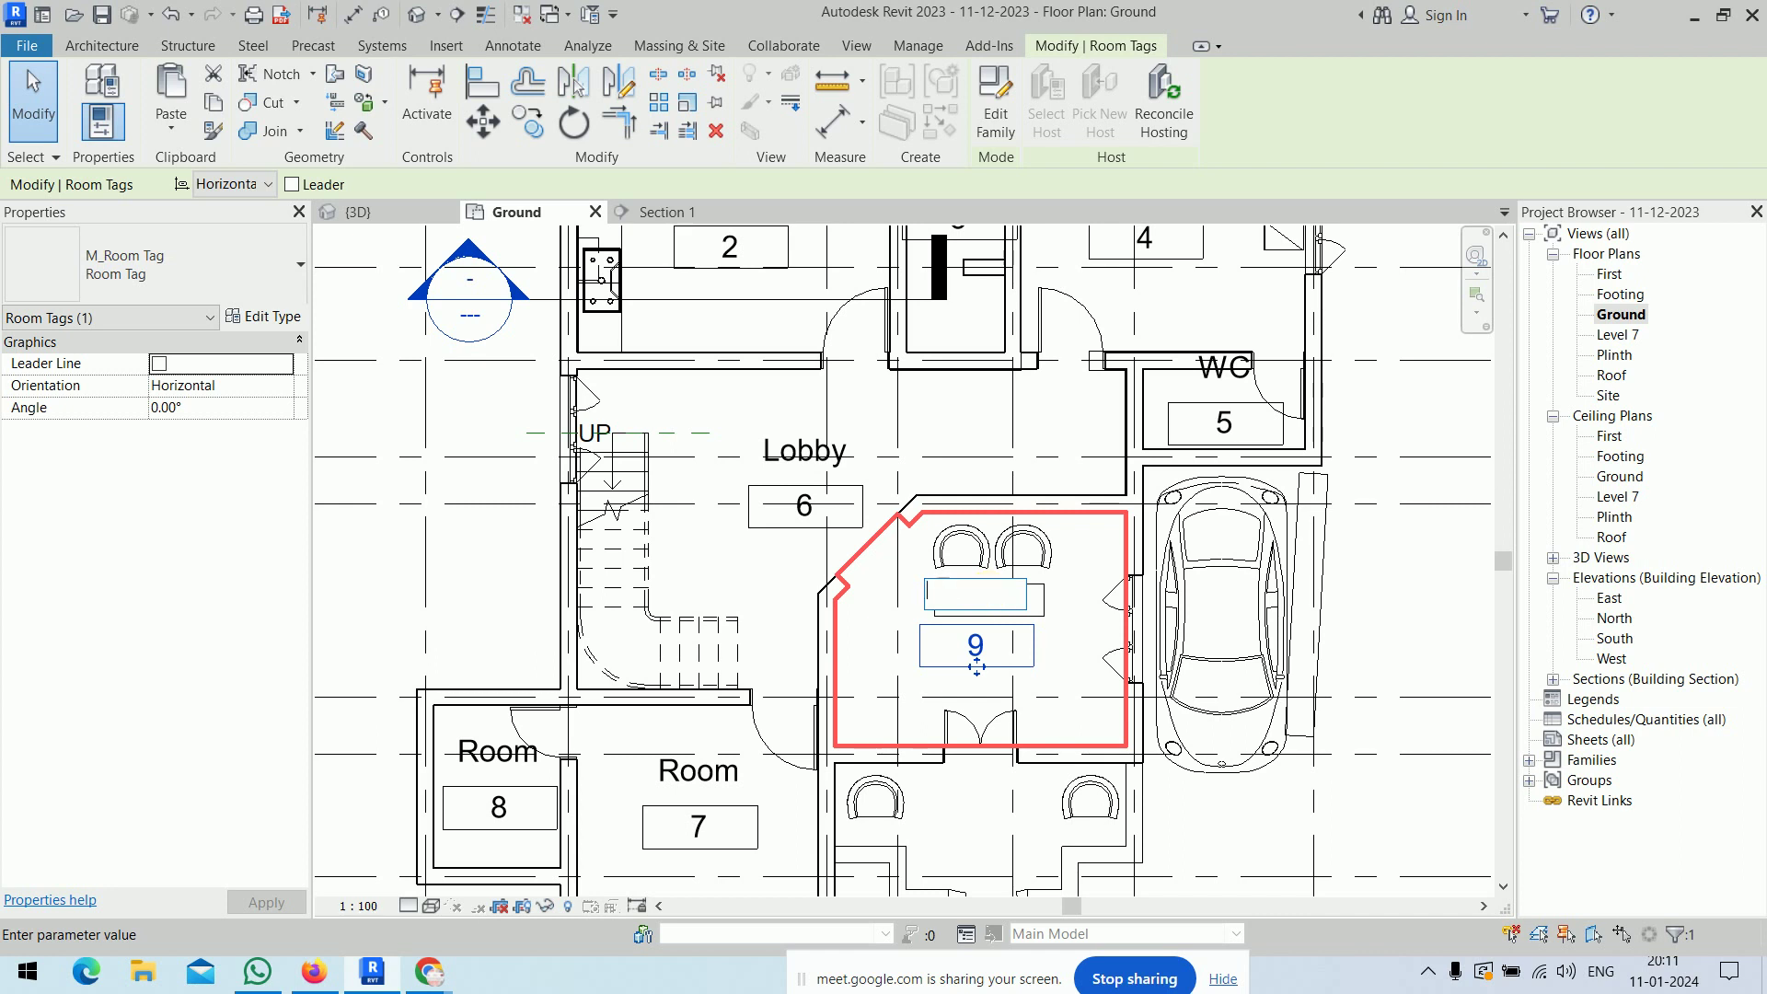
{"action": "type", "text": "es"}
{"action": "type", "text": "t Room"}
{"action": "left_click", "coordinate": [981, 585]}
{"action": "left_click", "coordinate": [723, 777]}
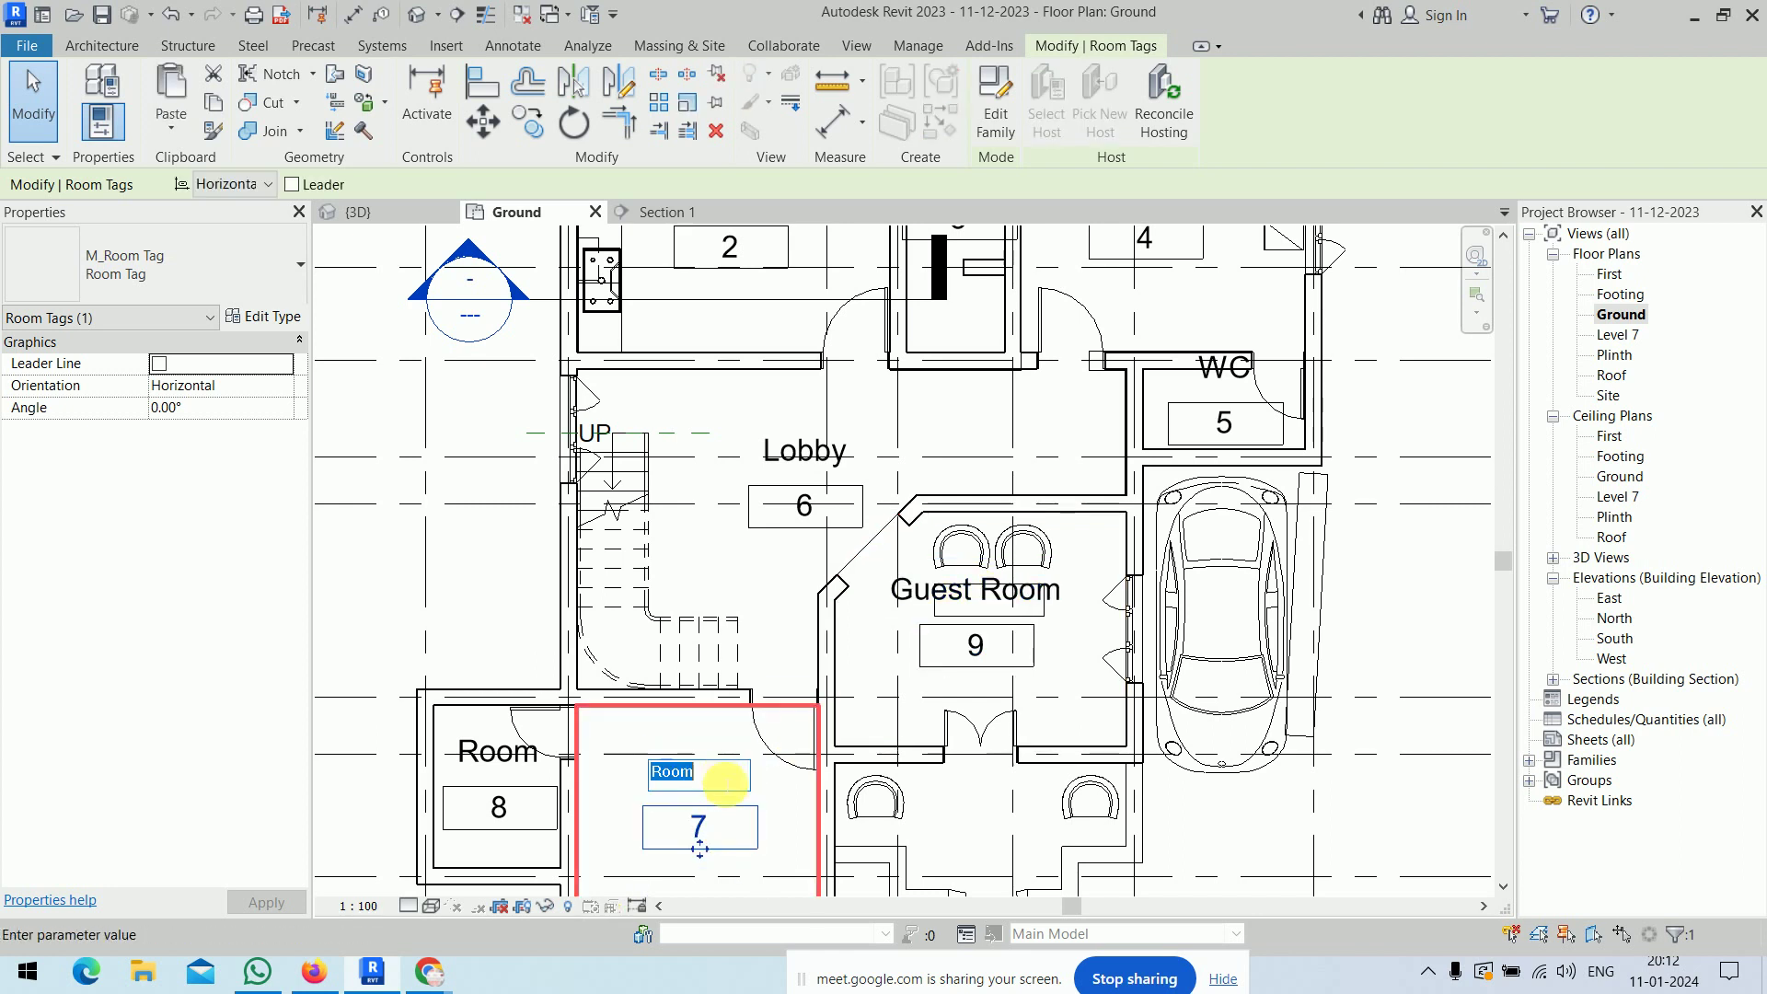
{"action": "type", "text": "Child R"}
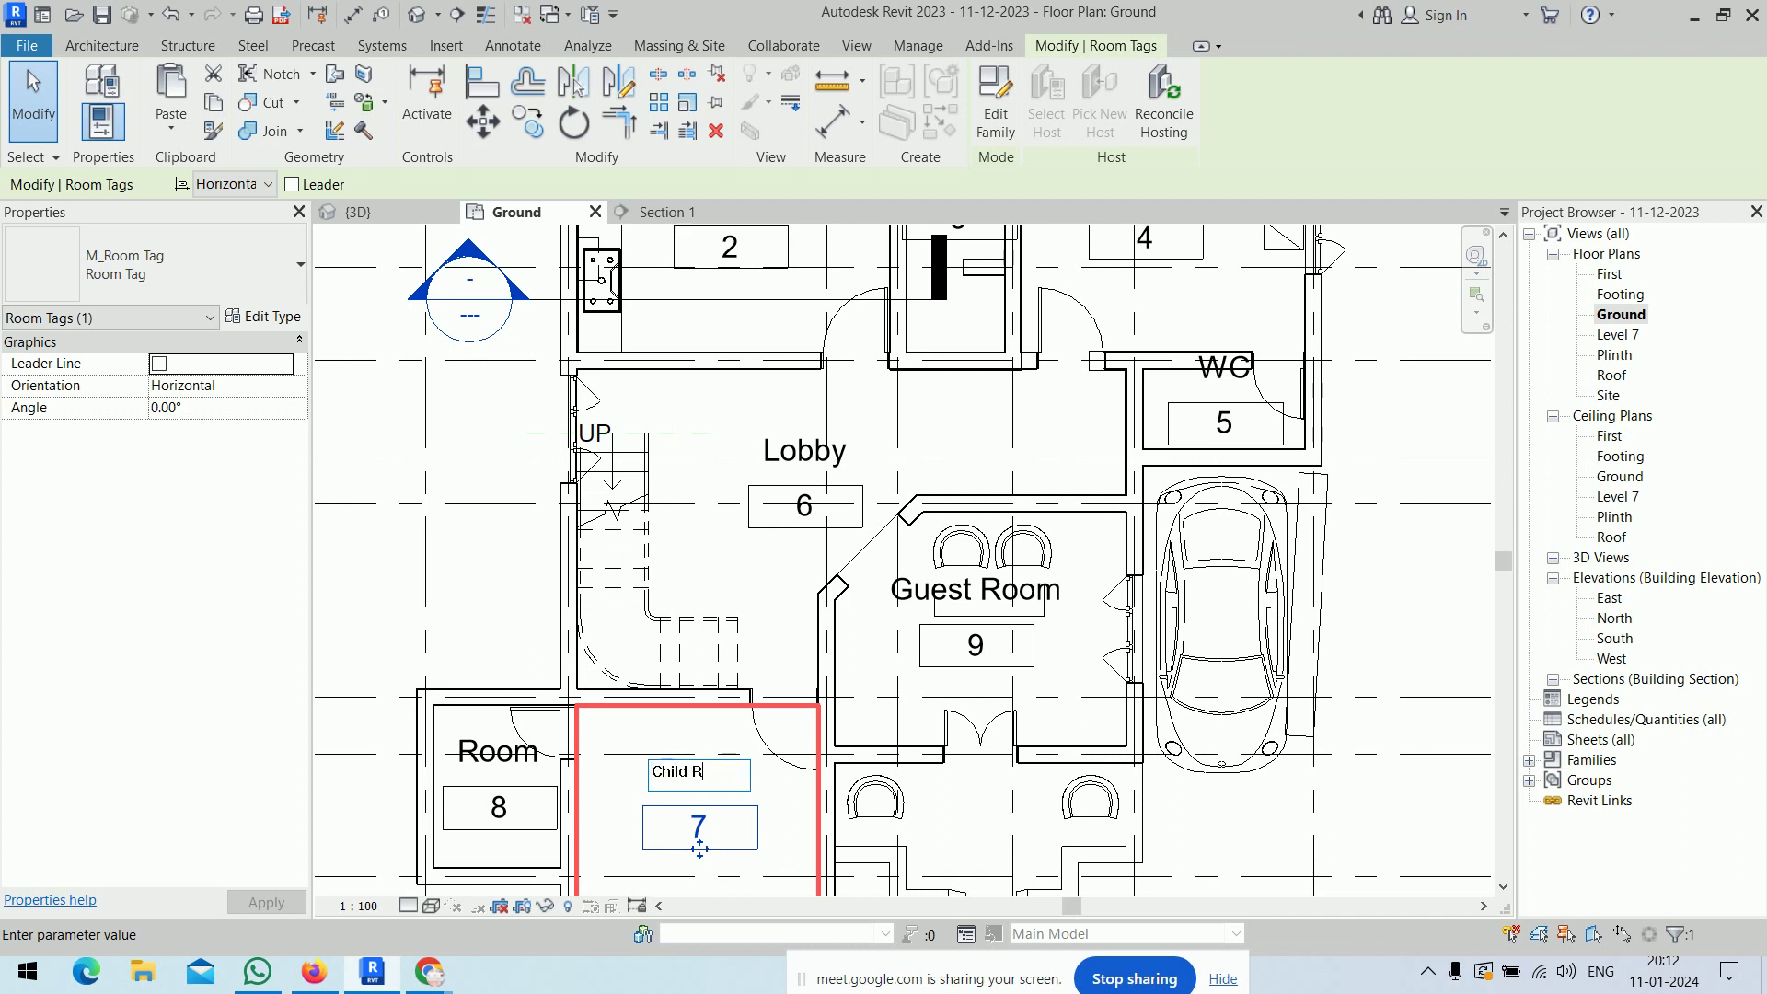
{"action": "type", "text": "m"}
{"action": "key", "text": "Return"}
- Rename room 8 to Bathroom and recentre the whole ground floor plan
{"action": "left_click", "coordinate": [498, 752]}
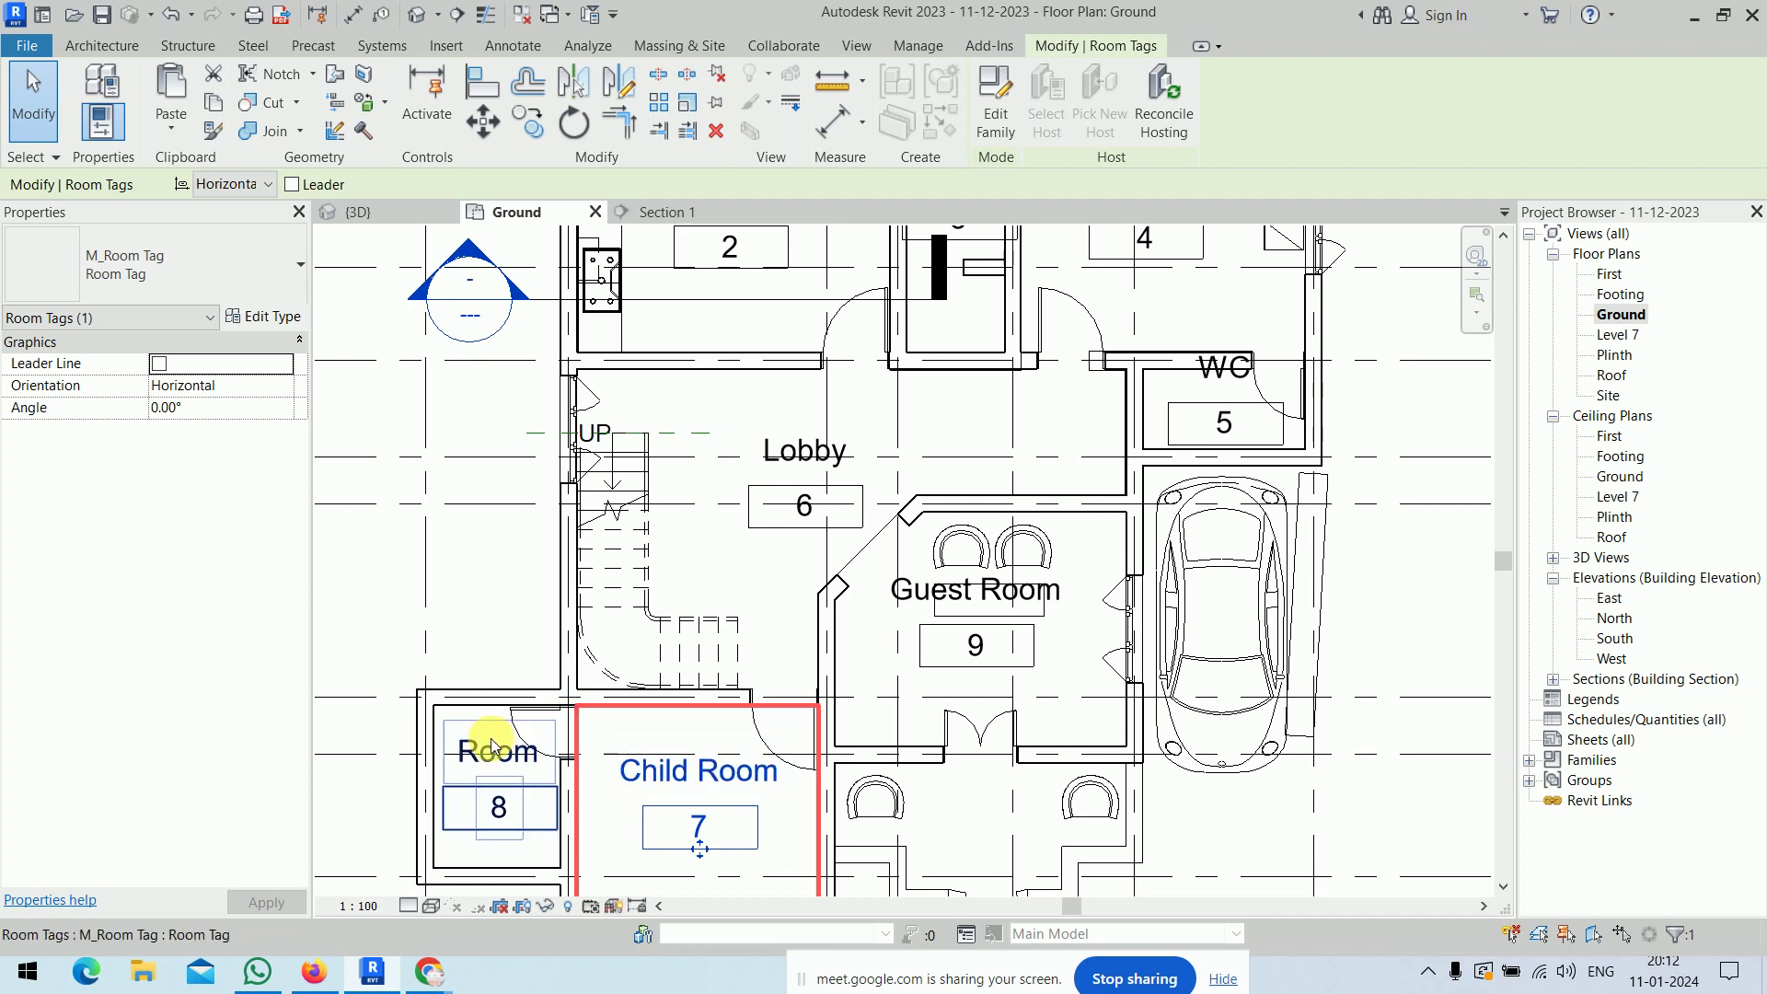
{"action": "type", "text": "Bathr"}
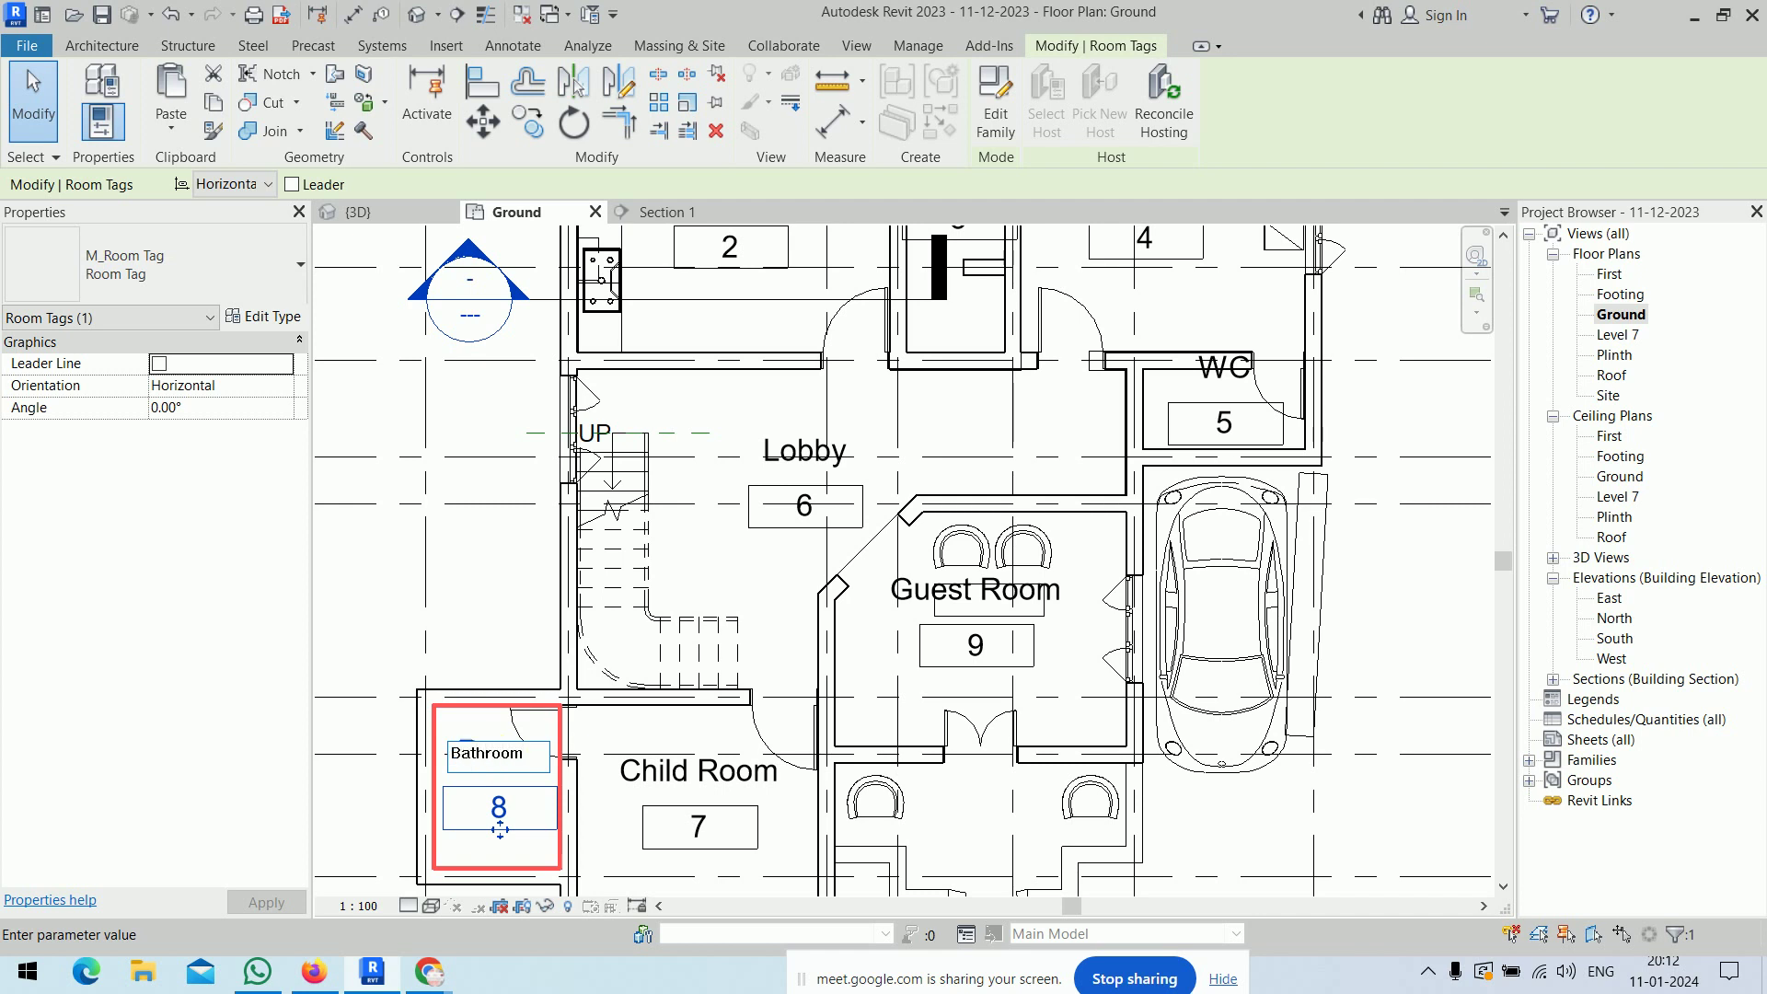
{"action": "key", "text": "Return"}
{"action": "left_click", "coordinate": [491, 597]}
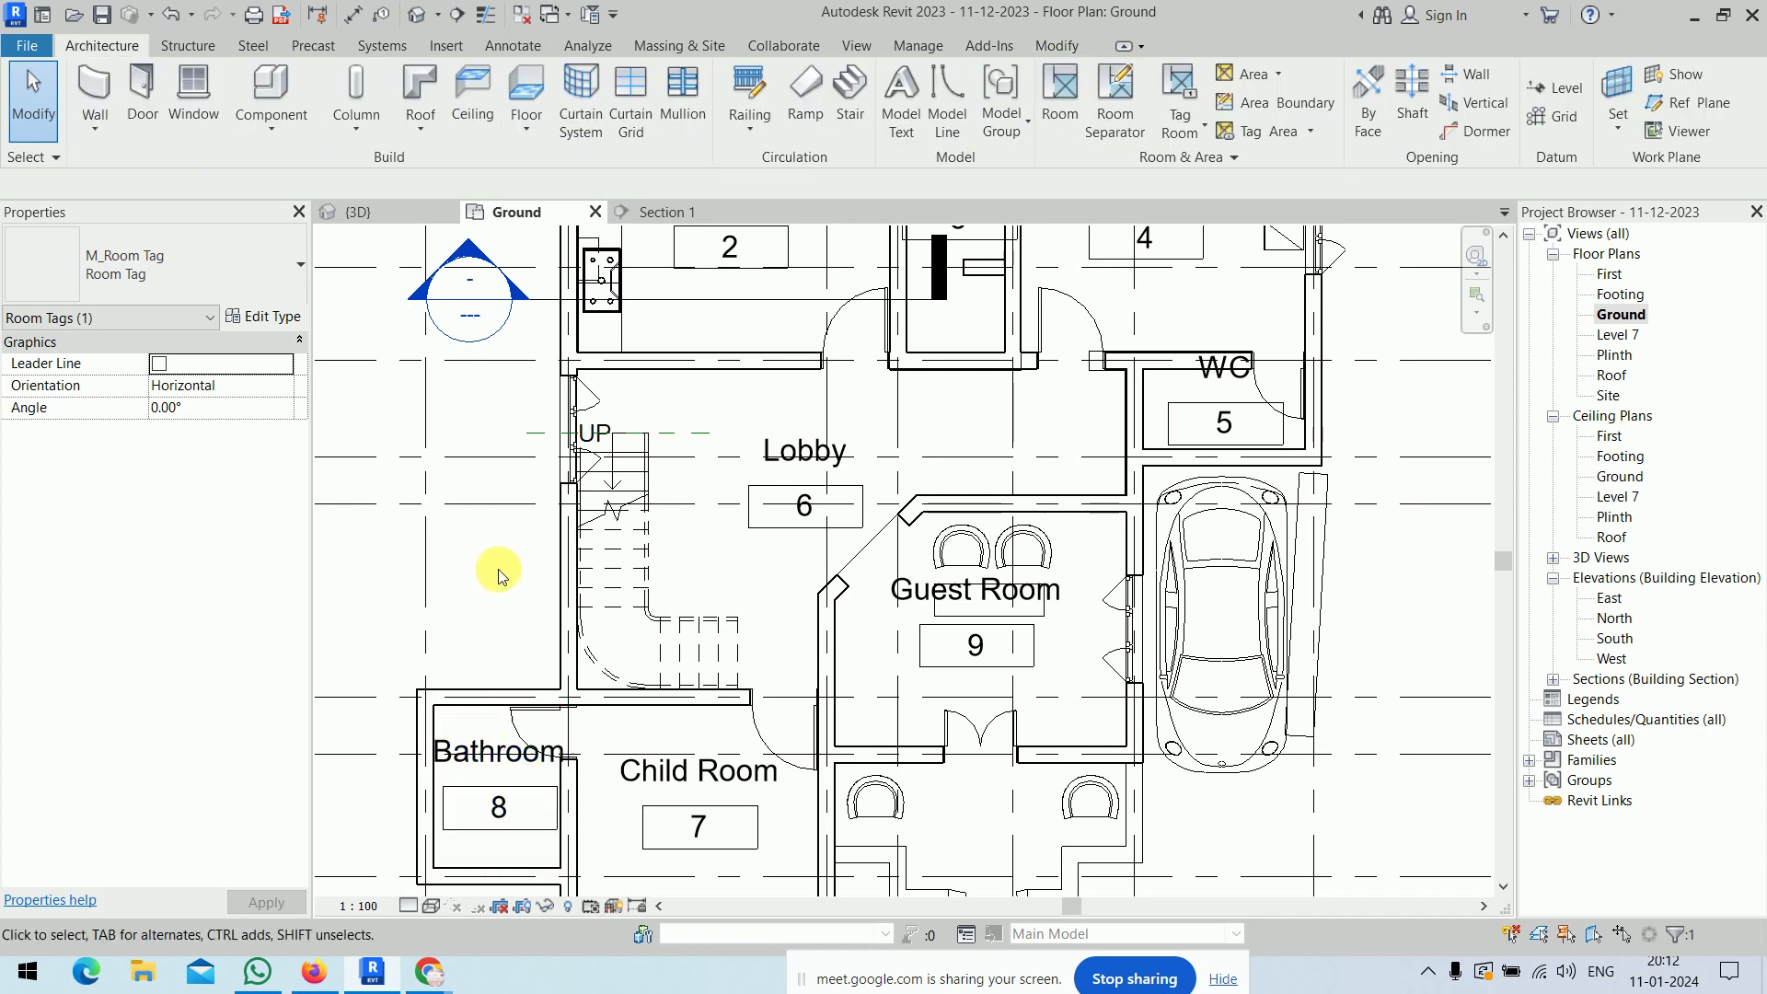
{"action": "scroll", "coordinate": [501, 566], "scroll_direction": "down", "scroll_amount": 2}
{"action": "scroll", "coordinate": [503, 564], "scroll_direction": "down", "scroll_amount": 1}
{"action": "middle_click_drag", "start_coordinate": [503, 564], "coordinate": [589, 575]}
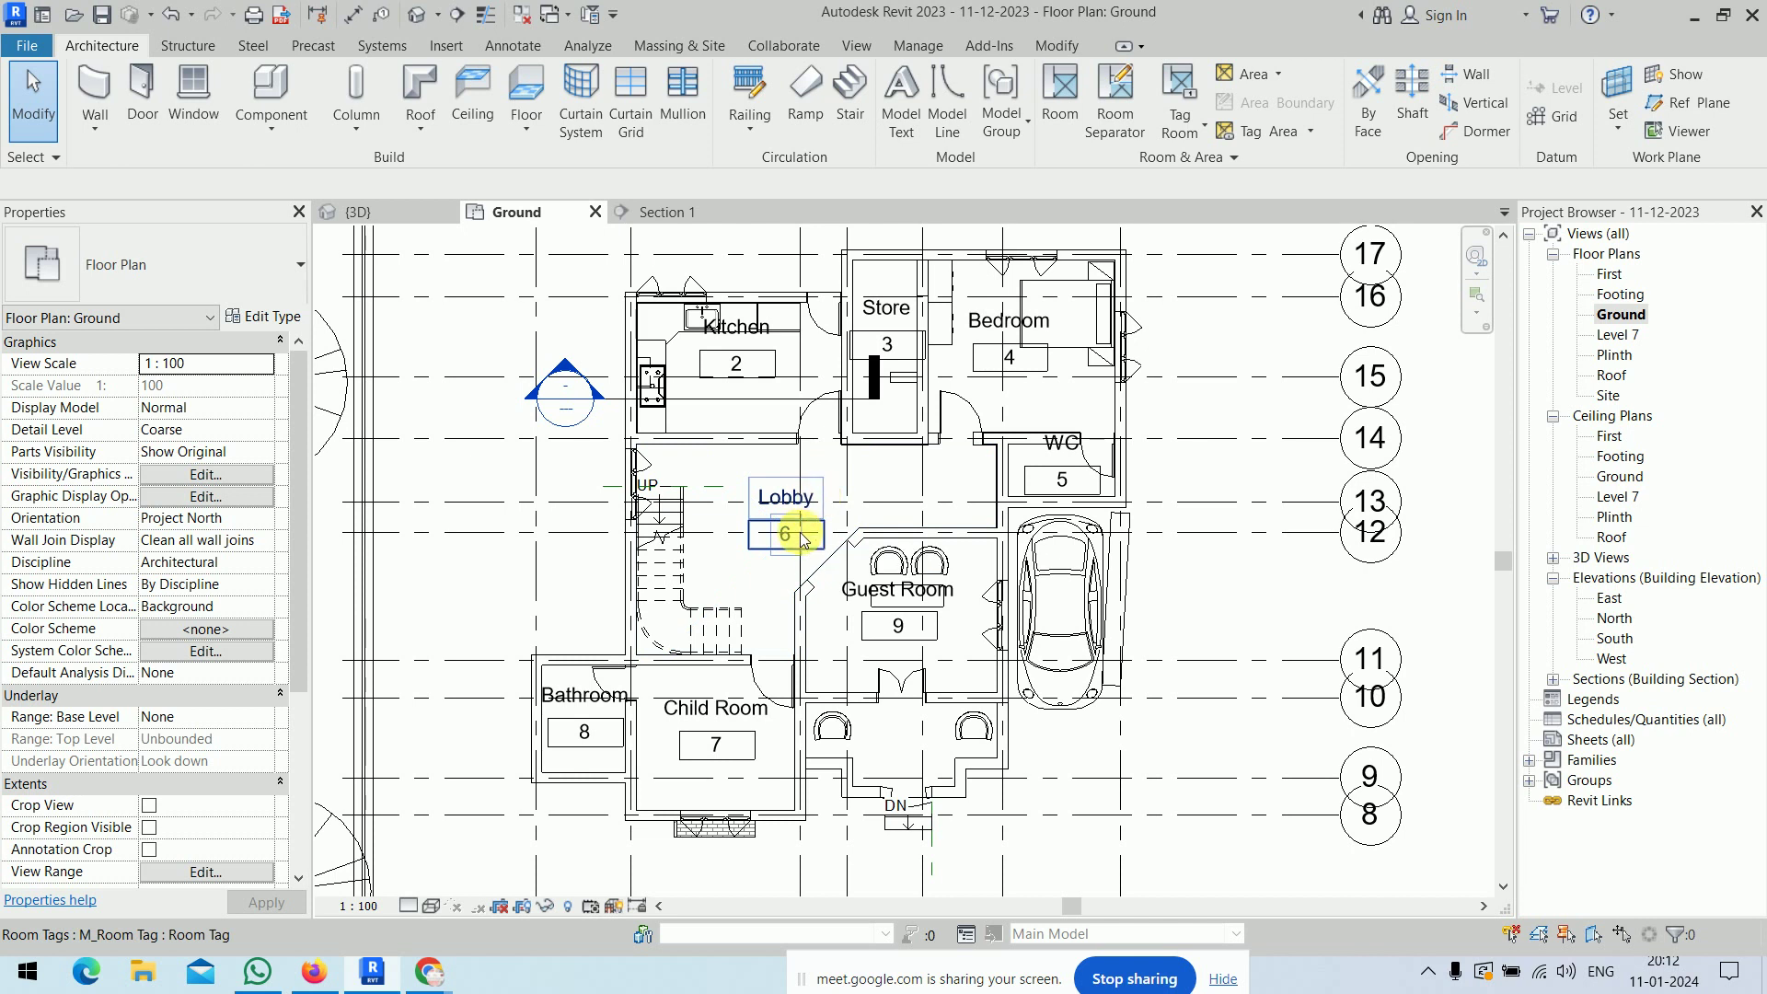
- Select all room tags and turn off Show Room Number in their tag type
{"action": "left_click", "coordinate": [749, 553]}
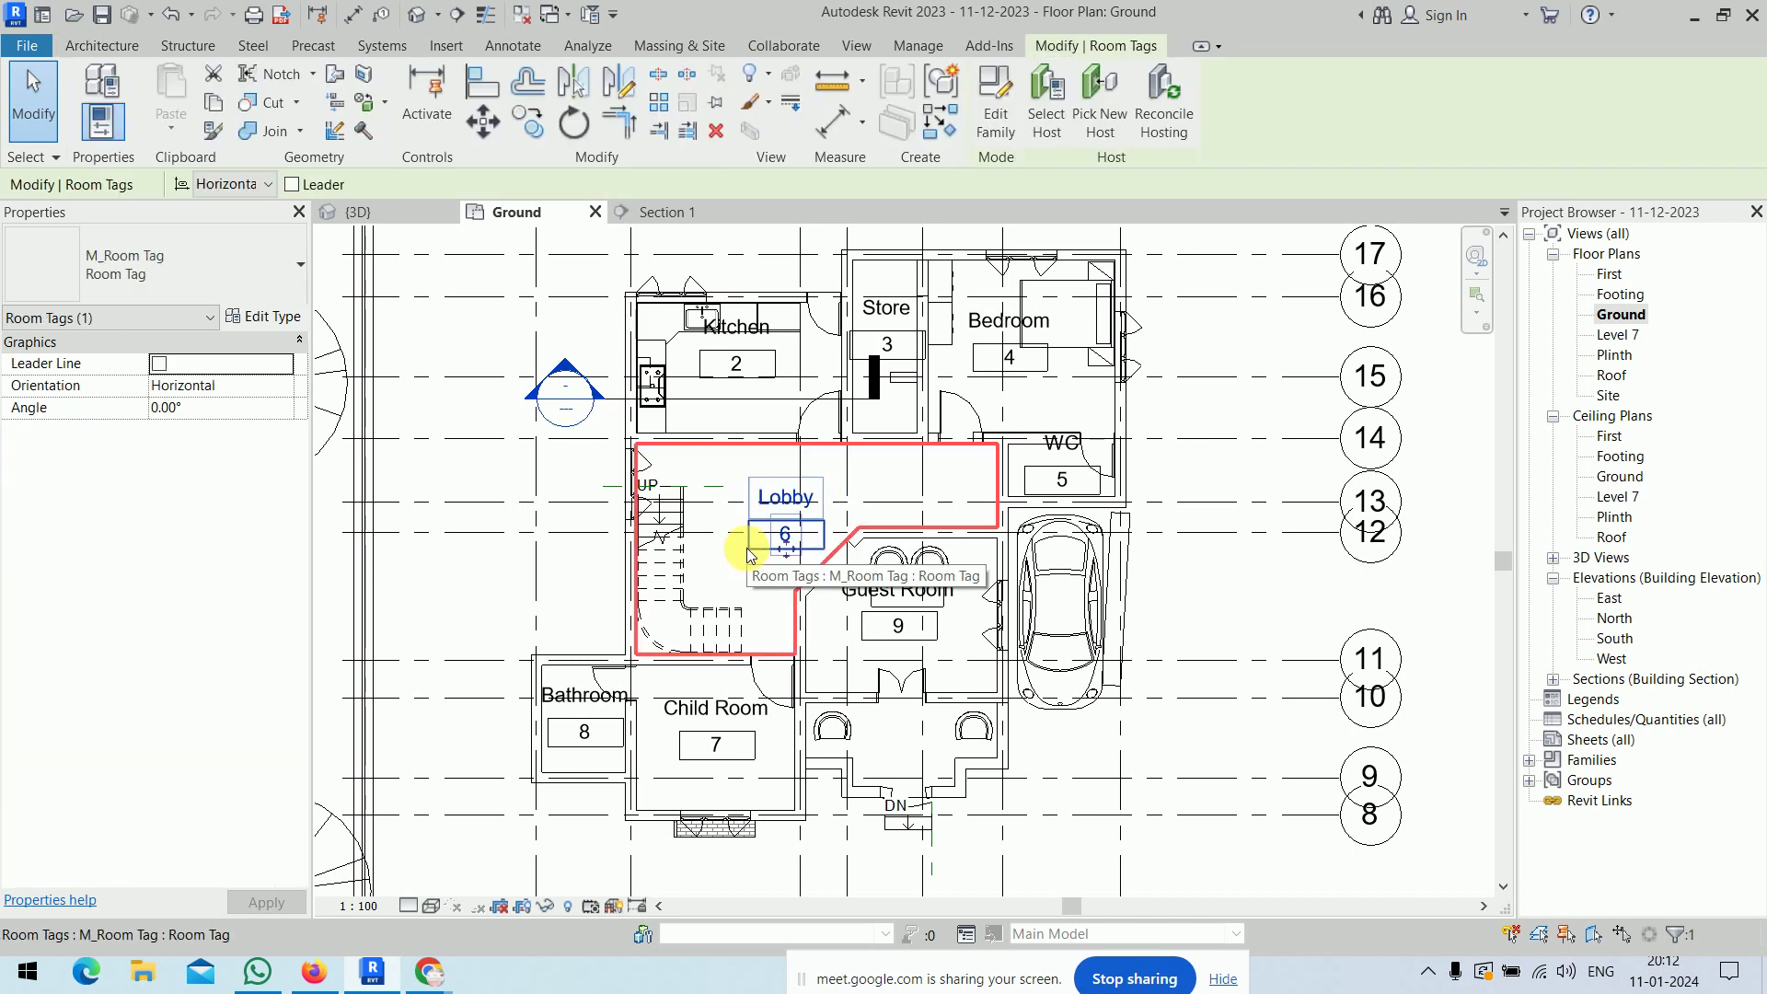
{"action": "key", "text": "s"}
{"action": "key", "text": "a"}
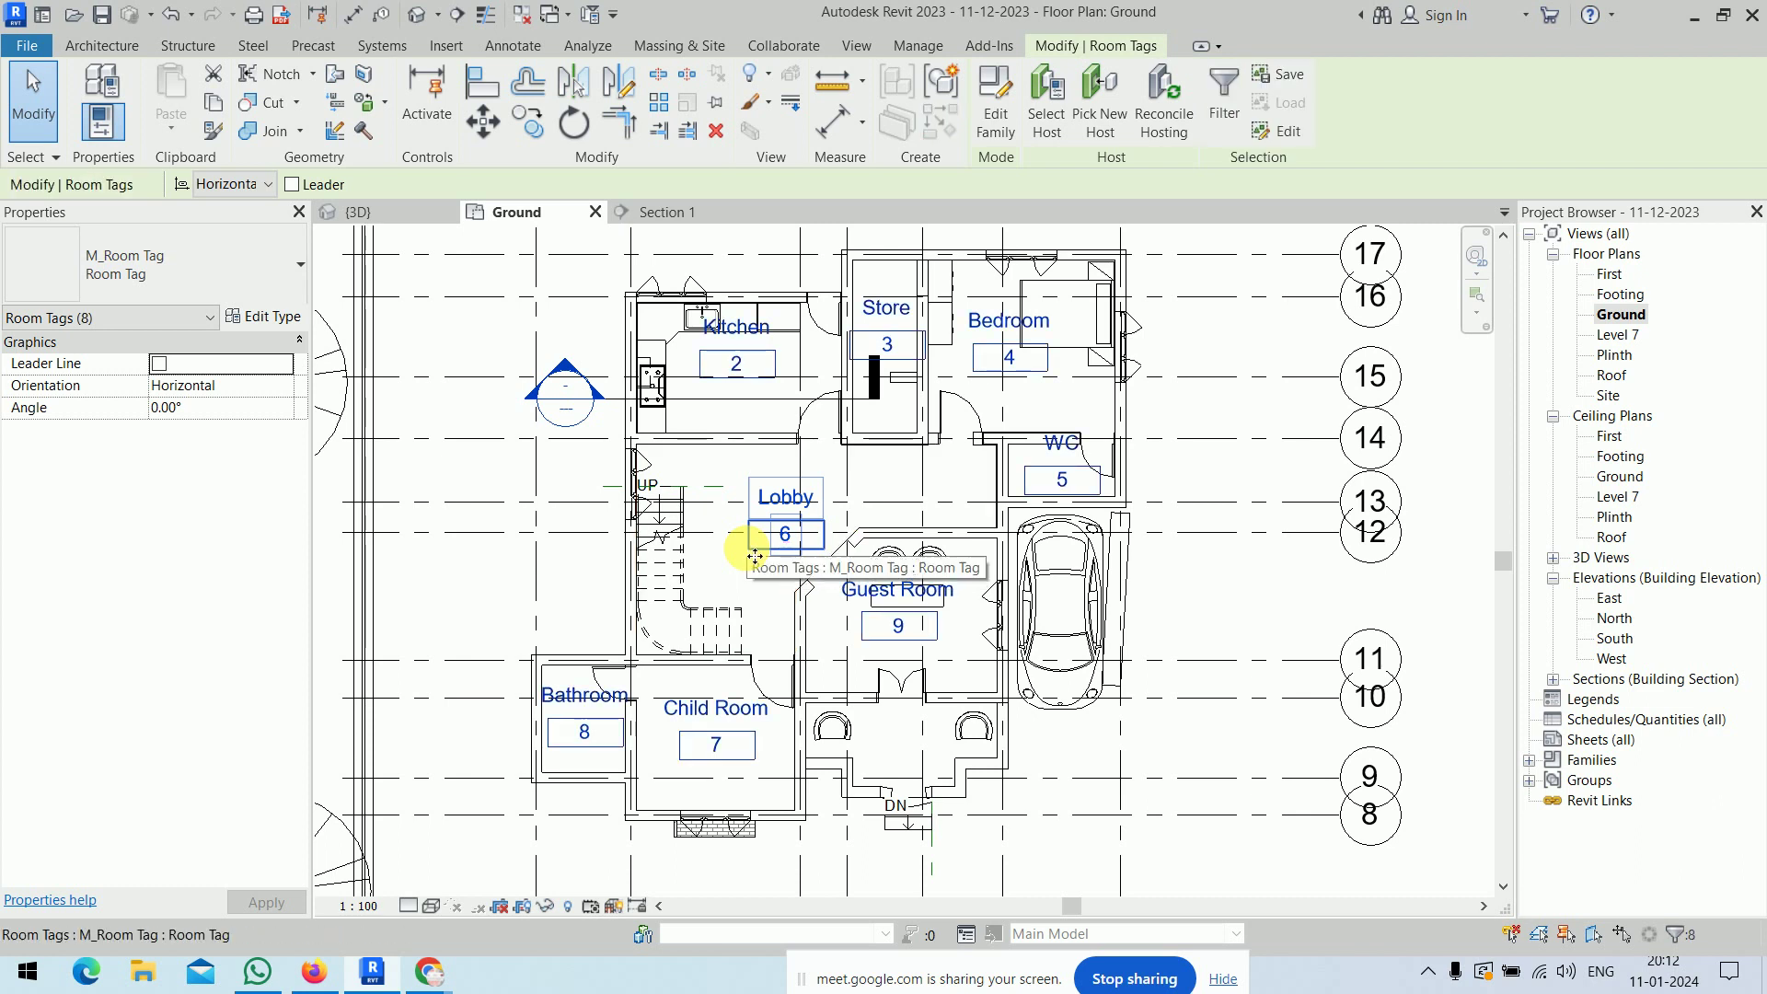
{"action": "left_click", "coordinate": [269, 318]}
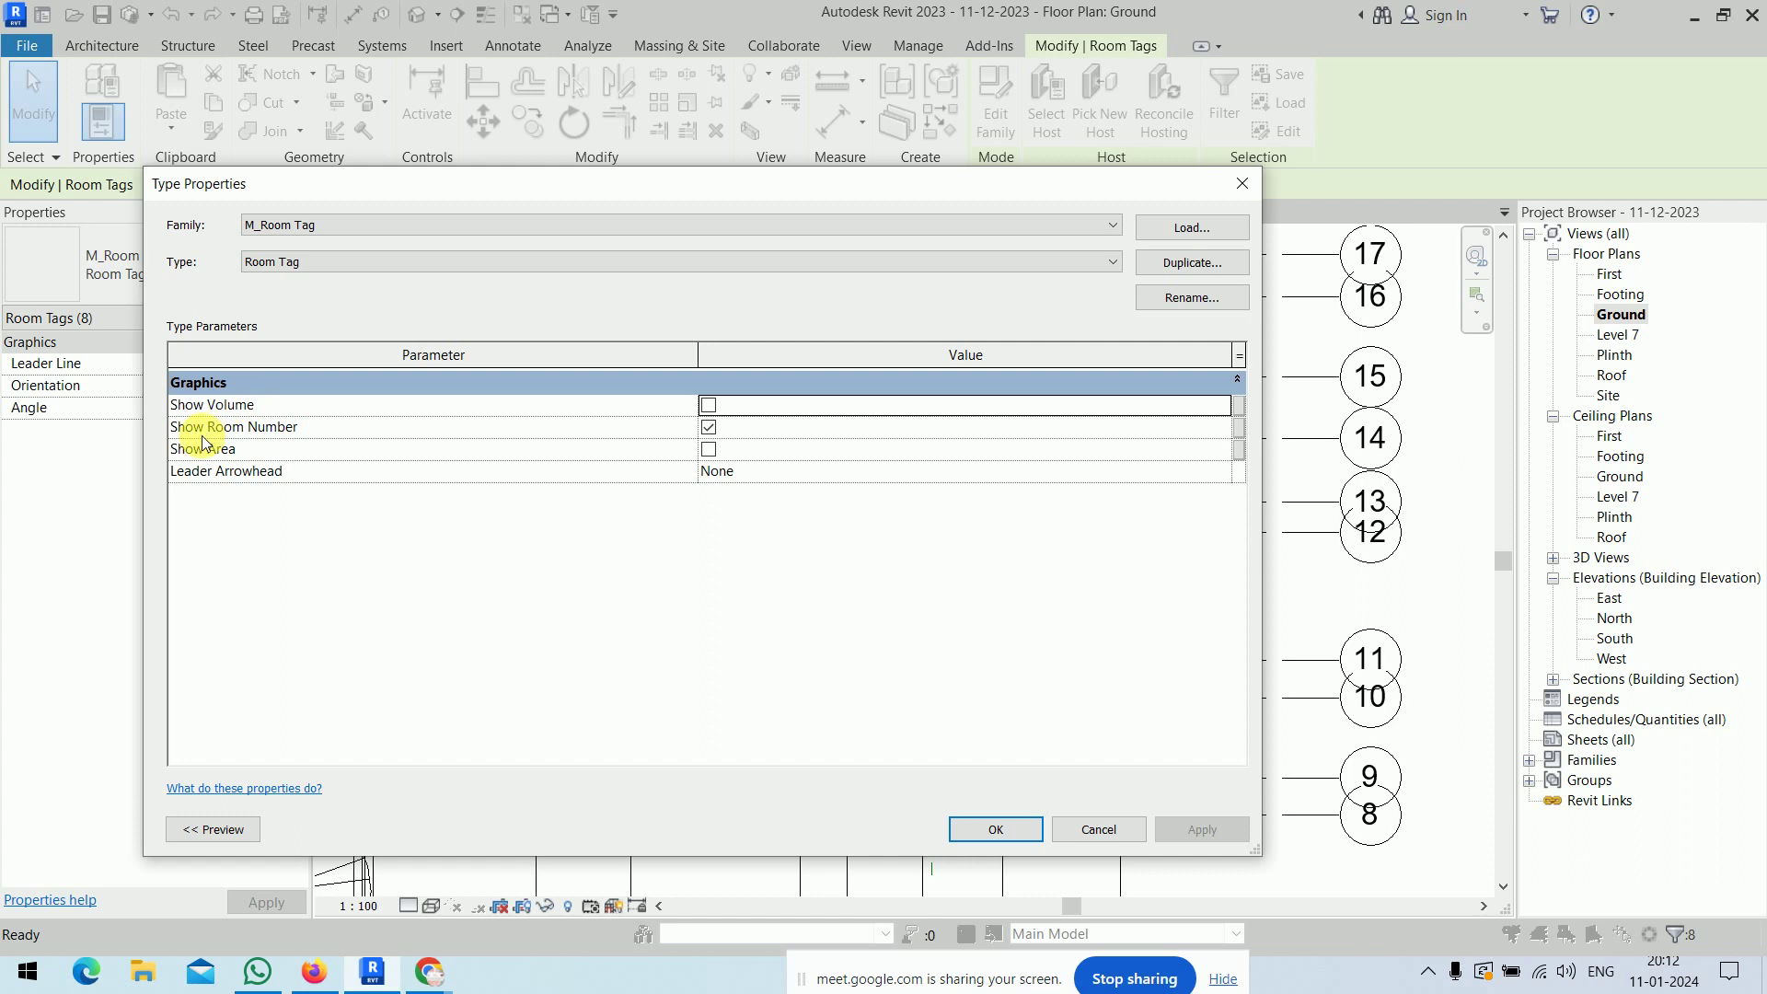
{"action": "left_click", "coordinate": [708, 427]}
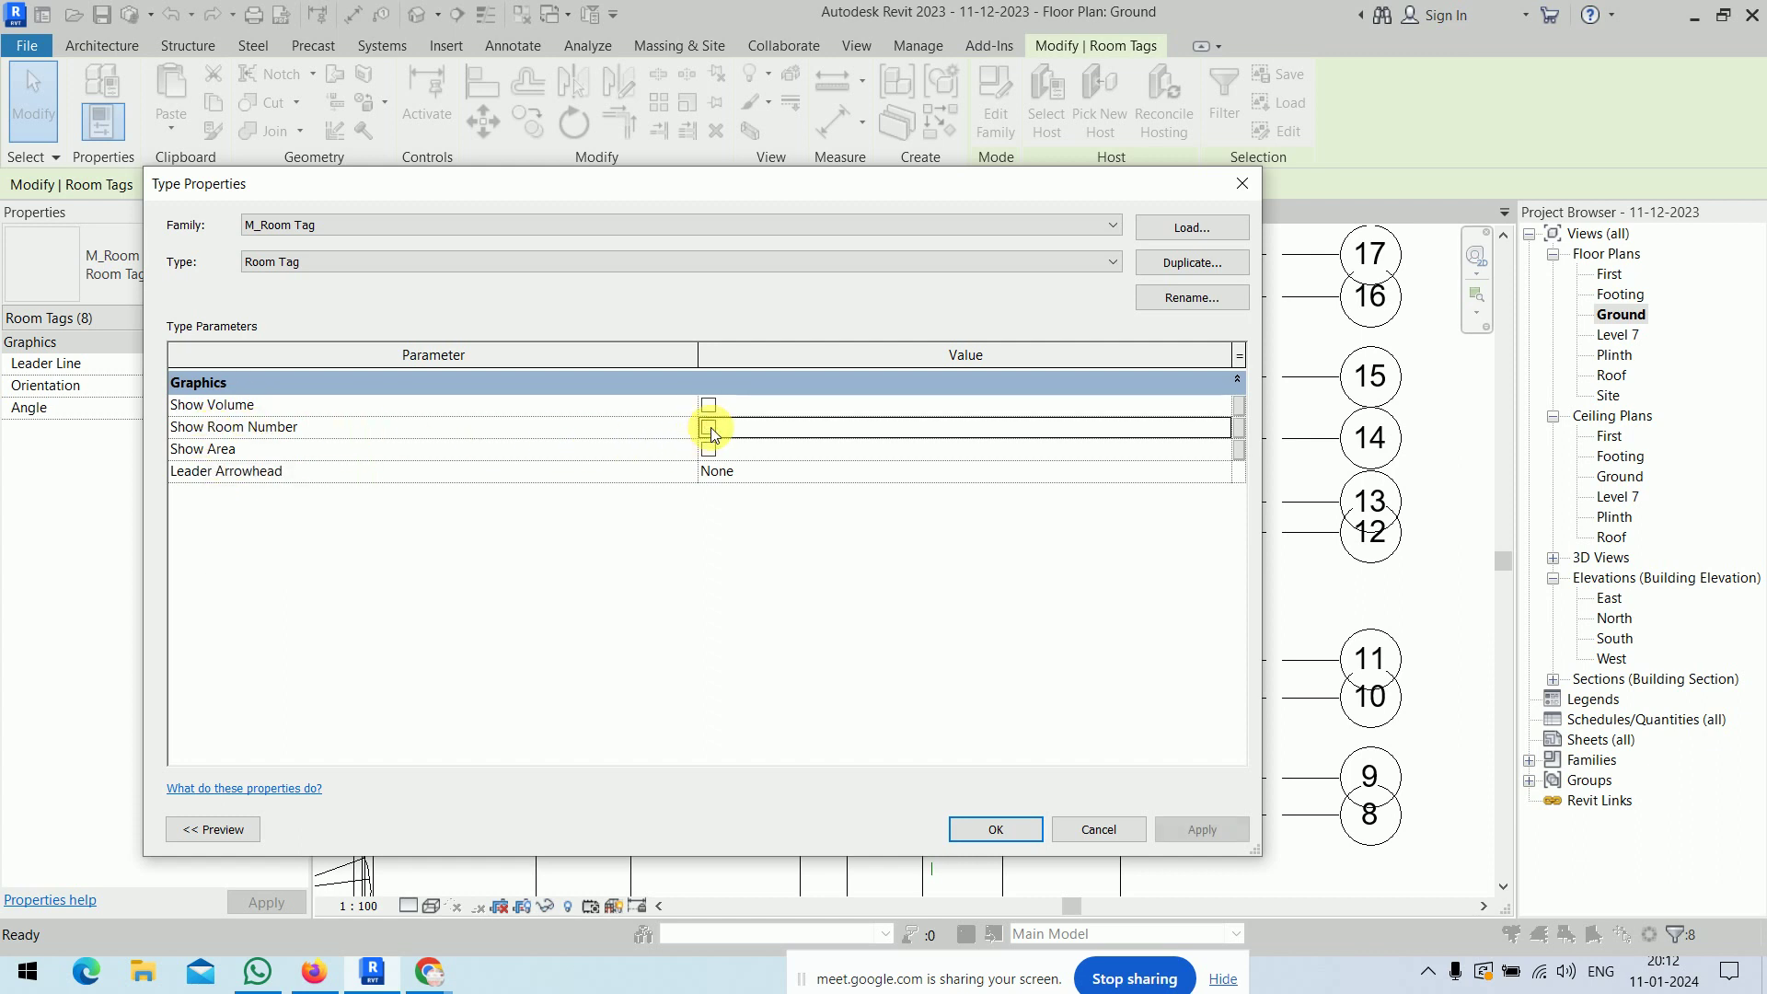
{"action": "left_click", "coordinate": [988, 830]}
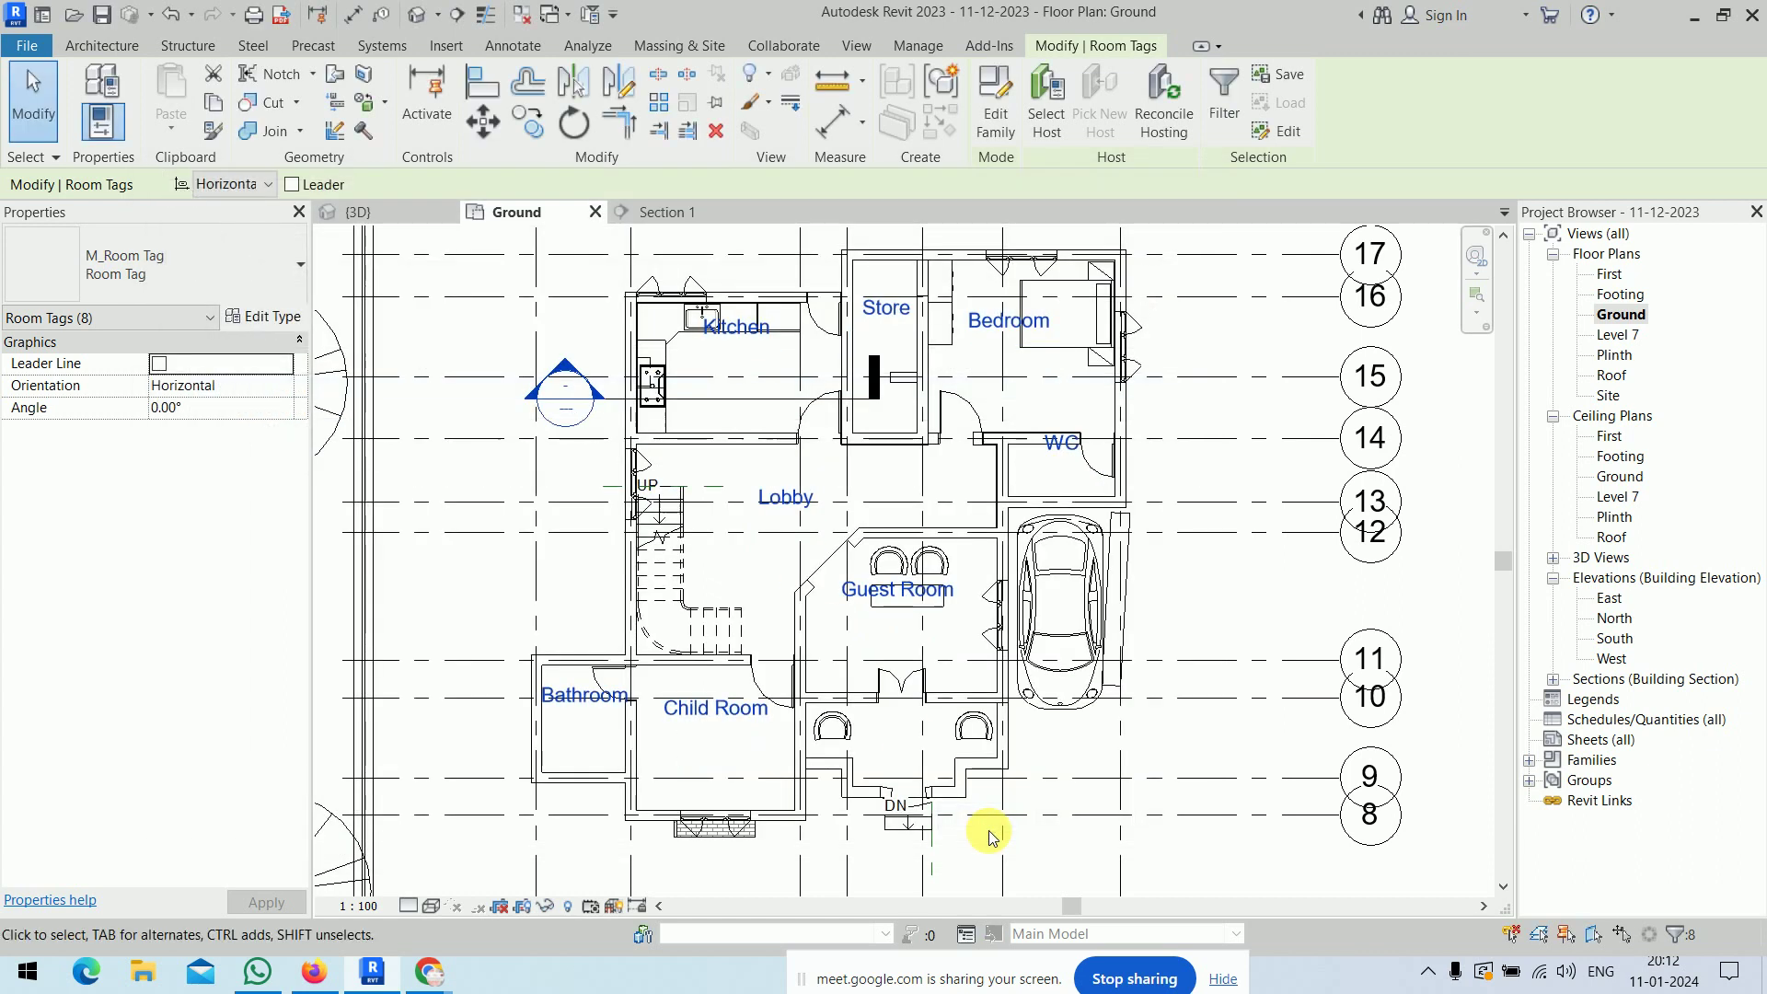
{"action": "left_click", "coordinate": [1255, 594]}
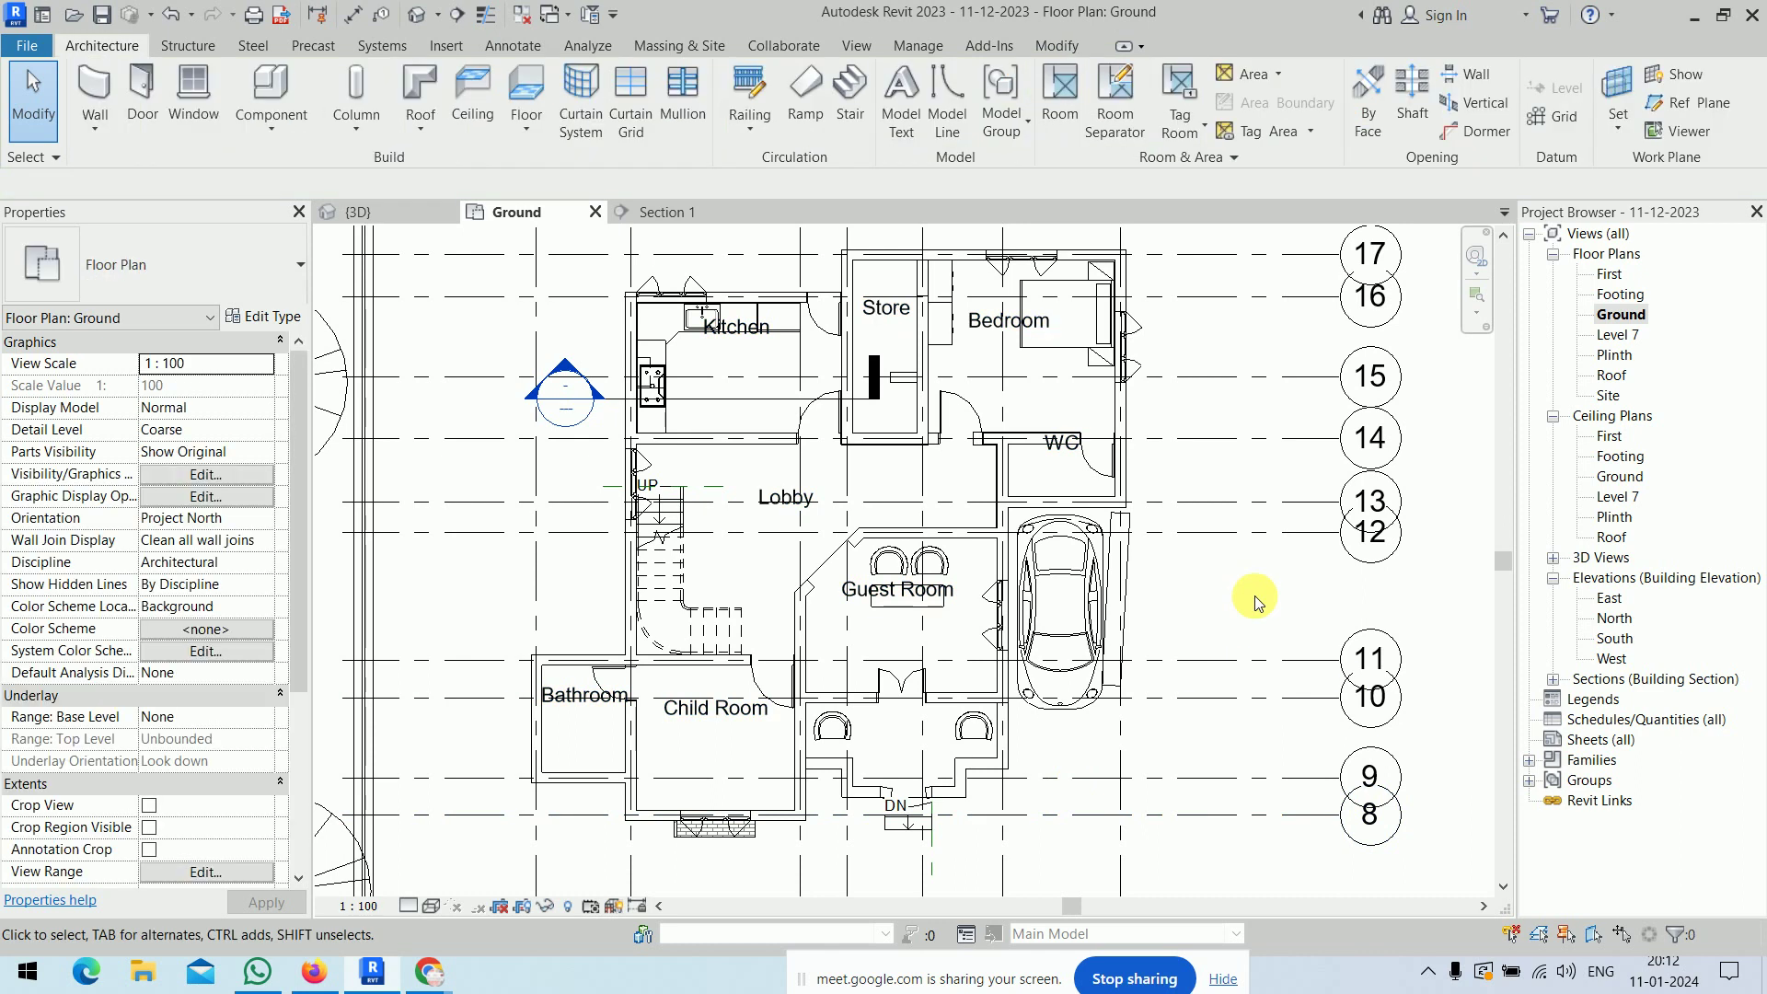
- Select the Bathroom room tag and drag it outside its room
{"action": "mouse_move", "coordinate": [1255, 594]}
{"action": "middle_mouse_down"}
{"action": "mouse_move", "coordinate": [1197, 733]}
{"action": "mouse_move", "coordinate": [1270, 421]}
{"action": "middle_mouse_up"}
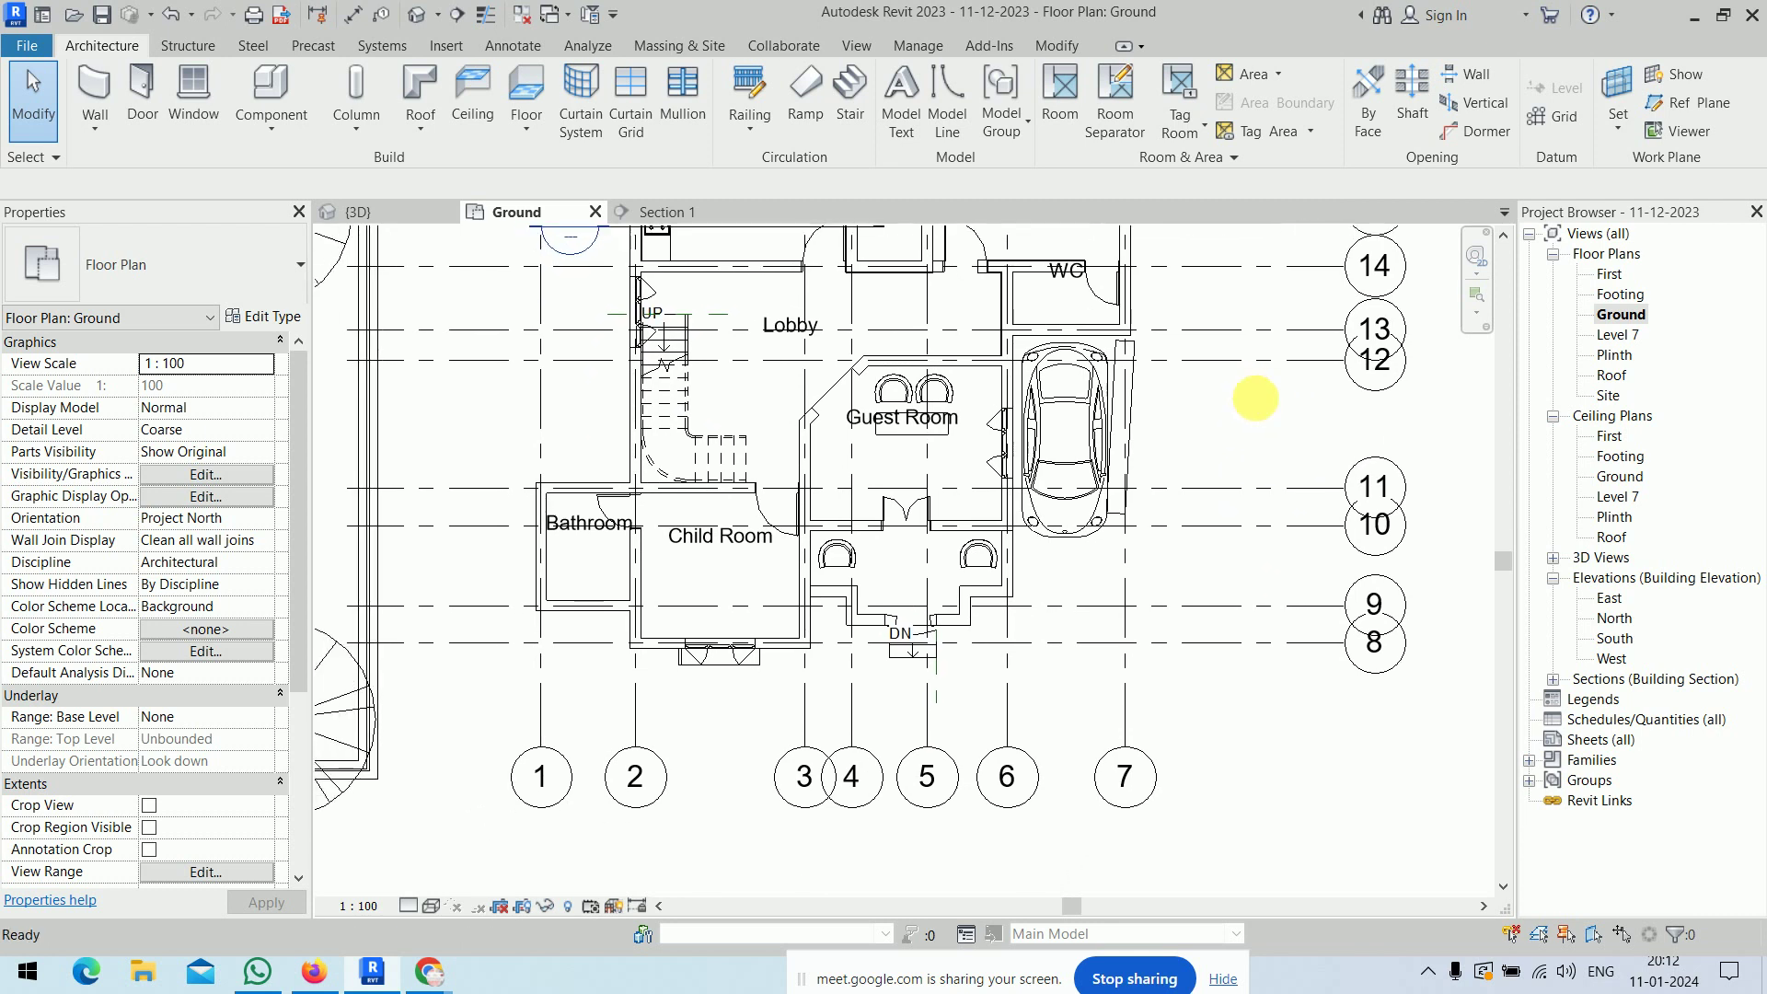
{"action": "scroll", "coordinate": [508, 521], "scroll_direction": "up", "scroll_amount": 3}
{"action": "scroll", "coordinate": [508, 521], "scroll_direction": "up", "scroll_amount": 1}
{"action": "middle_click_drag", "start_coordinate": [710, 741], "coordinate": [841, 722]}
{"action": "scroll", "coordinate": [876, 606], "scroll_direction": "up", "scroll_amount": 3}
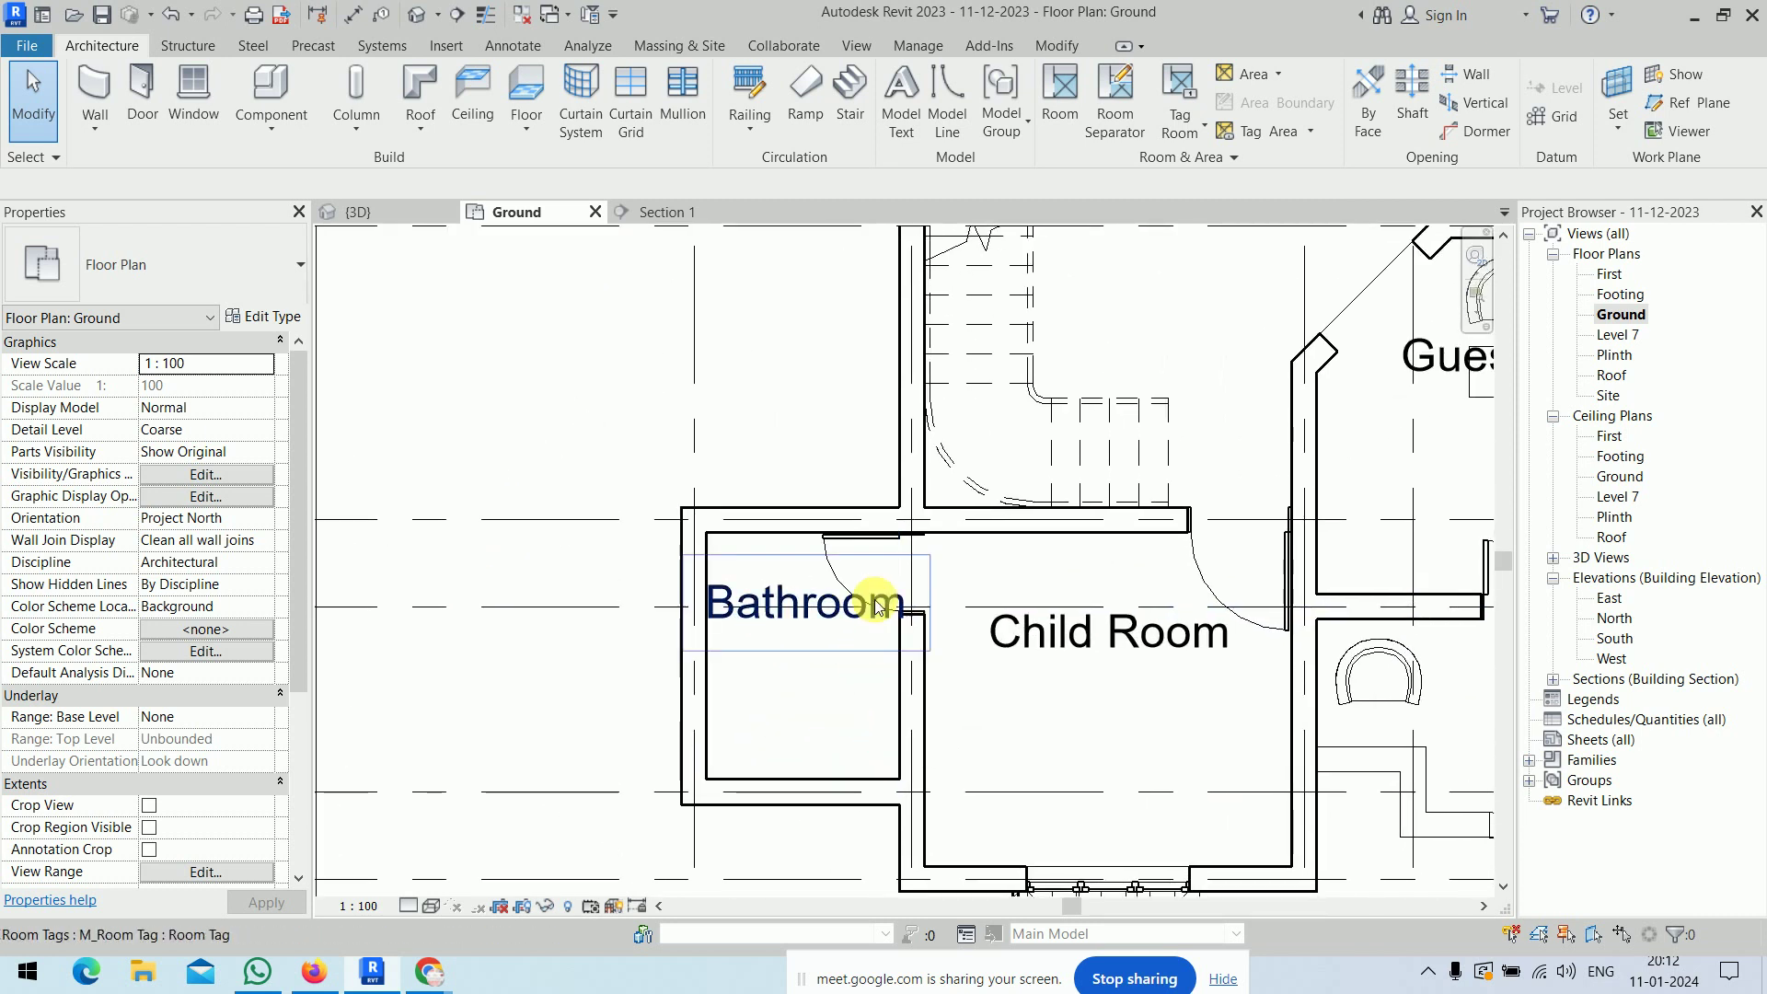
{"action": "left_click", "coordinate": [759, 583]}
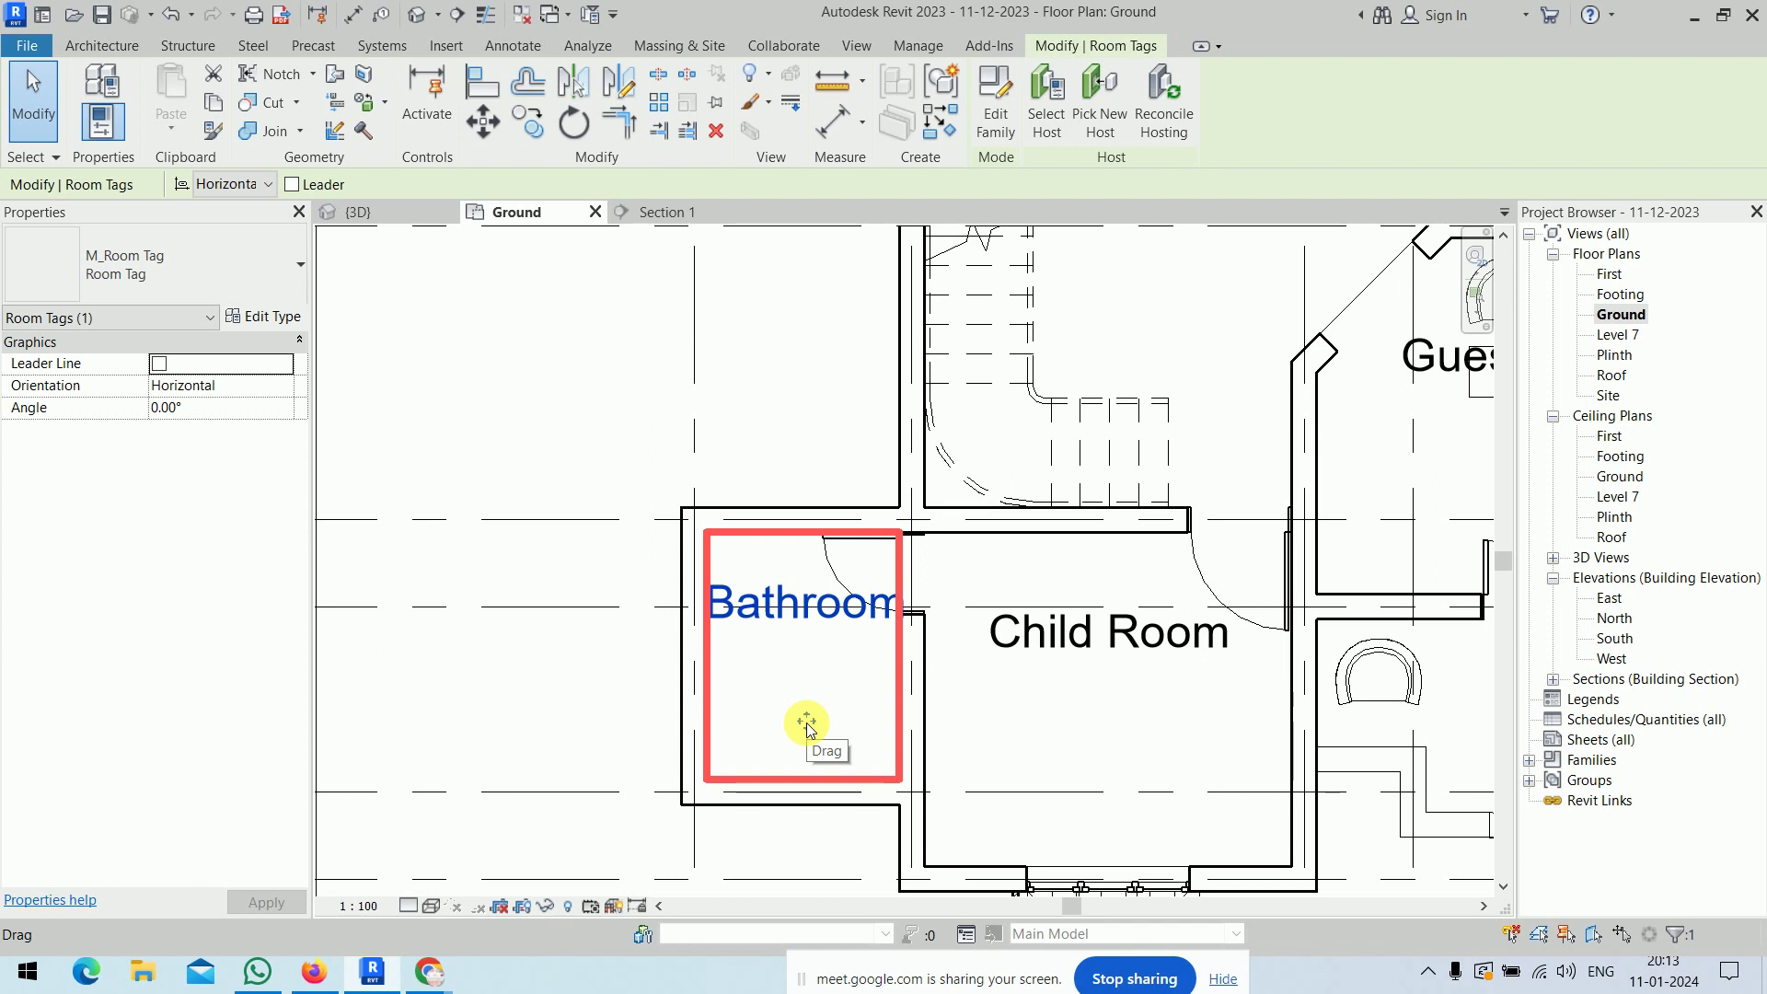
{"action": "mouse_move", "coordinate": [807, 727]}
{"action": "left_mouse_down"}
{"action": "mouse_move", "coordinate": [749, 671]}
{"action": "mouse_move", "coordinate": [758, 650]}
{"action": "mouse_move", "coordinate": [721, 591]}
{"action": "mouse_move", "coordinate": [652, 535]}
{"action": "left_mouse_up"}
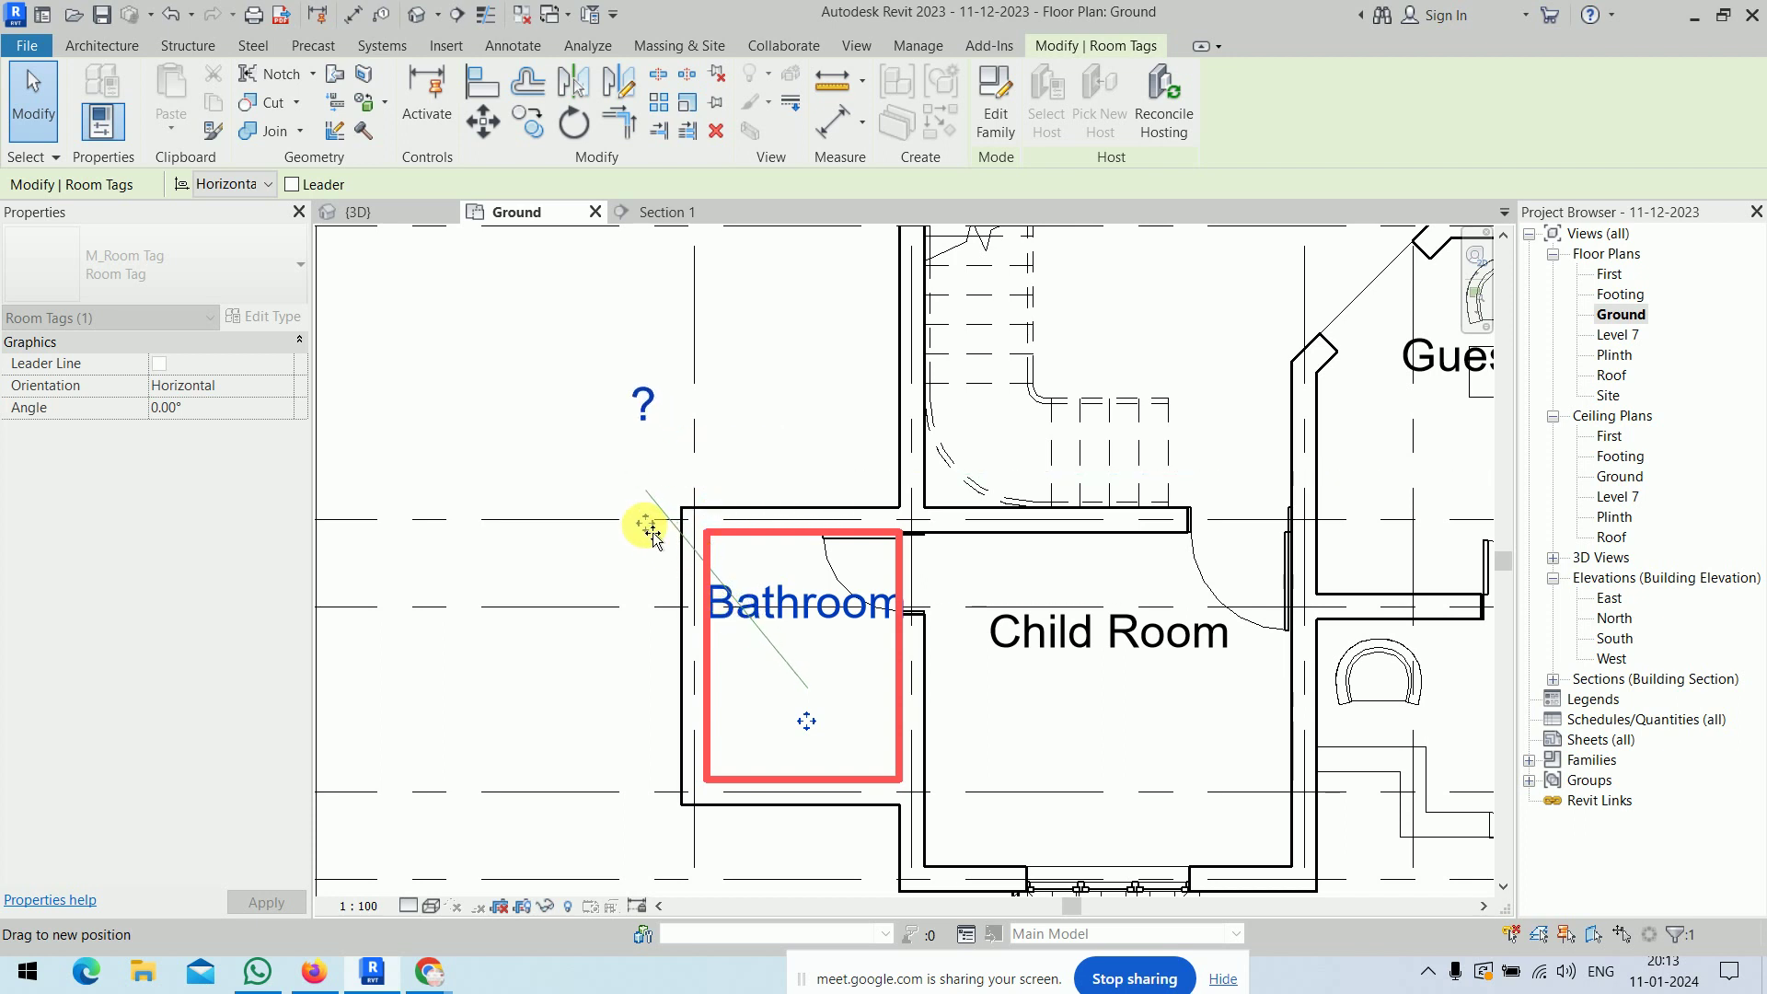
{"action": "left_click_drag", "start_coordinate": [652, 534], "coordinate": [647, 533]}
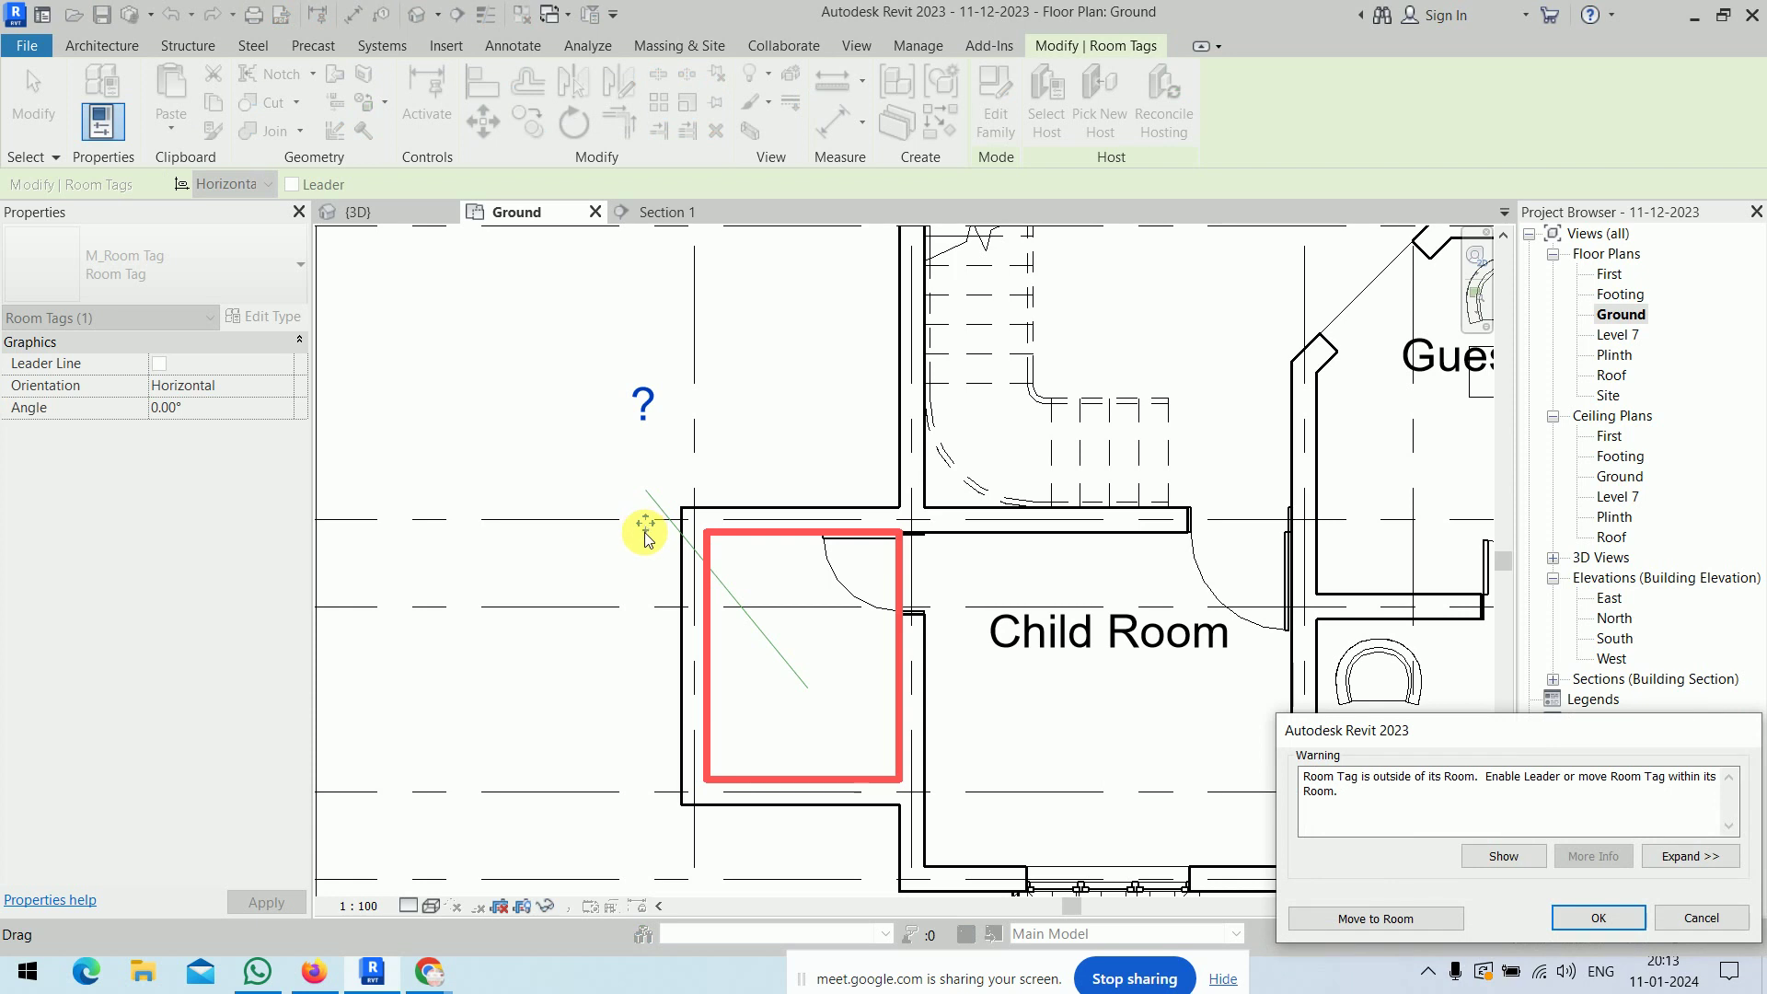
- Give the Bathroom tag a leader line placed outside the room, then open its type properties
{"action": "left_click", "coordinate": [1350, 915]}
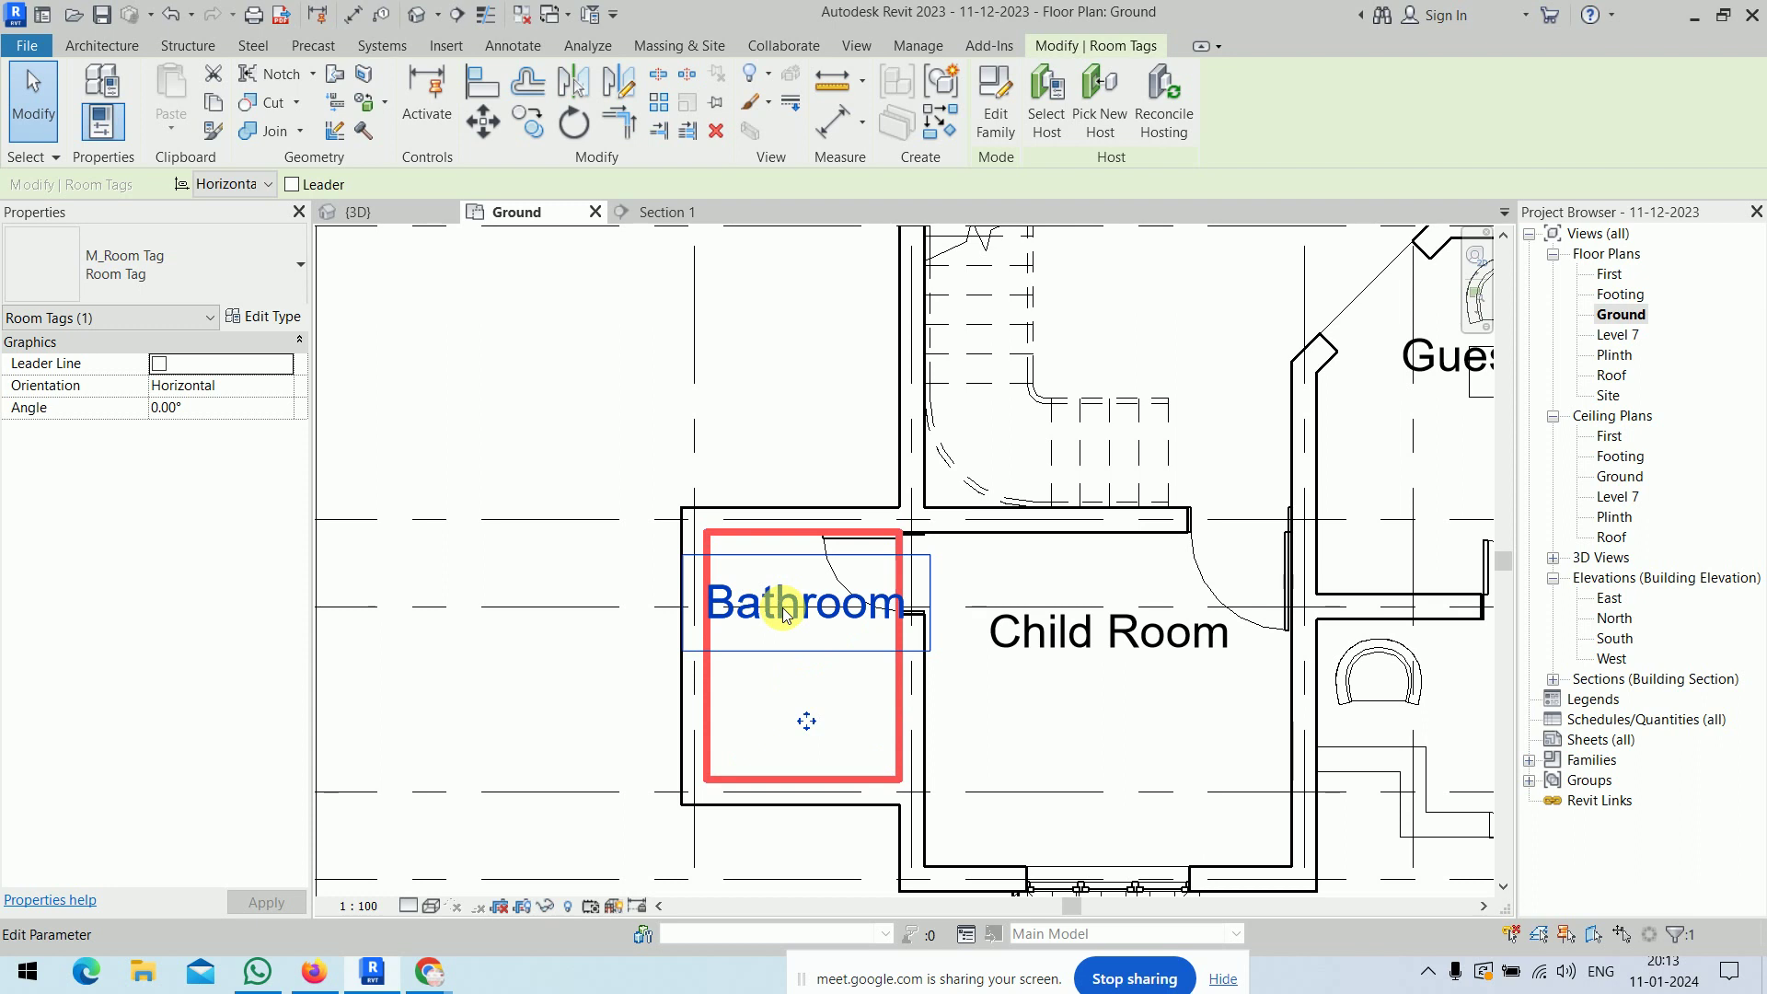
{"action": "left_click", "coordinate": [158, 364]}
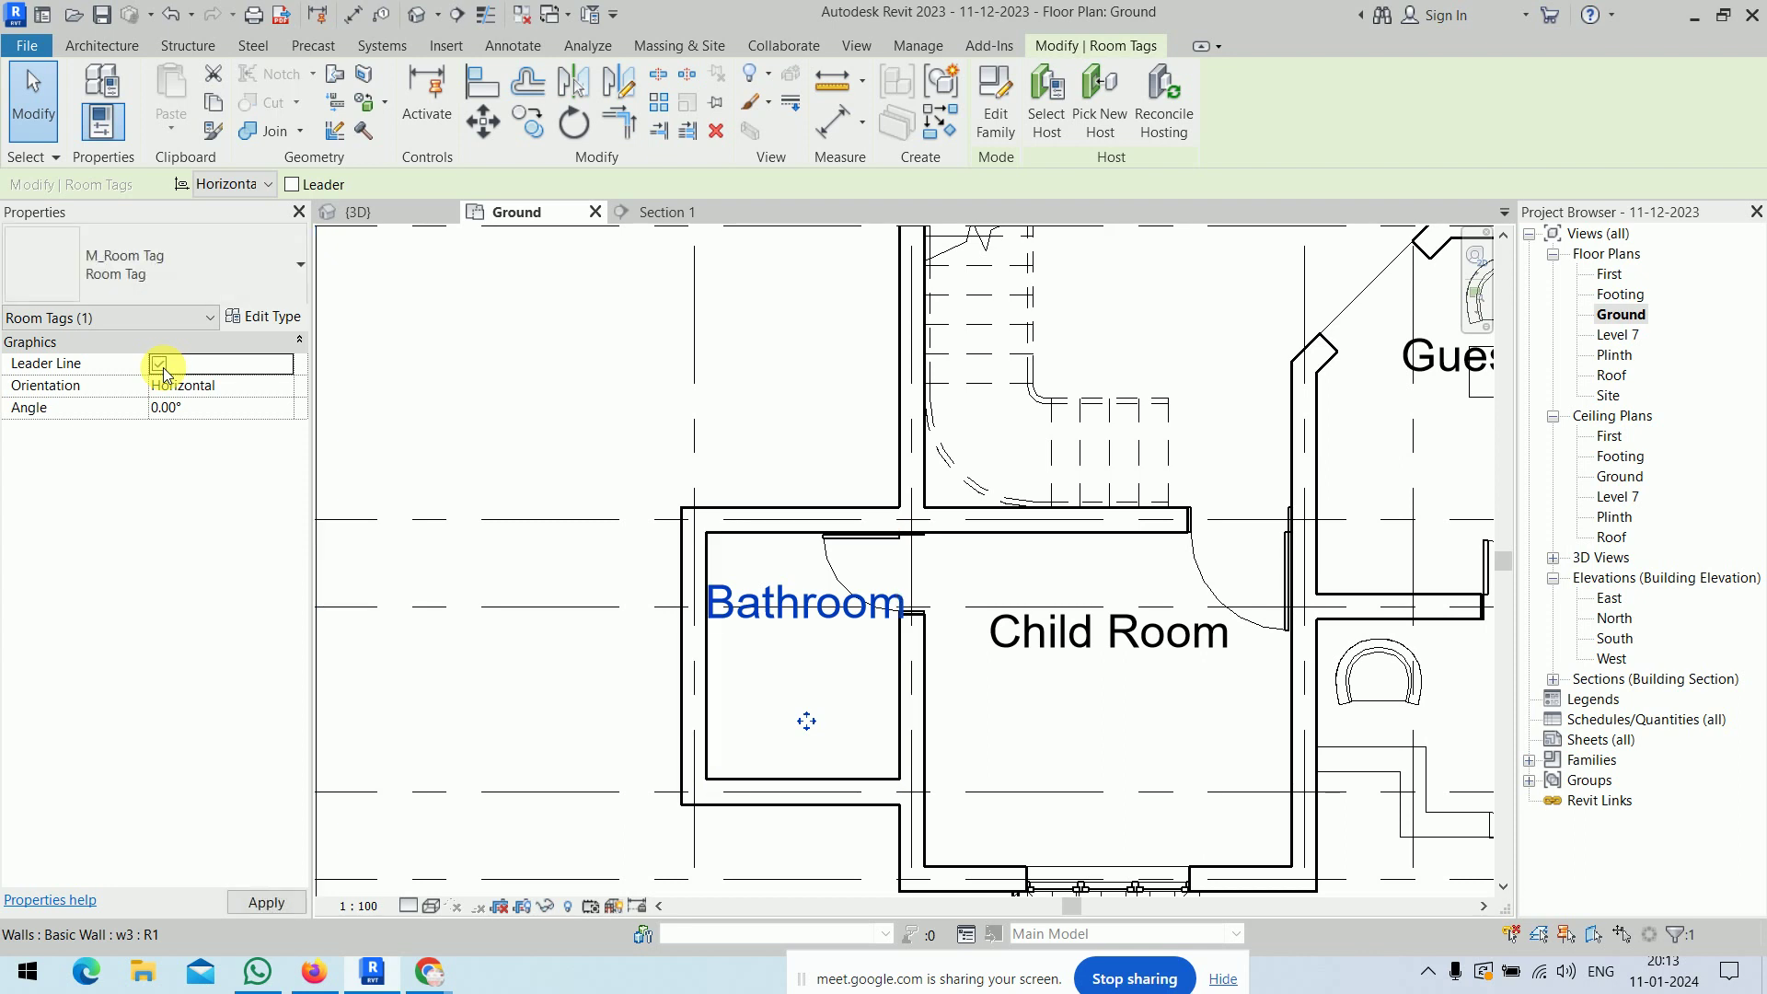
{"action": "mouse_move", "coordinate": [808, 722]}
{"action": "left_mouse_down"}
{"action": "mouse_move", "coordinate": [819, 736]}
{"action": "mouse_move", "coordinate": [669, 587]}
{"action": "mouse_move", "coordinate": [569, 537]}
{"action": "left_mouse_up"}
{"action": "left_click", "coordinate": [824, 442]}
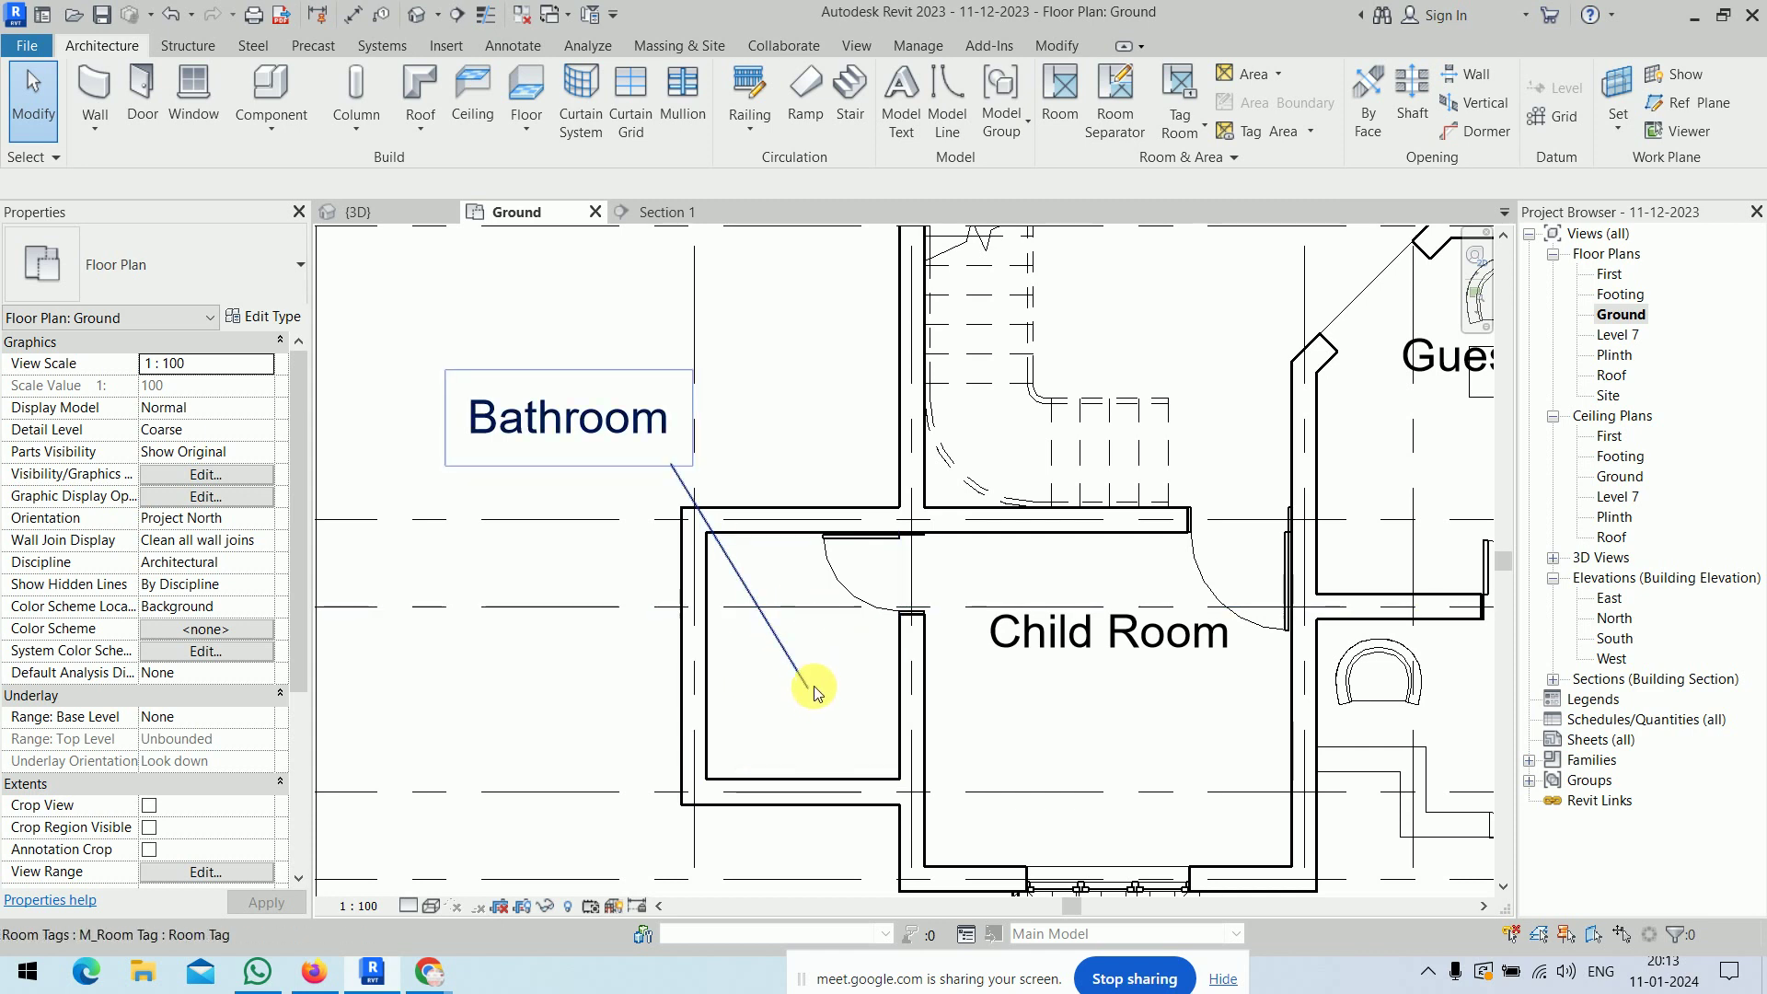
{"action": "left_click", "coordinate": [752, 583]}
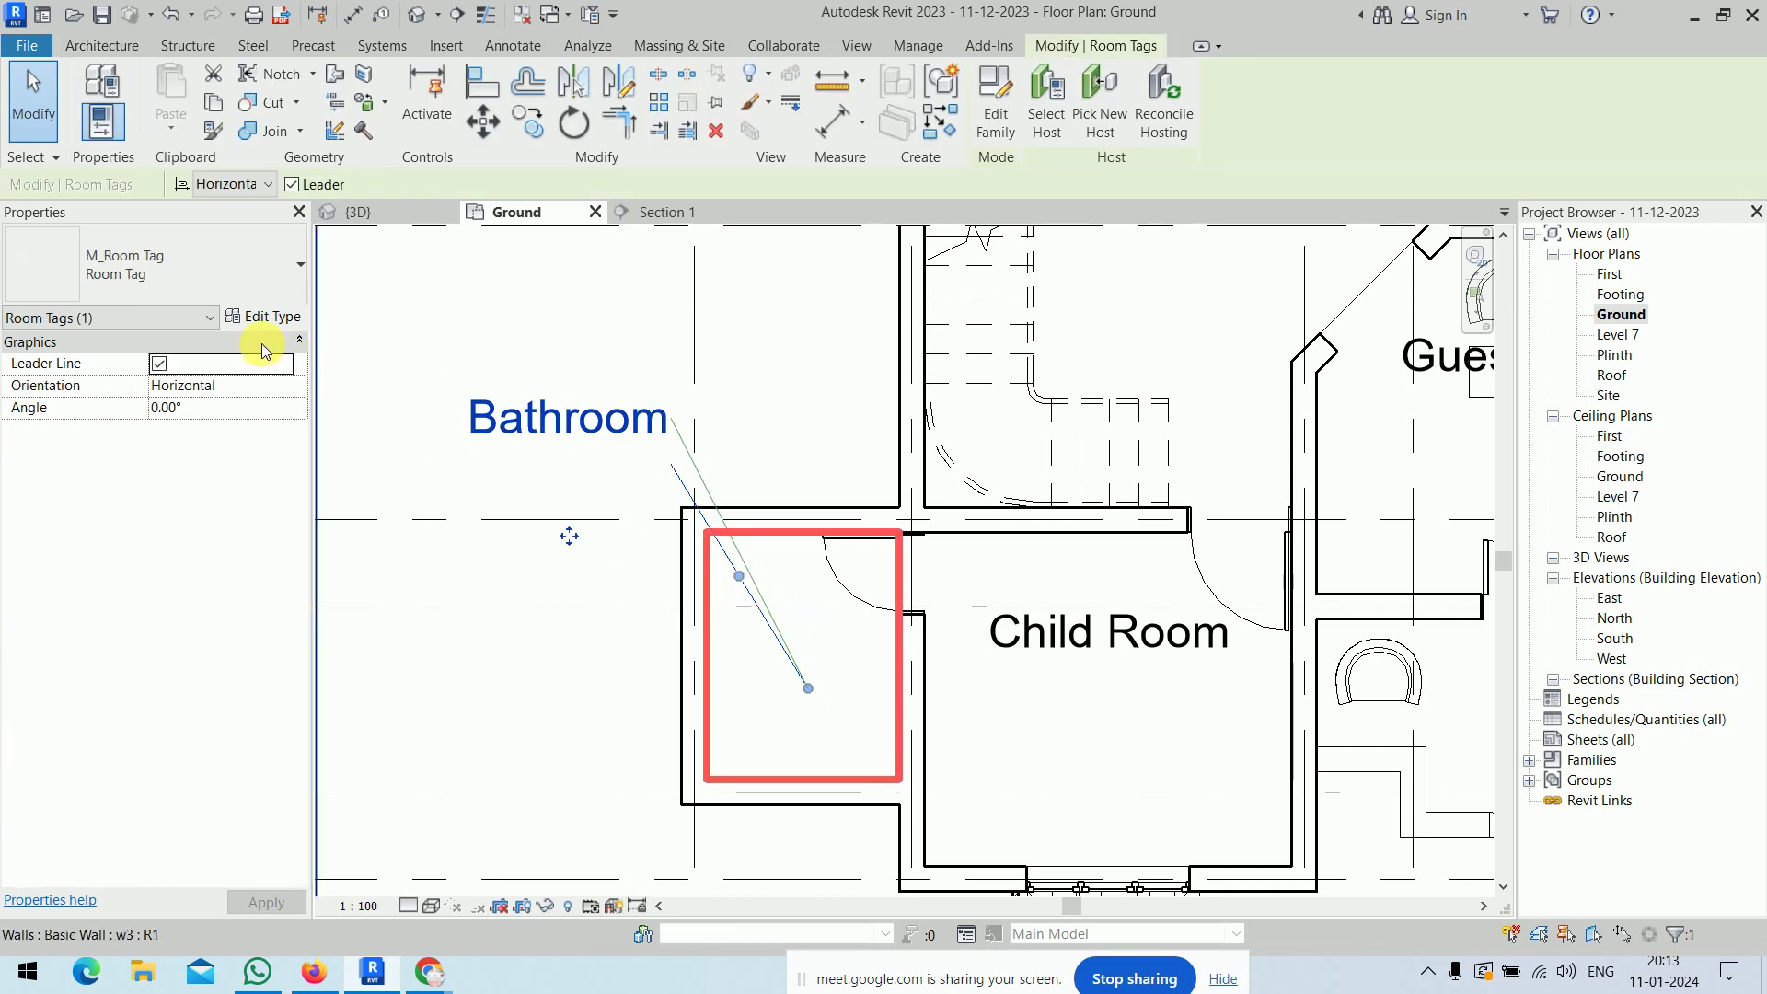
{"action": "left_click", "coordinate": [273, 317]}
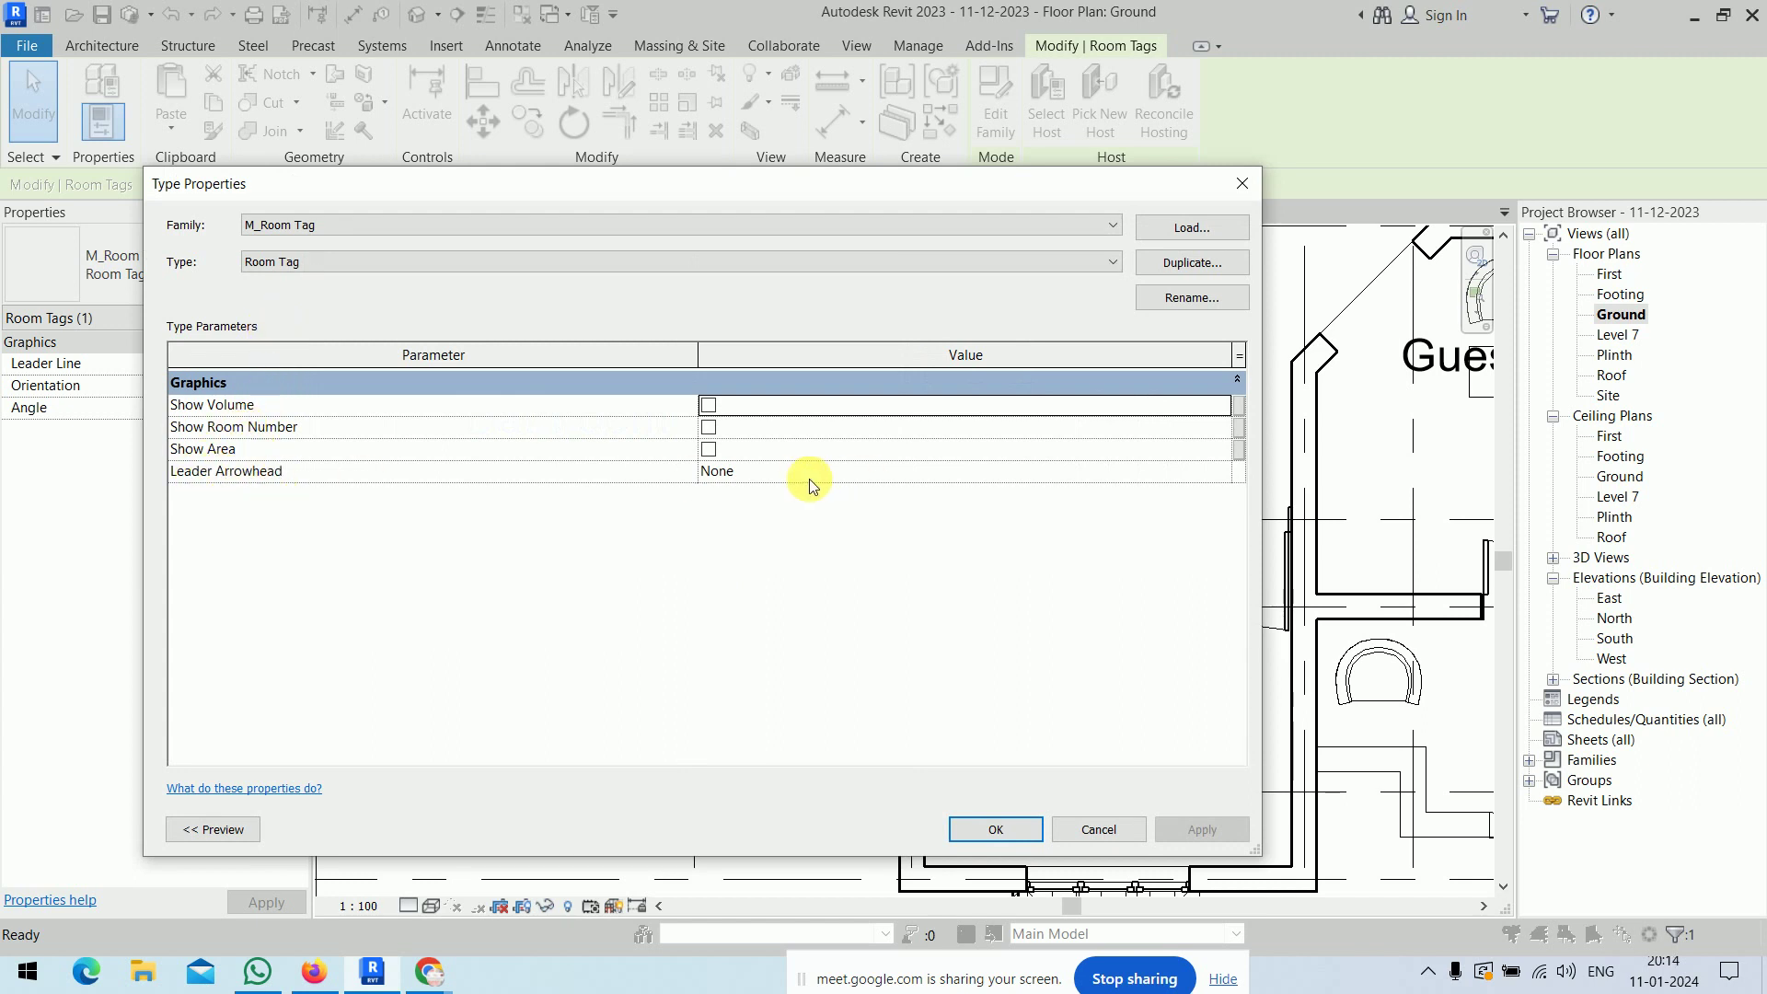
- Set the room tag Leader Arrowhead to Arrow Filled 30 Degree
{"action": "left_click", "coordinate": [858, 478]}
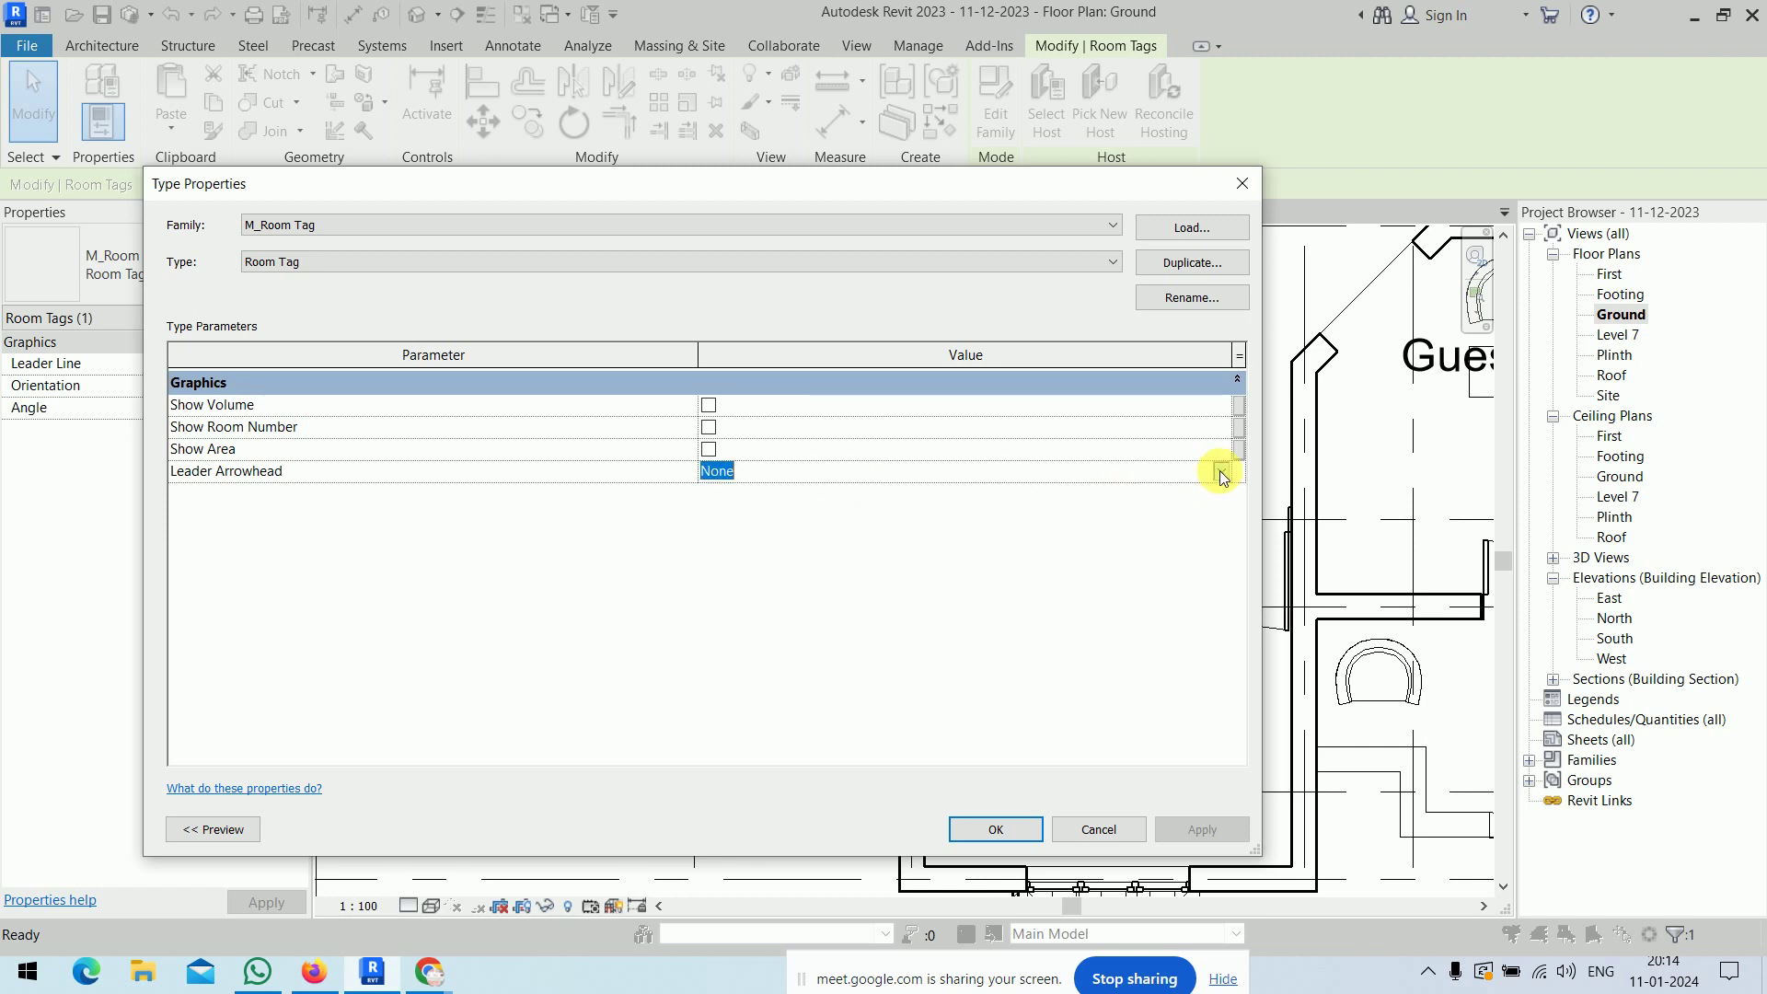
{"action": "left_click", "coordinate": [1221, 478]}
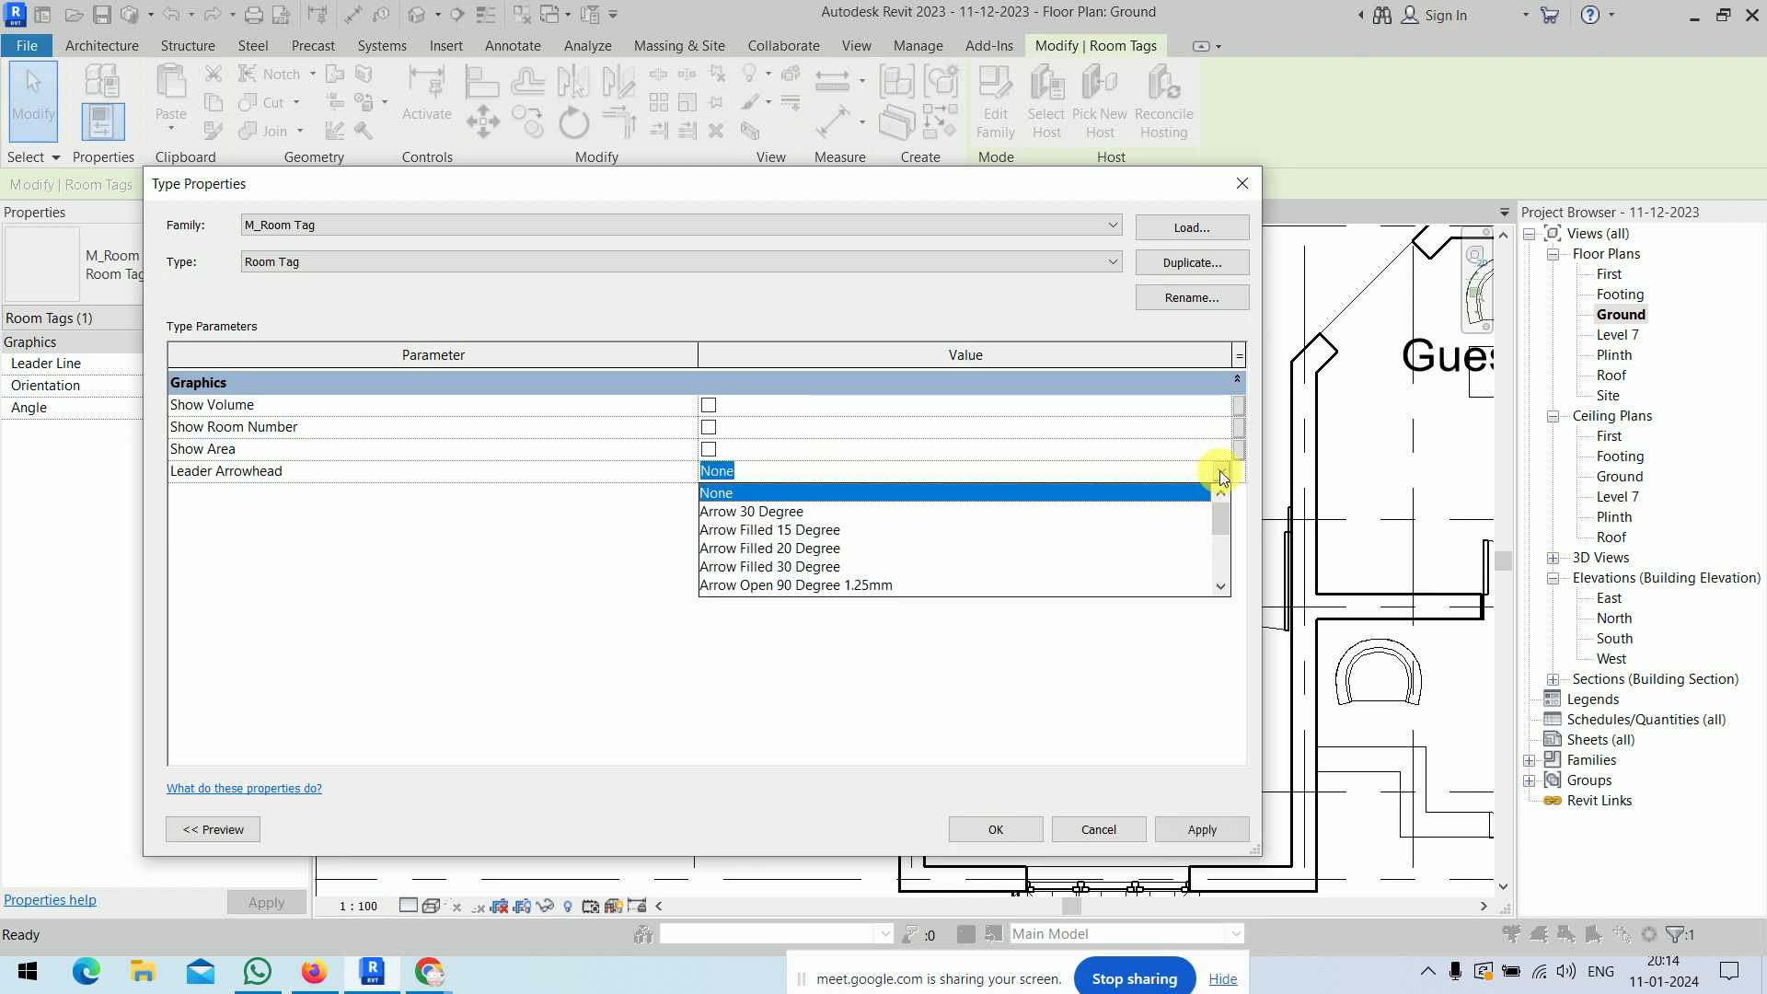
{"action": "left_click", "coordinate": [806, 568]}
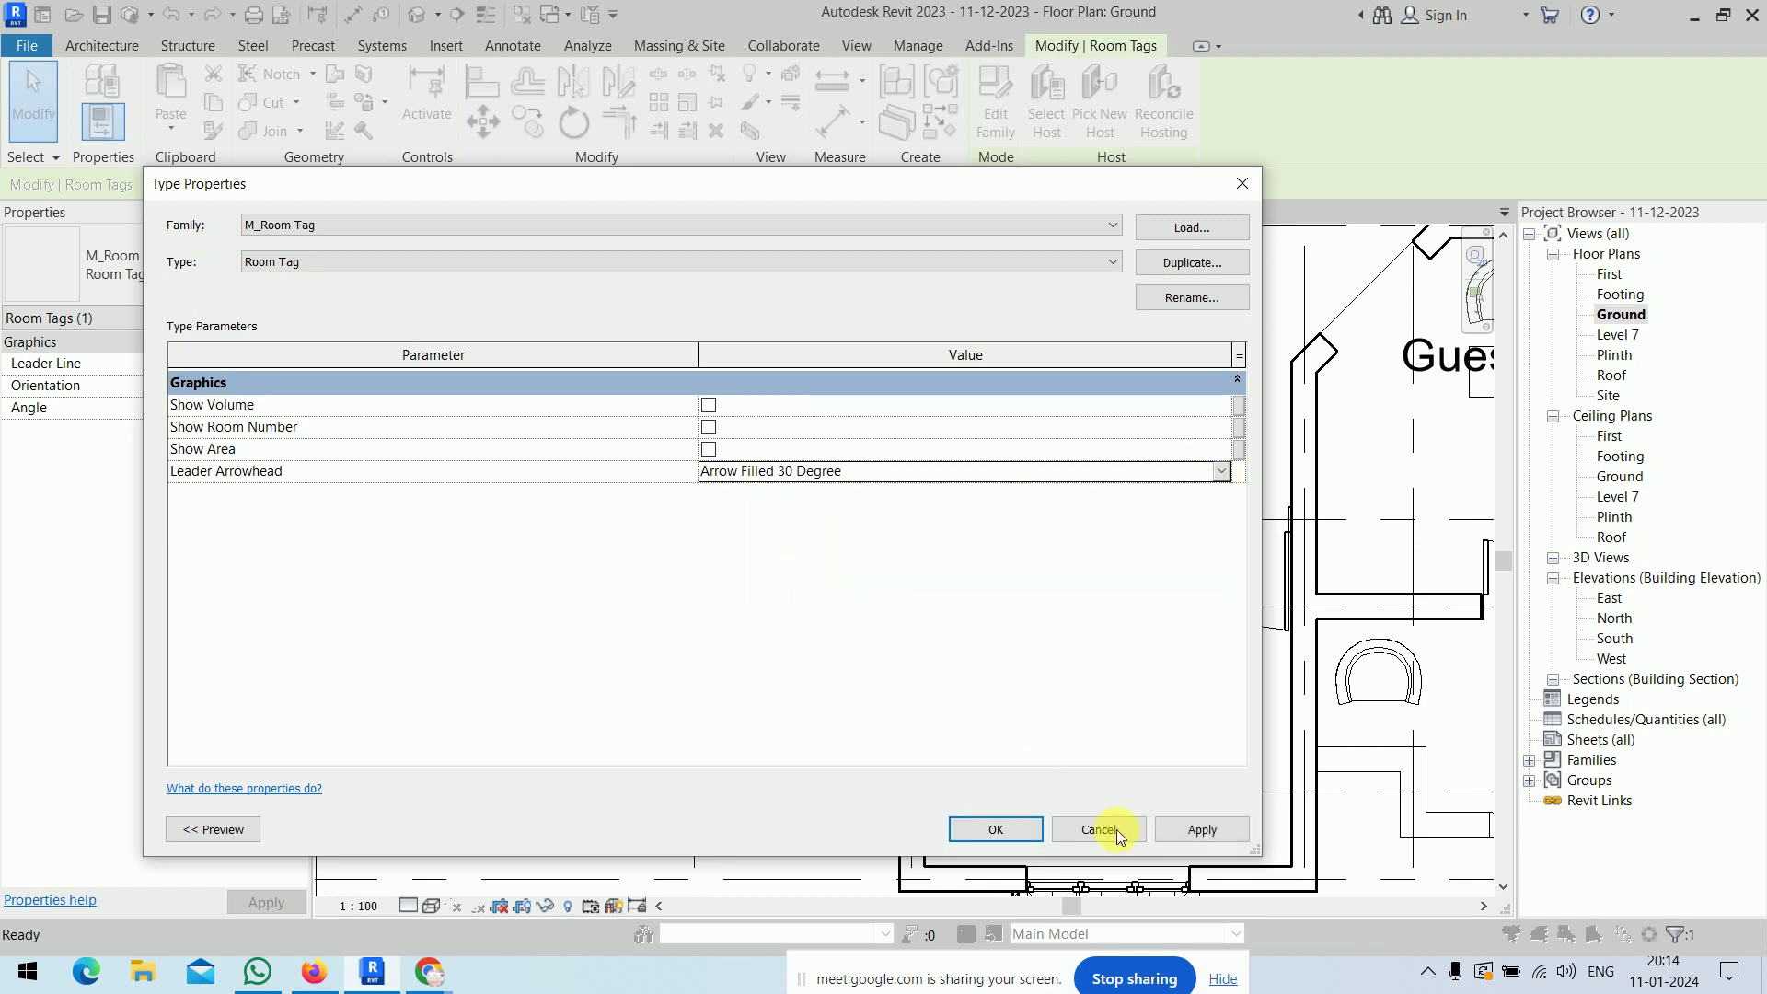
{"action": "left_click", "coordinate": [1168, 833]}
{"action": "left_click", "coordinate": [1001, 833]}
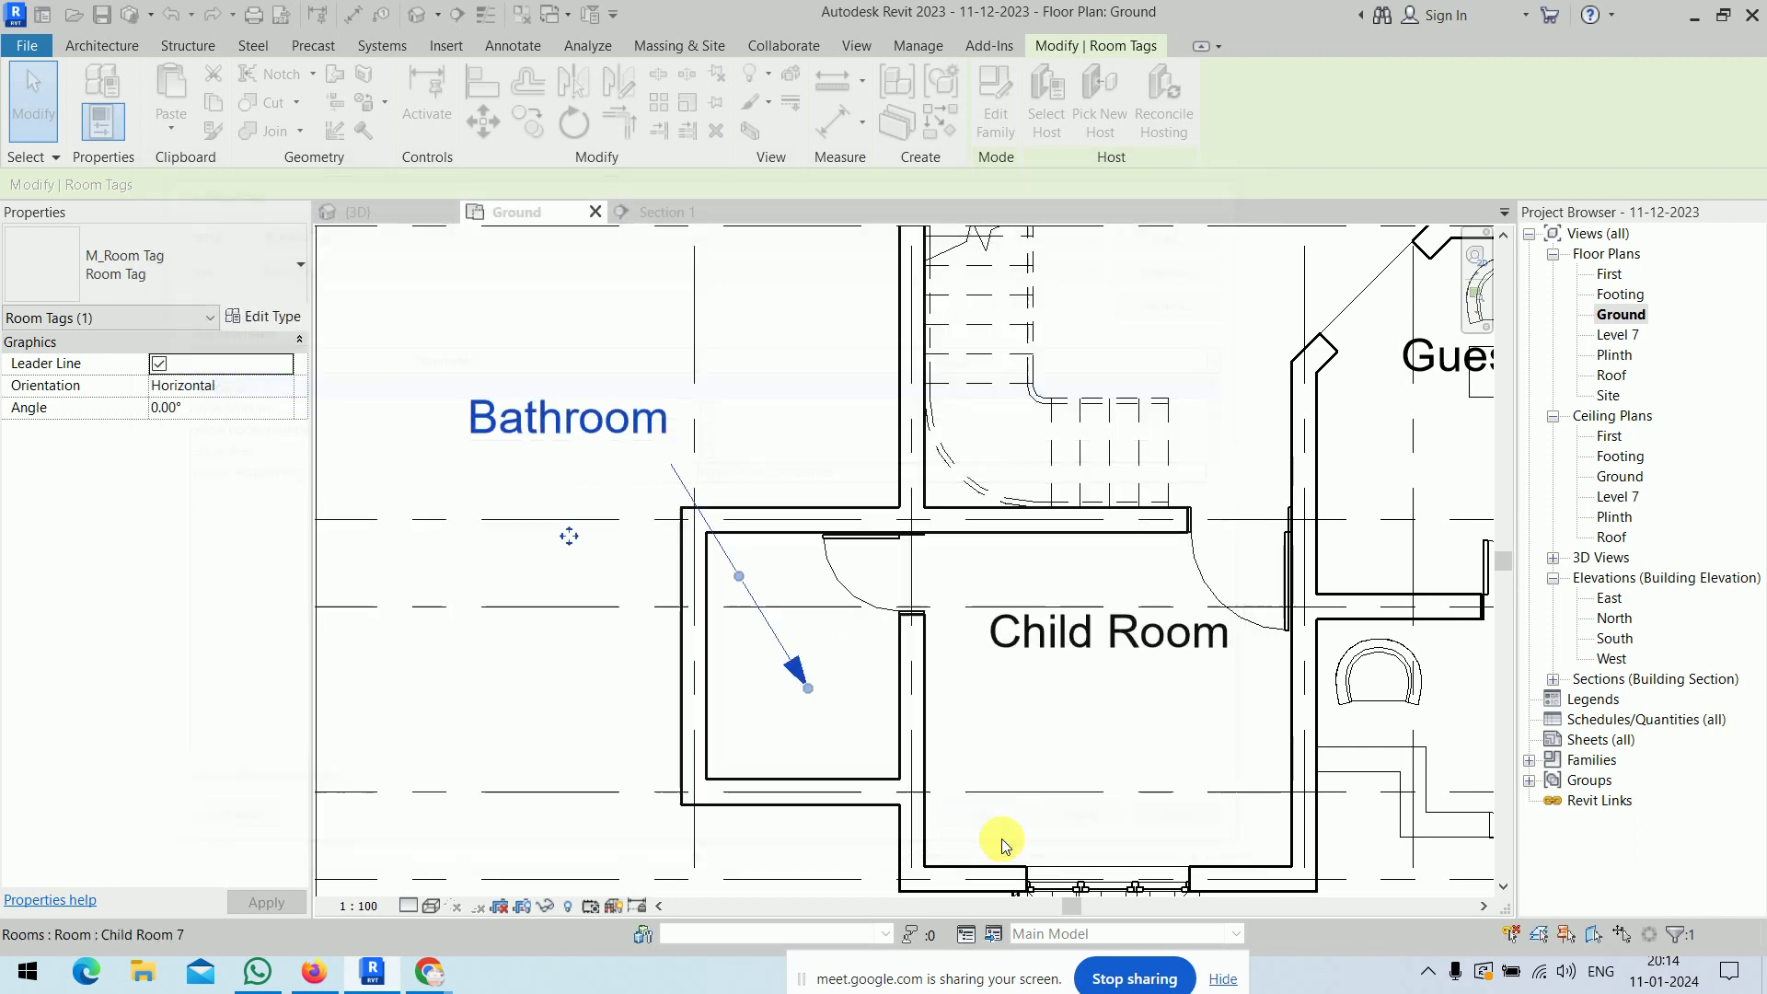
{"action": "left_click", "coordinate": [538, 715]}
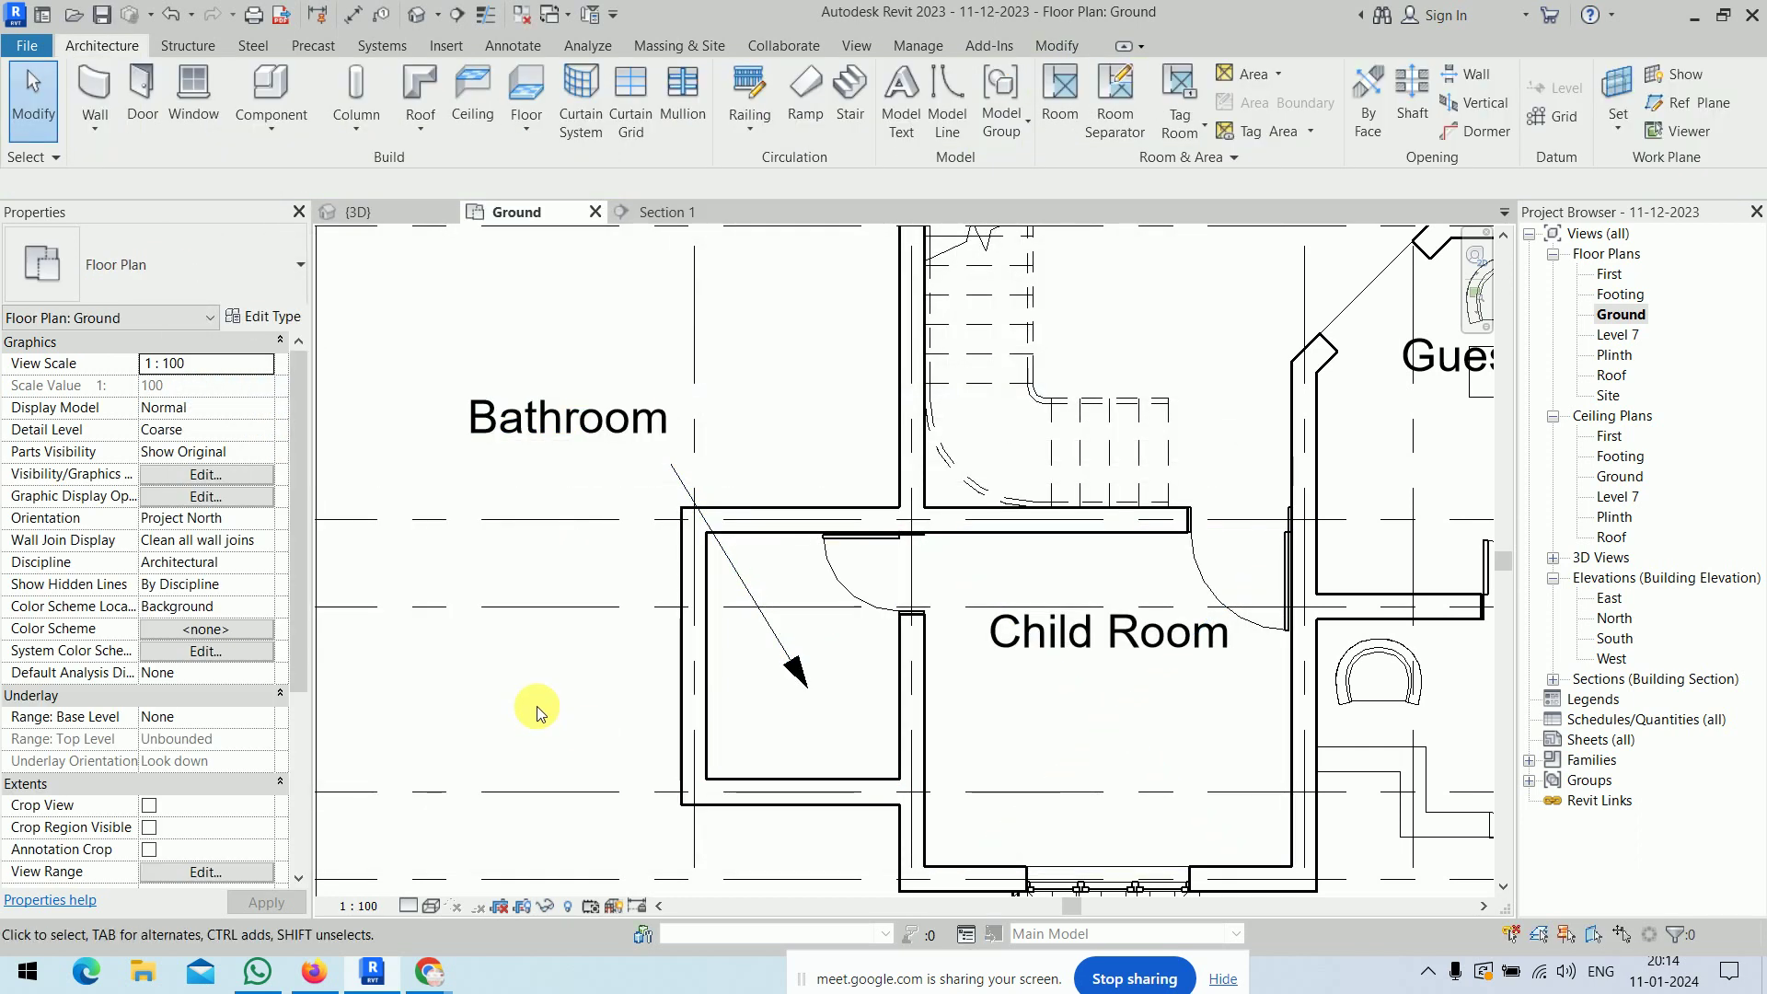
- Shorten the Bathroom tag's leader so its arrow ends just inside the bathroom
{"action": "left_click", "coordinate": [749, 592]}
{"action": "left_click_drag", "start_coordinate": [814, 701], "coordinate": [775, 608]}
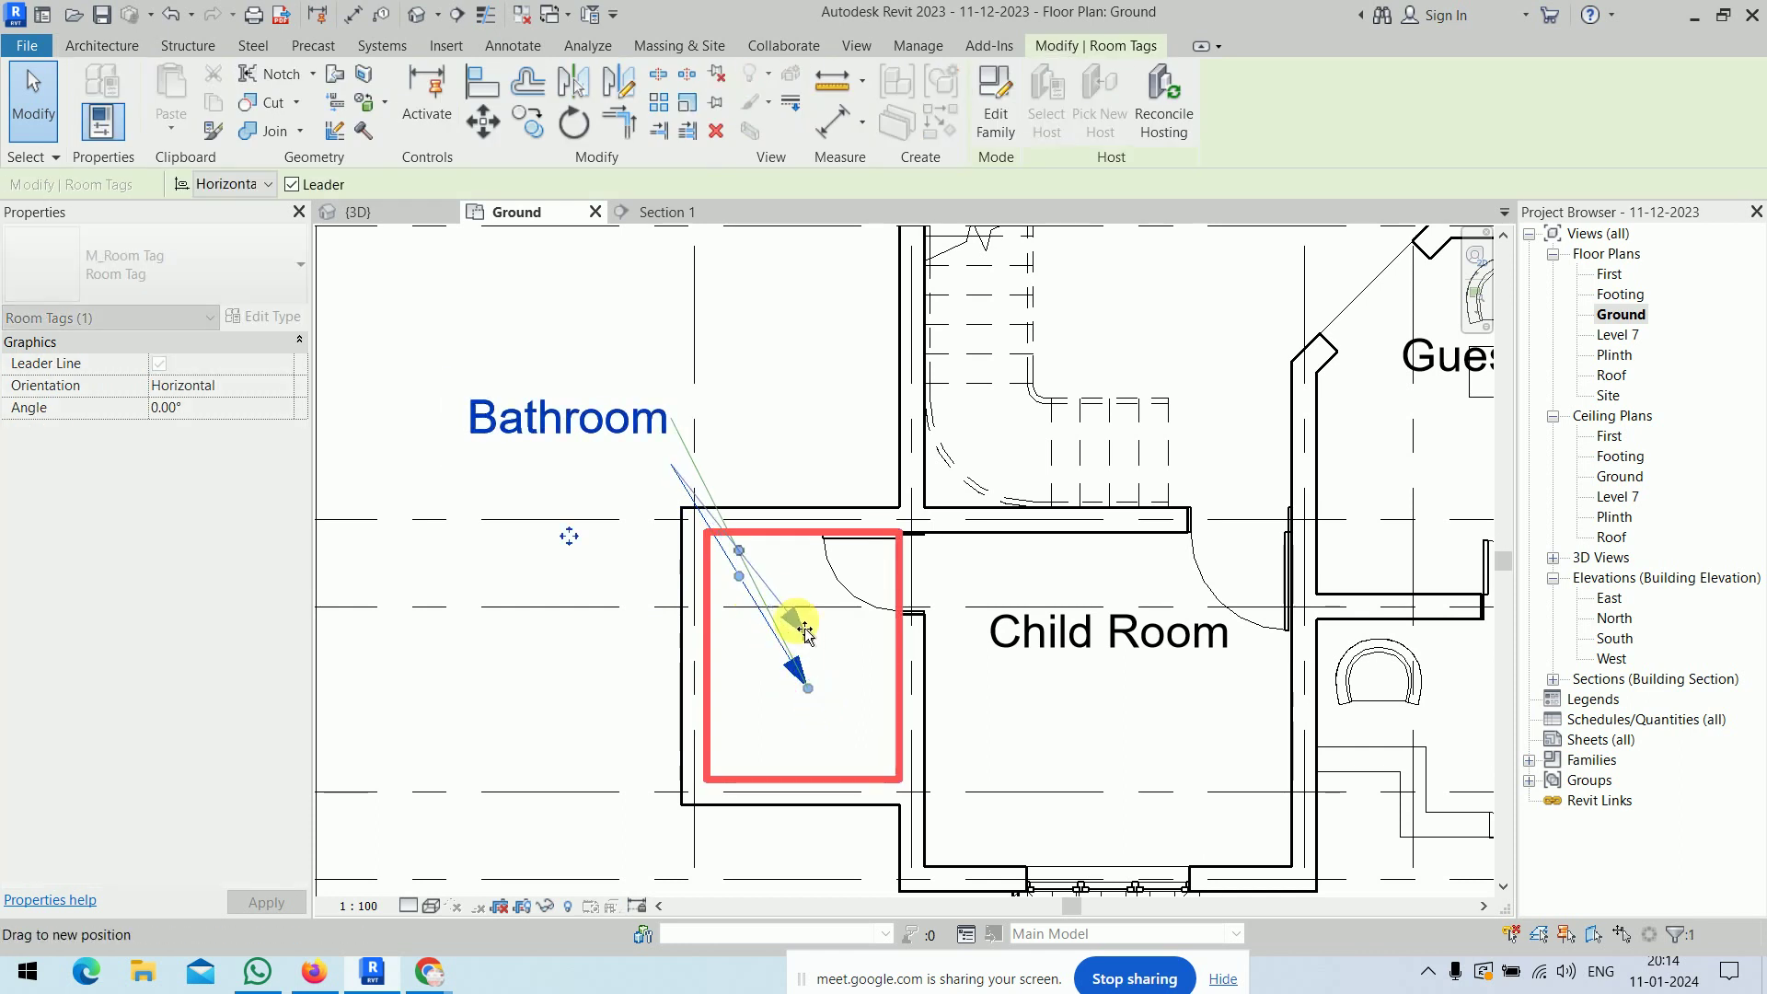
{"action": "left_click", "coordinate": [607, 701]}
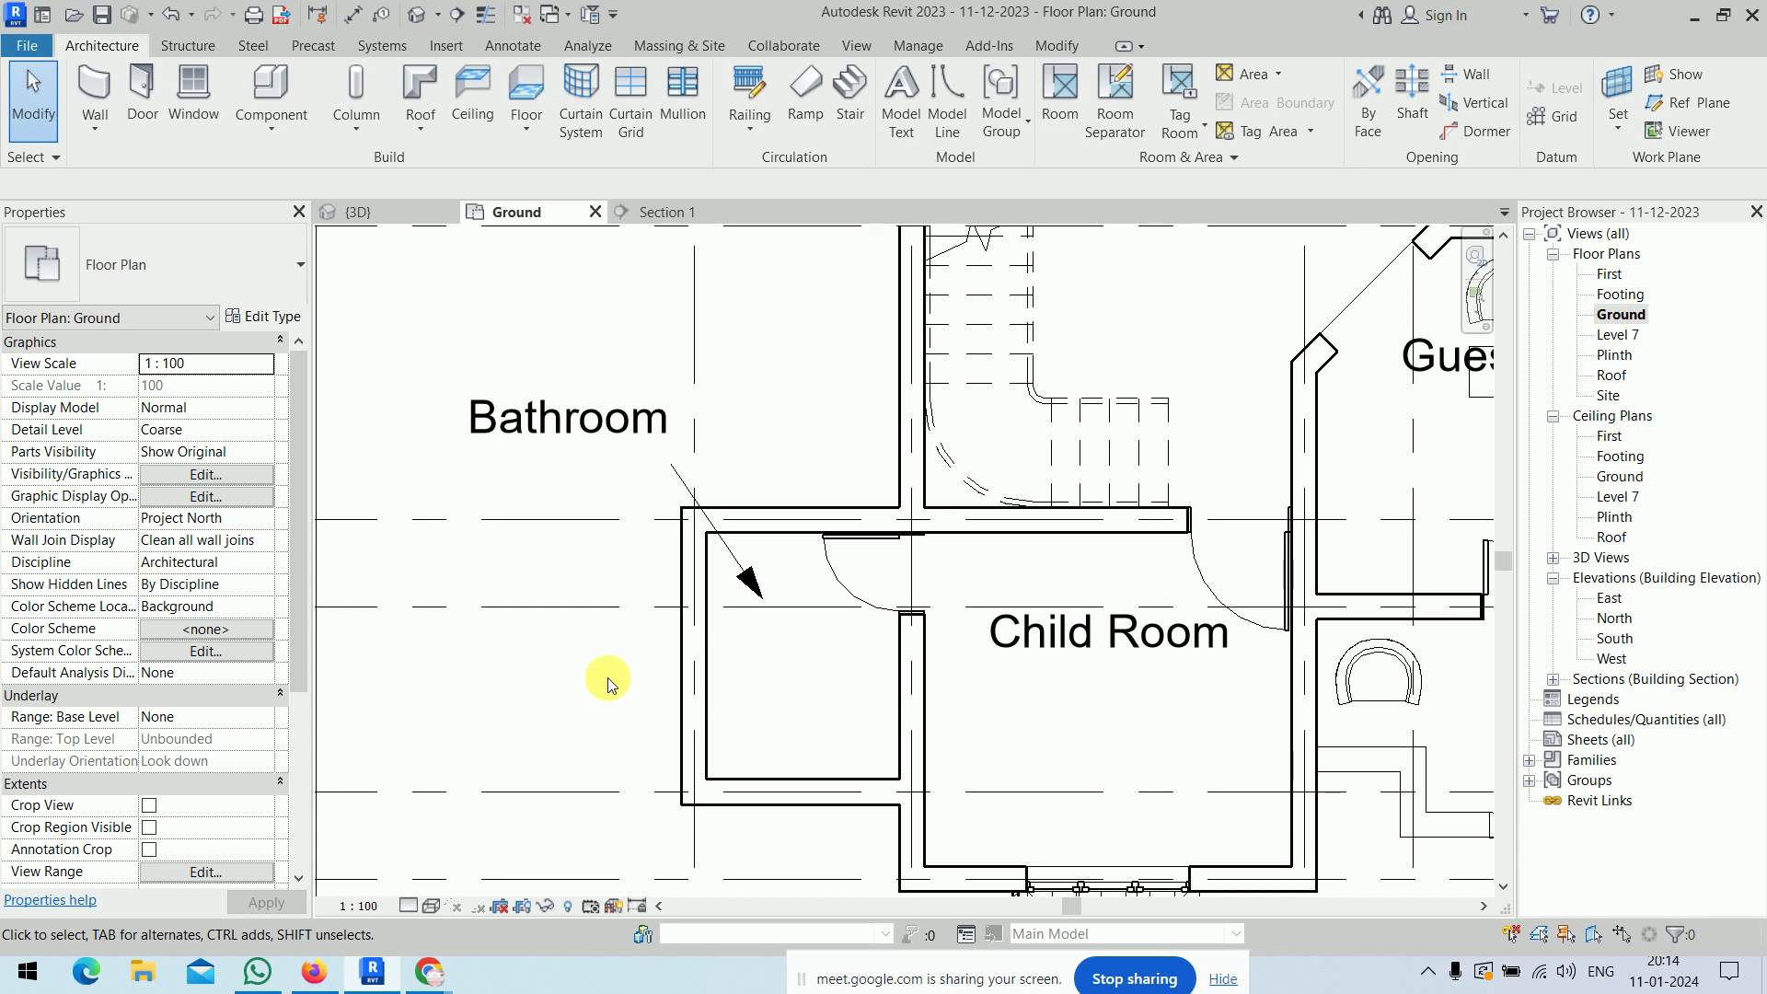
{"action": "scroll", "coordinate": [607, 681], "scroll_direction": "down", "scroll_amount": 2}
{"action": "scroll", "coordinate": [607, 681], "scroll_direction": "down", "scroll_amount": 2}
{"action": "middle_click_drag", "start_coordinate": [607, 682], "coordinate": [585, 625]}
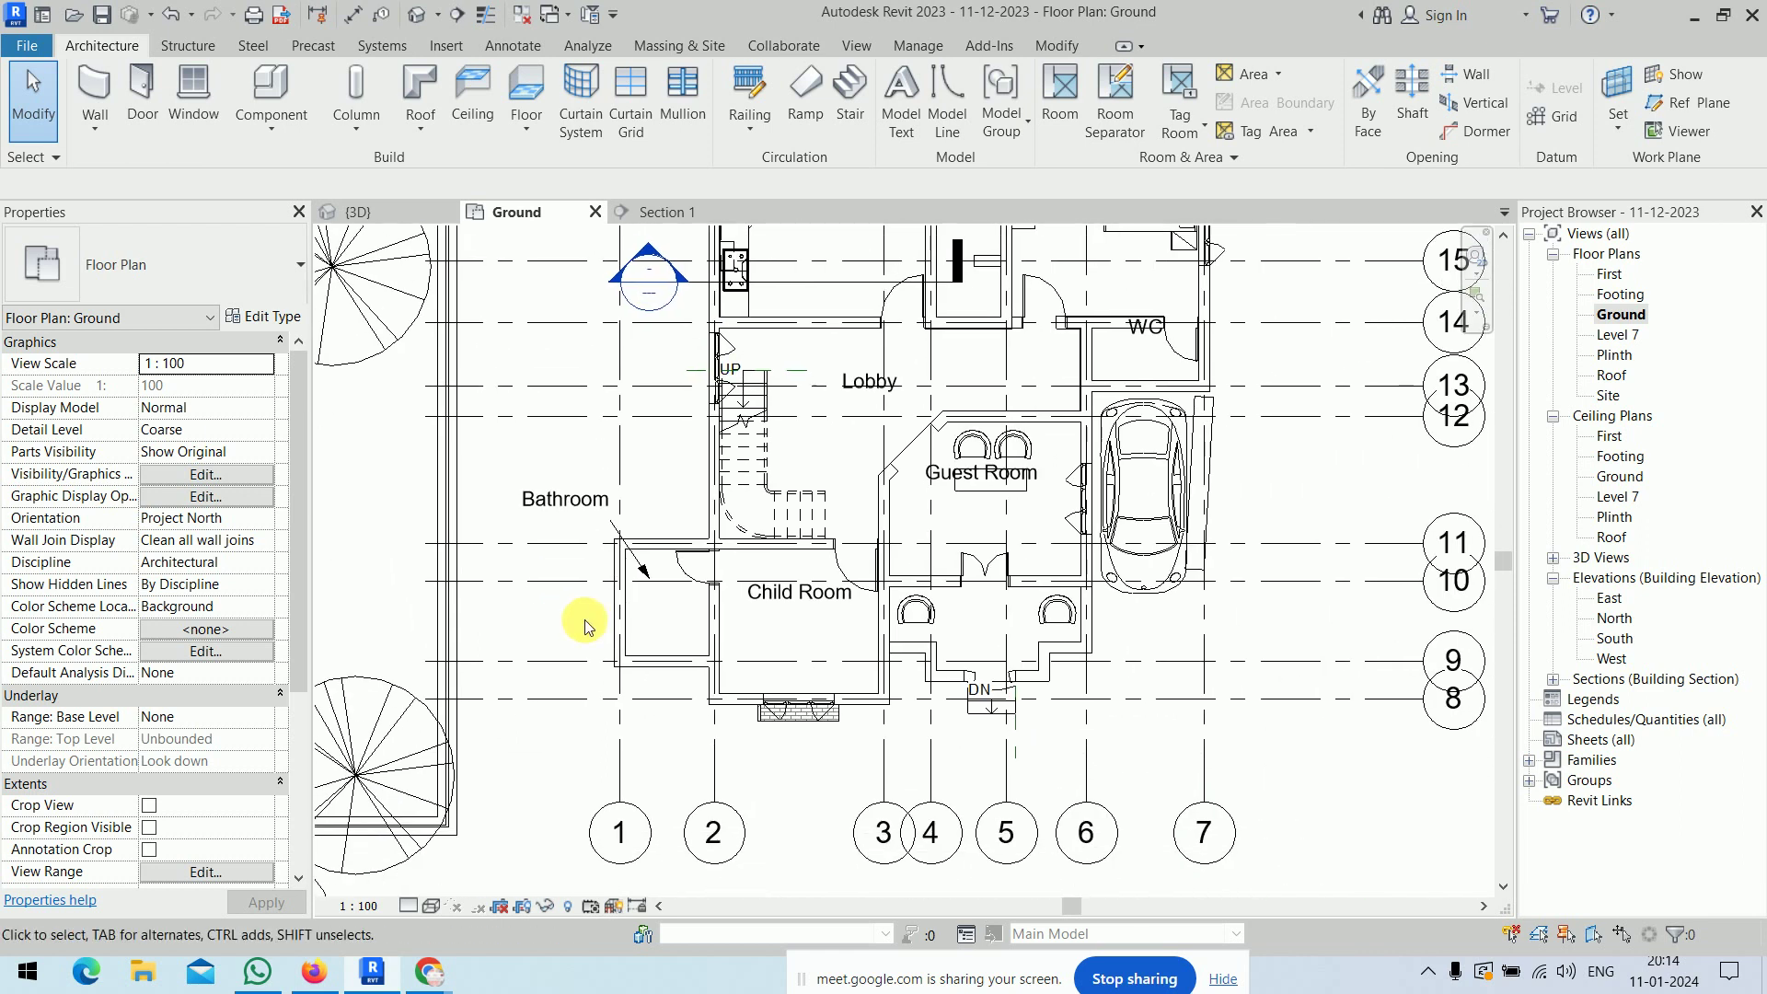
{"action": "scroll", "coordinate": [585, 625], "scroll_direction": "down", "scroll_amount": 2}
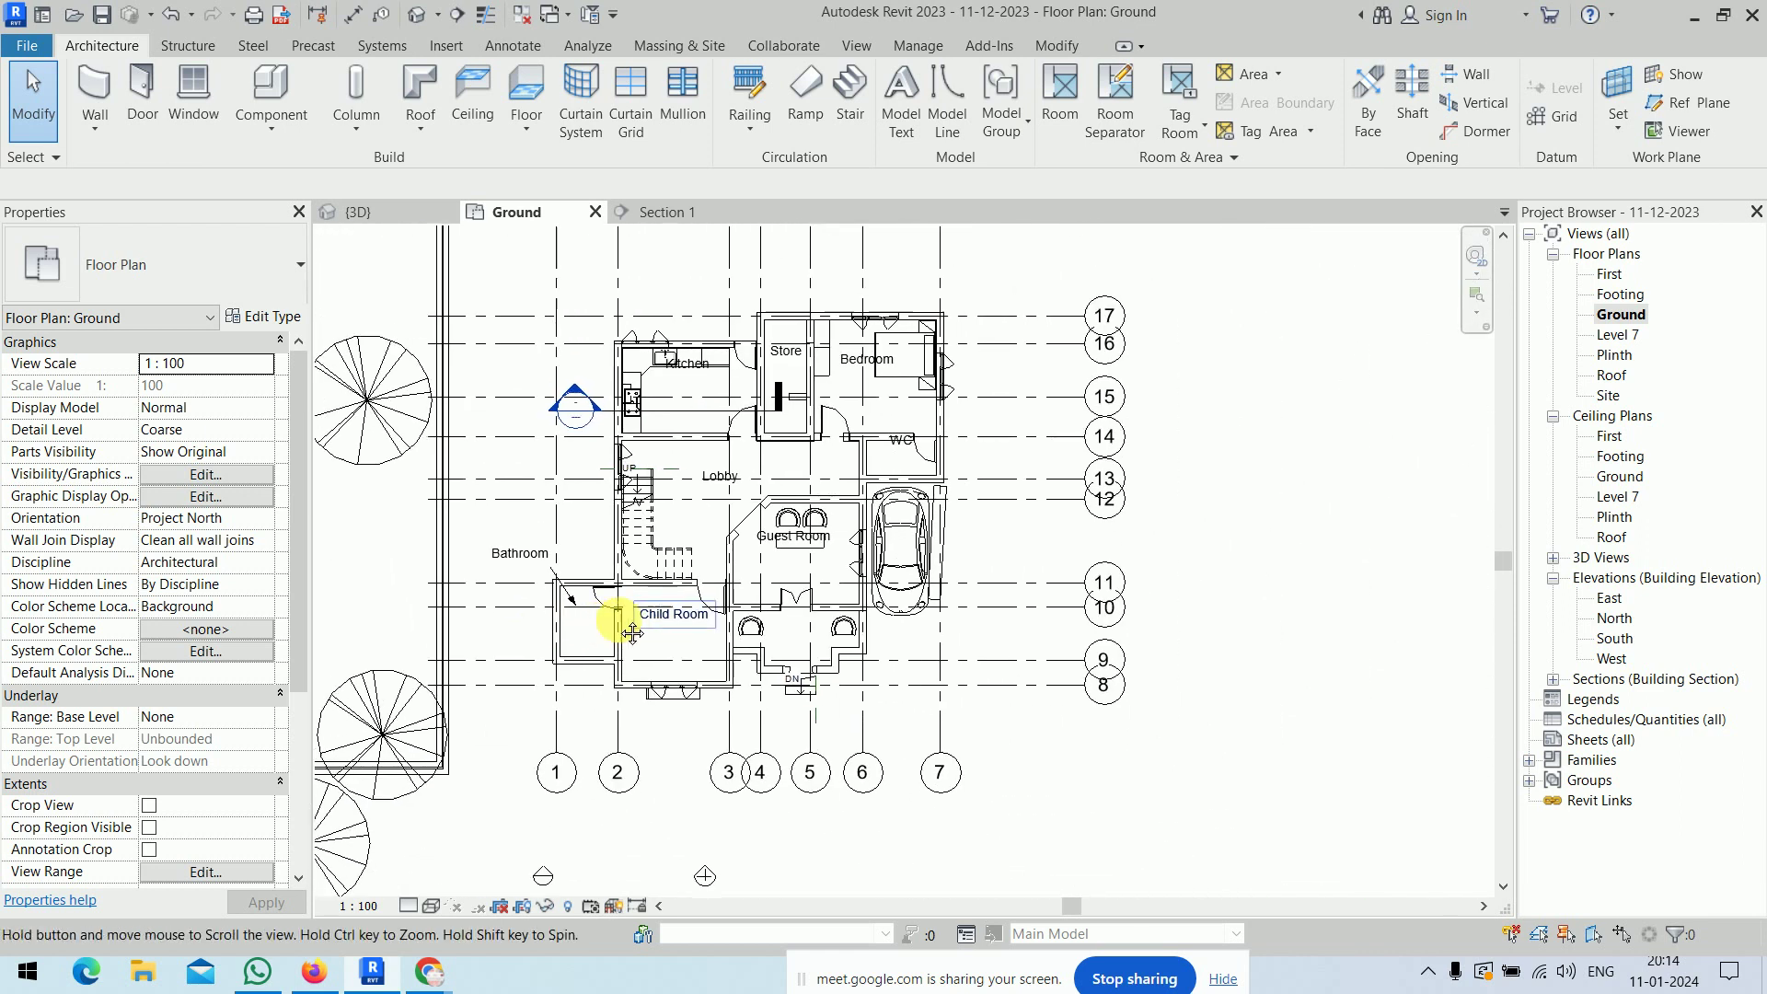
{"action": "scroll", "coordinate": [608, 608], "scroll_direction": "down", "scroll_amount": 2}
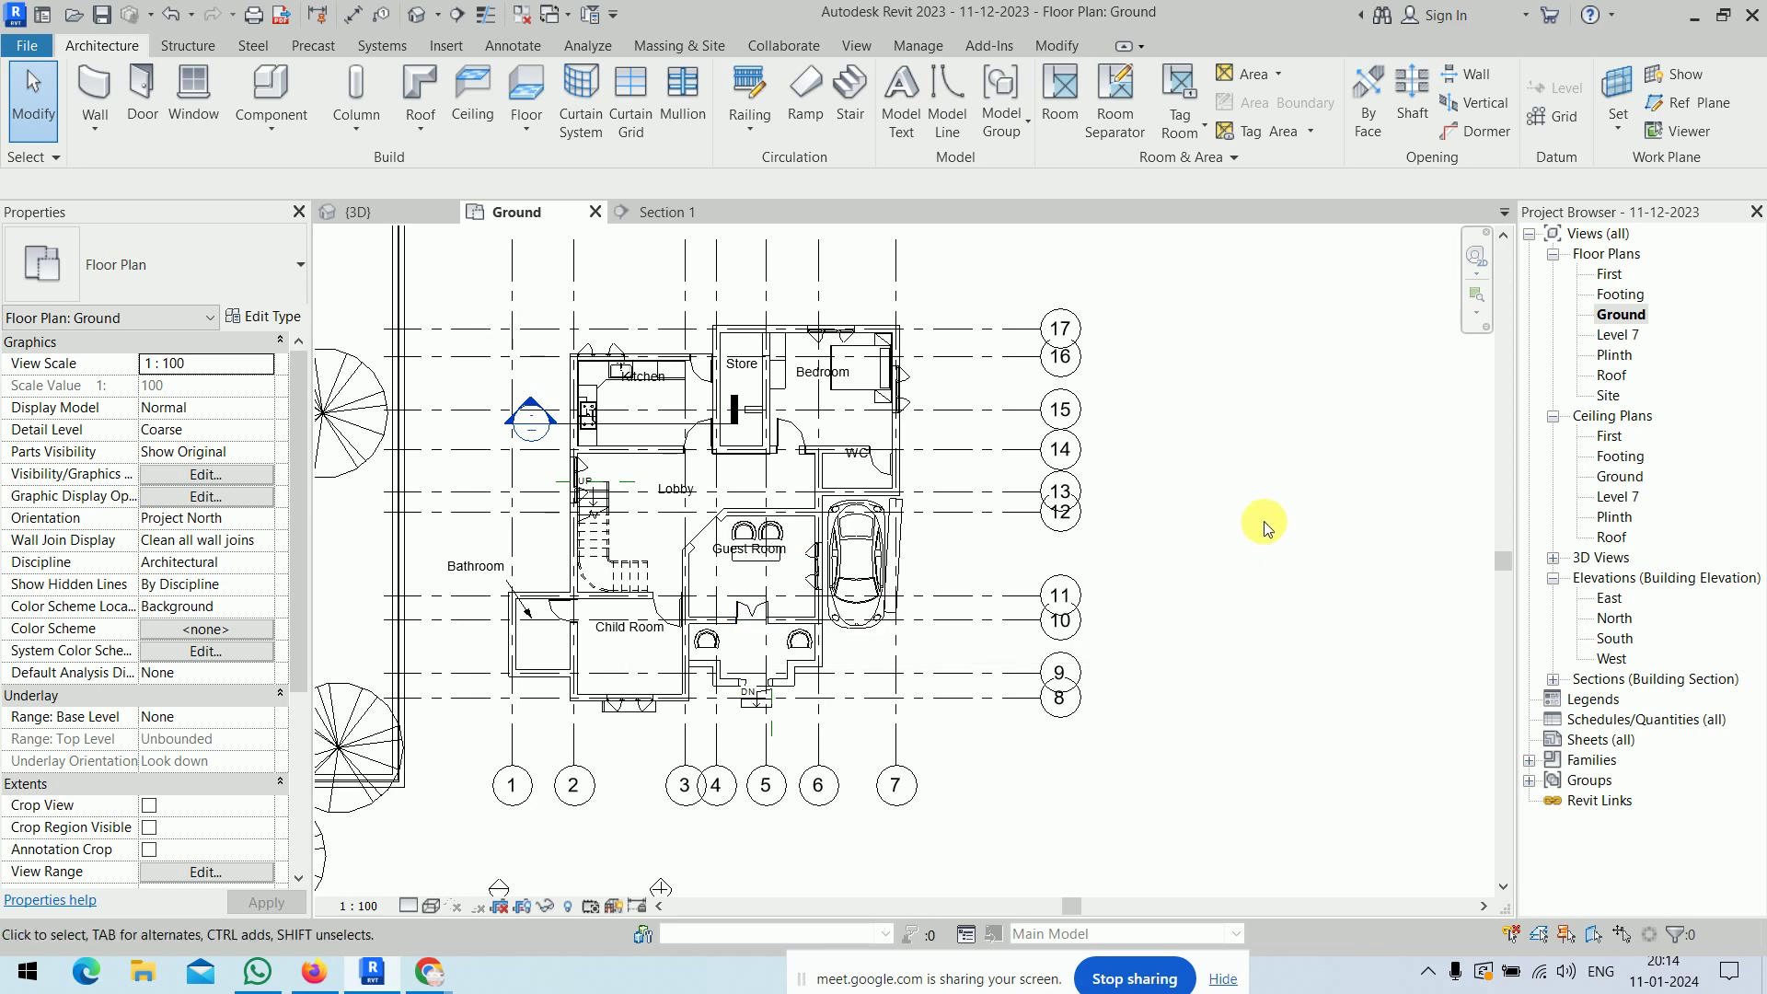
{"action": "scroll", "coordinate": [1233, 506], "scroll_direction": "down", "scroll_amount": 1, "text": "ctrl"}
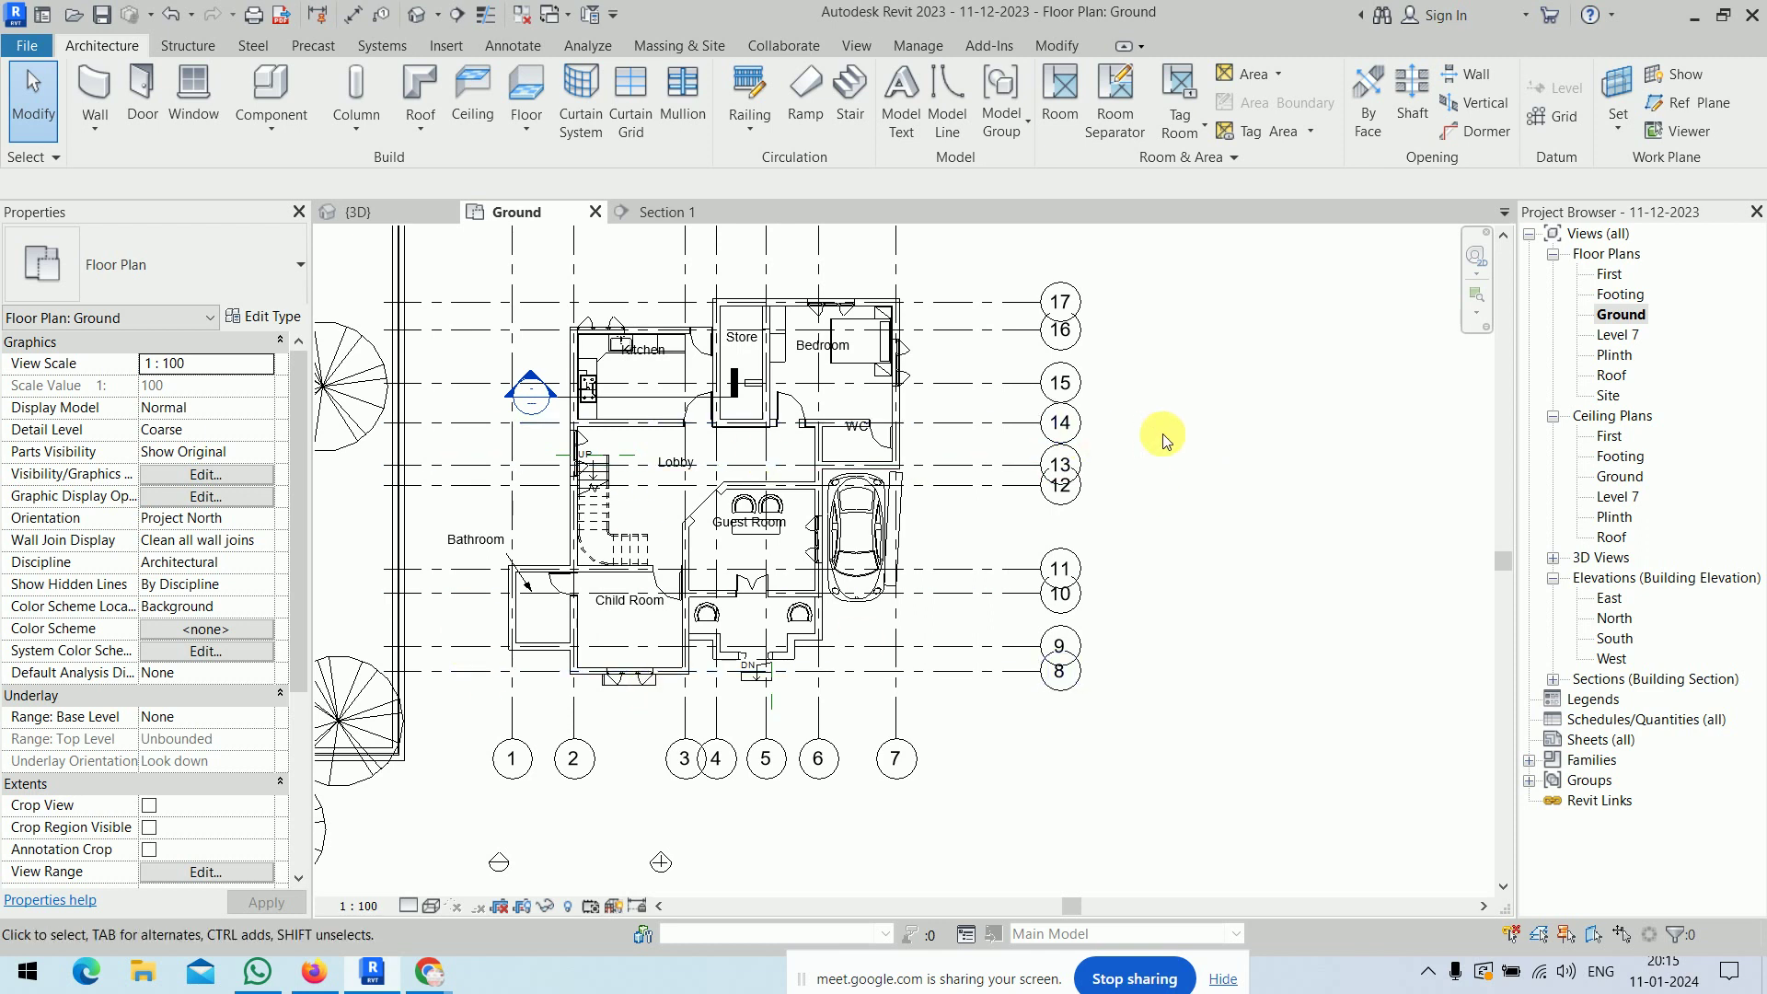
- Place a Color Fill Legend from the Analyze tab to the right of the plan
{"action": "left_click", "coordinate": [589, 48]}
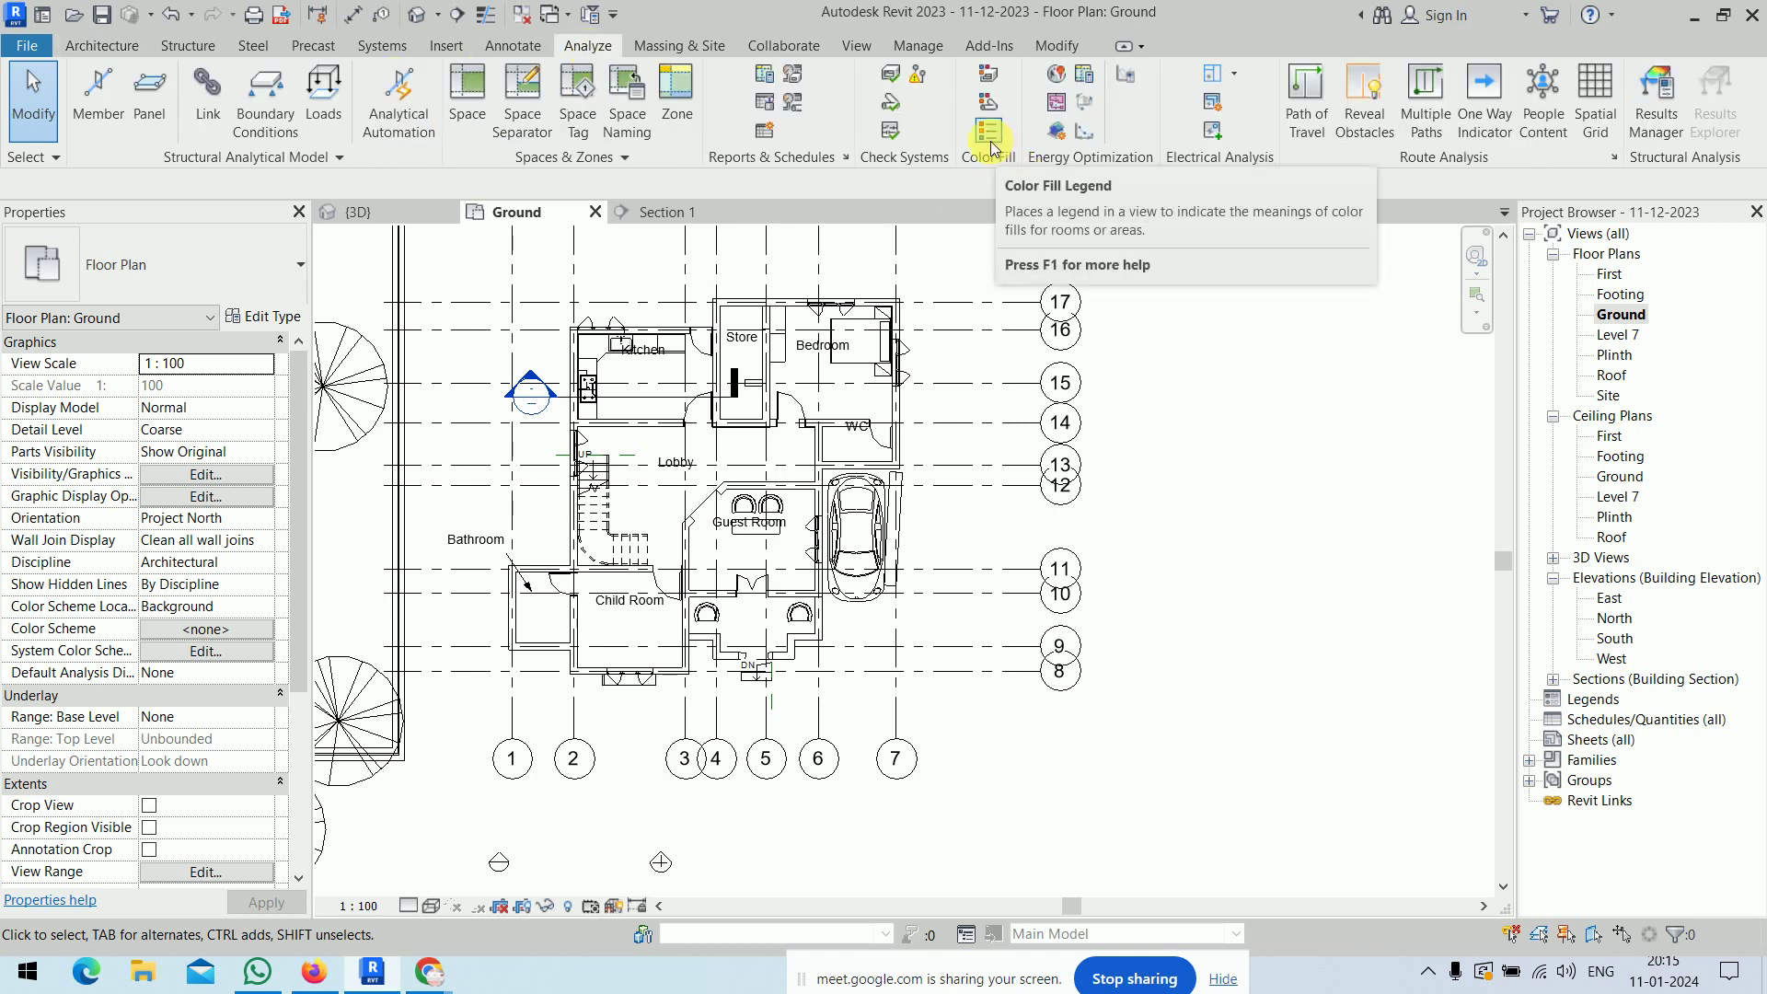
{"action": "mouse_move", "coordinate": [986, 131]}
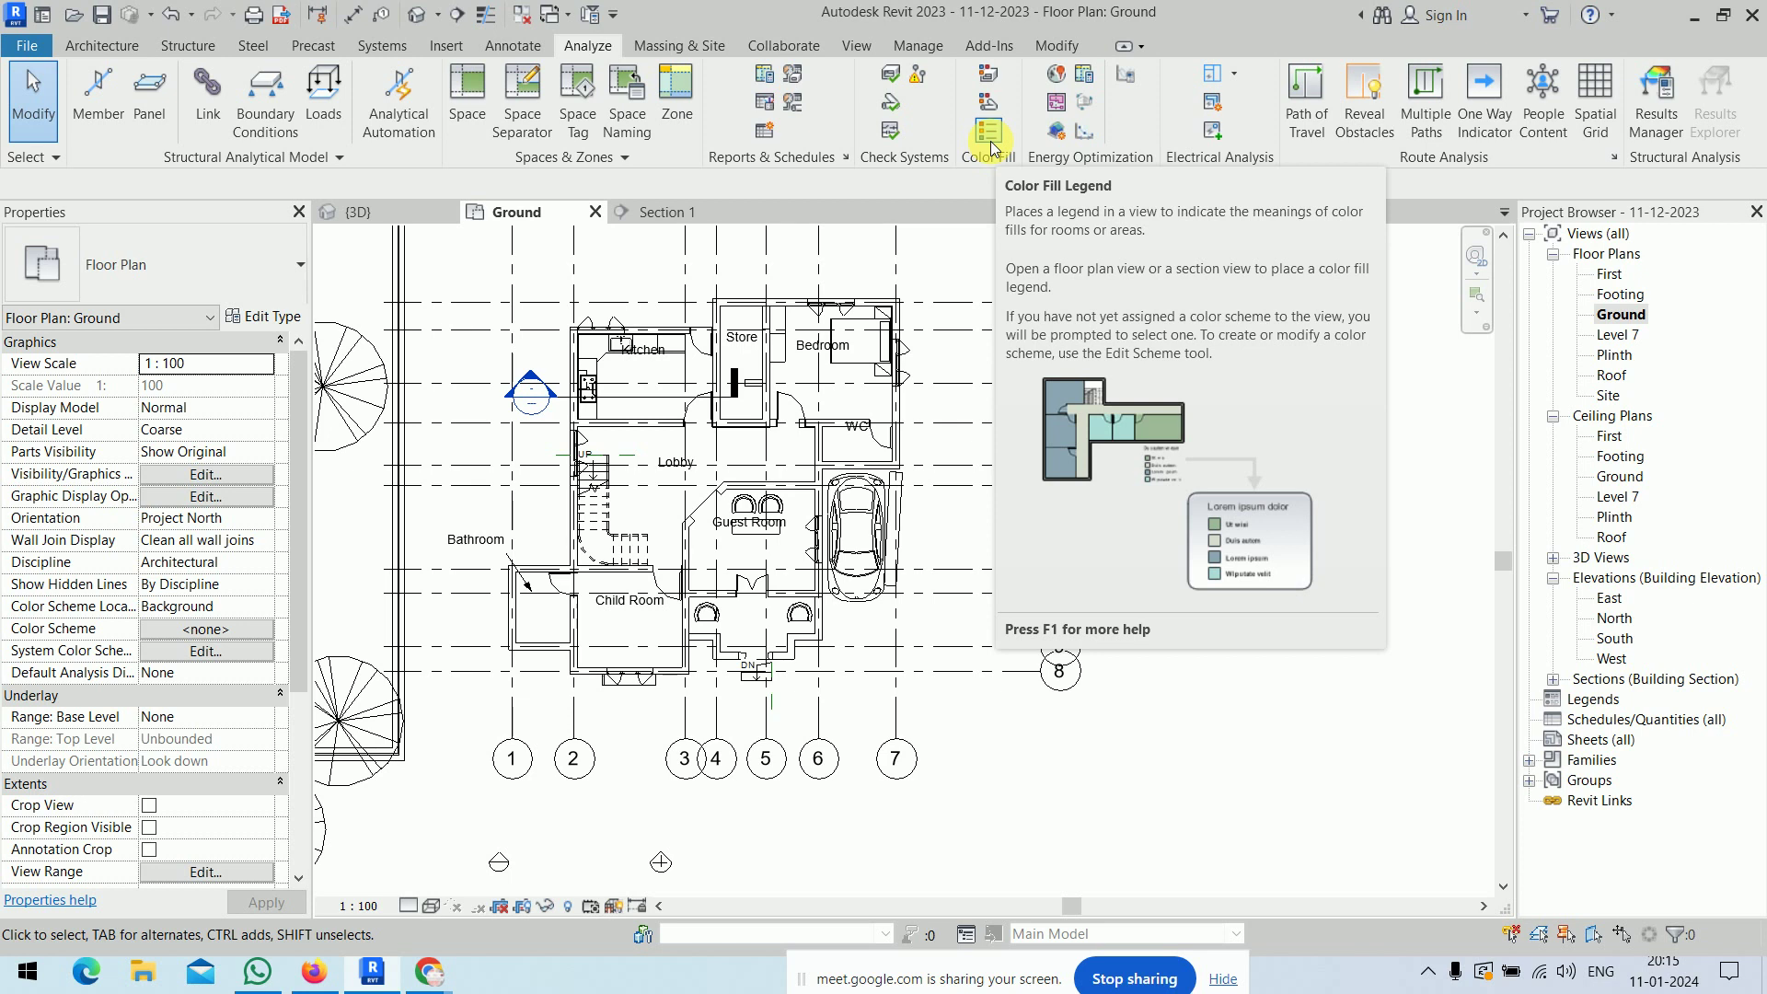
{"action": "left_click", "coordinate": [991, 137]}
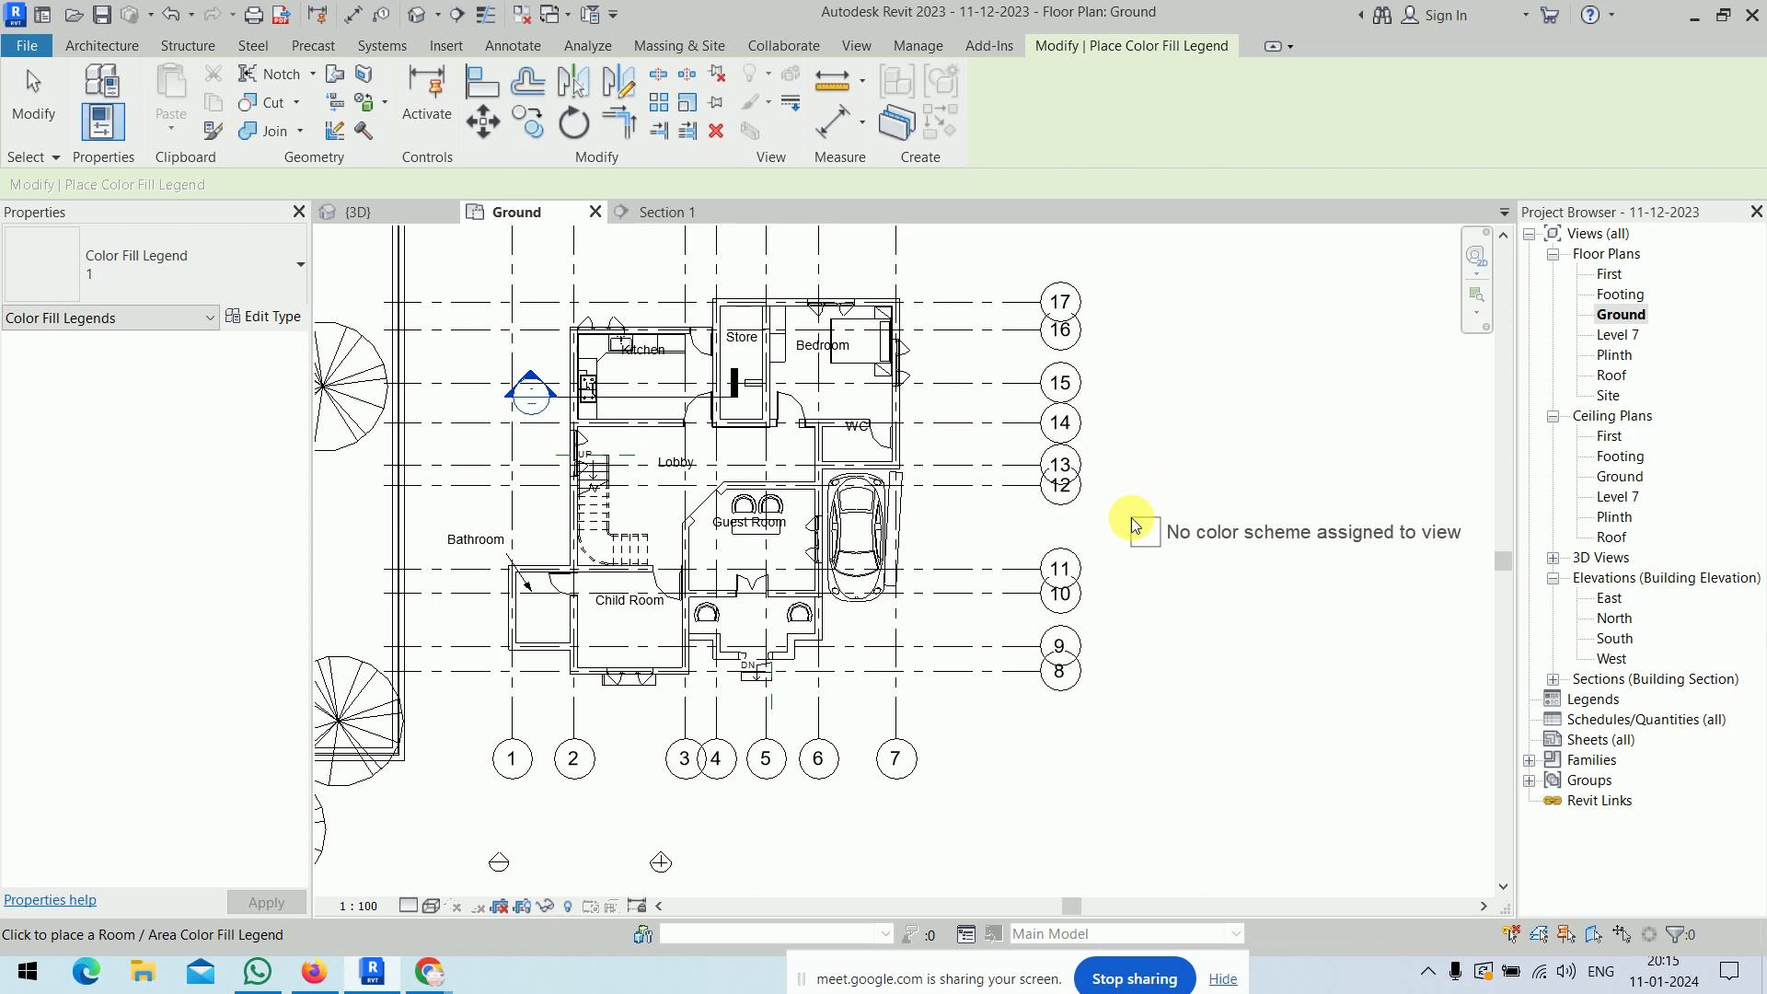
{"action": "left_click", "coordinate": [1126, 521]}
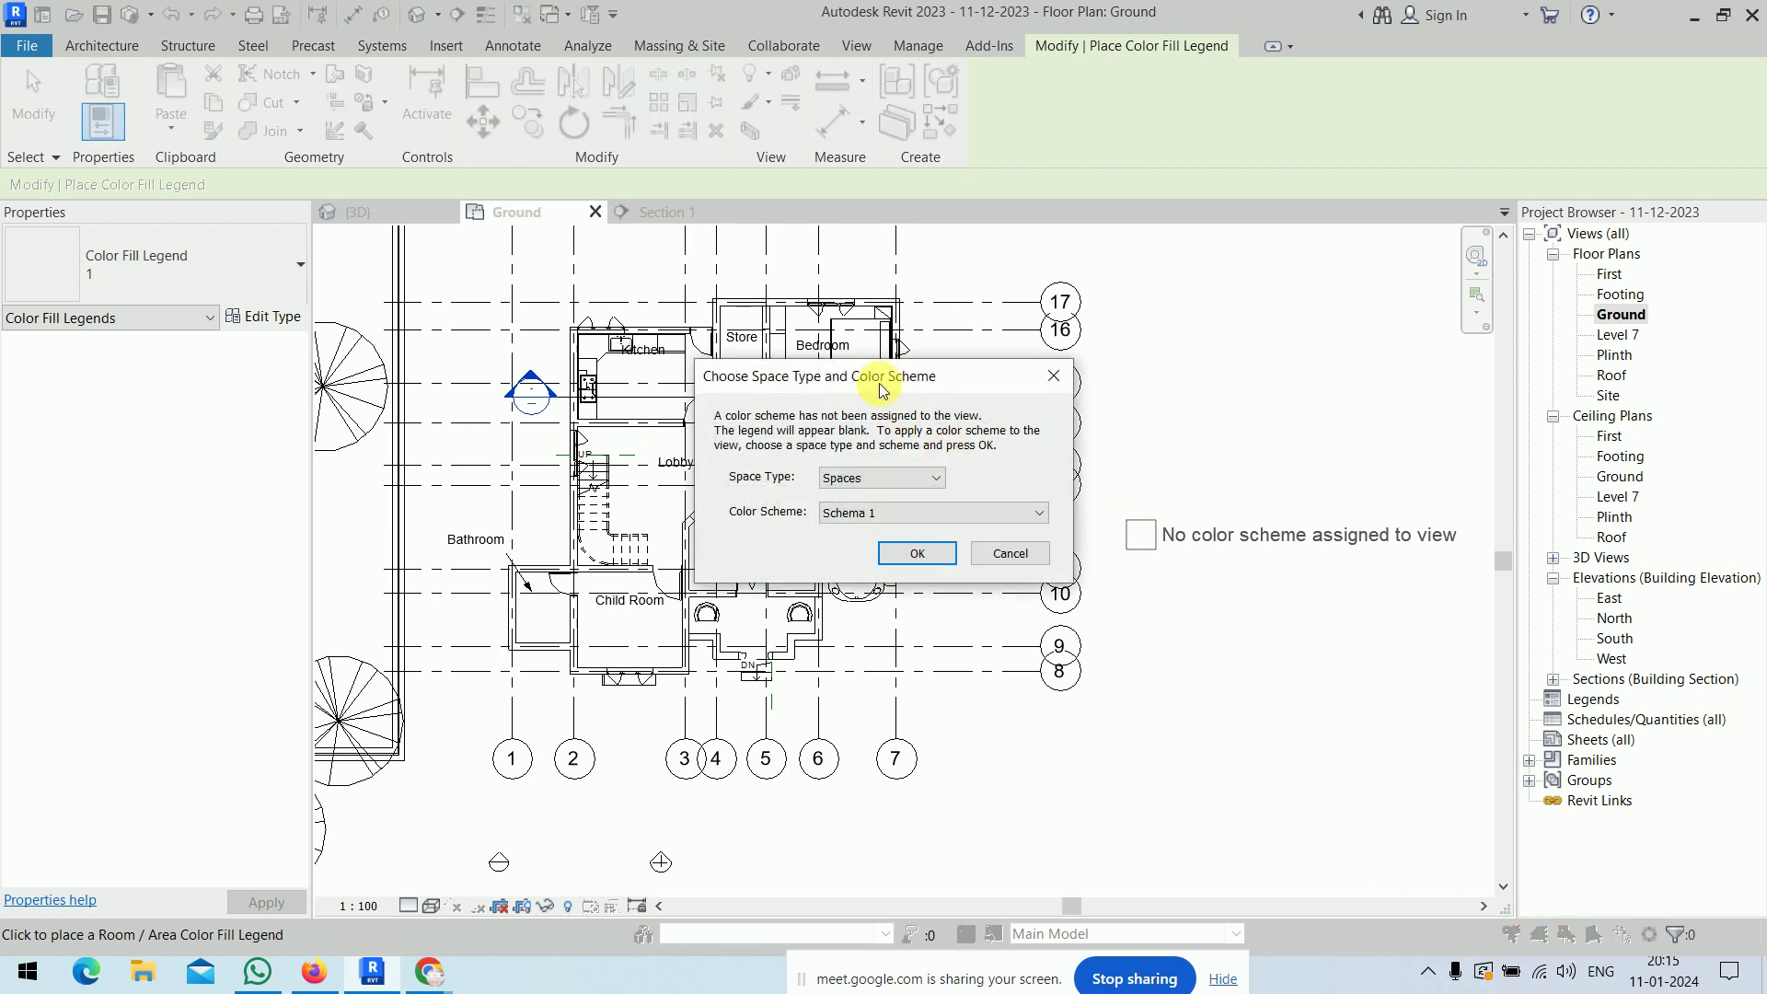
- Choose Space Type Rooms and Color Scheme Name for the legend, colouring rooms by name
{"action": "left_click_drag", "start_coordinate": [879, 383], "coordinate": [866, 309]}
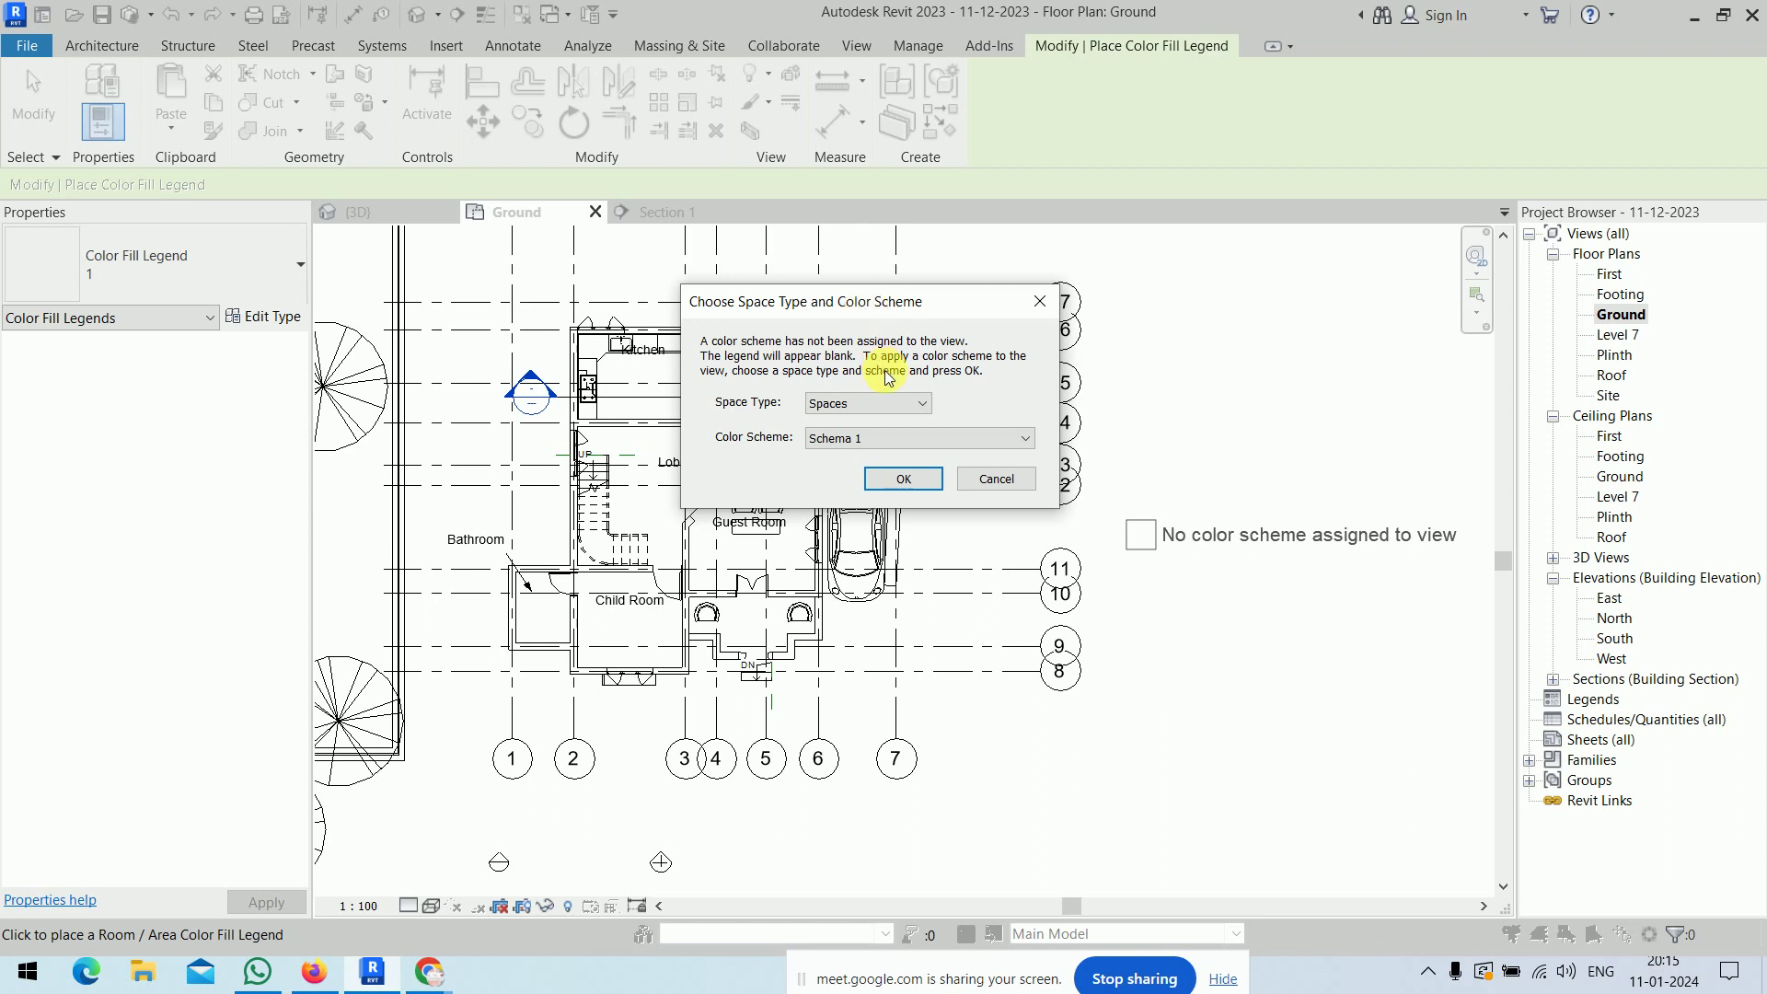
{"action": "left_click", "coordinate": [885, 402]}
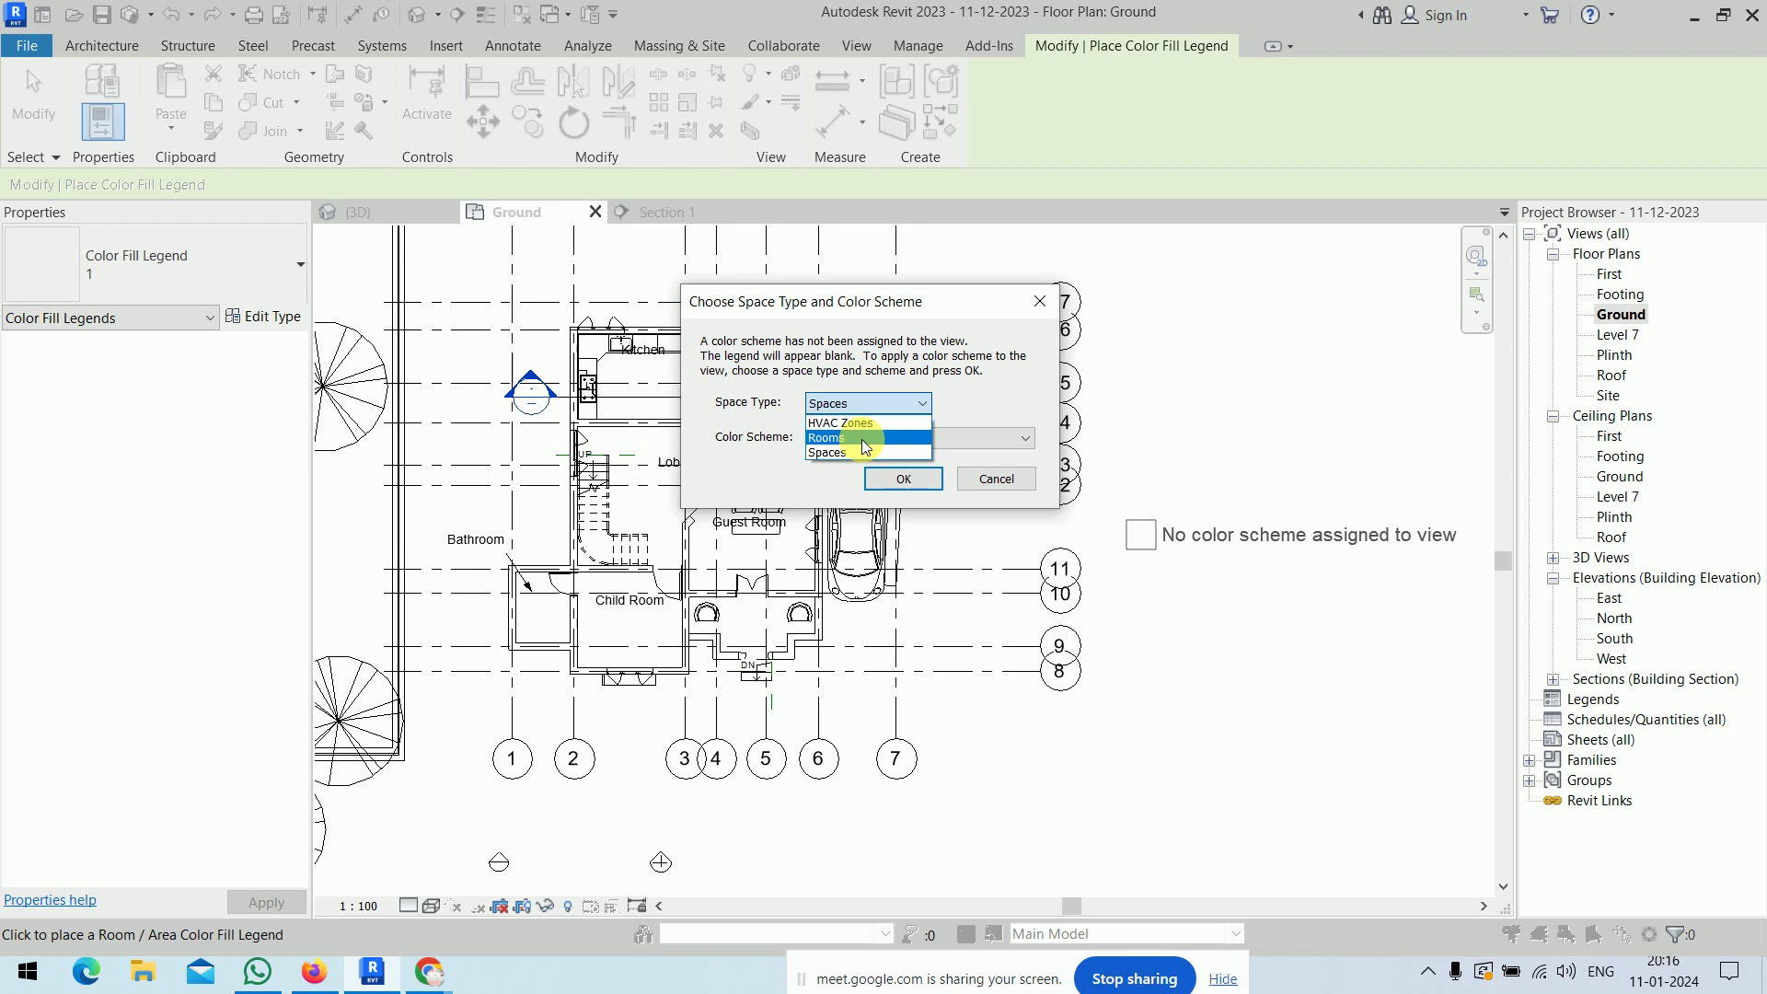
{"action": "left_click", "coordinate": [861, 439]}
{"action": "left_click", "coordinate": [906, 440]}
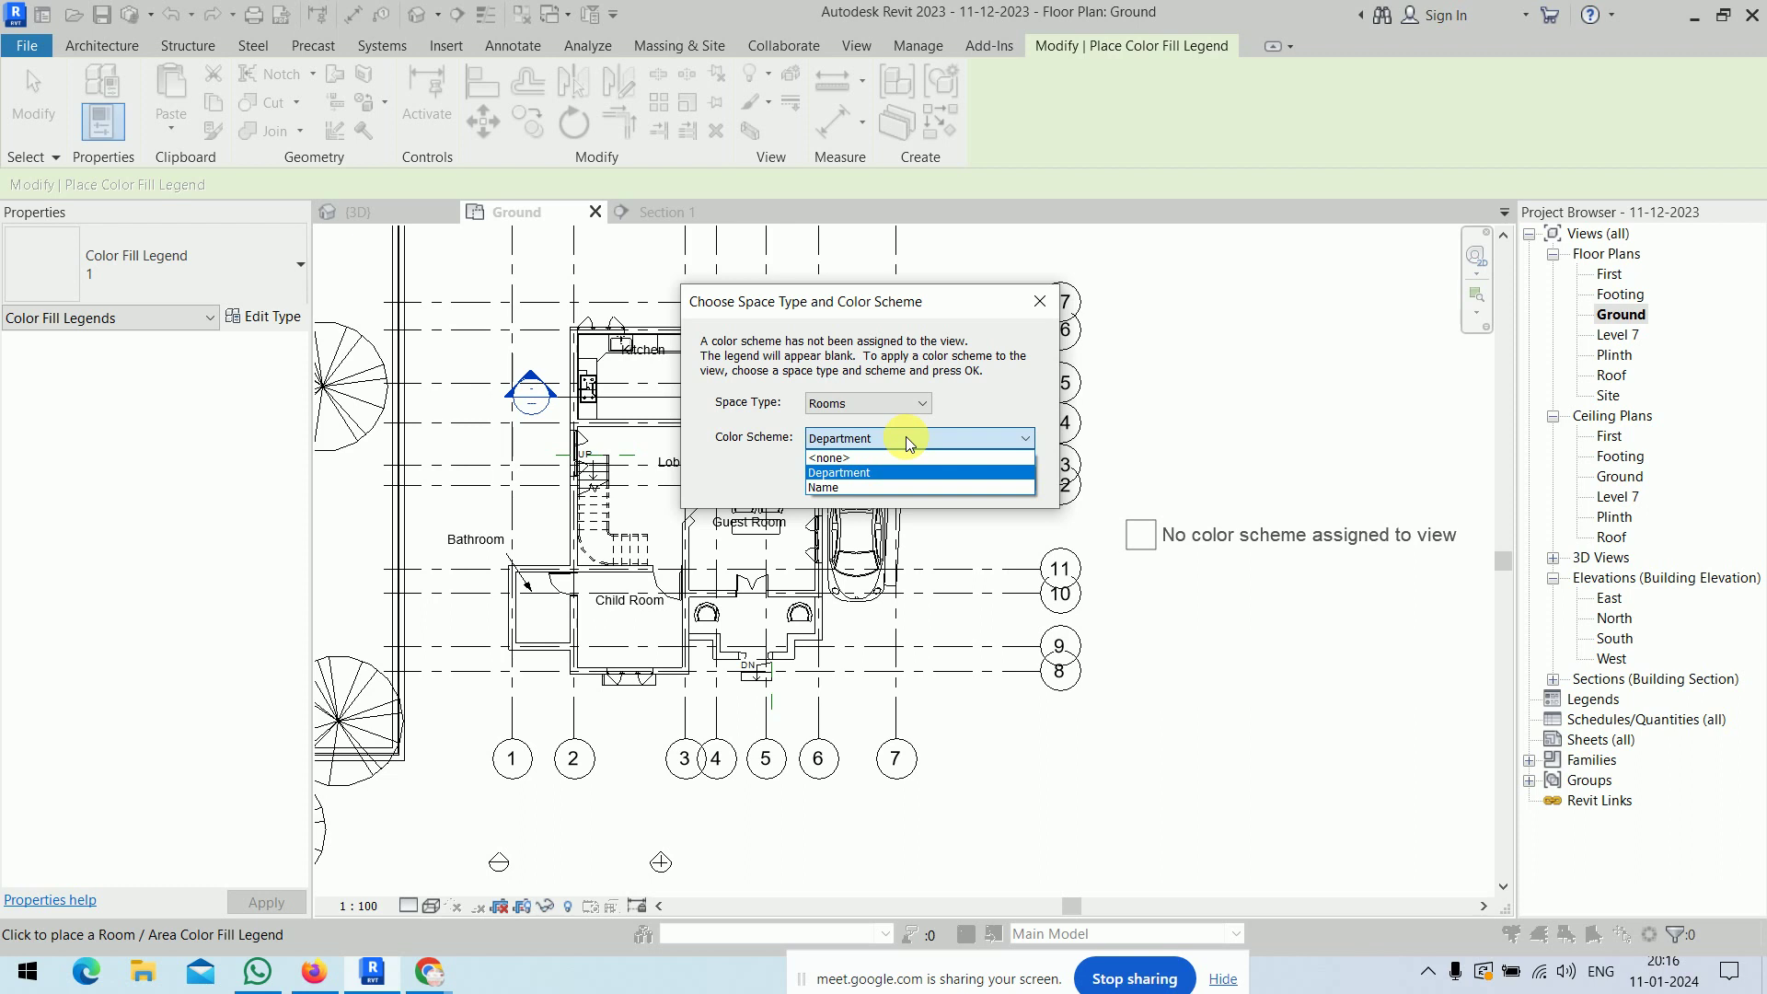
{"action": "left_click", "coordinate": [887, 485]}
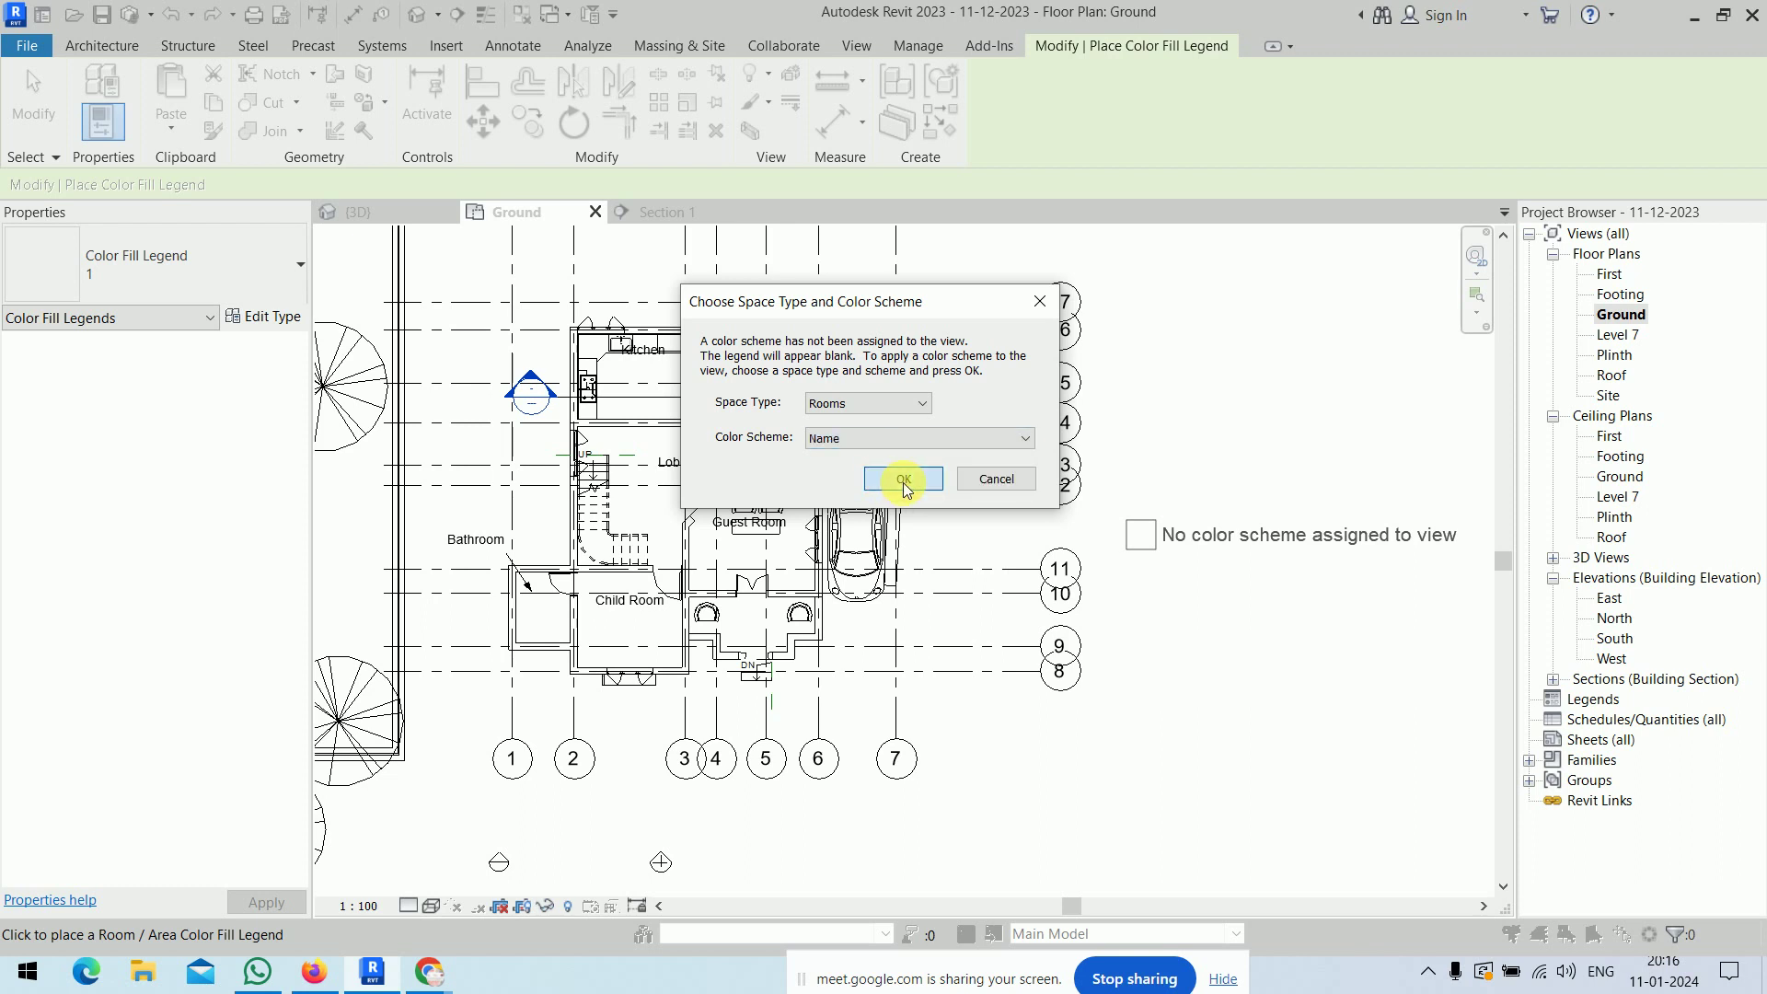
{"action": "left_click", "coordinate": [916, 495]}
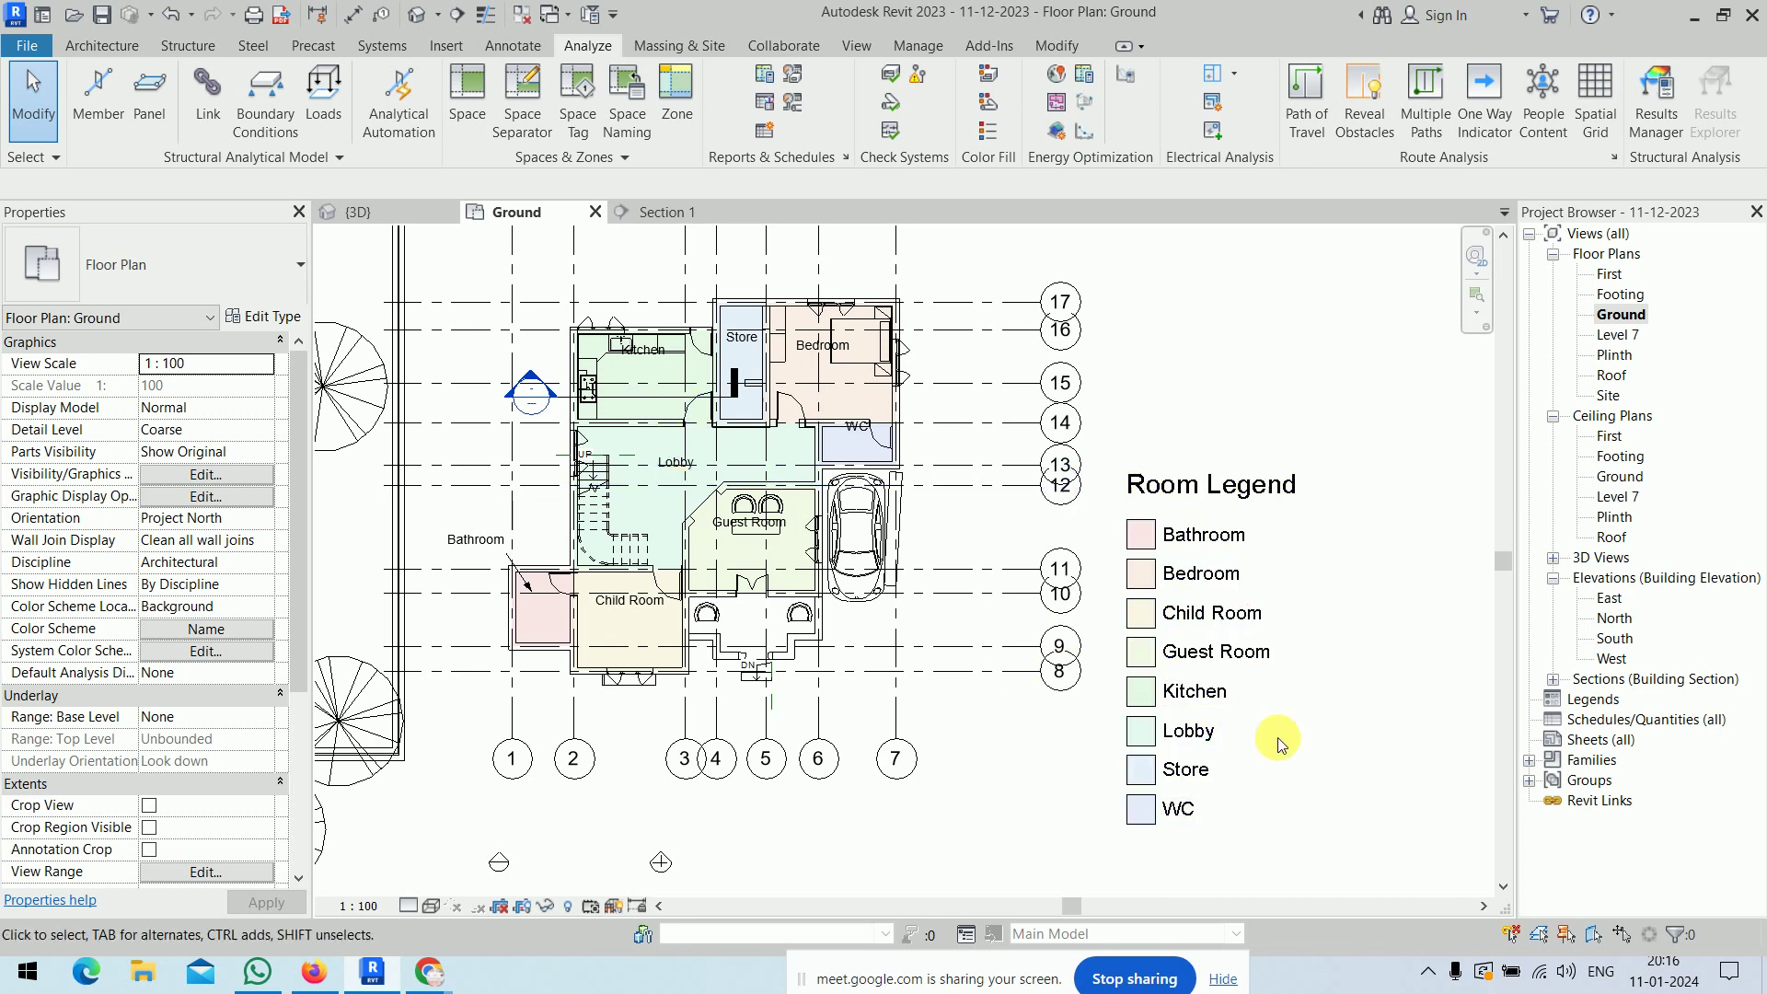
{"action": "left_click", "coordinate": [1244, 488]}
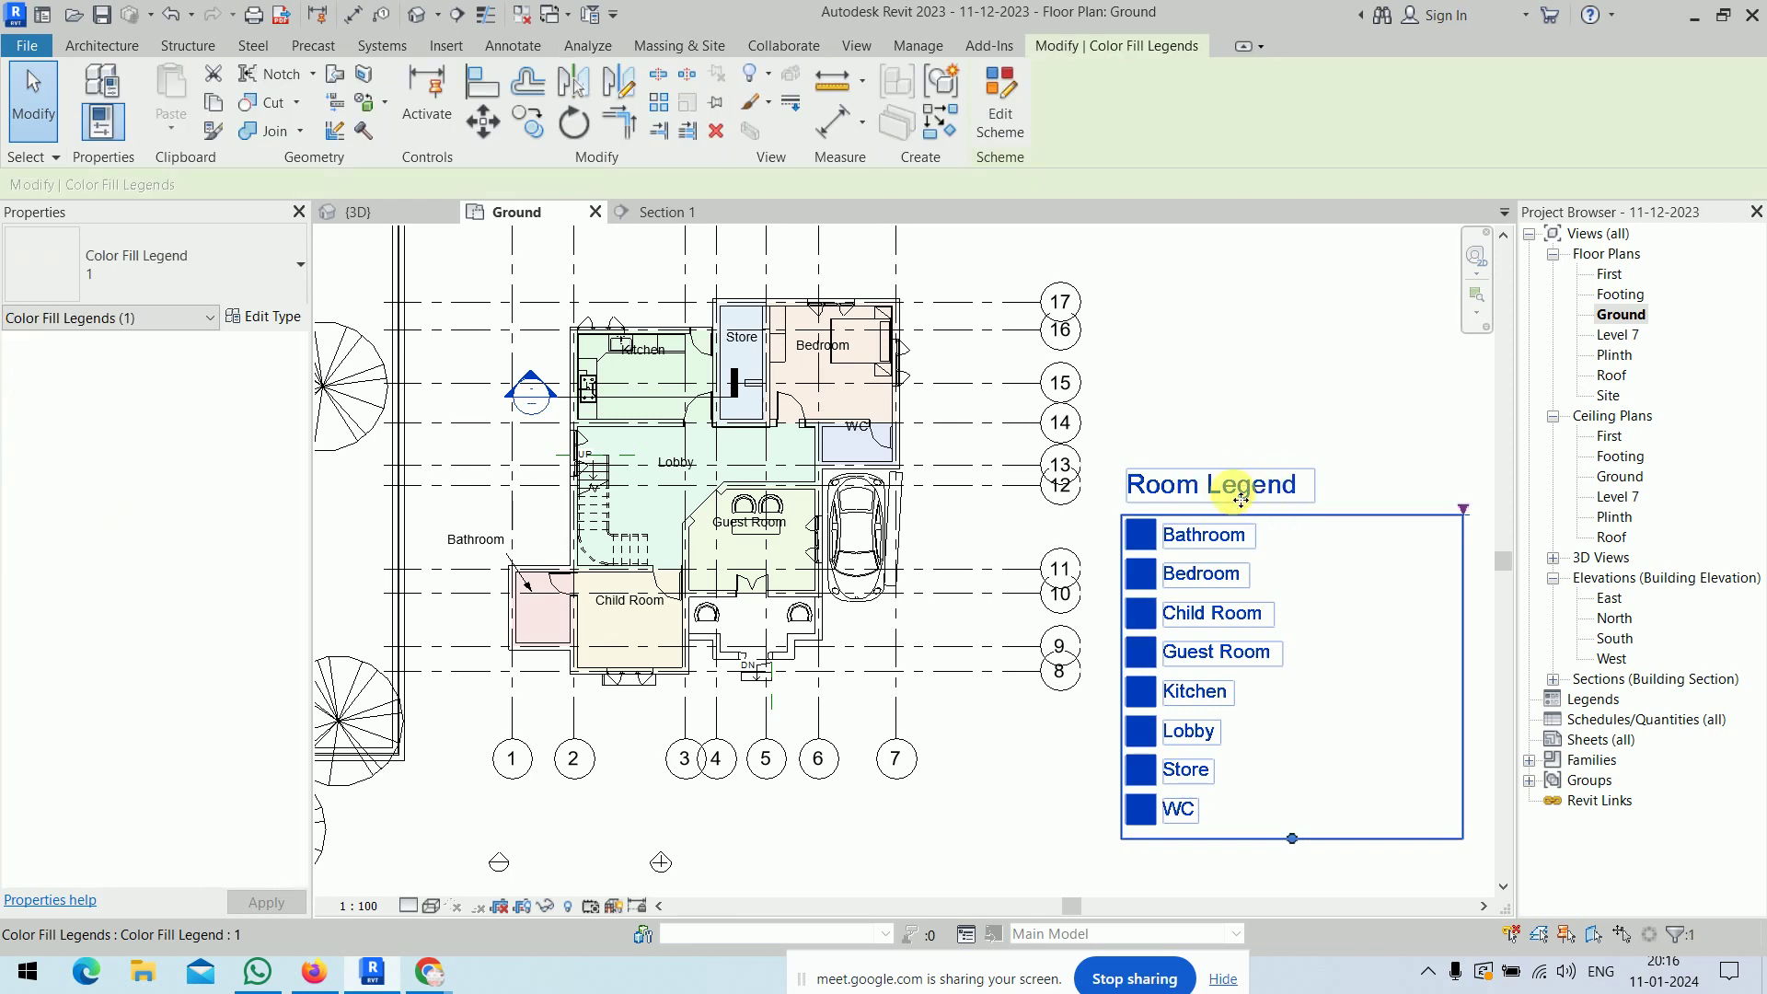
- Change the legend's colour scheme to colour rooms by Area, accepting the colour reset
{"action": "left_click", "coordinate": [1011, 140]}
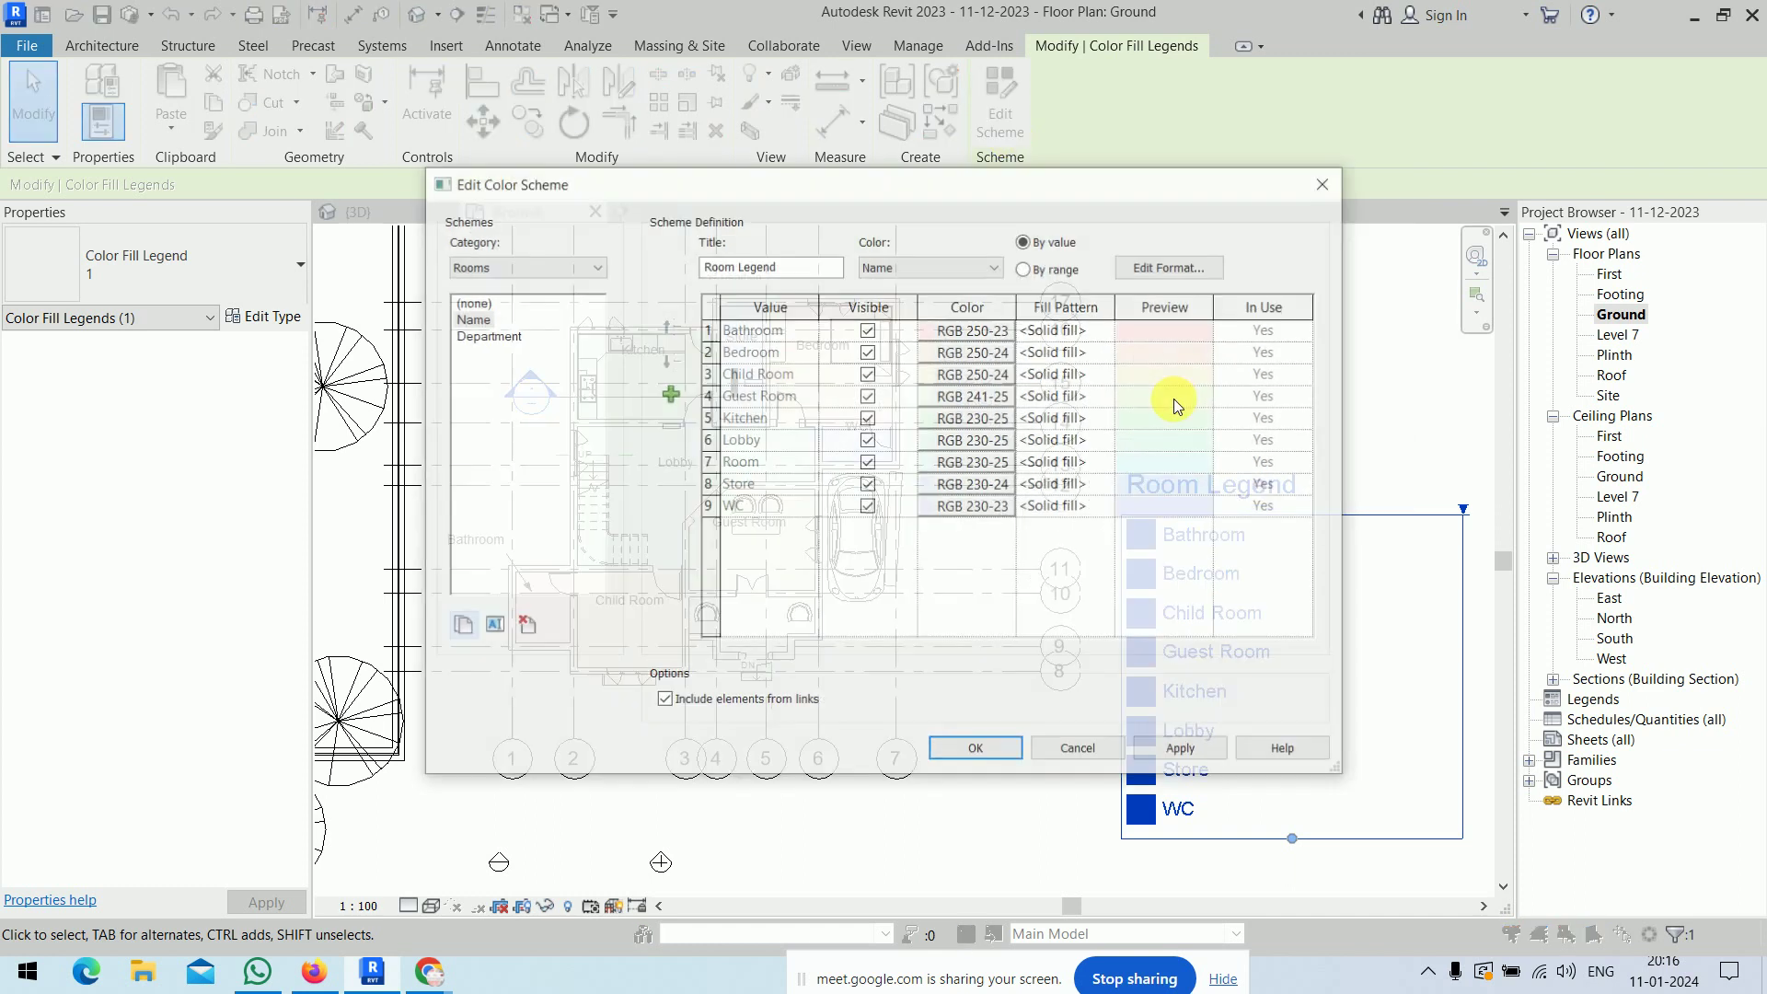
{"action": "left_click_drag", "start_coordinate": [947, 183], "coordinate": [1178, 103]}
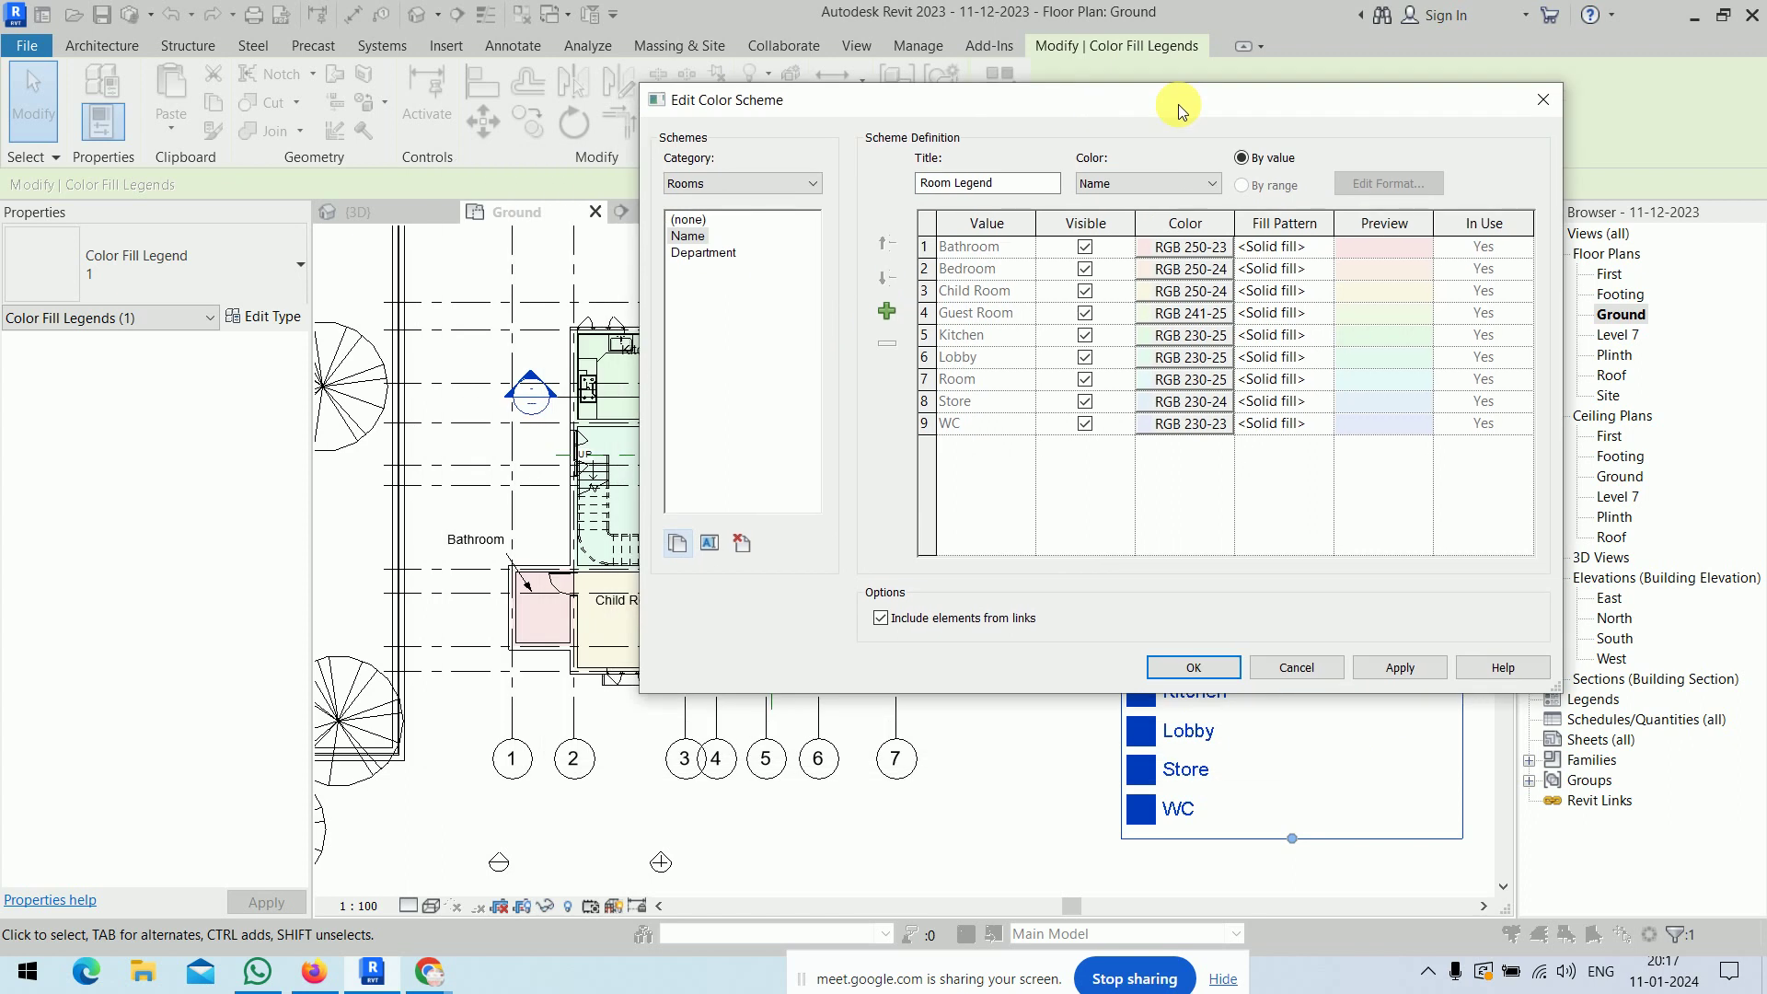
{"action": "left_click", "coordinate": [1141, 186]}
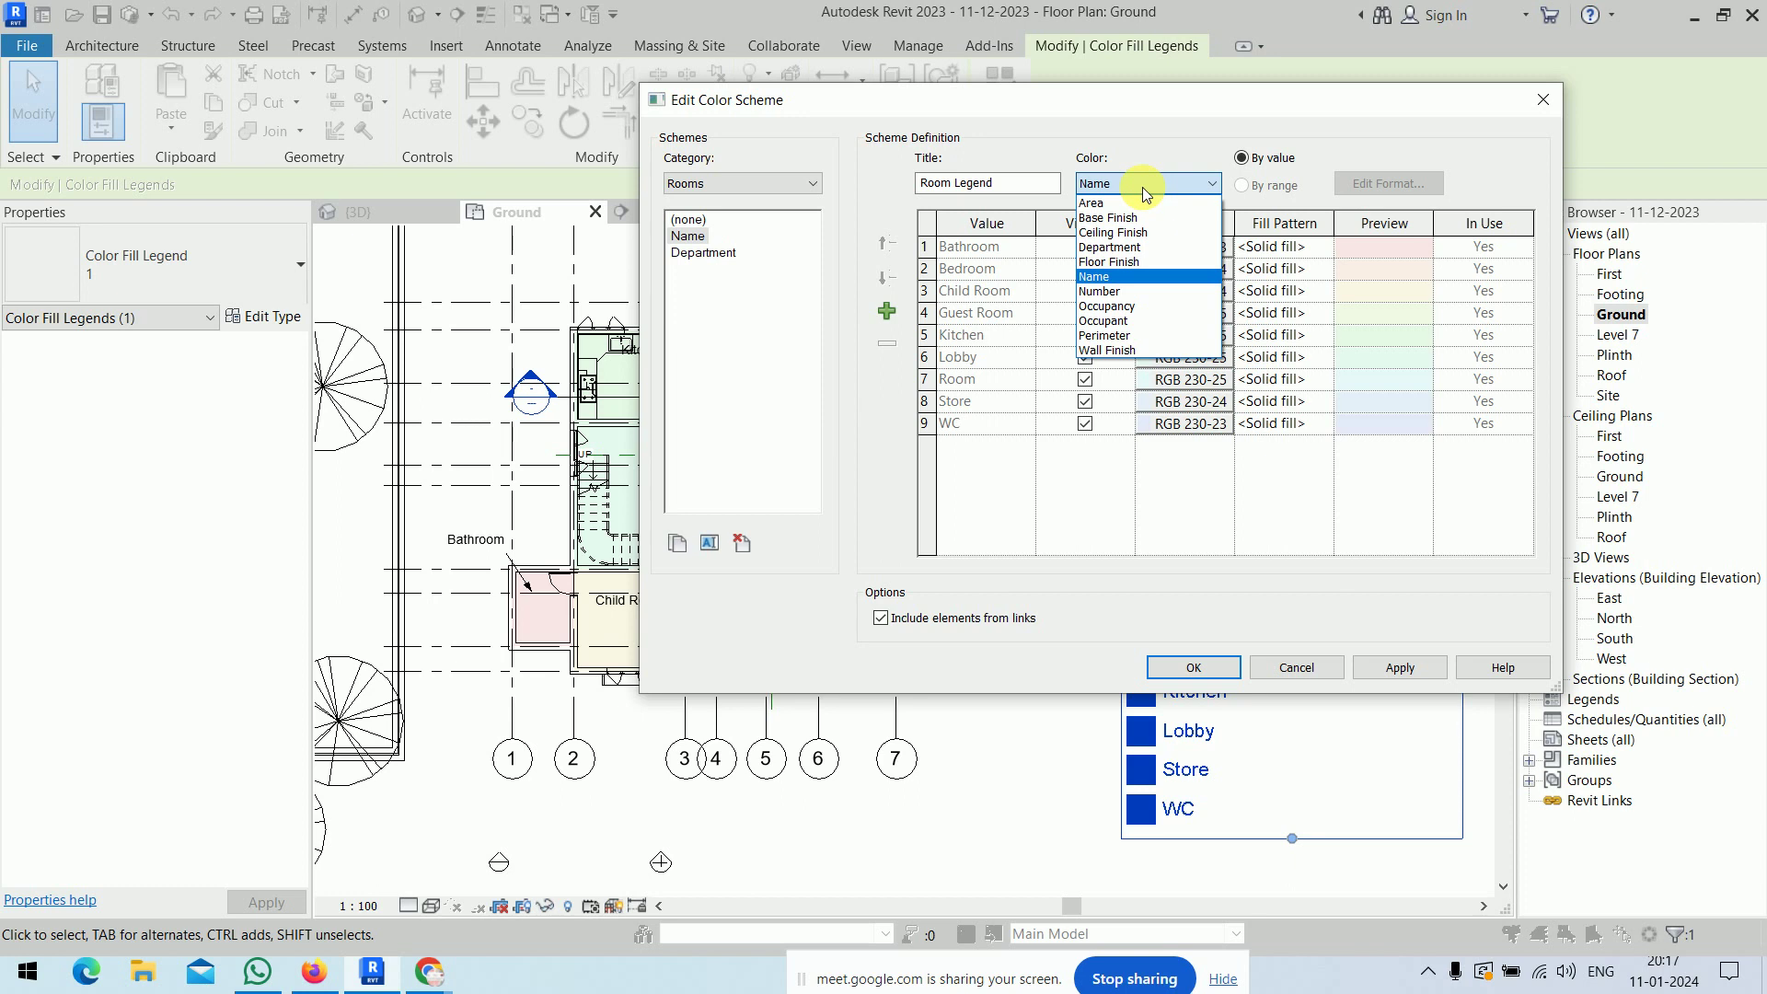
{"action": "left_click", "coordinate": [1143, 202]}
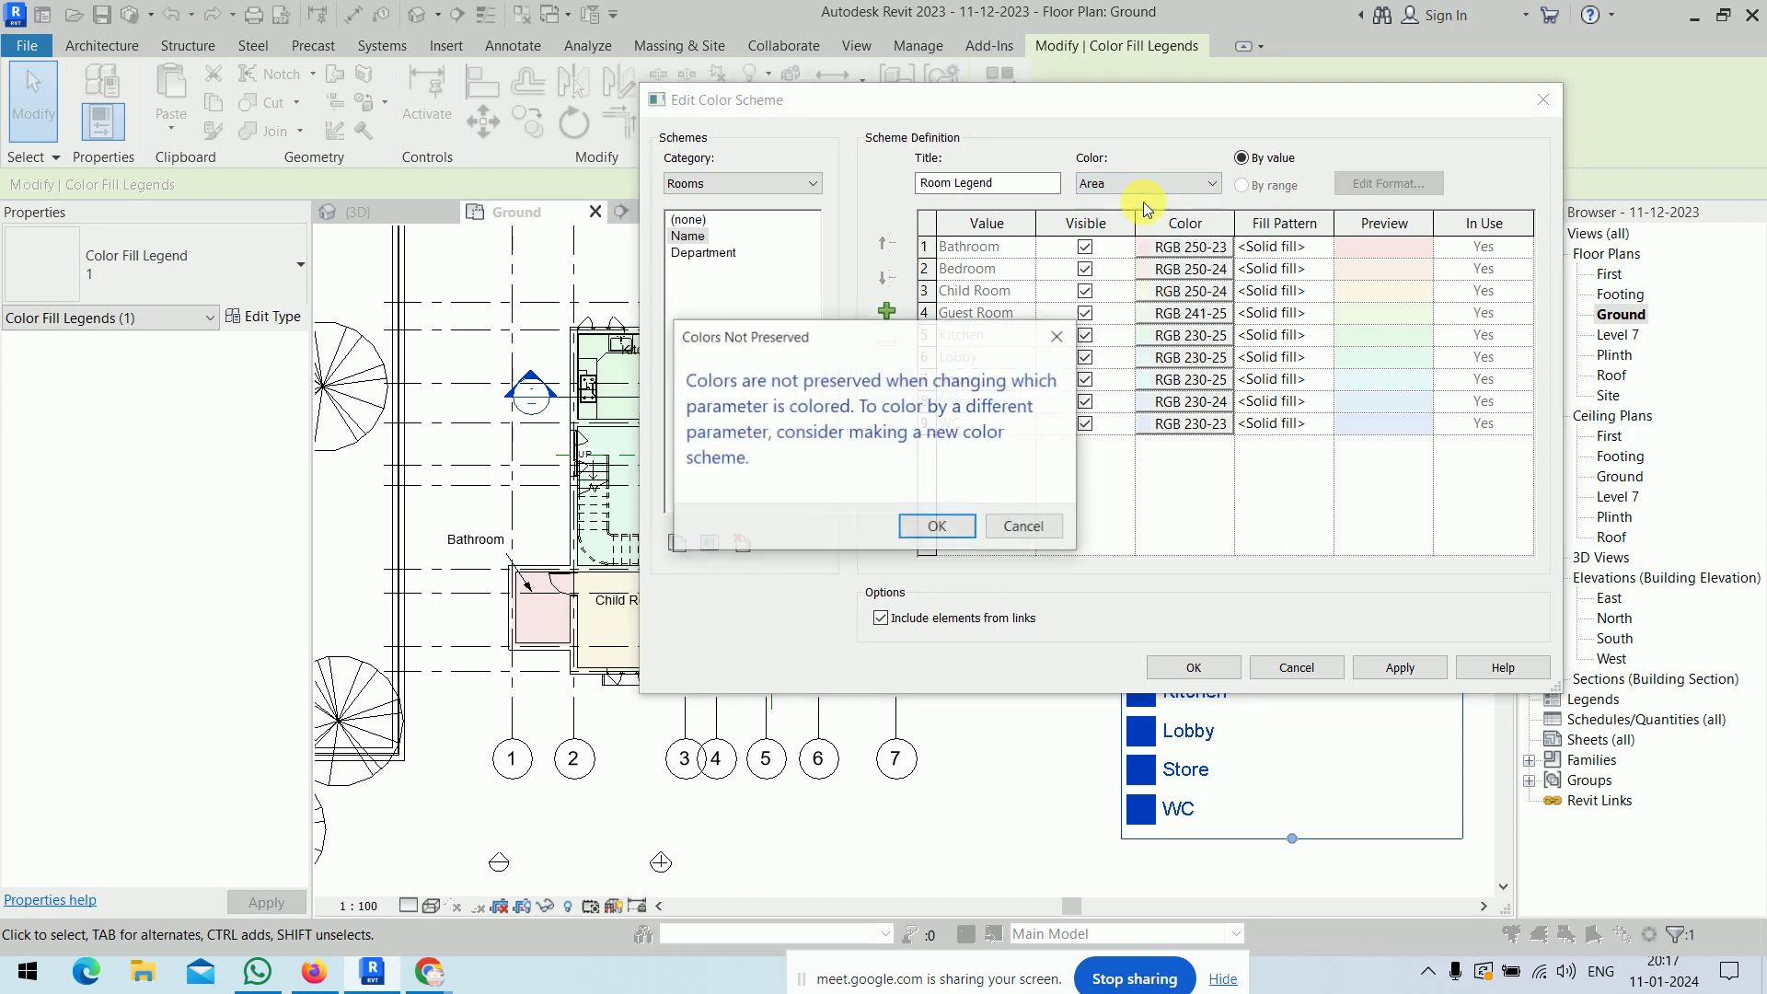
{"action": "left_click", "coordinate": [957, 524]}
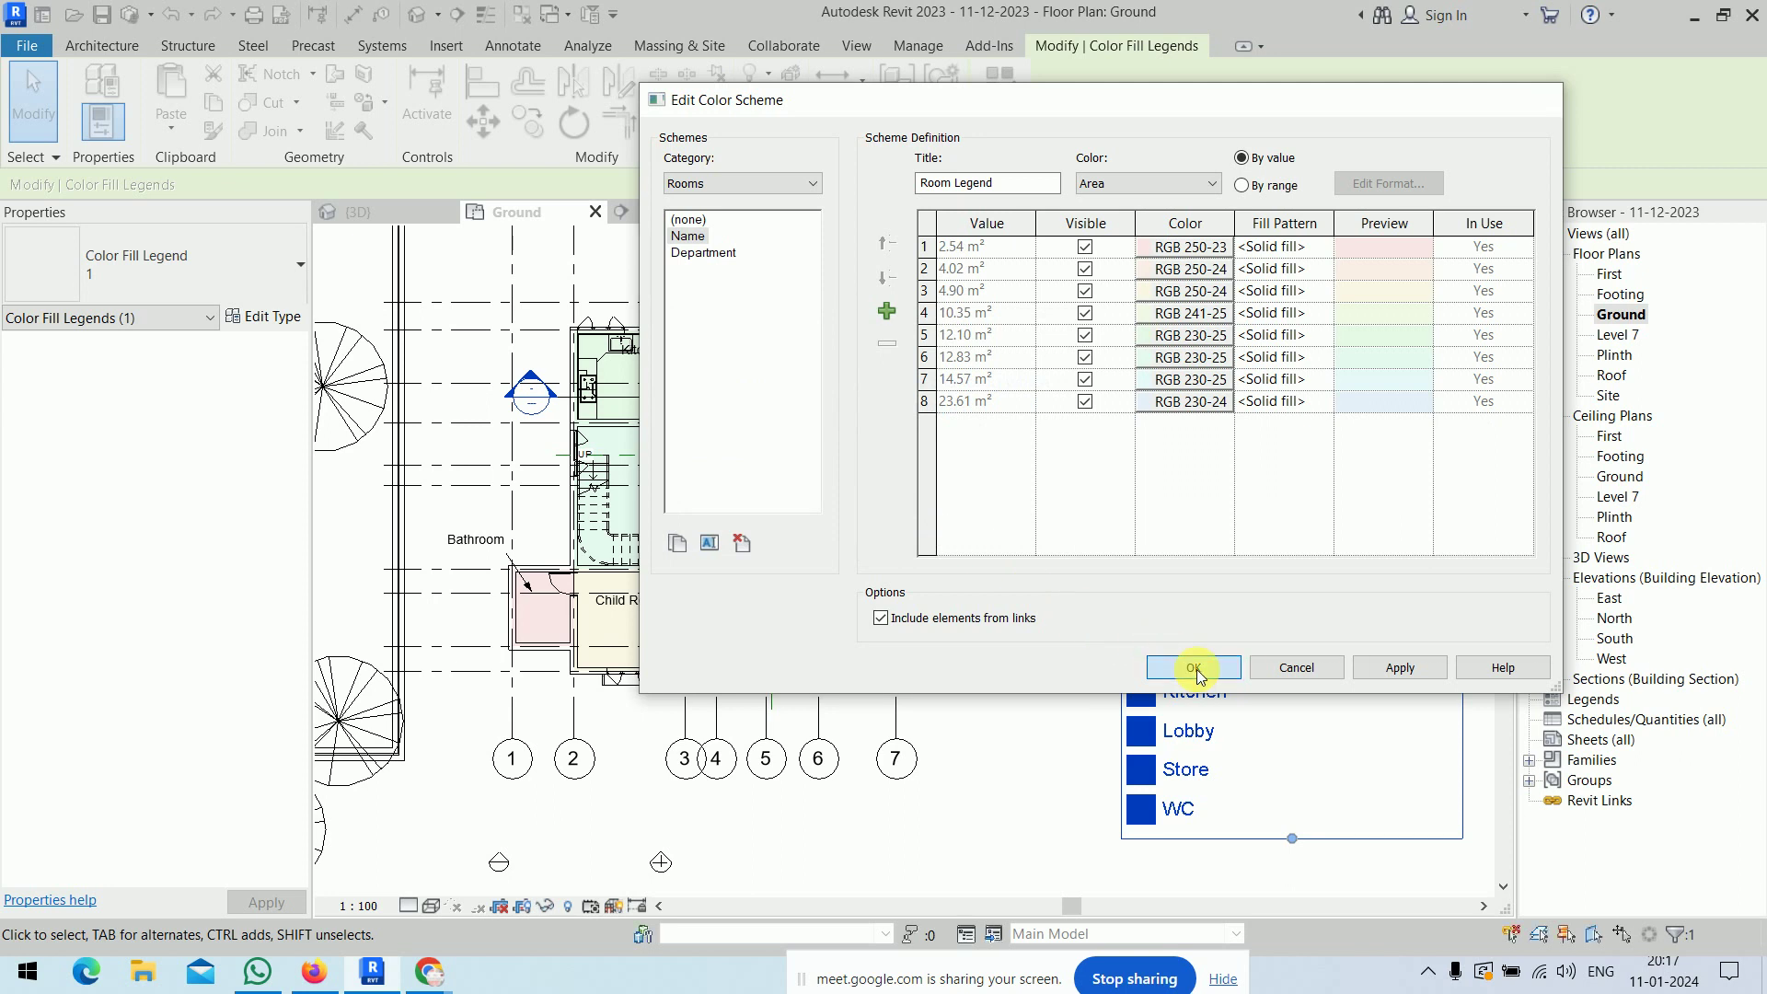
{"action": "left_click", "coordinate": [1194, 668]}
{"action": "left_click", "coordinate": [1222, 373]}
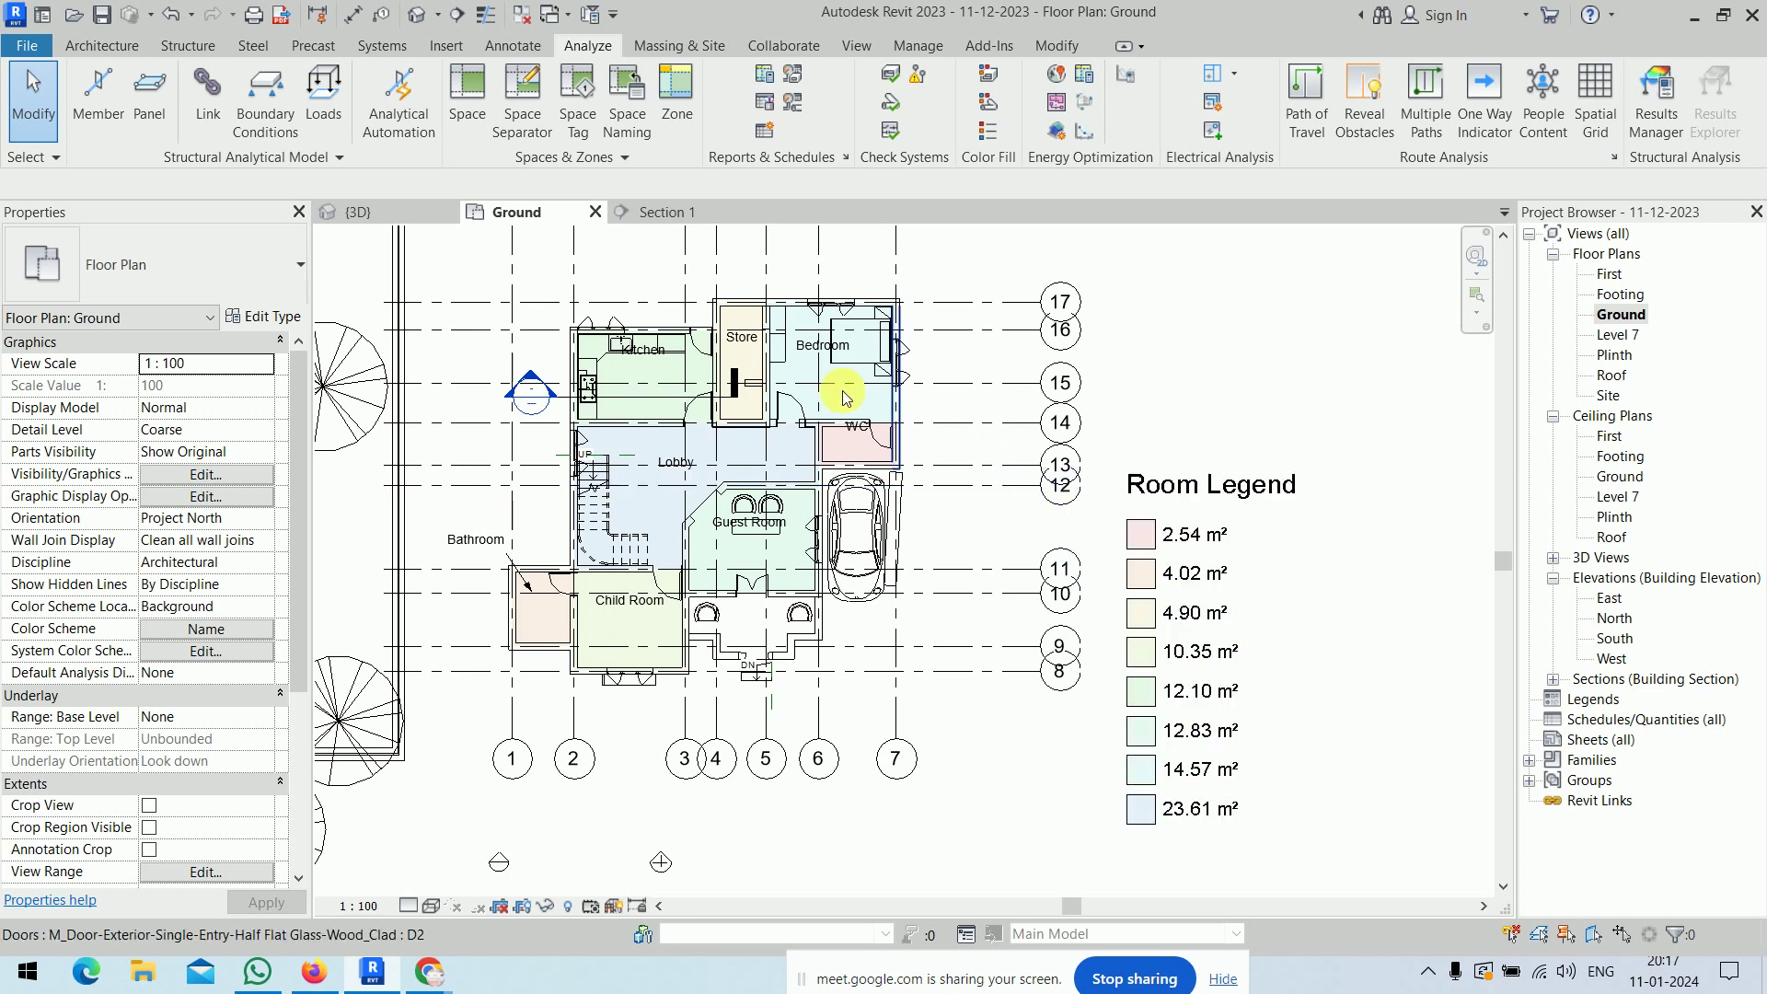
- Select all room tags and turn on Show Area in their tag type
{"action": "left_click", "coordinate": [808, 356]}
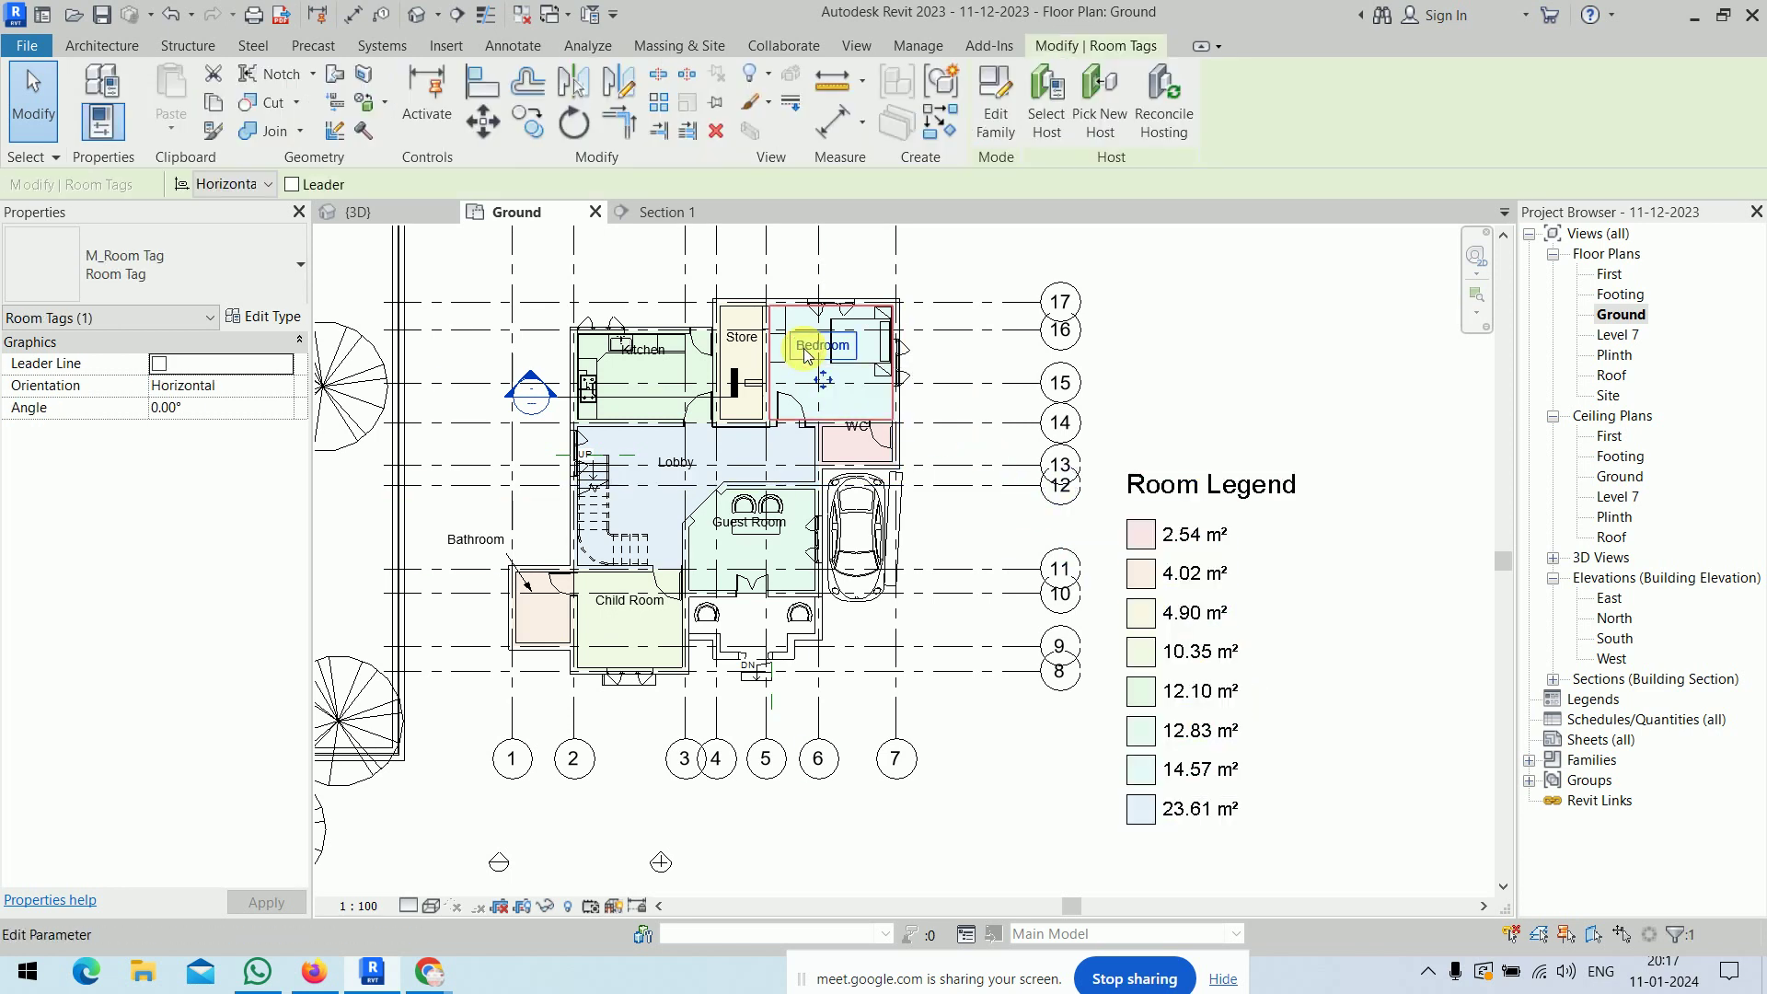
{"action": "key", "text": "s"}
{"action": "key", "text": "a"}
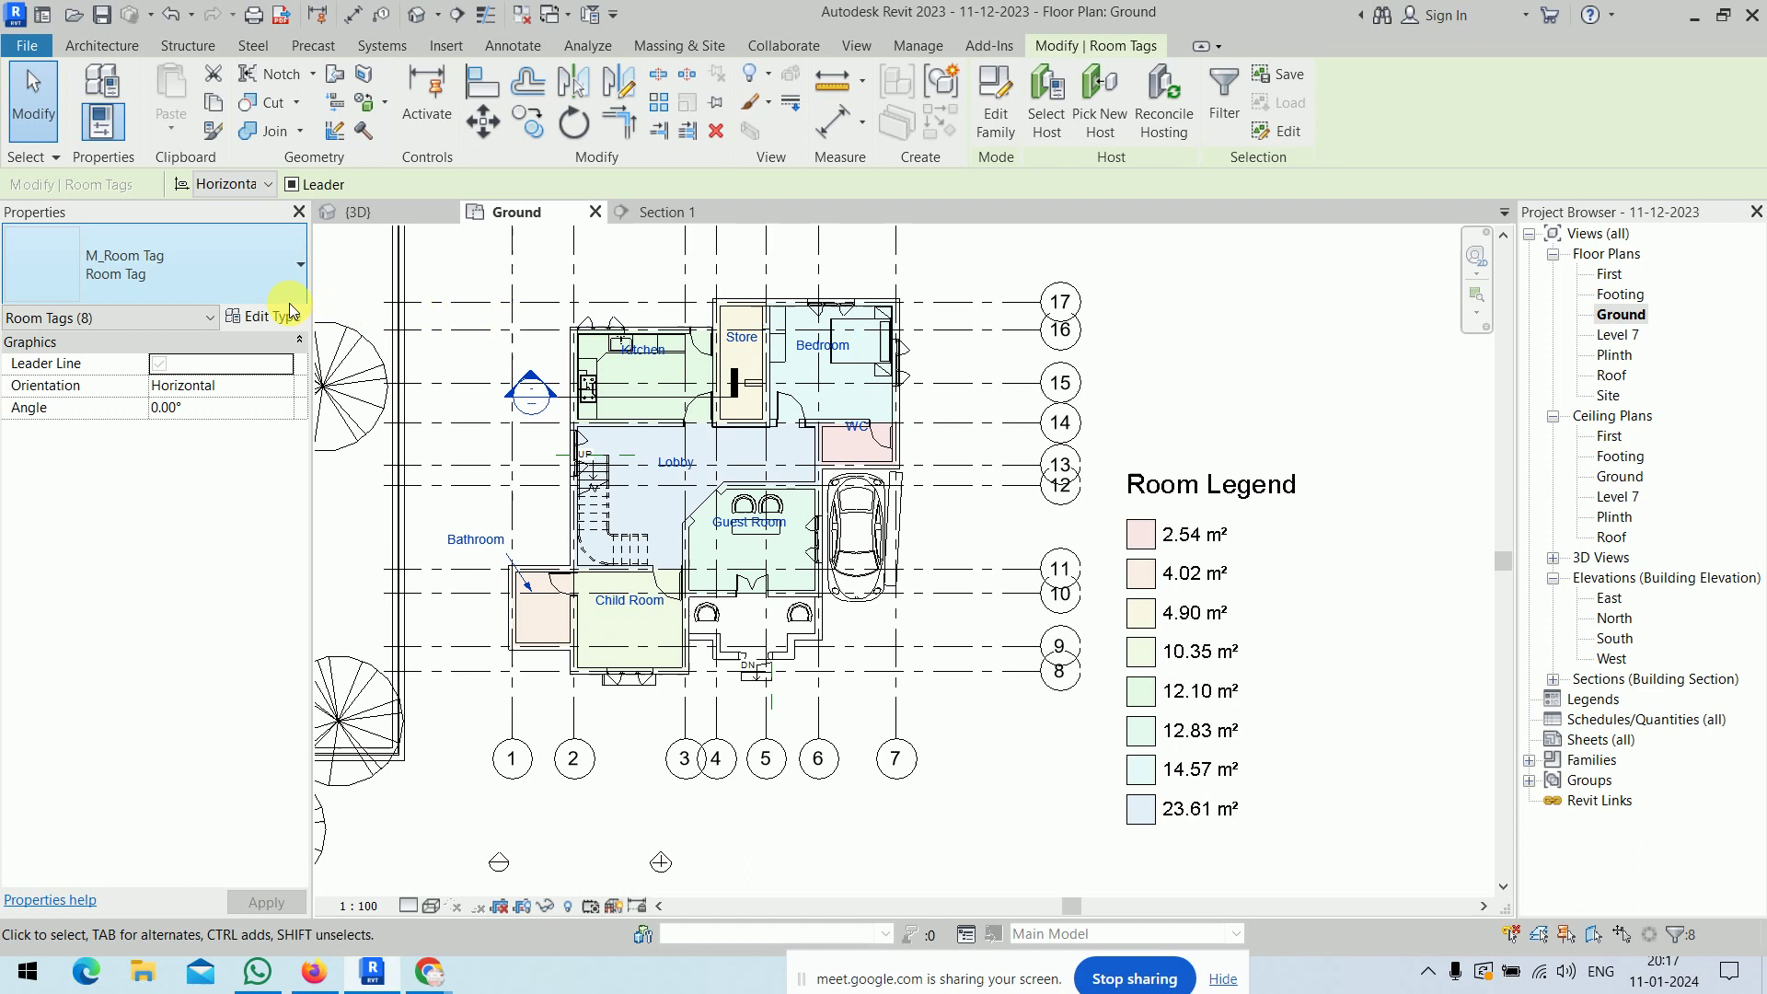
{"action": "left_click", "coordinate": [290, 294]}
{"action": "left_click", "coordinate": [281, 268]}
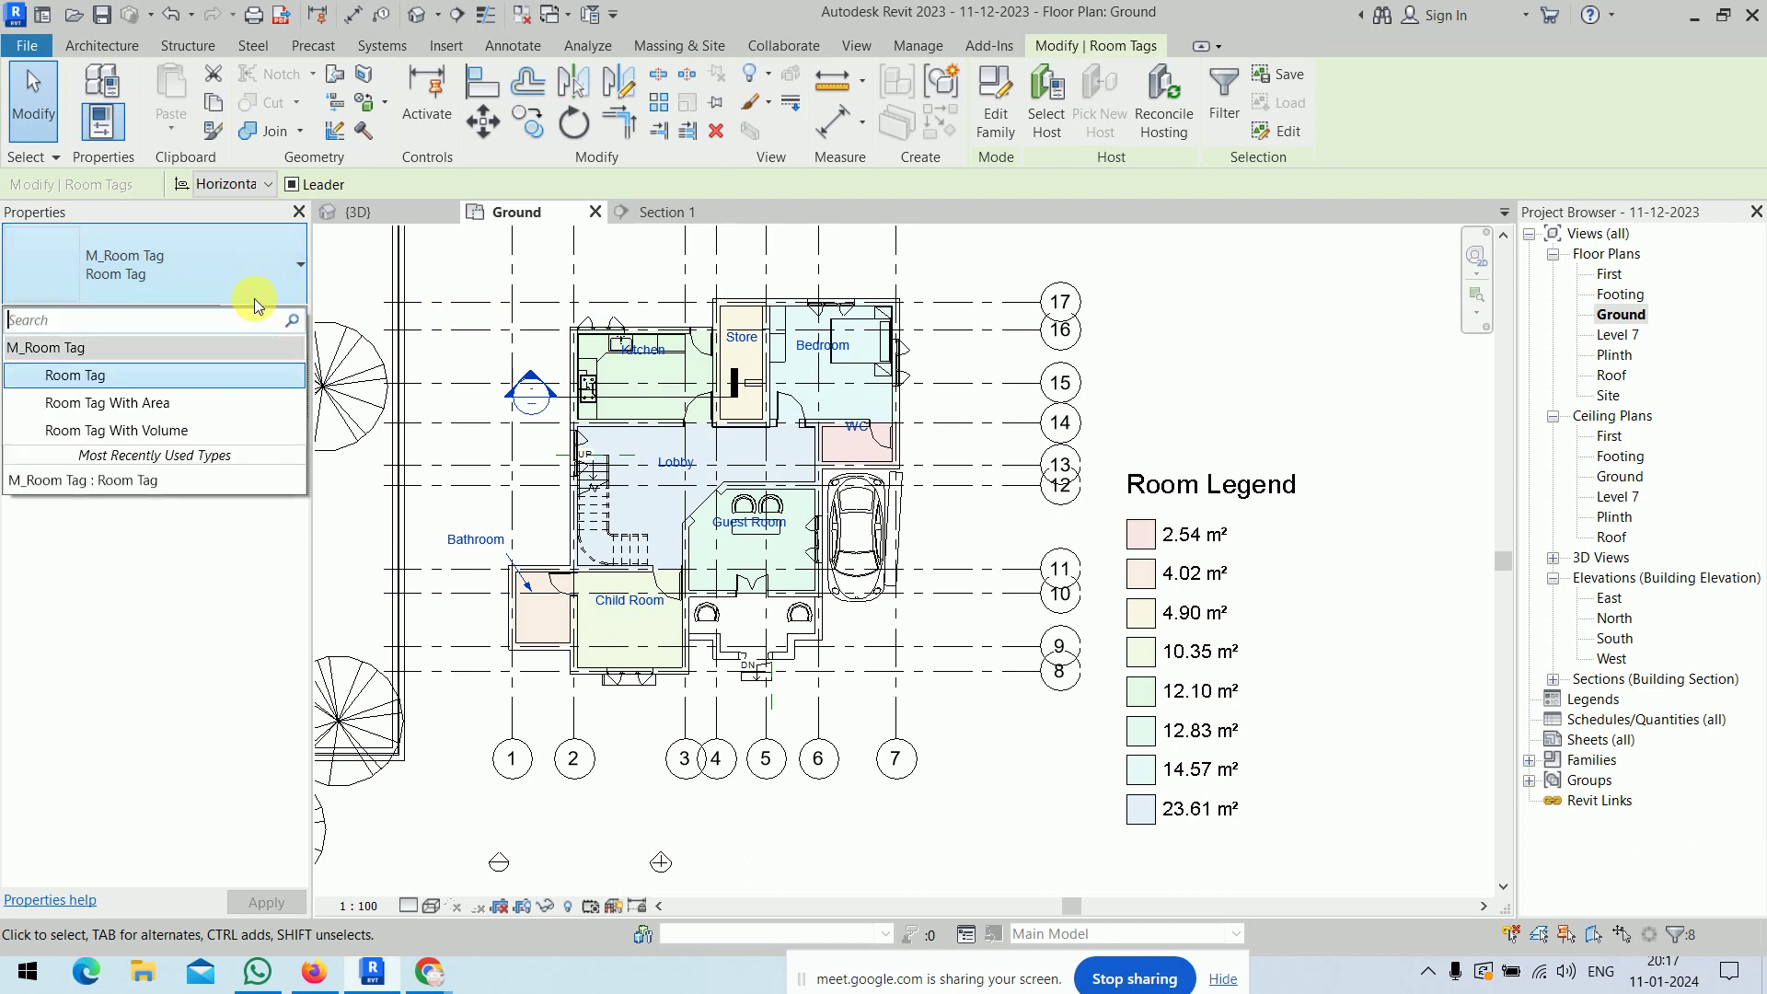
{"action": "left_click", "coordinate": [138, 619]}
{"action": "left_click", "coordinate": [256, 319]}
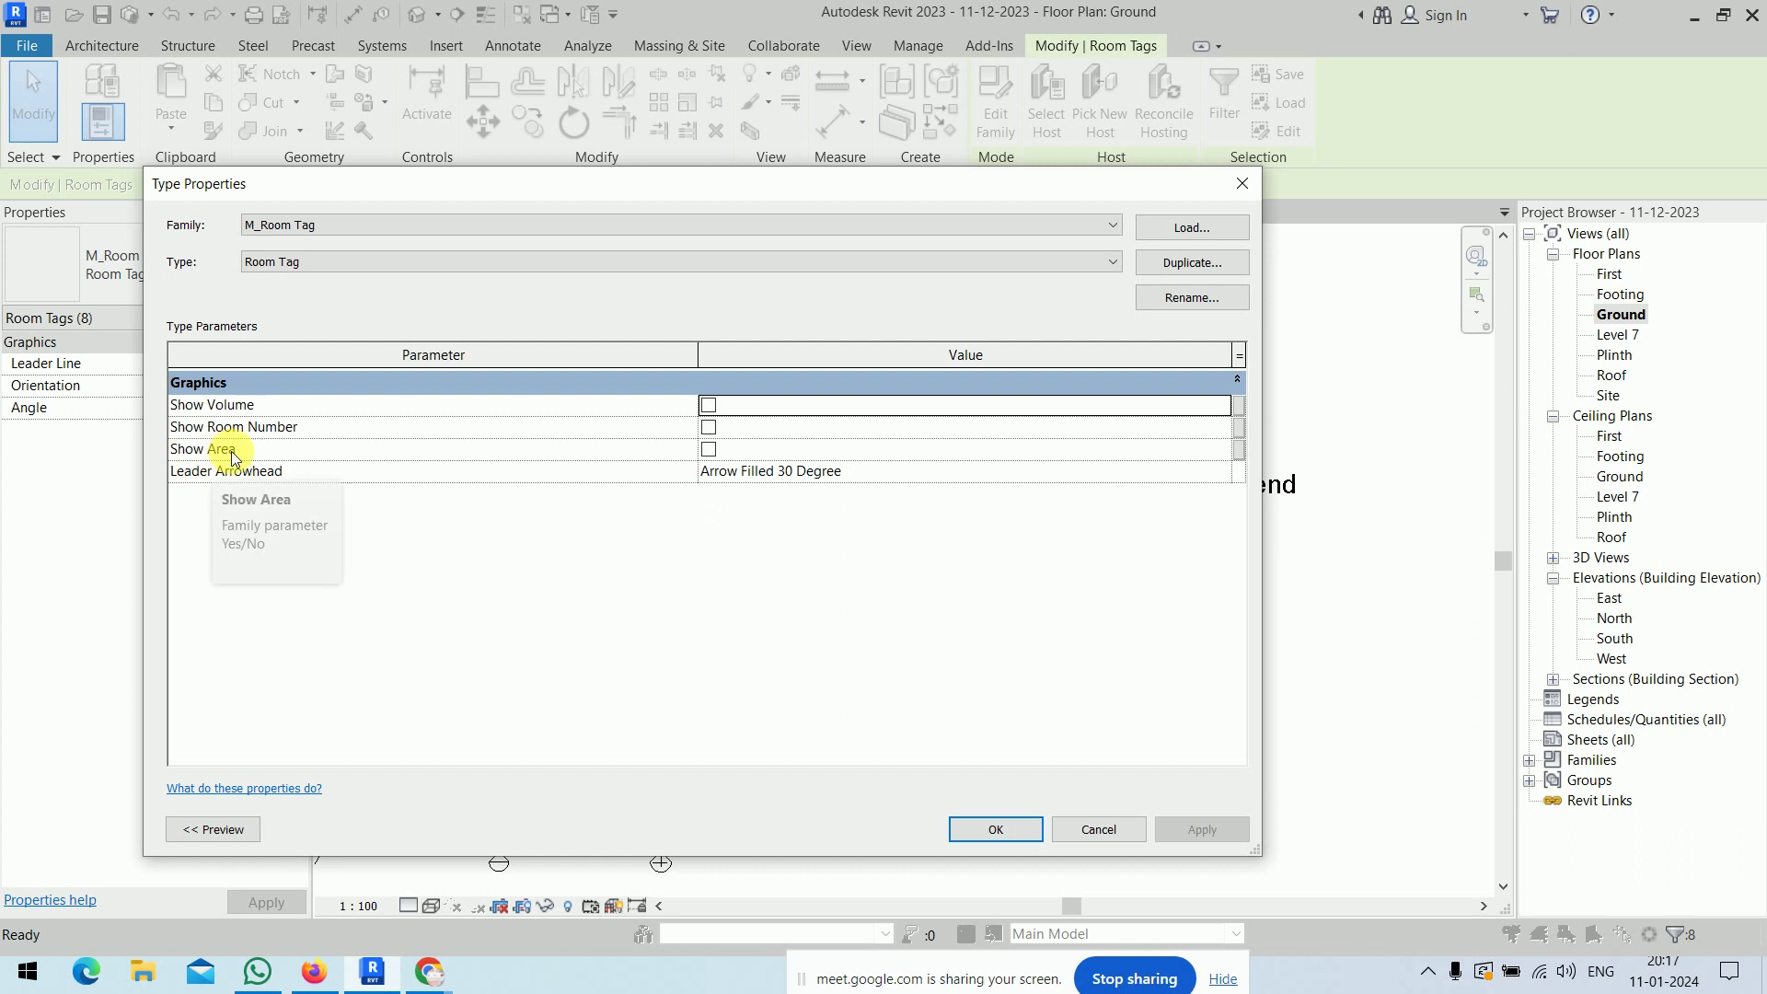
{"action": "left_click", "coordinate": [708, 449]}
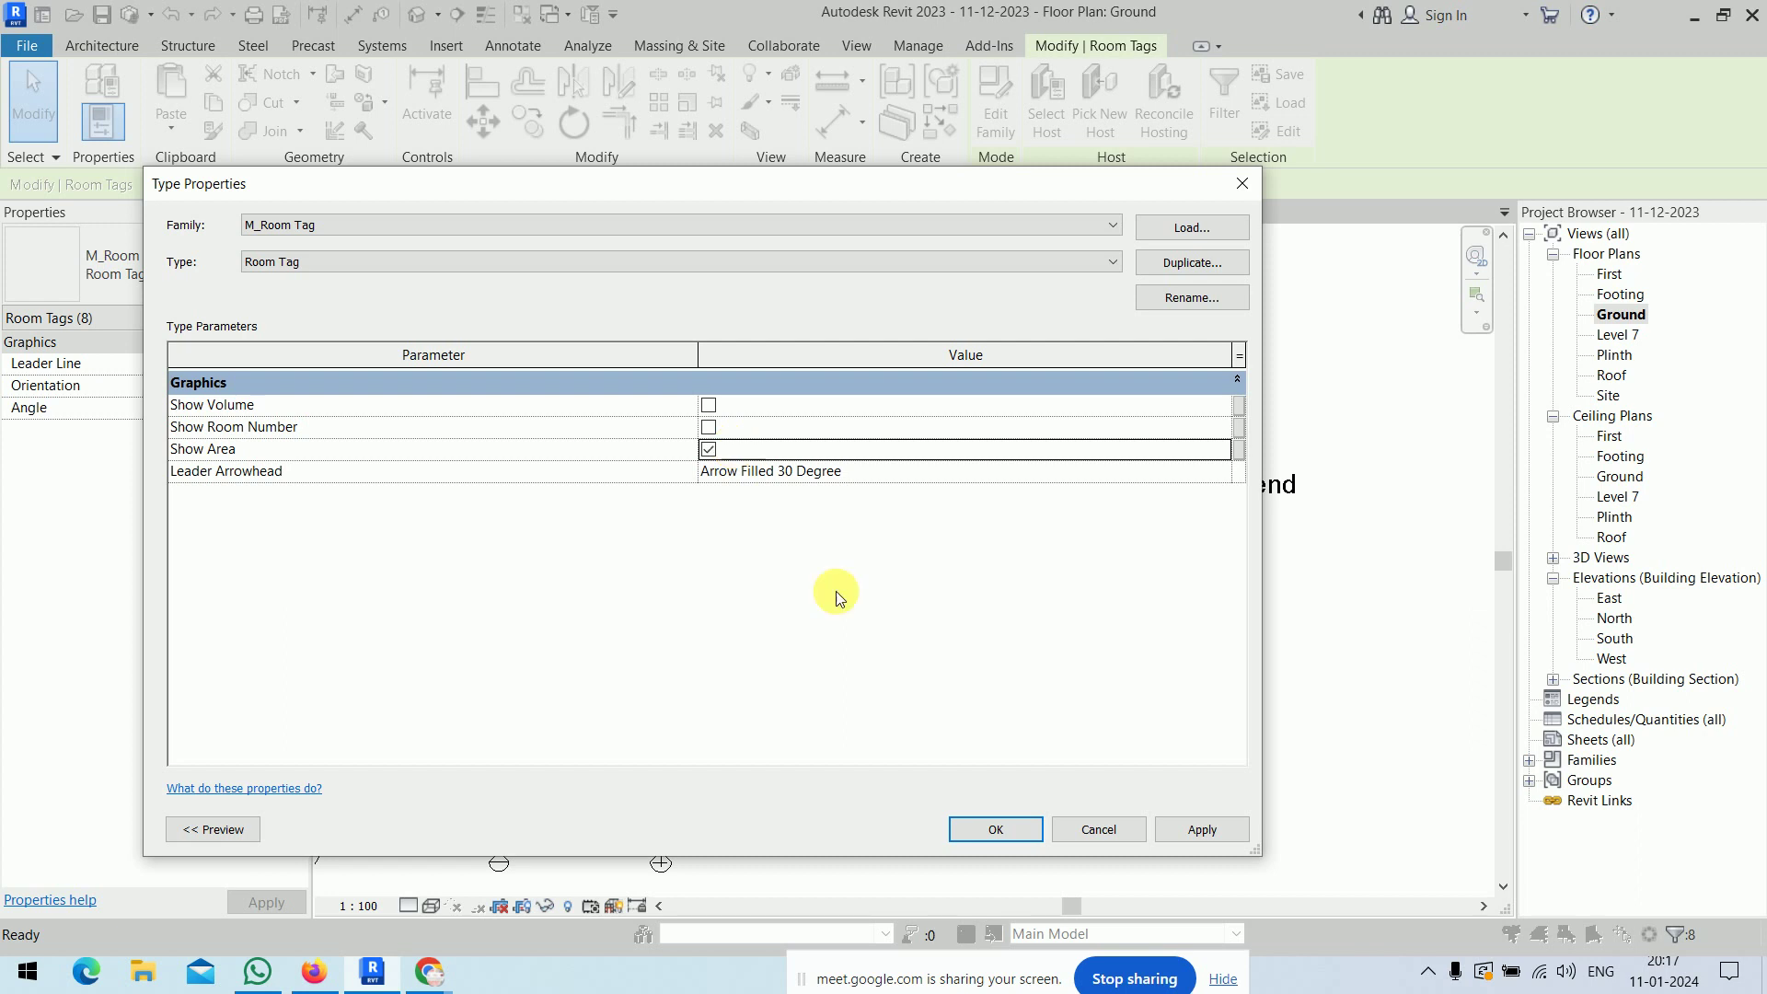
{"action": "left_click", "coordinate": [979, 831]}
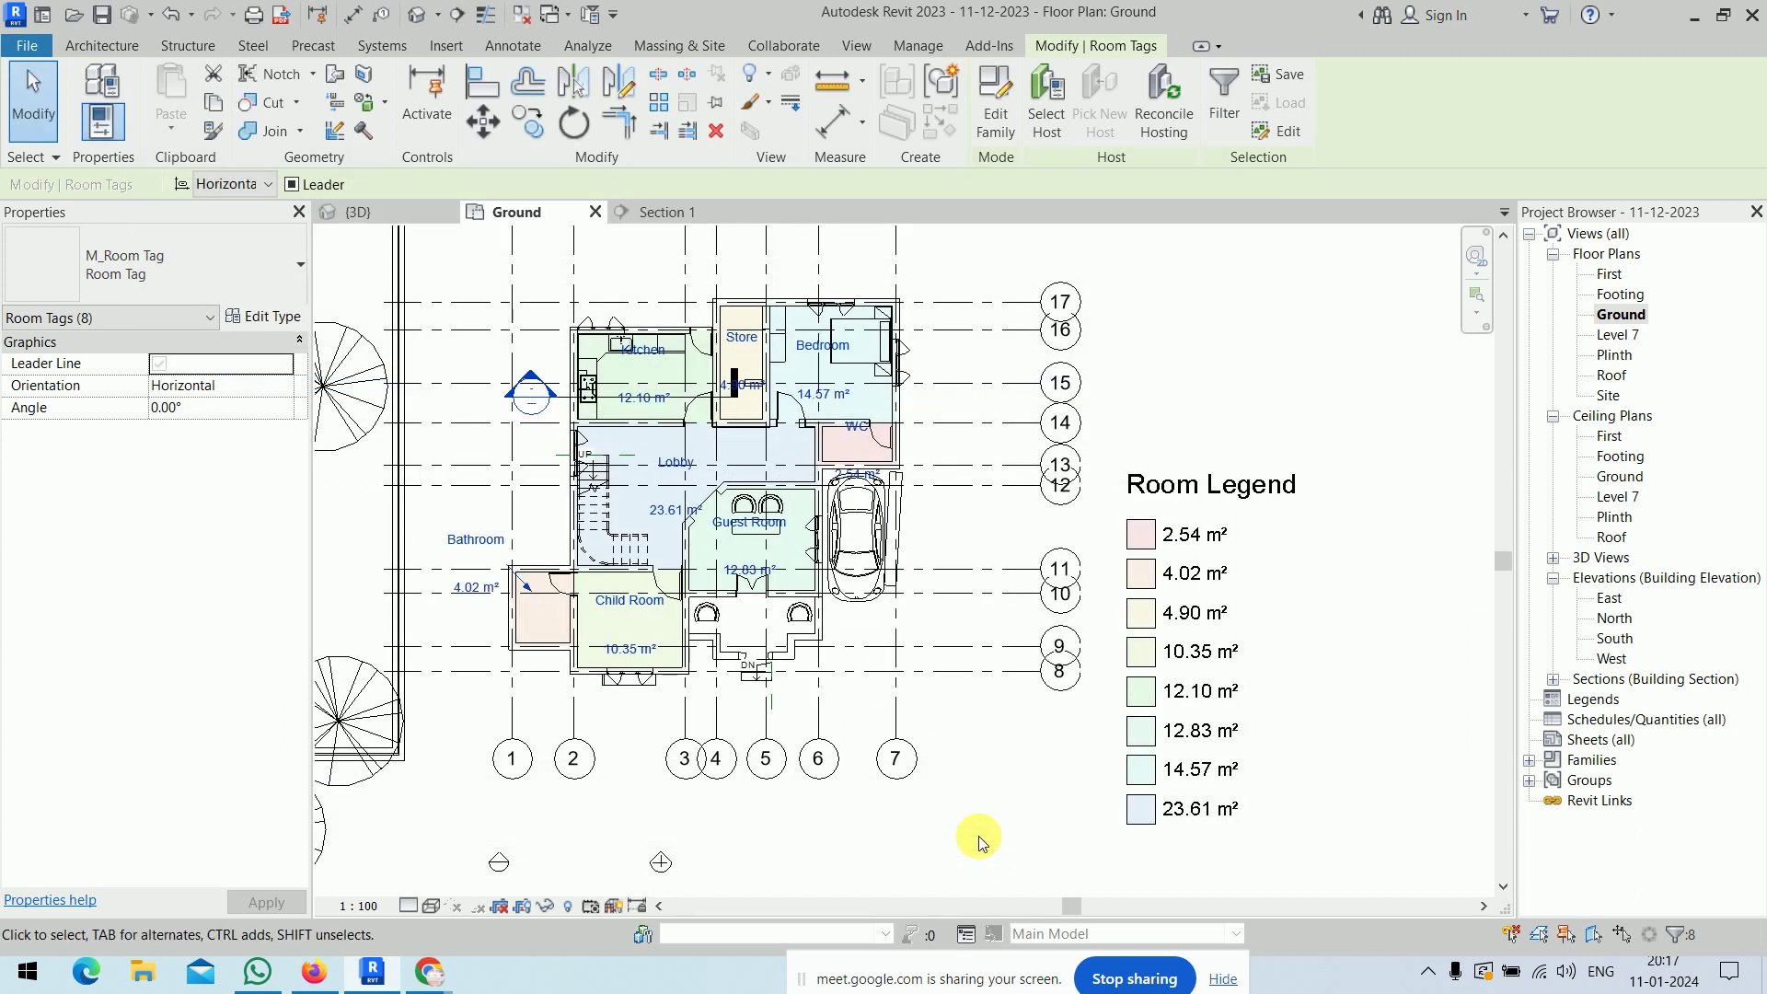
{"action": "left_click", "coordinate": [1165, 409]}
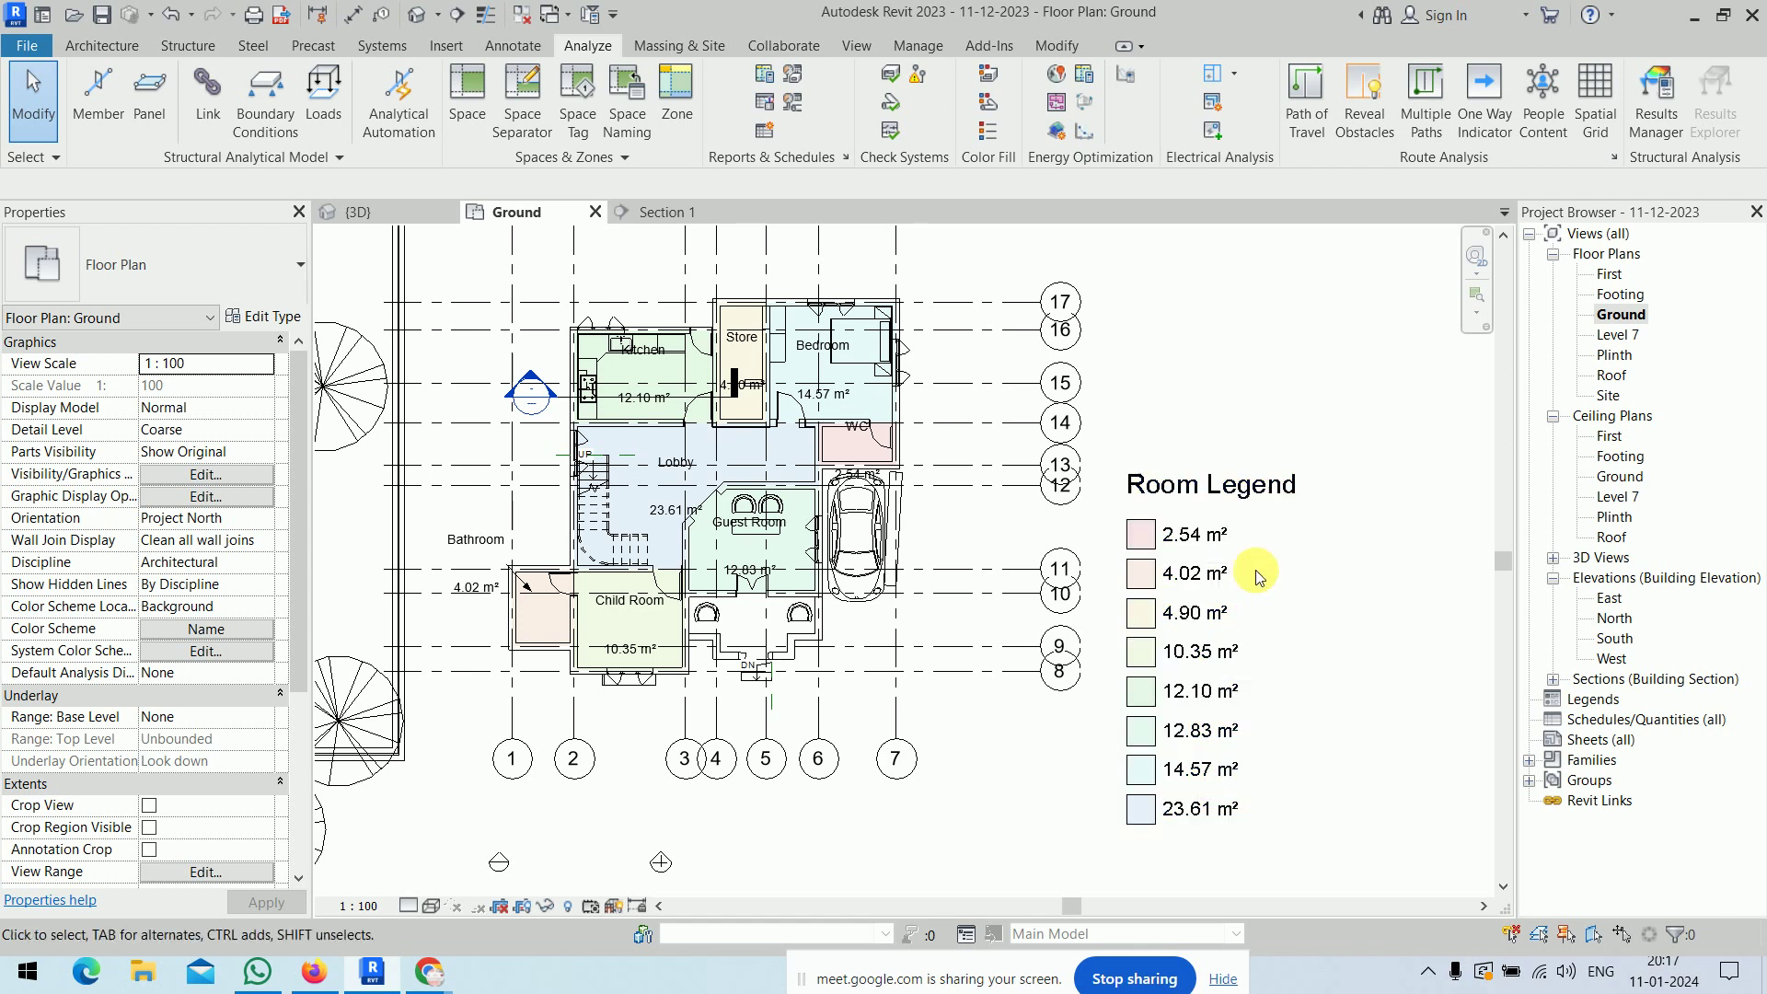
{"action": "left_click", "coordinate": [1242, 484]}
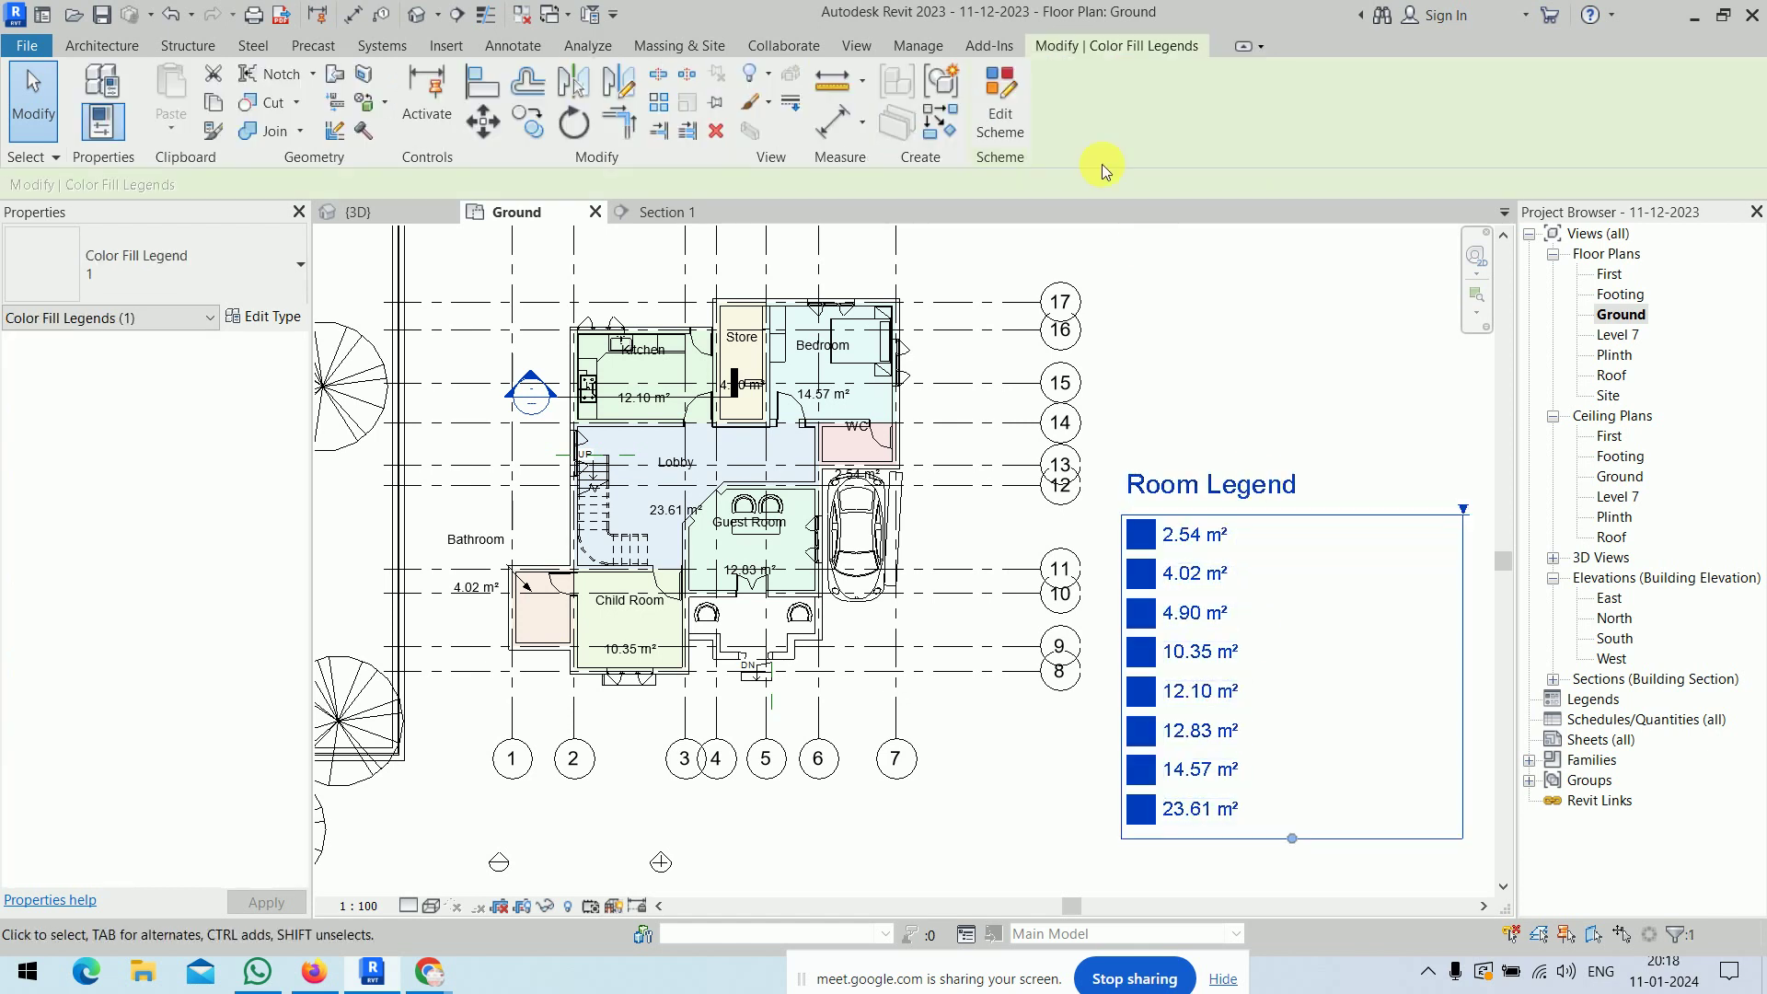
- Switch the legend's colour scheme back to colour by Name, accepting the warning
{"action": "left_click", "coordinate": [1000, 101]}
{"action": "left_click", "coordinate": [1129, 186]}
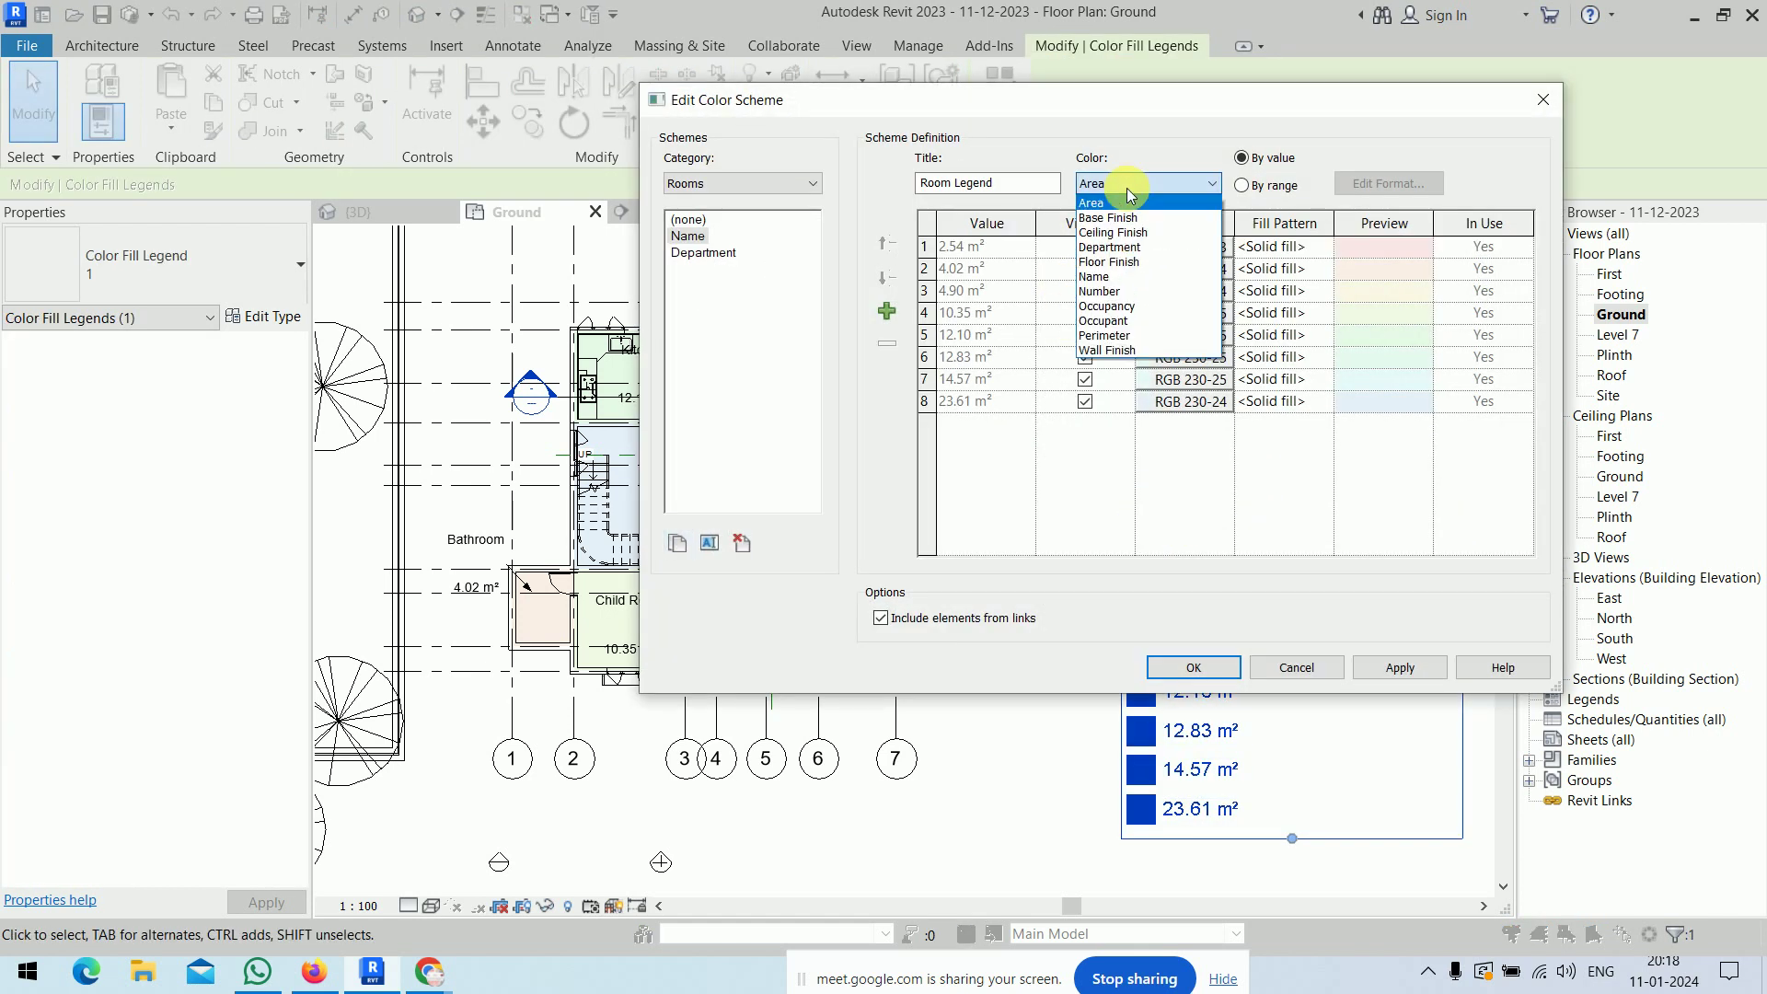
{"action": "left_click", "coordinate": [1124, 278]}
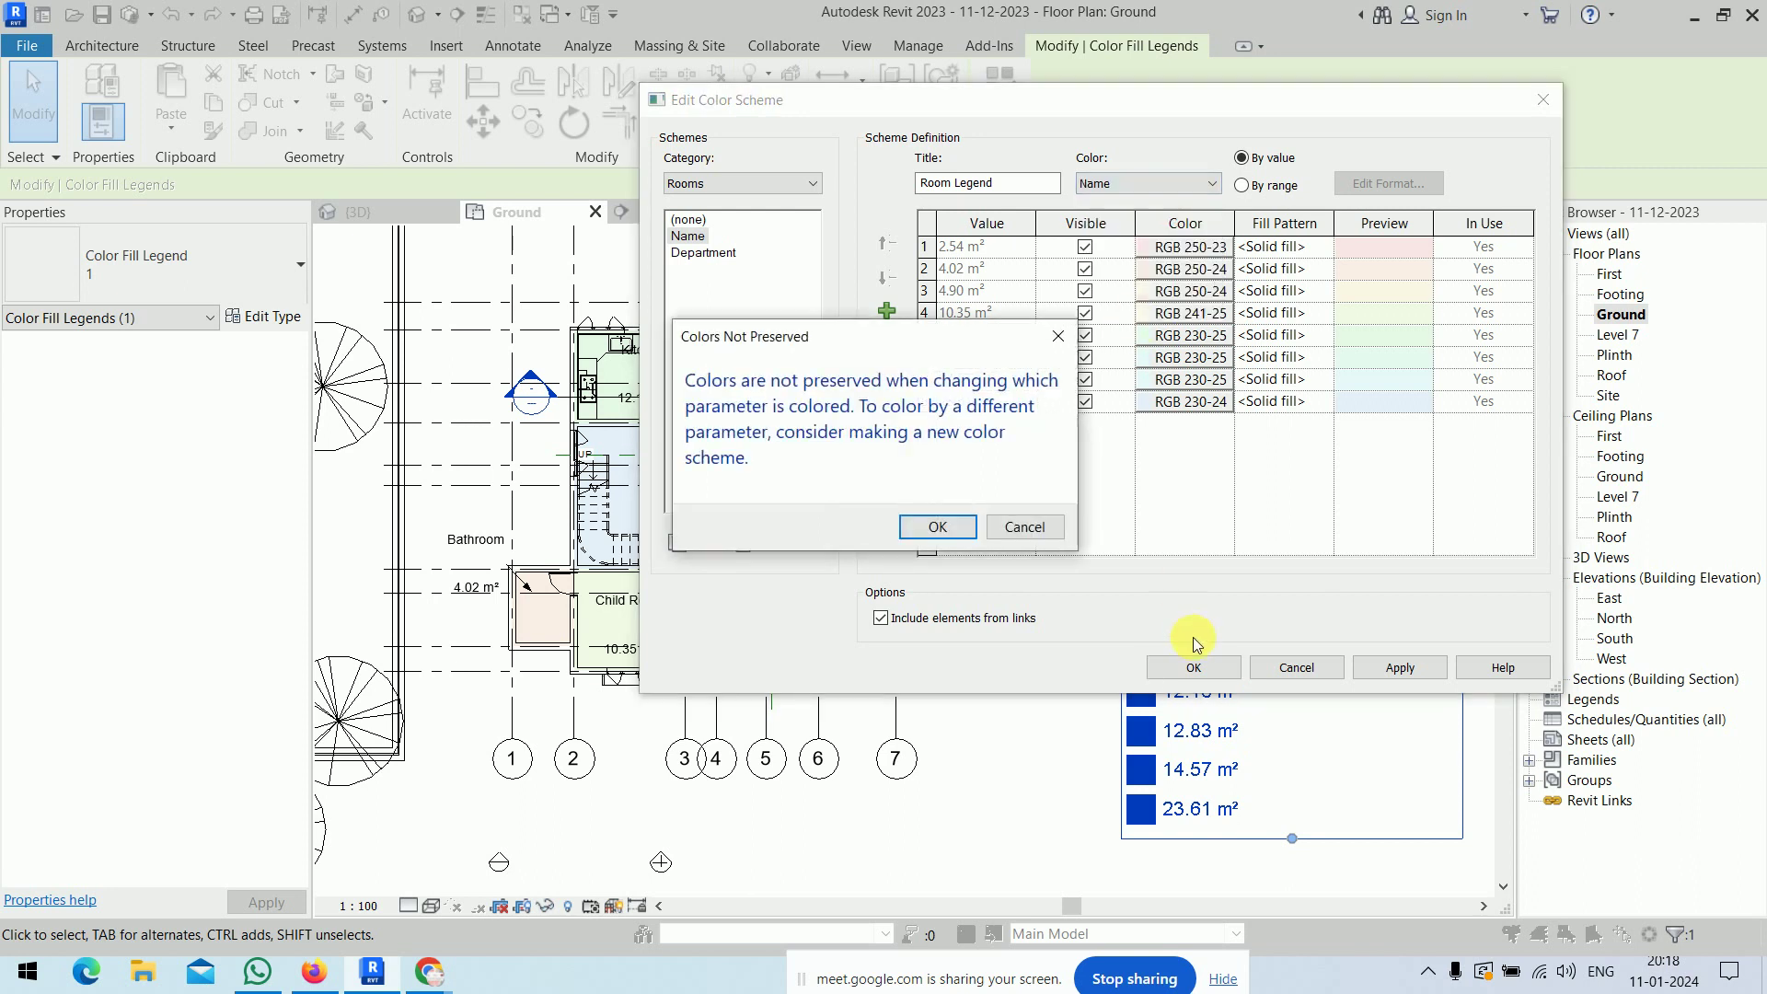
{"action": "left_click", "coordinate": [920, 527]}
{"action": "left_click", "coordinate": [1164, 664]}
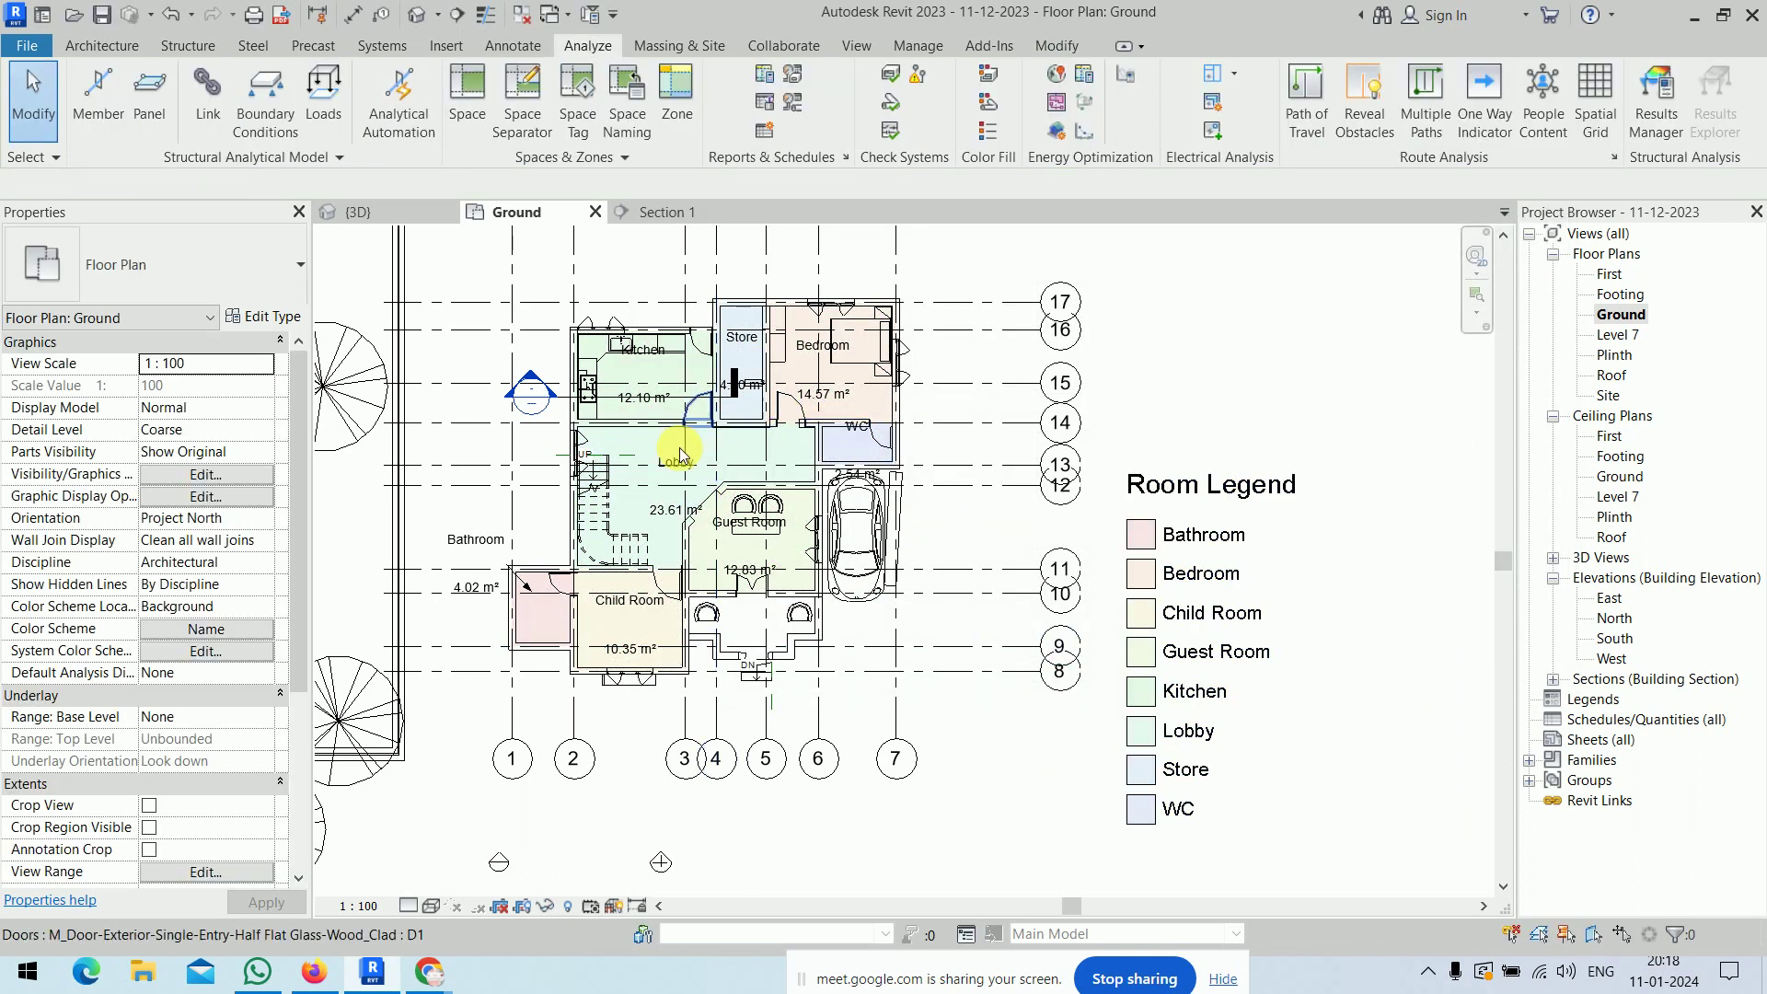
- Check the Lobby tag's type settings without changes, then select the Bedroom room tag
{"action": "left_click", "coordinate": [671, 477]}
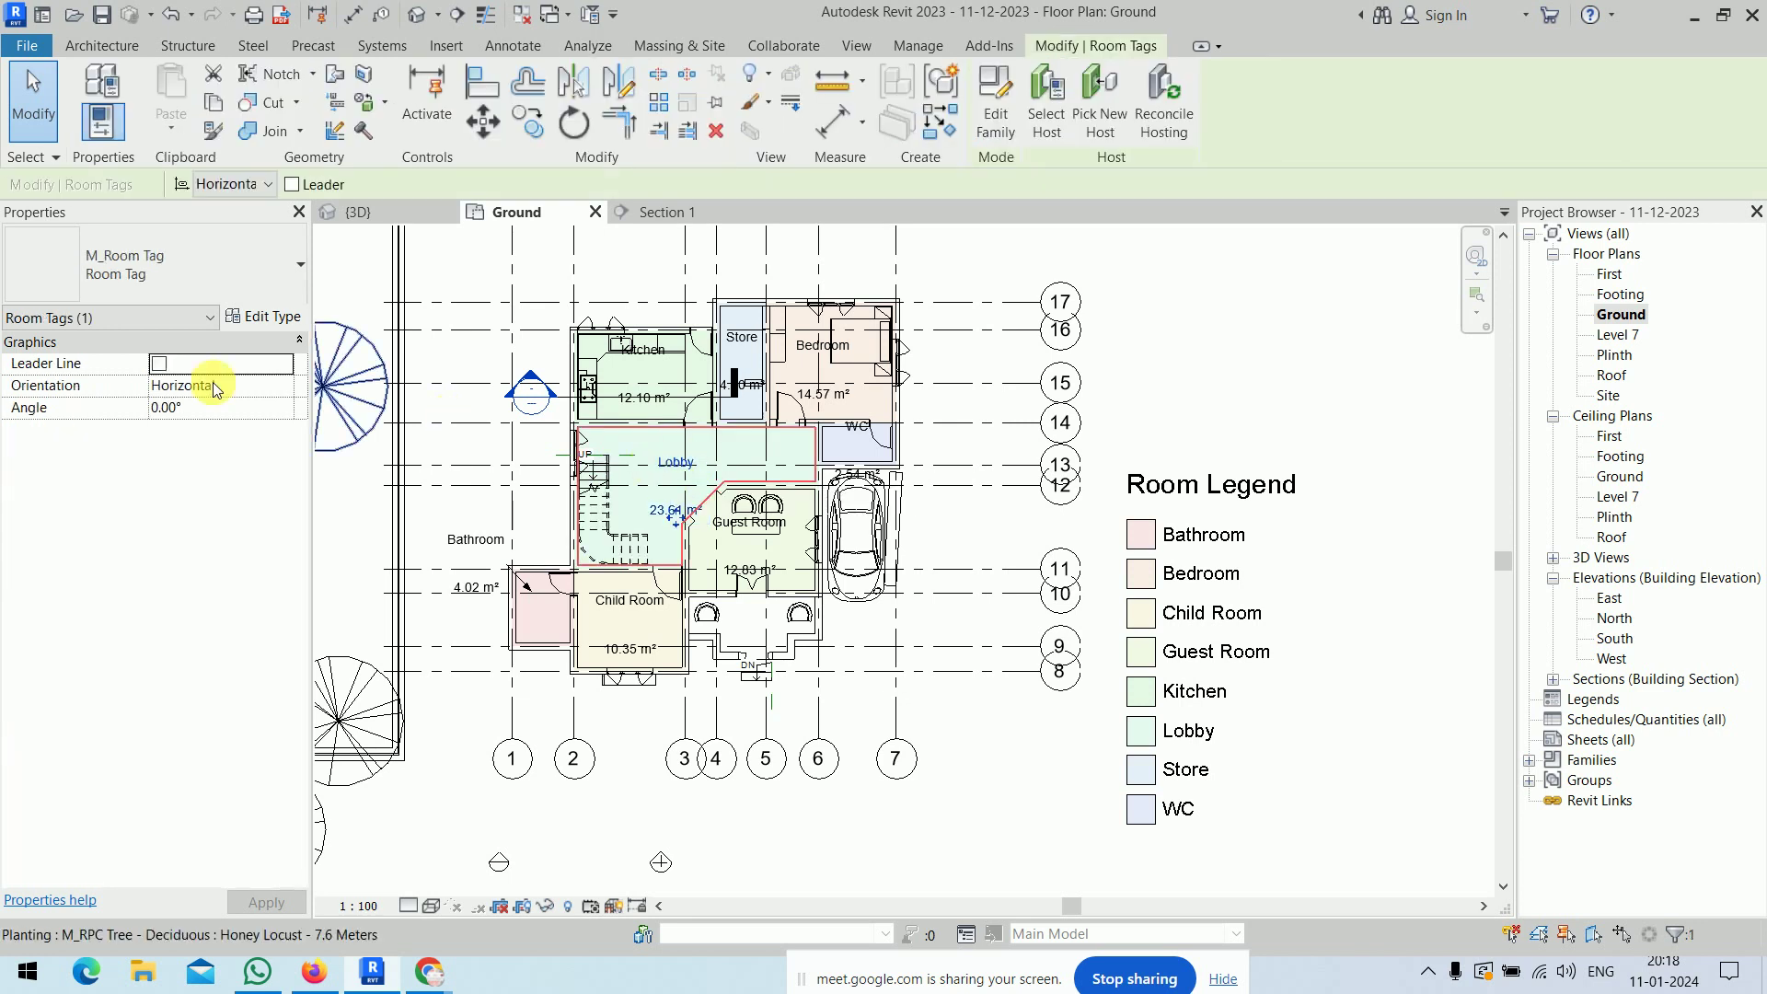
{"action": "left_click", "coordinate": [262, 315]}
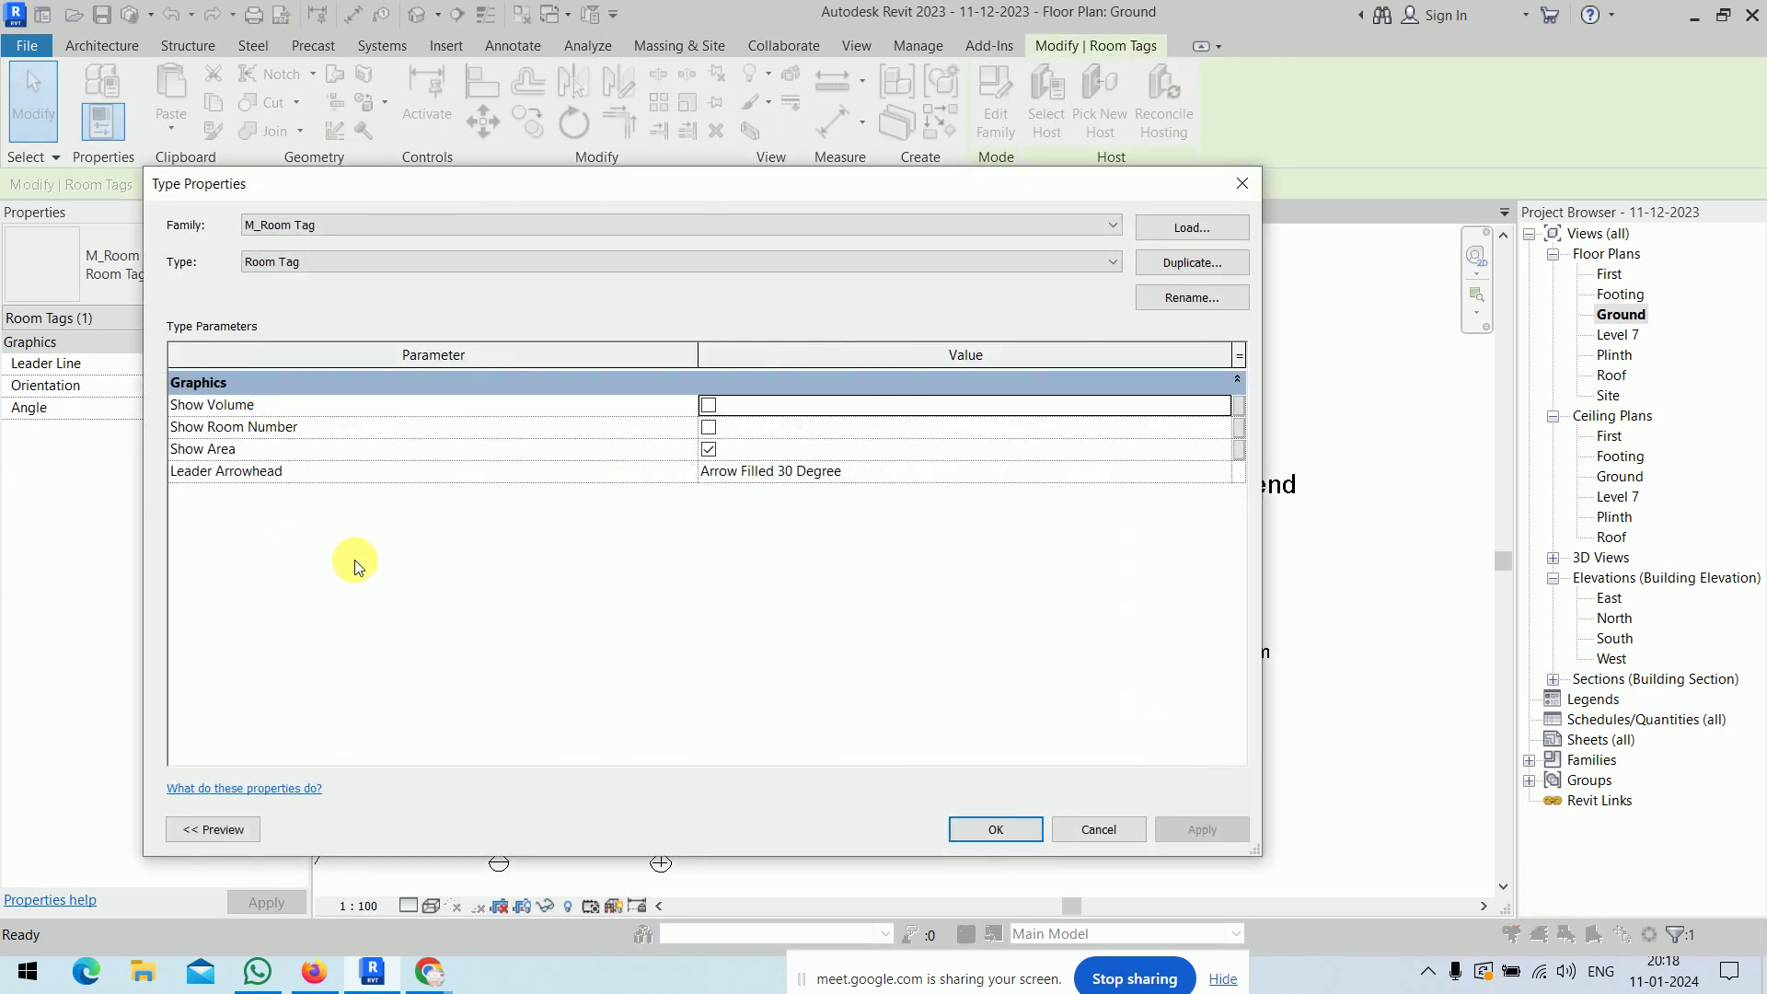
{"action": "key", "text": "Escape"}
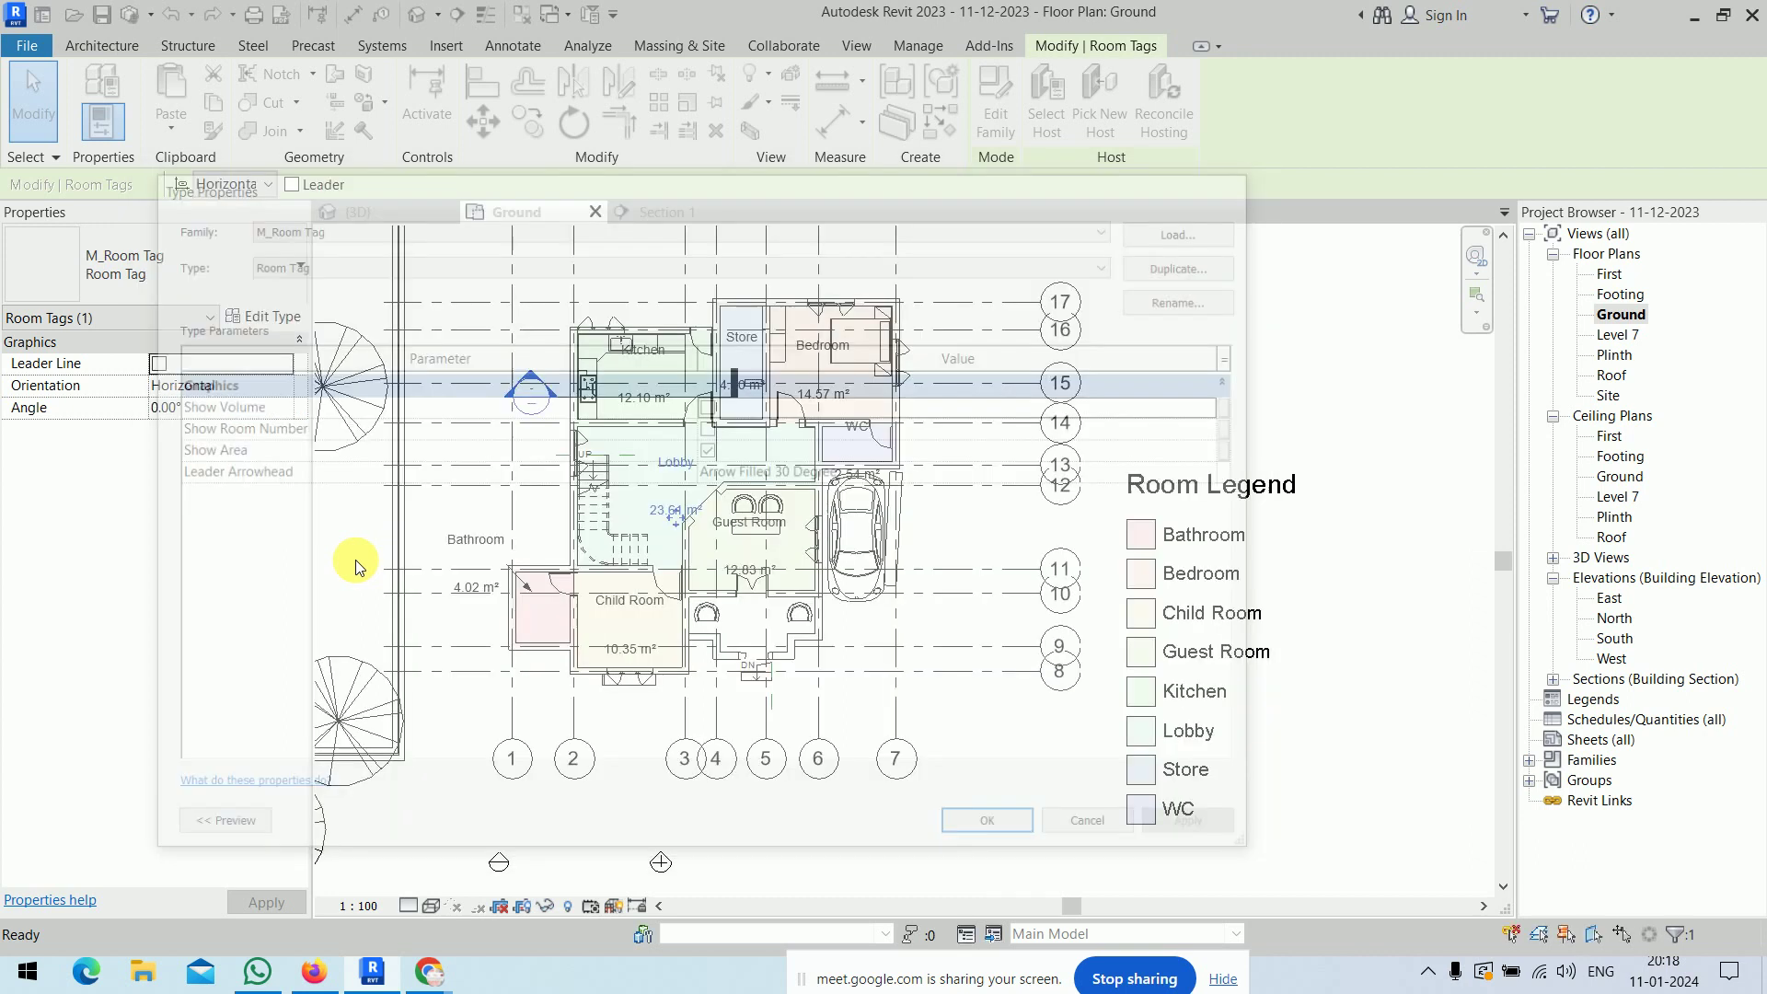
{"action": "key", "text": "Escape"}
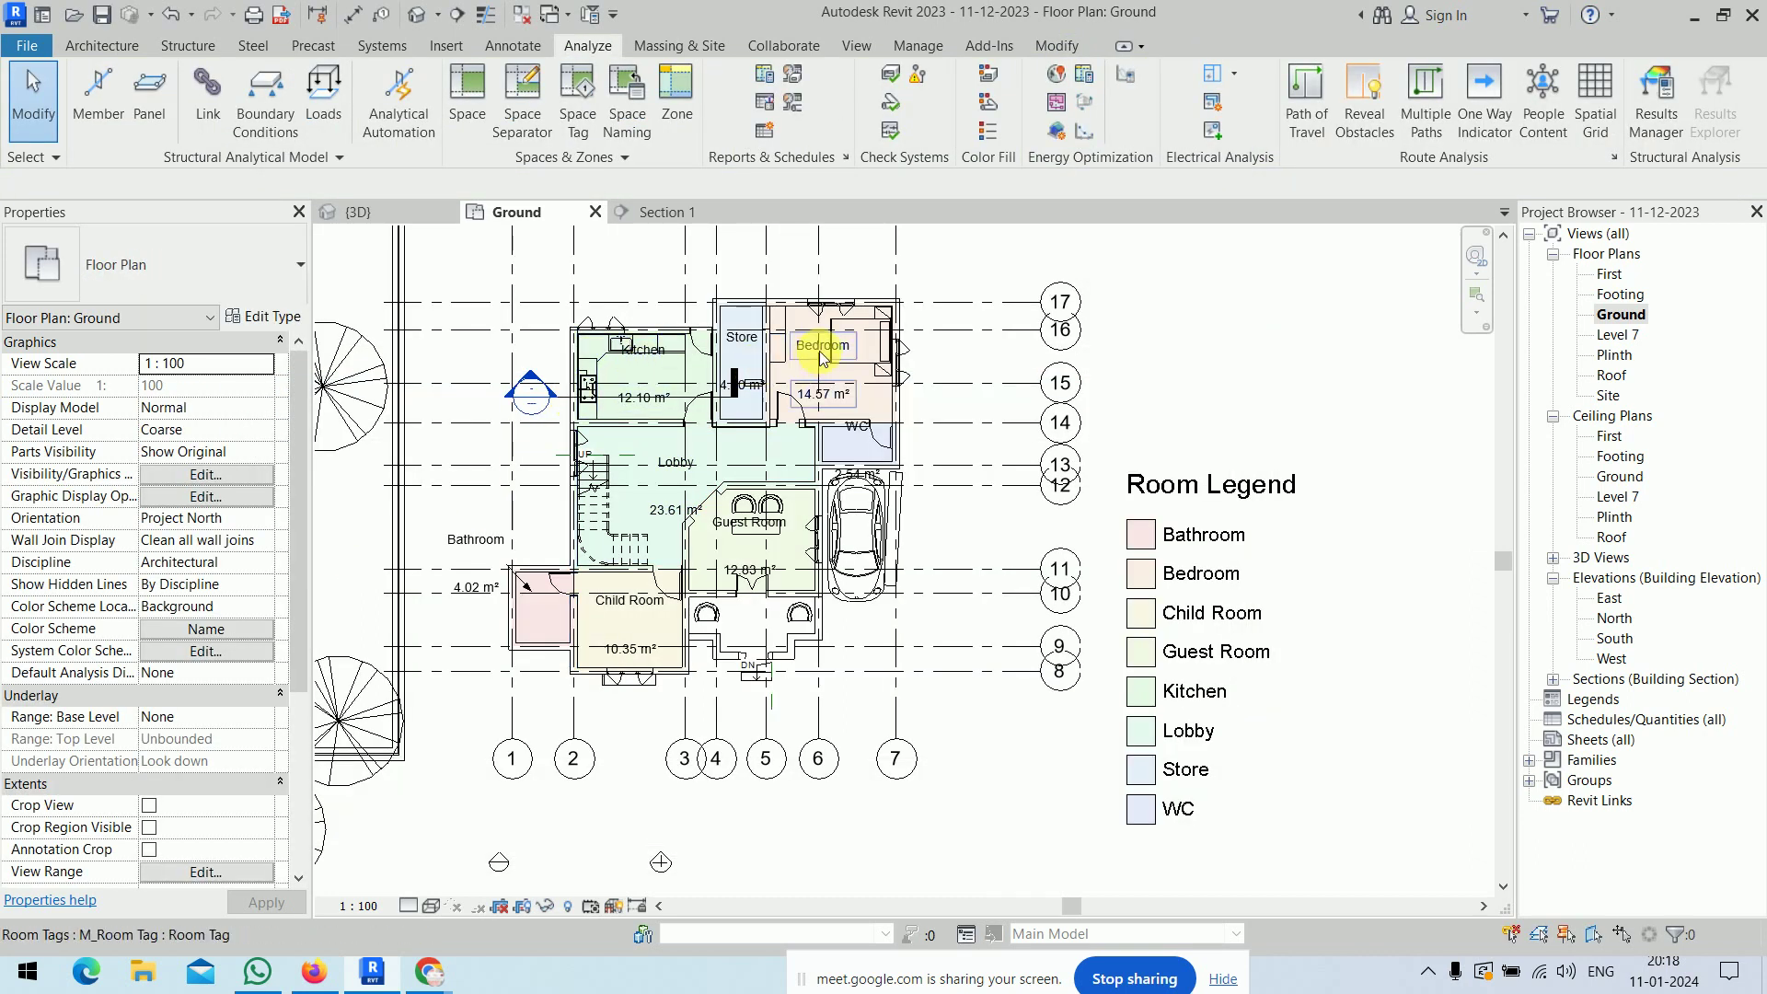
{"action": "left_click", "coordinate": [822, 358]}
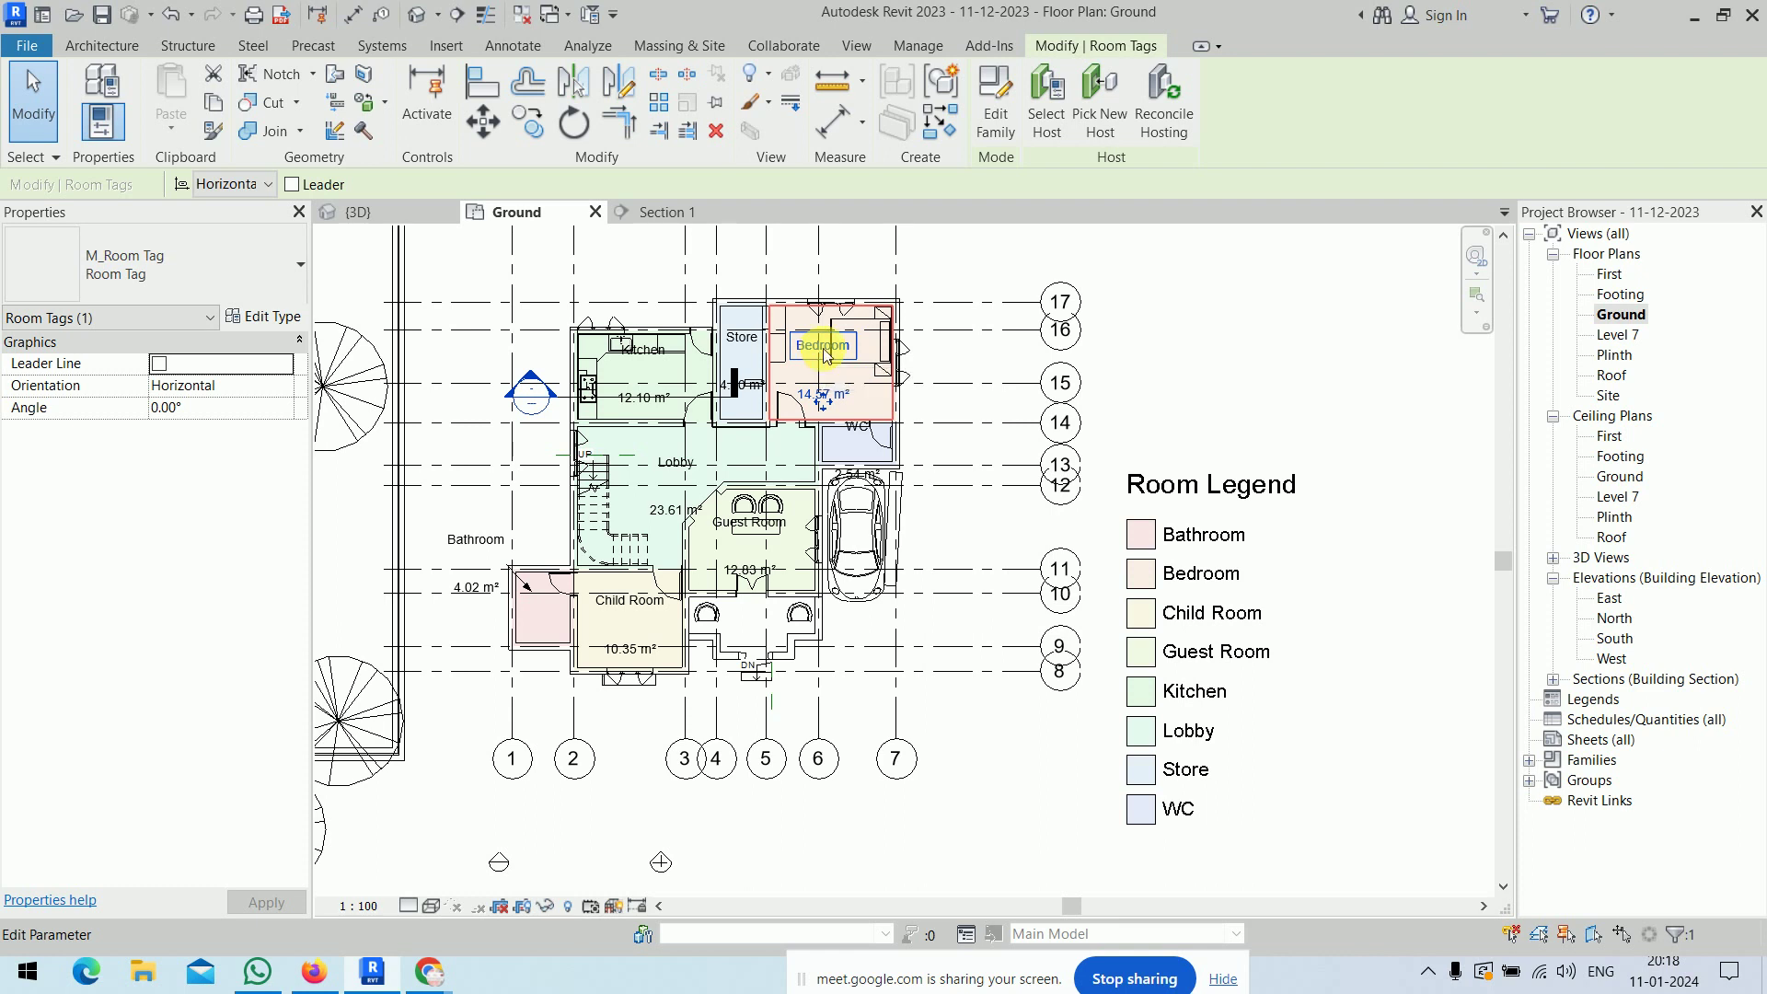
- In the room tag family, make the Room name label invisible
{"action": "left_click", "coordinate": [1004, 143]}
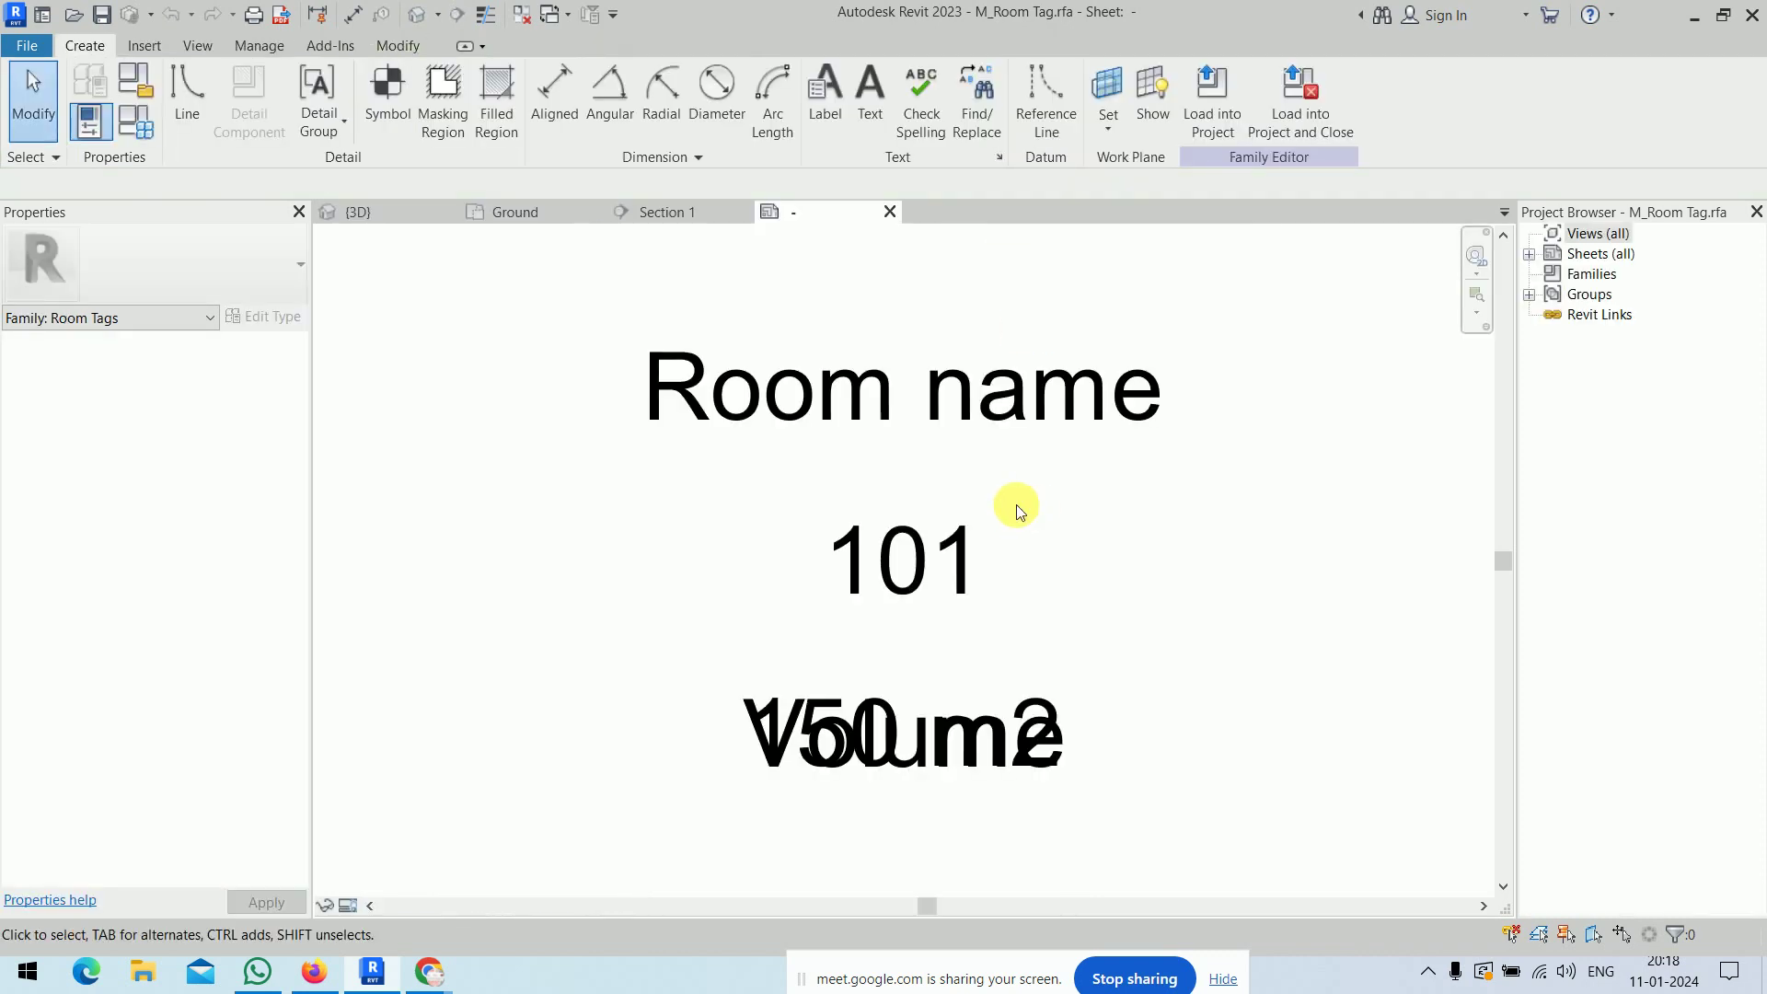
{"action": "left_click", "coordinate": [1007, 406]}
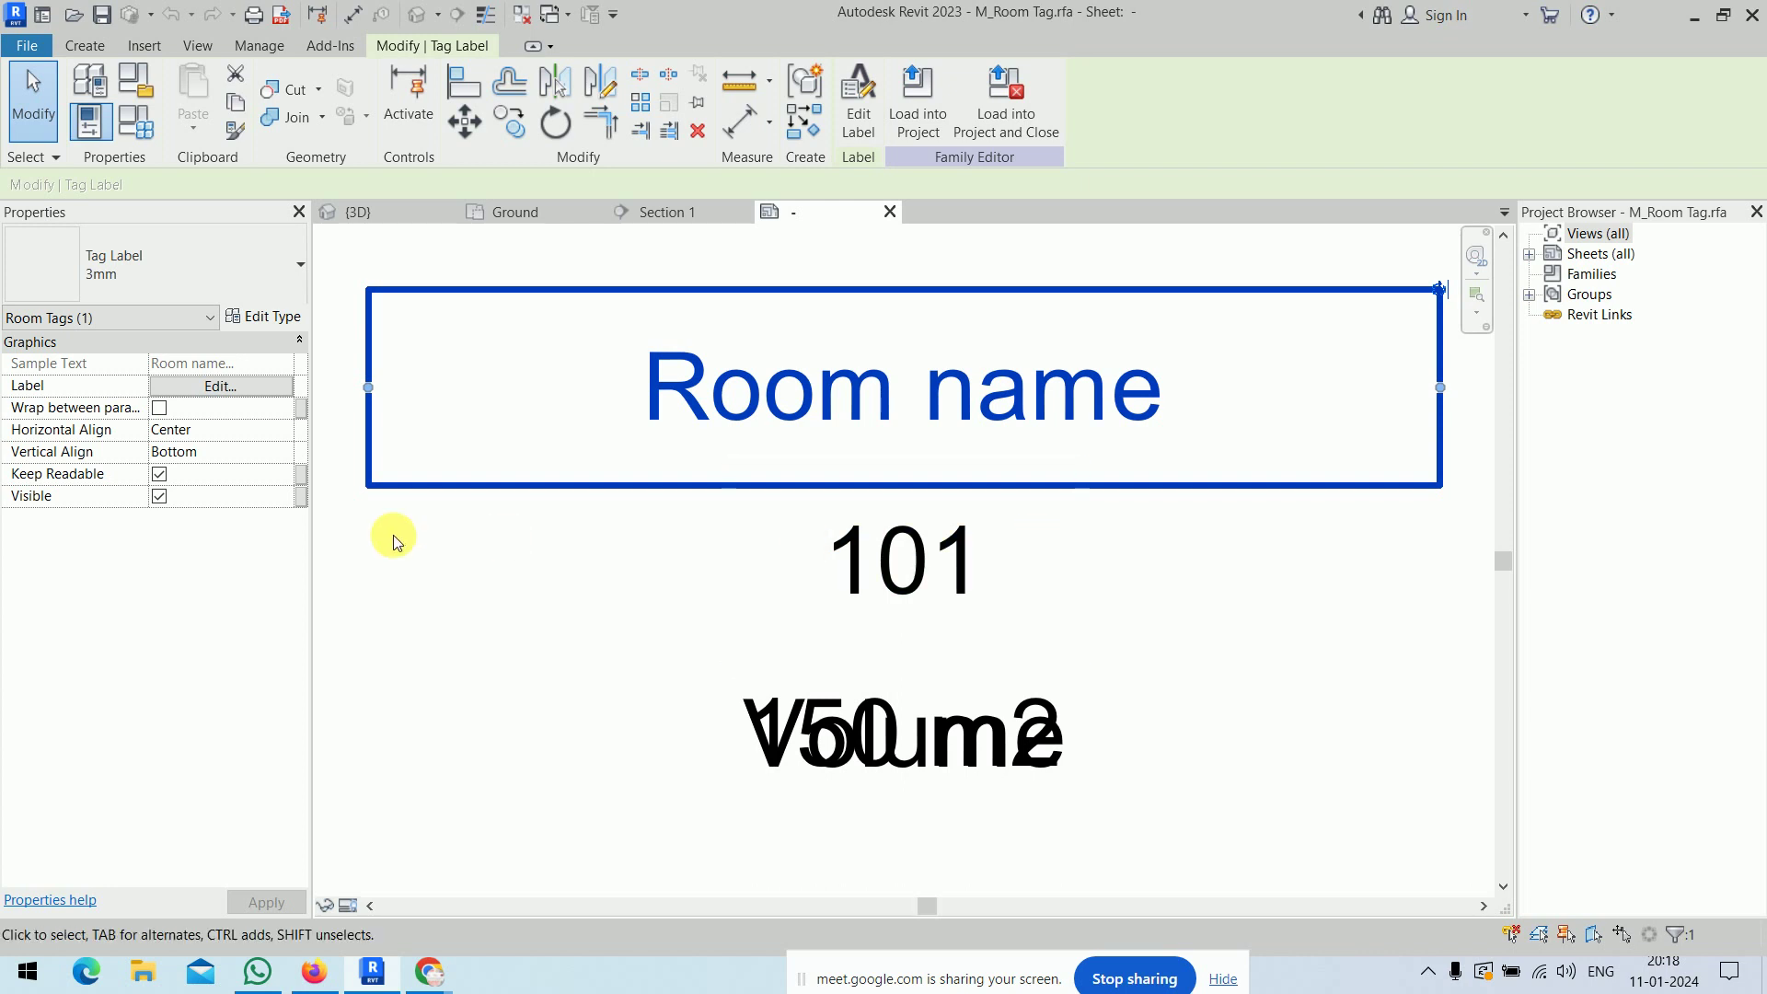
{"action": "left_click", "coordinate": [159, 497]}
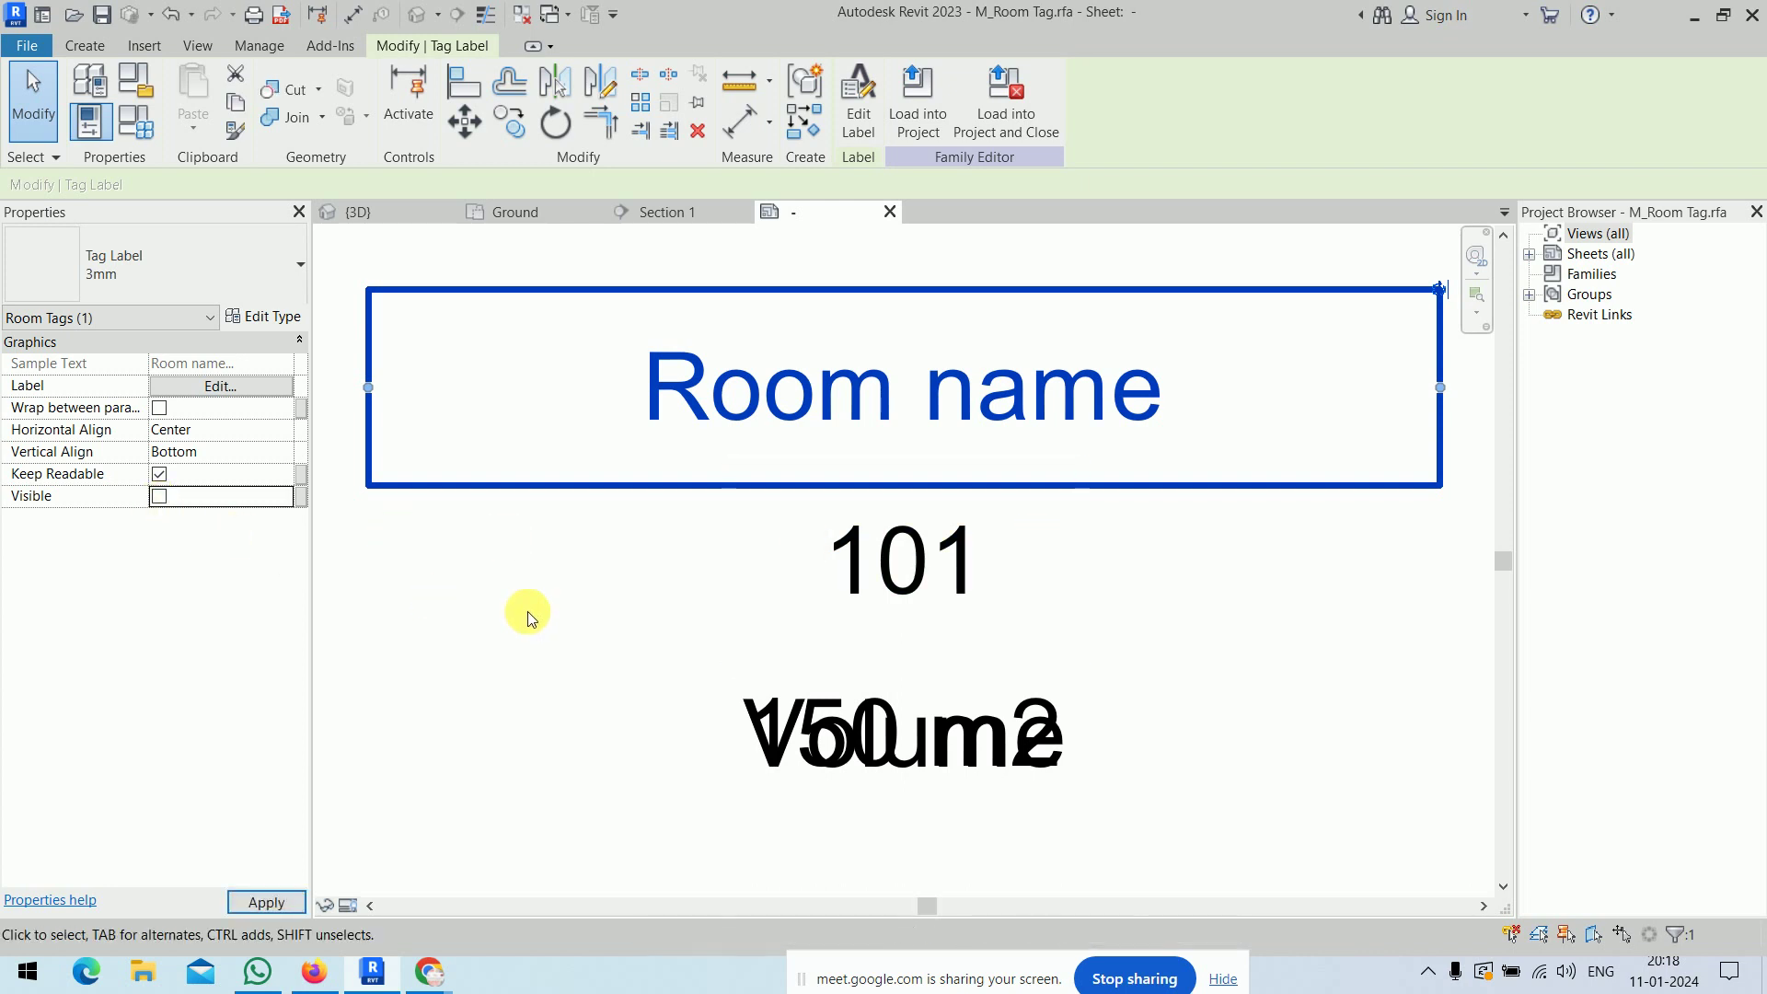
{"action": "left_click", "coordinate": [527, 613]}
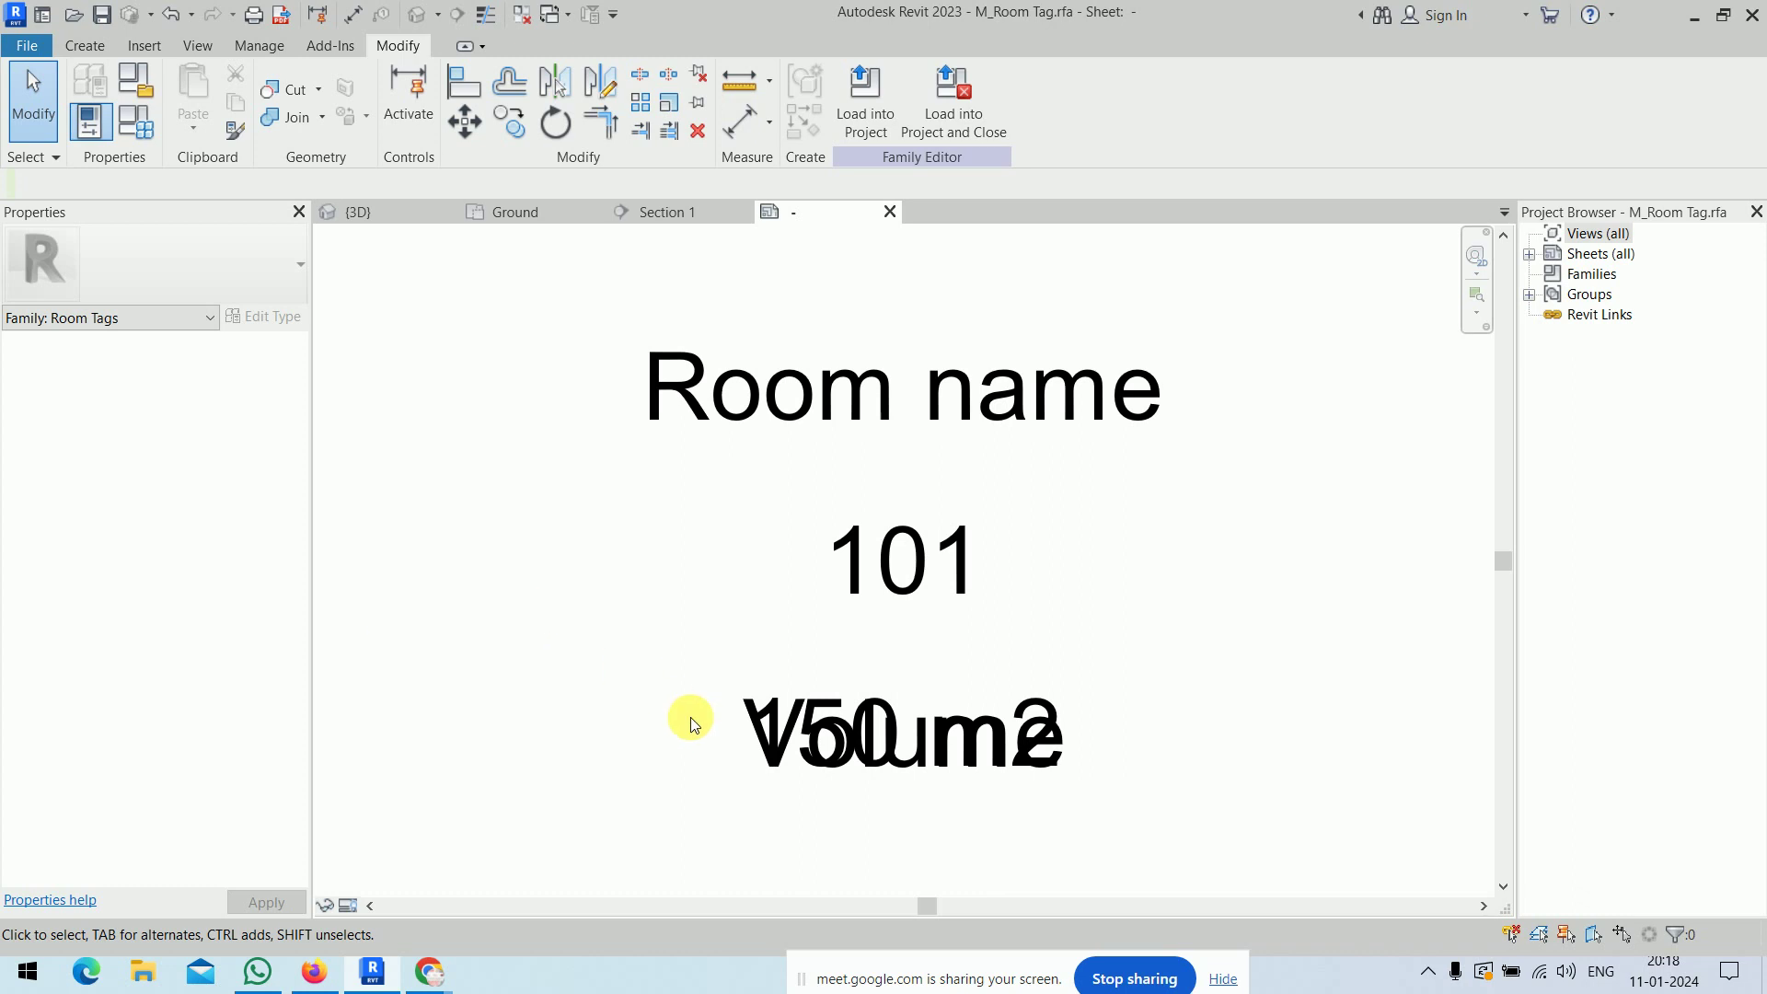
{"action": "left_click", "coordinate": [732, 697]}
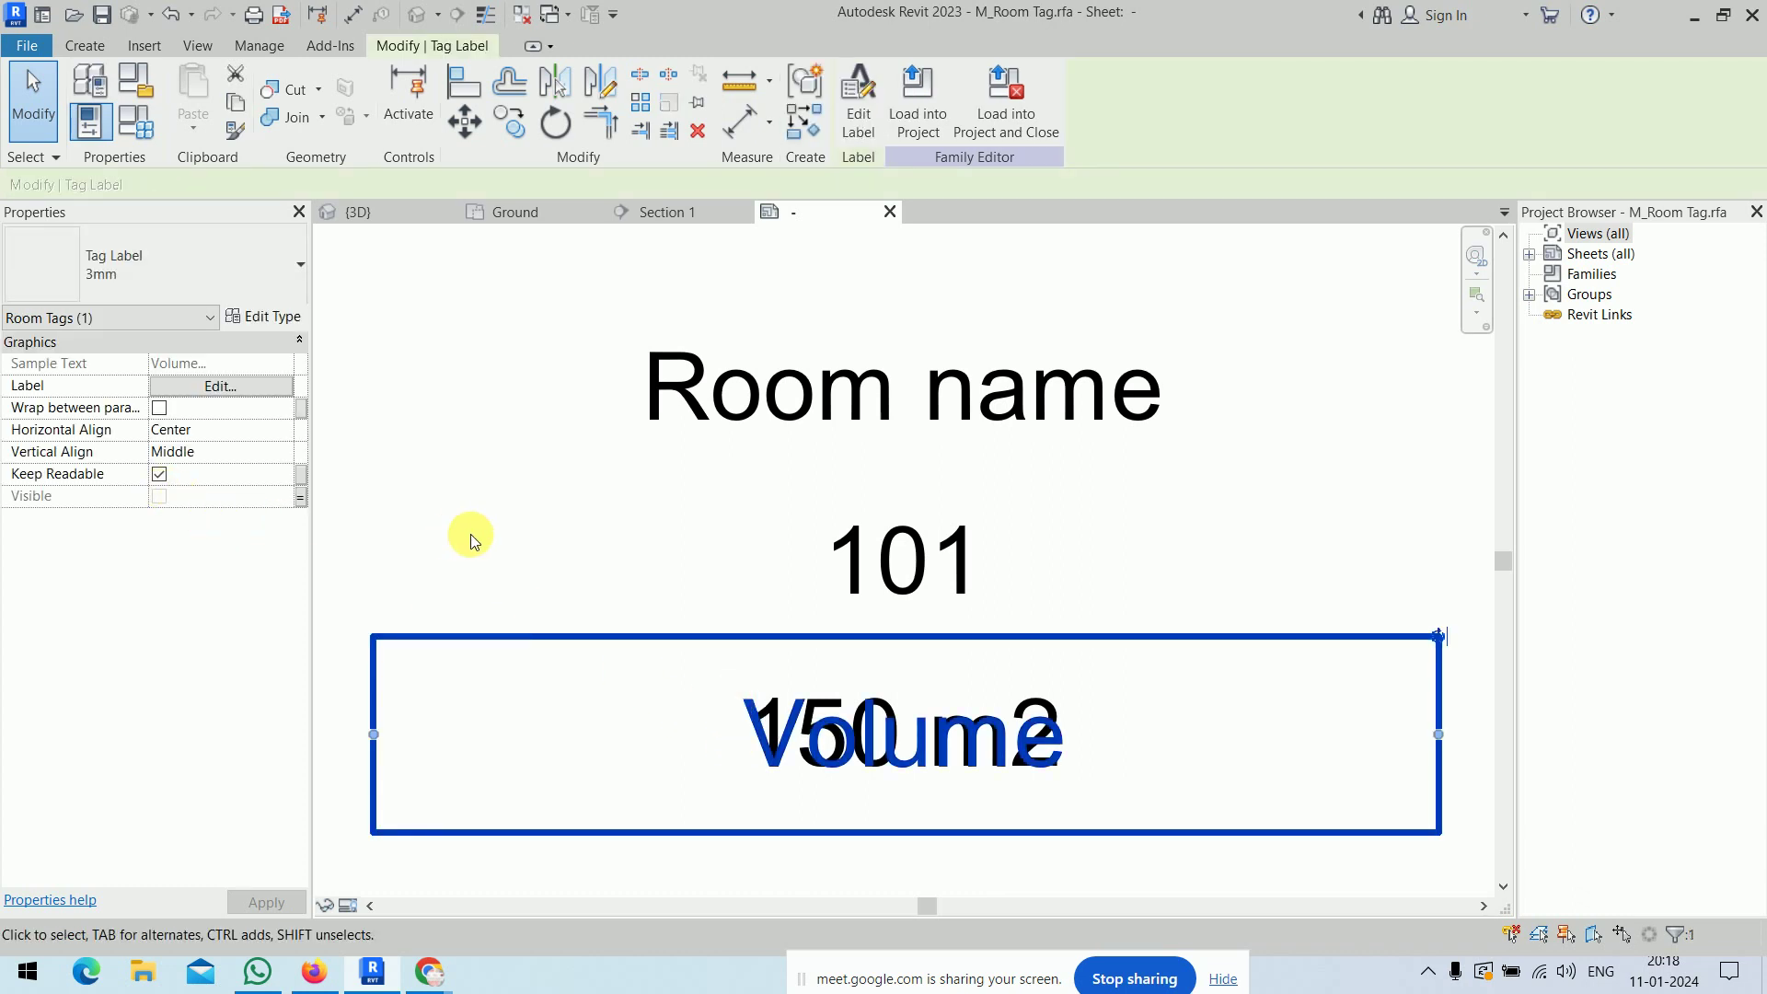
{"action": "left_click", "coordinate": [690, 398]}
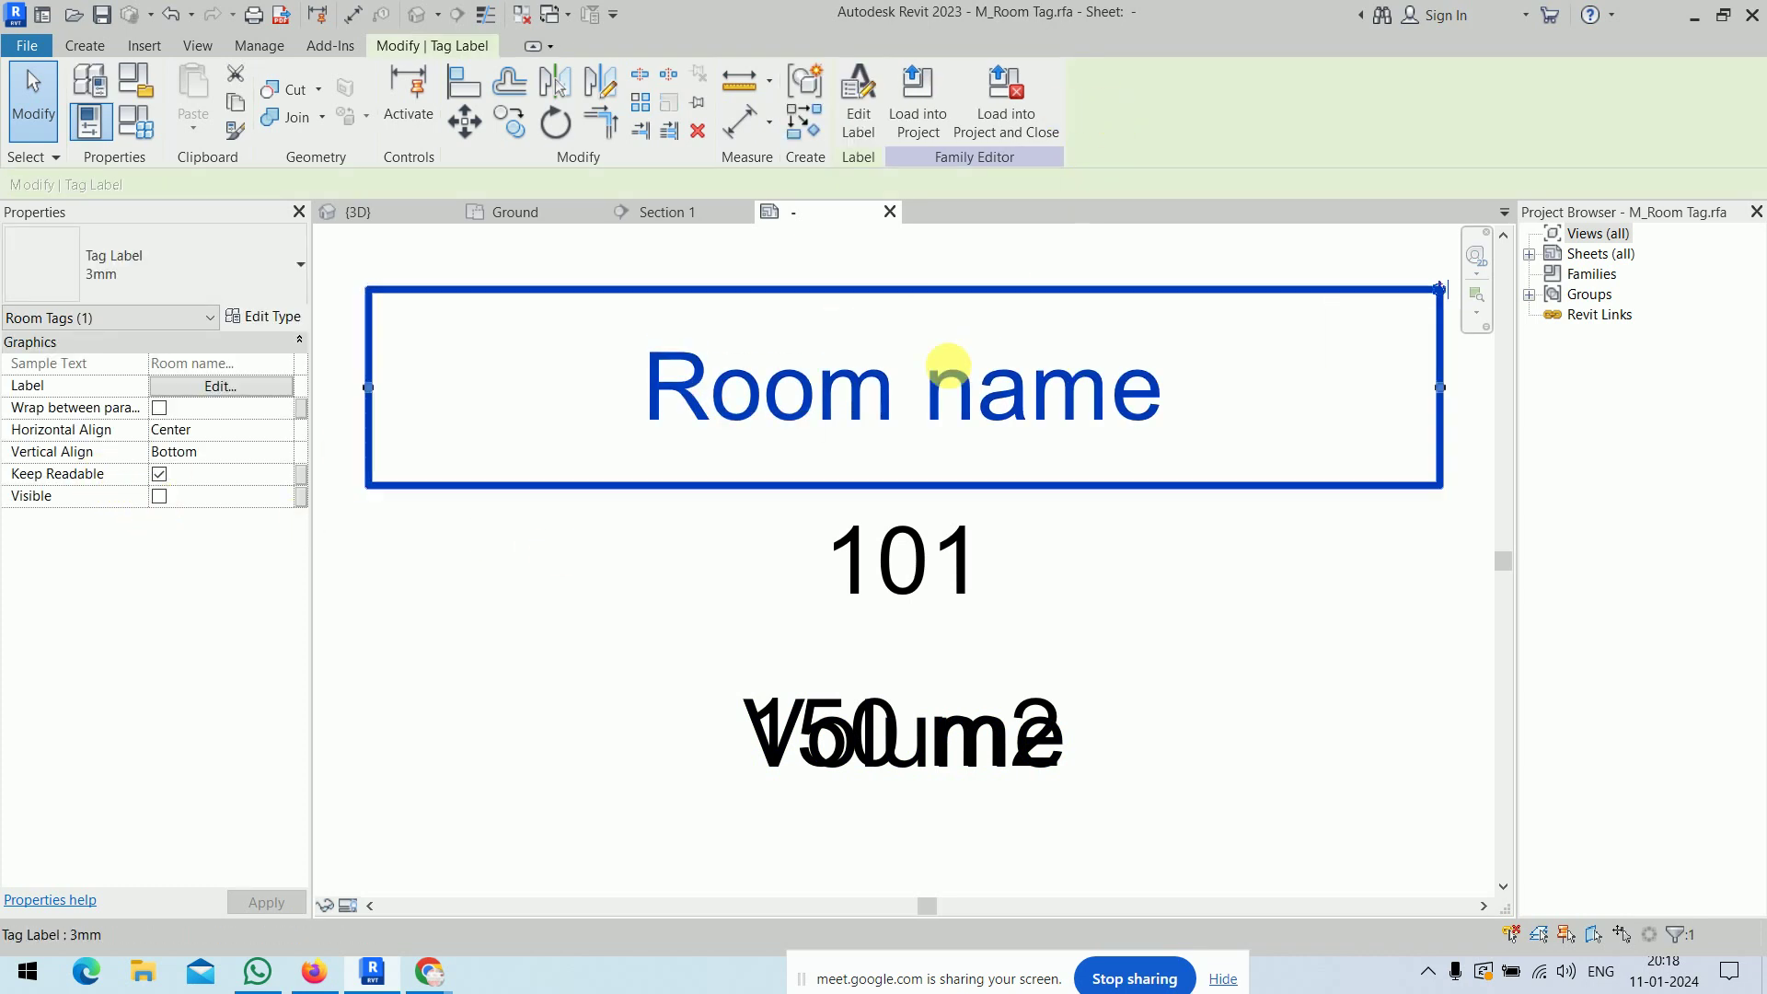
- Load the edited M_Room Tag family into the project without saving, overwriting parameter values
{"action": "left_click", "coordinate": [1009, 129]}
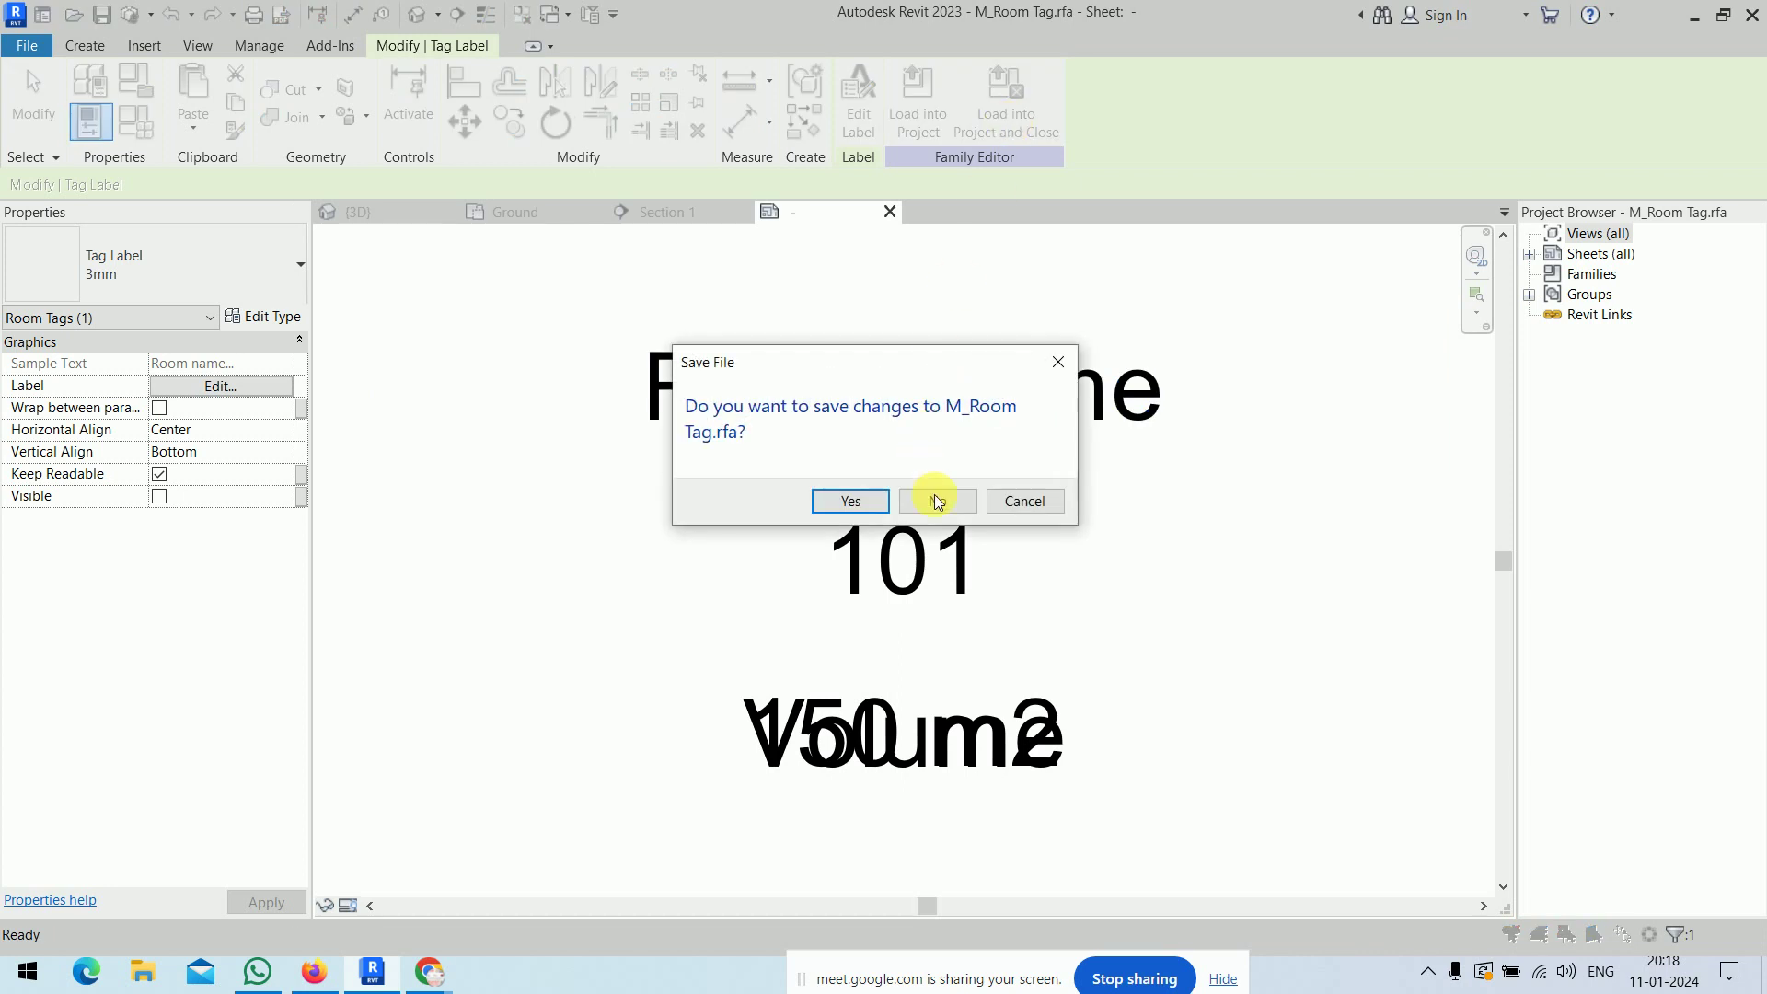
{"action": "left_click", "coordinate": [937, 499]}
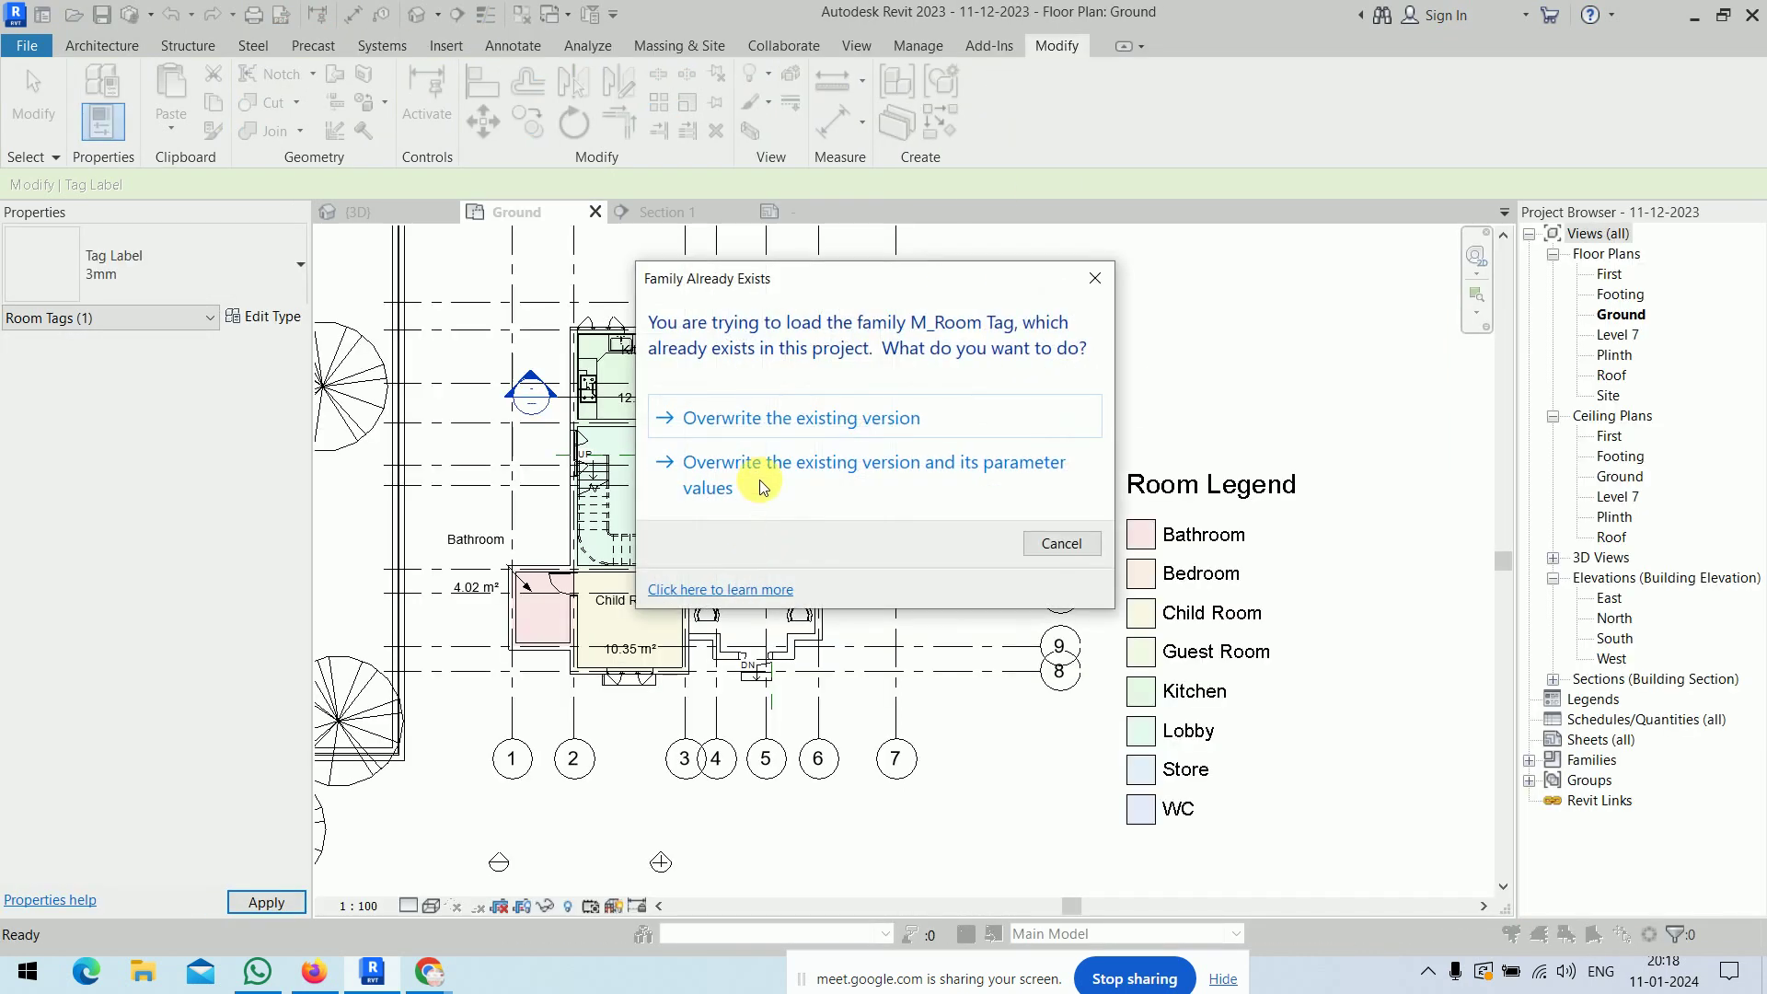
{"action": "left_click", "coordinate": [759, 476]}
{"action": "left_click", "coordinate": [1213, 305]}
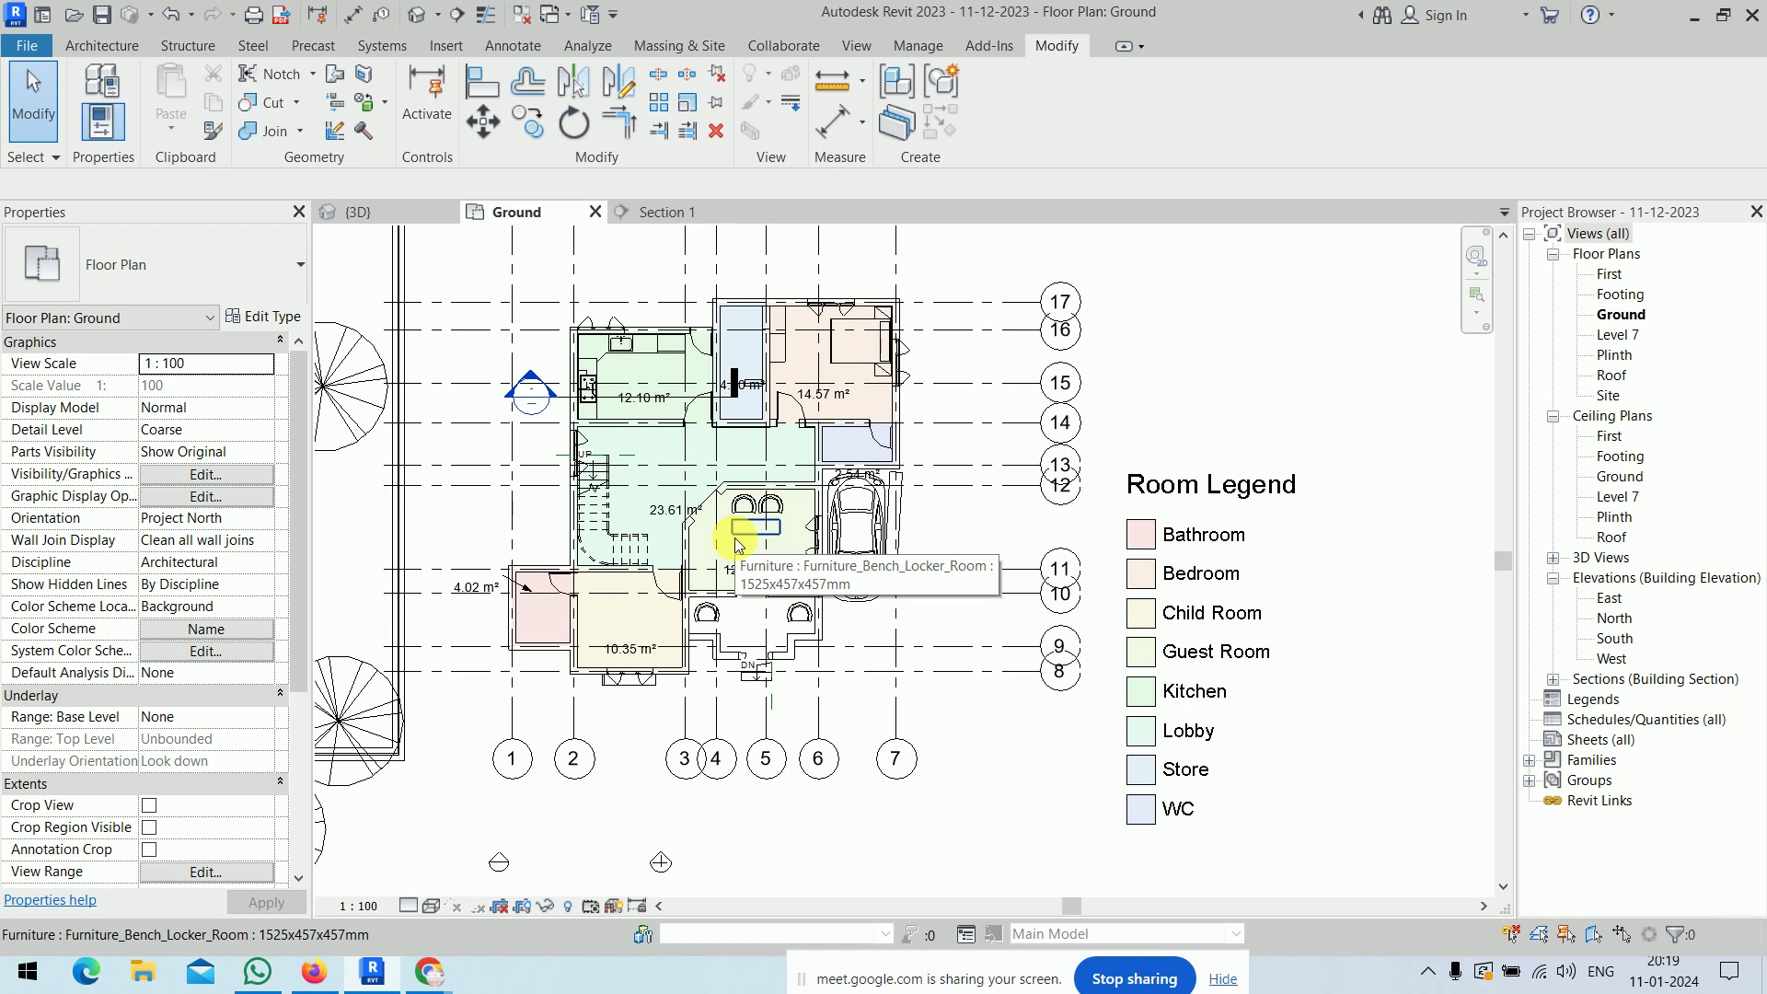
{"action": "scroll", "coordinate": [594, 639], "scroll_direction": "up", "scroll_amount": 3}
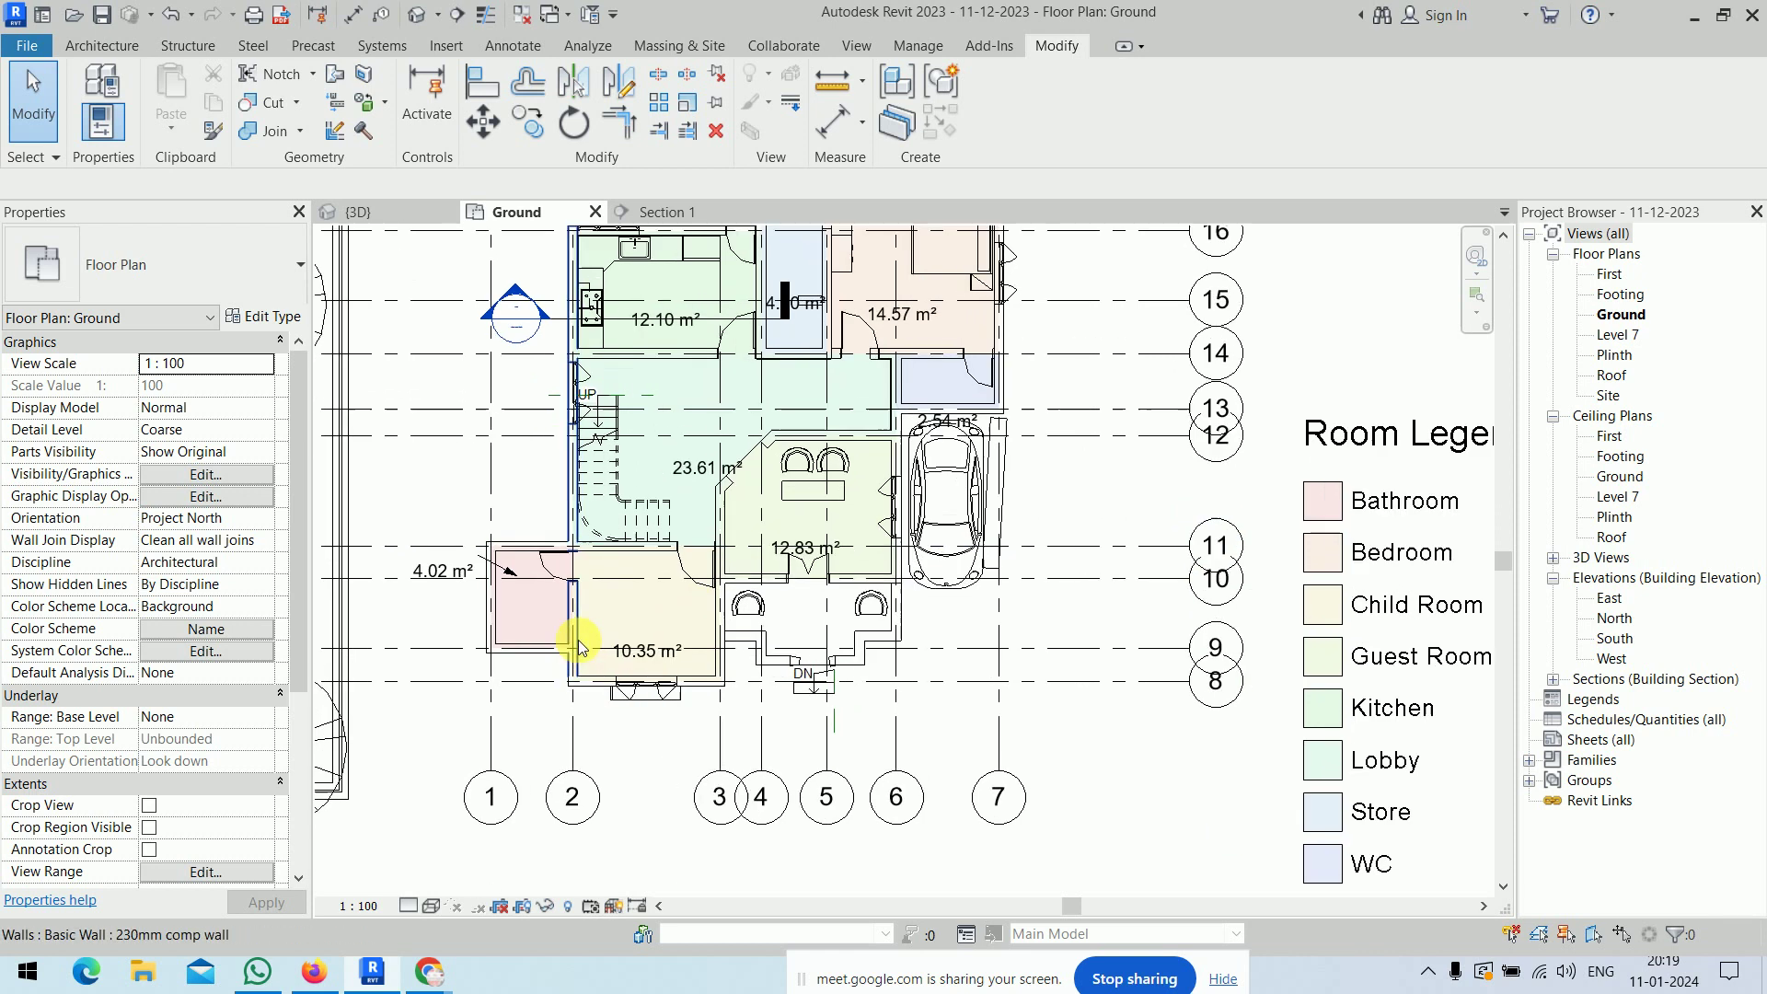
{"action": "middle_click_drag", "start_coordinate": [596, 639], "coordinate": [736, 583]}
{"action": "left_click", "coordinate": [829, 585]}
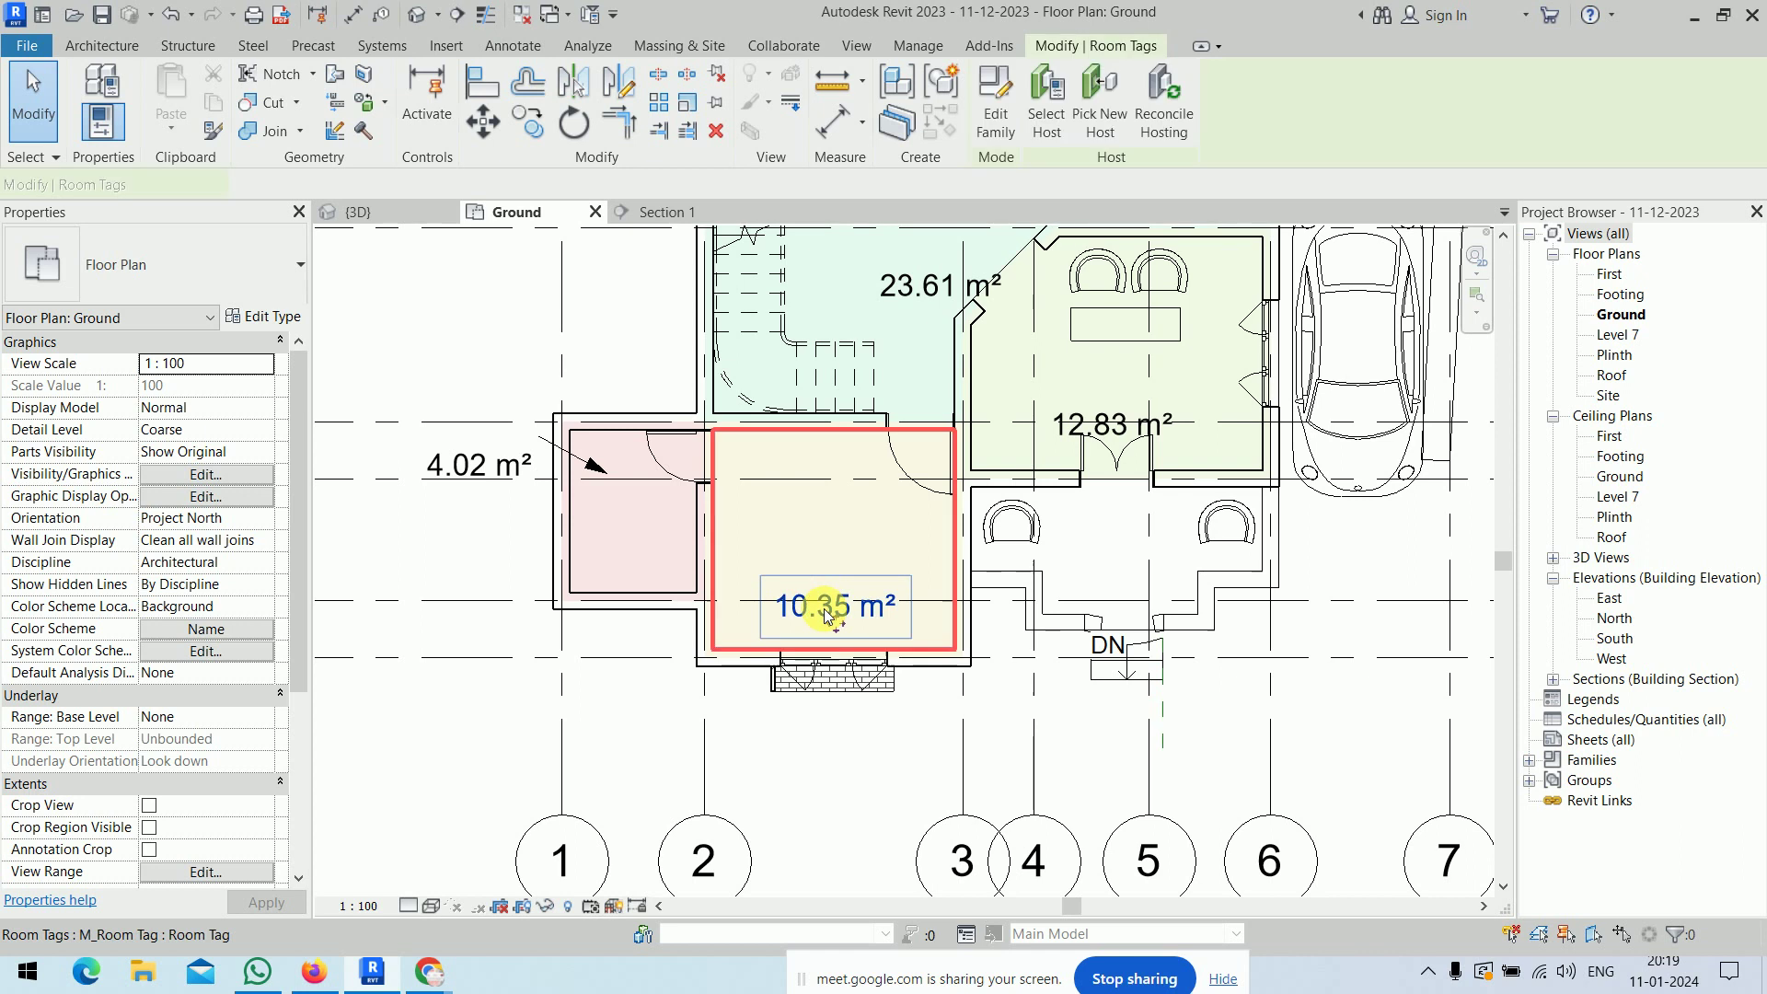
{"action": "left_click_drag", "start_coordinate": [830, 585], "coordinate": [812, 539]}
{"action": "left_click", "coordinate": [681, 736]}
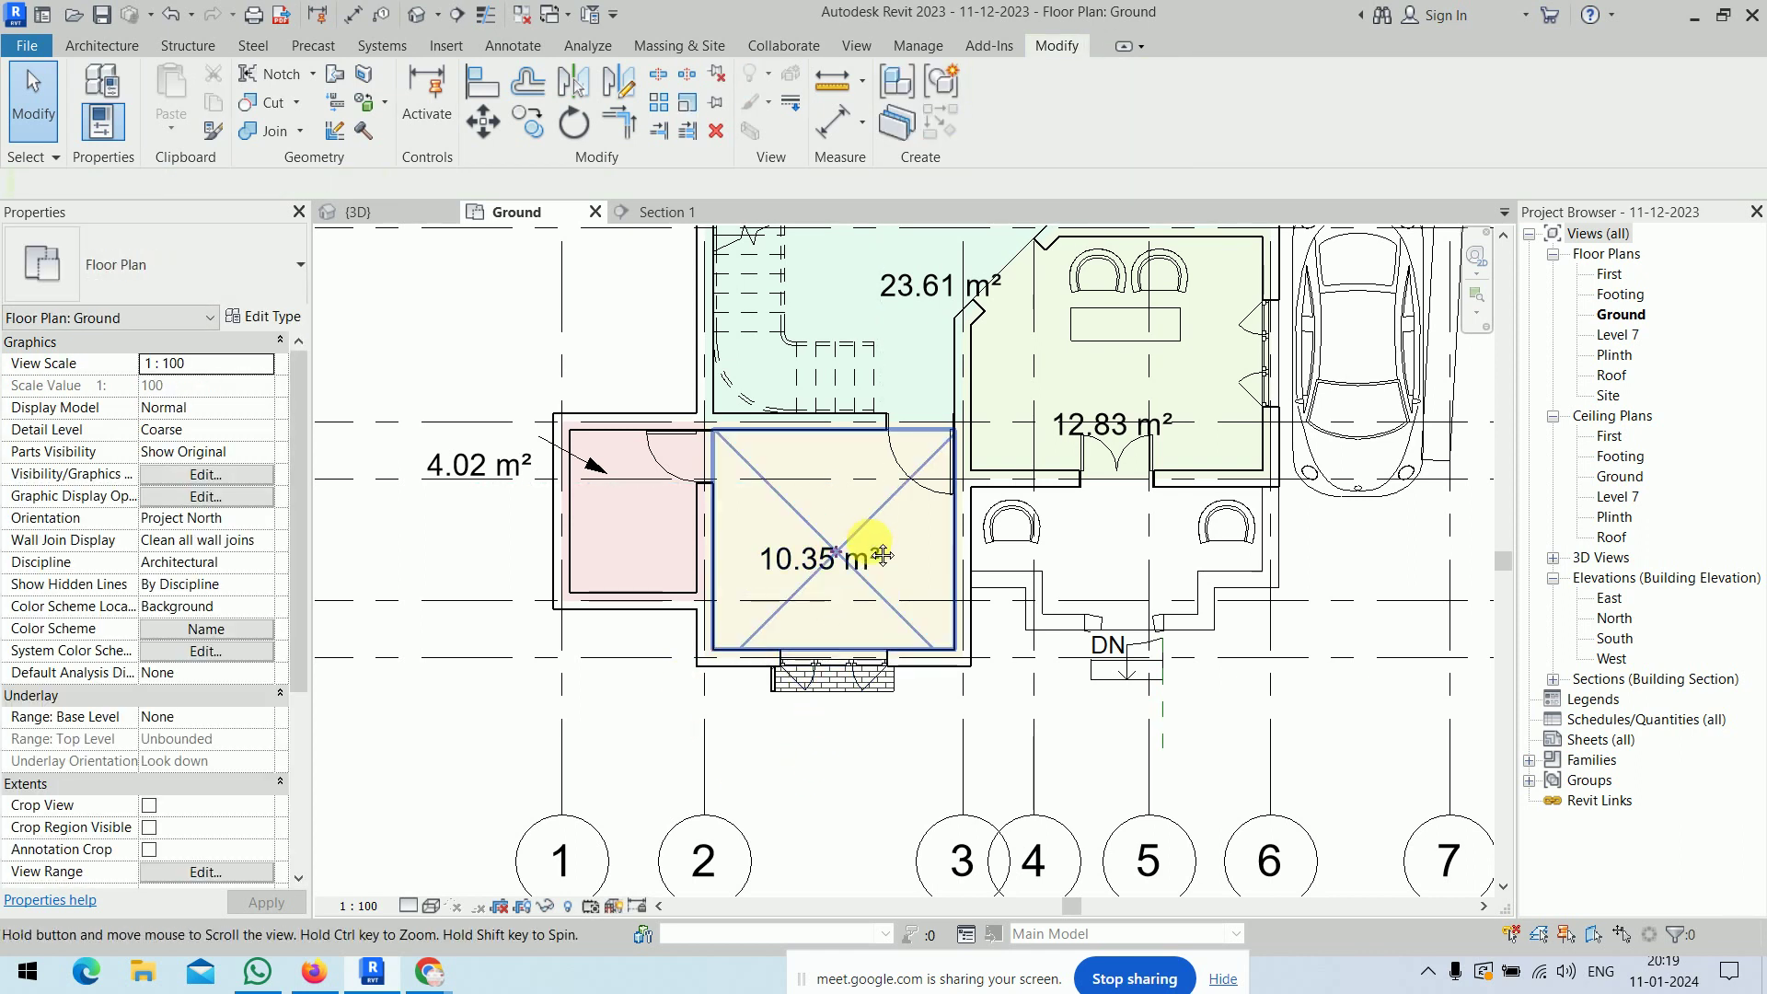
{"action": "middle_click_drag", "start_coordinate": [891, 514], "coordinate": [863, 747]}
{"action": "left_click_drag", "start_coordinate": [874, 520], "coordinate": [869, 444]}
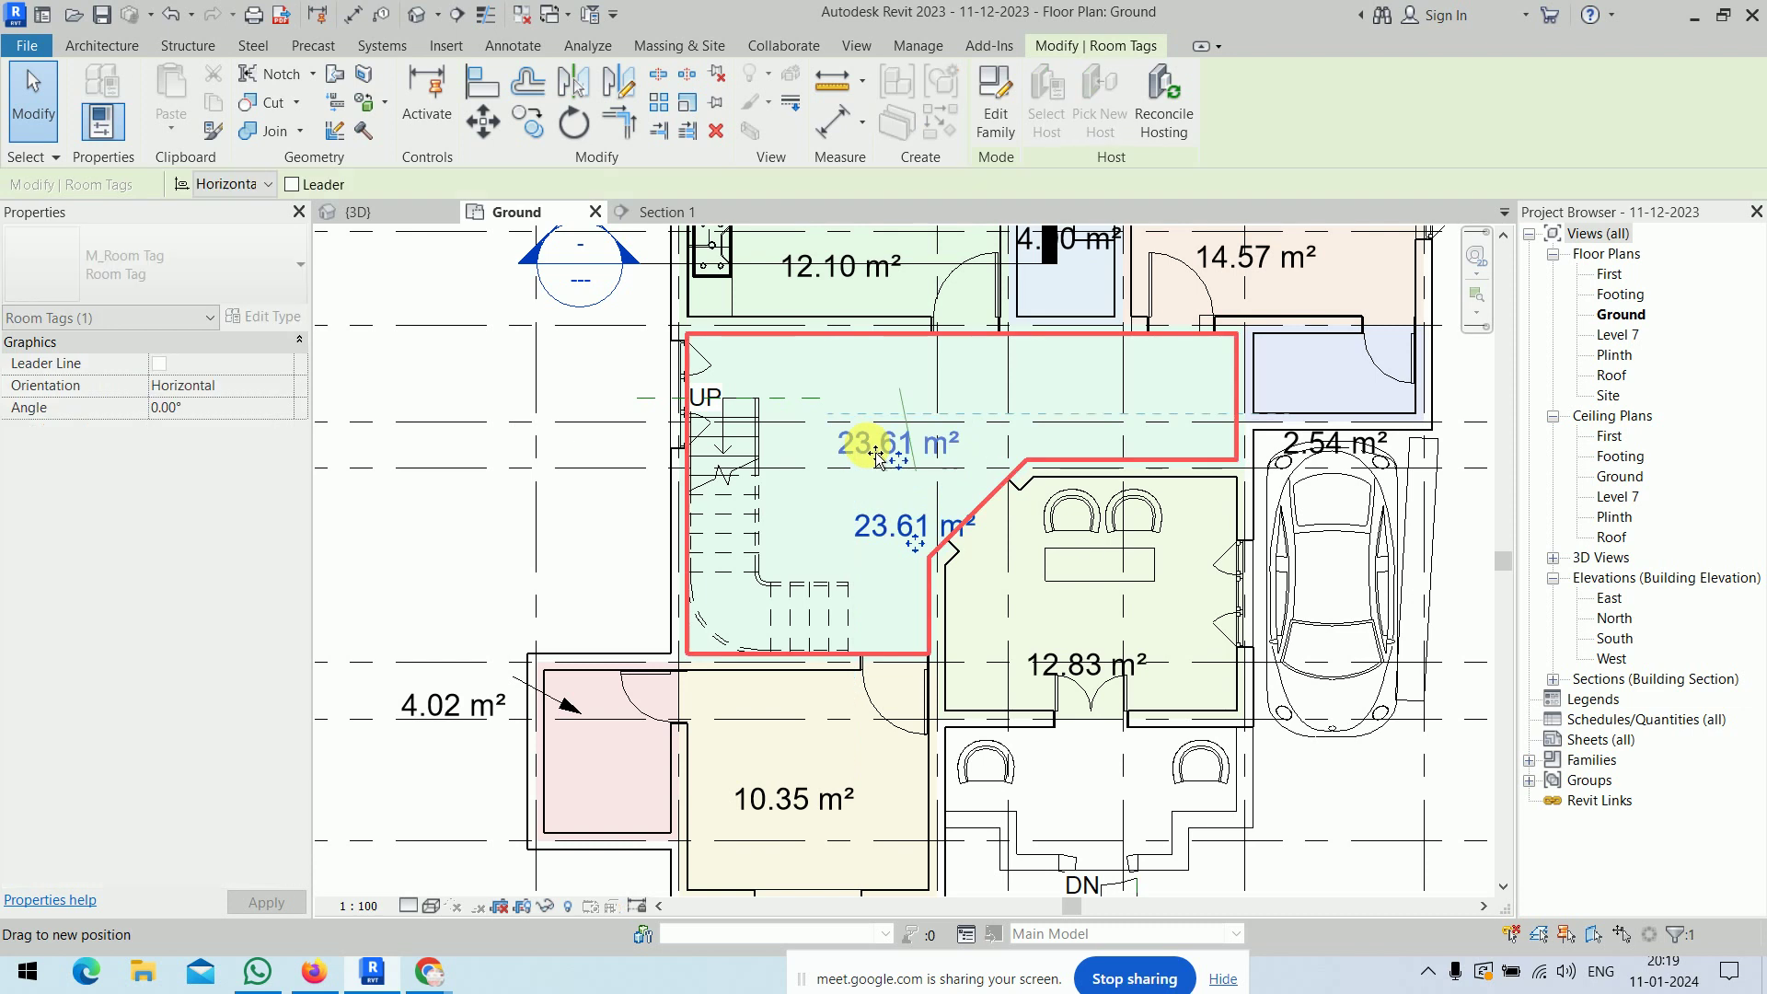
{"action": "left_click", "coordinate": [466, 383]}
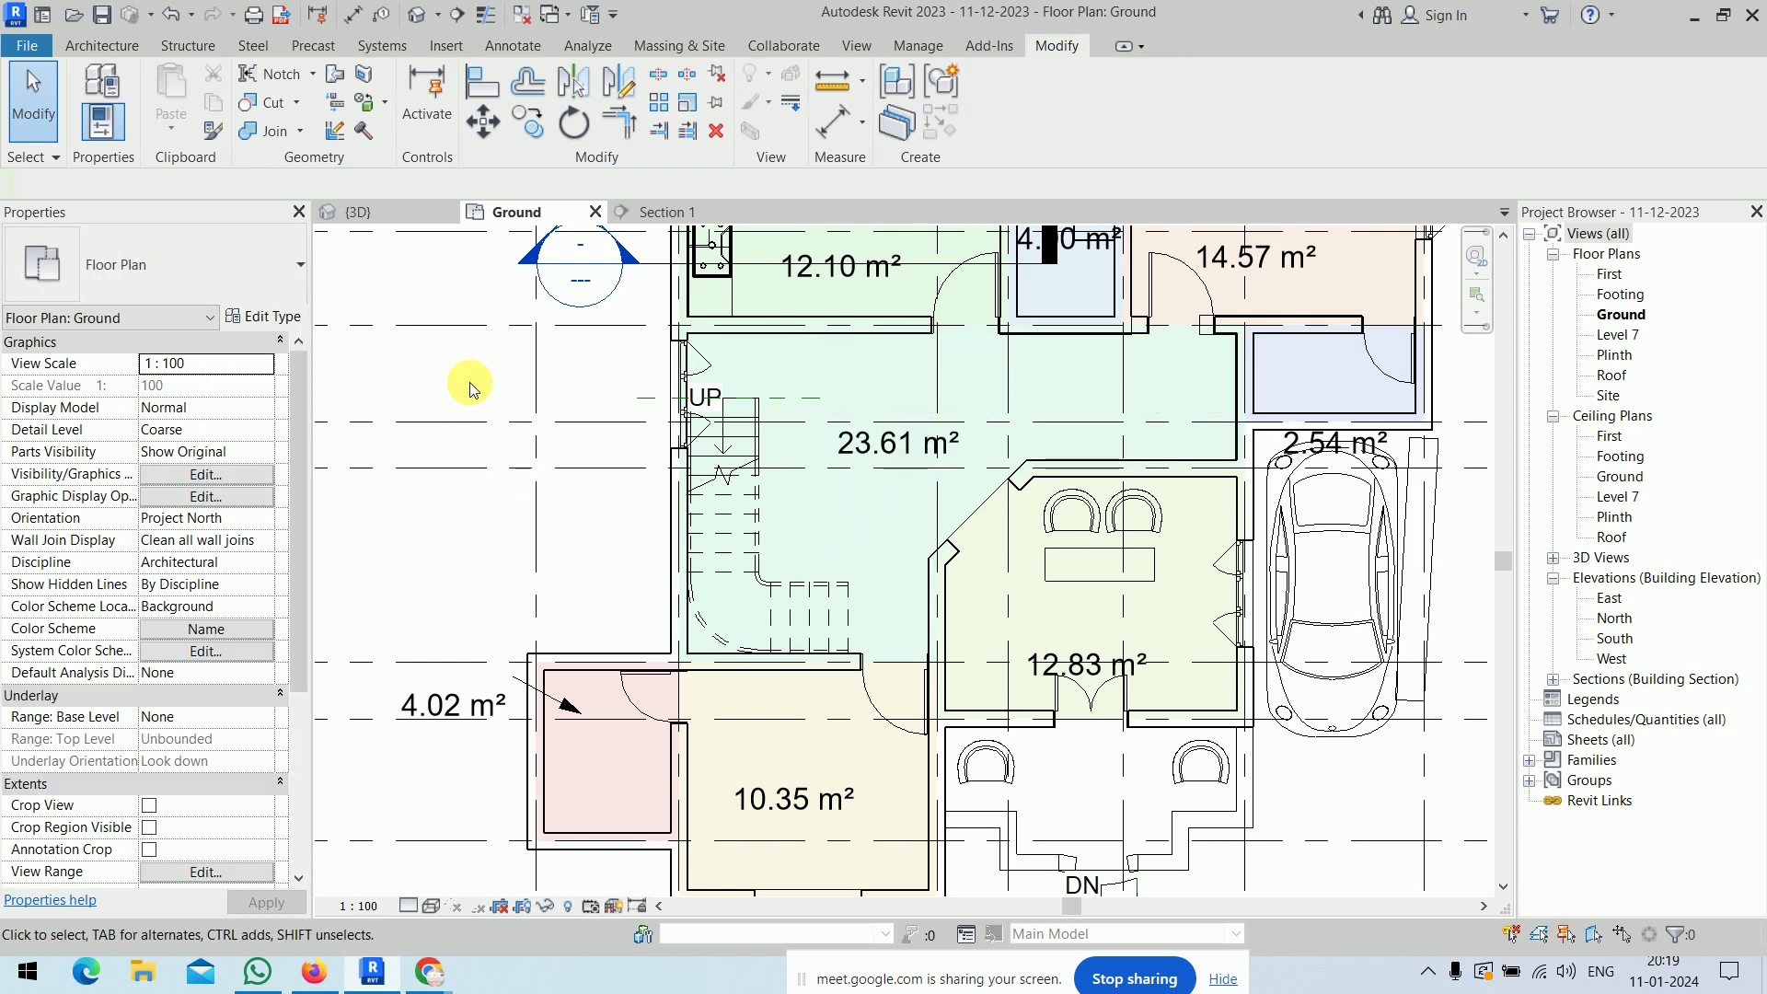
{"action": "middle_click_drag", "start_coordinate": [1056, 374], "coordinate": [749, 552]}
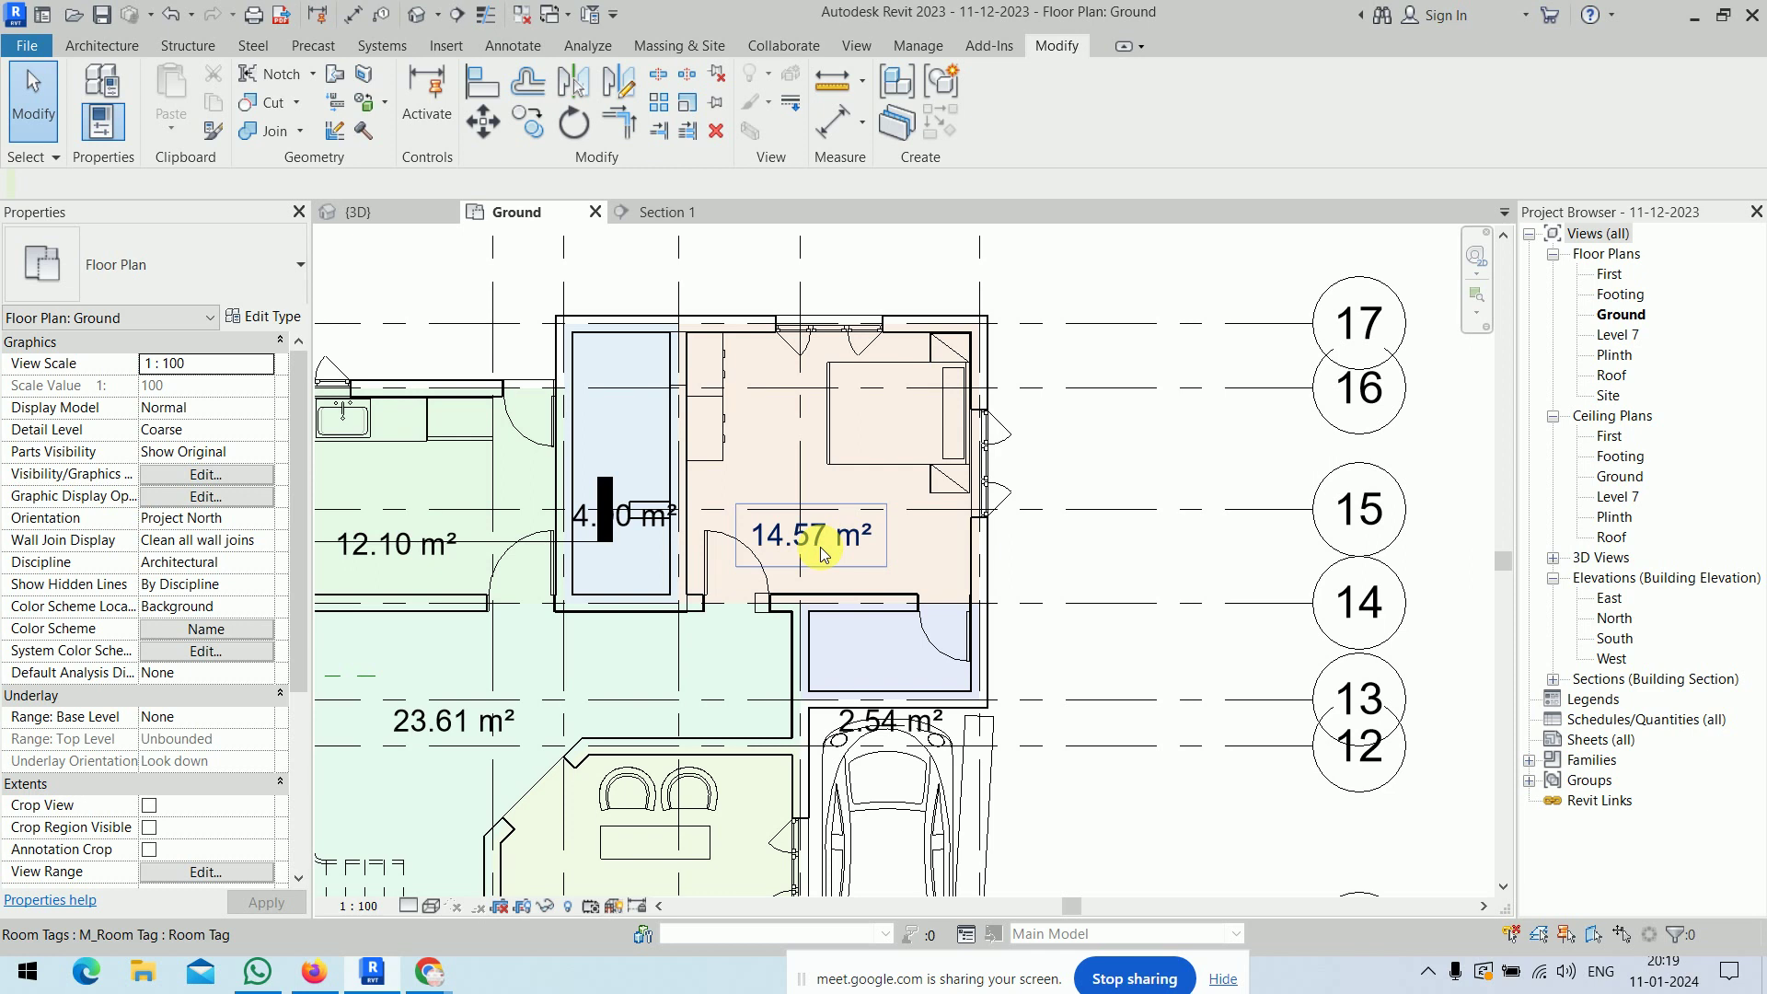
{"action": "scroll", "coordinate": [1136, 469], "scroll_direction": "down", "scroll_amount": 2}
{"action": "scroll", "coordinate": [1136, 469], "scroll_direction": "down", "scroll_amount": 1}
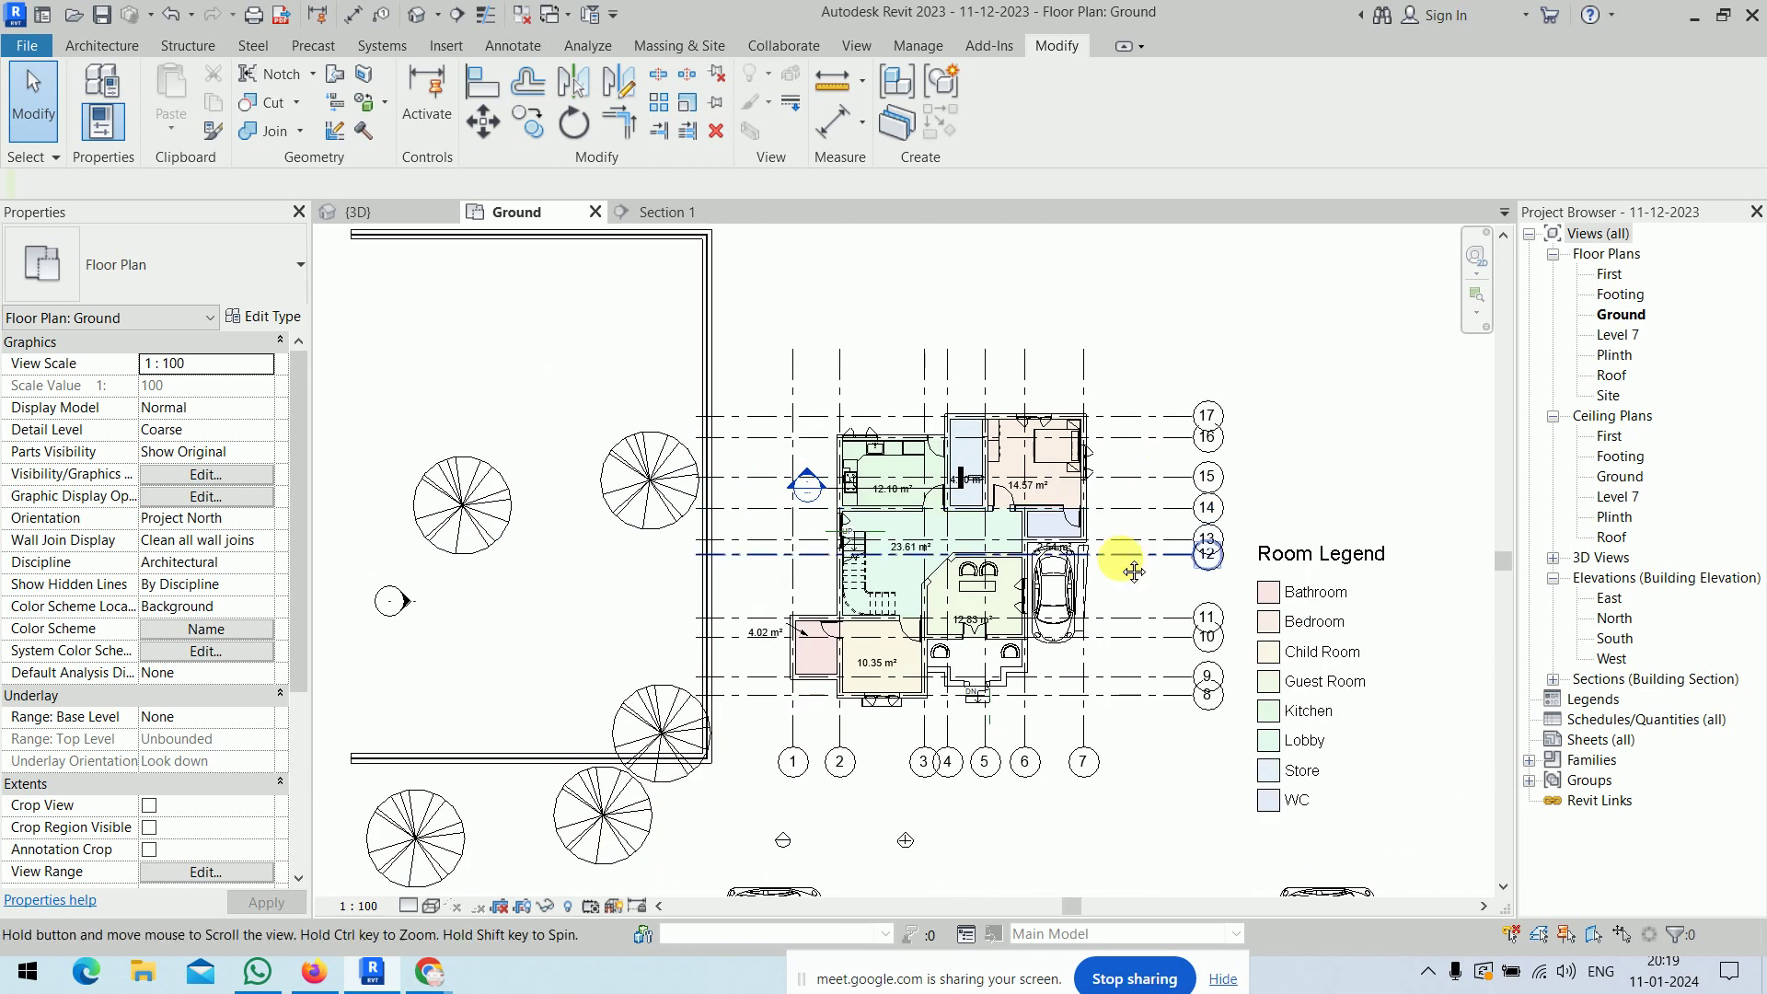
{"action": "scroll", "coordinate": [1104, 497], "scroll_direction": "down", "scroll_amount": 1}
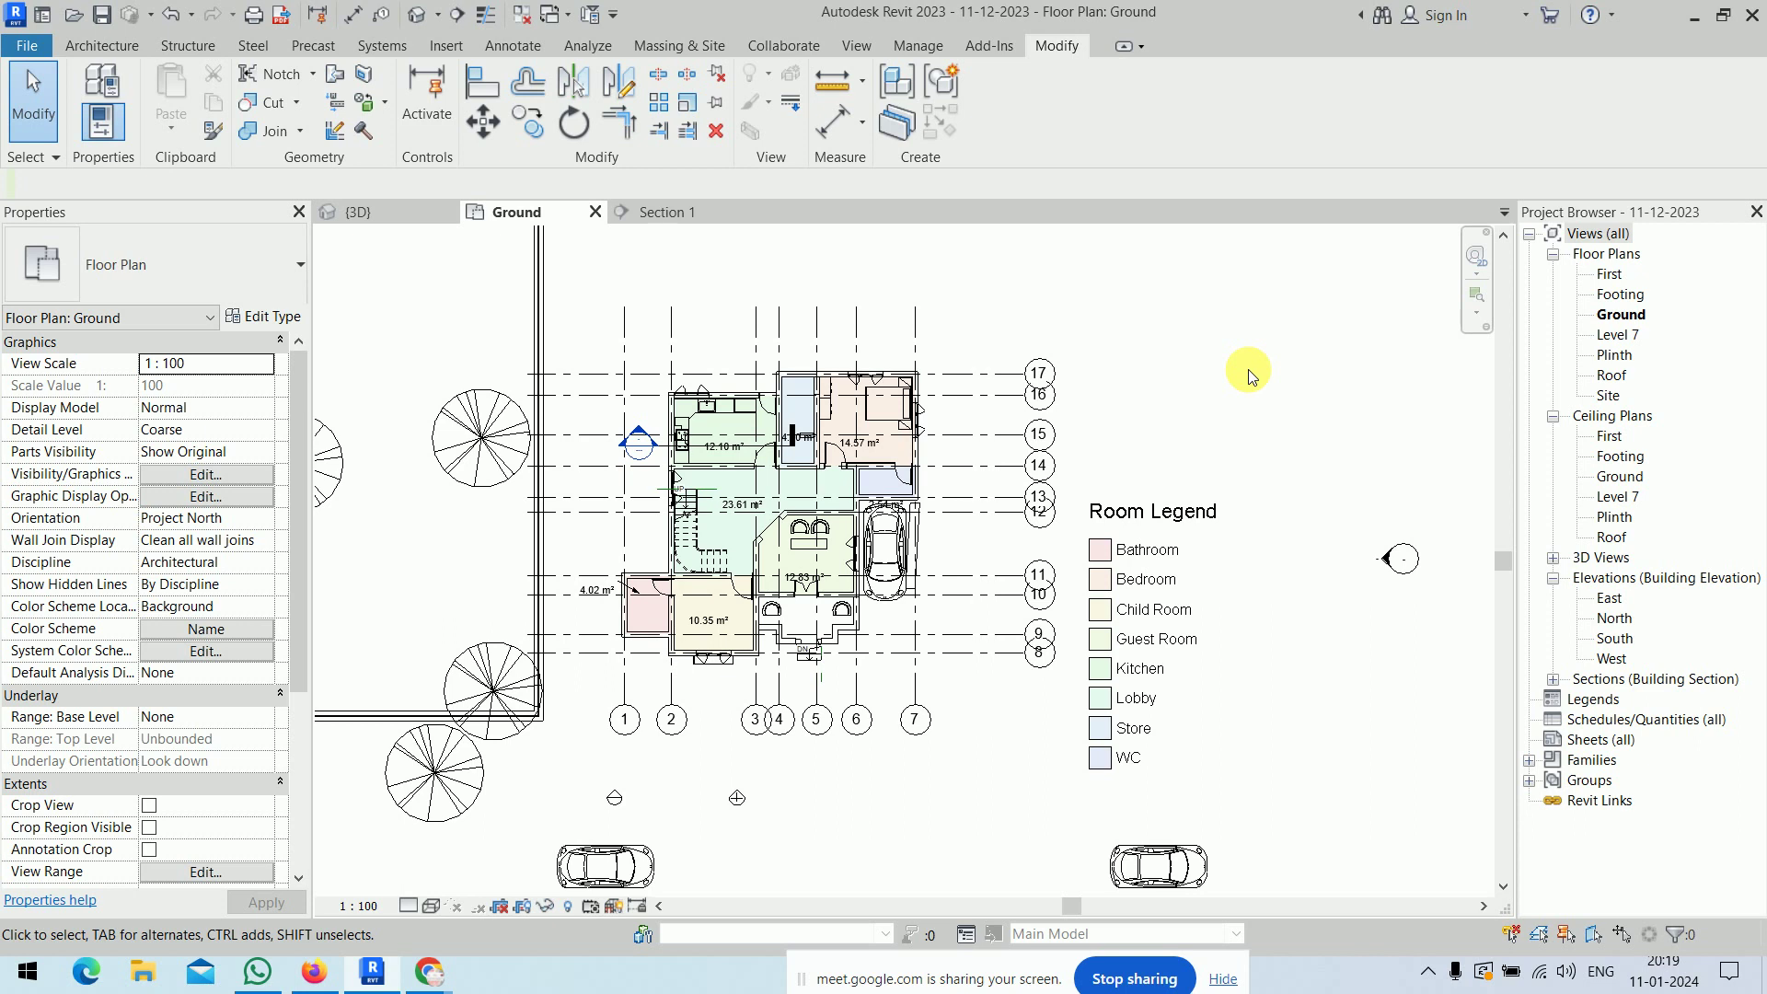
{"action": "scroll", "coordinate": [869, 410], "scroll_direction": "up", "scroll_amount": 2}
{"action": "scroll", "coordinate": [870, 410], "scroll_direction": "up", "scroll_amount": 2}
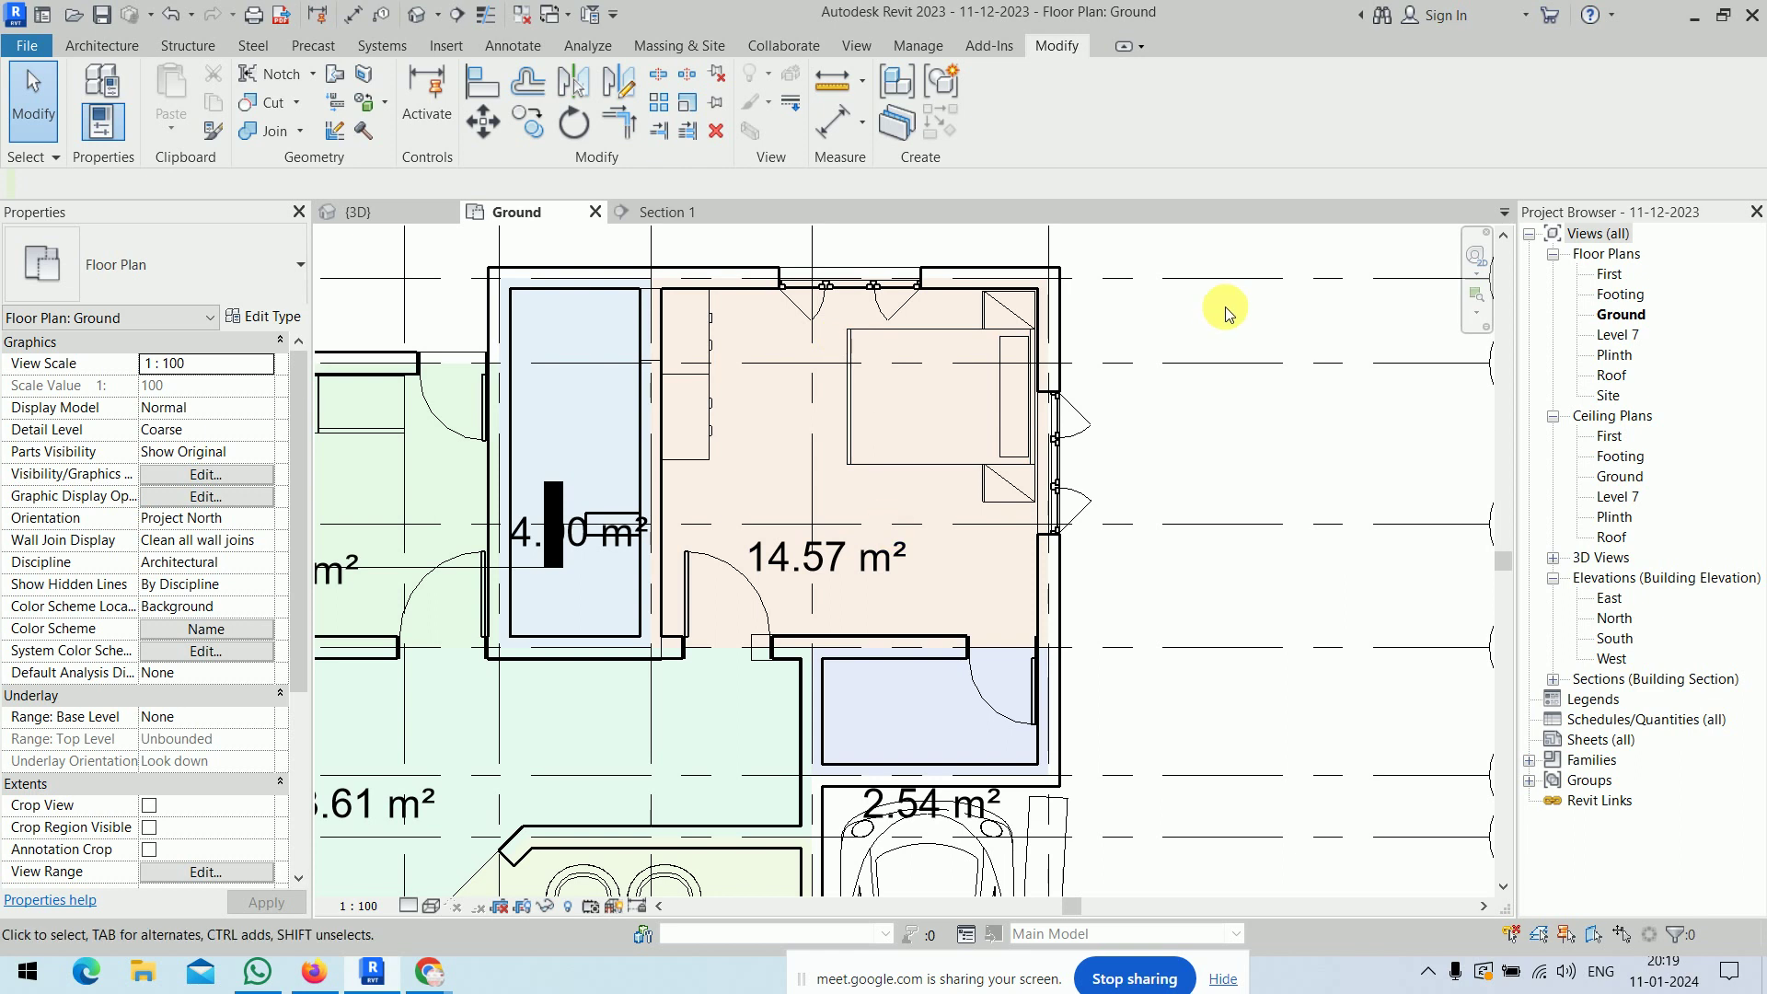
{"action": "scroll", "coordinate": [1205, 303], "scroll_direction": "up", "scroll_amount": 1}
{"action": "scroll", "coordinate": [1224, 326], "scroll_direction": "up", "scroll_amount": 1}
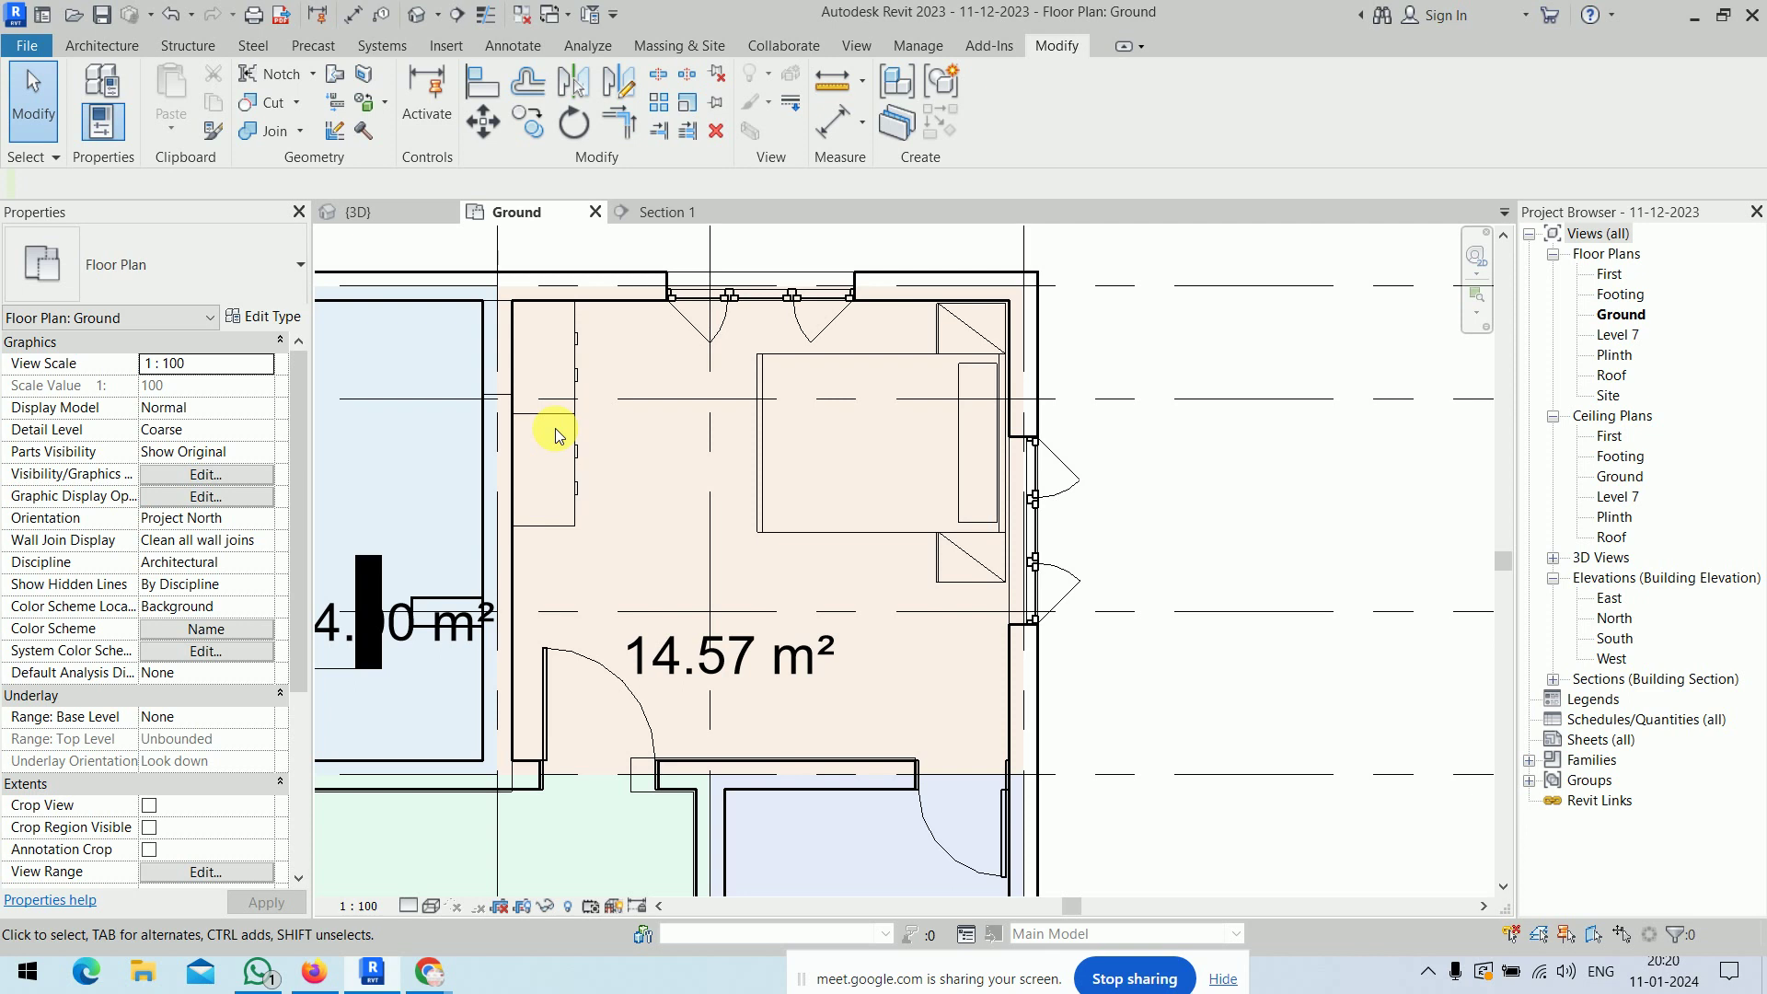
{"action": "scroll", "coordinate": [1103, 470], "scroll_direction": "down", "scroll_amount": 1}
{"action": "scroll", "coordinate": [1187, 468], "scroll_direction": "down", "scroll_amount": 3}
{"action": "scroll", "coordinate": [1187, 441], "scroll_direction": "down", "scroll_amount": 1}
{"action": "scroll", "coordinate": [1141, 441], "scroll_direction": "down", "scroll_amount": 1}
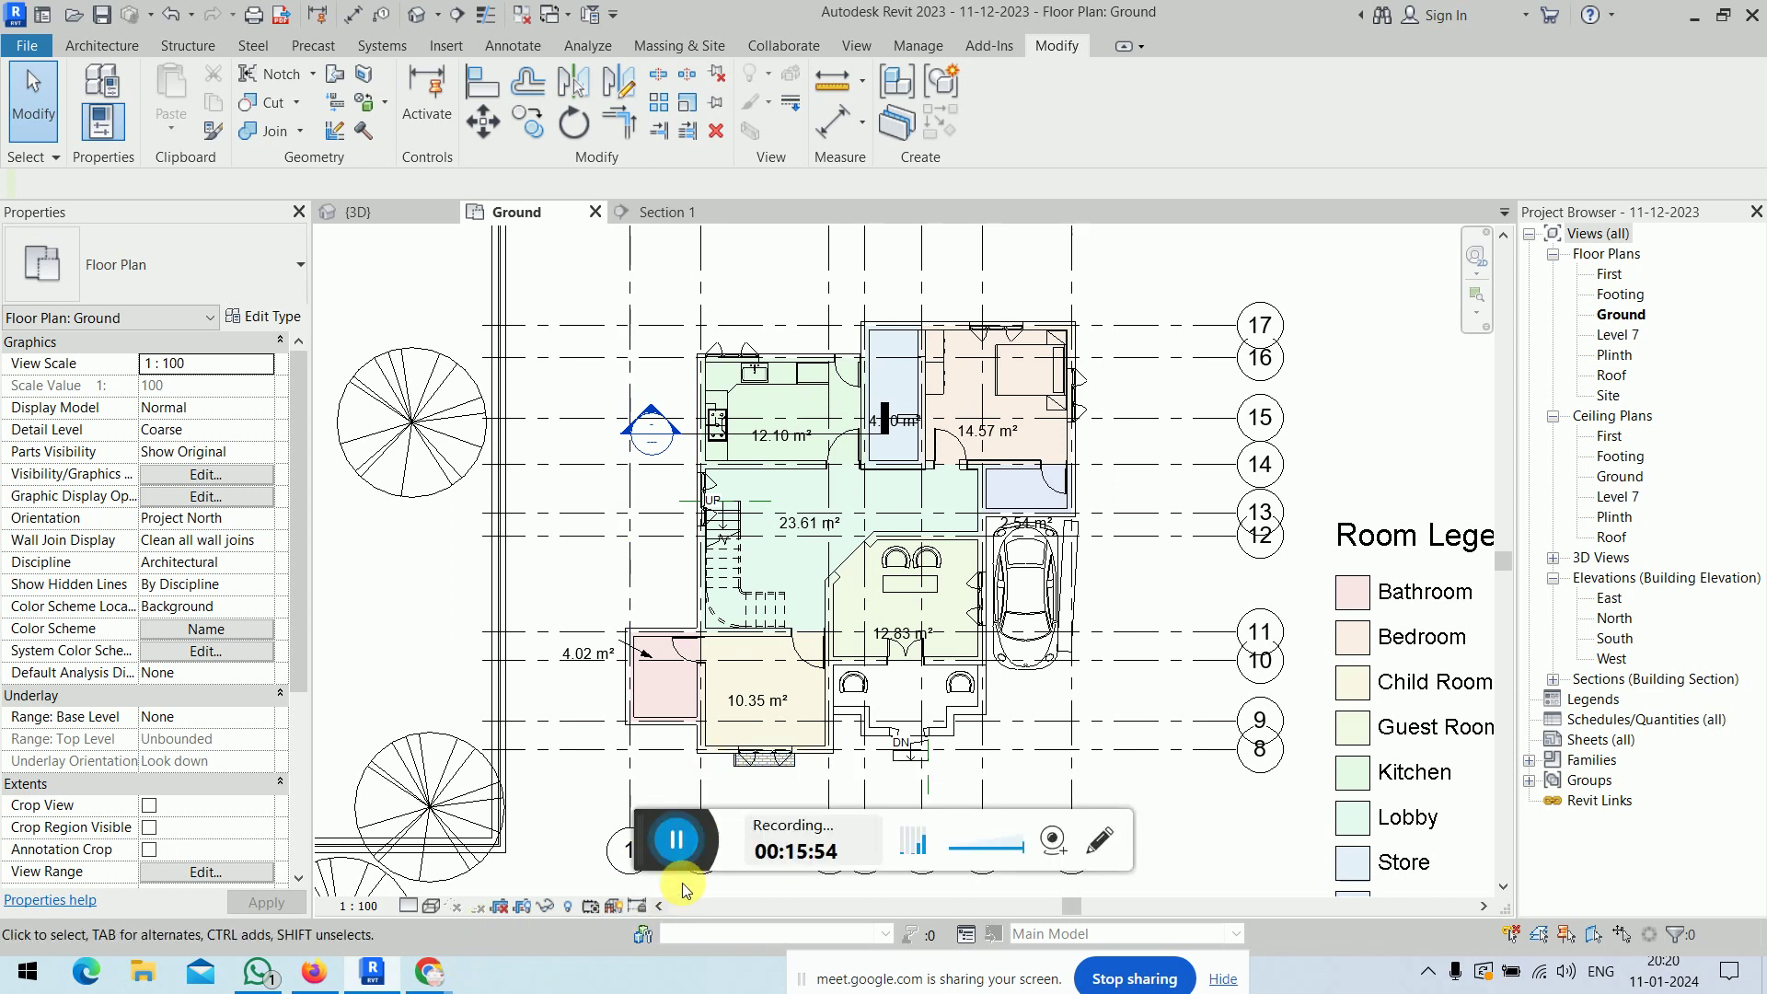
{"action": "key", "text": "ctrl+Left"}
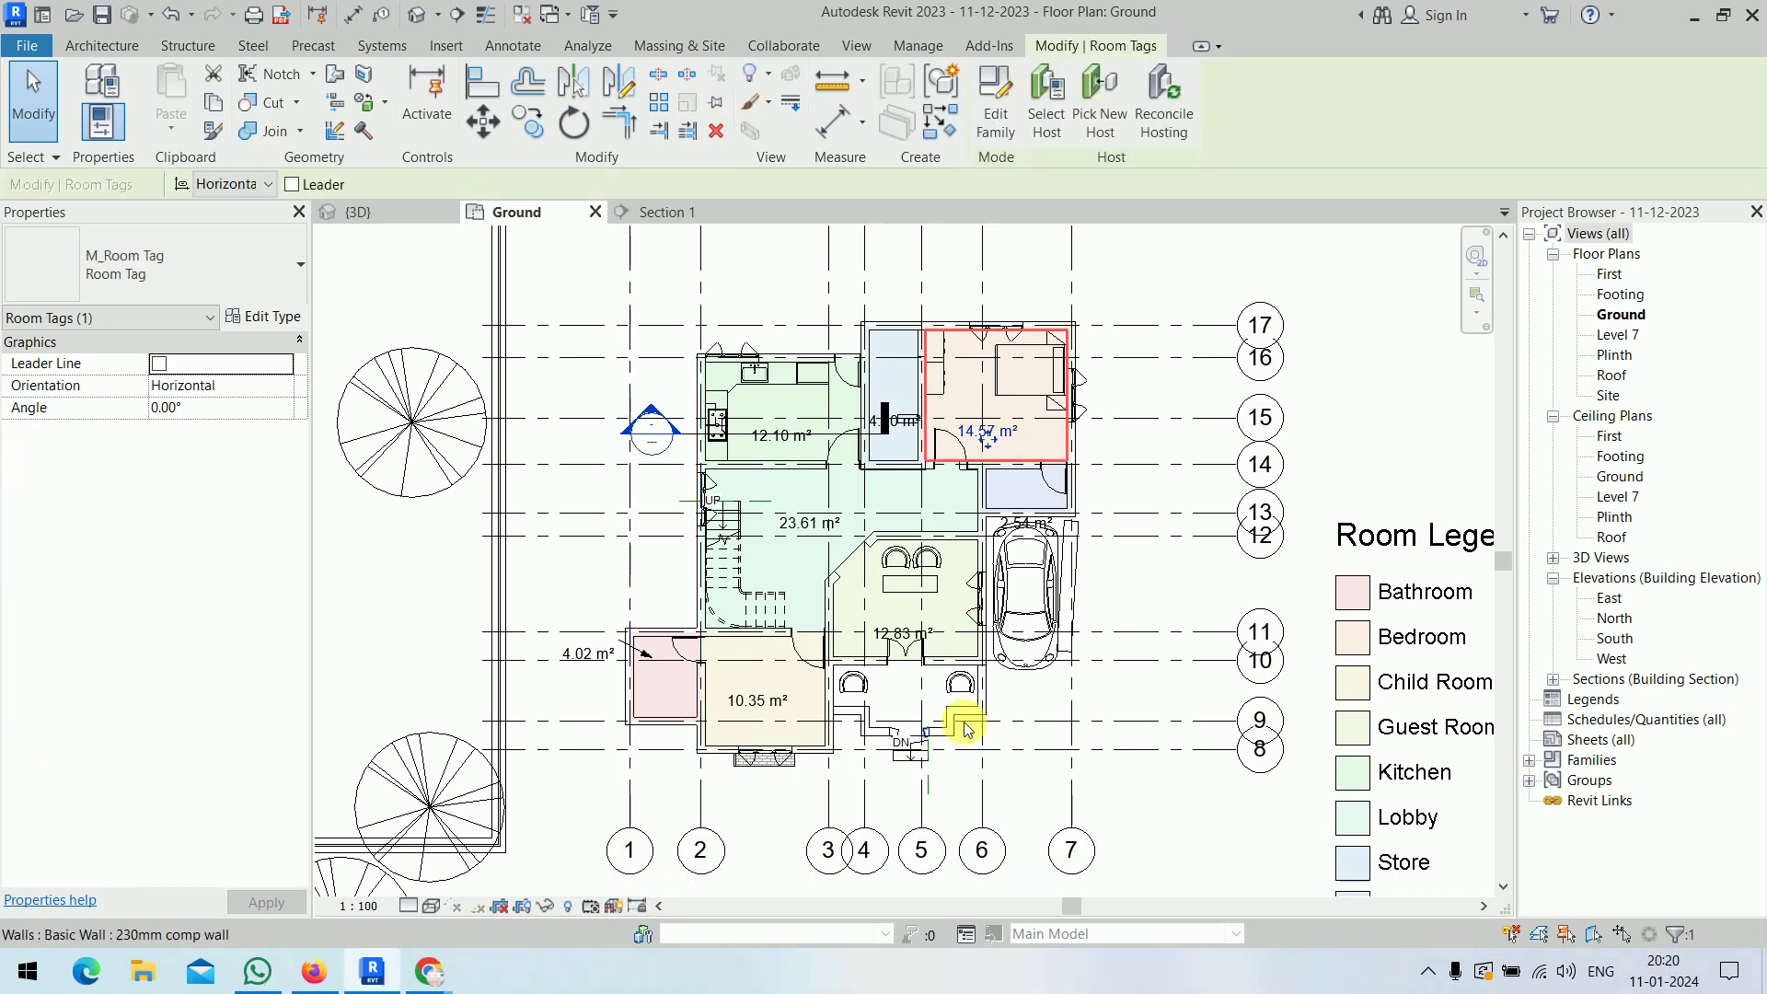
- Turn on Show Volume in the room tag type so tags read Not Computed
{"action": "left_click", "coordinate": [276, 317]}
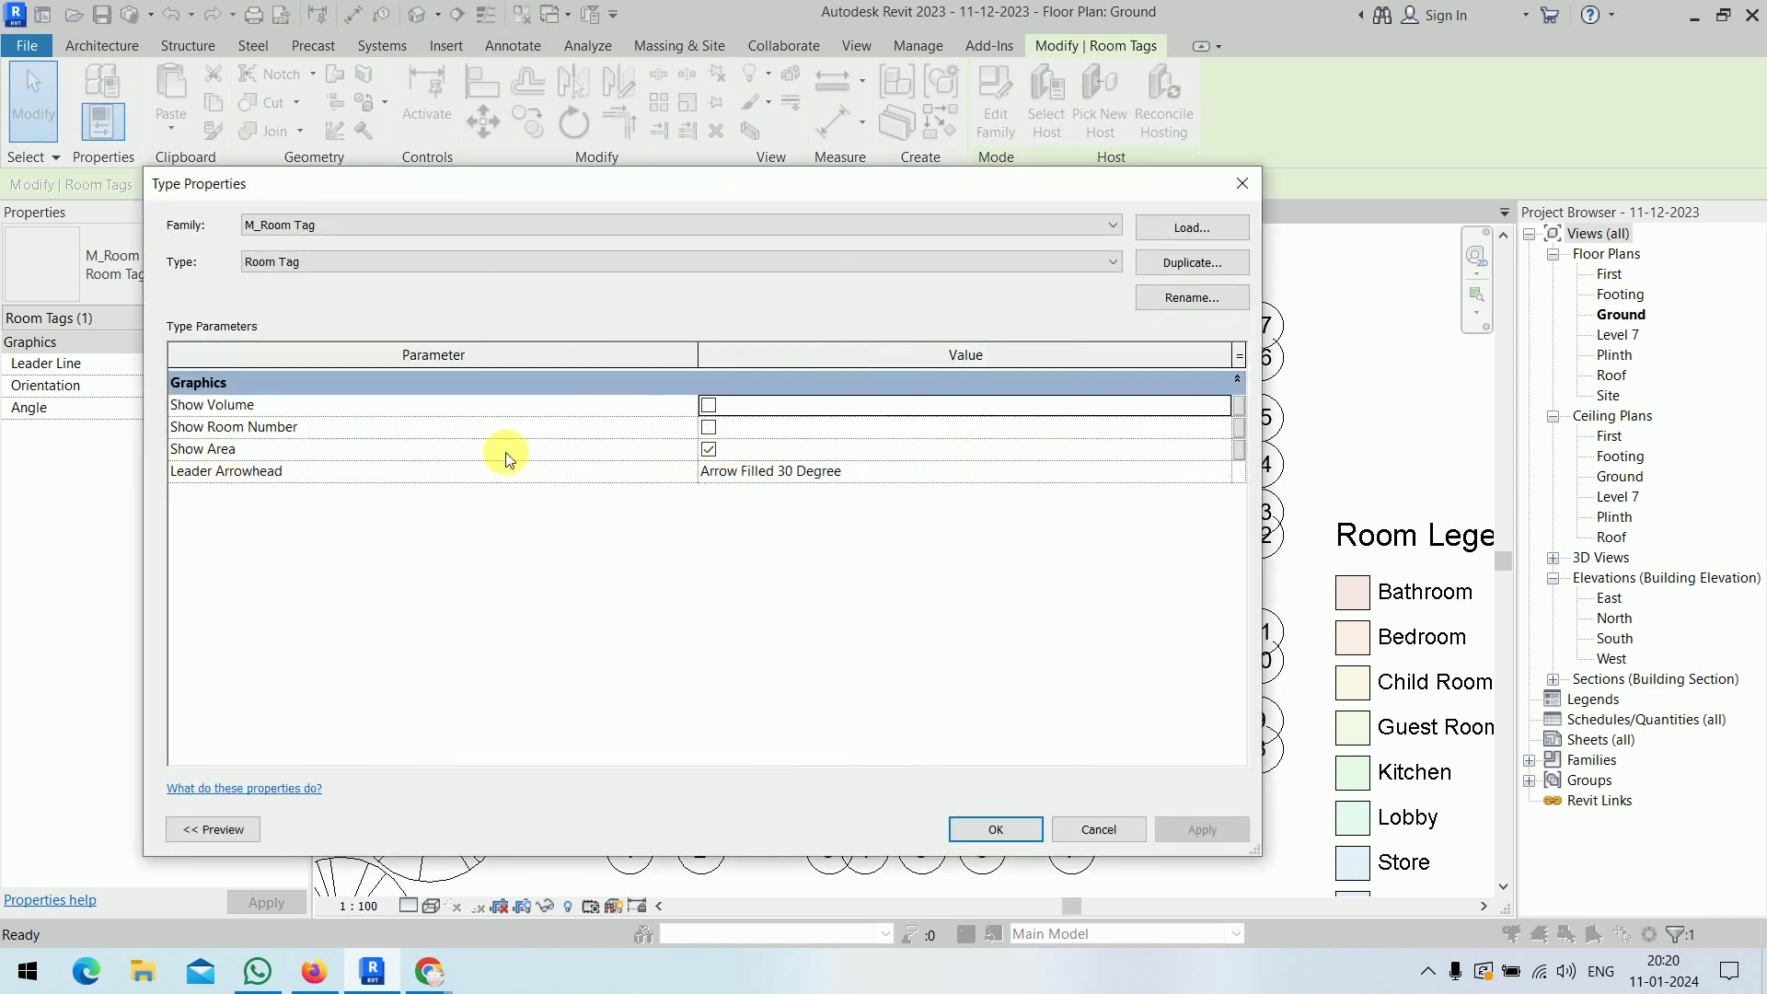
{"action": "left_click", "coordinate": [708, 405]}
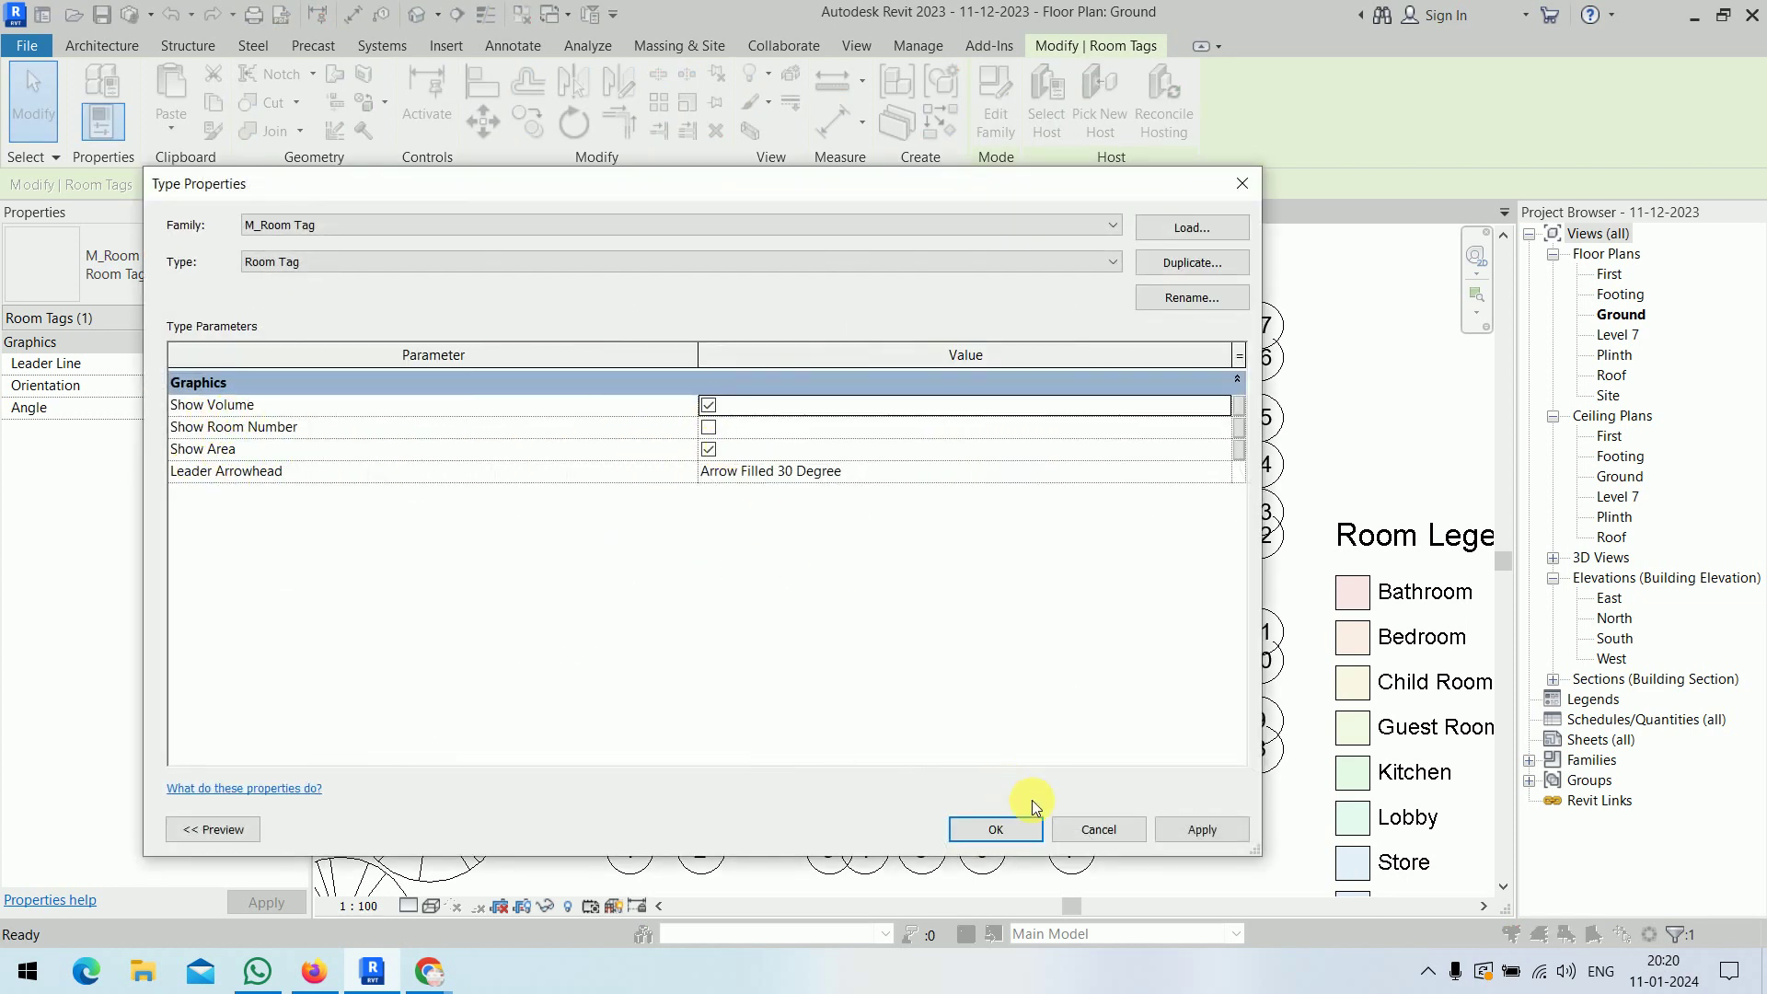
{"action": "left_click", "coordinate": [1003, 829]}
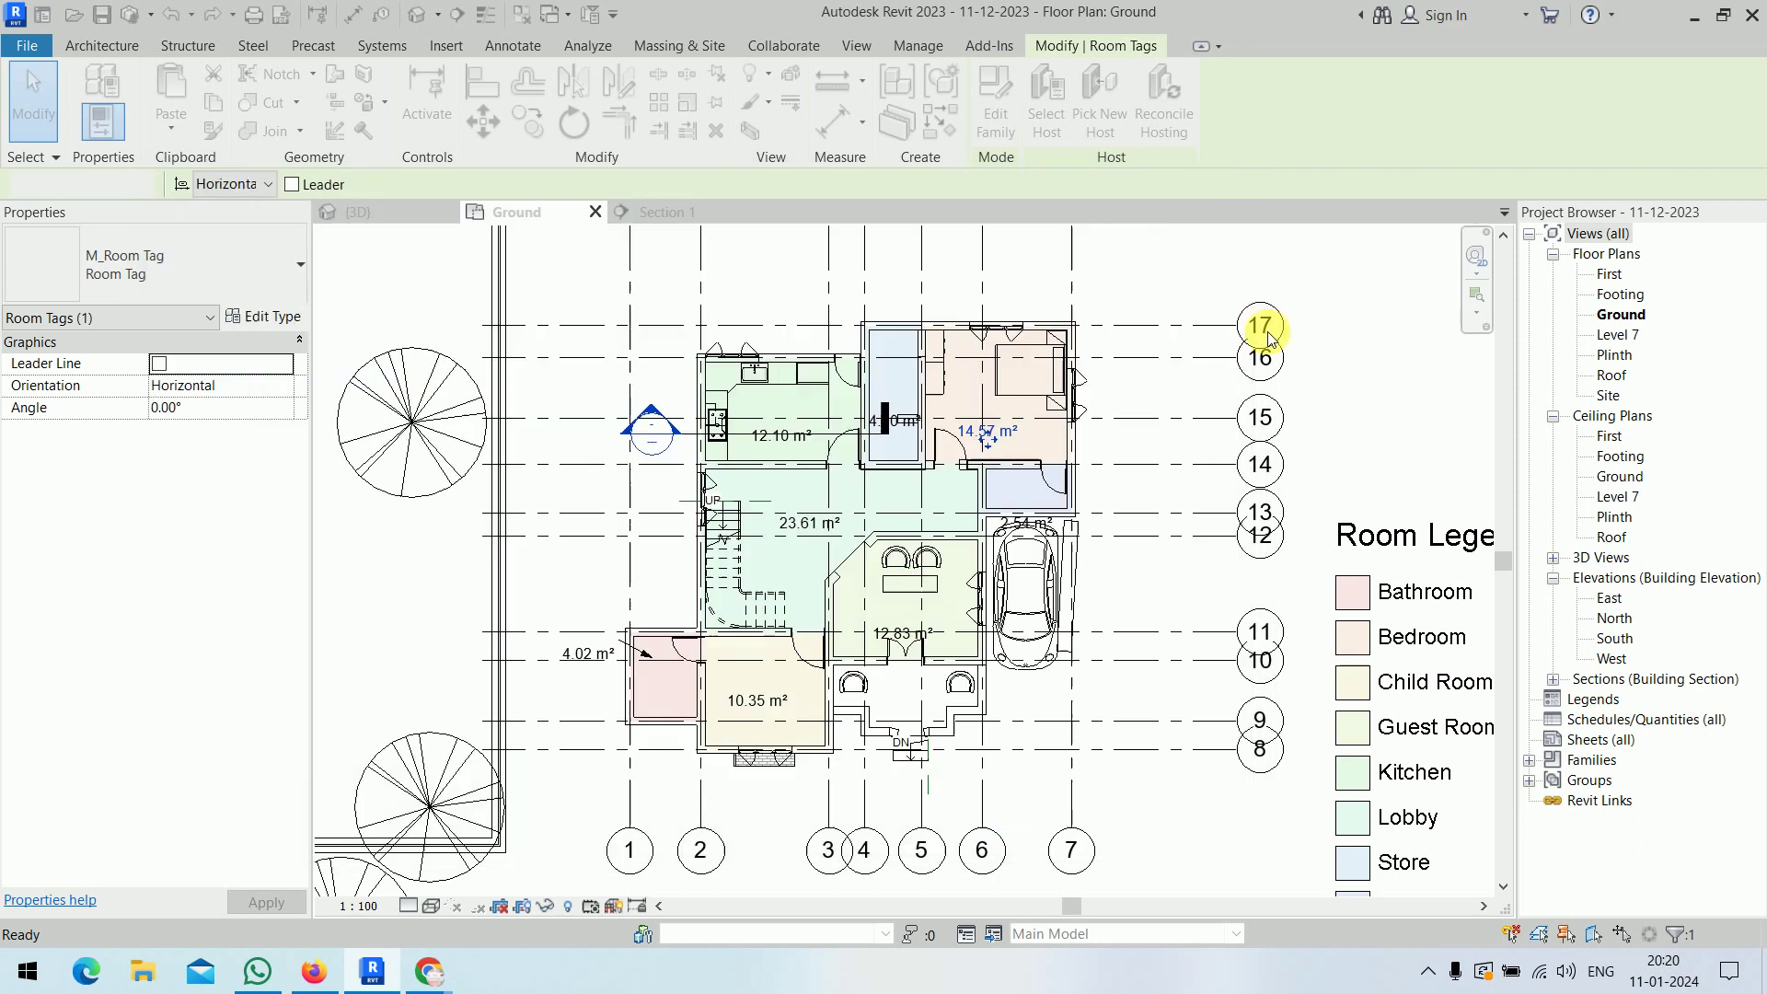
{"action": "left_click", "coordinate": [1392, 368]}
- Zoom in on the Child Room and bring up the video call window
{"action": "scroll", "coordinate": [840, 699], "scroll_direction": "up", "scroll_amount": 3}
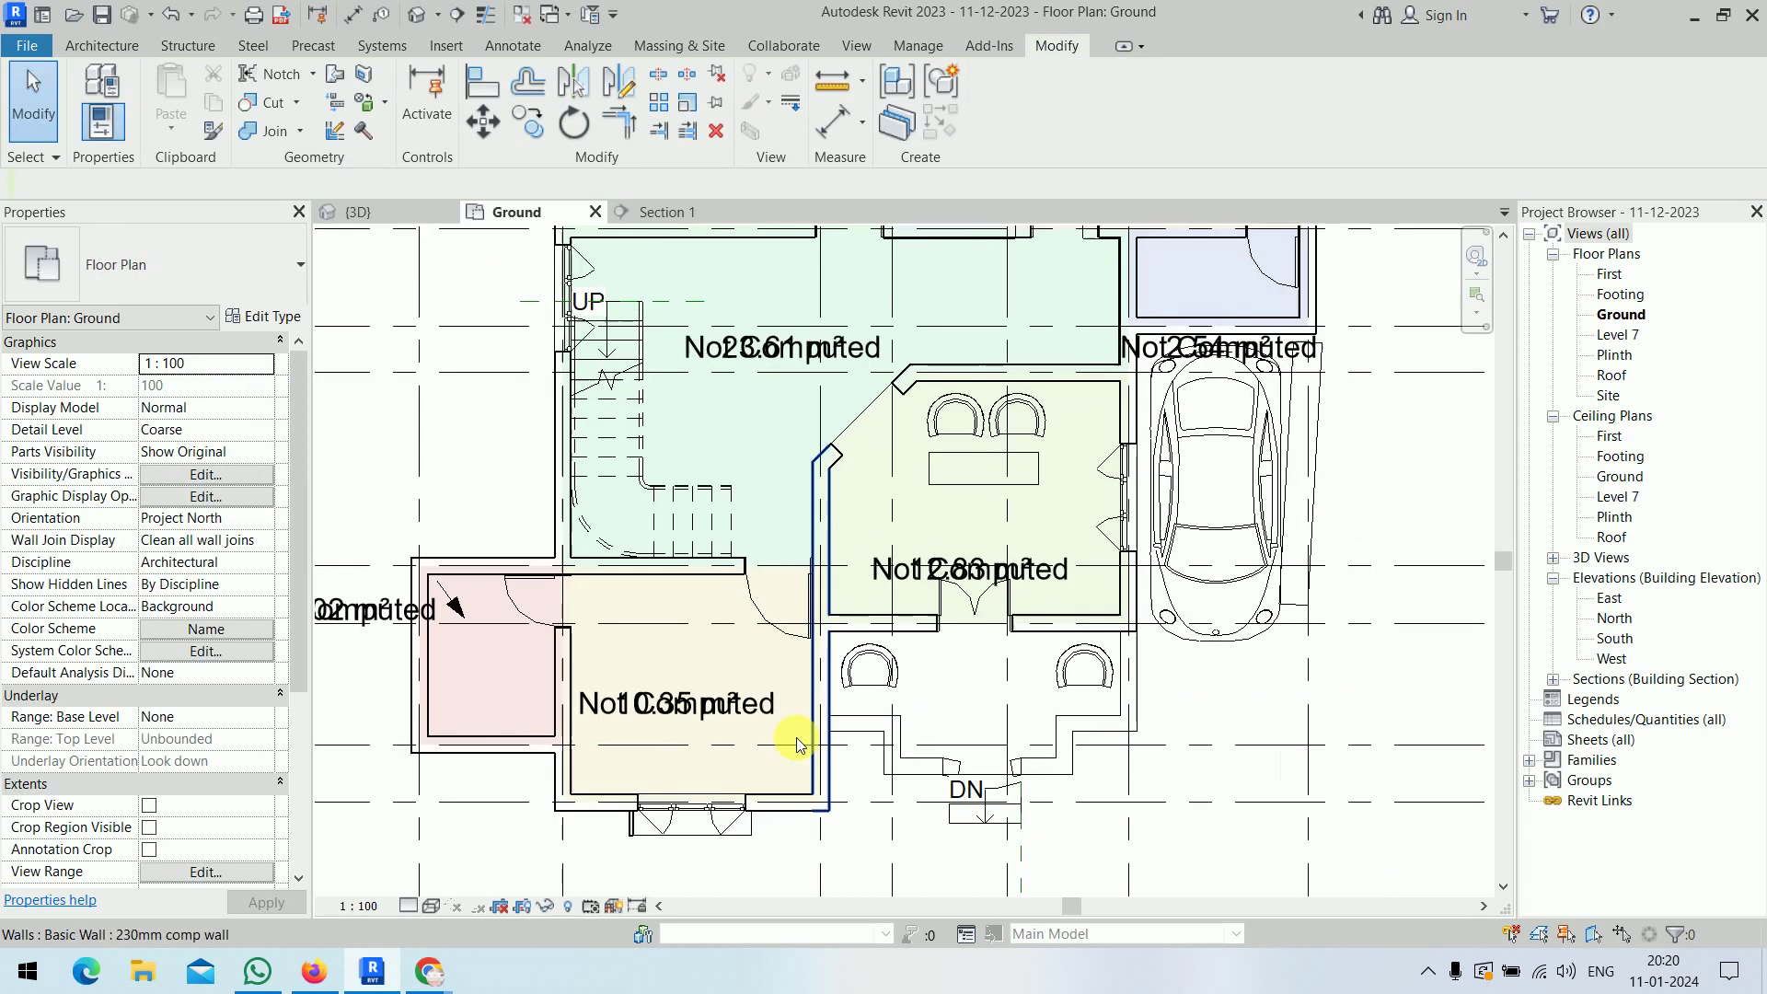
{"action": "scroll", "coordinate": [683, 738], "scroll_direction": "up", "scroll_amount": 3}
{"action": "scroll", "coordinate": [727, 714], "scroll_direction": "up", "scroll_amount": 2}
{"action": "middle_click_drag", "start_coordinate": [727, 714], "coordinate": [854, 613]}
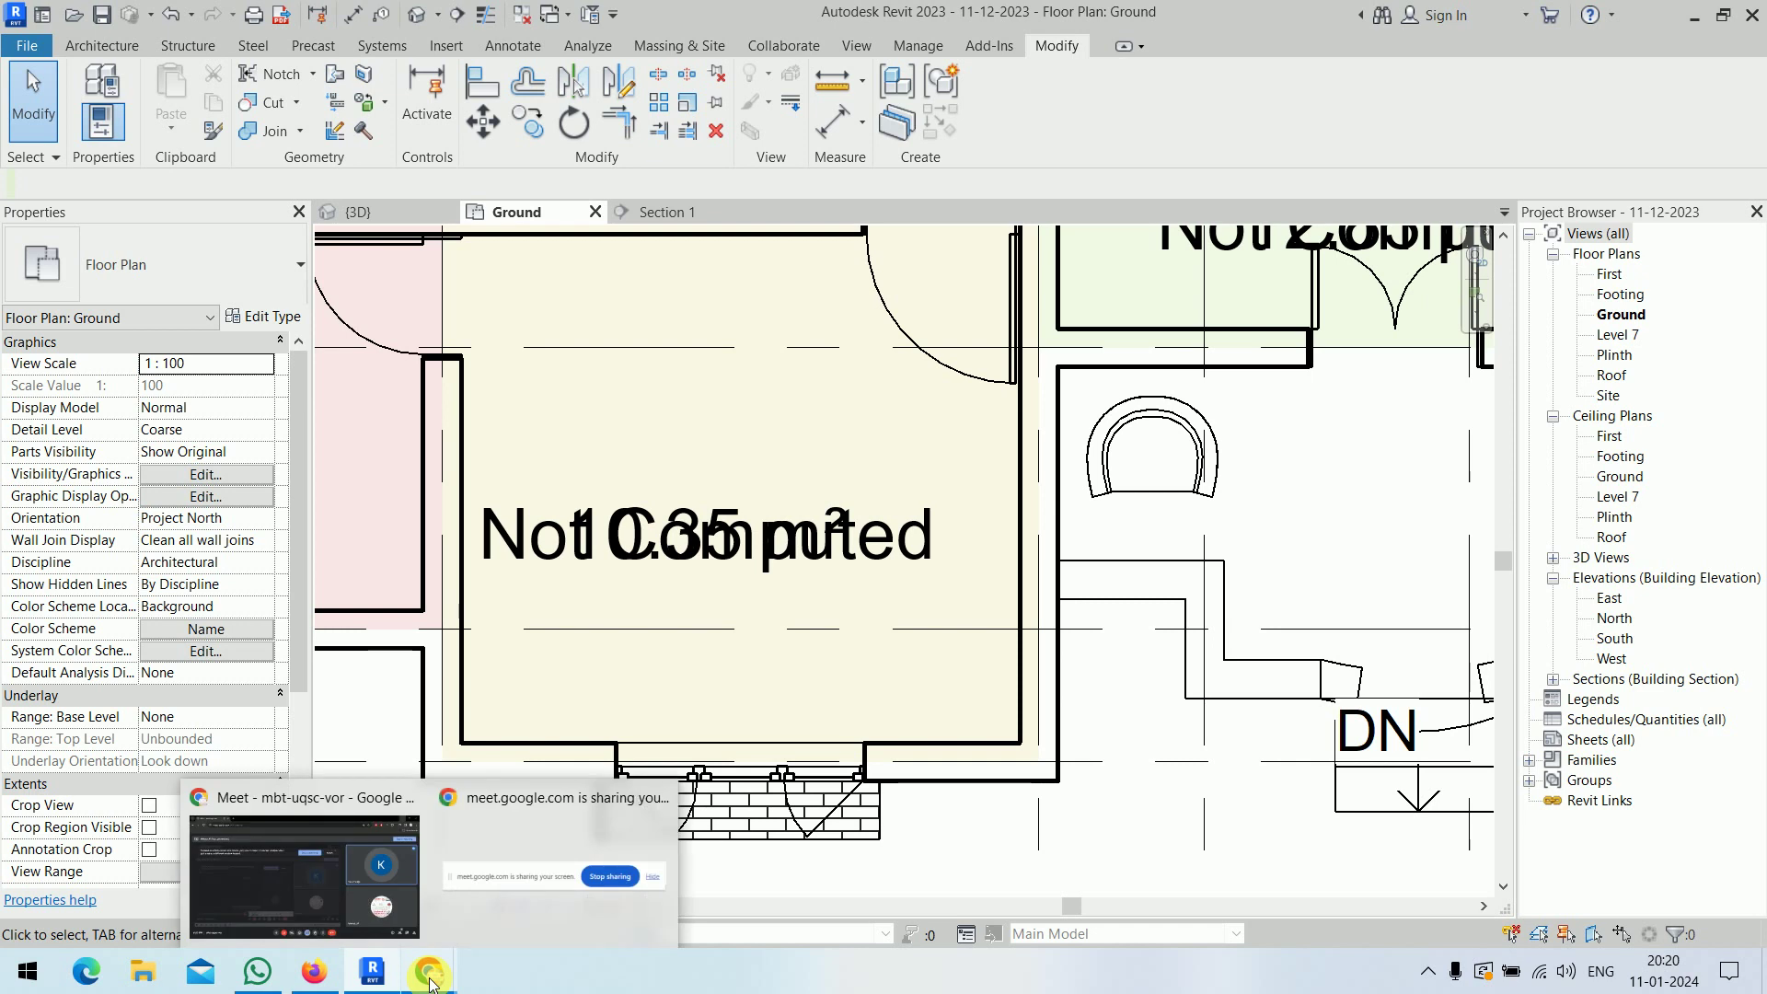
{"action": "left_click", "coordinate": [256, 875]}
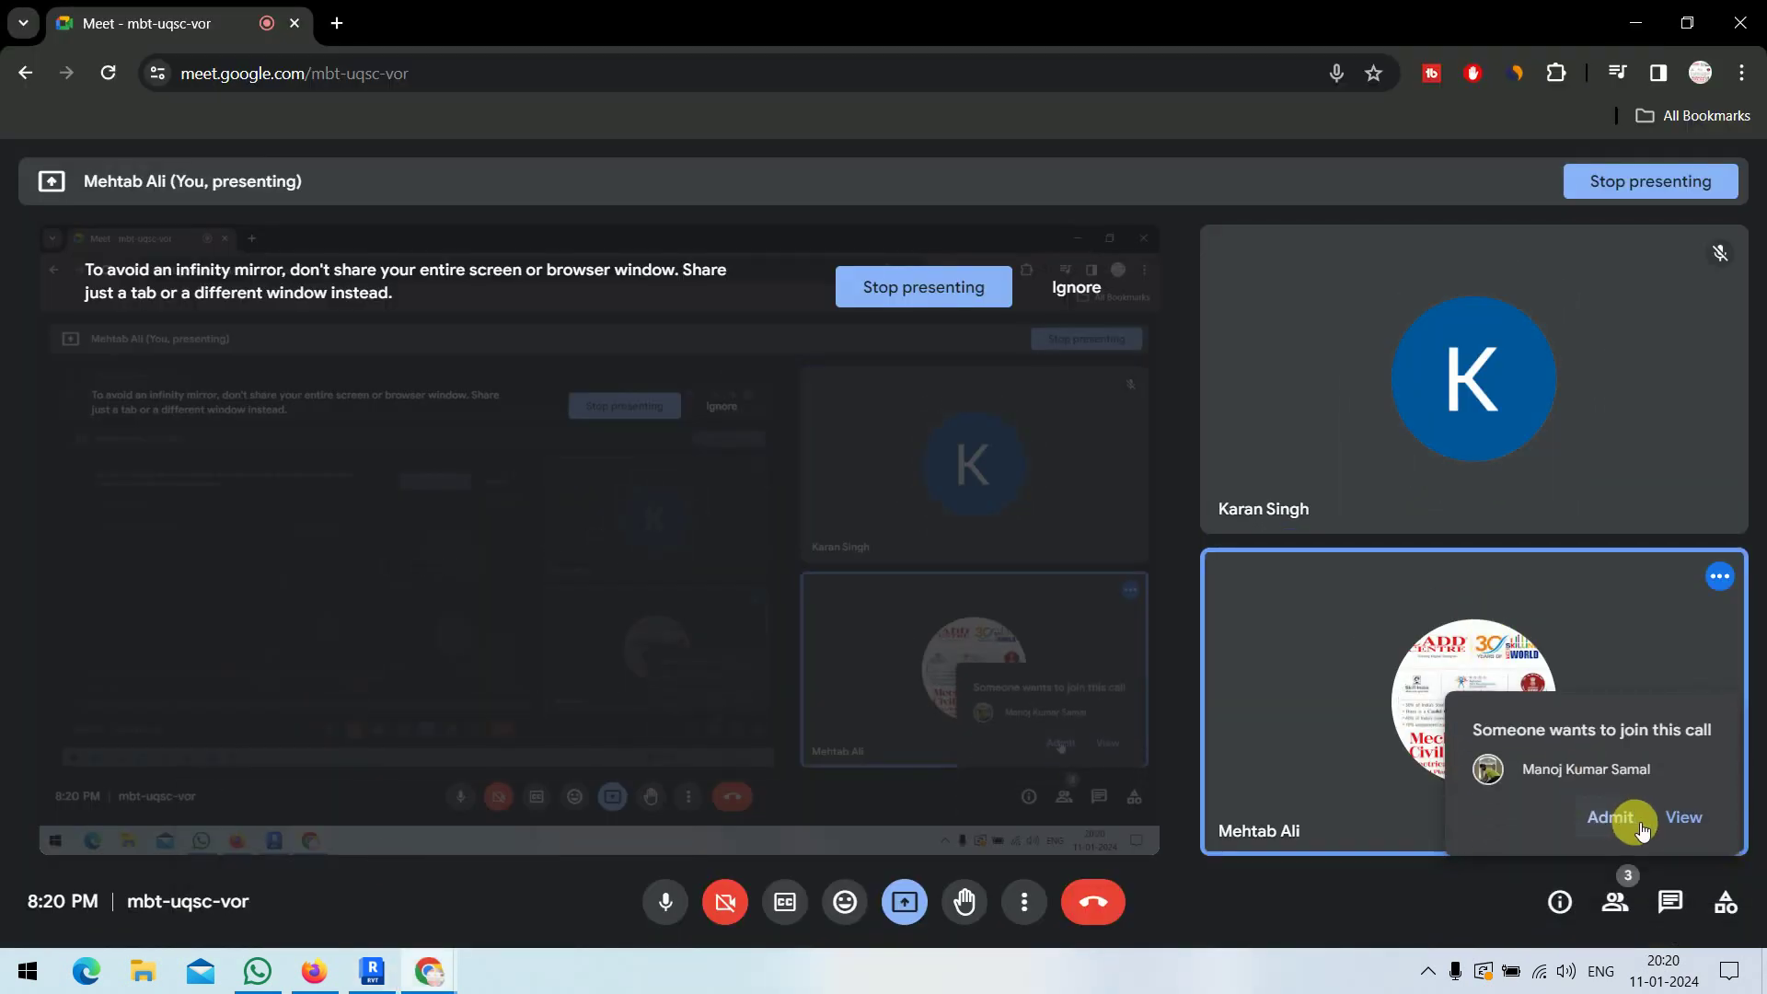
- Admit the first waiting participant to the Google Meet call and return to Revit
{"action": "left_click", "coordinate": [1643, 819]}
{"action": "left_click", "coordinate": [1635, 22]}
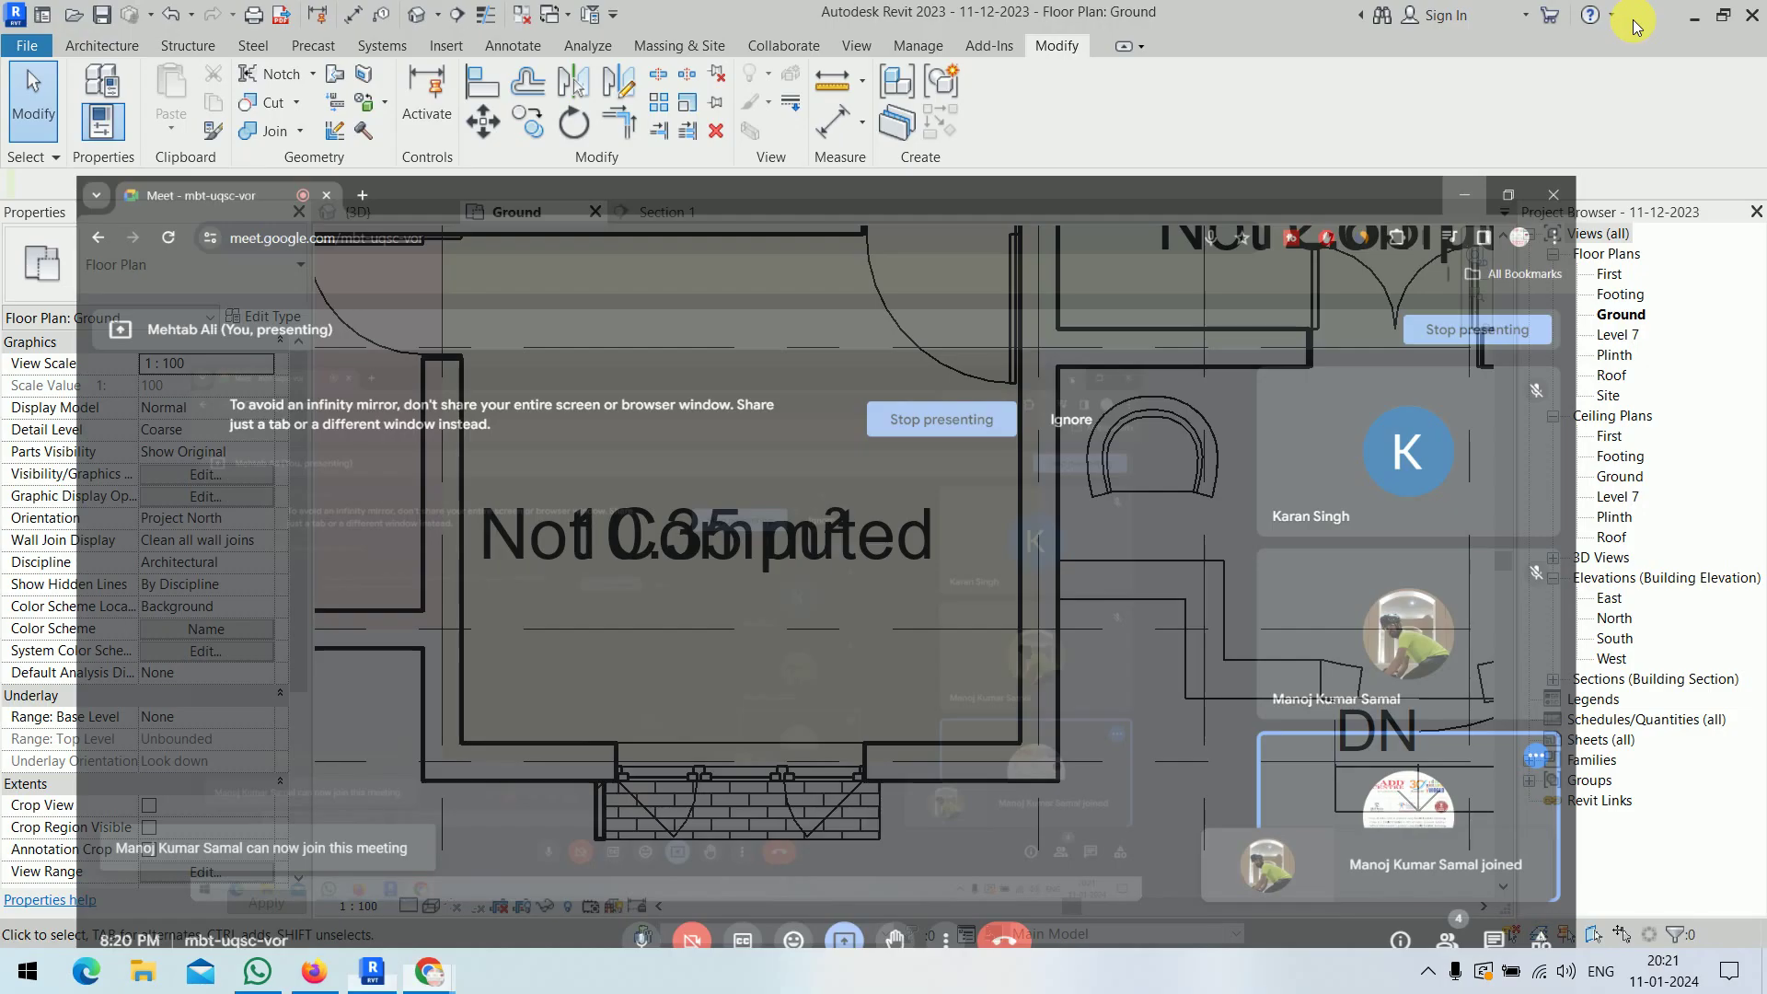
{"action": "scroll", "coordinate": [1310, 473], "scroll_direction": "down", "scroll_amount": 3}
{"action": "middle_click_drag", "start_coordinate": [1310, 473], "coordinate": [1075, 714]}
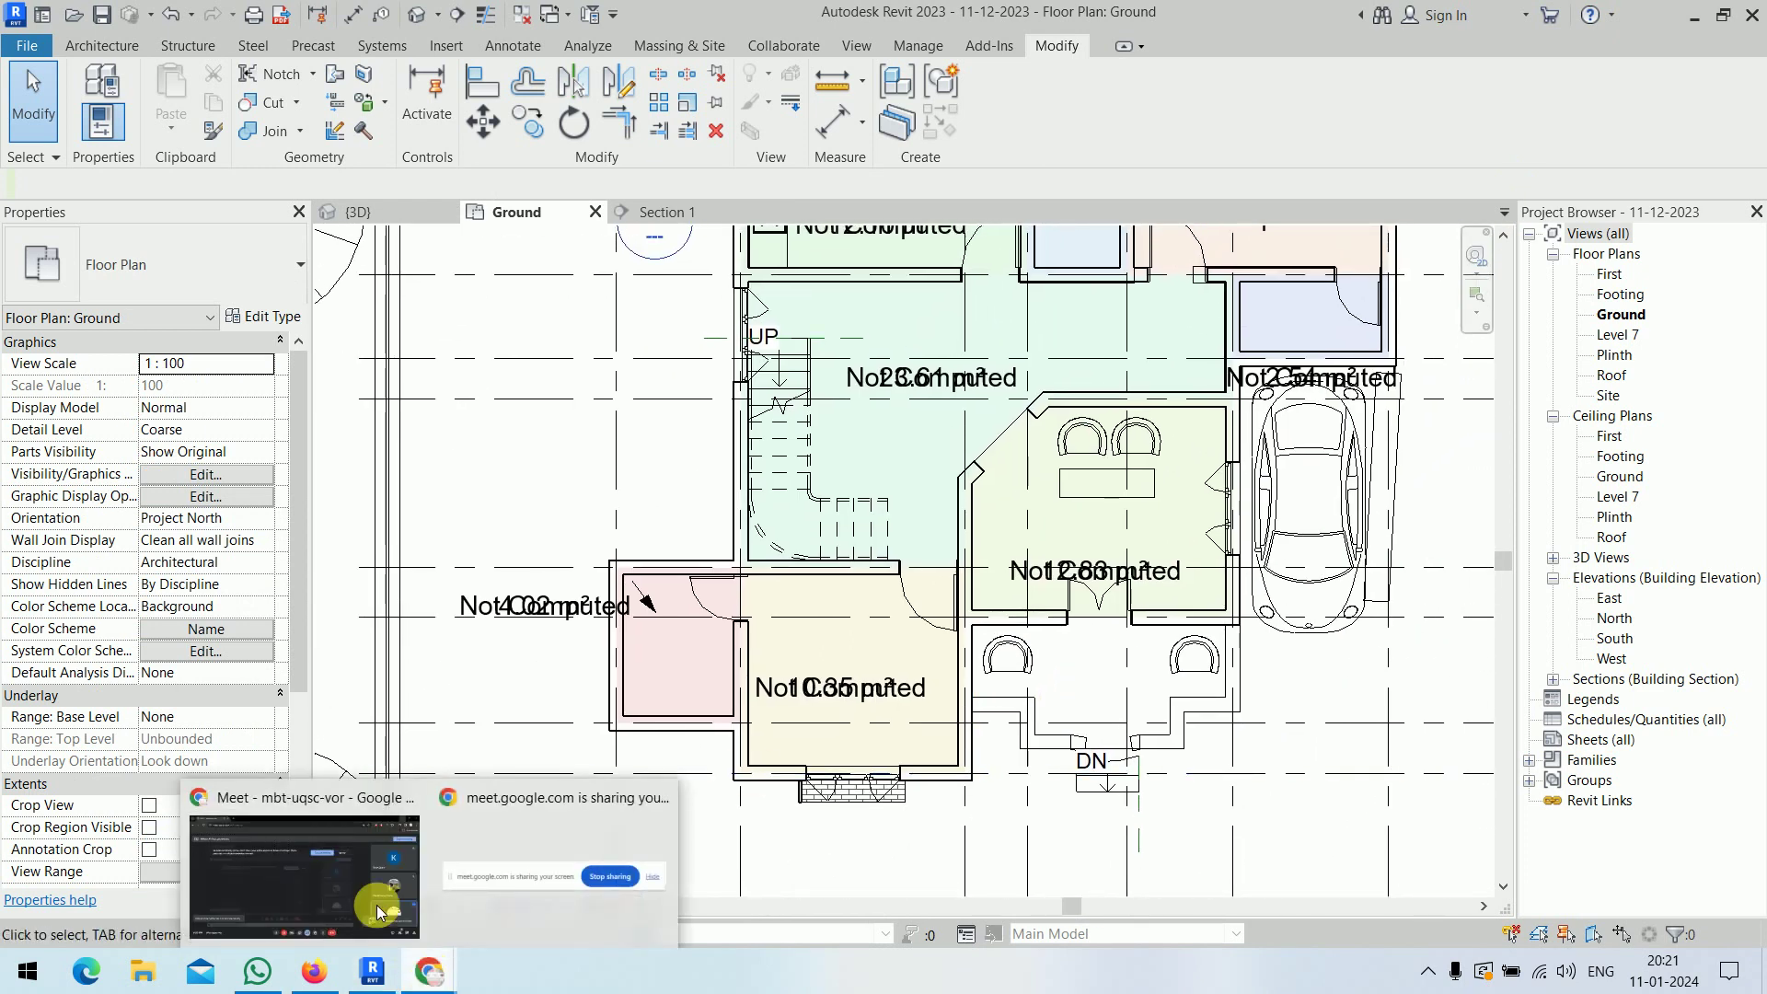
- Admit the second waiting participant, then go back to the Revit Ground plan
{"action": "left_click", "coordinate": [354, 858]}
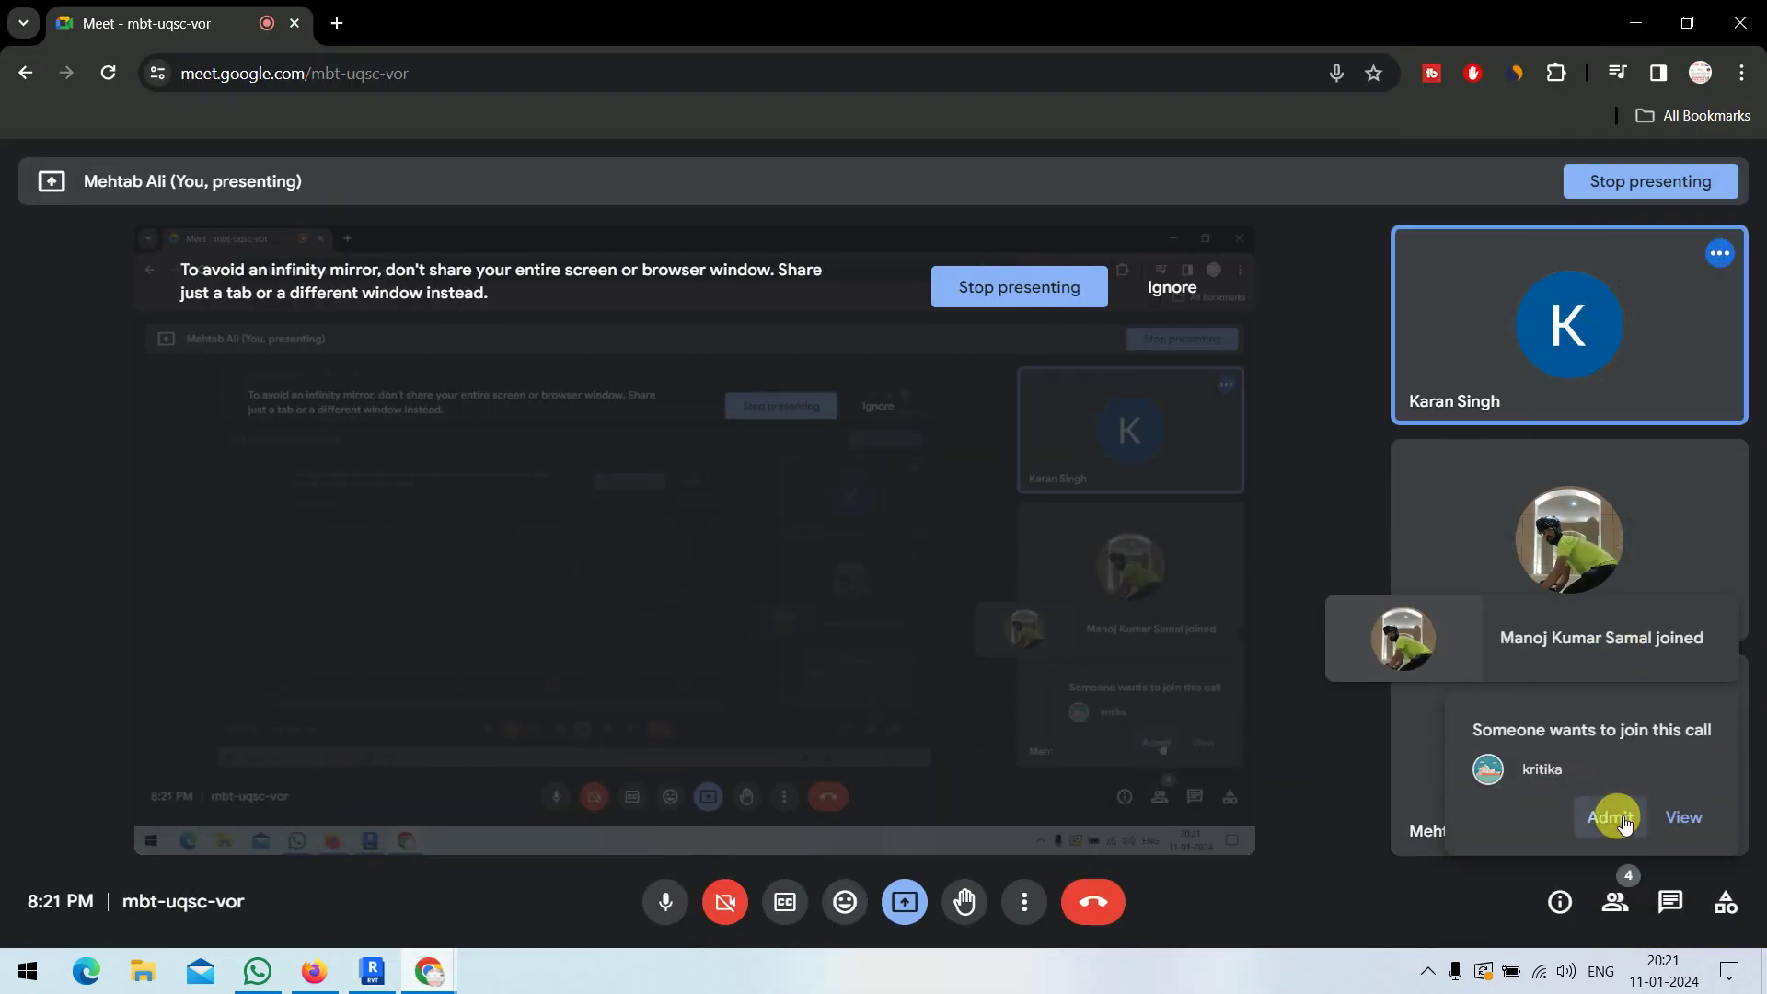
{"action": "left_click", "coordinate": [1617, 818]}
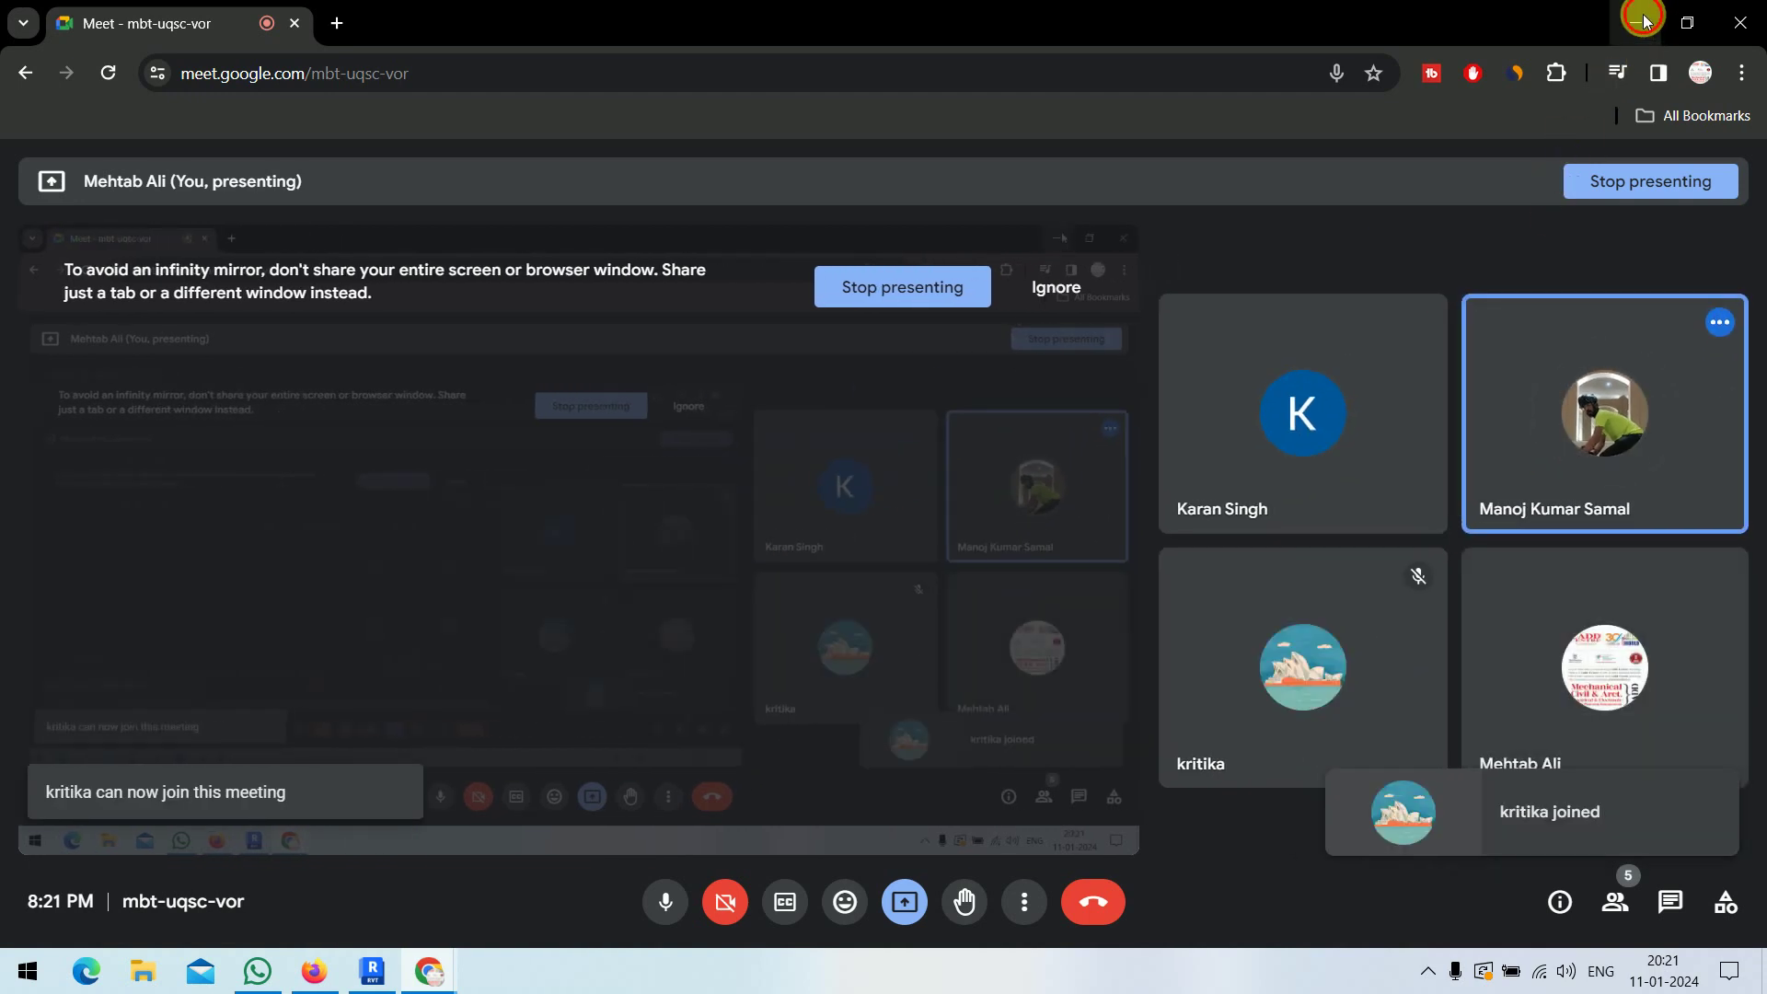
{"action": "left_click", "coordinate": [1644, 20]}
{"action": "mouse_move", "coordinate": [985, 809]}
{"action": "middle_mouse_down"}
{"action": "mouse_move", "coordinate": [889, 775]}
{"action": "mouse_move", "coordinate": [769, 670]}
{"action": "middle_mouse_up"}
{"action": "scroll", "coordinate": [620, 603], "scroll_direction": "up", "scroll_amount": 3}
- Select the bathroom, extend to all nine rooms, and give them a 3000 mm Limit Offset
{"action": "scroll", "coordinate": [621, 603], "scroll_direction": "up", "scroll_amount": 2}
{"action": "middle_click_drag", "start_coordinate": [571, 524], "coordinate": [761, 662]}
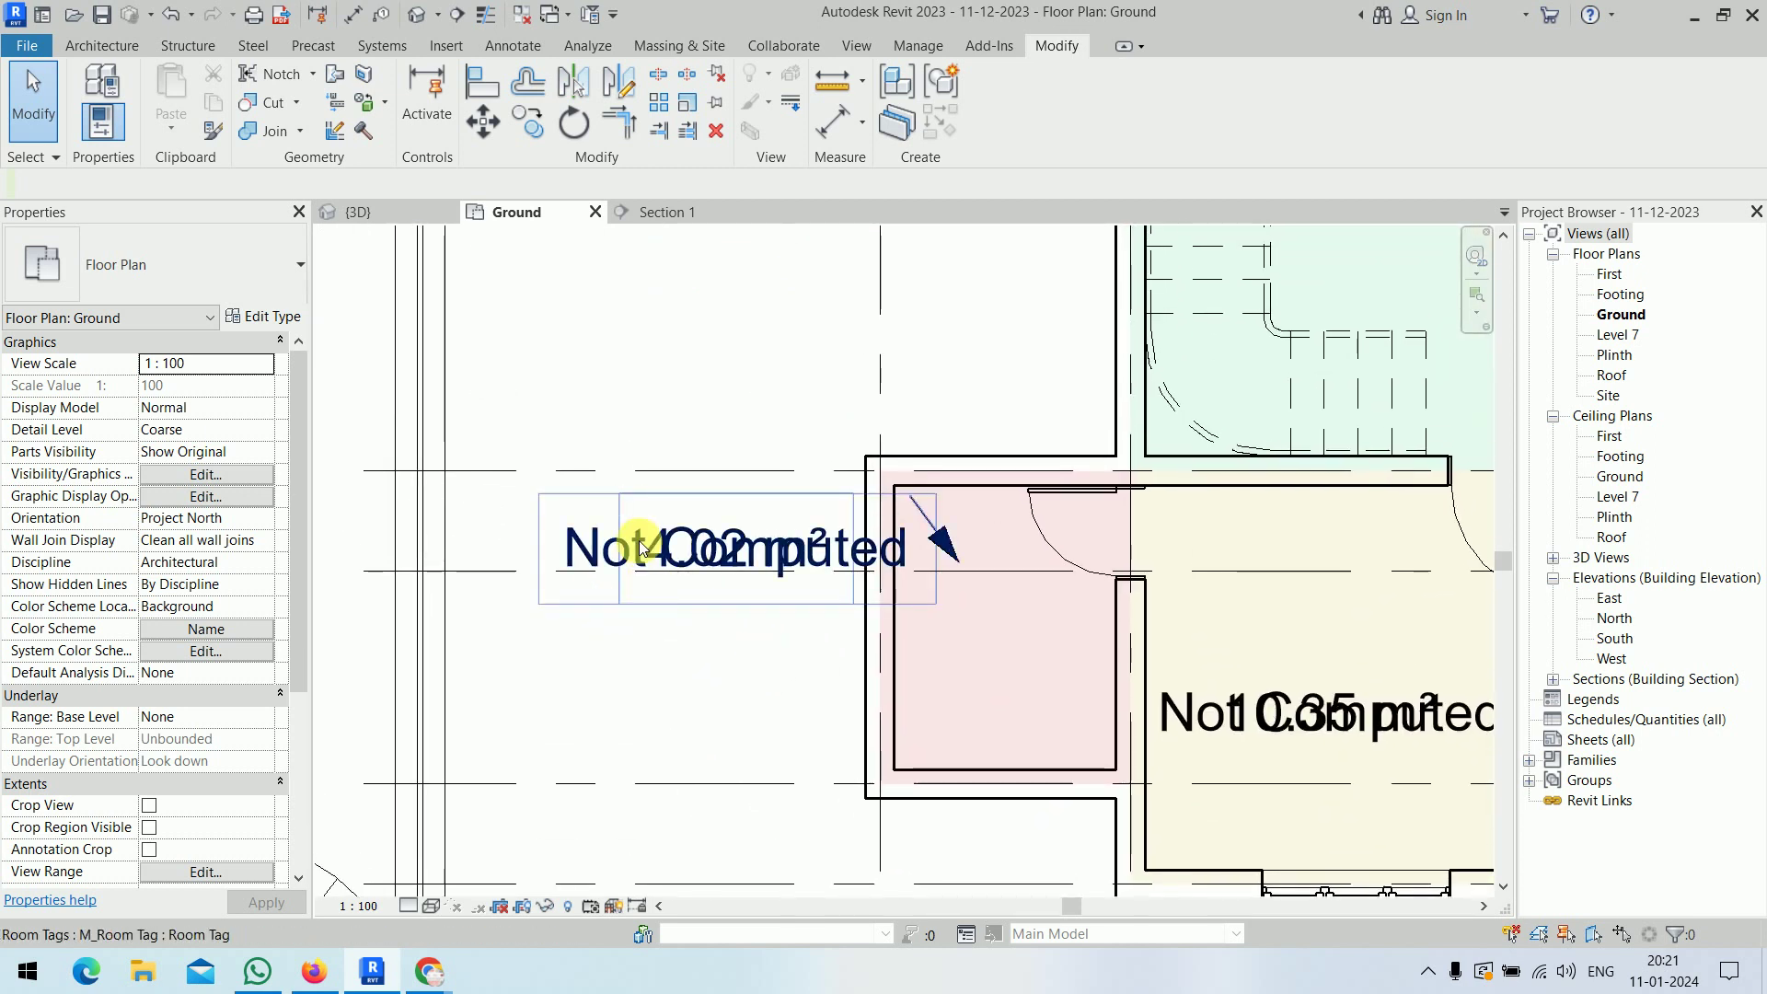
{"action": "left_click", "coordinate": [1035, 646]}
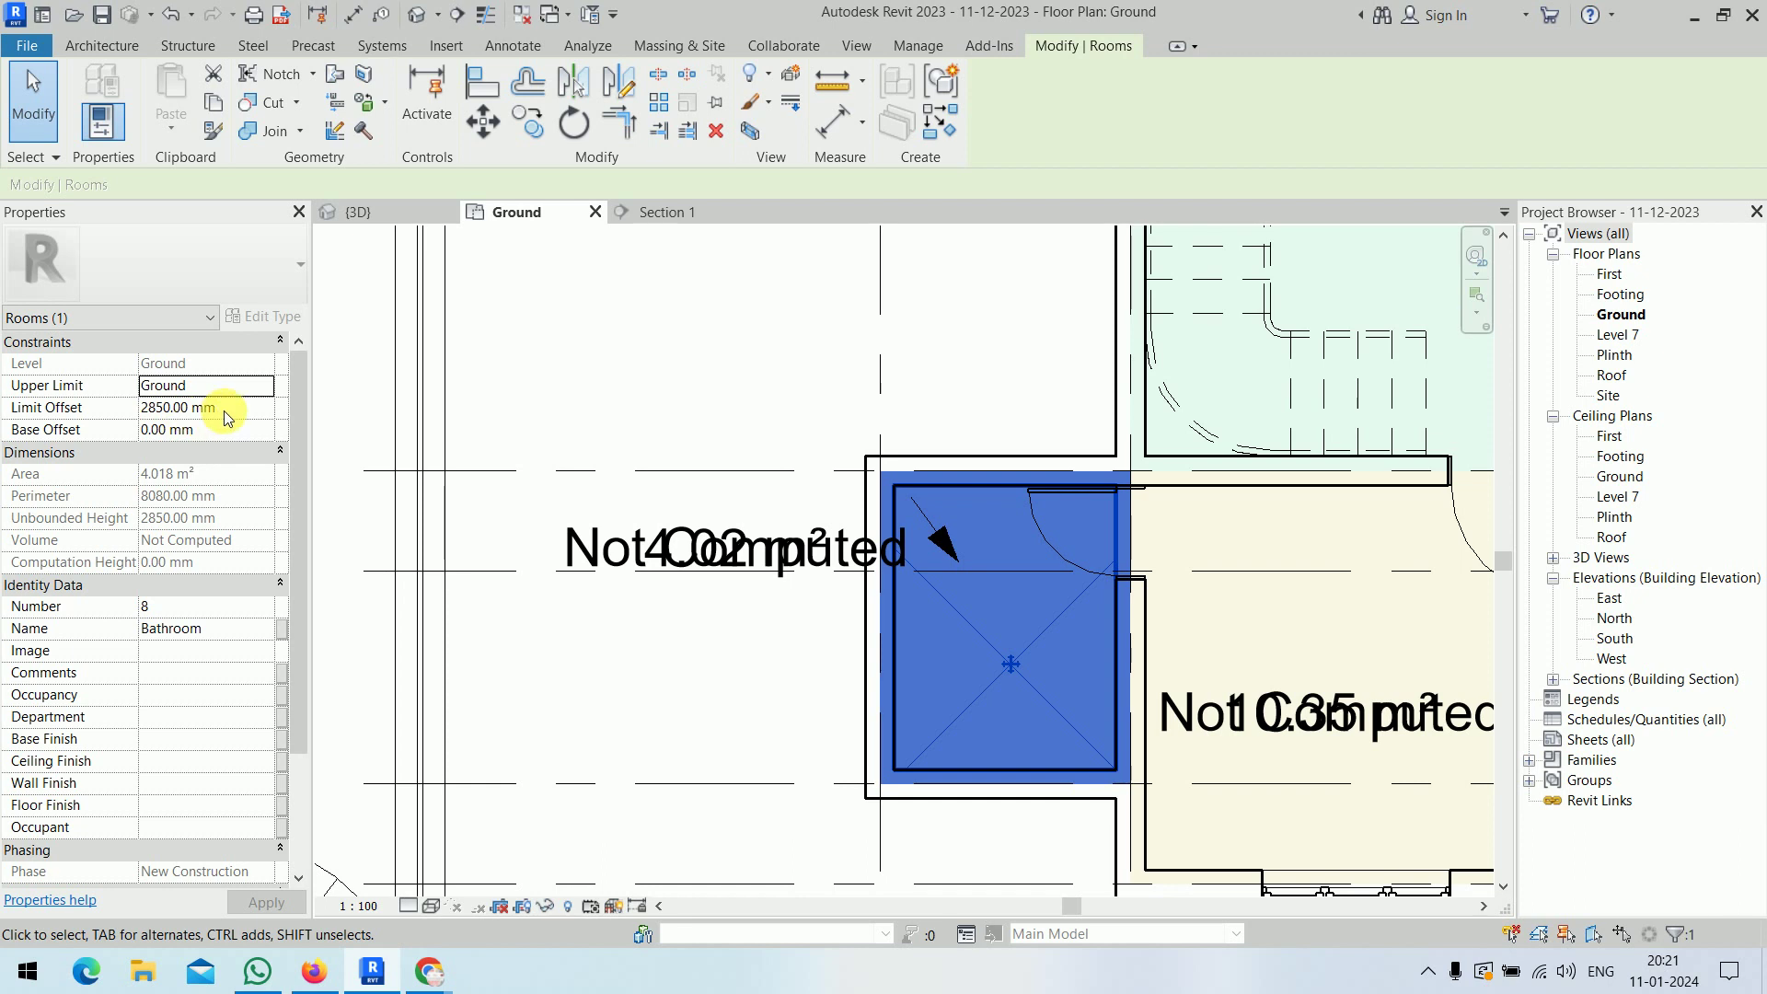
{"action": "key", "text": "s"}
{"action": "key", "text": "a"}
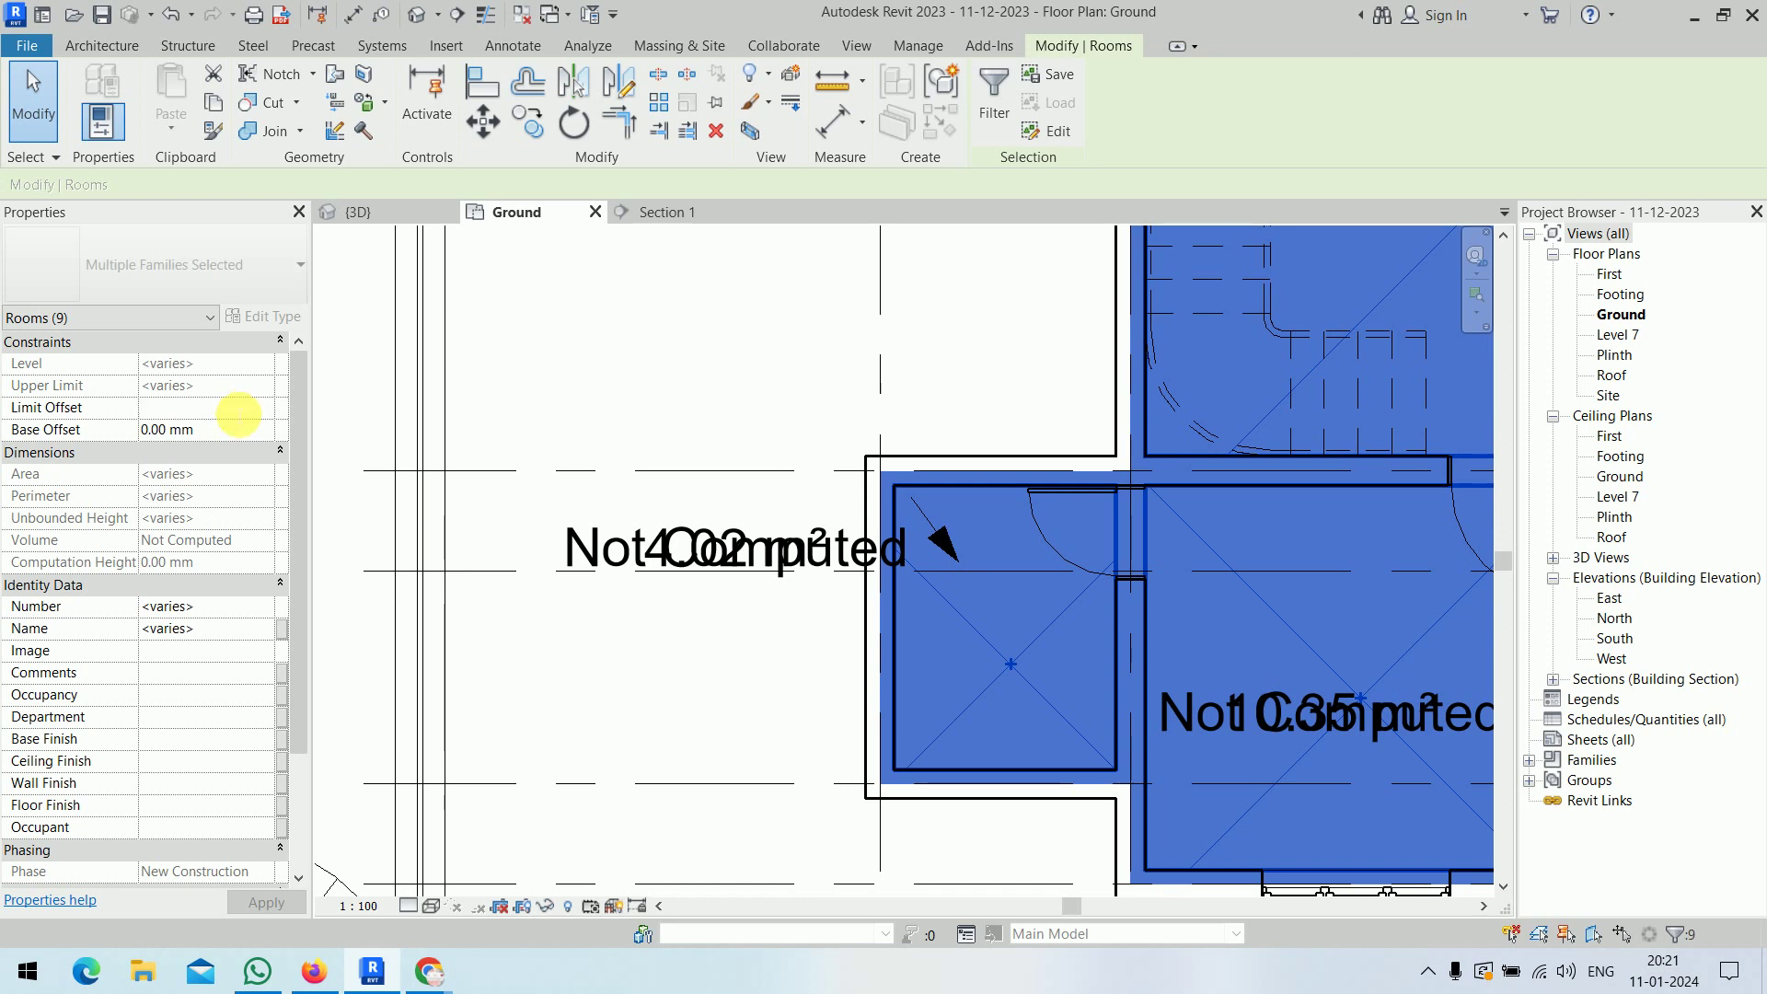
{"action": "type", "text": "3000"}
{"action": "key", "text": "Return"}
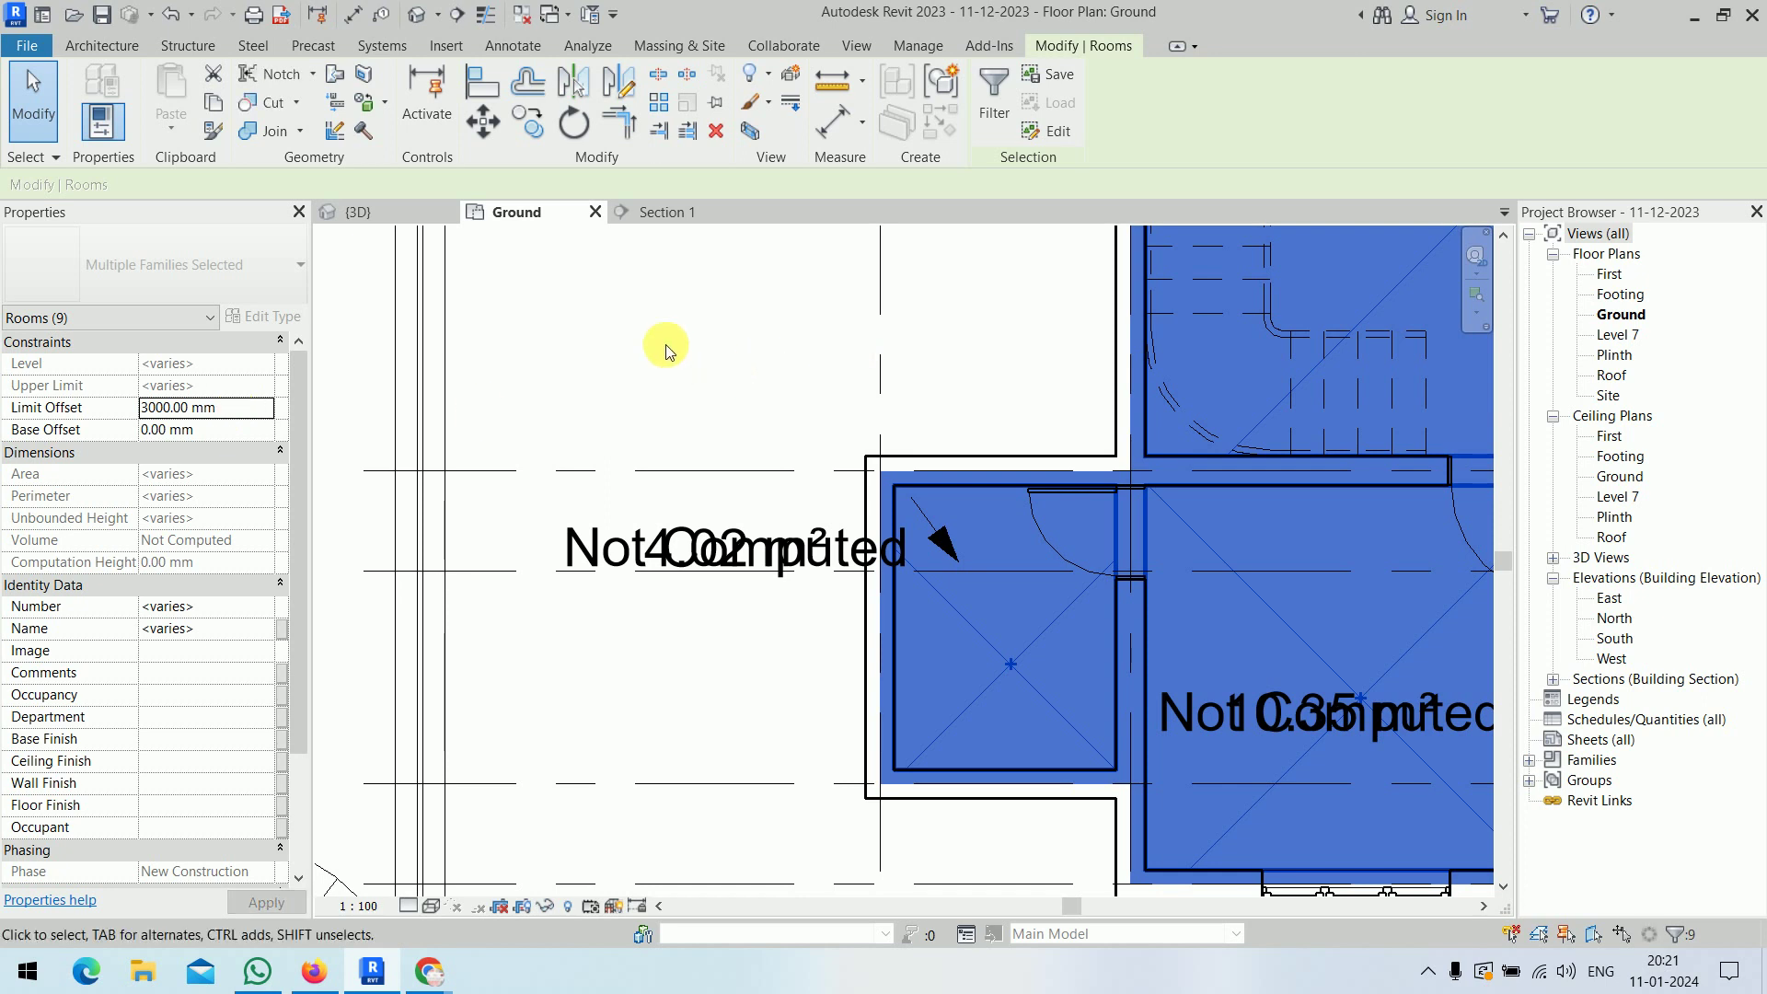
{"action": "key", "text": "Escape"}
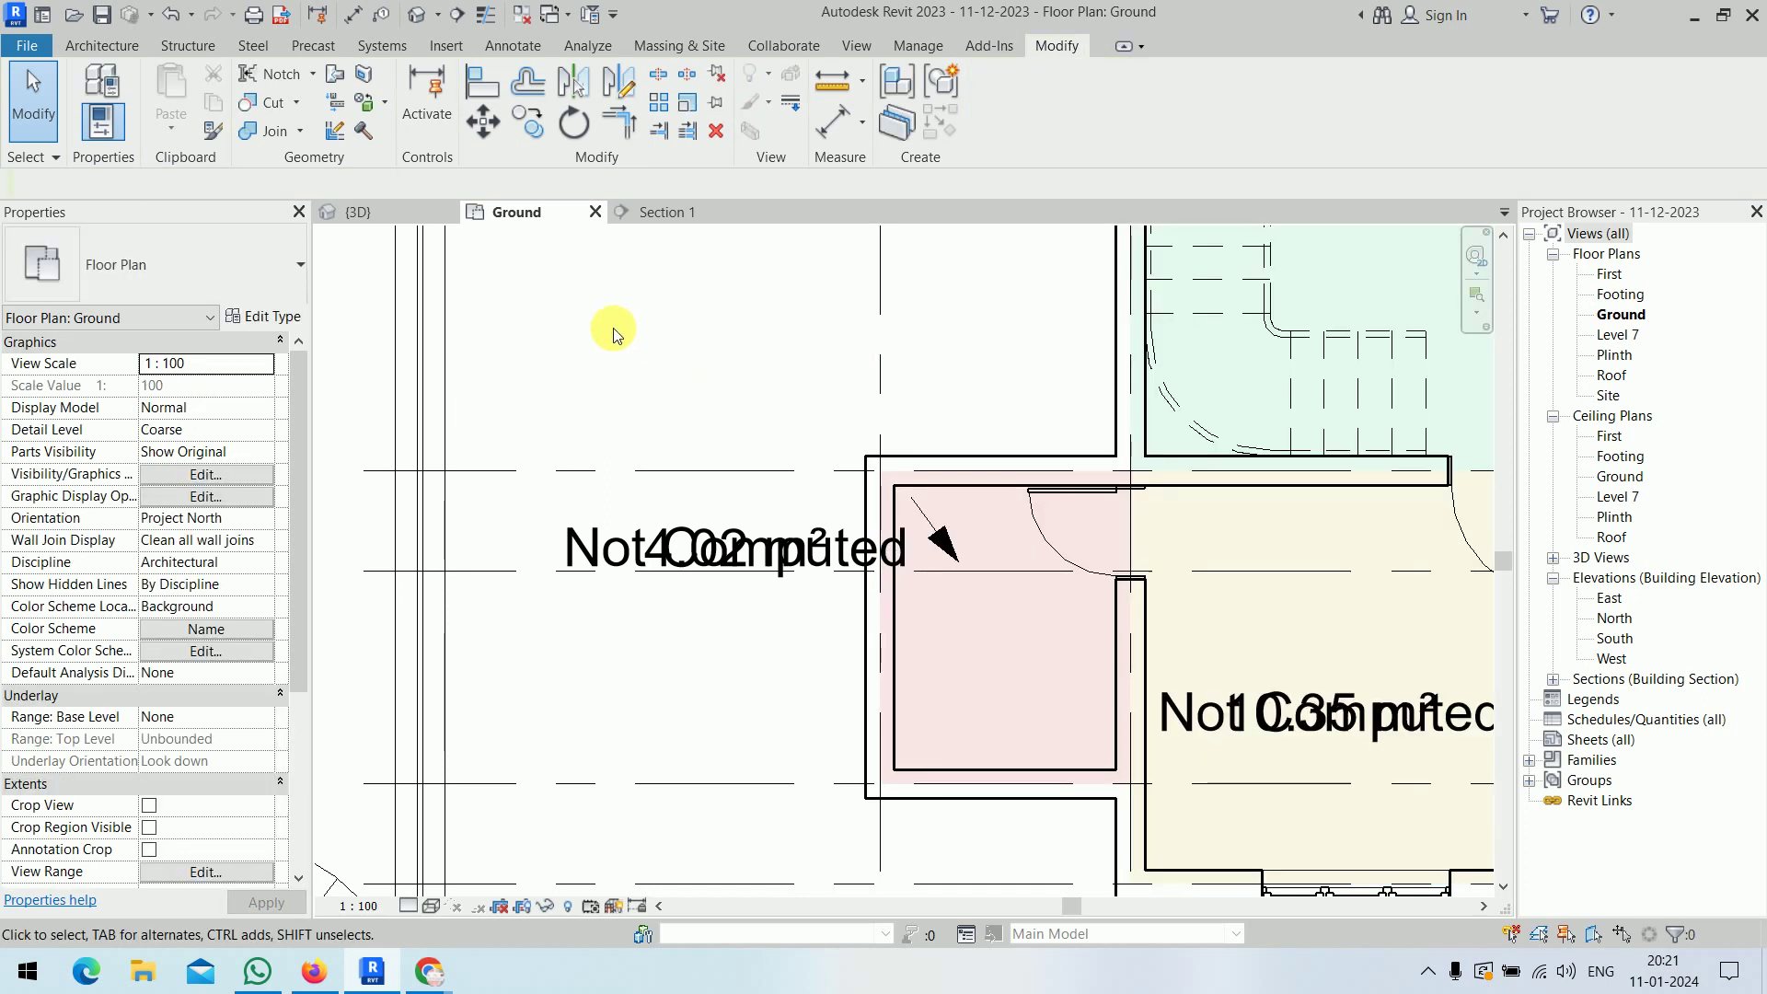
{"action": "scroll", "coordinate": [614, 333], "scroll_direction": "down", "scroll_amount": 3}
{"action": "scroll", "coordinate": [583, 442], "scroll_direction": "down", "scroll_amount": 2}
{"action": "scroll", "coordinate": [583, 552], "scroll_direction": "down", "scroll_amount": 2}
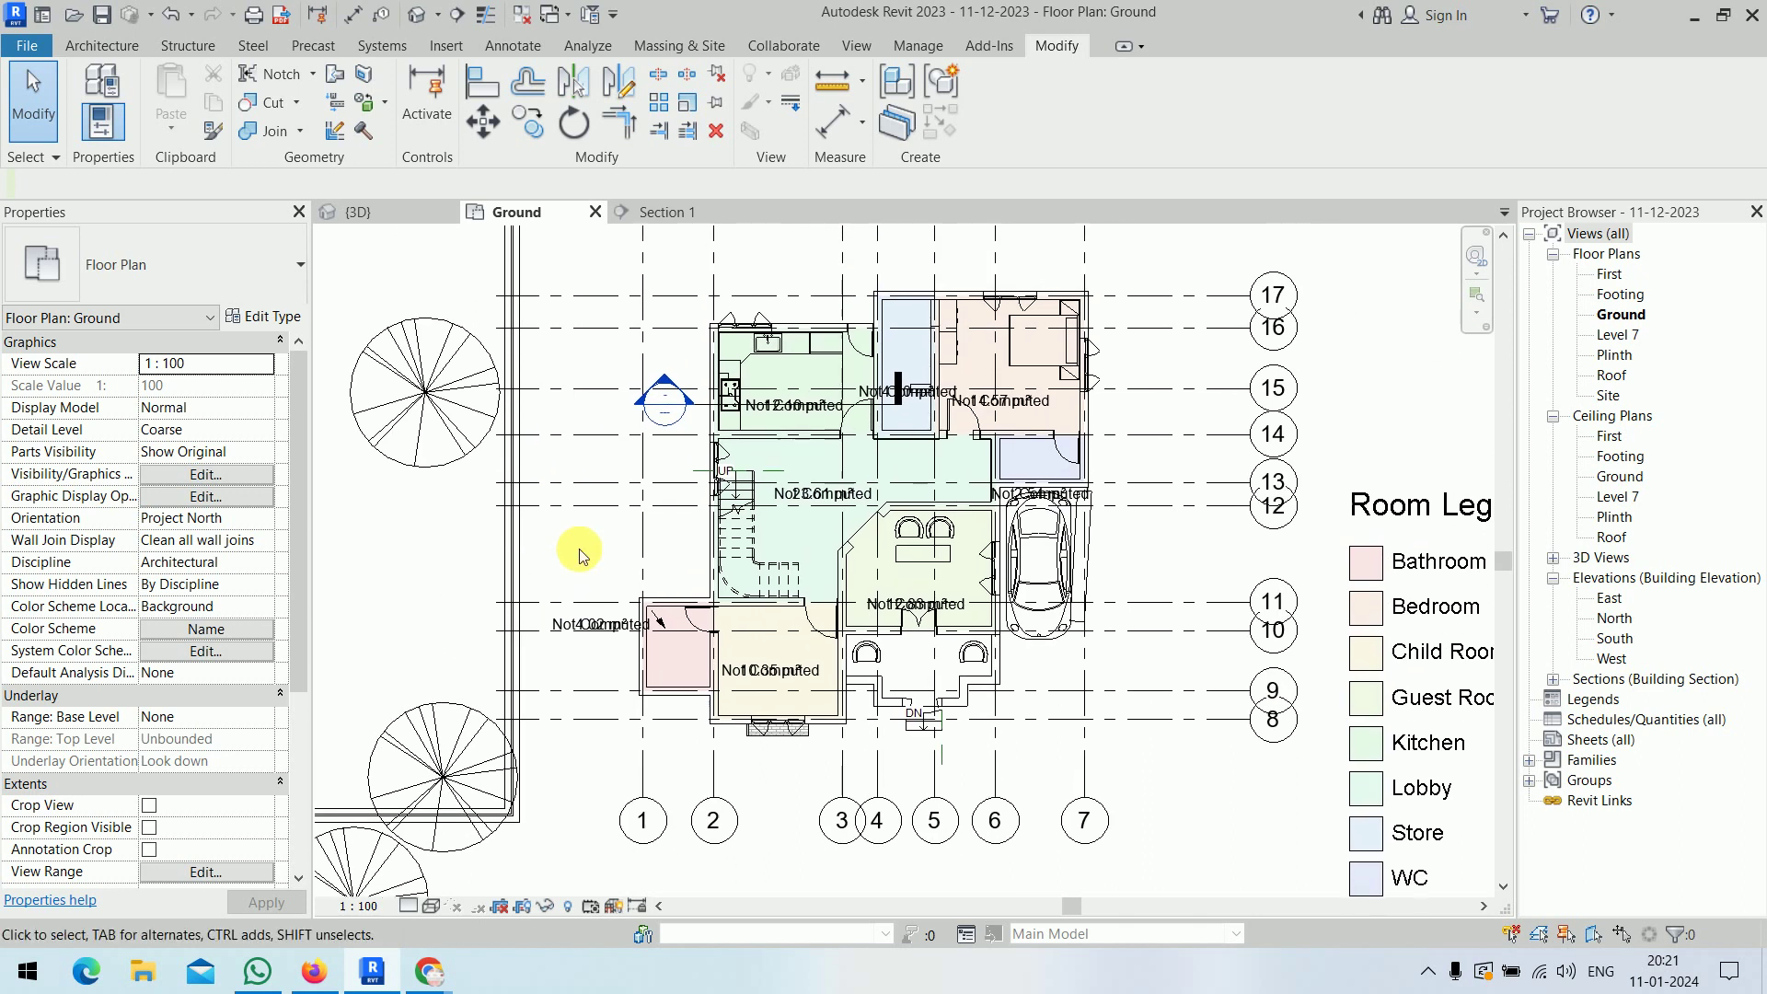
- Turn Show Volume back off in the room tag type so tags show area only
{"action": "left_click", "coordinate": [603, 626]}
{"action": "left_click", "coordinate": [262, 317]}
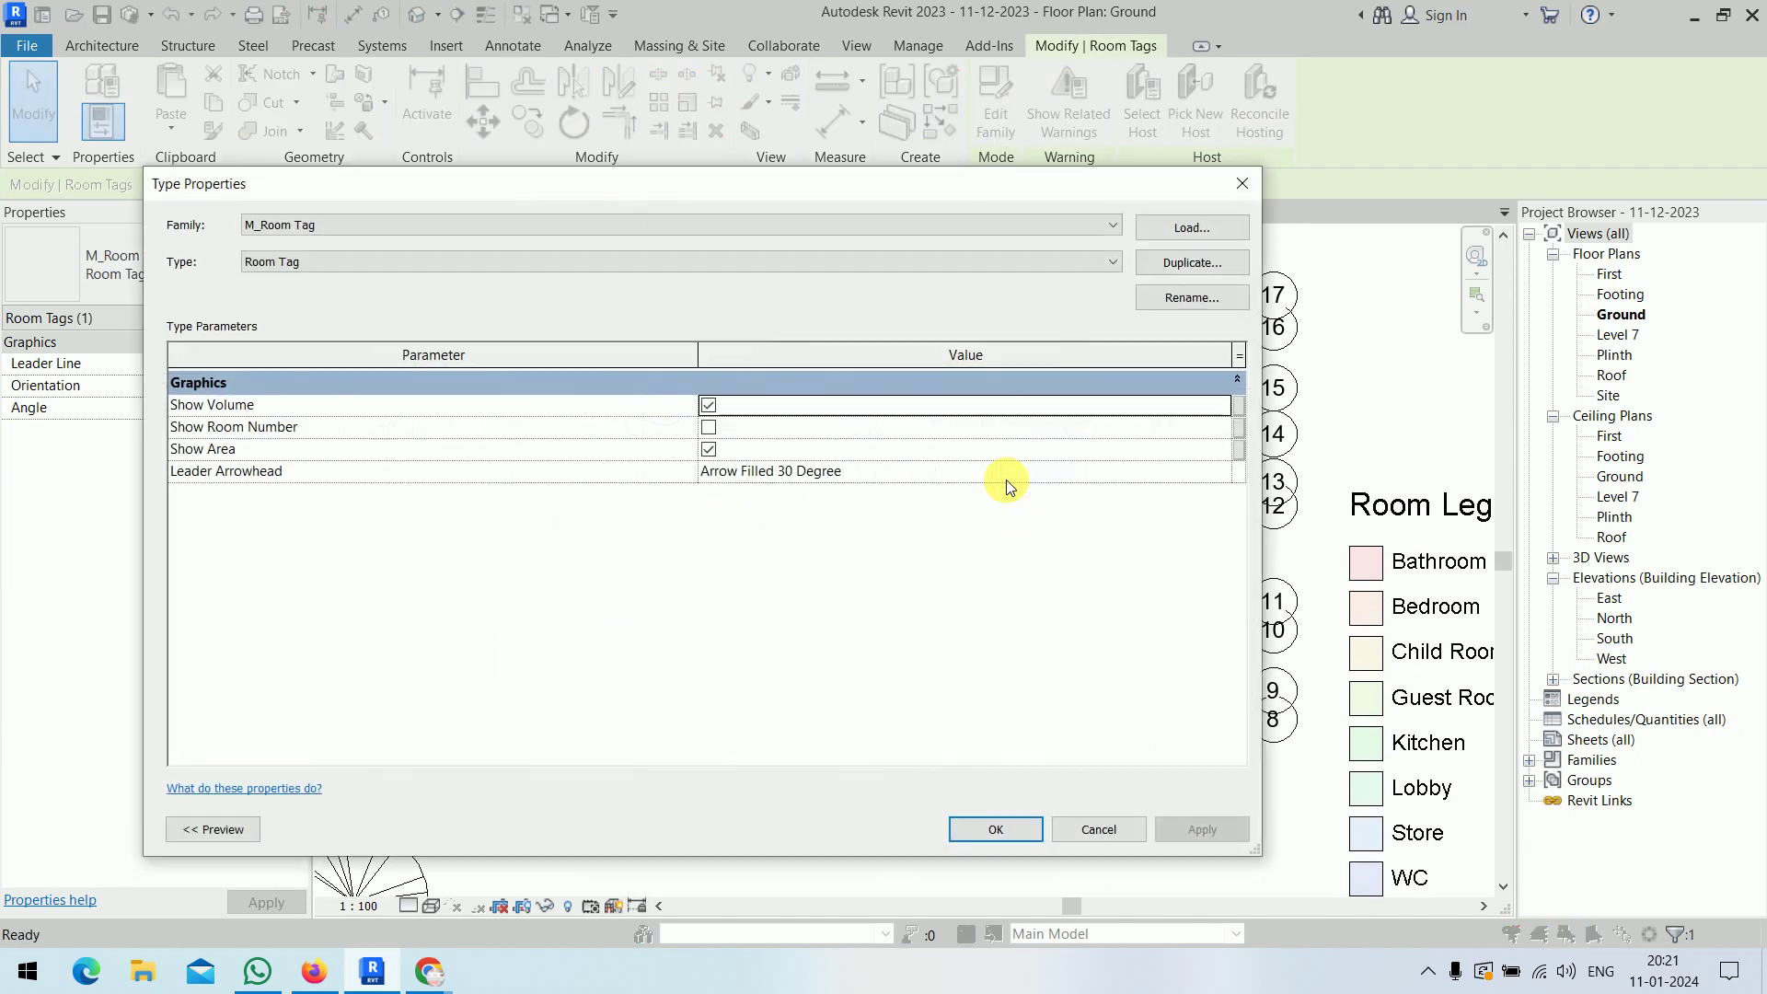
{"action": "left_click", "coordinate": [709, 405]}
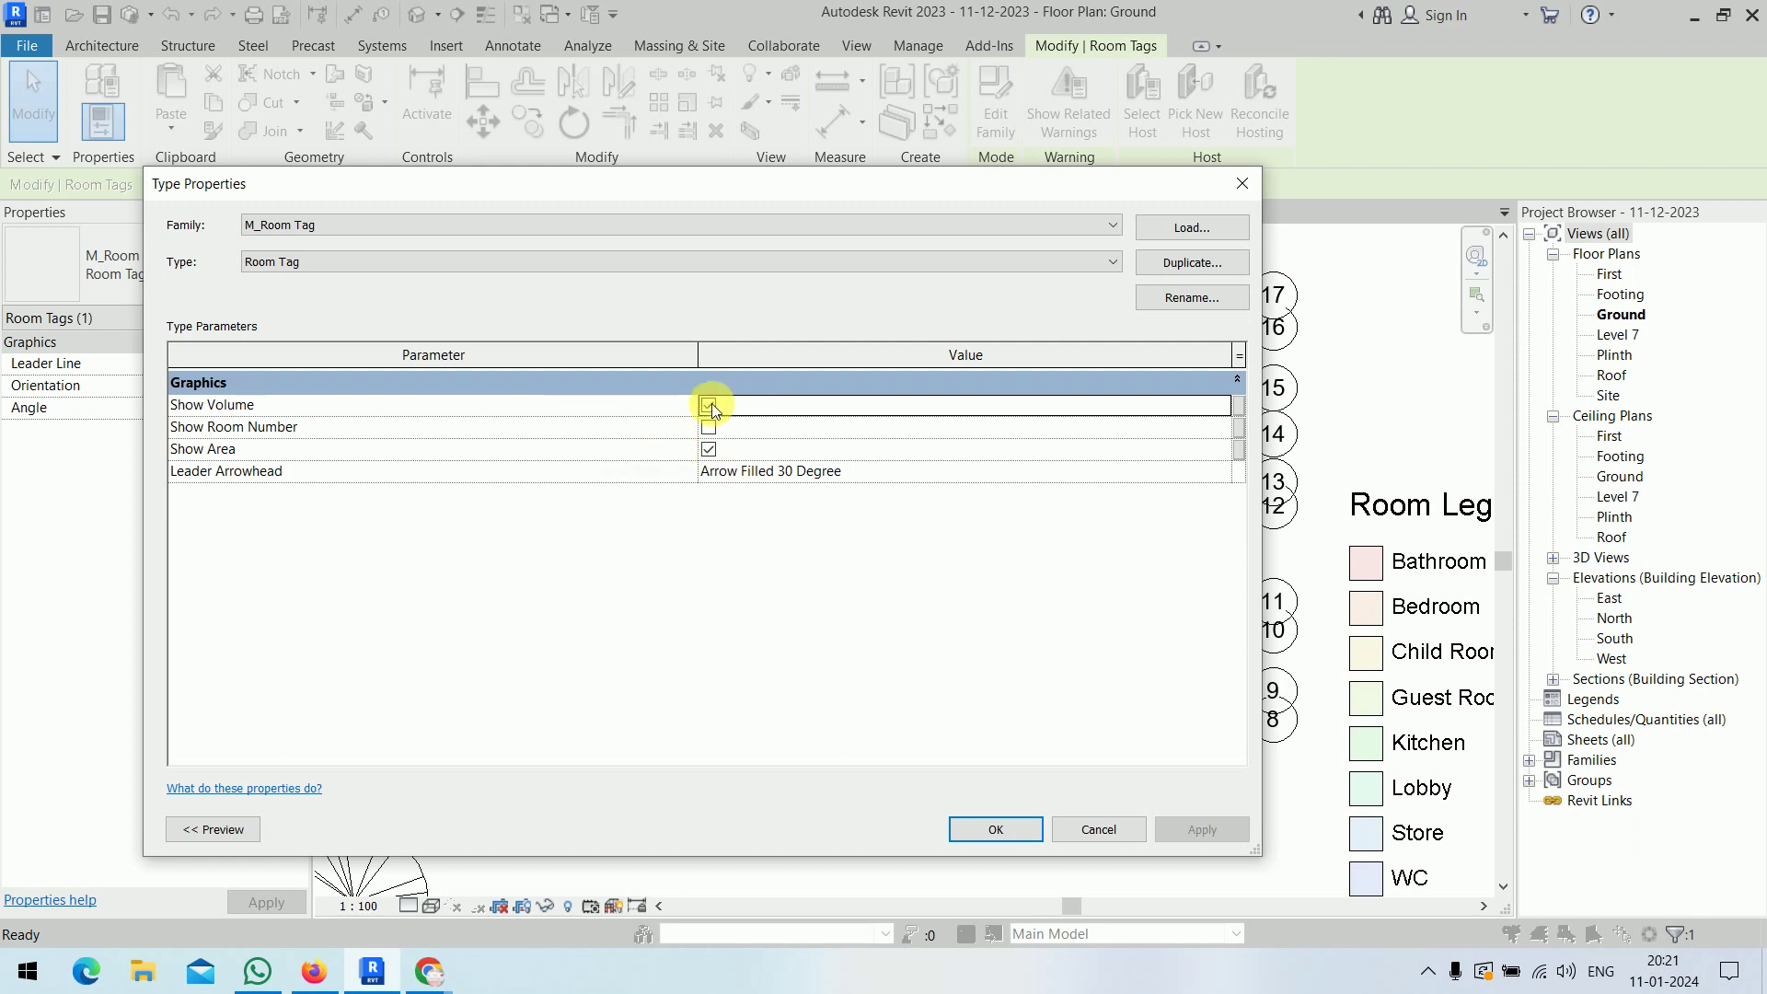
{"action": "left_click", "coordinate": [996, 829]}
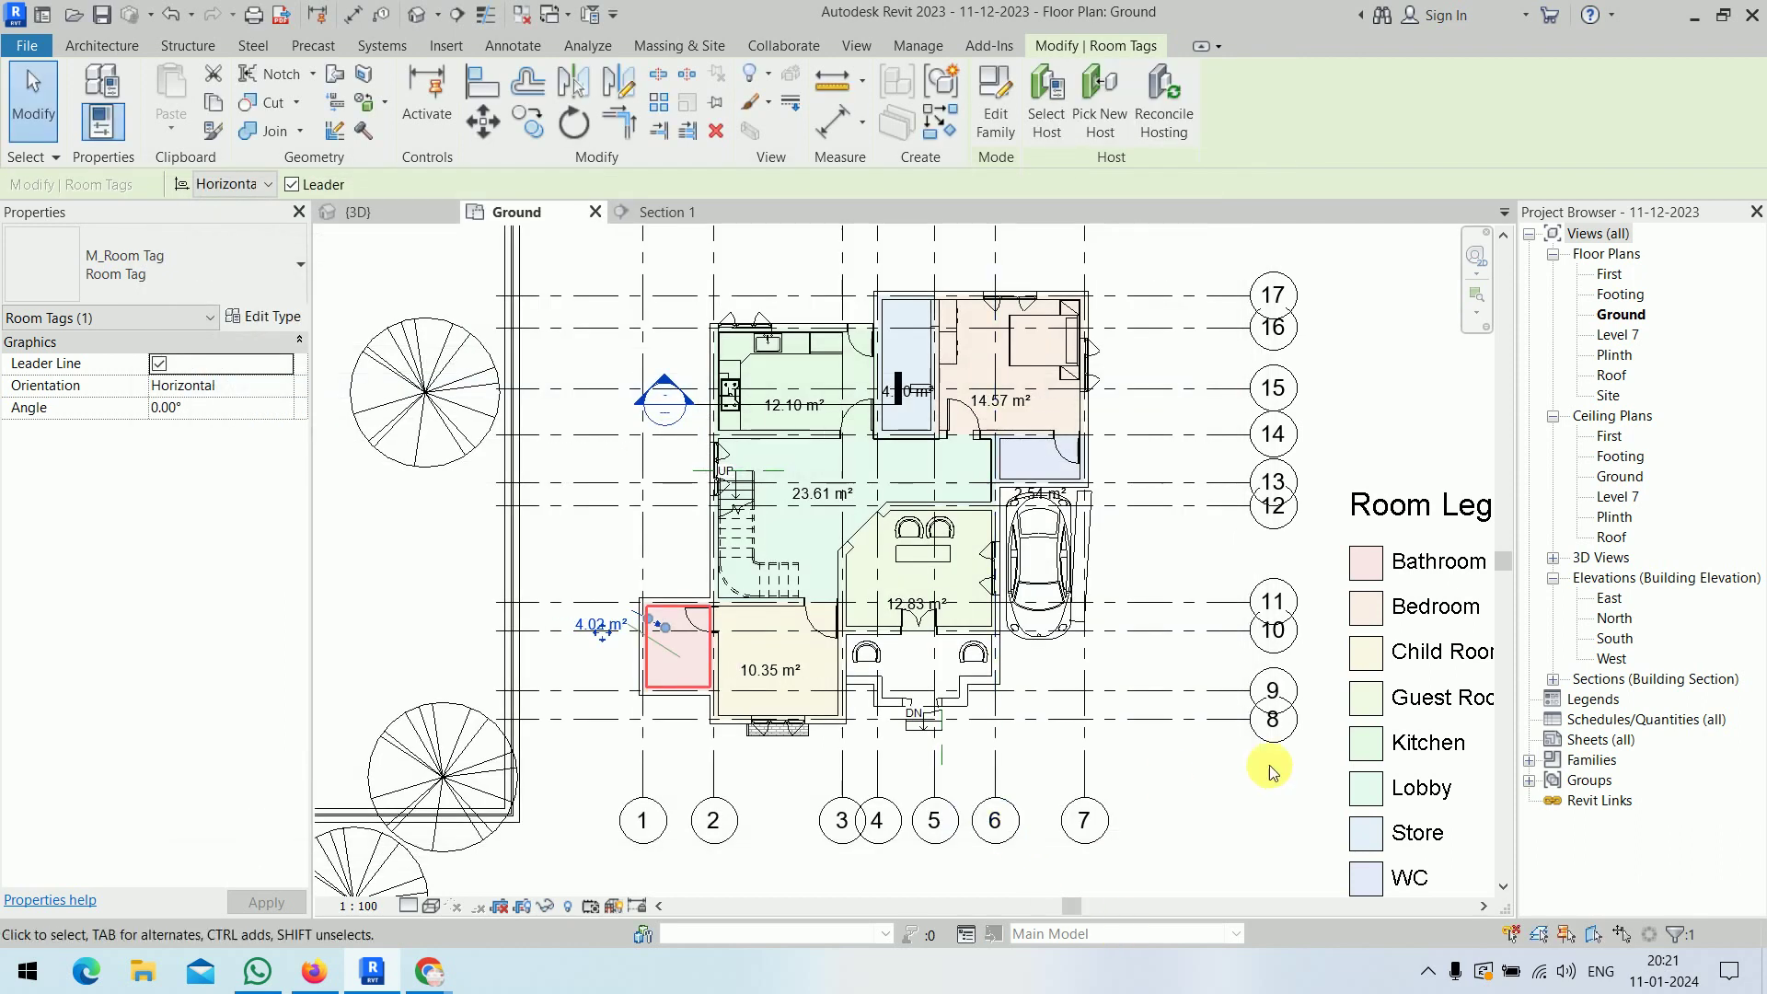
{"action": "left_click", "coordinate": [1211, 810]}
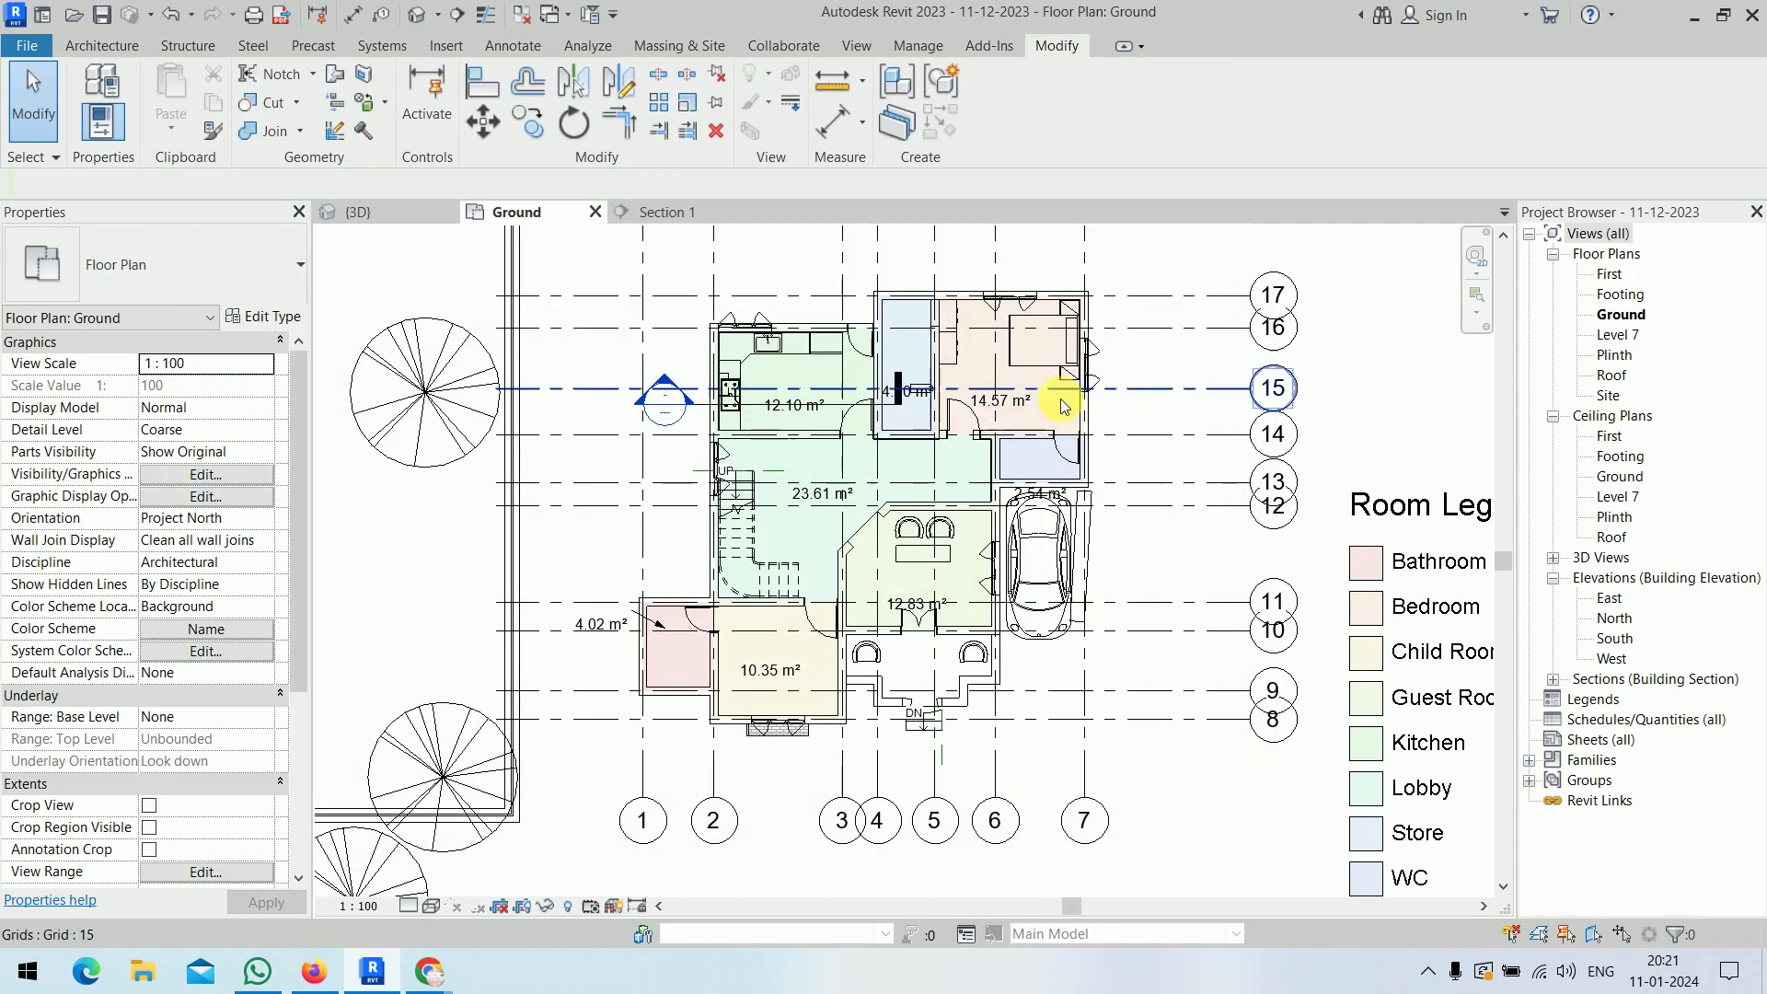
- Recentre the house and switch to the Analyze ribbon tab
{"action": "middle_click_drag", "start_coordinate": [1111, 558], "coordinate": [1076, 584]}
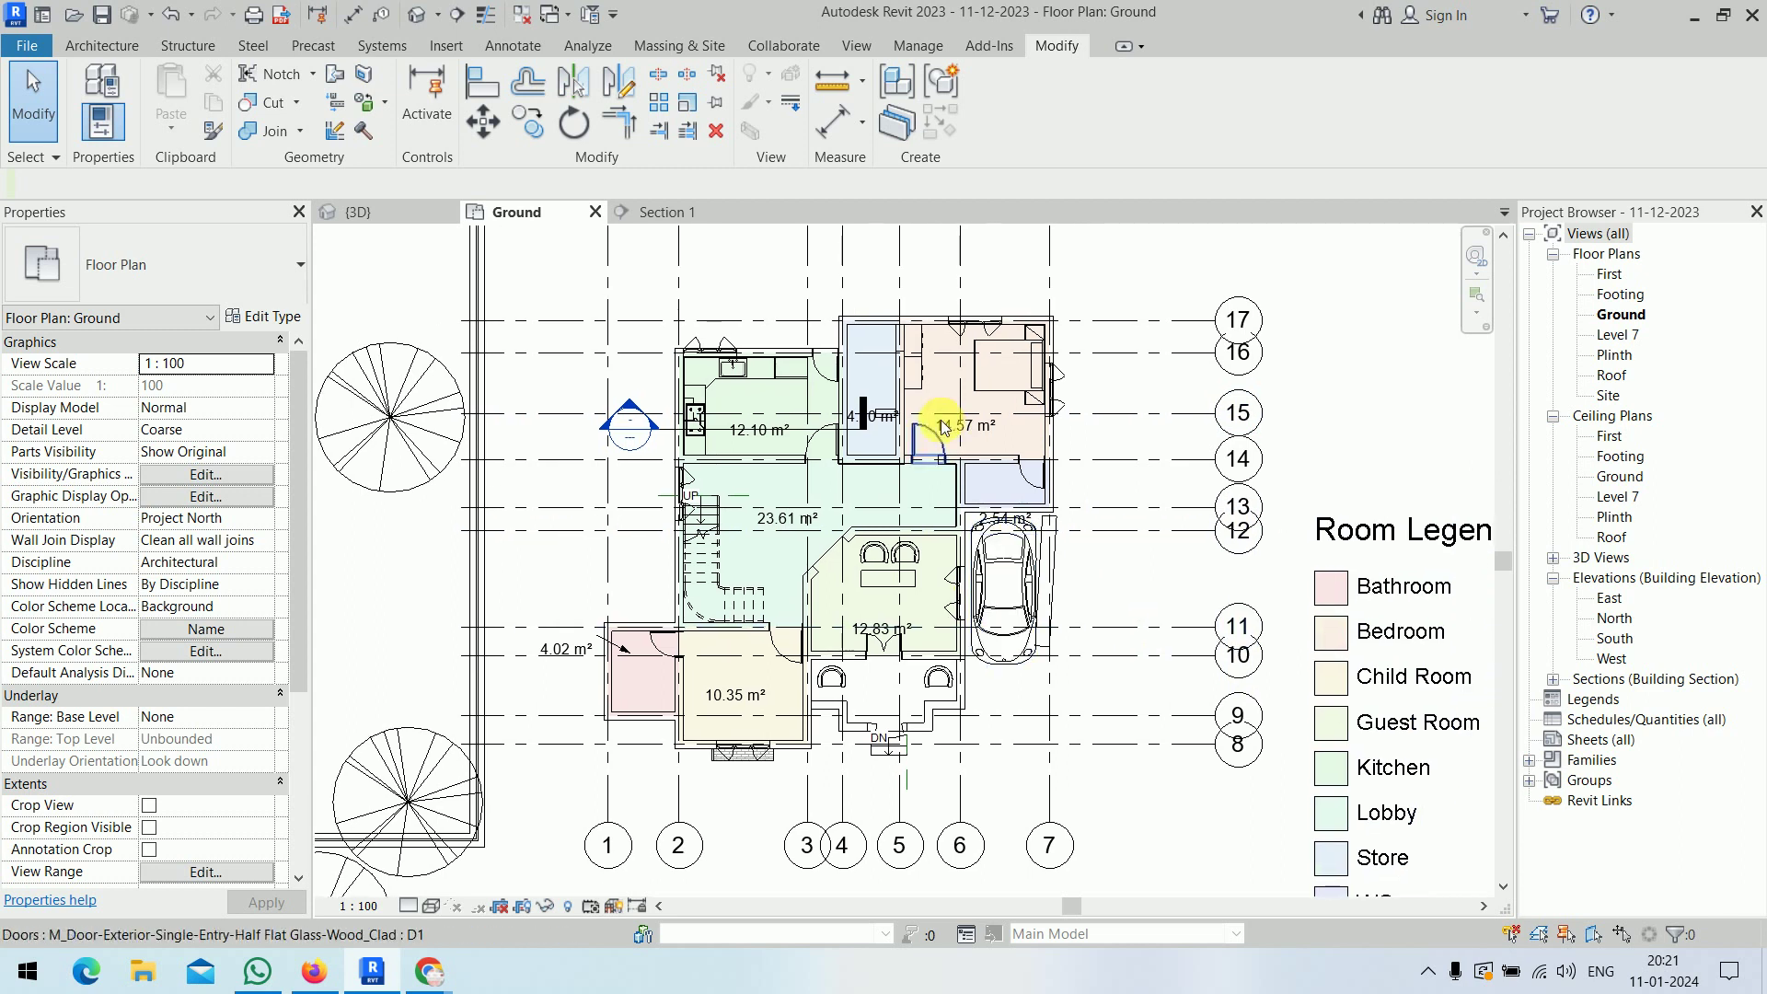
{"action": "left_click", "coordinate": [83, 48]}
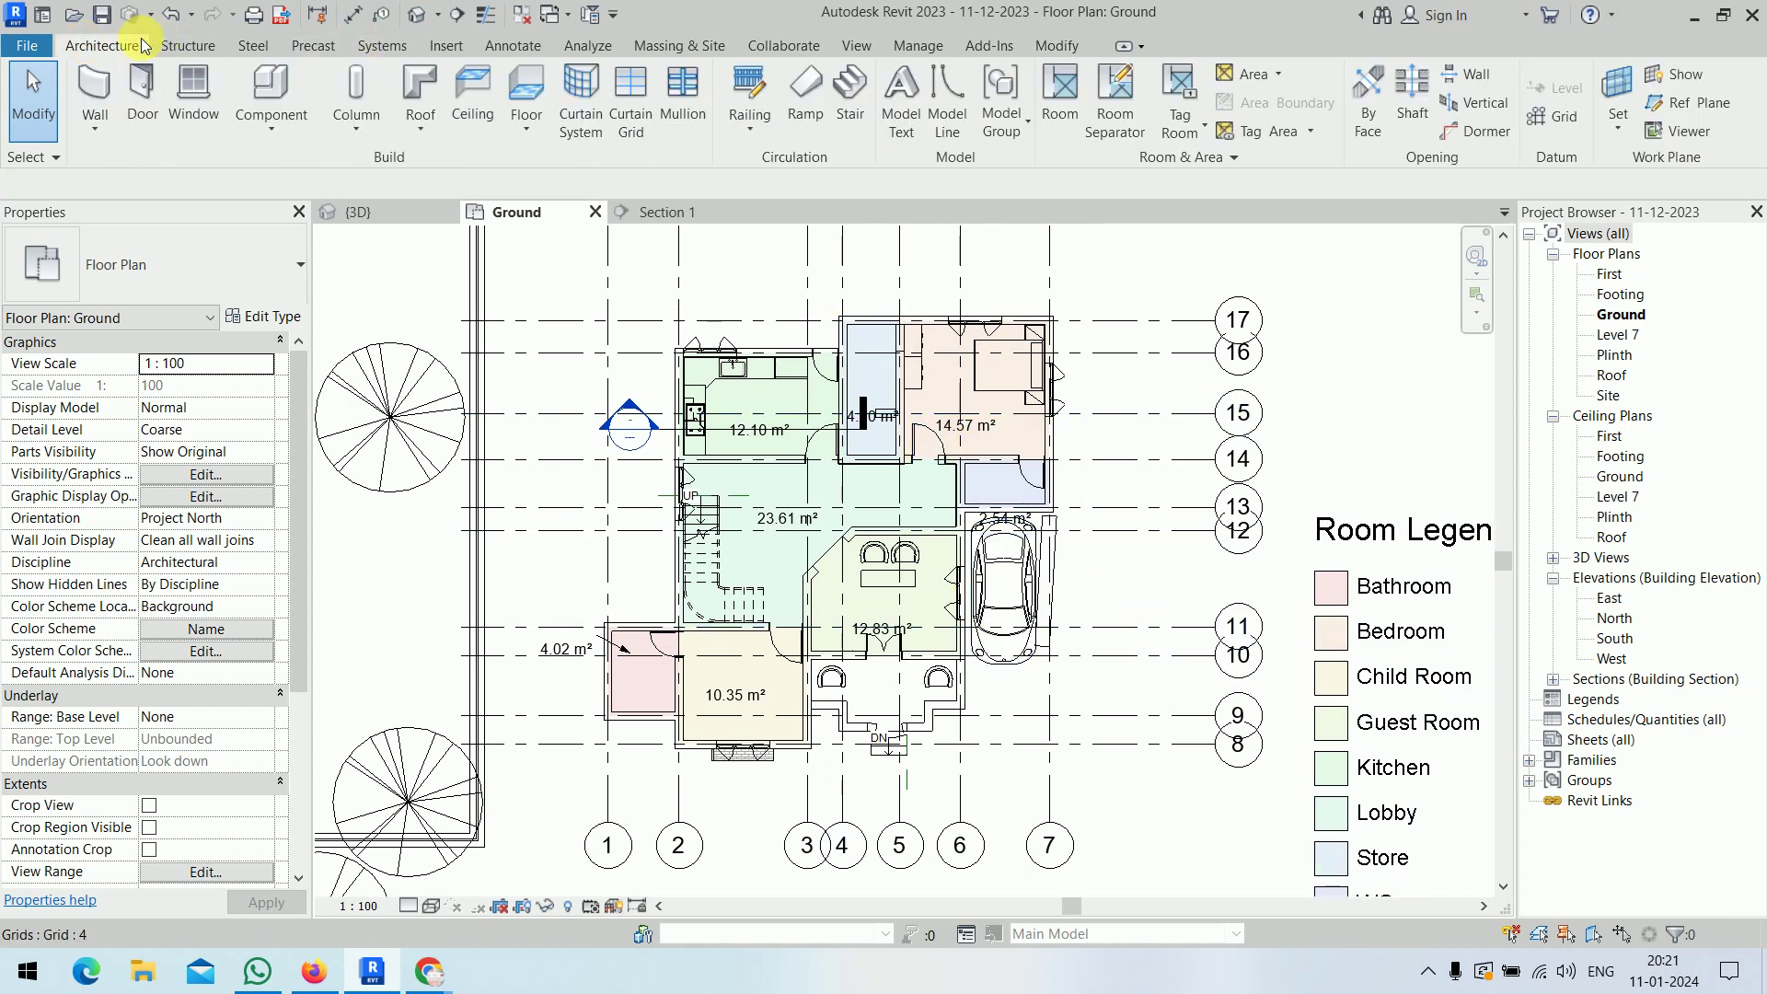
{"action": "left_click", "coordinate": [600, 46]}
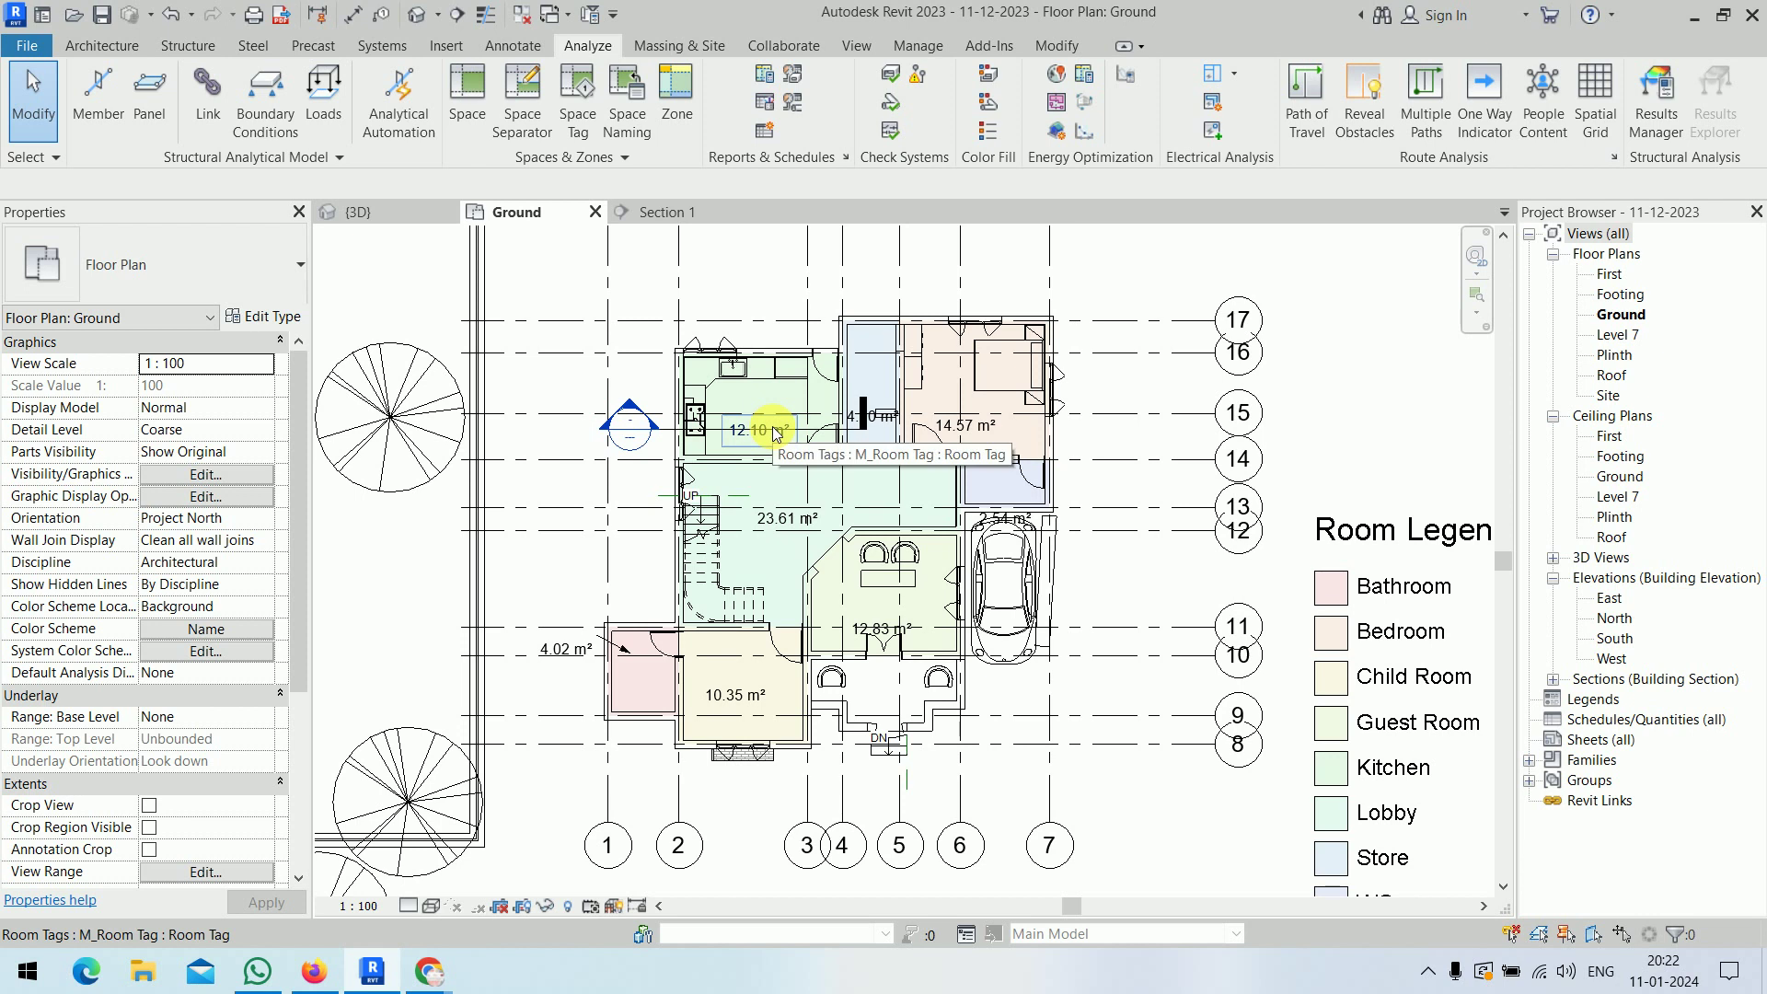
- Drag the Room Legend upward to sit beside the top of the ground floor plan
{"action": "middle_click_drag", "start_coordinate": [1262, 421], "coordinate": [1263, 420]}
{"action": "scroll", "coordinate": [1197, 395], "scroll_direction": "down", "scroll_amount": 1}
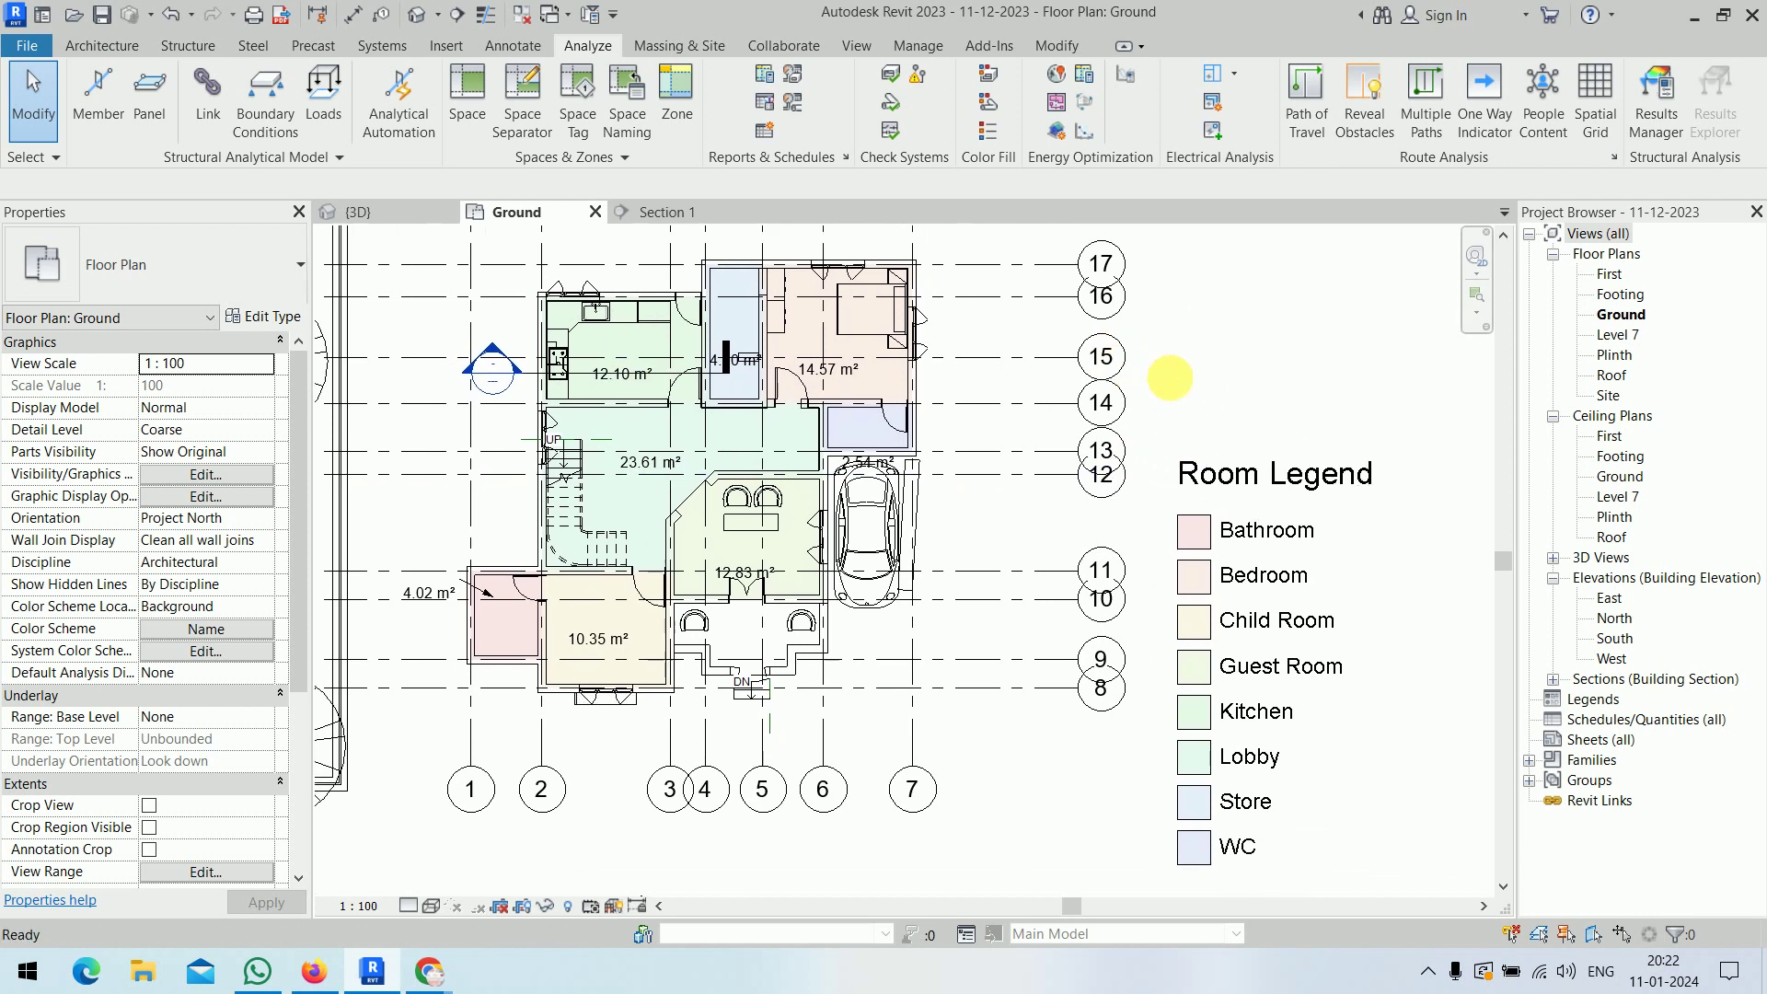
{"action": "scroll", "coordinate": [1160, 415], "scroll_direction": "down", "scroll_amount": 1}
{"action": "left_click", "coordinate": [1201, 572]}
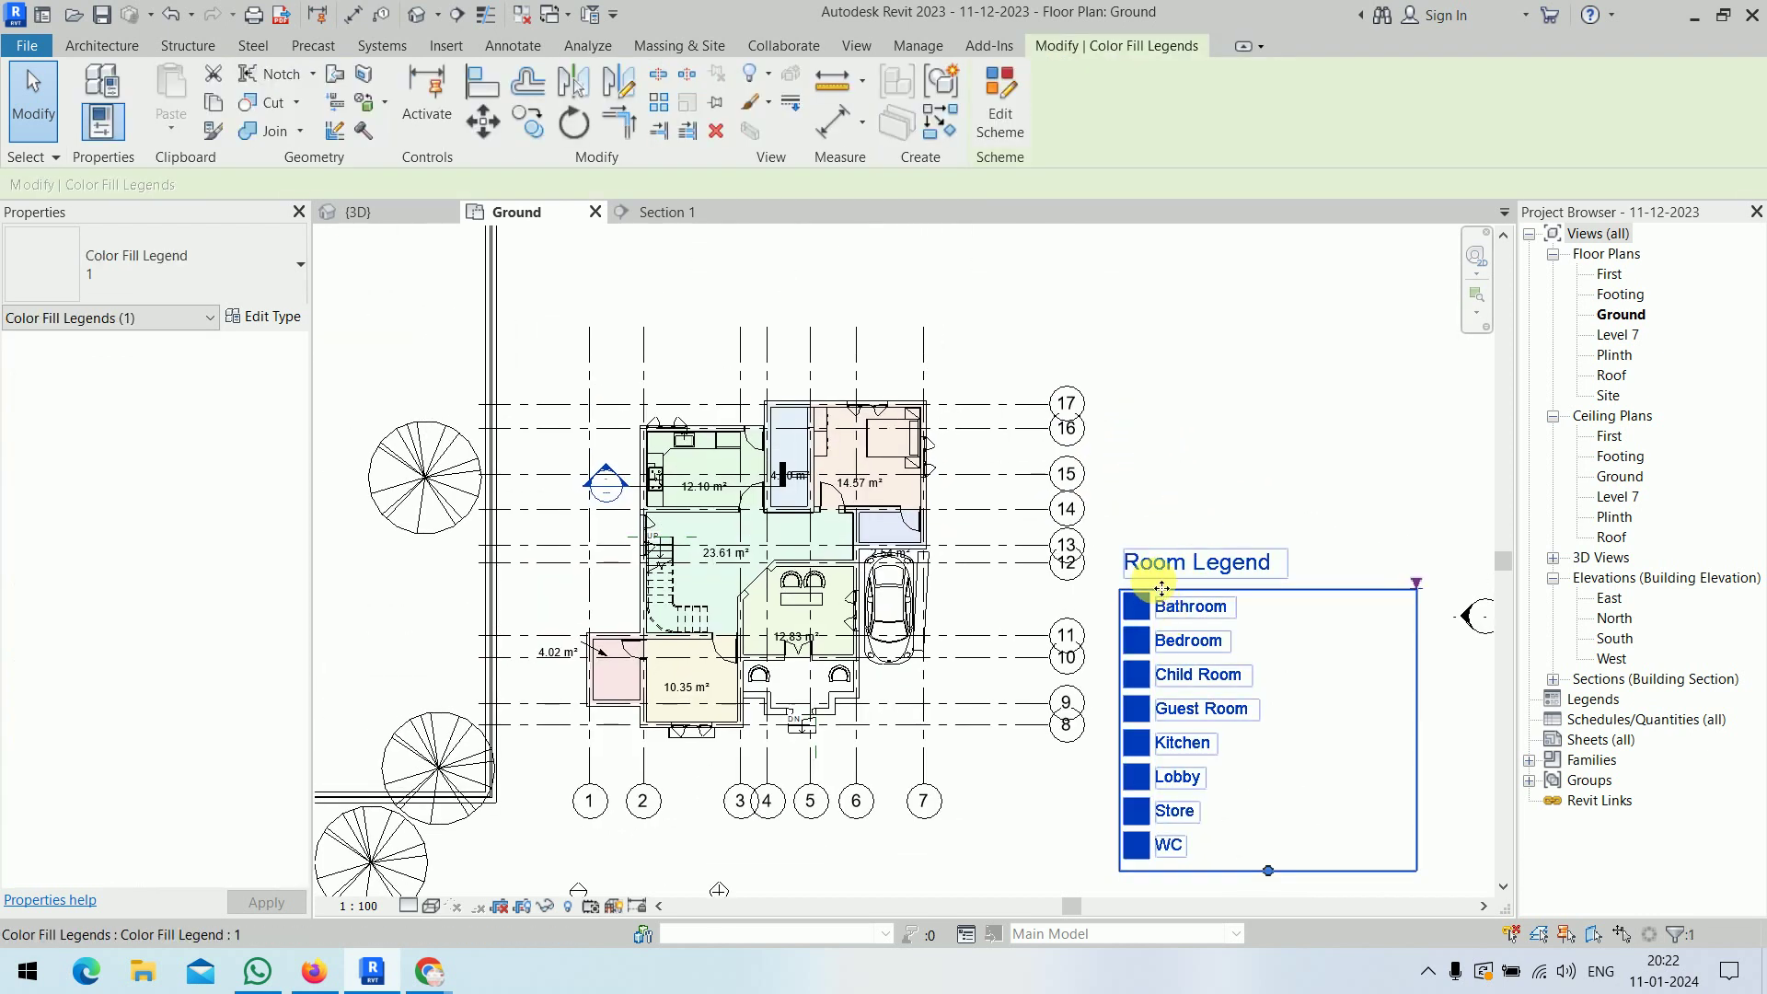
{"action": "left_click_drag", "start_coordinate": [1161, 555], "coordinate": [1153, 288]}
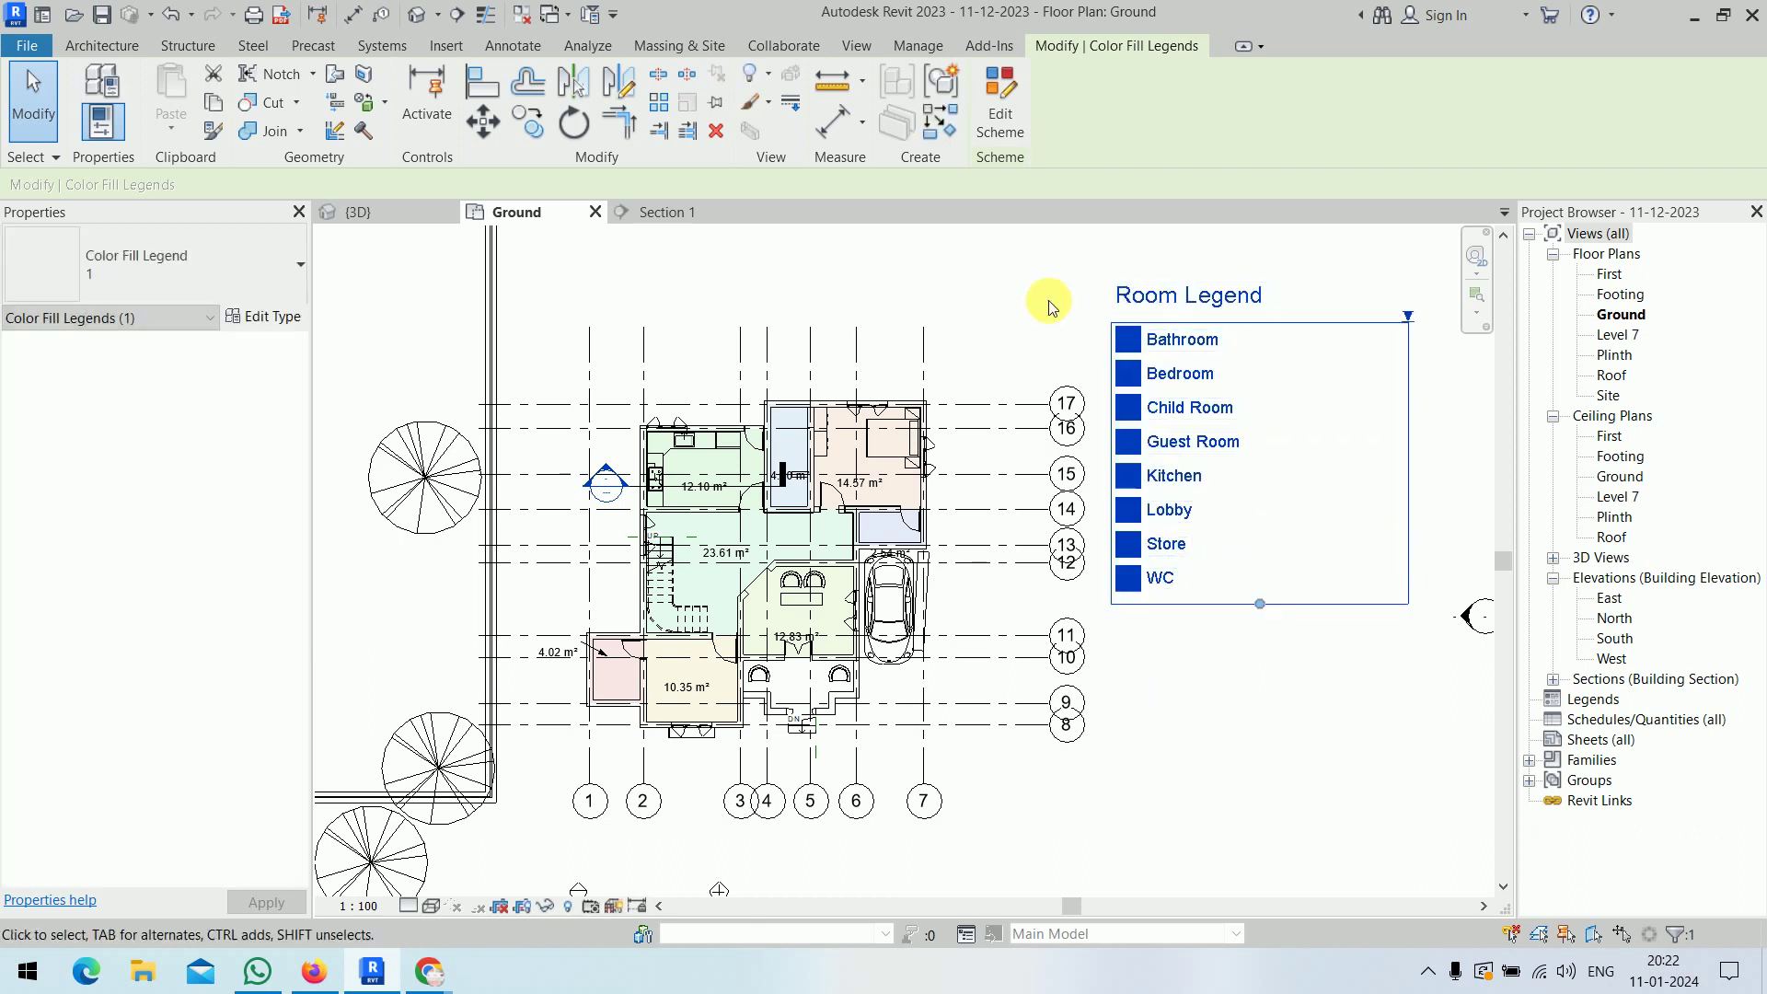
{"action": "left_click", "coordinate": [1048, 298]}
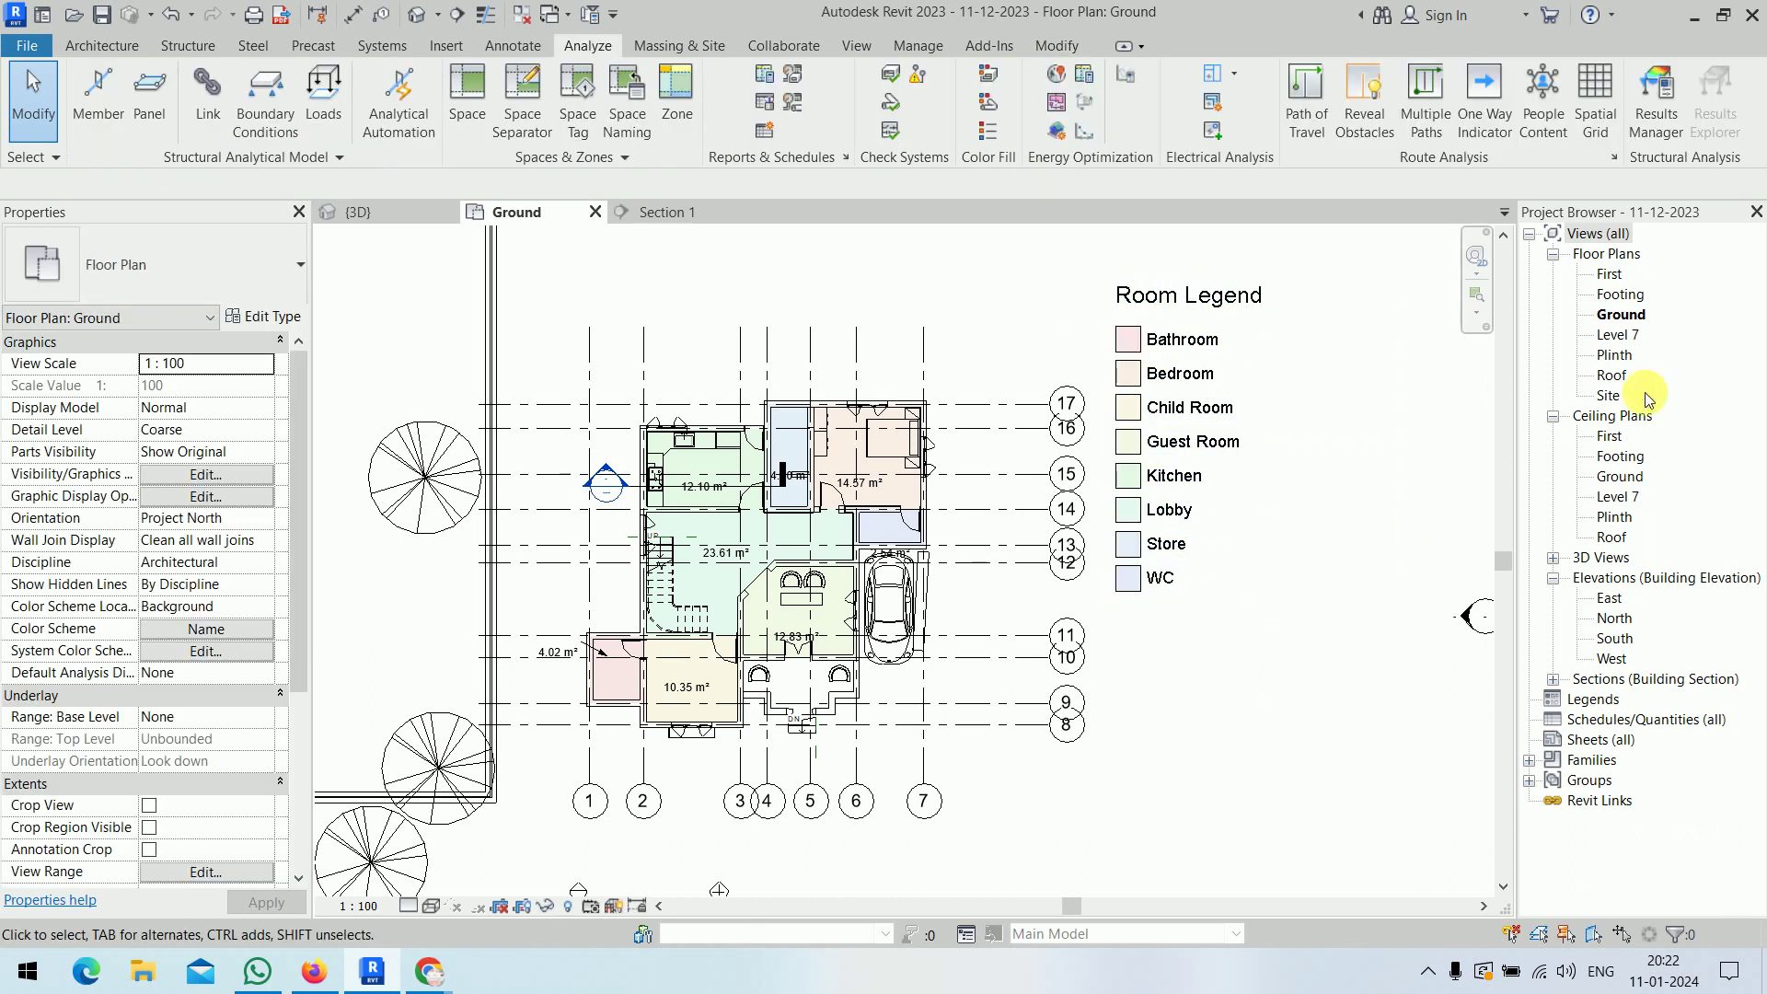
{"action": "left_click", "coordinate": [1636, 321]}
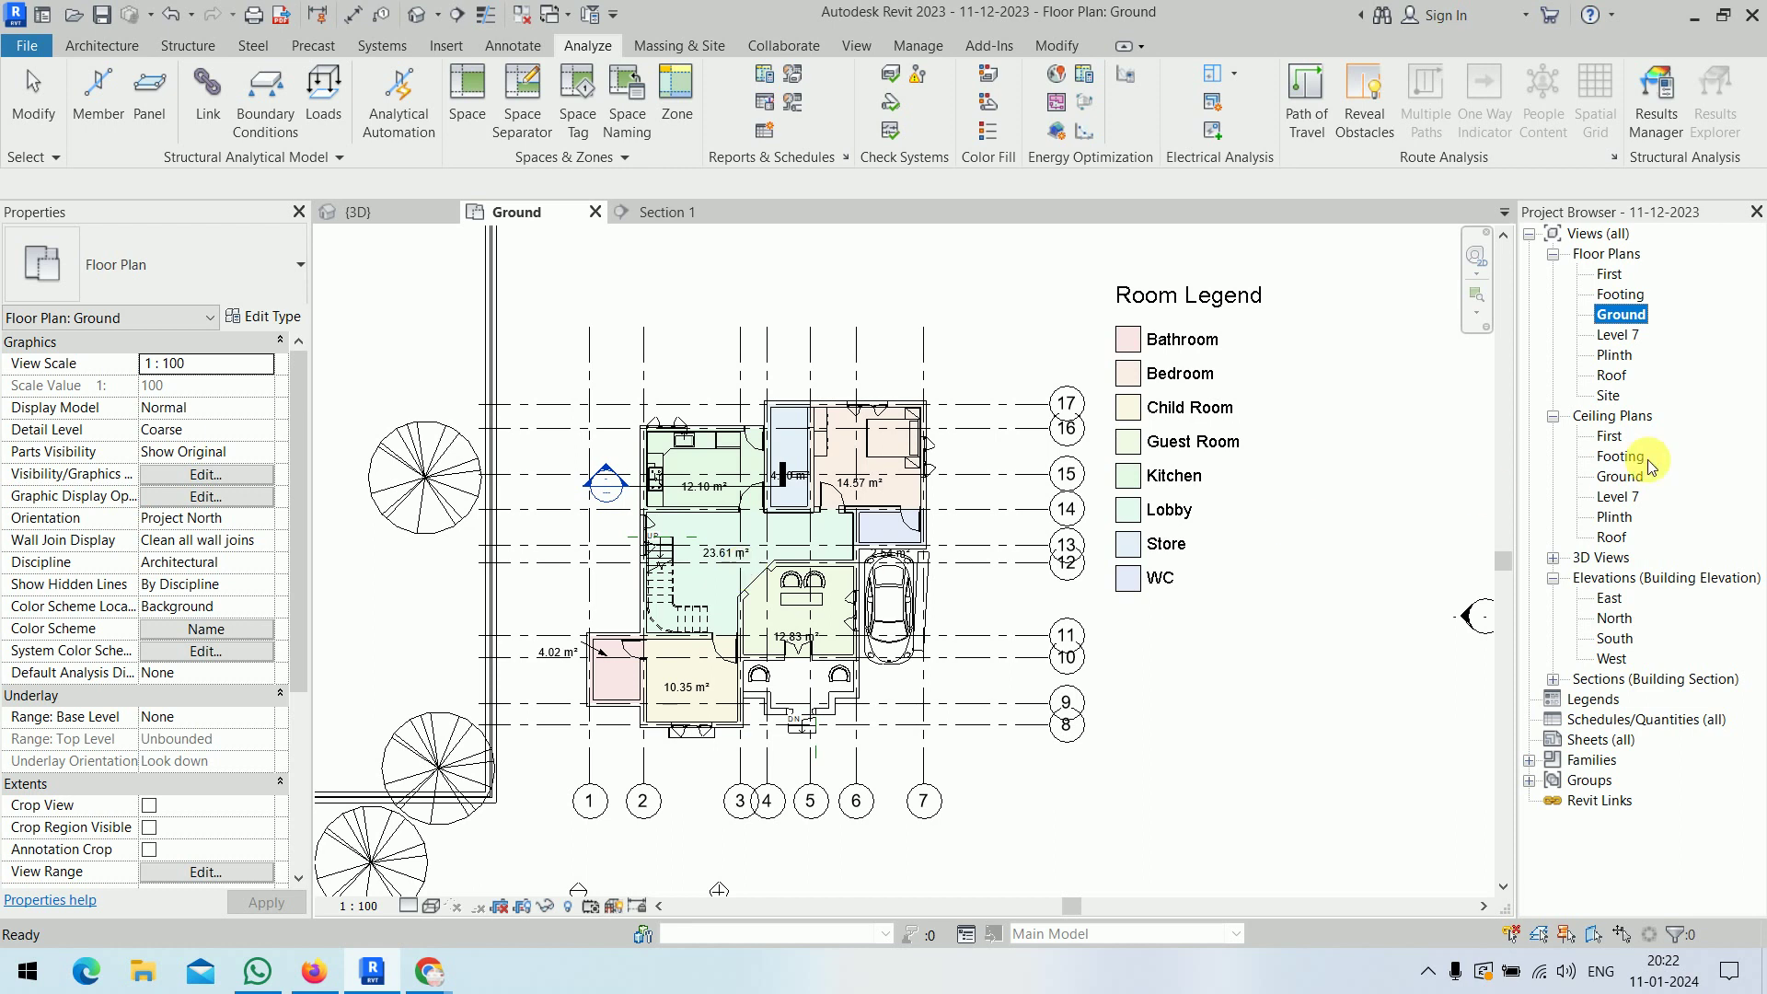
{"action": "right_click", "coordinate": [1625, 317]}
{"action": "mouse_move", "coordinate": [1493, 475]}
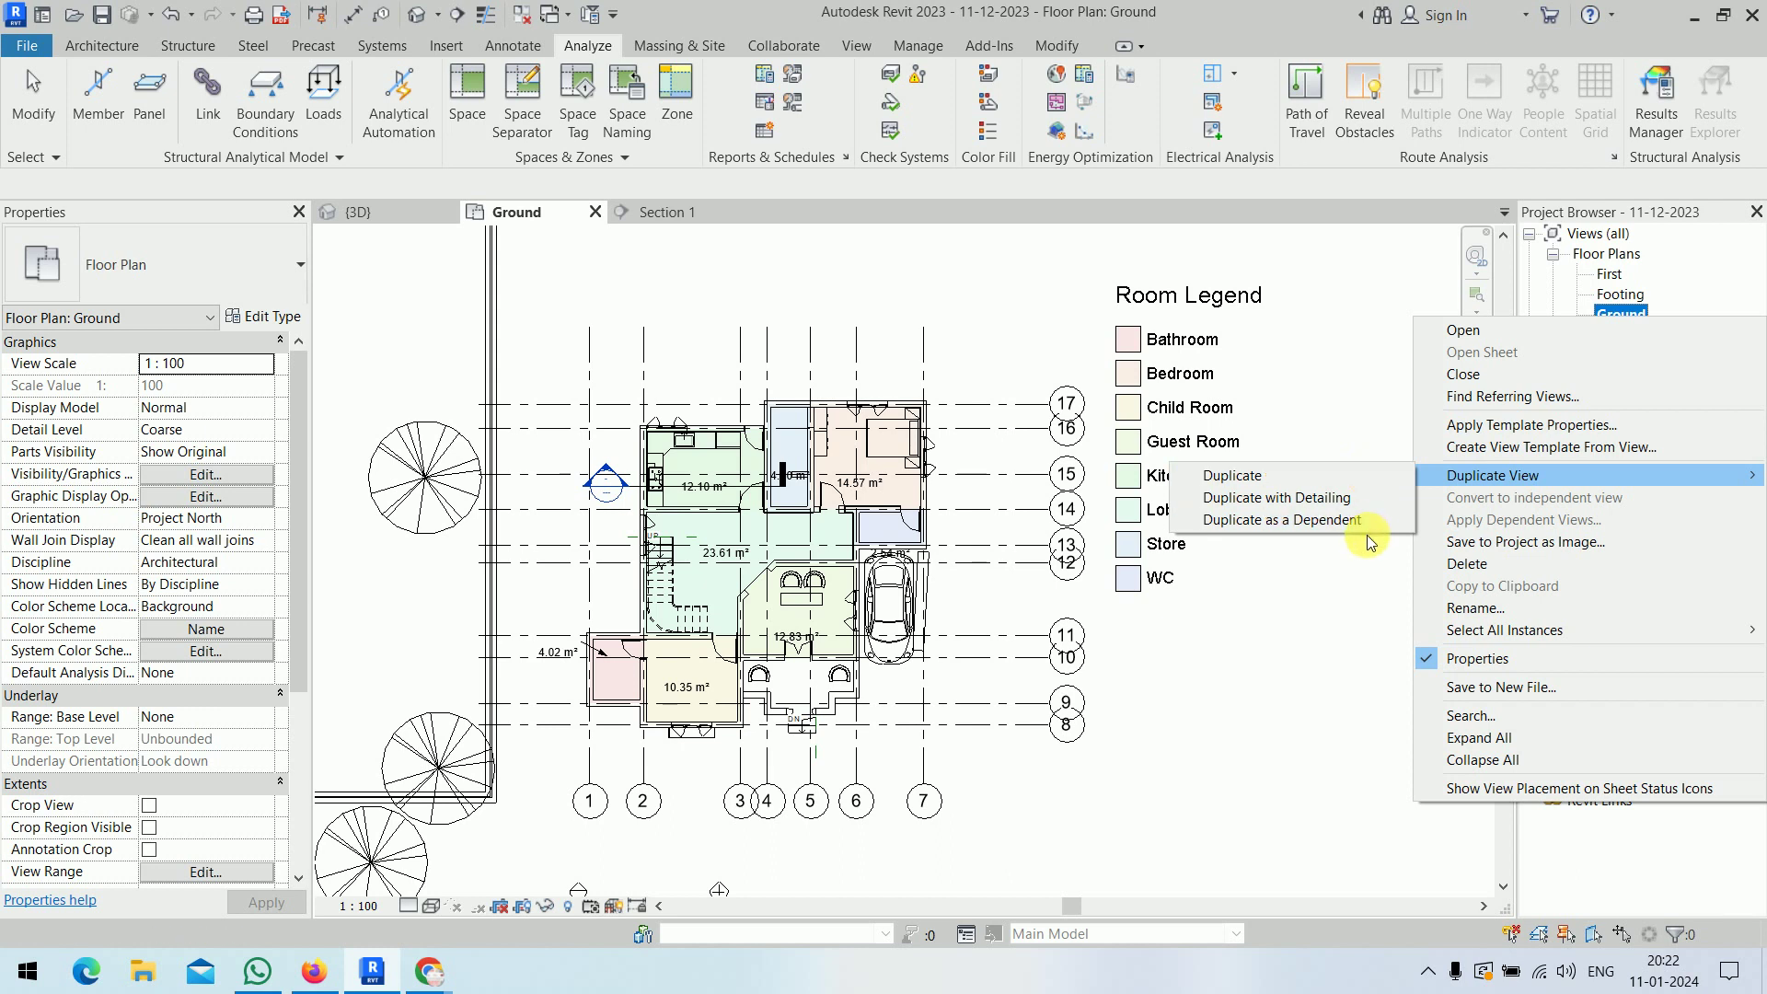
- Duplicate the Ground plan as Ground Copy 1 and delete its selected rooms
{"action": "left_click", "coordinate": [1304, 469]}
{"action": "left_click", "coordinate": [1275, 517]}
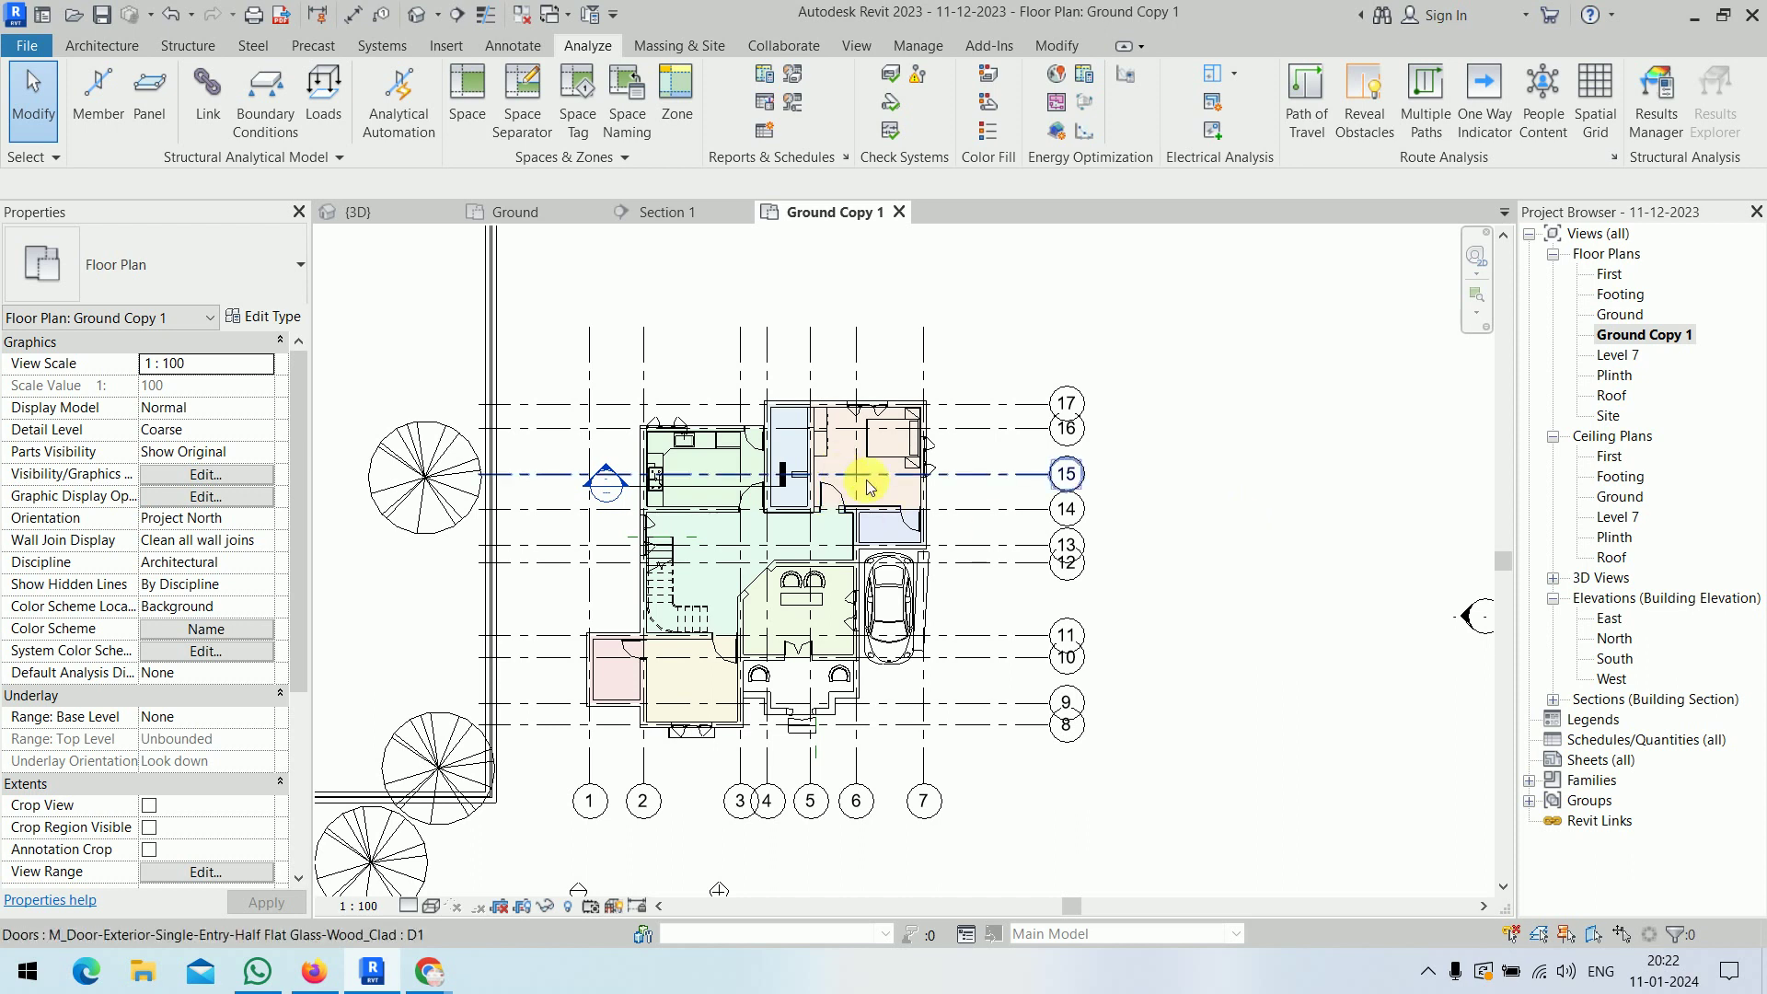
{"action": "left_click", "coordinate": [885, 495]}
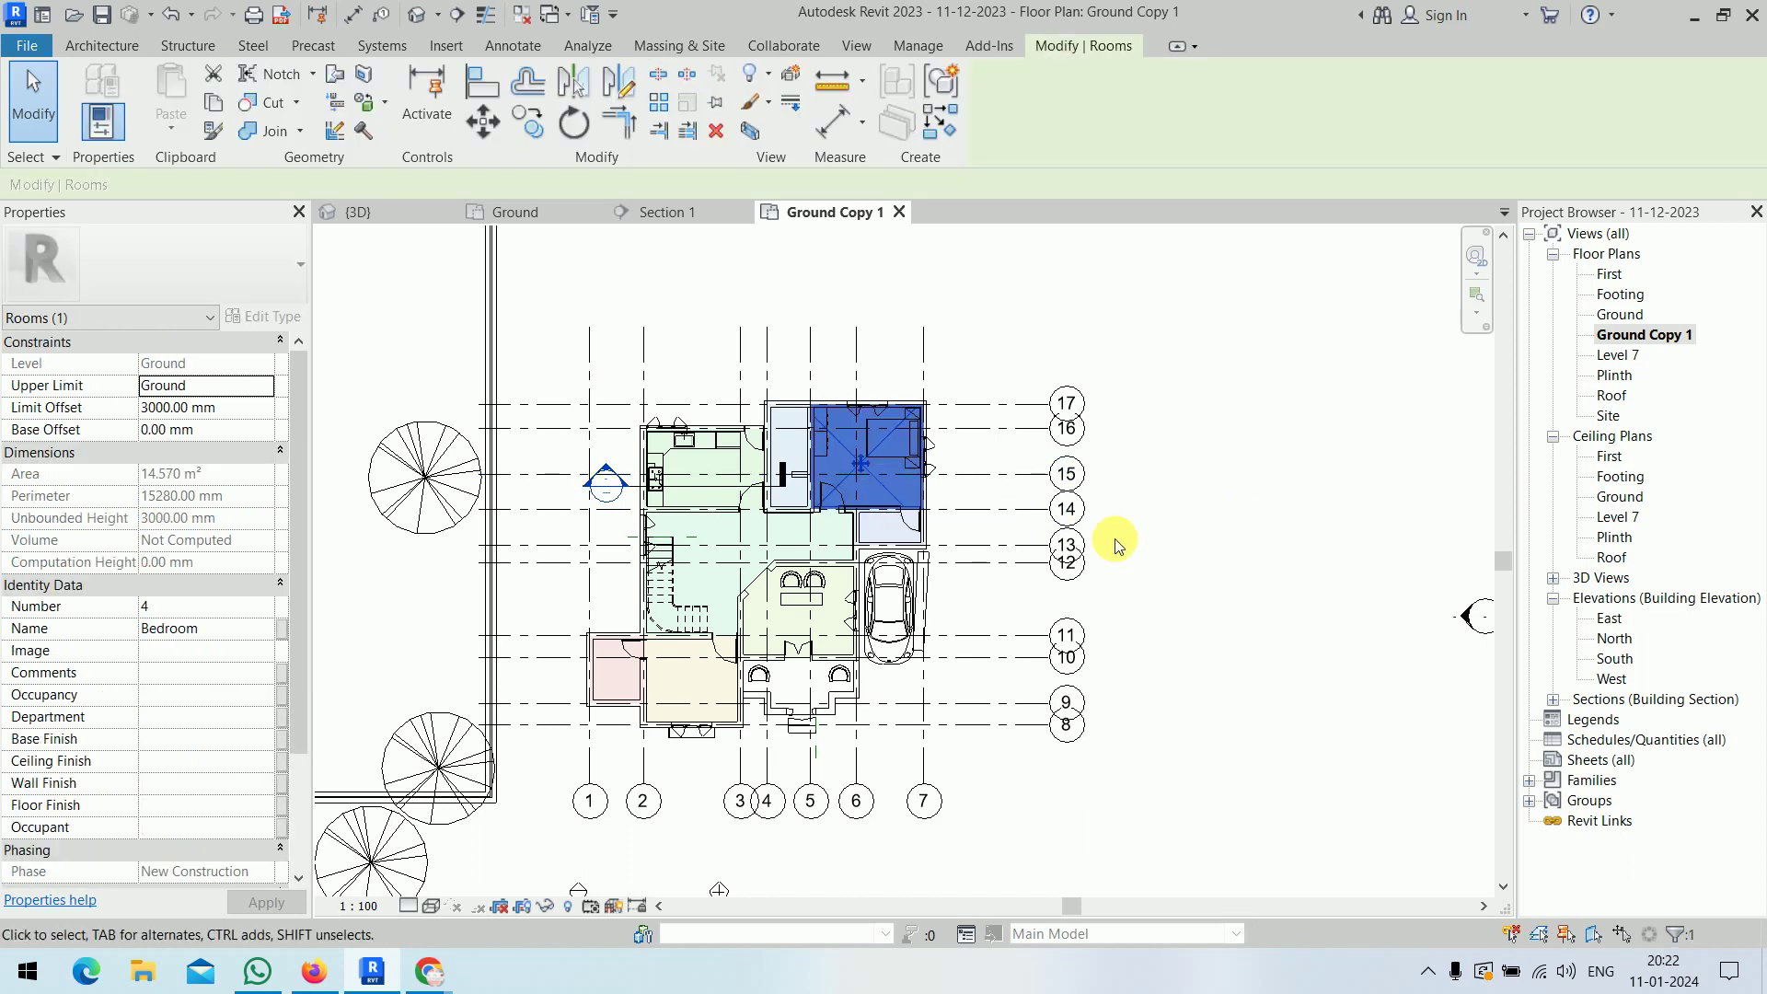
{"action": "key", "text": "s"}
{"action": "key", "text": "a"}
{"action": "key", "text": "Delete"}
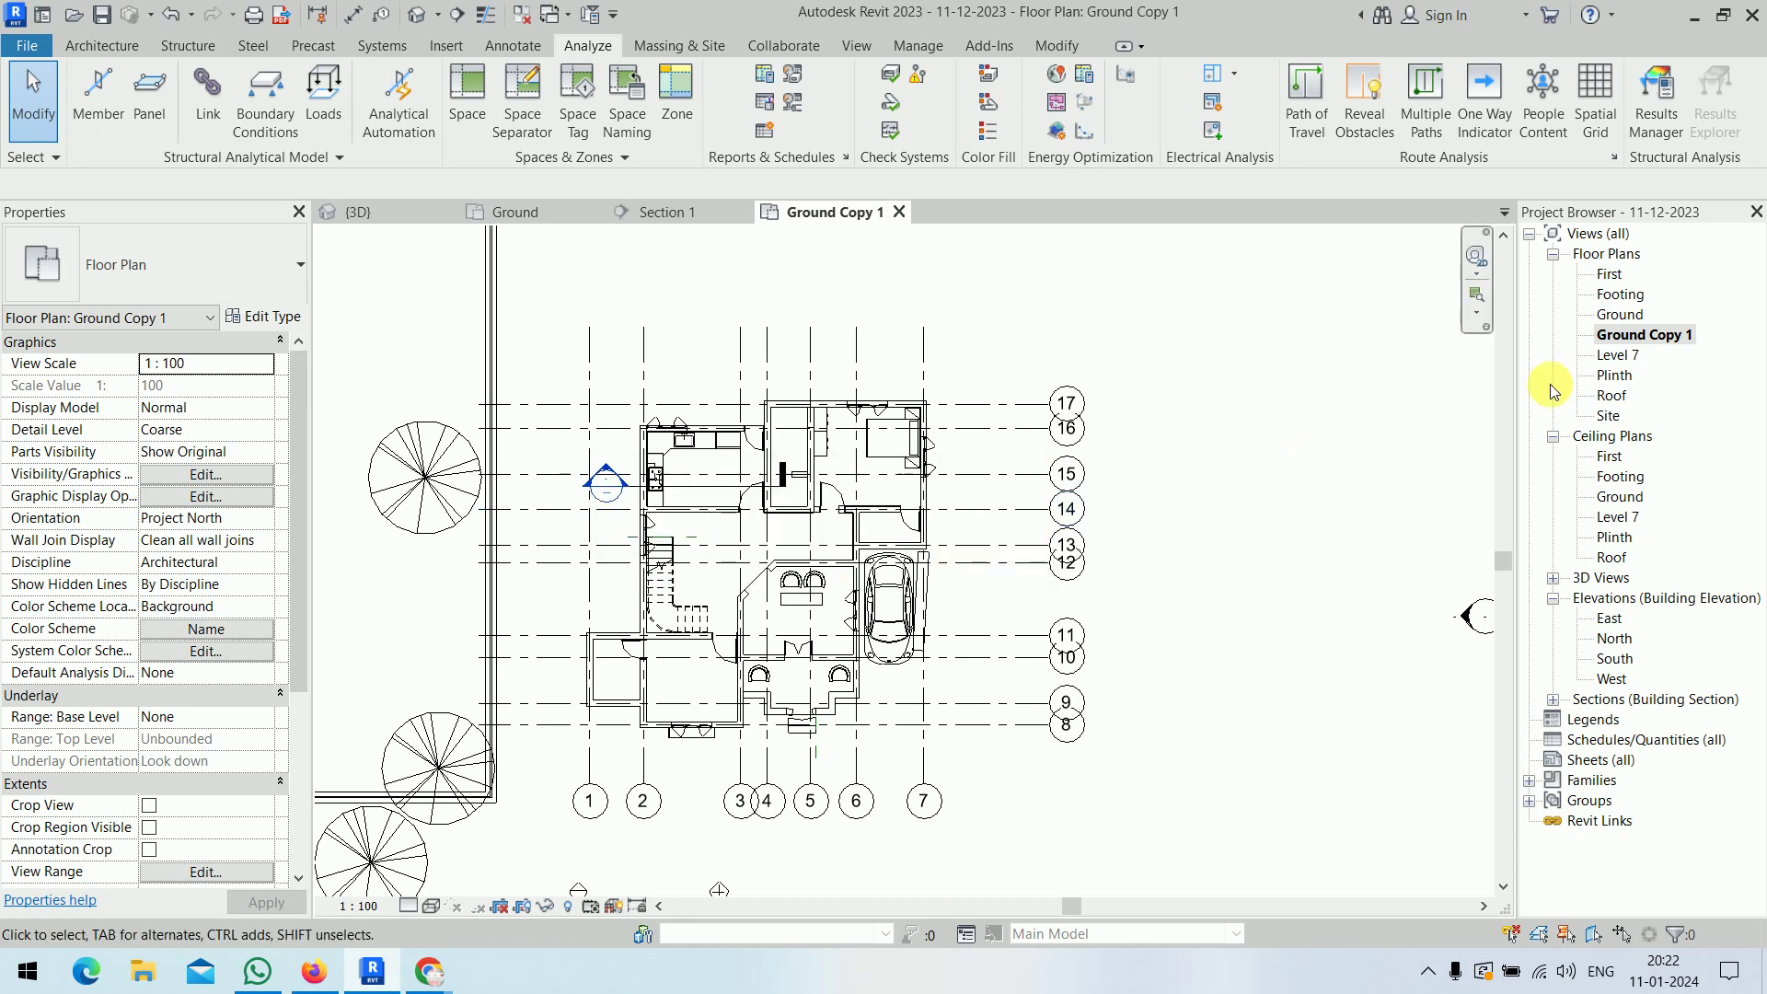
- Check the Ground plan, then hide the rooms in Ground Copy 1 via Hide in View > Elements
{"action": "double_click", "coordinate": [1643, 317]}
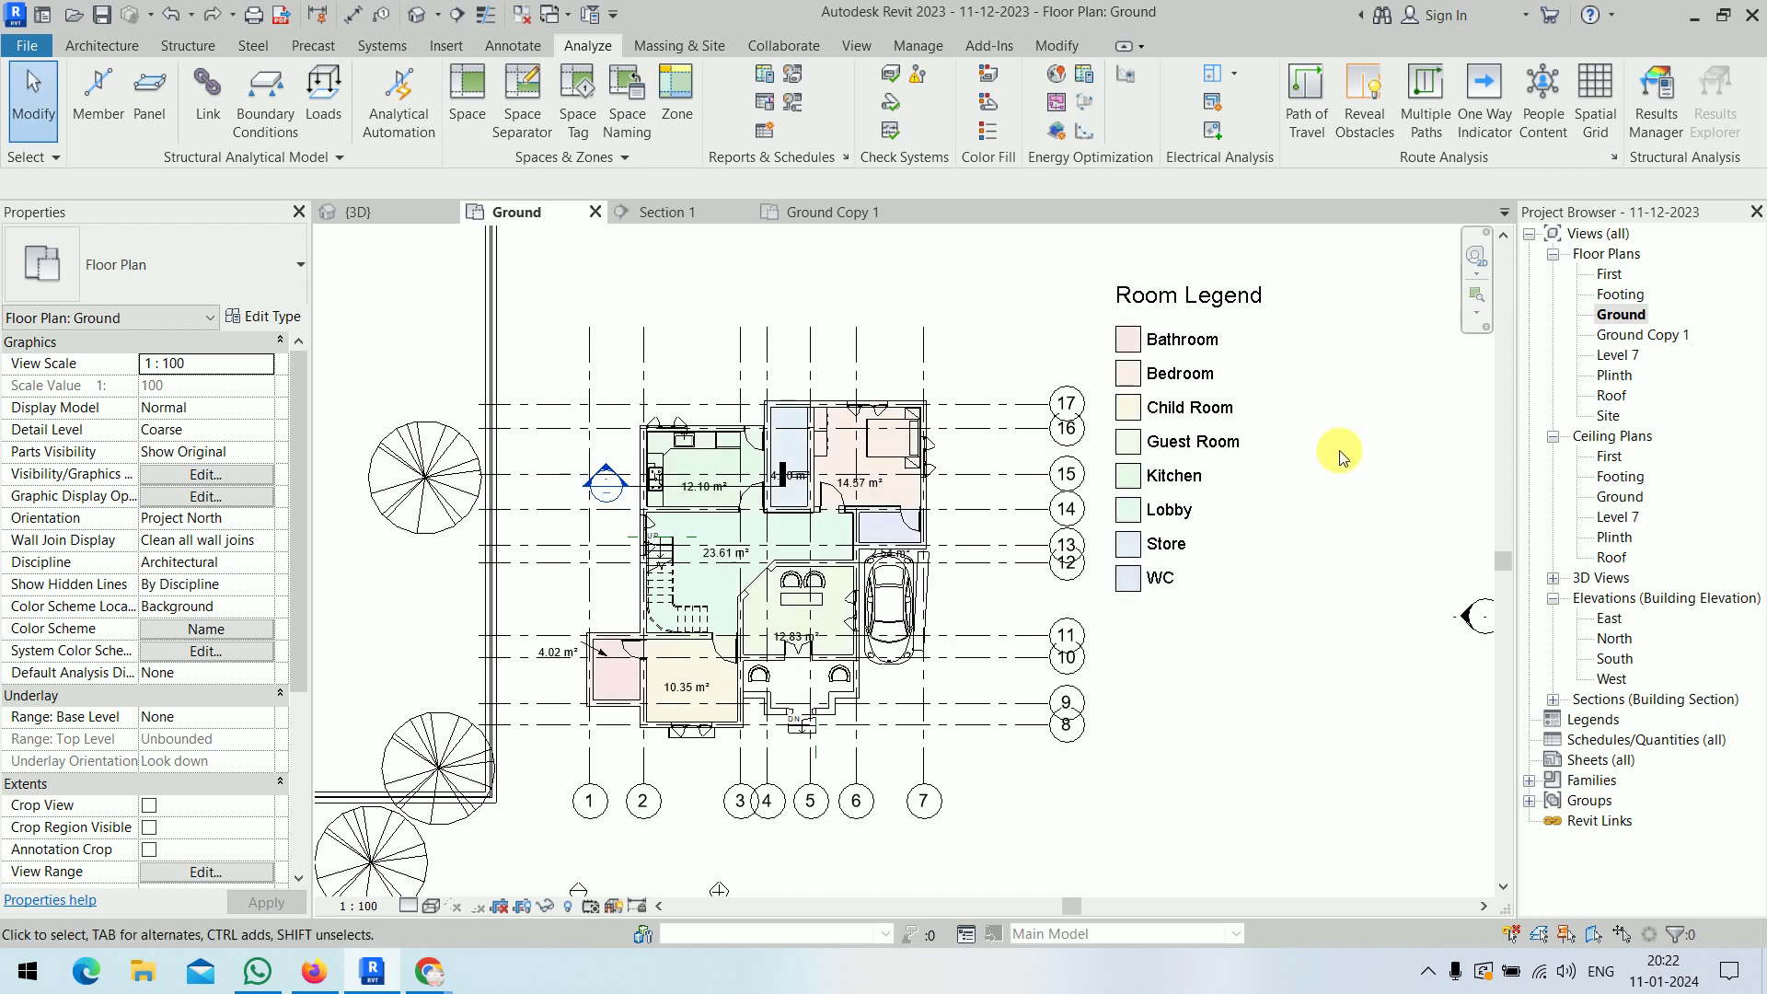
{"action": "double_click", "coordinate": [1643, 335]}
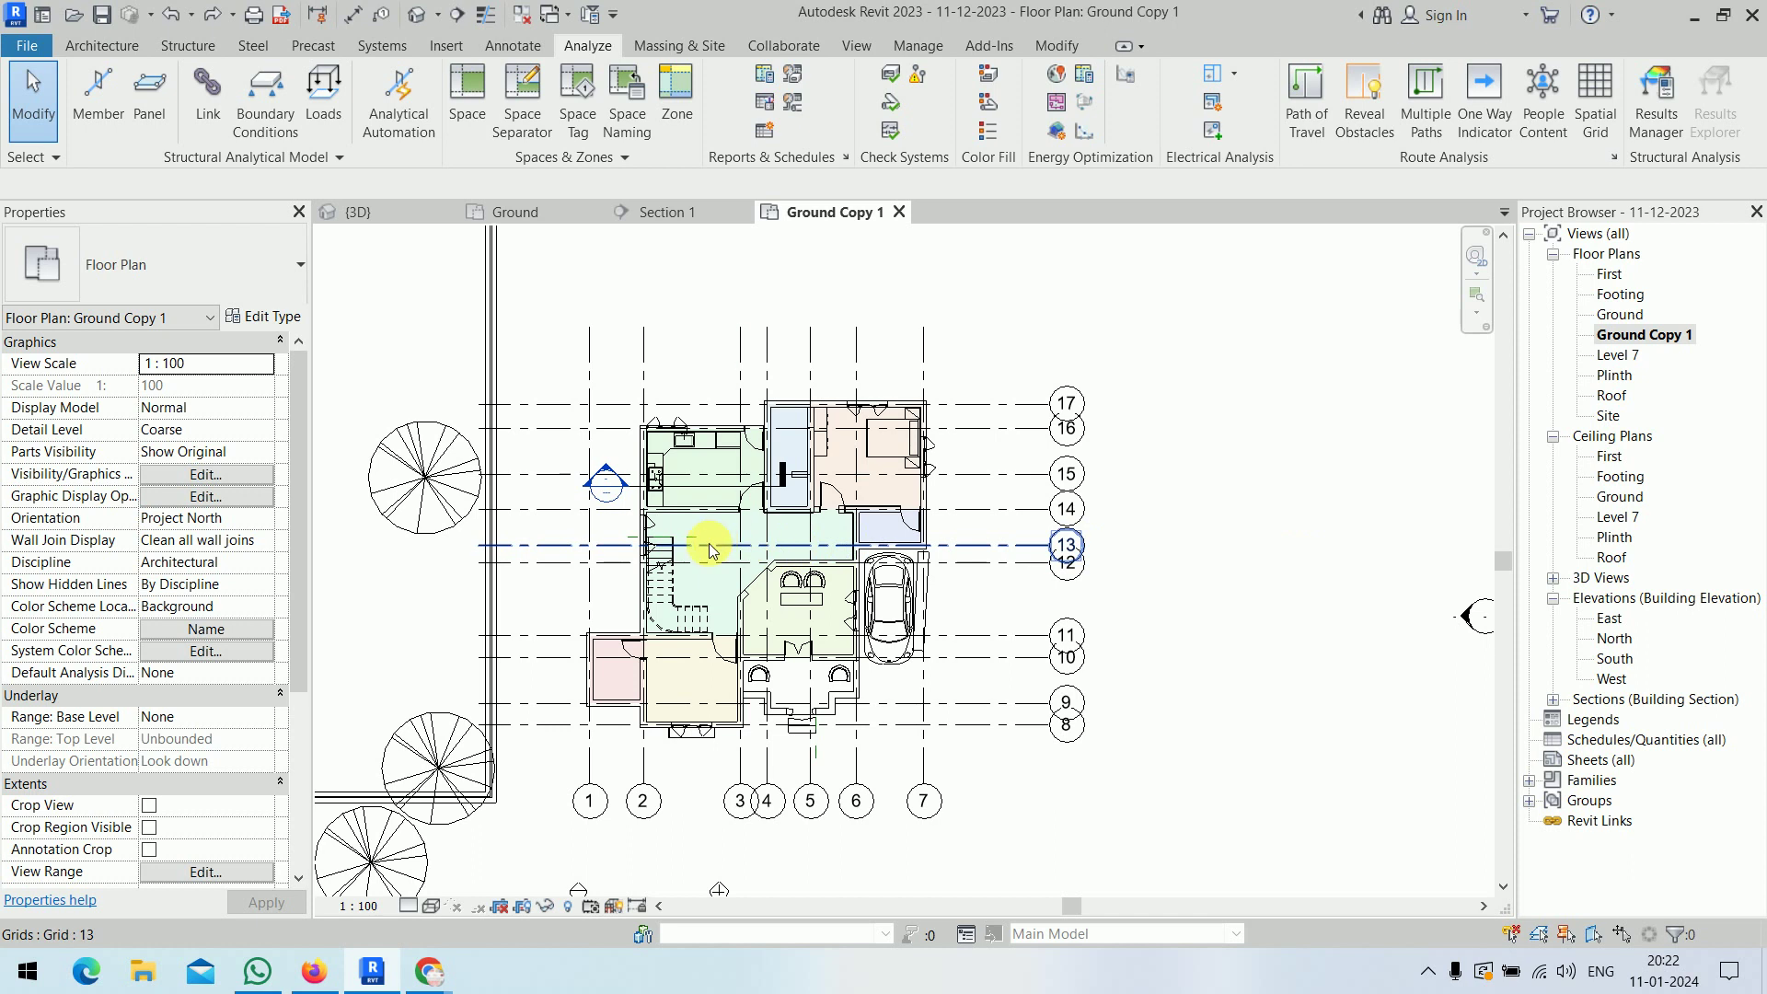
{"action": "left_click", "coordinate": [718, 600]}
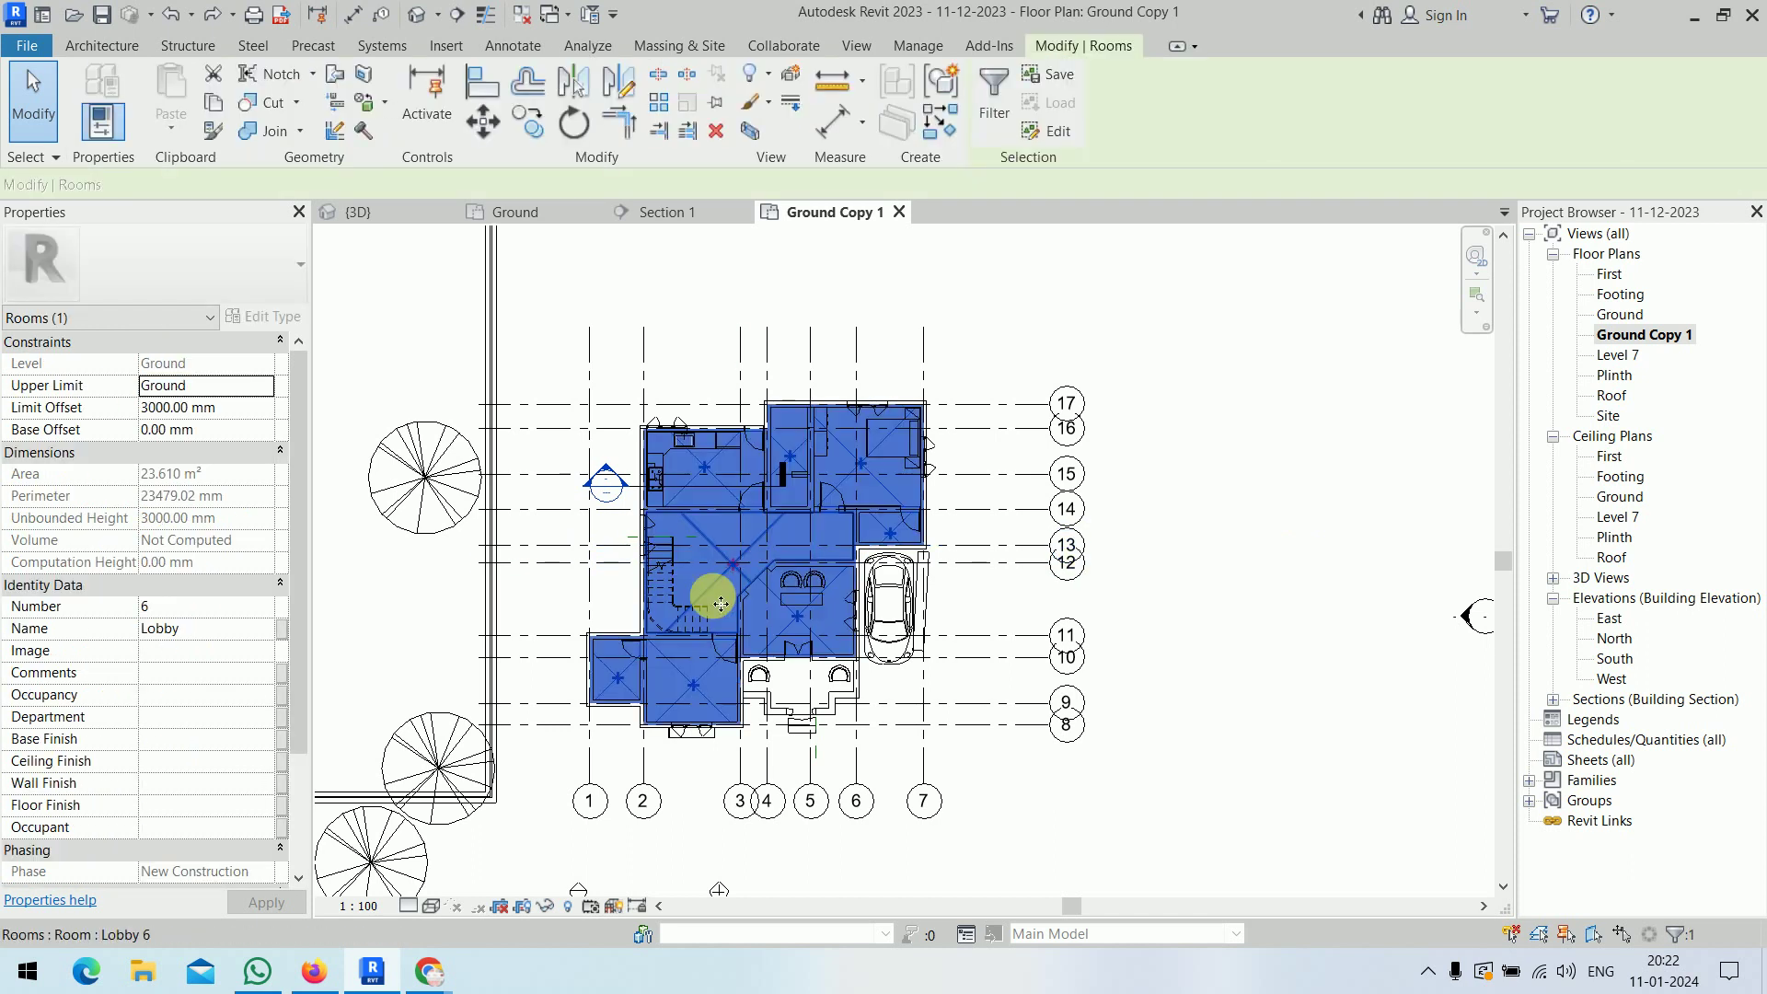
{"action": "right_click", "coordinate": [719, 600]}
{"action": "mouse_move", "coordinate": [829, 218]}
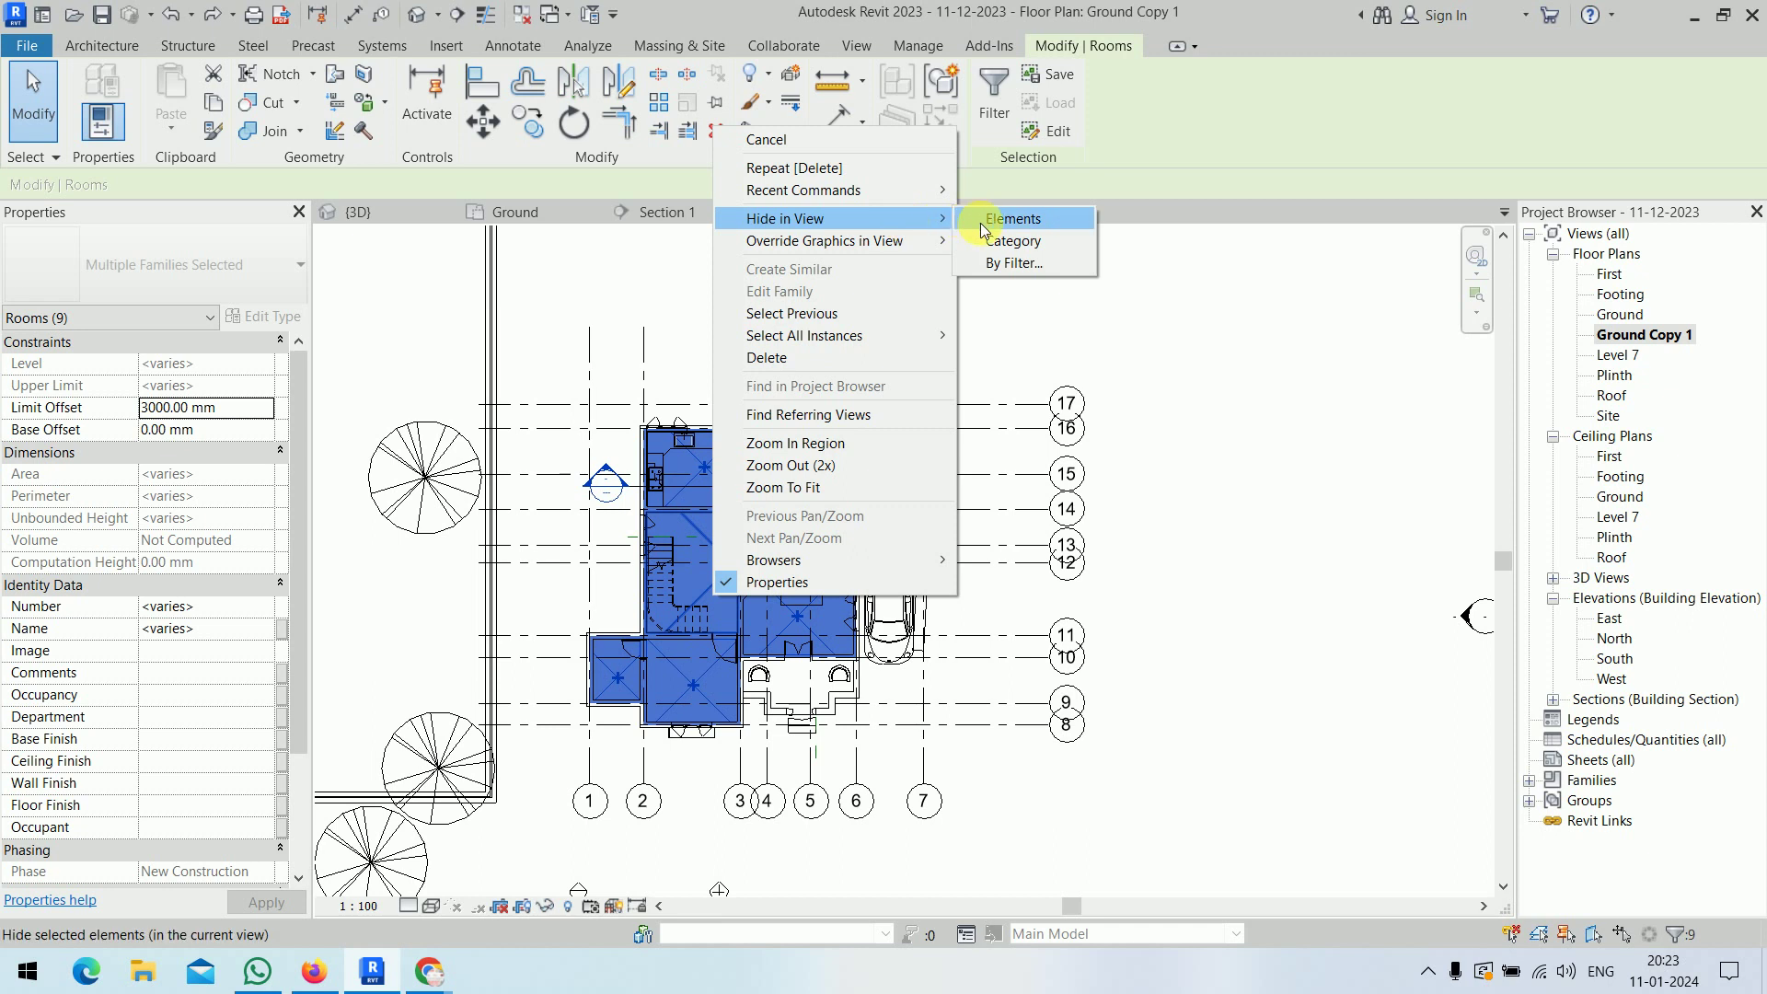
{"action": "left_click", "coordinate": [1001, 219]}
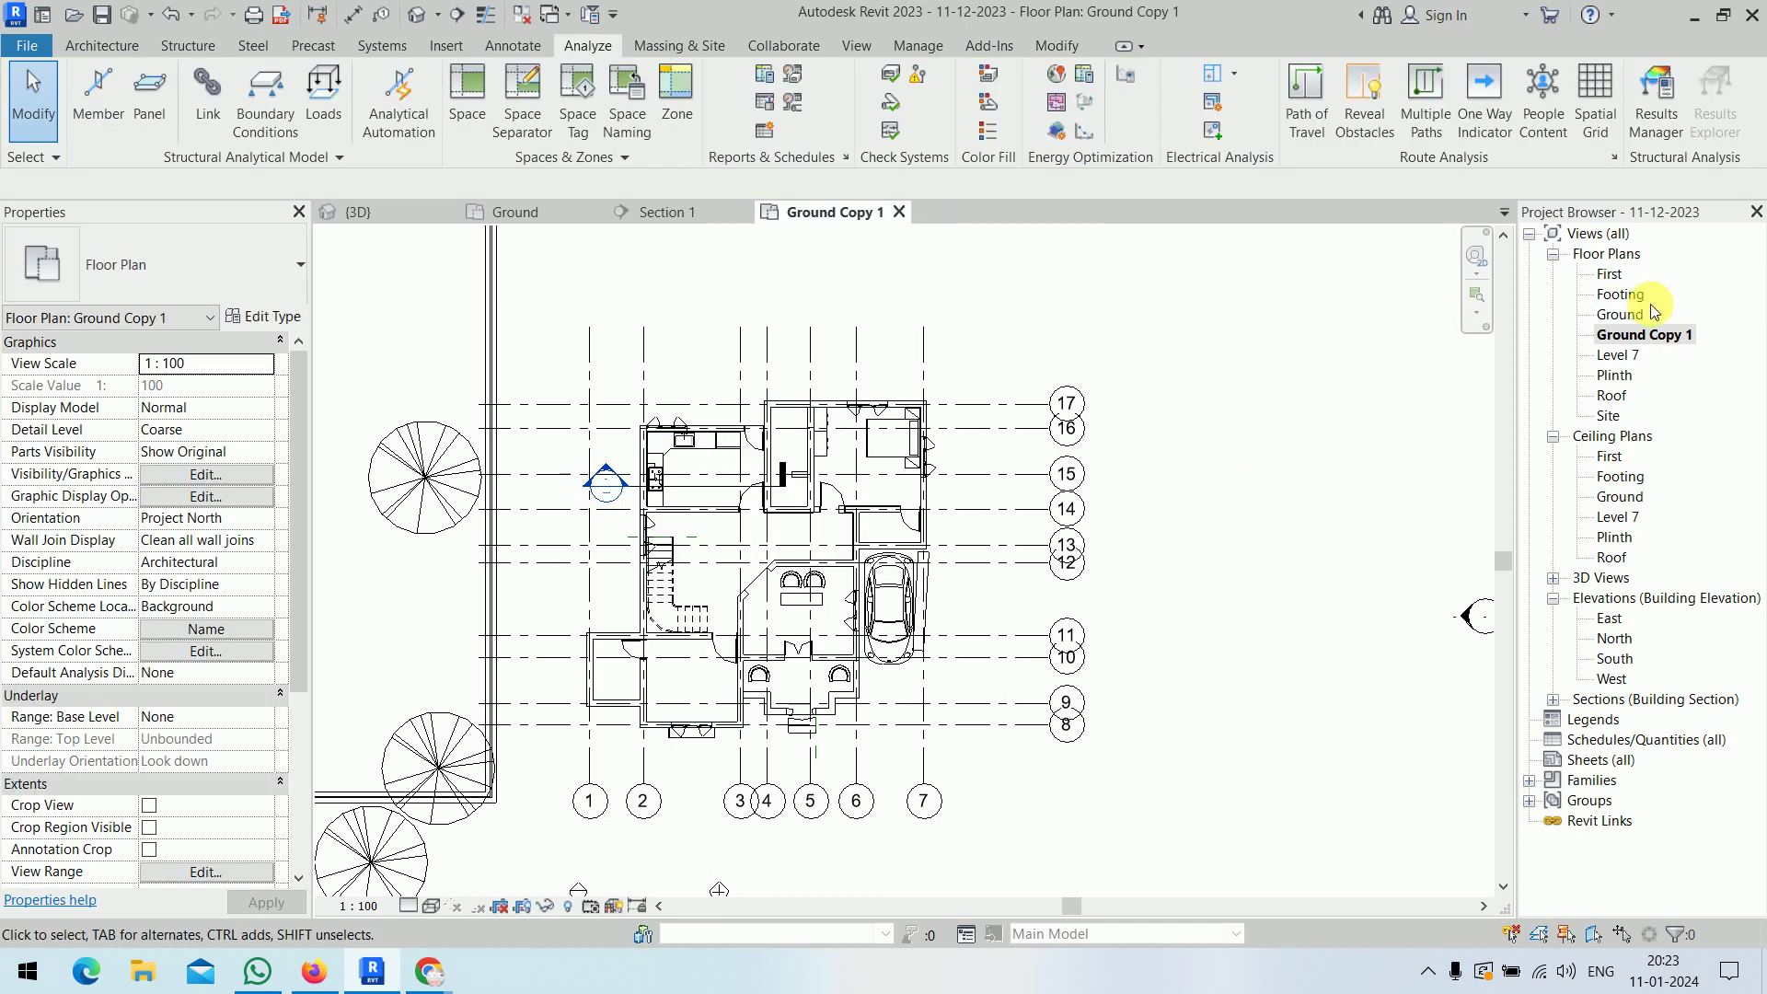
- Compare the coloured Ground plan with Ground Copy 1 and check the Room Legend
{"action": "double_click", "coordinate": [1619, 314]}
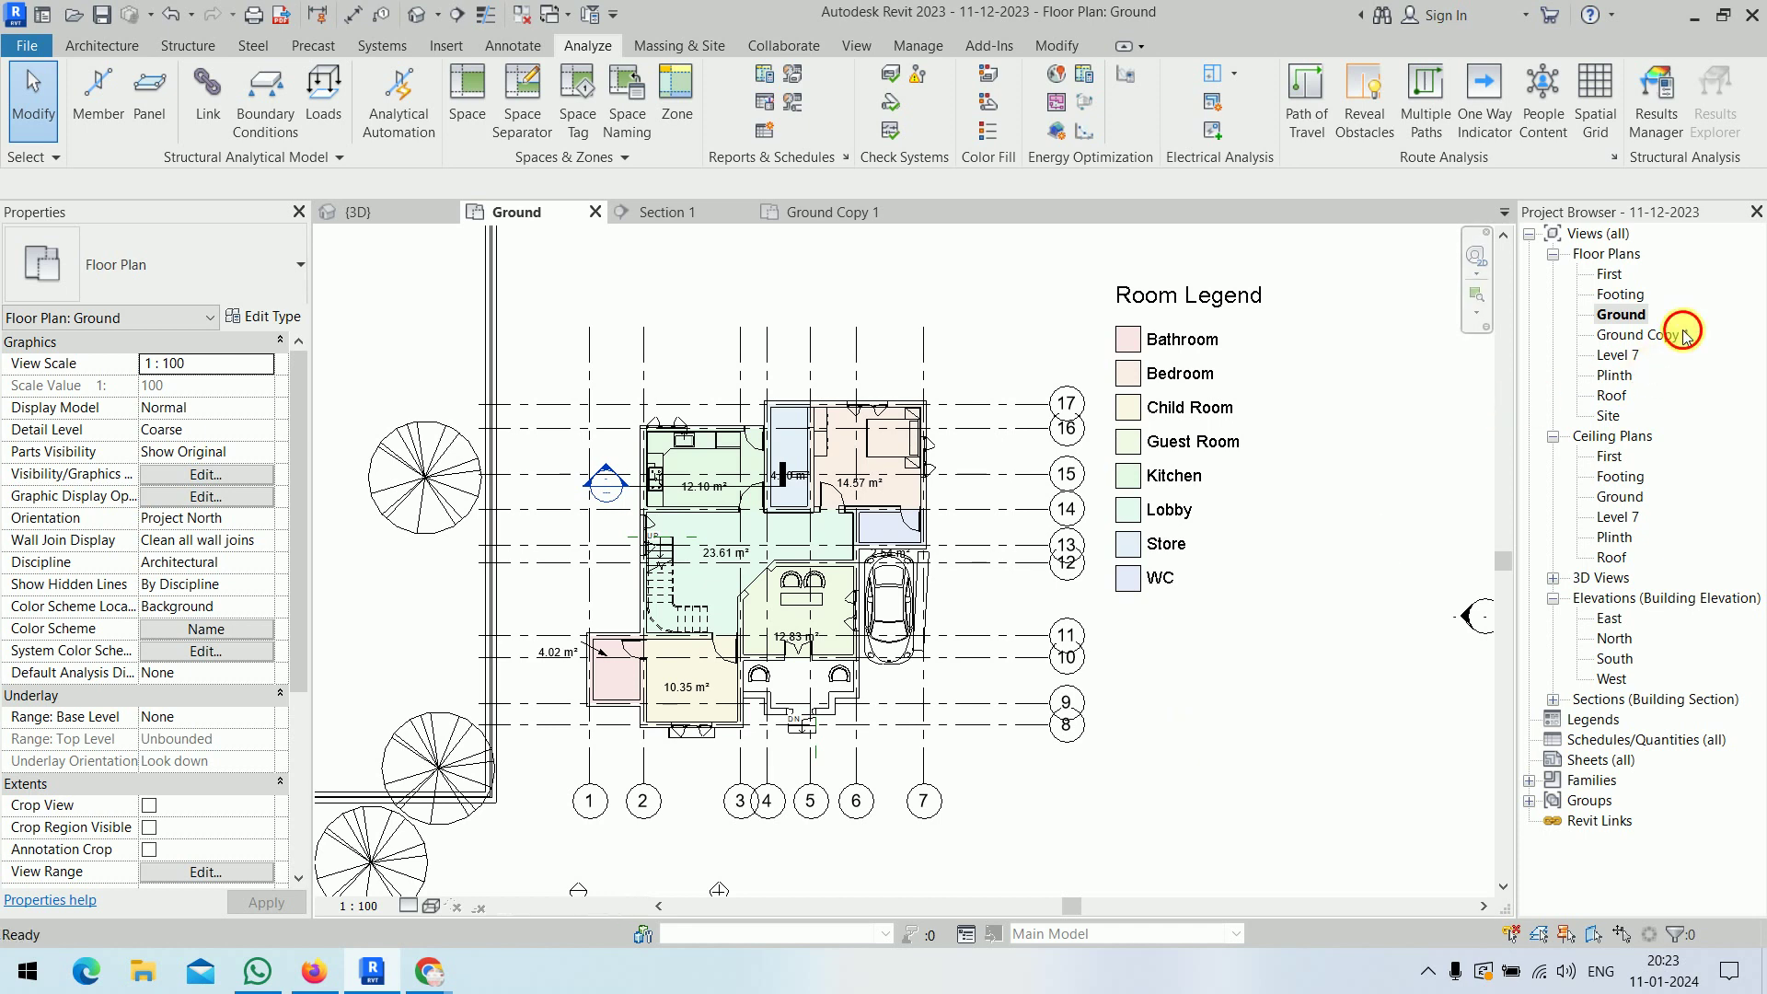
{"action": "double_click", "coordinate": [1654, 335]}
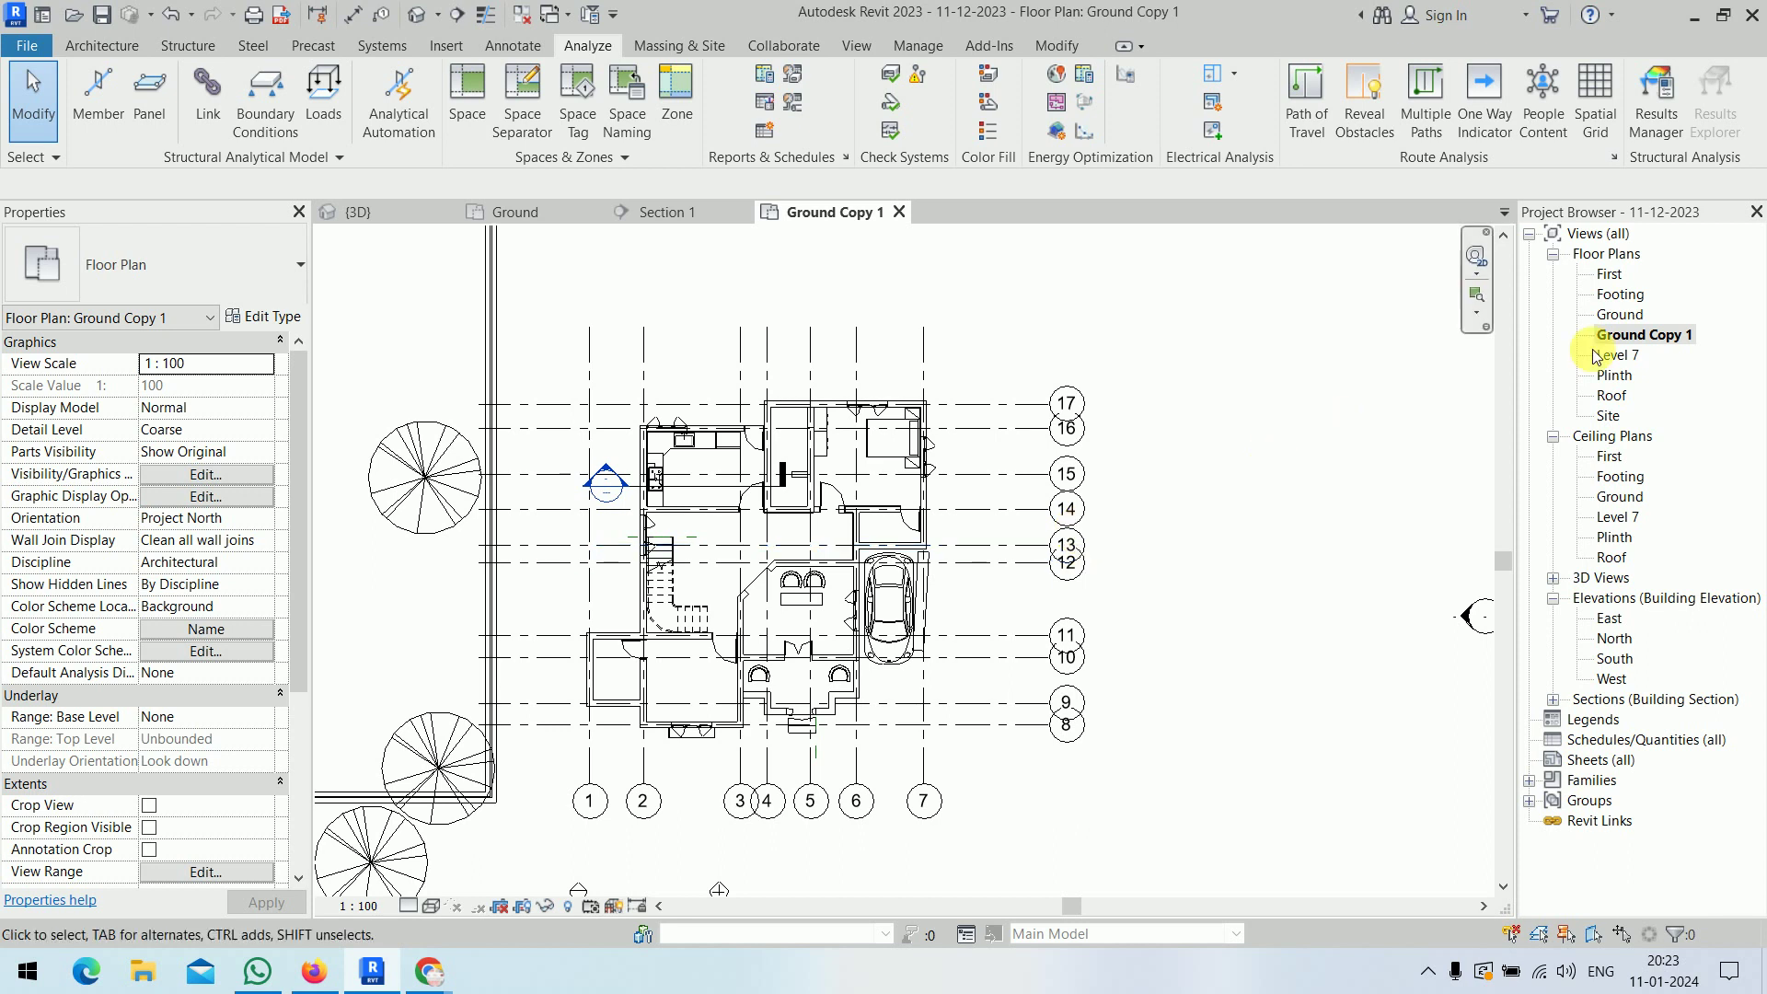
{"action": "double_click", "coordinate": [1620, 314]}
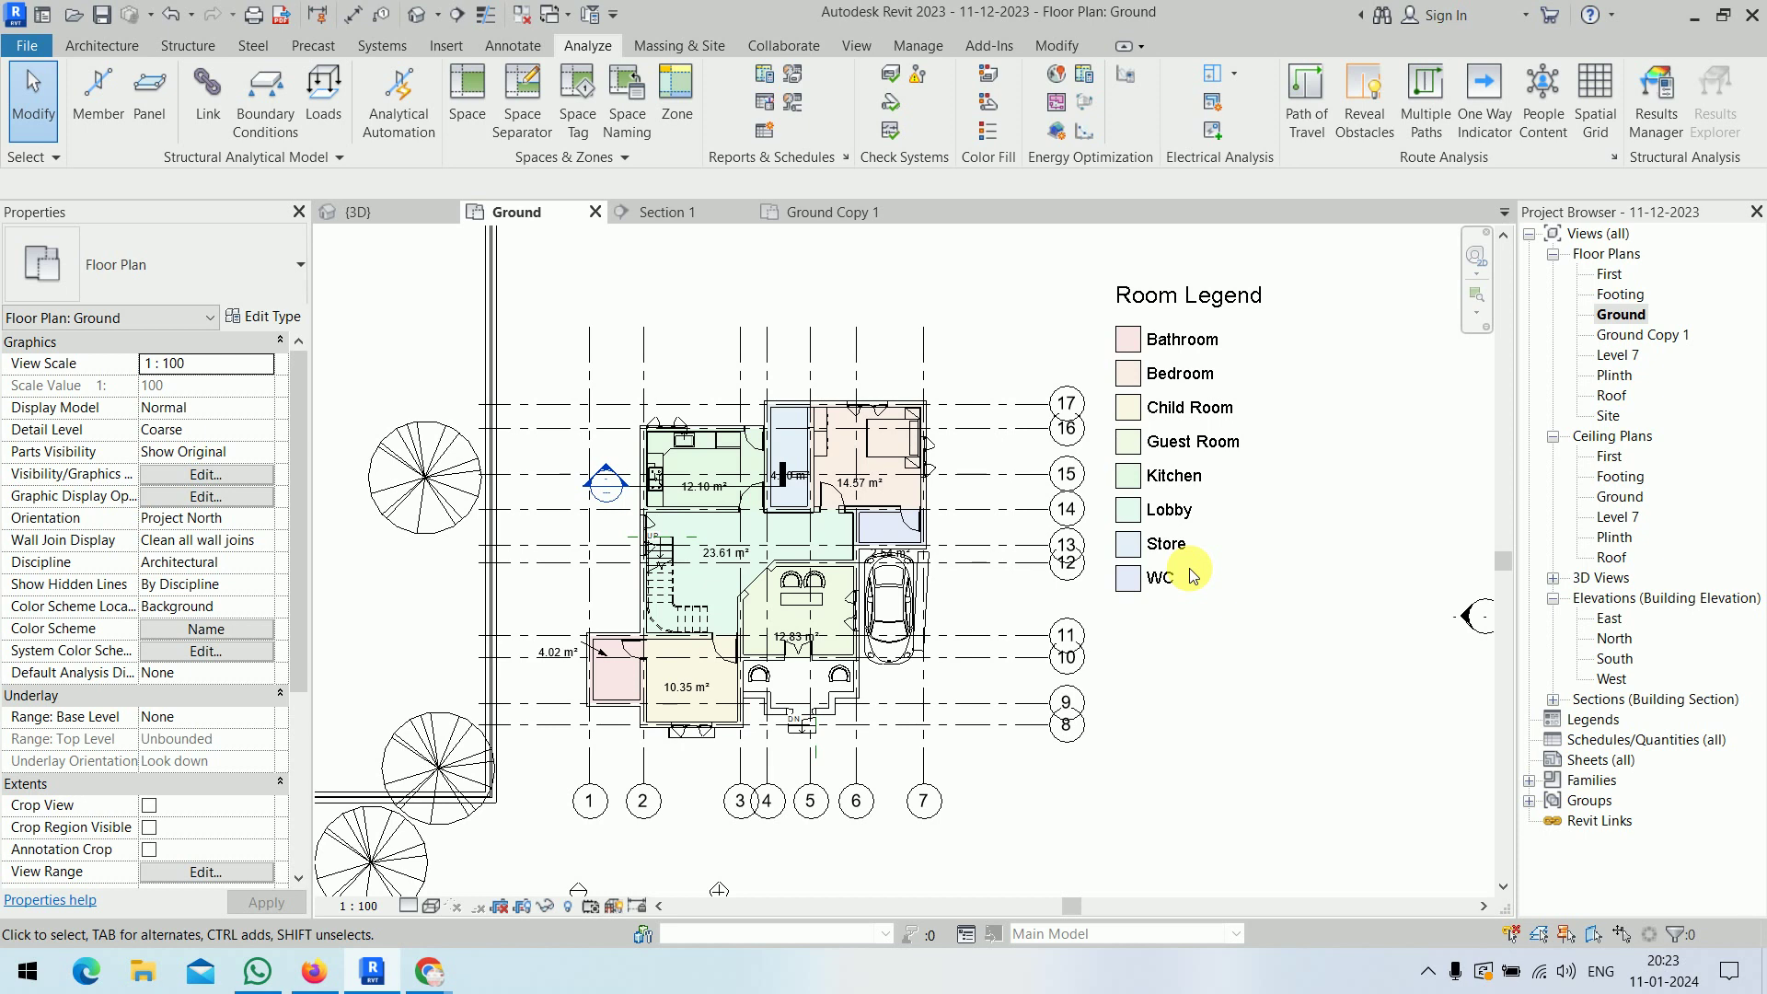
{"action": "left_click", "coordinate": [1182, 460]}
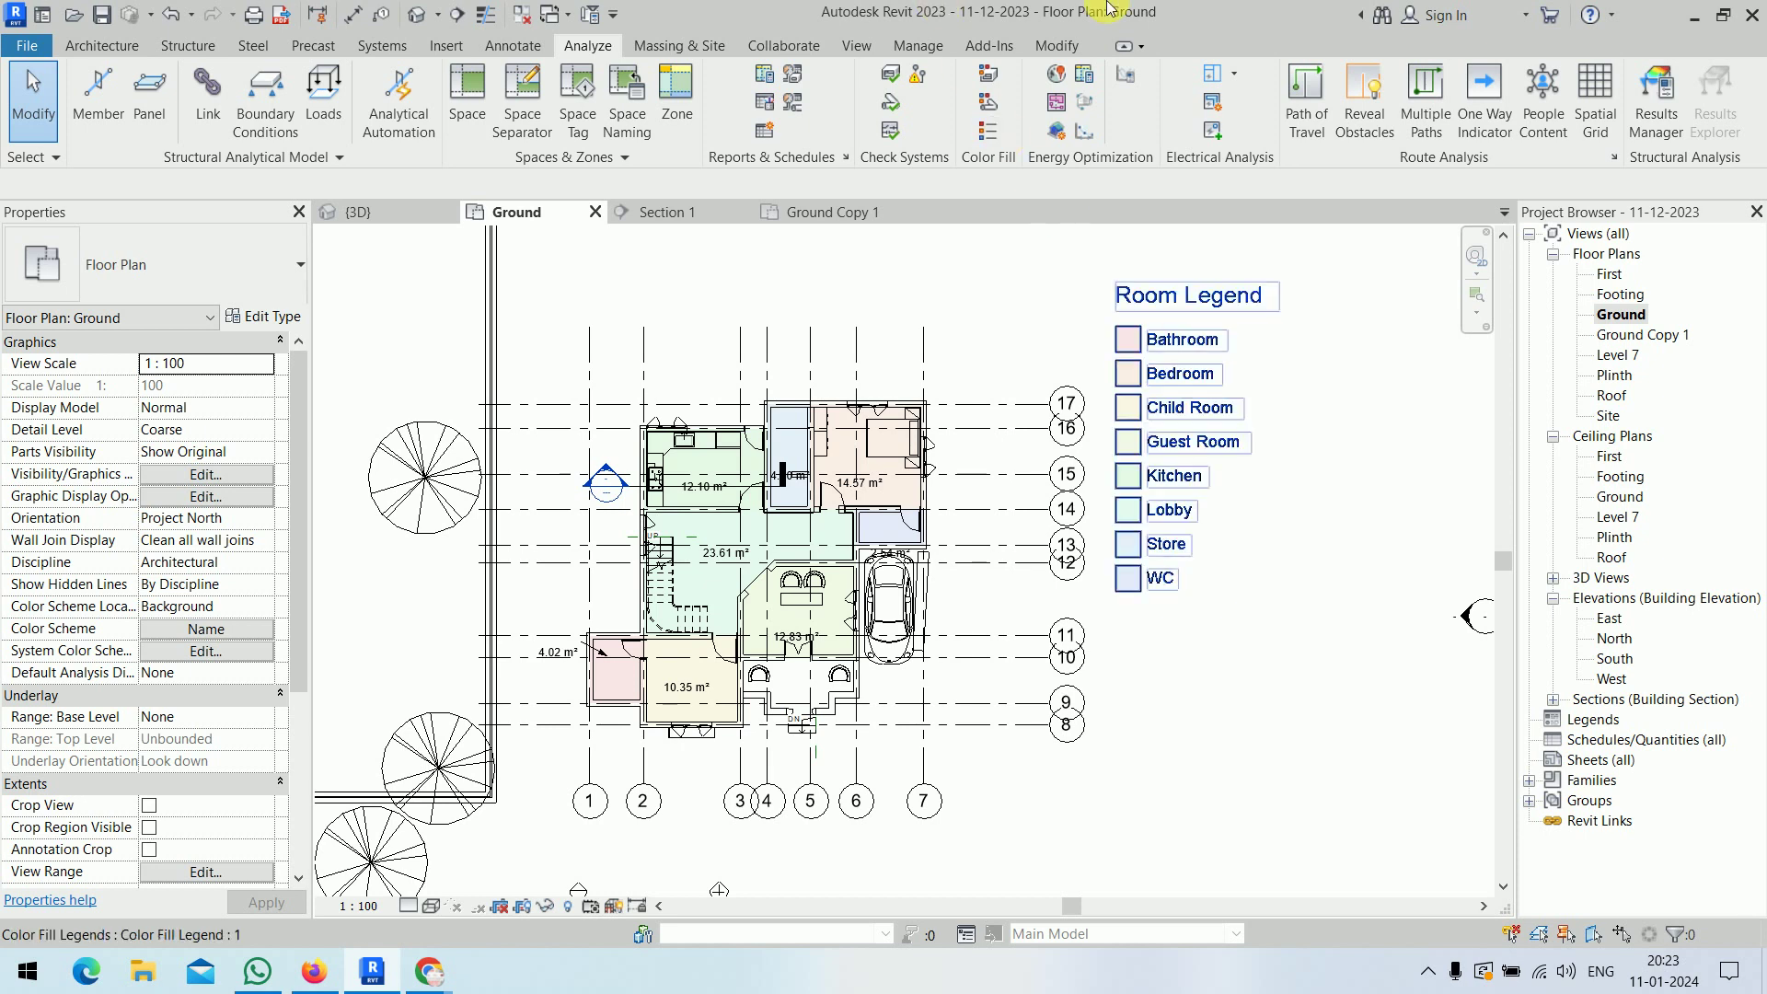
{"action": "left_click", "coordinate": [1224, 576]}
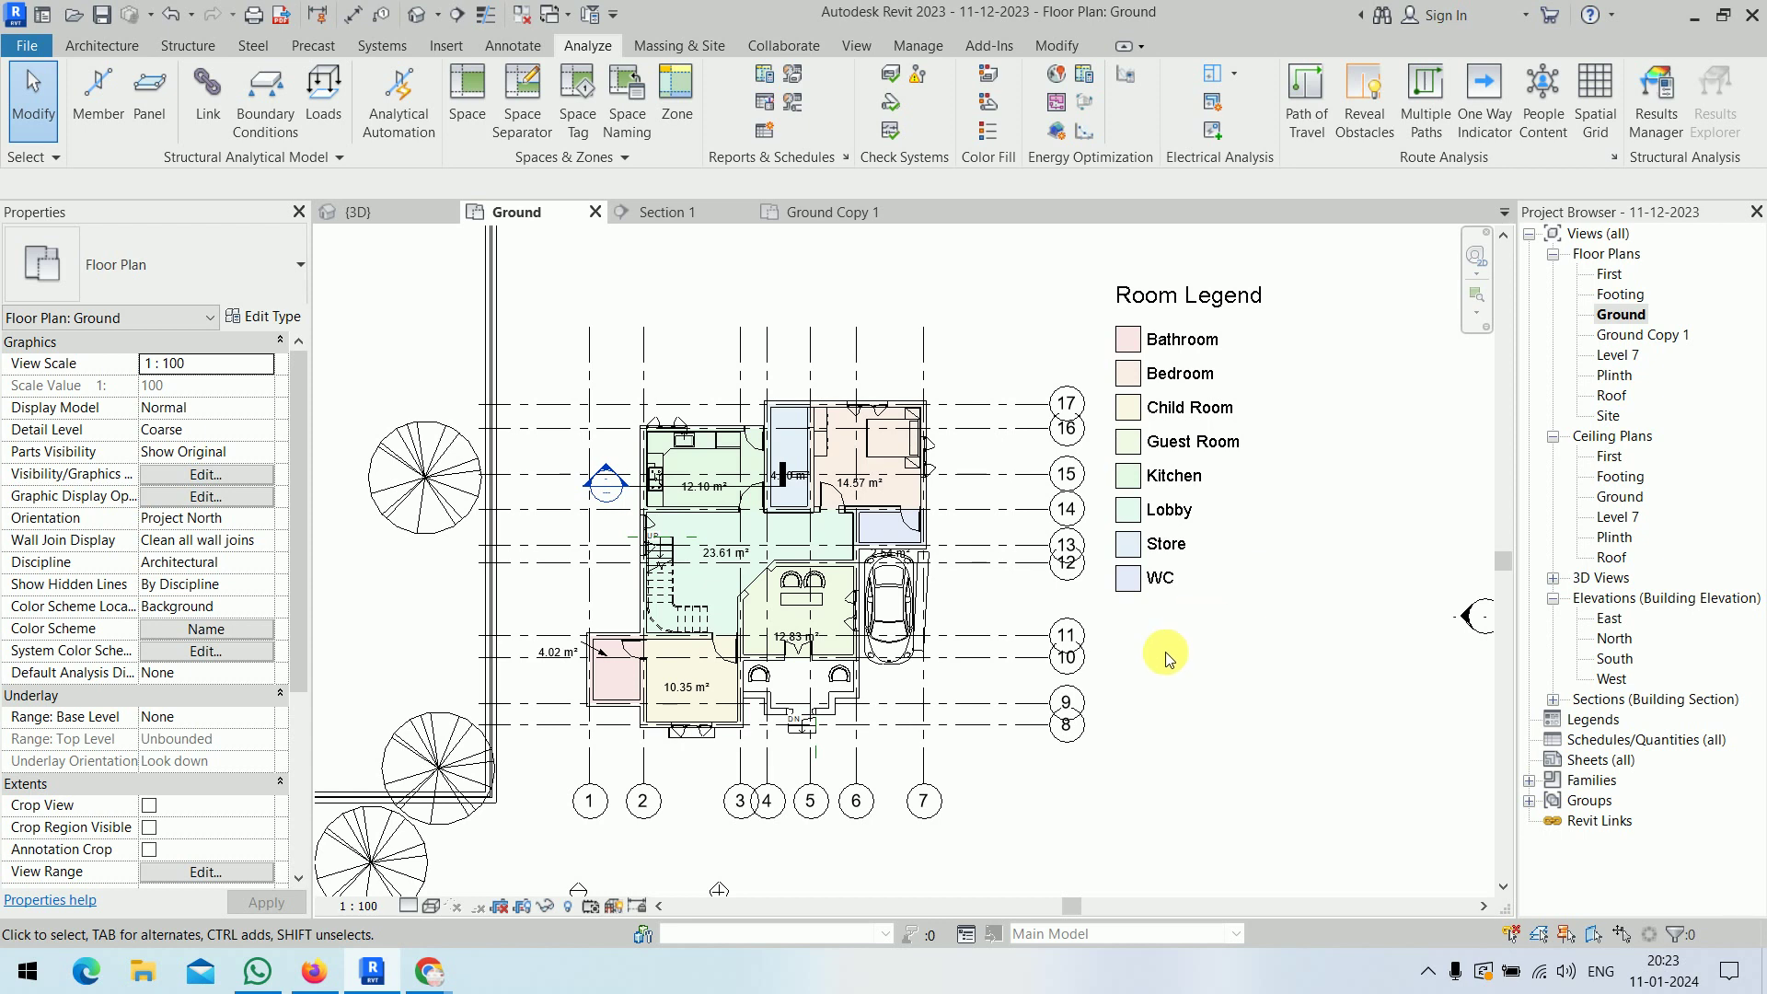
- Zoom into Ground Copy 1 and inspect the door near grid 14
{"action": "double_click", "coordinate": [1664, 338]}
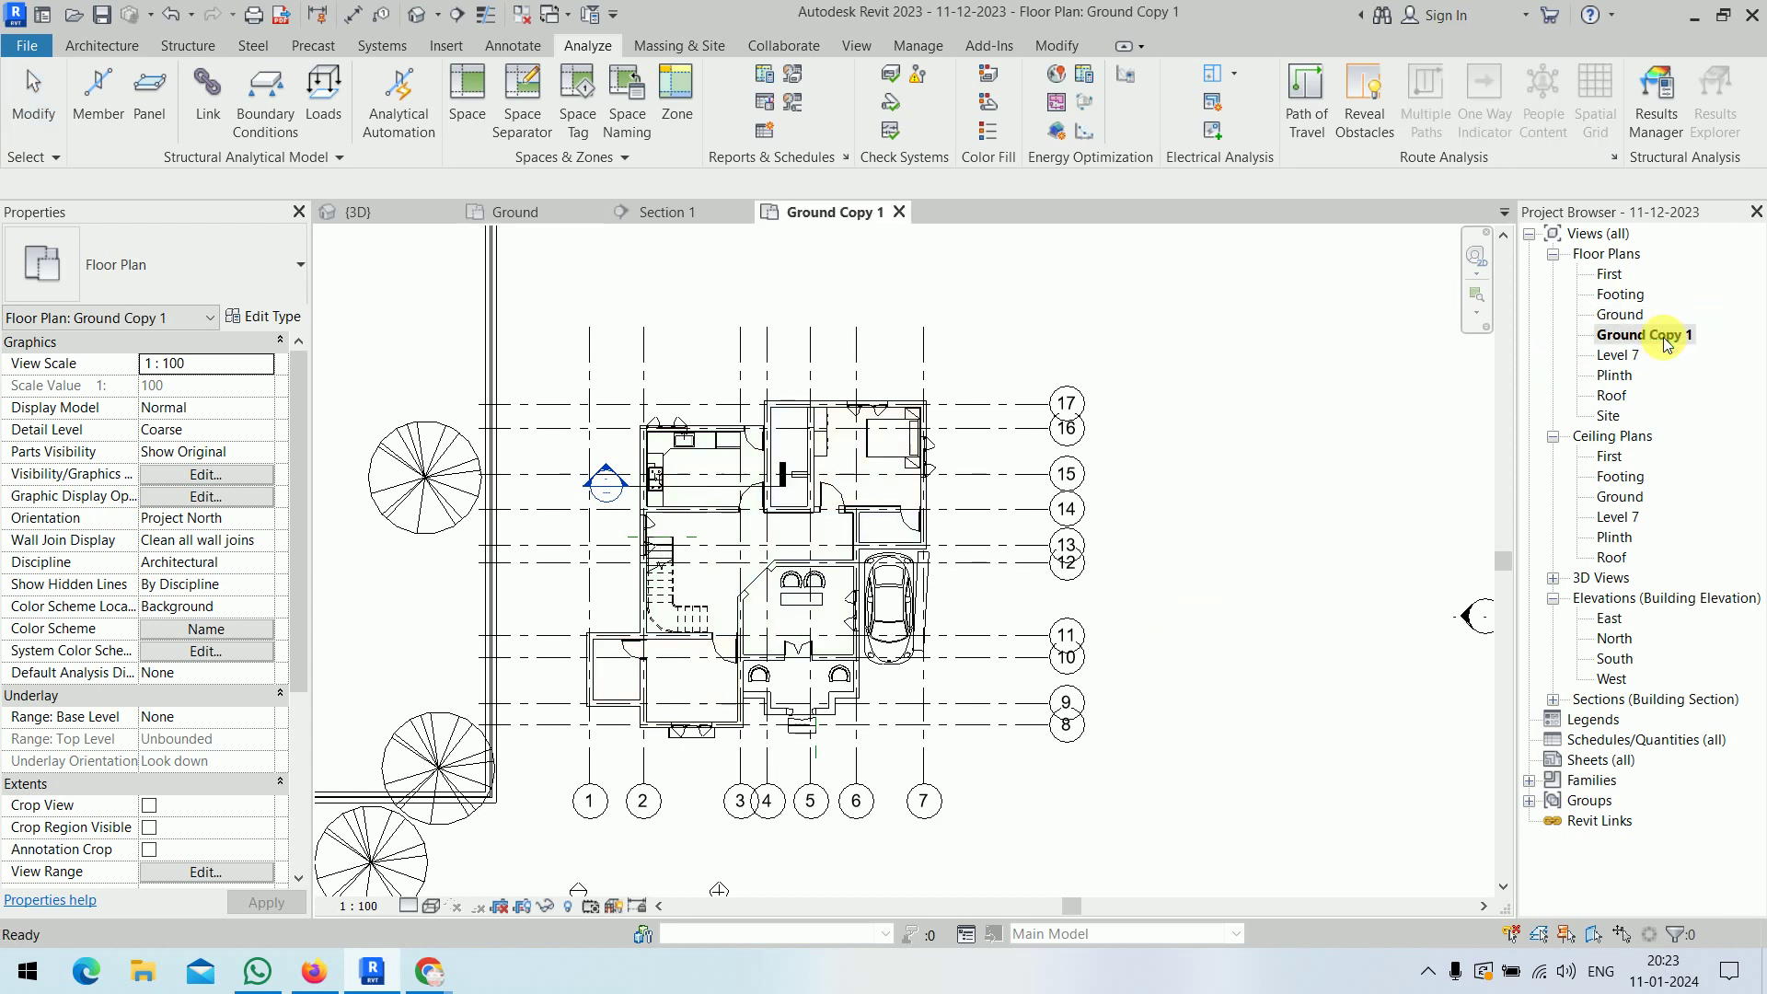
{"action": "scroll", "coordinate": [938, 543], "scroll_direction": "up", "scroll_amount": 3}
{"action": "scroll", "coordinate": [828, 534], "scroll_direction": "up", "scroll_amount": 3}
{"action": "left_click", "coordinate": [845, 547]}
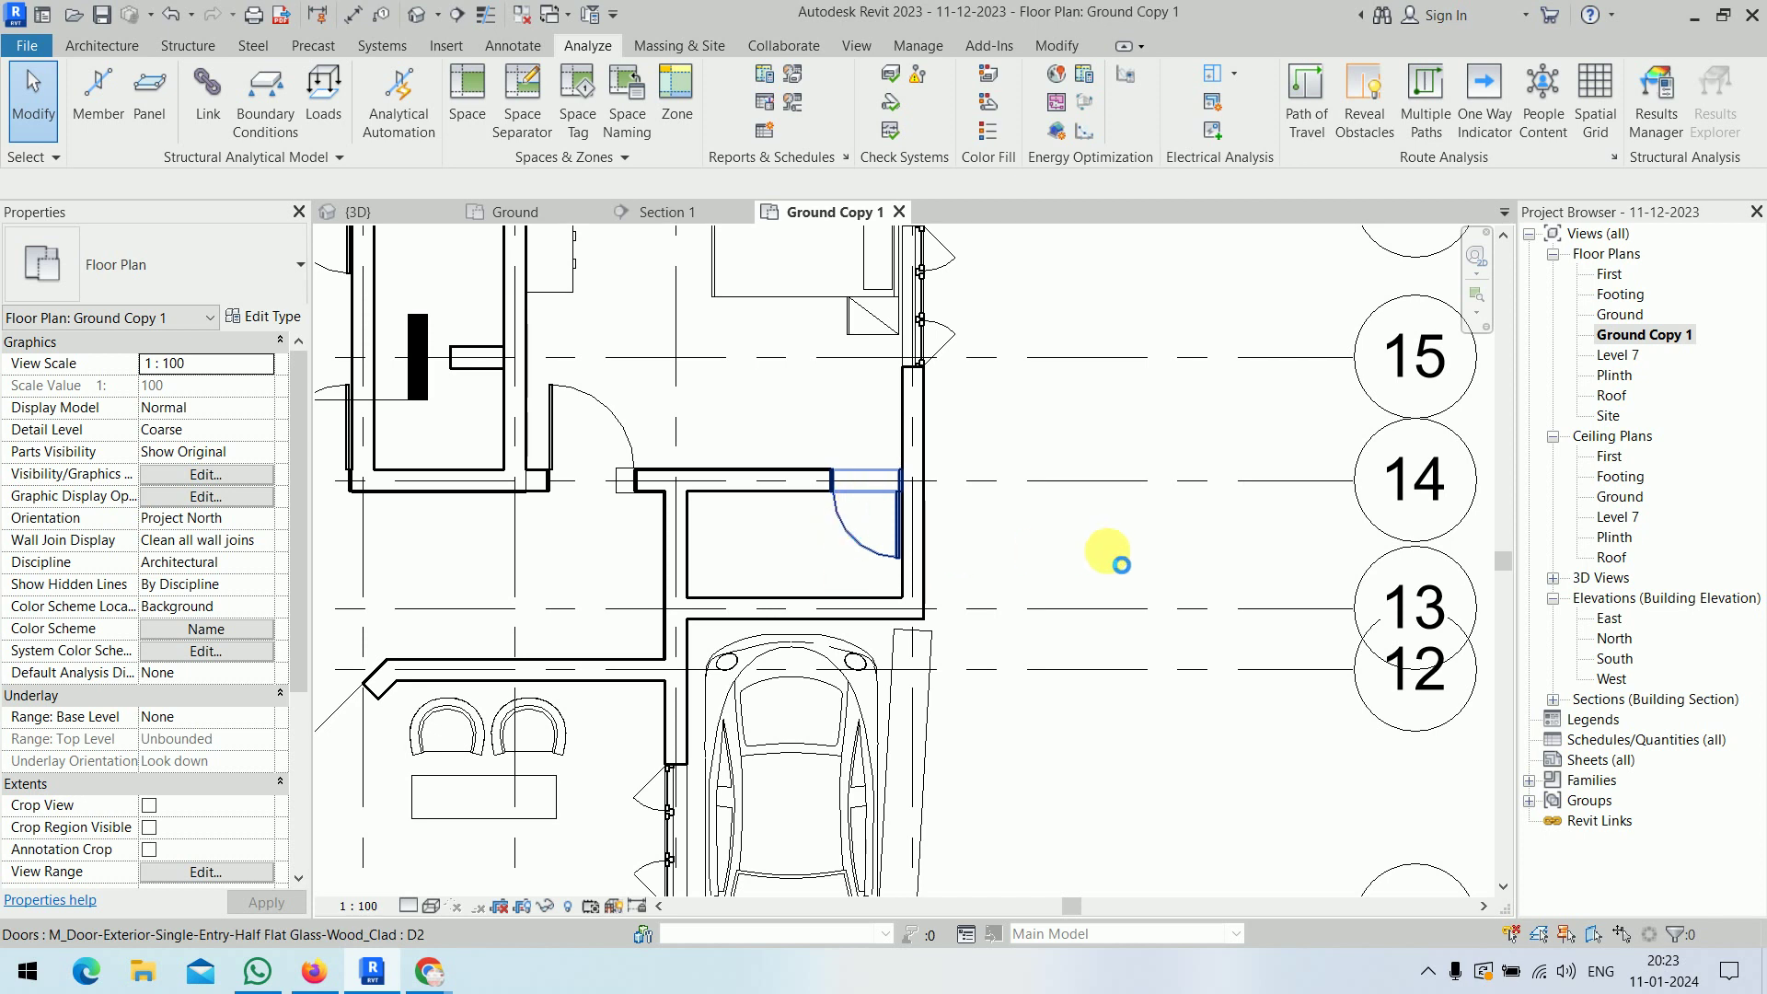
{"action": "left_click", "coordinate": [1116, 425]}
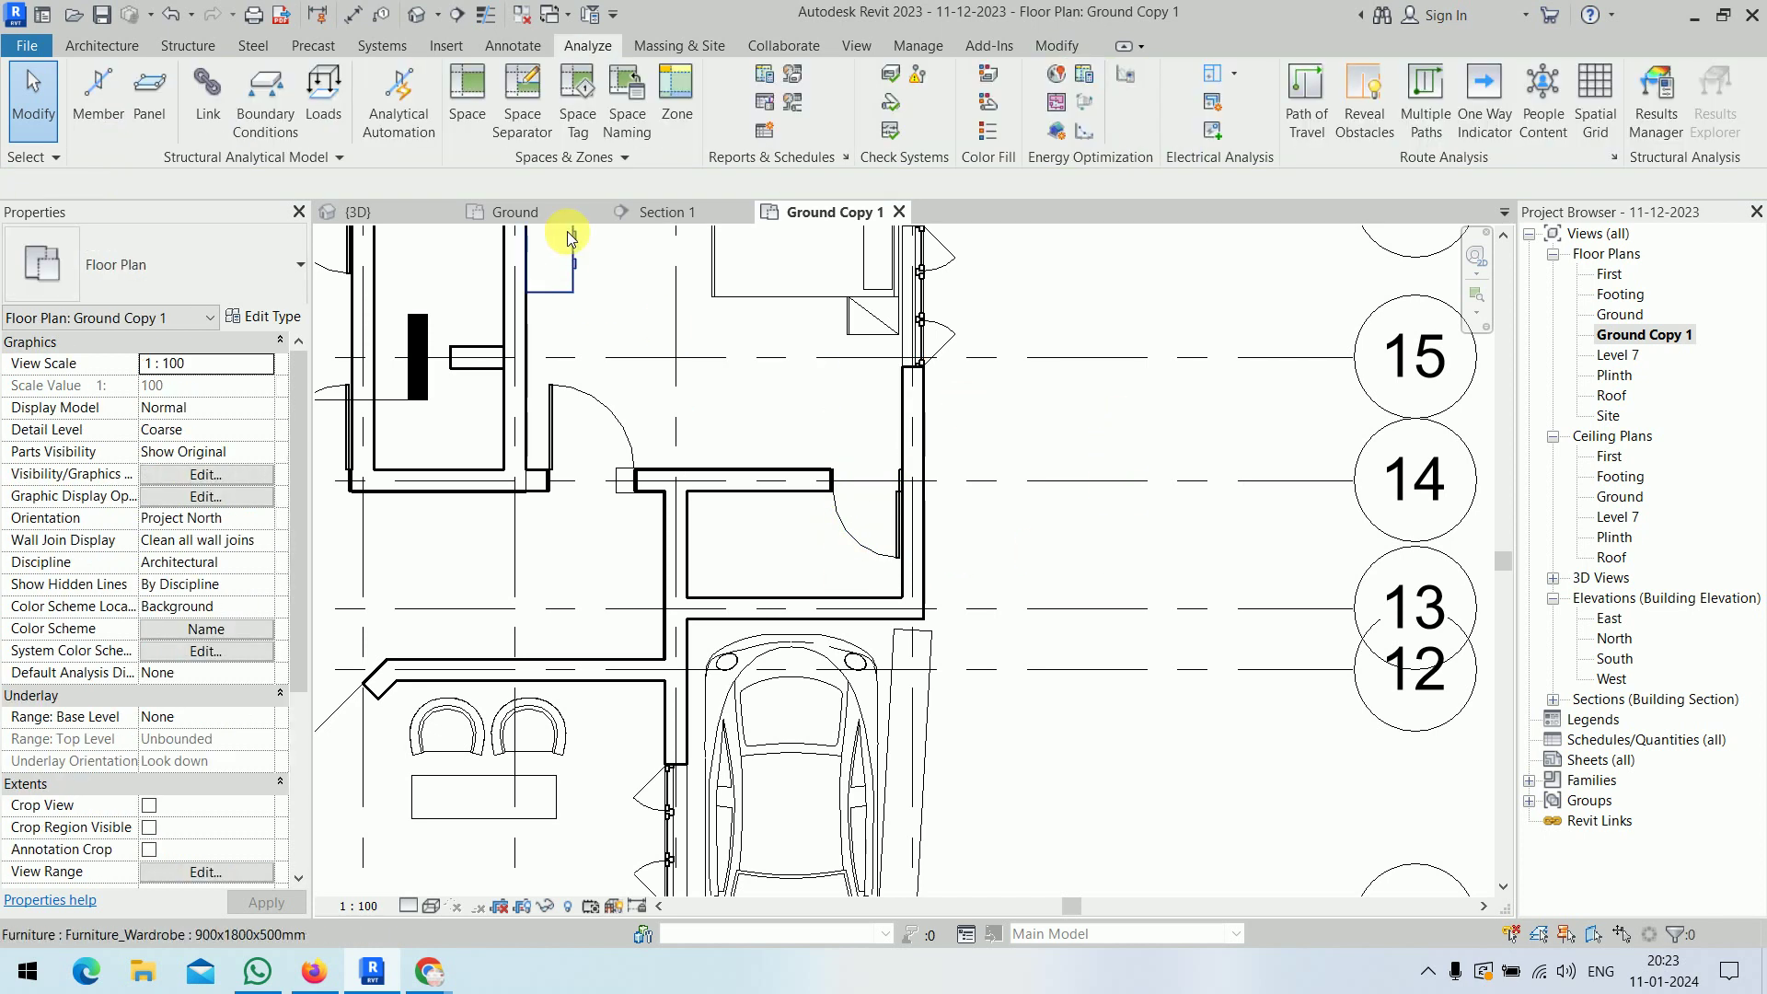
- Slide the small room's door left along its wall in the Ground plan, then view Ground Copy 1
{"action": "left_click", "coordinate": [515, 211]}
{"action": "scroll", "coordinate": [882, 541], "scroll_direction": "up", "scroll_amount": 4}
{"action": "scroll", "coordinate": [881, 541], "scroll_direction": "up", "scroll_amount": 1}
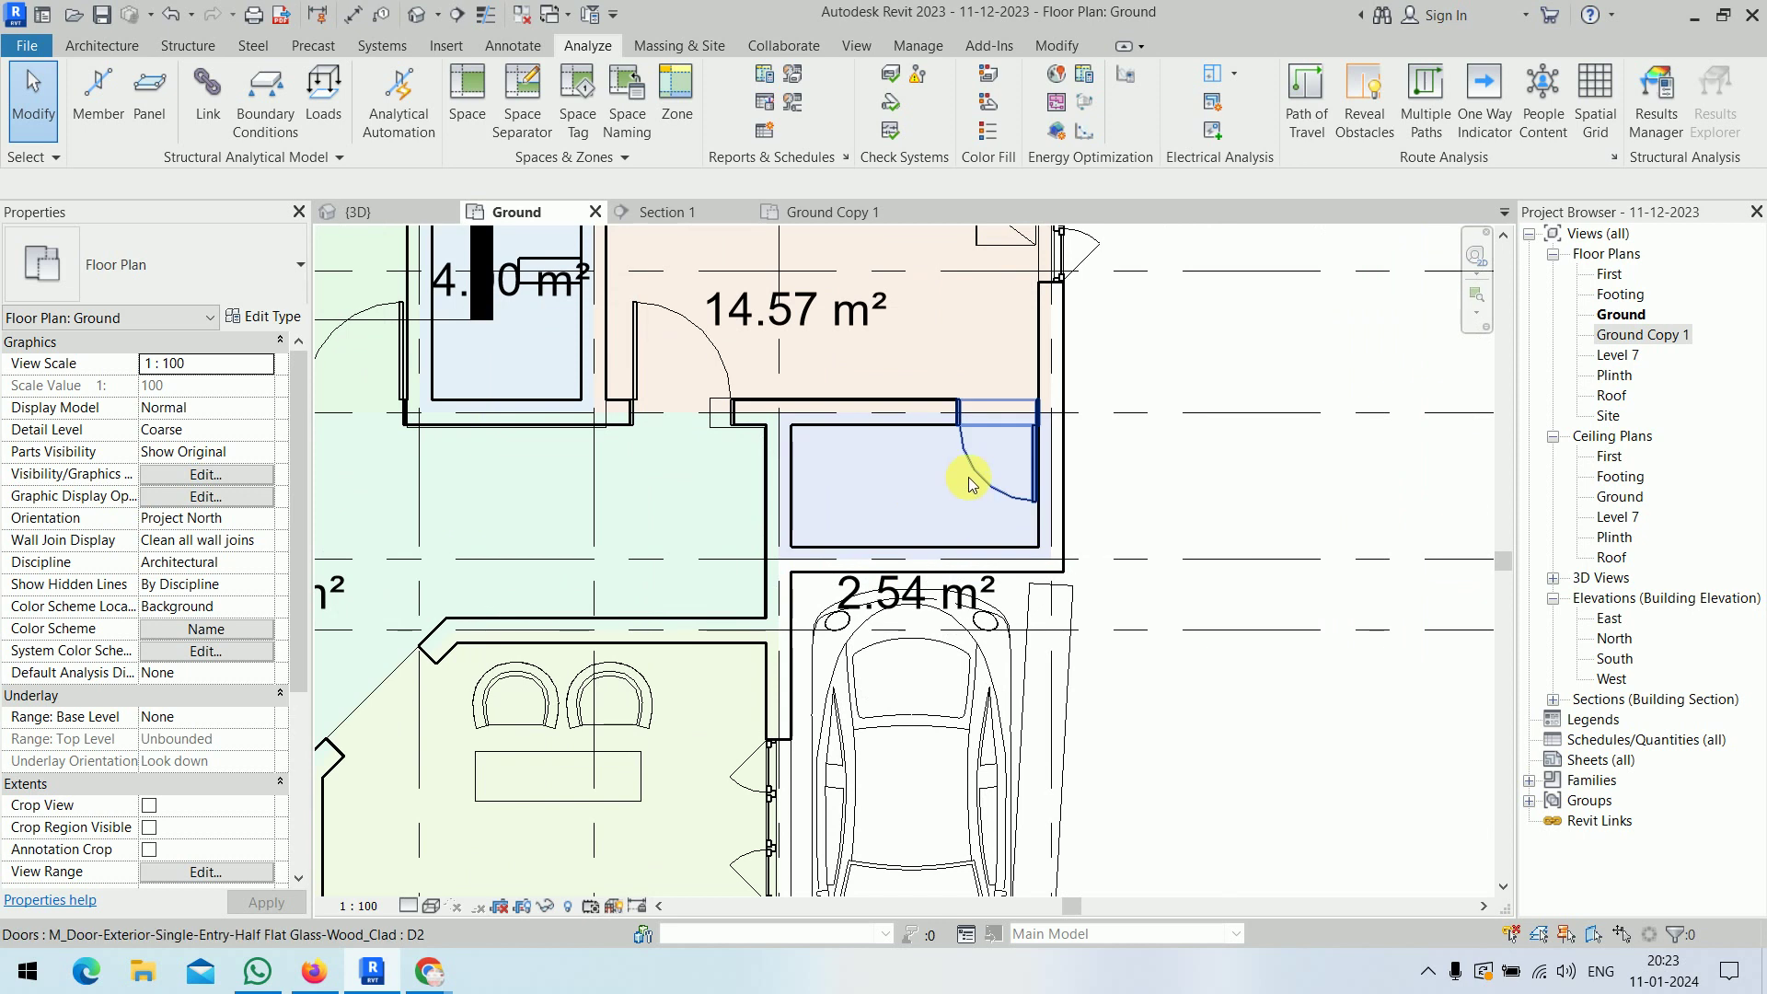
{"action": "left_click_drag", "start_coordinate": [964, 476], "coordinate": [877, 475]}
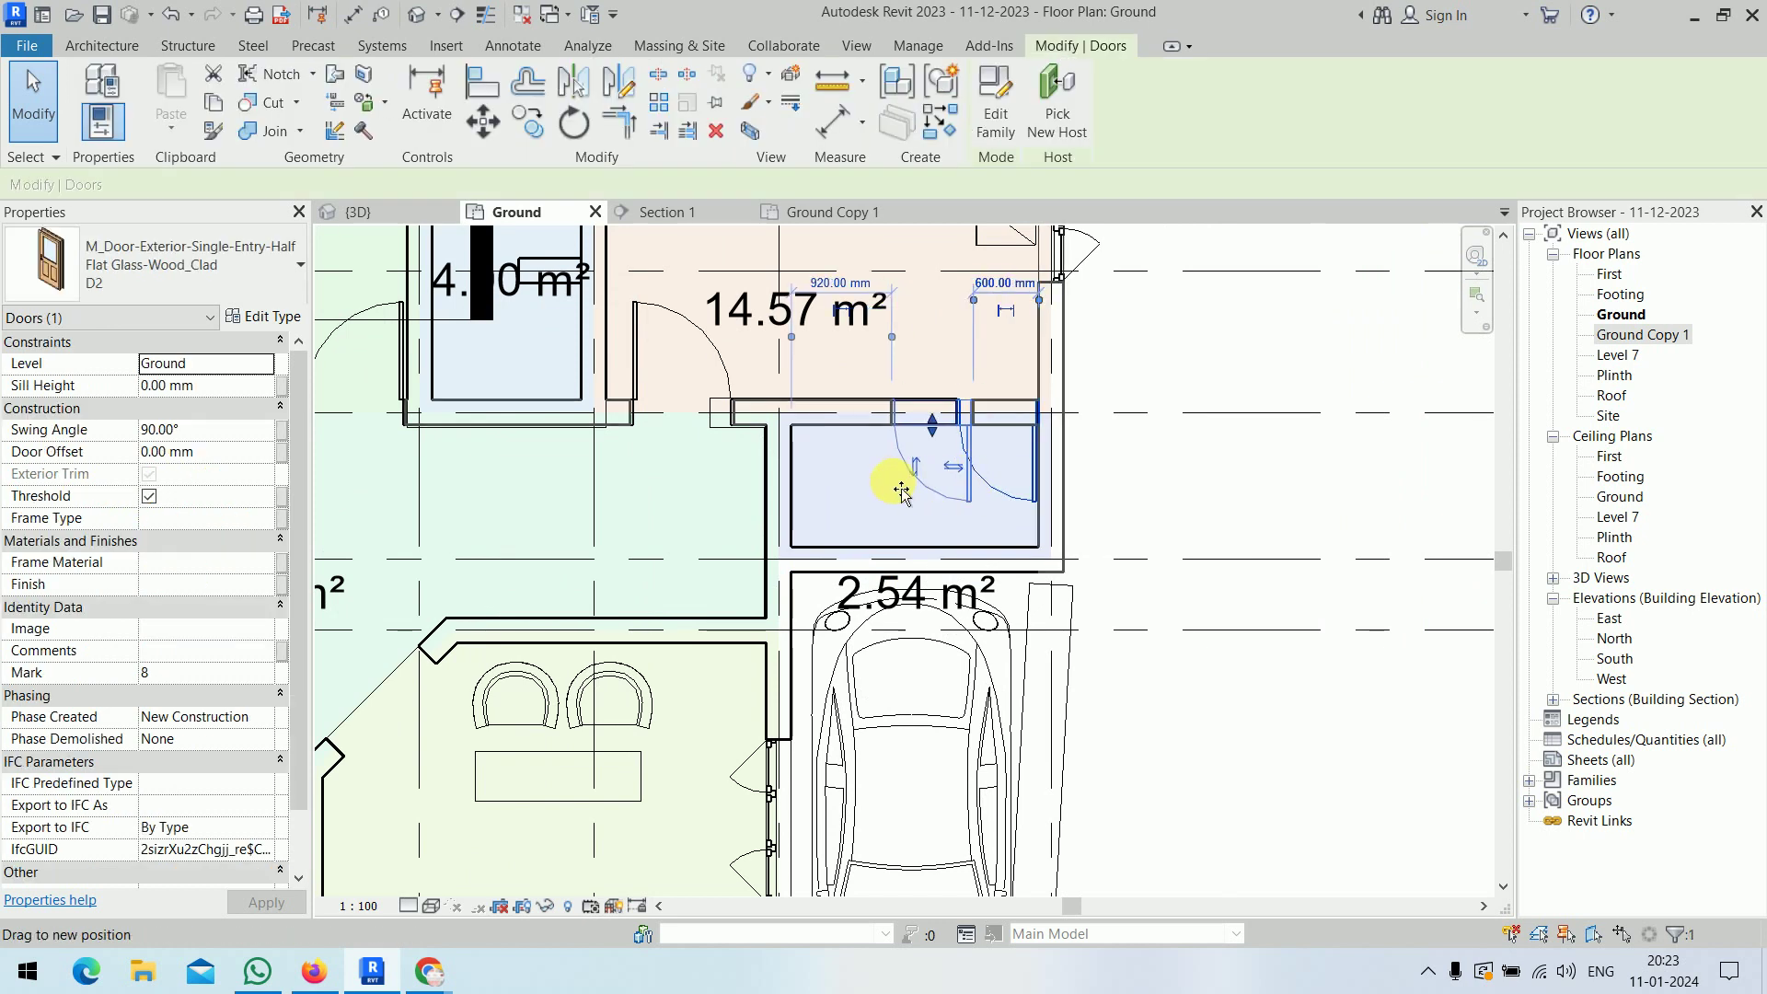
{"action": "left_click", "coordinate": [1183, 514]}
{"action": "left_click", "coordinate": [832, 212]}
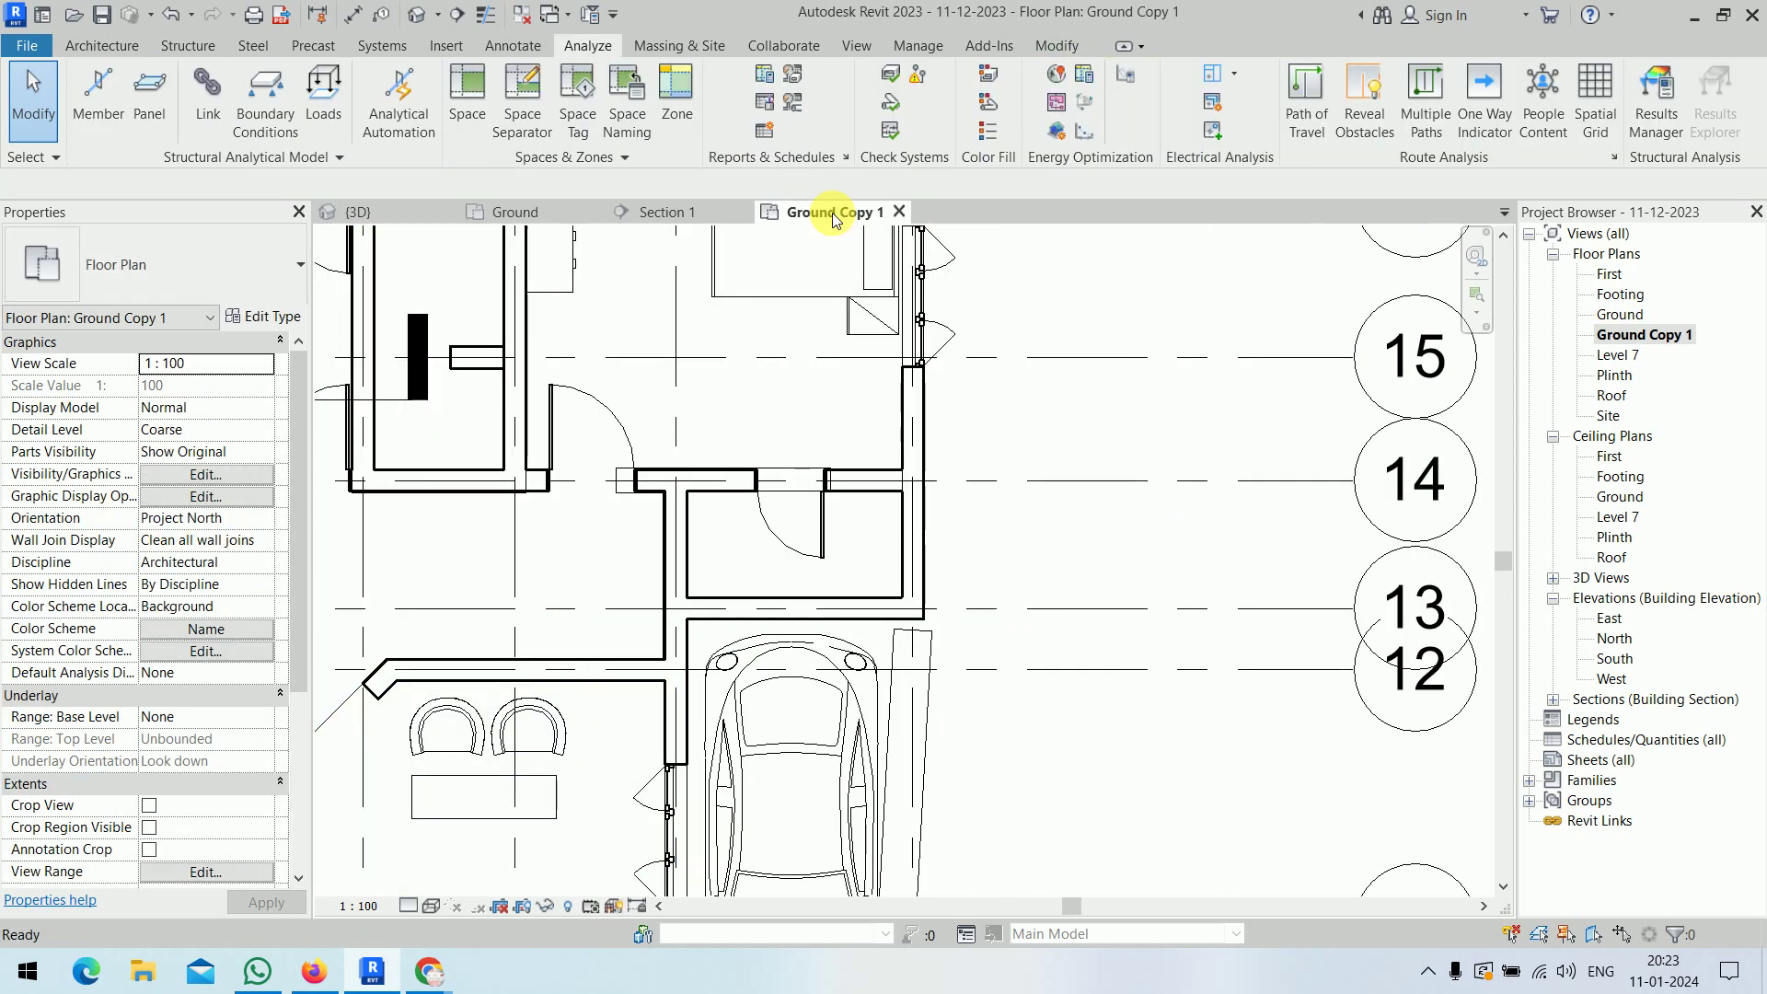
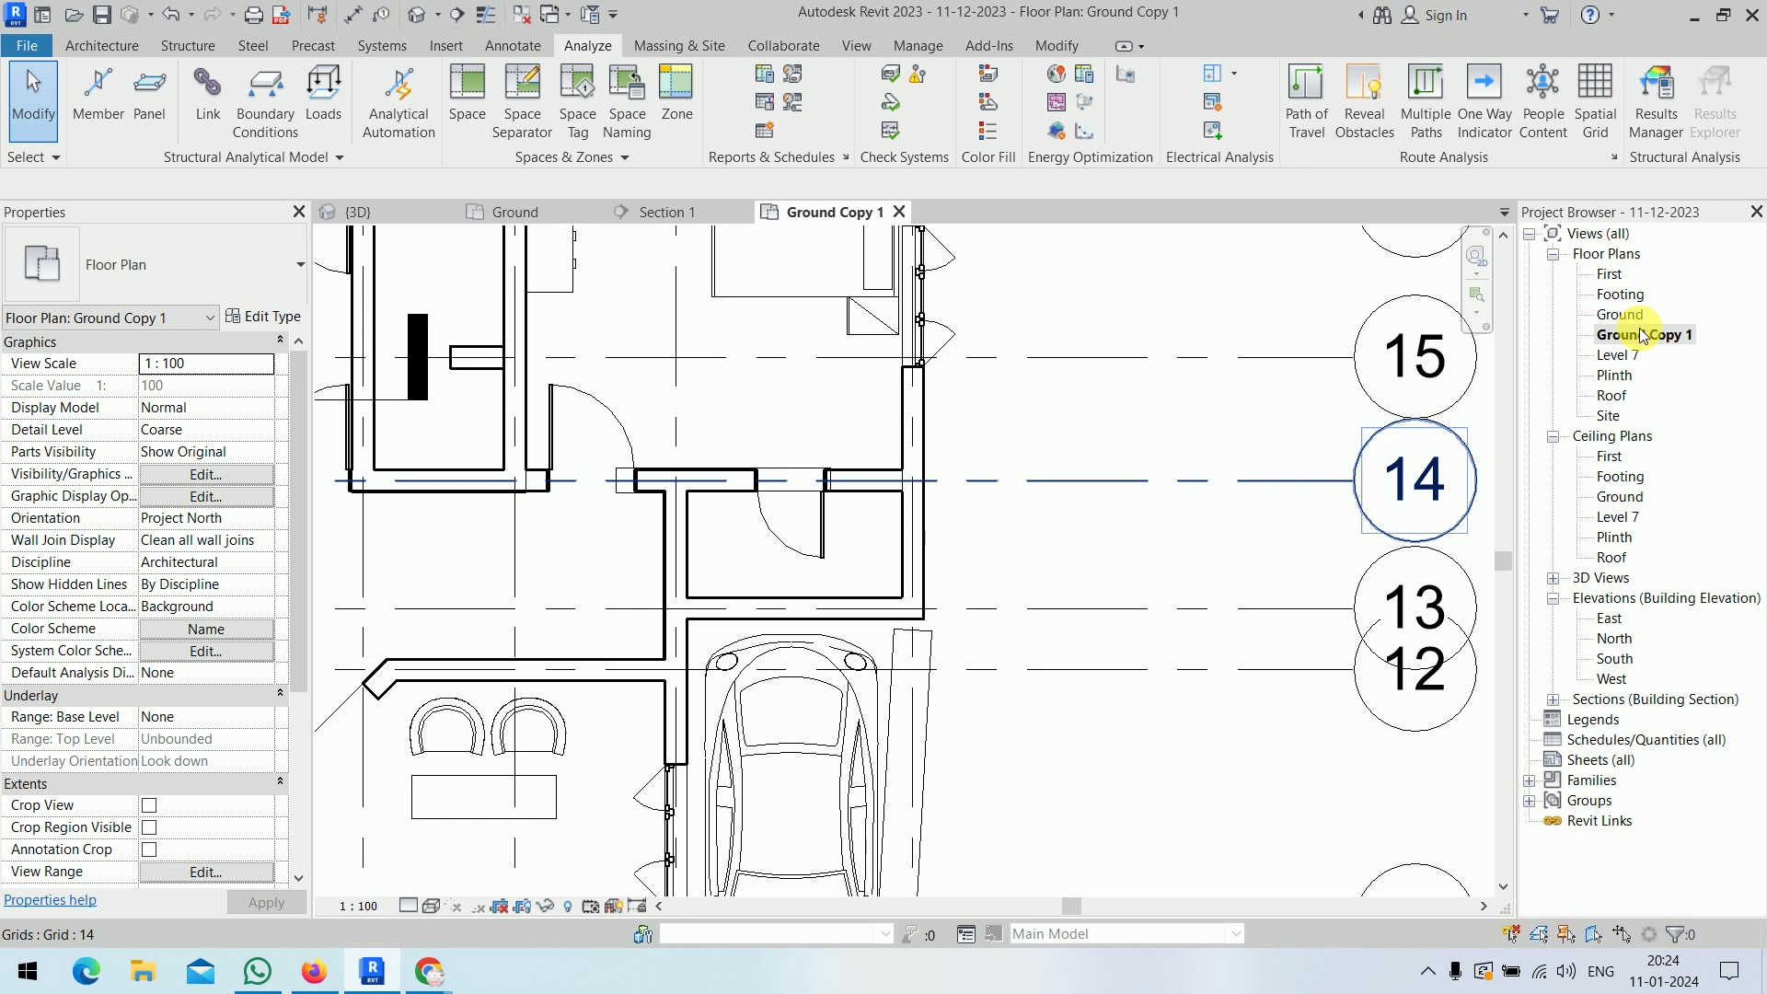
- Open the First floor plan from the Project Browser, backing out of Duplicate View
{"action": "left_click", "coordinate": [1622, 294]}
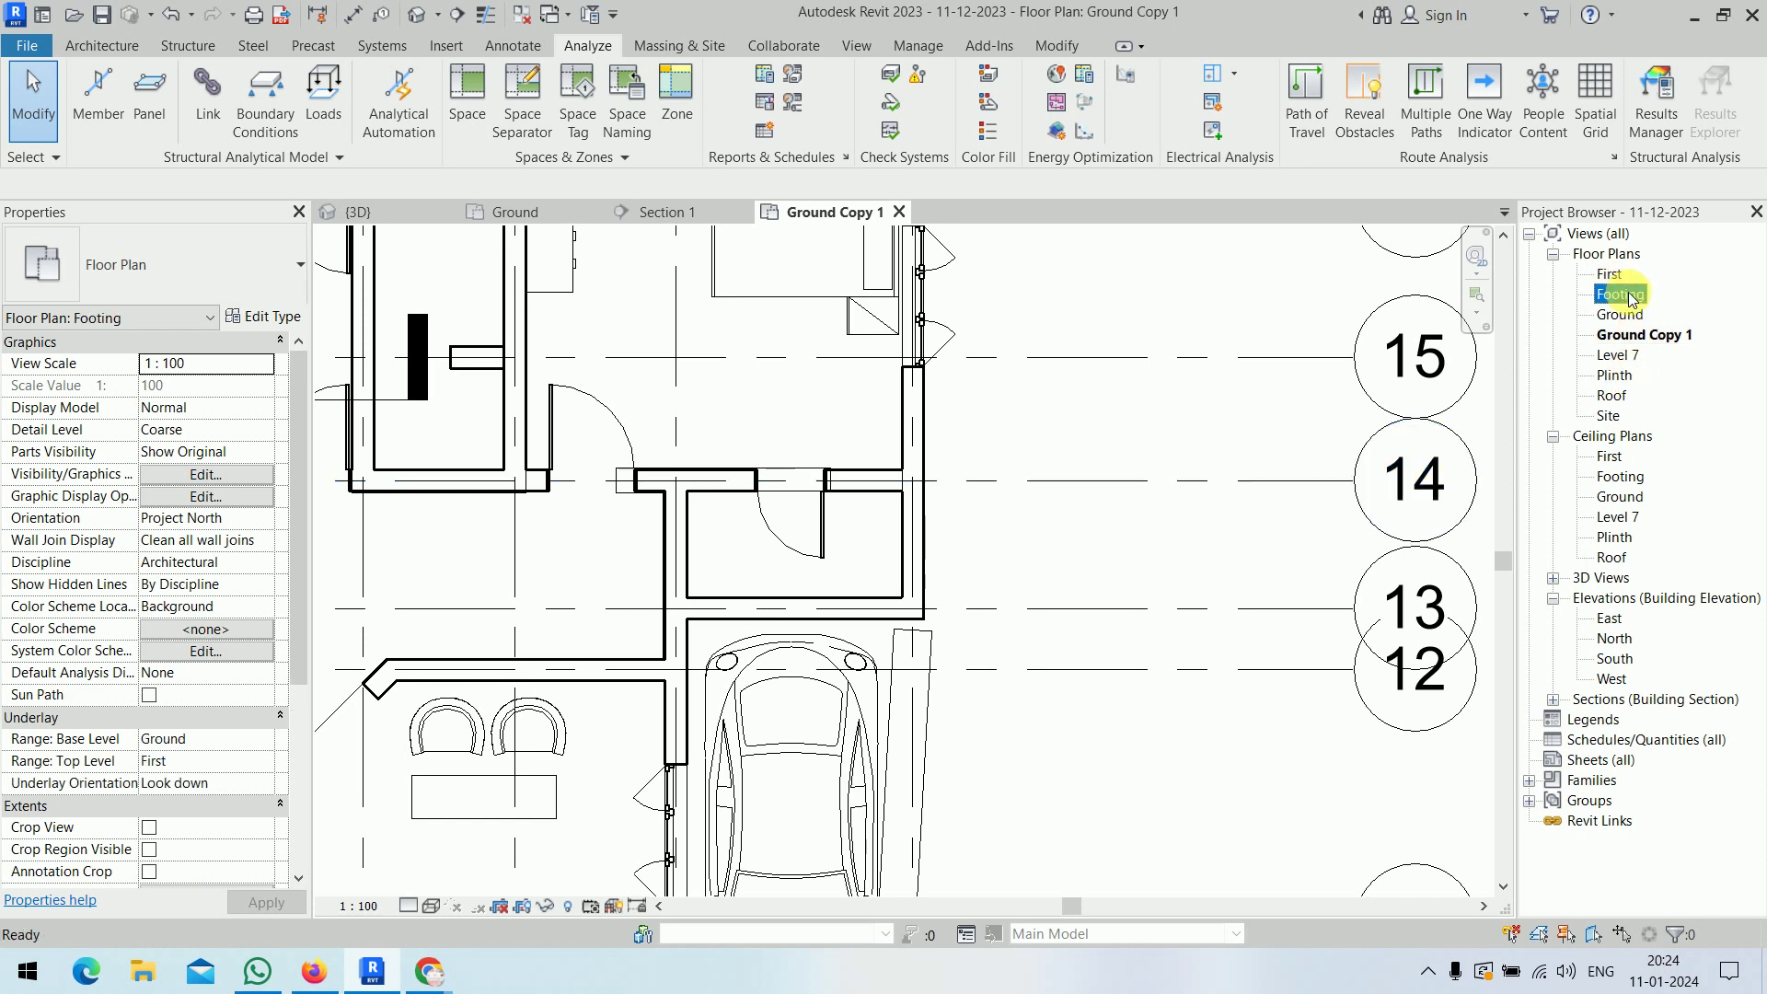
{"action": "double_click", "coordinate": [1609, 274]}
{"action": "right_click", "coordinate": [1609, 275]}
{"action": "mouse_move", "coordinate": [1493, 427]}
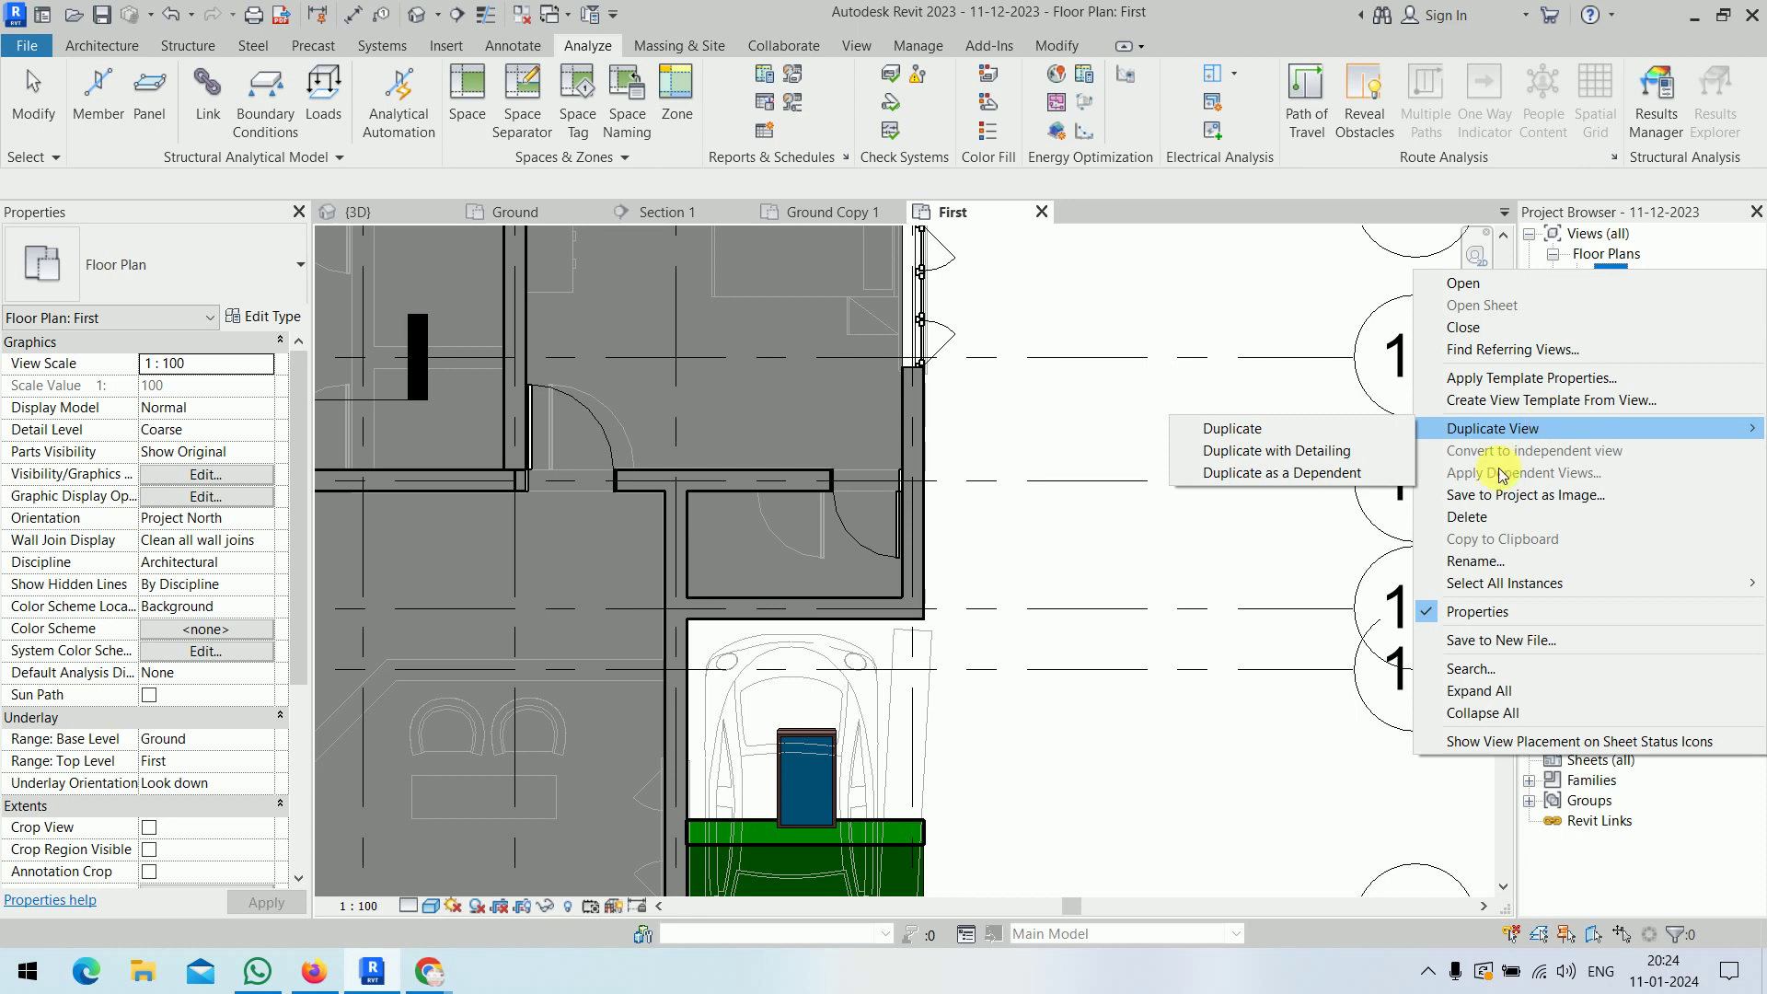
{"action": "left_click", "coordinate": [1247, 572]}
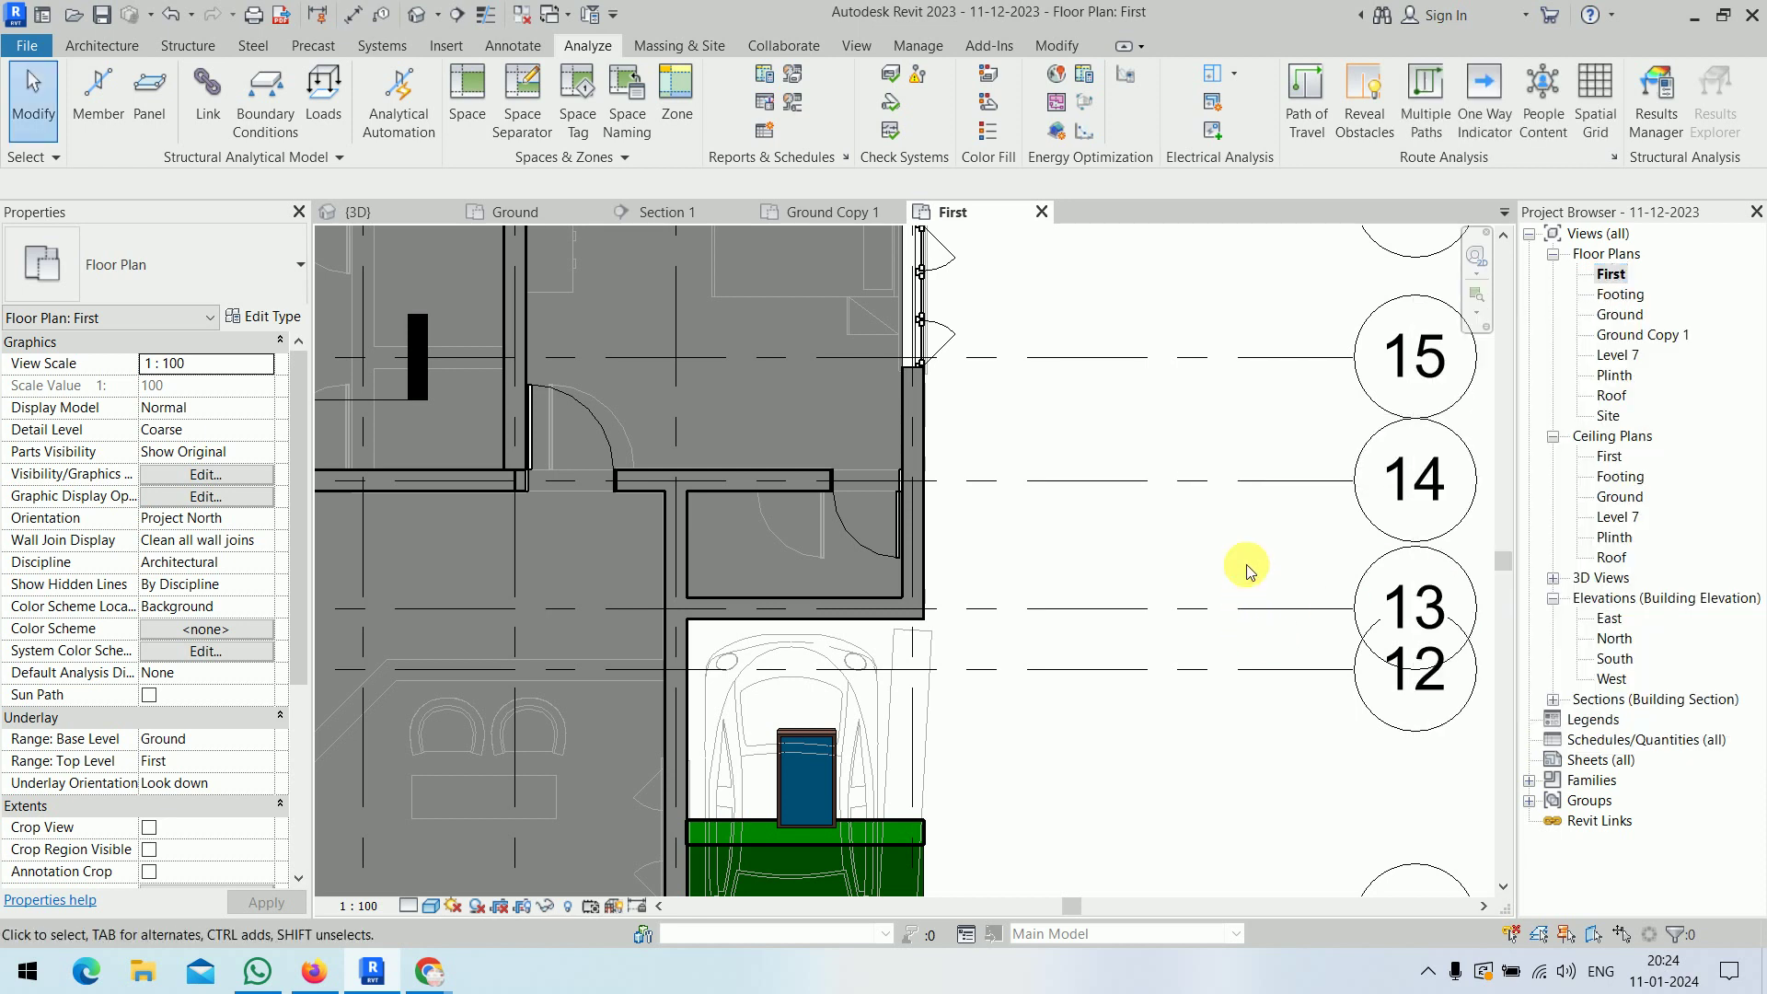
- Return to the Ground floor plan through its view tab
{"action": "scroll", "coordinate": [1247, 572], "scroll_direction": "down", "scroll_amount": 3}
{"action": "scroll", "coordinate": [1144, 473], "scroll_direction": "down", "scroll_amount": 2}
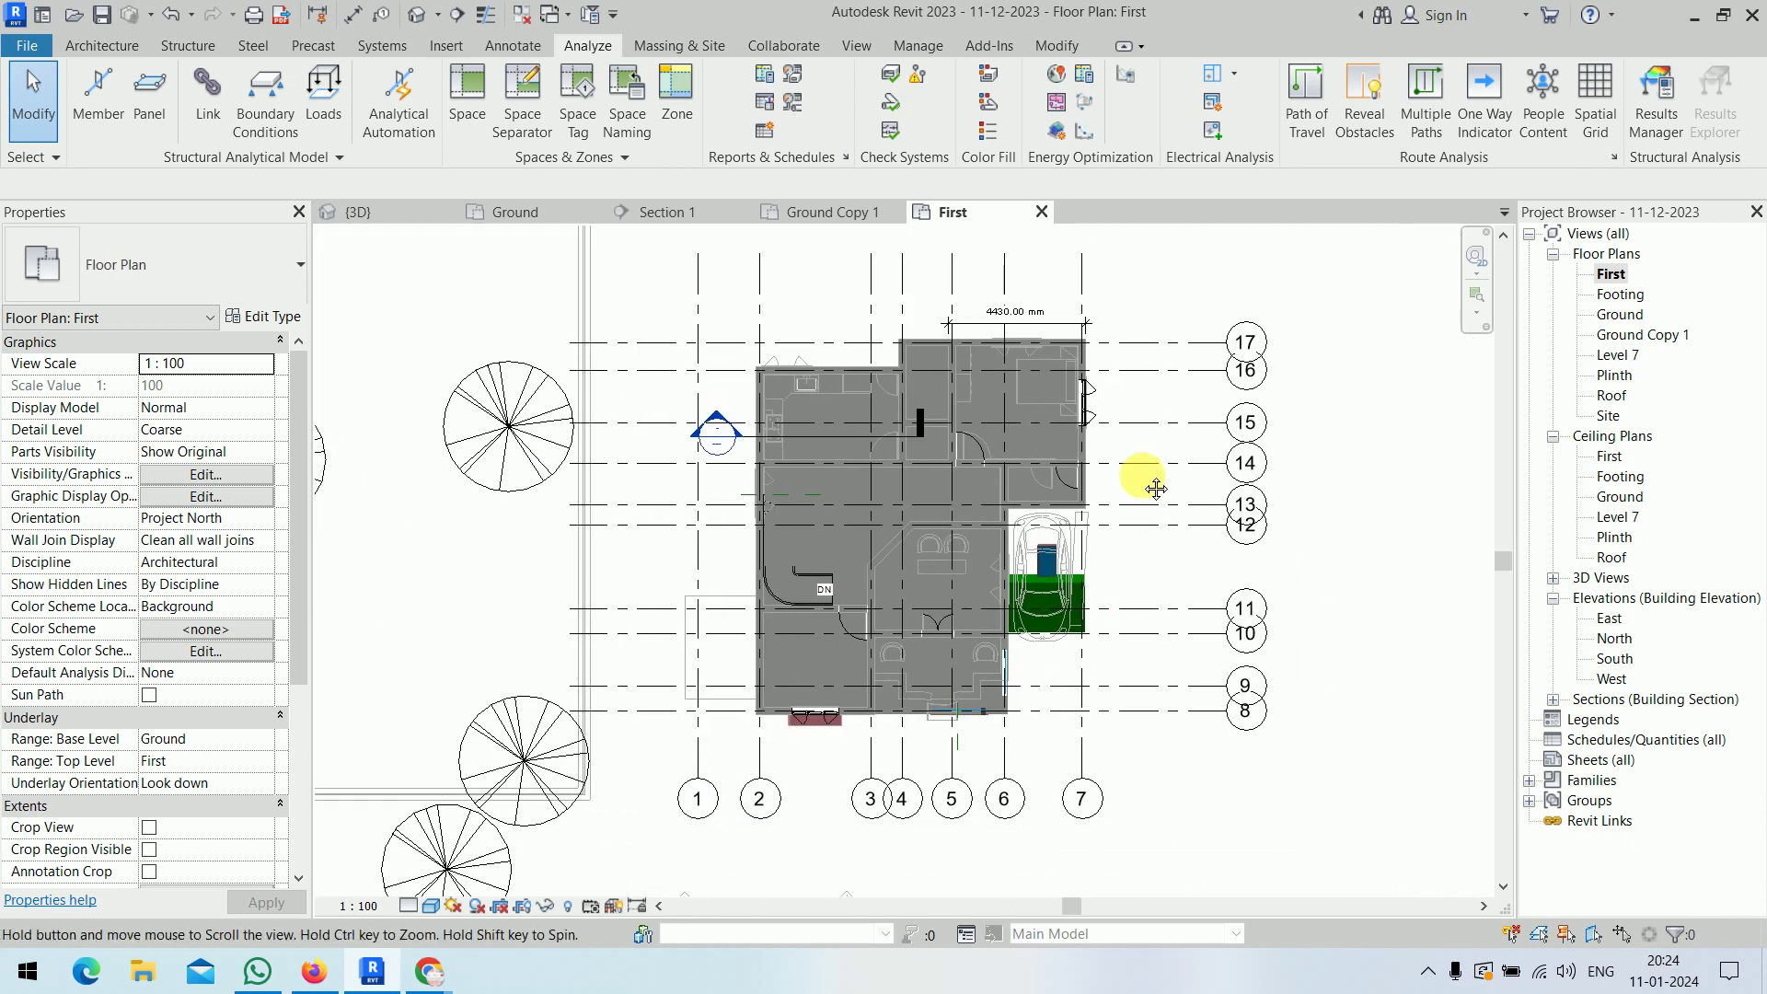
{"action": "left_click", "coordinate": [663, 212]}
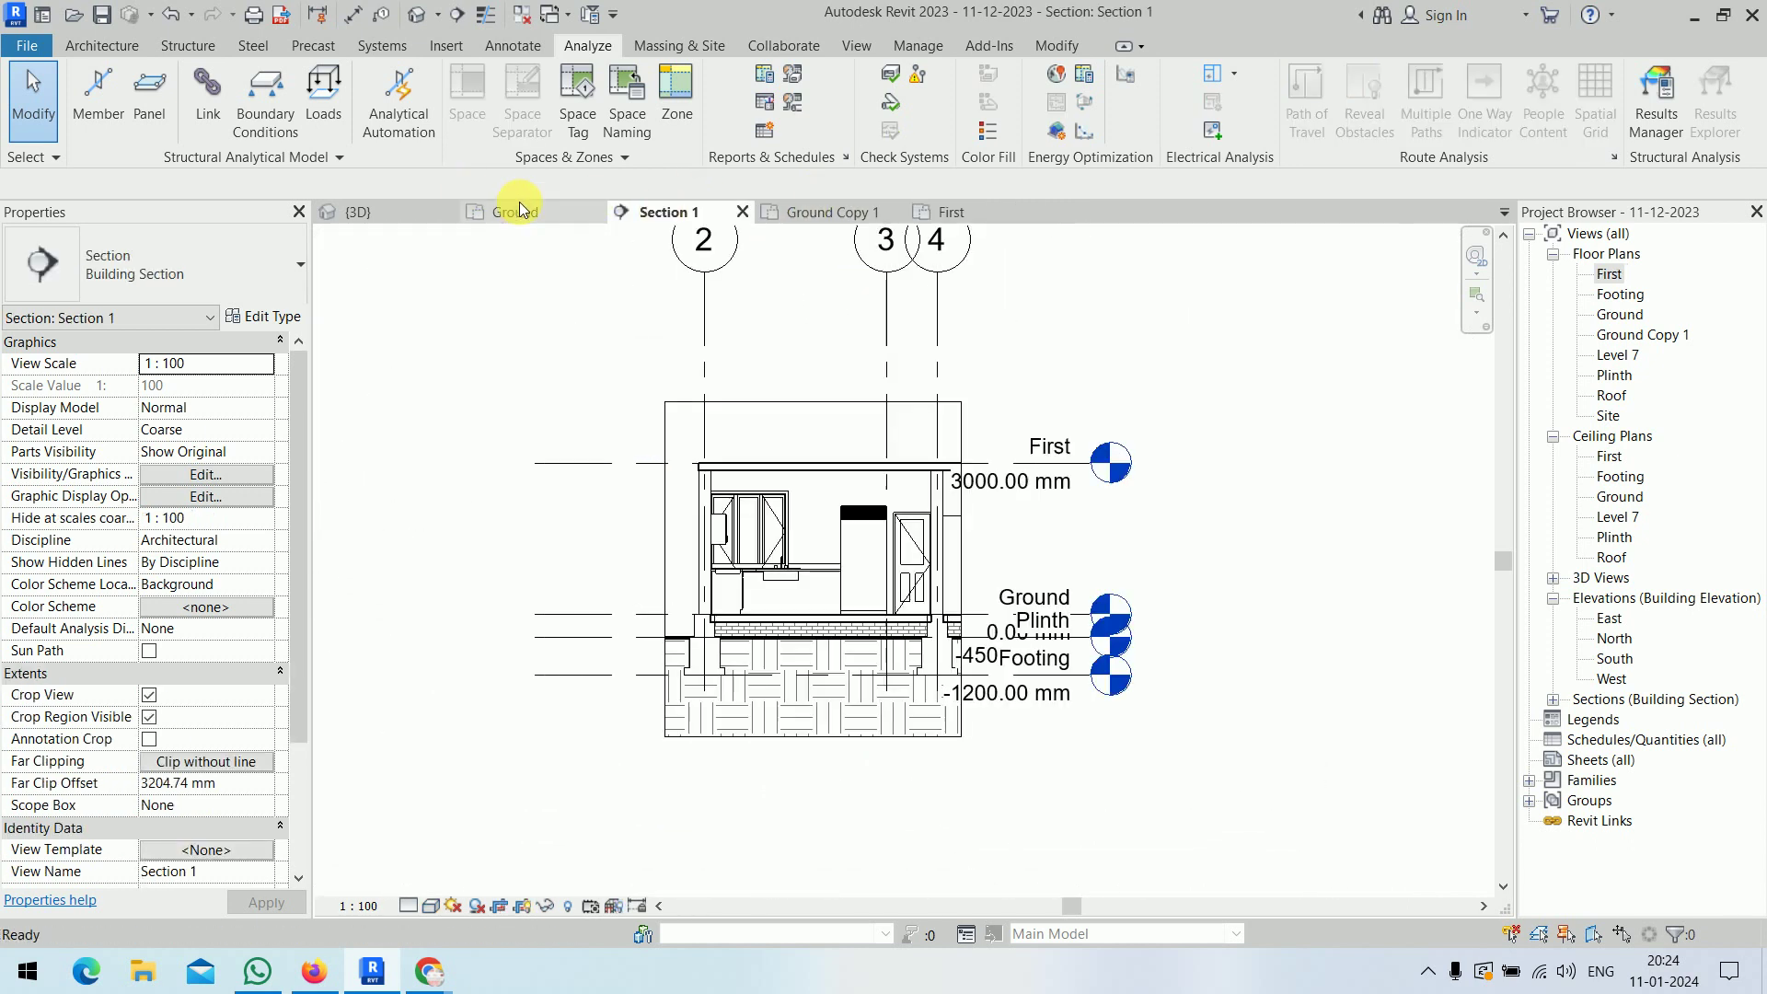
{"action": "left_click", "coordinate": [512, 211]}
{"action": "scroll", "coordinate": [1167, 467], "scroll_direction": "down", "scroll_amount": 5}
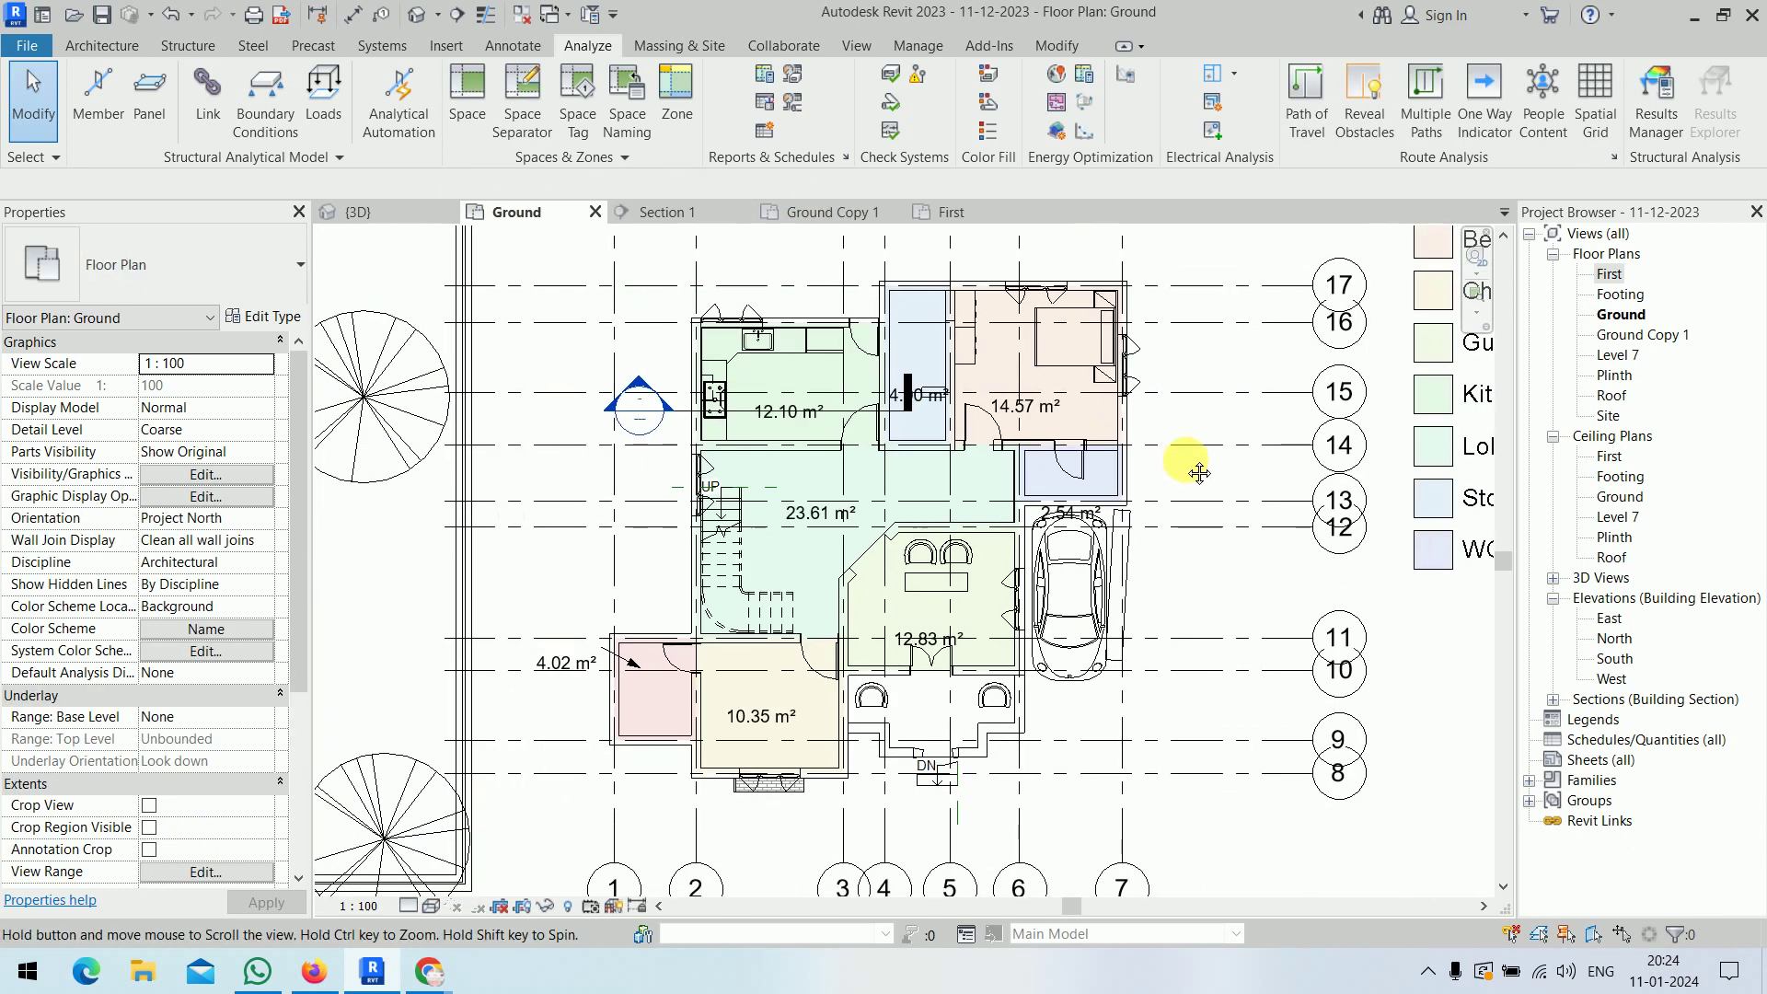
{"action": "scroll", "coordinate": [1185, 485], "scroll_direction": "down", "scroll_amount": 2}
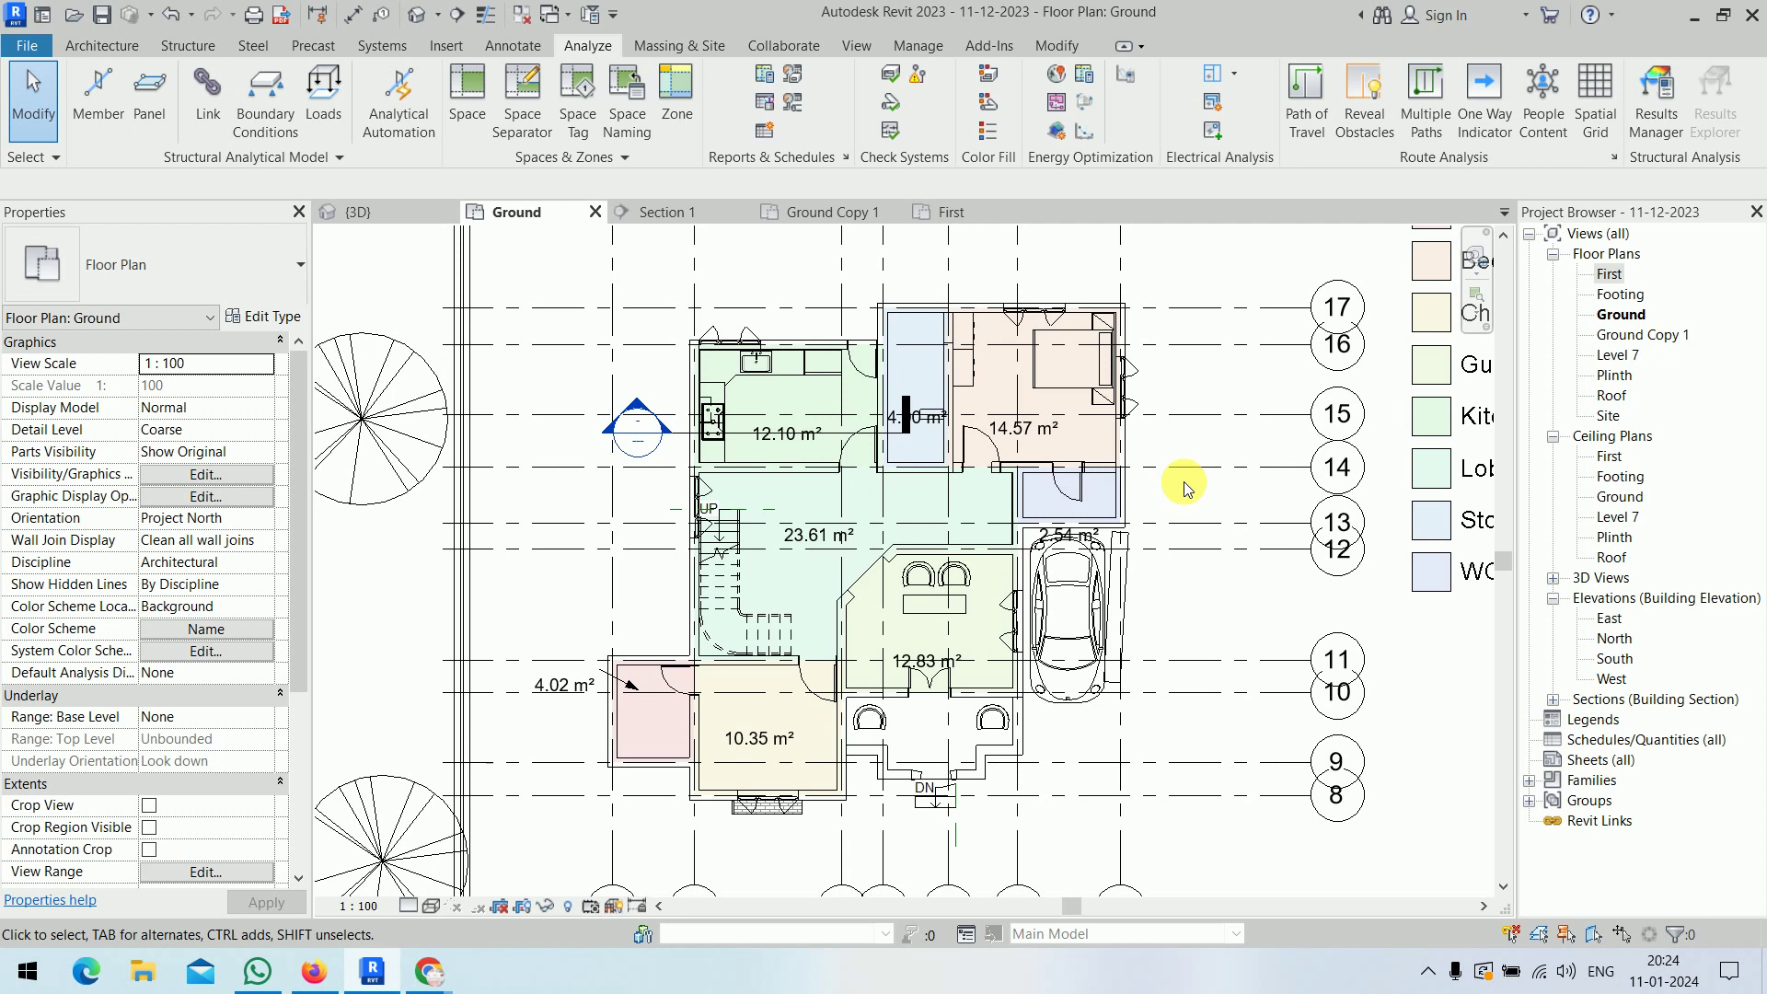
- Drag the kitchen's 12.10 m² tag into the store room and delete it
{"action": "left_click", "coordinate": [102, 45]}
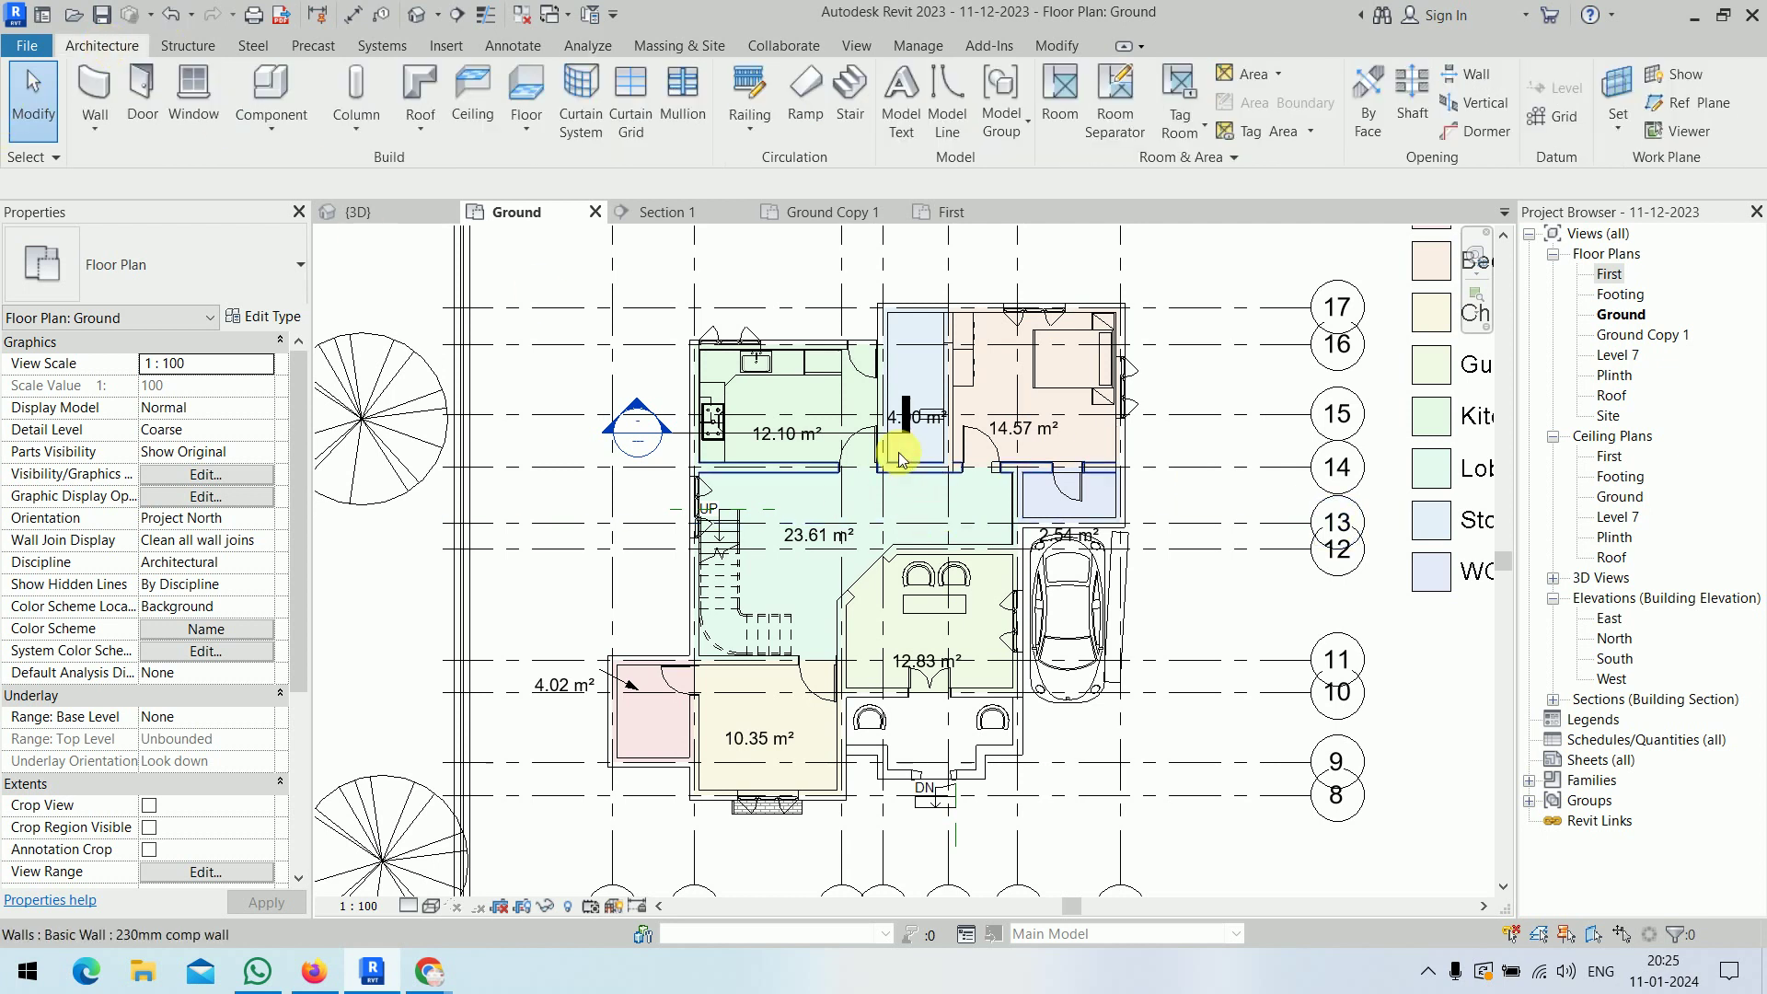
{"action": "scroll", "coordinate": [899, 457], "scroll_direction": "up", "scroll_amount": 4}
{"action": "left_click", "coordinate": [747, 447]}
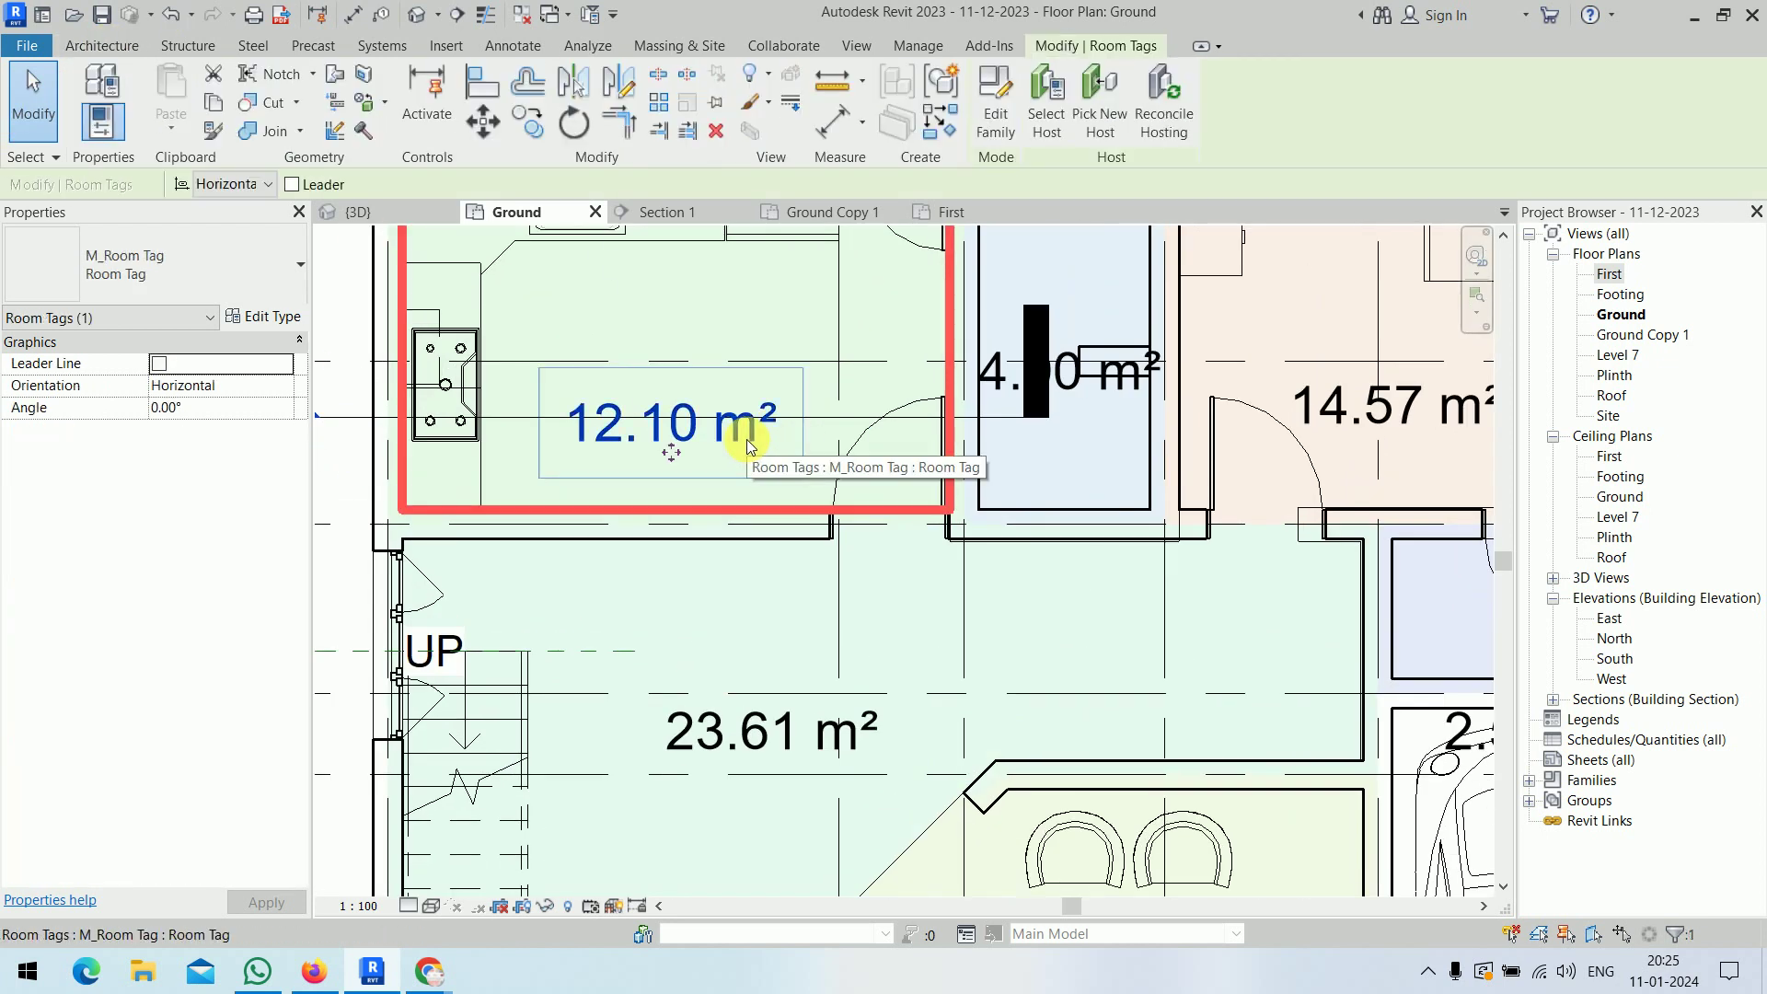
{"action": "left_click_drag", "start_coordinate": [747, 447], "coordinate": [1106, 390]}
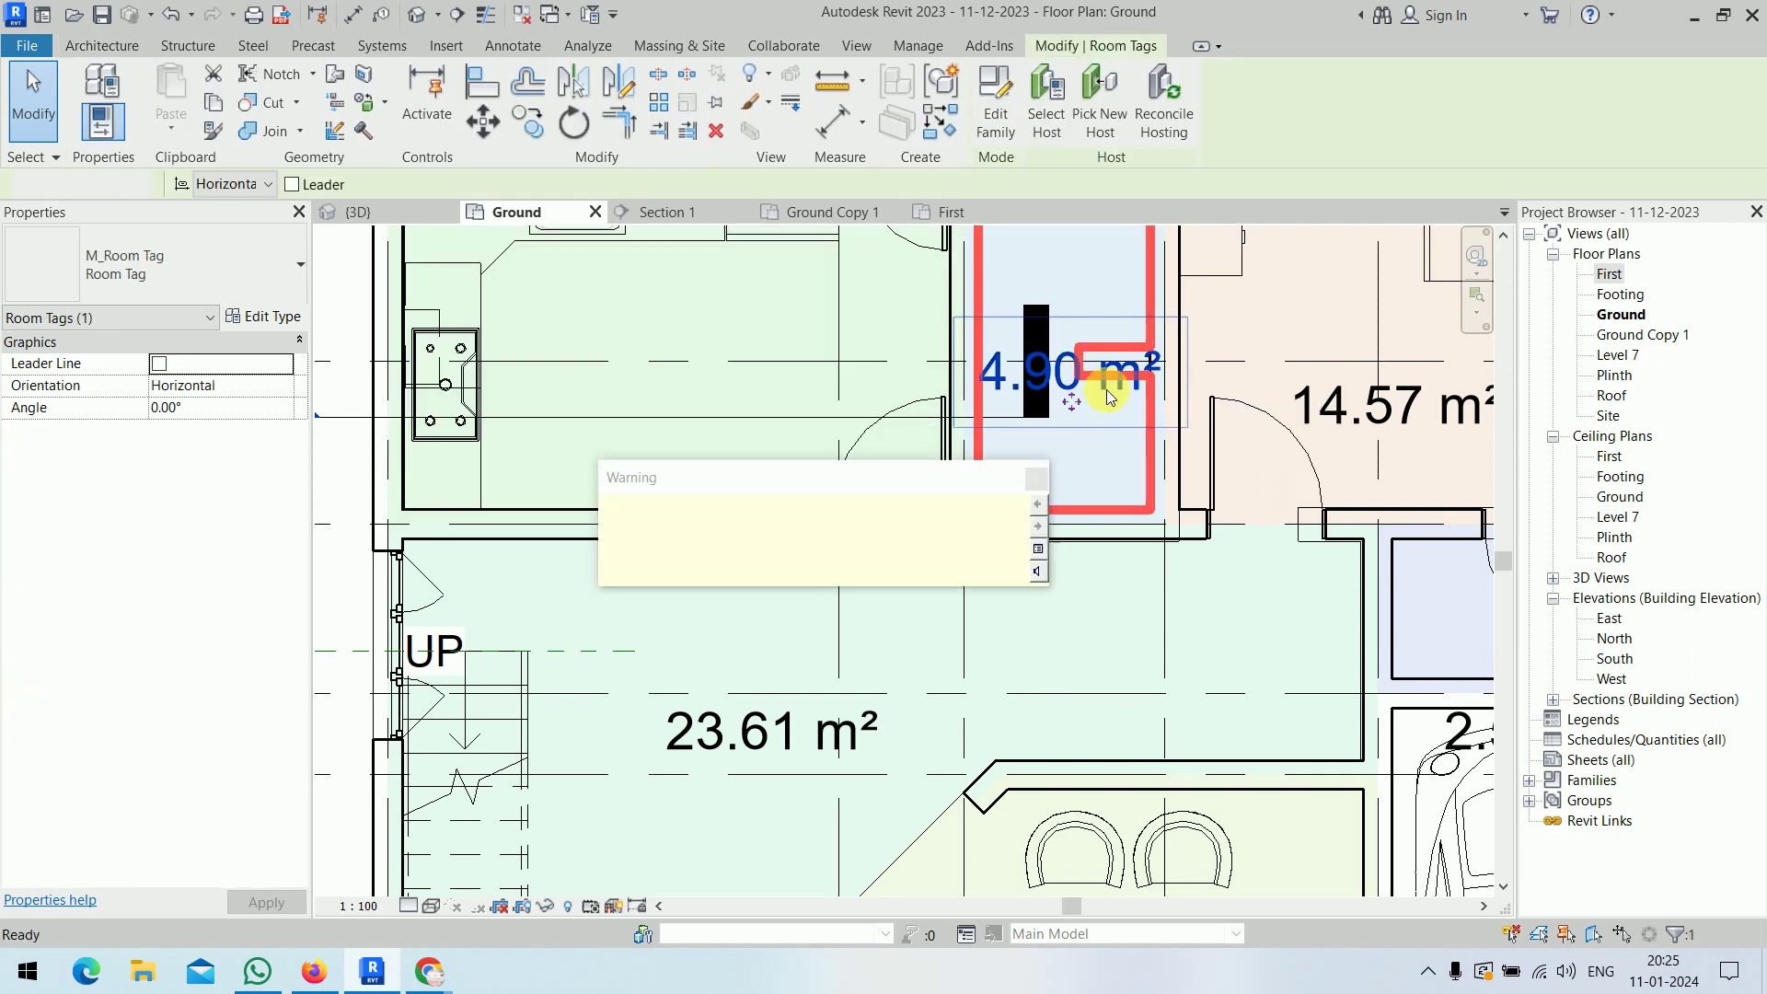
{"action": "key", "text": "Delete"}
{"action": "scroll", "coordinate": [1072, 547], "scroll_direction": "down", "scroll_amount": 3}
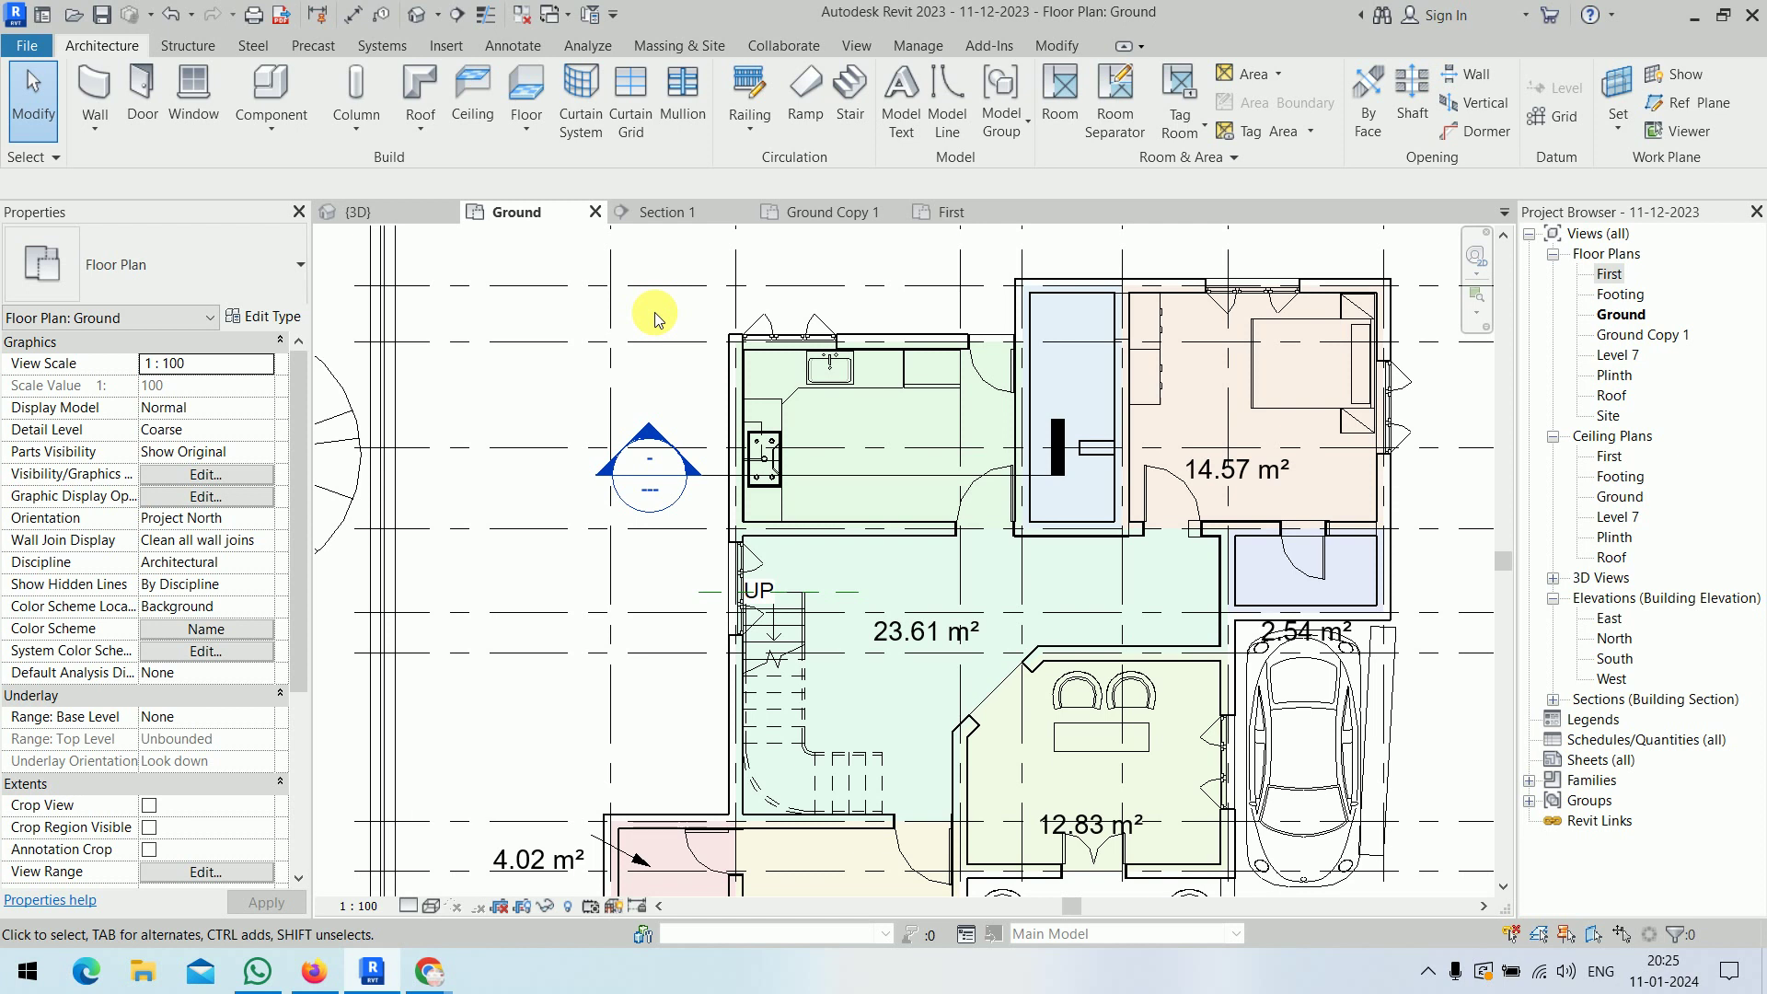
- Re-tag the kitchen (12.10 m²) and store room (4.90 m²) with Tag Room
{"action": "left_click", "coordinate": [1181, 88]}
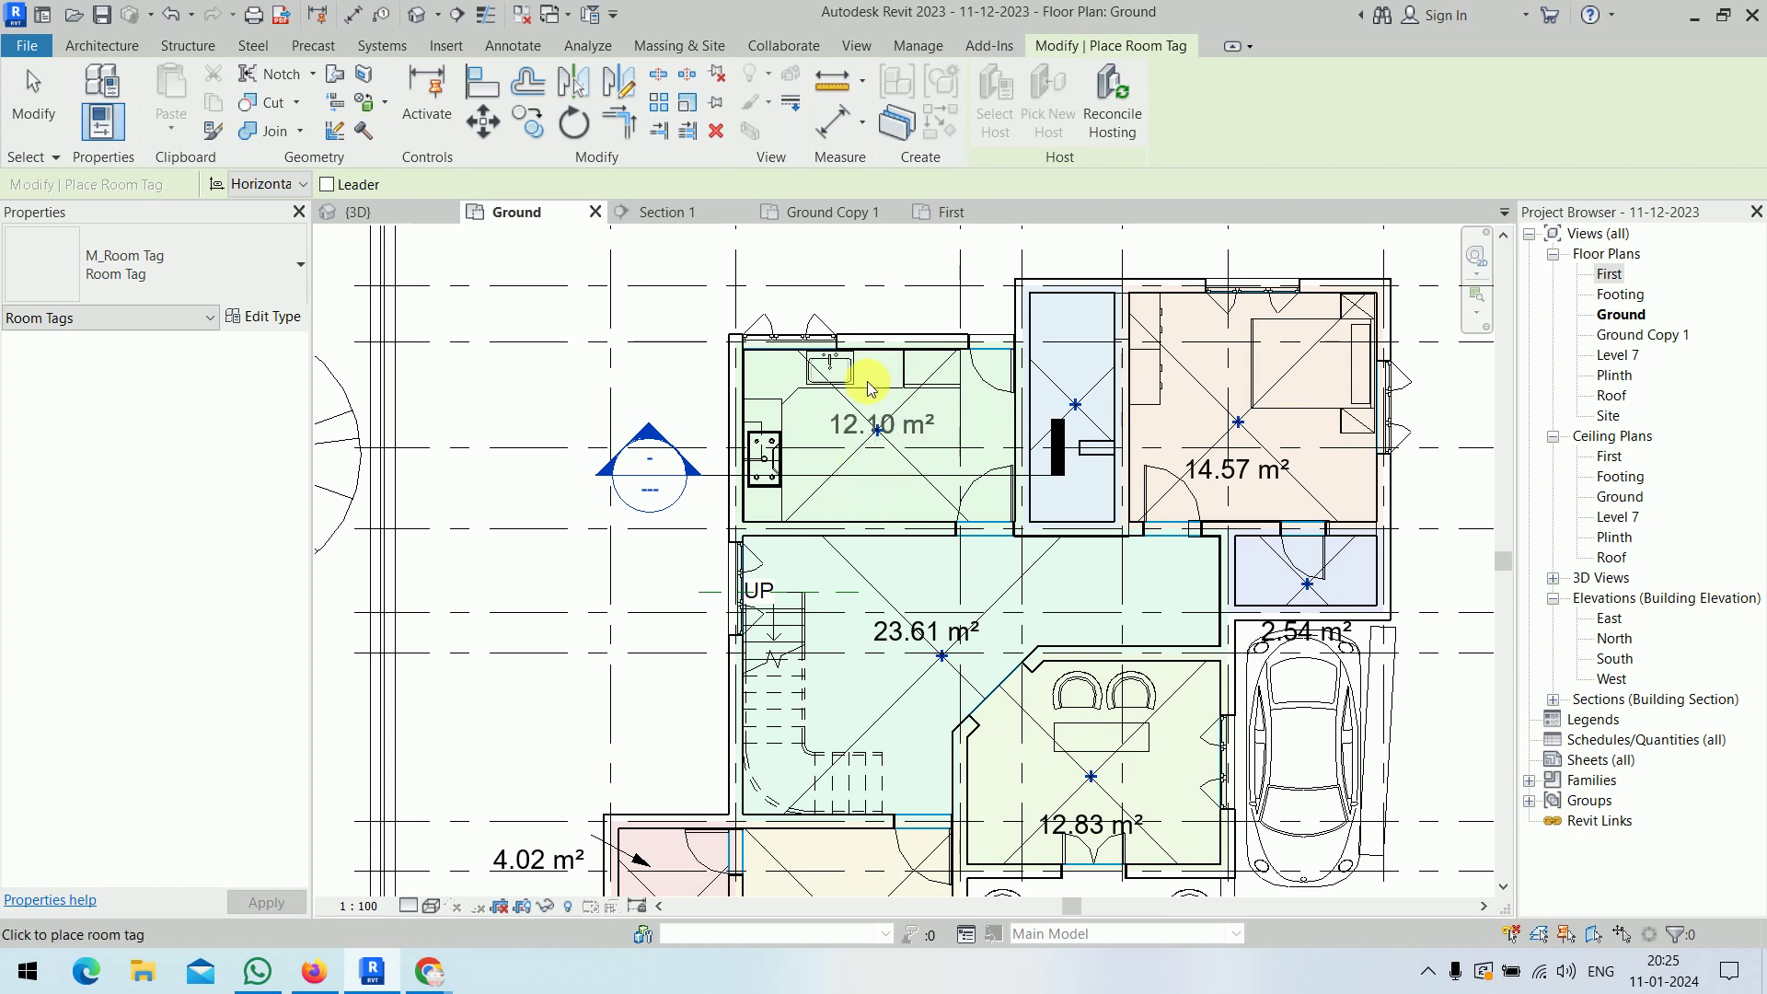
{"action": "left_click", "coordinate": [872, 410]}
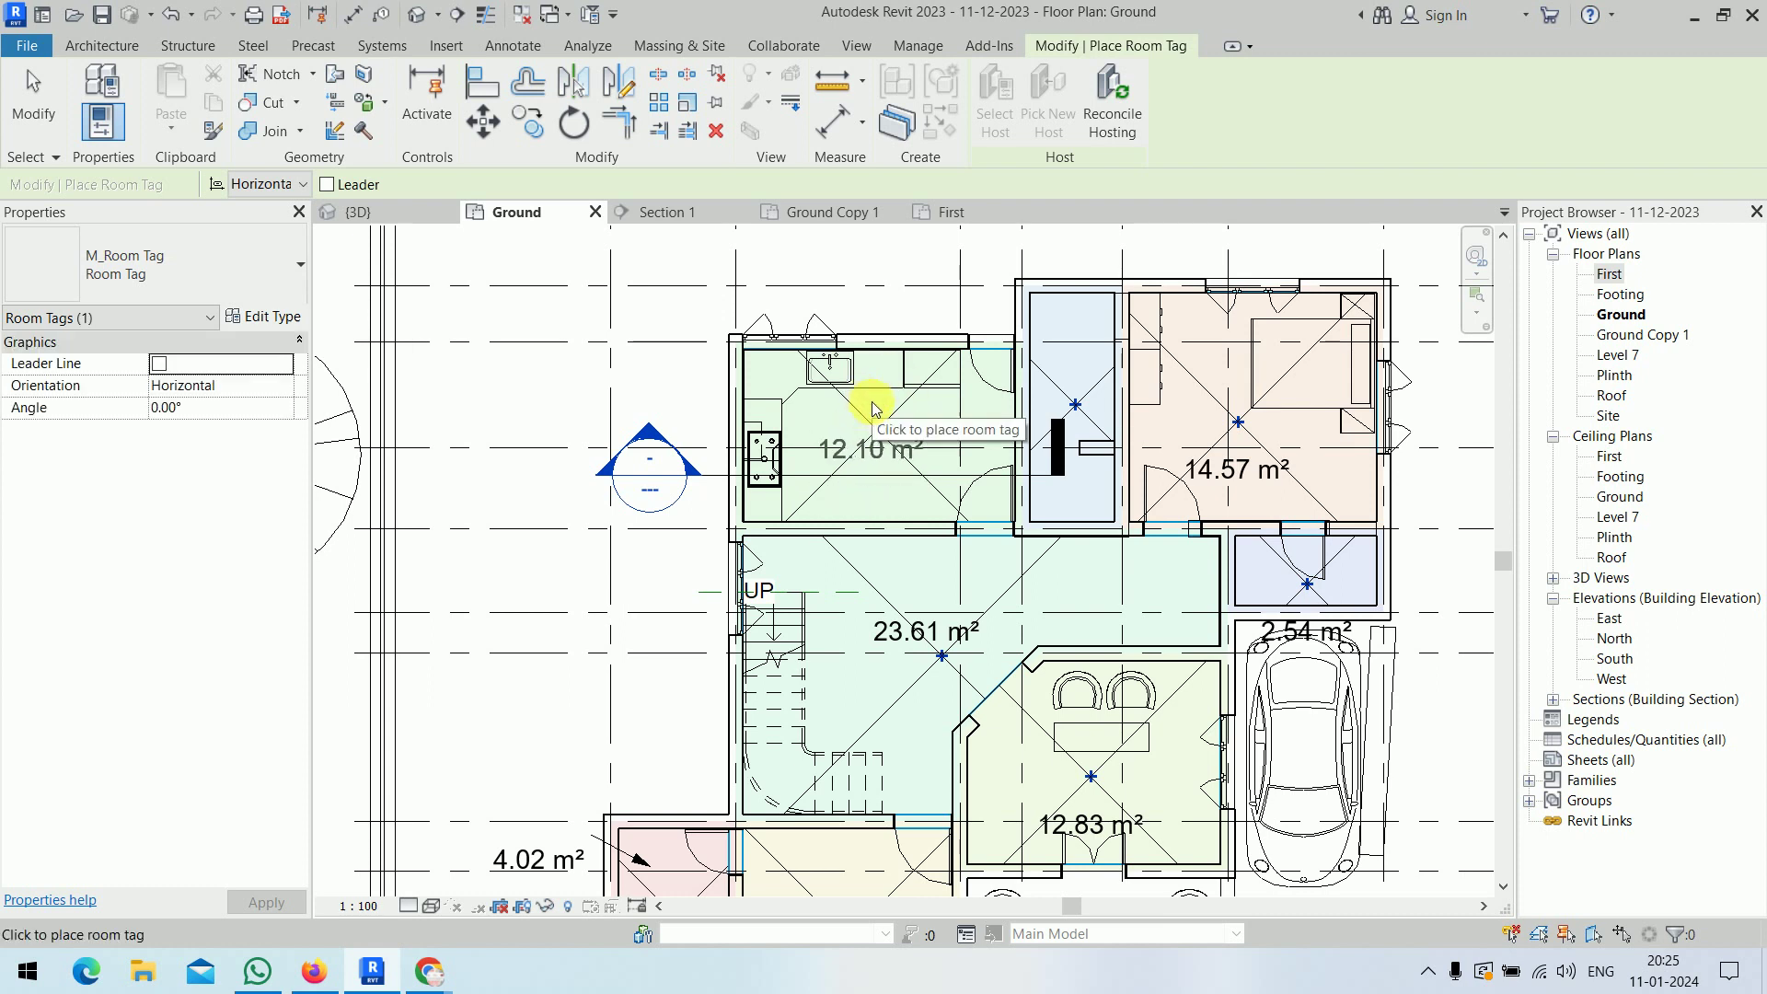
{"action": "left_click", "coordinate": [1073, 345]}
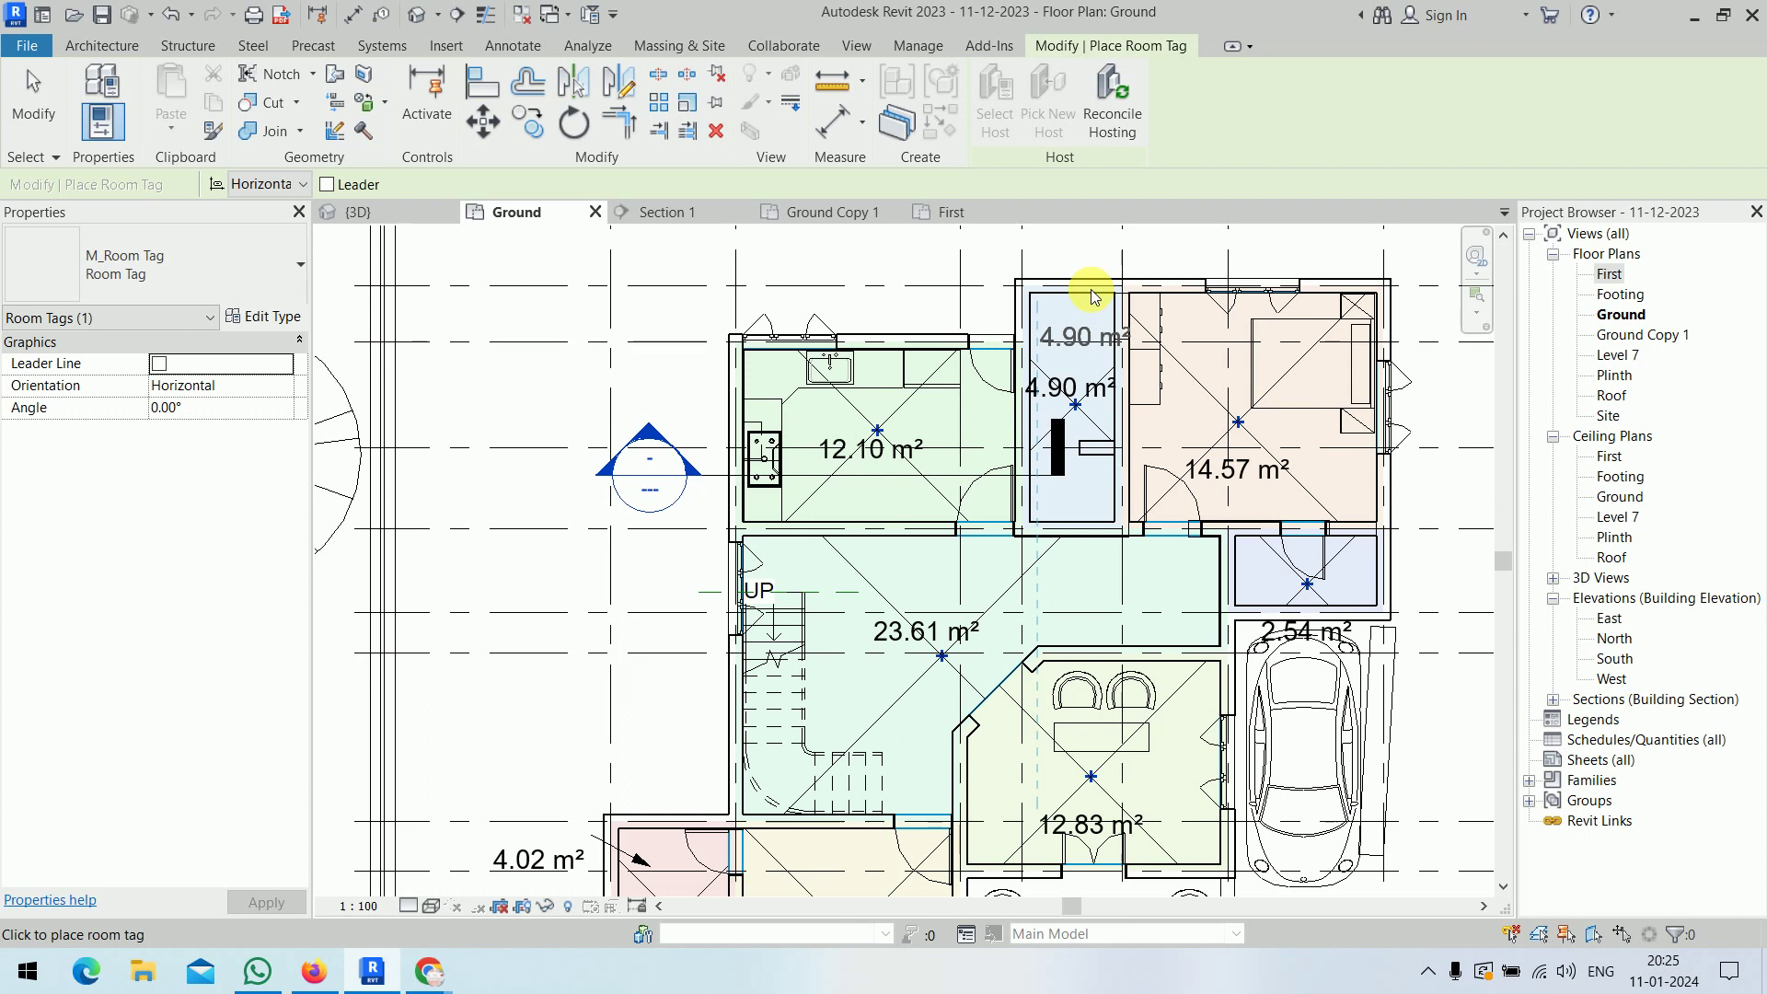
{"action": "key", "text": "Escape"}
{"action": "key", "text": "Escape"}
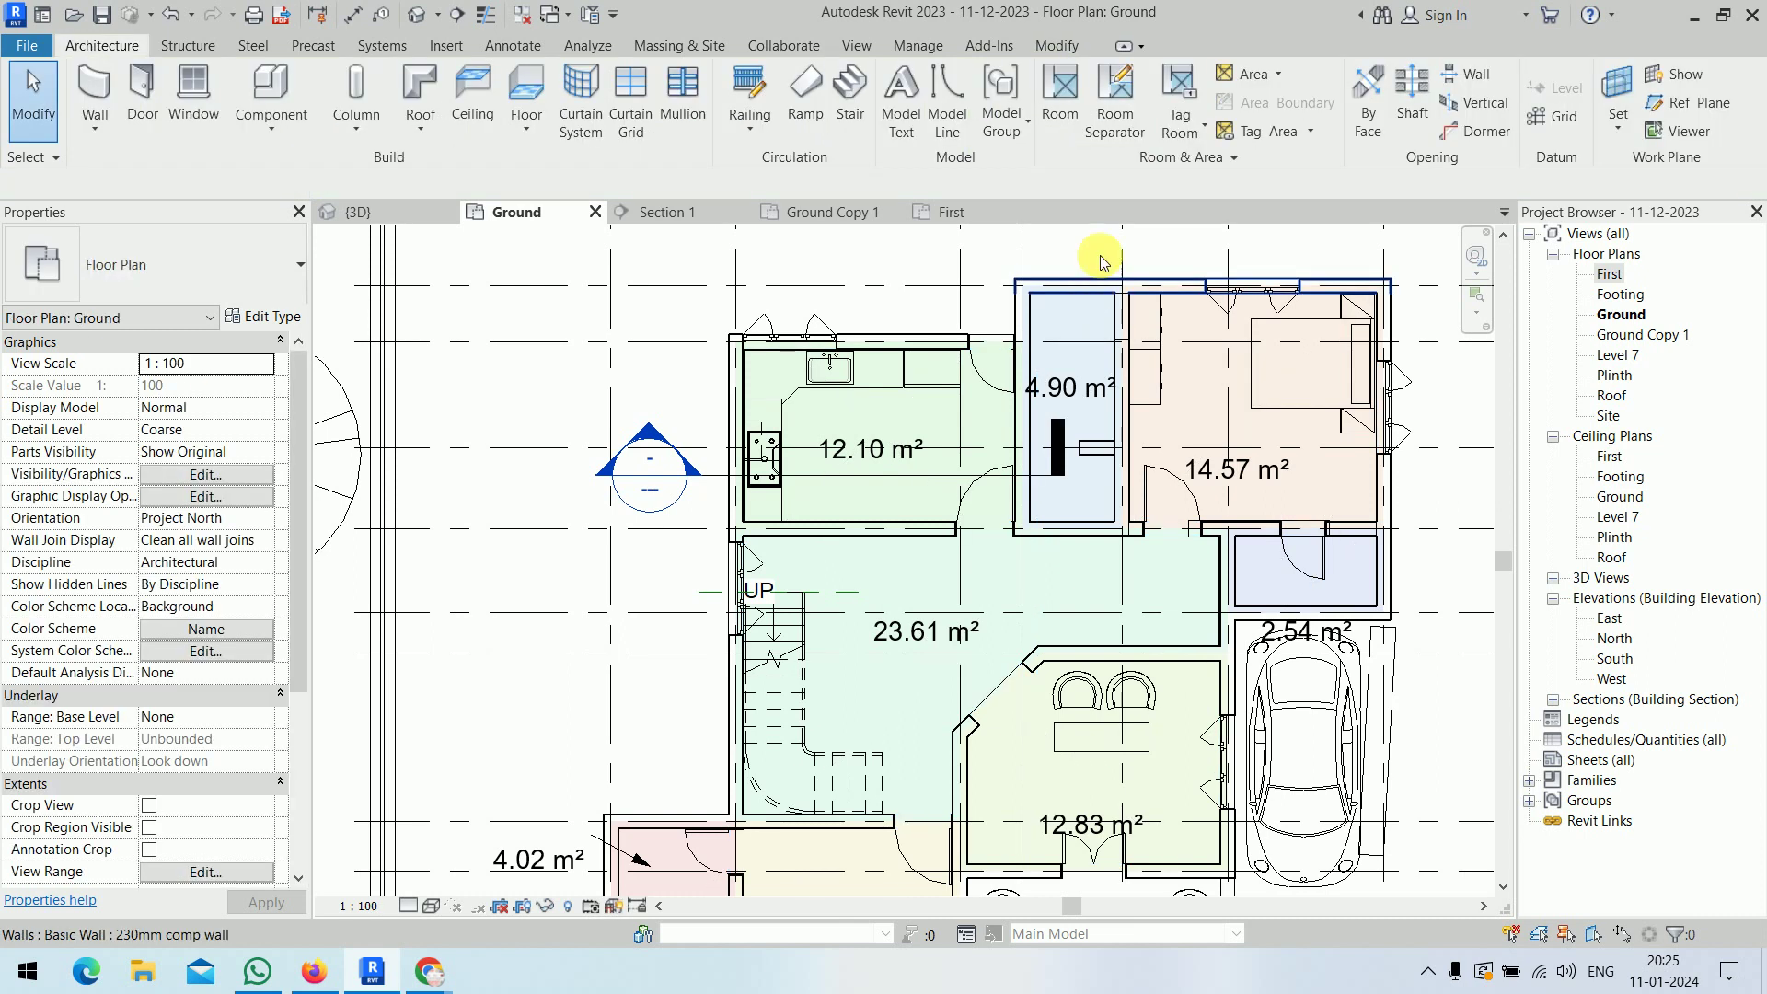
- Turn off automatic tagging in the Room placement tool
{"action": "left_click", "coordinate": [1062, 98]}
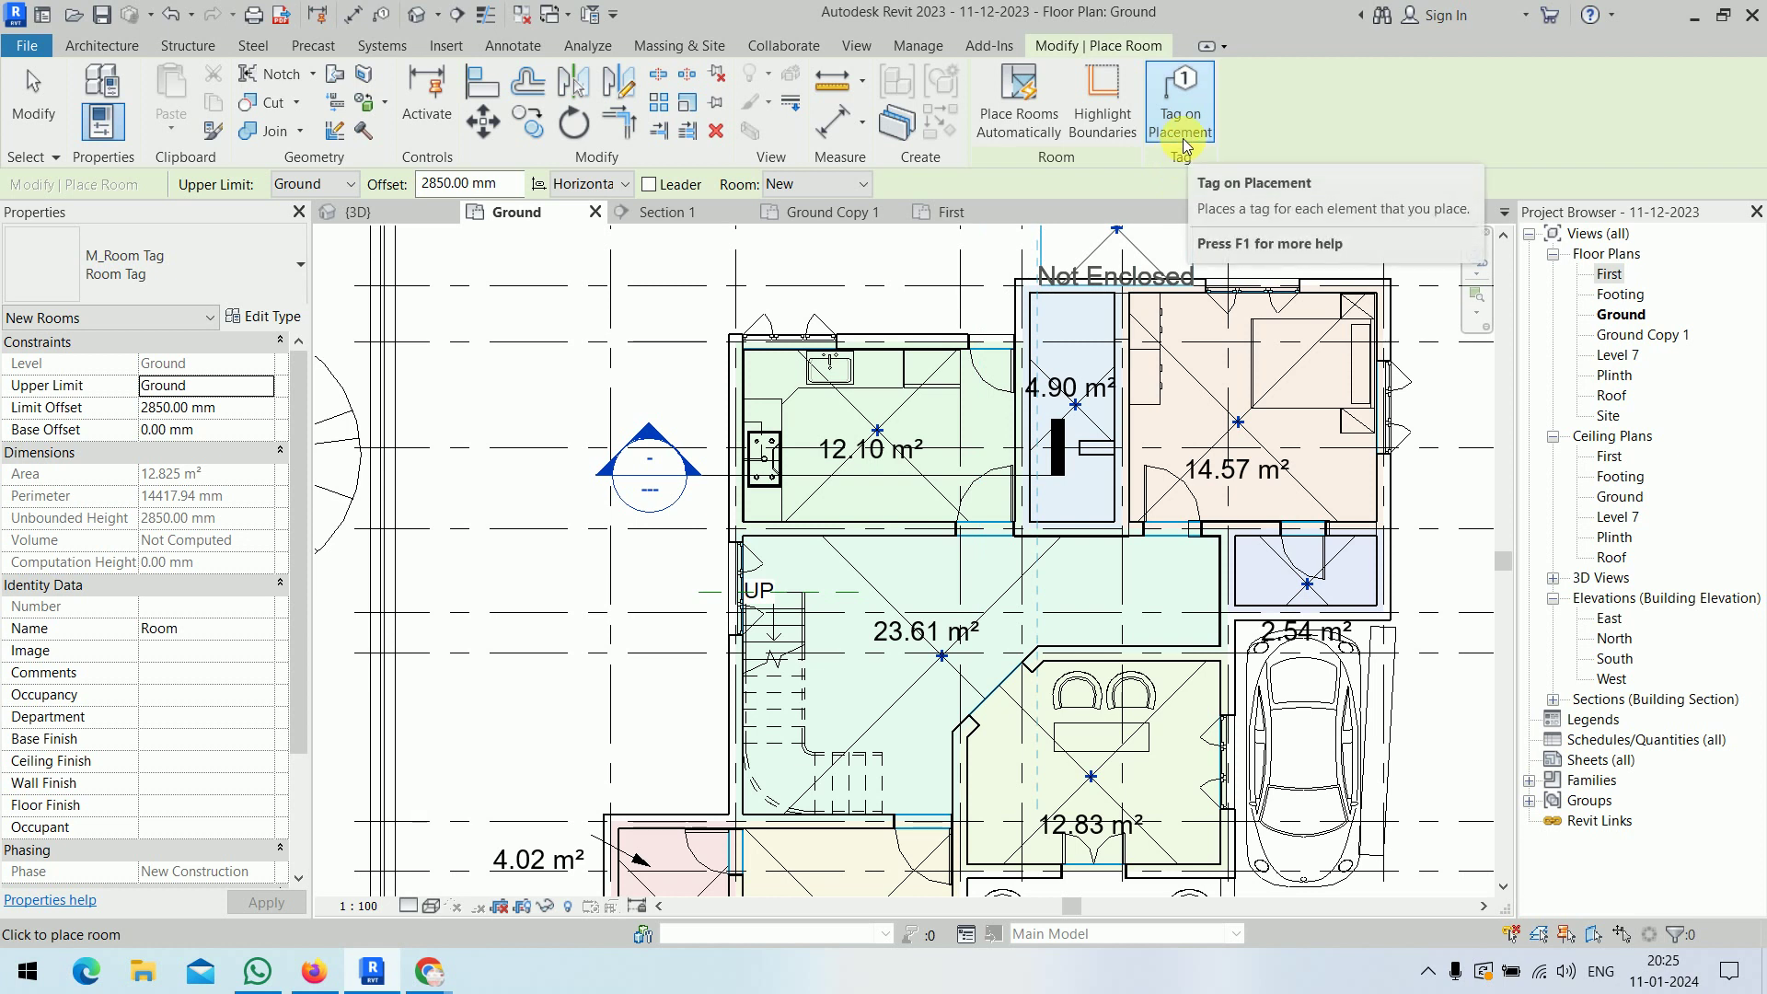
{"action": "left_click", "coordinate": [1185, 133]}
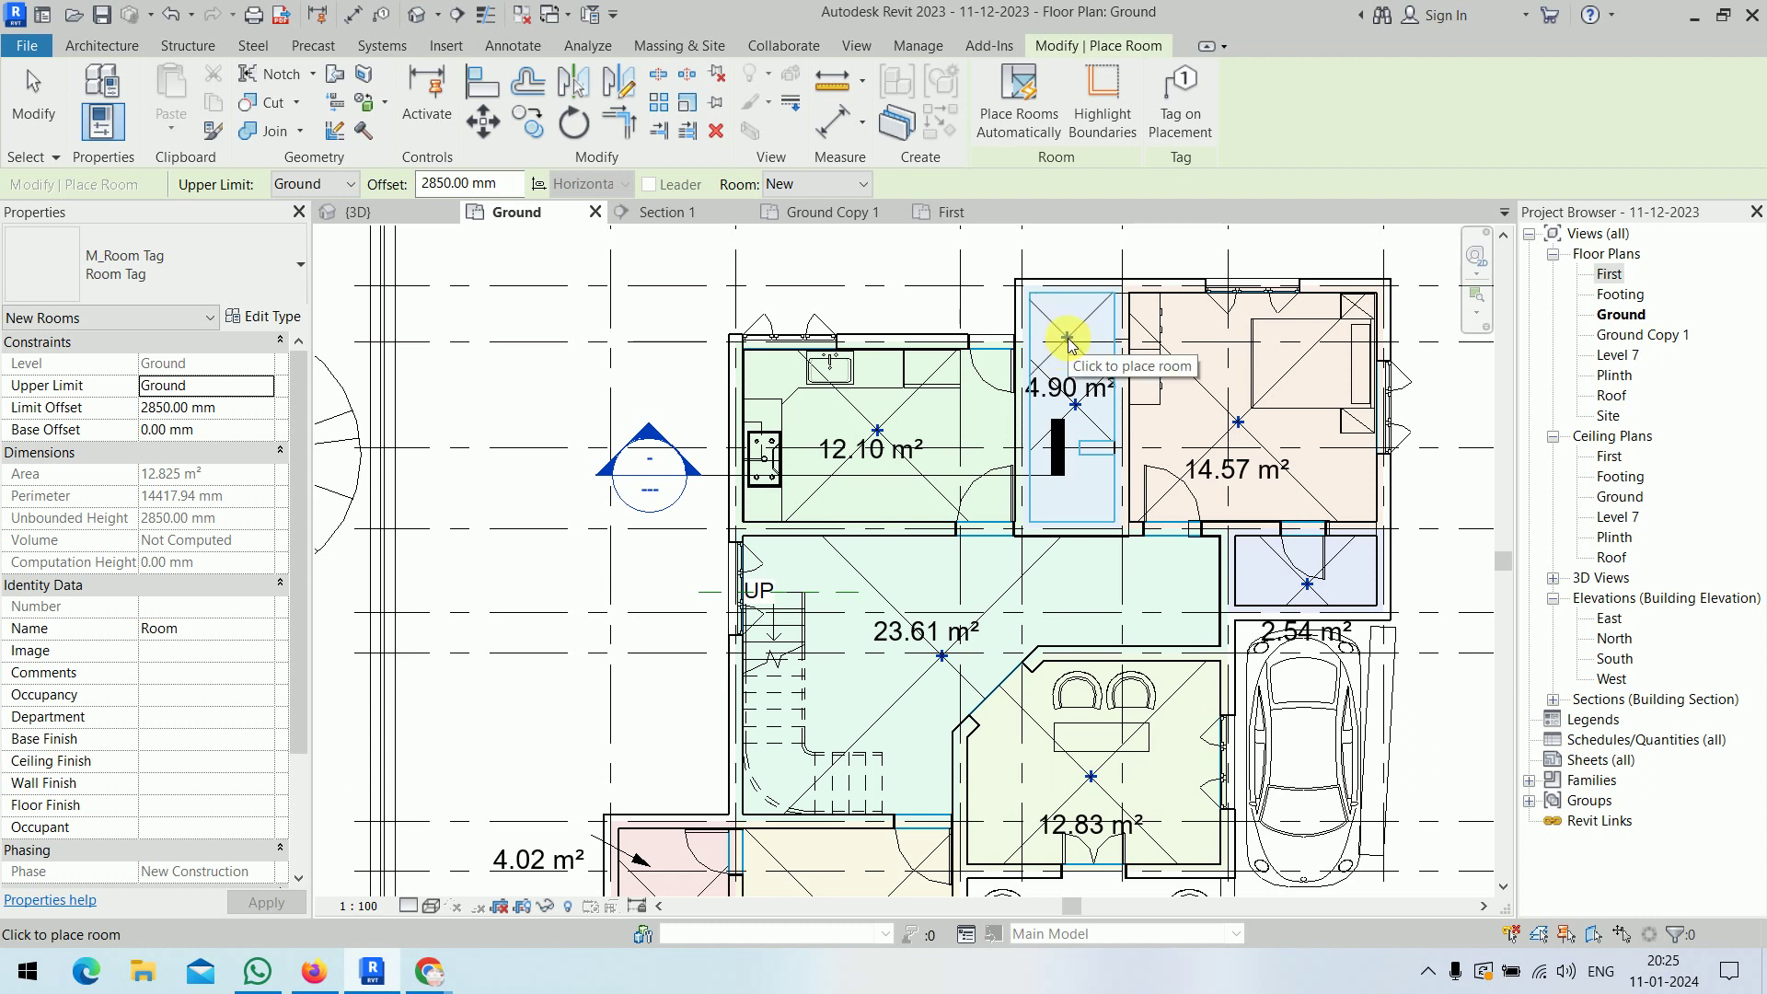
{"action": "key", "text": "Escape"}
- Delete the kitchen's 12.10 m² tag and dismiss the warning
{"action": "left_click", "coordinate": [917, 449]}
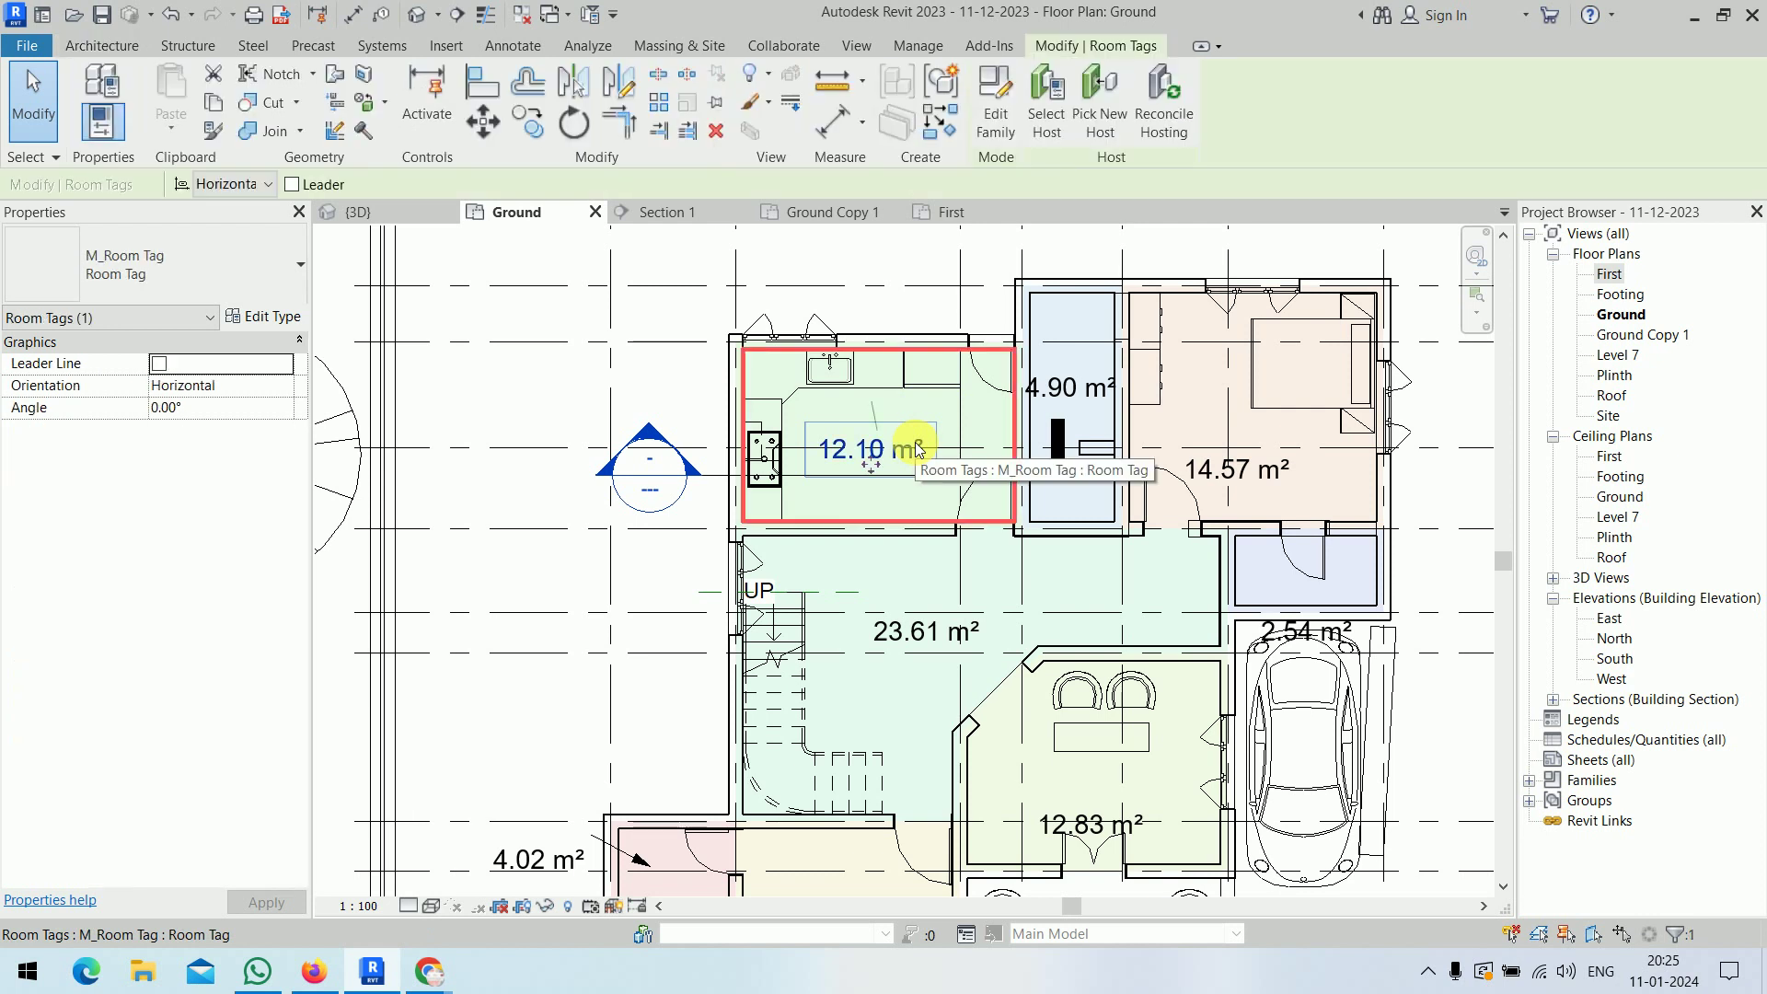
{"action": "left_click", "coordinate": [998, 605]}
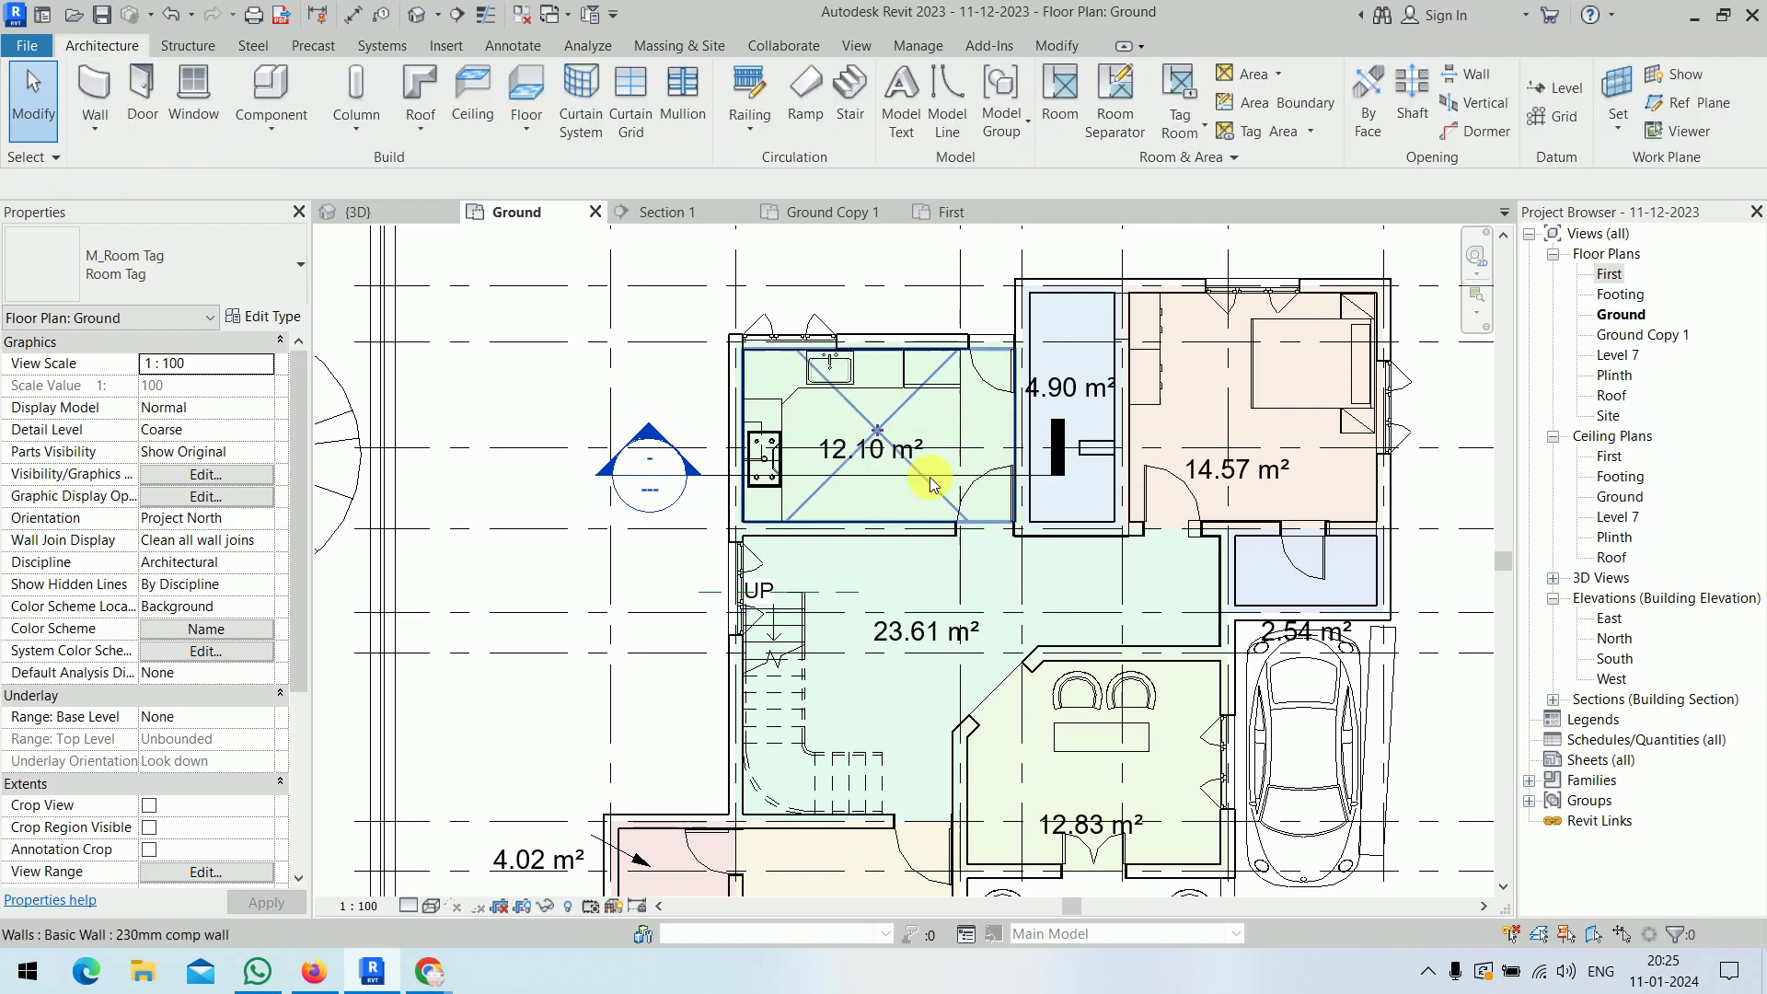
{"action": "left_click", "coordinate": [908, 458]}
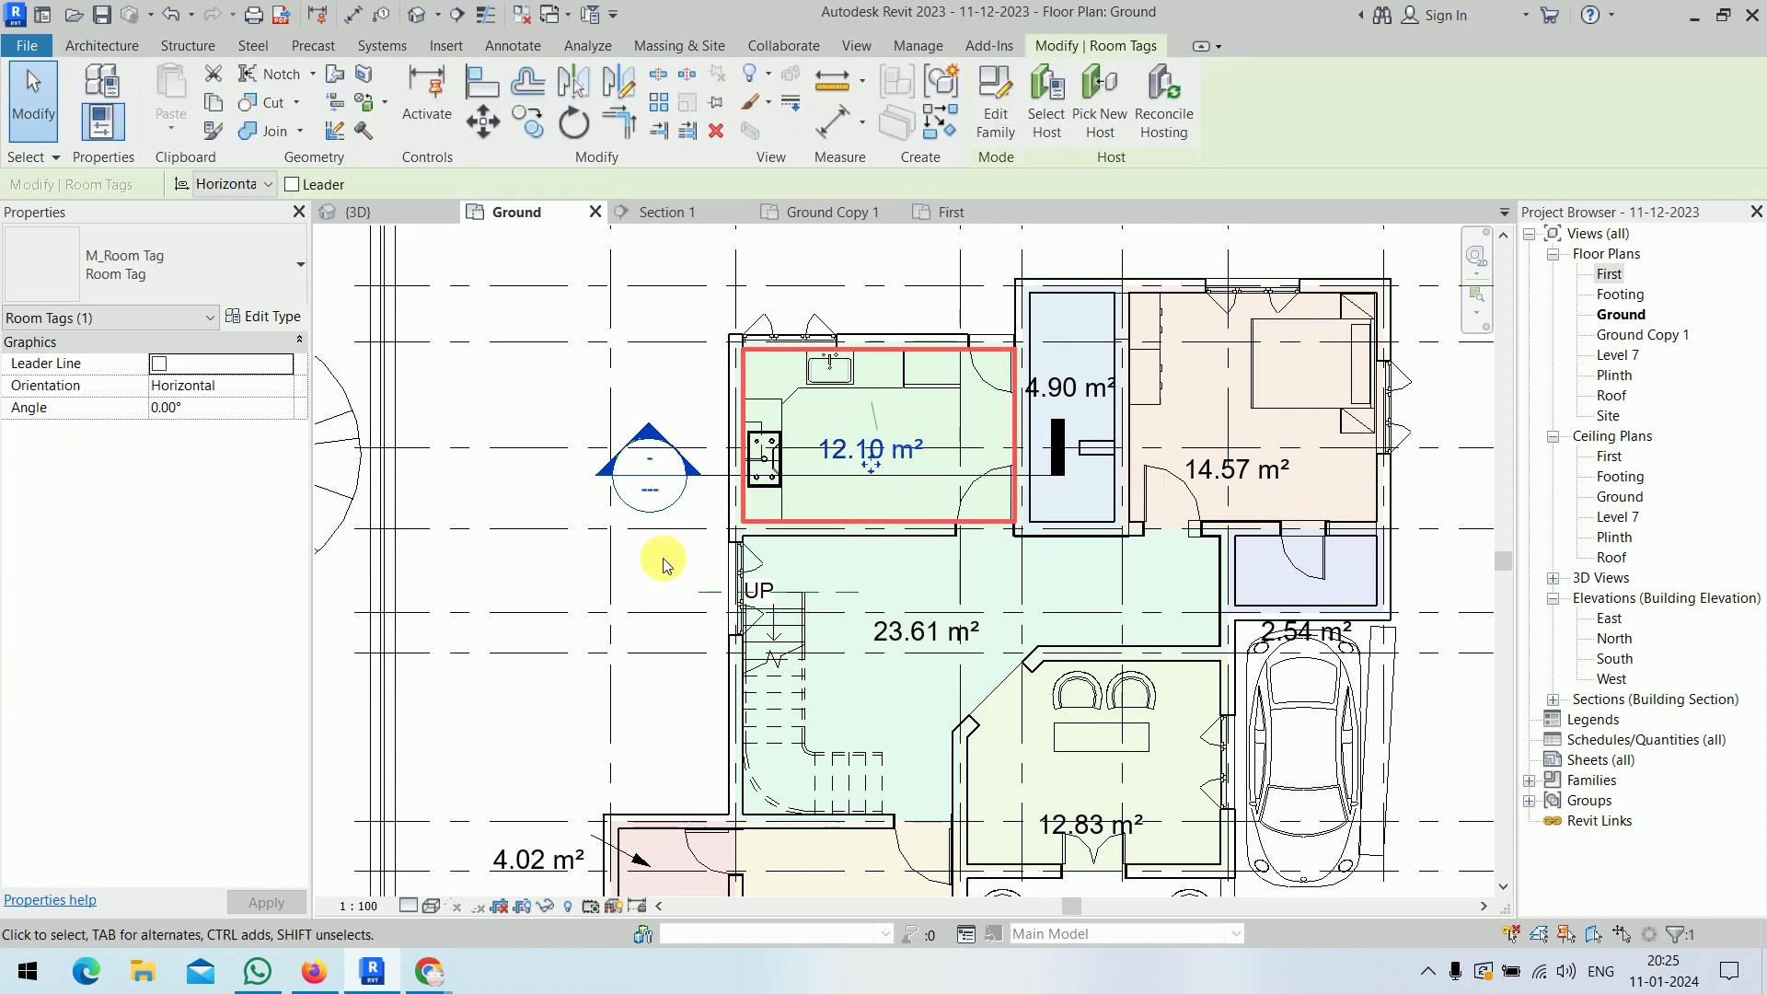
{"action": "left_click", "coordinate": [859, 512]}
{"action": "left_click", "coordinate": [826, 459]}
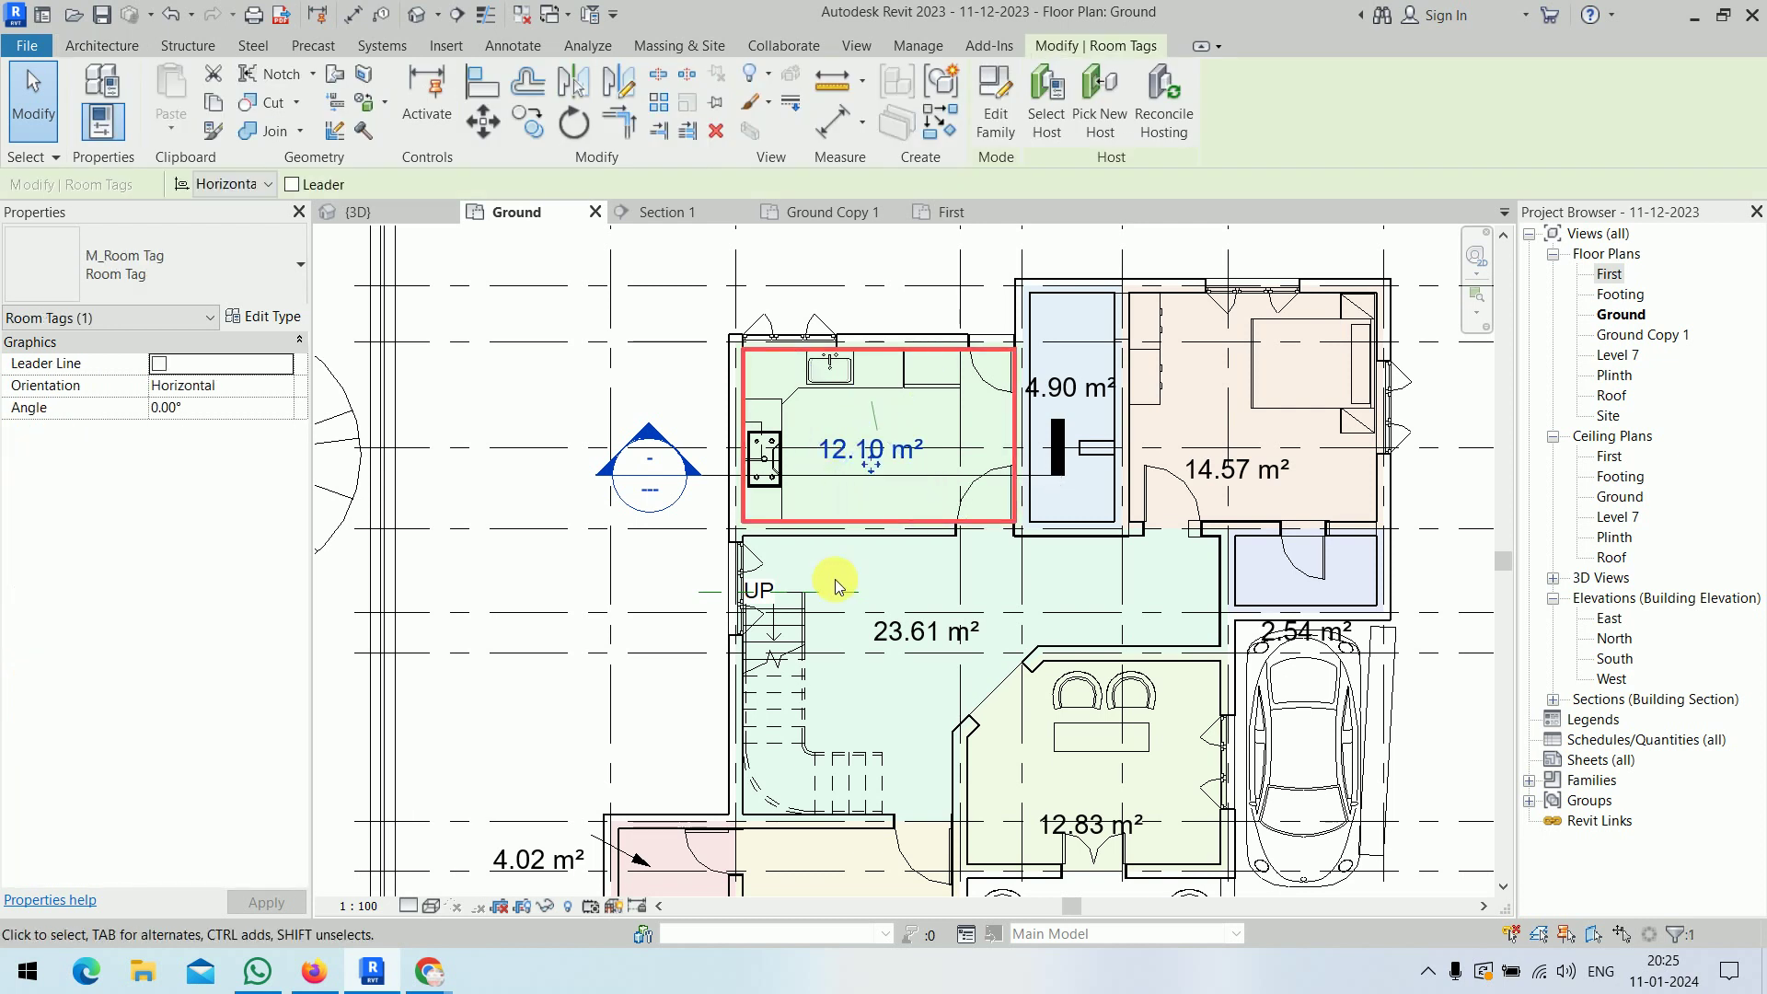
{"action": "key", "text": "Delete"}
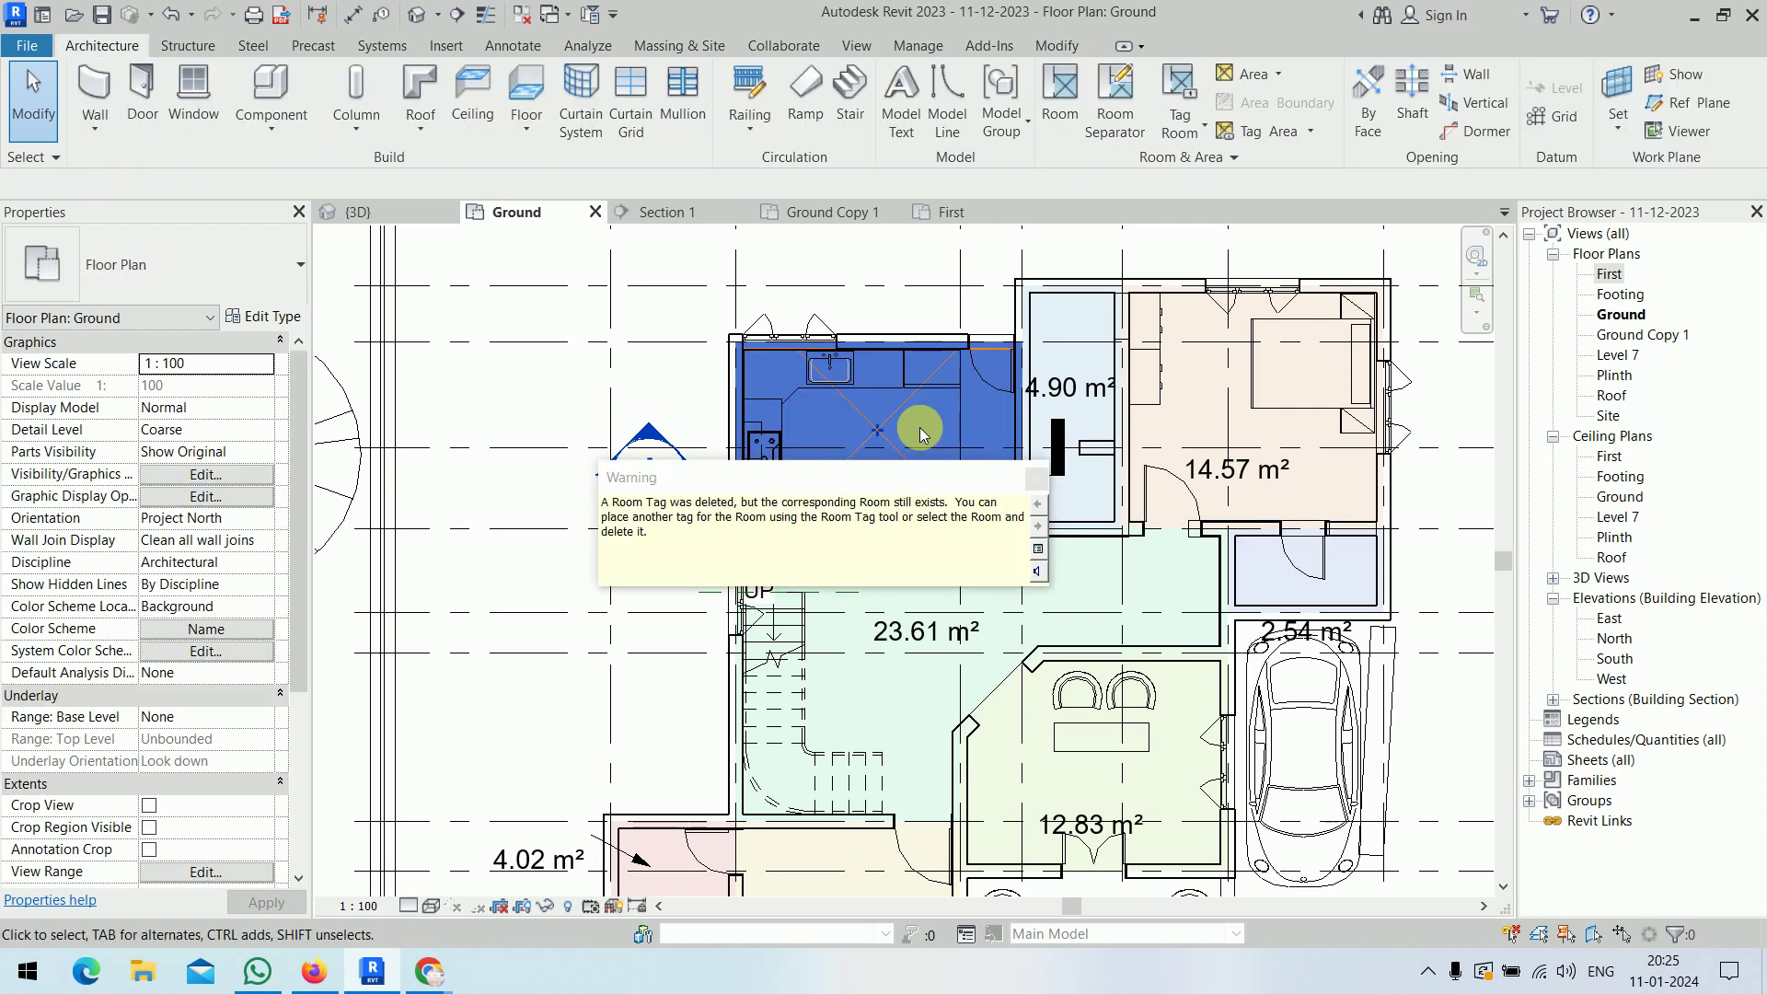
{"action": "left_click", "coordinate": [1036, 478]}
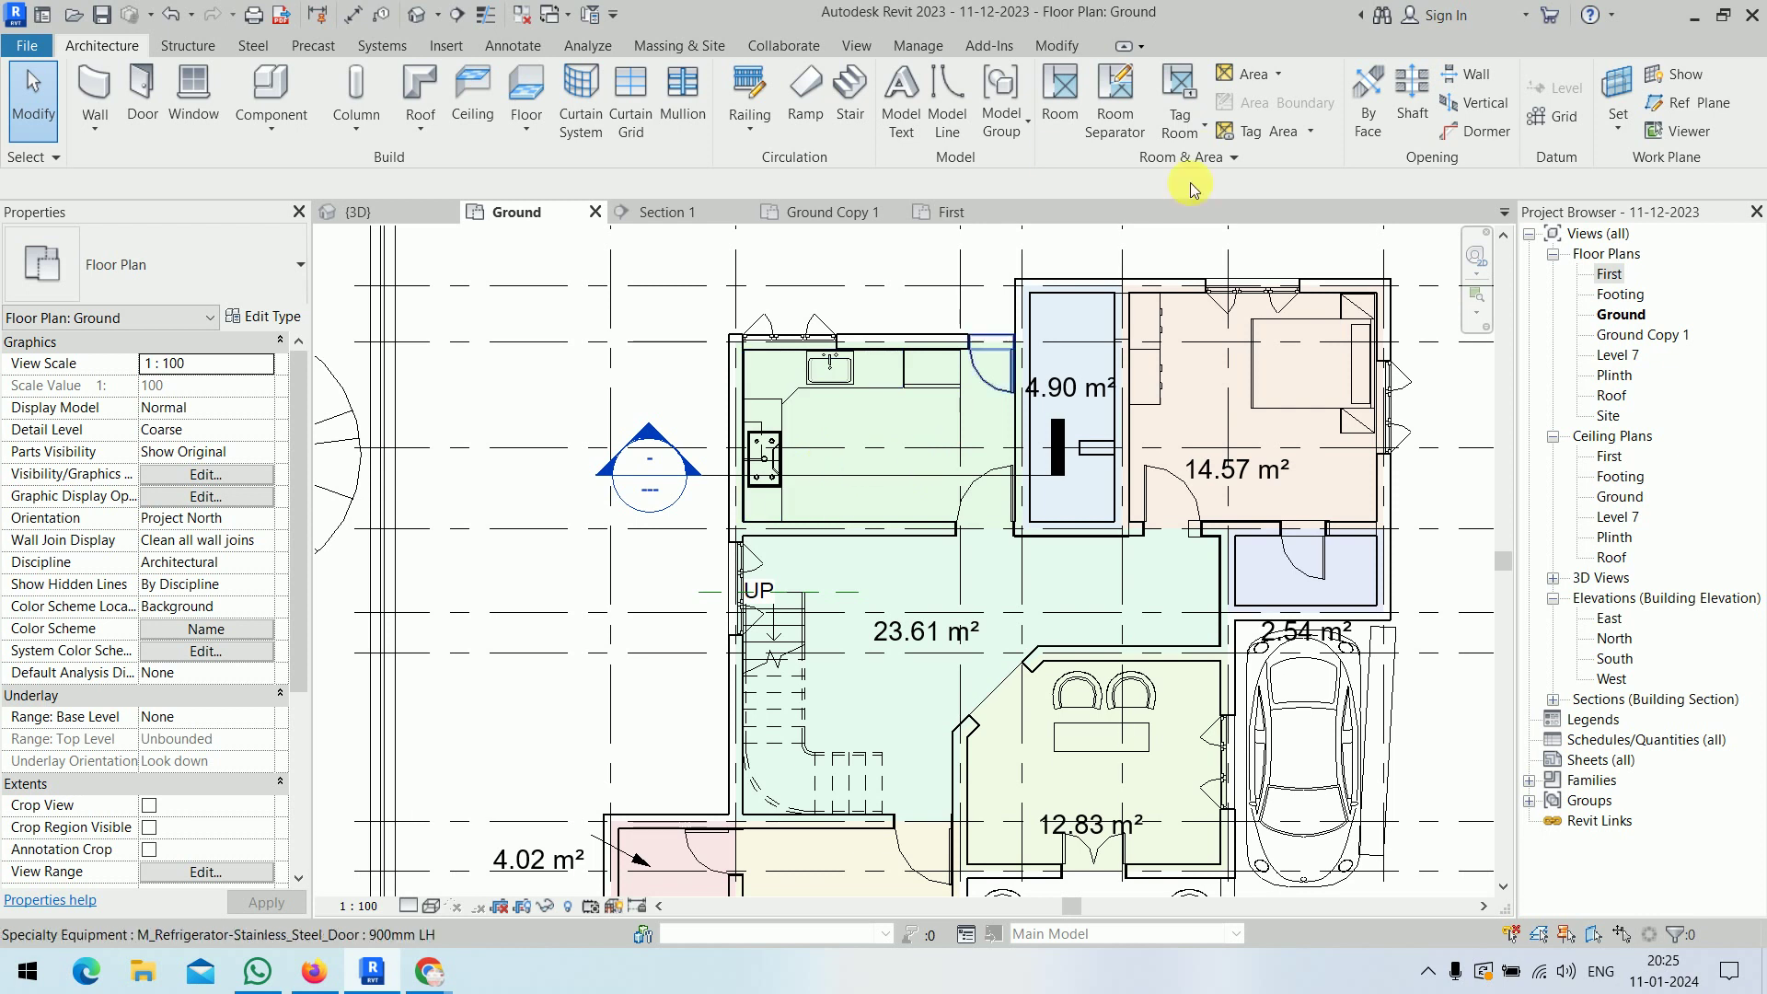
{"action": "left_click", "coordinate": [1202, 134]}
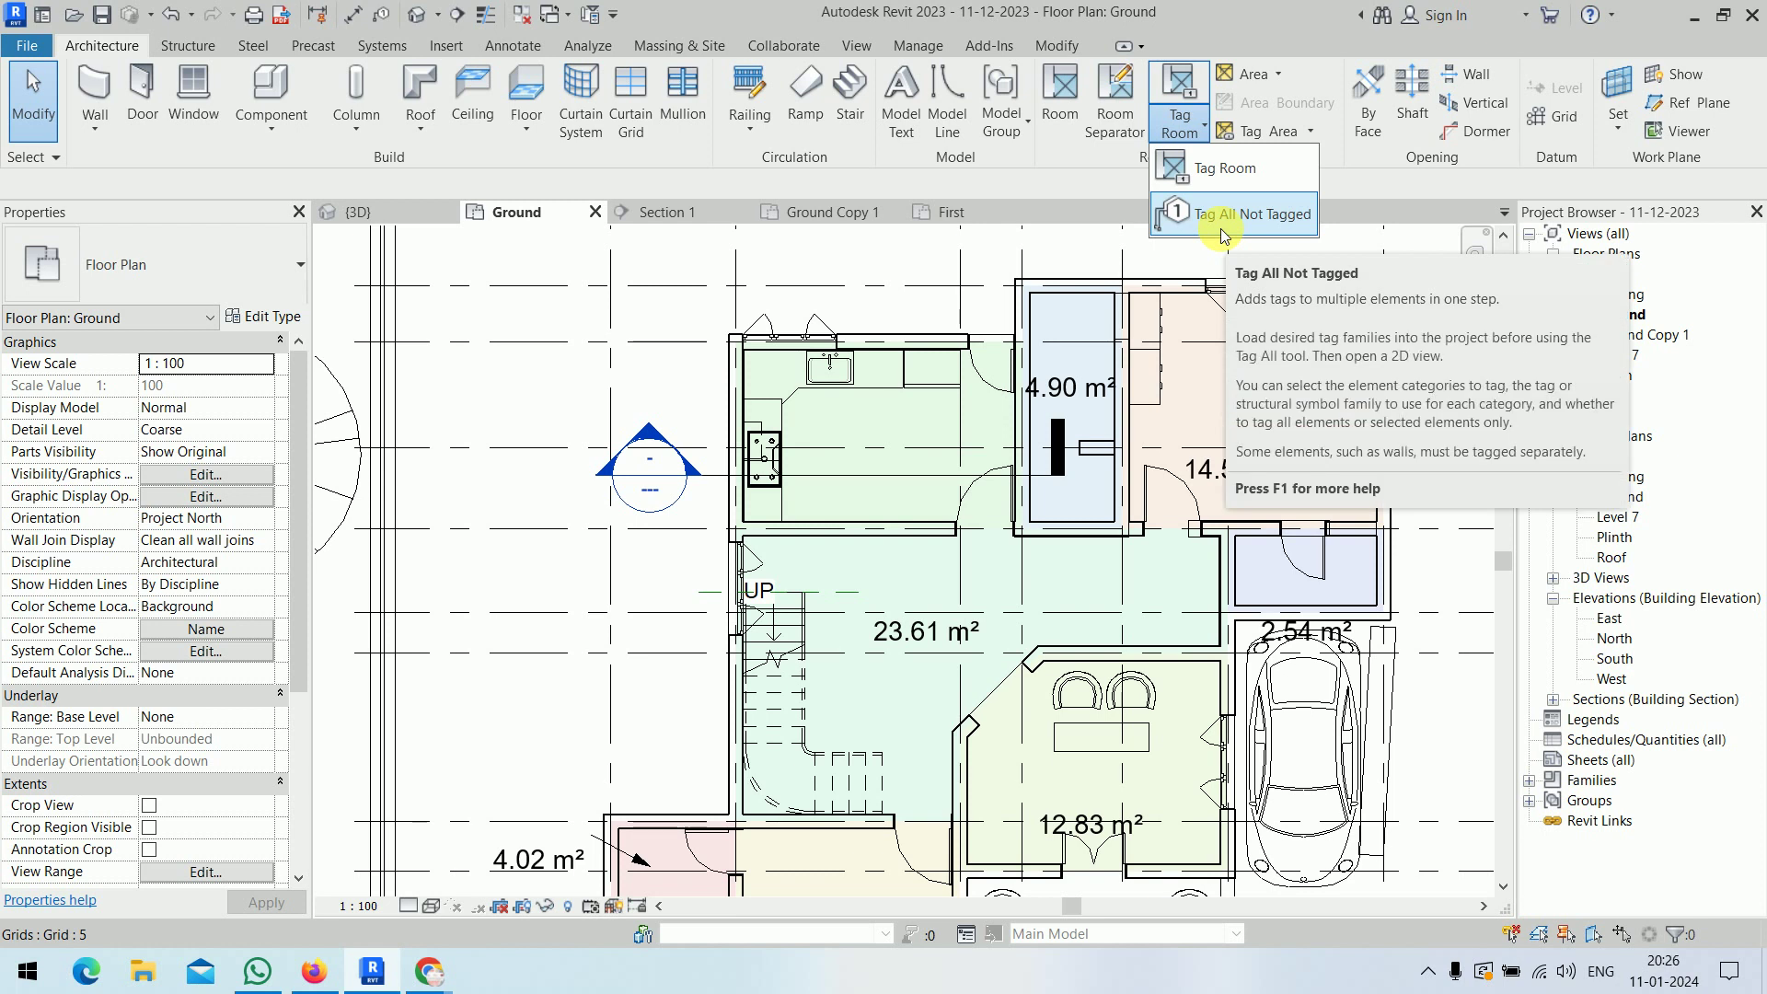
- Run Tag All Not Tagged with Room Tags, restoring the kitchen's 12.10 m² tag
{"action": "left_click", "coordinate": [1220, 228]}
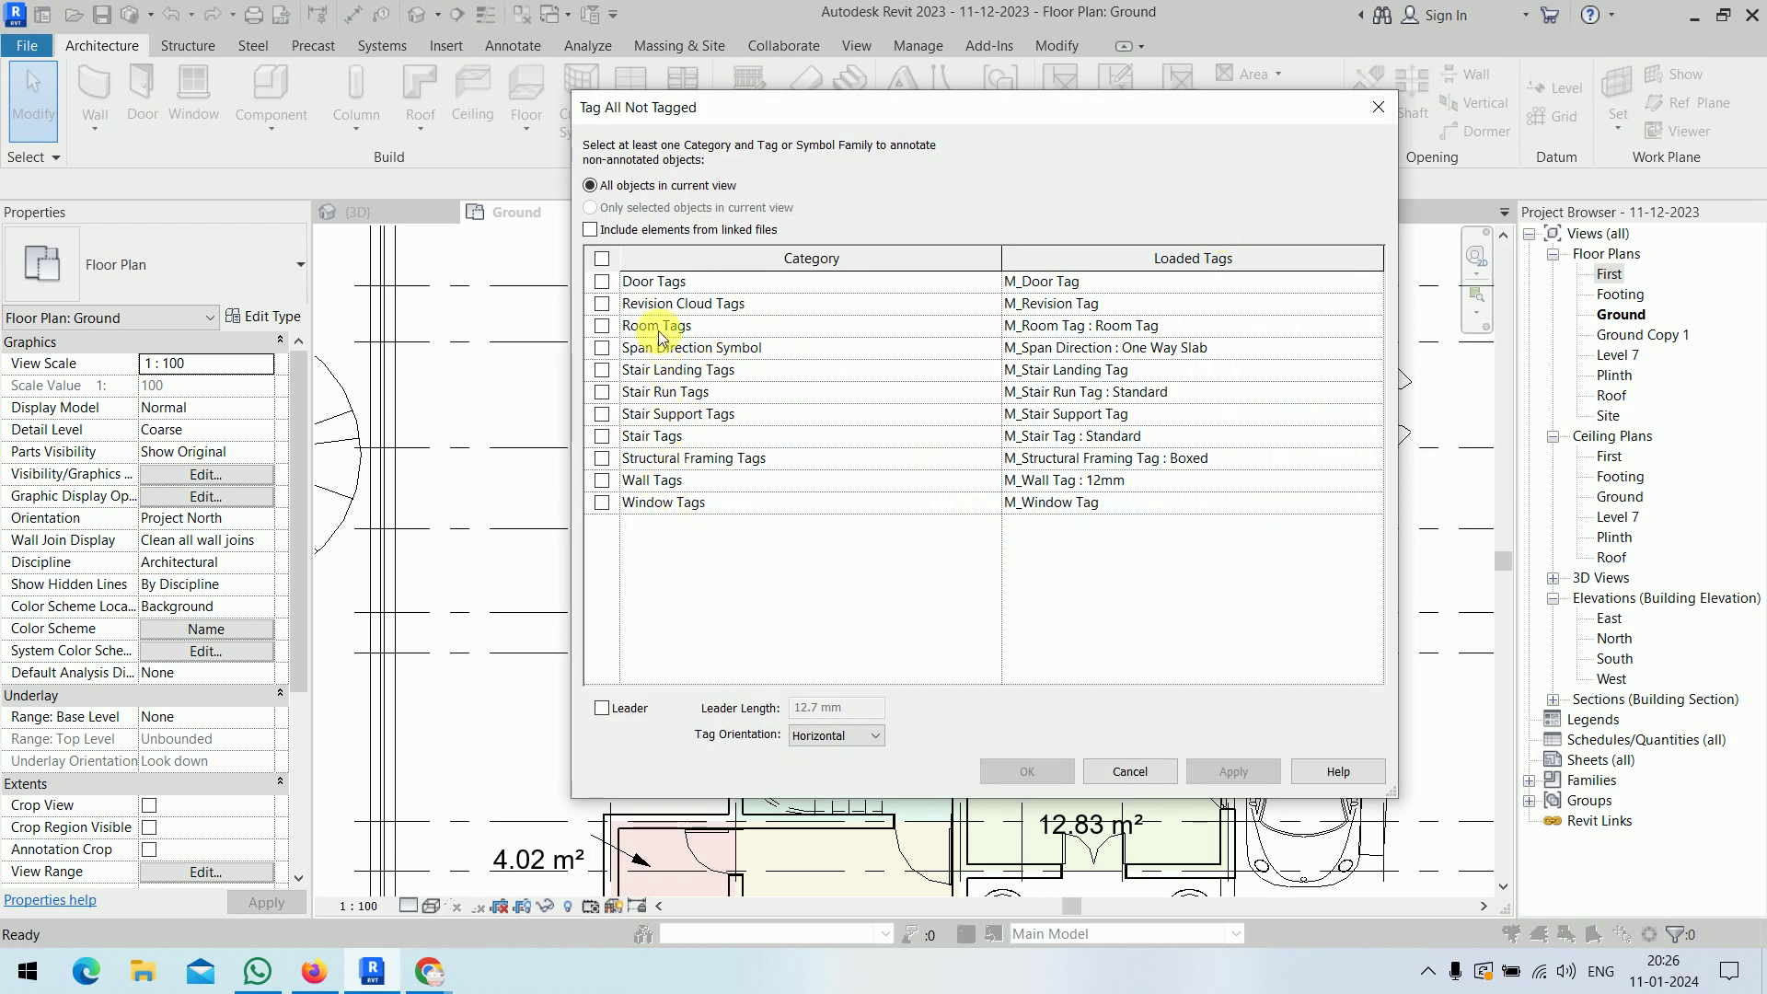
{"action": "left_click", "coordinate": [602, 325]}
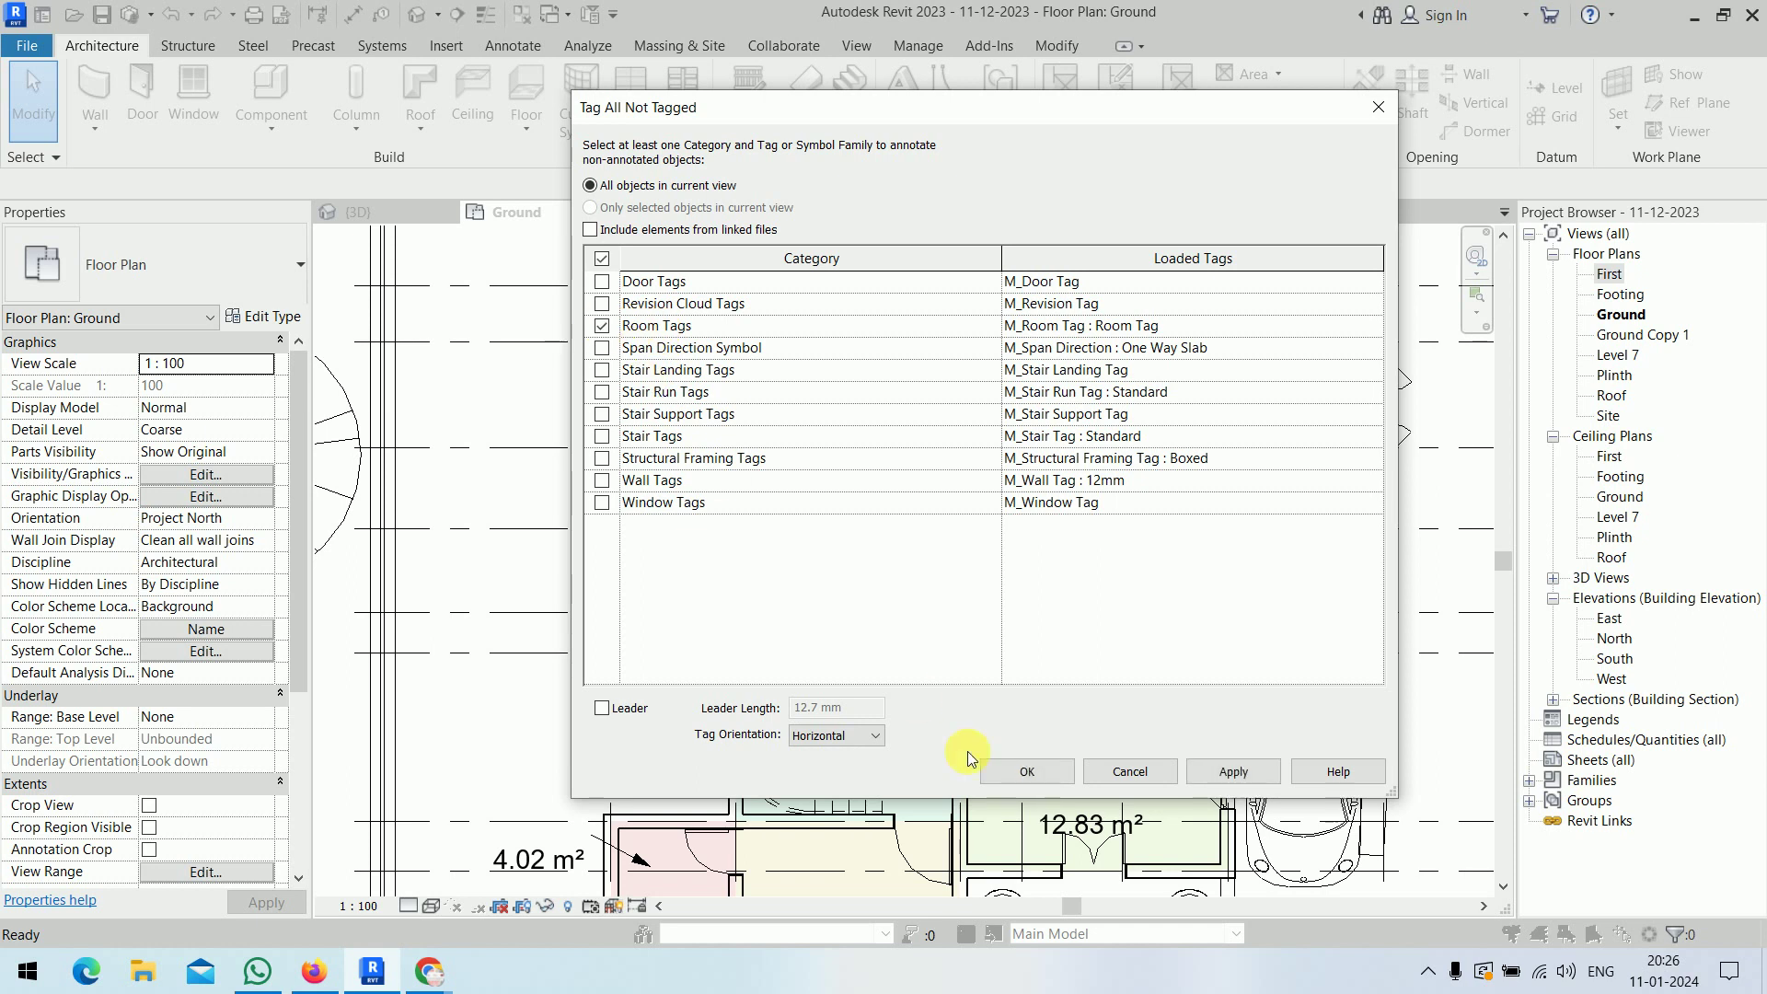
{"action": "left_click", "coordinate": [1040, 767]}
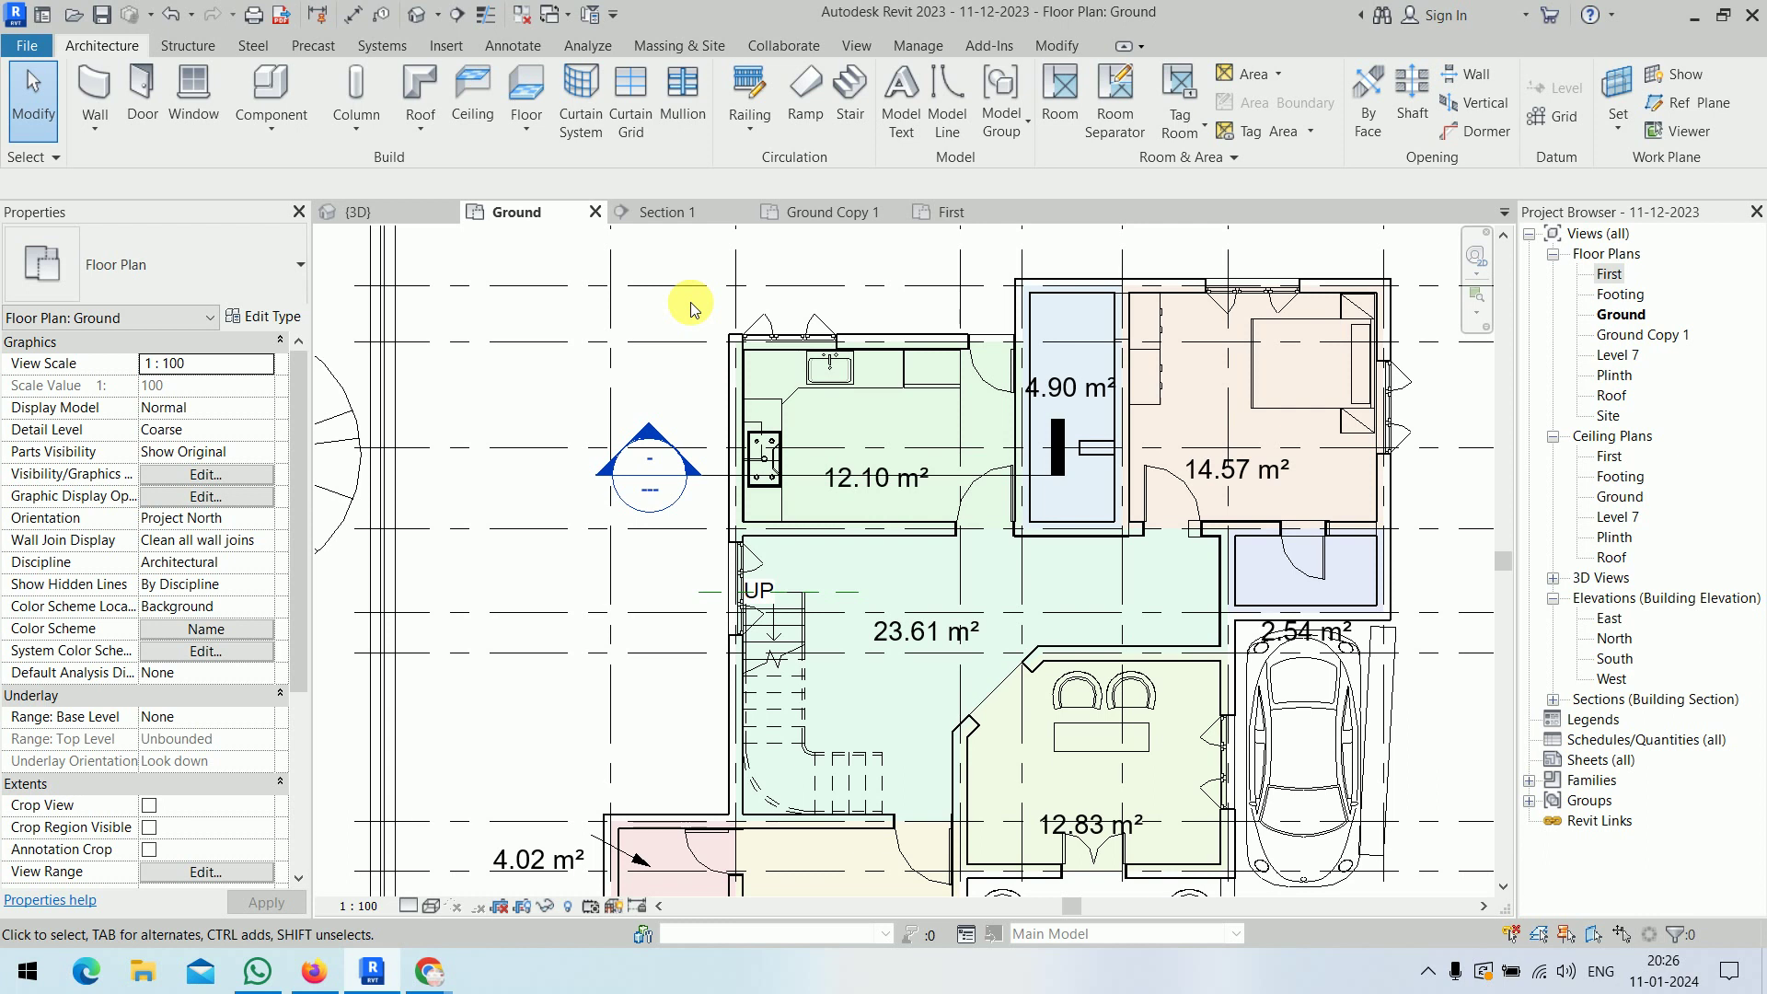
{"action": "scroll", "coordinate": [692, 308], "scroll_direction": "down", "scroll_amount": 3}
{"action": "scroll", "coordinate": [692, 308], "scroll_direction": "down", "scroll_amount": 2}
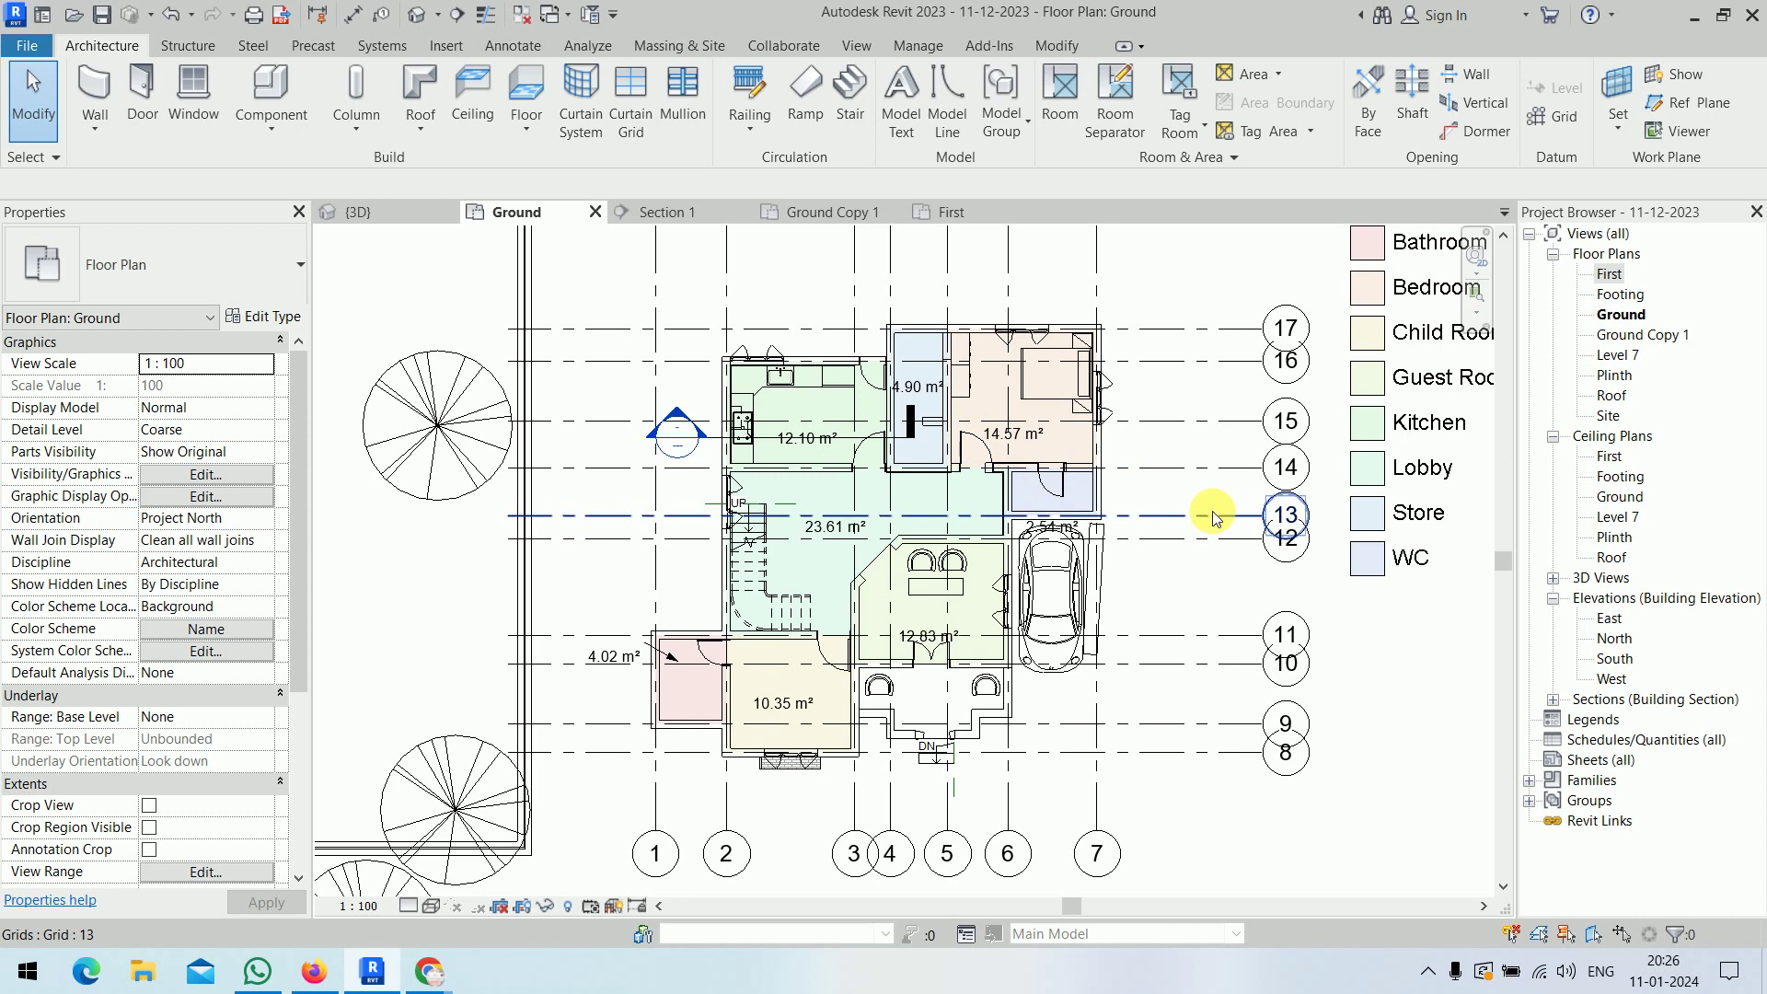
{"action": "double_click", "coordinate": [1643, 335]}
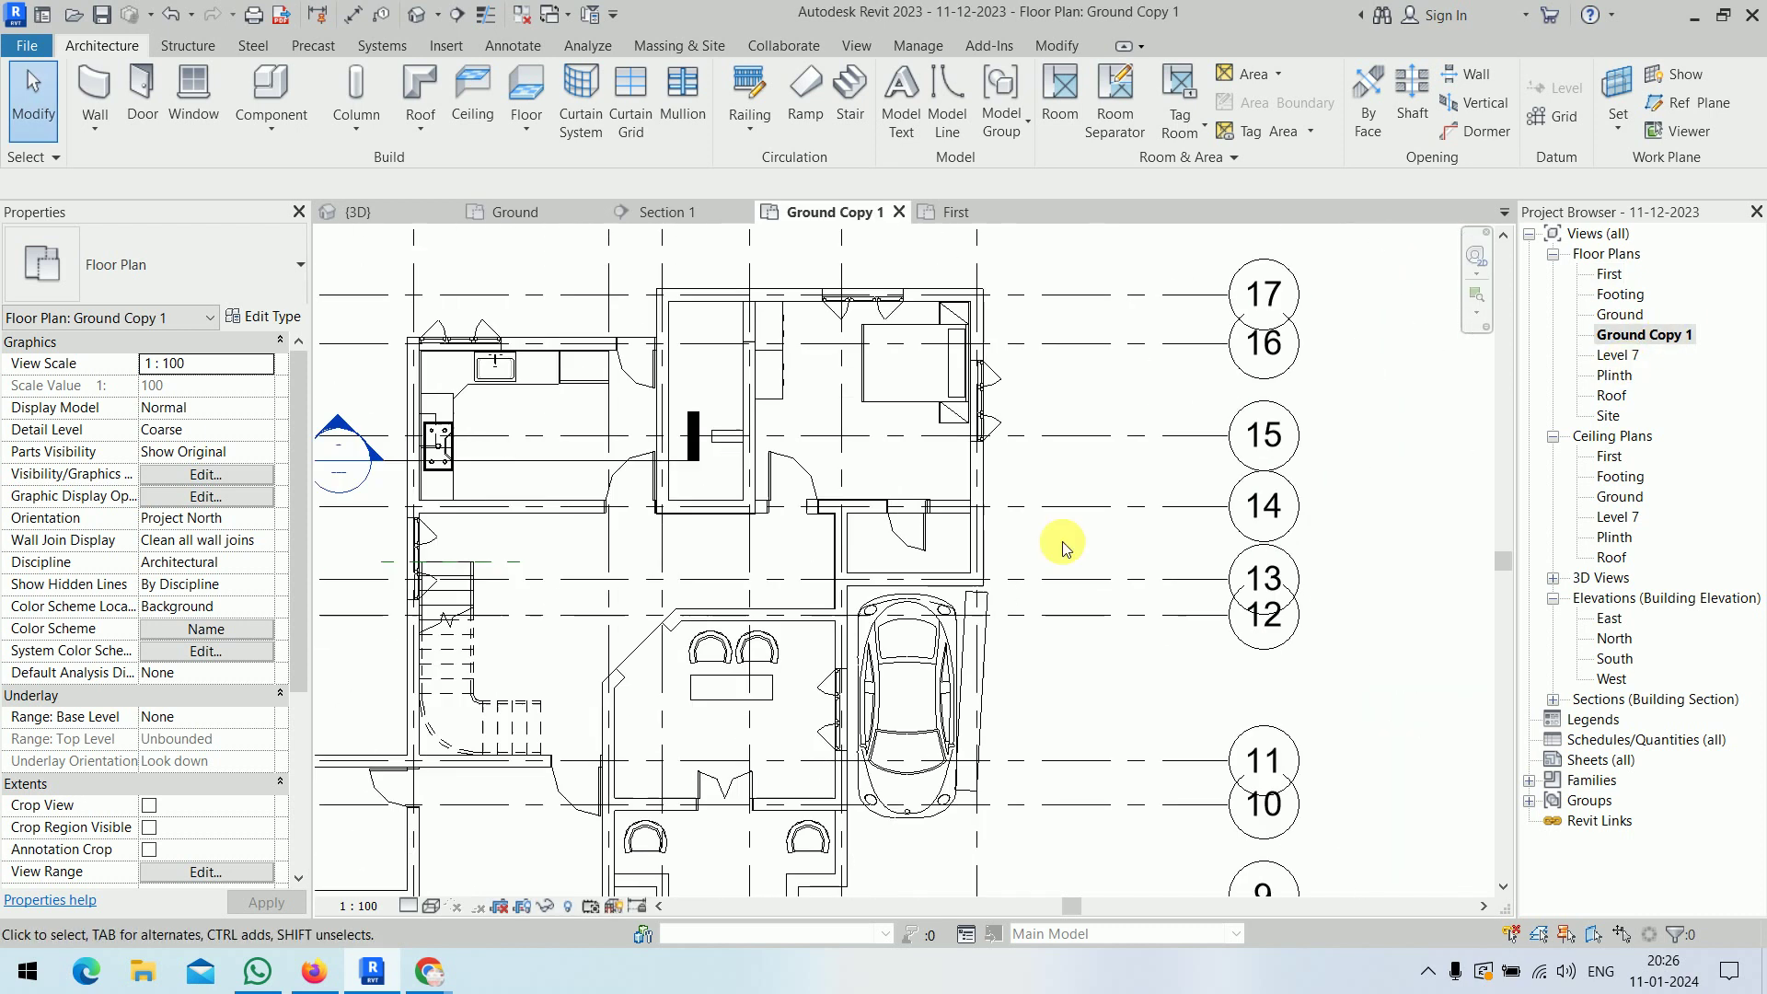
- Add a Rentable area plan on the Ground level, answering No to auto boundary lines
{"action": "scroll", "coordinate": [1132, 481], "scroll_direction": "down", "scroll_amount": 2}
{"action": "scroll", "coordinate": [1139, 485], "scroll_direction": "down", "scroll_amount": 1}
{"action": "scroll", "coordinate": [1139, 485], "scroll_direction": "down", "scroll_amount": 1}
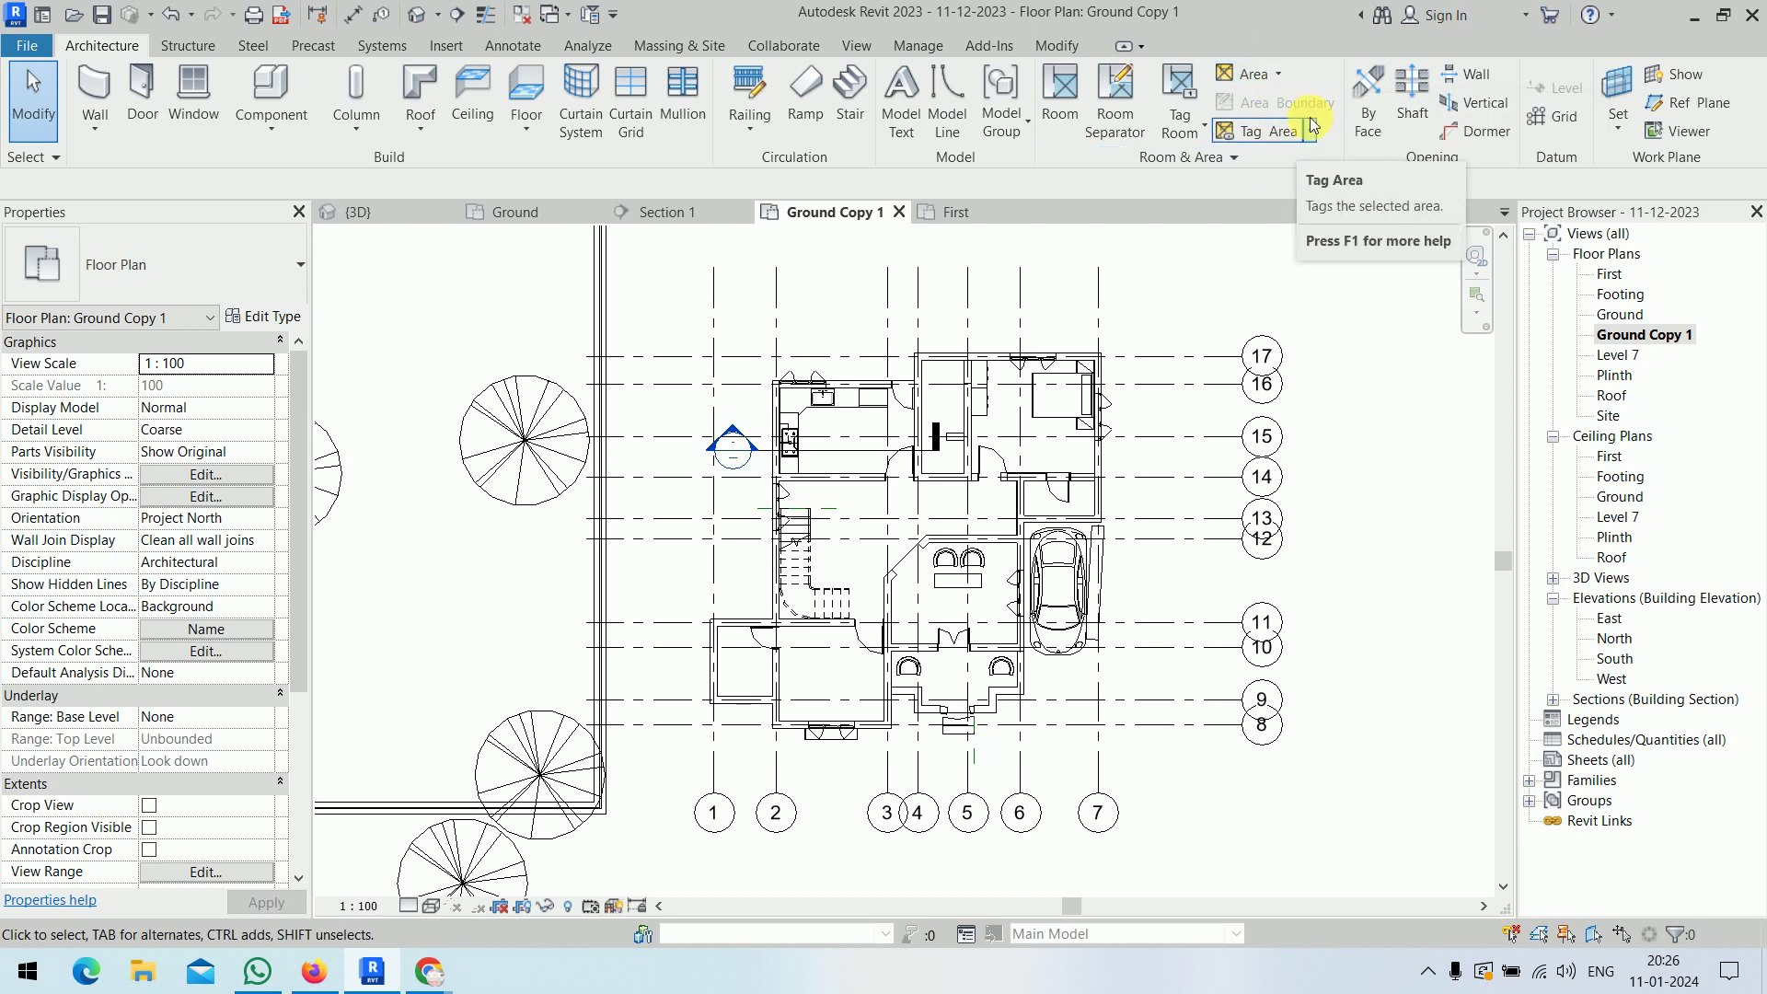
{"action": "left_click", "coordinate": [1280, 76]}
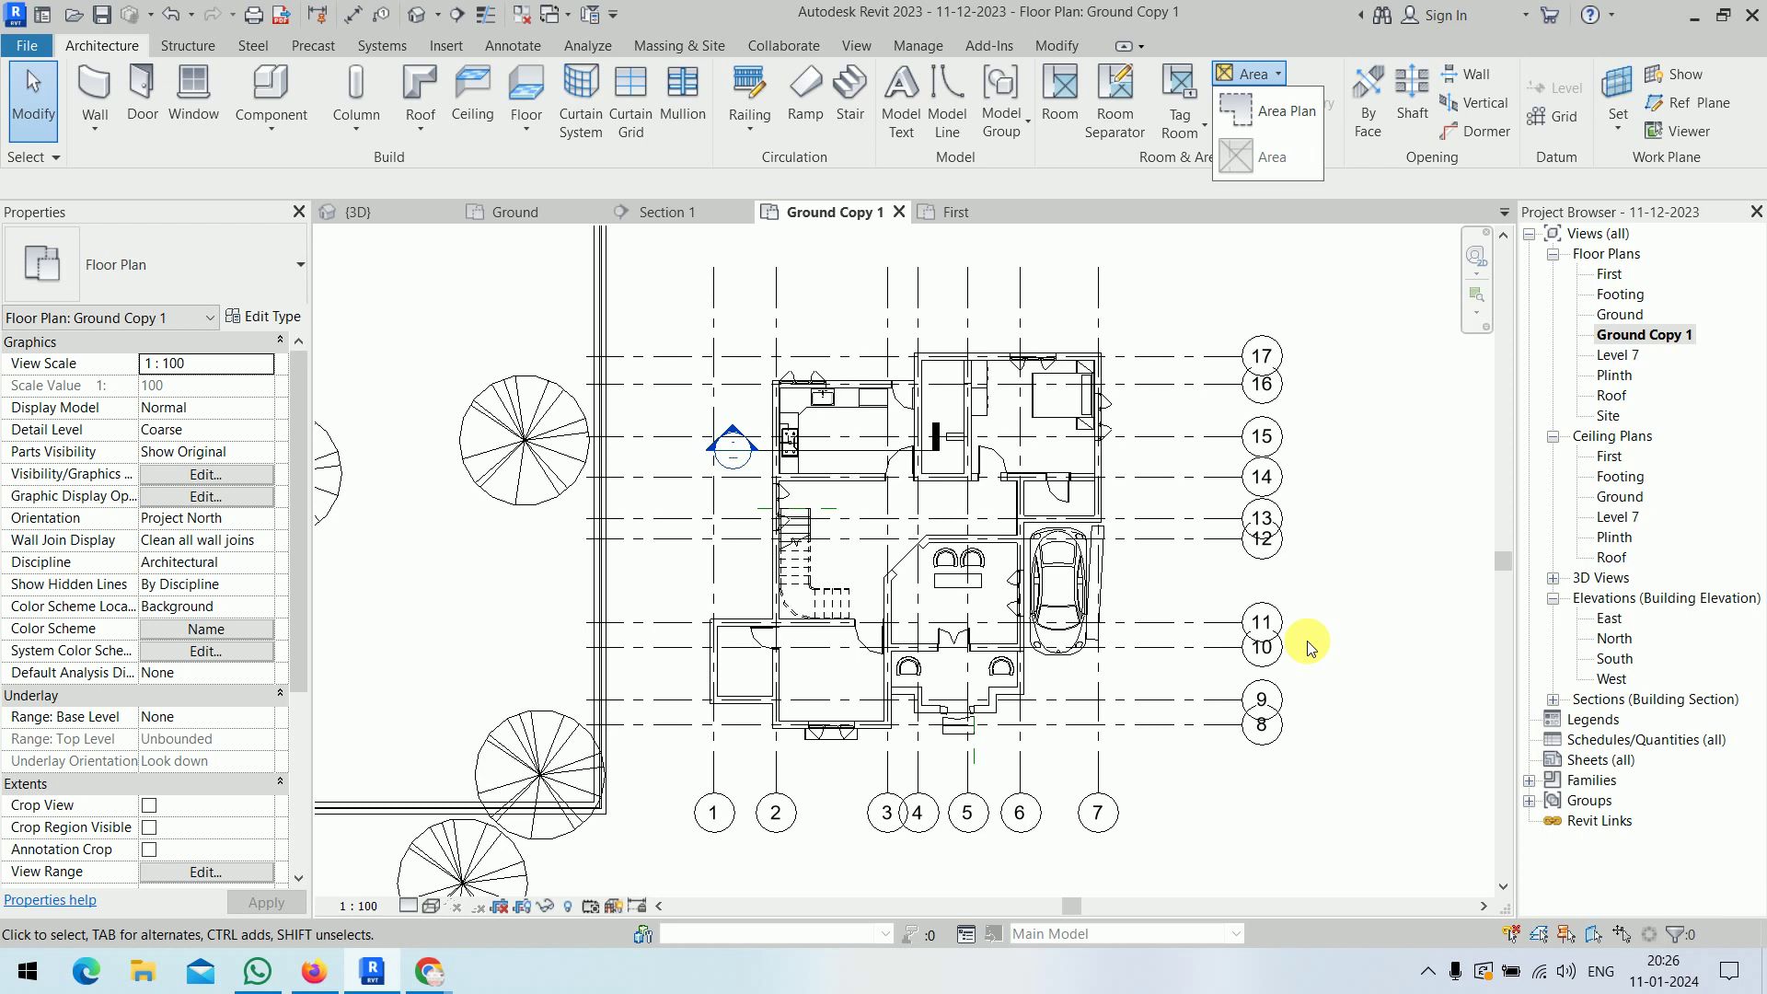
{"action": "left_click", "coordinate": [1285, 110]}
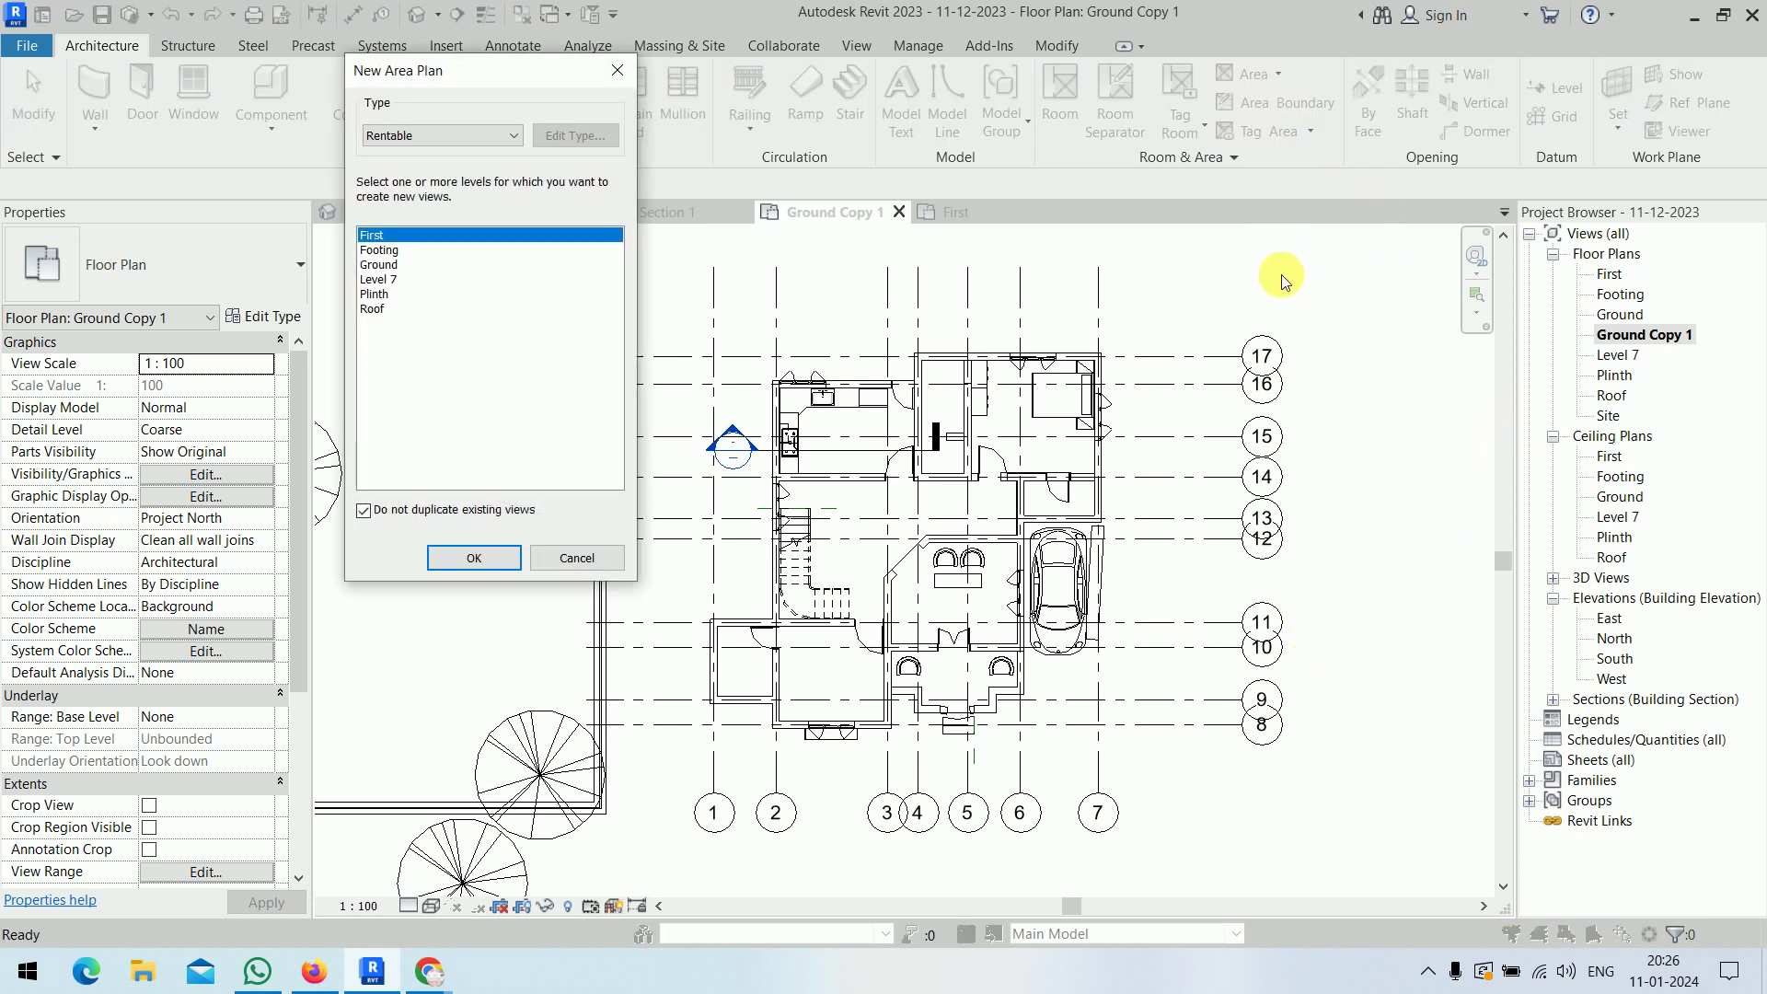
{"action": "left_click", "coordinate": [397, 265]}
{"action": "left_click", "coordinate": [478, 569]}
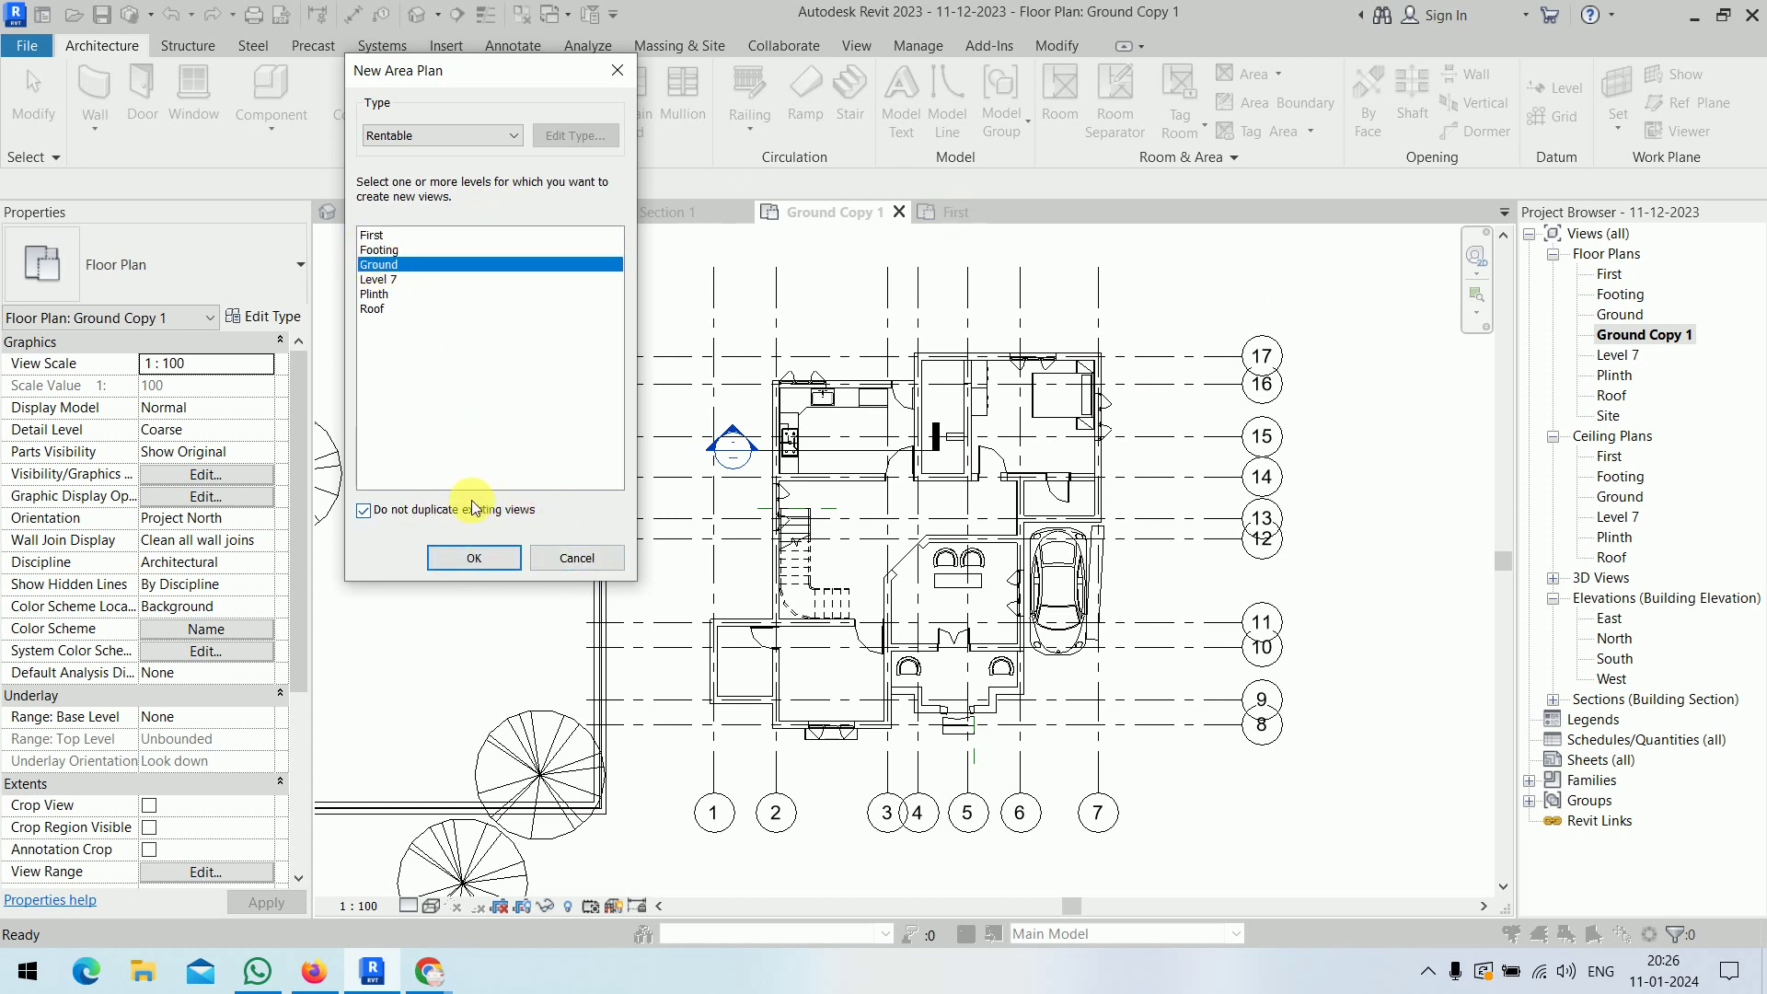
{"action": "left_click", "coordinate": [472, 557]}
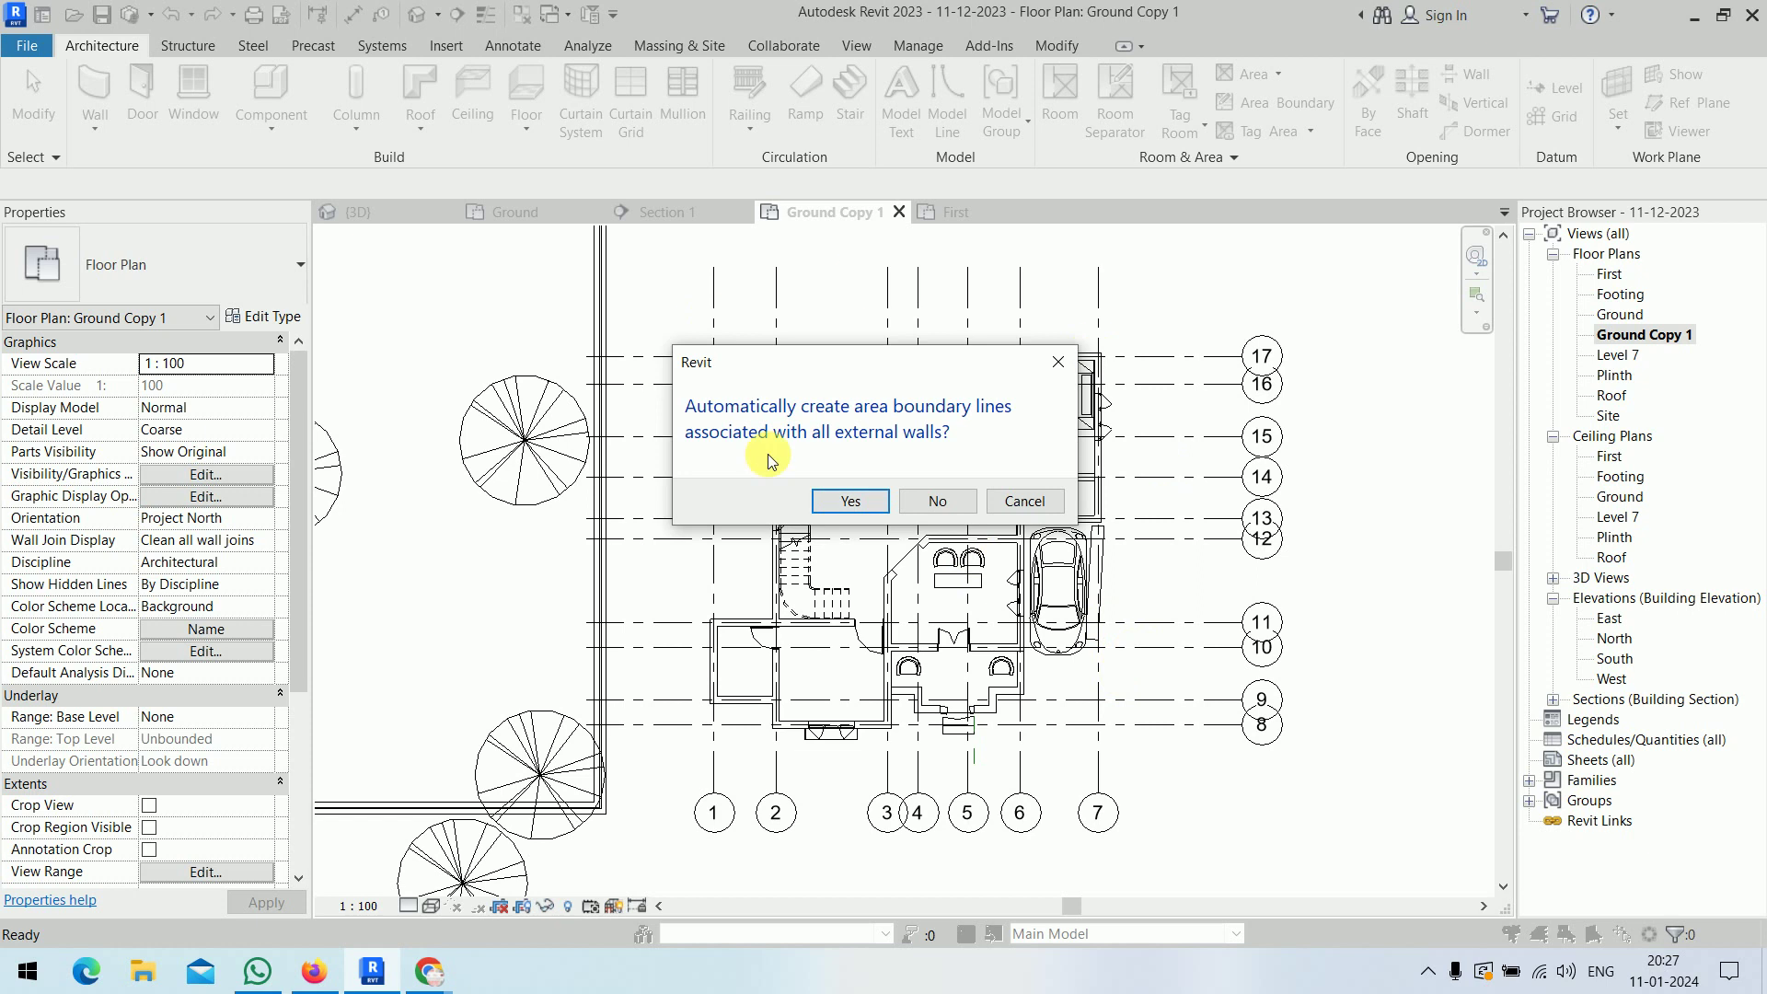
{"action": "left_click", "coordinate": [958, 504]}
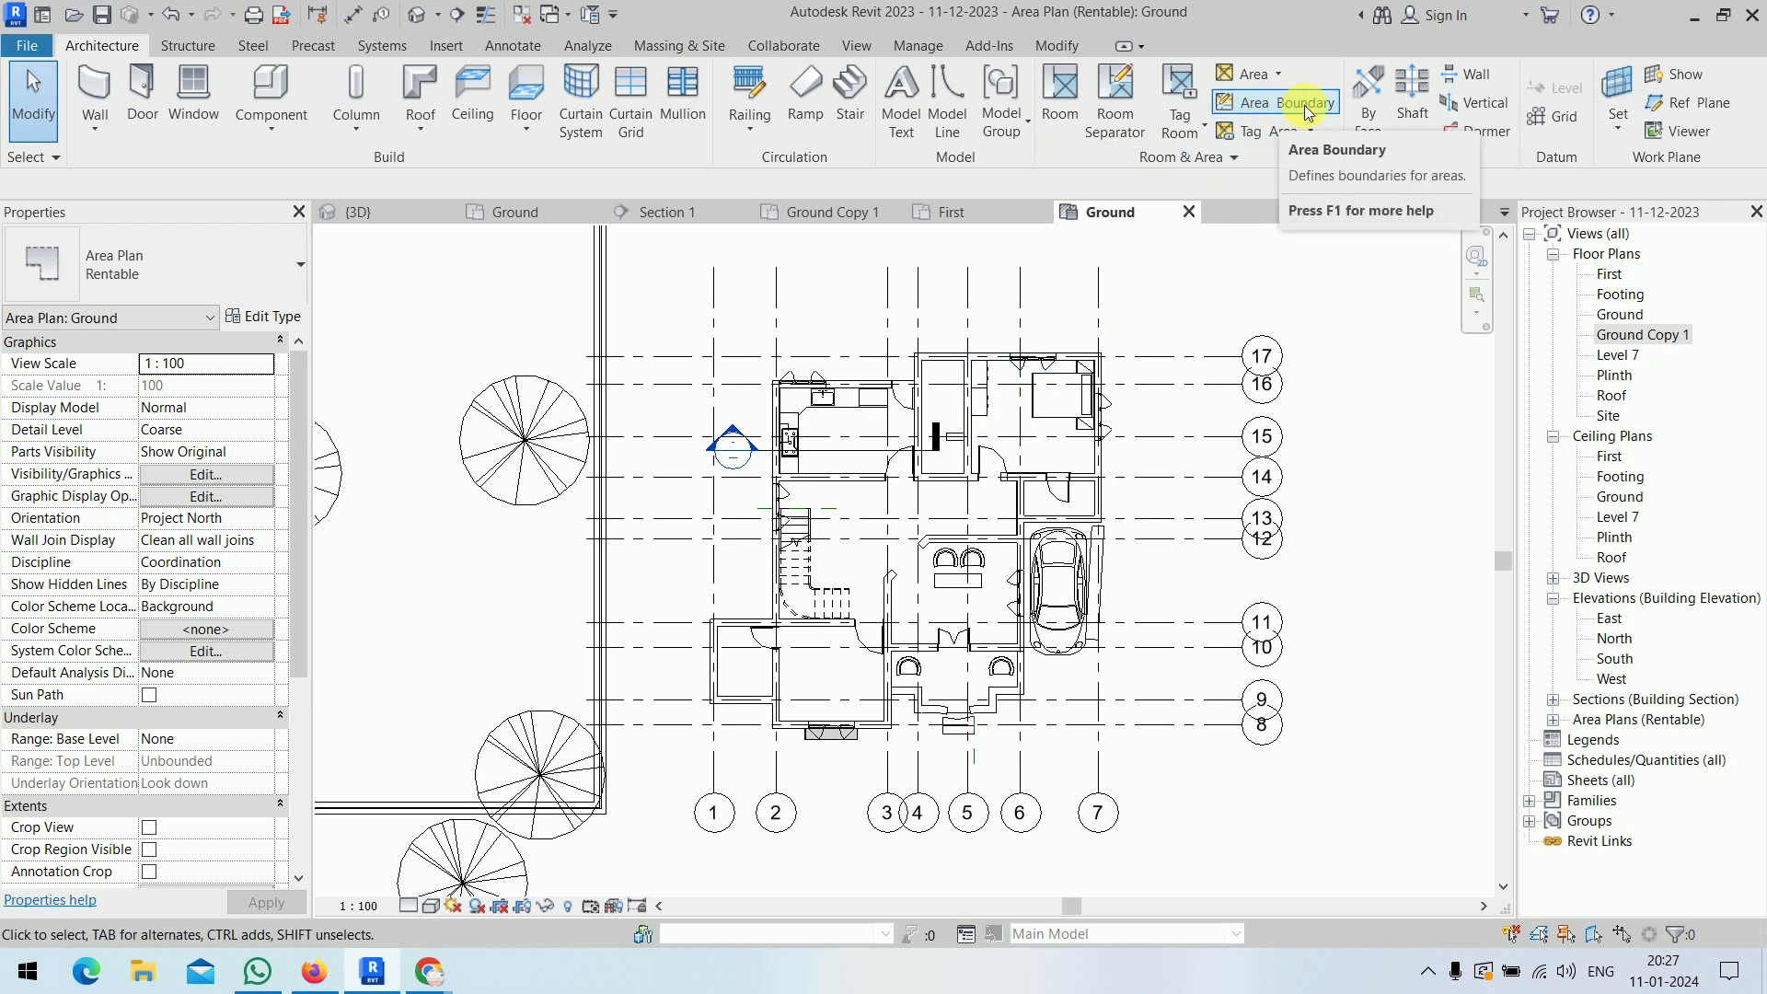
{"action": "mouse_move", "coordinate": [1276, 102]}
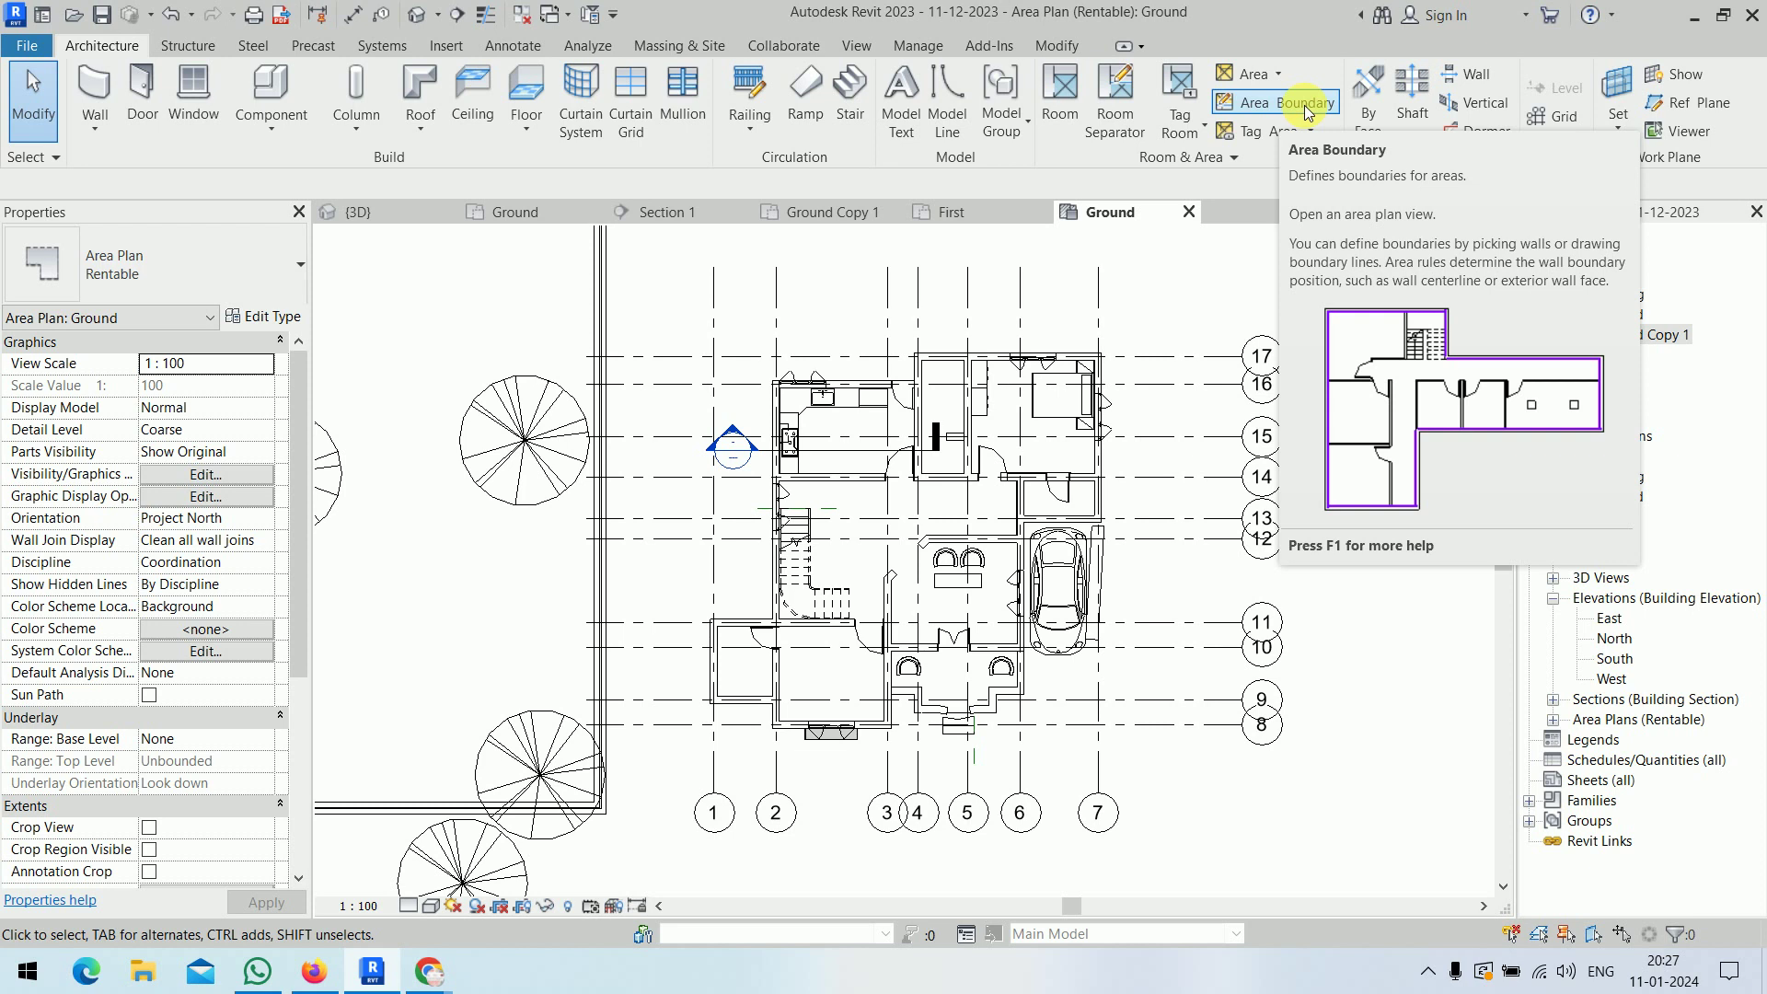
- Draw area boundary lines from the bedroom's top-right corner to the kitchen's 4300 mm top wall
{"action": "left_click", "coordinate": [1308, 105]}
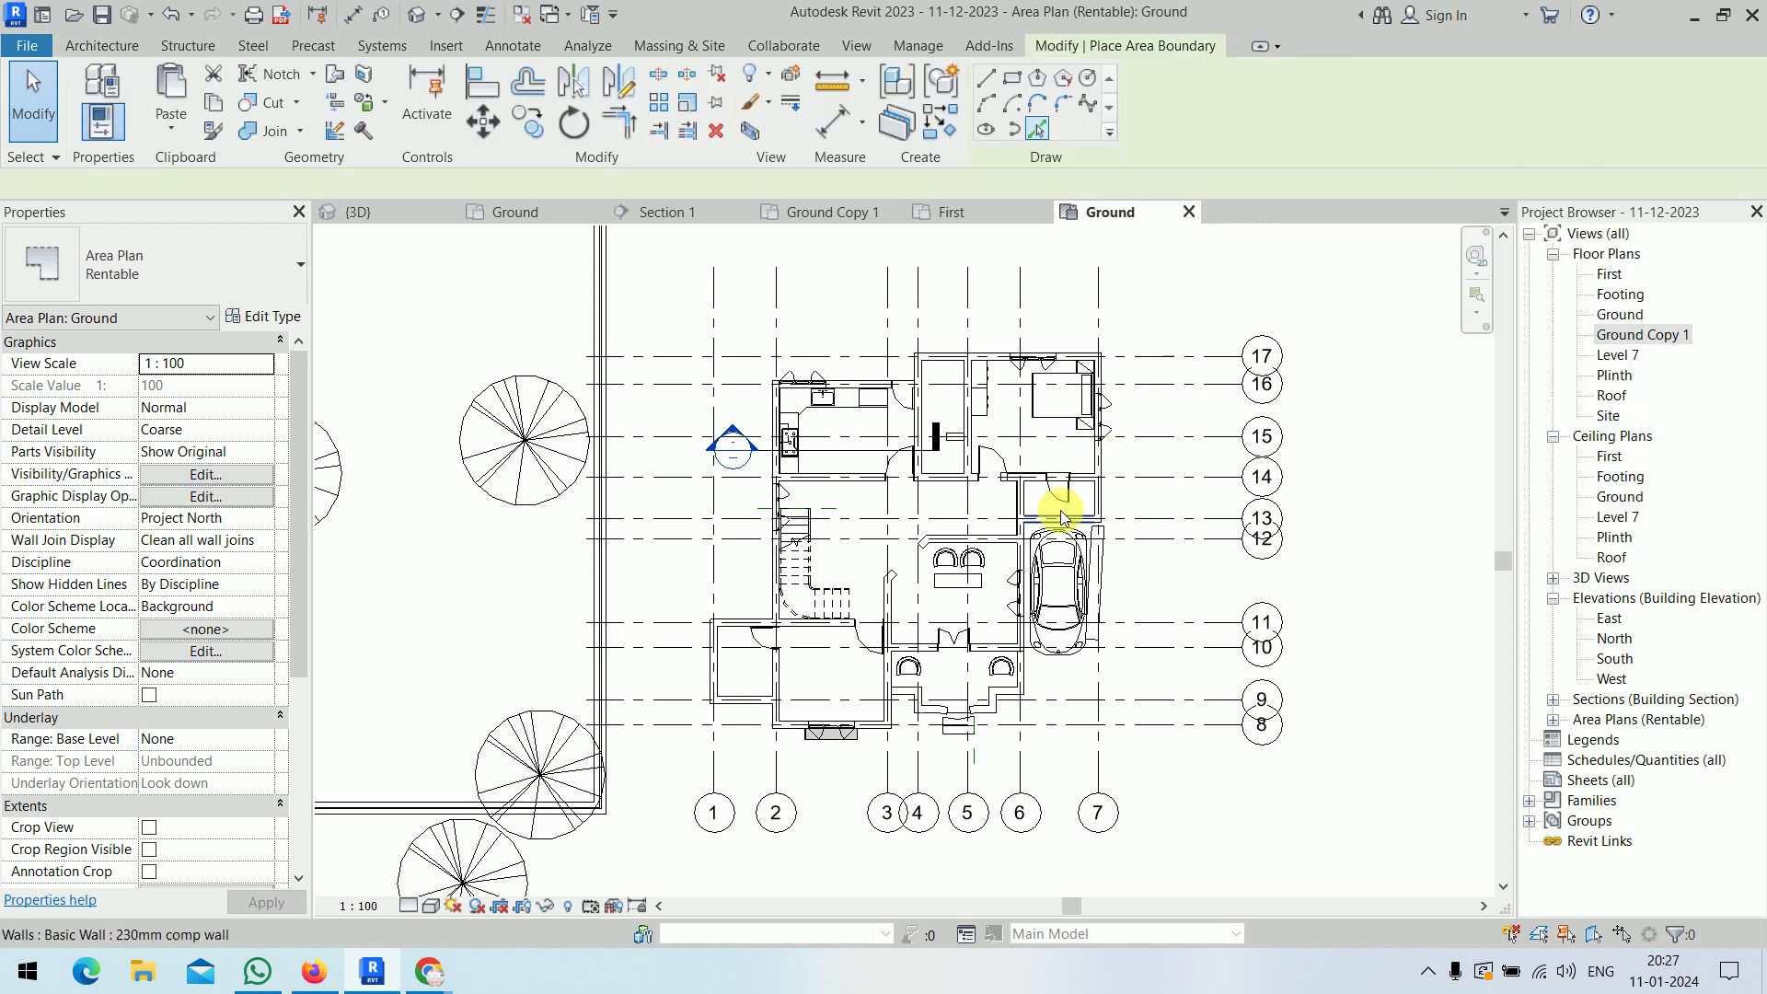
{"action": "left_click", "coordinate": [1012, 79]}
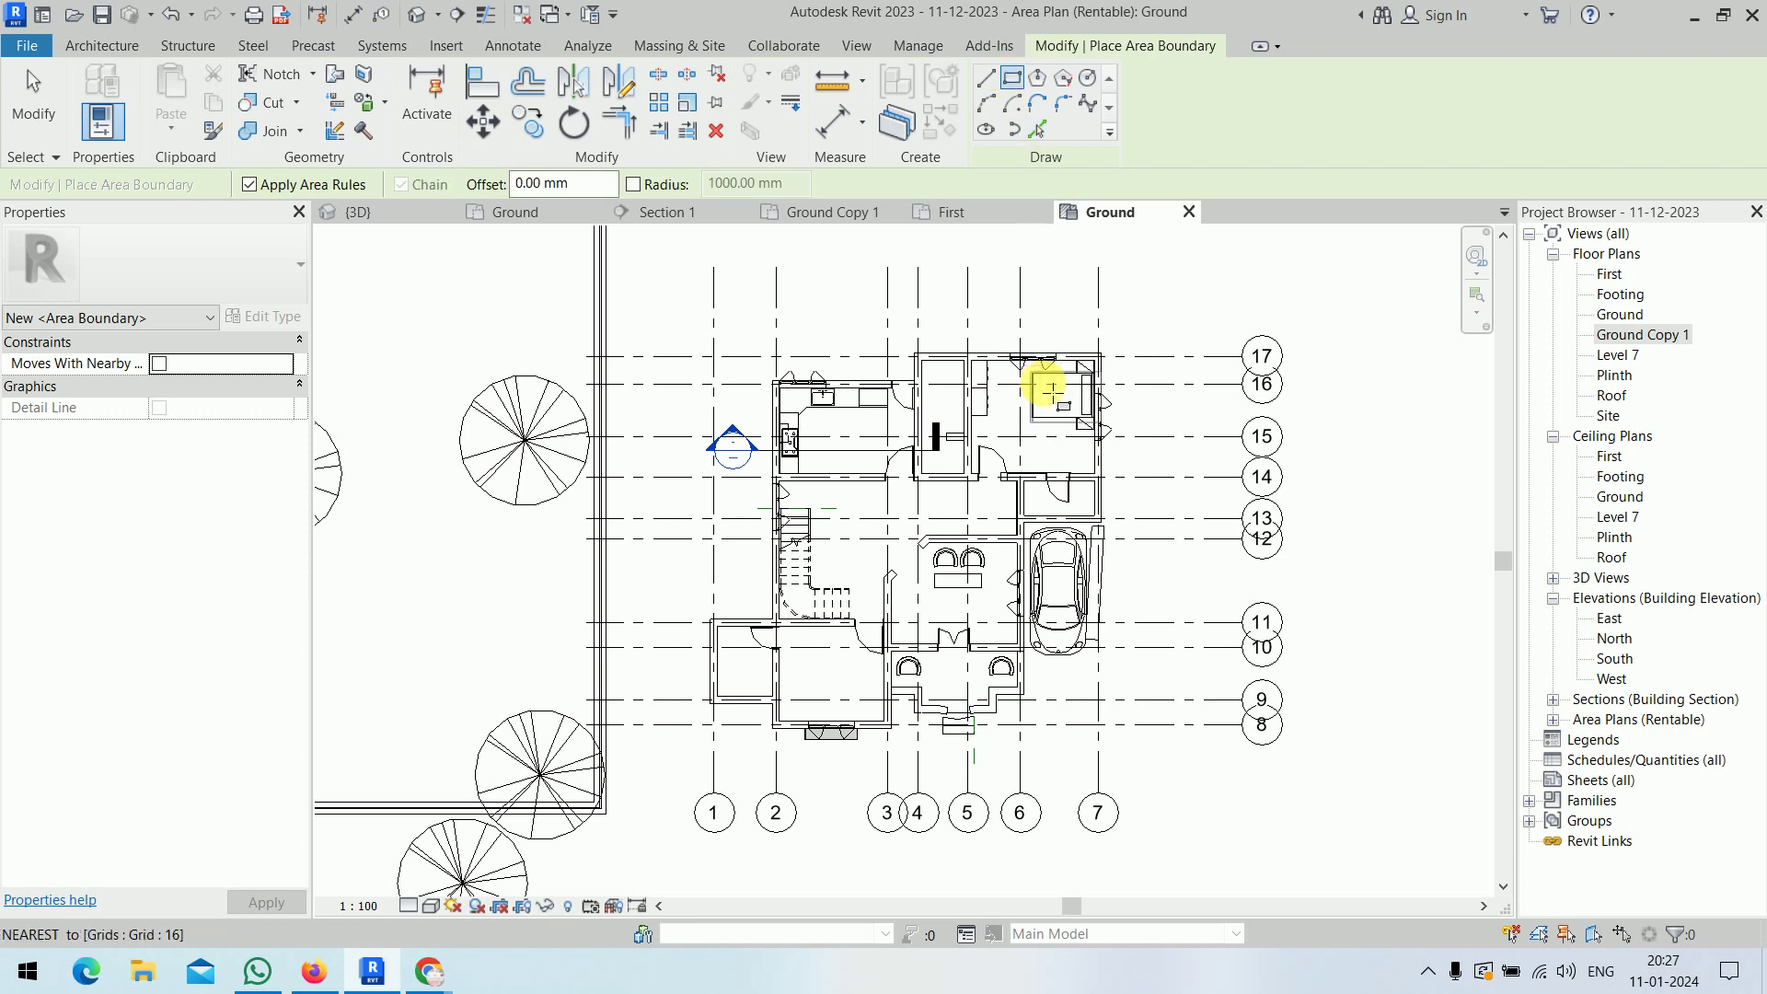
{"action": "scroll", "coordinate": [1040, 382], "scroll_direction": "up", "scroll_amount": 2}
{"action": "left_click", "coordinate": [985, 79]}
{"action": "scroll", "coordinate": [1141, 361], "scroll_direction": "up", "scroll_amount": 2}
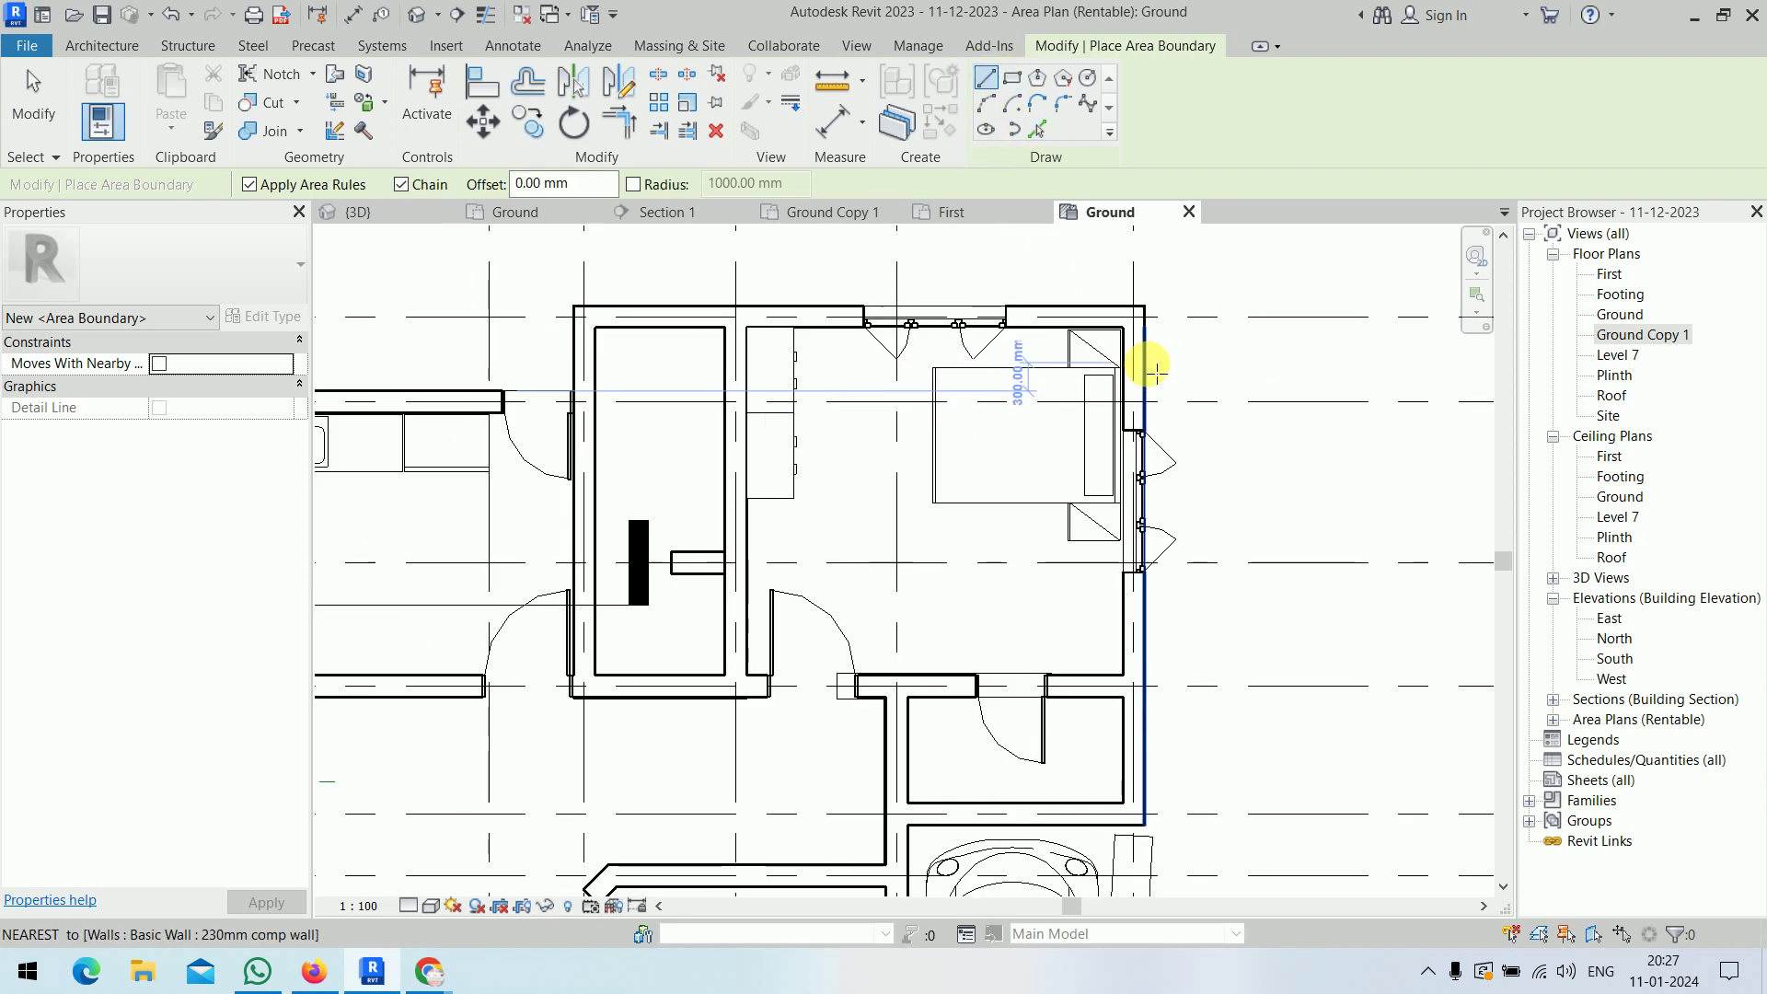
{"action": "left_click", "coordinate": [1123, 333]}
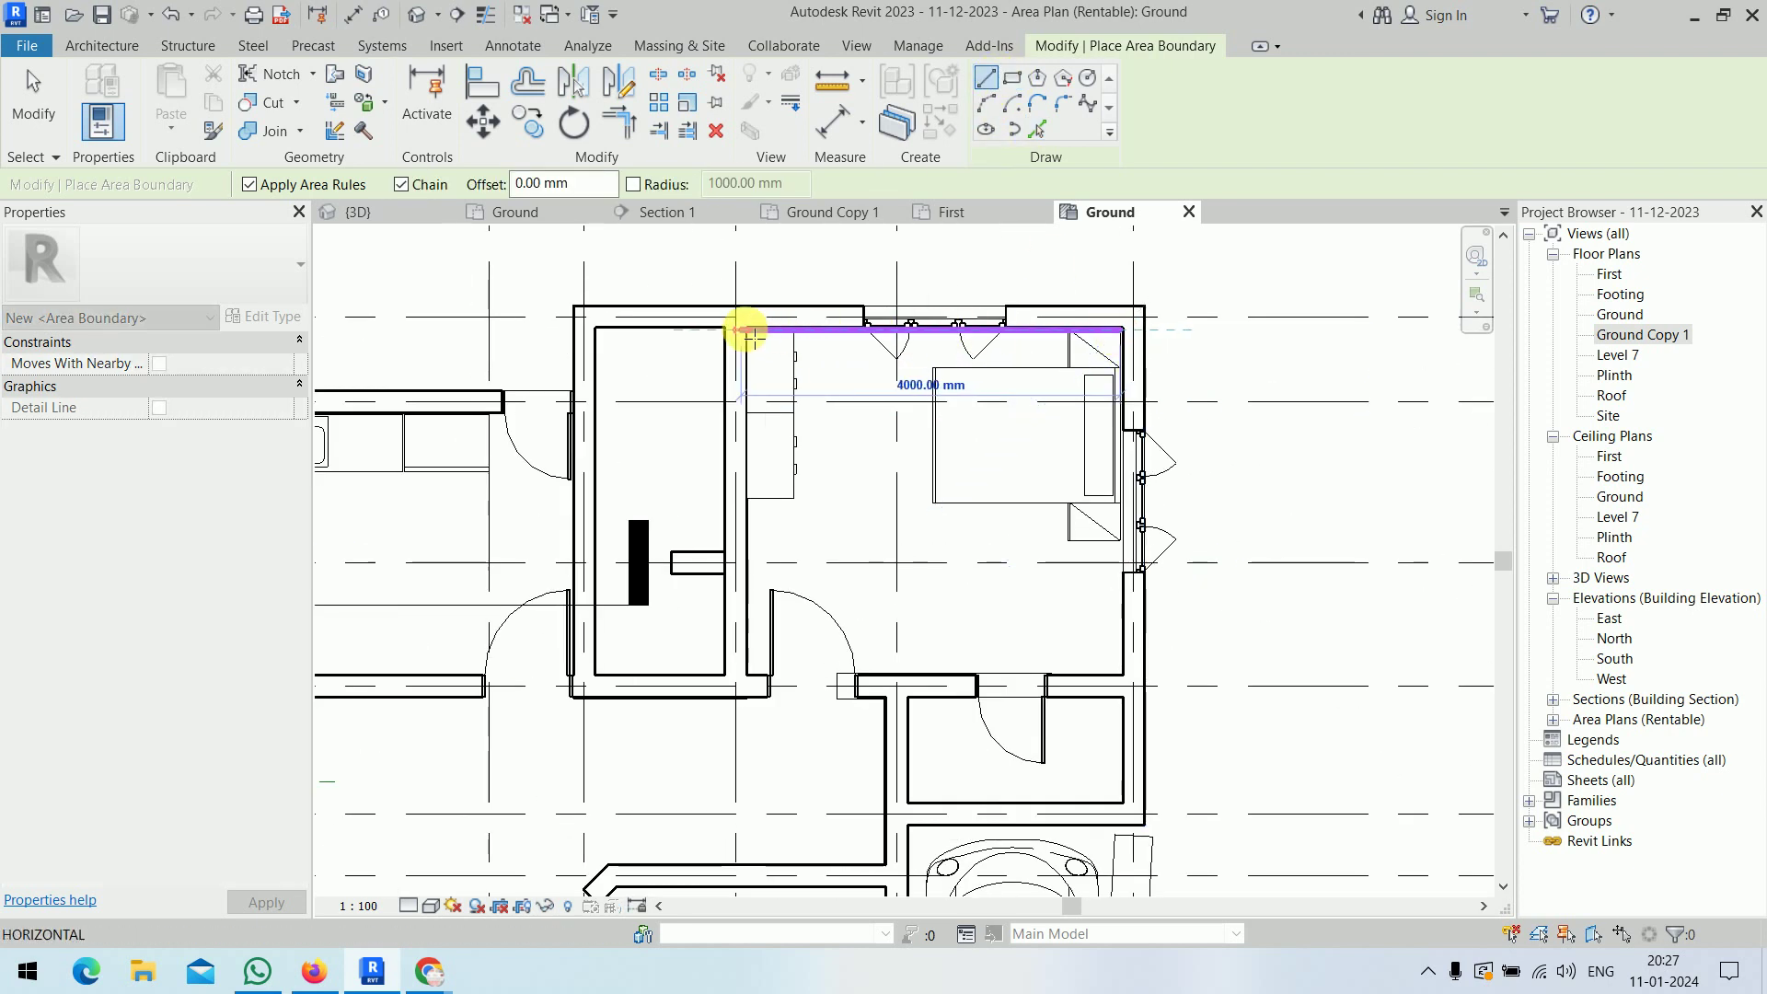
{"action": "left_click", "coordinate": [598, 330]}
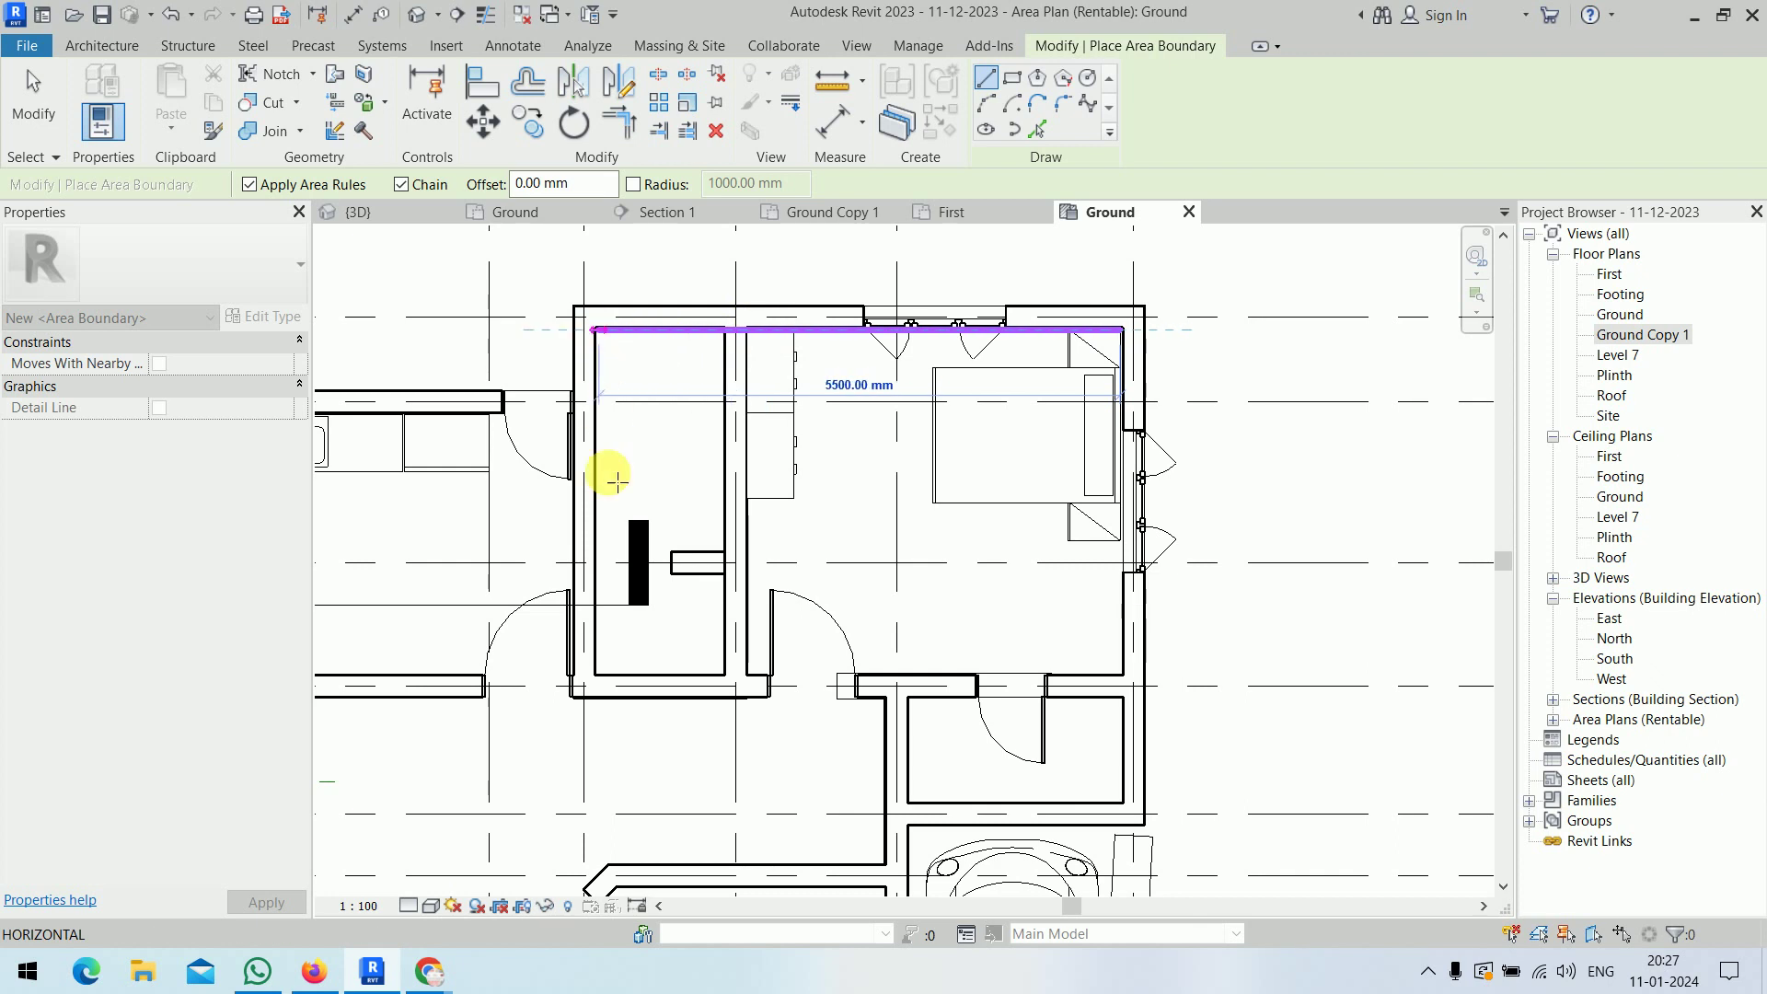
{"action": "left_click", "coordinate": [596, 670]}
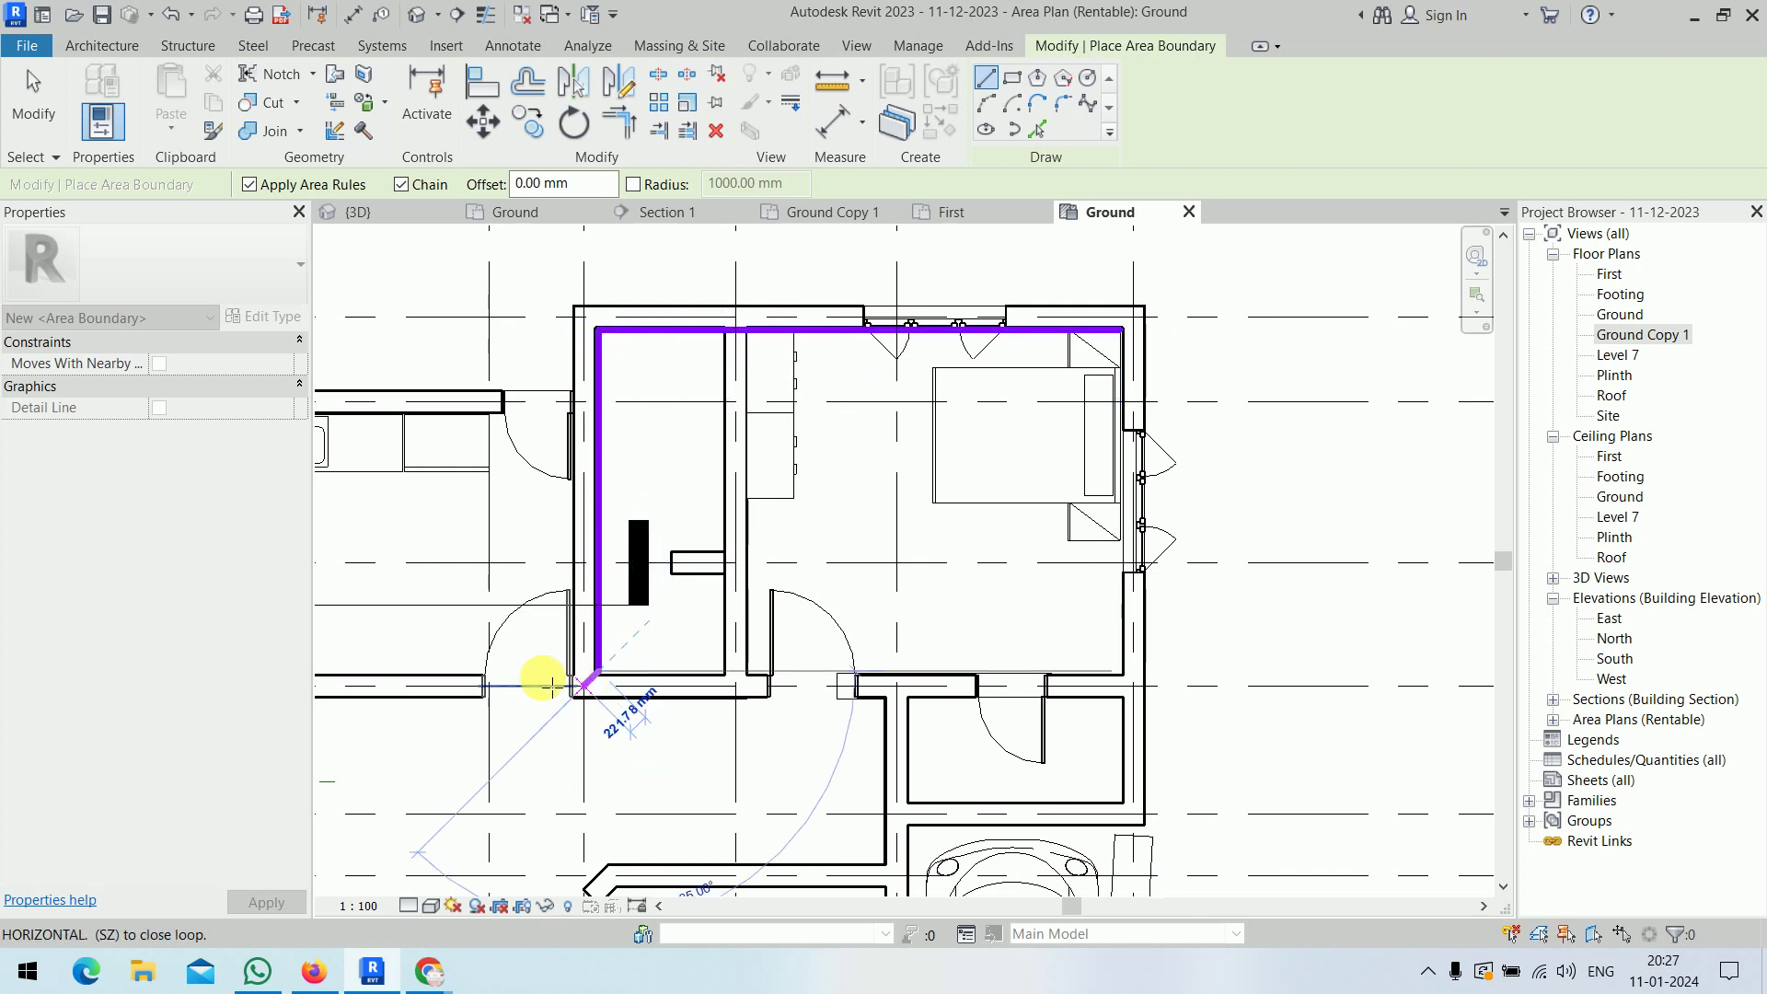
{"action": "scroll", "coordinate": [589, 681], "scroll_direction": "down", "scroll_amount": 2}
{"action": "scroll", "coordinate": [801, 589], "scroll_direction": "up", "scroll_amount": 1}
{"action": "left_click", "coordinate": [833, 632]}
{"action": "left_click", "coordinate": [833, 460]}
{"action": "left_click", "coordinate": [565, 464]}
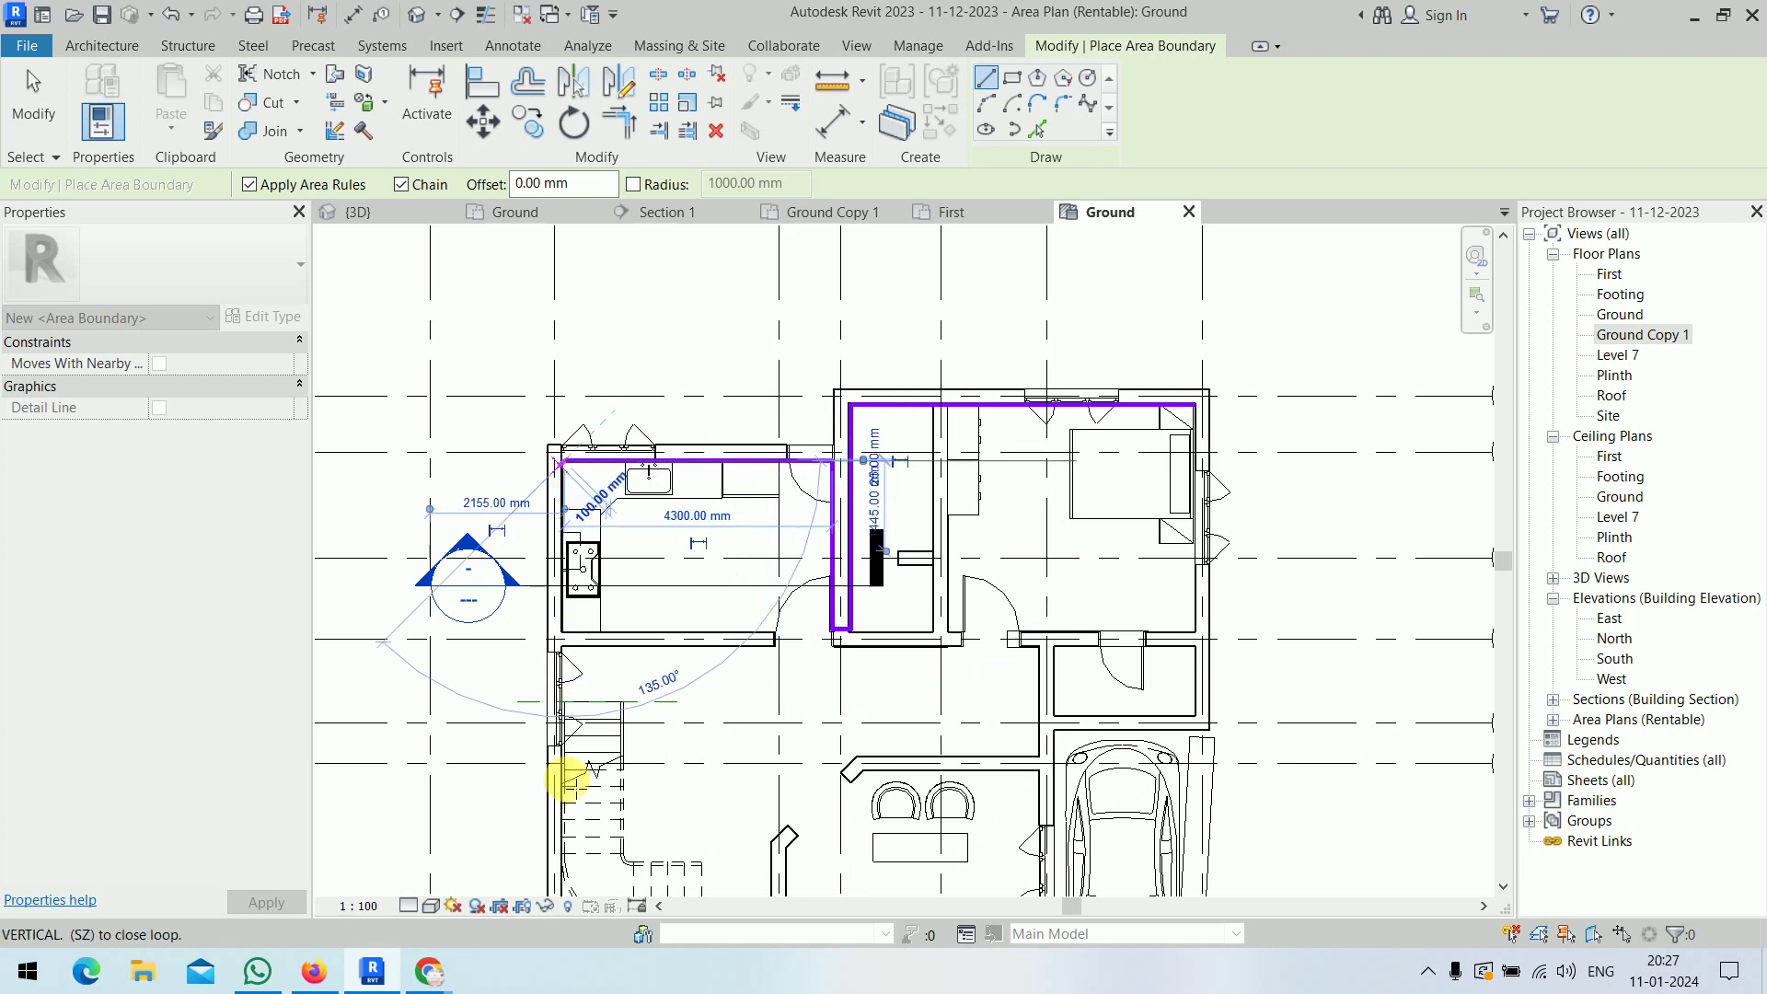
- Continue the boundary past the 3305 mm stair hall edge and dining wall, closing the loop
{"action": "middle_click_drag", "start_coordinate": [571, 661], "coordinate": [552, 432]}
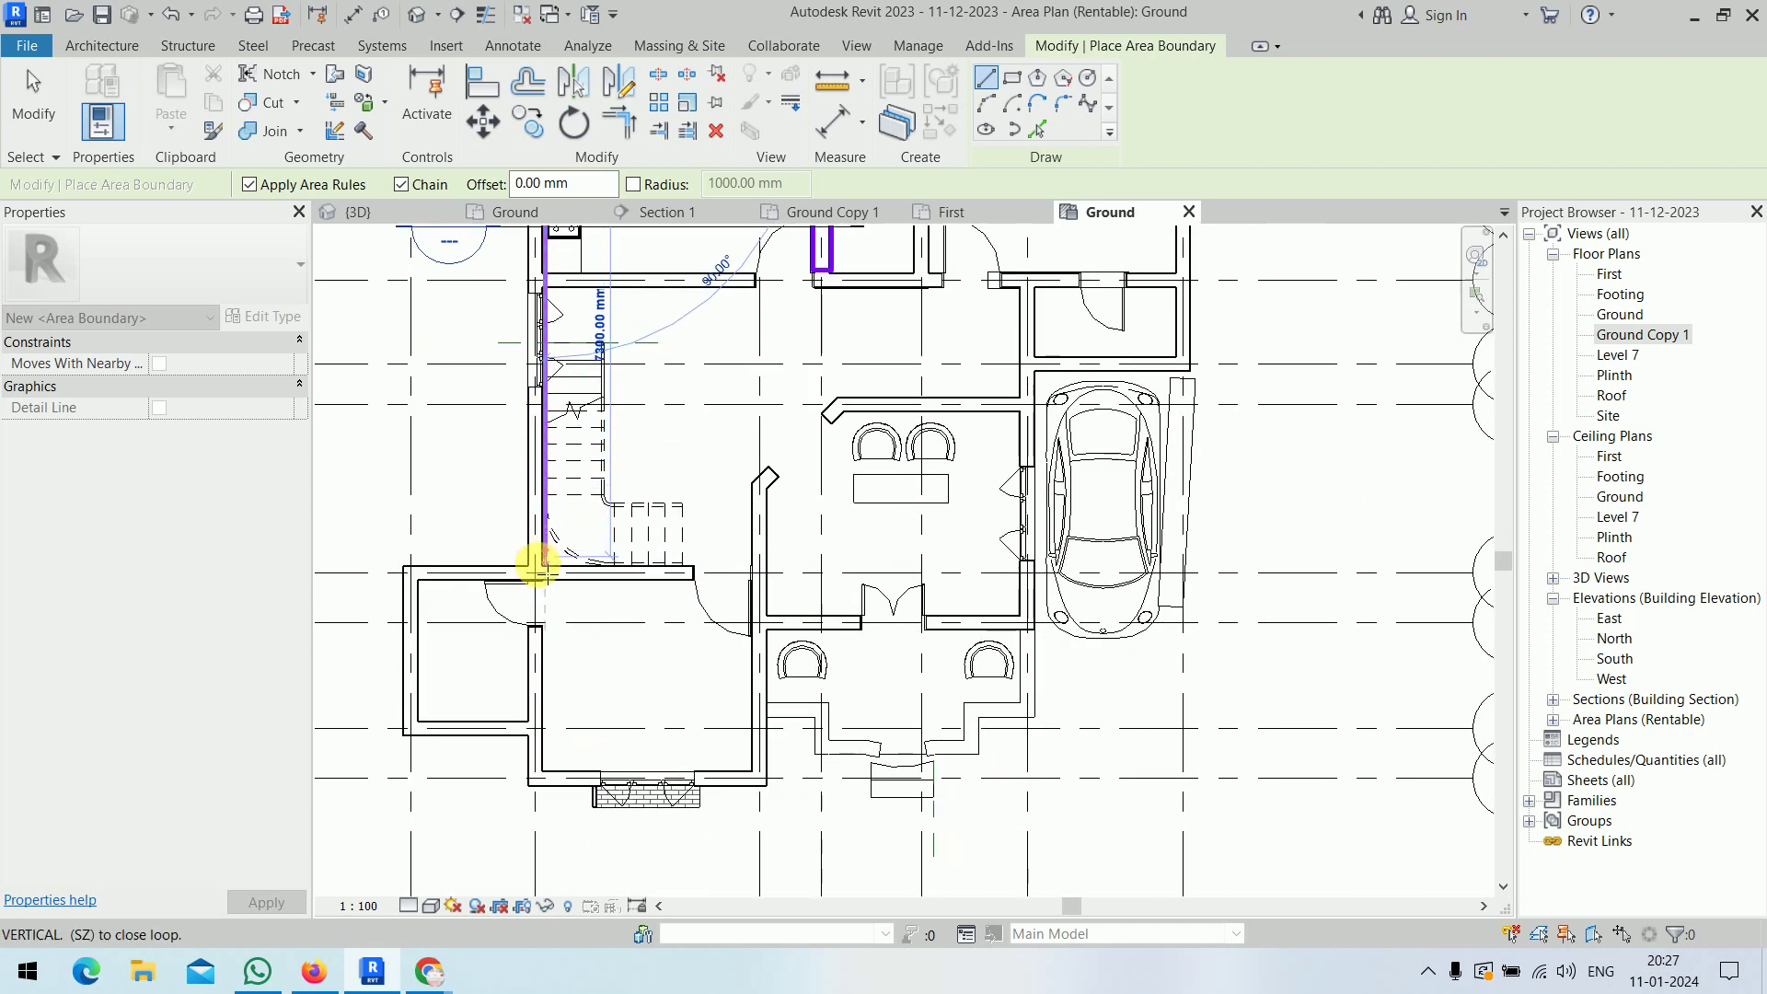
{"action": "left_click", "coordinate": [544, 562]}
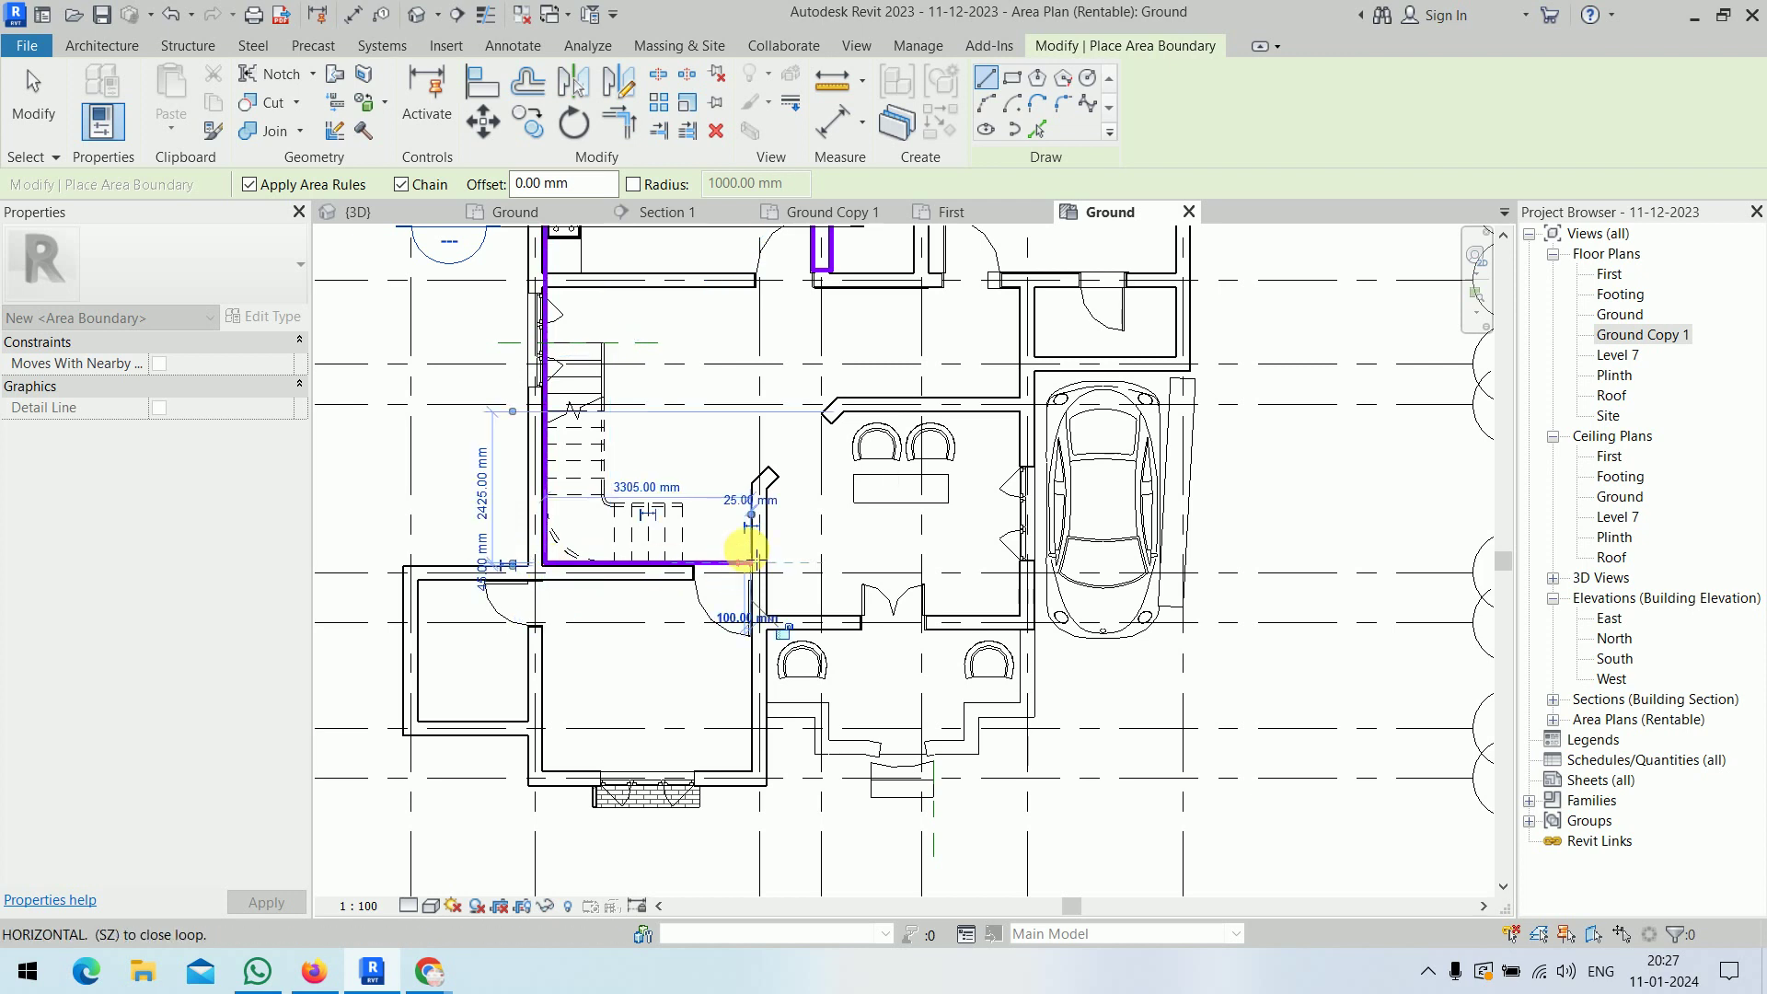
{"action": "left_click", "coordinate": [750, 562]}
{"action": "left_click", "coordinate": [750, 487]}
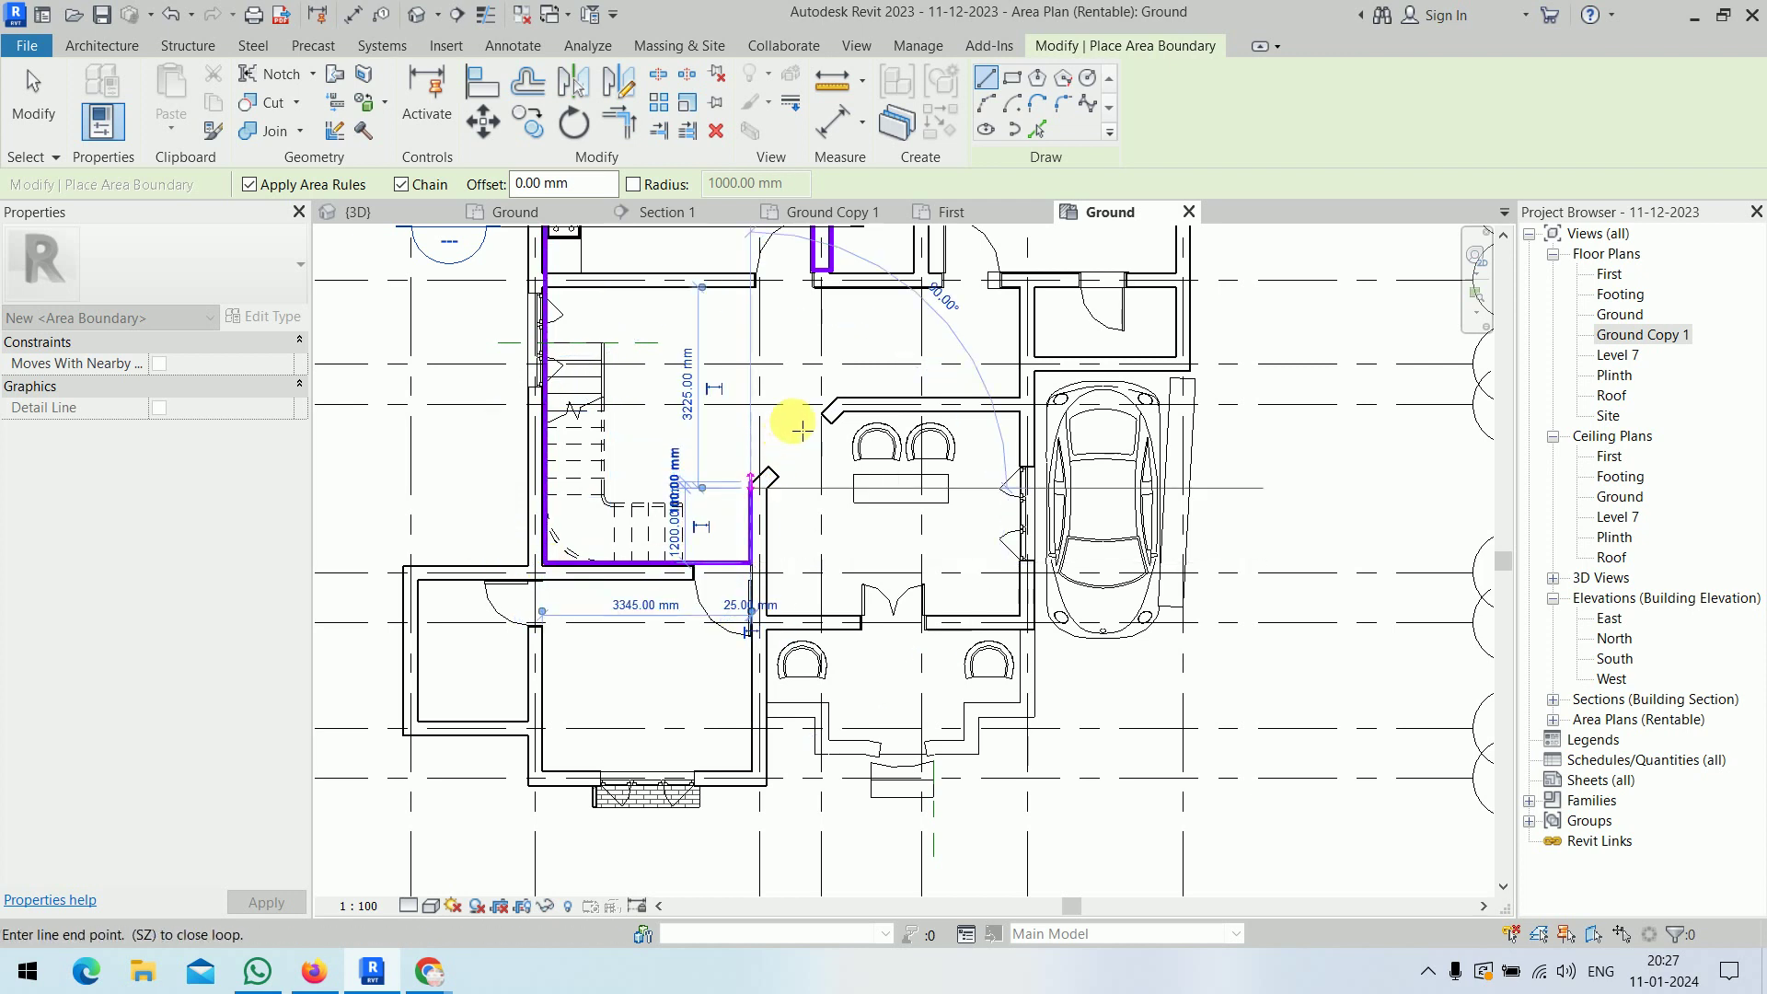
{"action": "left_click", "coordinate": [841, 396]}
{"action": "left_click", "coordinate": [1020, 397]}
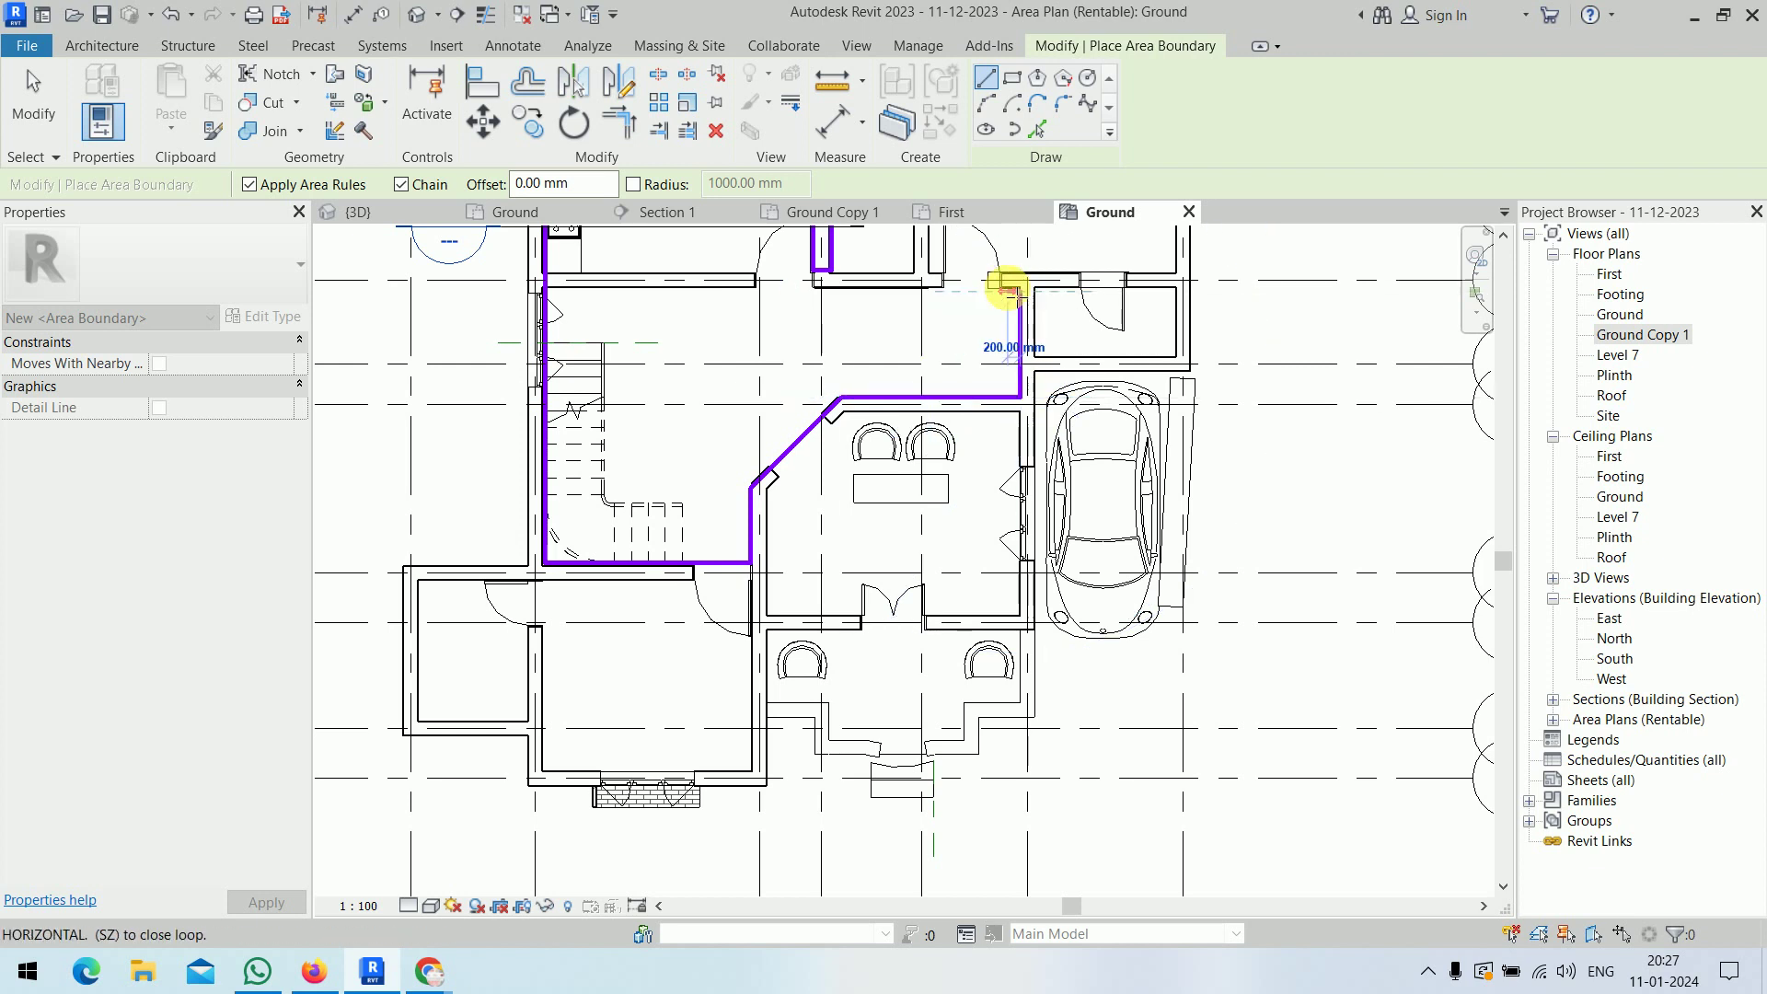
{"action": "left_click", "coordinate": [1020, 292]}
{"action": "left_click", "coordinate": [1175, 272]}
{"action": "scroll", "coordinate": [1171, 268], "scroll_direction": "down", "scroll_amount": 2}
{"action": "middle_click_drag", "start_coordinate": [1170, 269], "coordinate": [1108, 709]}
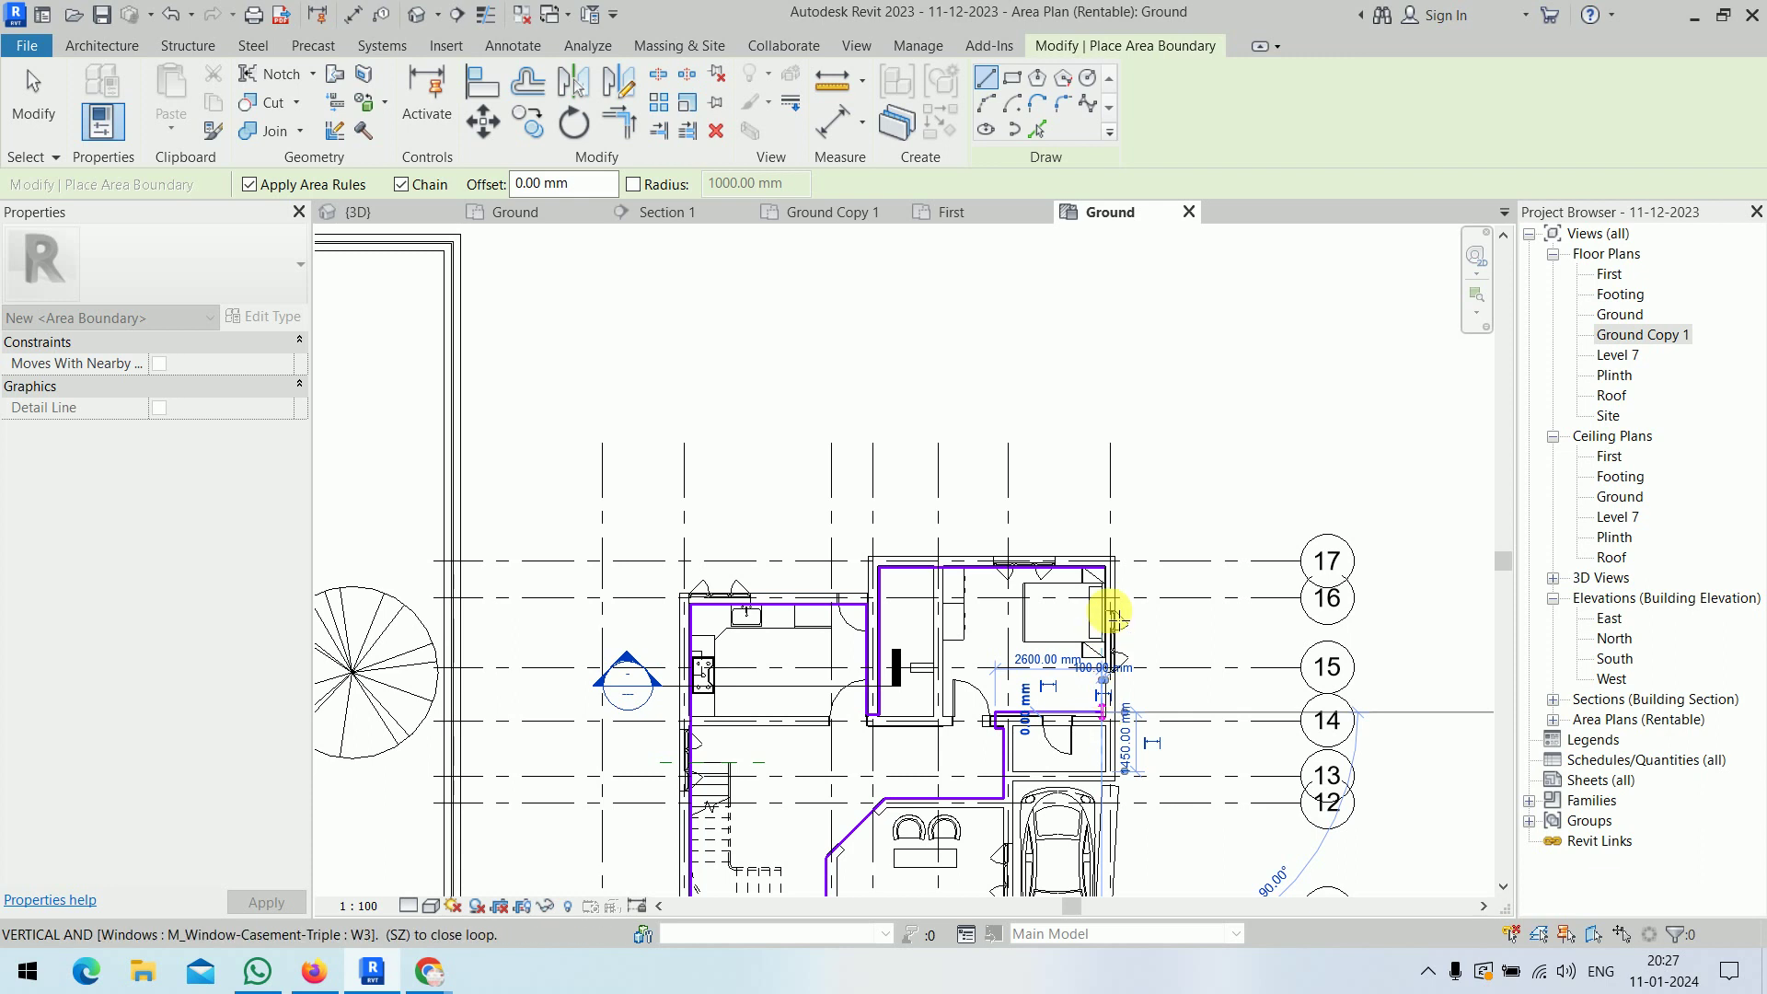
{"action": "left_click", "coordinate": [1157, 496]}
{"action": "scroll", "coordinate": [1132, 405], "scroll_direction": "down", "scroll_amount": 3}
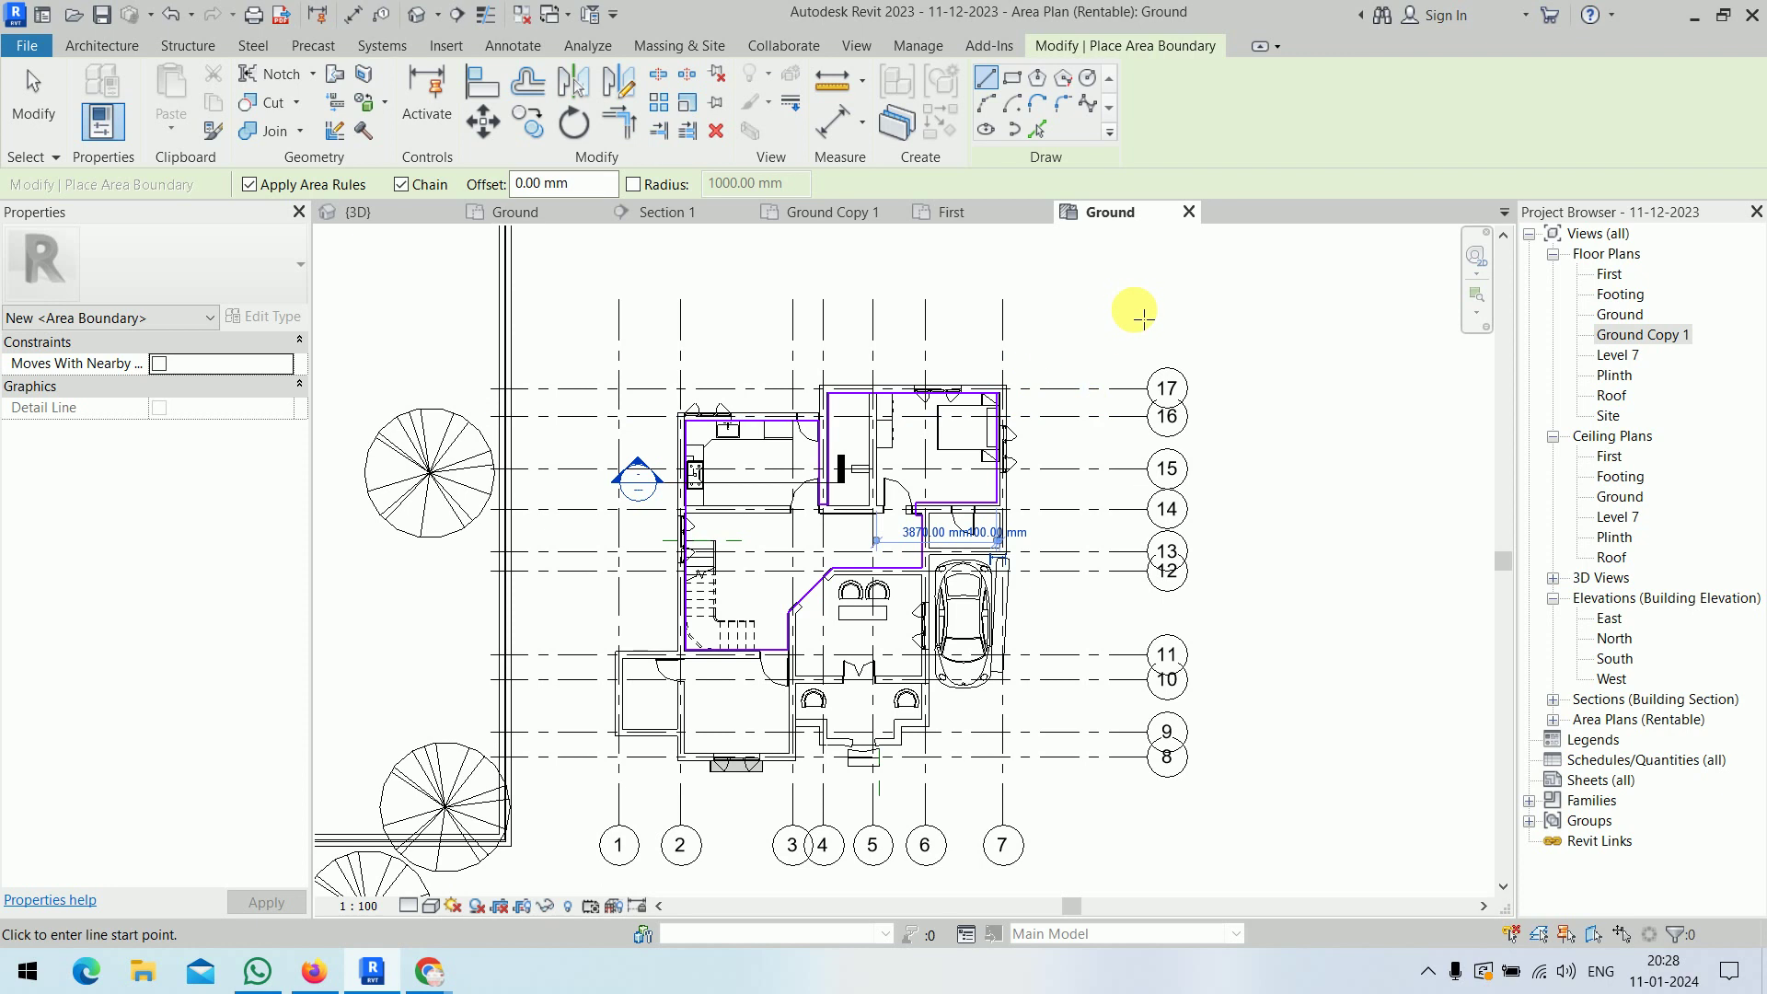
- Cancel boundary drawing and frame the whole closed loop
{"action": "right_click", "coordinate": [1109, 293]}
{"action": "left_click", "coordinate": [1105, 277]}
{"action": "left_click", "coordinate": [1132, 290]}
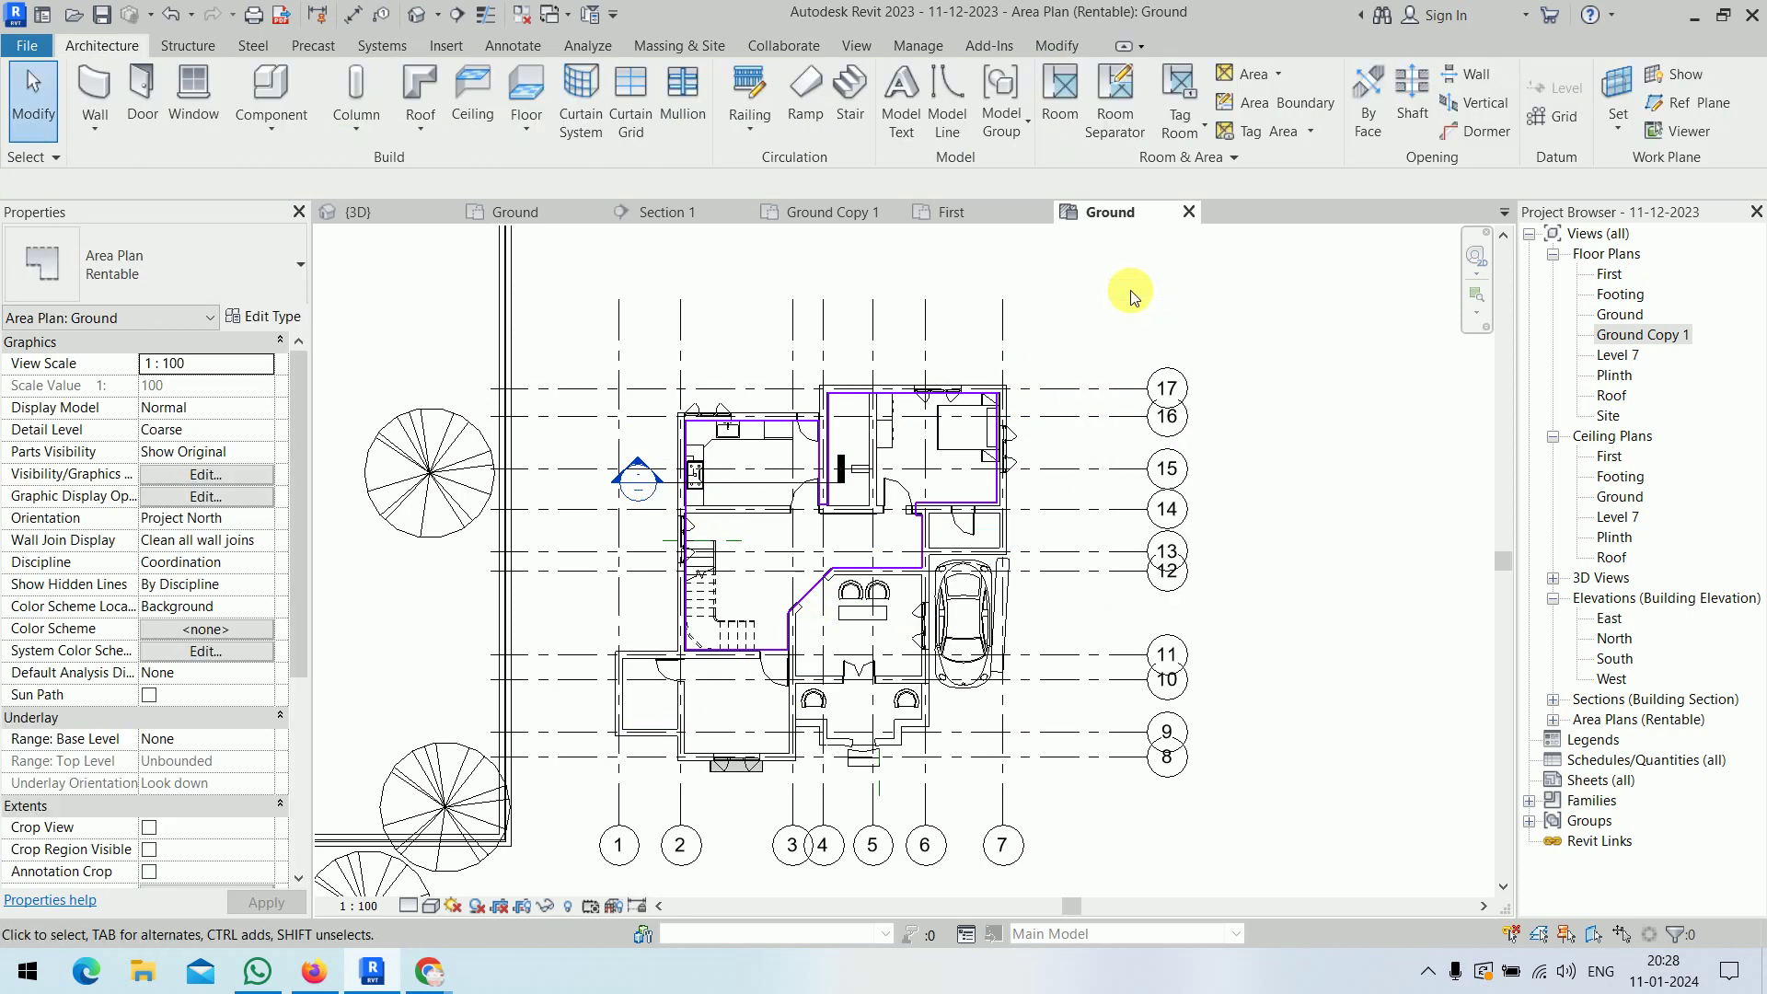
{"action": "scroll", "coordinate": [808, 484], "scroll_direction": "up", "scroll_amount": 2}
{"action": "scroll", "coordinate": [890, 528], "scroll_direction": "up", "scroll_amount": 2}
{"action": "middle_click_drag", "start_coordinate": [890, 528], "coordinate": [876, 509]}
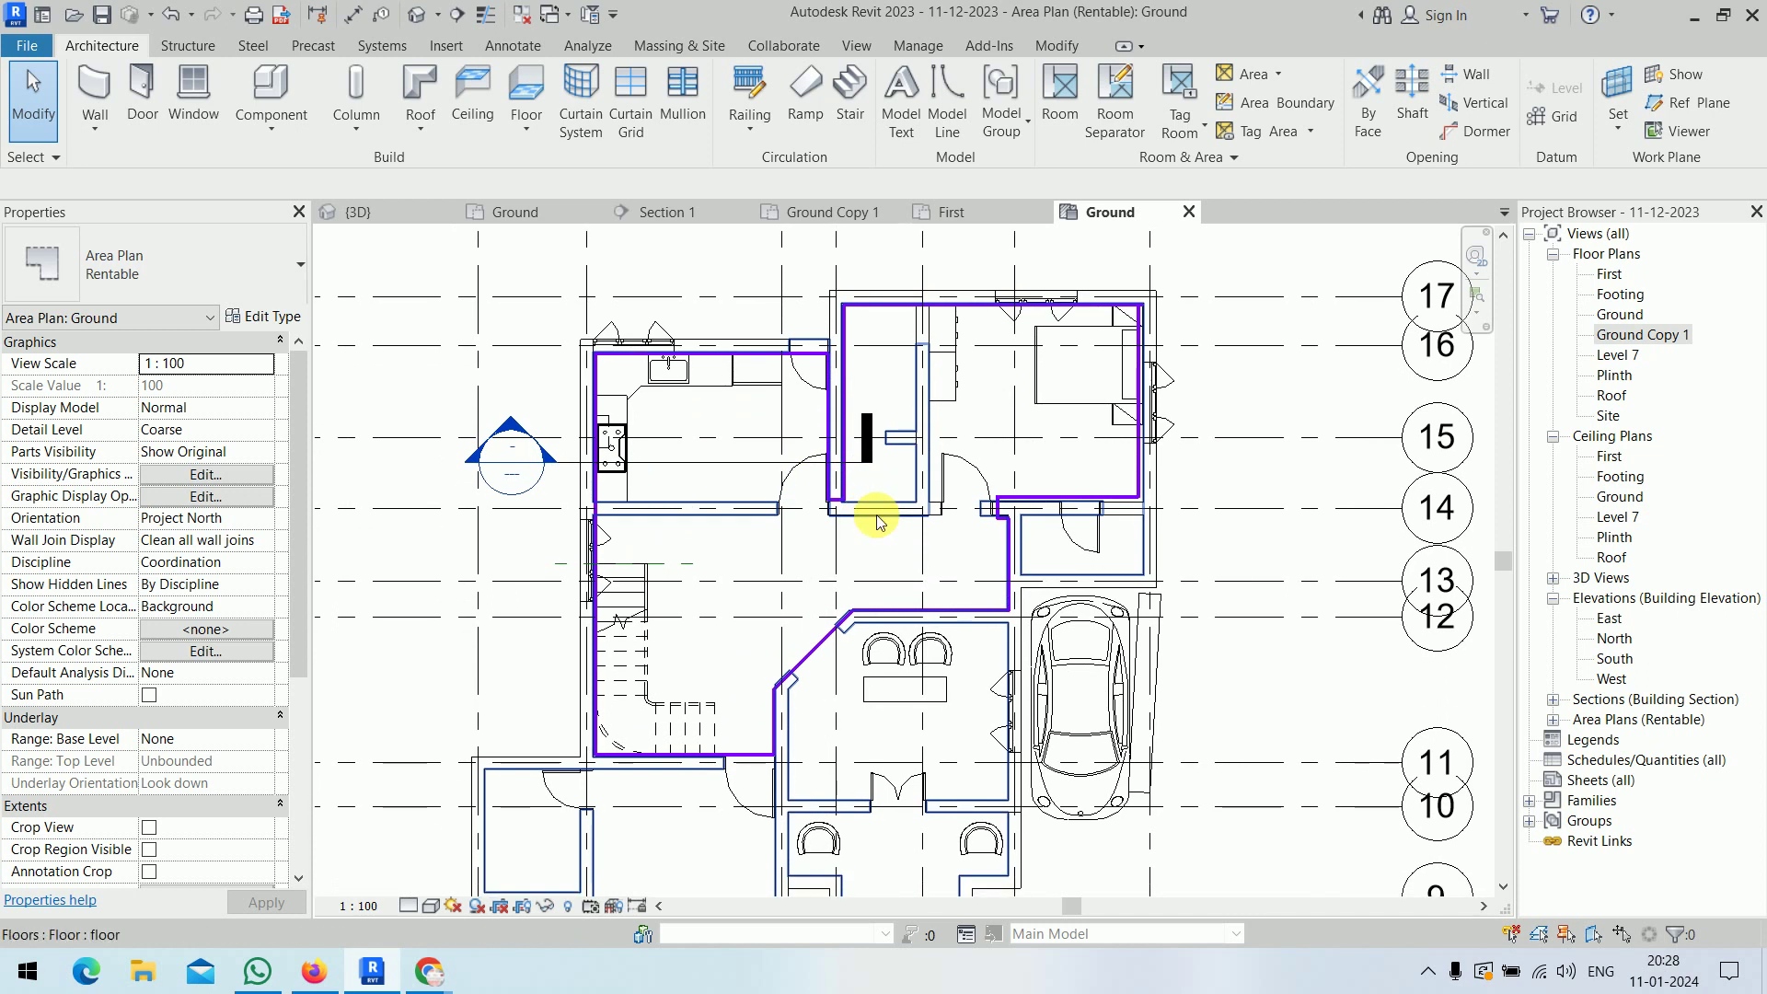
{"action": "left_click", "coordinate": [1277, 74]}
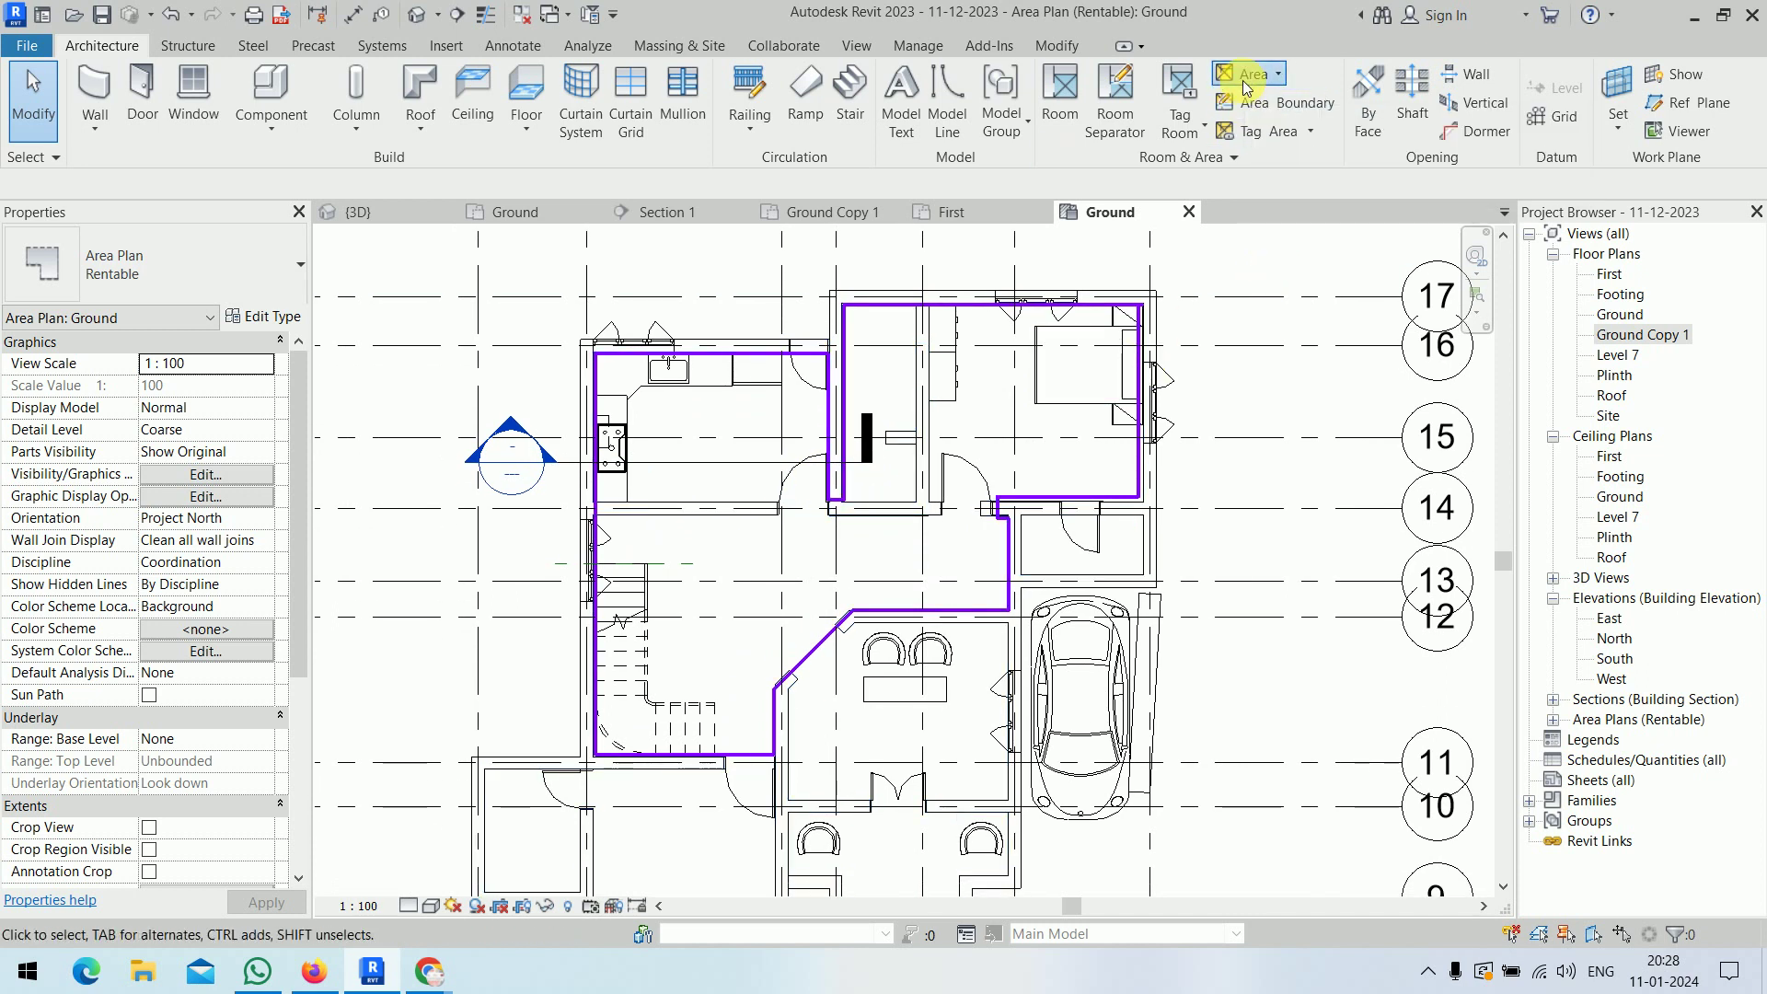
- Place a 56.38 m² area inside the closed boundary, then cancel
{"action": "left_click", "coordinate": [1265, 165]}
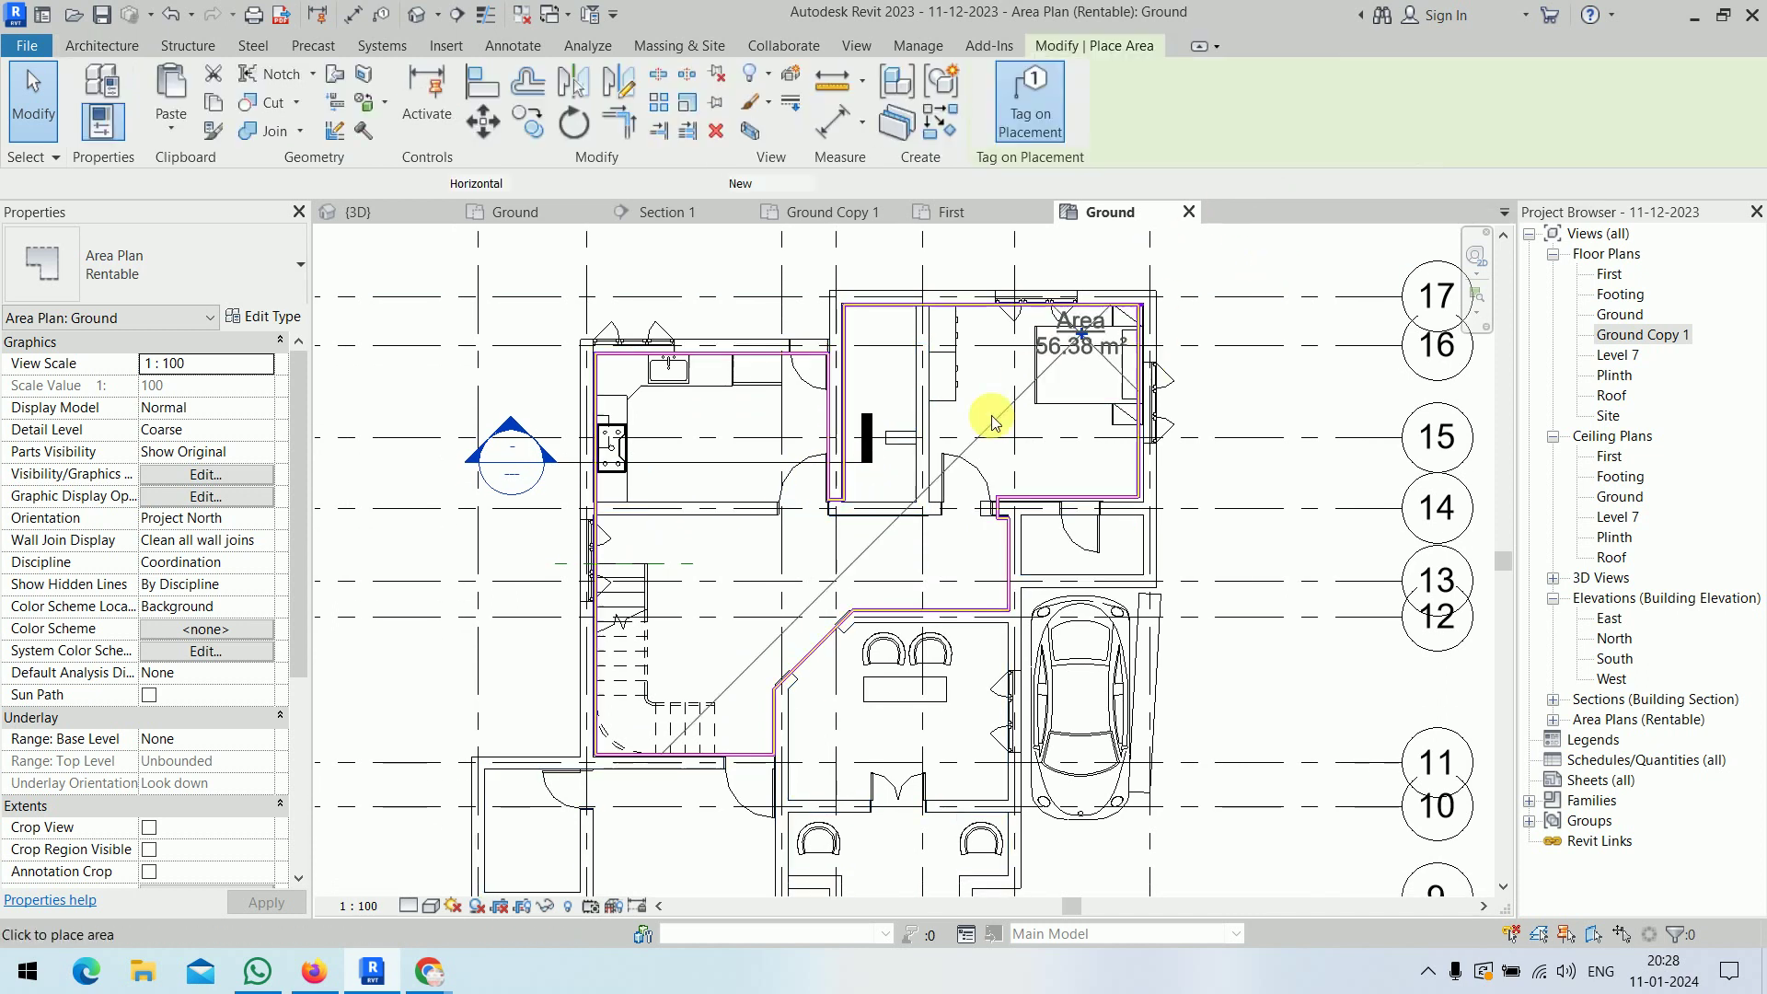
{"action": "left_click", "coordinate": [853, 549]}
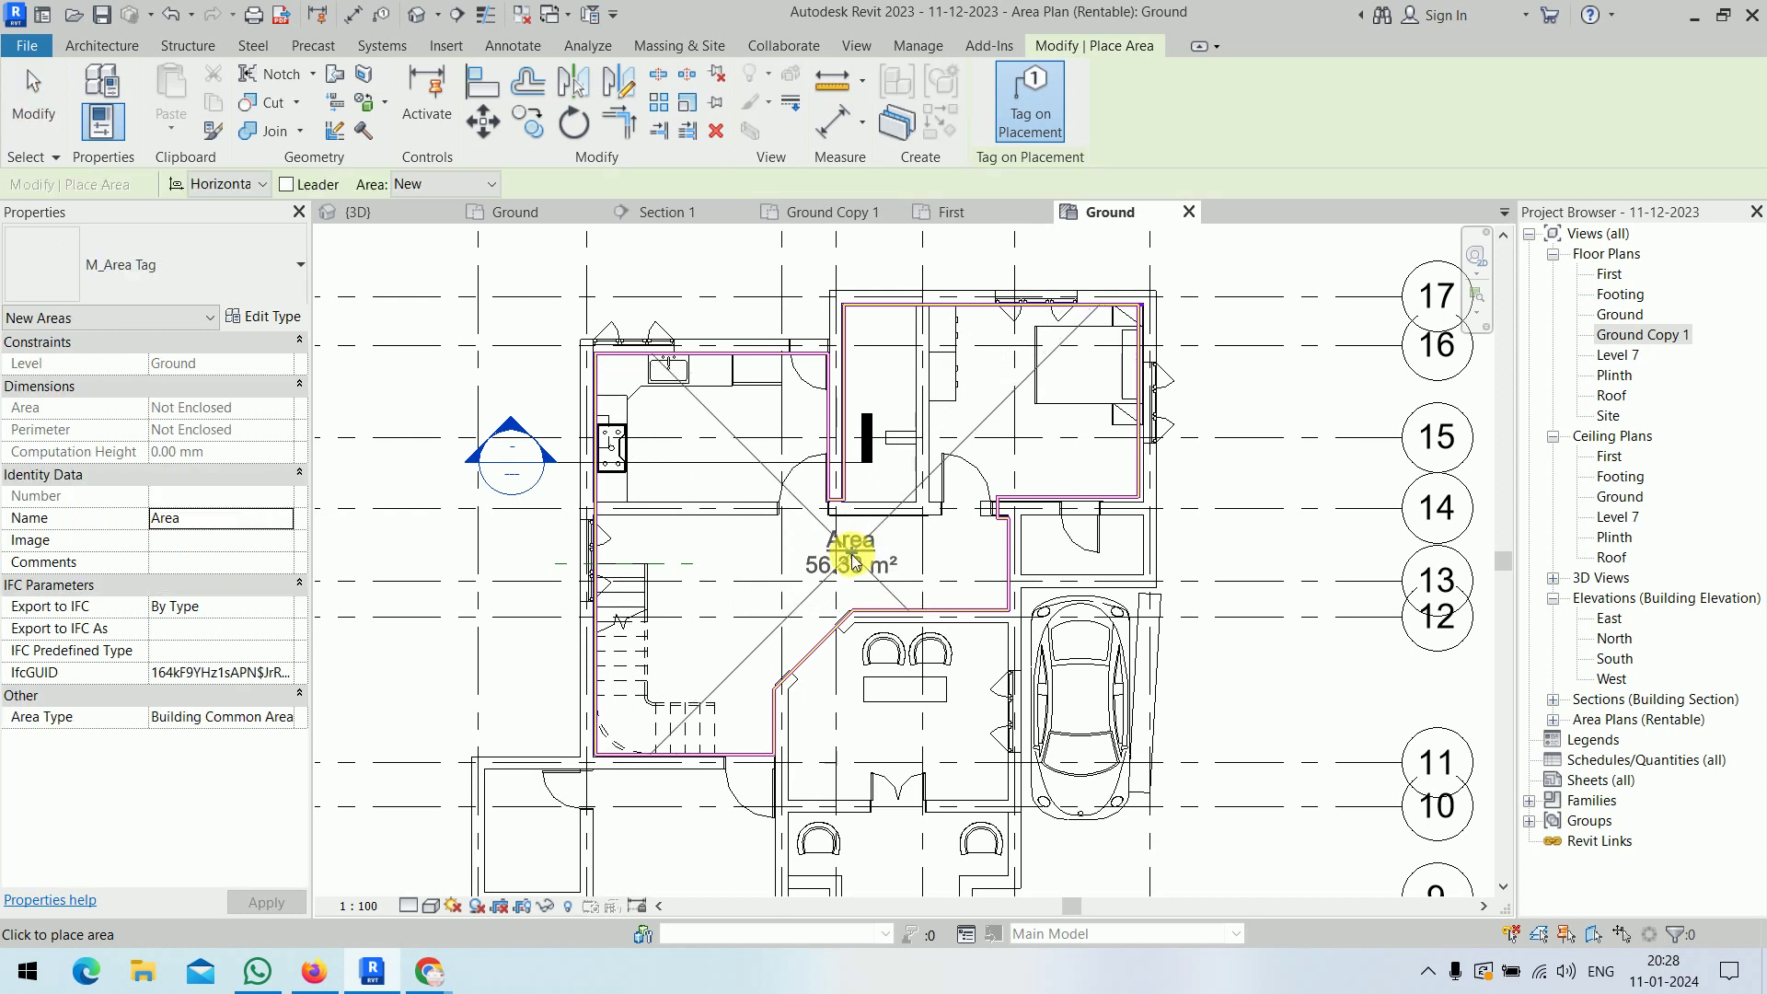
{"action": "right_click", "coordinate": [1256, 372]}
{"action": "left_click", "coordinate": [1279, 397]}
{"action": "right_click", "coordinate": [1270, 384]}
{"action": "left_click", "coordinate": [1284, 399]}
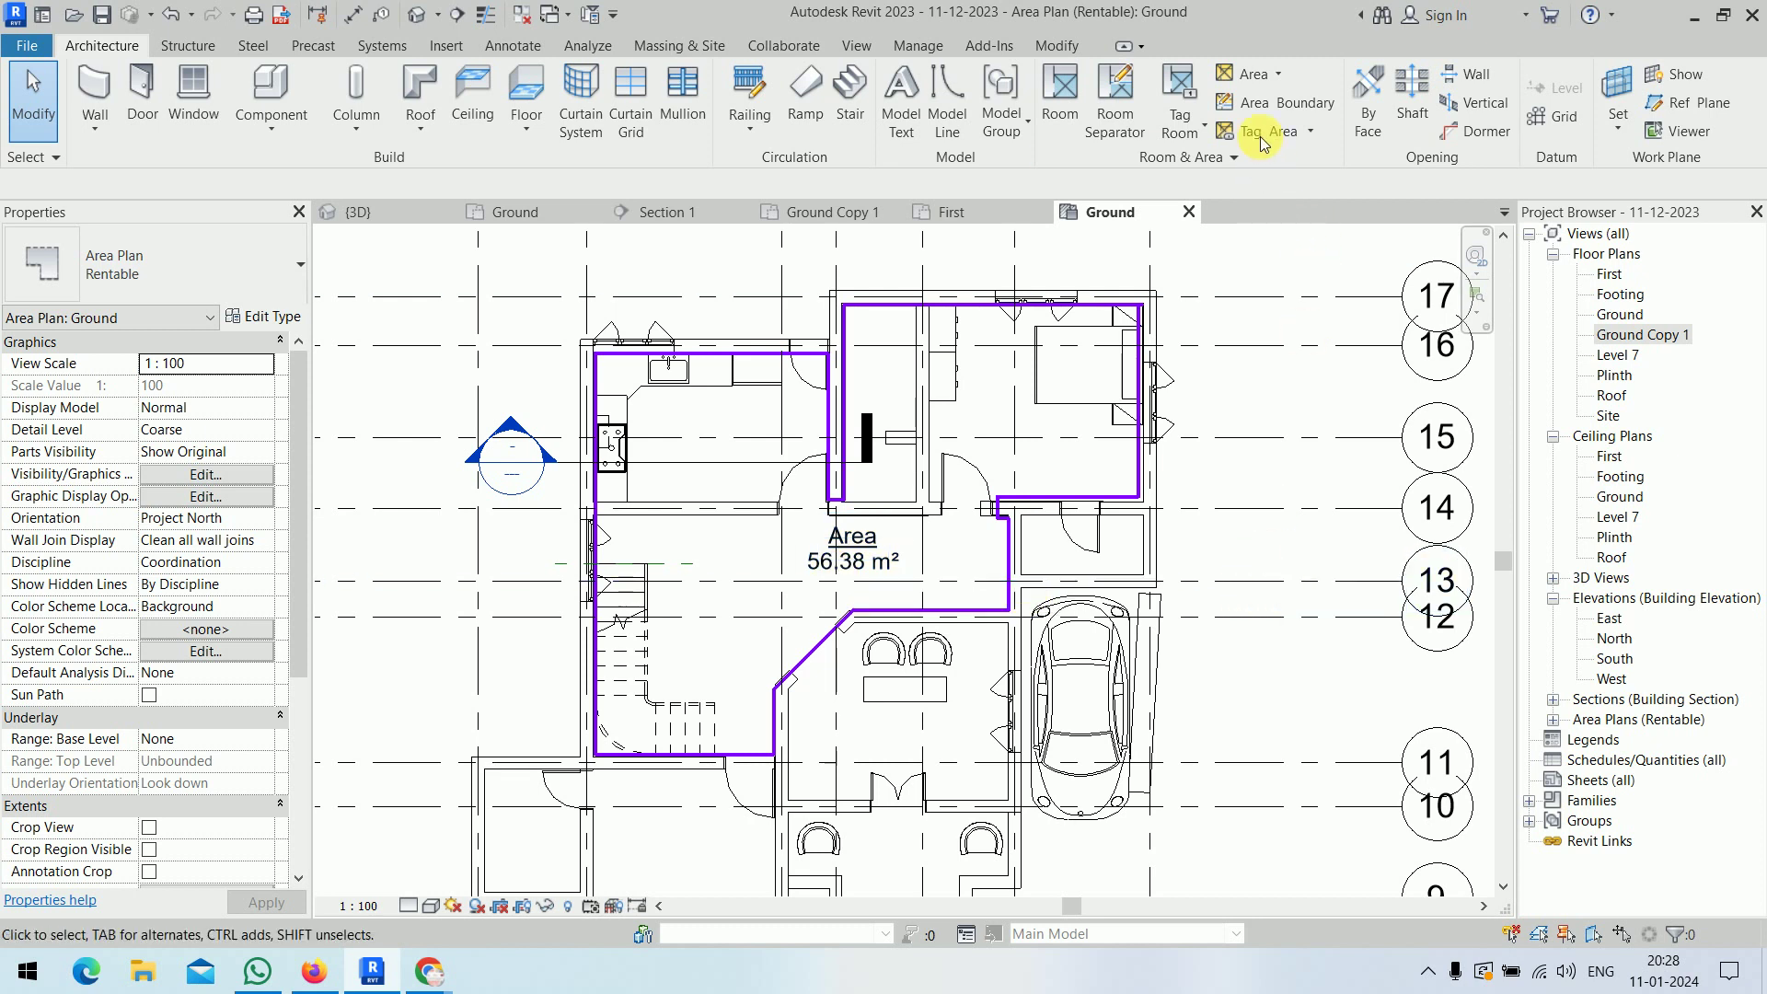
- Delete the area's tag and dismiss the deletion warning
{"action": "left_click", "coordinate": [883, 552]}
{"action": "key", "text": "Delete"}
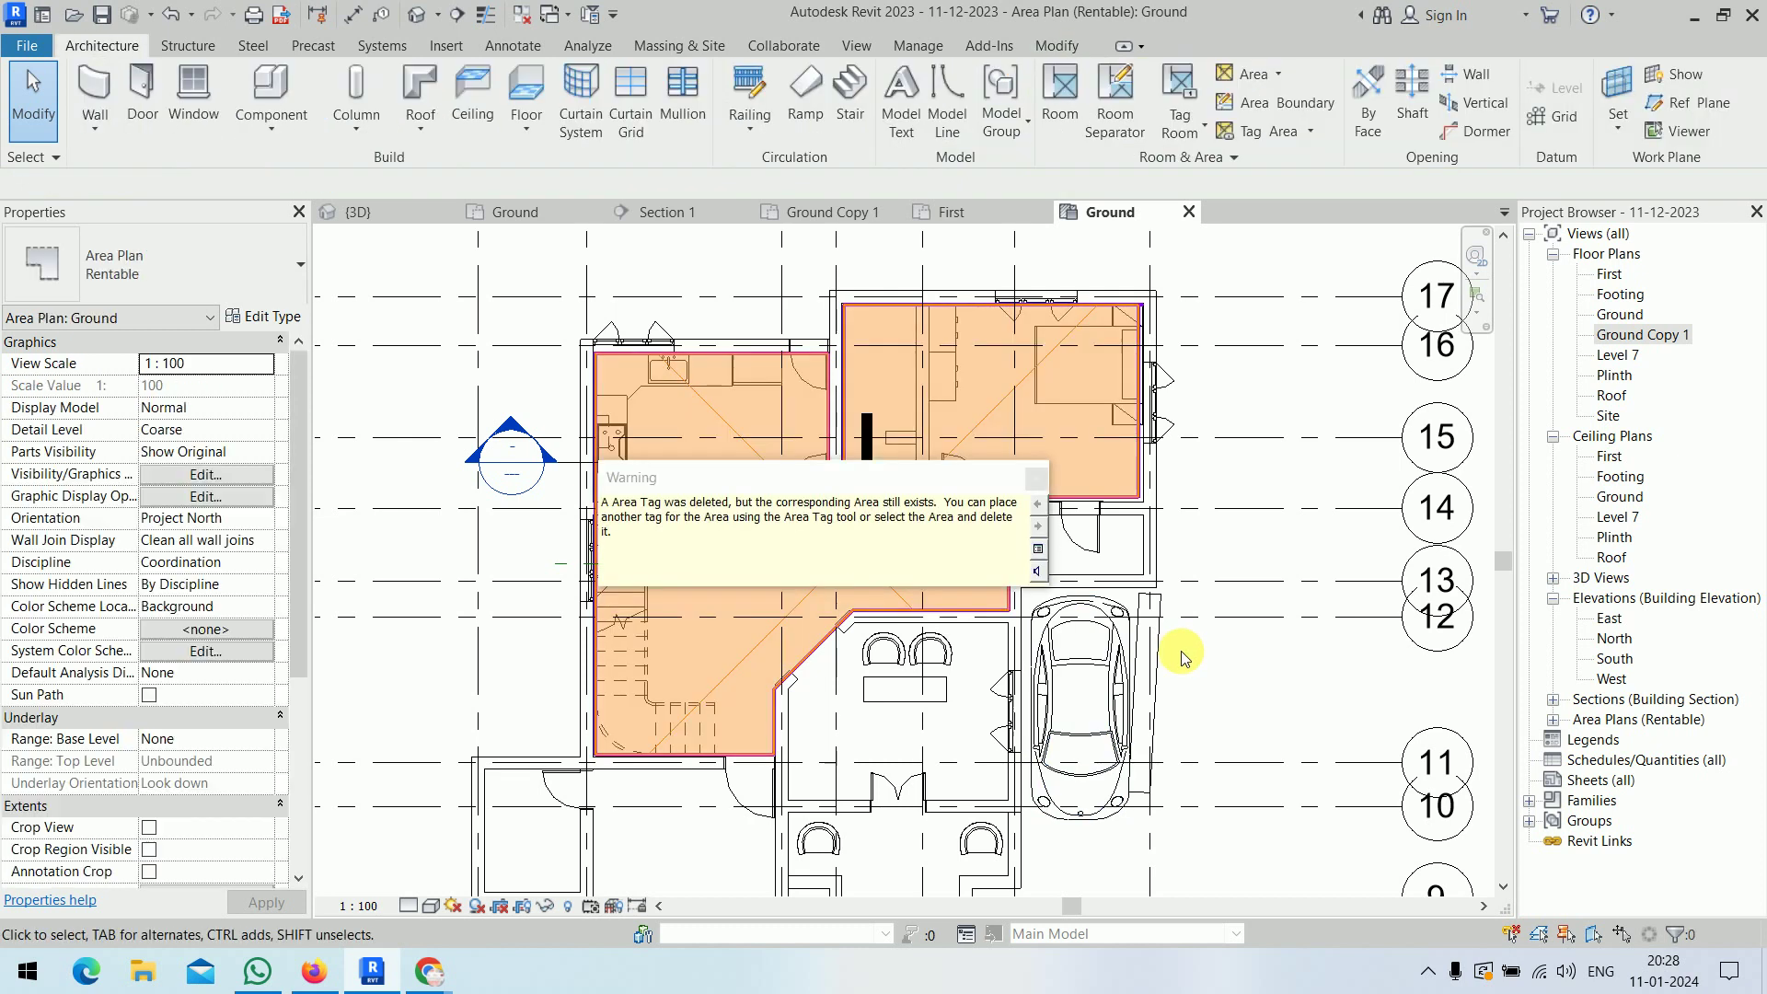
{"action": "left_click", "coordinate": [1136, 513]}
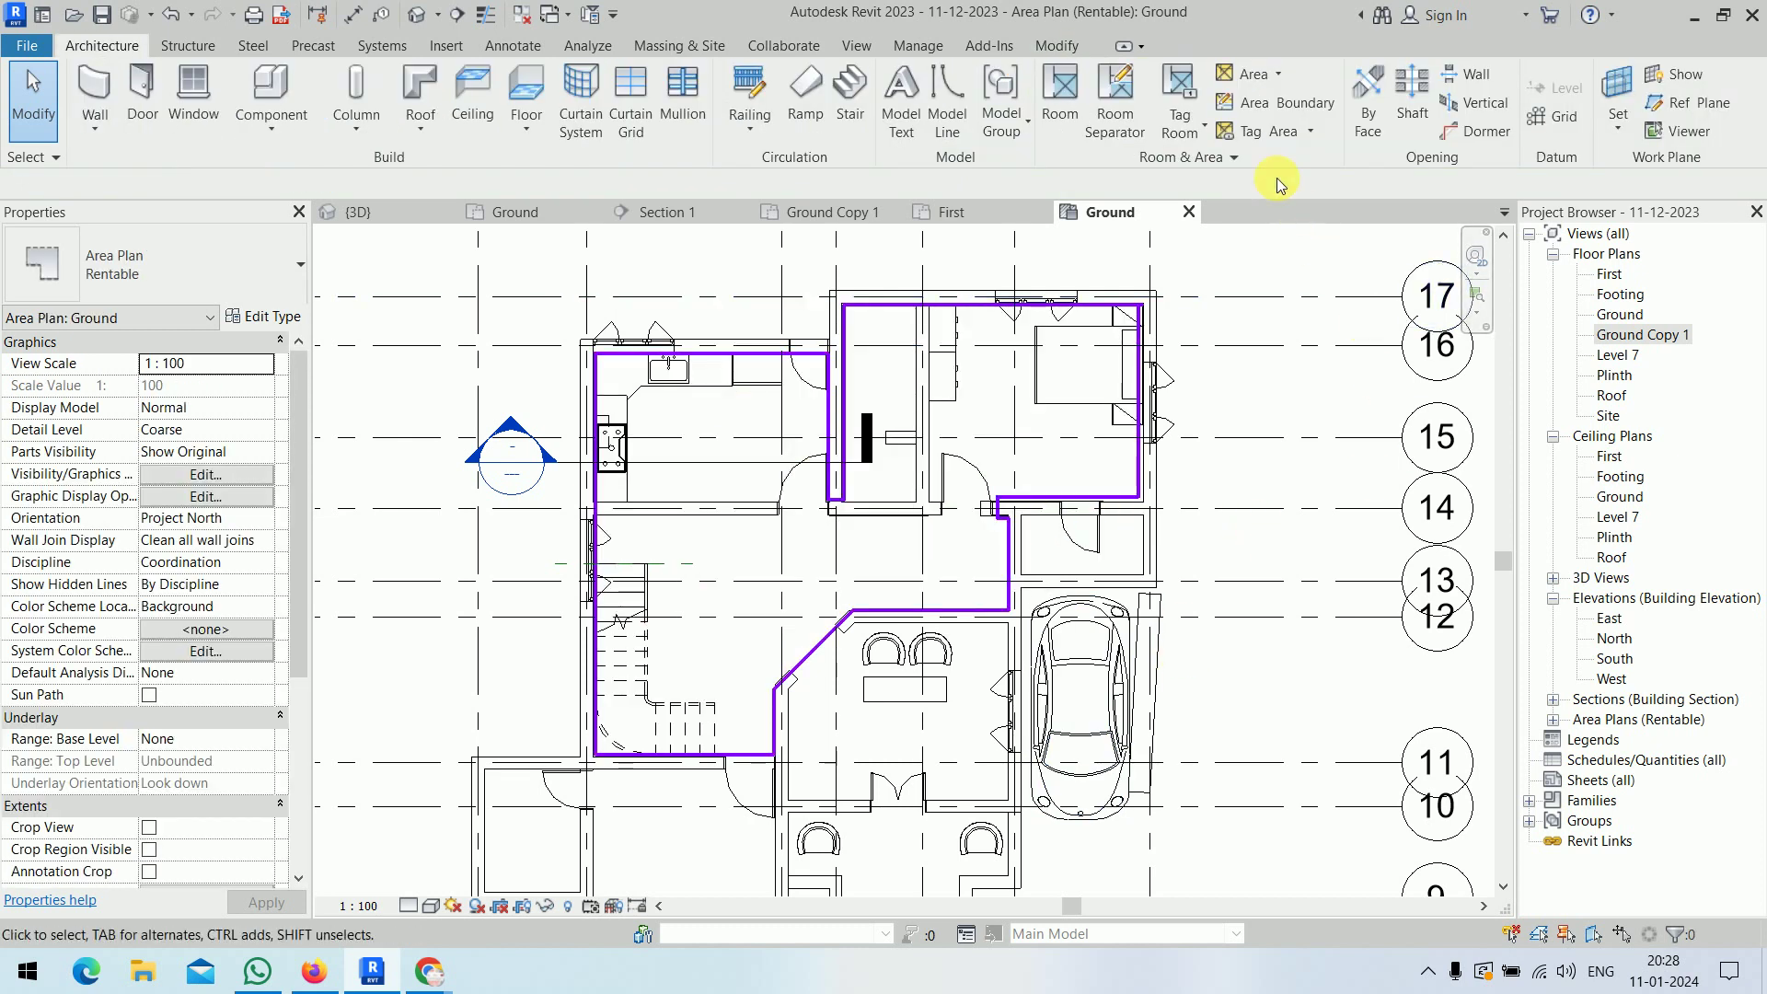
{"action": "left_click", "coordinate": [1262, 132]}
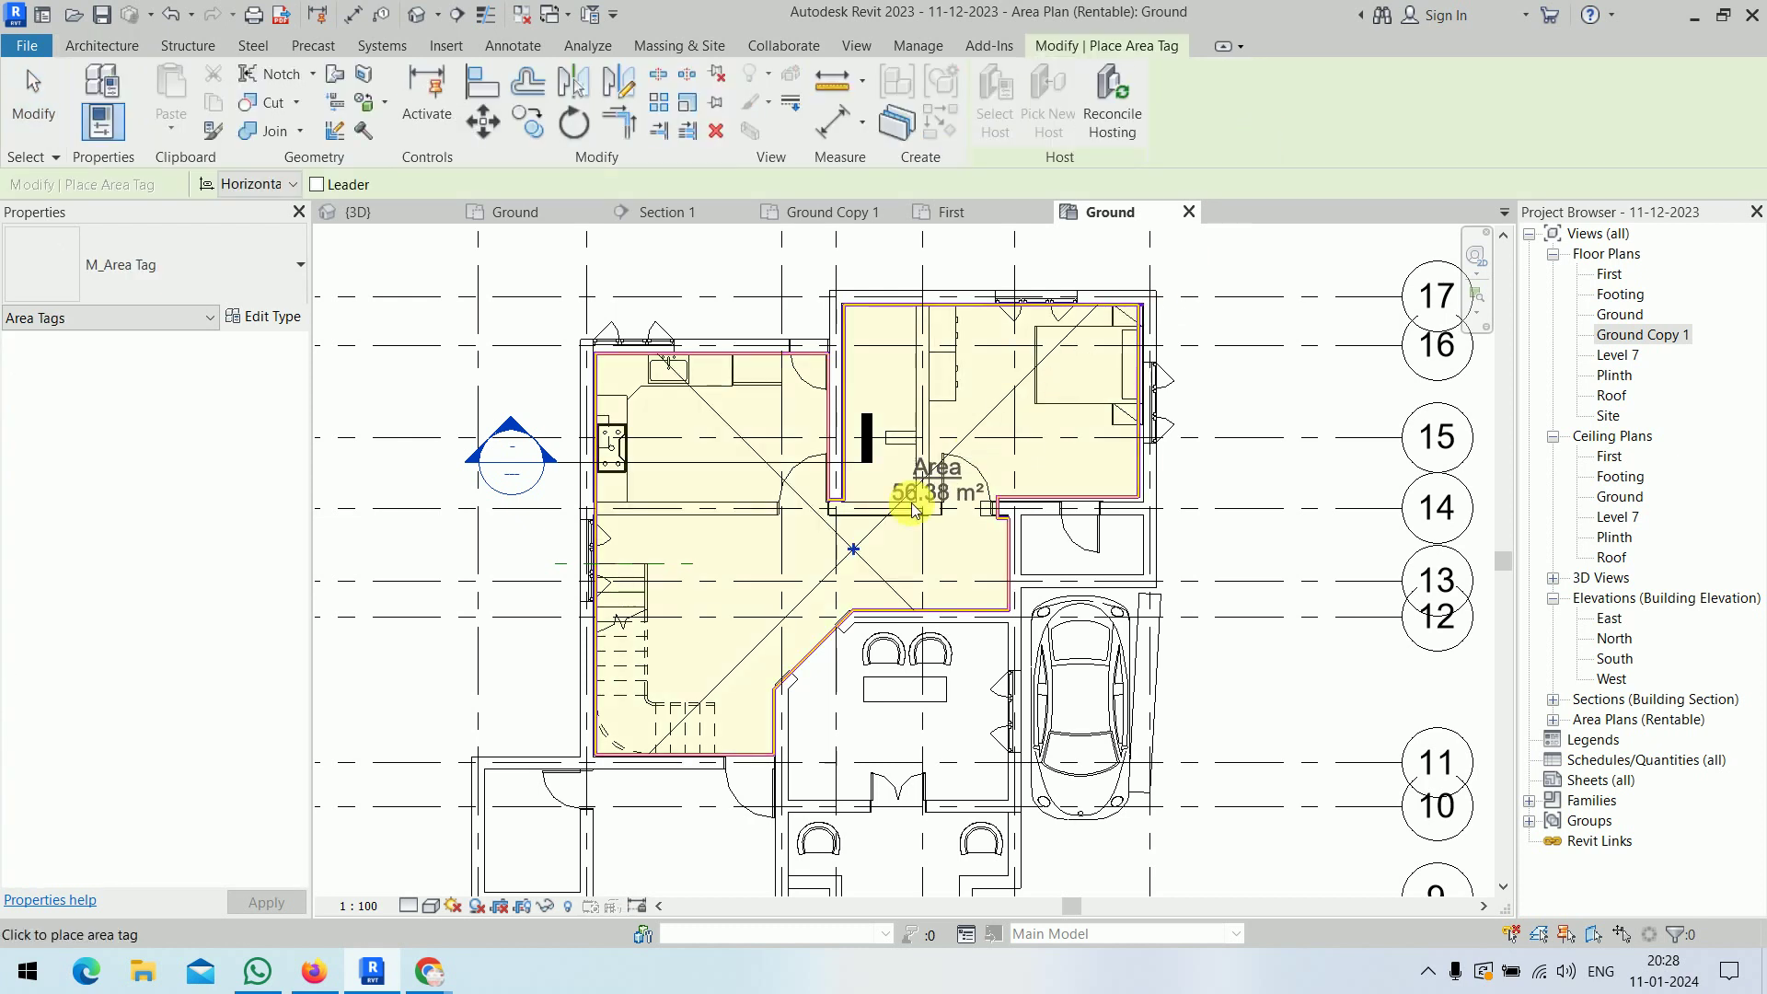
- Place an M_Area Tag reading 56.38 m² near the area's middle, then cancel
{"action": "left_click", "coordinate": [830, 574]}
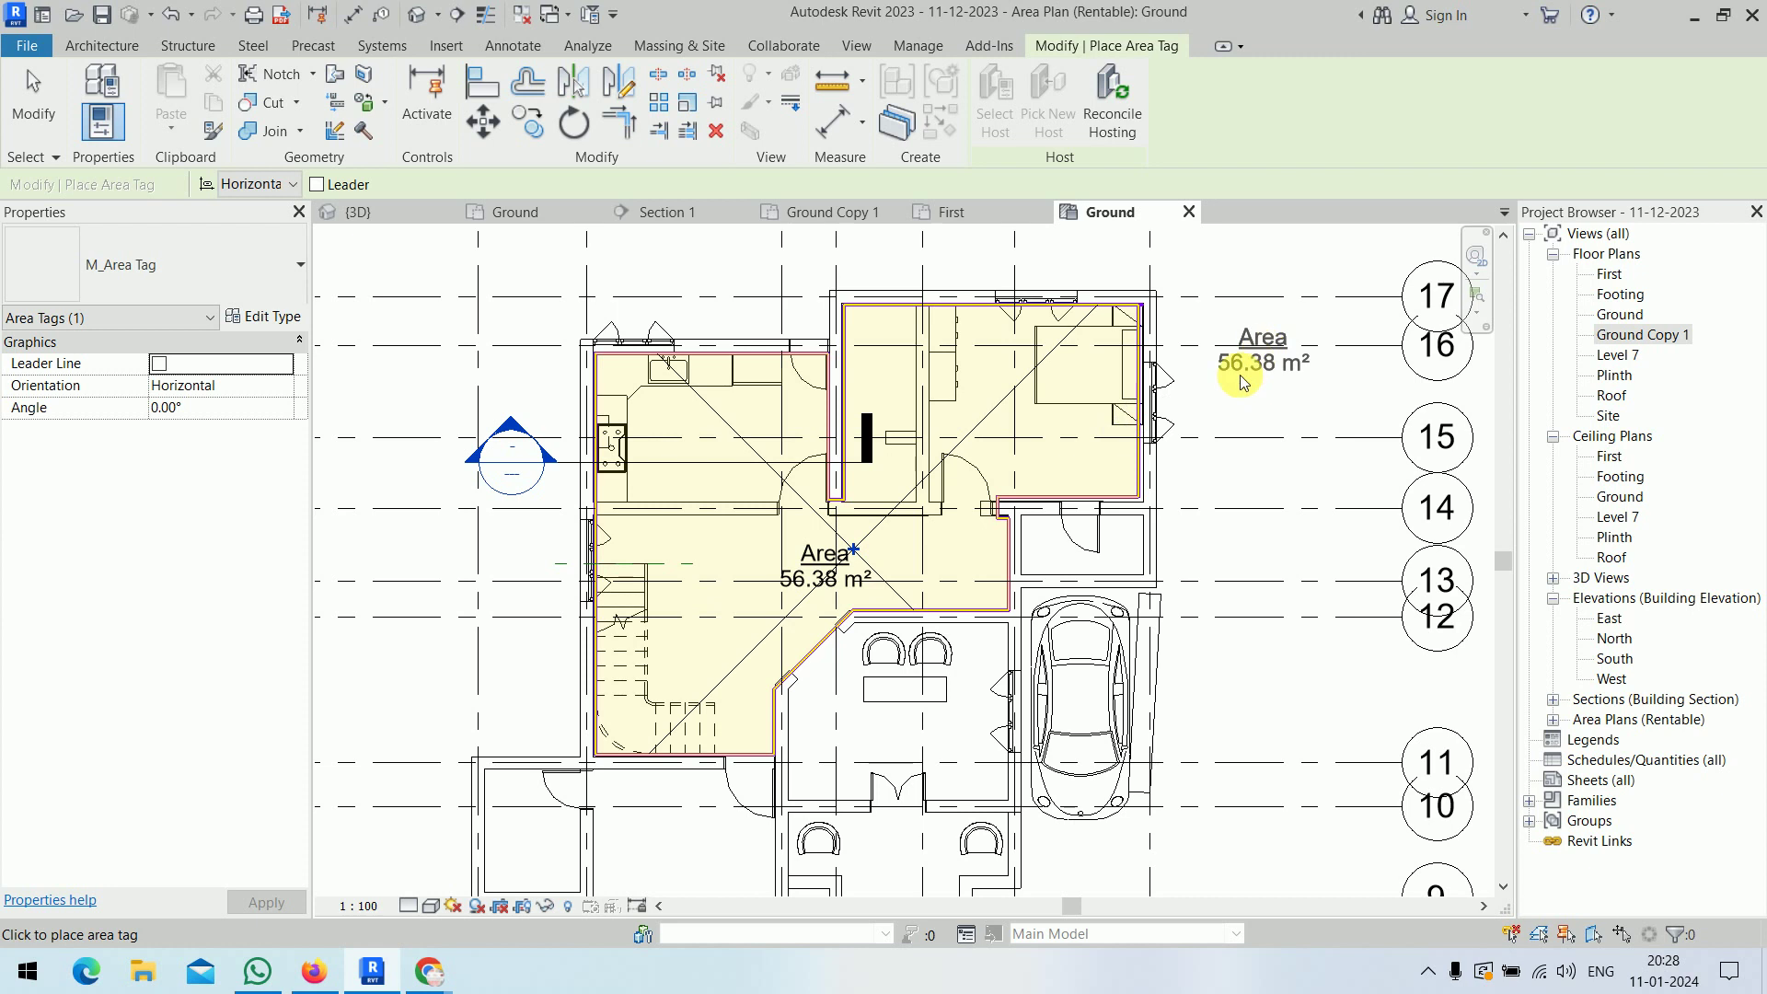
{"action": "right_click", "coordinate": [1260, 384]}
{"action": "left_click", "coordinate": [1270, 398]}
{"action": "right_click", "coordinate": [1262, 390]}
{"action": "left_click", "coordinate": [1270, 402]}
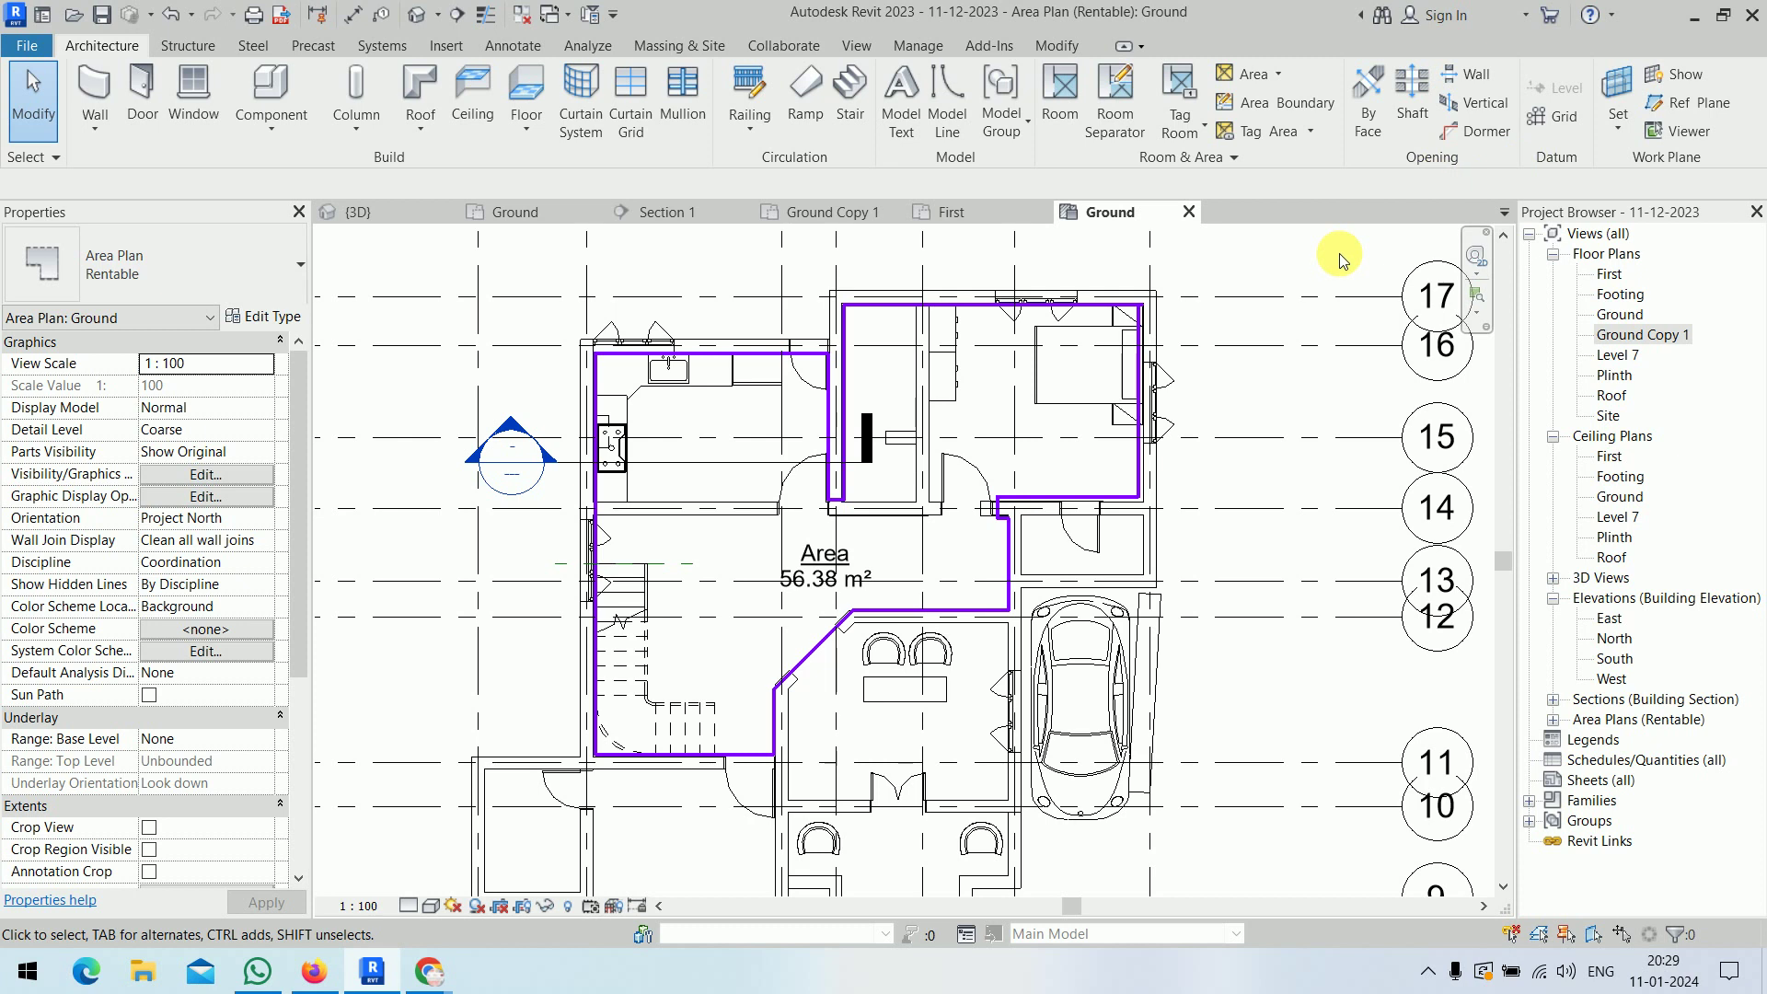
{"action": "scroll", "coordinate": [1288, 387], "scroll_direction": "down", "scroll_amount": 1}
- Switch to the 3D house view, cancelling a started reference-plane command
{"action": "scroll", "coordinate": [1279, 414], "scroll_direction": "down", "scroll_amount": 2}
{"action": "middle_click_drag", "start_coordinate": [1269, 442], "coordinate": [929, 448]}
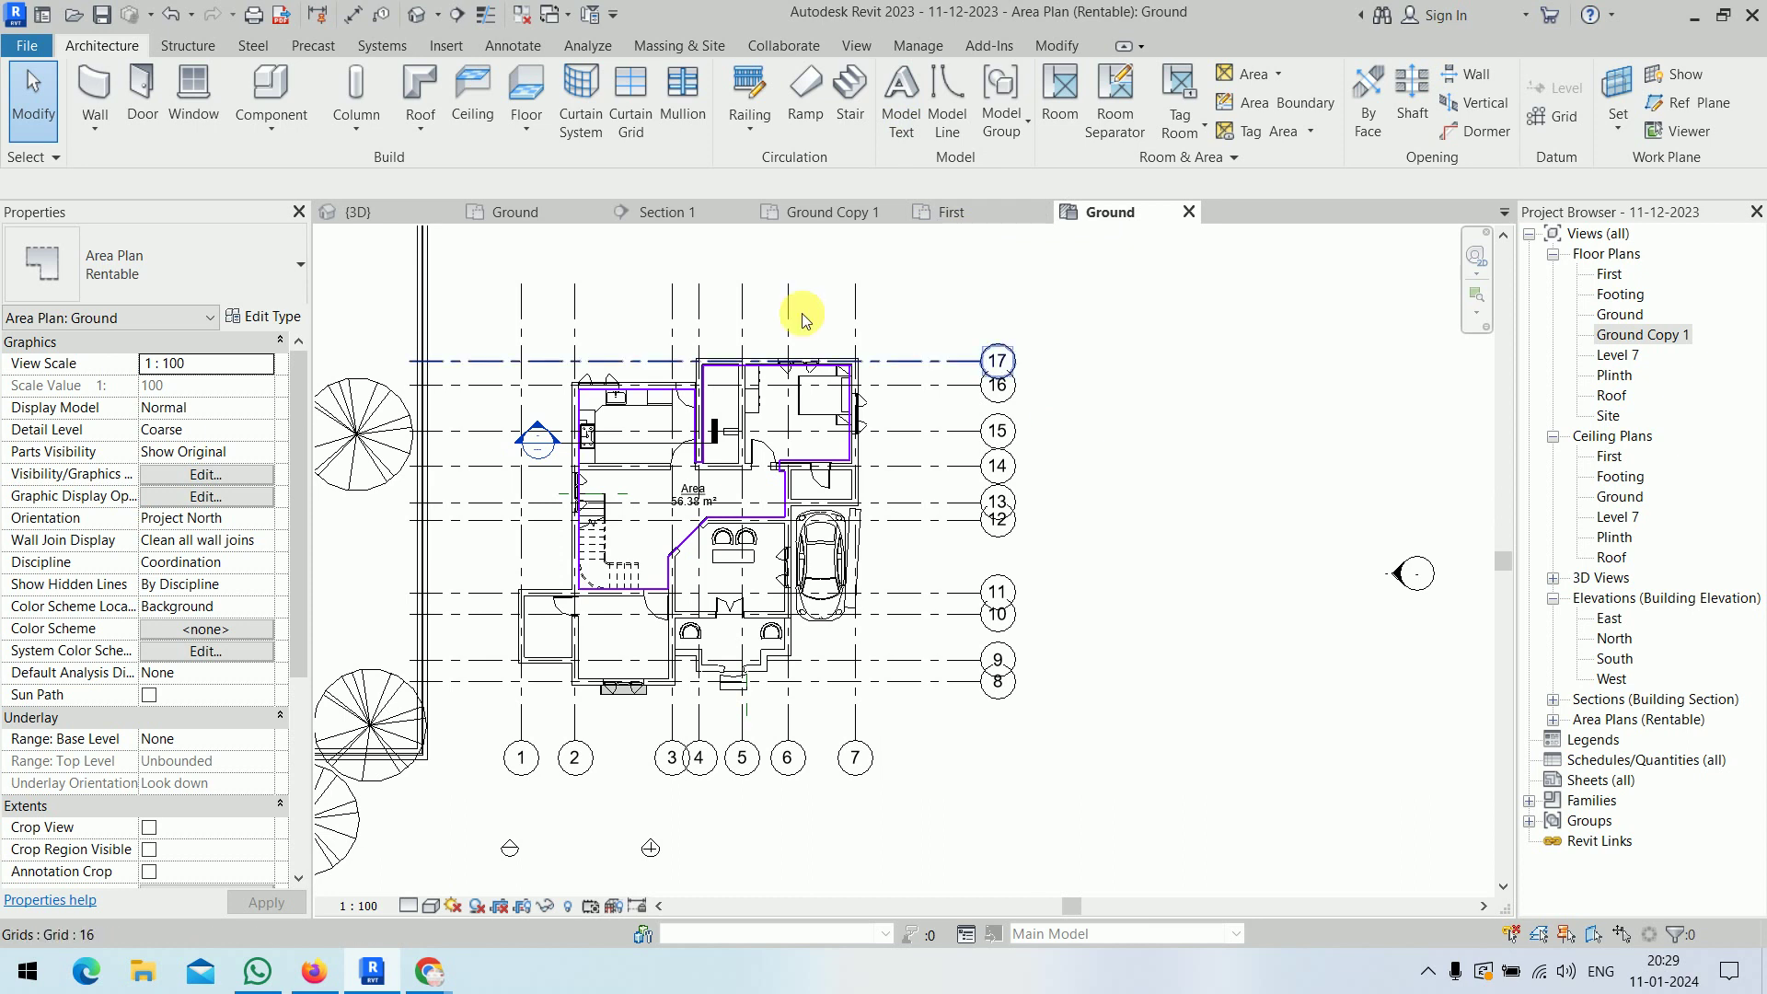
{"action": "left_click", "coordinate": [395, 208]}
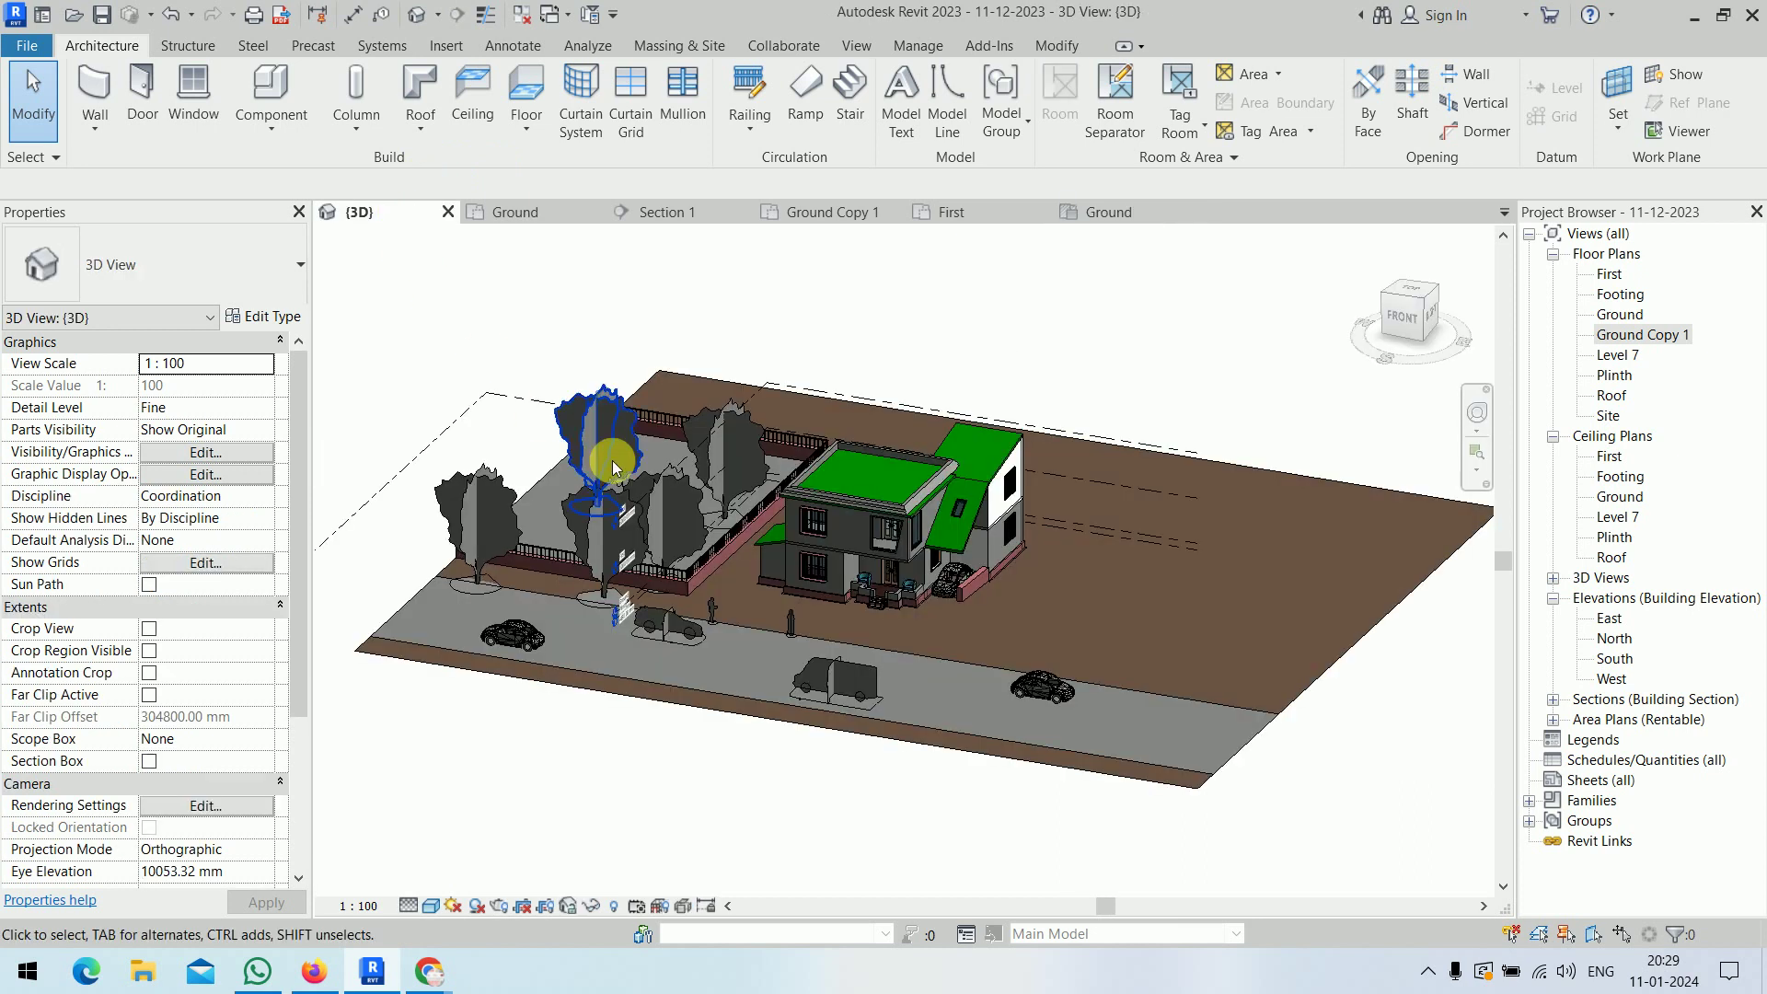
{"action": "scroll", "coordinate": [1021, 552], "scroll_direction": "up", "scroll_amount": 3}
{"action": "scroll", "coordinate": [1022, 557], "scroll_direction": "up", "scroll_amount": 3}
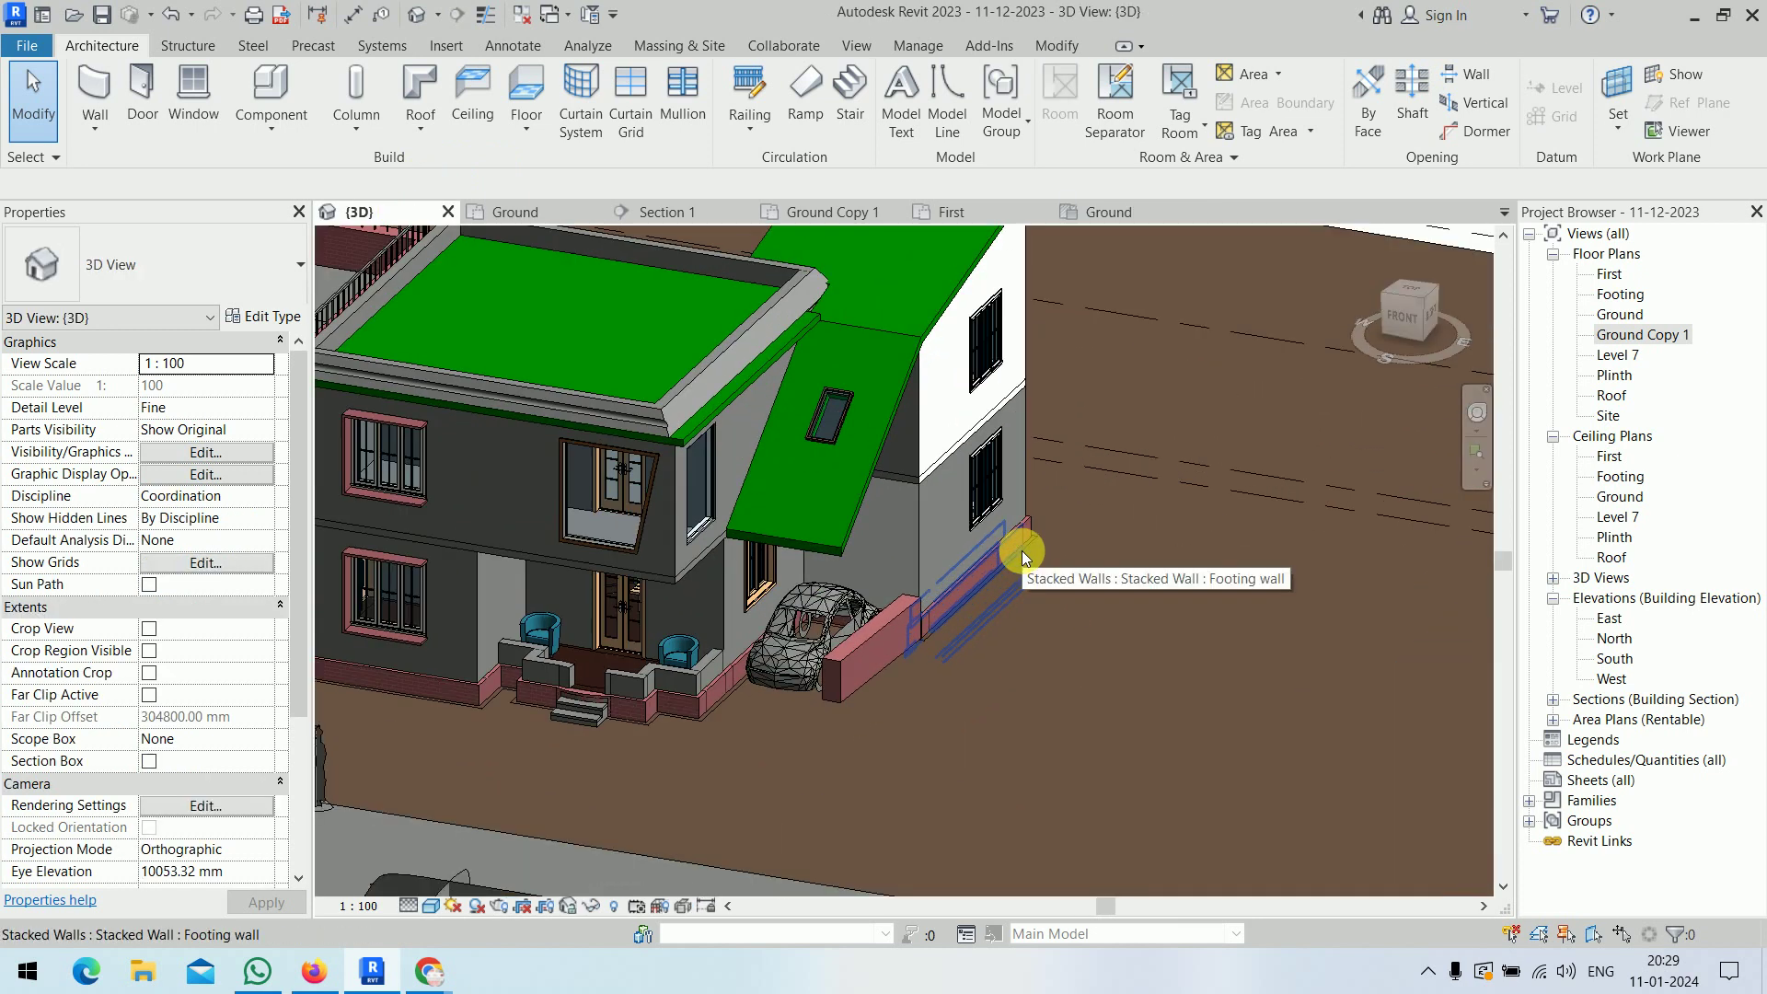
{"action": "key", "text": "p"}
{"action": "key", "text": "n"}
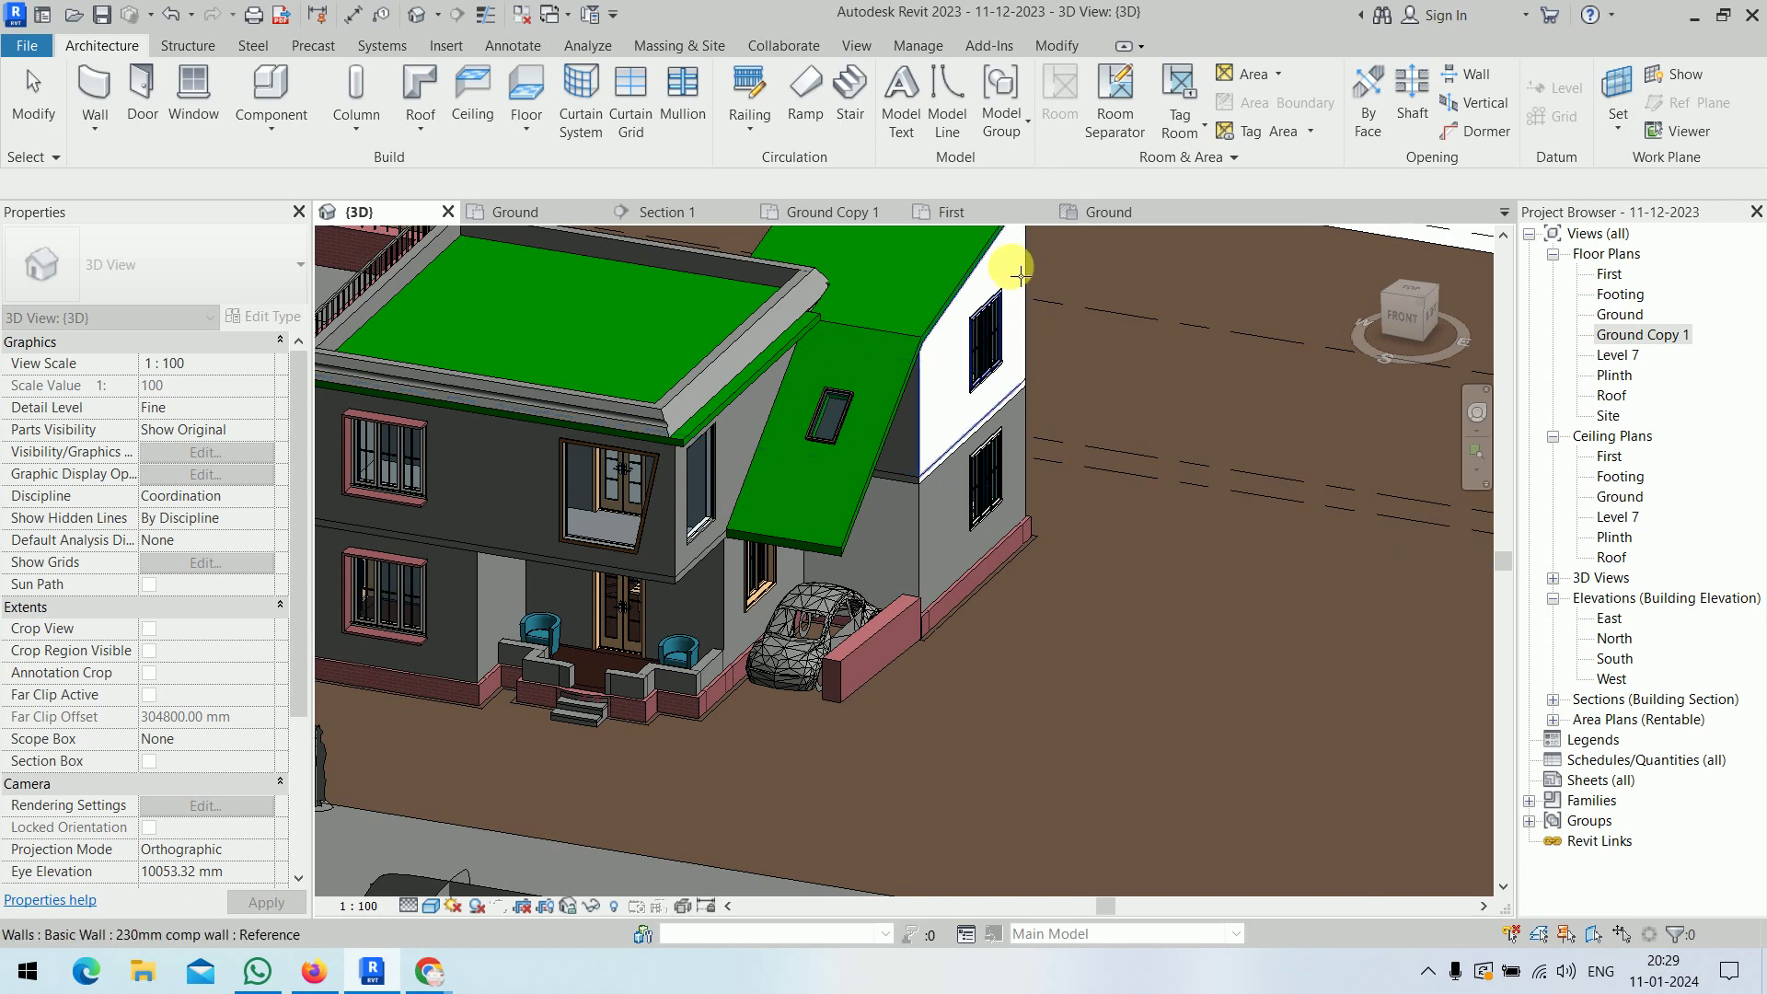
{"action": "key", "text": "Escape"}
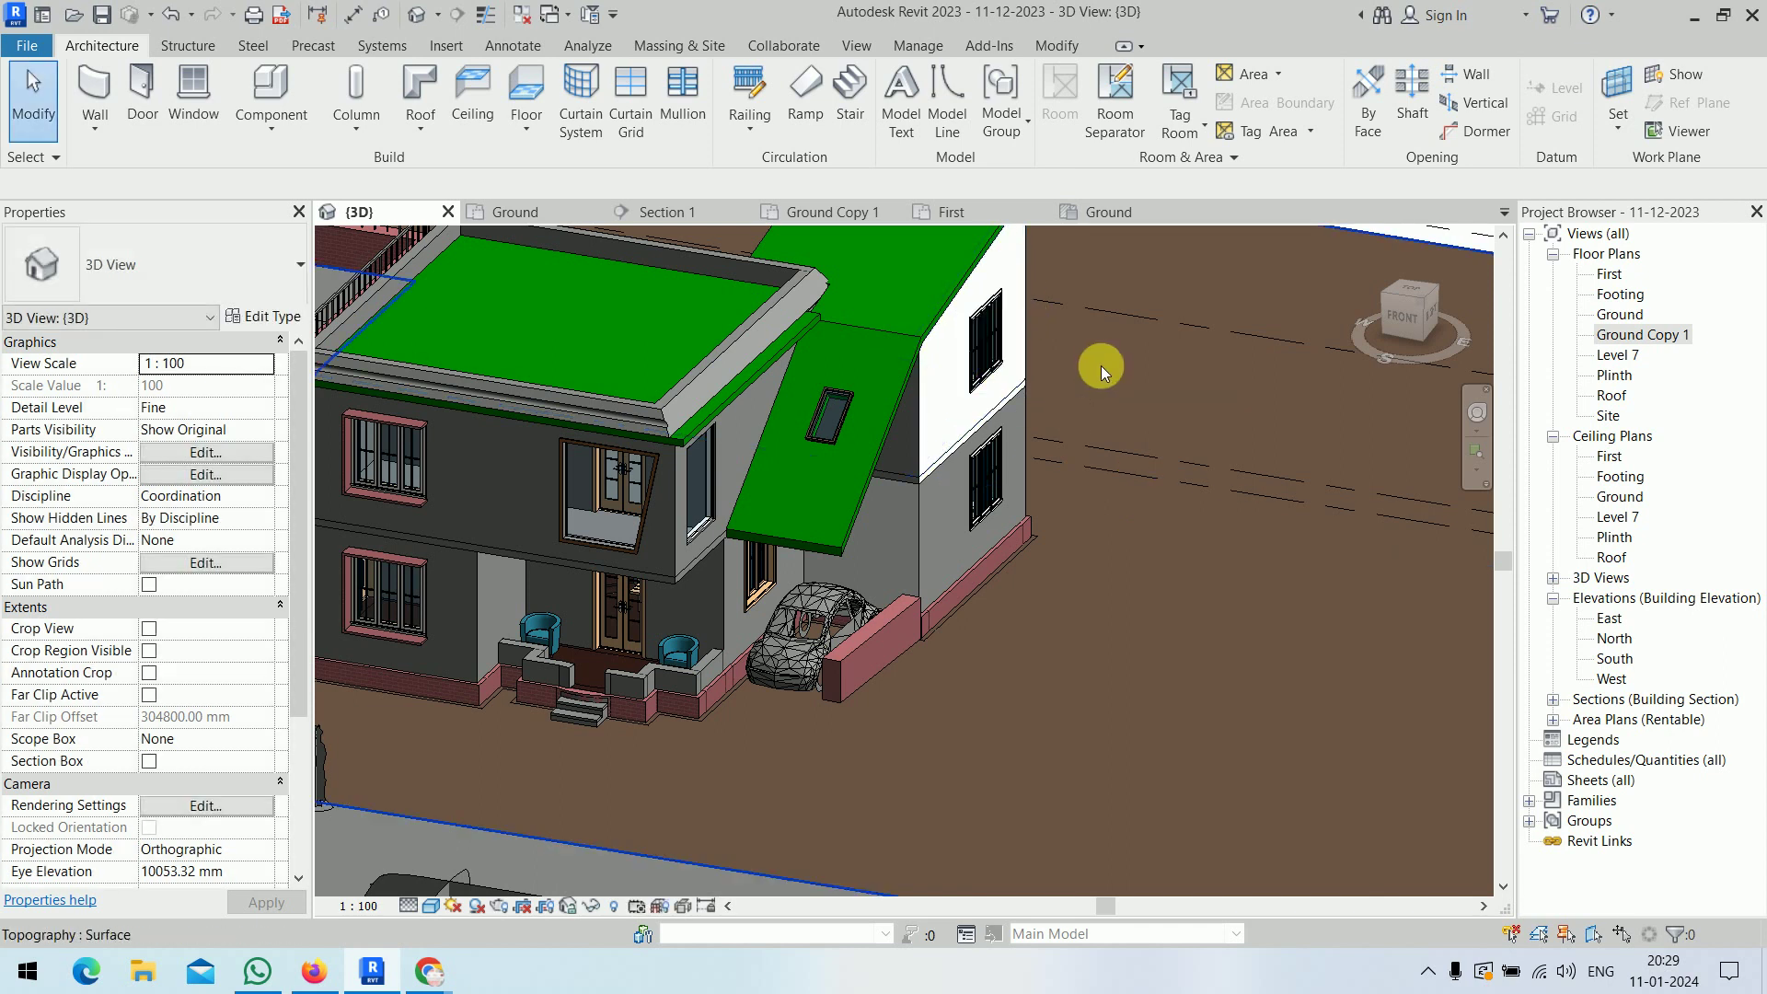
- Show the work plane grid on the white wall, inspect it in 3D, then reopen Ground
{"action": "middle_click_drag", "start_coordinate": [1124, 440], "coordinate": [1058, 576]}
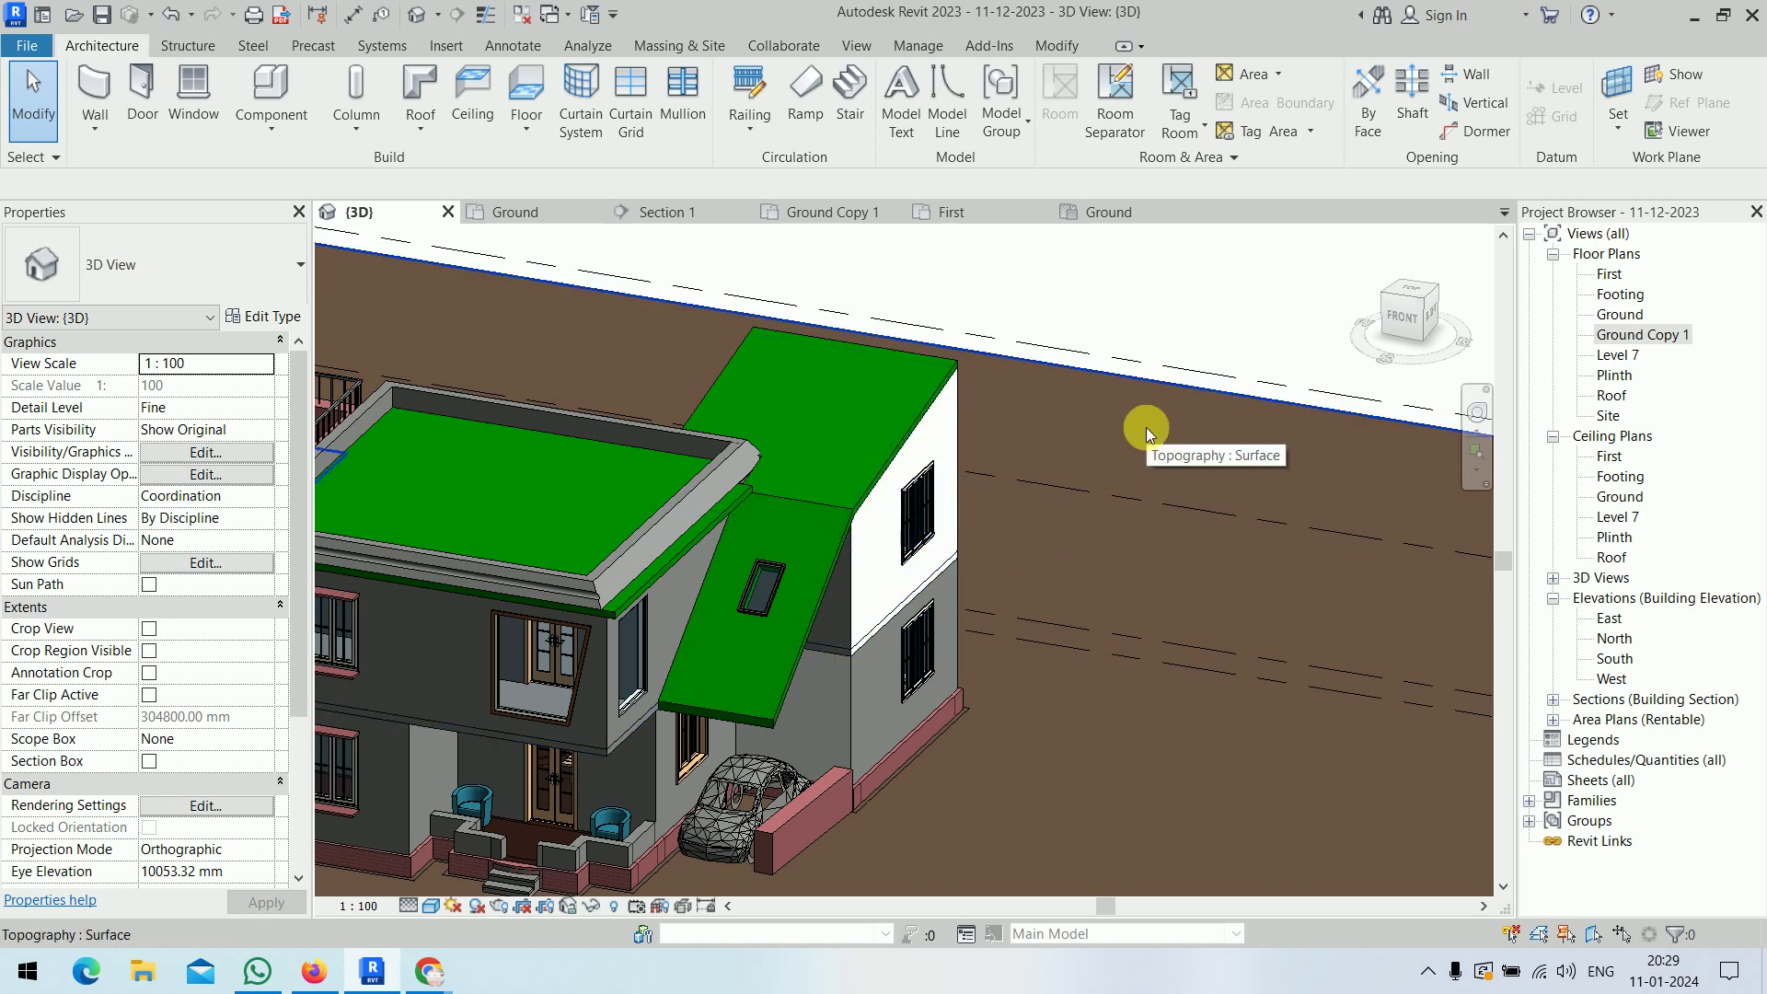
{"action": "left_click", "coordinate": [1680, 85]}
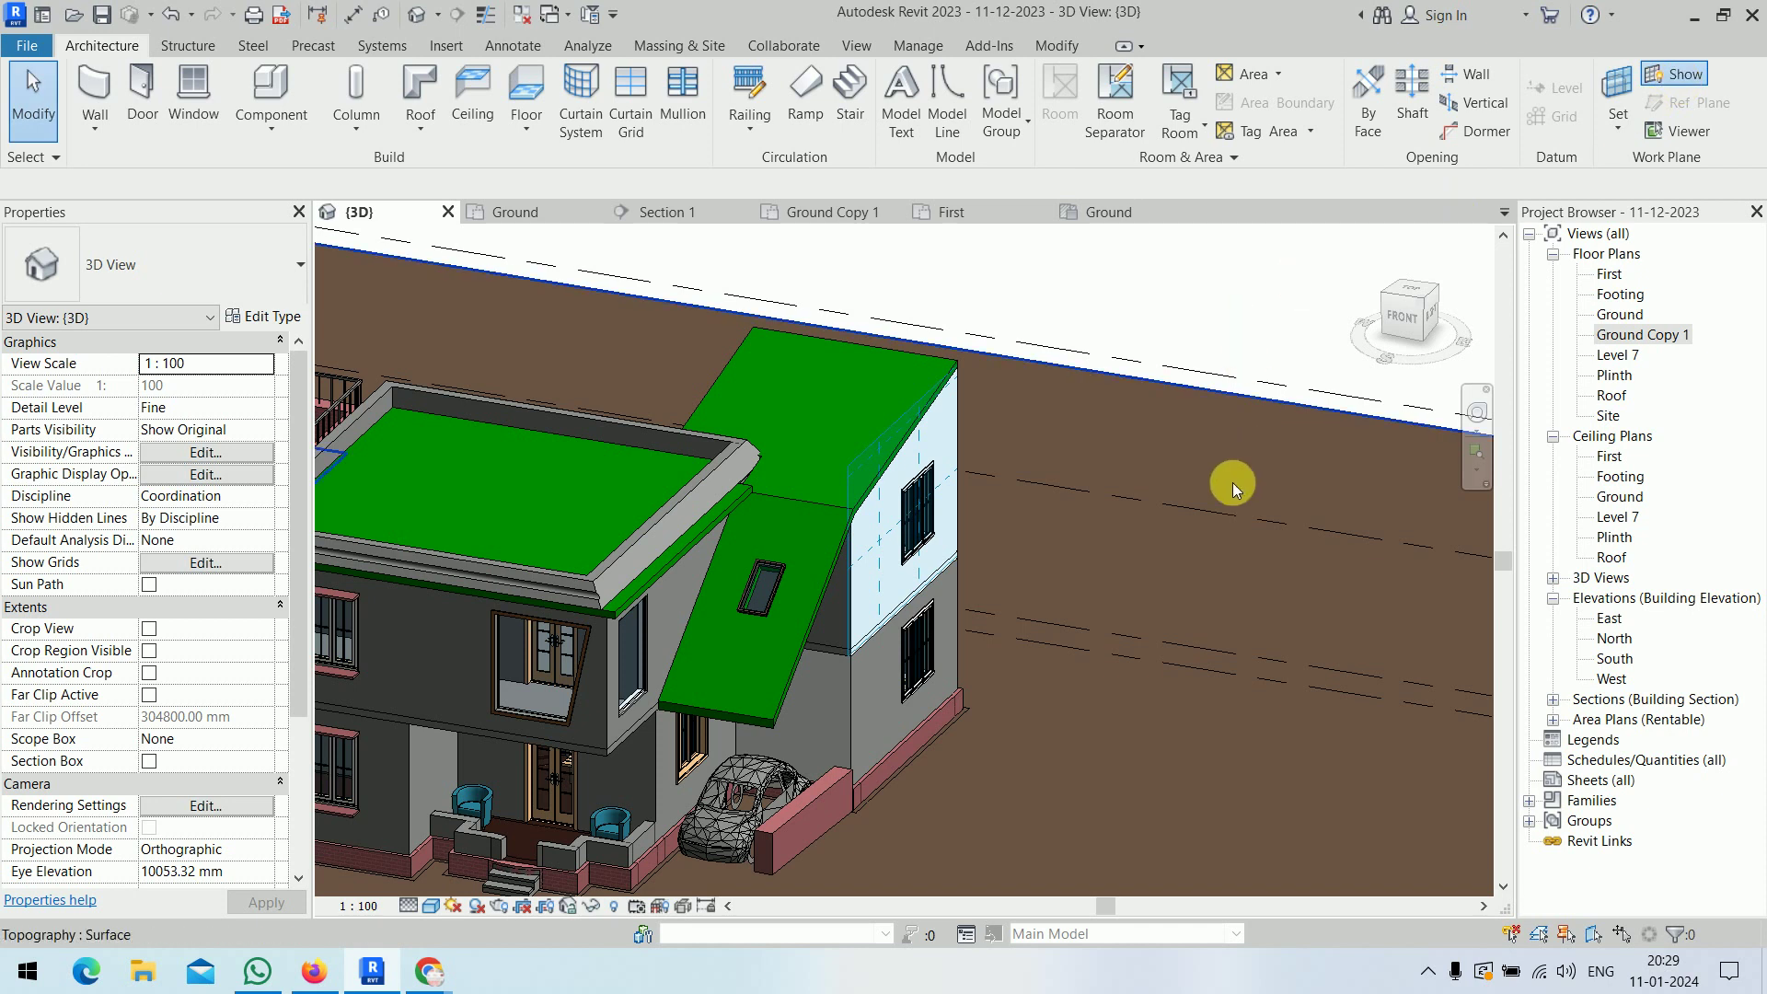
{"action": "middle_click_drag", "start_coordinate": [1174, 572], "coordinate": [1144, 541], "text": "shift"}
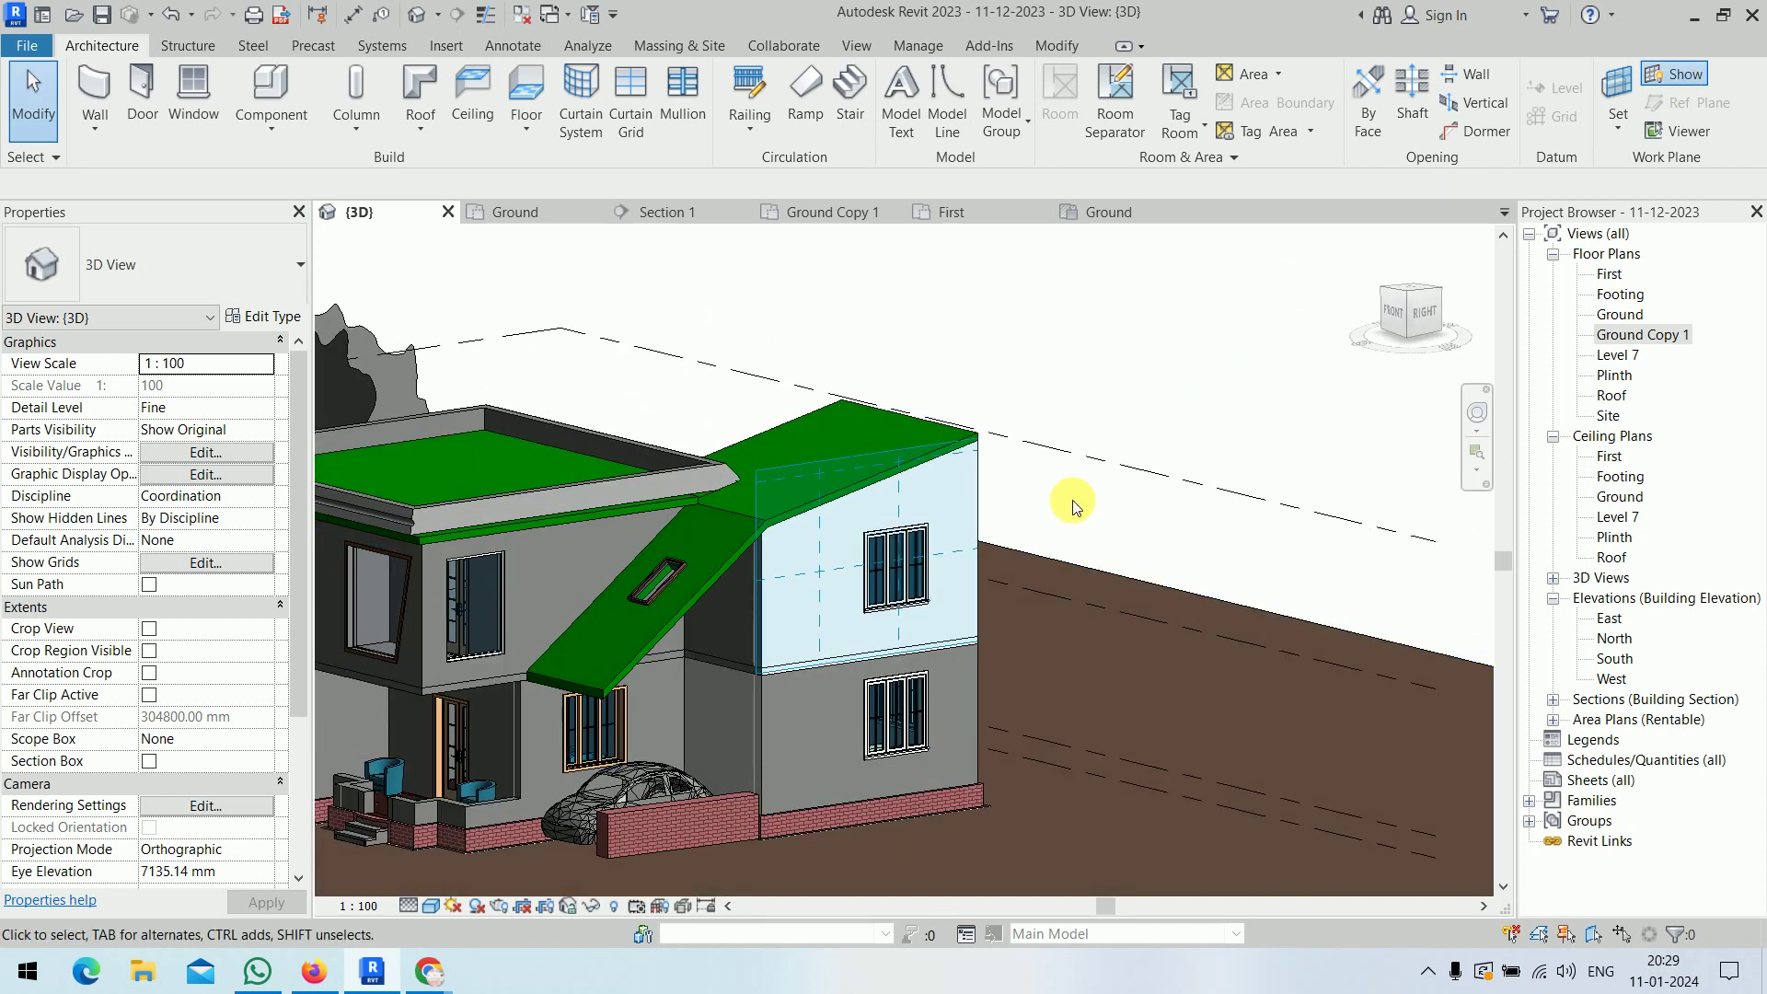
{"action": "middle_click_drag", "start_coordinate": [1144, 541], "coordinate": [1008, 531], "text": "shift"}
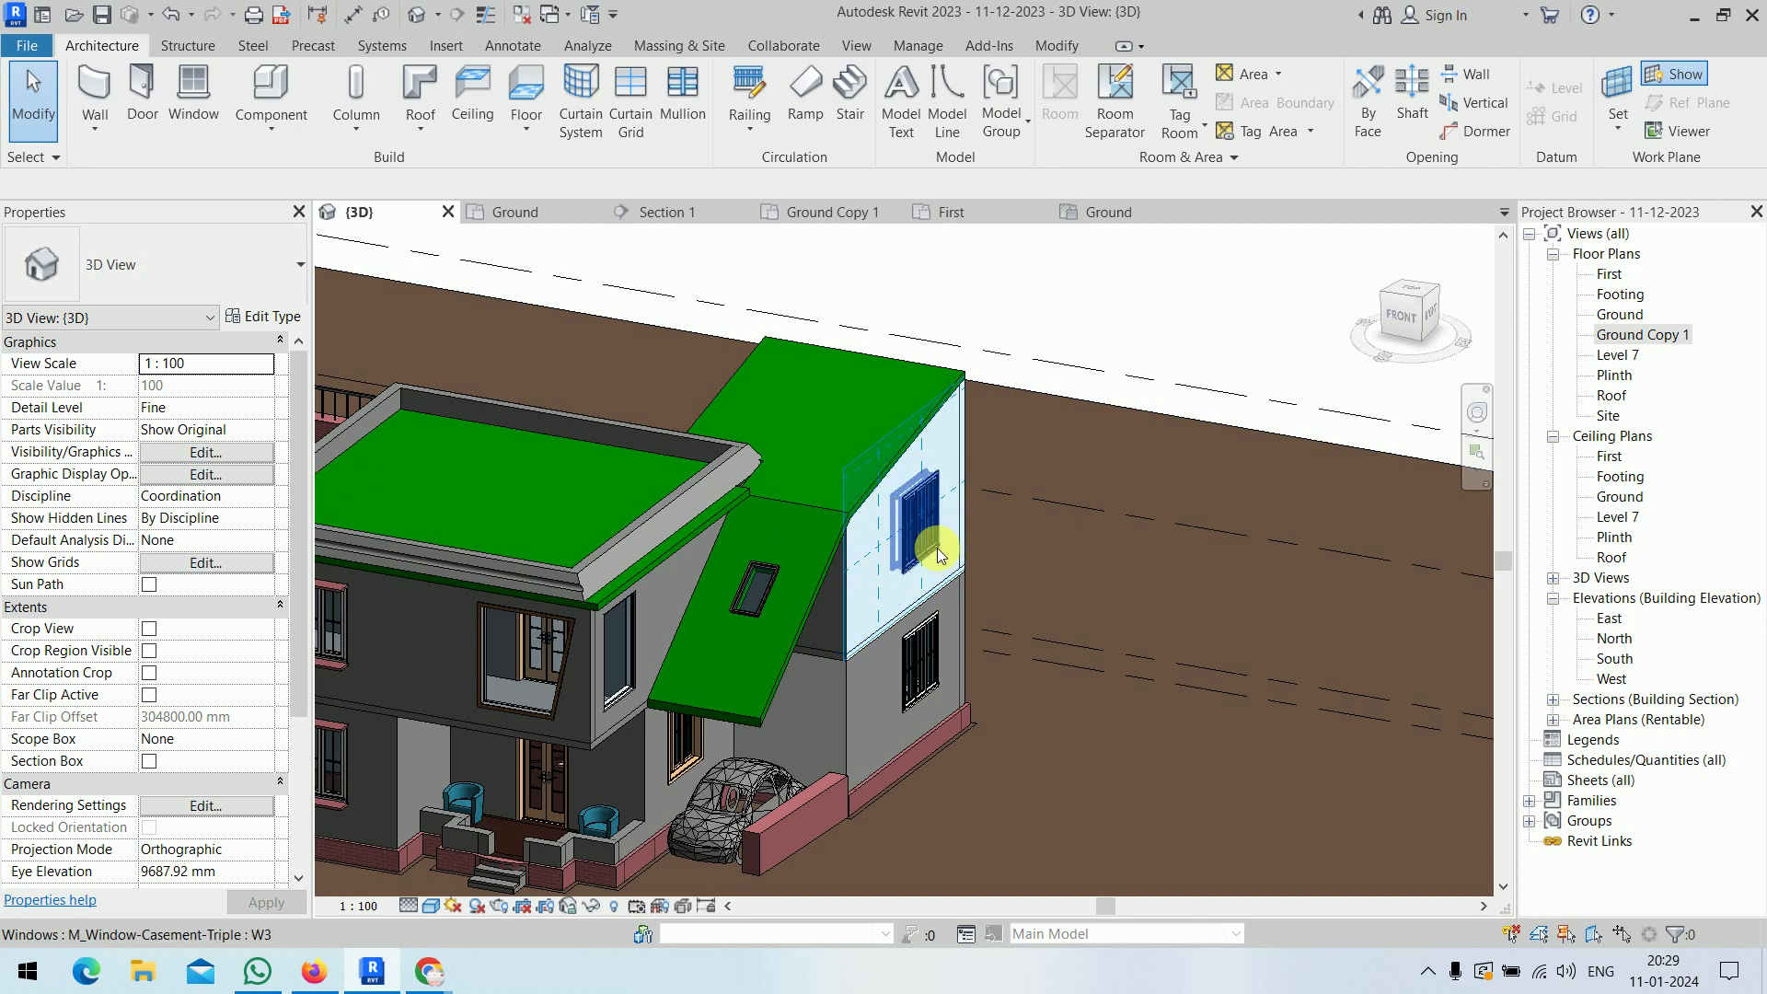
{"action": "scroll", "coordinate": [947, 587], "scroll_direction": "up", "scroll_amount": 3}
{"action": "mouse_move", "coordinate": [941, 589]}
{"action": "middle_mouse_down"}
{"action": "mouse_move", "coordinate": [1211, 544]}
{"action": "mouse_move", "coordinate": [1107, 637]}
{"action": "middle_mouse_up"}
{"action": "scroll", "coordinate": [1213, 515], "scroll_direction": "down", "scroll_amount": 1}
{"action": "scroll", "coordinate": [1107, 637], "scroll_direction": "up", "scroll_amount": 1}
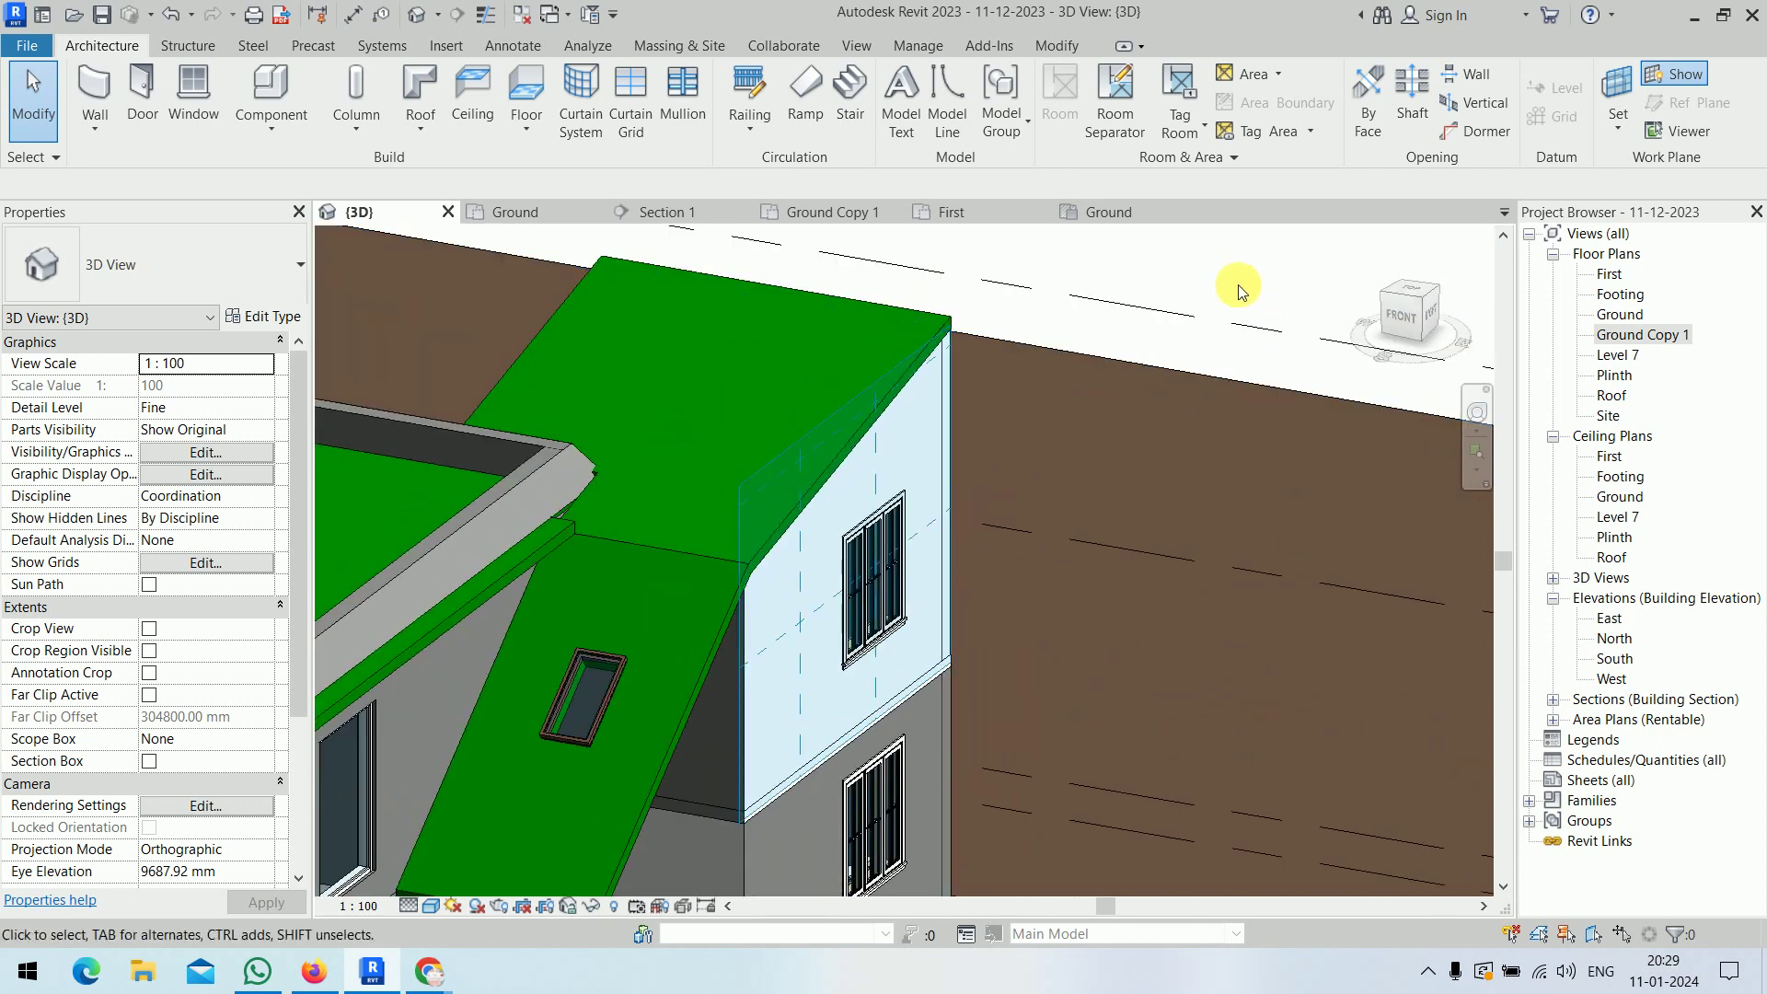
{"action": "mouse_move", "coordinate": [515, 211]}
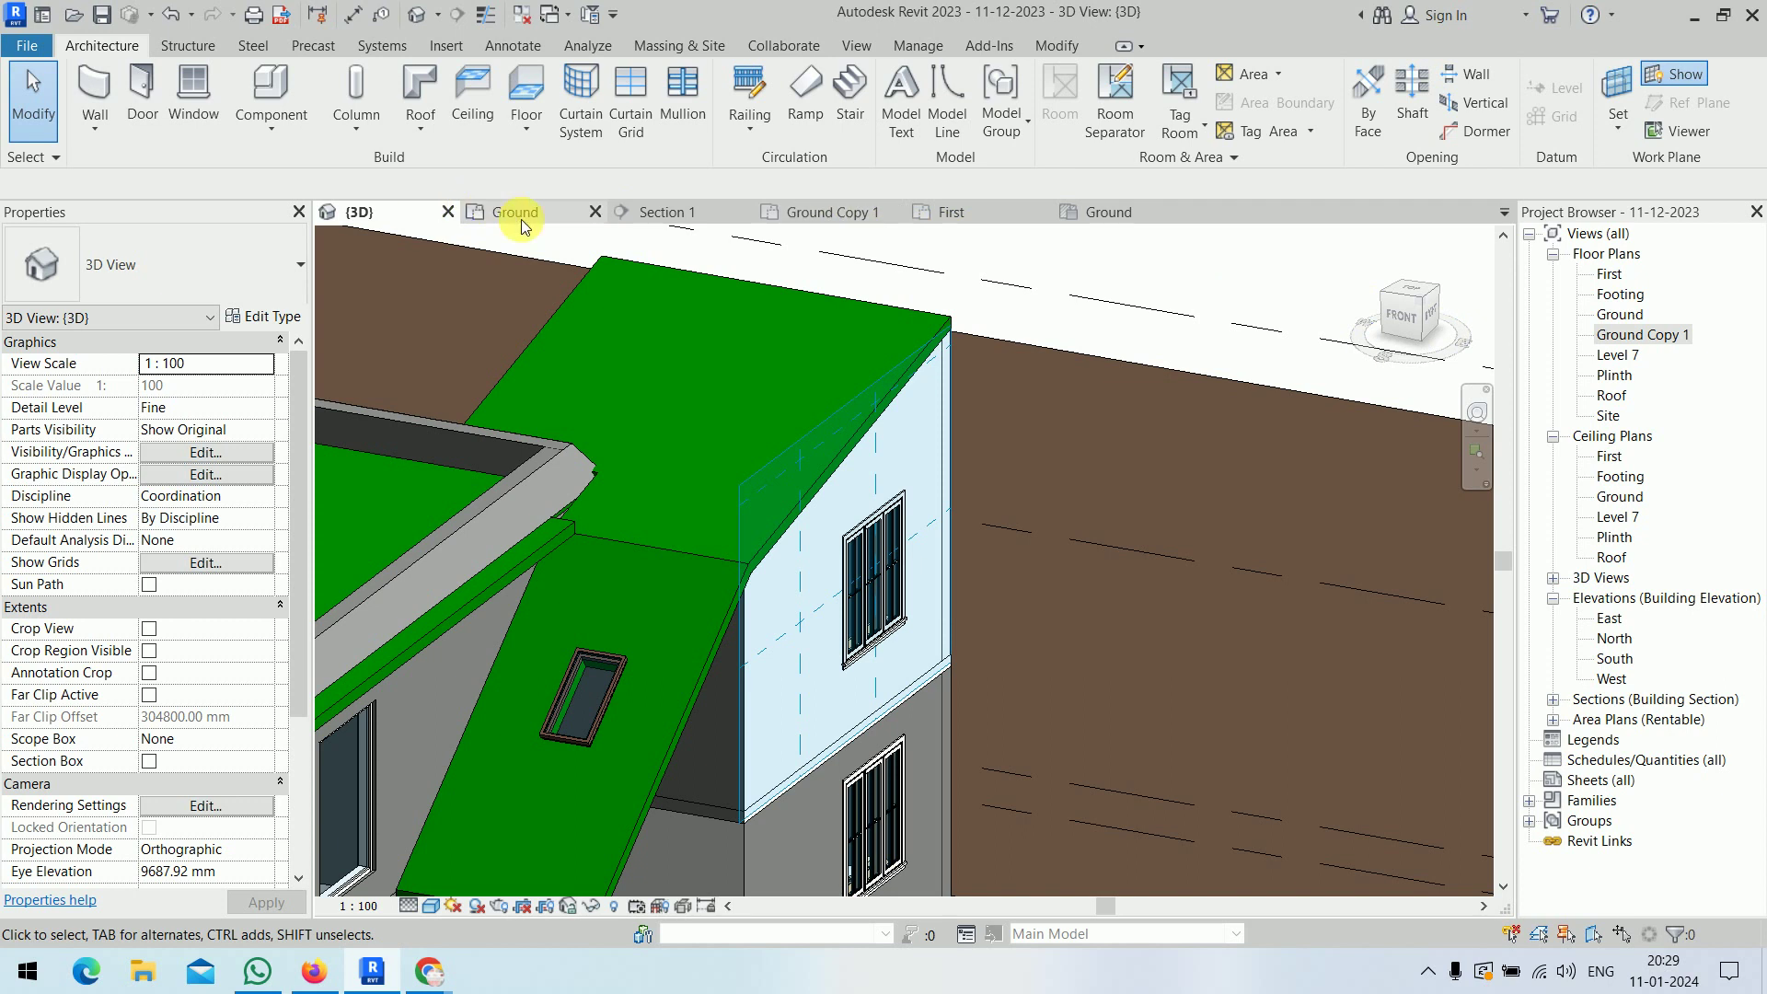
{"action": "left_click", "coordinate": [548, 208]}
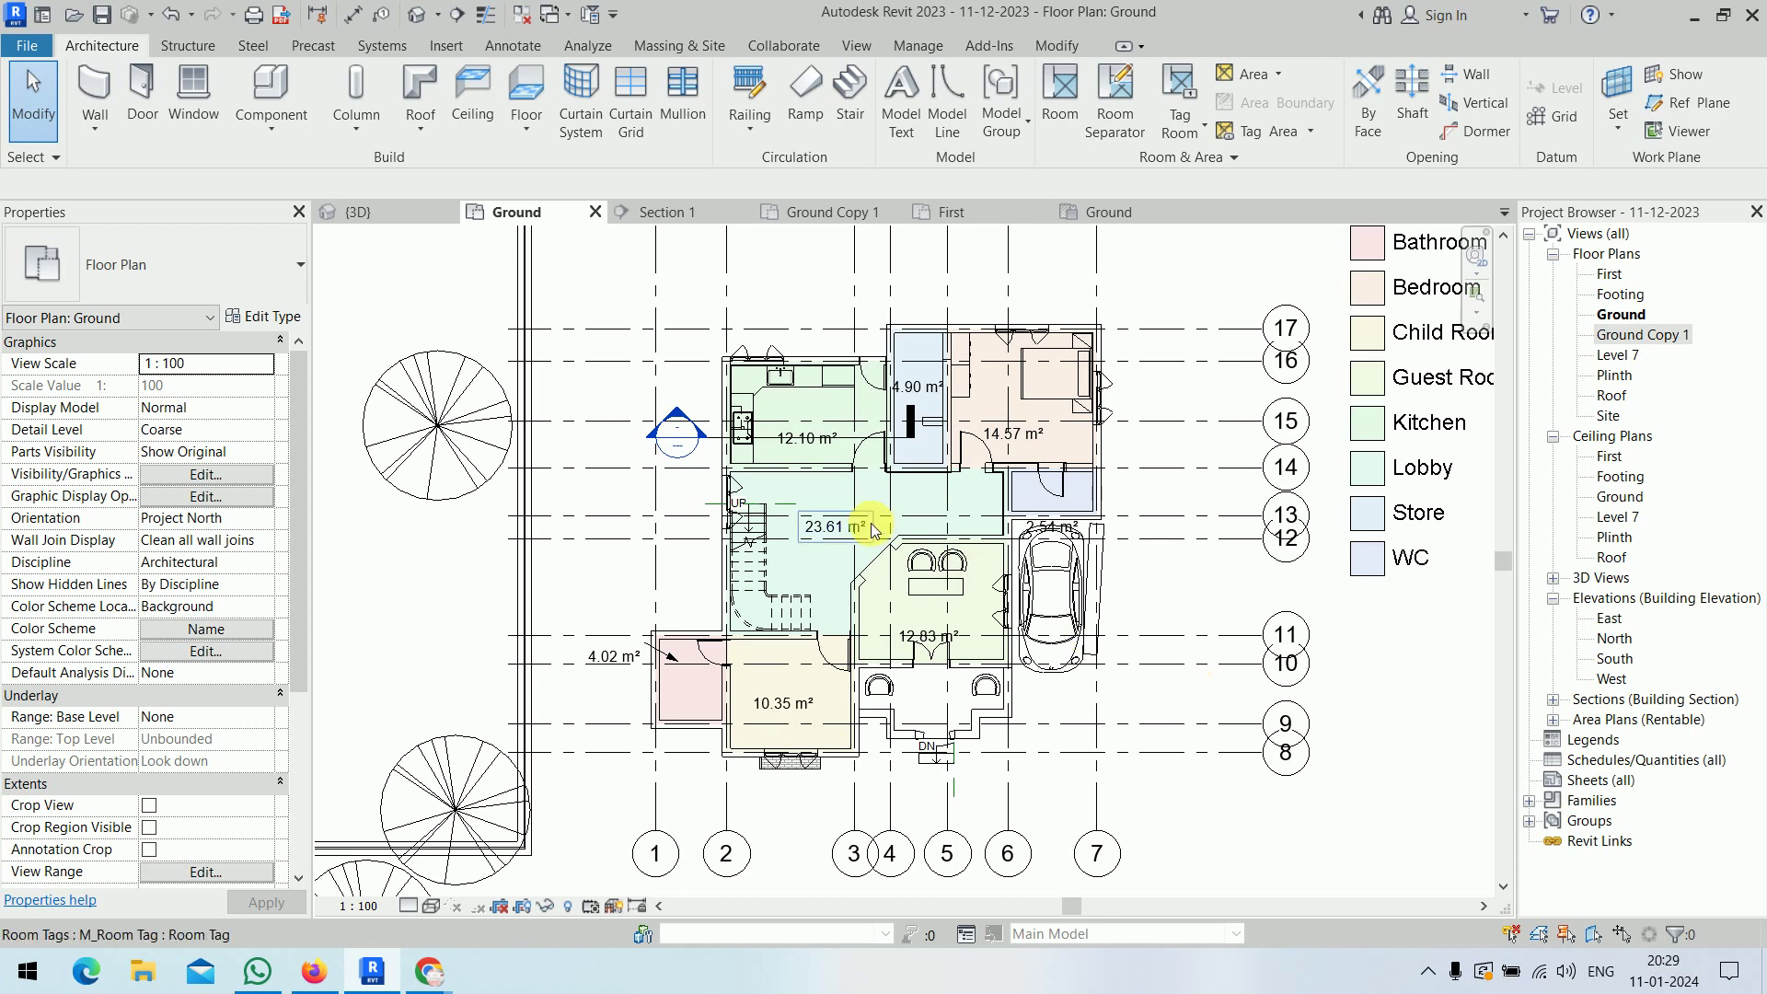
- Start a reference plane at the wall corner above the stairs
{"action": "key", "text": "r"}
{"action": "key", "text": "p"}
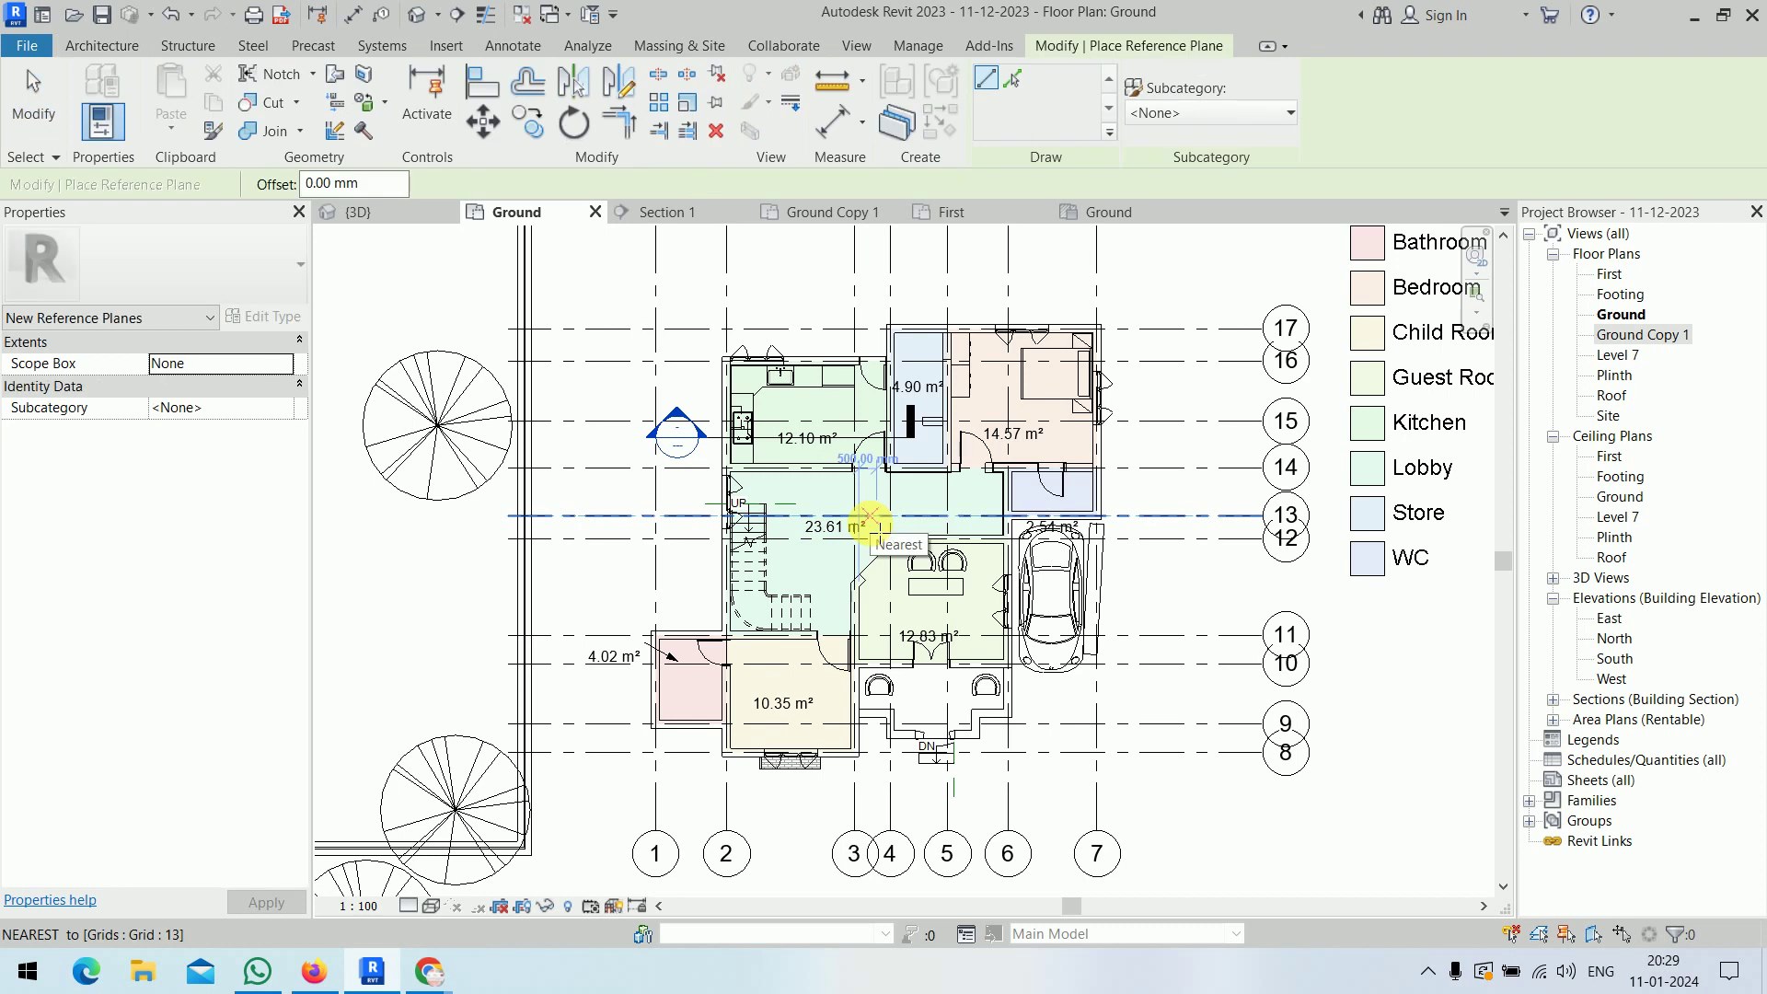
{"action": "key", "text": "Escape"}
{"action": "key", "text": "Escape"}
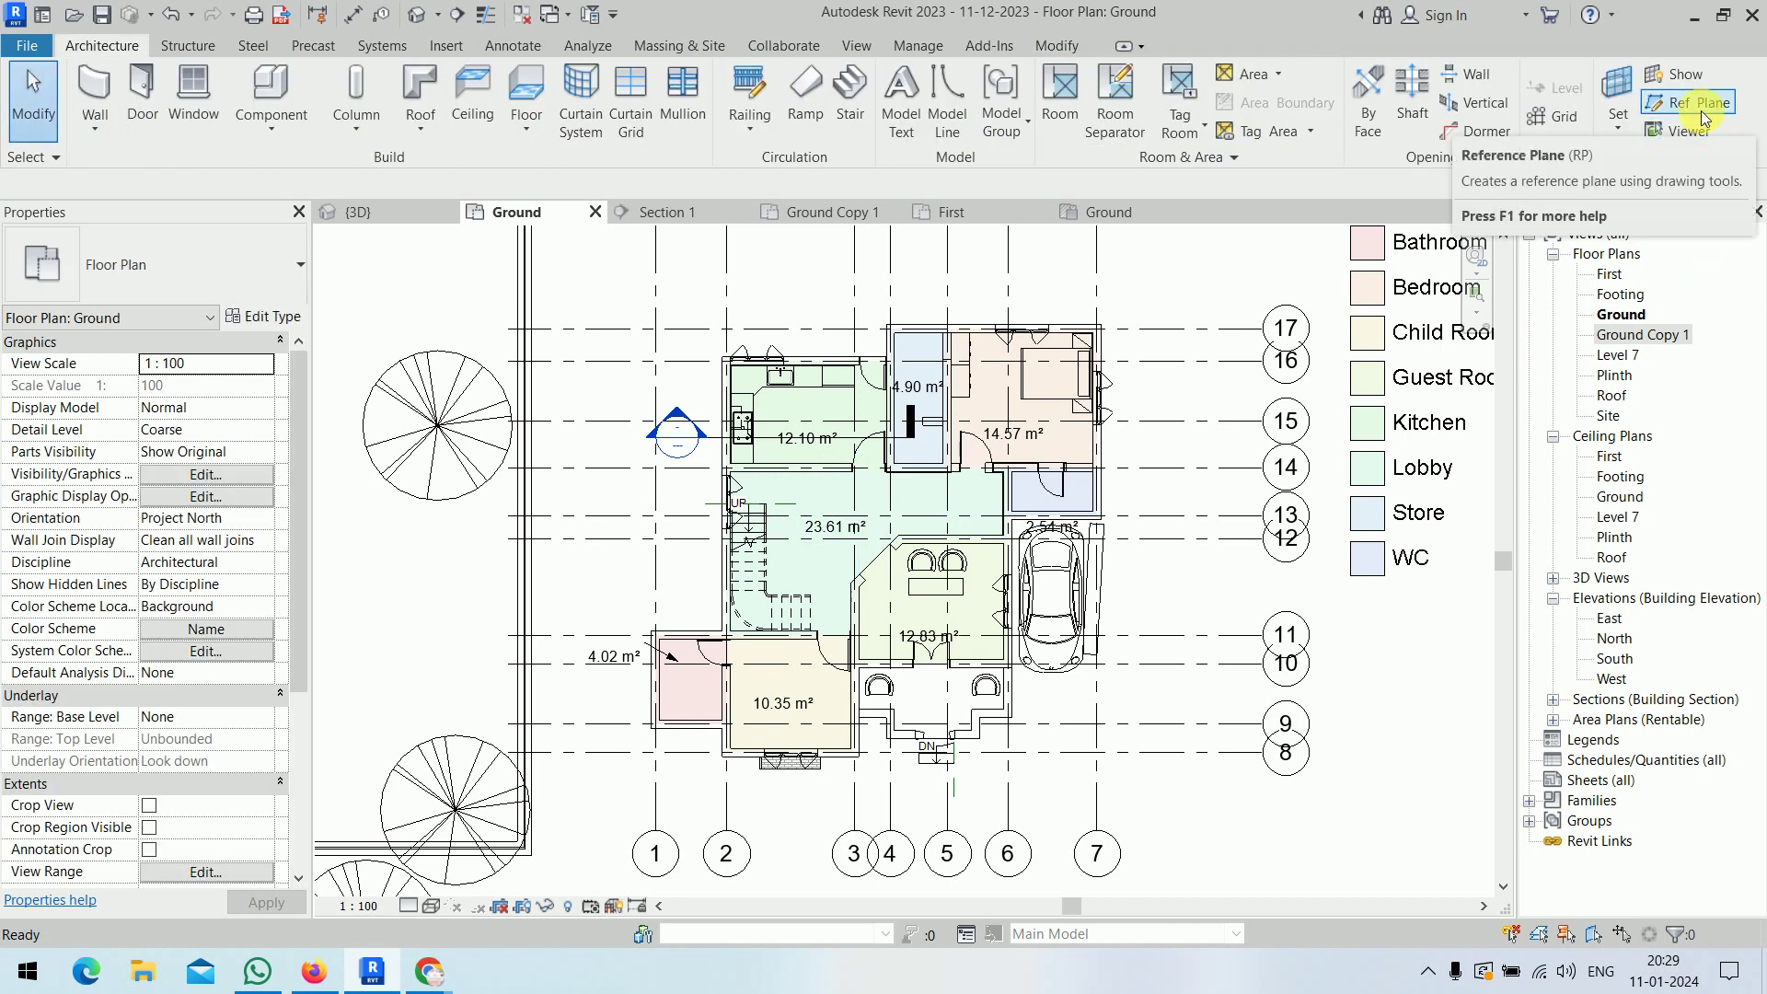
{"action": "left_click", "coordinate": [1702, 115]}
{"action": "scroll", "coordinate": [718, 456], "scroll_direction": "up", "scroll_amount": 3}
{"action": "scroll", "coordinate": [718, 455], "scroll_direction": "up", "scroll_amount": 2}
{"action": "middle_click_drag", "start_coordinate": [716, 458], "coordinate": [461, 458]}
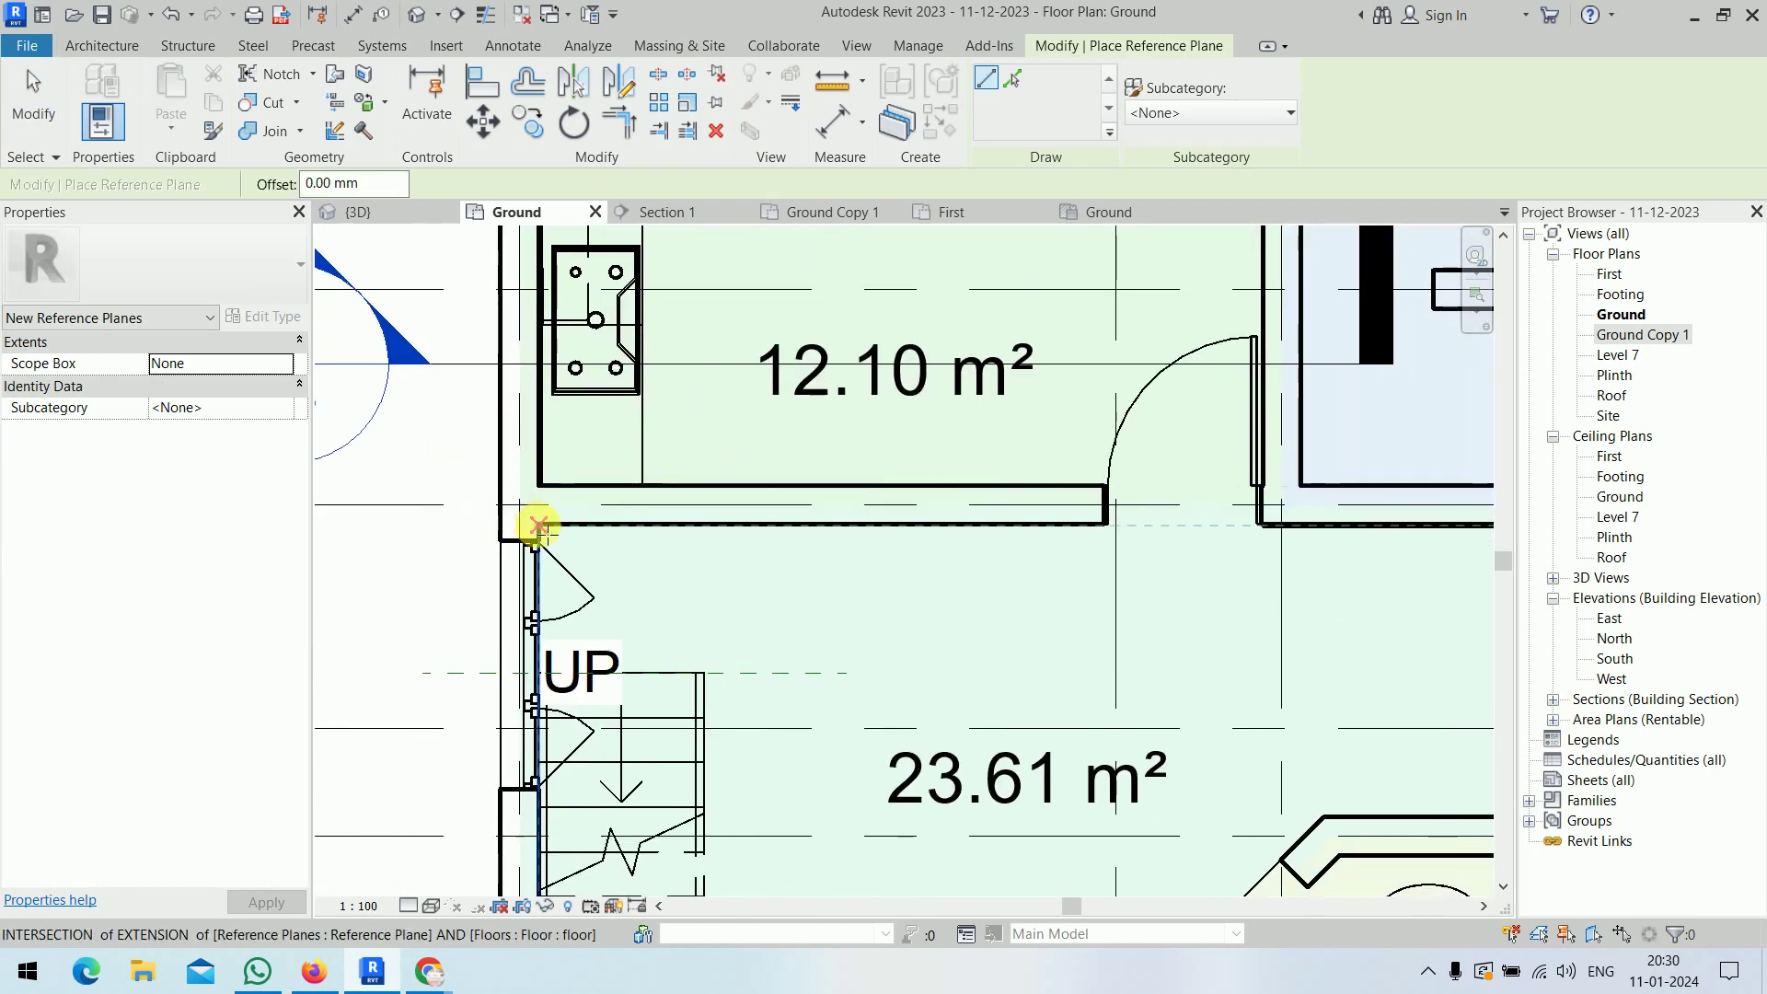
{"action": "left_click", "coordinate": [538, 527]}
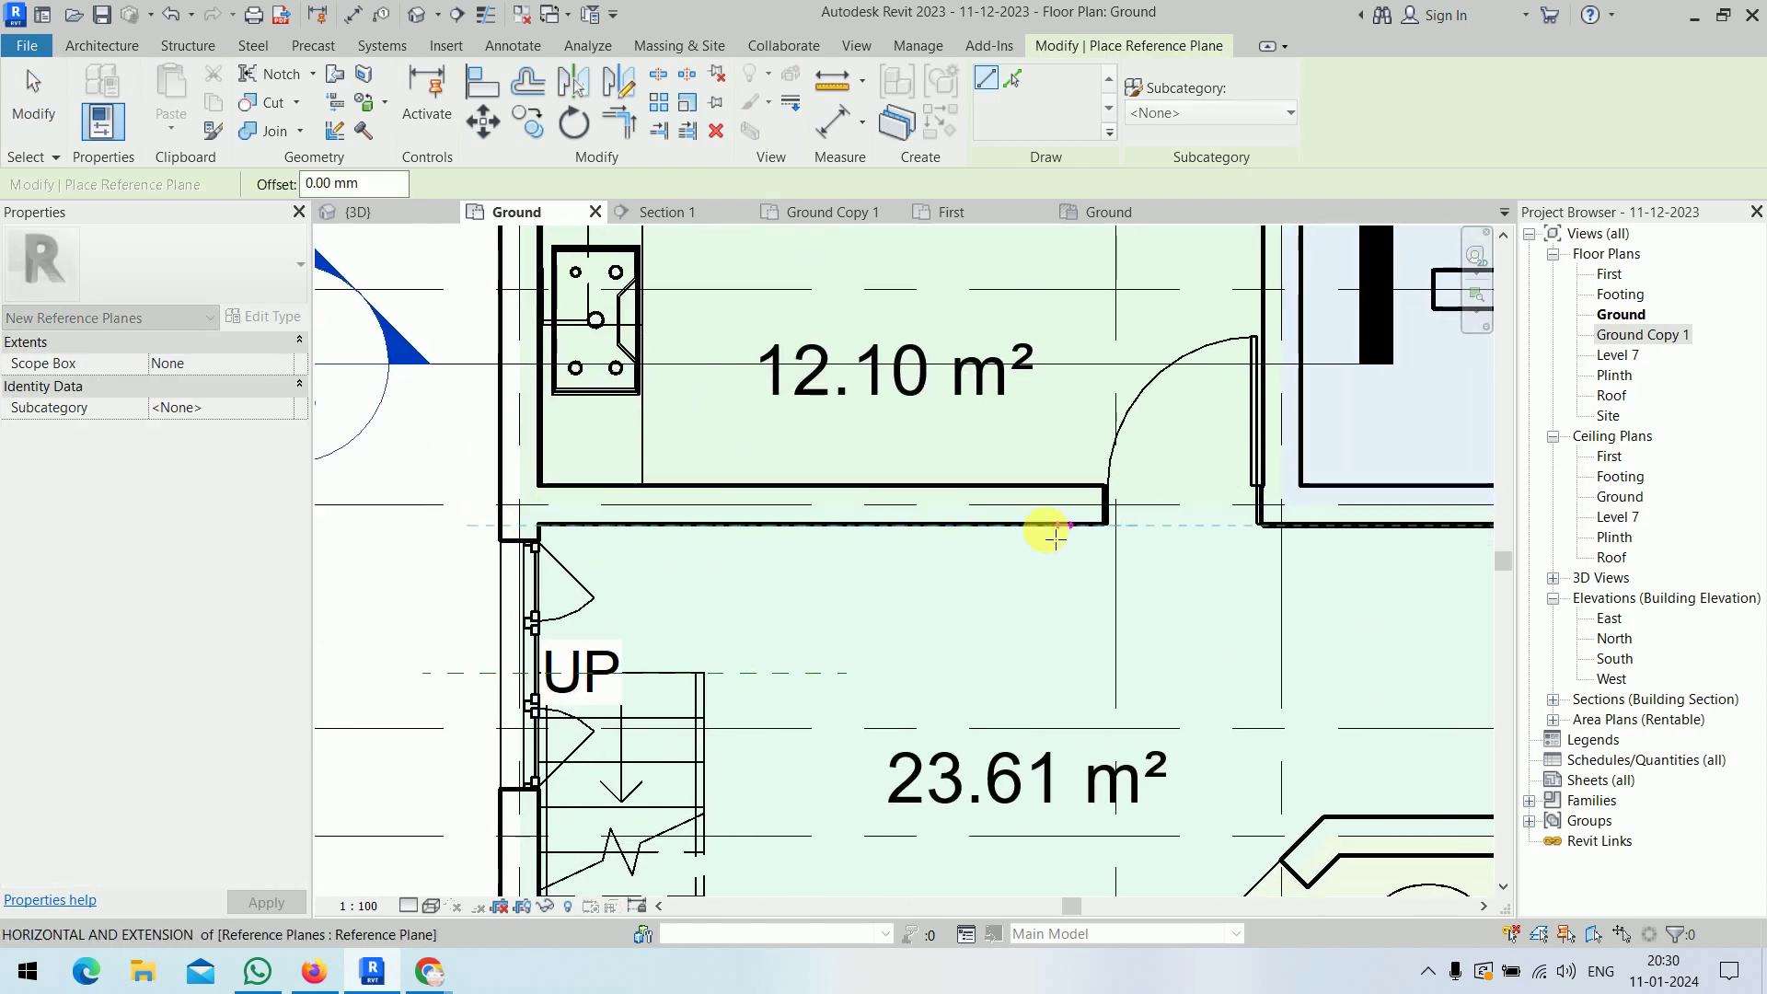
- Extend the reference plane past the building's right wall and exit the command
{"action": "scroll", "coordinate": [1040, 538], "scroll_direction": "down", "scroll_amount": 2}
{"action": "middle_click_drag", "start_coordinate": [1035, 534], "coordinate": [777, 500]}
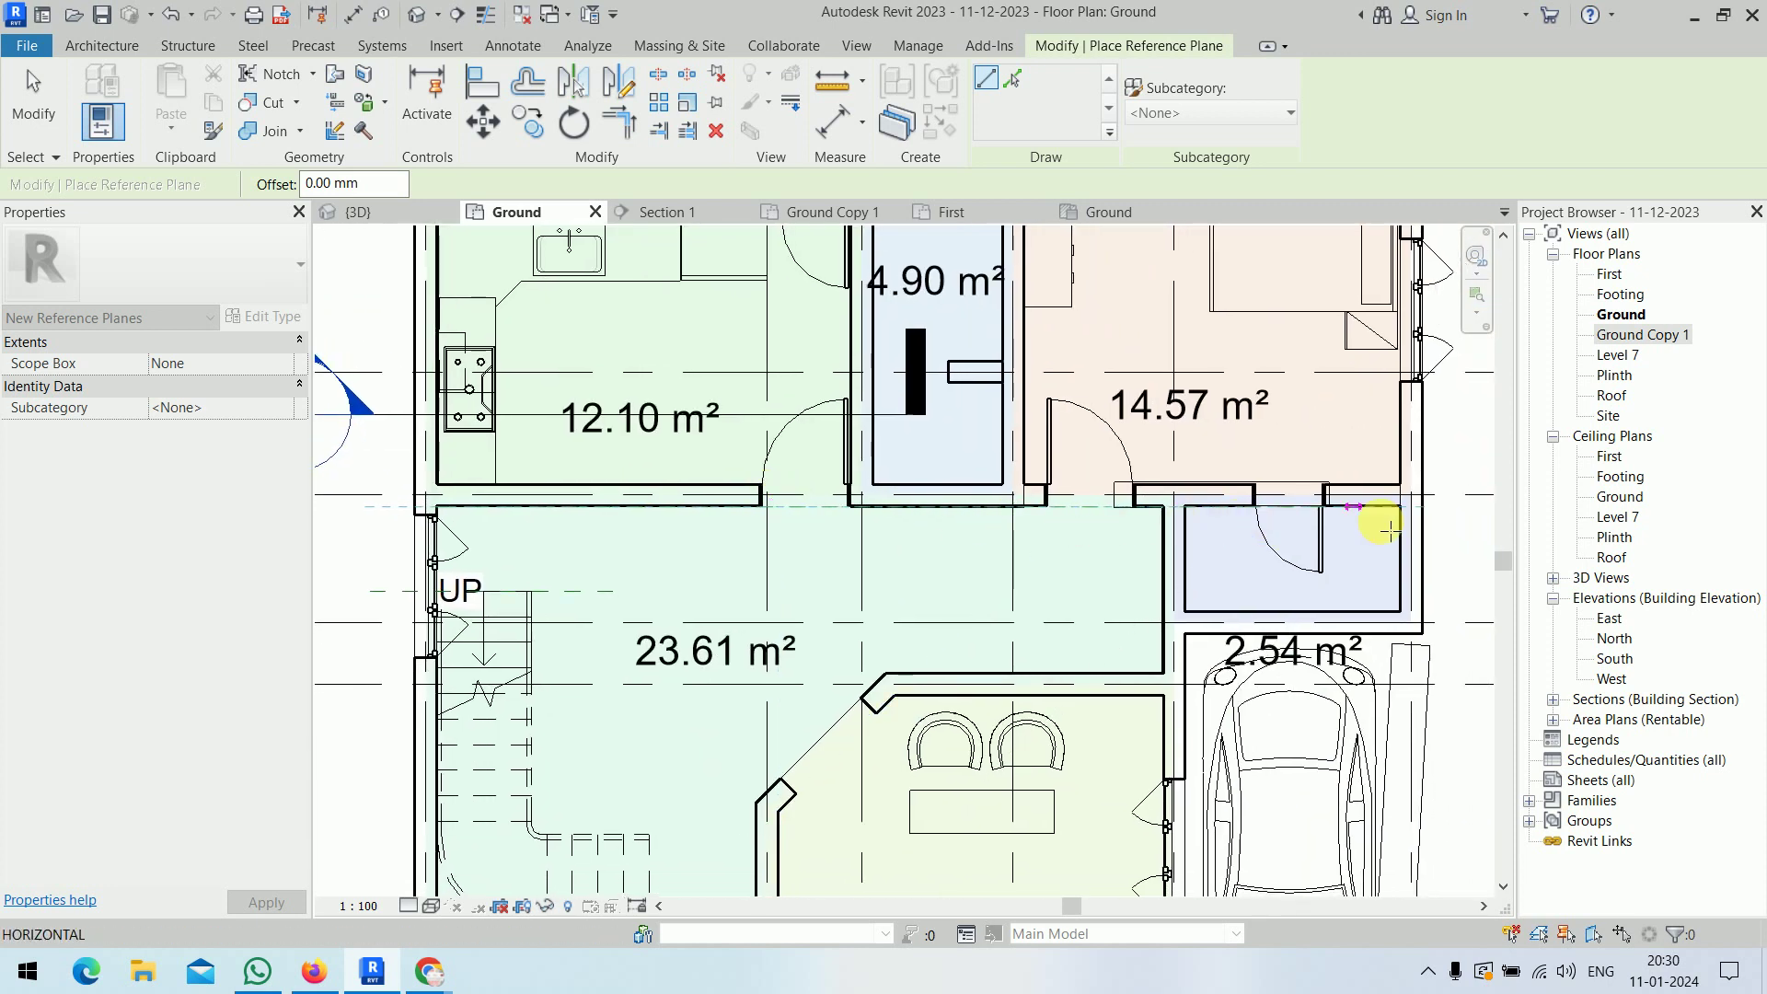
{"action": "scroll", "coordinate": [1410, 506], "scroll_direction": "down", "scroll_amount": 3}
{"action": "middle_click_drag", "start_coordinate": [1410, 505], "coordinate": [1184, 505]}
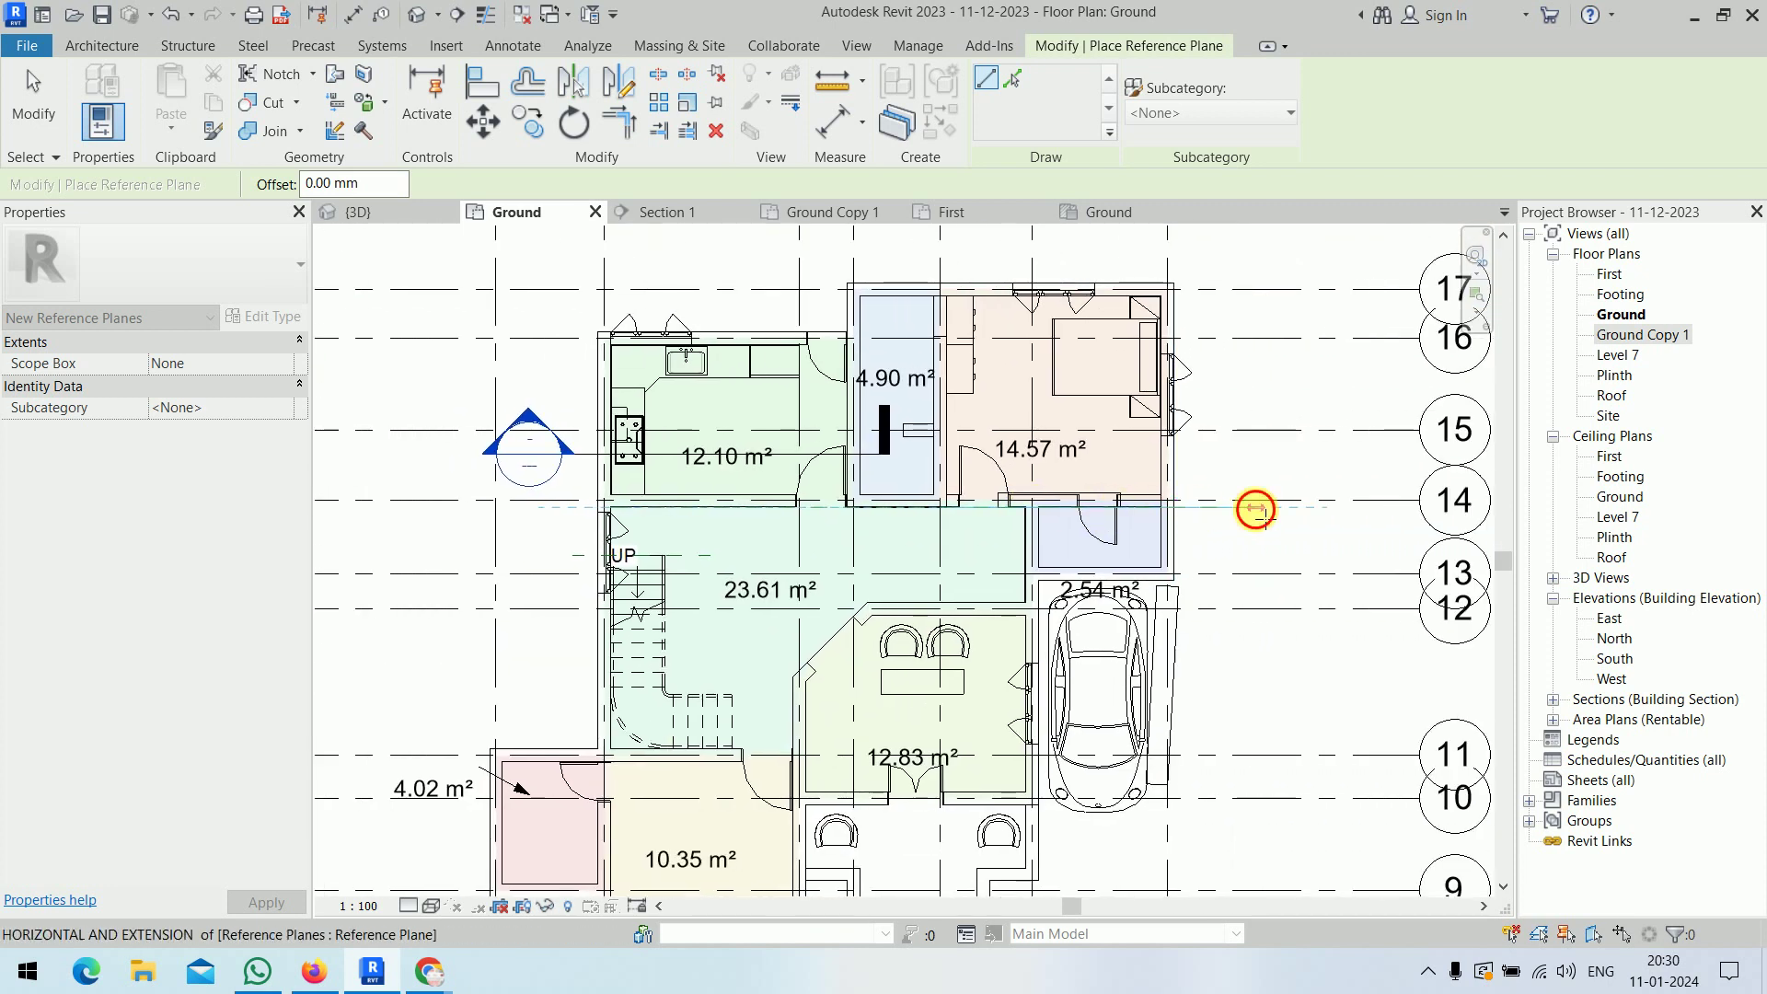
{"action": "left_click", "coordinate": [1256, 509]}
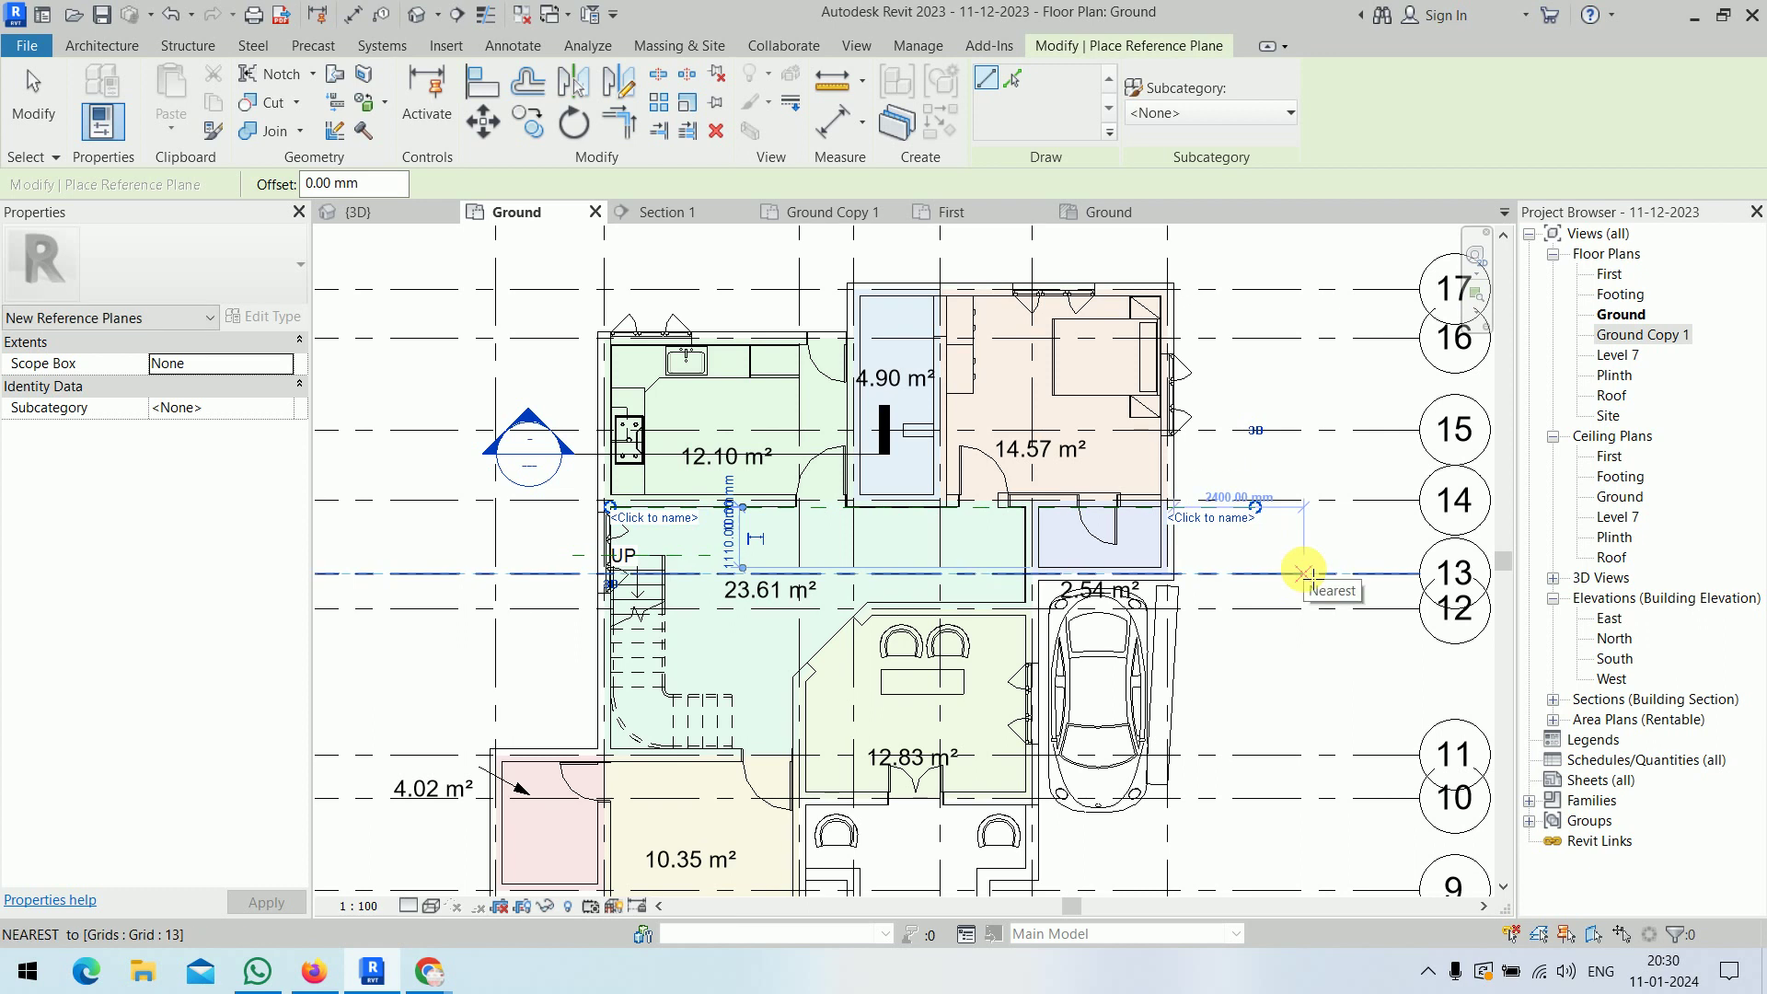
{"action": "key", "text": "Escape"}
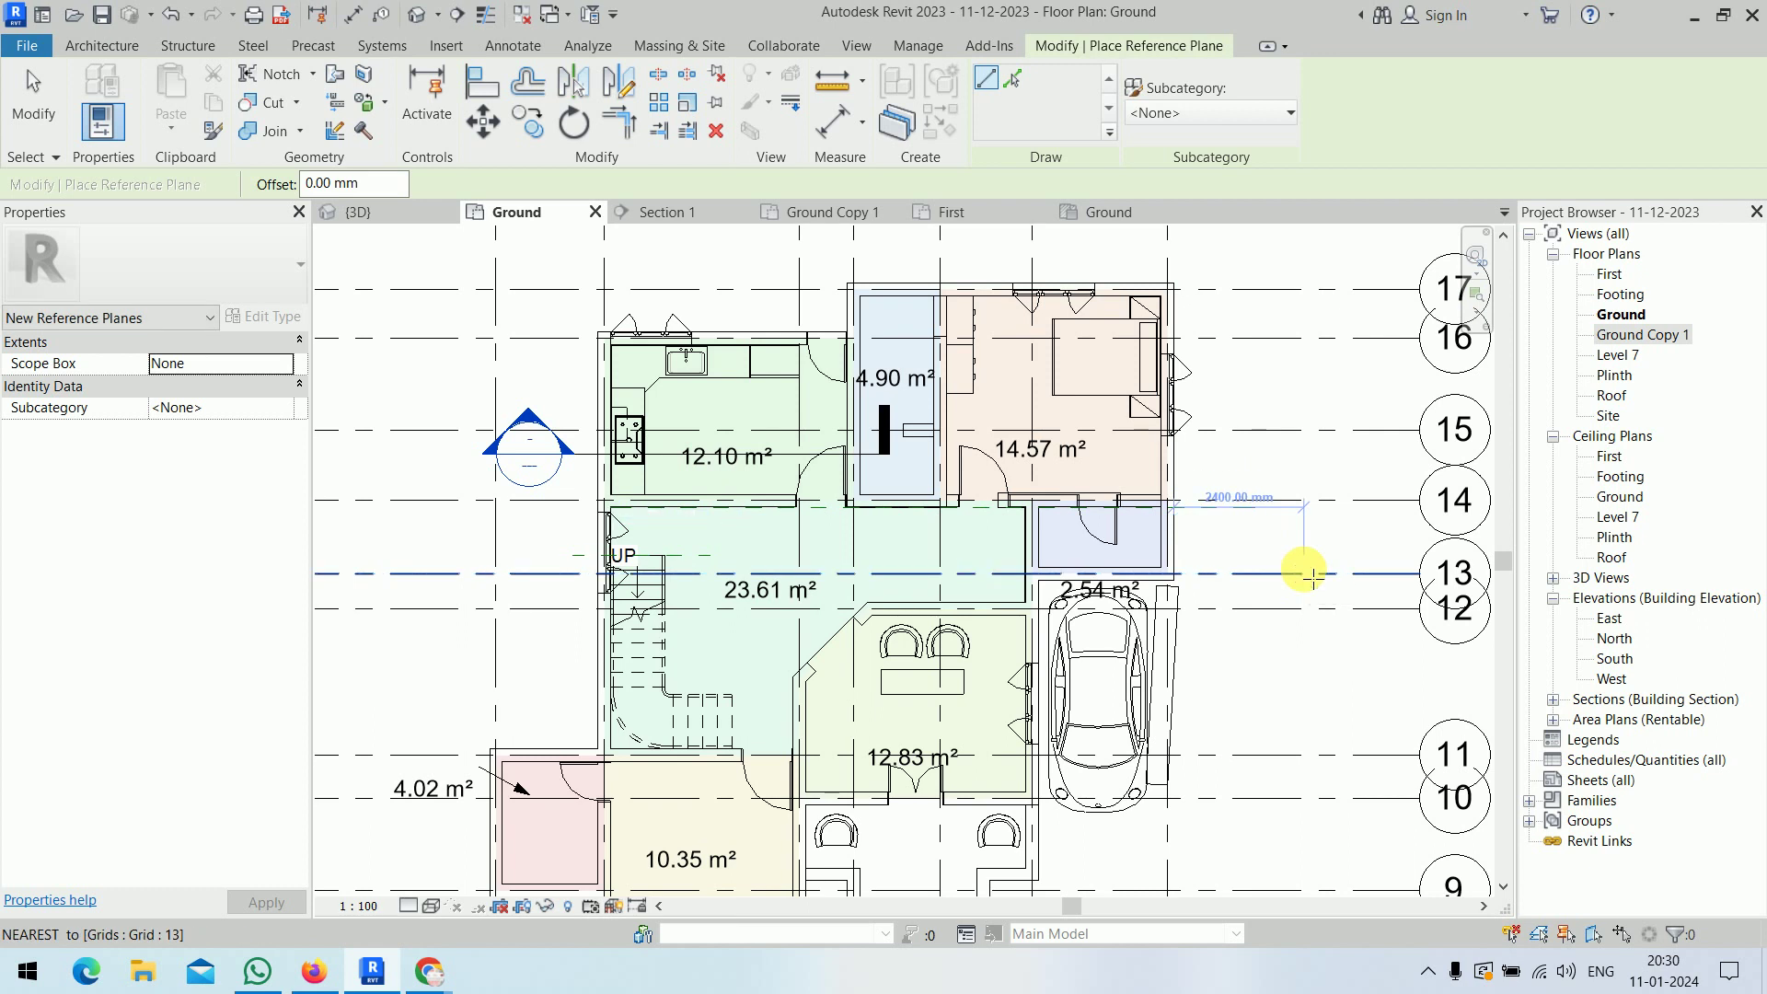
{"action": "key", "text": "Escape"}
- Name the new reference plane wc
{"action": "scroll", "coordinate": [1233, 520], "scroll_direction": "up", "scroll_amount": 3}
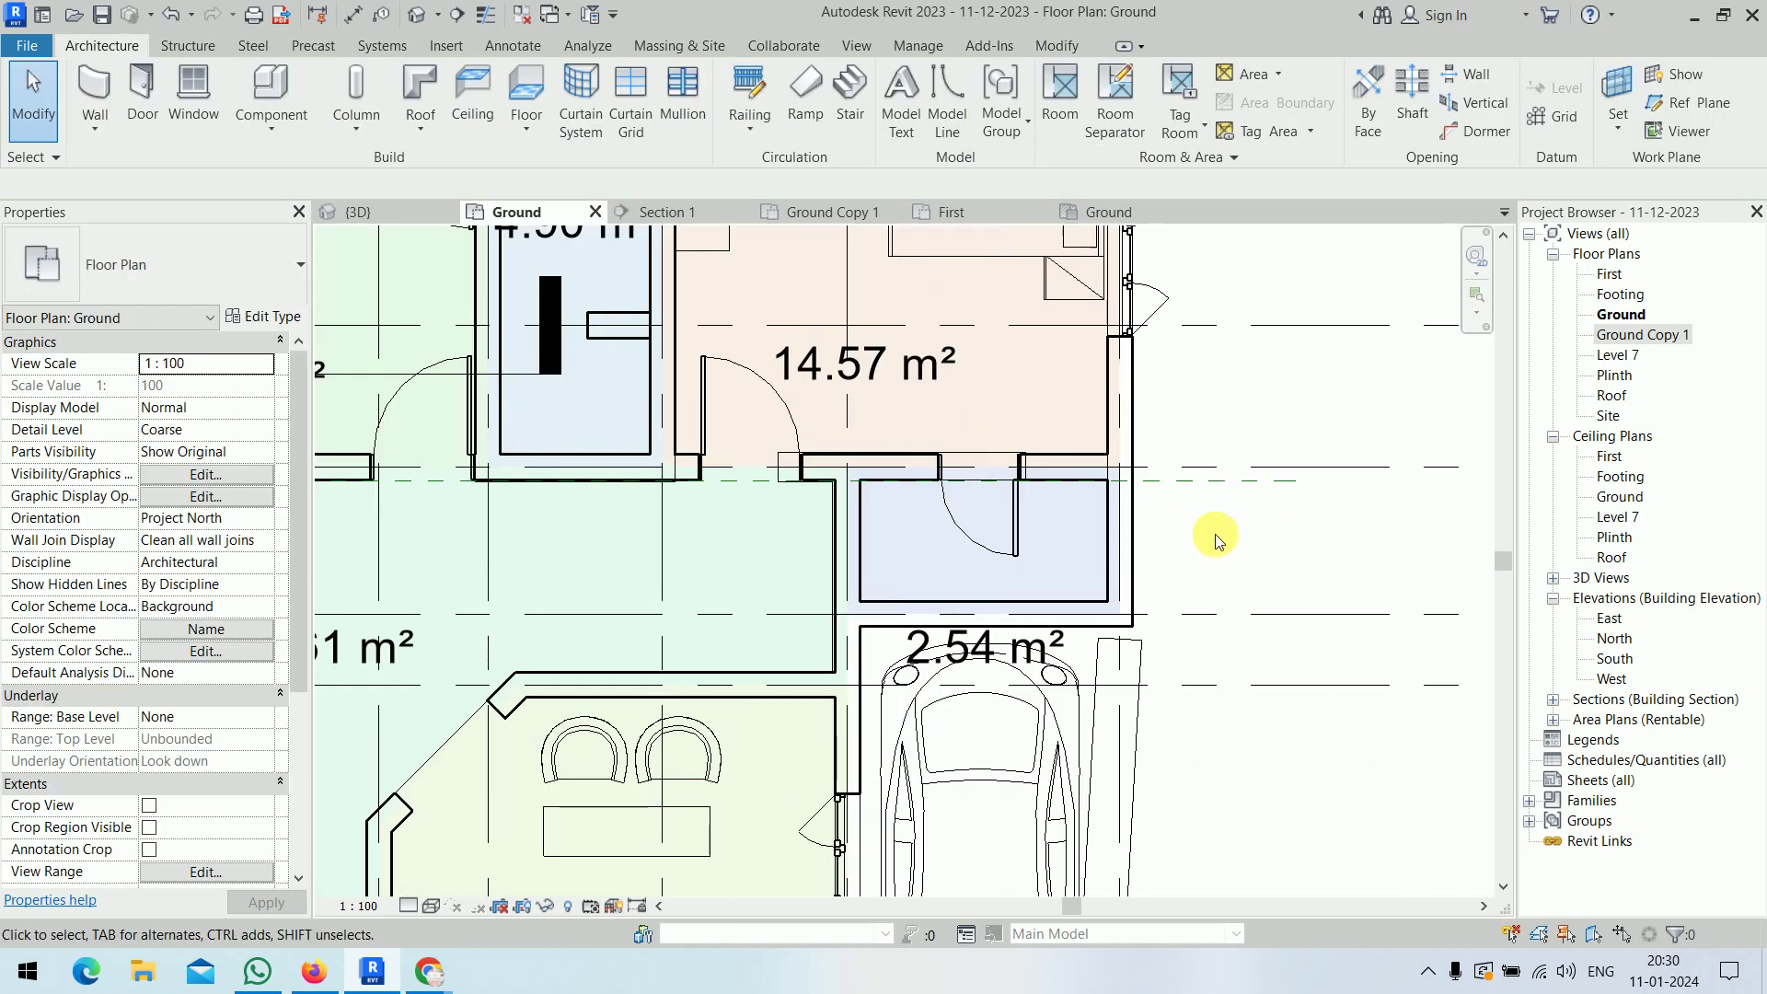
{"action": "left_click", "coordinate": [1226, 480]}
{"action": "left_click", "coordinate": [1233, 493]}
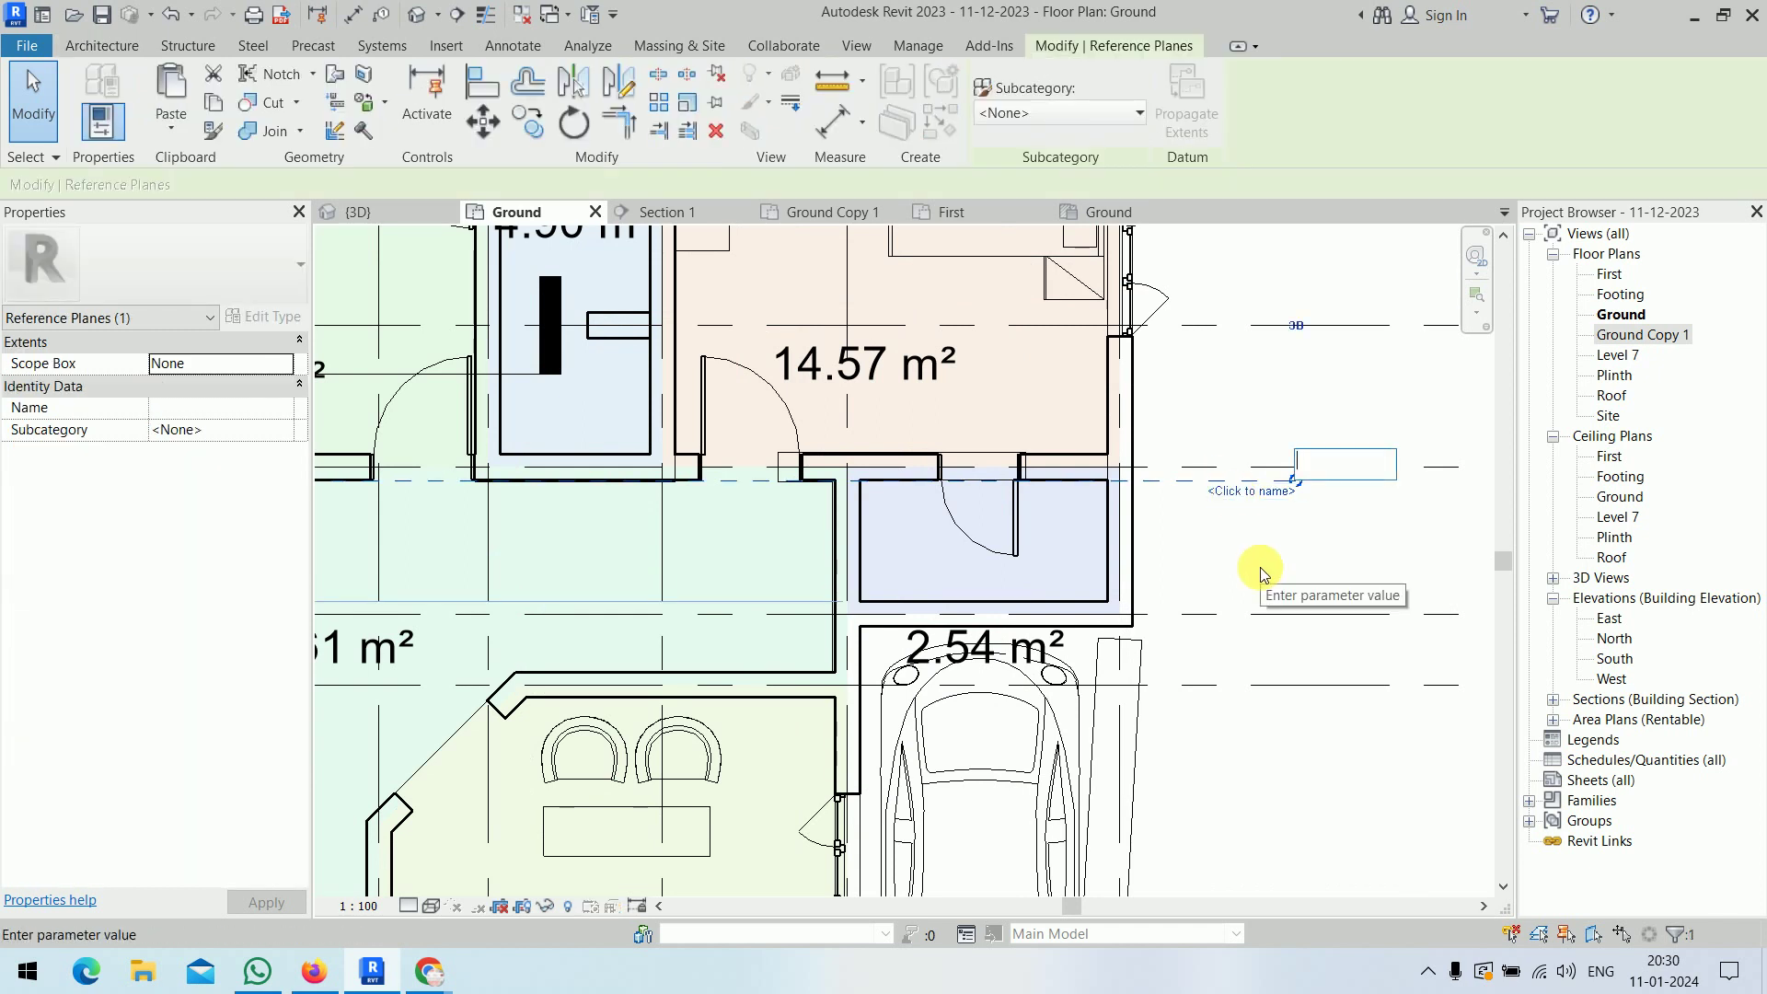
{"action": "type", "text": "wc"}
{"action": "key", "text": "Return"}
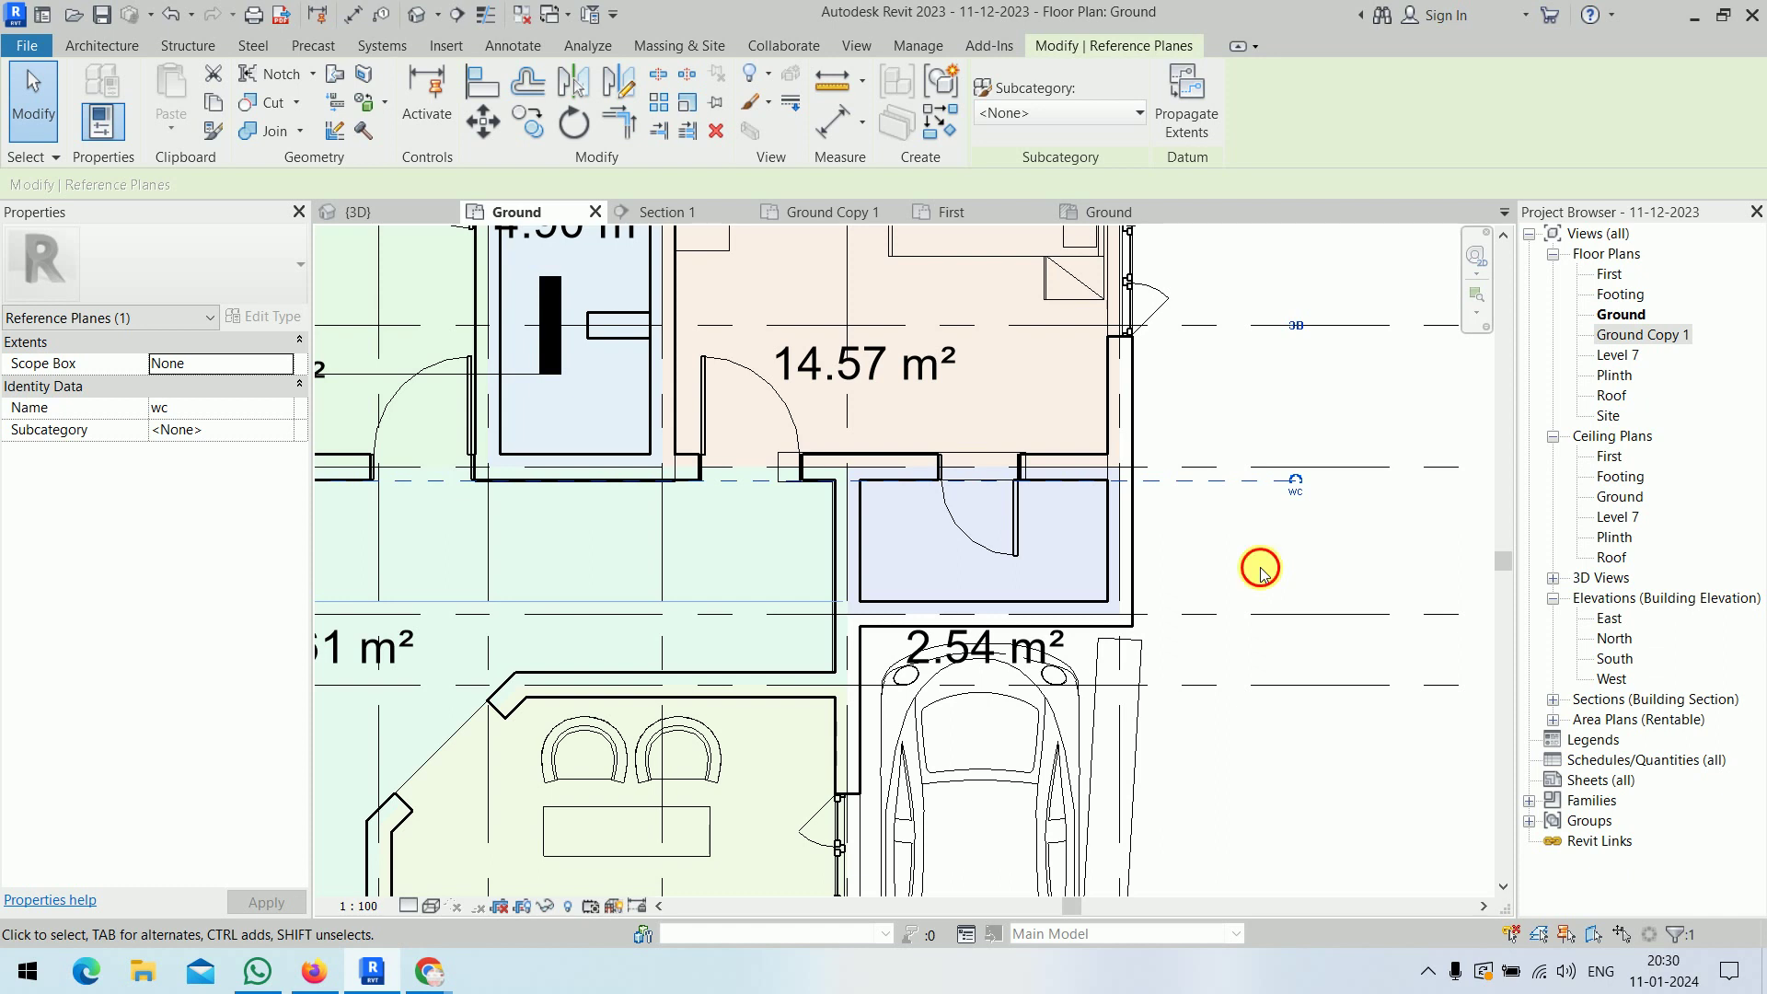
{"action": "key", "text": "Escape"}
{"action": "scroll", "coordinate": [1263, 557], "scroll_direction": "down", "scroll_amount": 2}
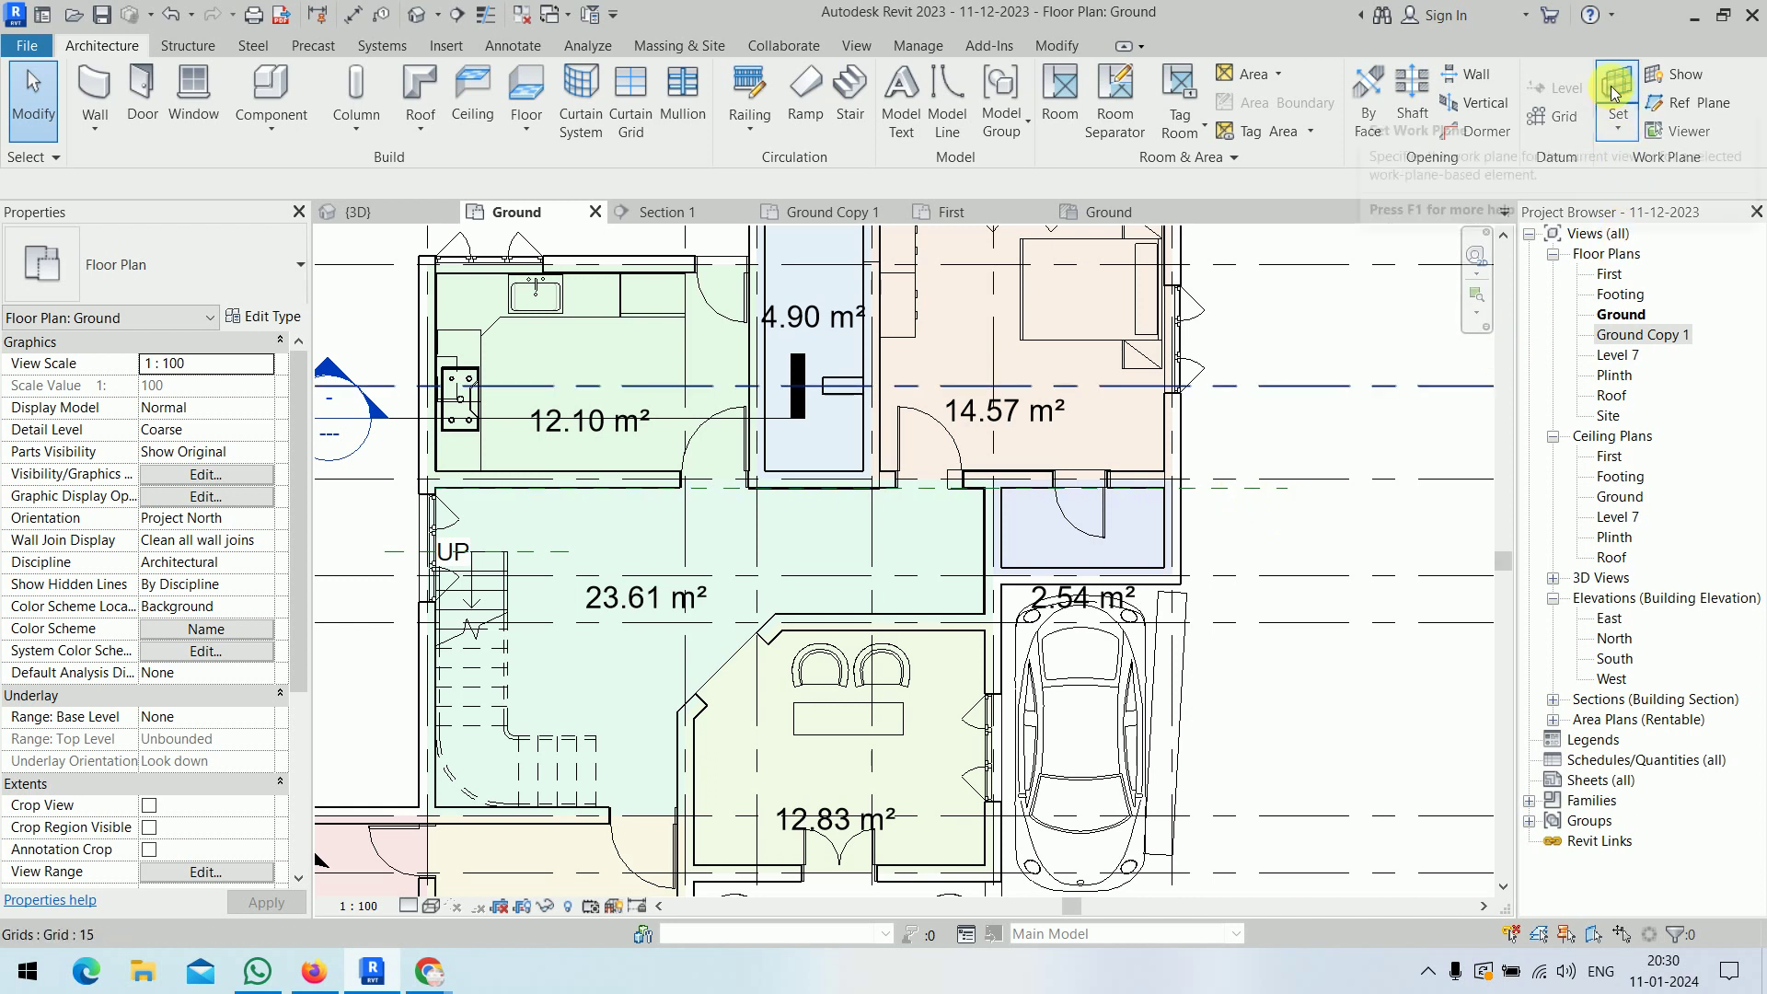
- Set Reference Plane : wc as the work plane and open Elevation: South
{"action": "left_click", "coordinate": [1618, 115]}
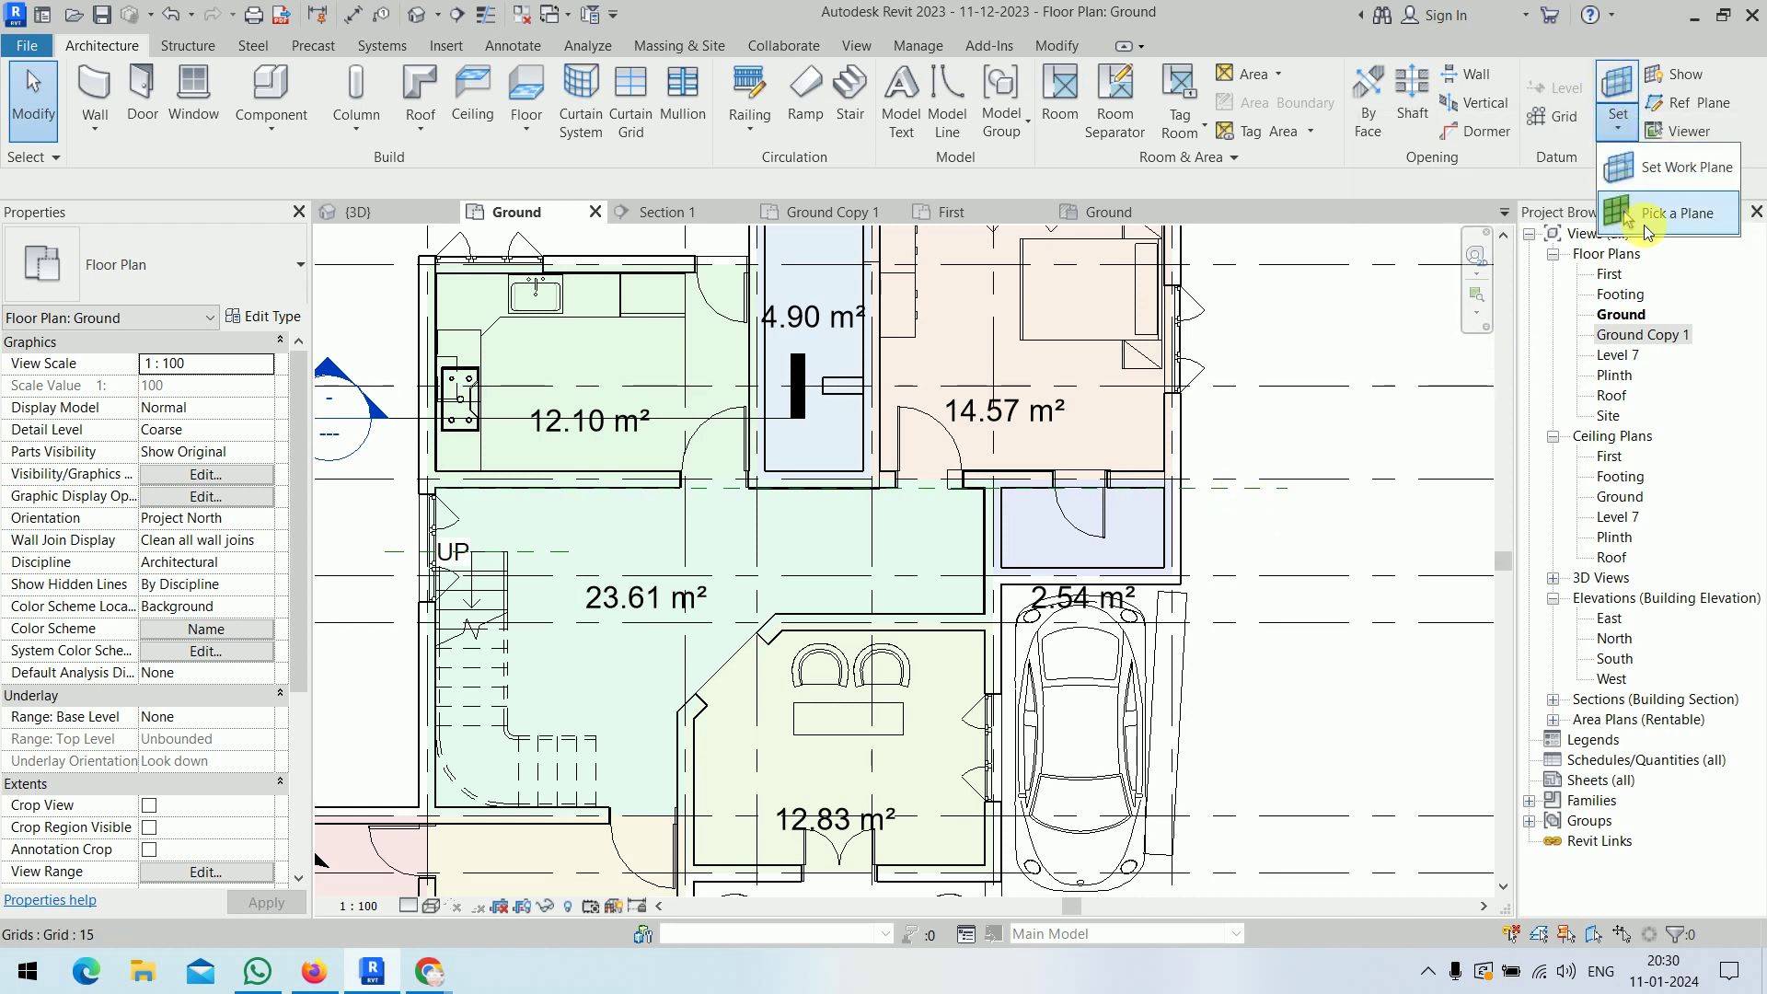
{"action": "left_click", "coordinate": [1672, 175]}
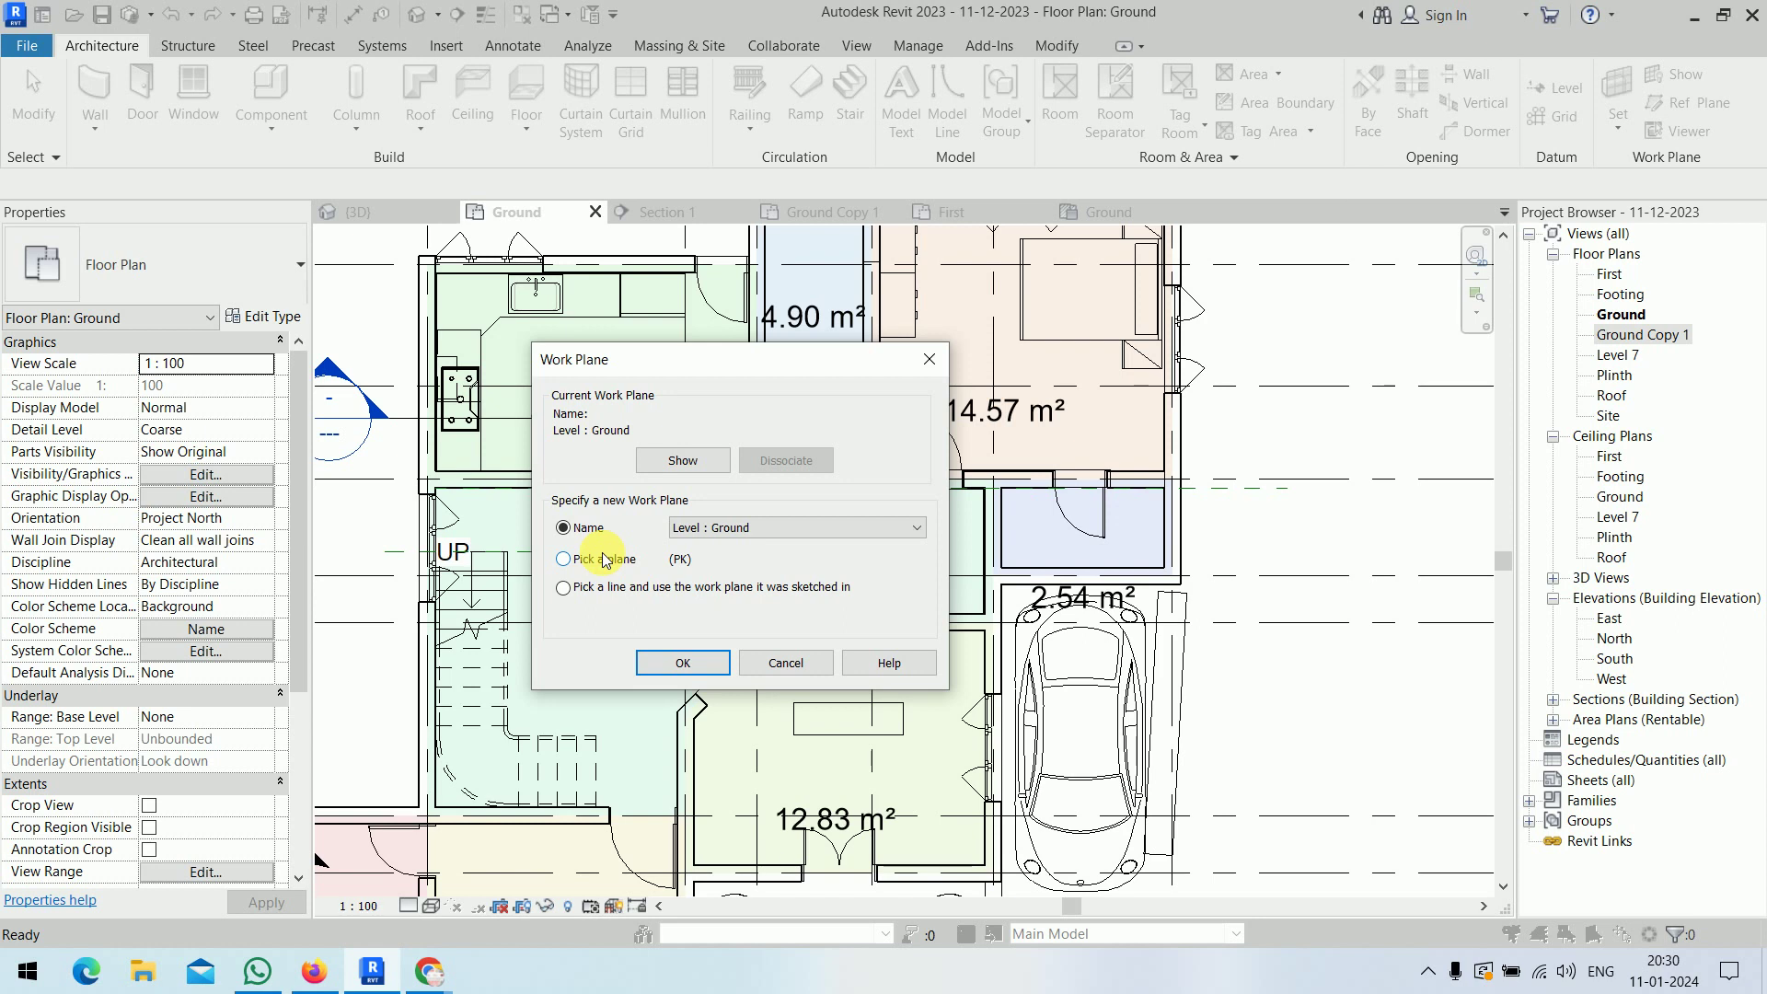
{"action": "left_click", "coordinate": [729, 532]}
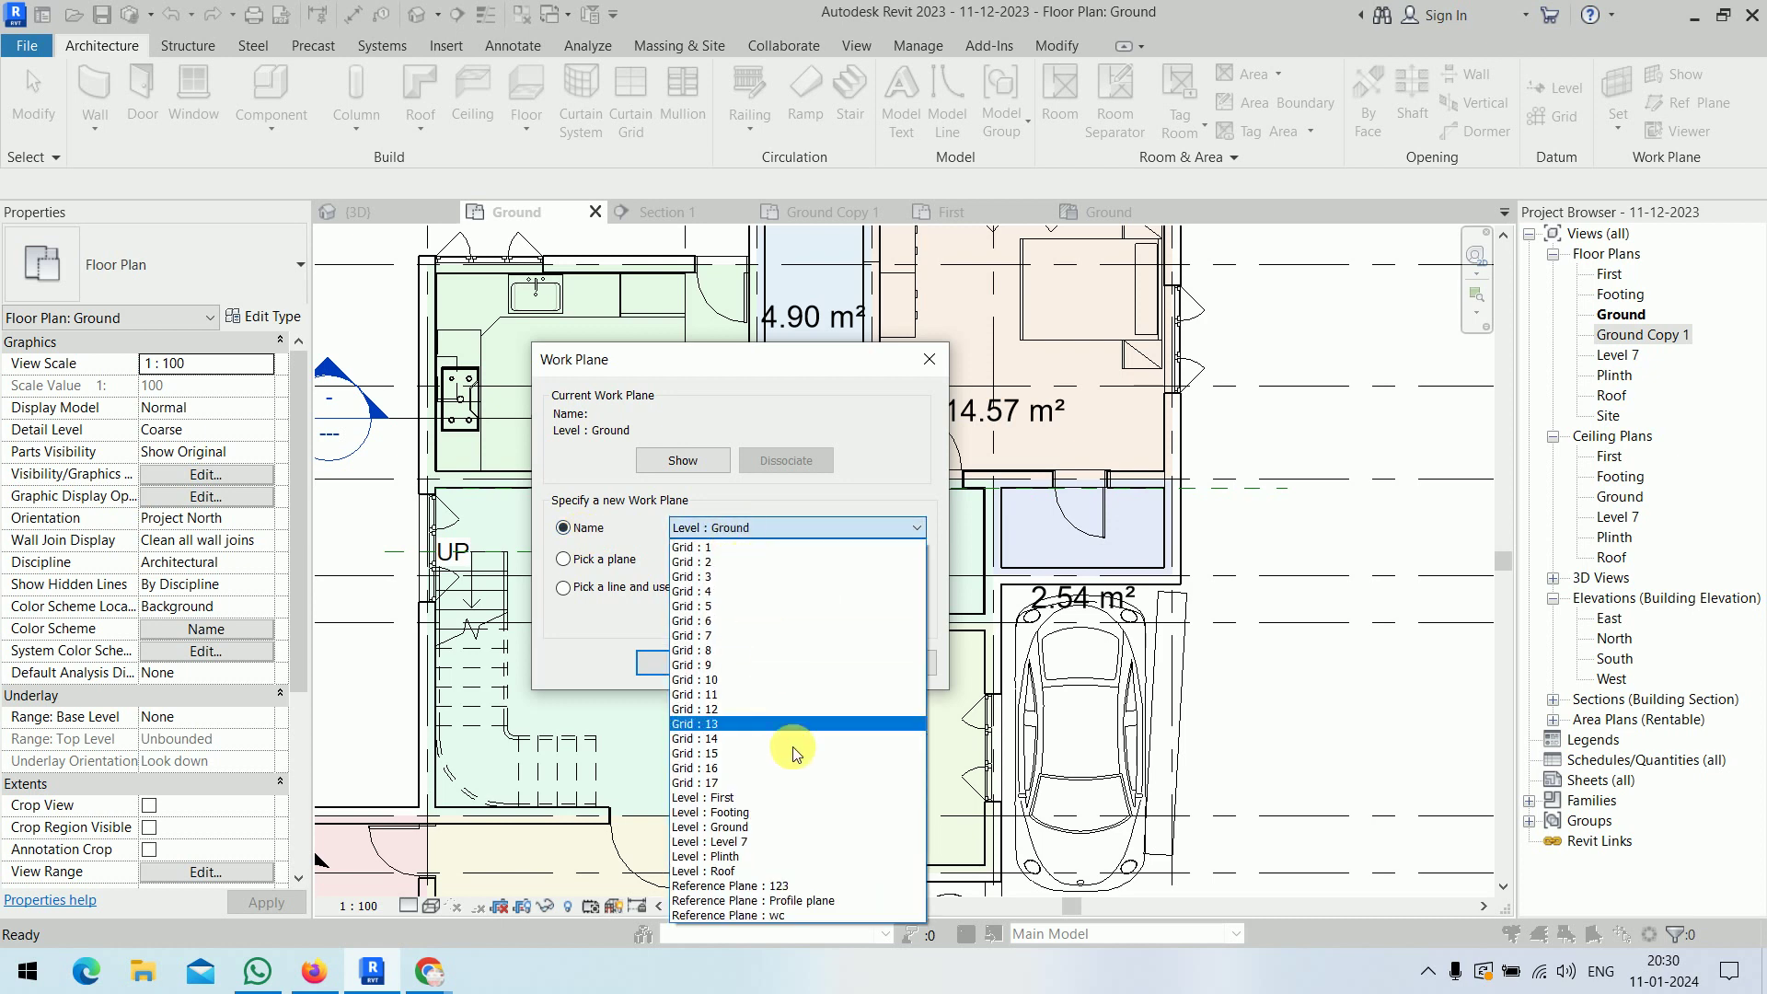
{"action": "left_click", "coordinate": [793, 917]}
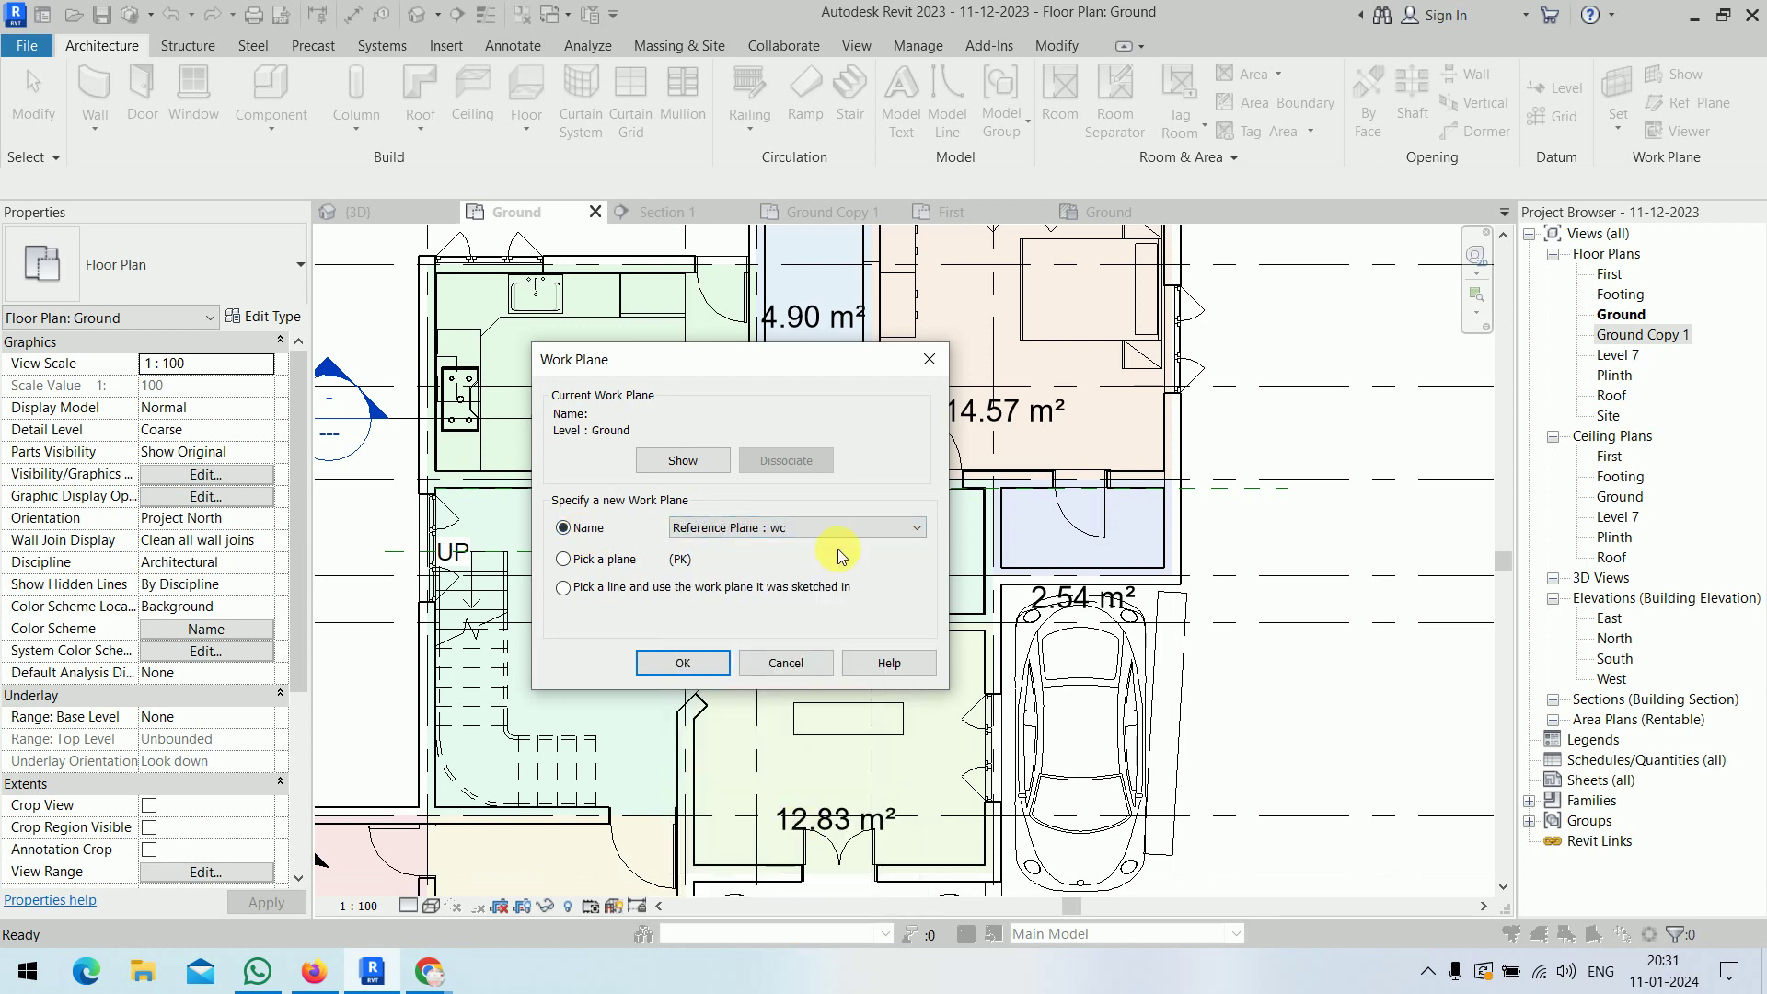
{"action": "left_click", "coordinate": [690, 662]}
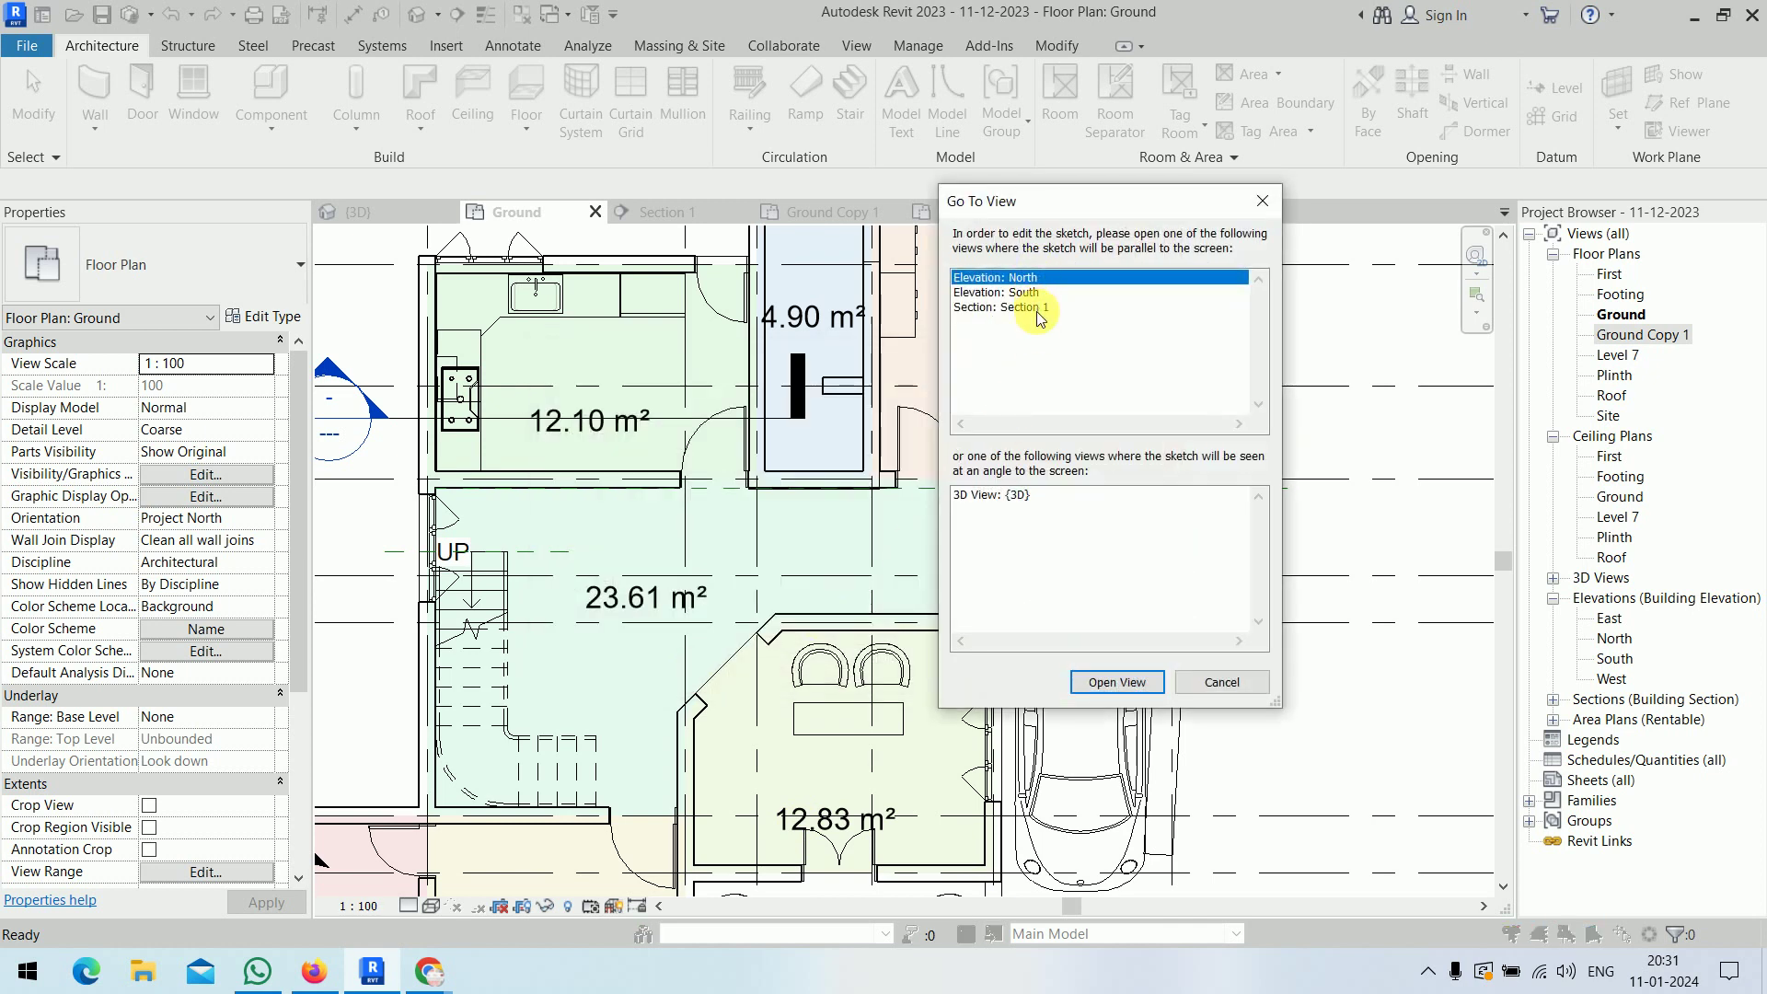
{"action": "left_click", "coordinate": [1038, 293]}
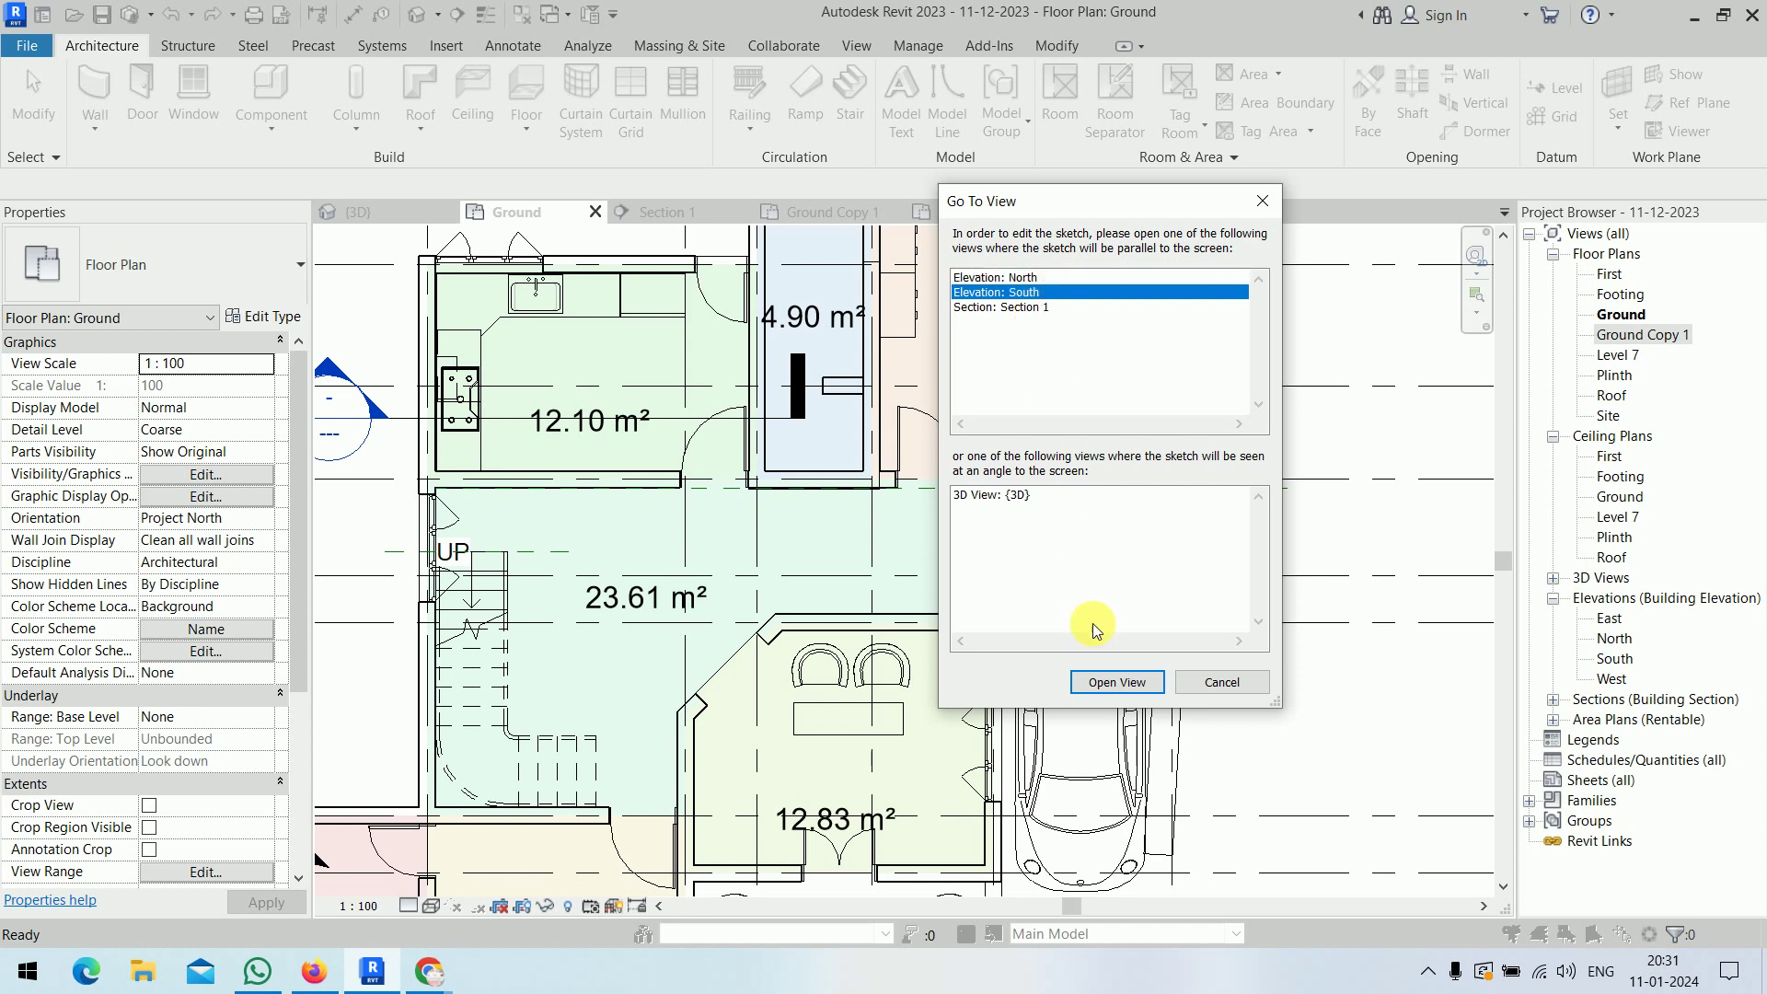
{"action": "left_click", "coordinate": [1121, 697]}
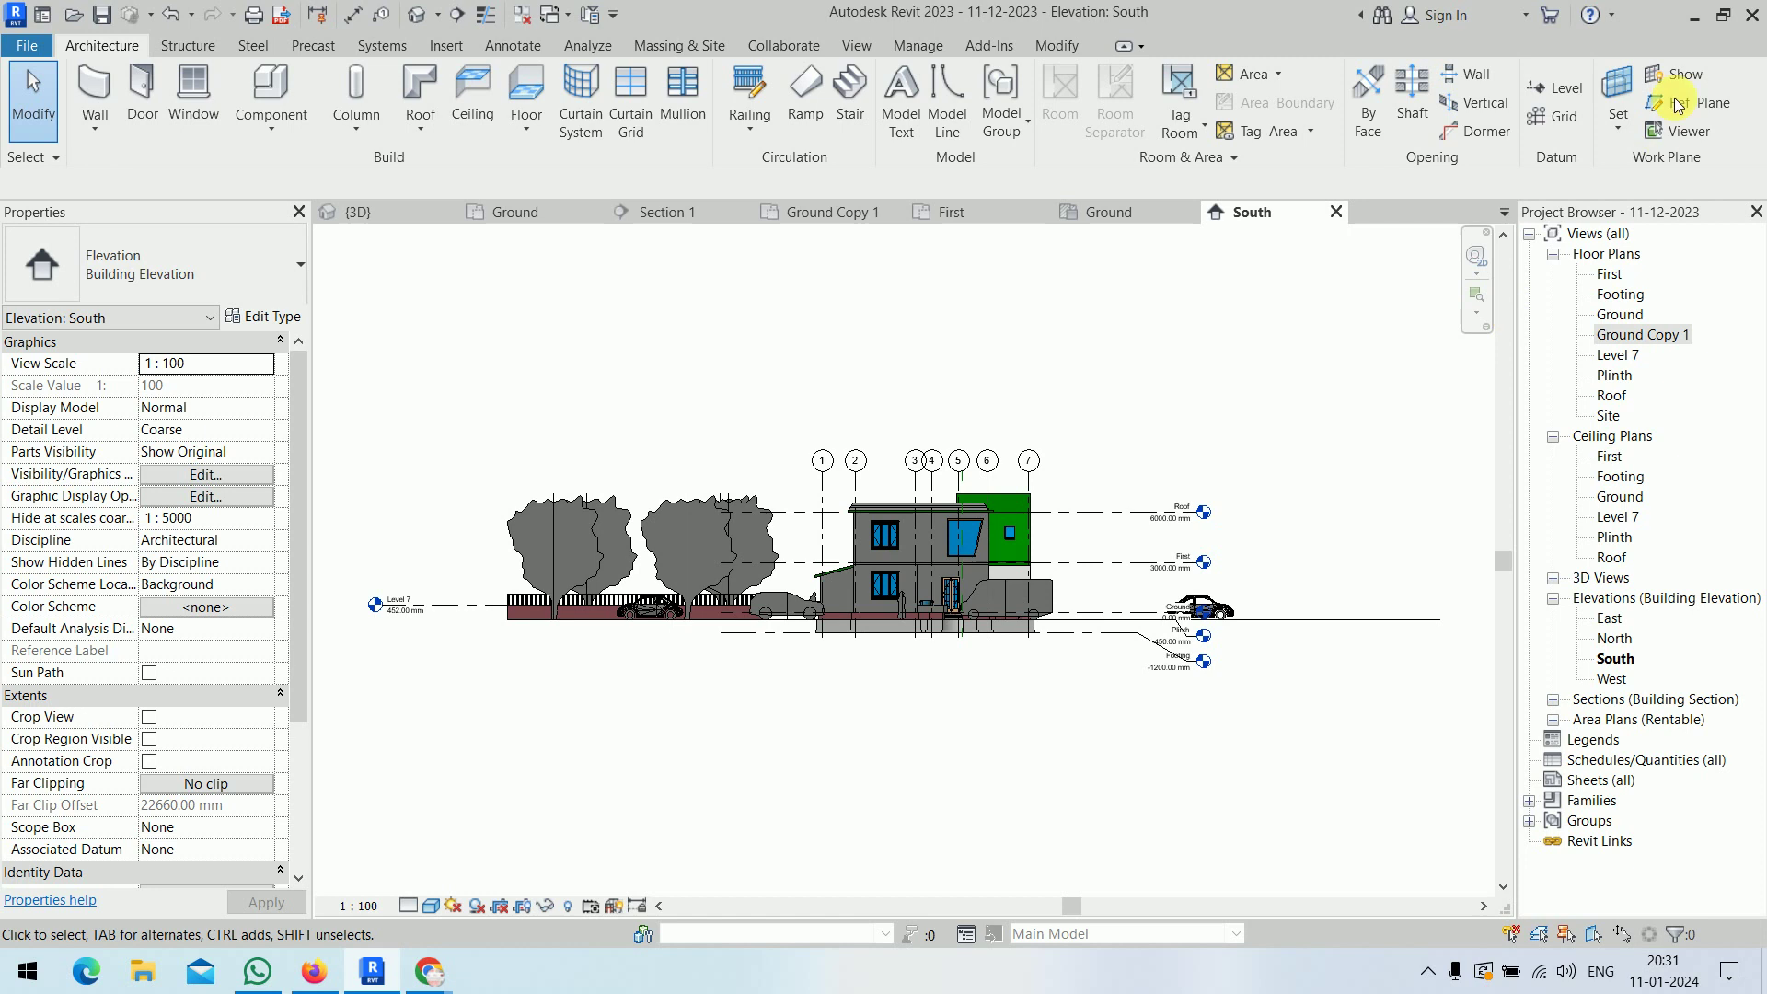
- Show the wc work plane grid over the South elevation
{"action": "left_click", "coordinate": [1677, 74]}
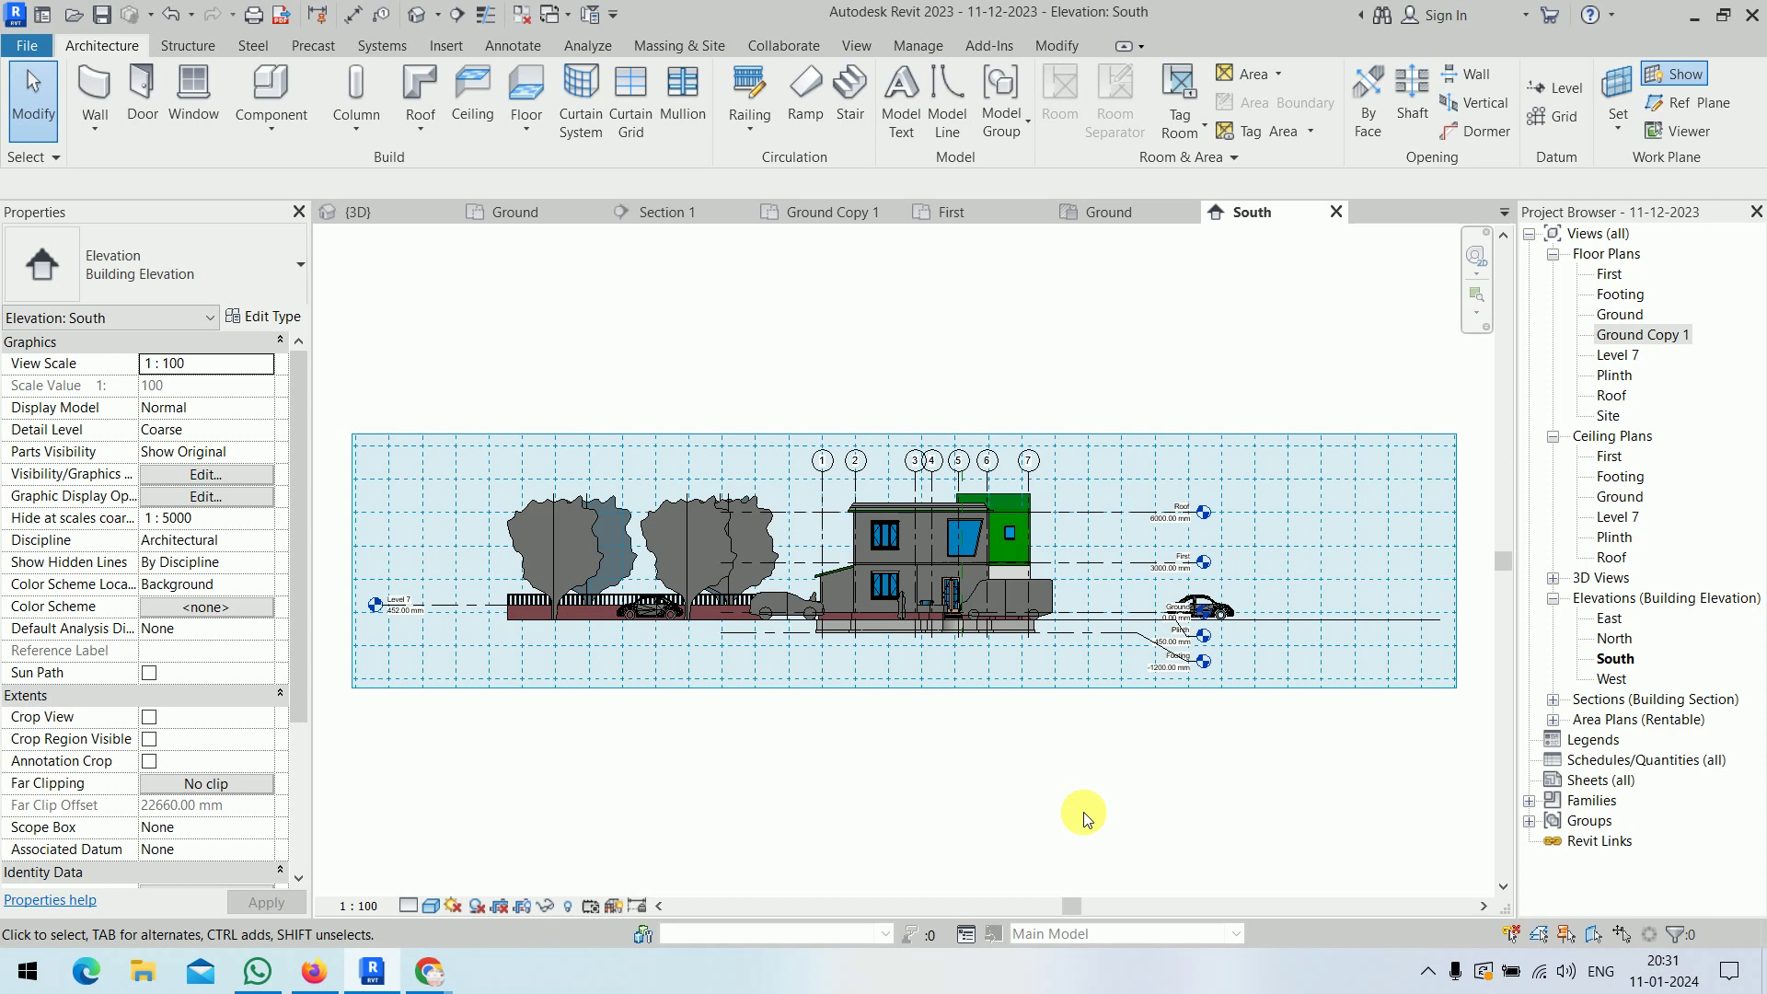
{"action": "left_click", "coordinate": [426, 214]}
{"action": "scroll", "coordinate": [721, 532], "scroll_direction": "down", "scroll_amount": 2}
{"action": "scroll", "coordinate": [874, 461], "scroll_direction": "down", "scroll_amount": 2}
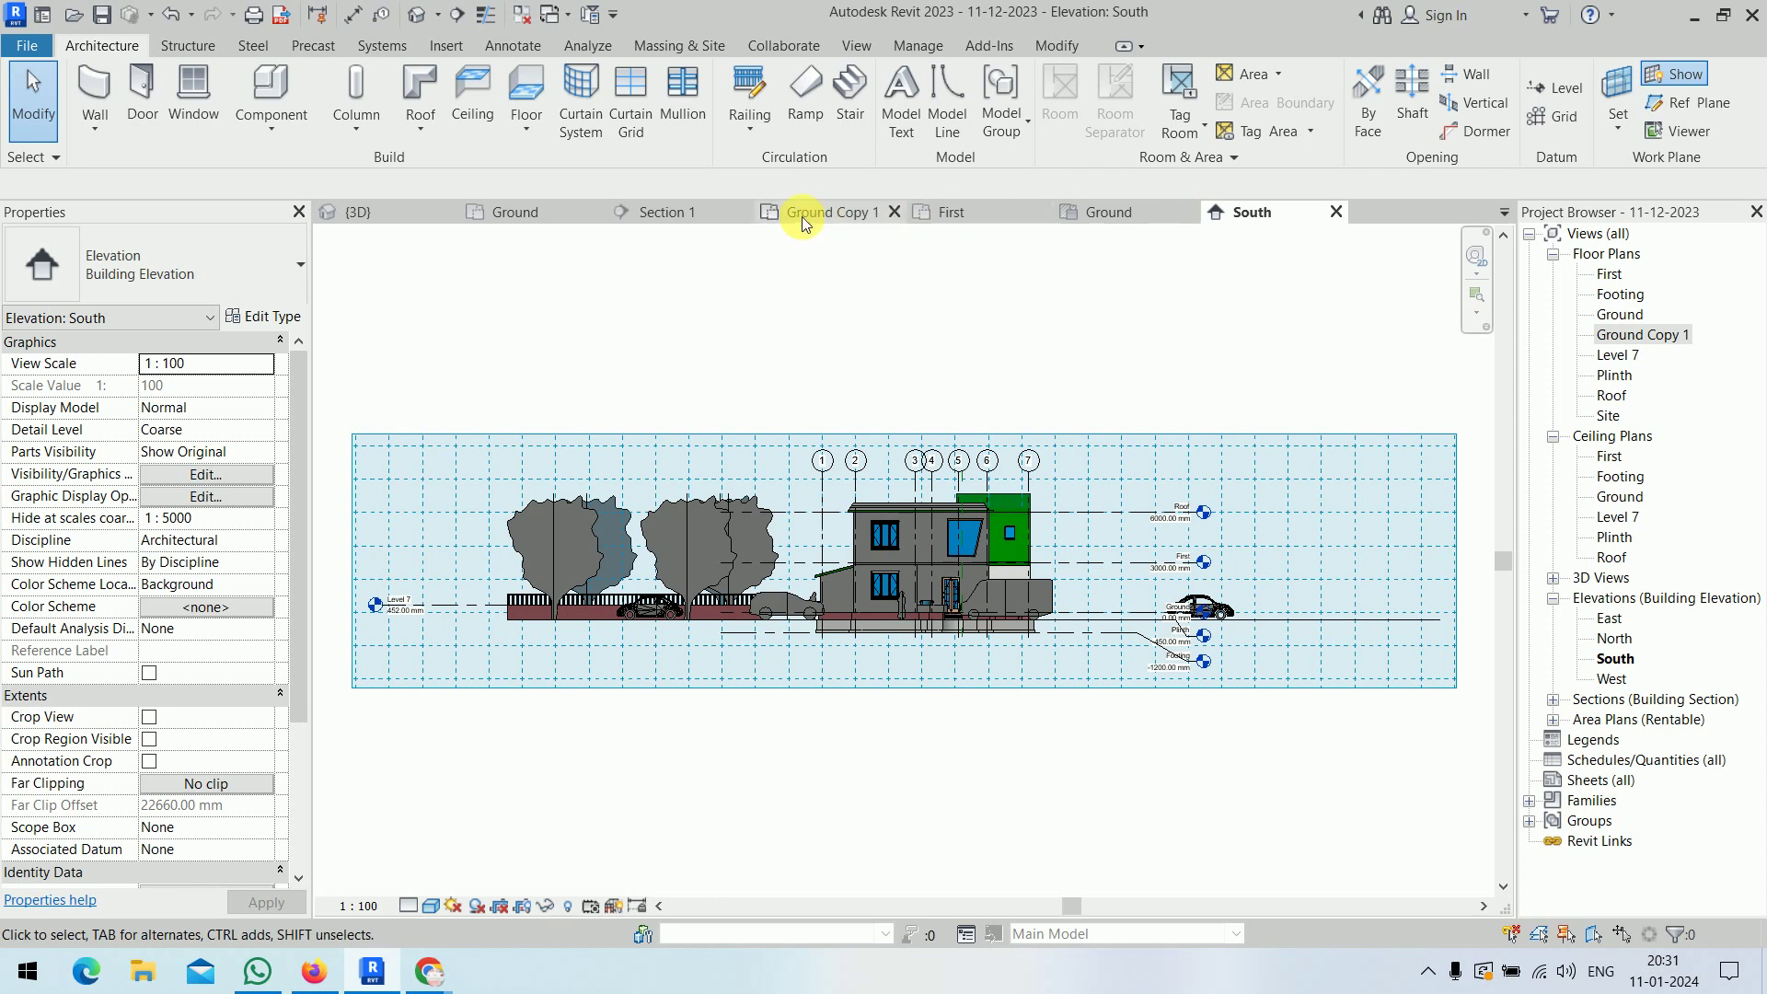
- Cycle through the {3D} and Section 1 views and return to the Ground floor plan
{"action": "left_click", "coordinate": [420, 215]}
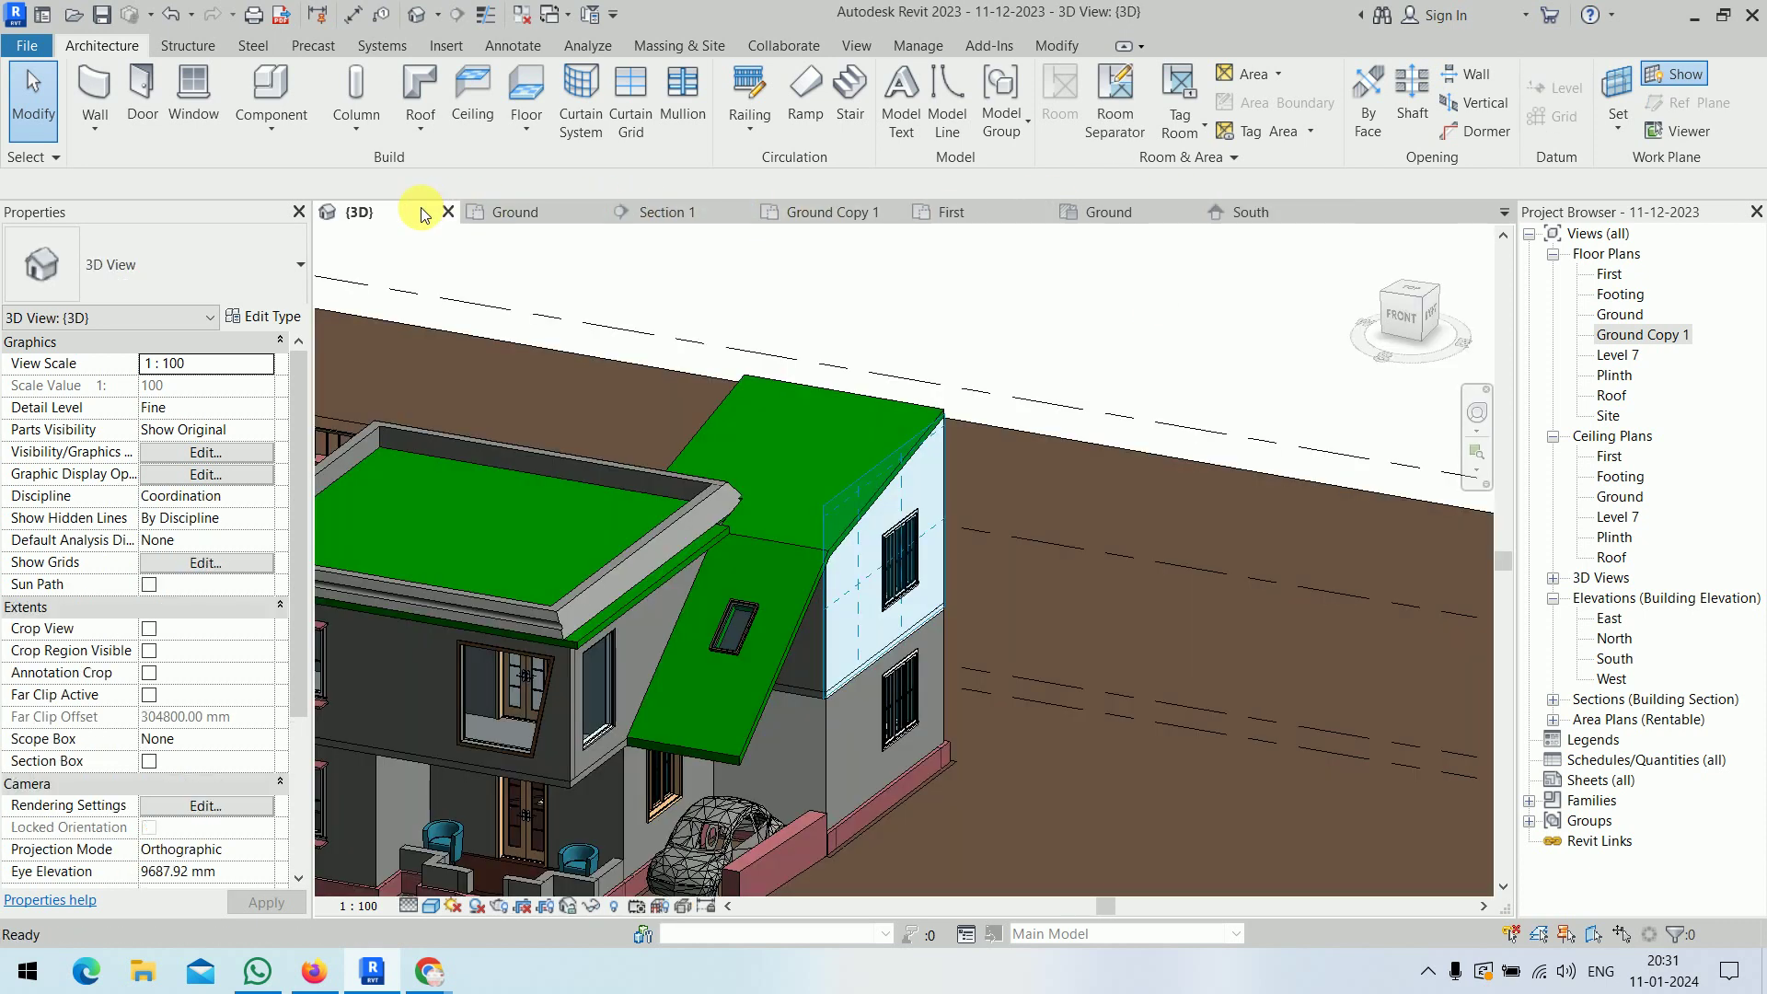
{"action": "scroll", "coordinate": [1006, 267], "scroll_direction": "down", "scroll_amount": 2}
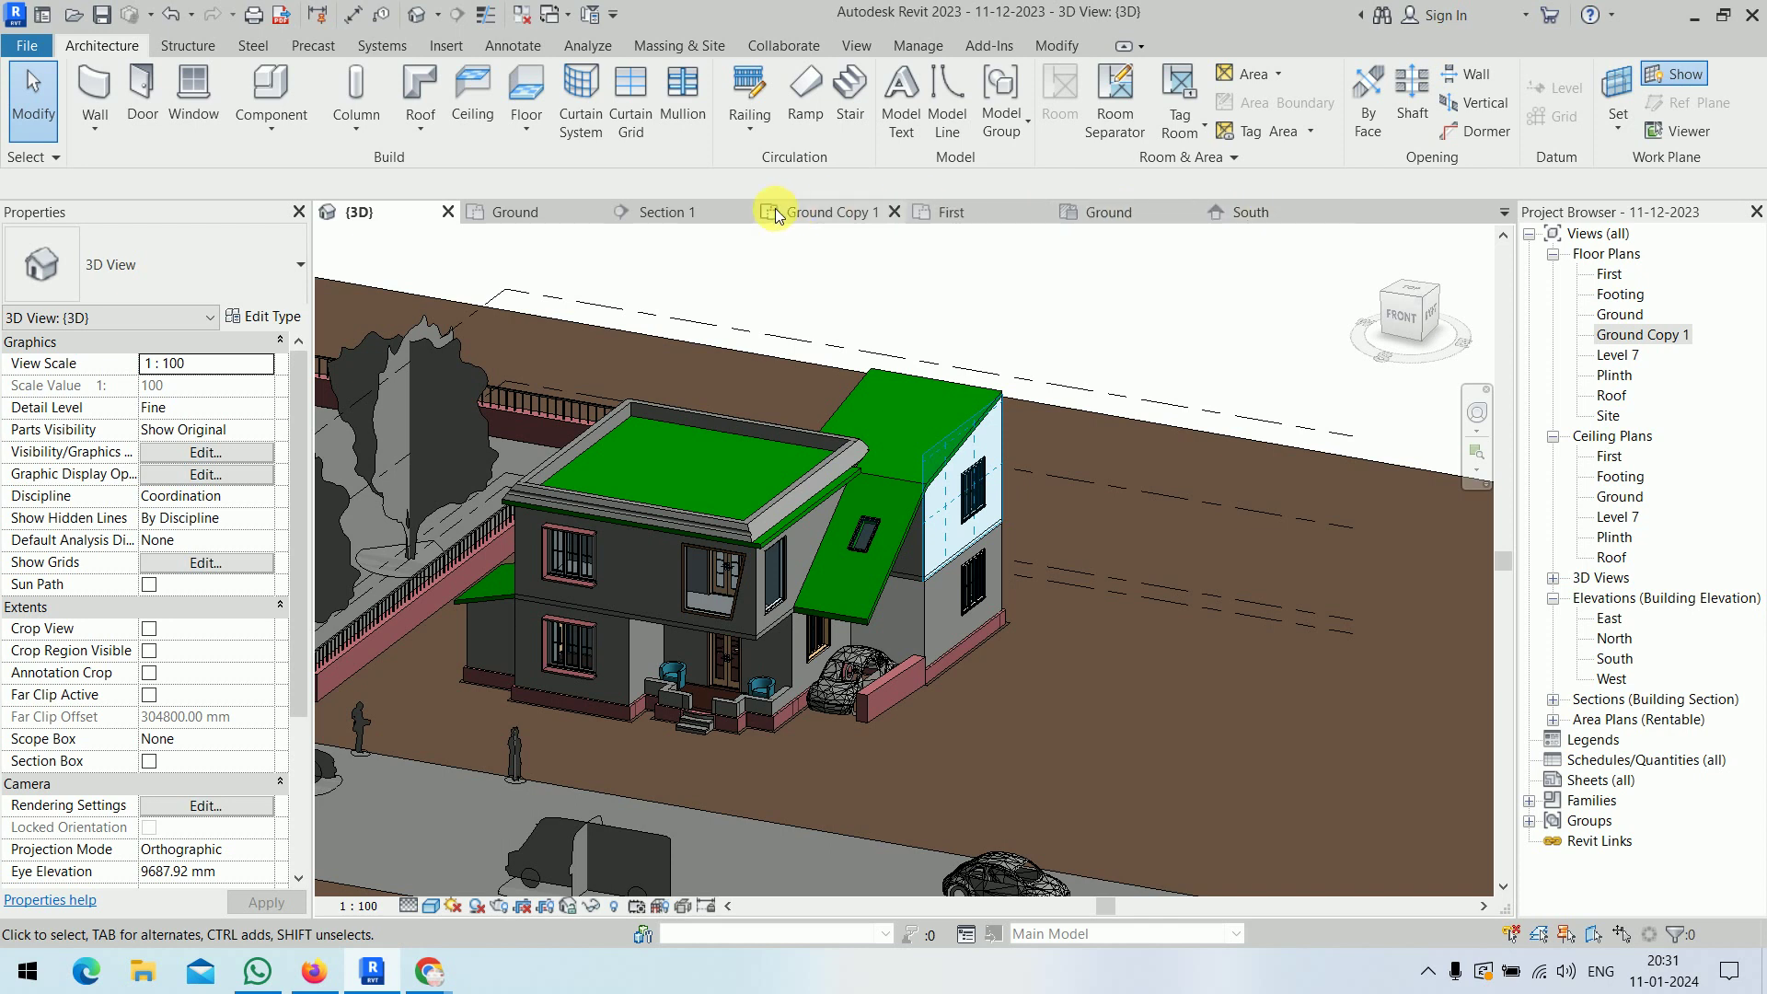
{"action": "left_click", "coordinate": [685, 215]}
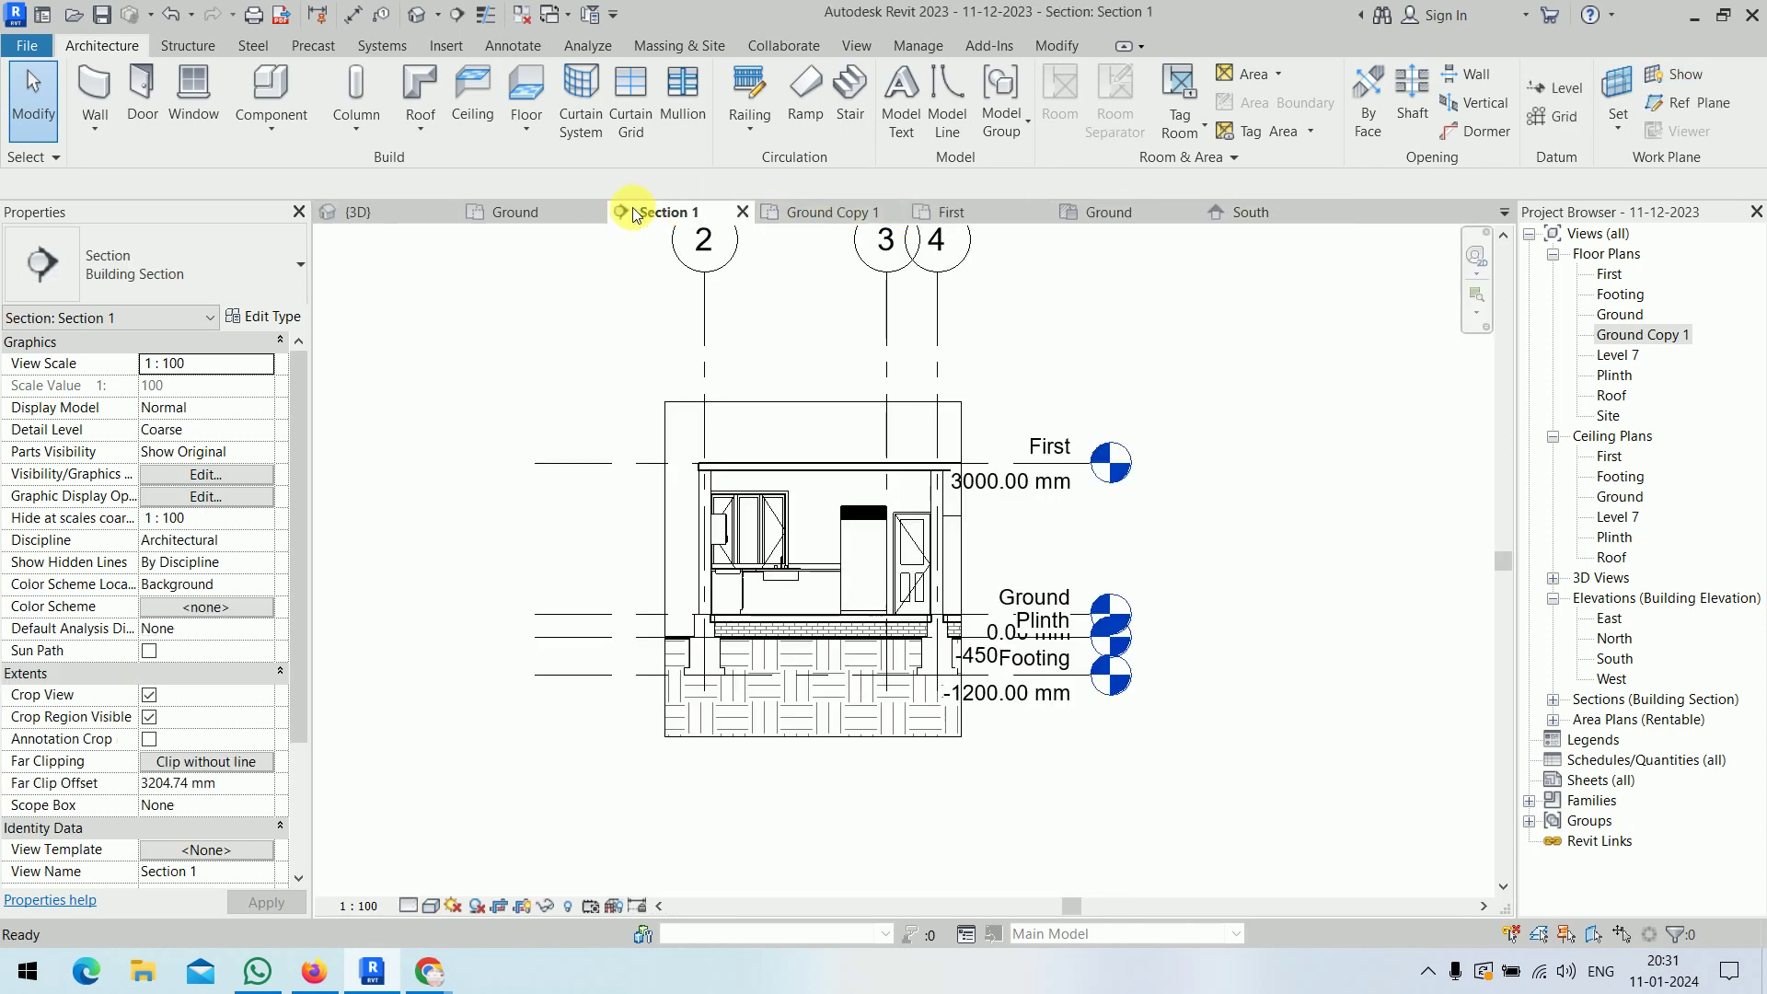
{"action": "left_click", "coordinate": [562, 212]}
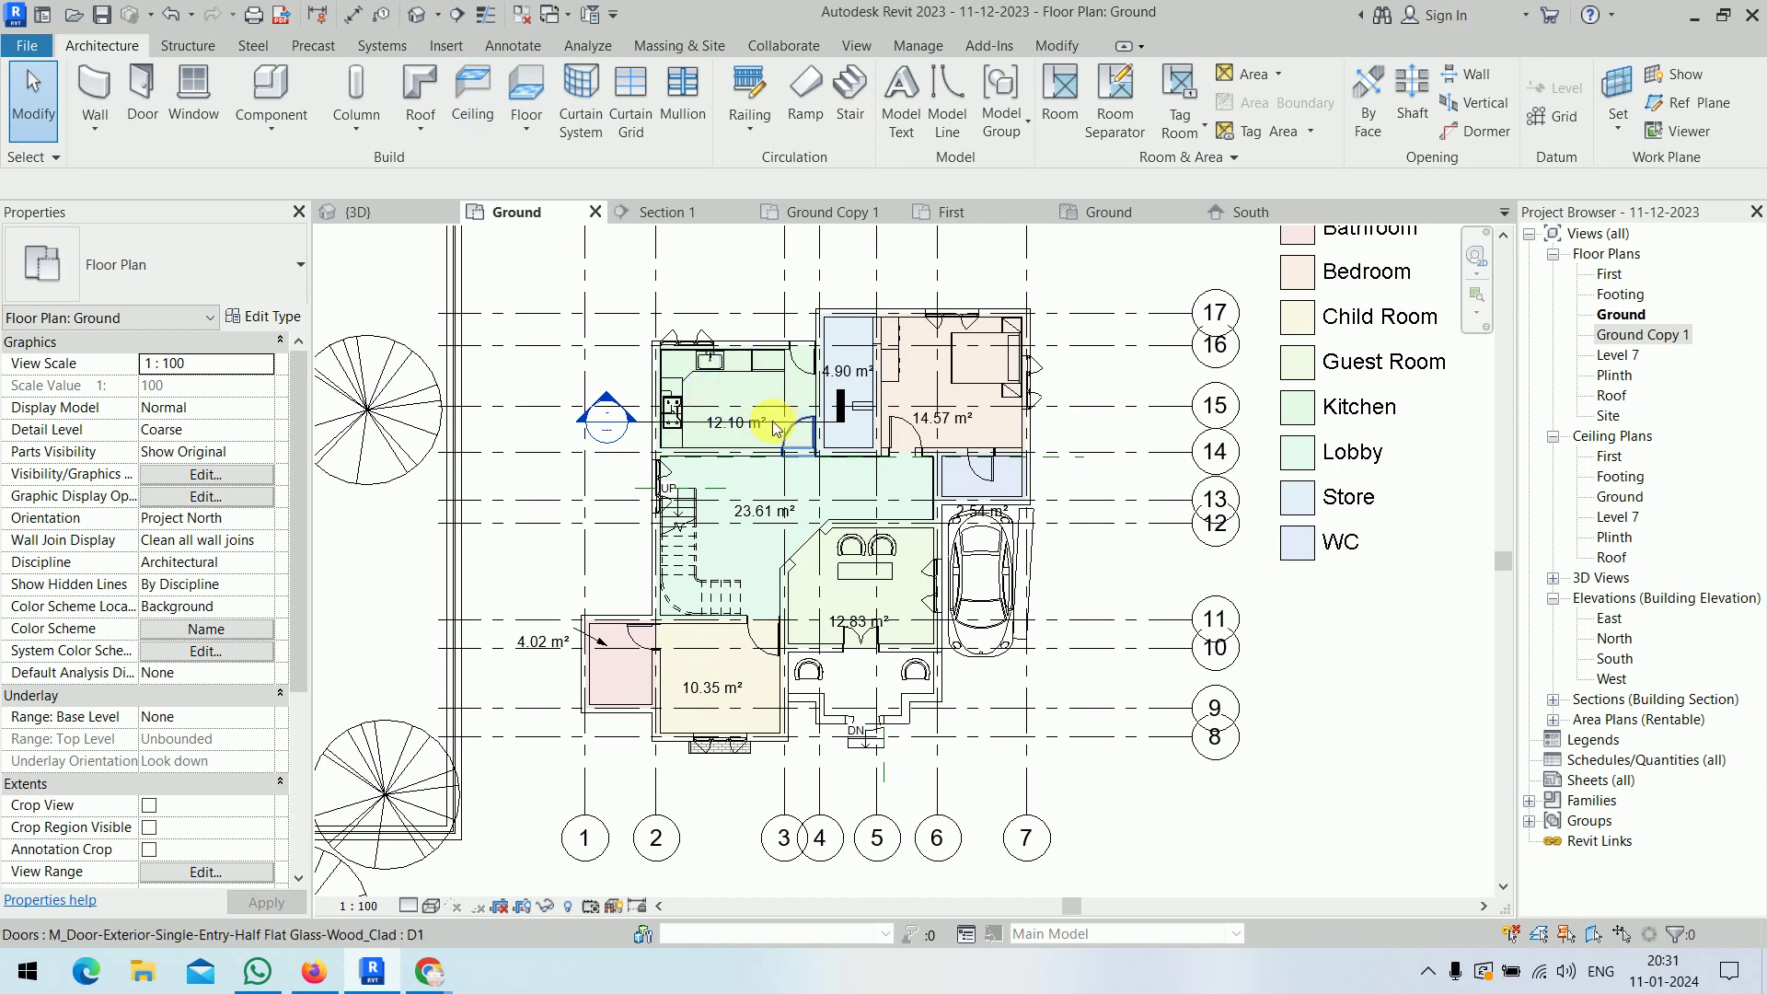
{"action": "scroll", "coordinate": [777, 432], "scroll_direction": "up", "scroll_amount": 2}
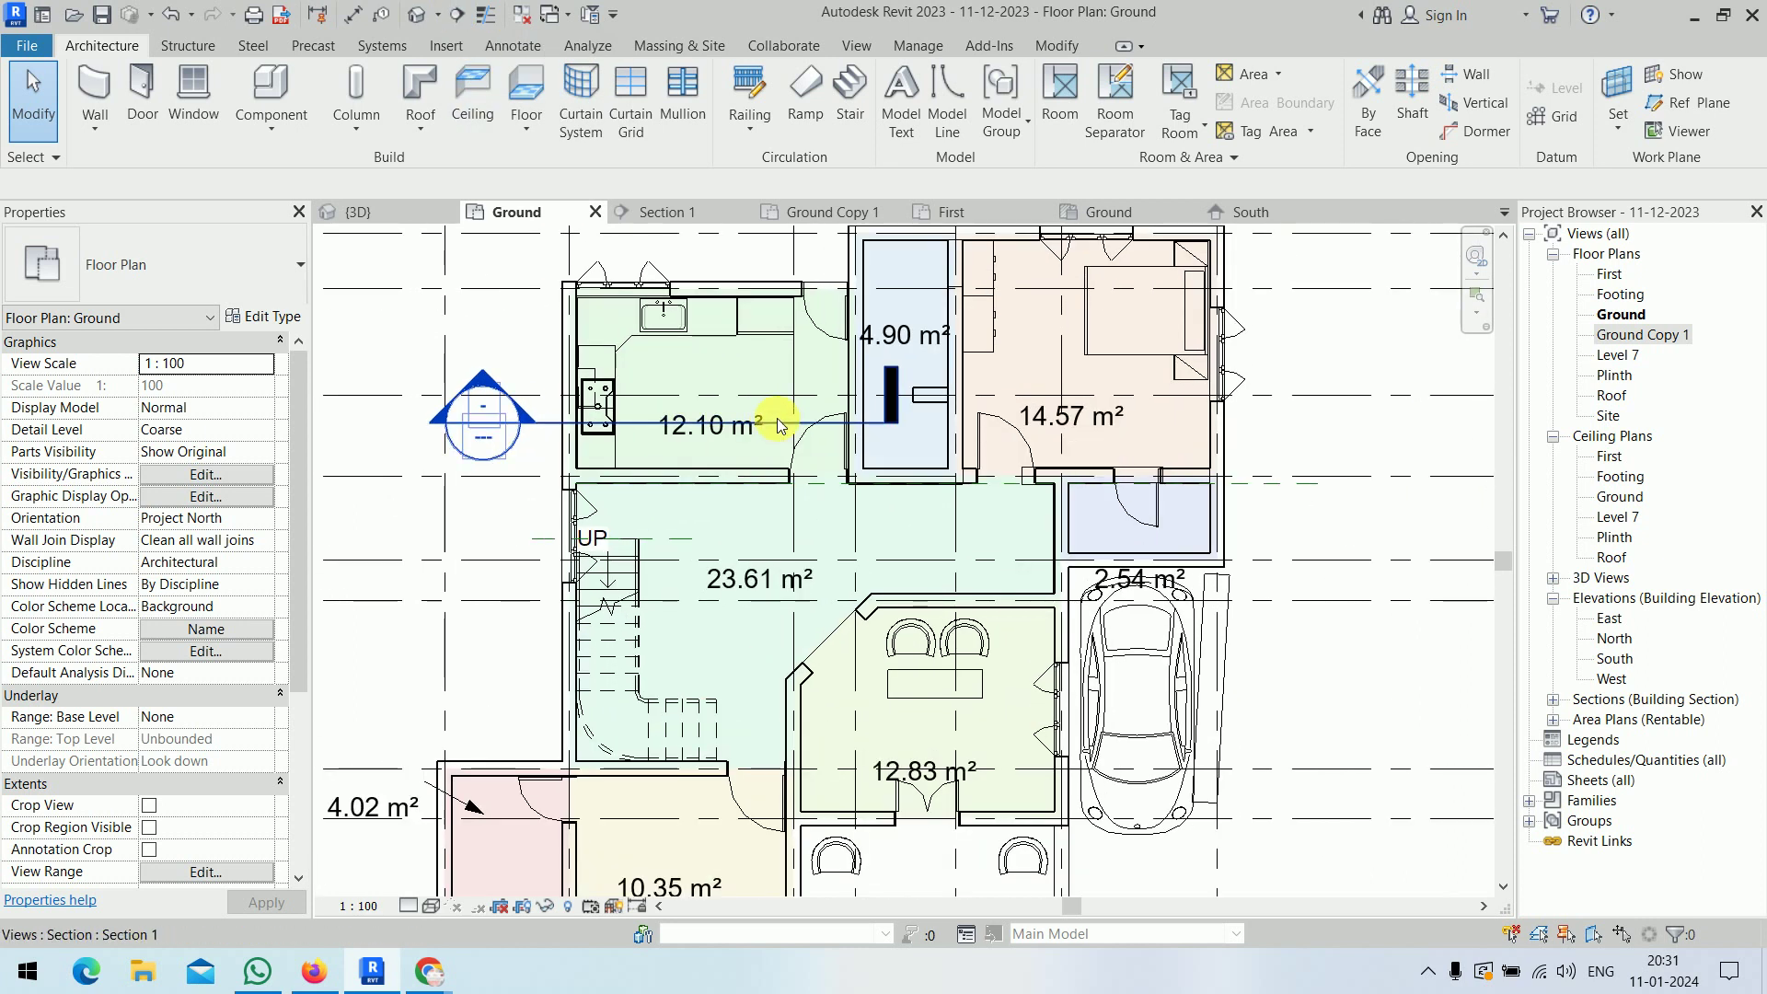
- Move the section line lower across the plan and extend it and its crop region rightward
{"action": "left_click_drag", "start_coordinate": [777, 421], "coordinate": [856, 525]}
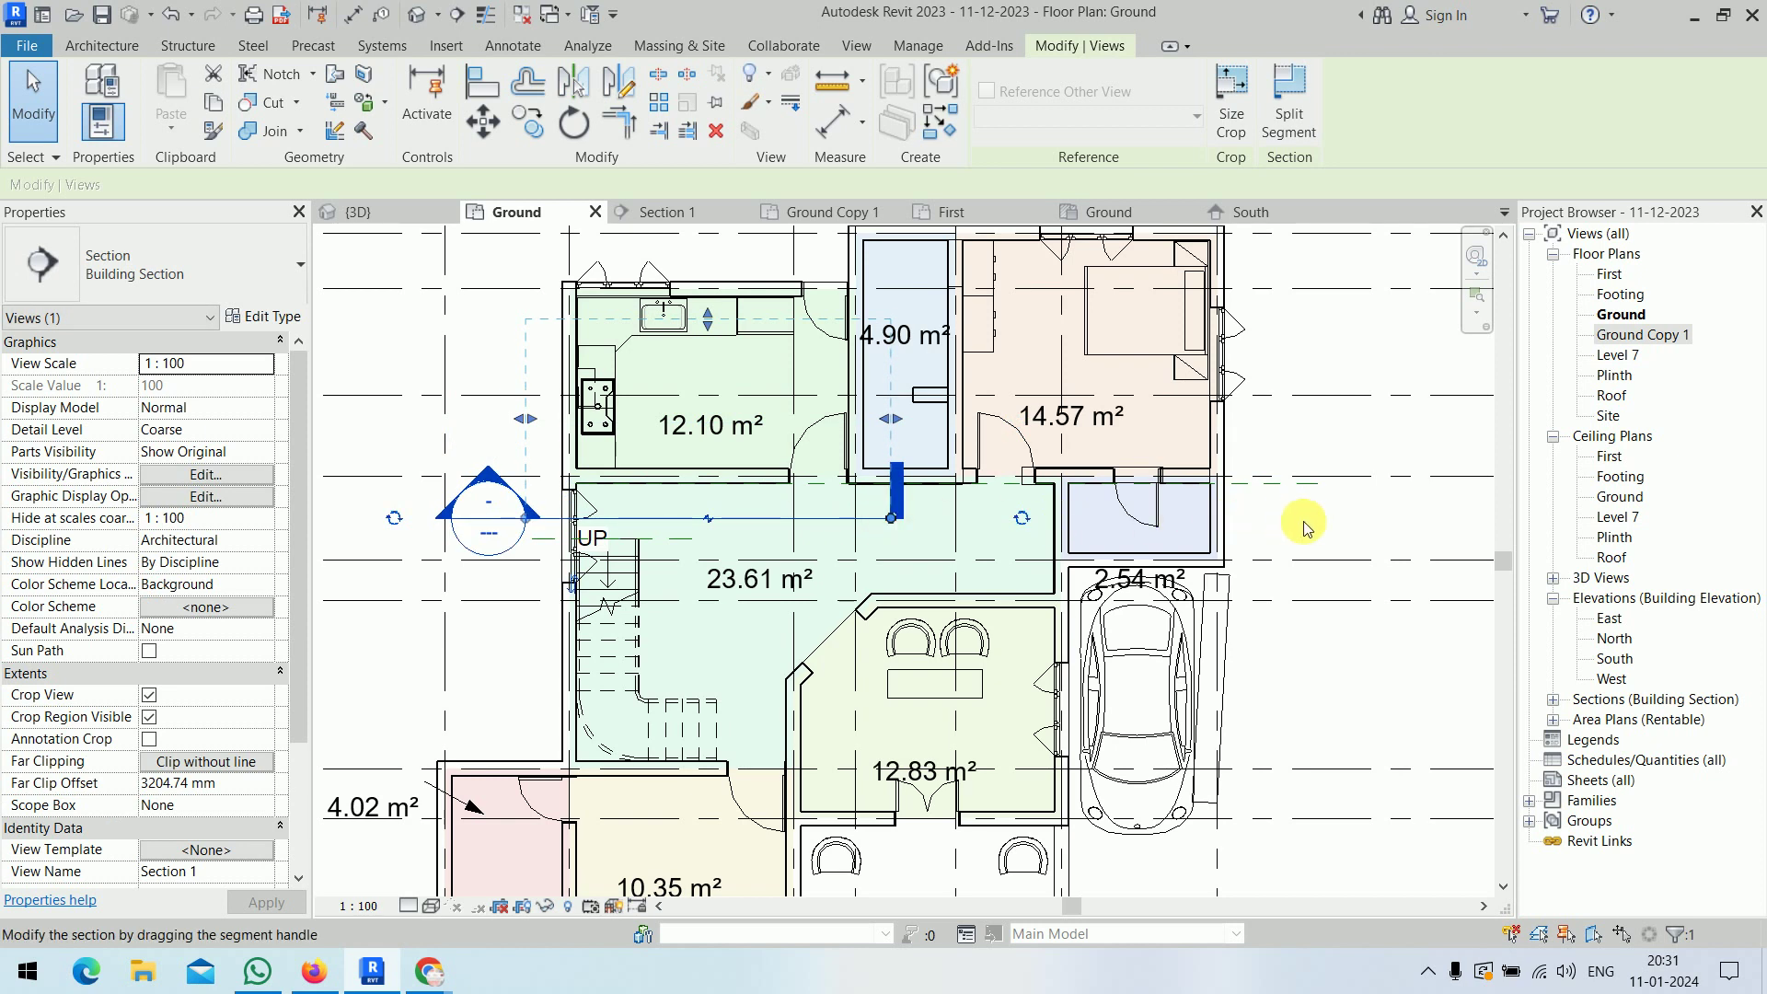
{"action": "left_click_drag", "start_coordinate": [1337, 536], "coordinate": [1325, 519]}
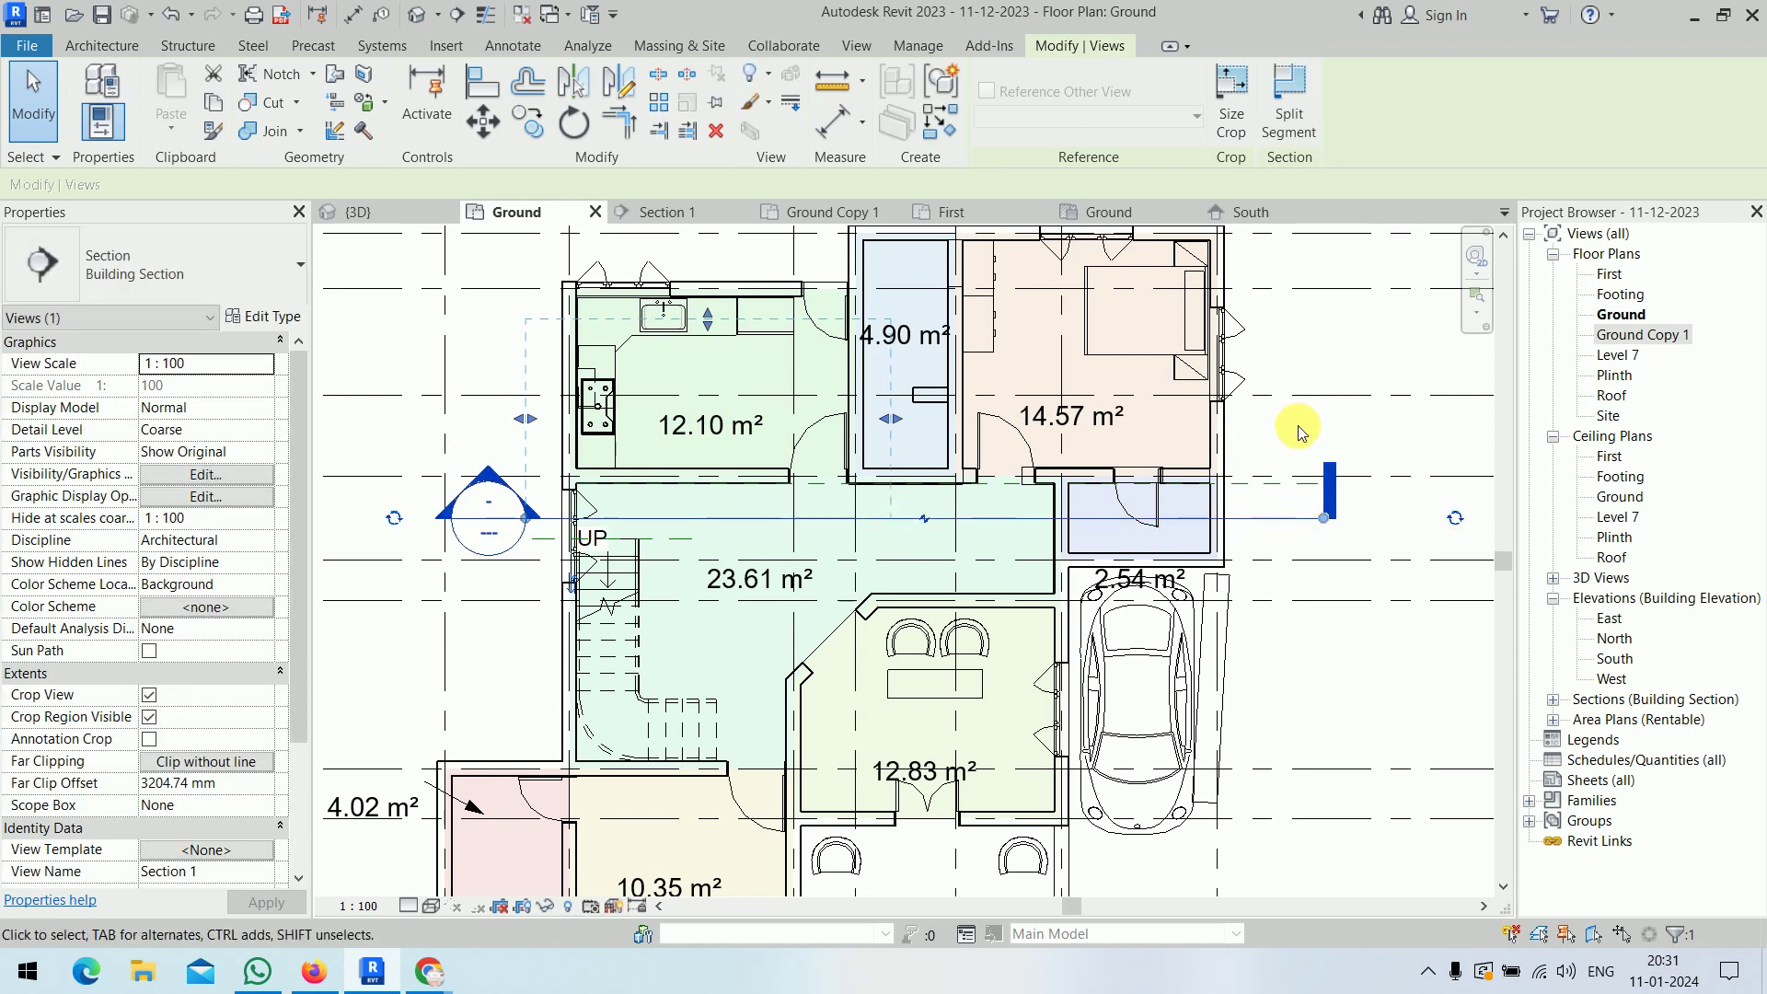
{"action": "left_click_drag", "start_coordinate": [890, 419], "coordinate": [1258, 418]}
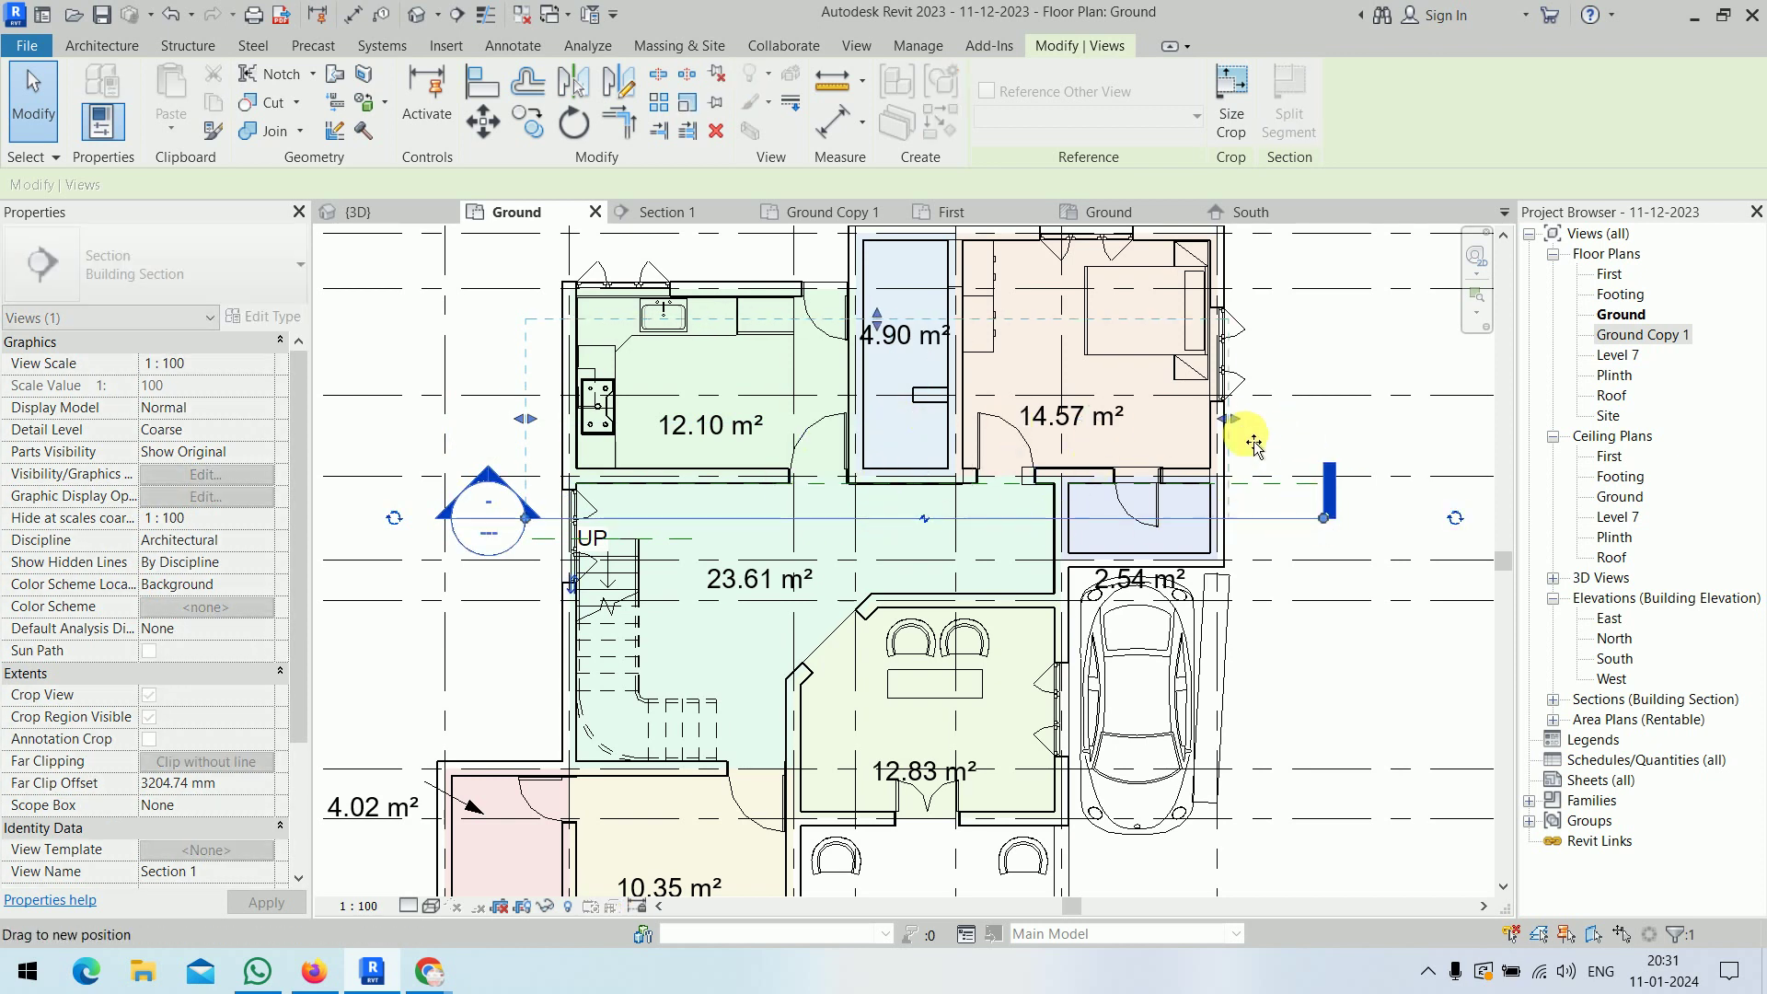
- Go to the Section 1 view, show its work plane grid, then switch to the South elevation
{"action": "right_click", "coordinate": [1001, 512]}
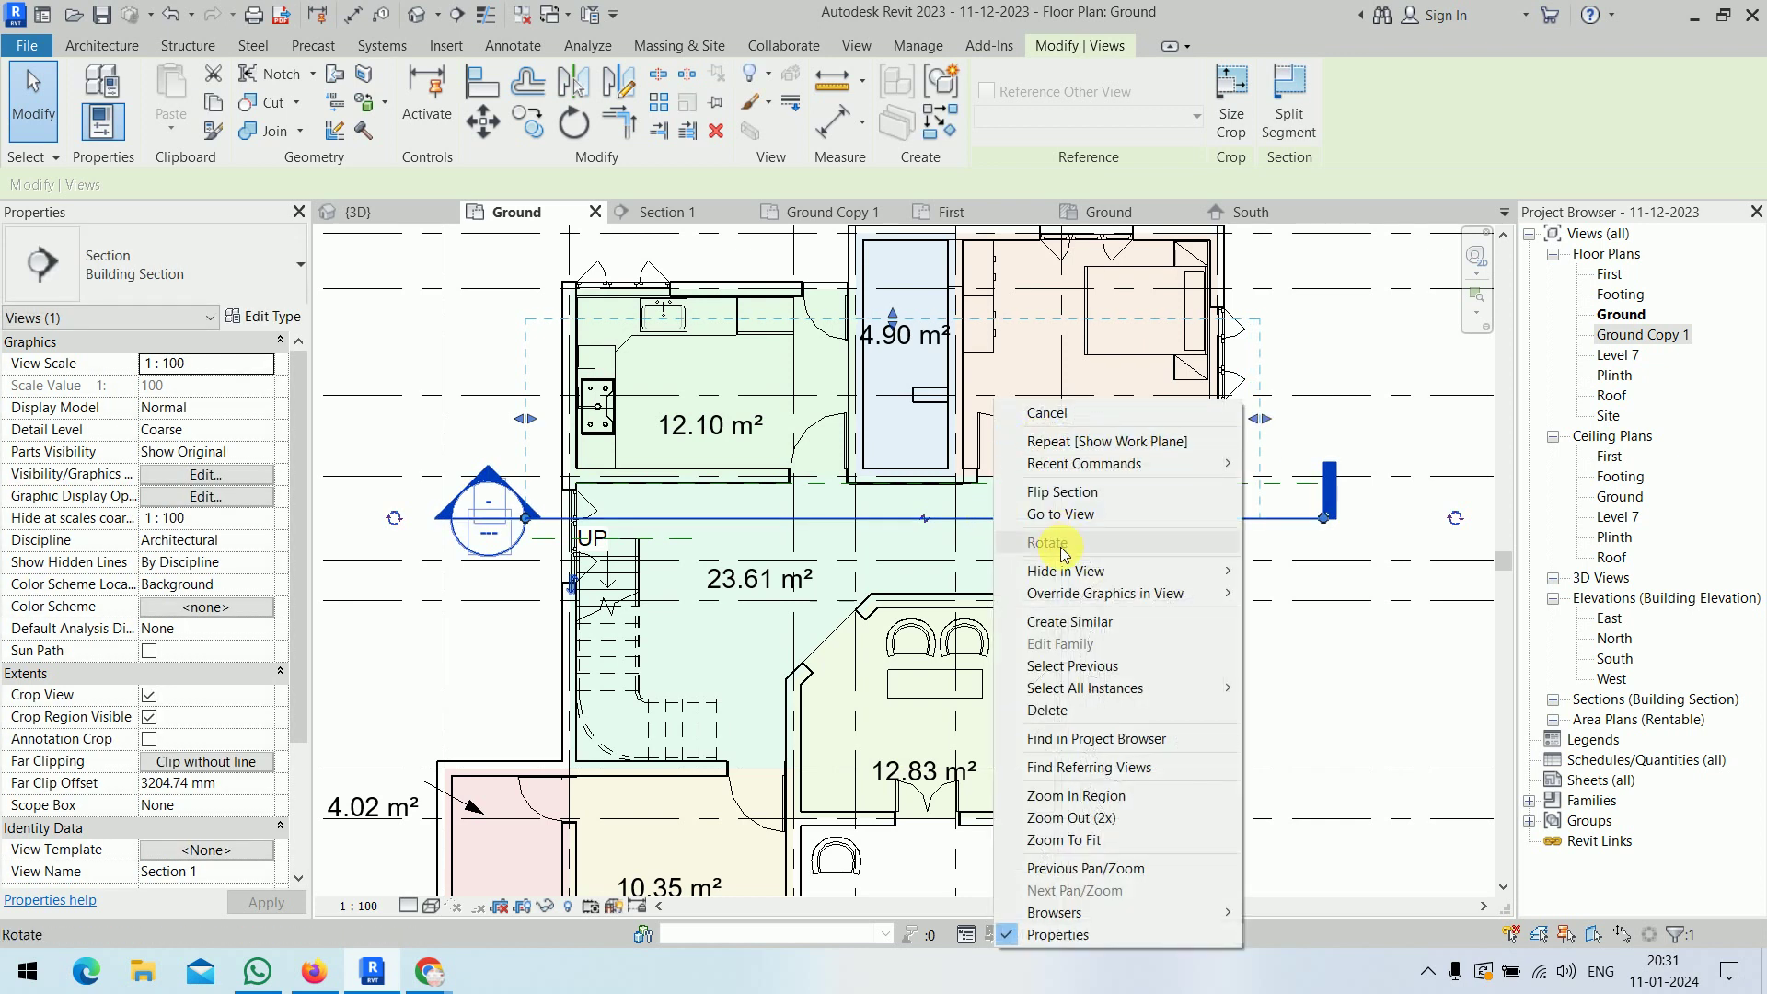
{"action": "left_click", "coordinate": [1066, 514]}
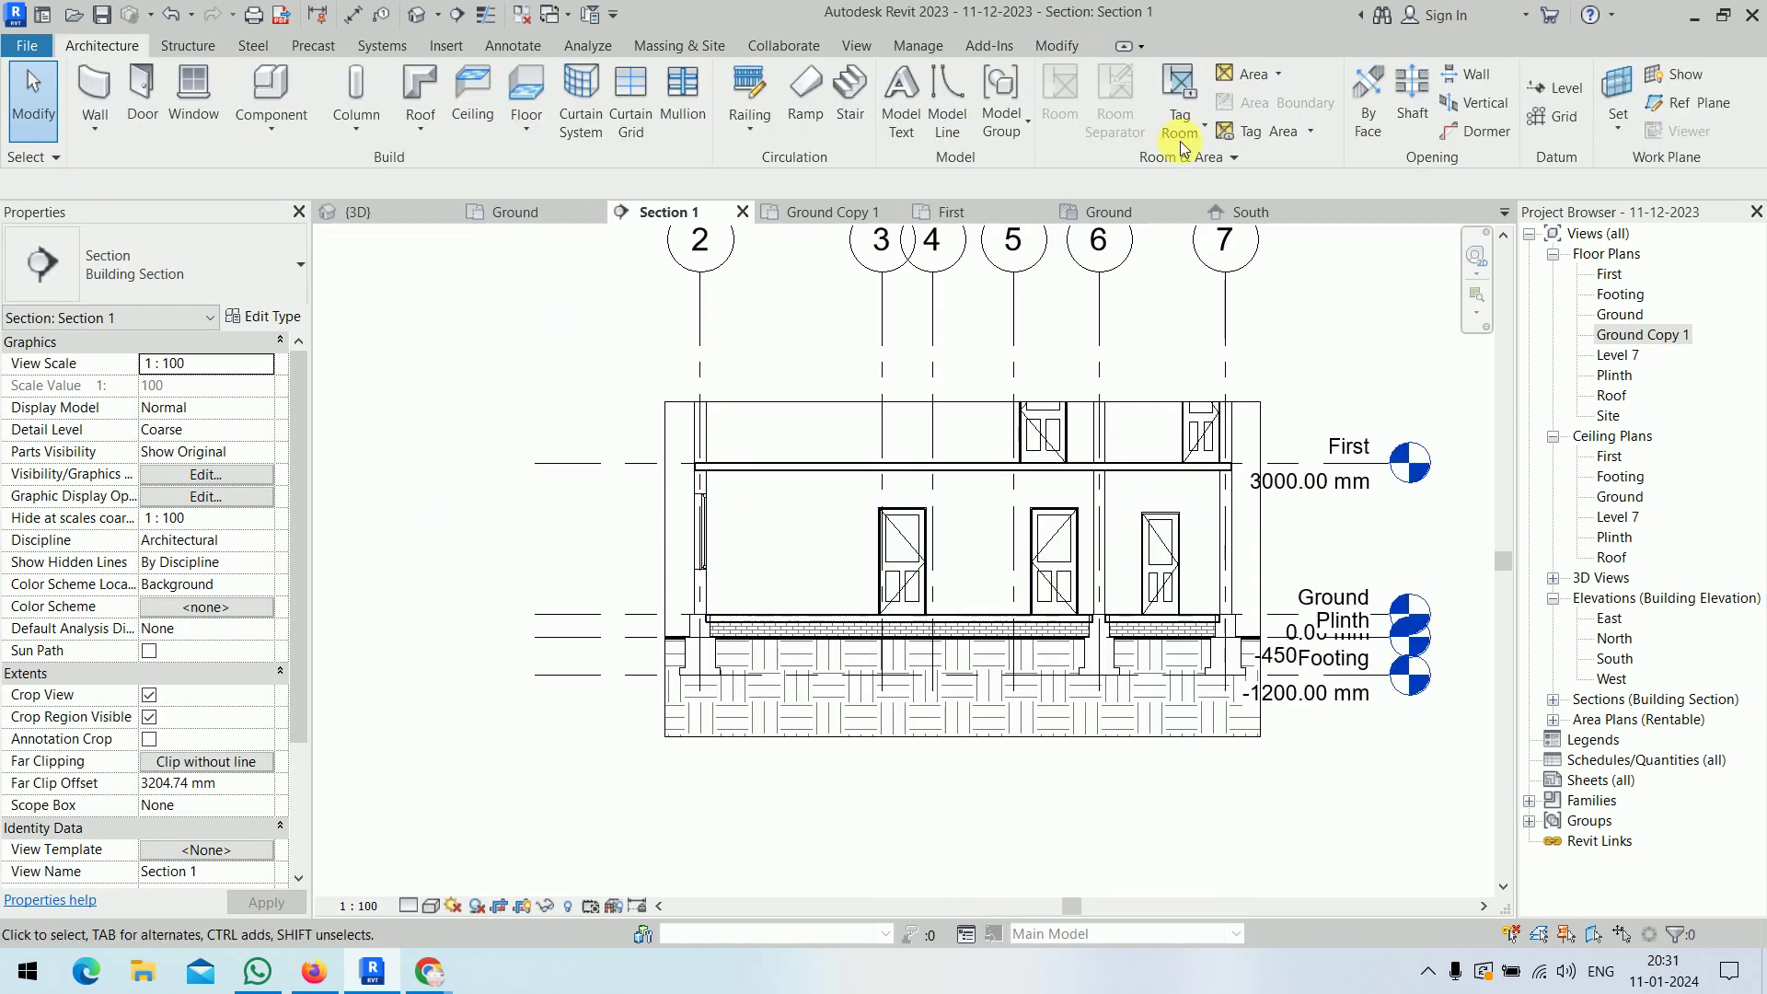
{"action": "left_click", "coordinate": [1674, 74]}
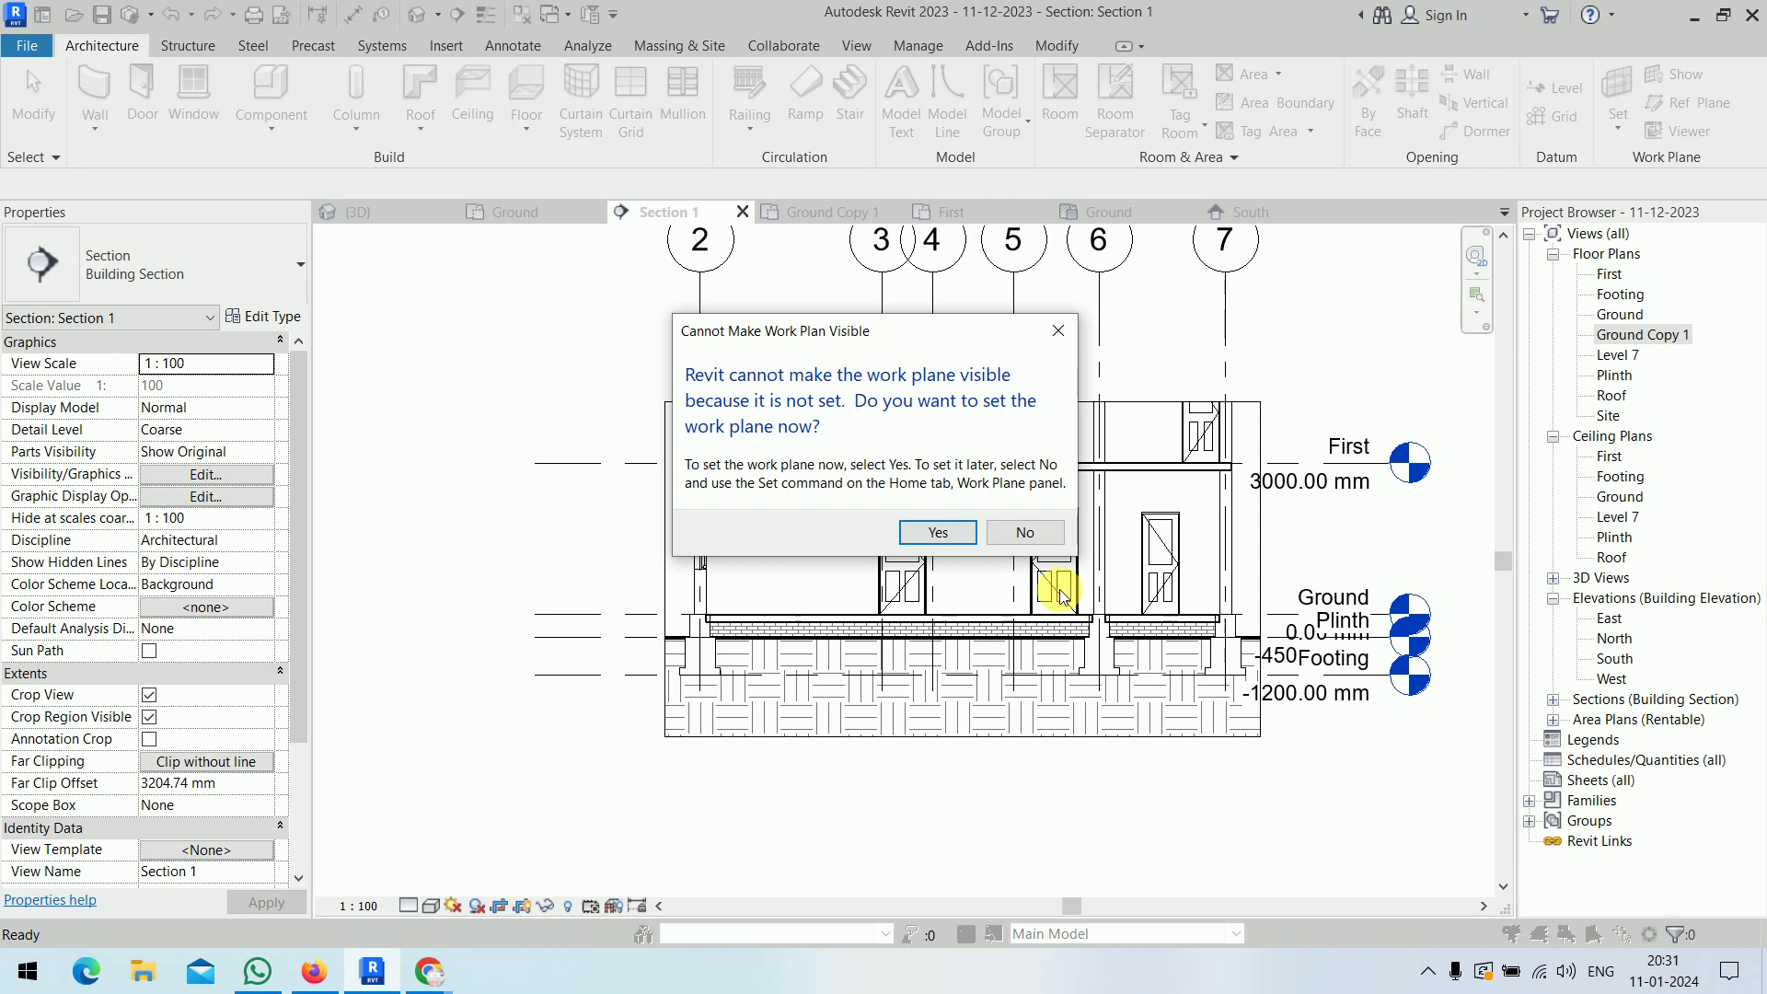
{"action": "left_click", "coordinate": [938, 536]}
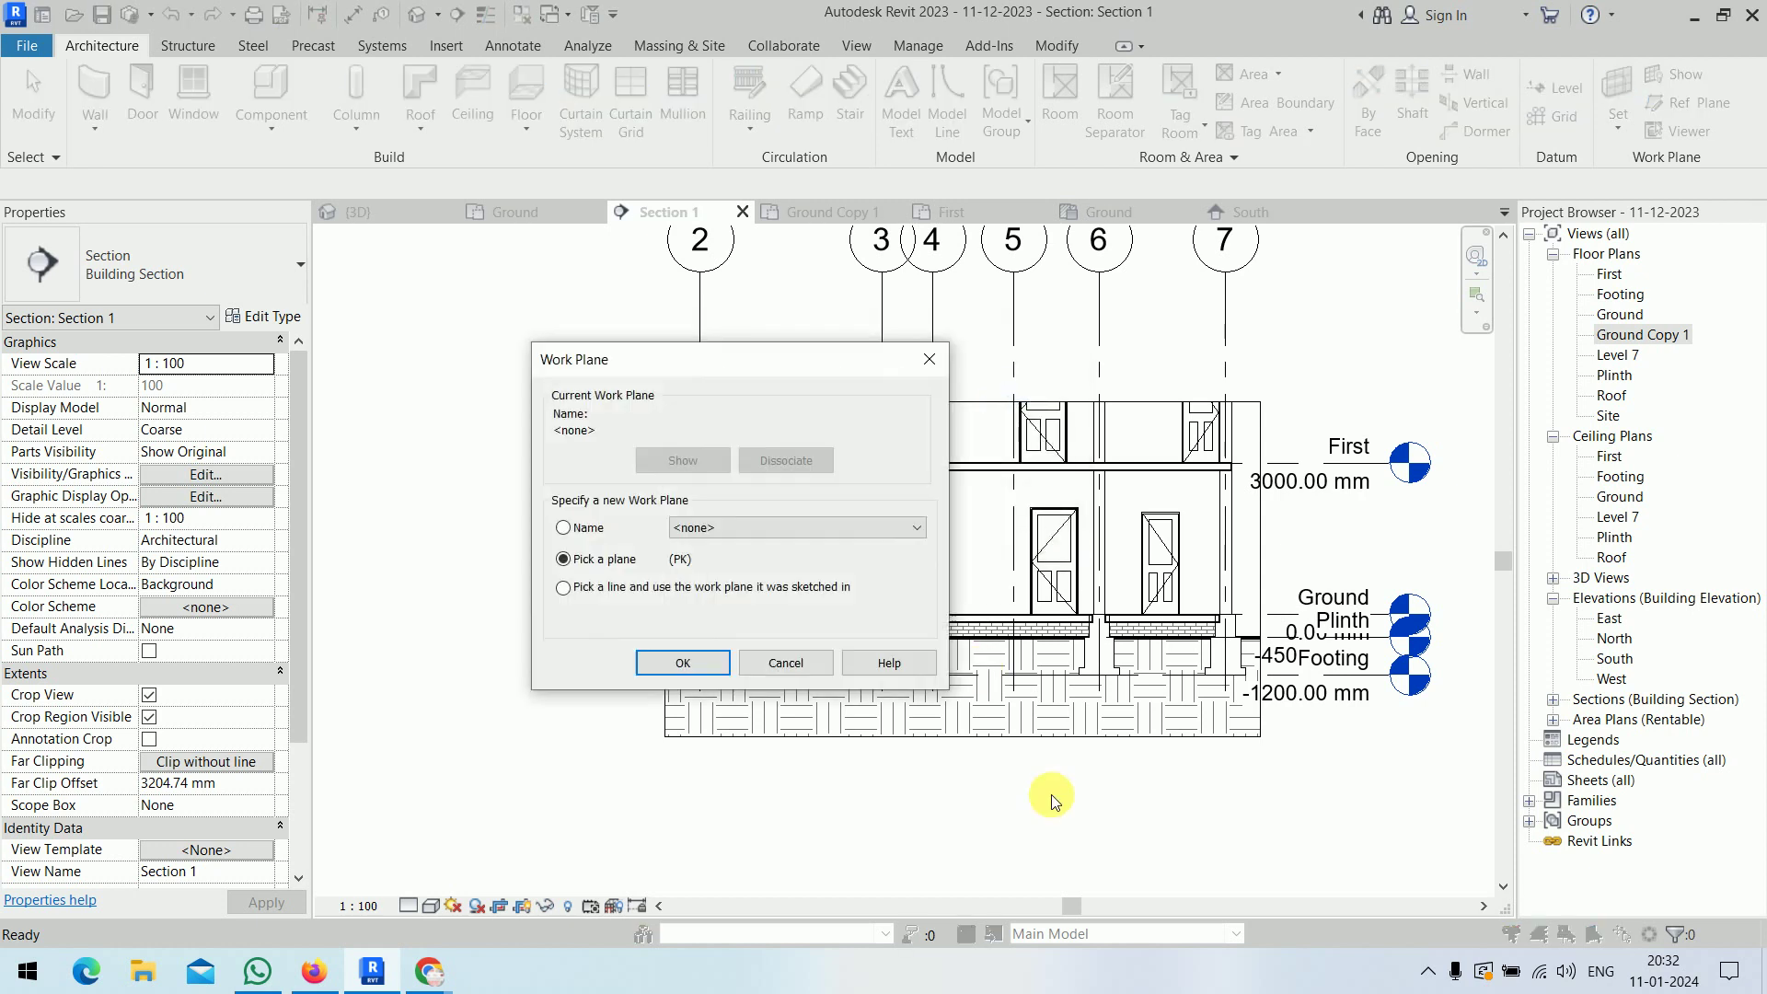
{"action": "left_click", "coordinate": [808, 666]}
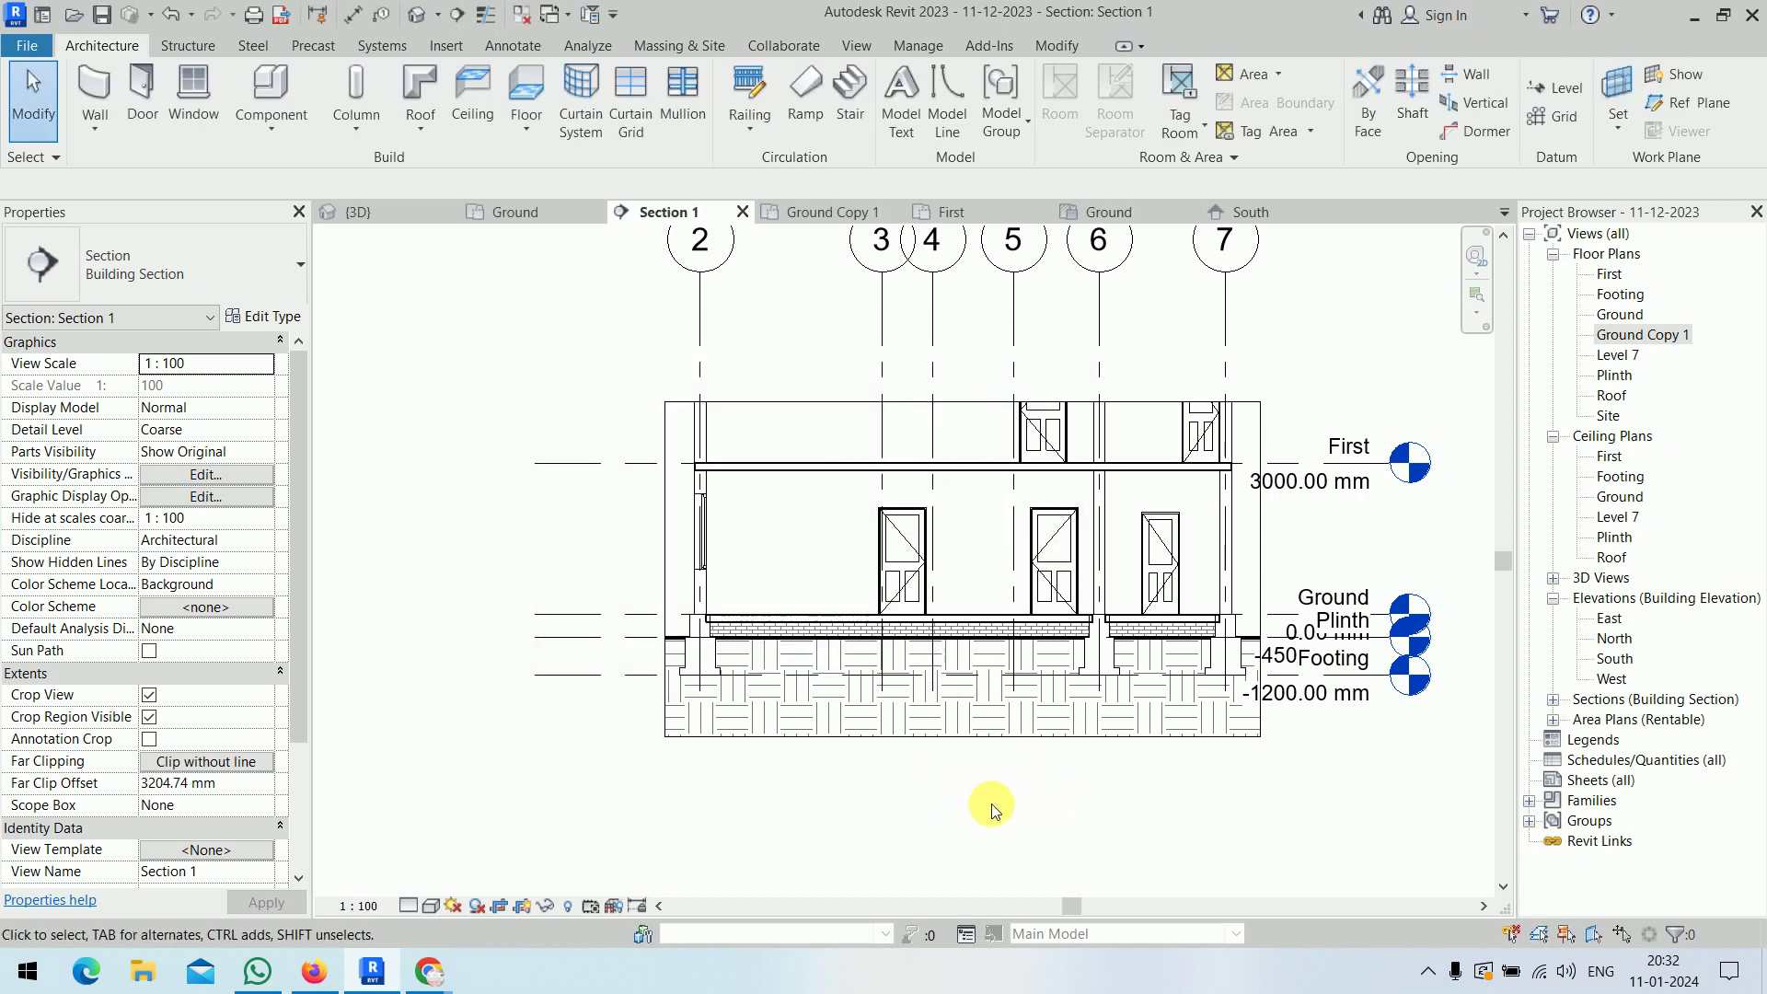
{"action": "left_click", "coordinate": [1262, 211]}
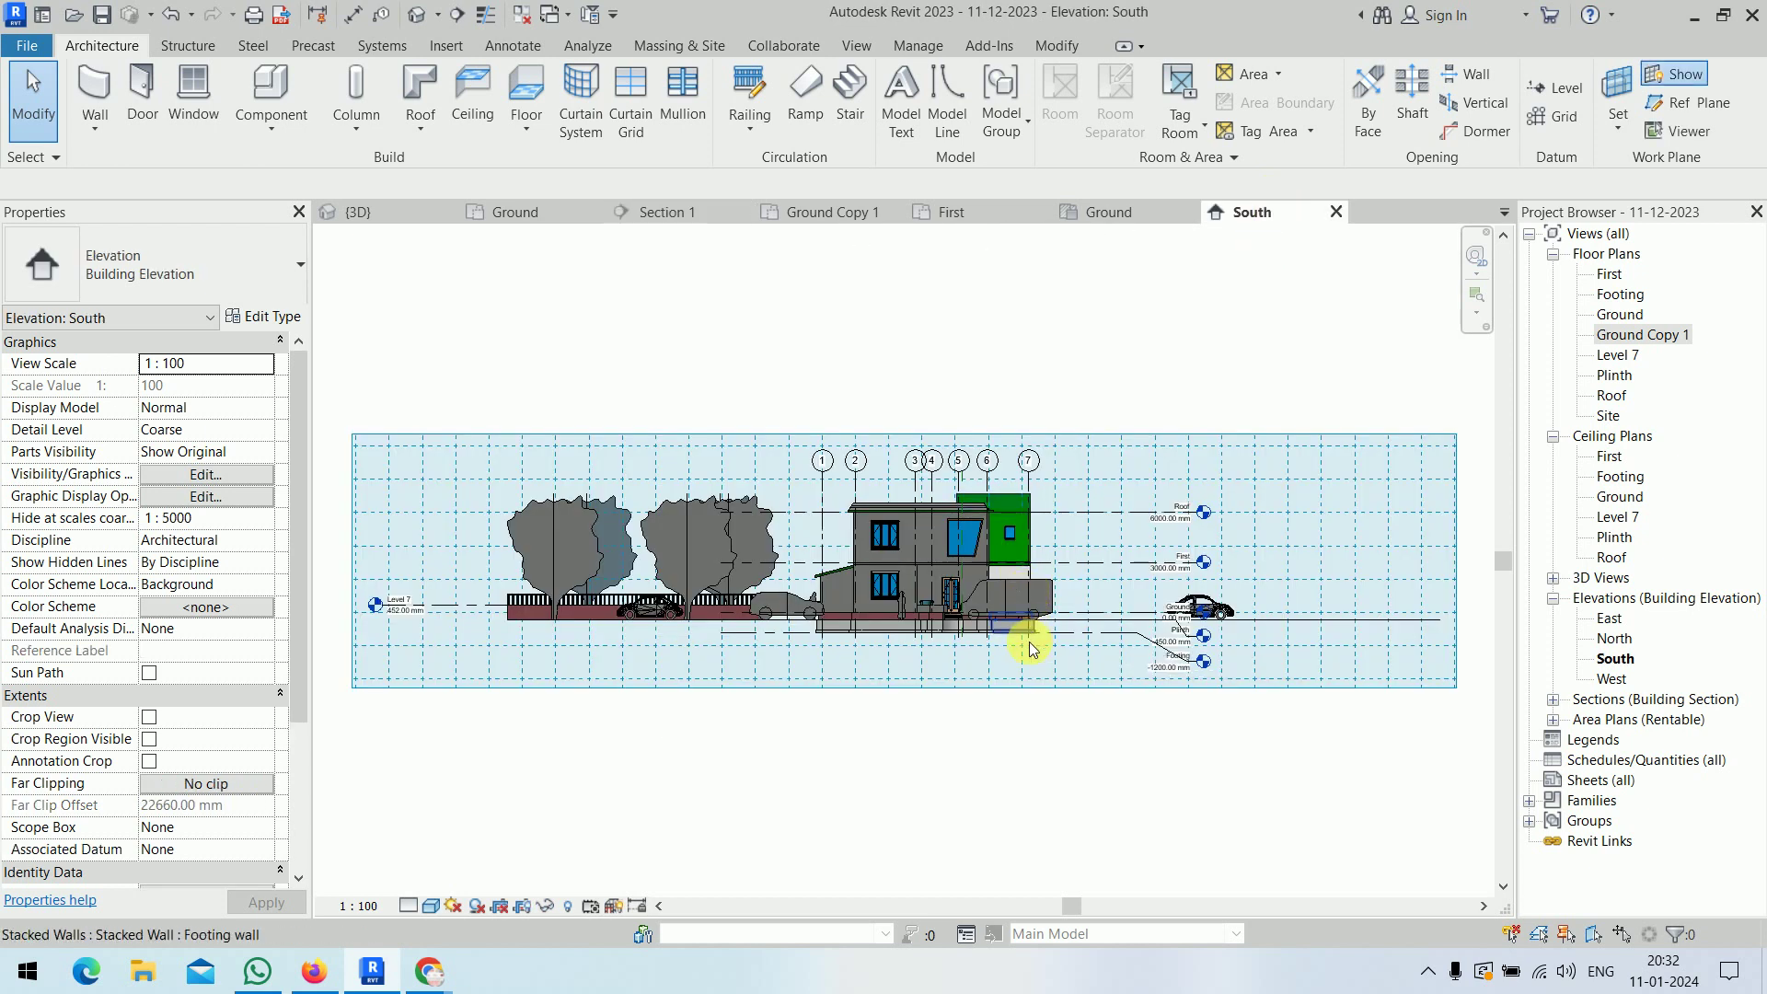
- Window-select several elements across the South elevation, then clear the selection
{"action": "scroll", "coordinate": [1028, 643], "scroll_direction": "up", "scroll_amount": 2}
{"action": "mouse_move", "coordinate": [647, 271]}
{"action": "left_mouse_down"}
{"action": "mouse_move", "coordinate": [940, 642]}
{"action": "mouse_move", "coordinate": [1123, 795]}
{"action": "left_mouse_up"}
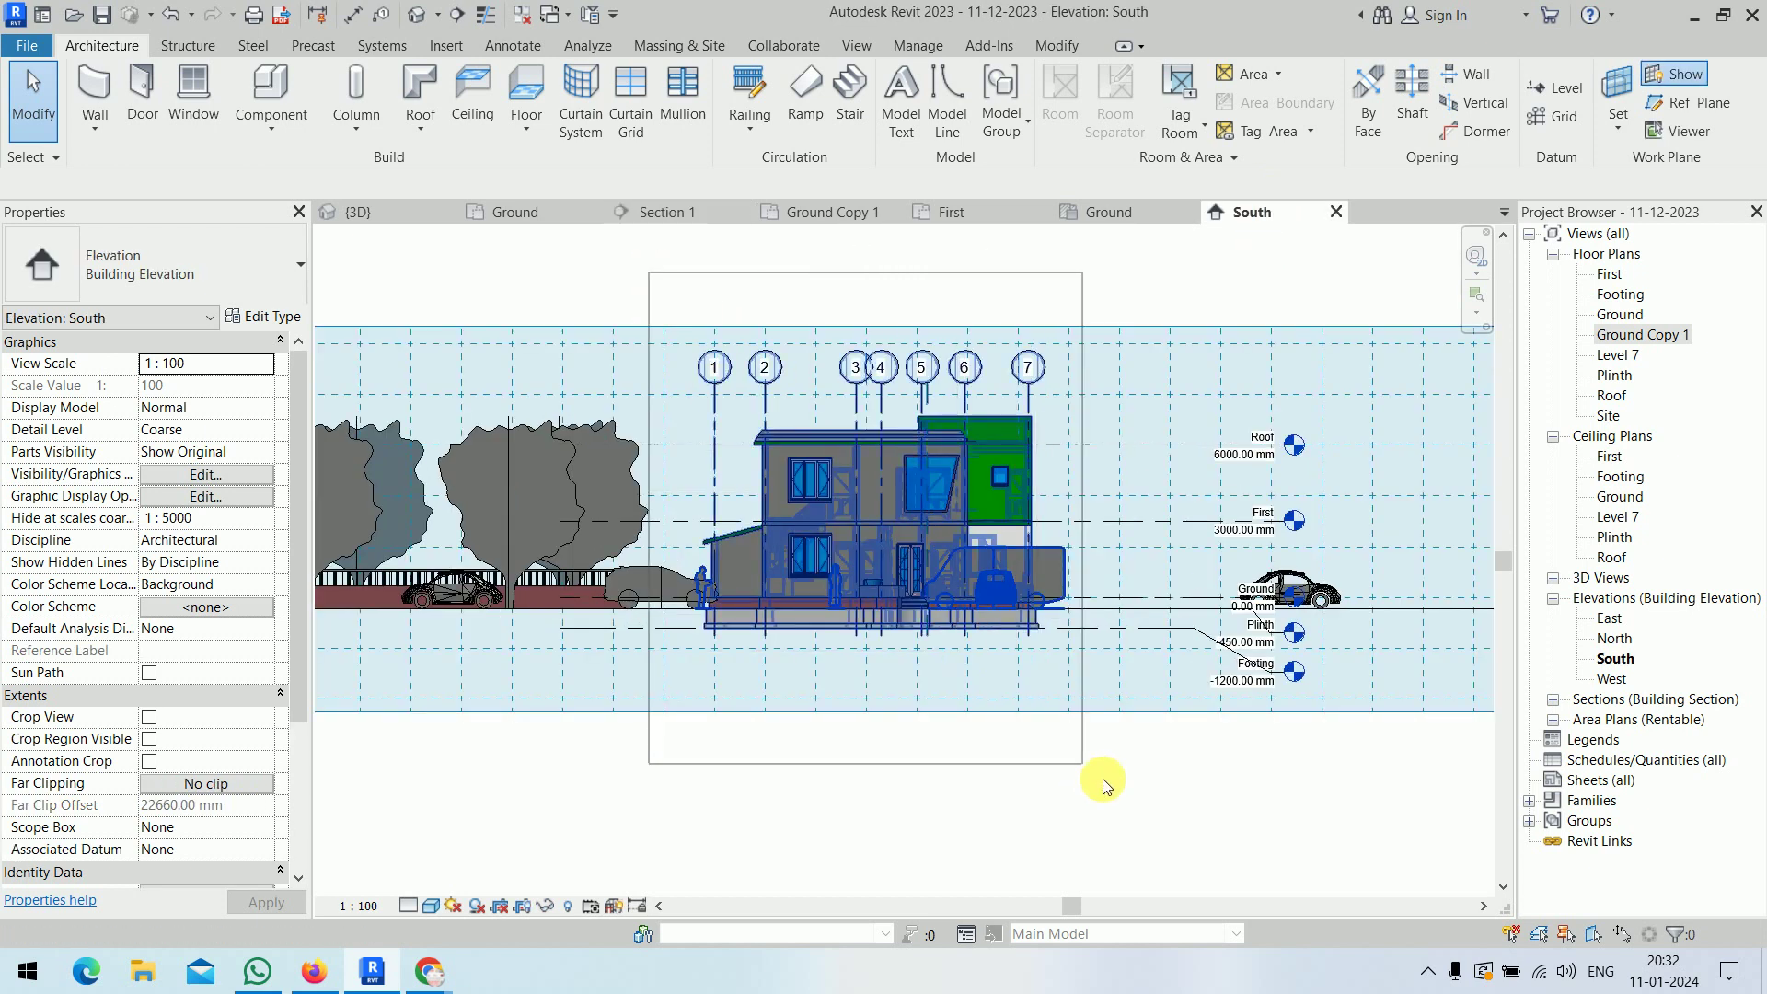
{"action": "left_click", "coordinate": [1165, 821]}
{"action": "scroll", "coordinate": [865, 579], "scroll_direction": "up", "scroll_amount": 3}
{"action": "scroll", "coordinate": [845, 581], "scroll_direction": "up", "scroll_amount": 1}
- Temporarily hide two lower-left walls and the W3 casement window to reveal the stair
{"action": "left_click", "coordinate": [699, 504]}
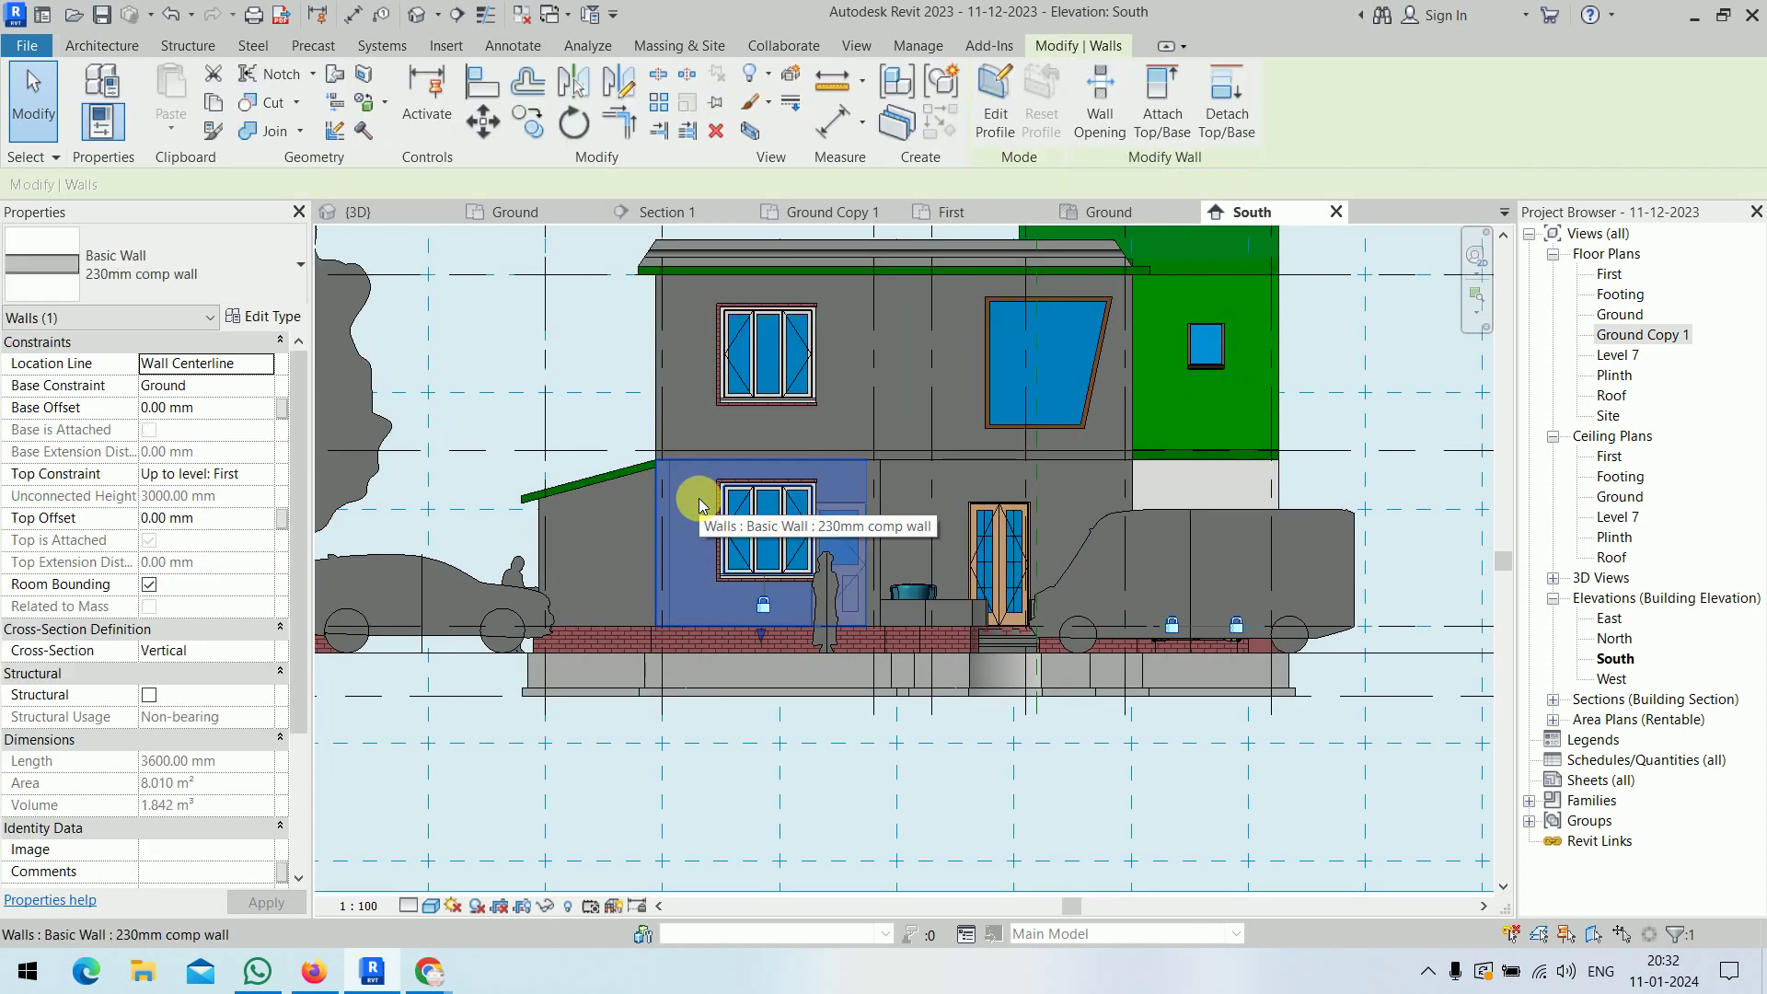
{"action": "key", "text": "h"}
{"action": "key", "text": "h"}
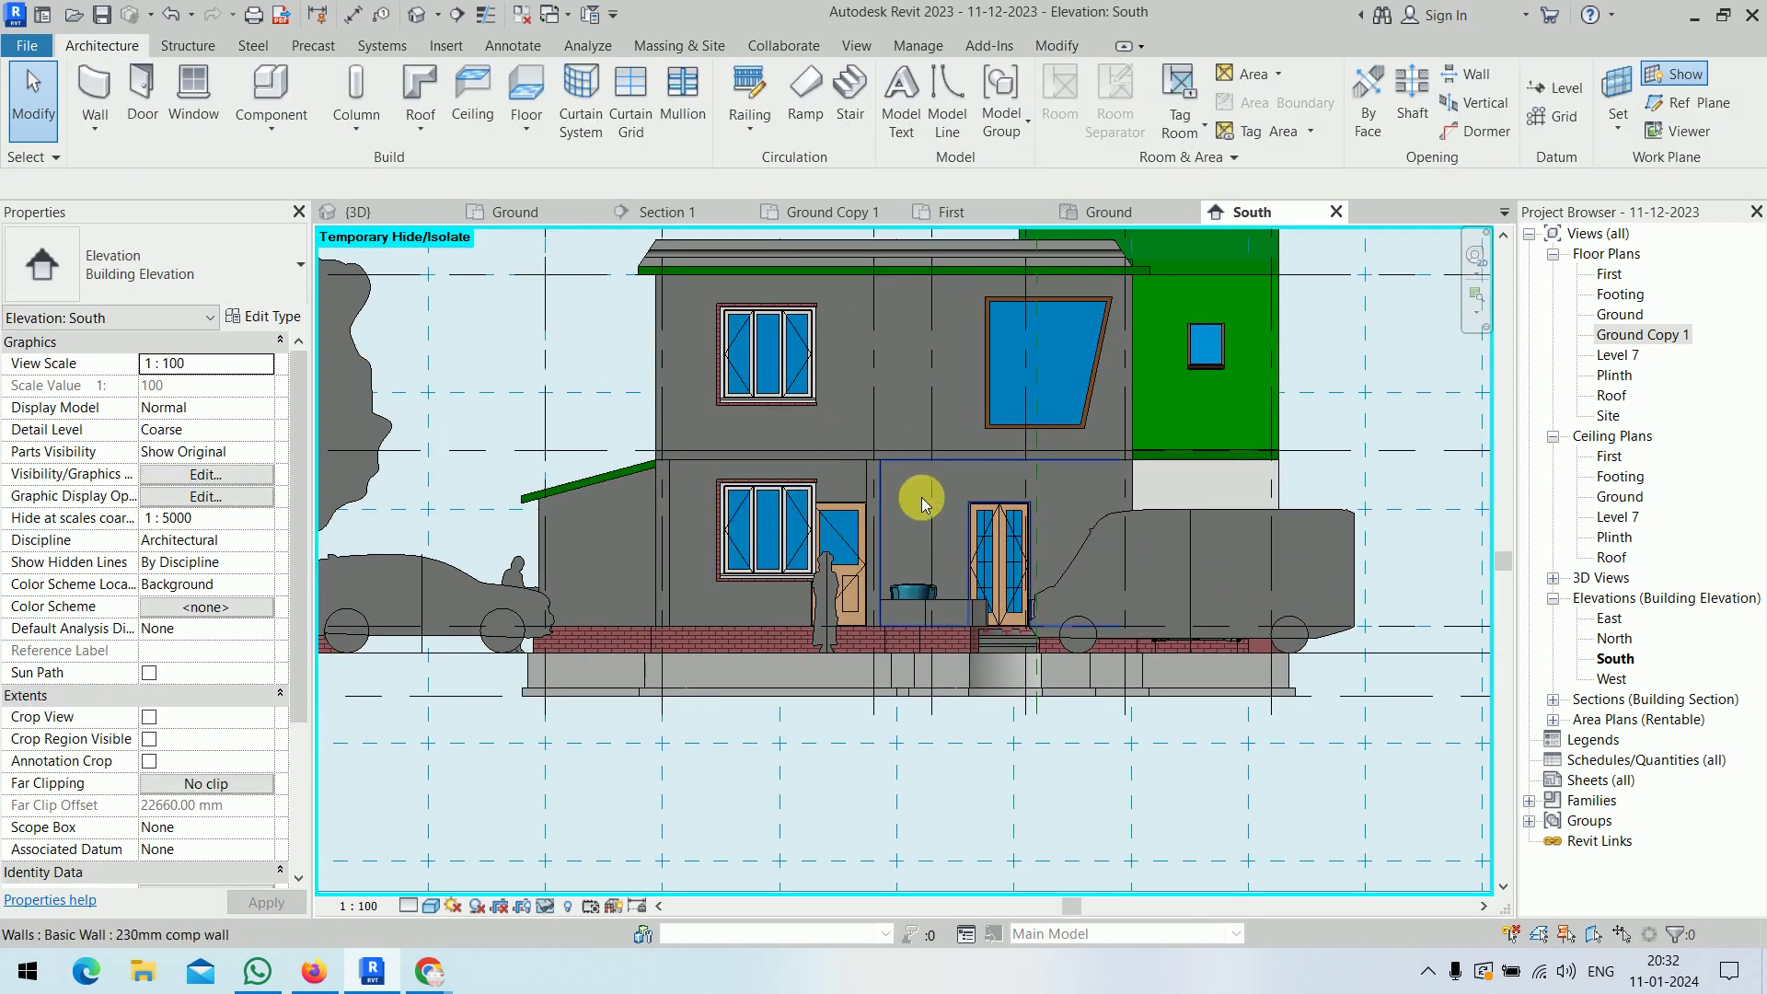
{"action": "left_click", "coordinate": [719, 622]}
{"action": "key", "text": "h"}
{"action": "key", "text": "h"}
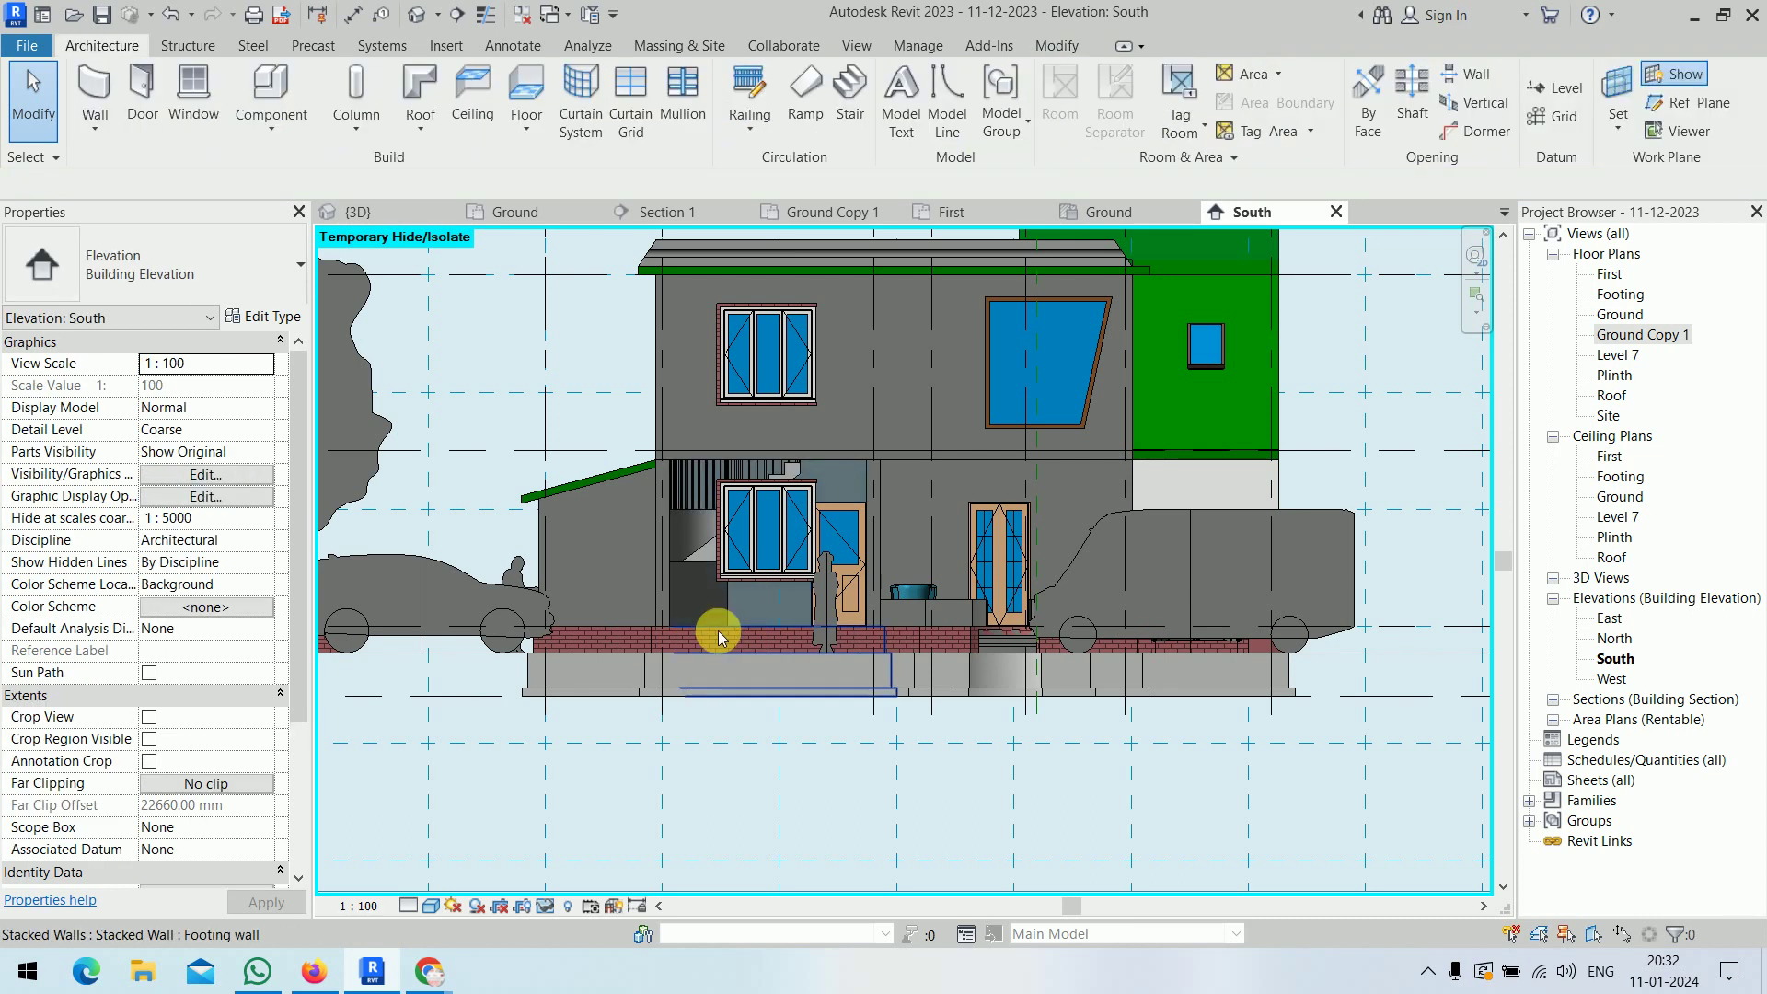
{"action": "left_click", "coordinate": [786, 514]}
{"action": "key", "text": "h"}
{"action": "key", "text": "h"}
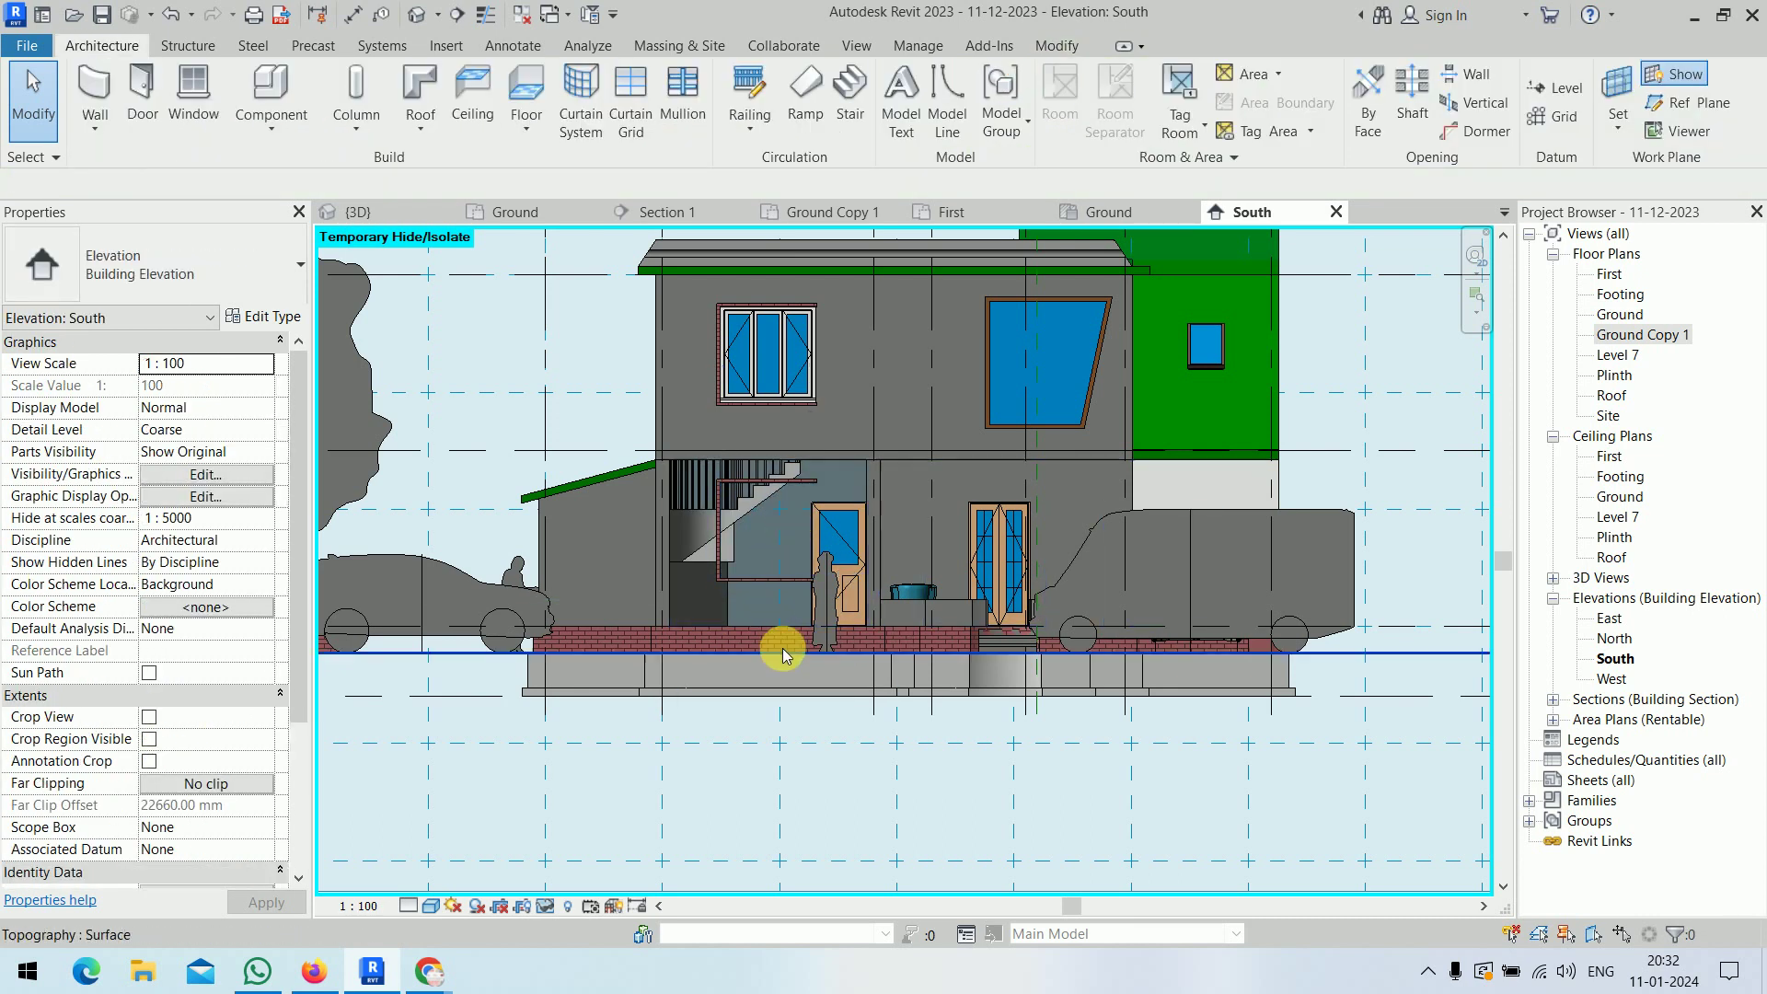
{"action": "scroll", "coordinate": [764, 581], "scroll_direction": "up", "scroll_amount": 2}
{"action": "scroll", "coordinate": [763, 581], "scroll_direction": "up", "scroll_amount": 2}
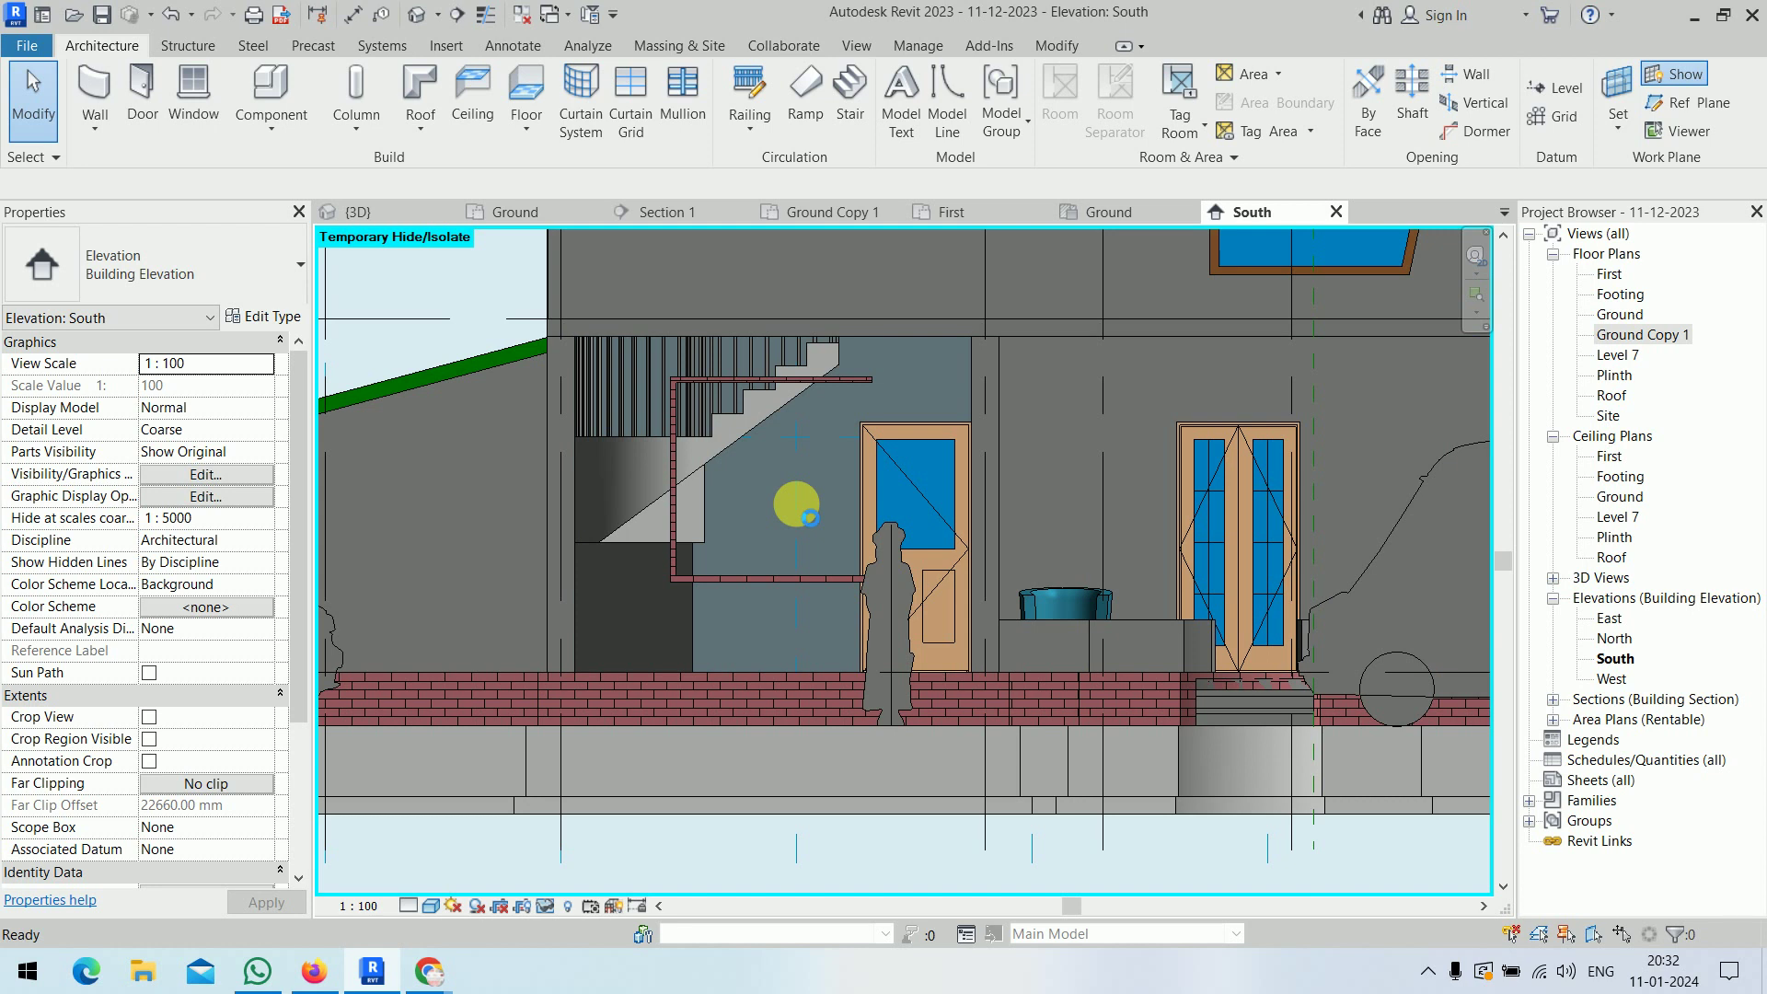
- Reset the temporary hide with HR and pan to show grid bubbles and level markers
{"action": "key", "text": "h"}
{"action": "key", "text": "r"}
{"action": "scroll", "coordinate": [796, 504], "scroll_direction": "down", "scroll_amount": 3}
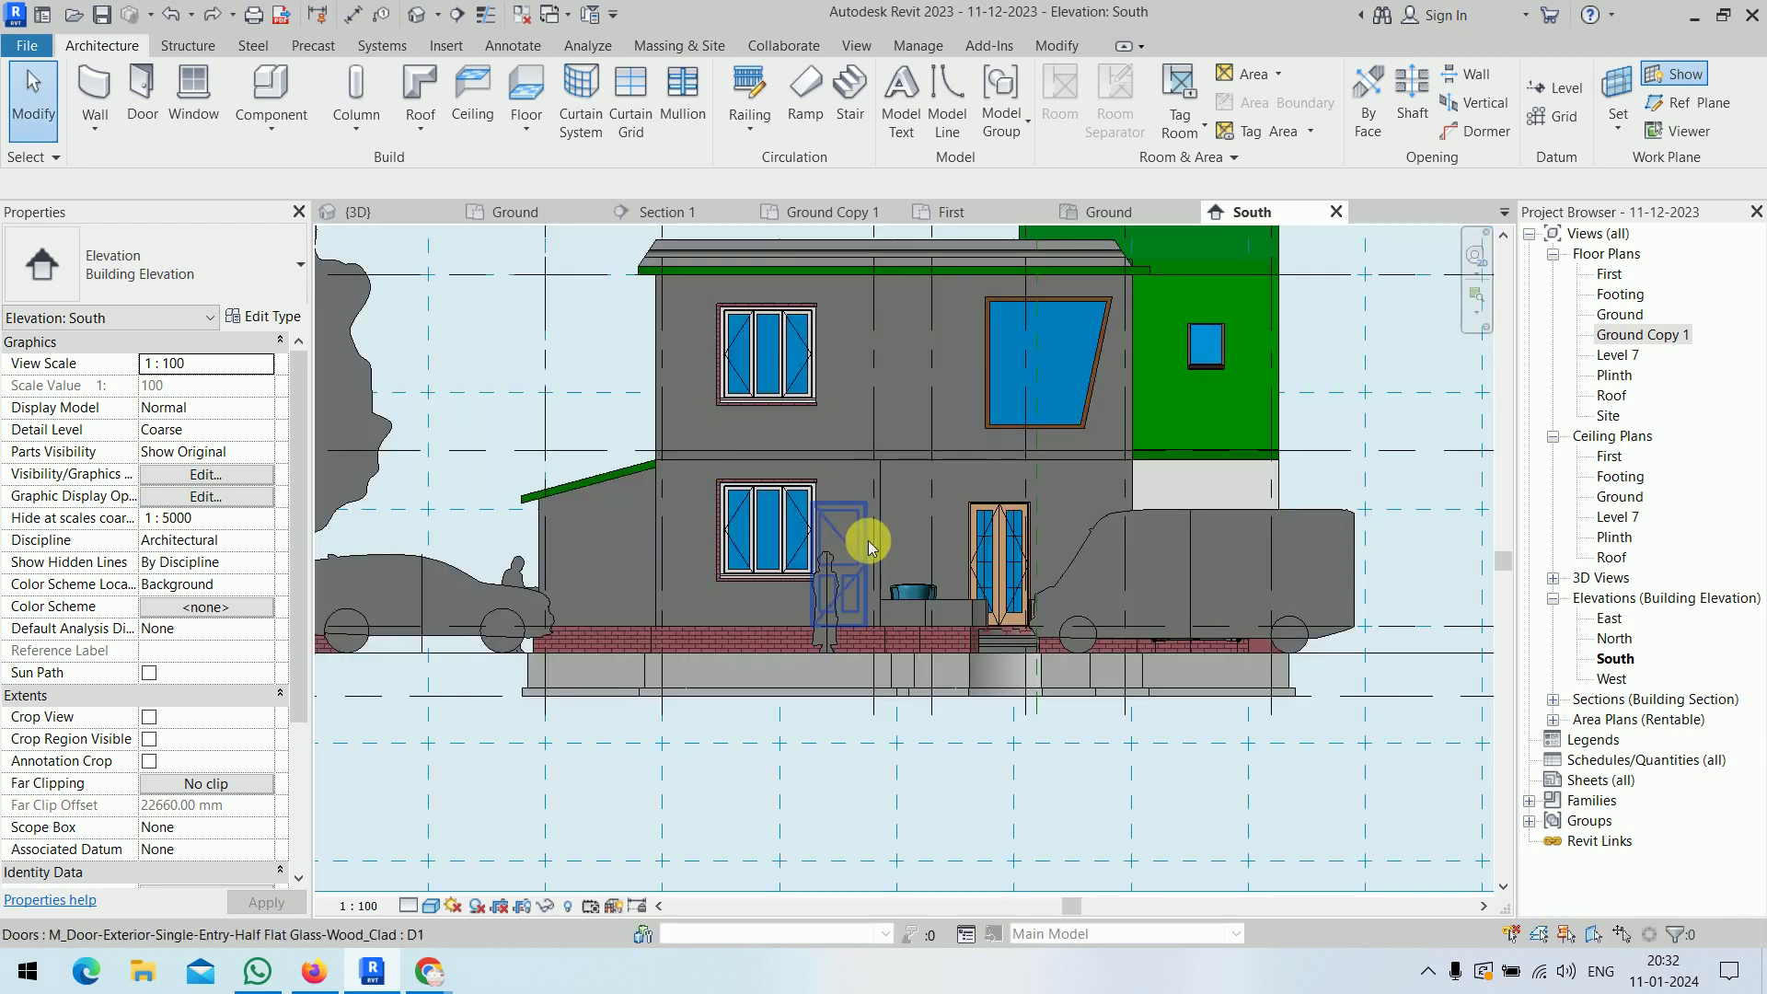
{"action": "scroll", "coordinate": [874, 543], "scroll_direction": "down", "scroll_amount": 2}
{"action": "middle_click_drag", "start_coordinate": [1104, 502], "coordinate": [696, 567]}
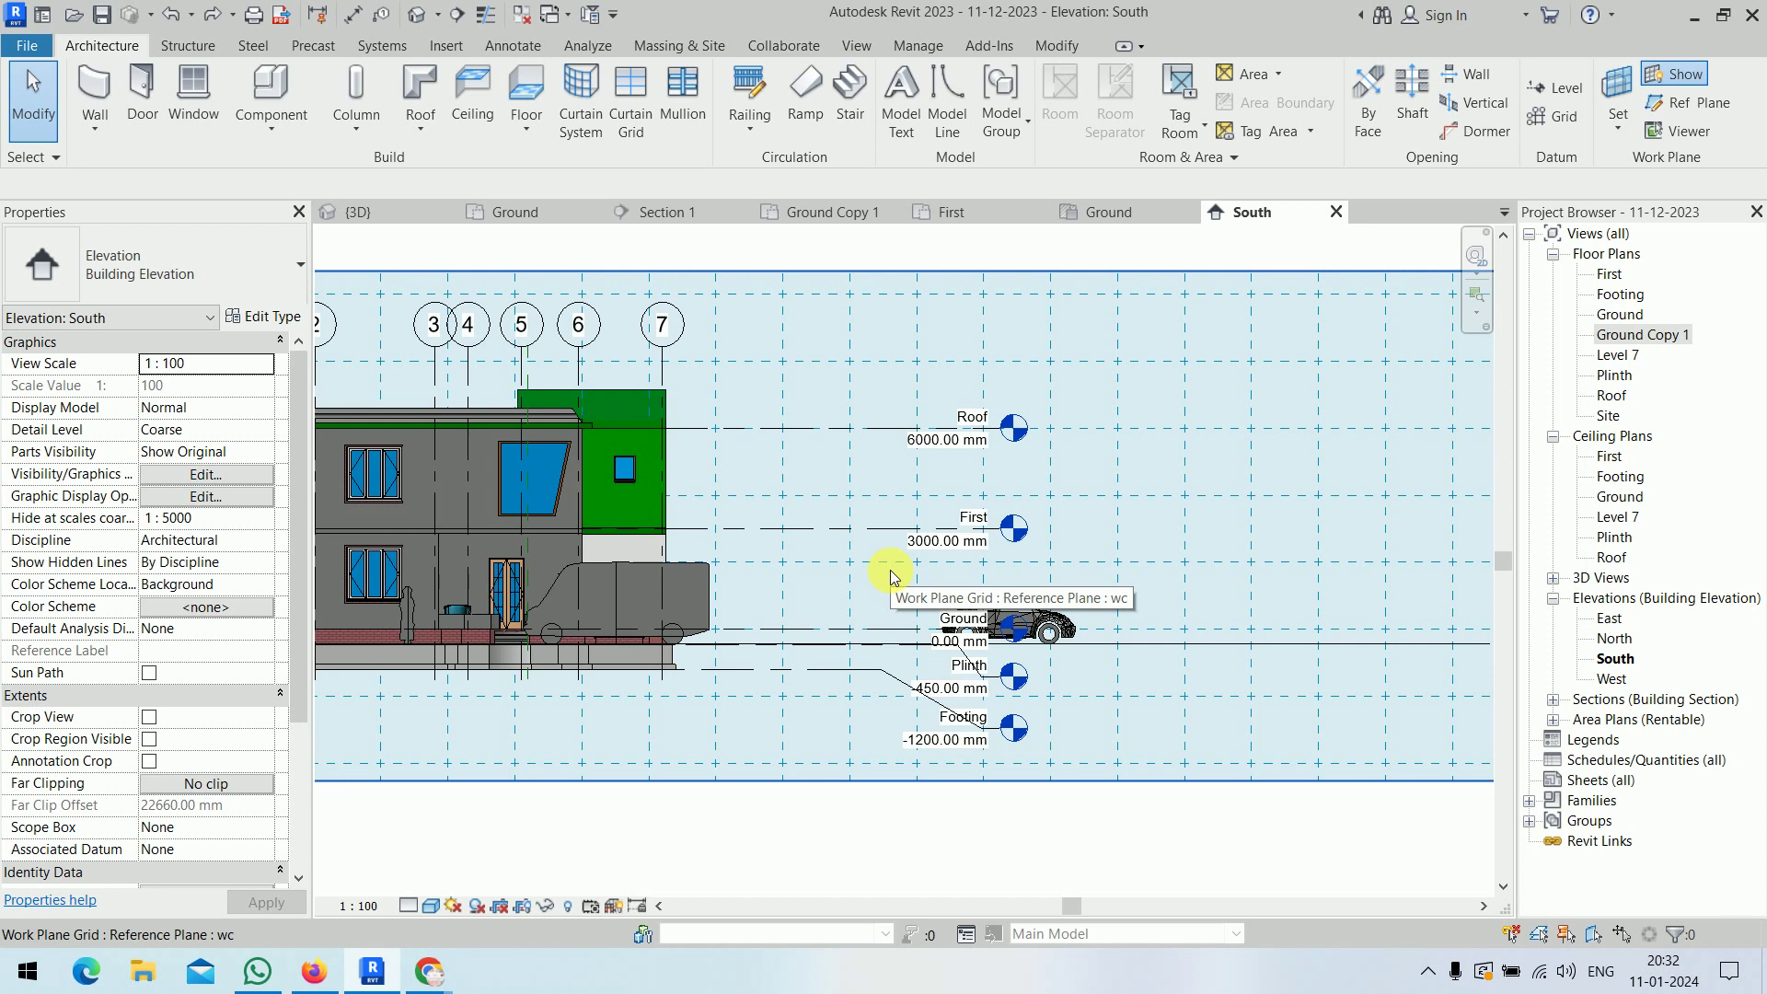
{"action": "left_click", "coordinate": [291, 119]}
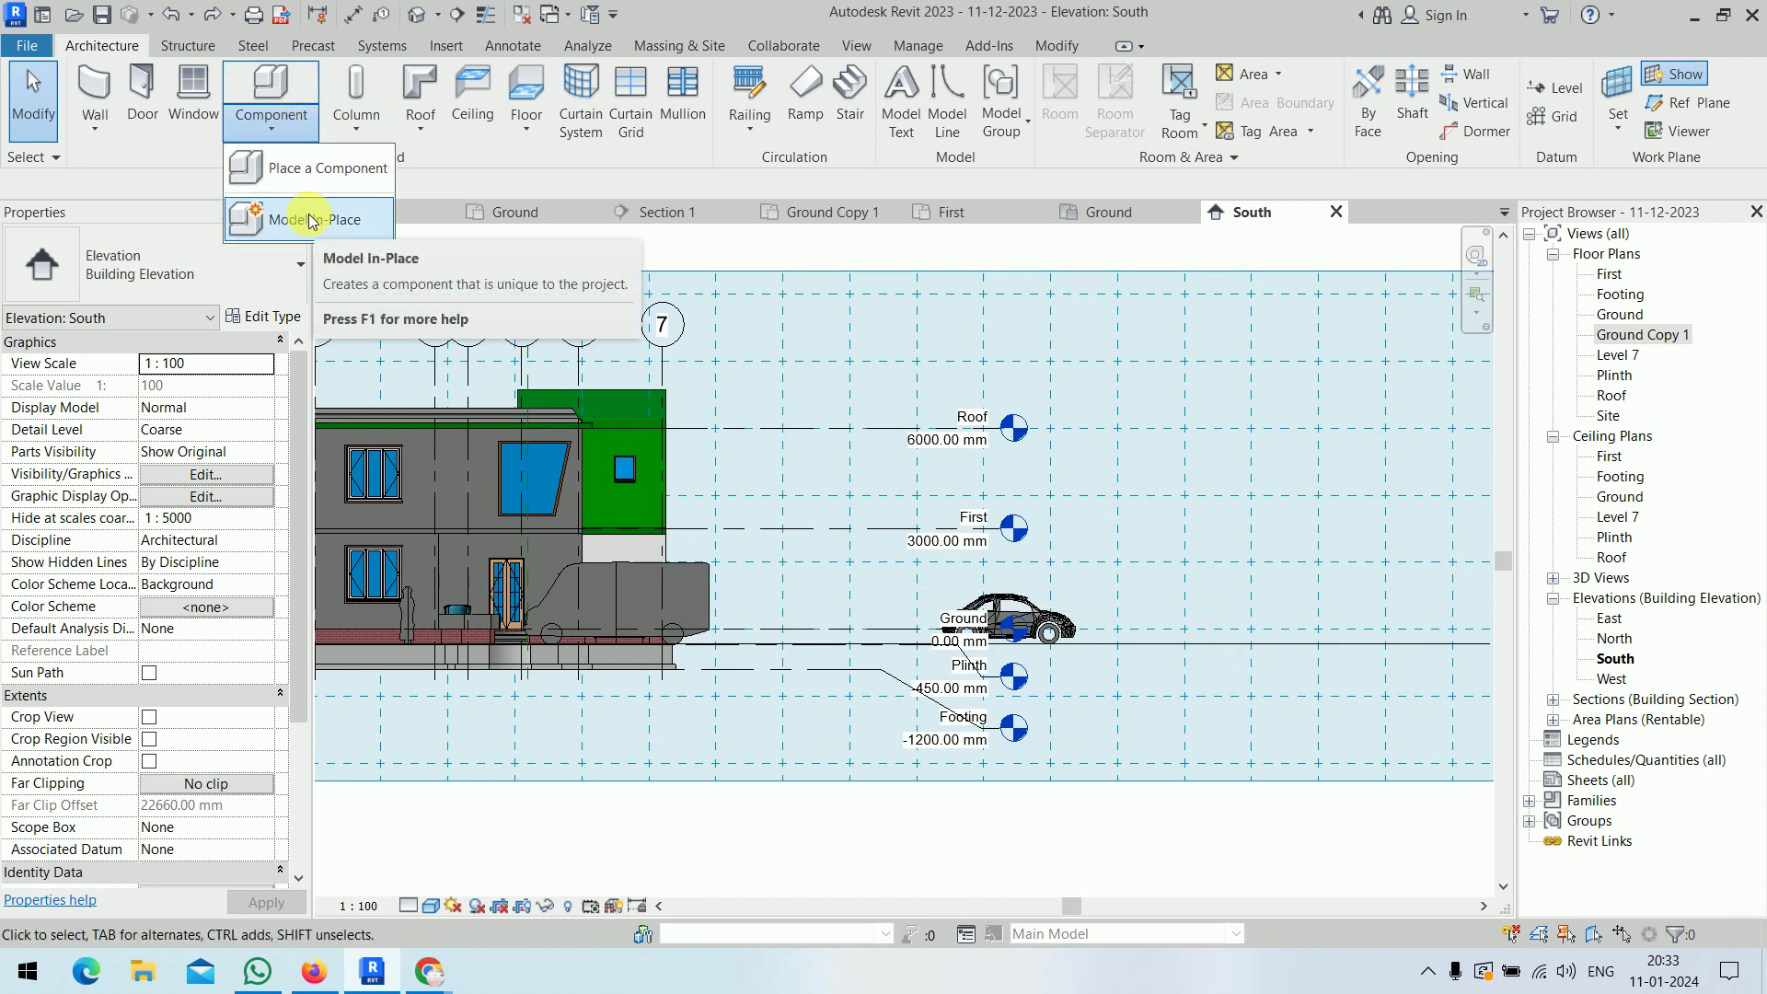
- Load the M_Emergency Wall Light family from the US Lighting > Architectural > Internal library folder
{"action": "left_click", "coordinate": [1216, 247]}
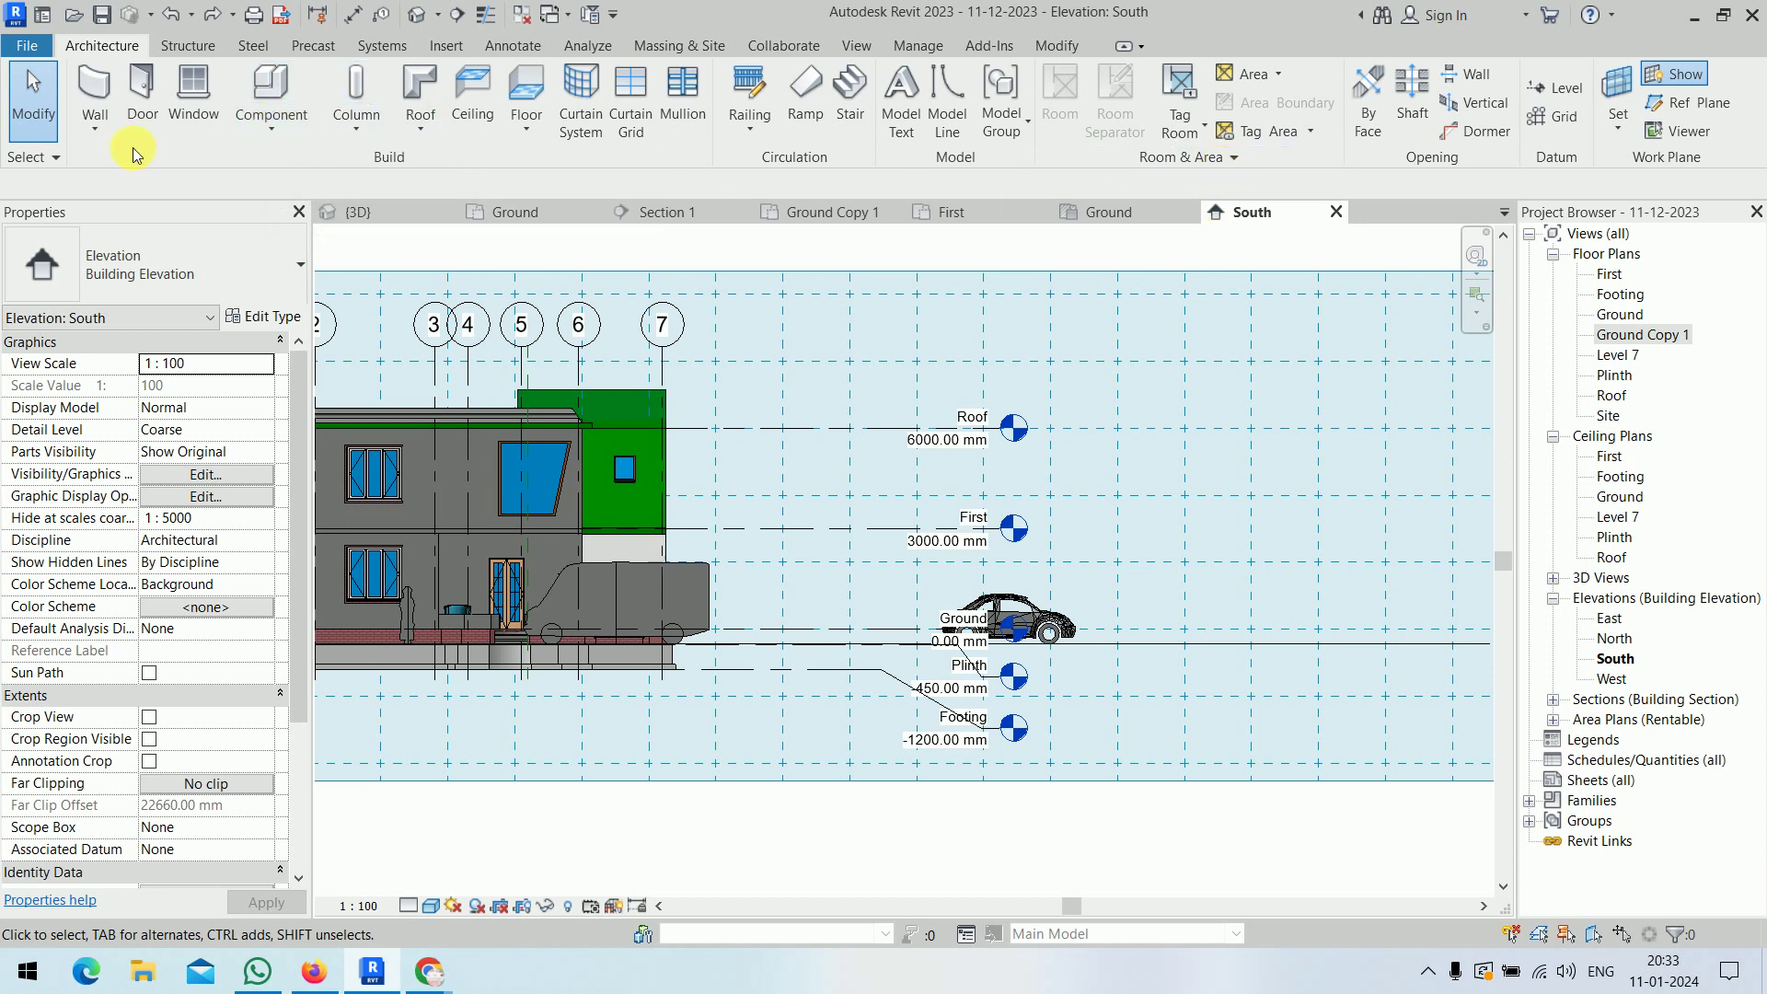
{"action": "left_click", "coordinate": [269, 87]}
{"action": "left_click", "coordinate": [994, 112]}
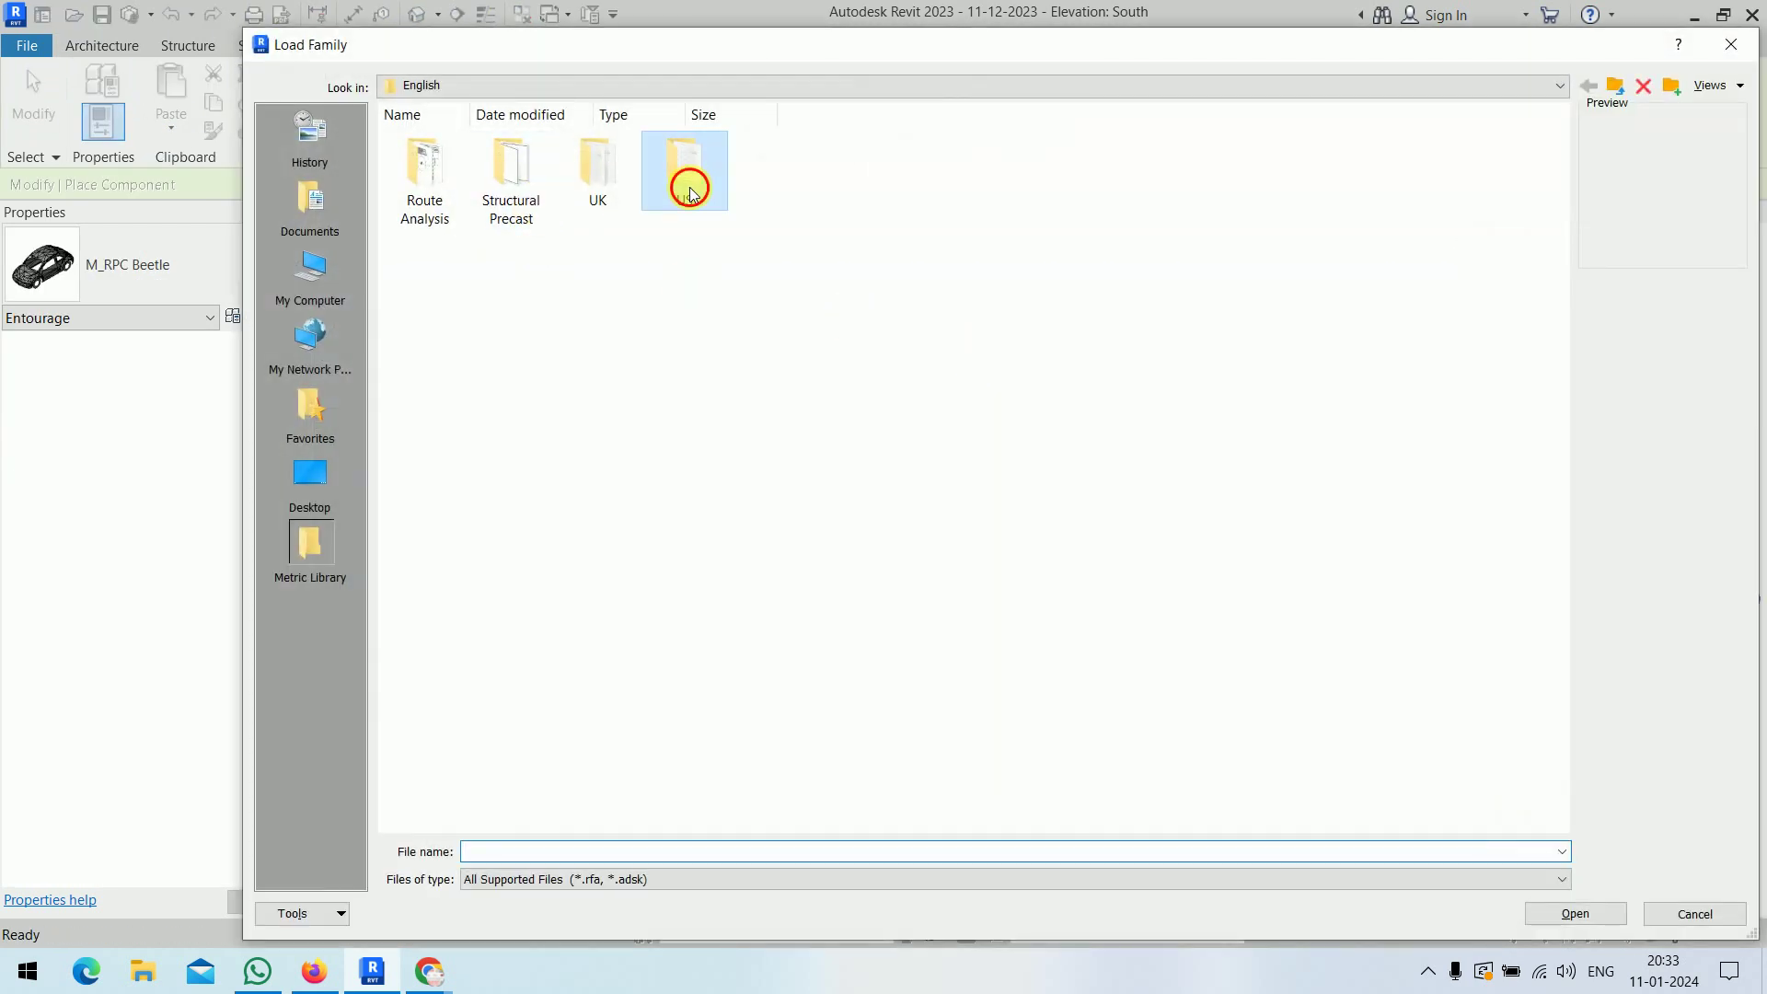
{"action": "double_click", "coordinate": [688, 180]}
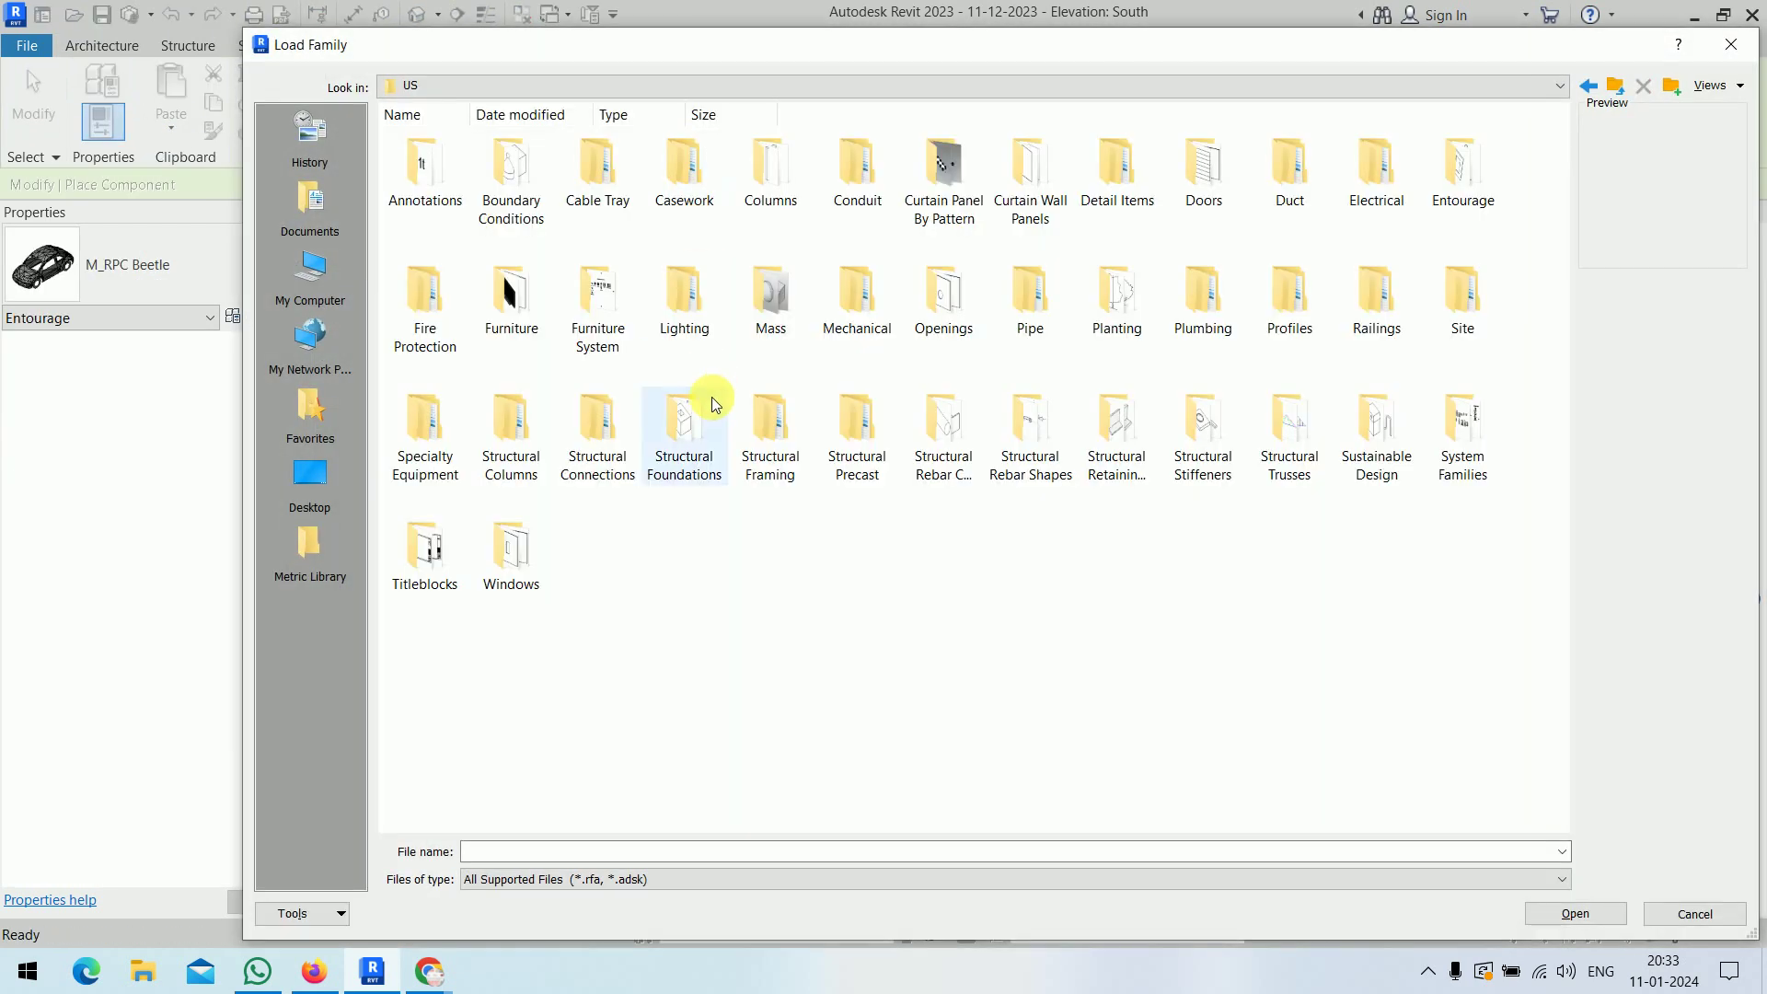
{"action": "double_click", "coordinate": [694, 308]}
{"action": "double_click", "coordinate": [431, 182]}
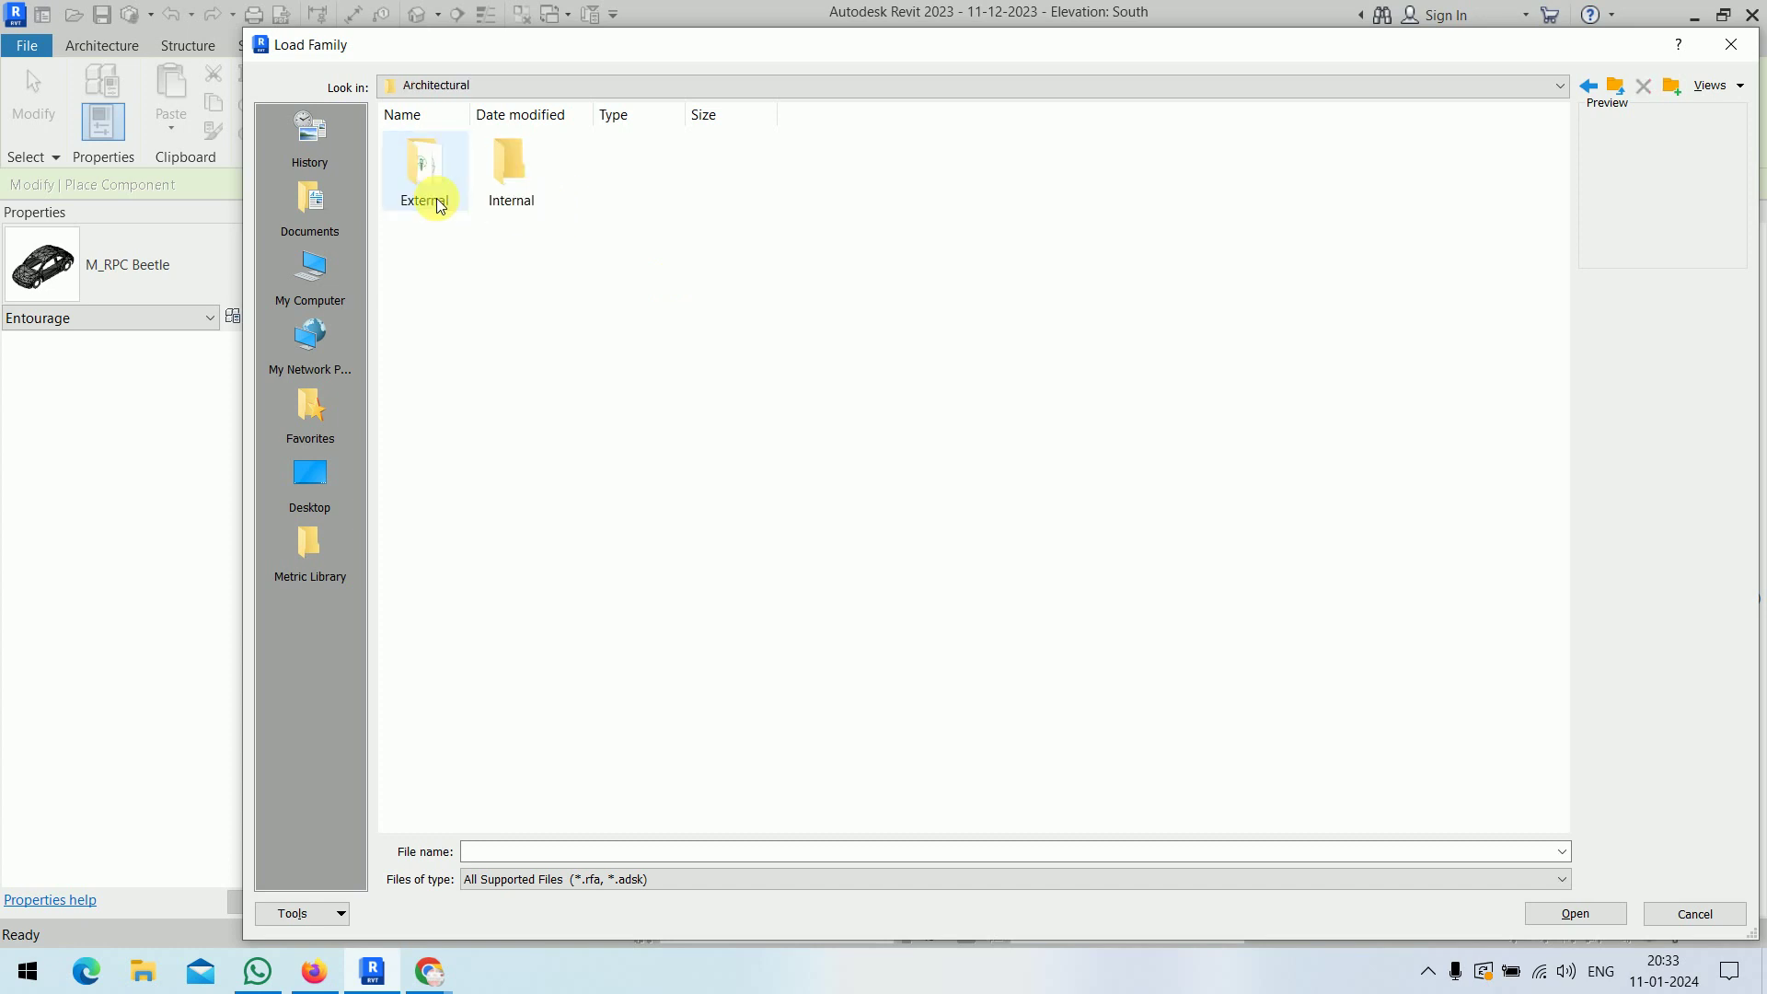
{"action": "double_click", "coordinate": [513, 197]}
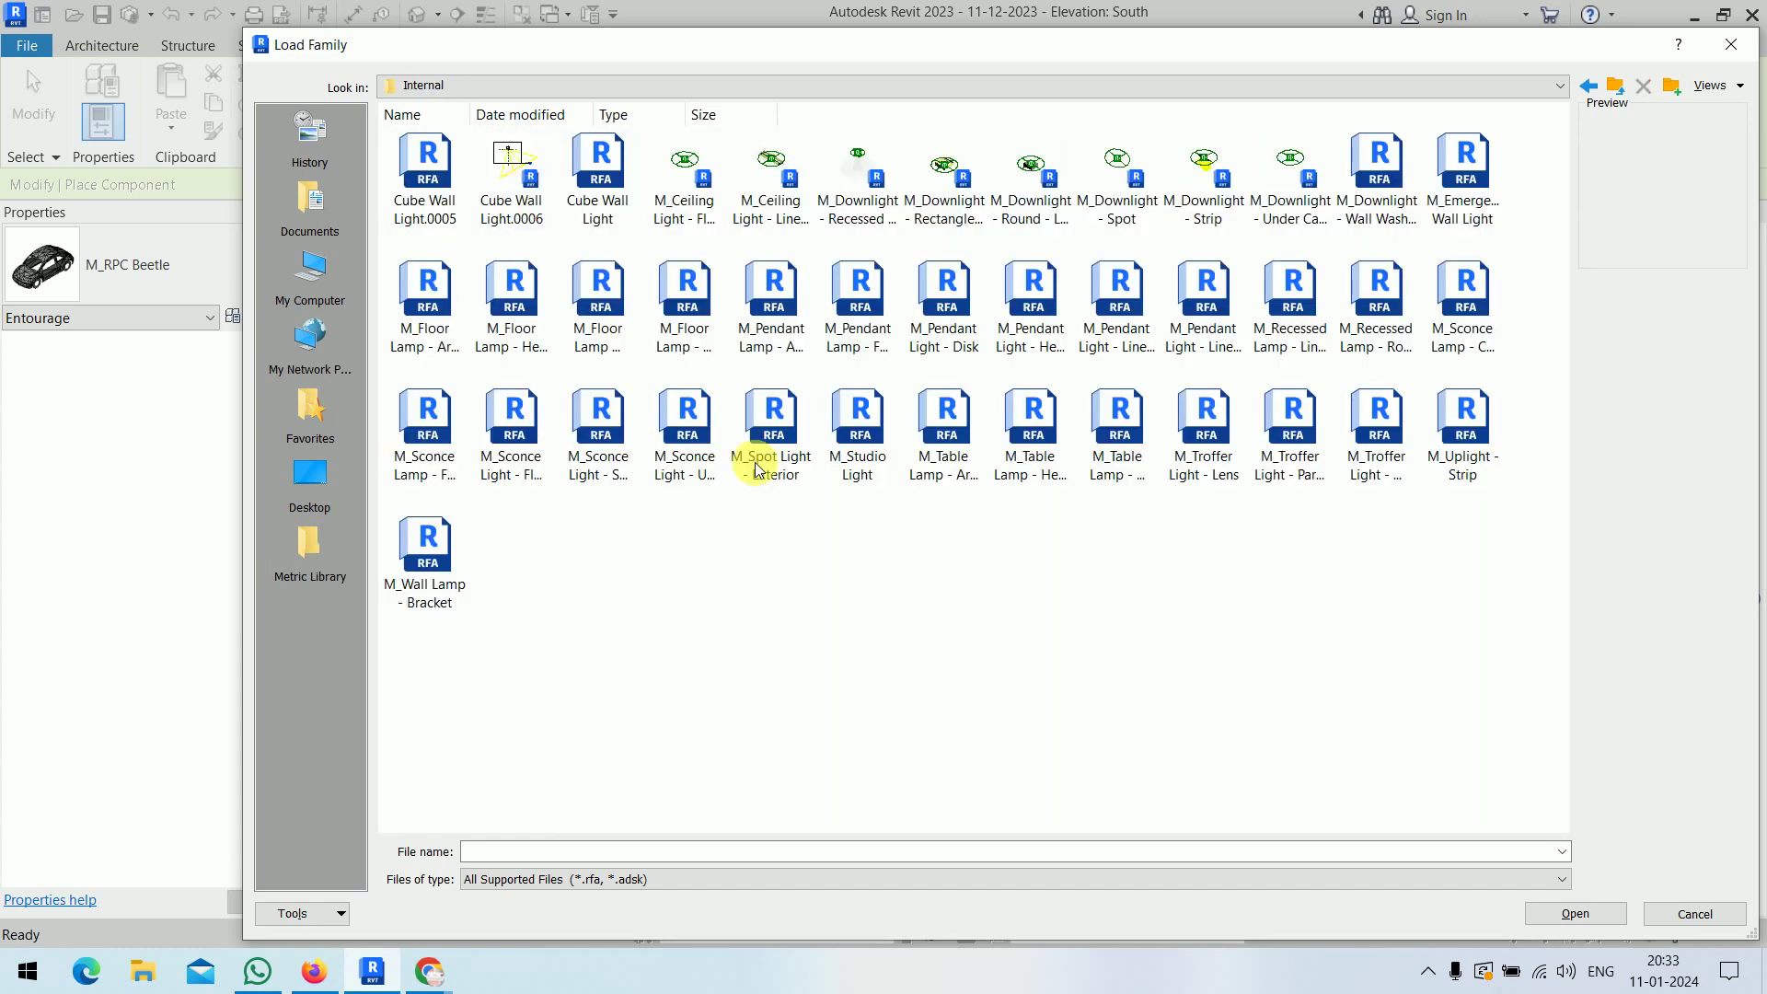
{"action": "right_click", "coordinate": [832, 546]}
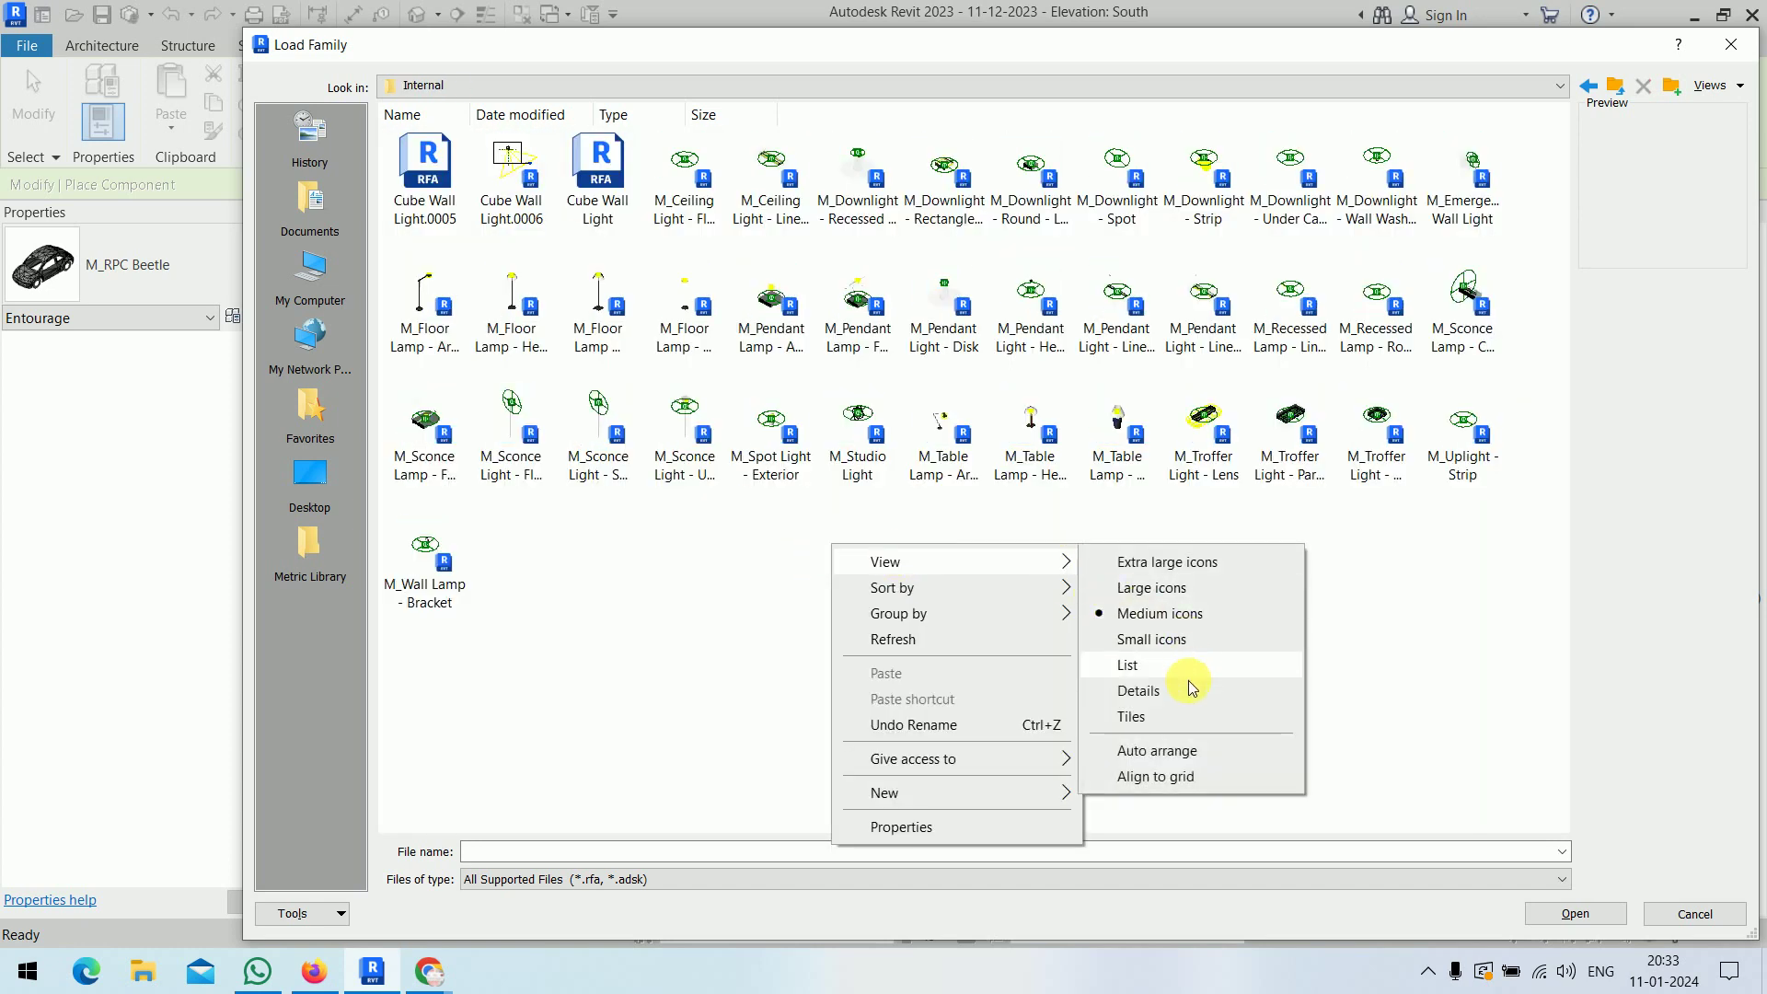
{"action": "left_click", "coordinate": [1187, 690]}
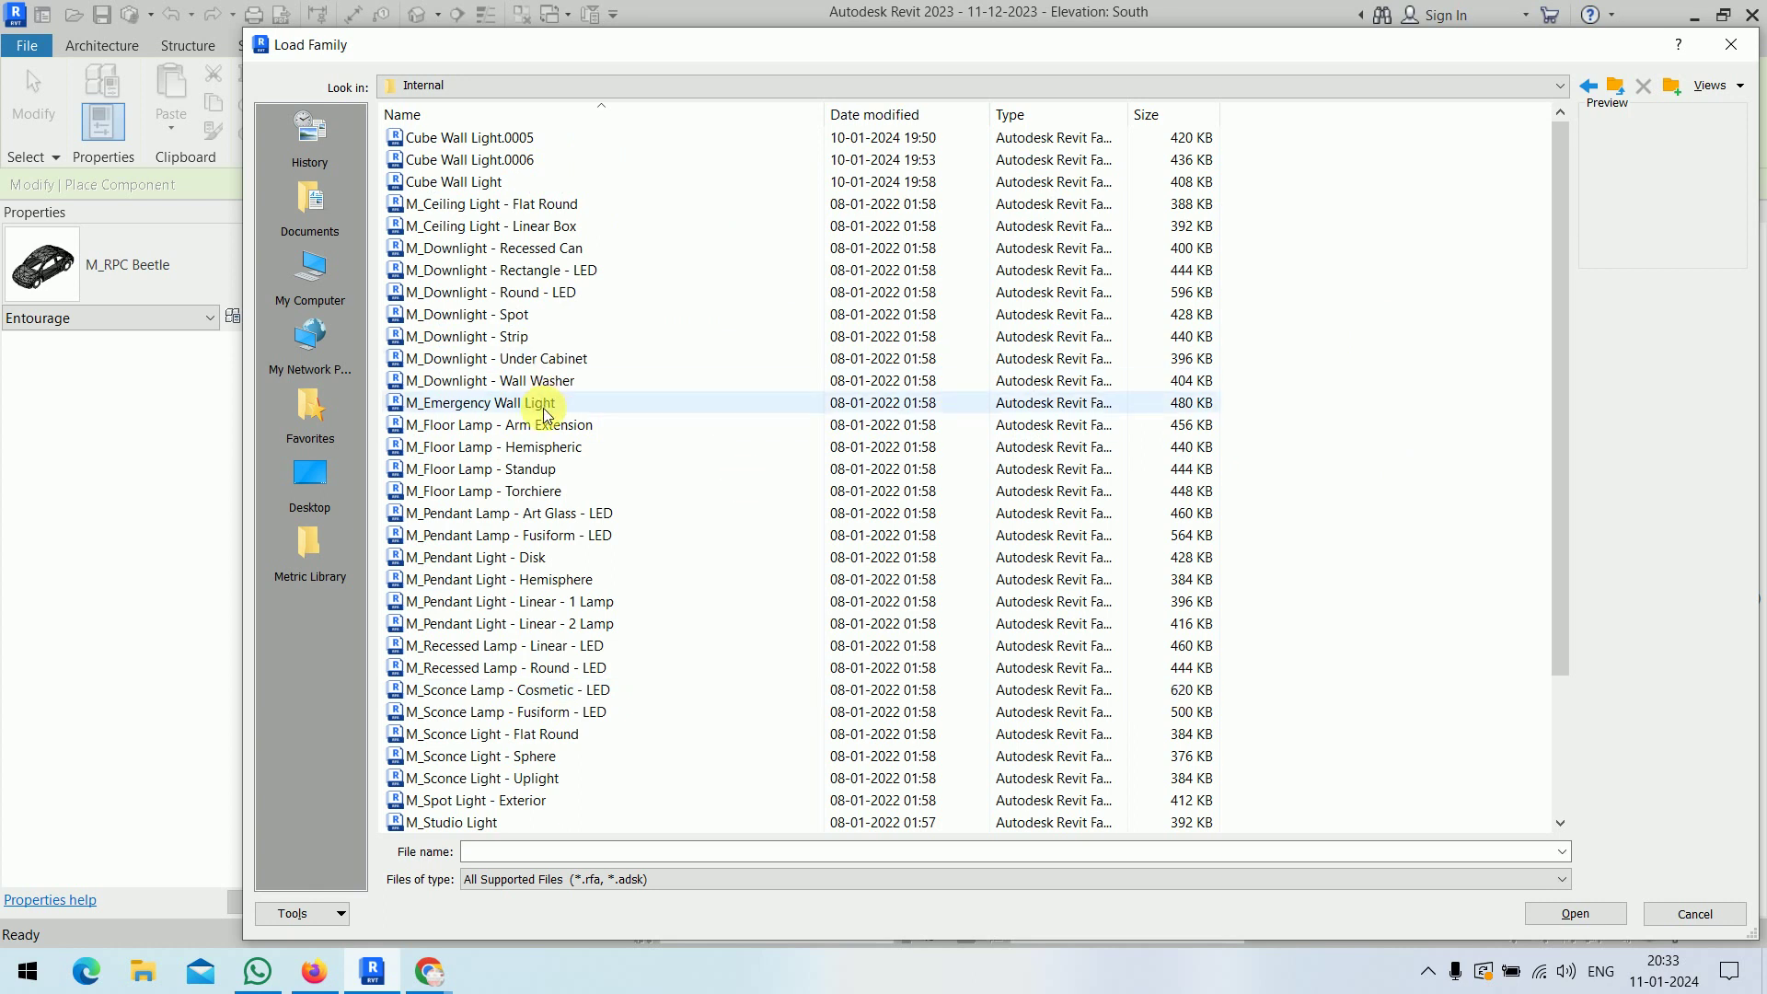
{"action": "left_click", "coordinate": [543, 403]}
{"action": "left_click", "coordinate": [1575, 913]}
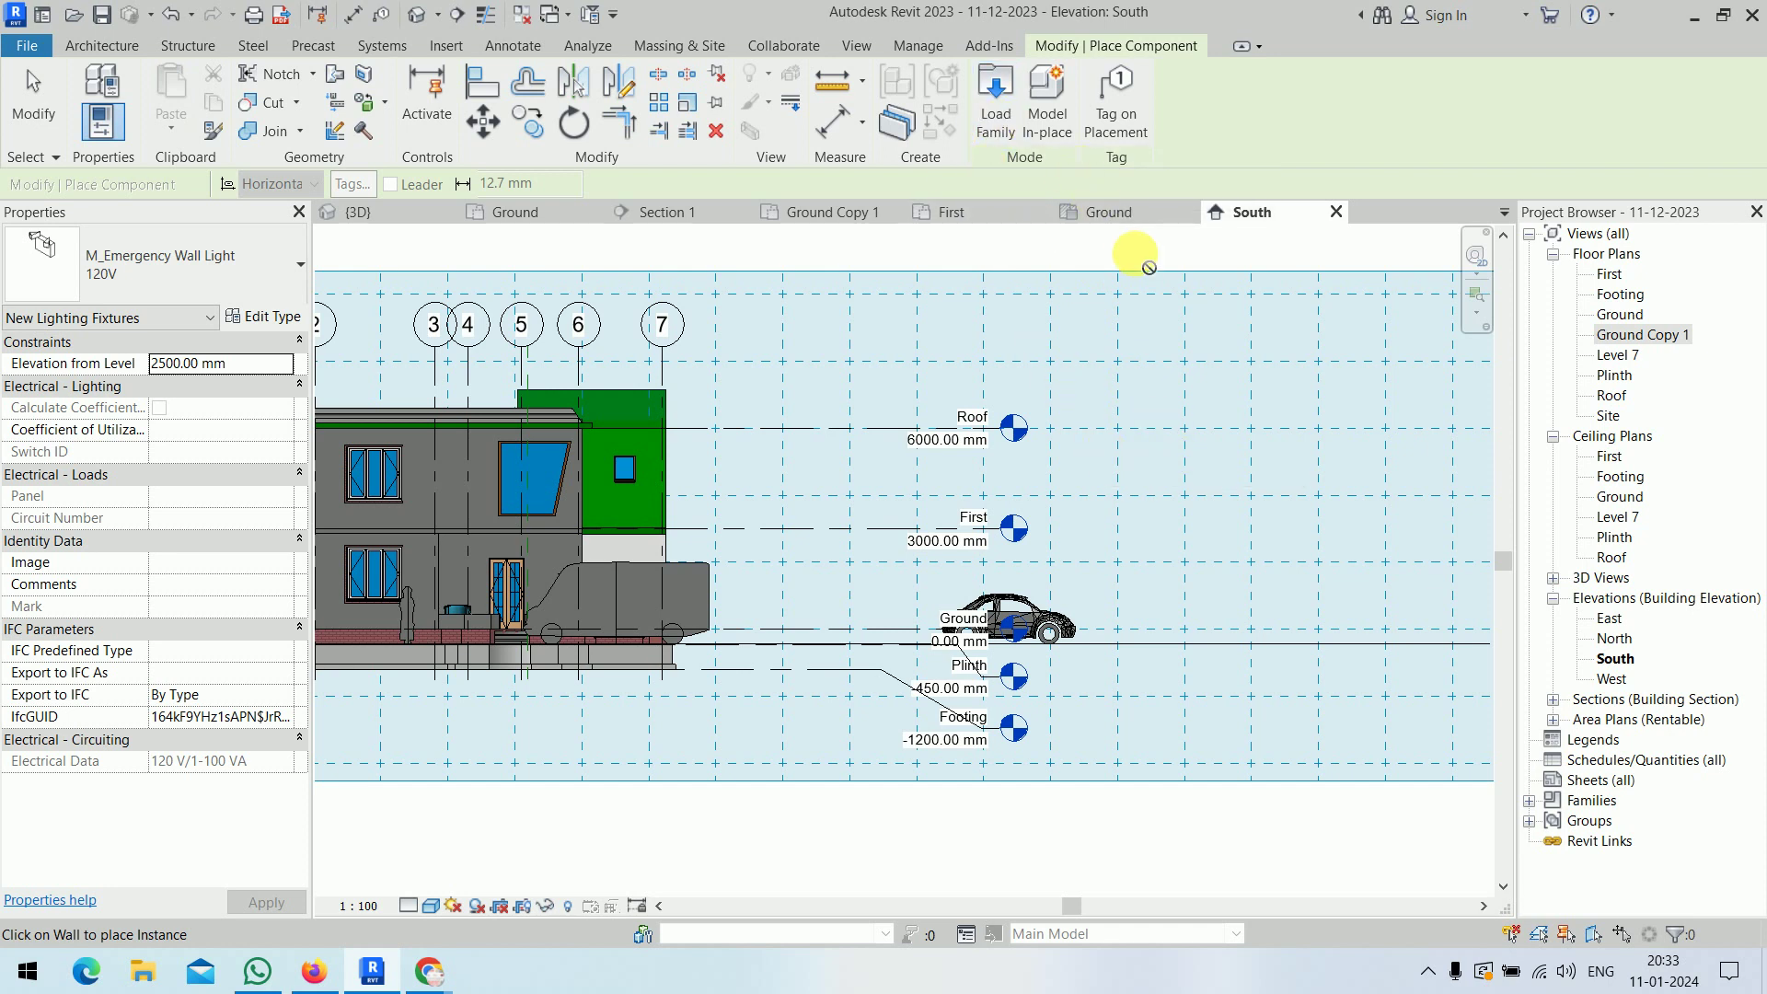
{"action": "key", "text": "Escape"}
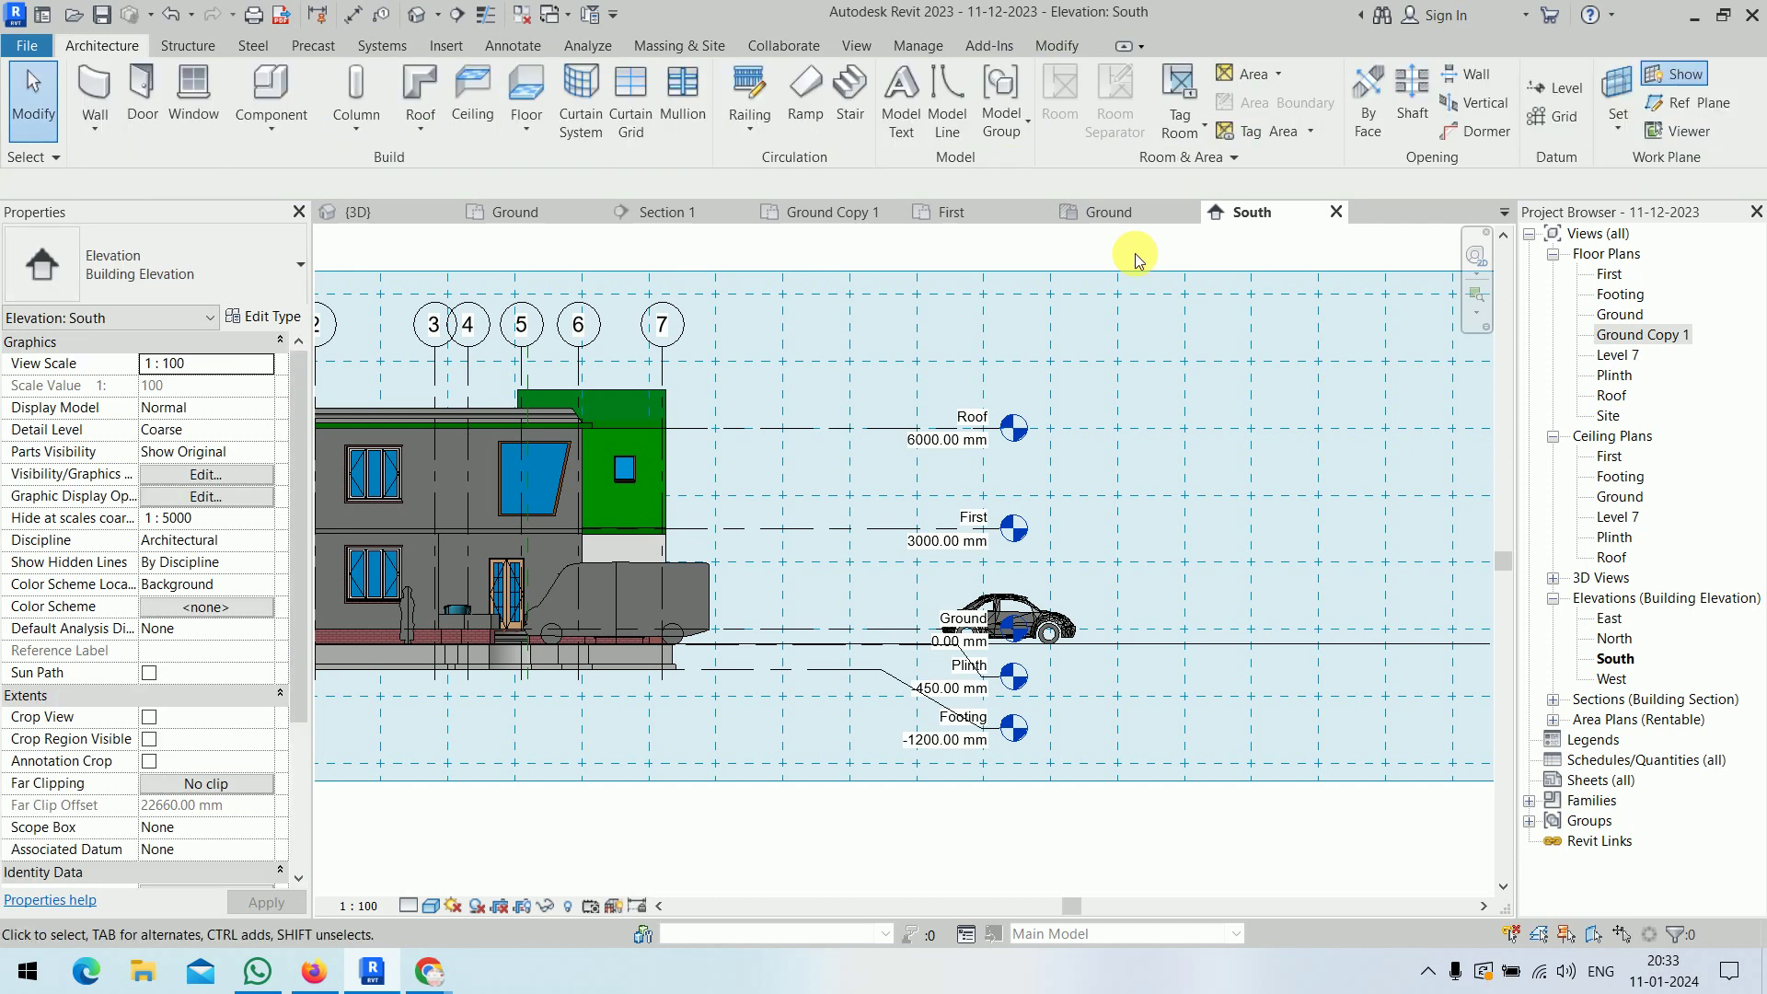
- Load the M_Wall Lamp - Bracket family, then cancel placement and clear the selection
{"action": "left_click", "coordinate": [273, 88]}
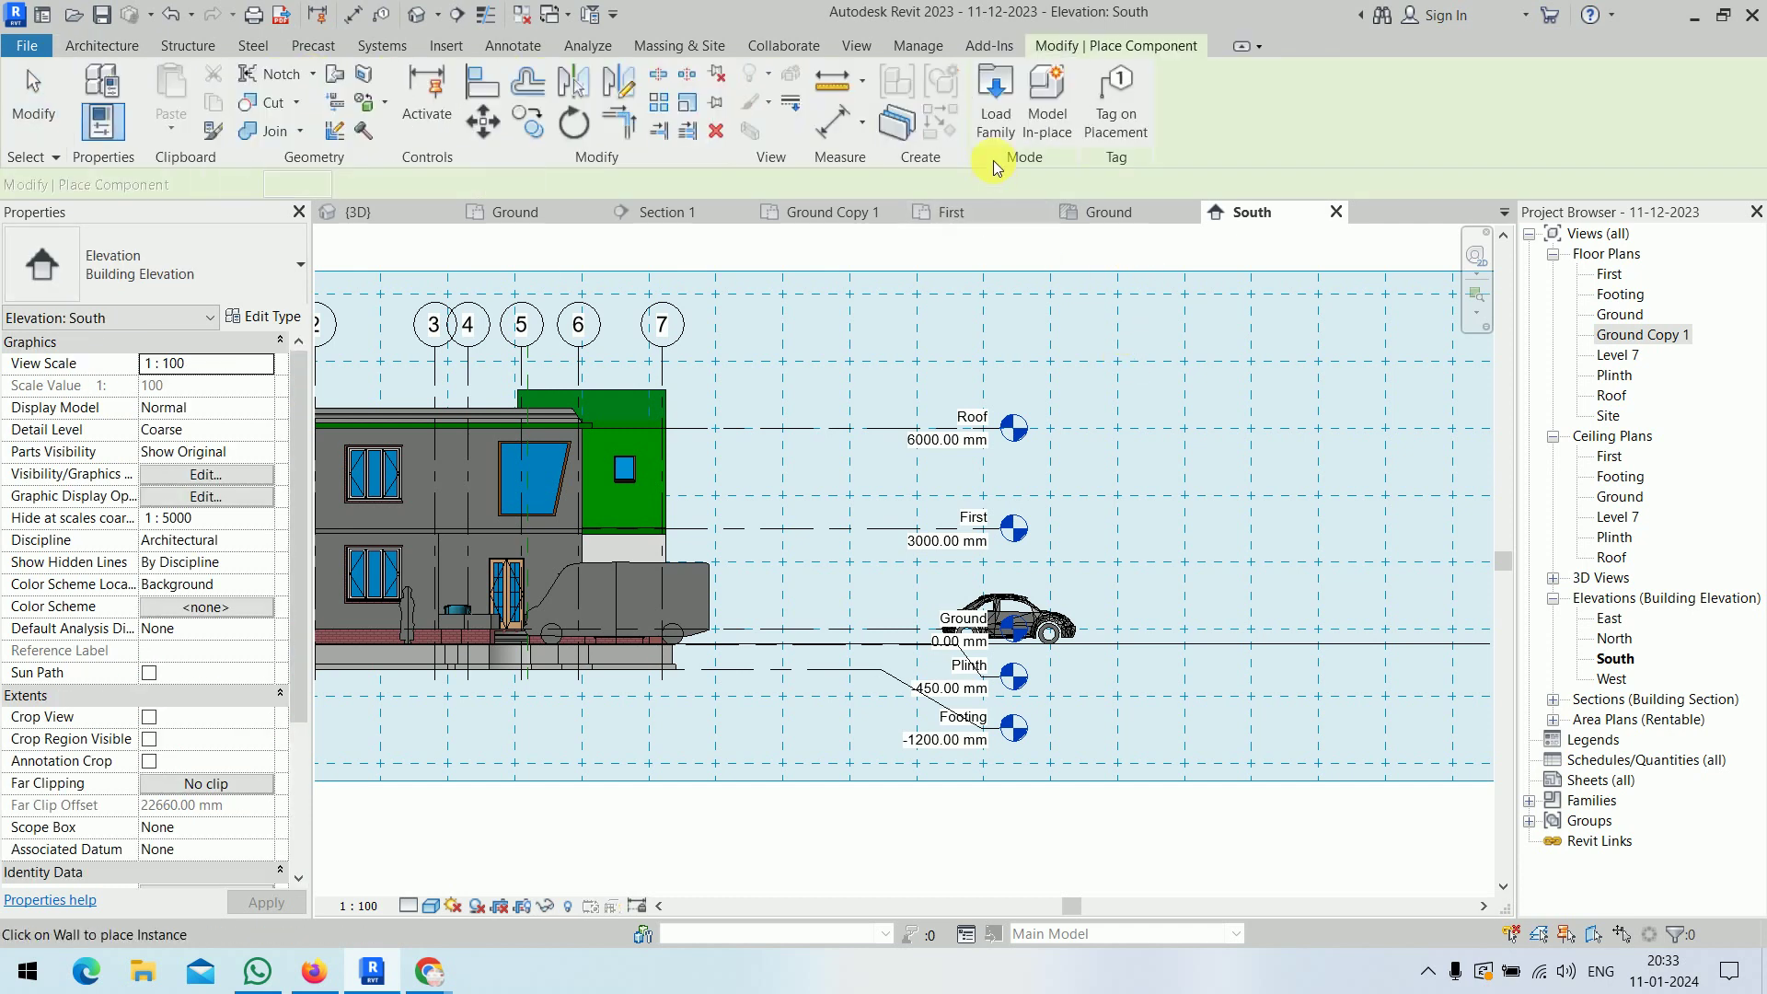
{"action": "left_click", "coordinate": [995, 101]}
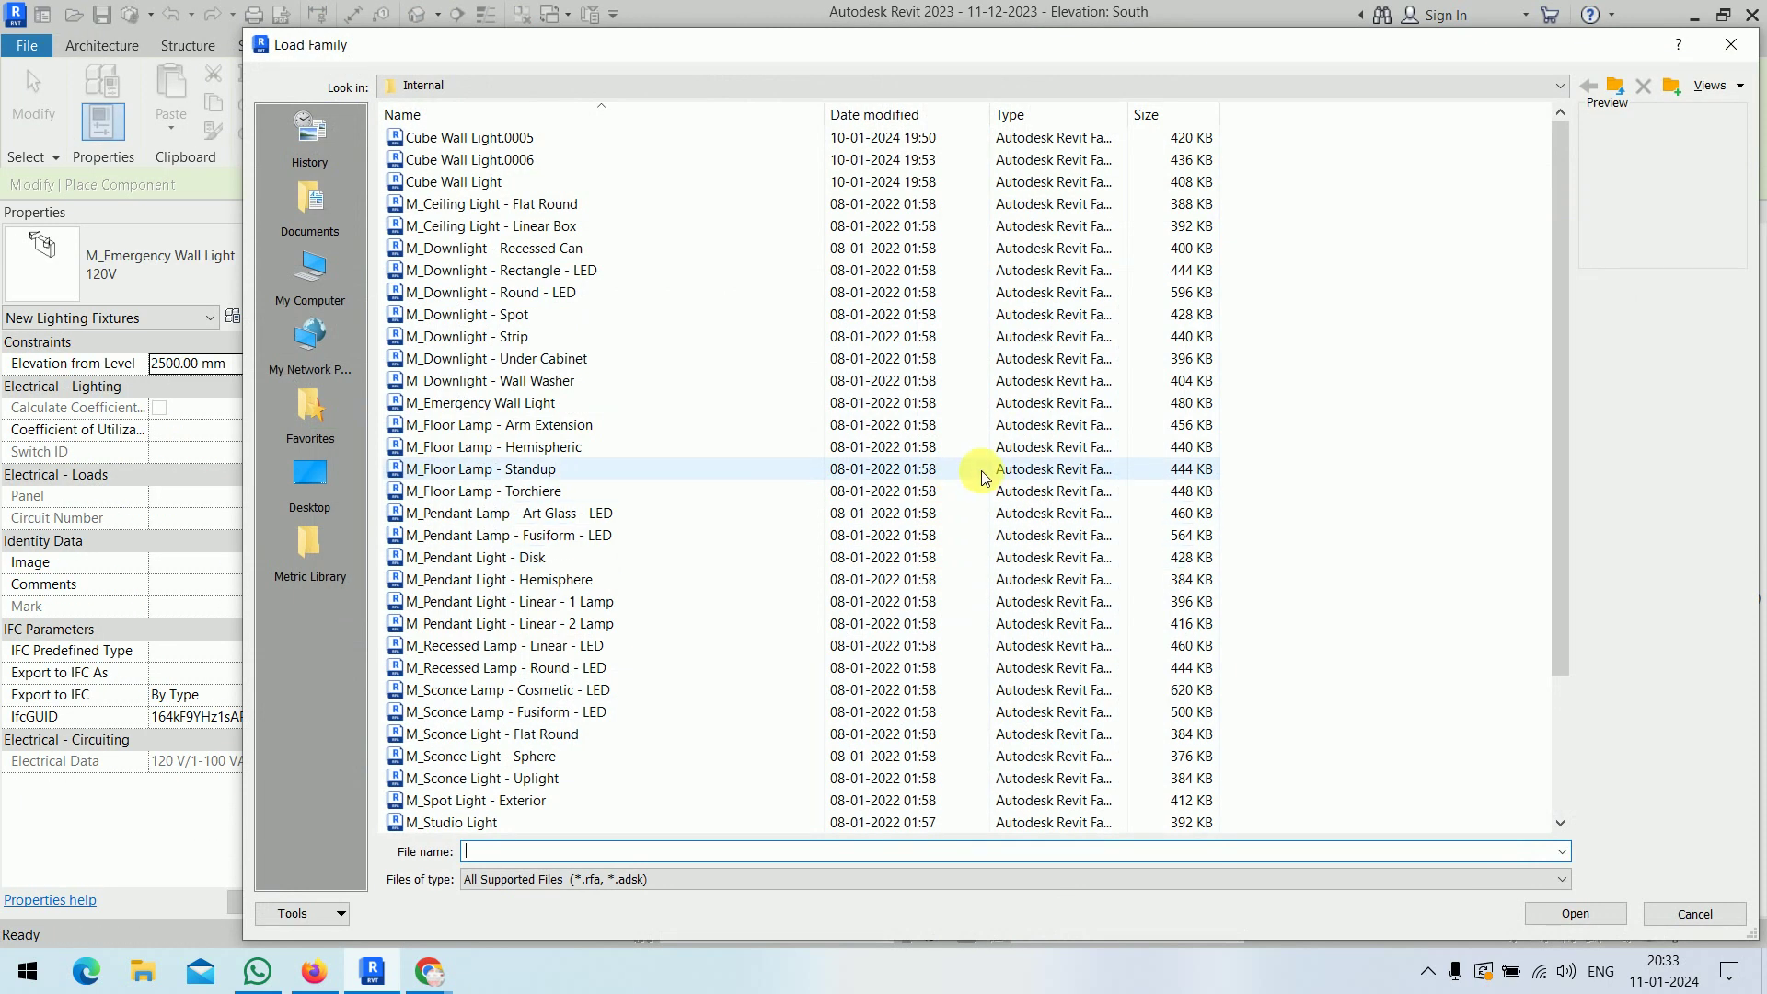
{"action": "scroll", "coordinate": [983, 476], "scroll_direction": "down", "scroll_amount": 3}
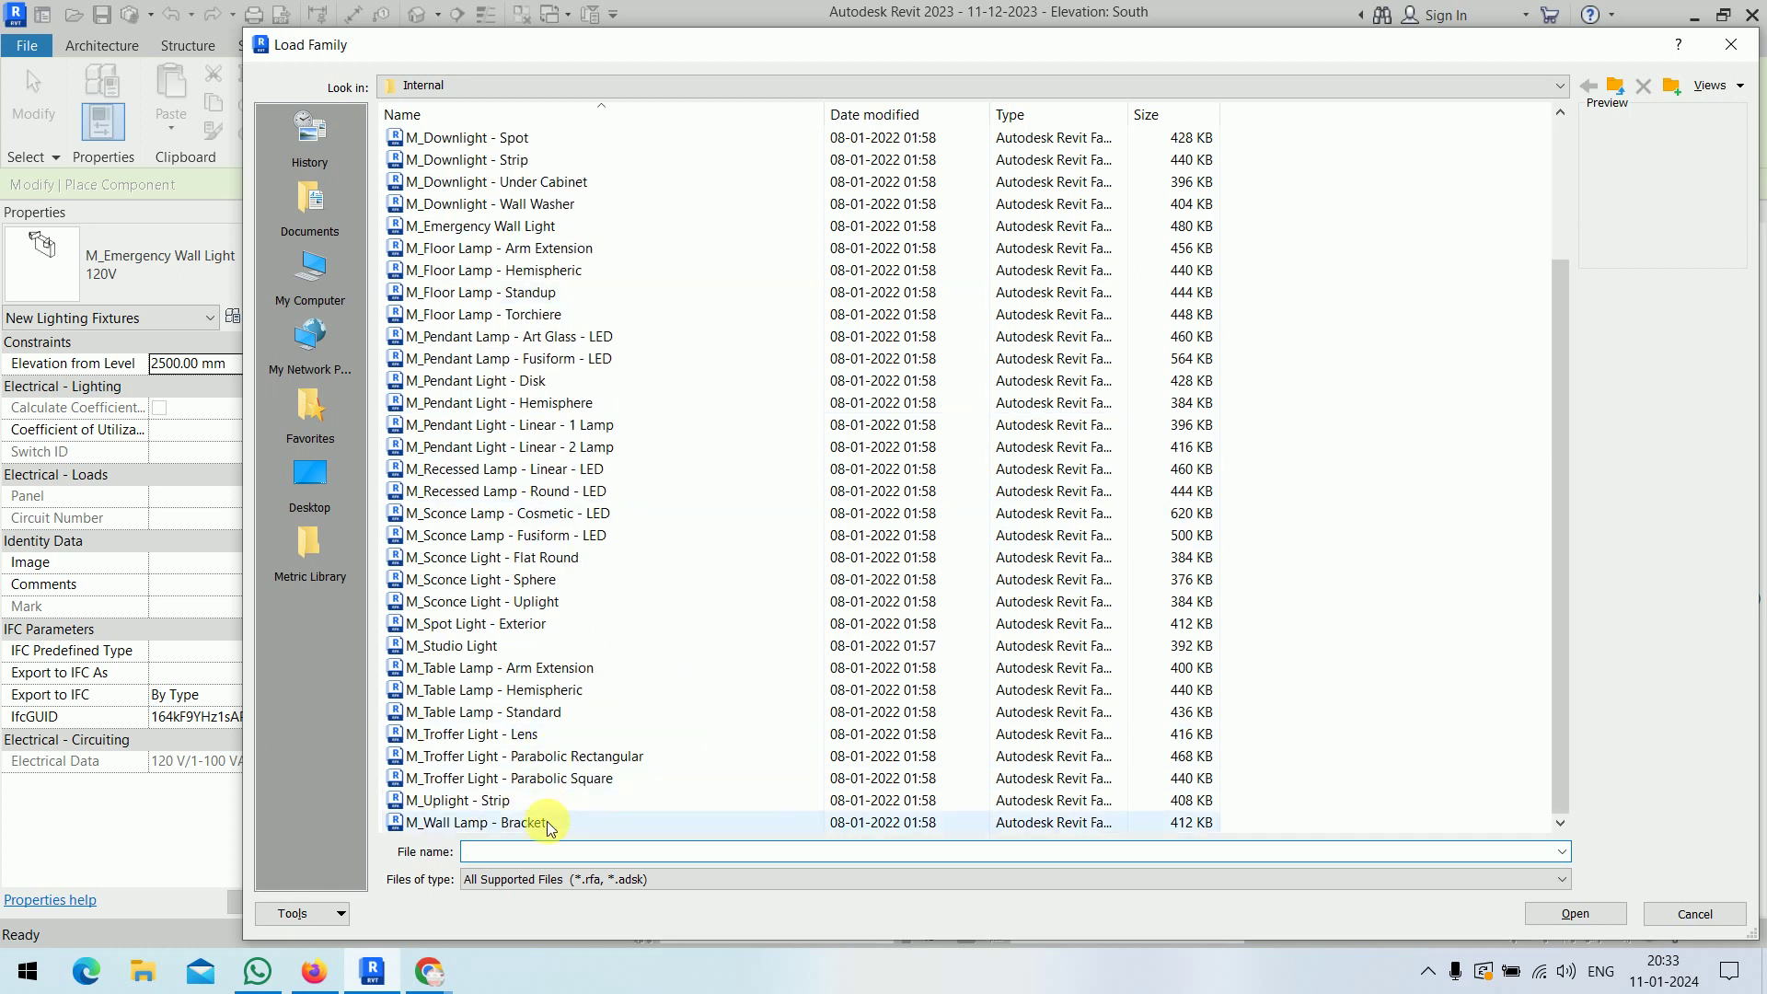
{"action": "left_click", "coordinate": [516, 821]}
{"action": "left_click", "coordinate": [1571, 916]}
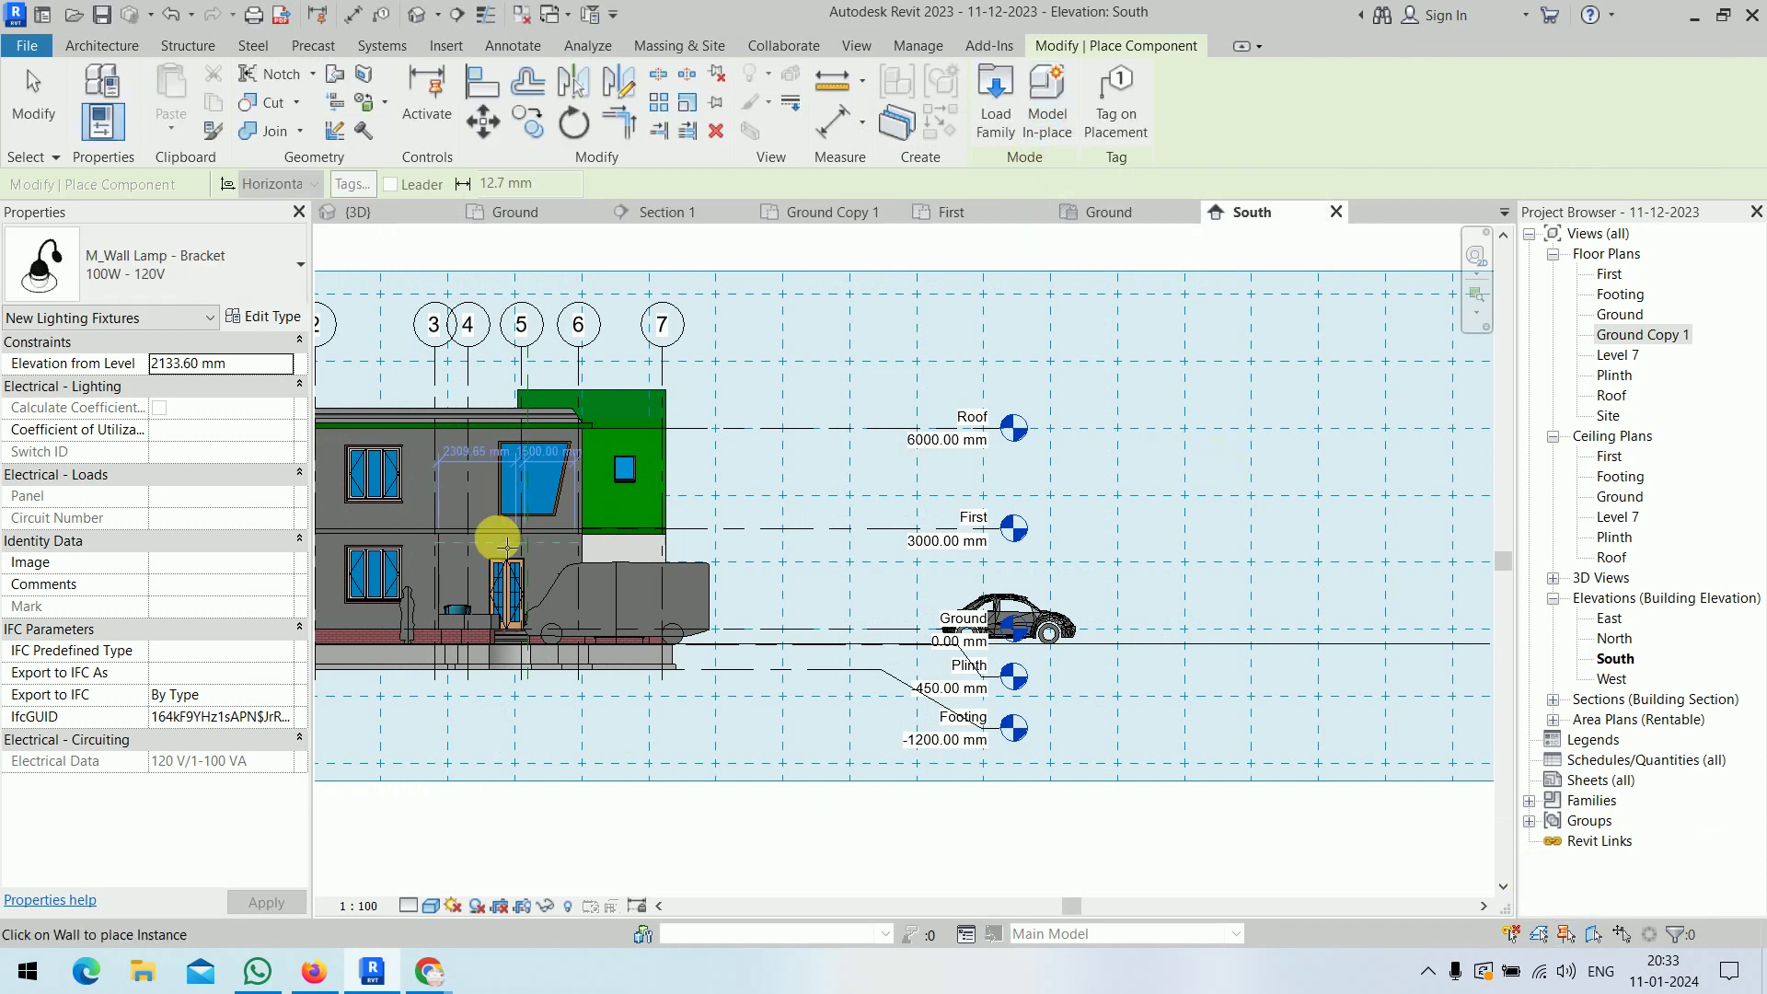
{"action": "scroll", "coordinate": [727, 513], "scroll_direction": "down", "scroll_amount": 3}
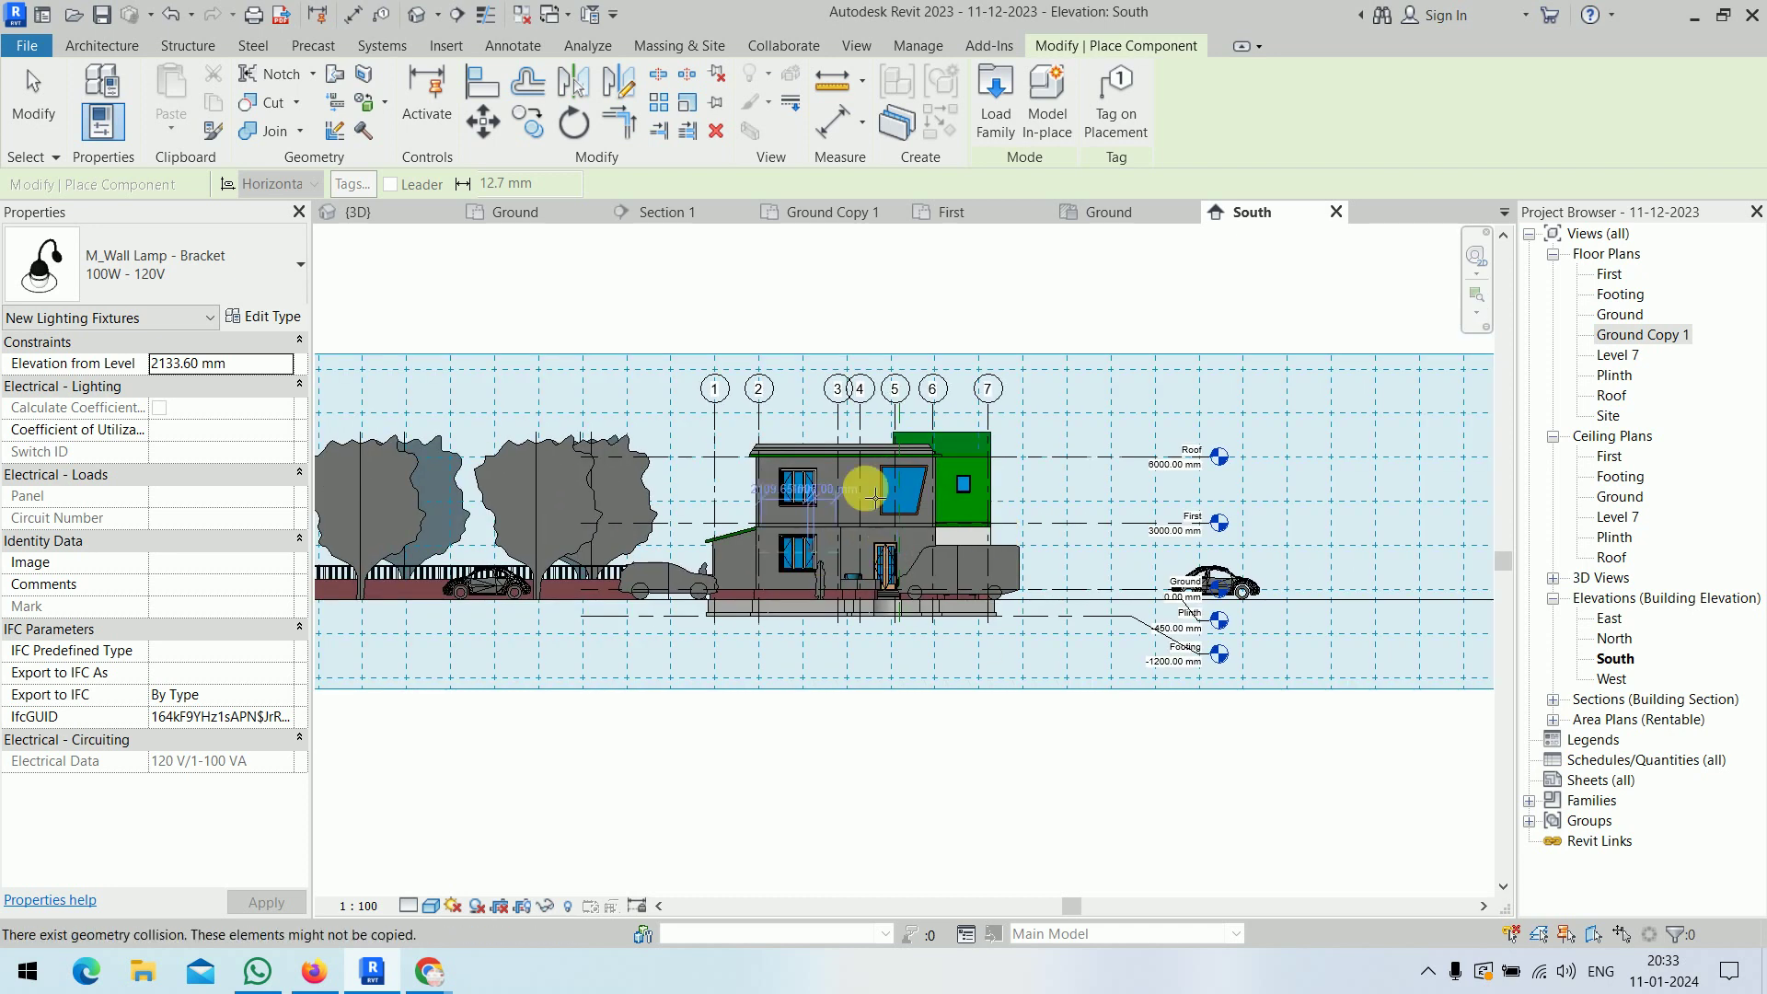
{"action": "key", "text": "Escape"}
{"action": "left_click", "coordinate": [917, 314]}
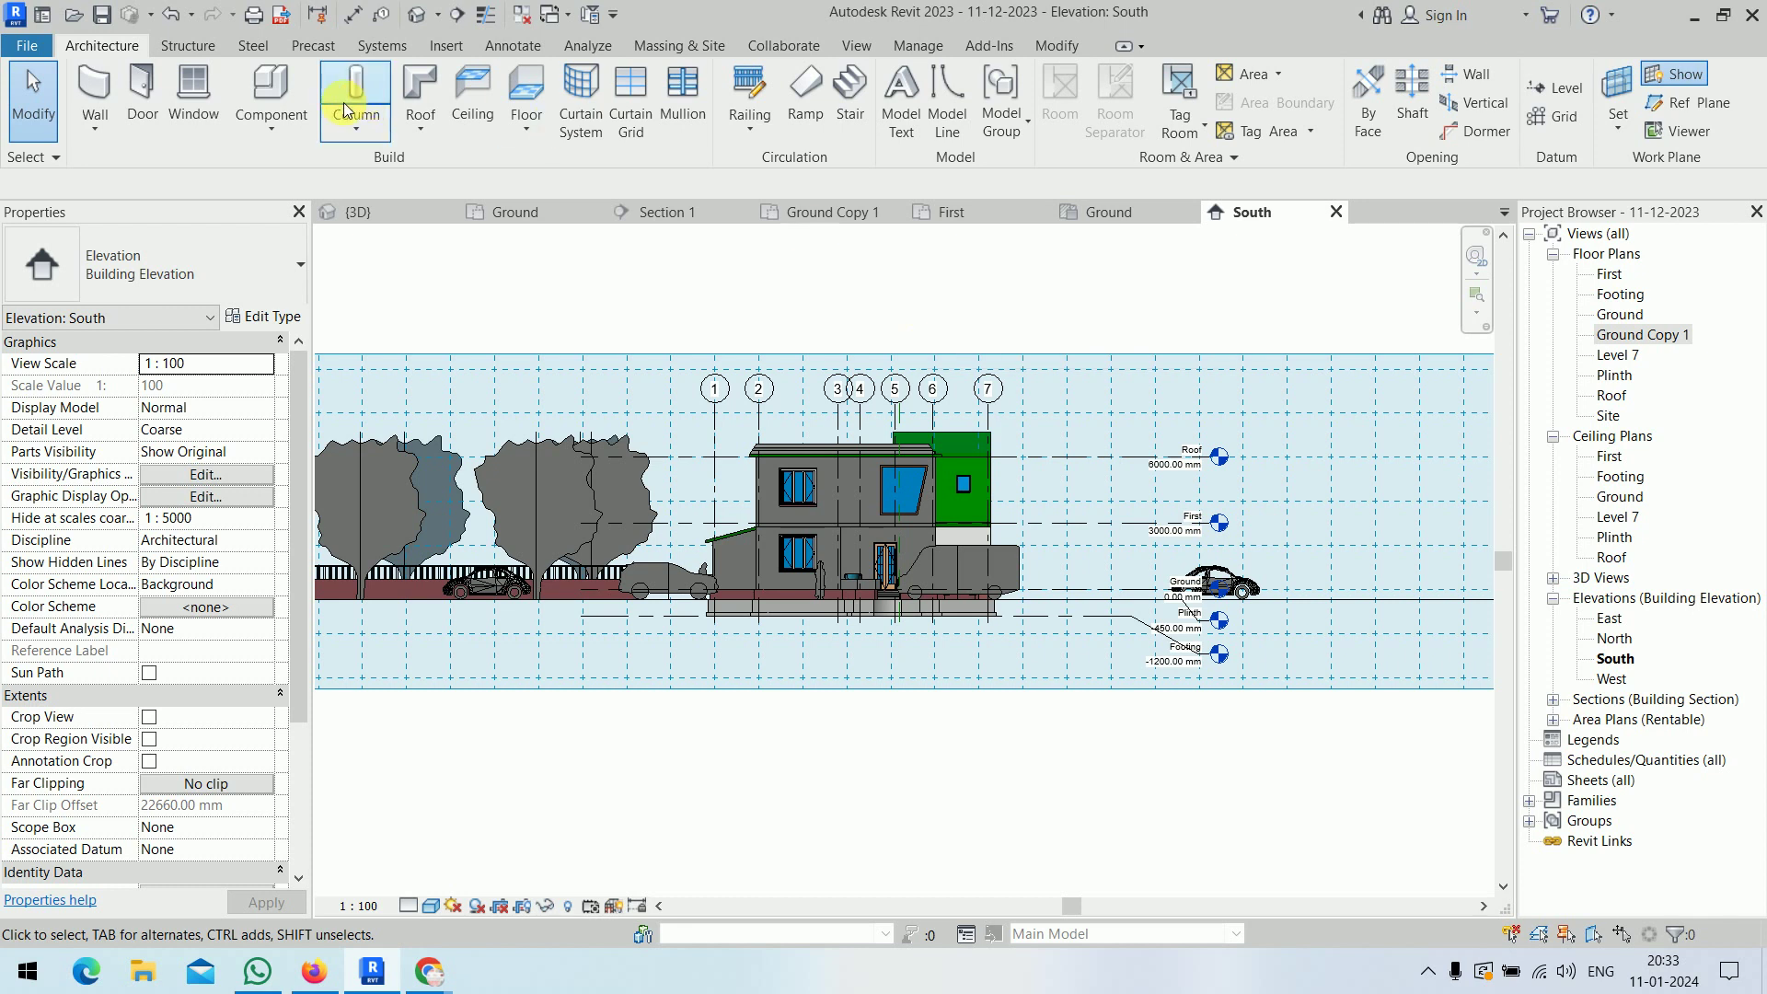
- Create a new in-place model in the Generic Models category with the default name
{"action": "left_click", "coordinate": [270, 129]}
{"action": "left_click", "coordinate": [267, 221]}
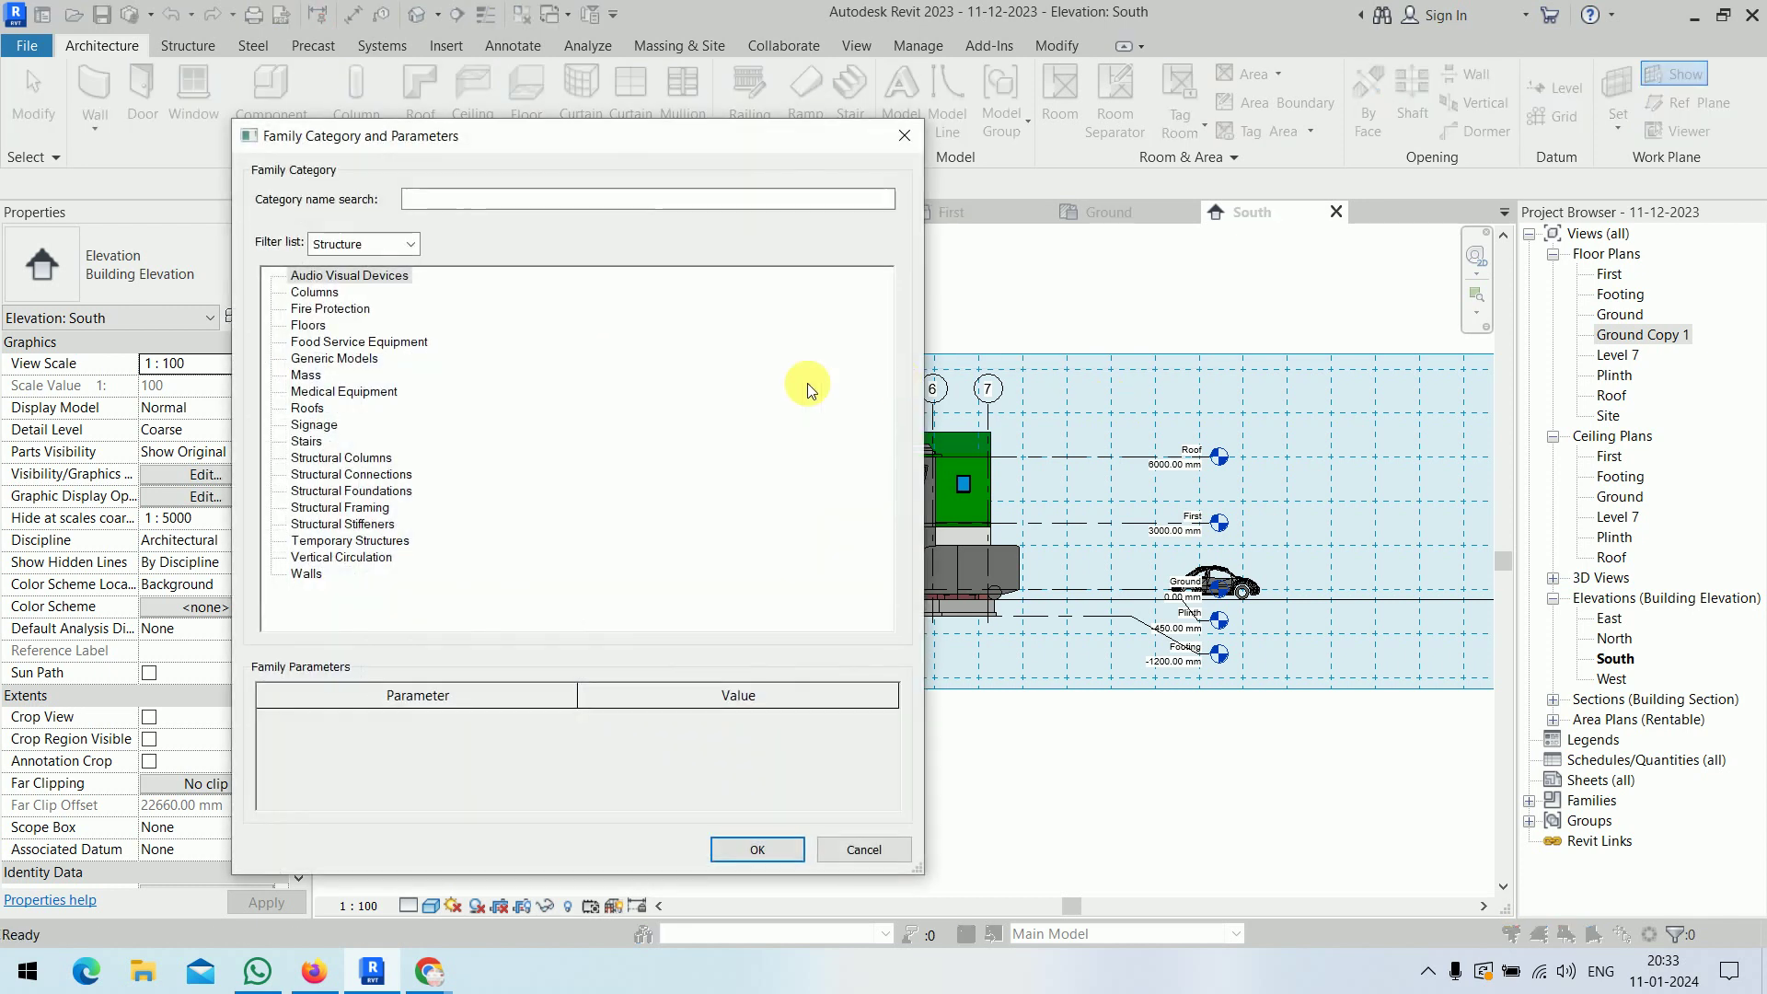
{"action": "left_click", "coordinate": [324, 359]}
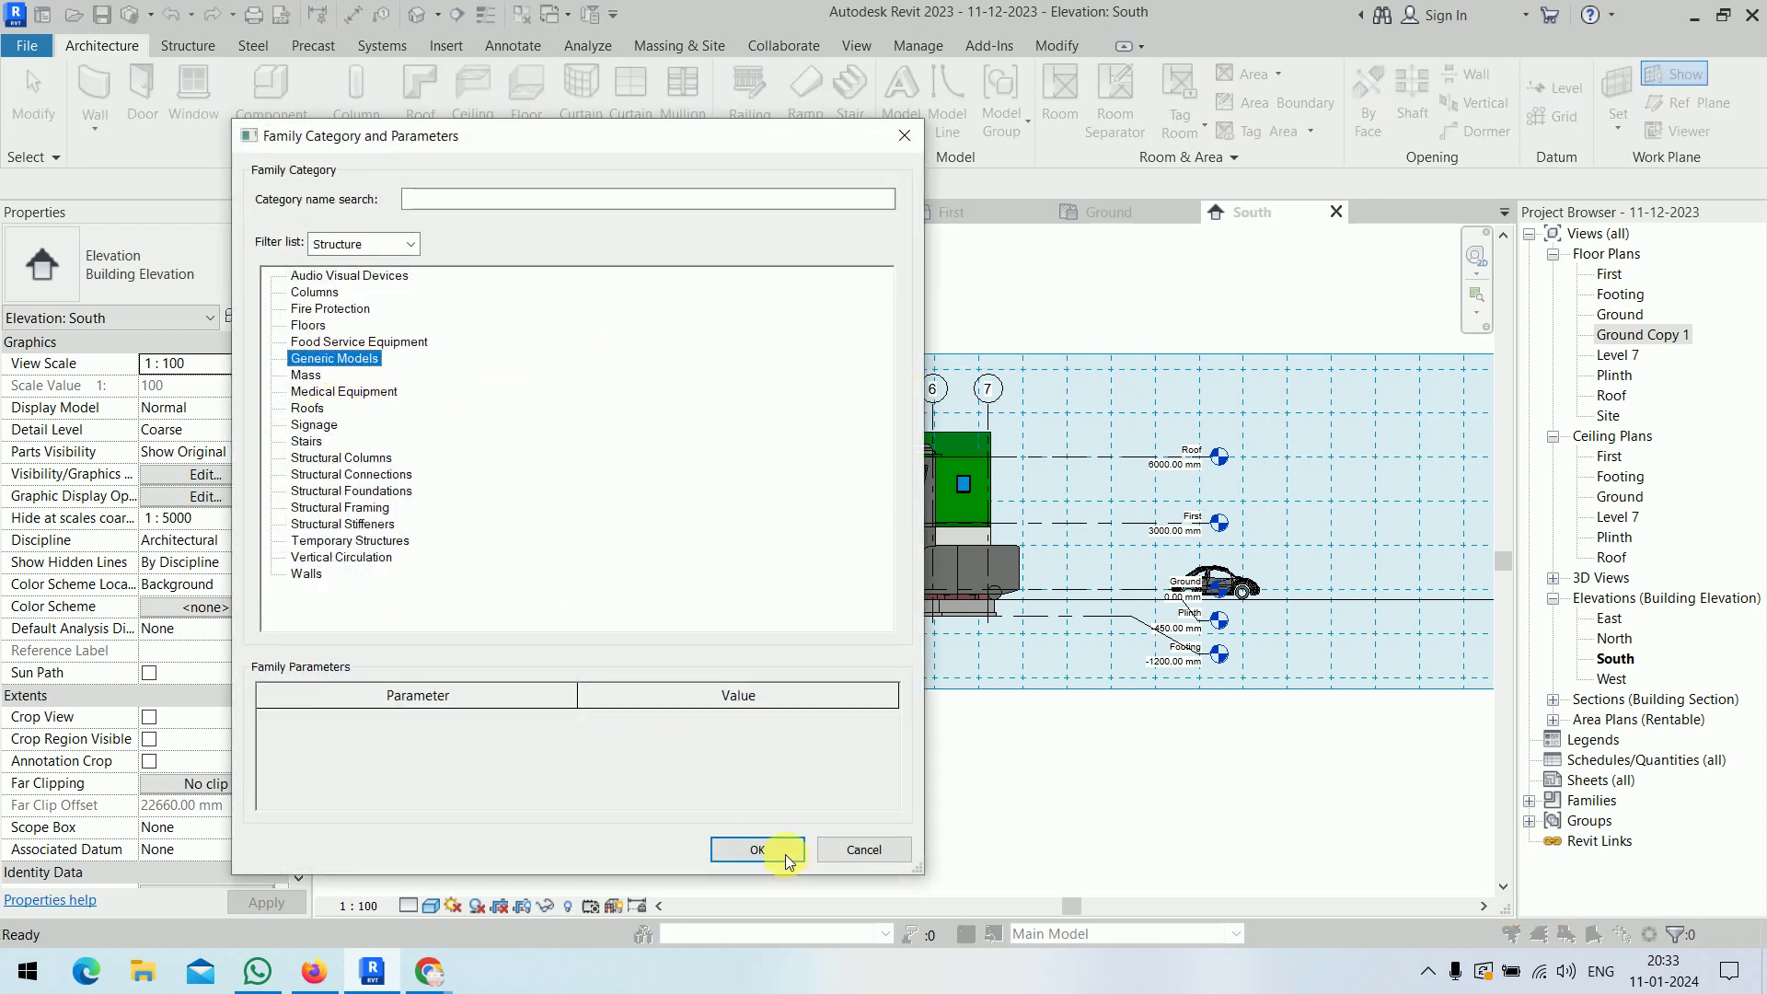
{"action": "left_click", "coordinate": [791, 865]}
{"action": "left_click", "coordinate": [831, 637]}
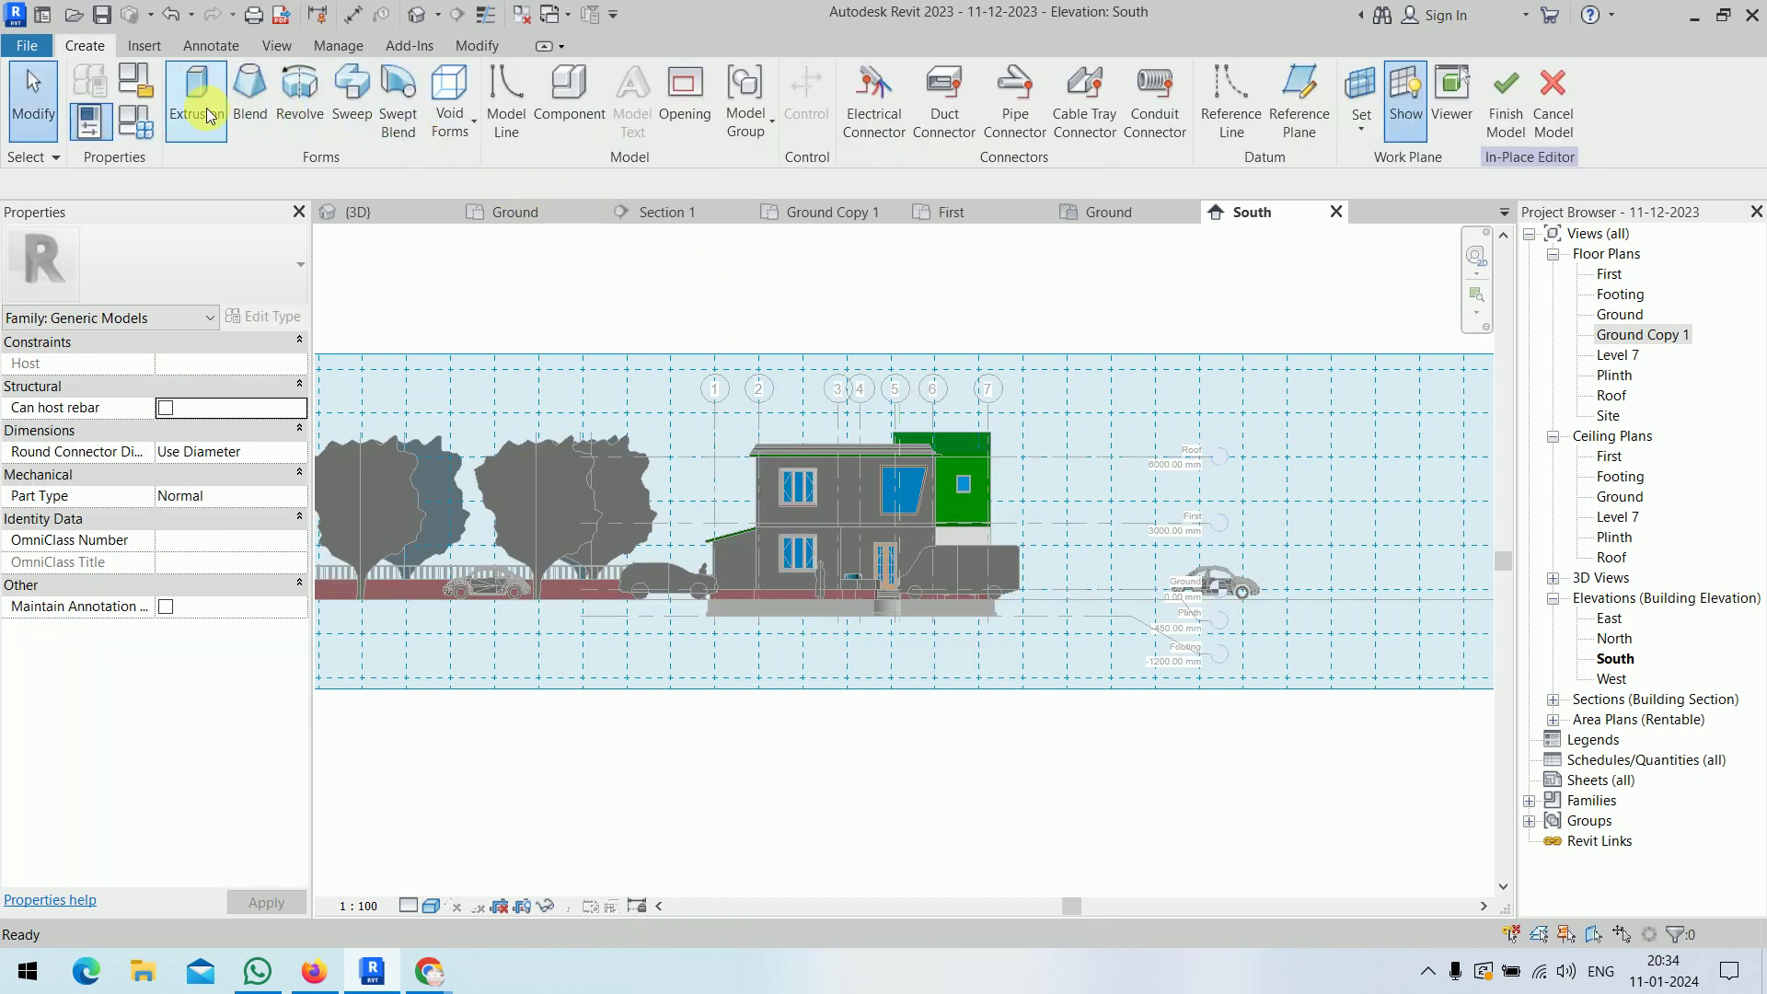
- Start an extrusion sketch and keep the wc reference plane as its work plane
{"action": "left_click", "coordinate": [197, 92]}
{"action": "middle_click_drag", "start_coordinate": [1149, 448], "coordinate": [935, 424]}
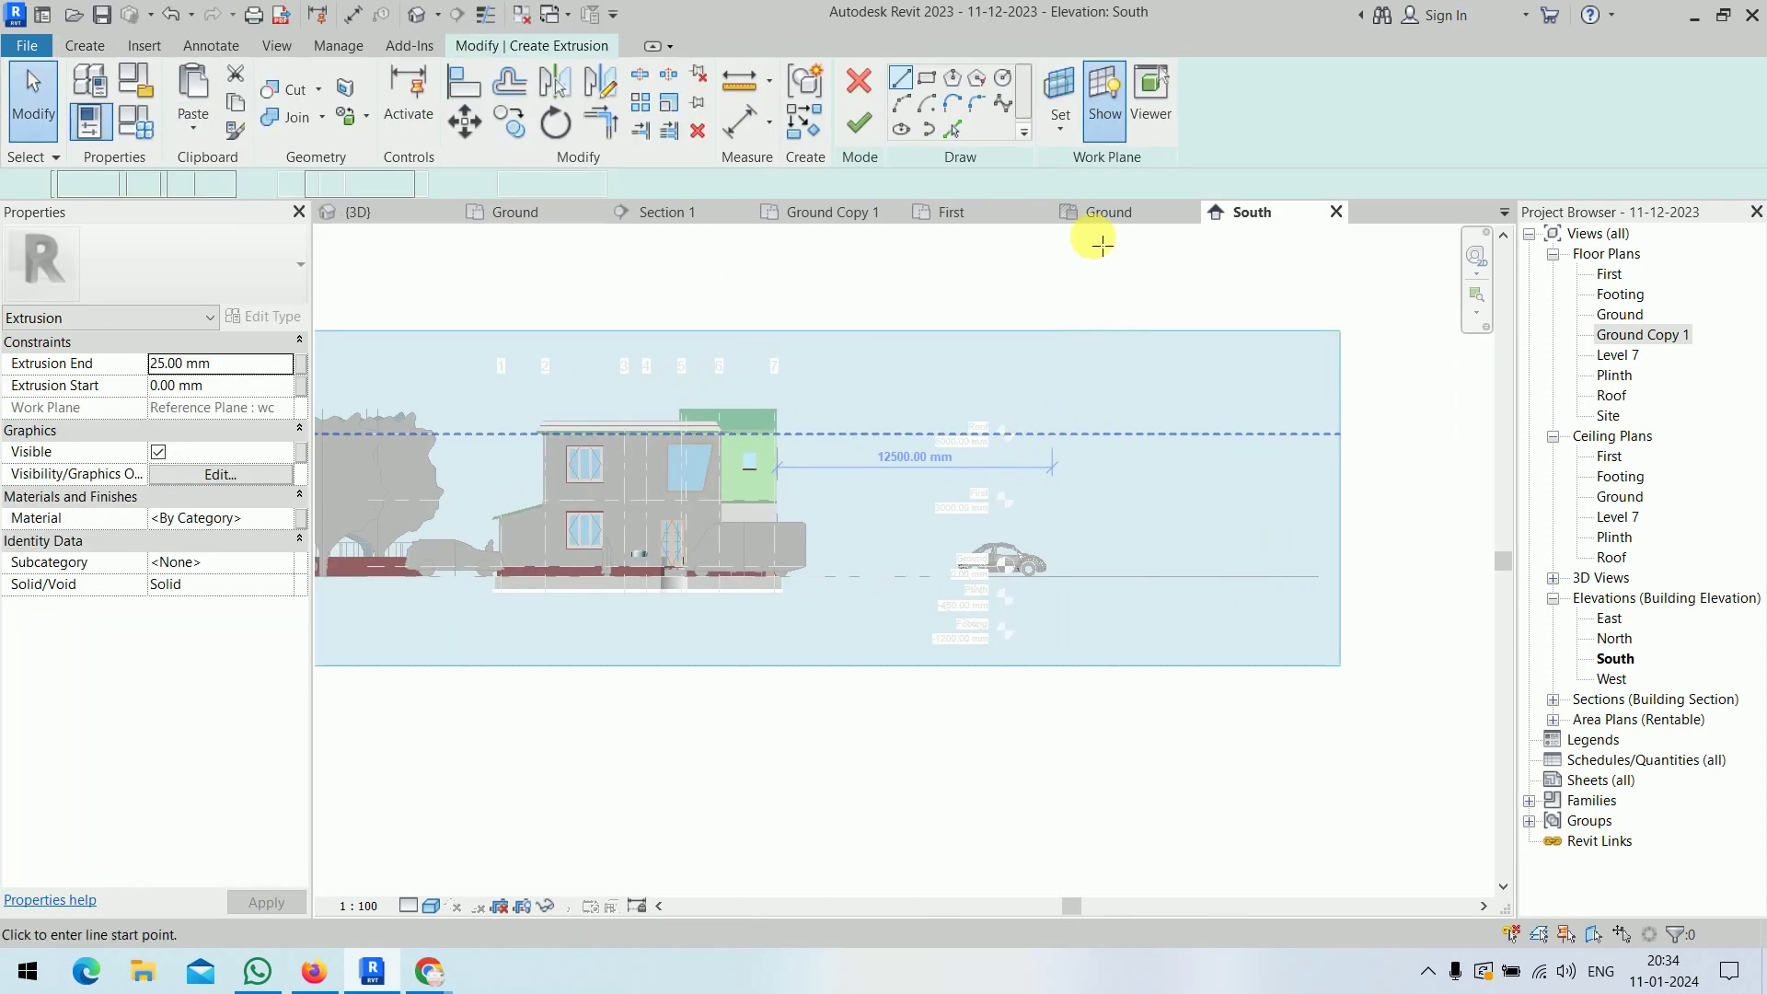
{"action": "left_click", "coordinate": [1063, 133]}
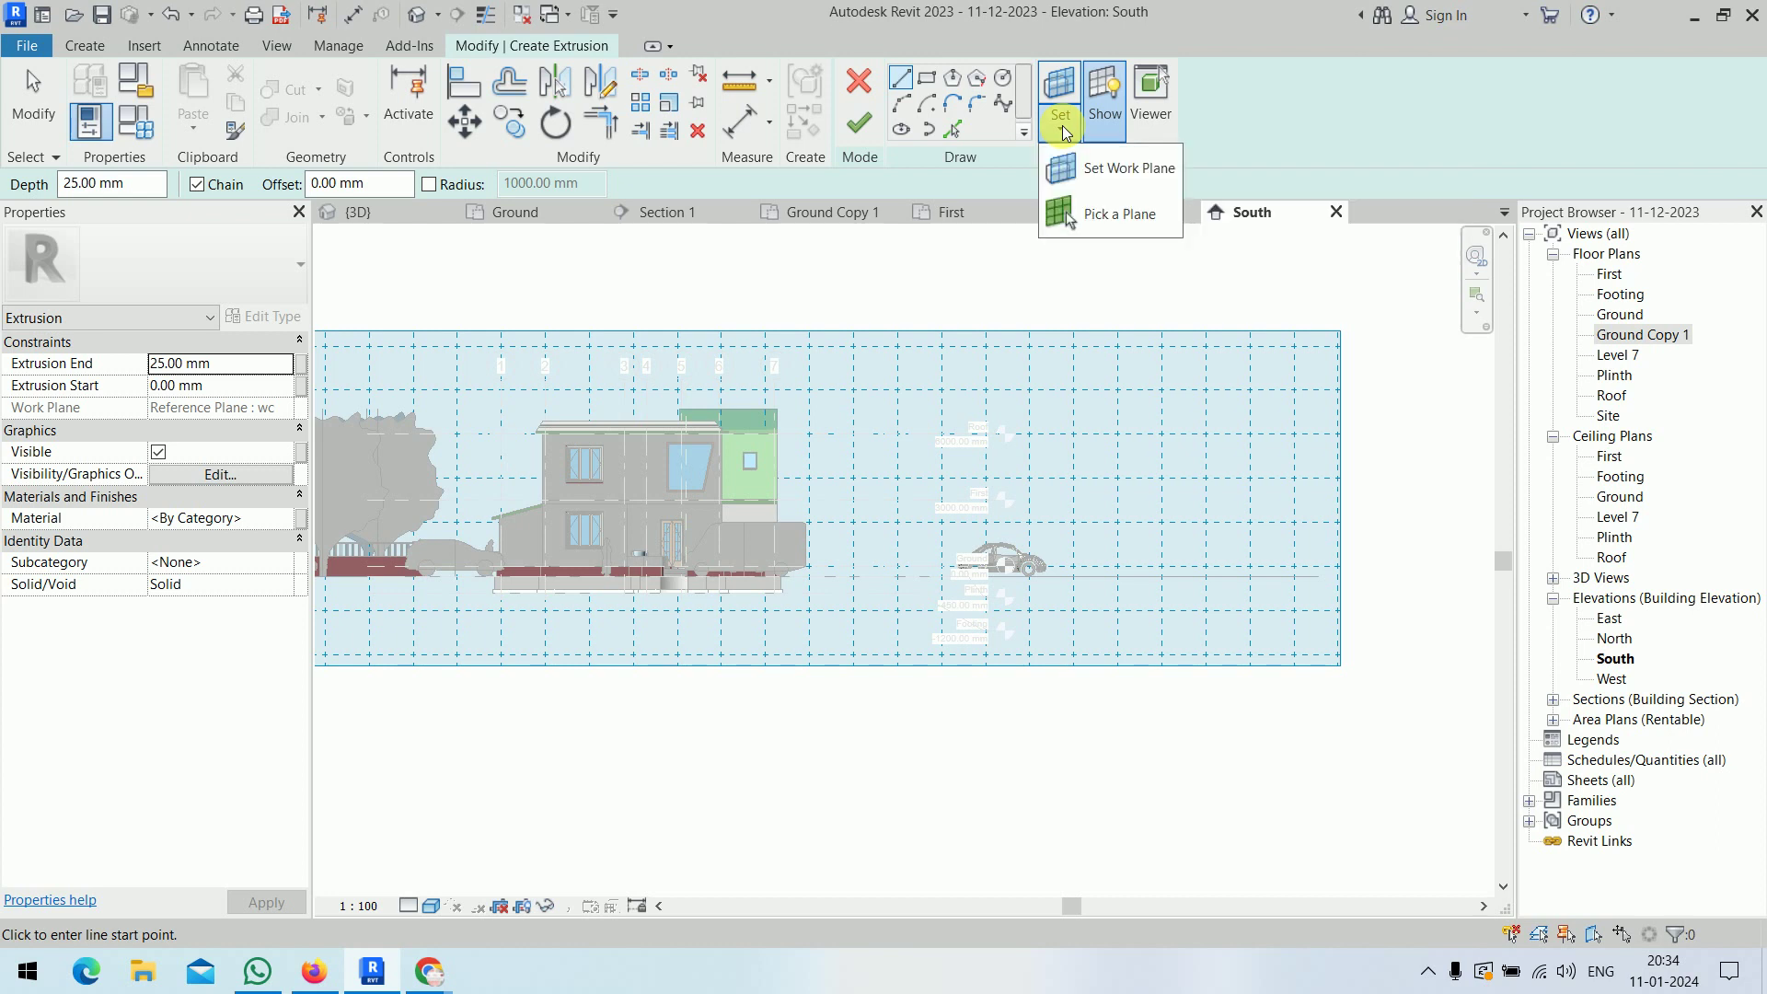
{"action": "left_click", "coordinate": [1101, 175]}
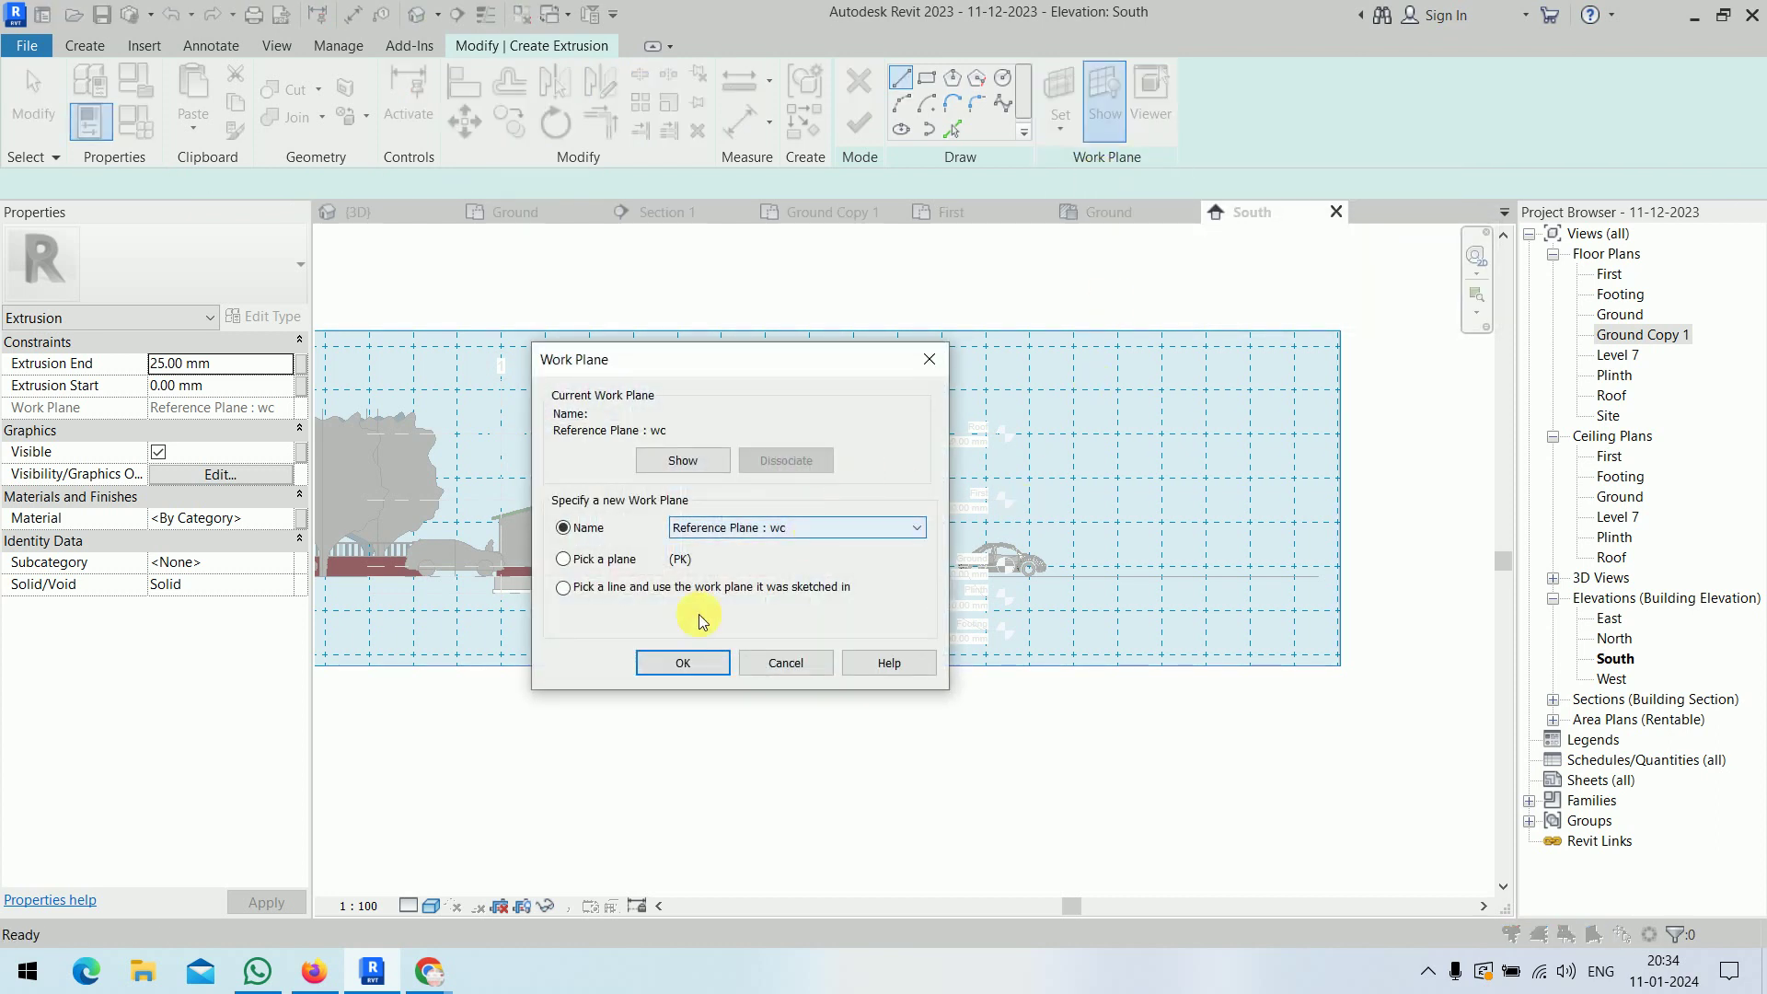
{"action": "left_click", "coordinate": [681, 663]}
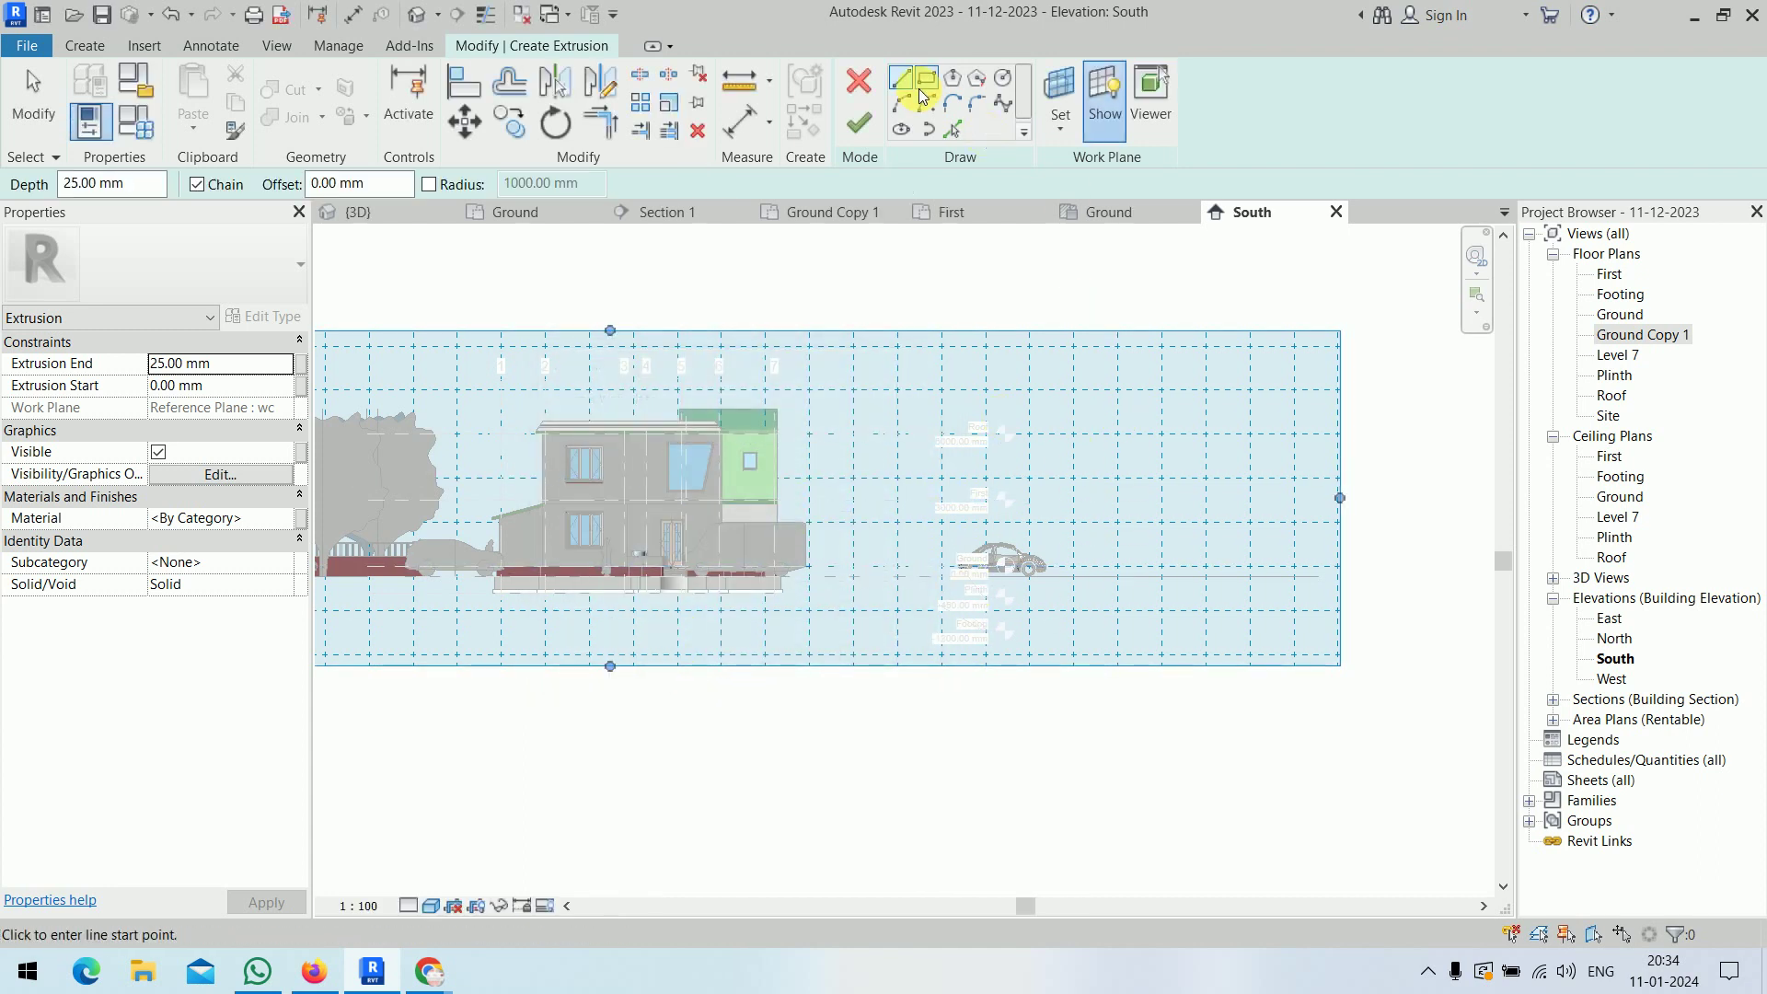
- Draw an 1100 × 800 mm rectangle right of the house and finish the extrusion sketch
{"action": "scroll", "coordinate": [852, 505], "scroll_direction": "up", "scroll_amount": 3}
{"action": "middle_click_drag", "start_coordinate": [852, 513], "coordinate": [1144, 536]}
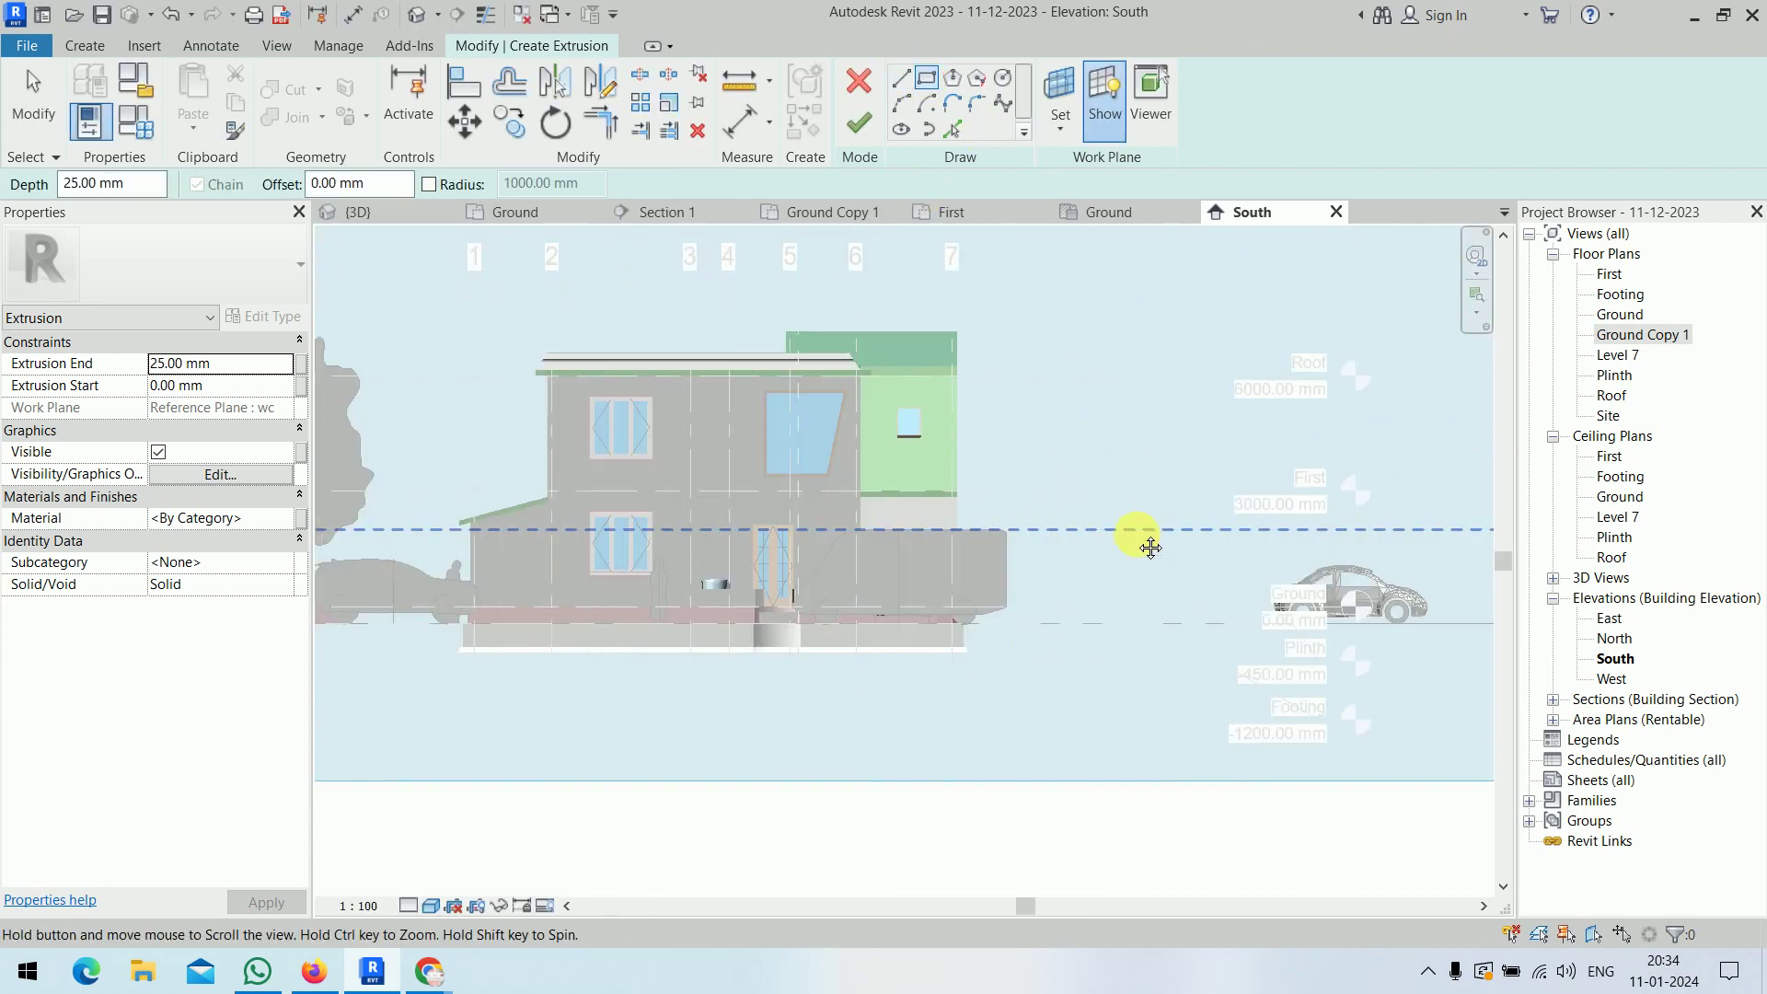
{"action": "scroll", "coordinate": [1049, 561], "scroll_direction": "up", "scroll_amount": 2}
{"action": "left_click", "coordinate": [1102, 527]}
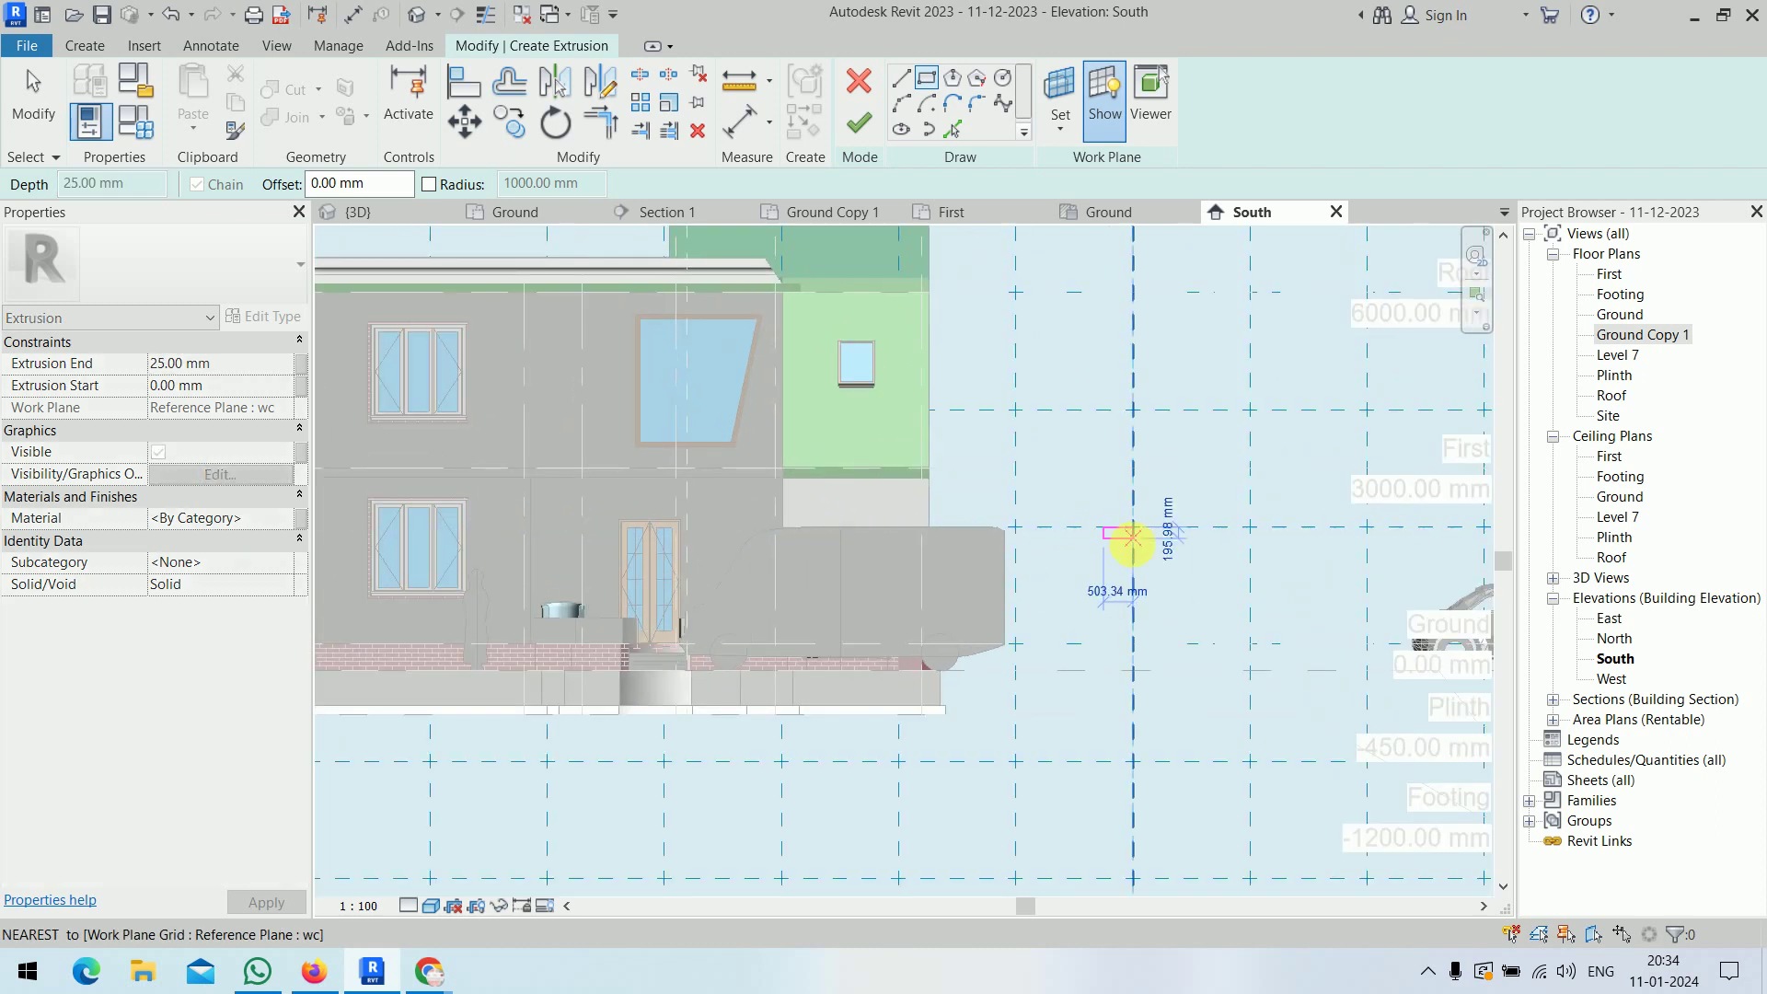
{"action": "left_click", "coordinate": [1167, 573]}
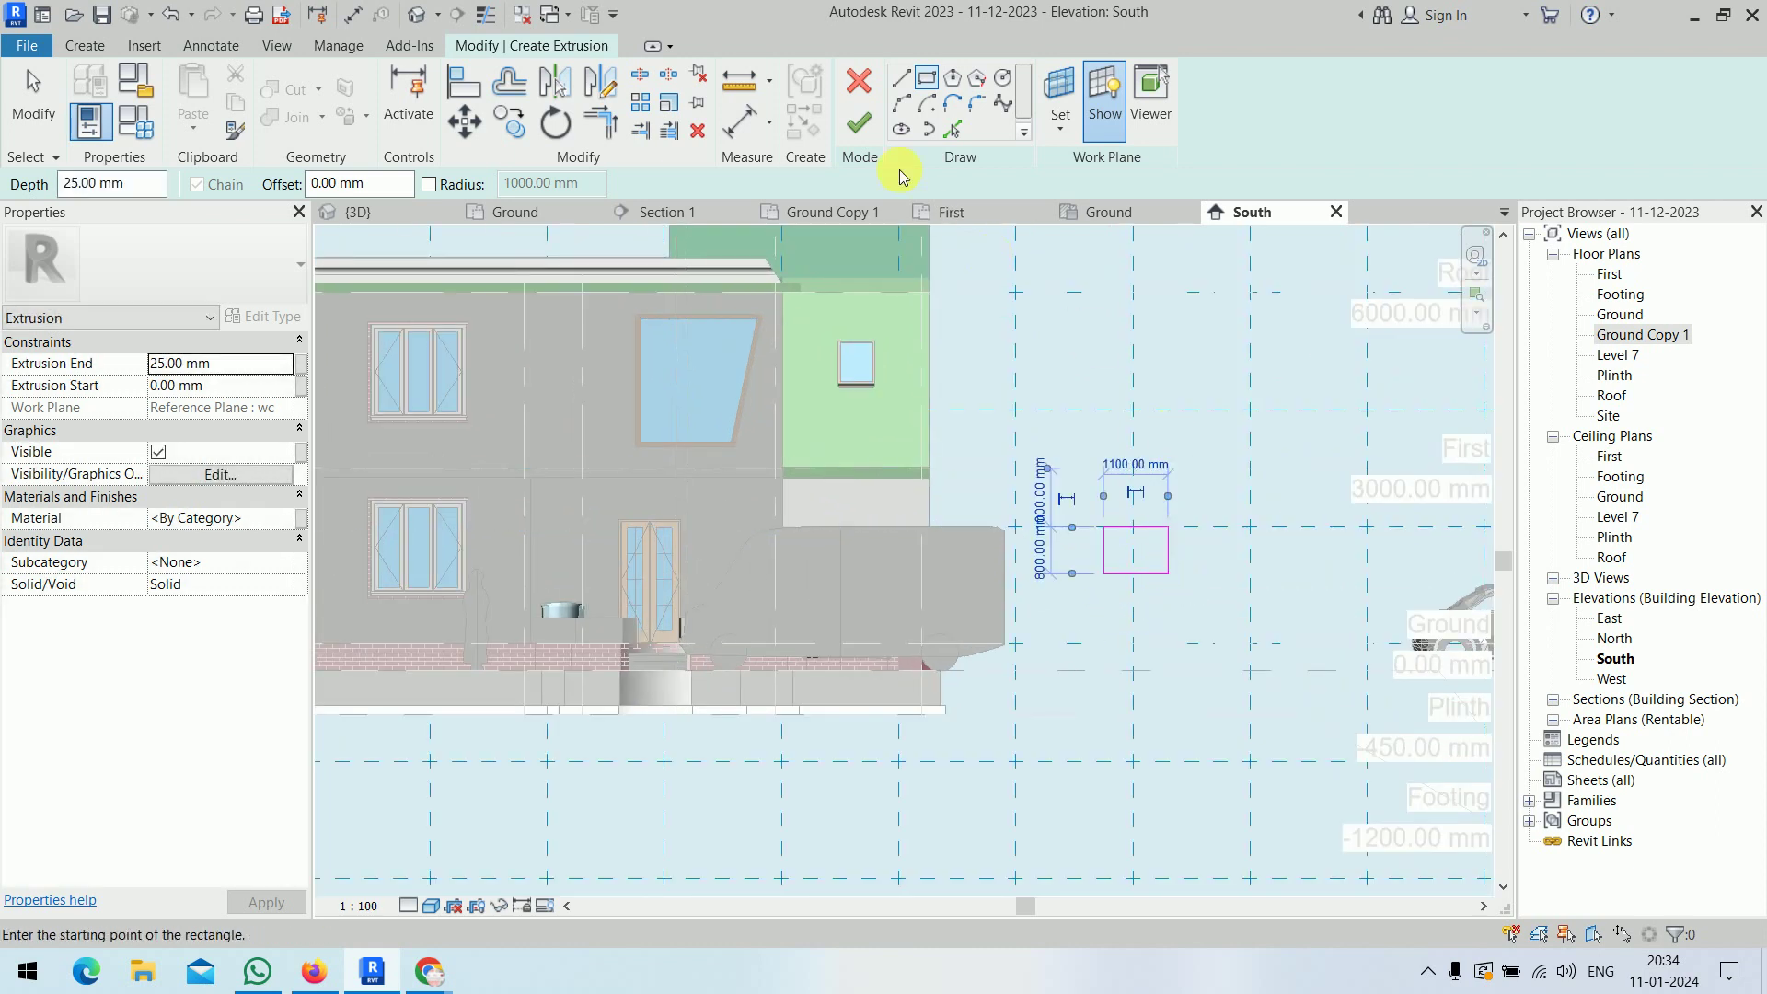
{"action": "left_click", "coordinate": [859, 126]}
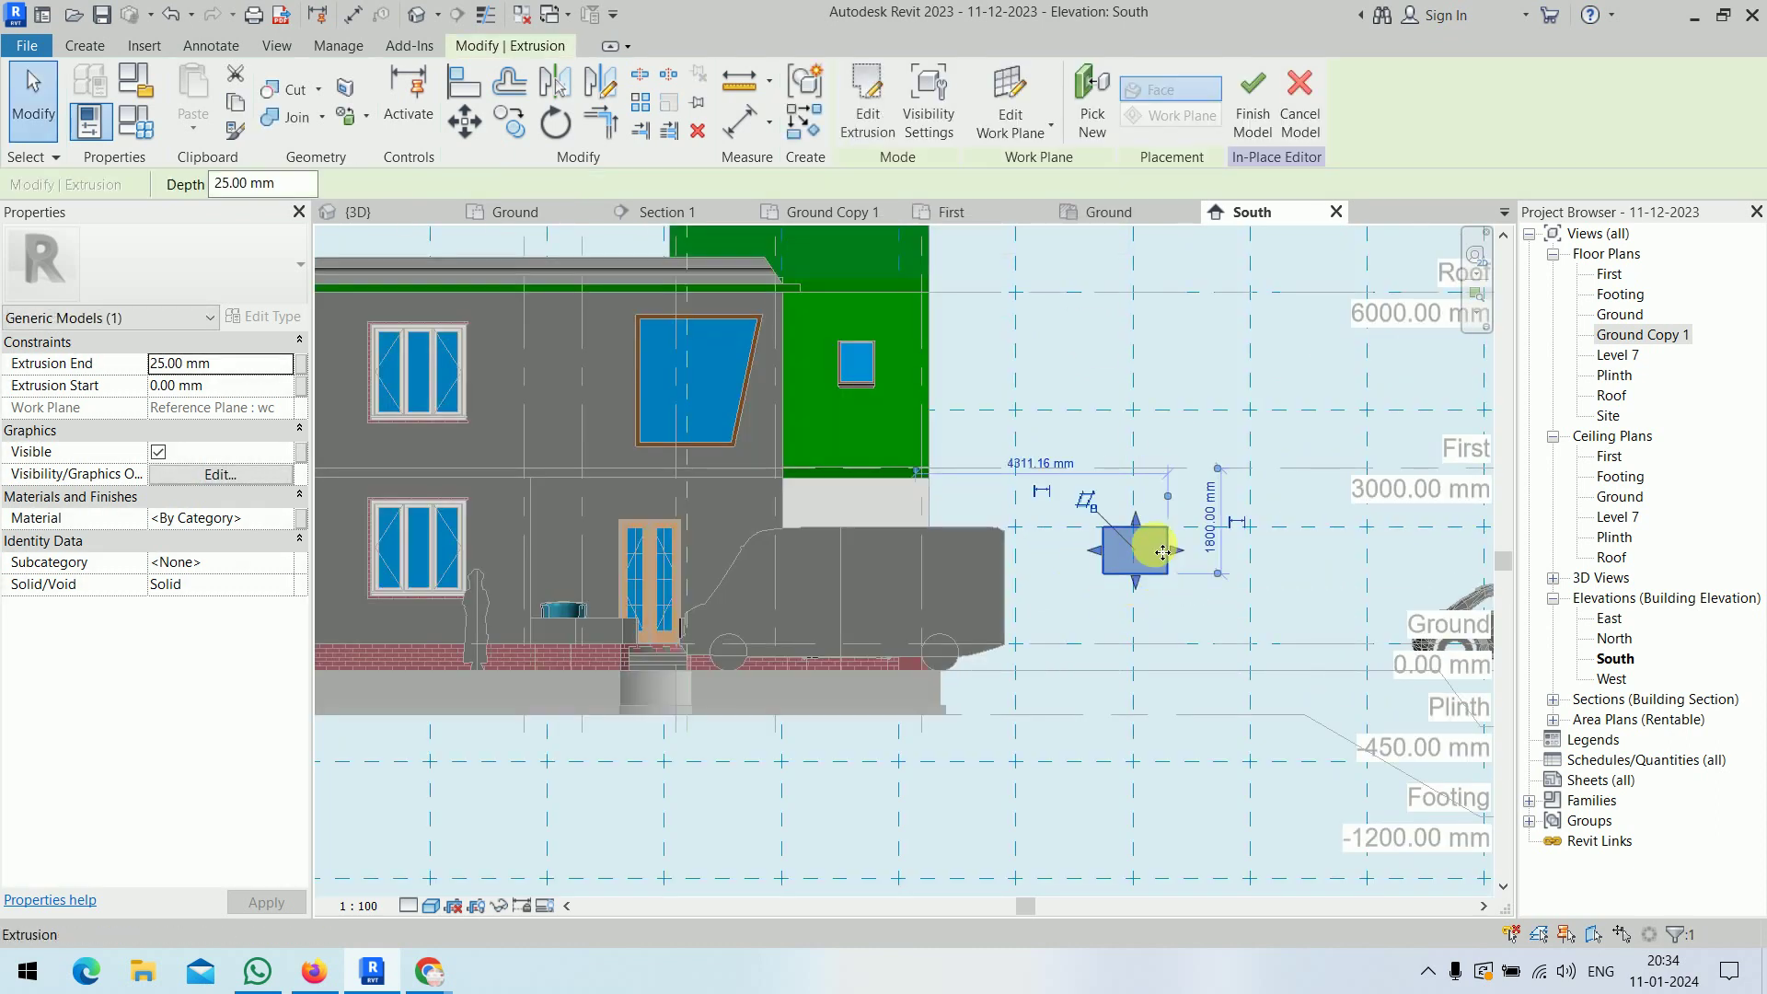
- Finish the in-place model, select the new block, and view it in the Ground floor plan
{"action": "left_click", "coordinate": [1141, 353]}
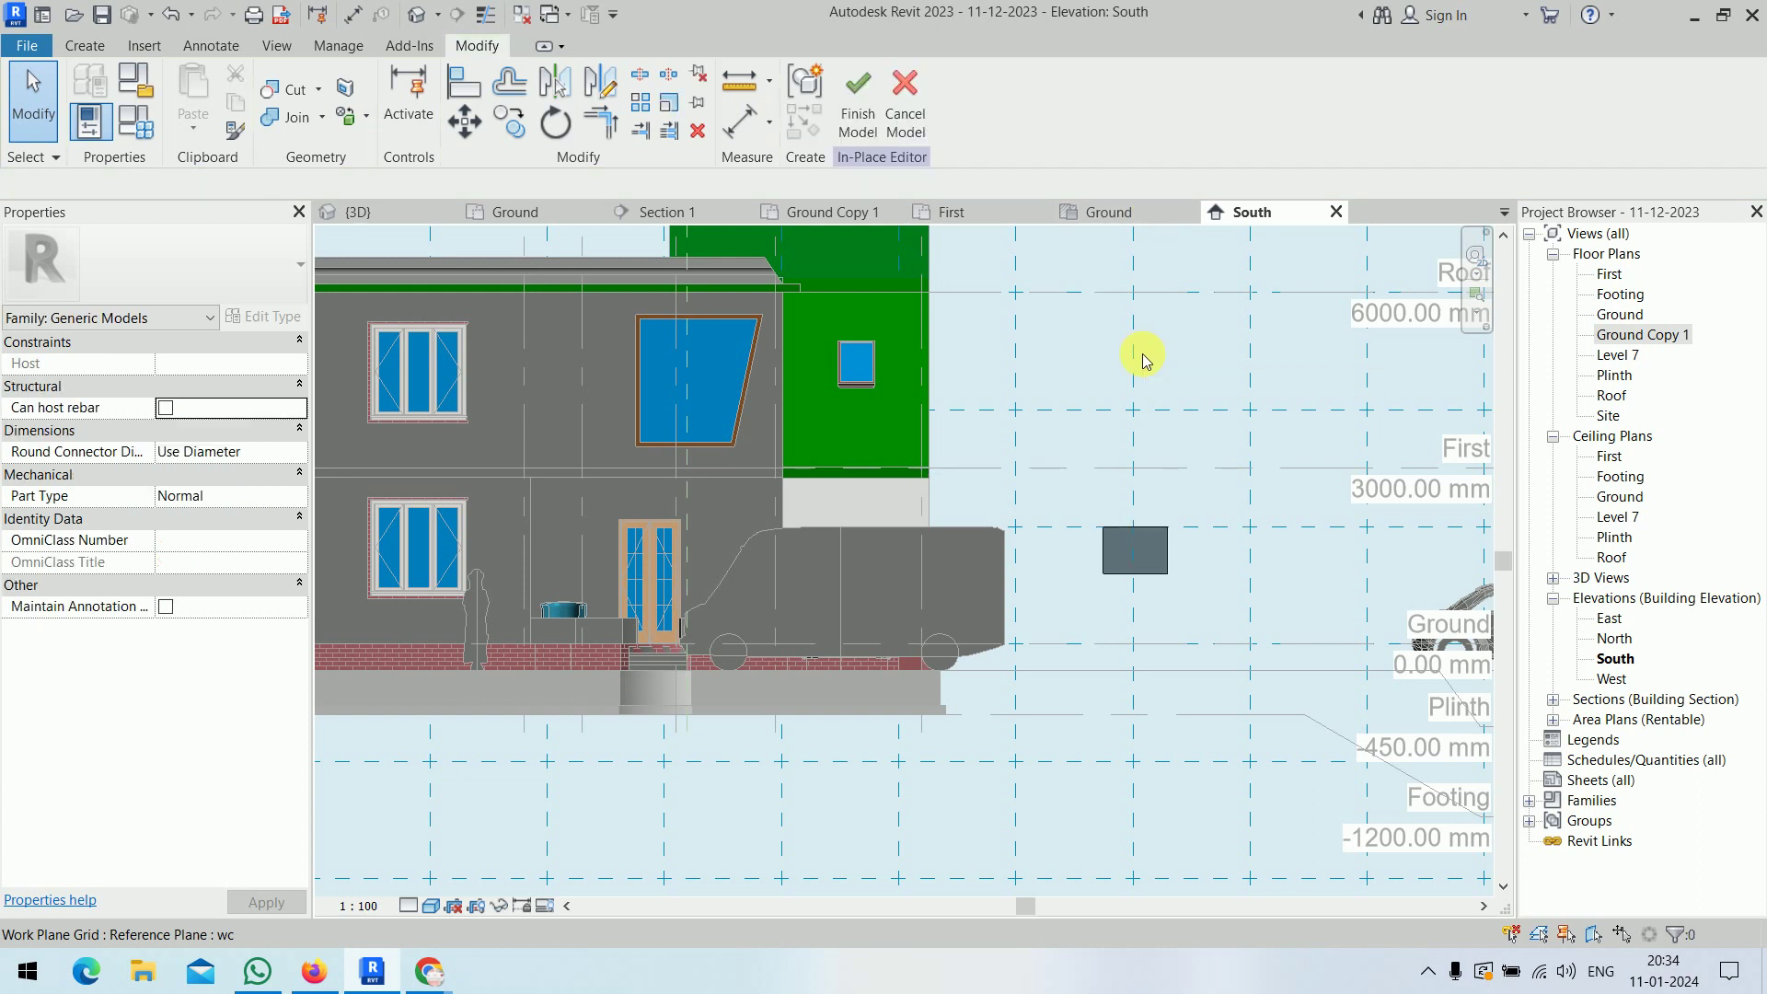
{"action": "left_click", "coordinate": [860, 106]}
{"action": "scroll", "coordinate": [1233, 527], "scroll_direction": "down", "scroll_amount": 2}
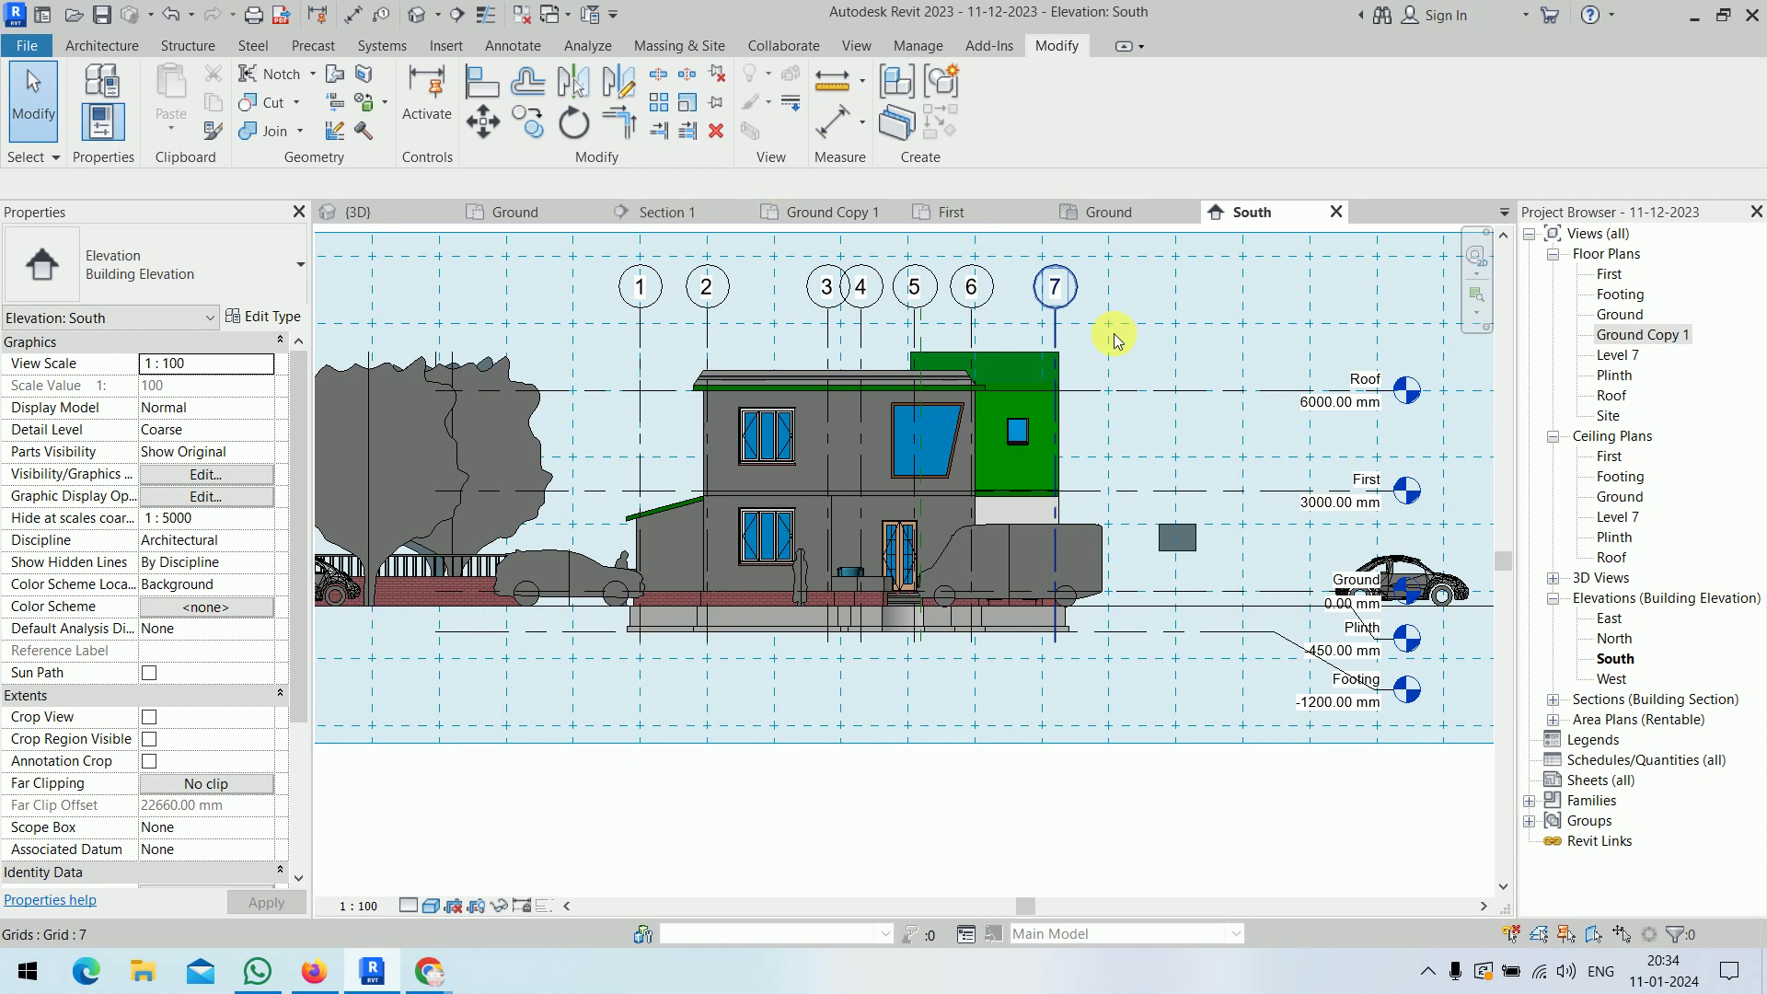
{"action": "left_click", "coordinate": [1200, 534]}
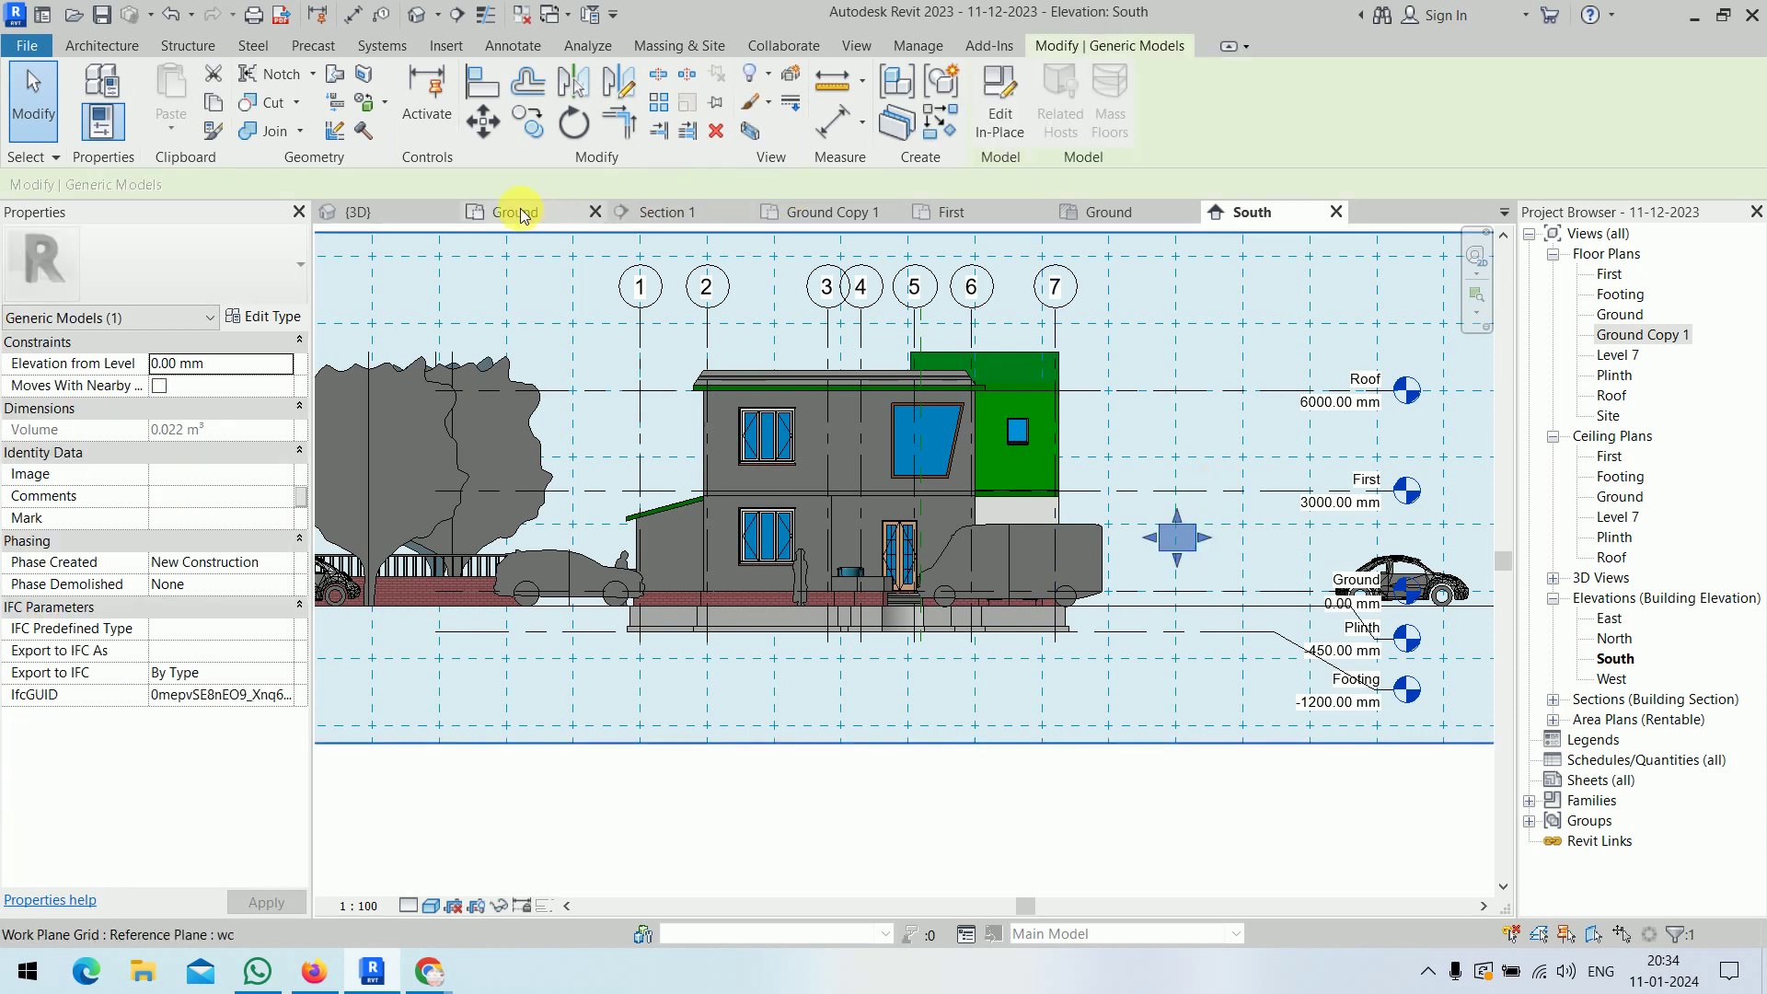
{"action": "left_click", "coordinate": [518, 211]}
{"action": "middle_click_drag", "start_coordinate": [1408, 523], "coordinate": [1322, 513]}
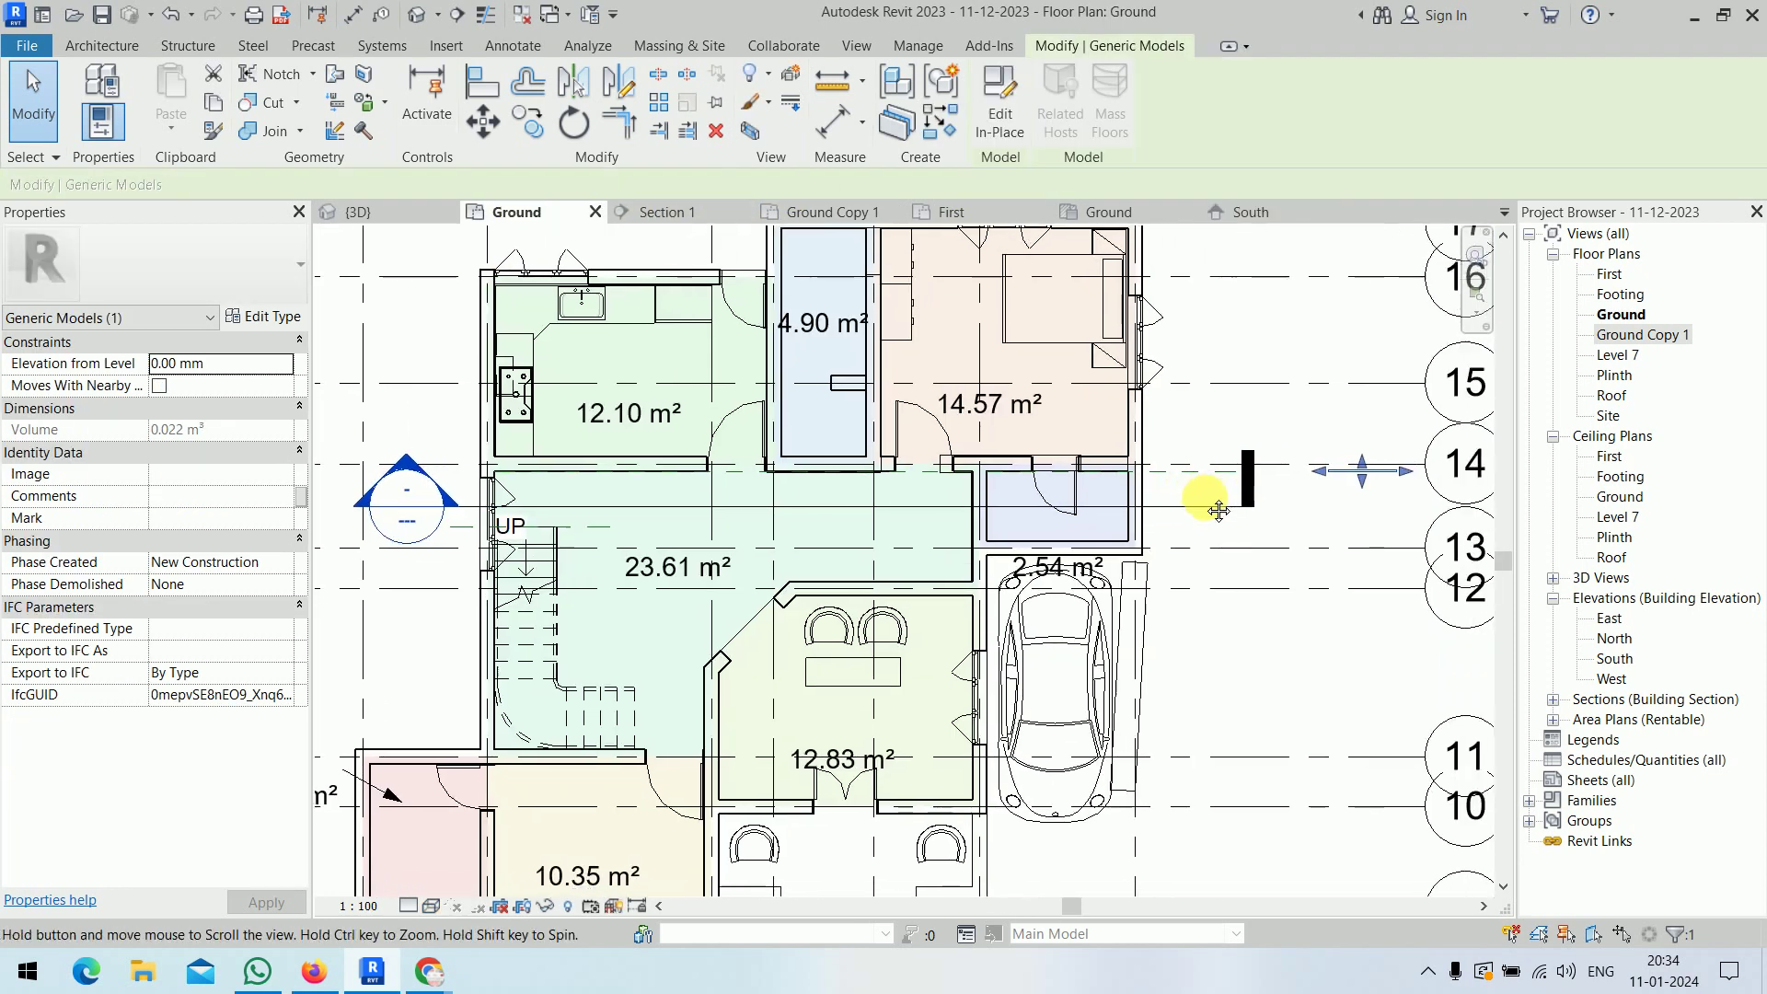
- Resize the generic model block and move it against the wall above the lobby
{"action": "left_click_drag", "start_coordinate": [1350, 482], "coordinate": [1354, 504]}
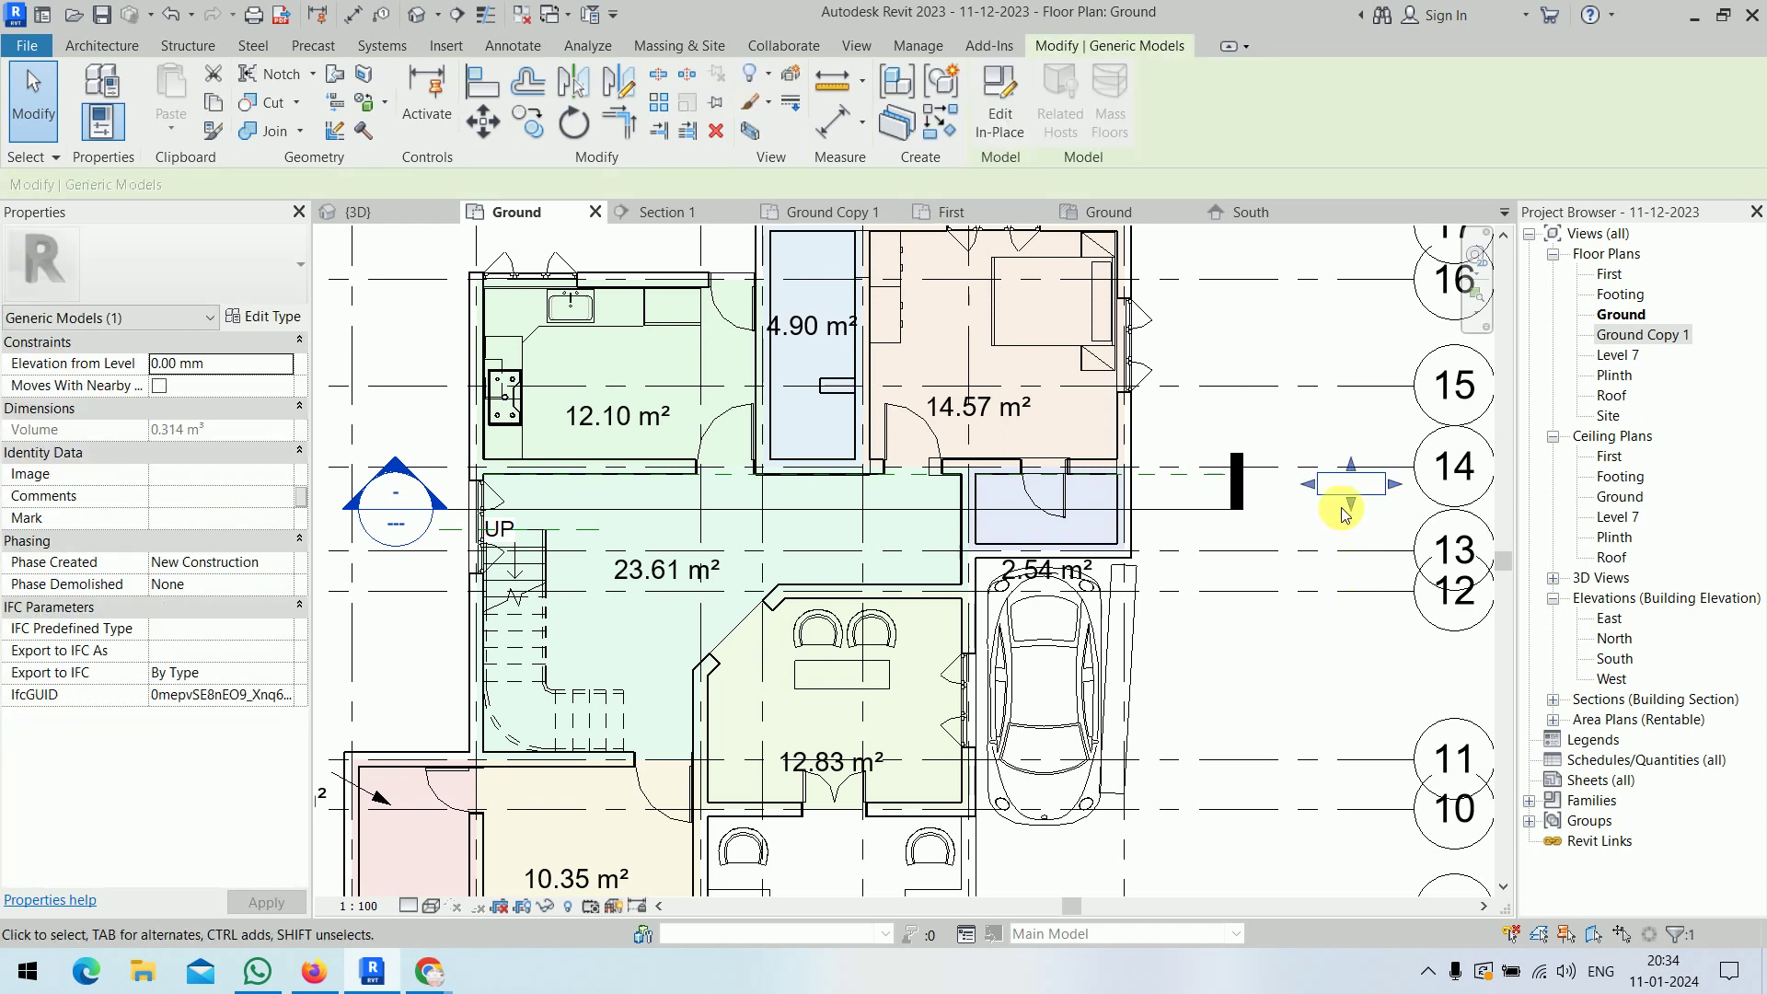
{"action": "mouse_move", "coordinate": [1341, 480]}
{"action": "left_mouse_down"}
{"action": "mouse_move", "coordinate": [1329, 505]}
{"action": "mouse_move", "coordinate": [846, 533]}
{"action": "left_mouse_up"}
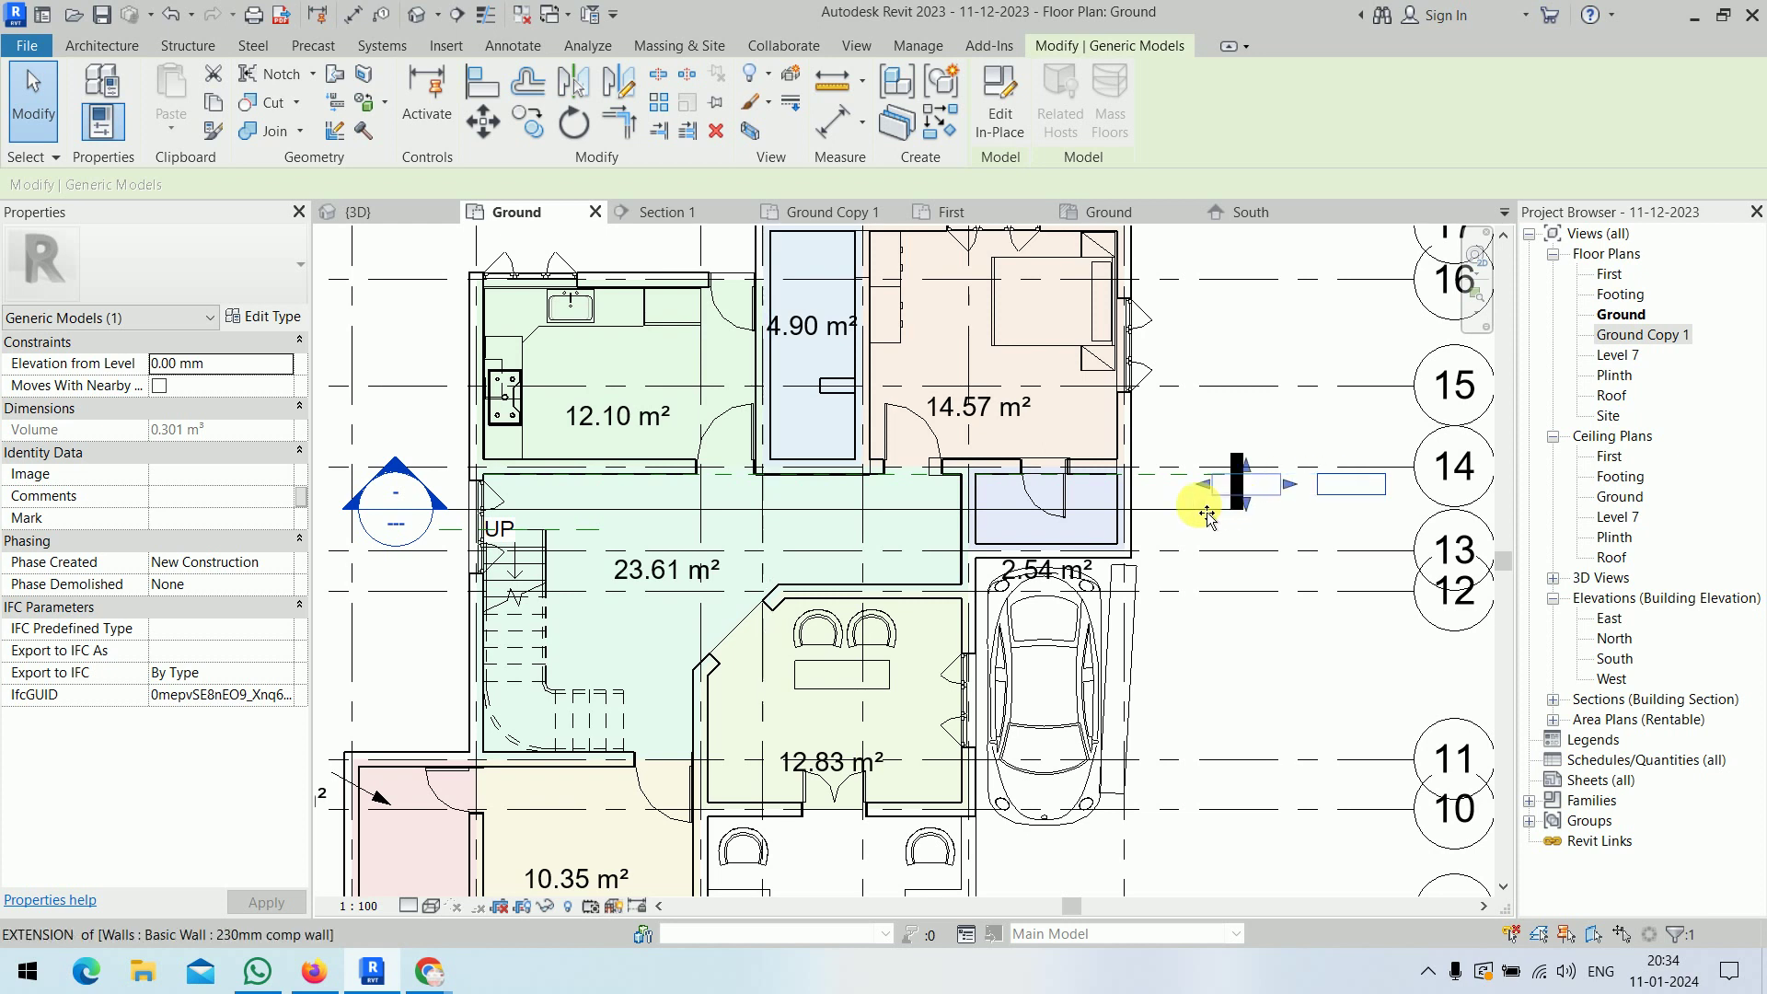
{"action": "left_click_drag", "start_coordinate": [847, 534], "coordinate": [623, 537]}
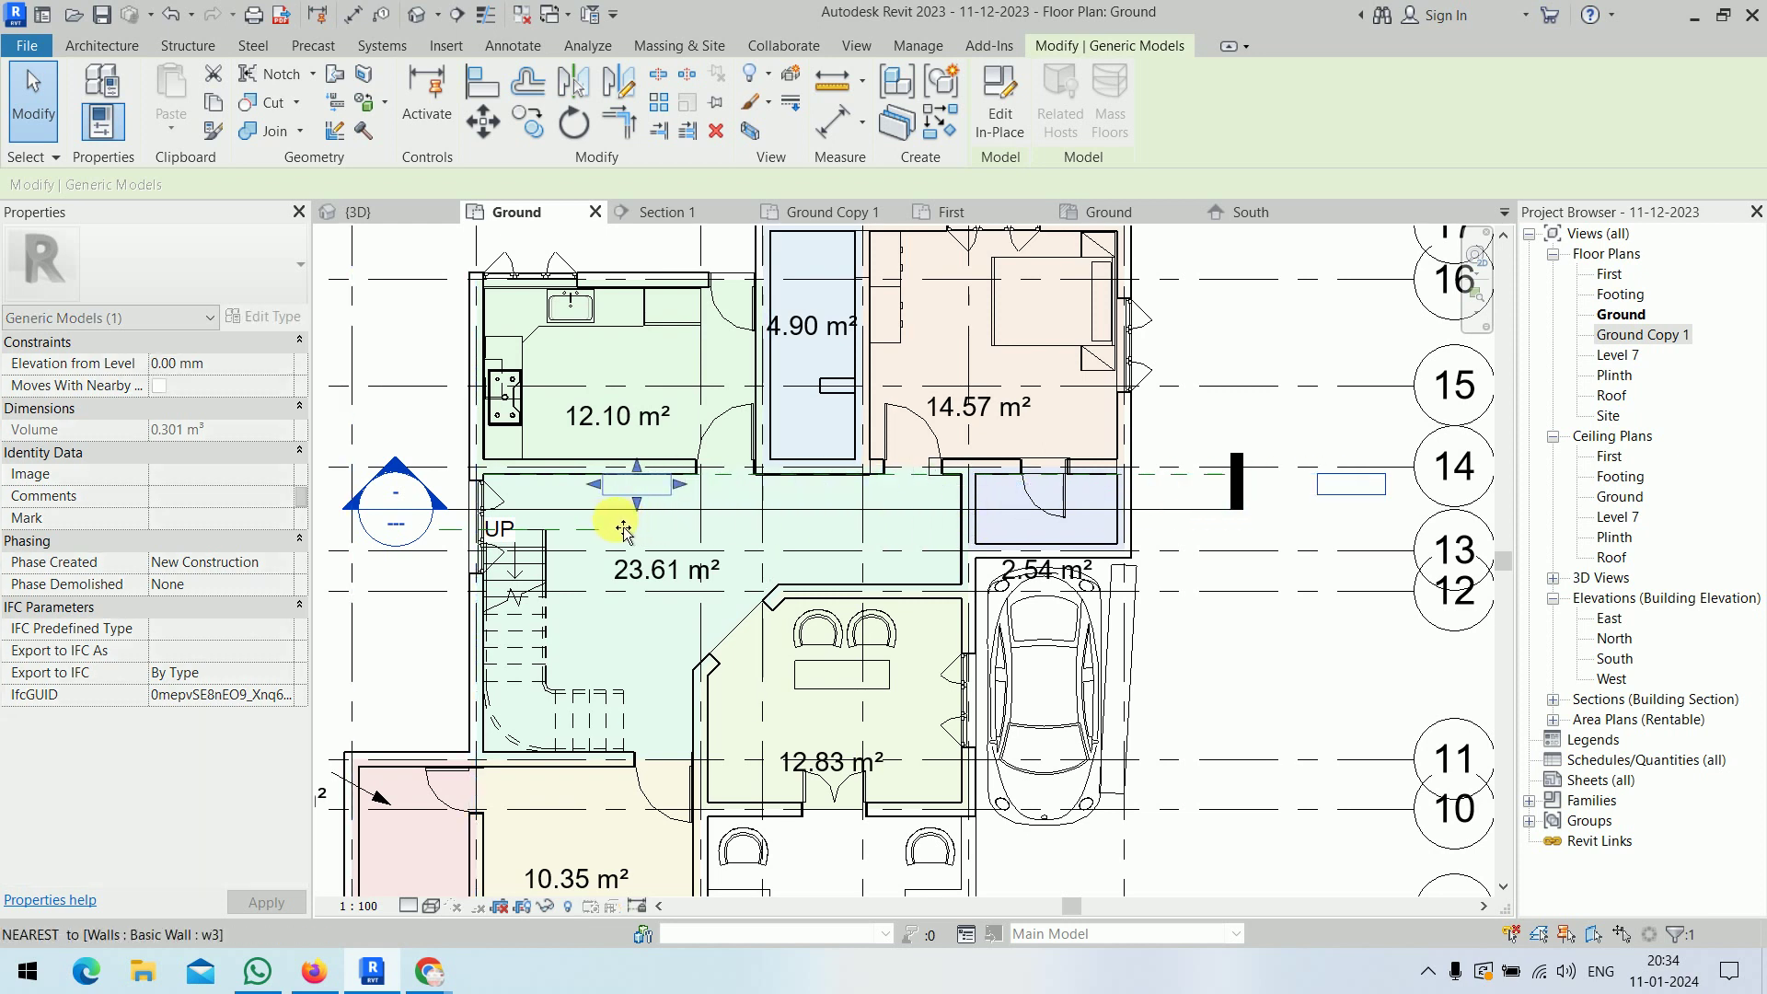
{"action": "scroll", "coordinate": [587, 484], "scroll_direction": "up", "scroll_amount": 5}
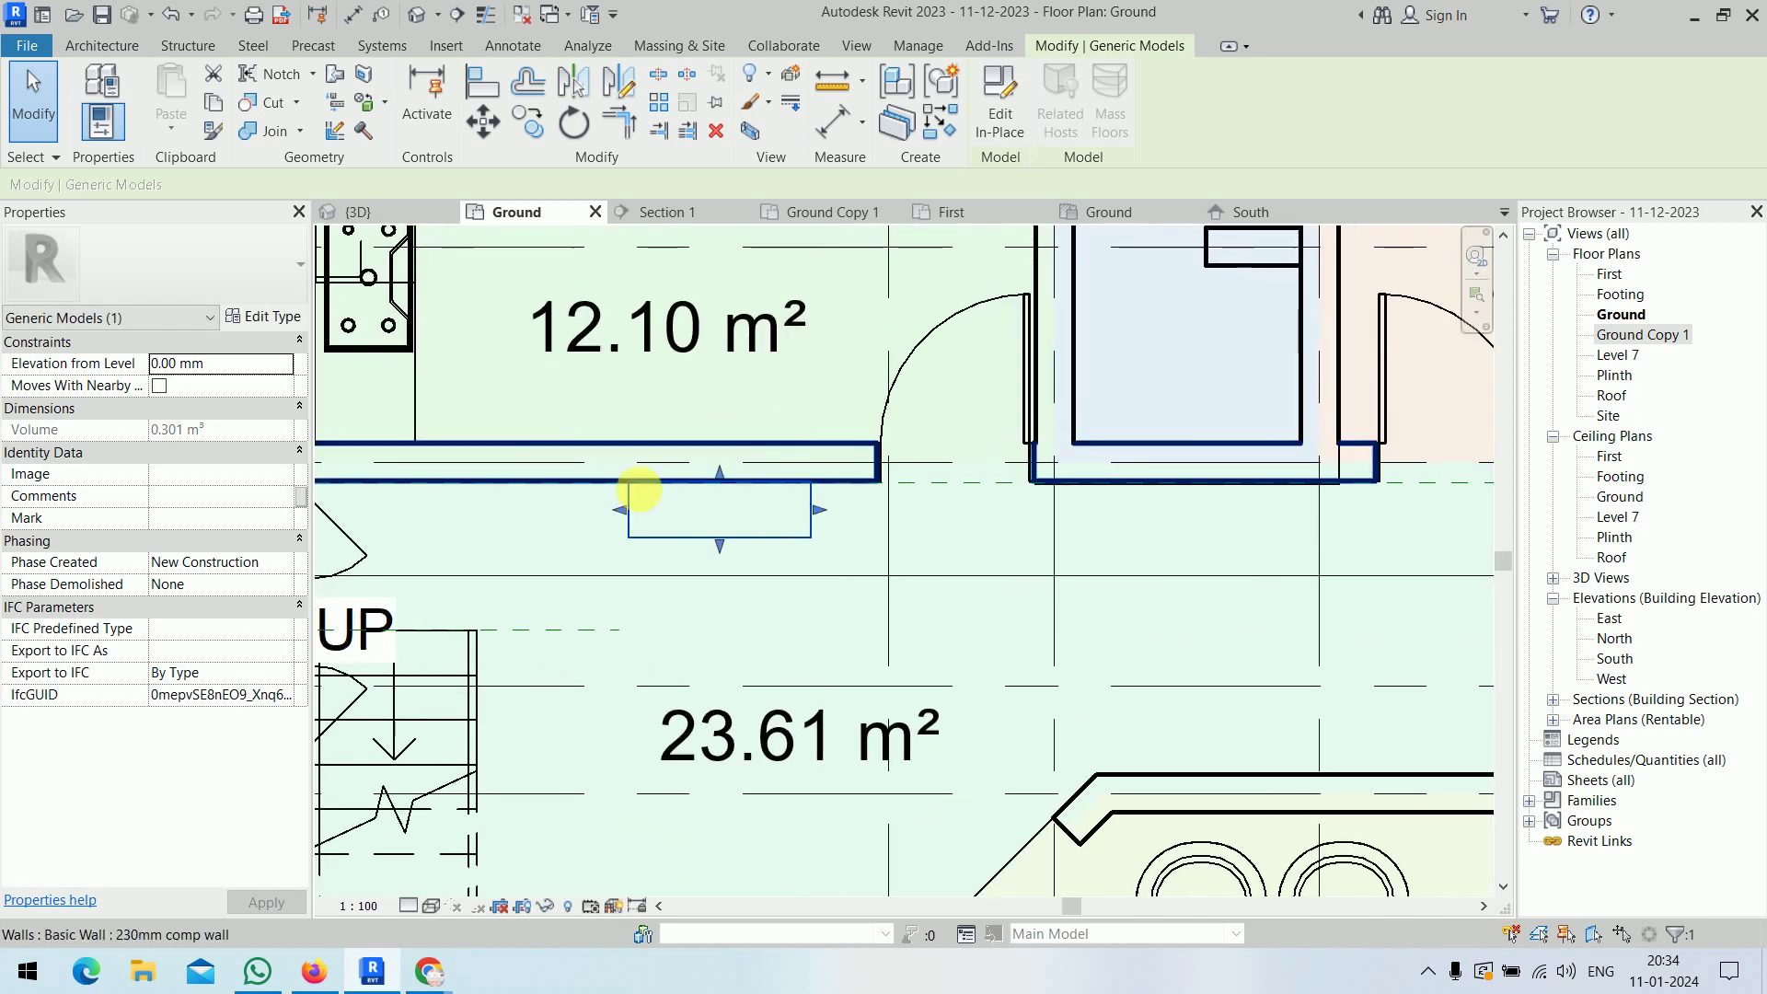
{"action": "scroll", "coordinate": [863, 647], "scroll_direction": "down", "scroll_amount": 3}
{"action": "scroll", "coordinate": [880, 648], "scroll_direction": "down", "scroll_amount": 2}
- Clear the section line selection and window-select the three upper rooms
{"action": "key", "text": "Escape"}
{"action": "right_click", "coordinate": [838, 627]}
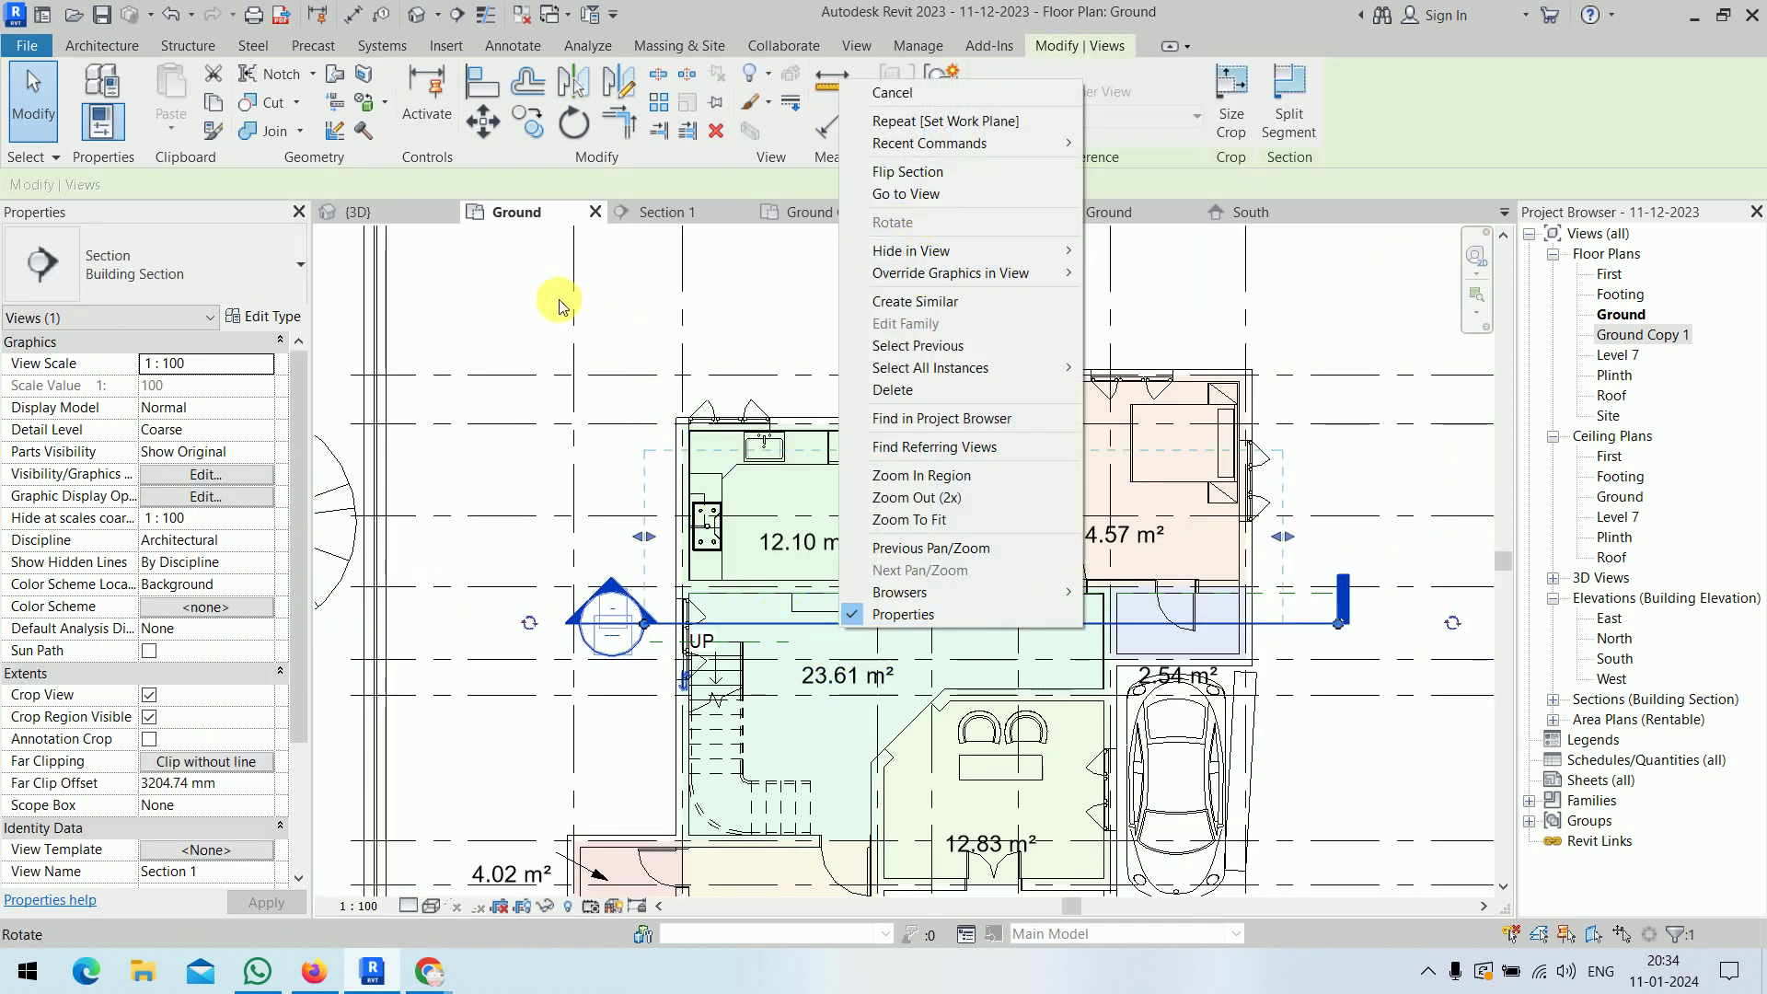
{"action": "left_click", "coordinate": [619, 335]}
{"action": "key", "text": "Escape"}
{"action": "left_click_drag", "start_coordinate": [1054, 604], "coordinate": [1275, 642]}
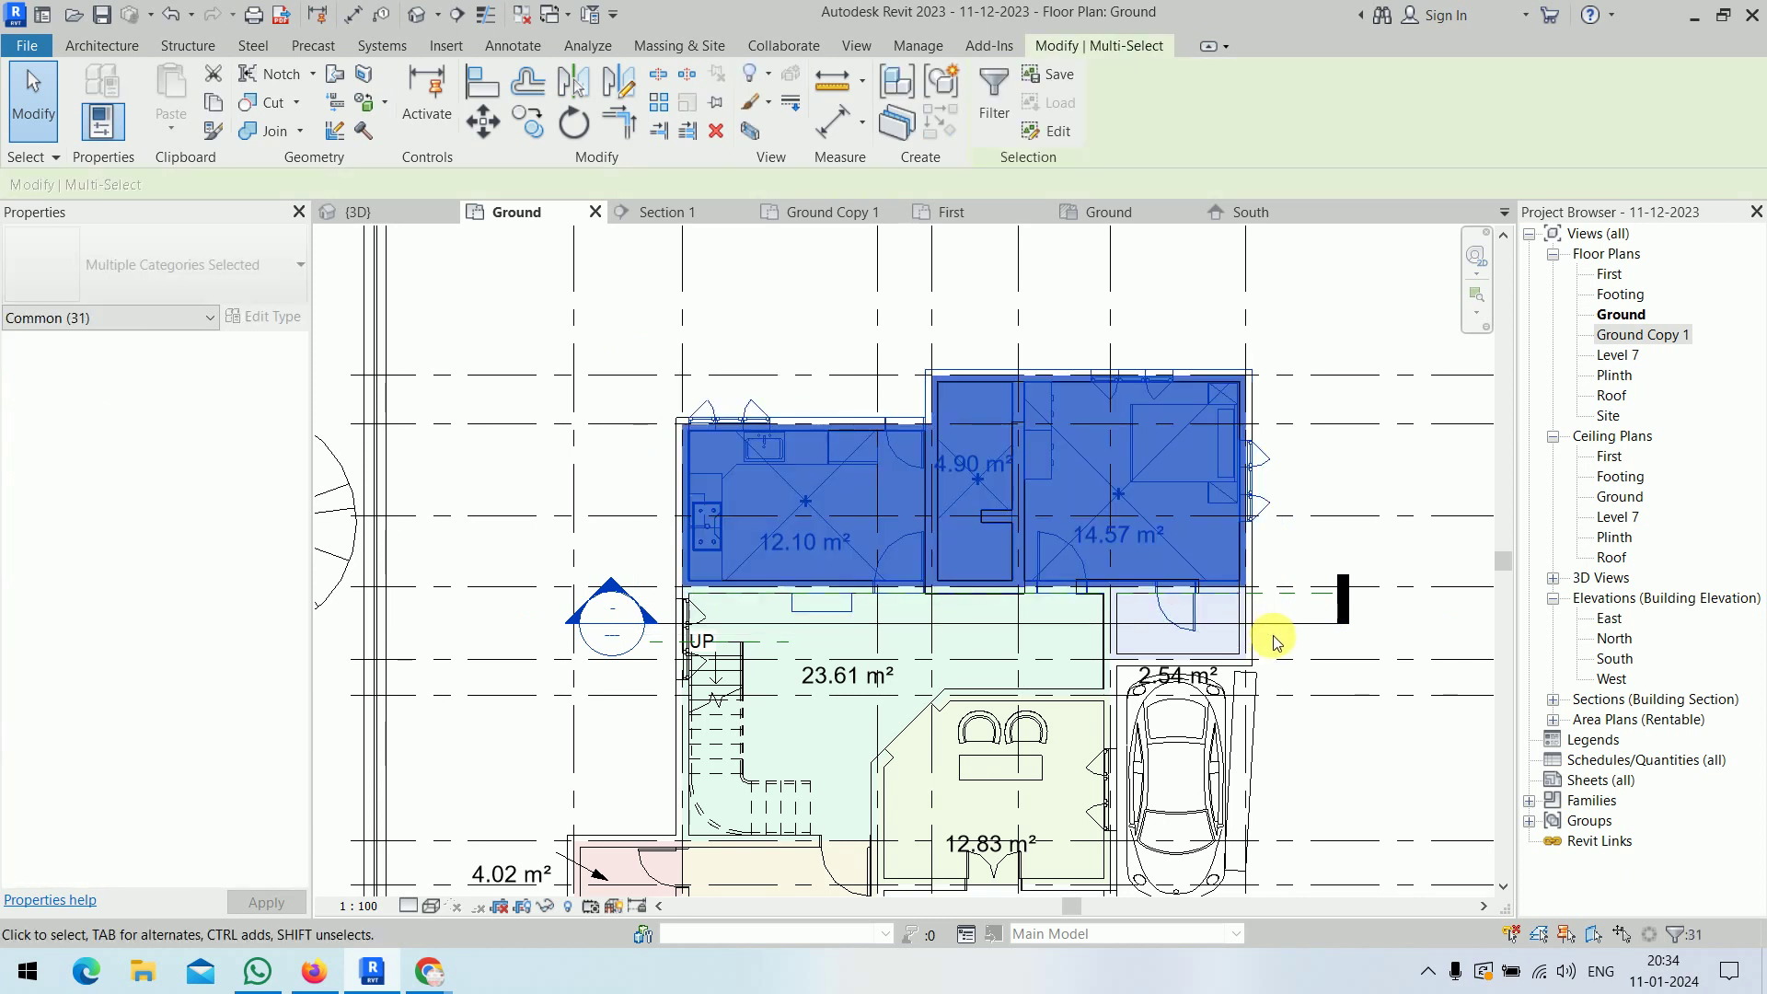
- Crop the 3D view with a section box around the three selected rooms, then open Ground Copy 1
{"action": "left_click", "coordinate": [394, 214]}
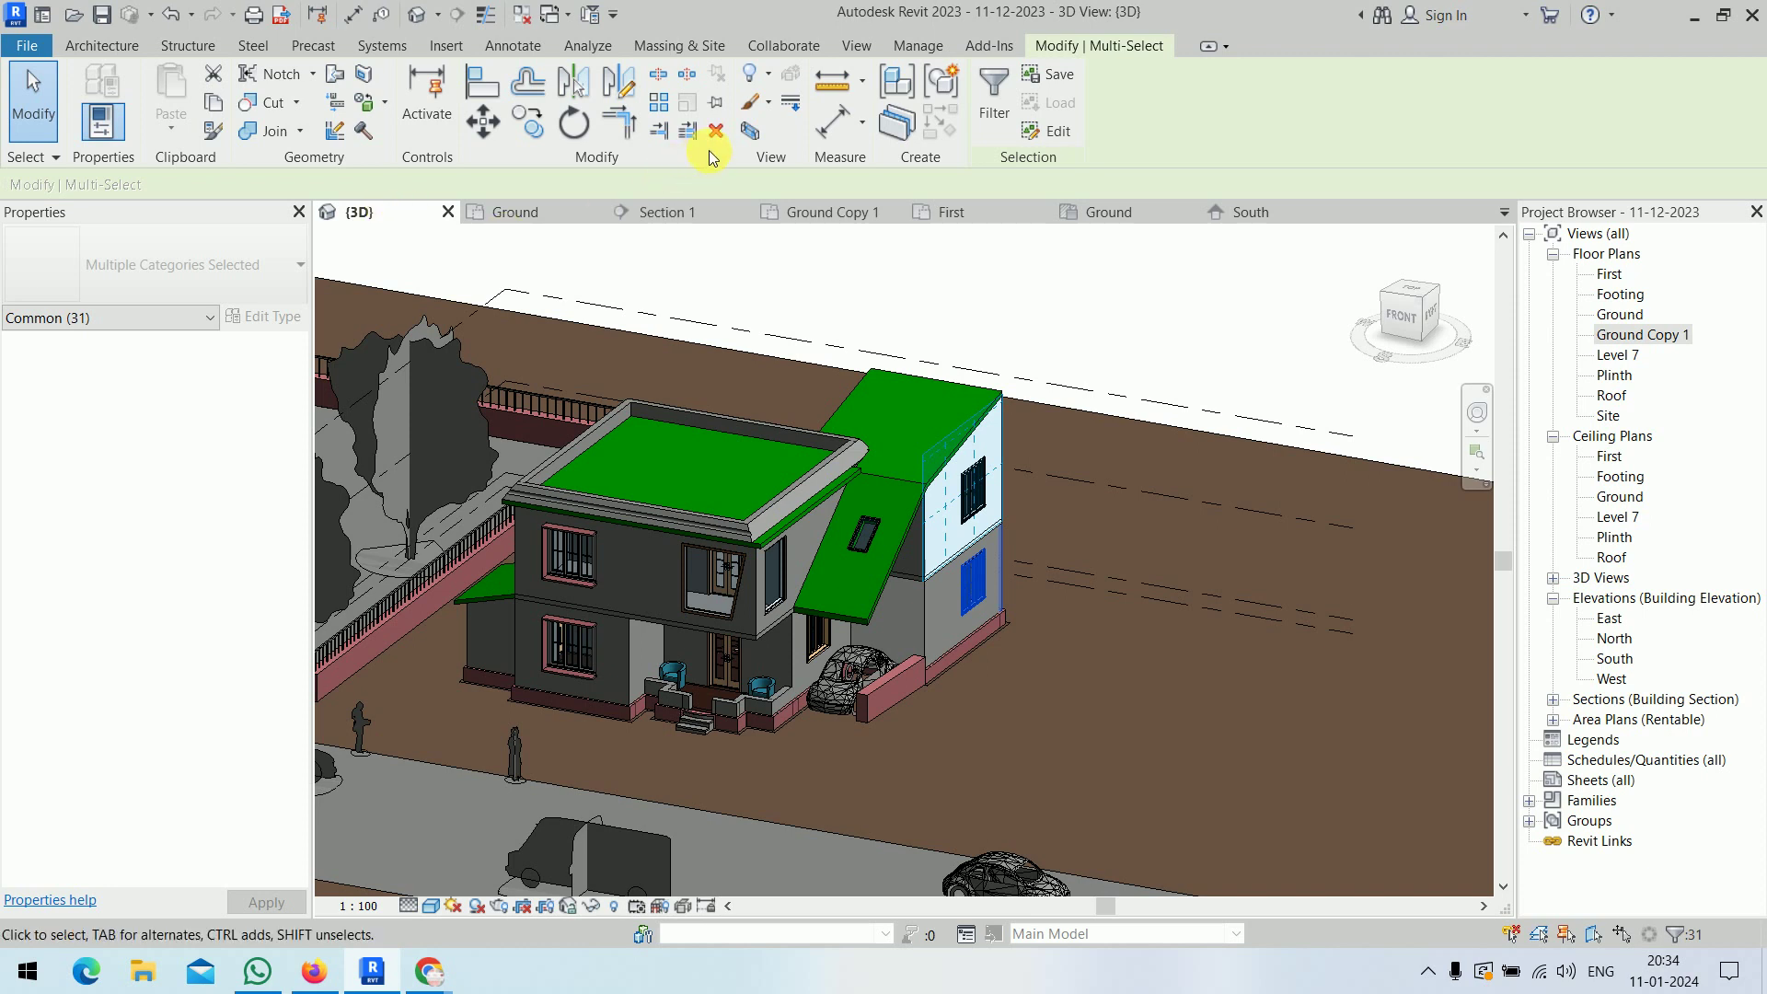
{"action": "left_click", "coordinate": [749, 132]}
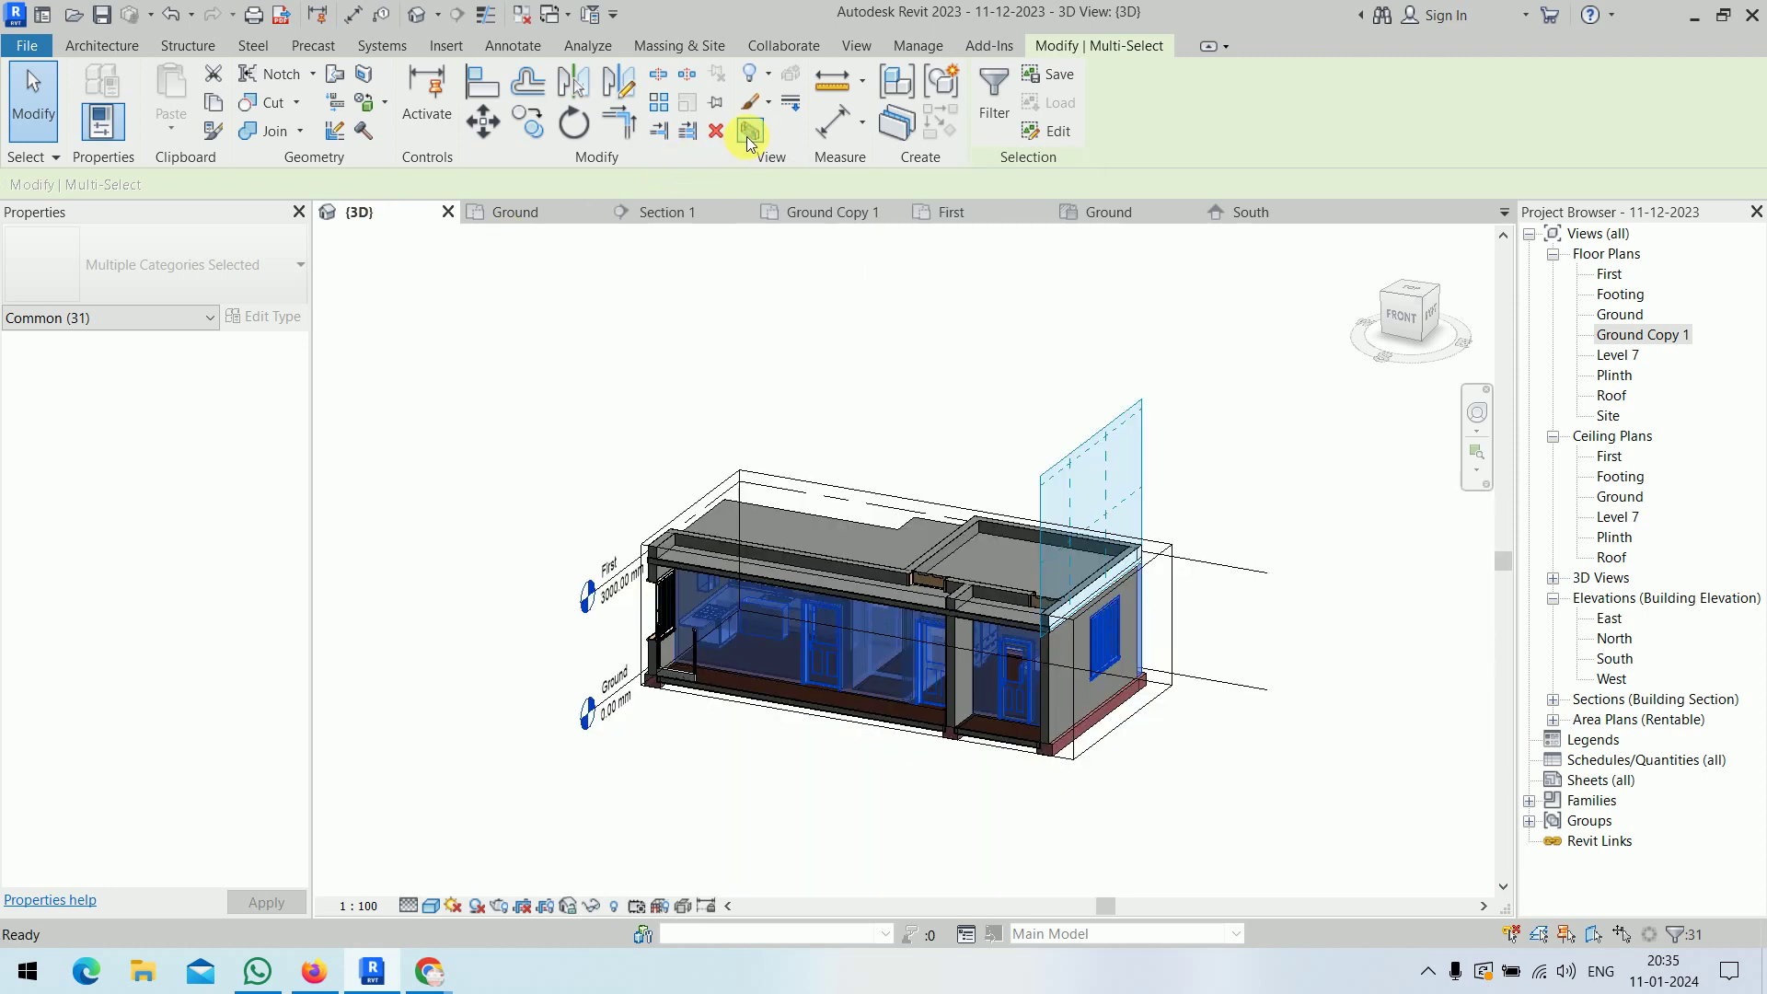
{"action": "left_click", "coordinate": [812, 785]}
{"action": "mouse_move", "coordinate": [695, 815]}
{"action": "middle_mouse_down", "text": "shift"}
{"action": "mouse_move", "coordinate": [828, 672]}
{"action": "mouse_move", "coordinate": [591, 722]}
{"action": "mouse_move", "coordinate": [754, 530]}
{"action": "mouse_move", "coordinate": [869, 736]}
{"action": "middle_mouse_up", "text": "shift"}
{"action": "scroll", "coordinate": [594, 724], "scroll_direction": "up", "scroll_amount": 4}
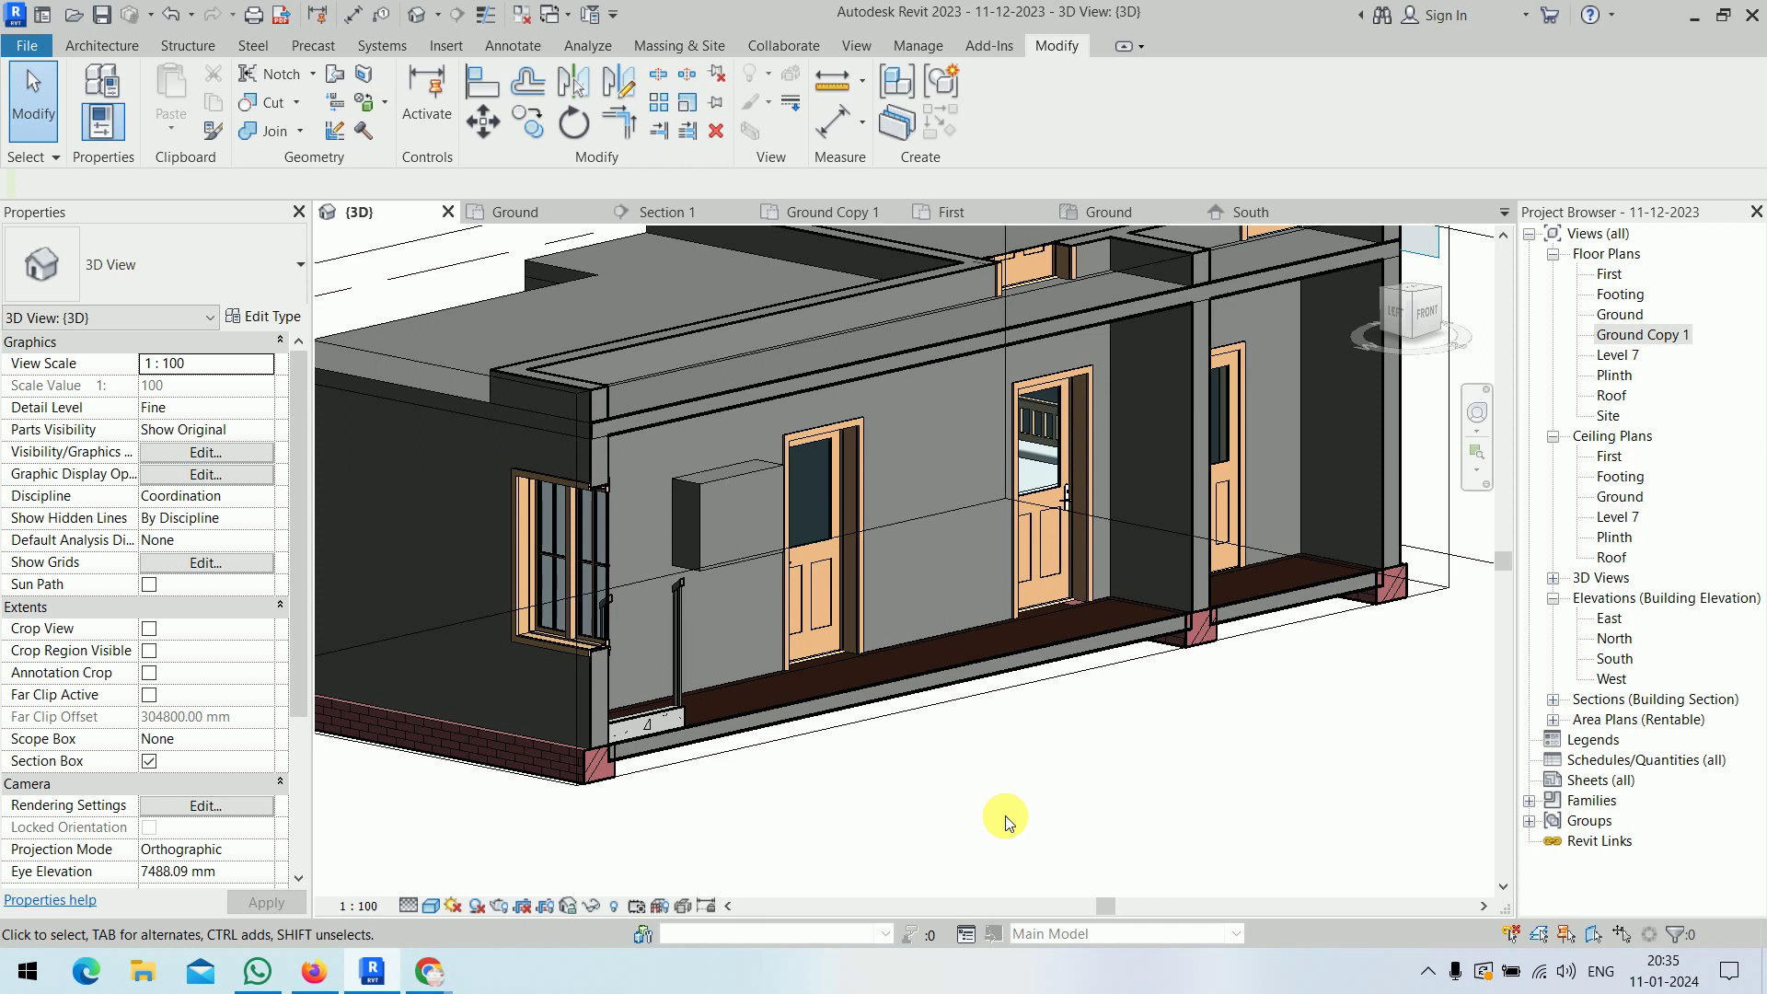
{"action": "double_click", "coordinate": [1629, 333]}
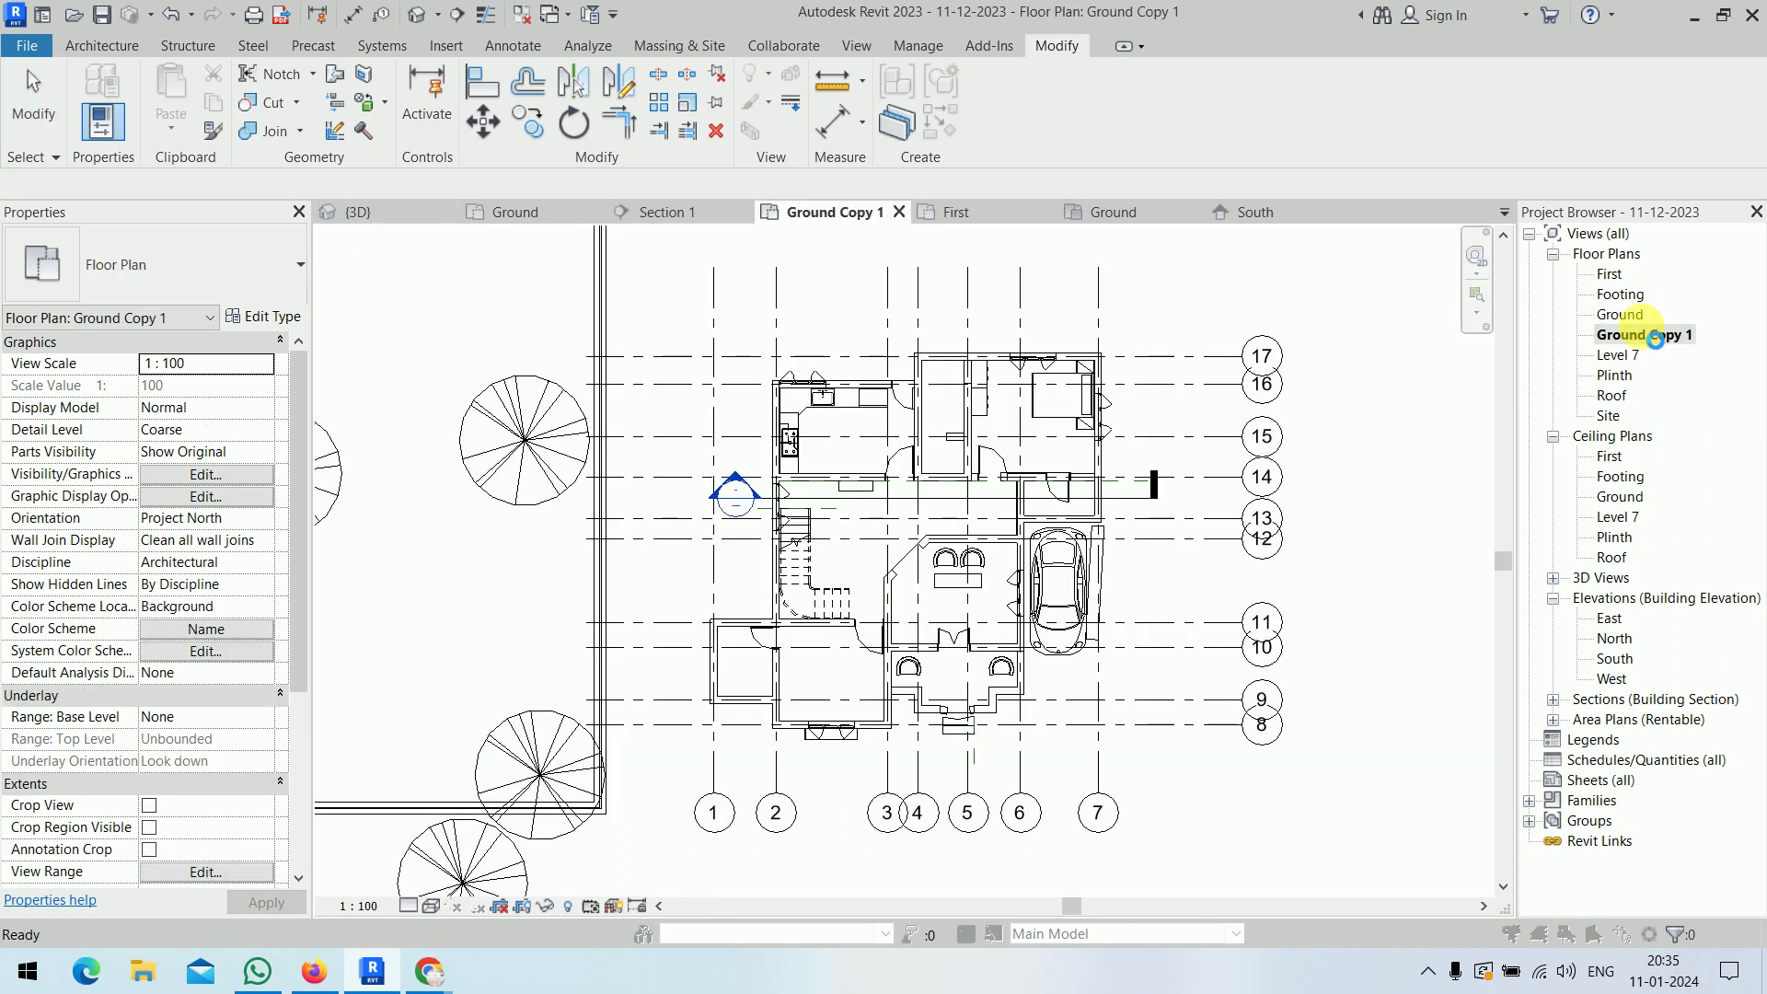
- Dismiss the save reminder, then select and inspect the wc reference plane in Ground Copy 1
{"action": "left_click", "coordinate": [1072, 289]}
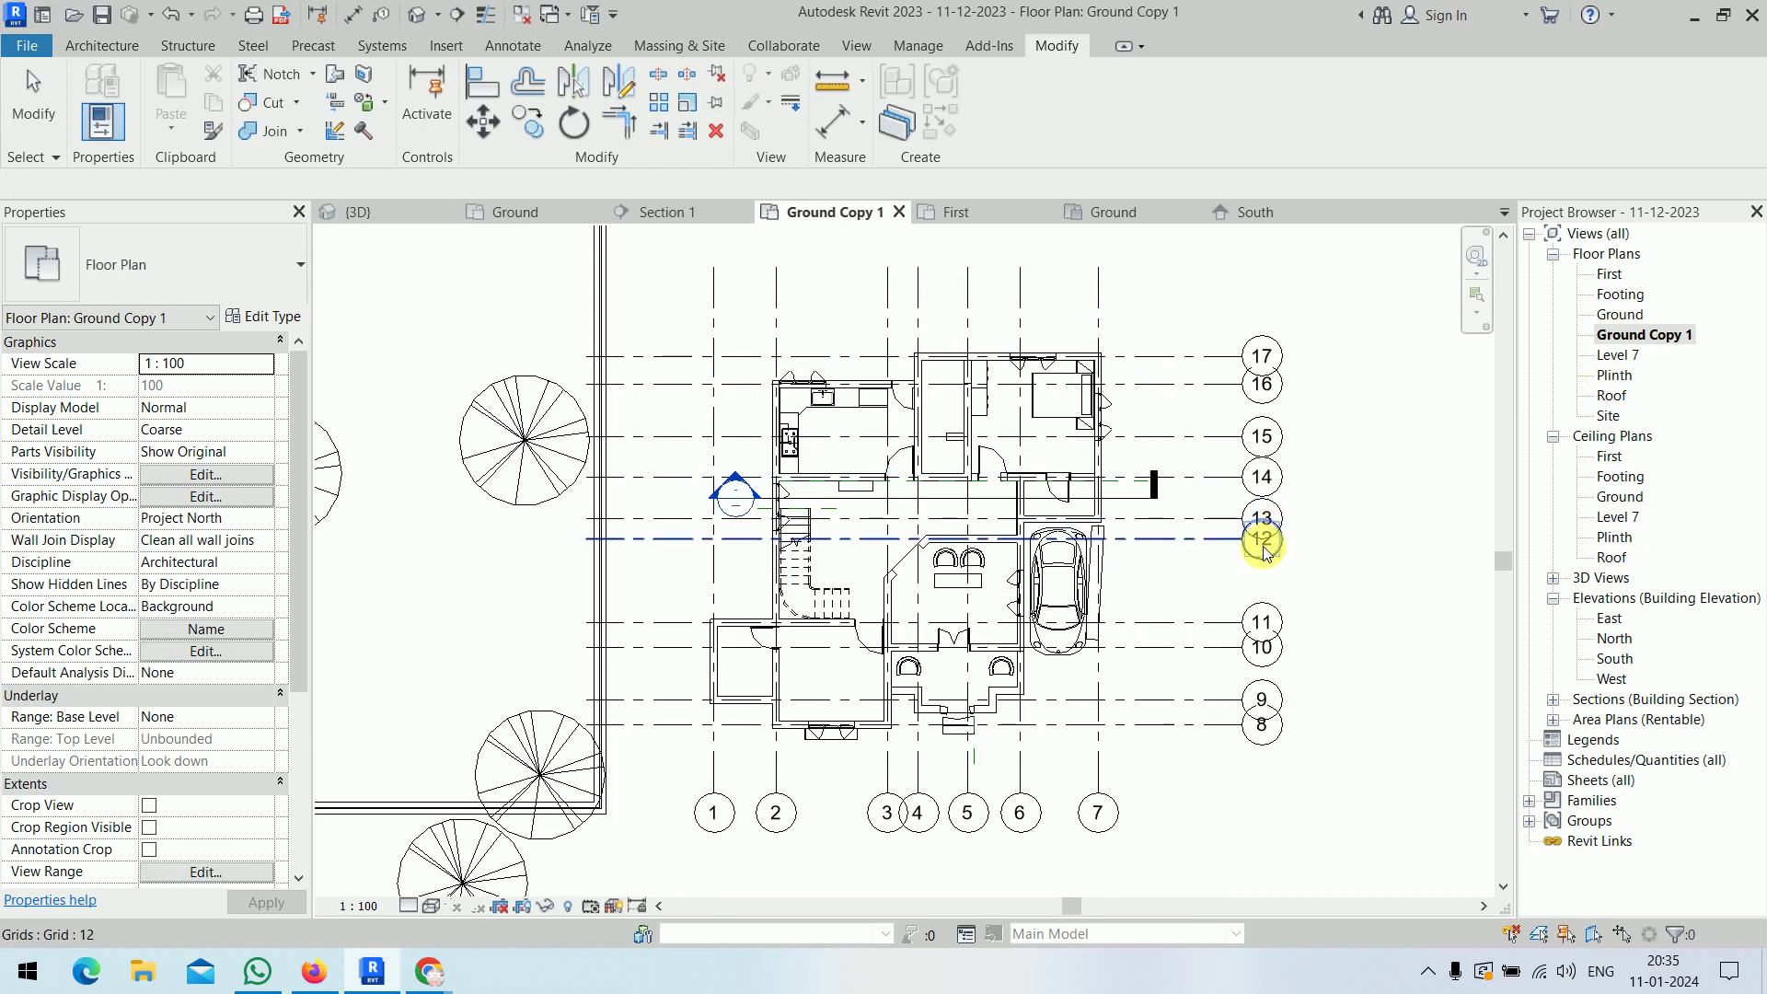
{"action": "scroll", "coordinate": [1160, 497], "scroll_direction": "up", "scroll_amount": 3}
{"action": "scroll", "coordinate": [1196, 465], "scroll_direction": "up", "scroll_amount": 2}
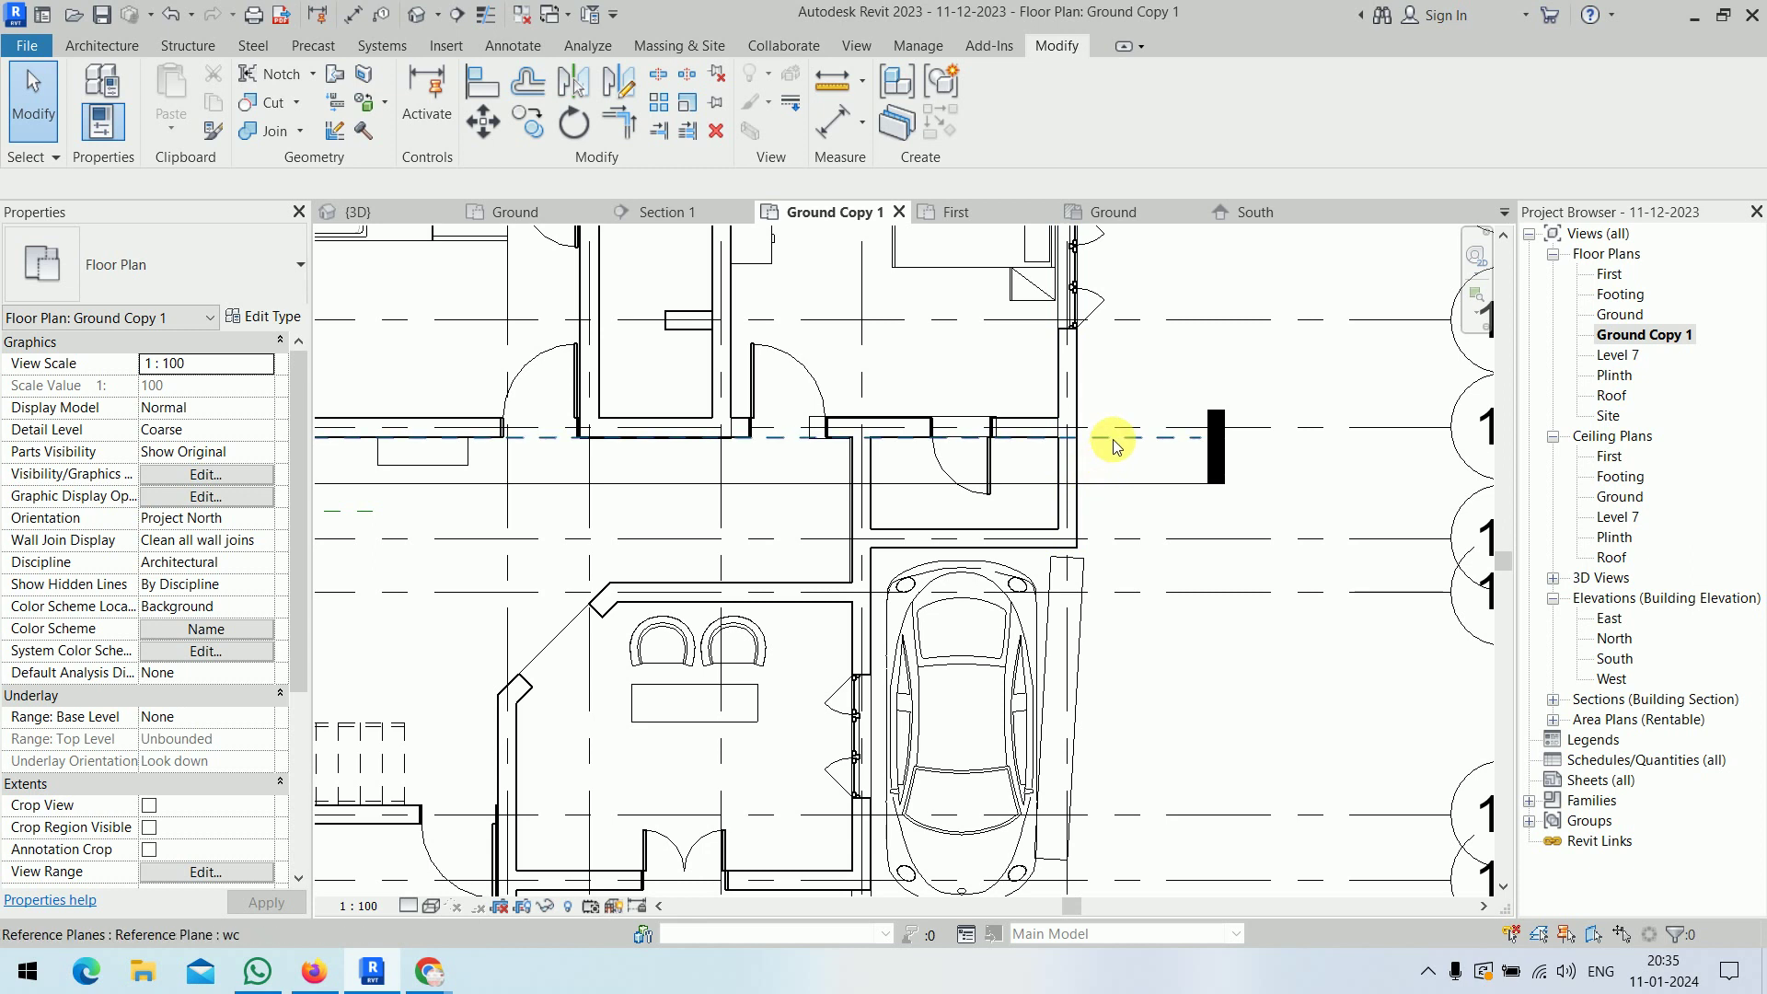
{"action": "left_click", "coordinate": [1113, 445]}
{"action": "scroll", "coordinate": [1112, 439], "scroll_direction": "up", "scroll_amount": 1}
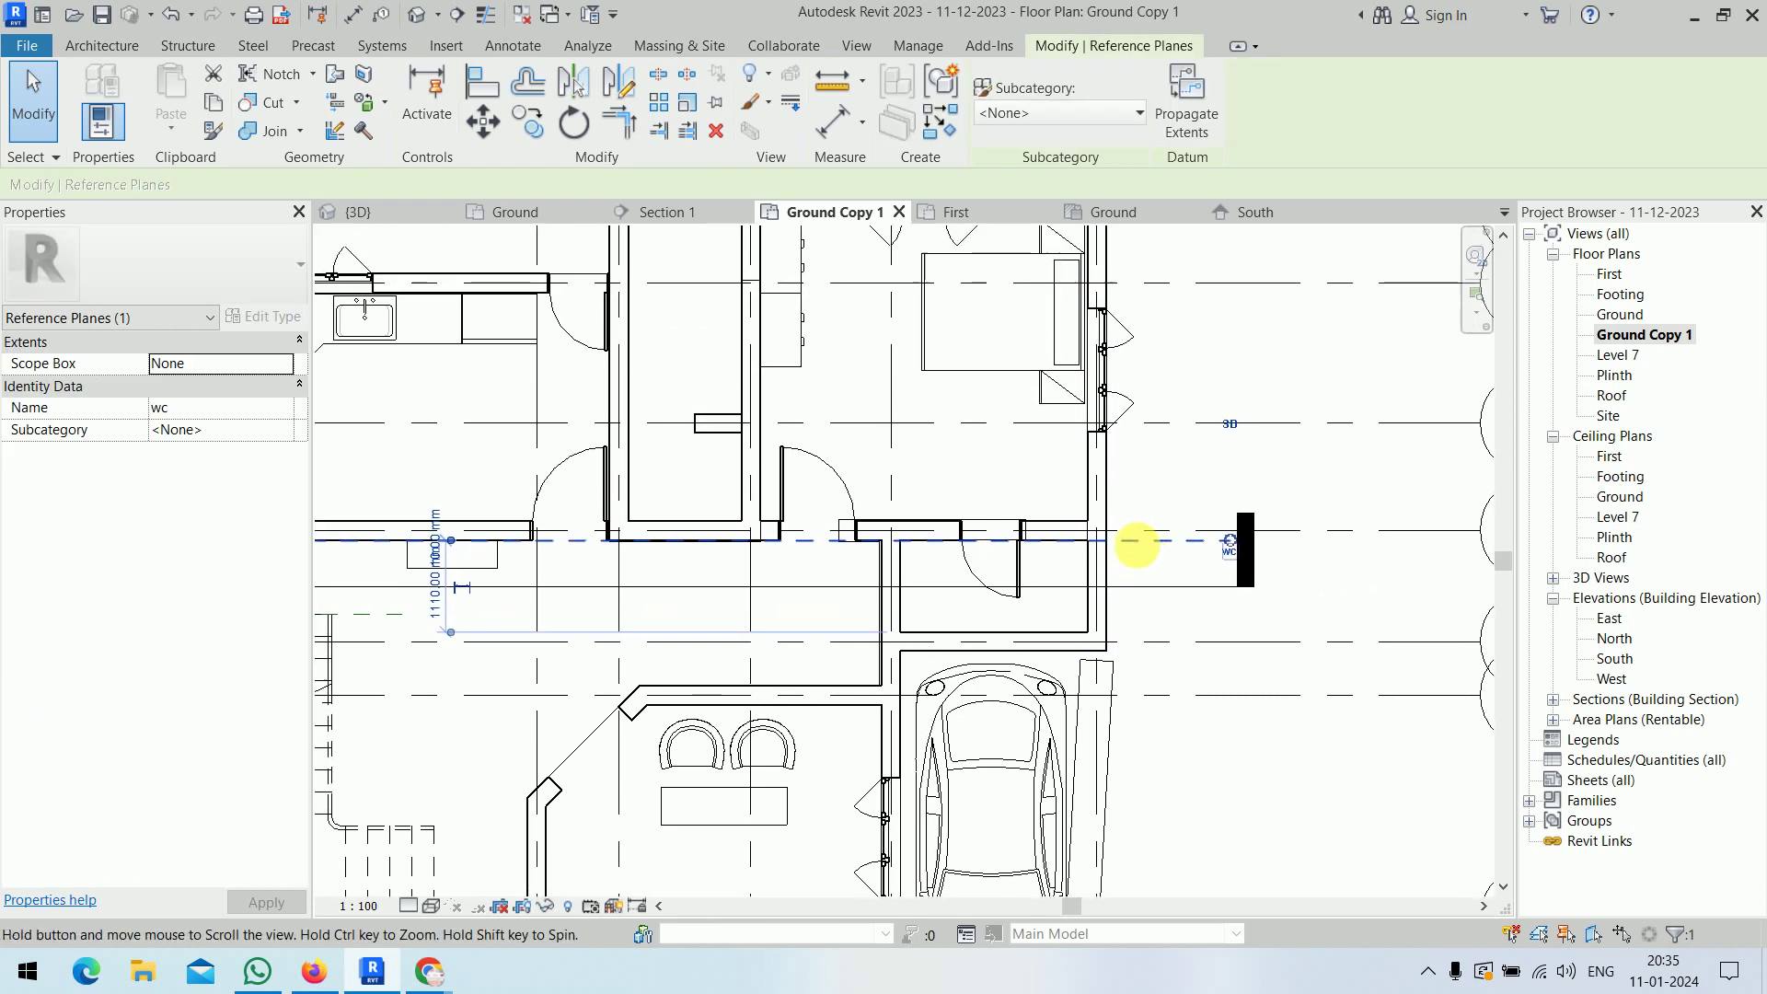
{"action": "scroll", "coordinate": [455, 625], "scroll_direction": "up", "scroll_amount": 2}
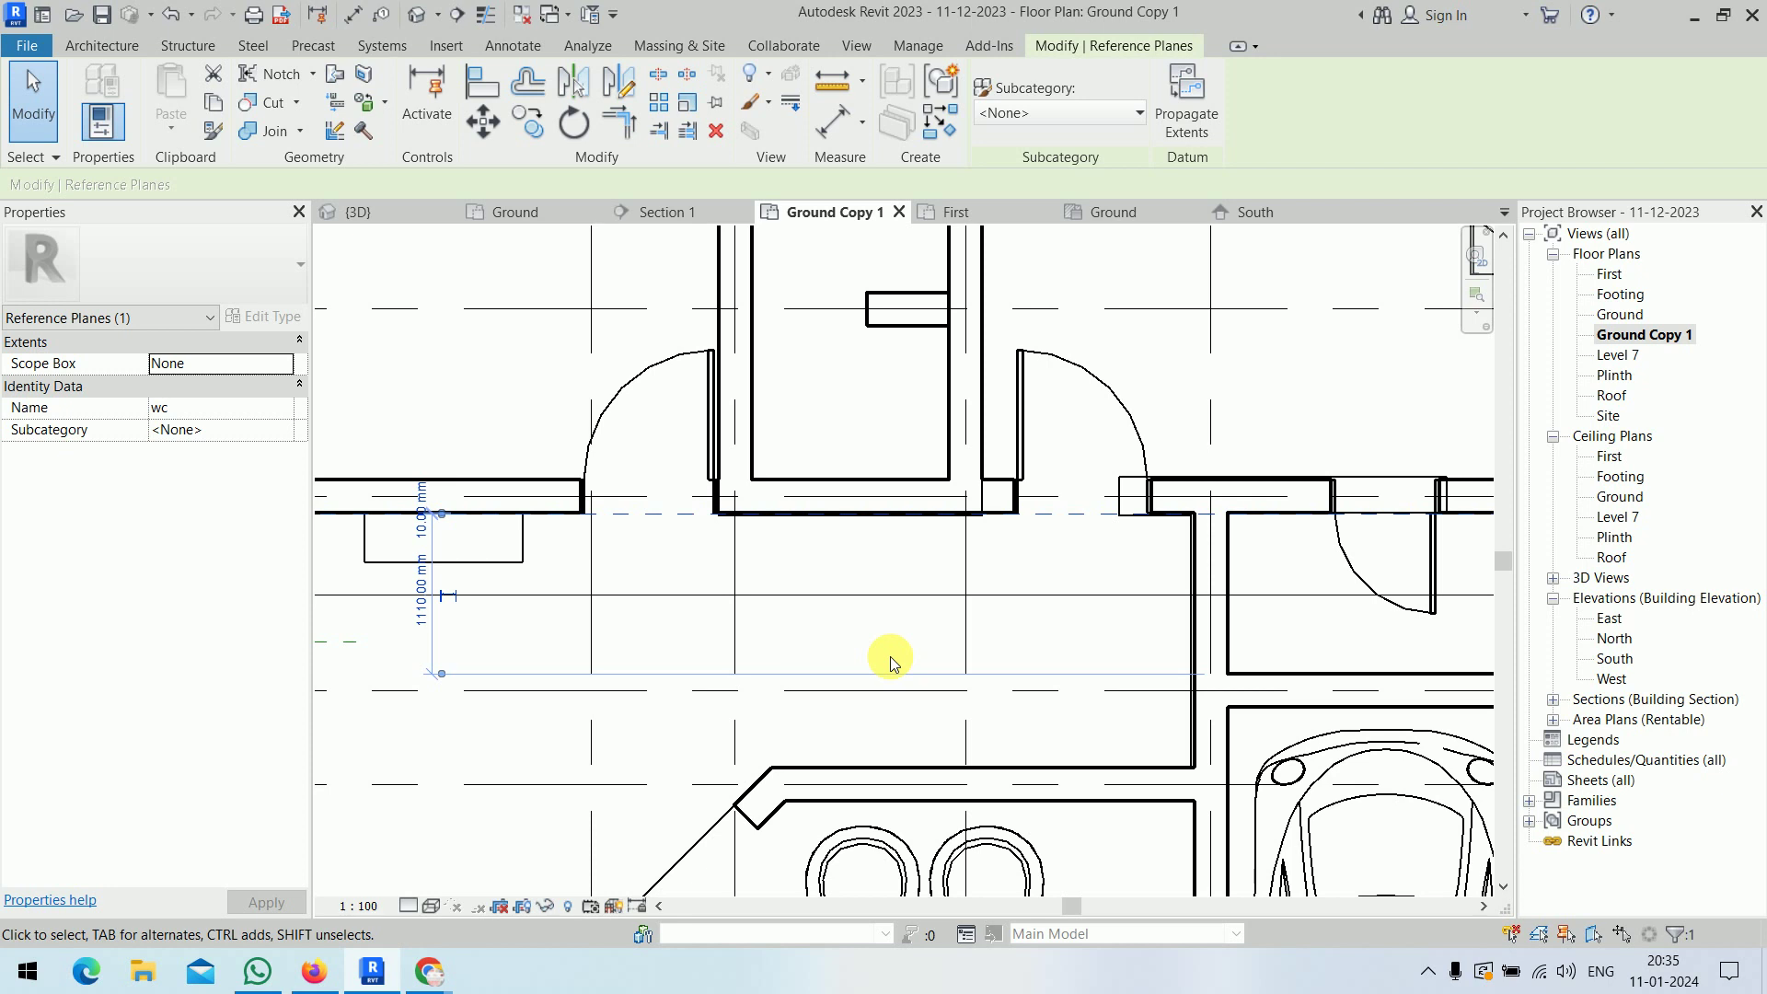
{"action": "scroll", "coordinate": [891, 655], "scroll_direction": "down", "scroll_amount": 2}
{"action": "scroll", "coordinate": [891, 655], "scroll_direction": "down", "scroll_amount": 3}
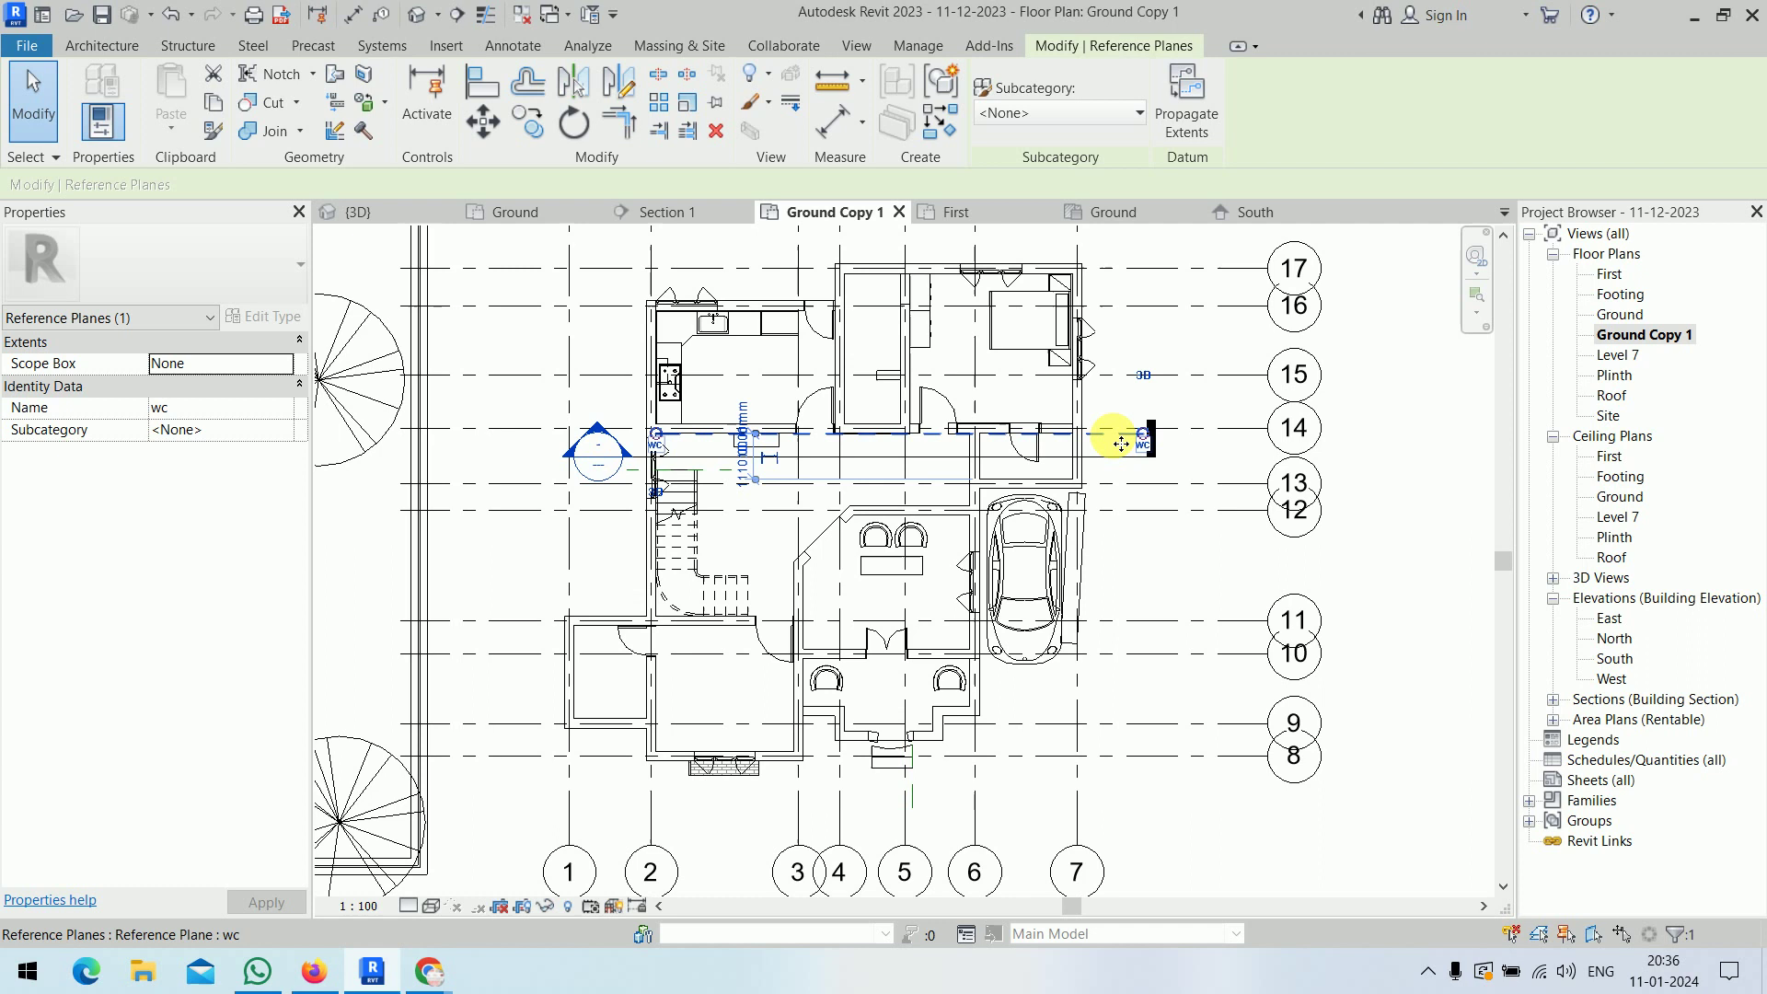
{"action": "left_click", "coordinate": [1358, 549]}
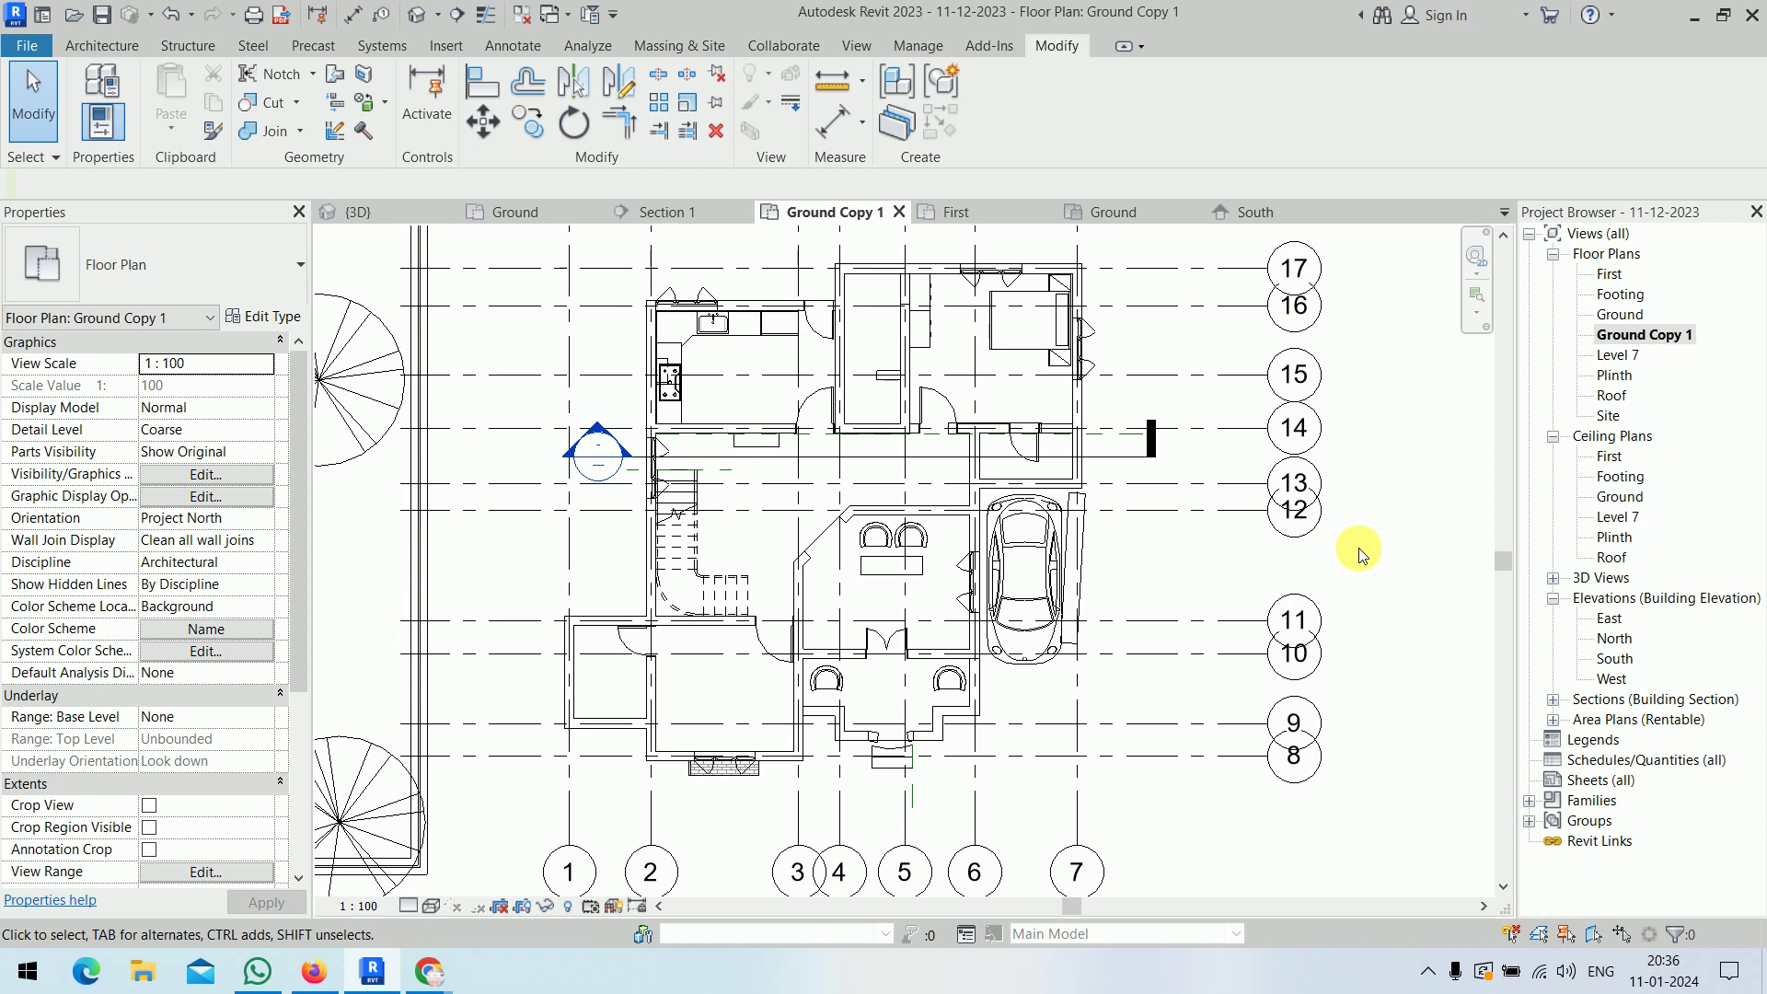
- Draw an angled reference plane with RP starting near grid 7
{"action": "key", "text": "r"}
{"action": "key", "text": "p"}
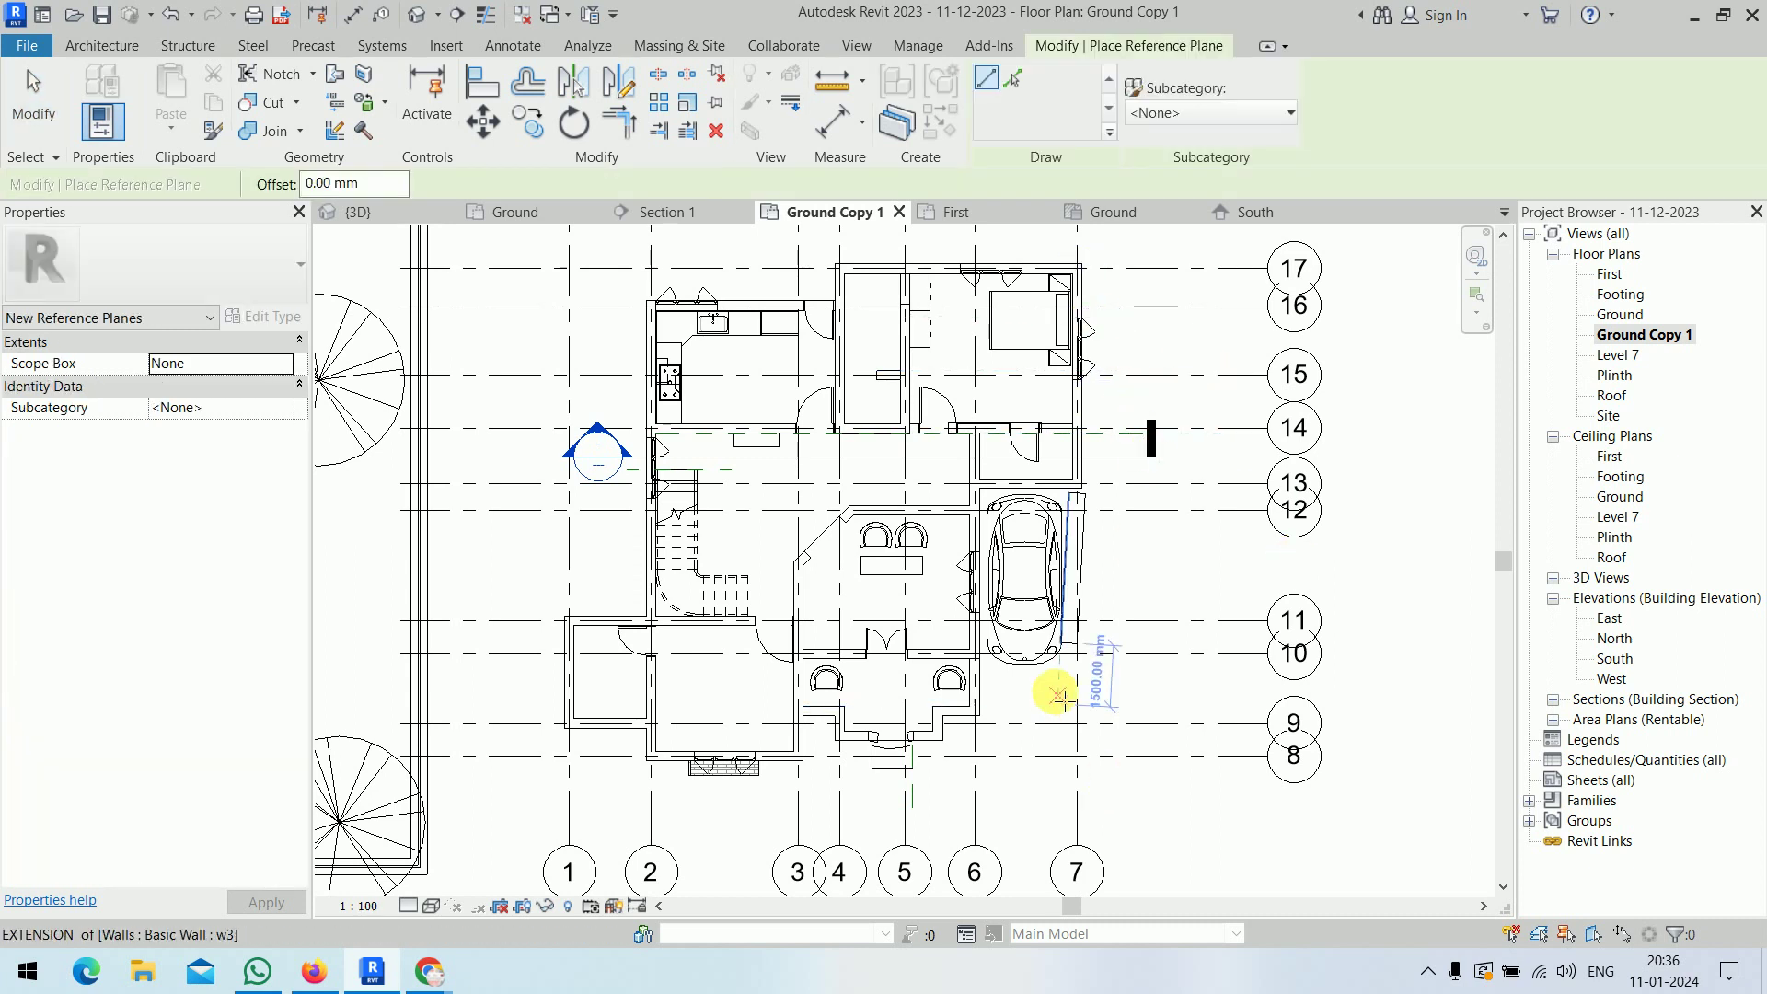
{"action": "left_click", "coordinate": [1074, 681]}
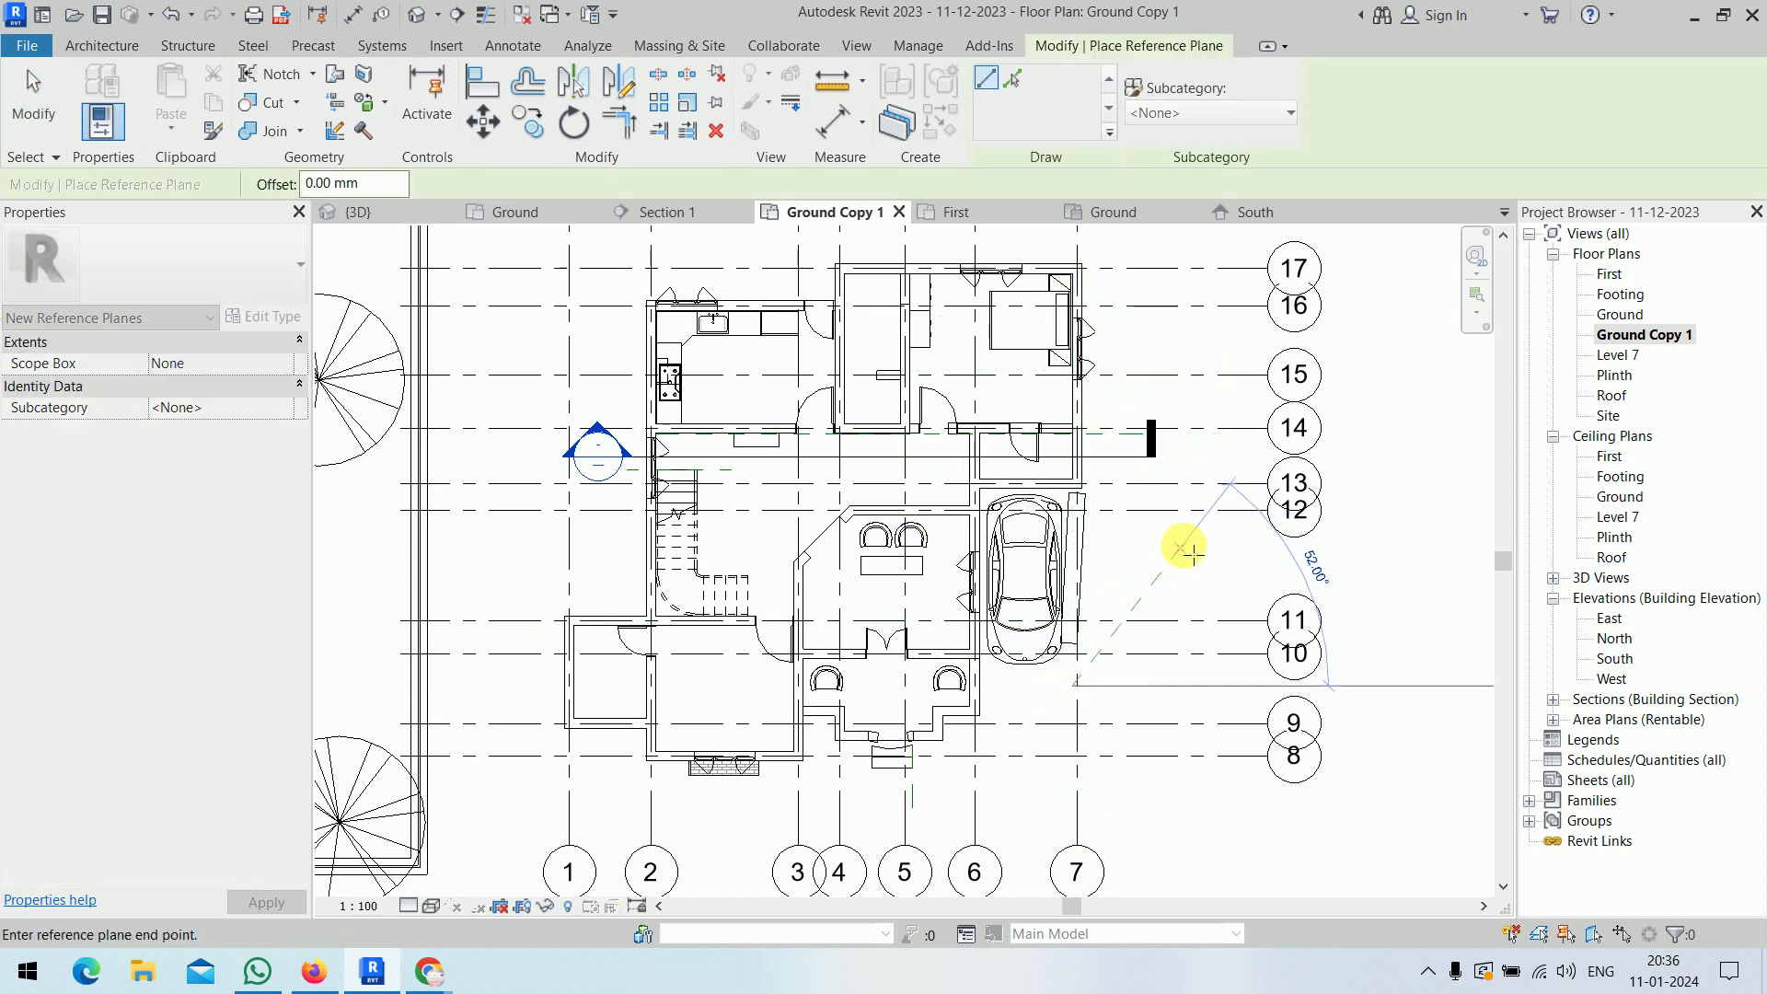
{"action": "left_click", "coordinate": [1183, 544]}
{"action": "key", "text": "Escape"}
{"action": "key", "text": "Escape"}
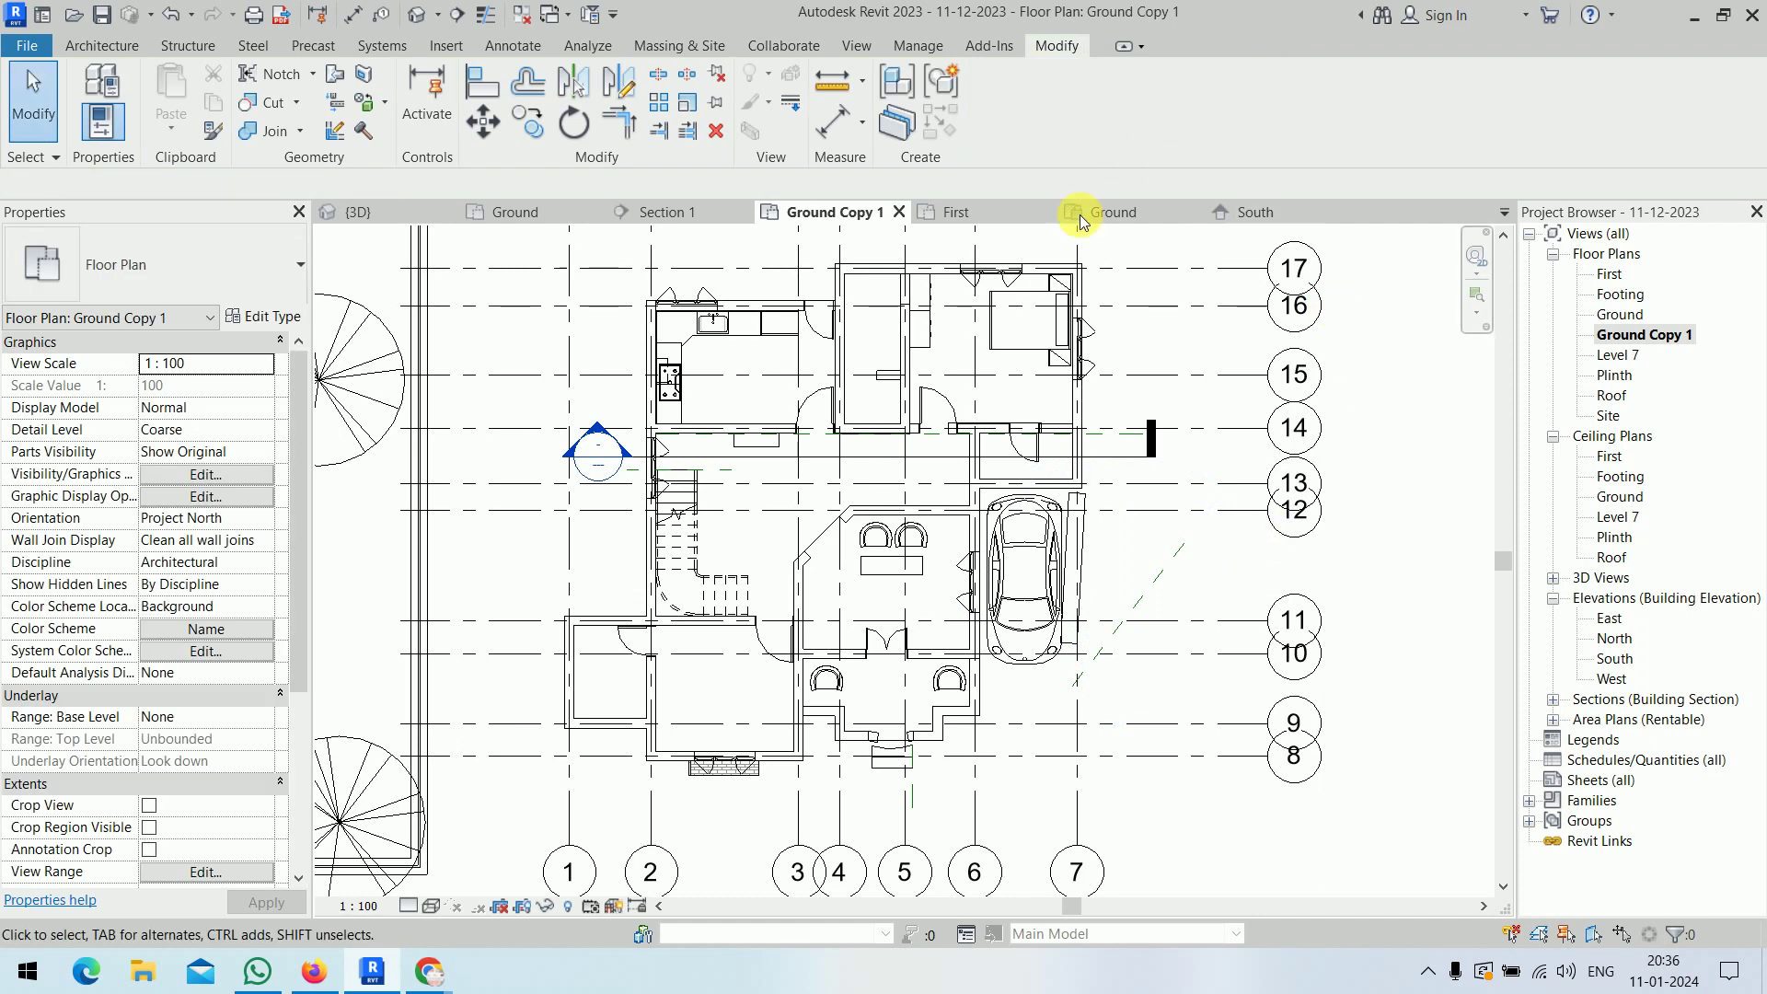
- Set the new angled reference plane as the work plane and open the 3D view
{"action": "left_click", "coordinate": [134, 46]}
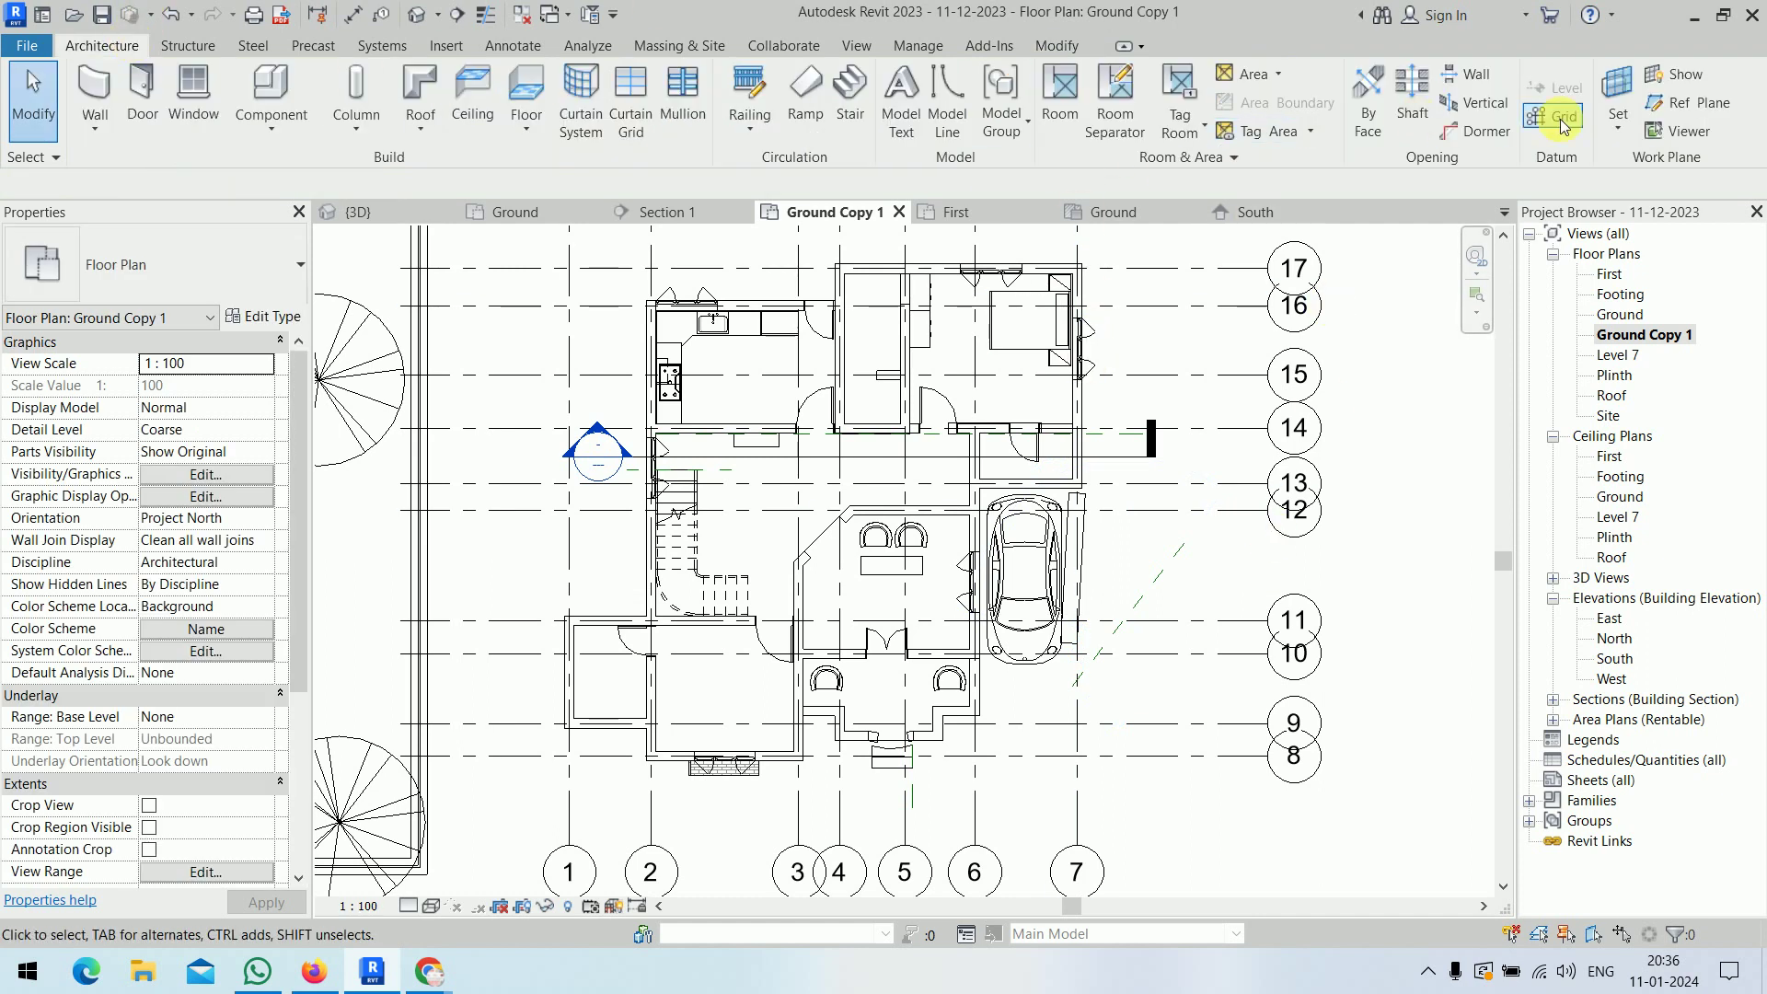
{"action": "left_click", "coordinate": [1617, 92]}
{"action": "left_click", "coordinate": [596, 559]}
{"action": "left_click", "coordinate": [683, 663]}
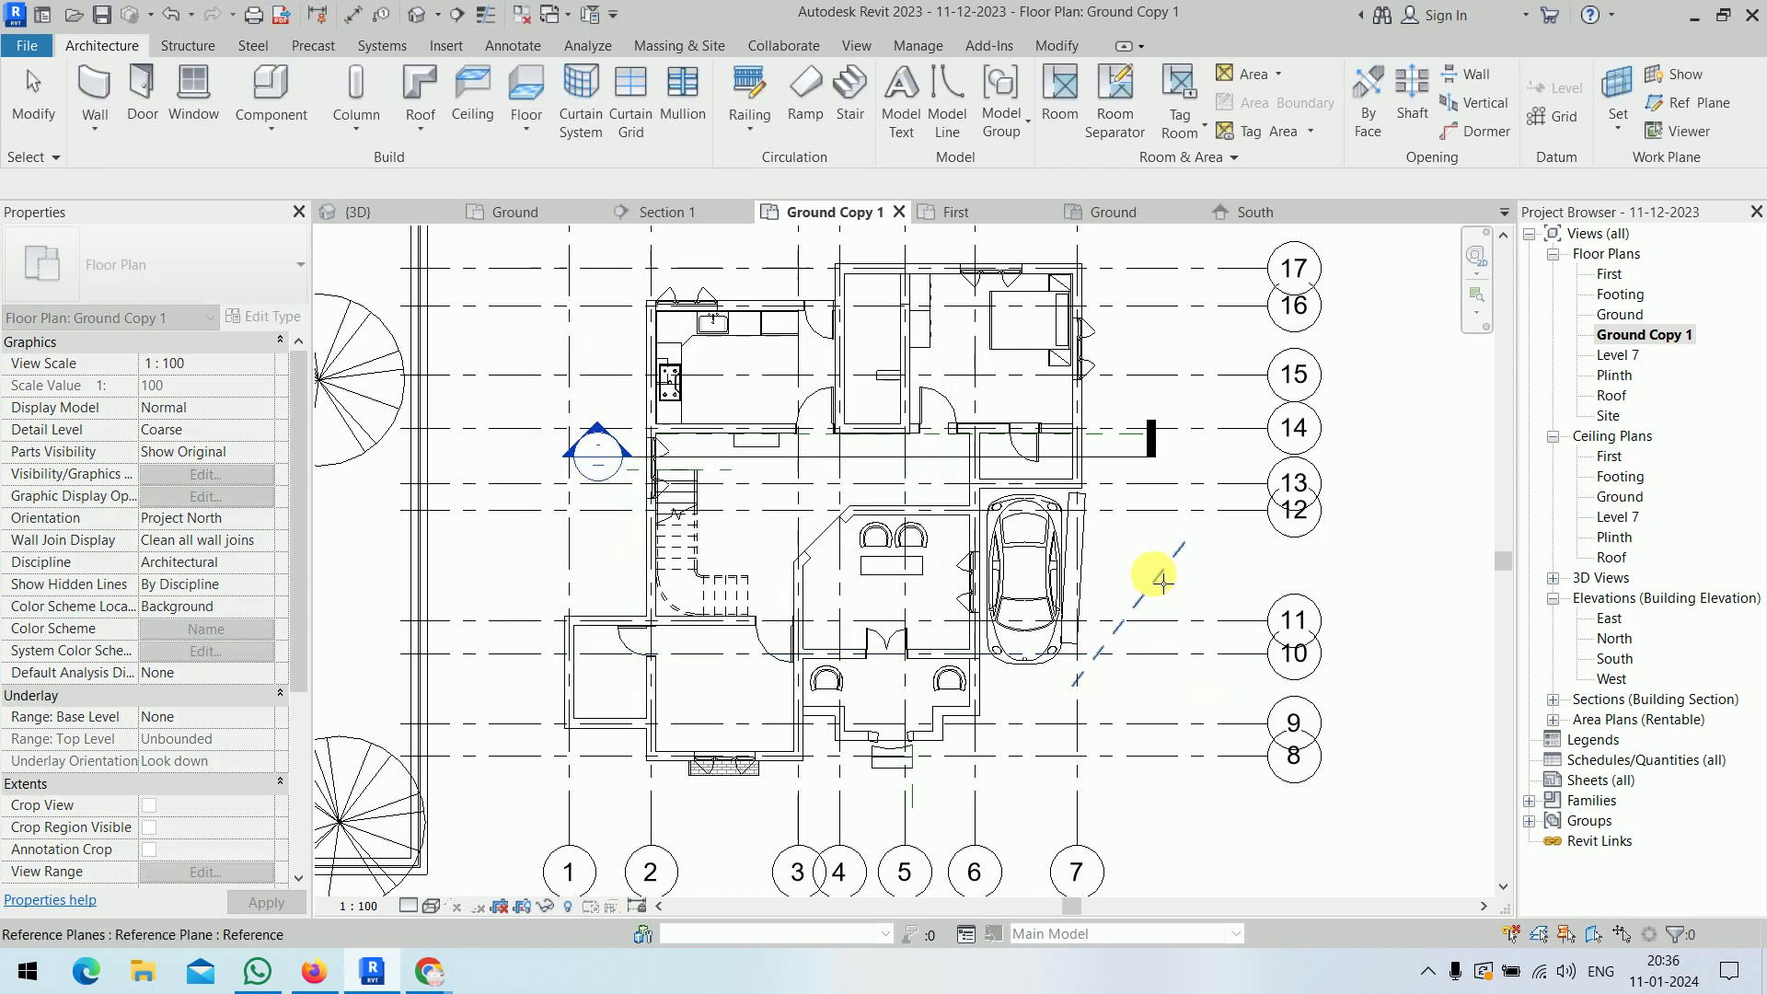
{"action": "left_click", "coordinate": [1152, 572]}
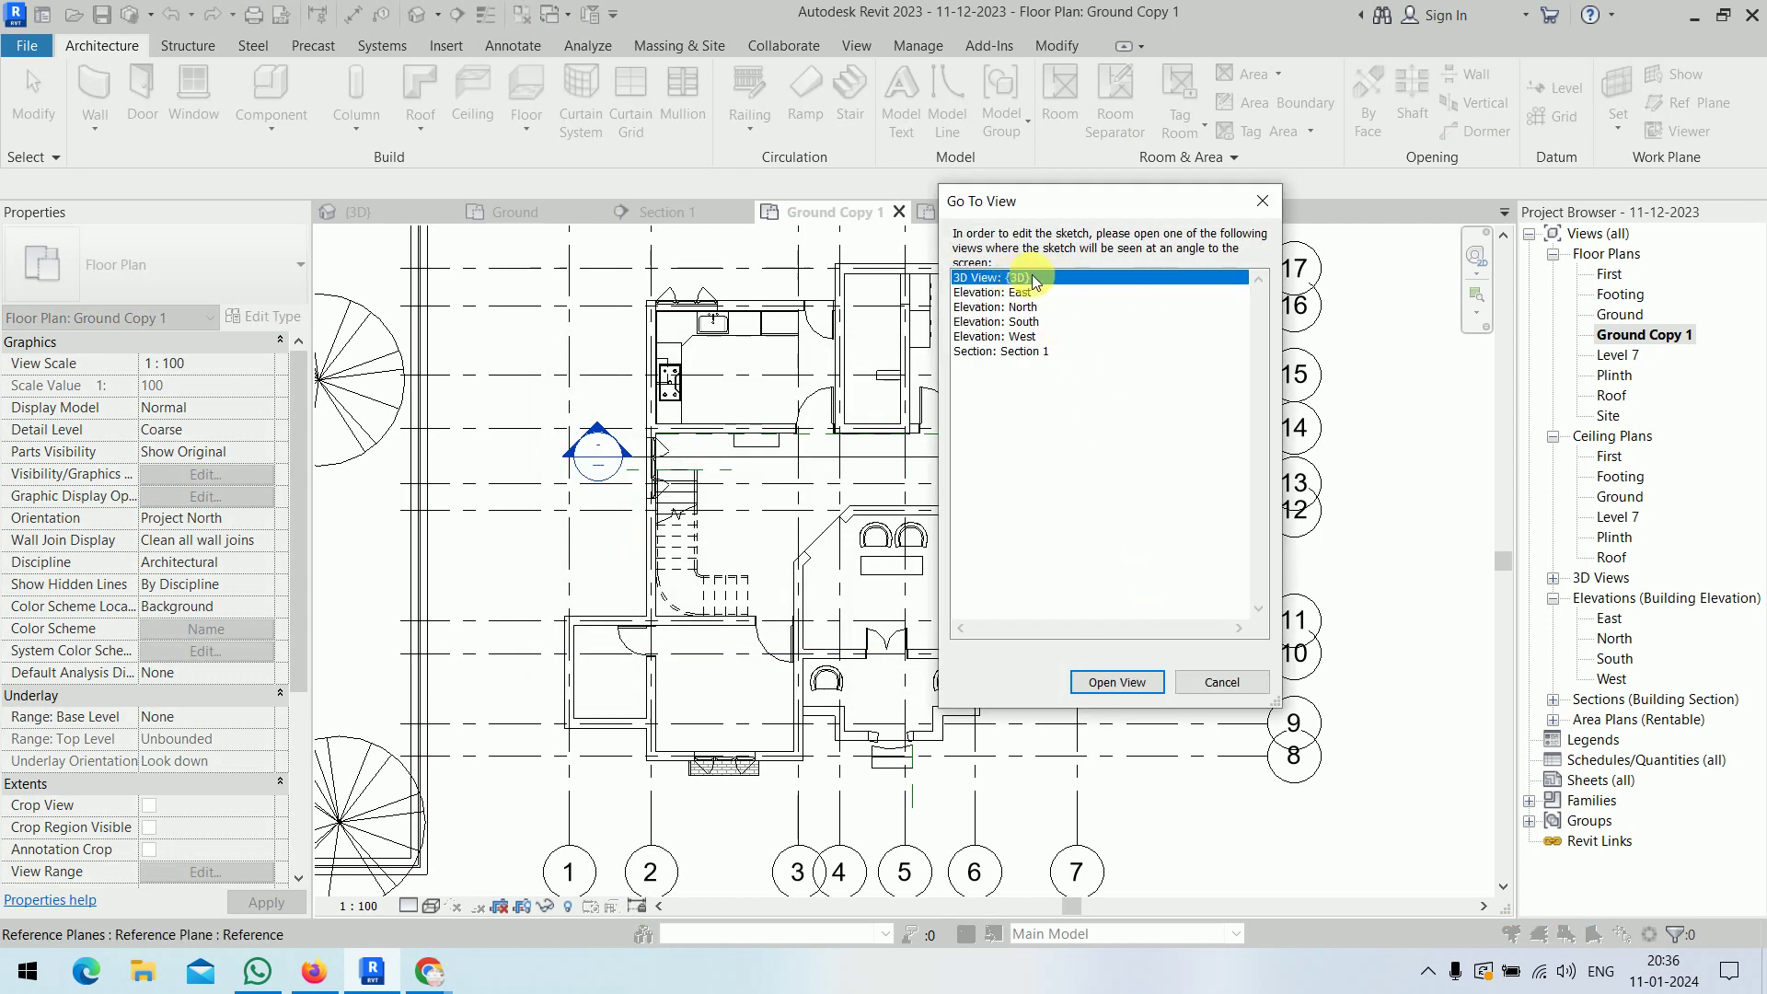
{"action": "left_click", "coordinate": [1157, 681]}
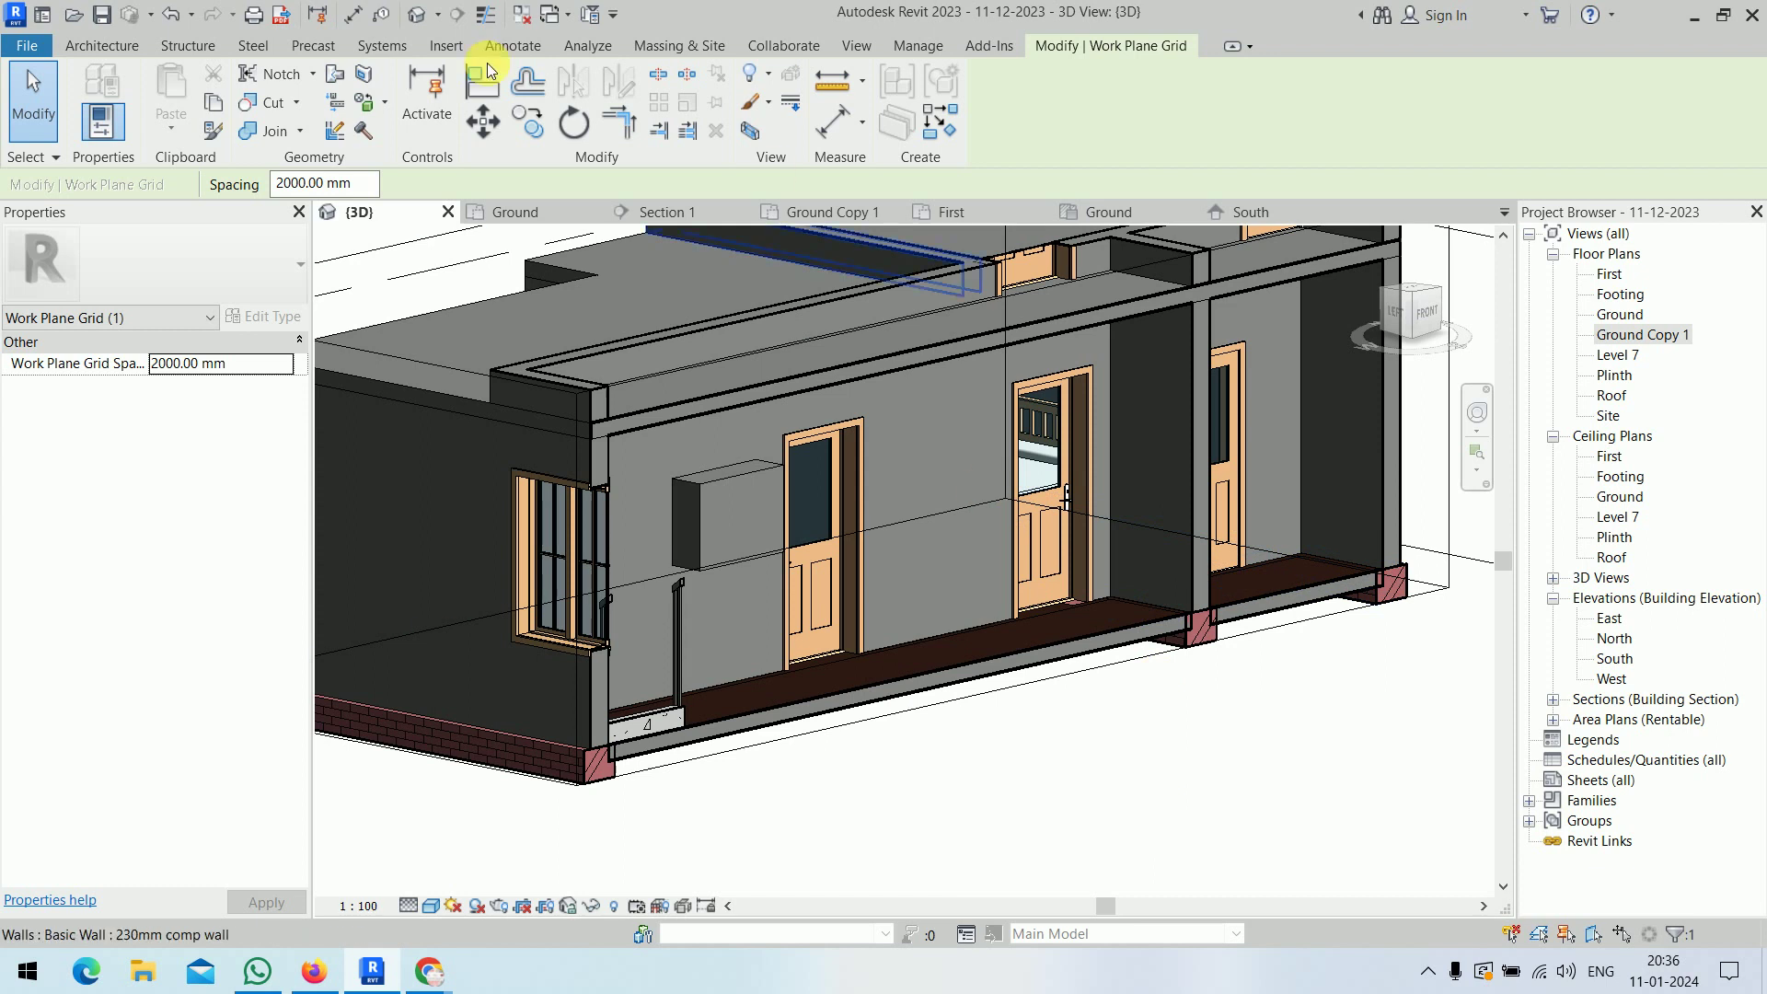
{"action": "left_click", "coordinate": [101, 45]}
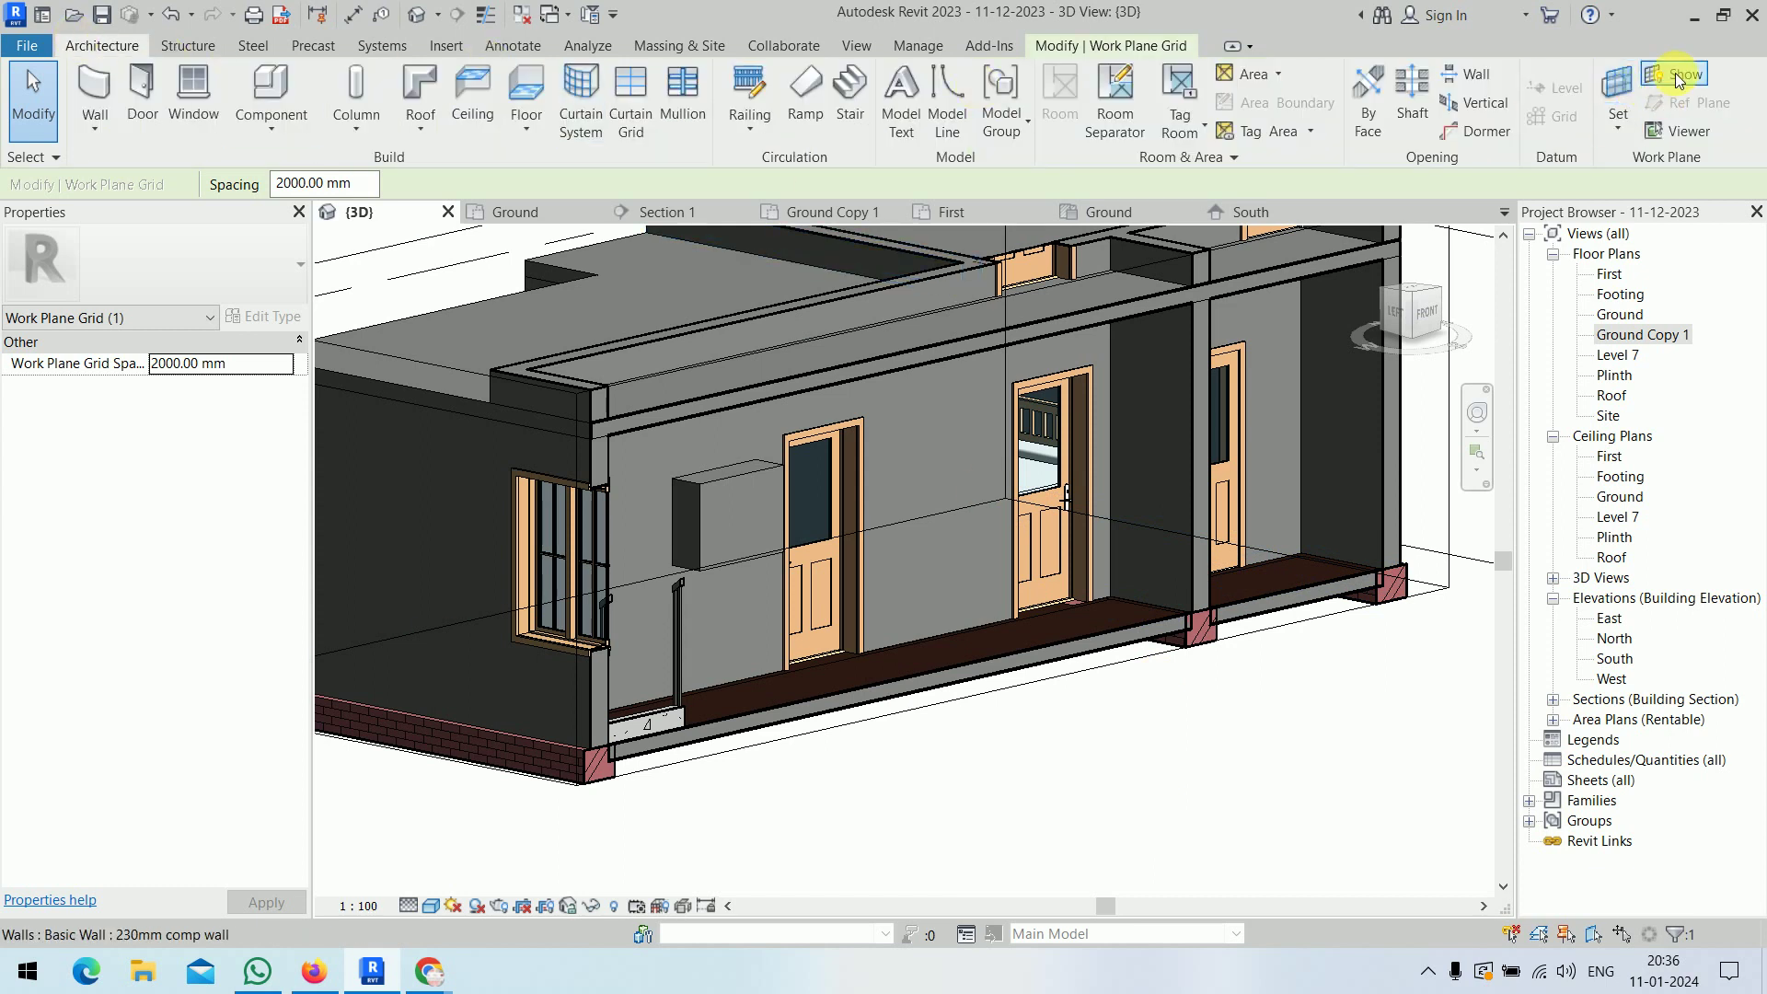
- Turn off the section box, orbit around the whole site, and toggle the work plane grid off and on
{"action": "scroll", "coordinate": [1167, 683], "scroll_direction": "down", "scroll_amount": 5}
{"action": "mouse_move", "coordinate": [1115, 713]}
{"action": "middle_mouse_down", "text": "shift"}
{"action": "mouse_move", "coordinate": [1246, 800]}
{"action": "mouse_move", "coordinate": [1184, 848]}
{"action": "middle_mouse_up", "text": "shift"}
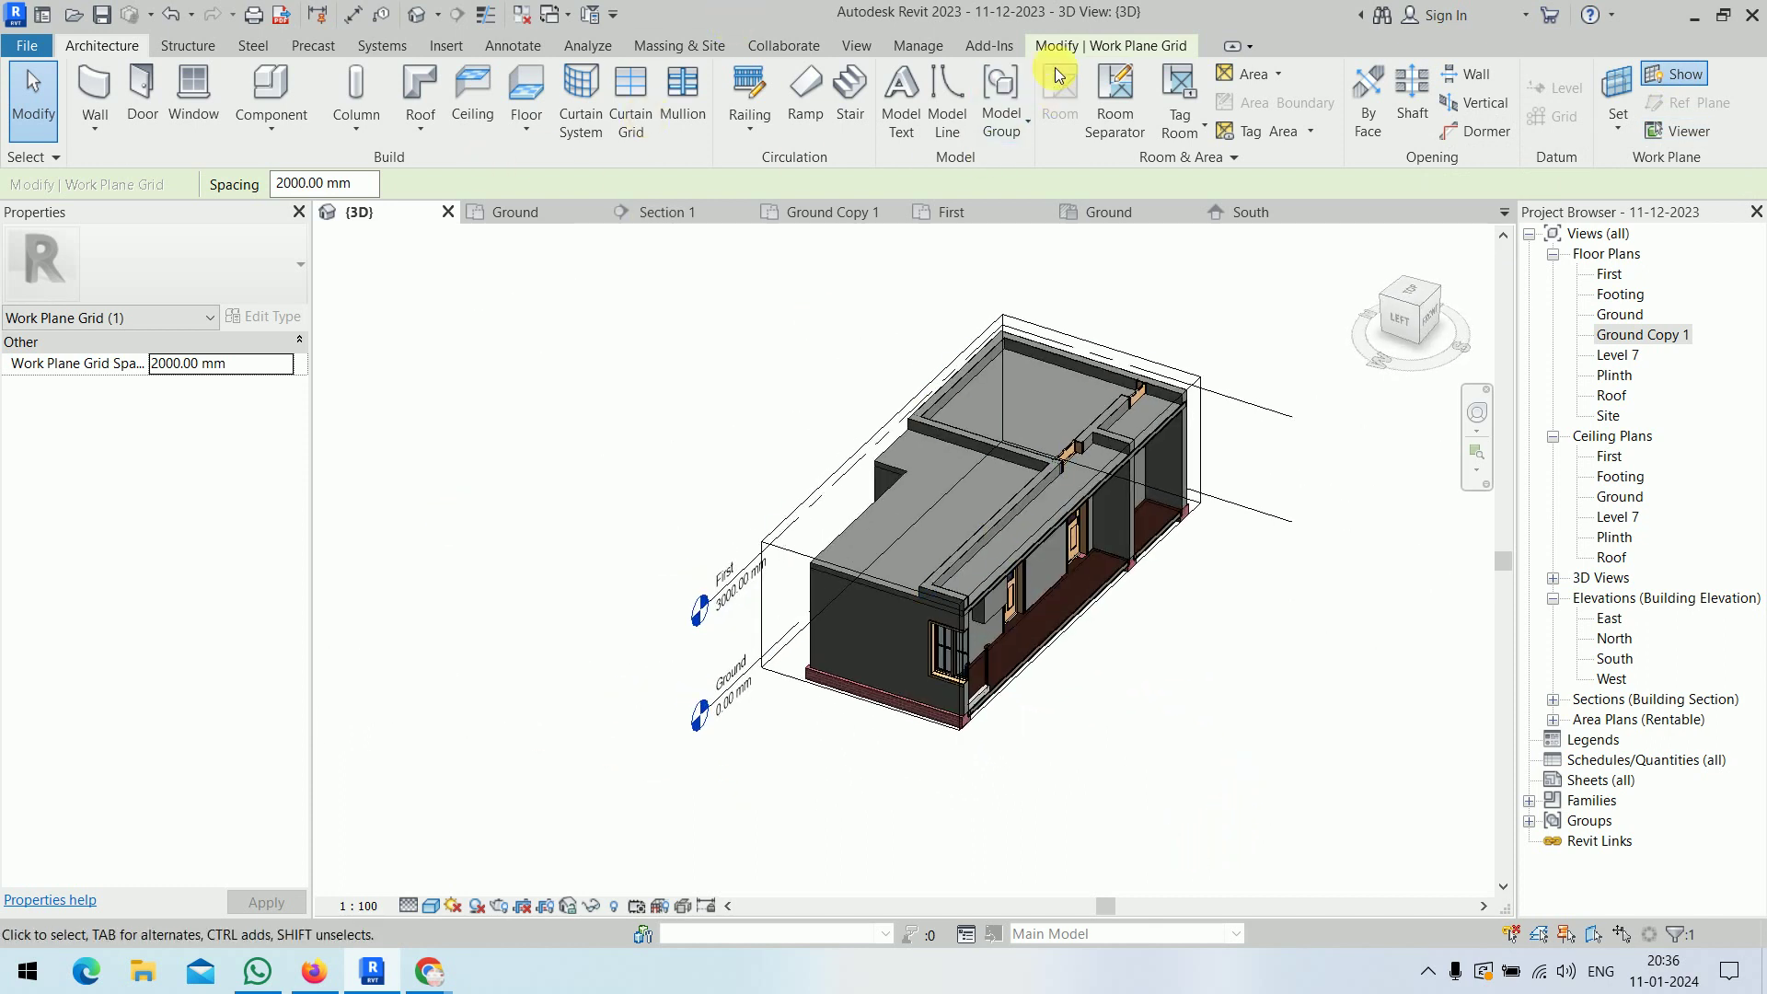
{"action": "left_click", "coordinate": [420, 423]}
{"action": "left_click", "coordinate": [149, 761]}
{"action": "scroll", "coordinate": [497, 422], "scroll_direction": "down", "scroll_amount": 5}
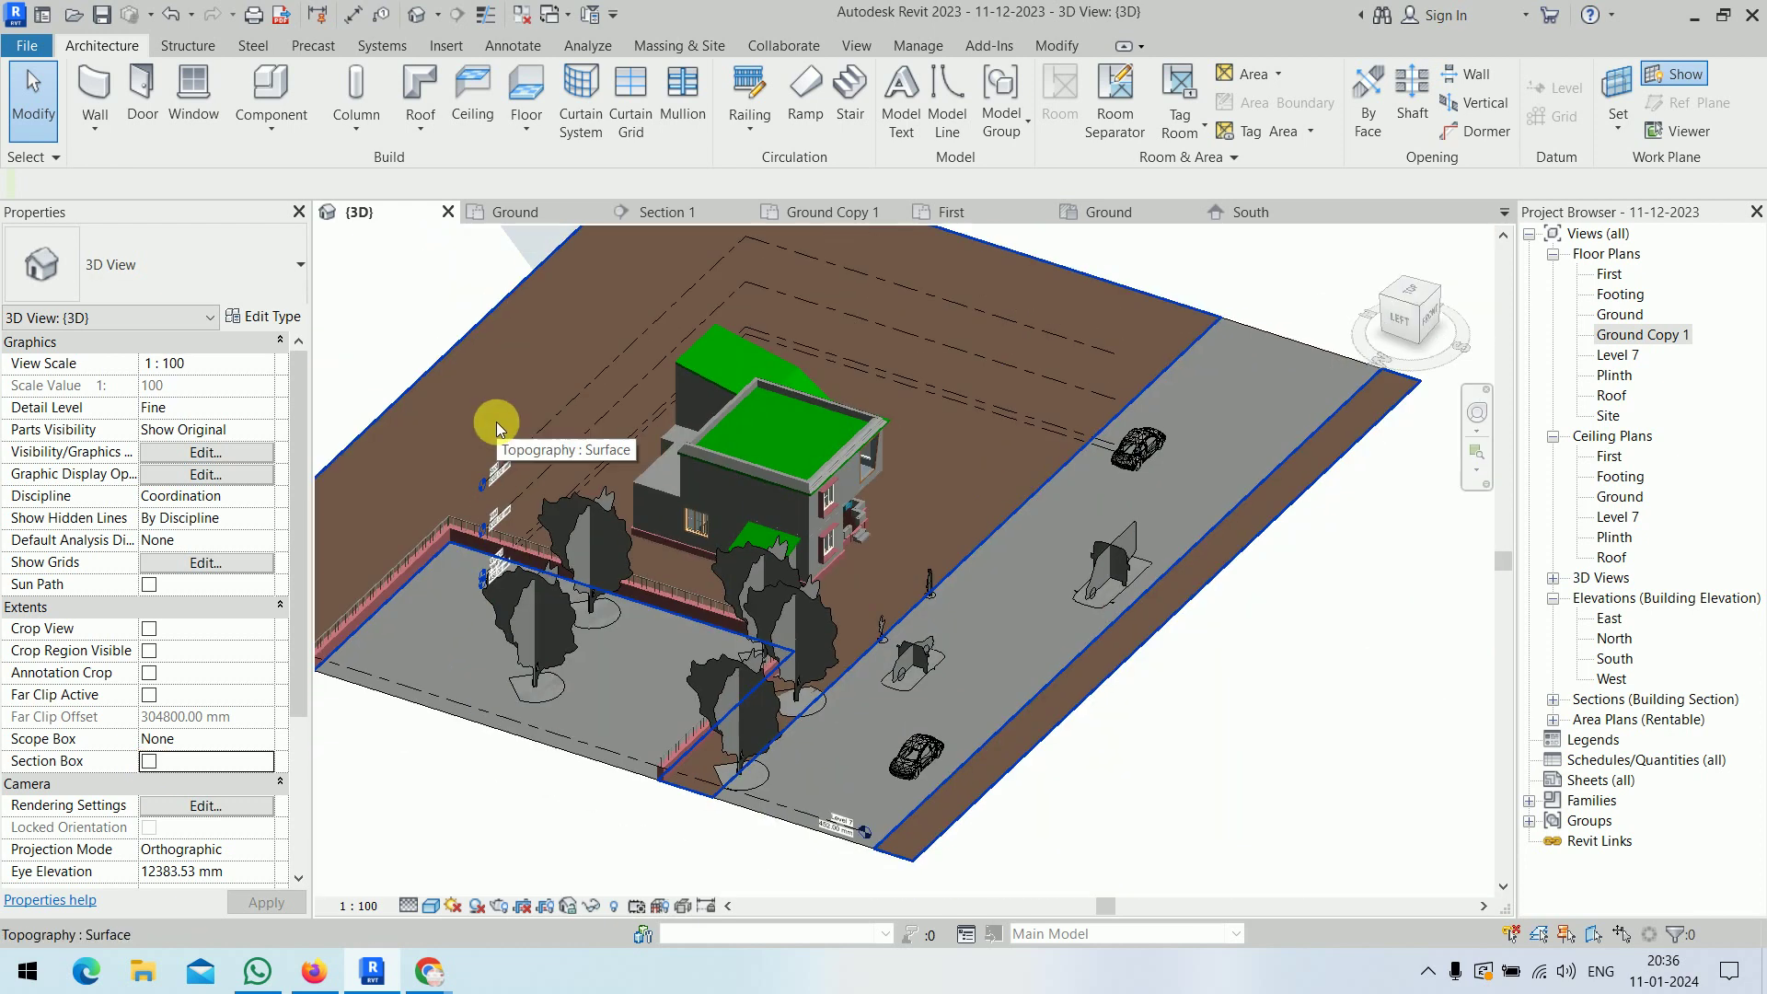
{"action": "middle_click_drag", "start_coordinate": [1051, 559], "coordinate": [768, 552], "text": "shift"}
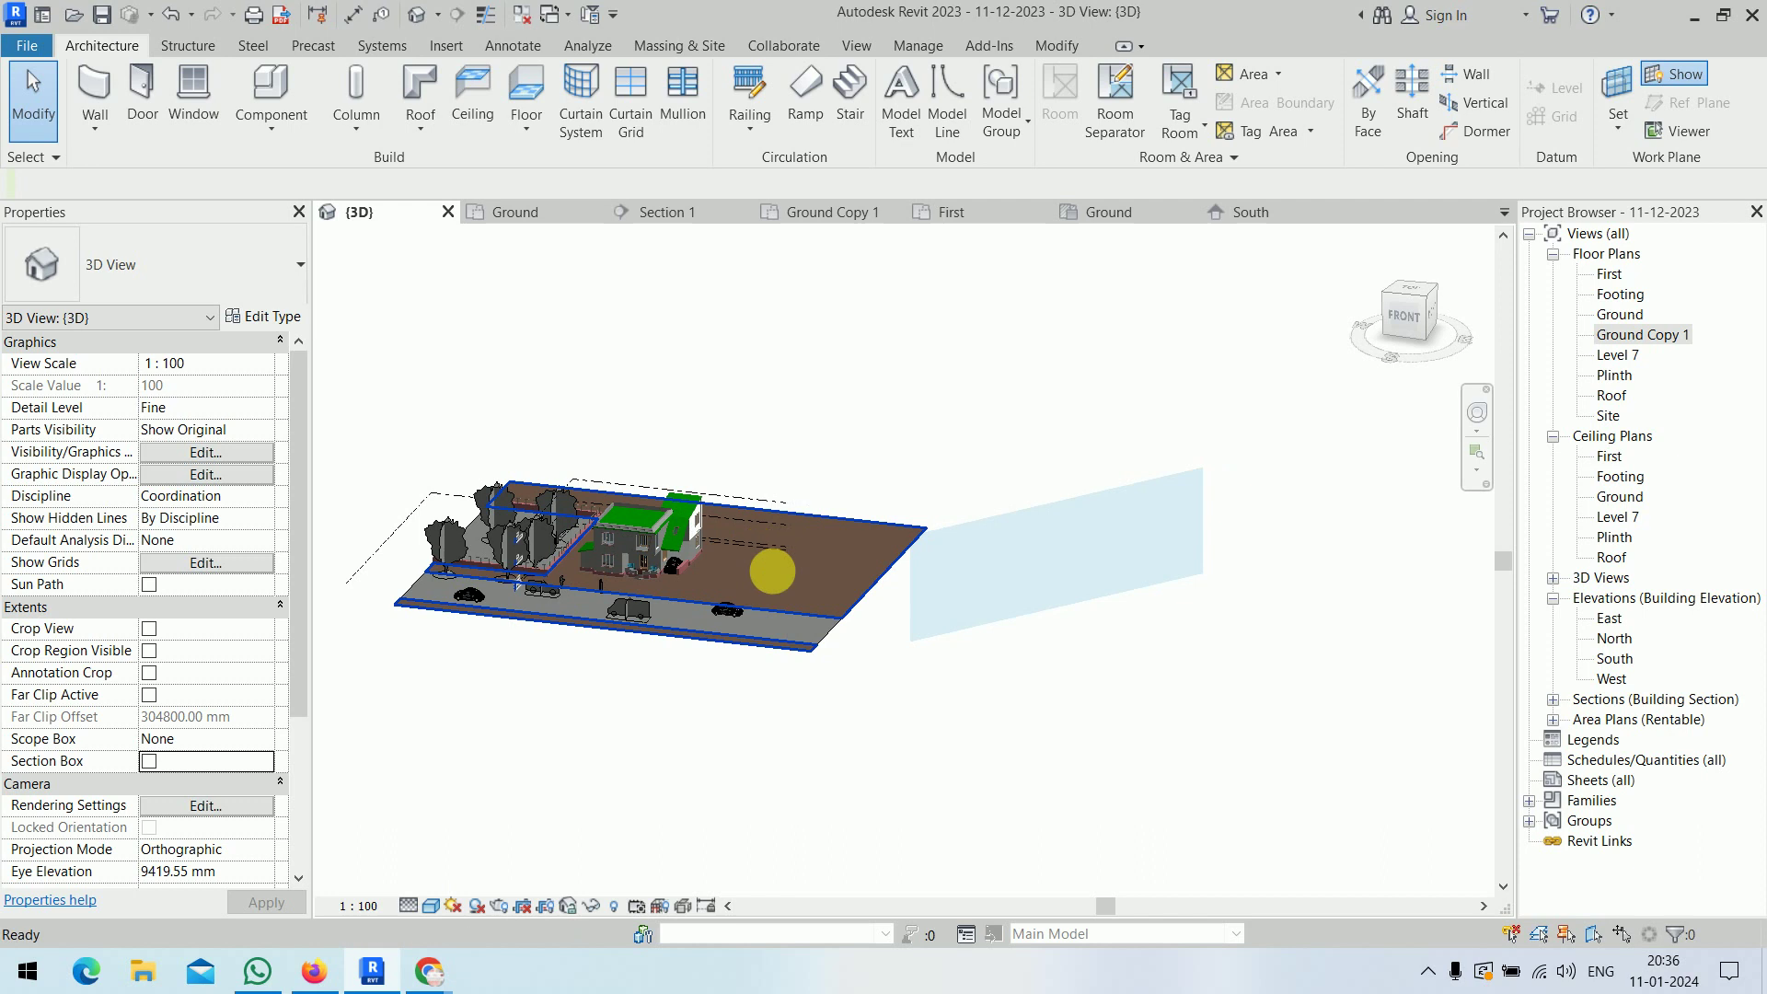
{"action": "mouse_move", "coordinate": [1086, 770]}
{"action": "middle_mouse_down", "text": "shift"}
{"action": "mouse_move", "coordinate": [993, 808]}
{"action": "mouse_move", "coordinate": [1058, 819]}
{"action": "middle_mouse_up", "text": "shift"}
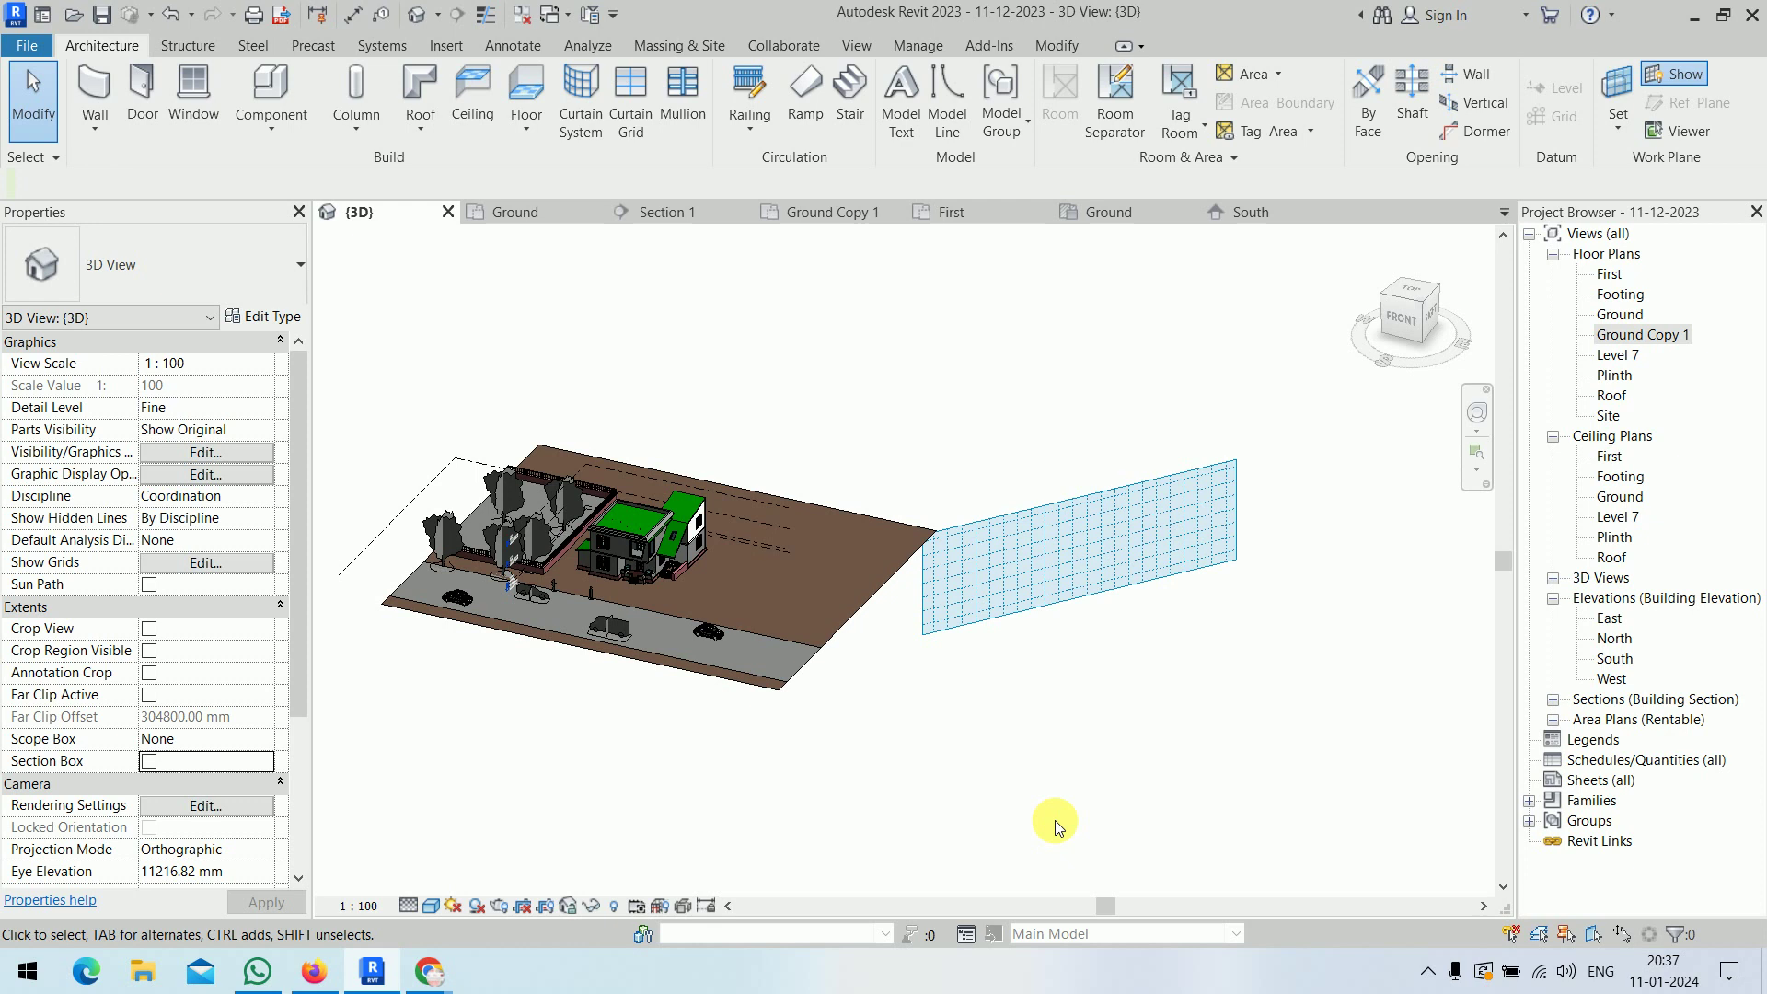
{"action": "left_click", "coordinate": [1686, 75]}
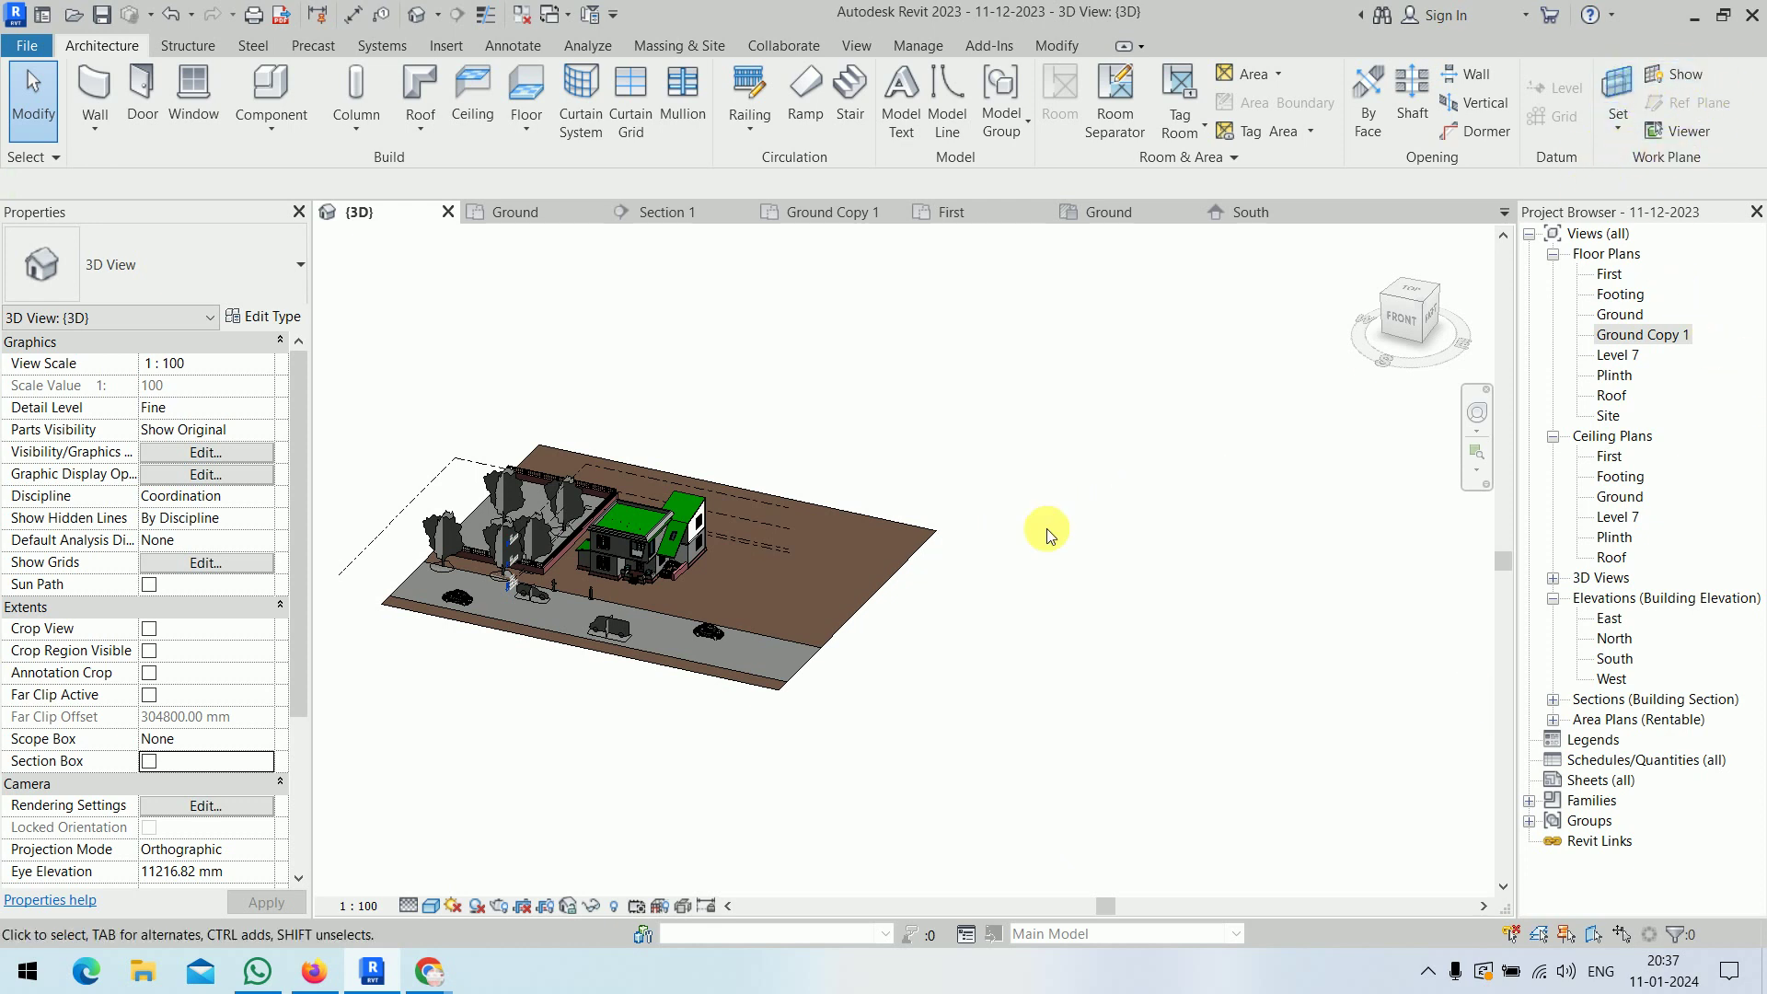
{"action": "key", "text": "ctrl+z"}
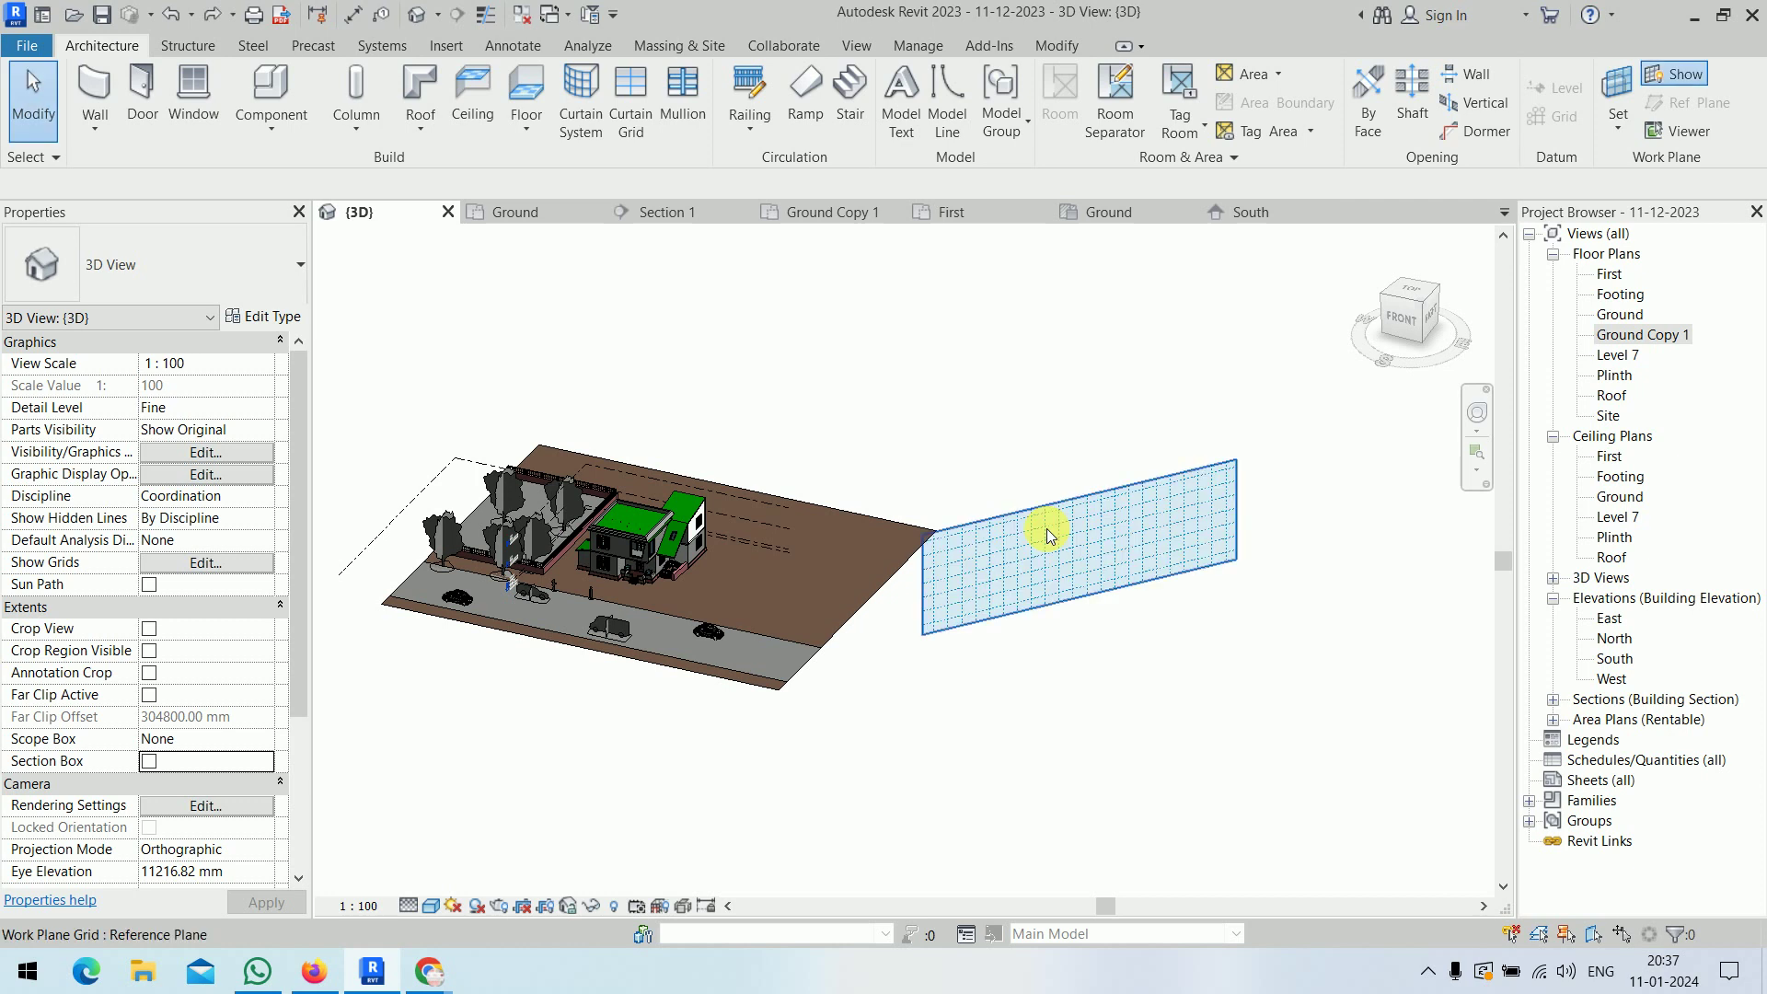
- Set the work plane grid spacing to 1000
{"action": "left_click", "coordinate": [1085, 584]}
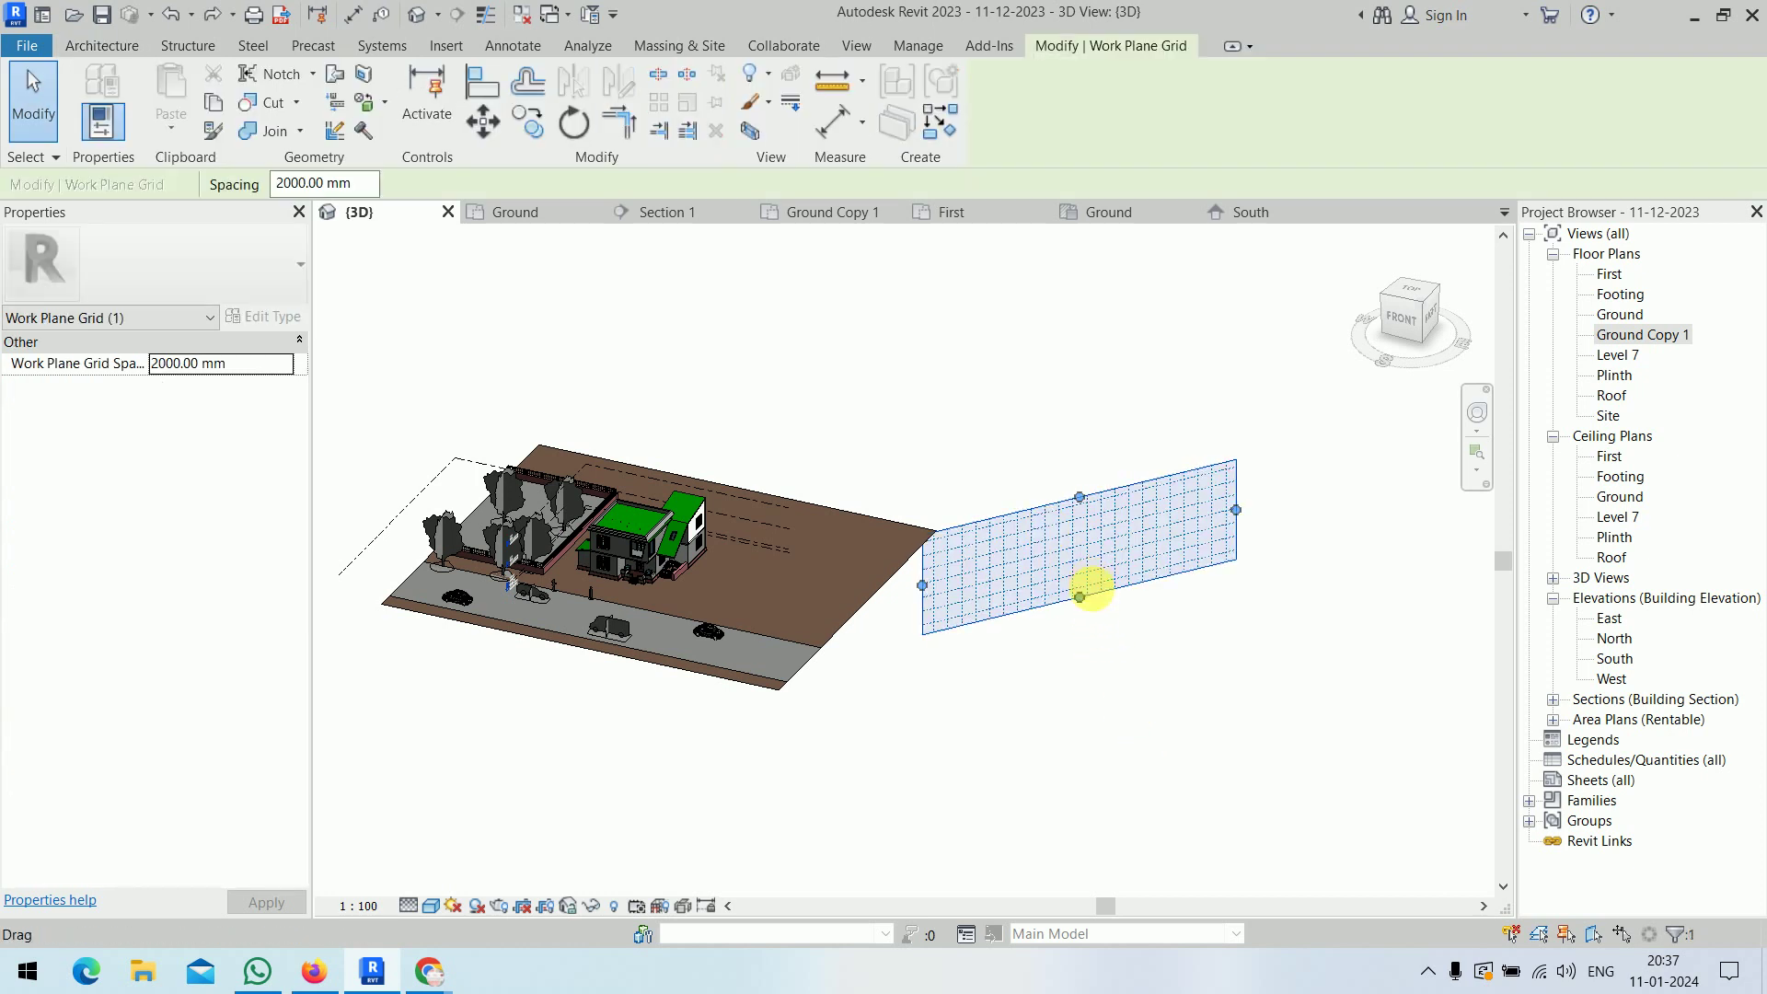
{"action": "scroll", "coordinate": [1085, 581], "scroll_direction": "up", "scroll_amount": 2}
{"action": "scroll", "coordinate": [1087, 580], "scroll_direction": "up", "scroll_amount": 3}
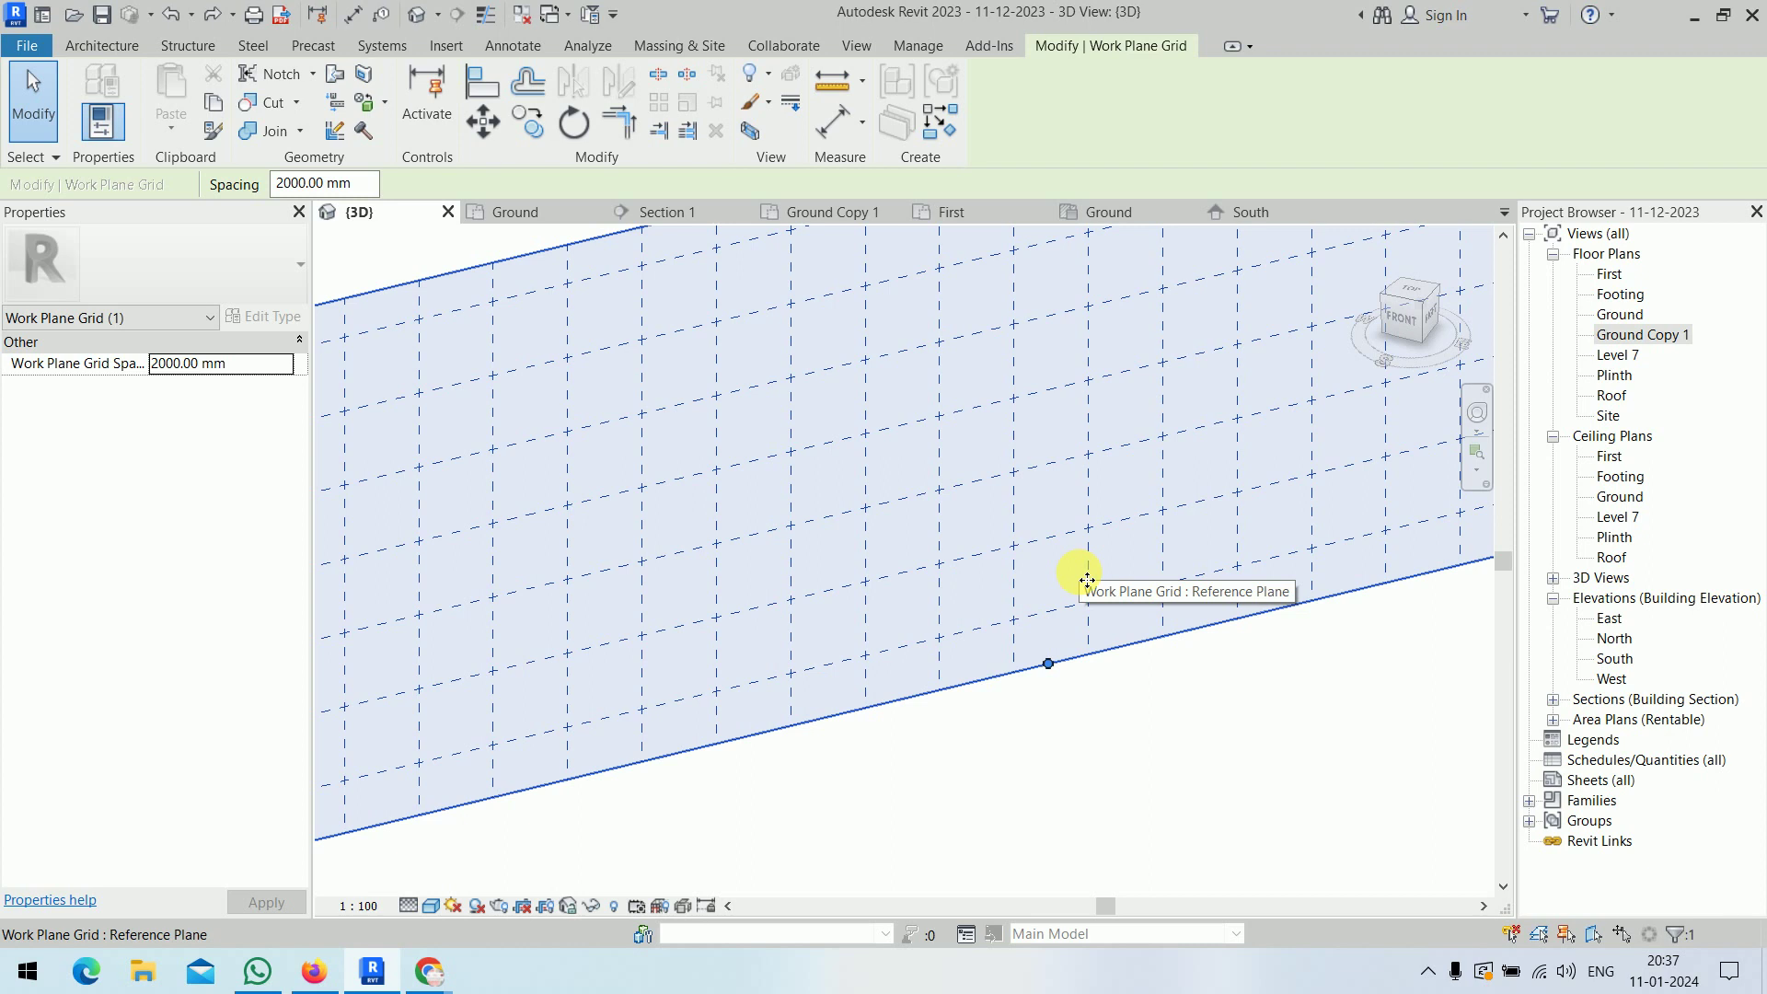
{"action": "double_click", "coordinate": [296, 184]}
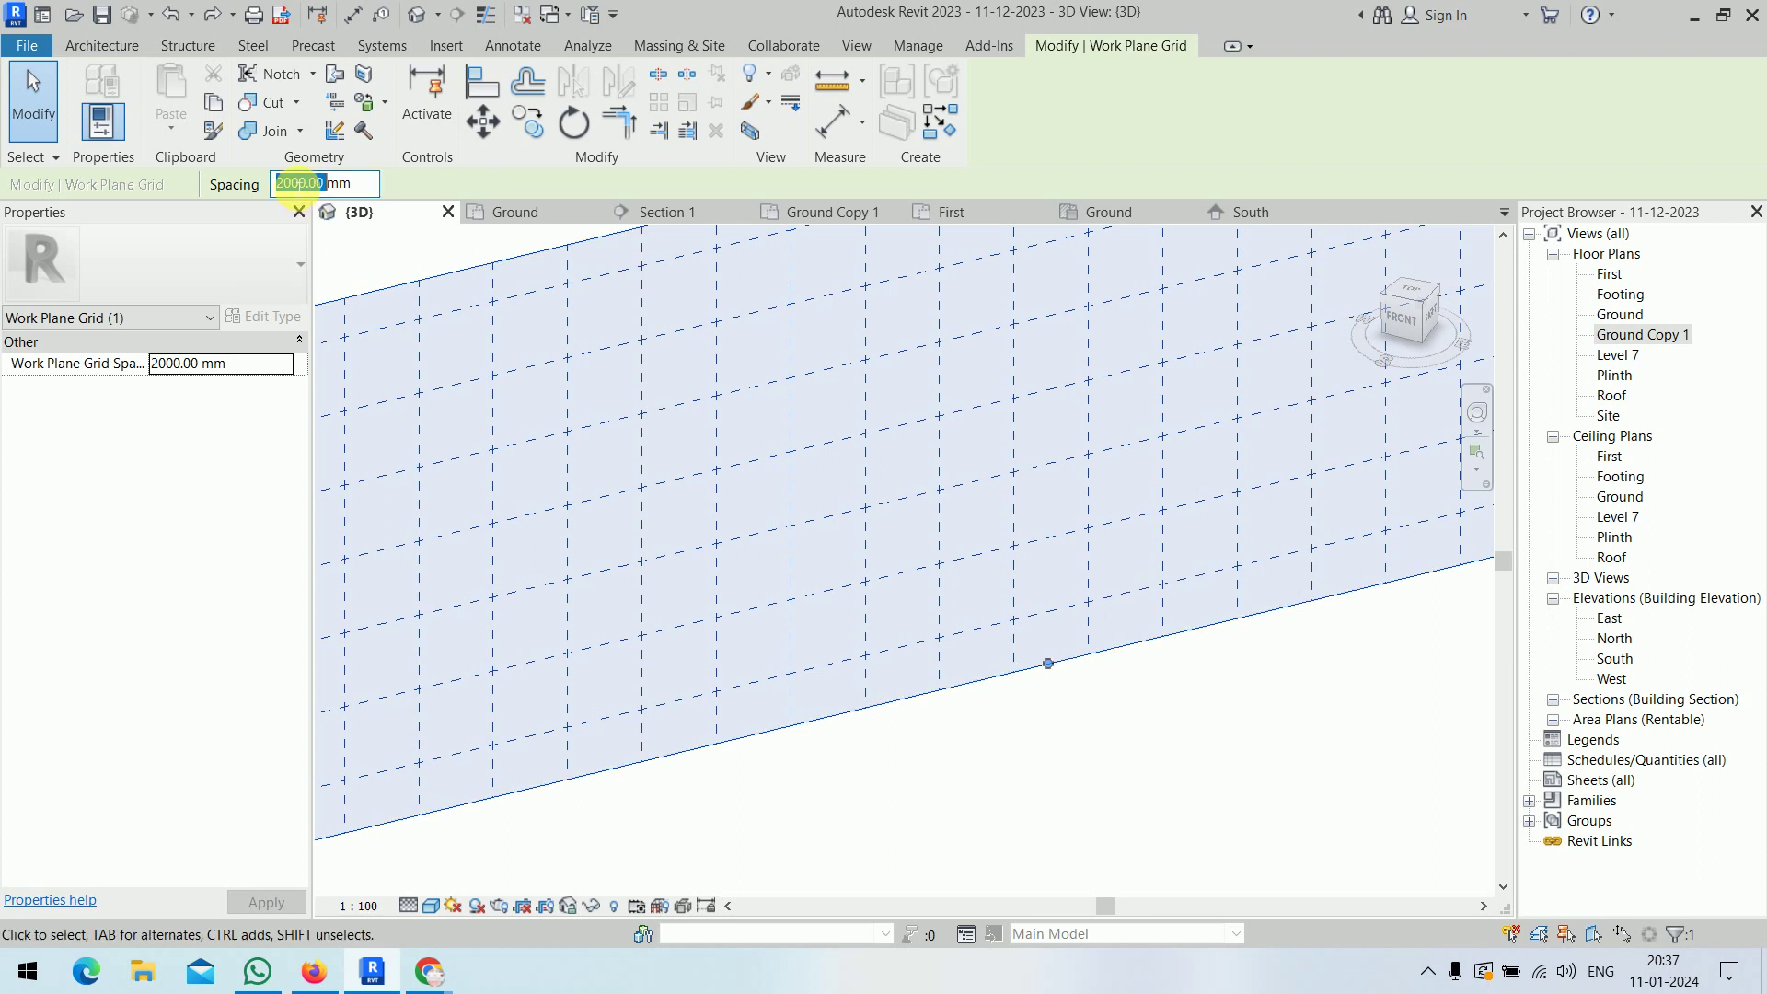
{"action": "type", "text": "1000"}
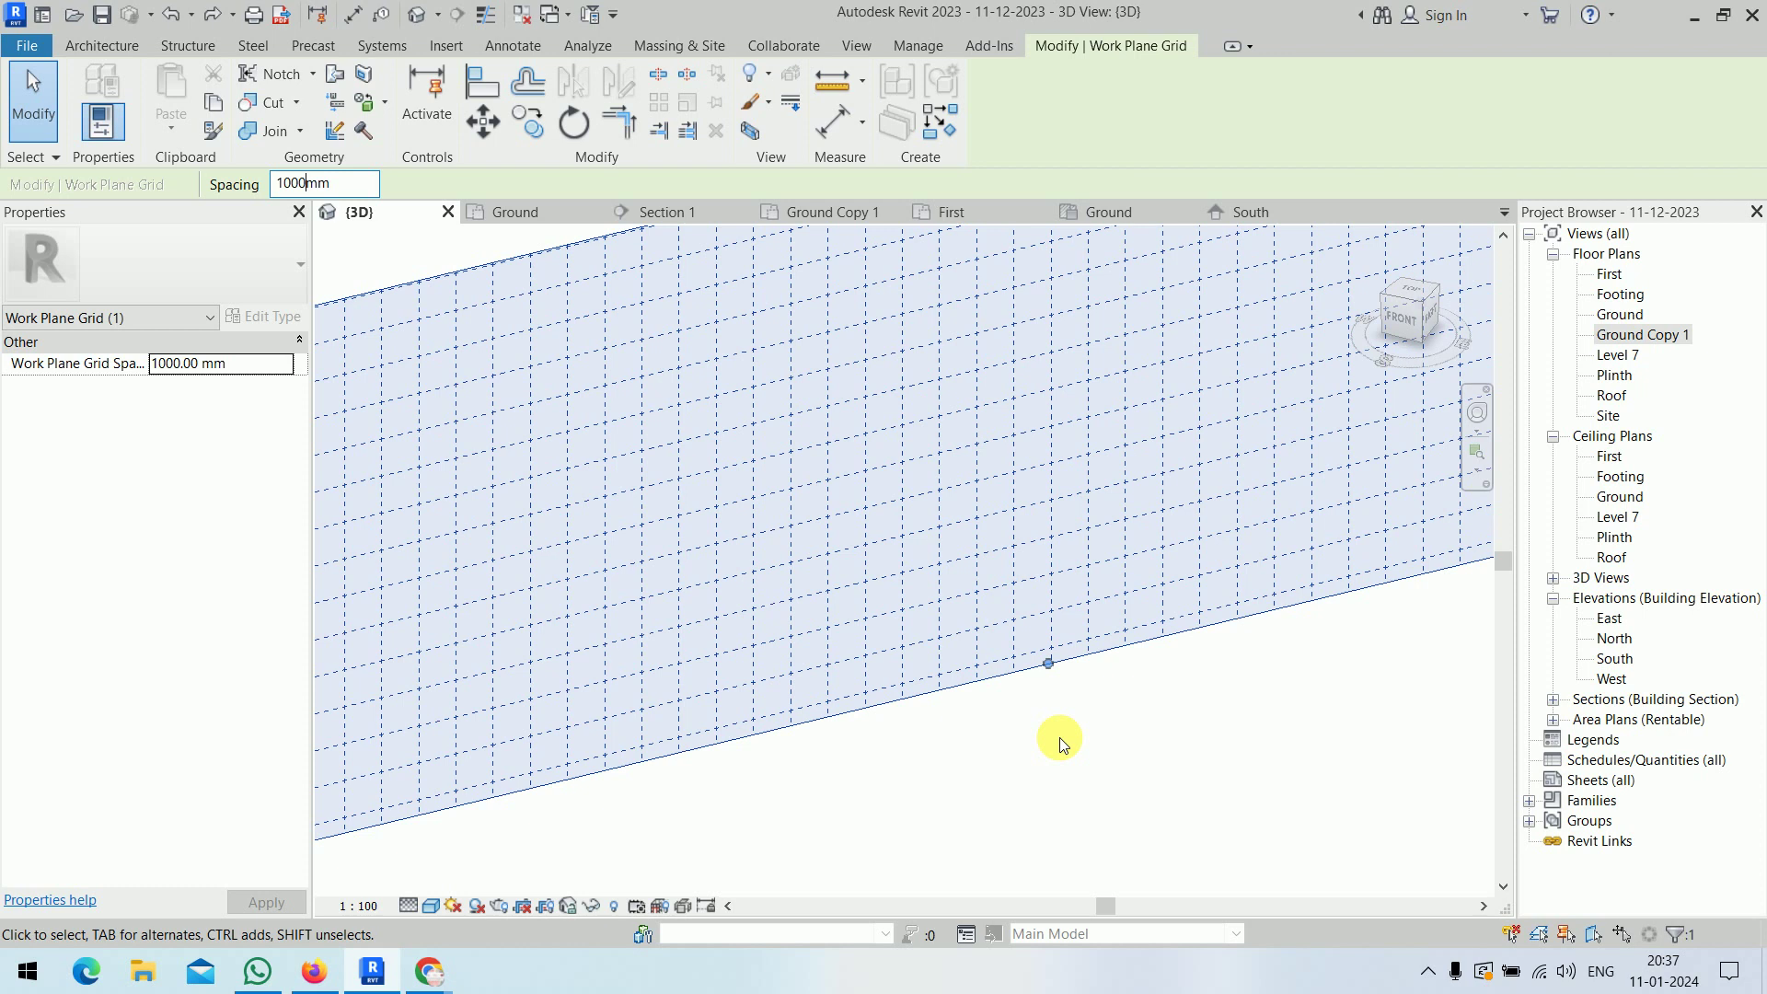
- Stretch the work plane grid's edges so it extends left, up and down across the site
{"action": "scroll", "coordinate": [1058, 737], "scroll_direction": "down", "scroll_amount": 4}
{"action": "scroll", "coordinate": [1064, 754], "scroll_direction": "down", "scroll_amount": 3}
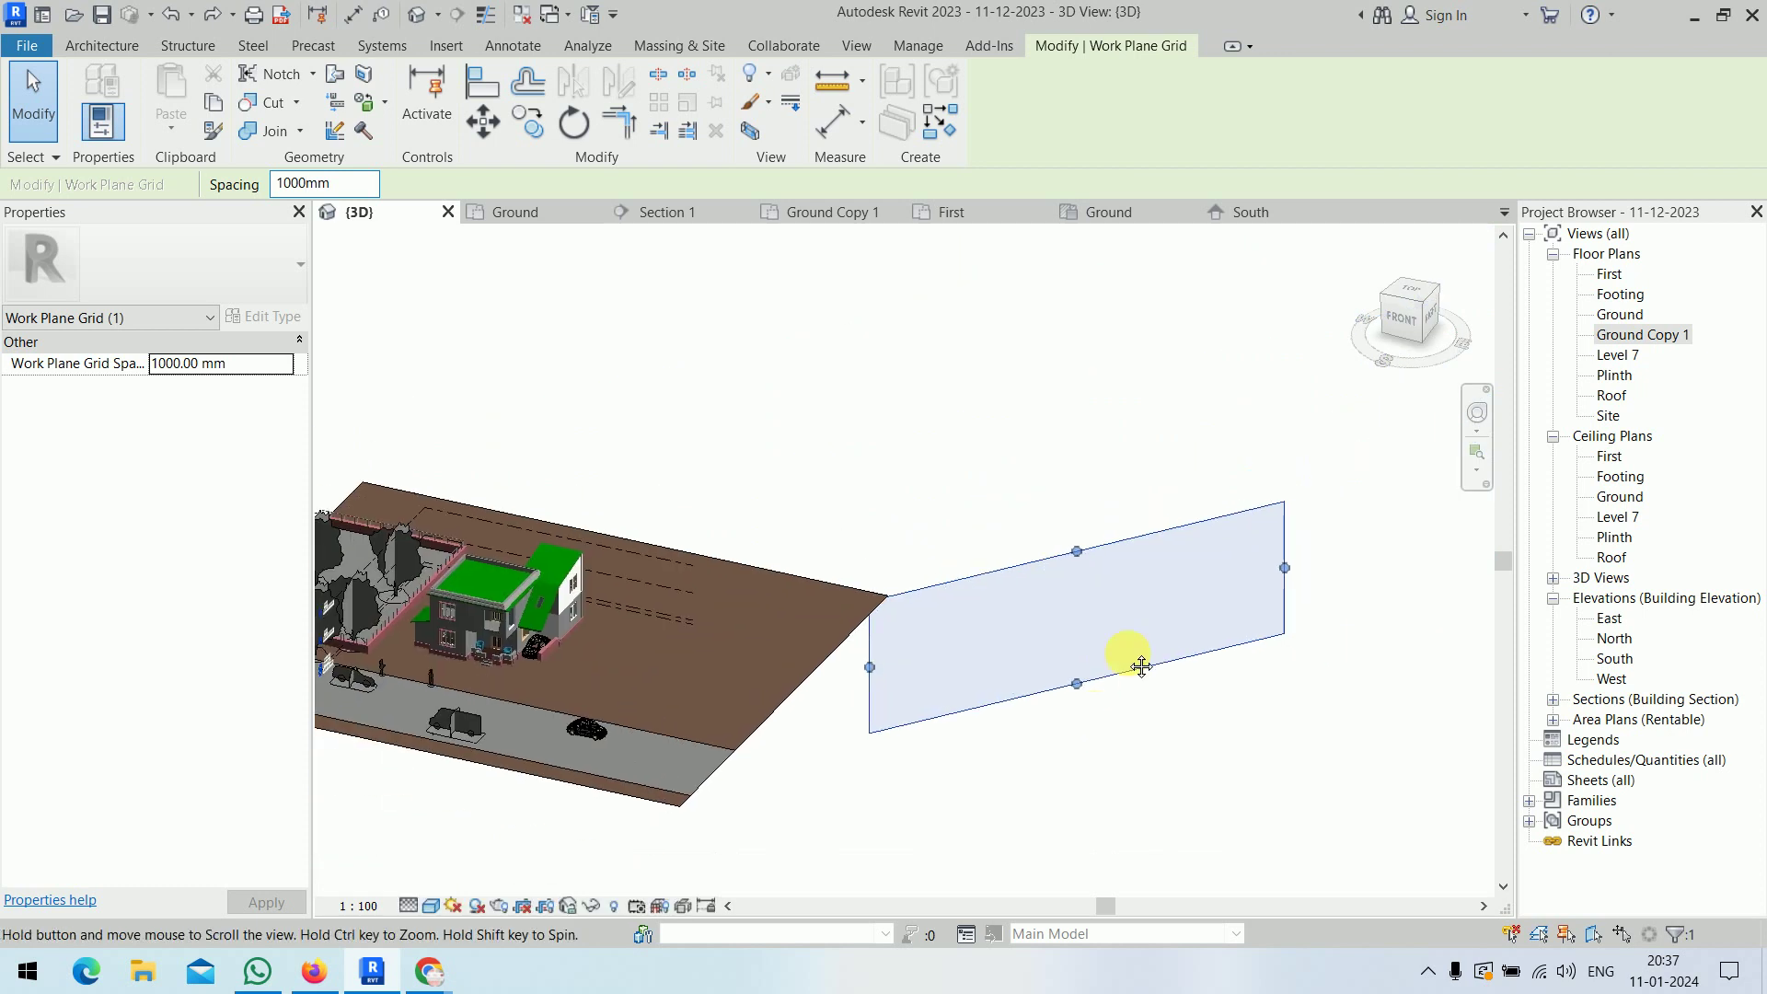
{"action": "scroll", "coordinate": [1132, 681], "scroll_direction": "down", "scroll_amount": 2}
{"action": "scroll", "coordinate": [1164, 676], "scroll_direction": "down", "scroll_amount": 2}
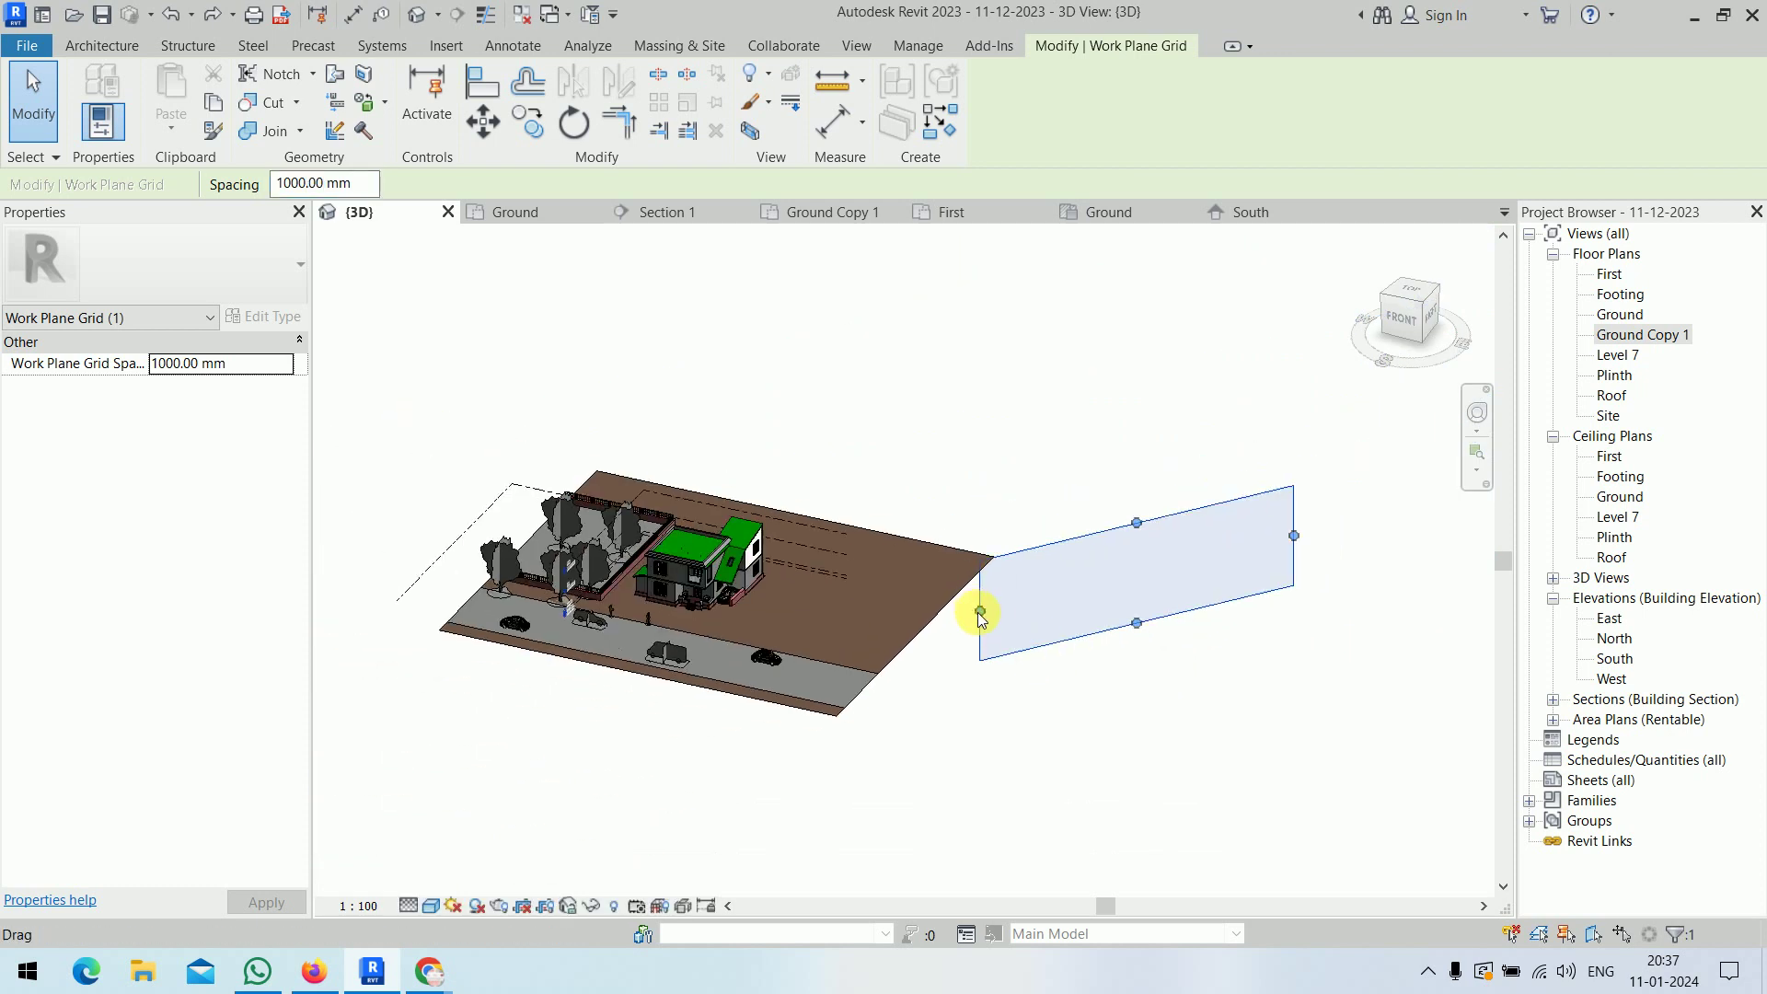
{"action": "left_click_drag", "start_coordinate": [928, 627], "coordinate": [488, 672]}
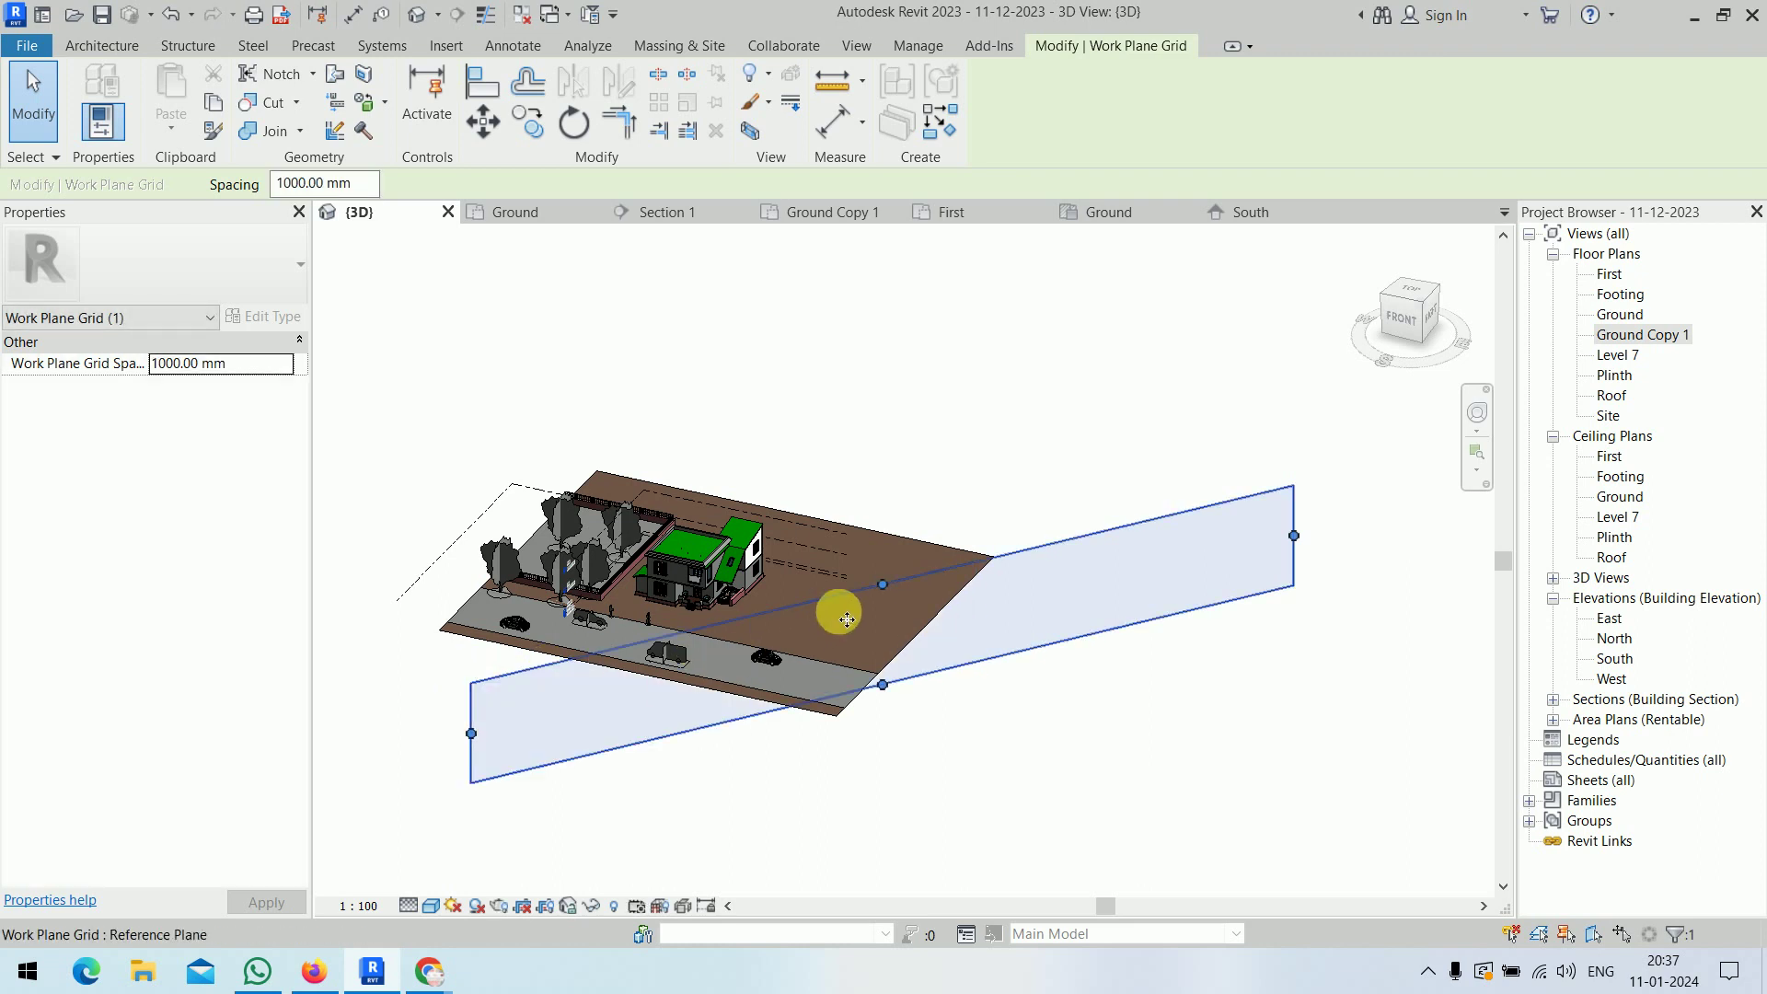
{"action": "left_click_drag", "start_coordinate": [881, 593], "coordinate": [879, 410]}
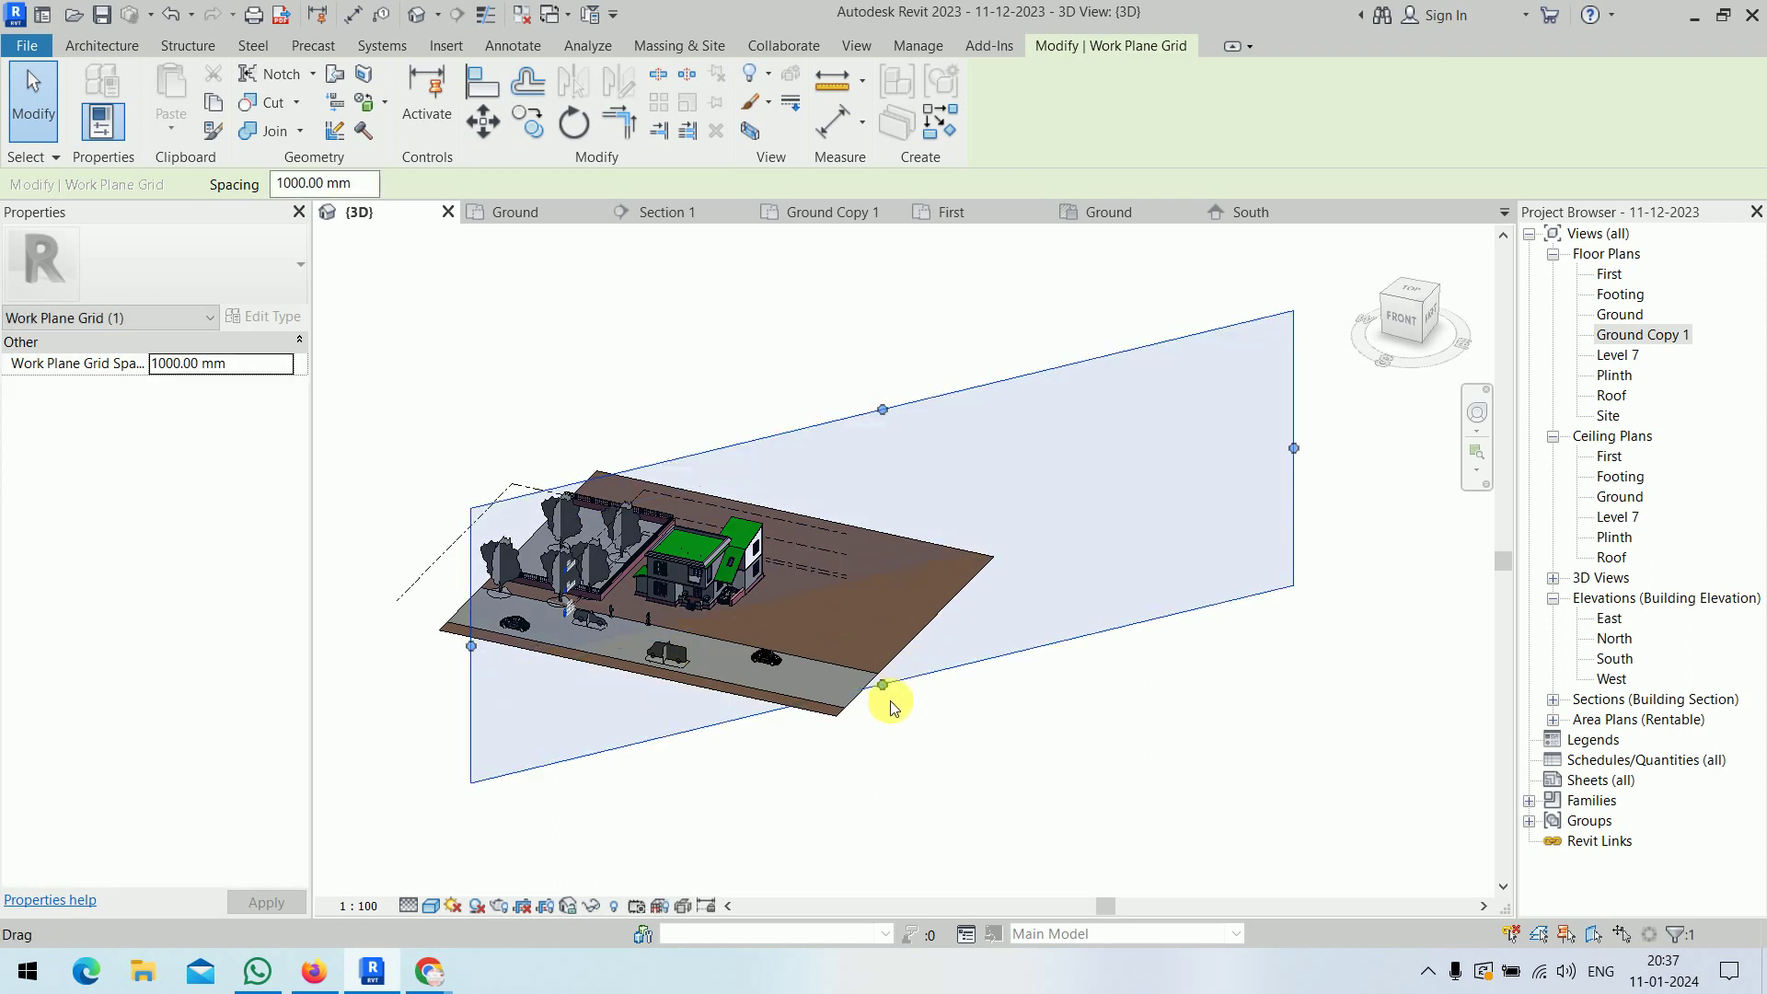
{"action": "left_click_drag", "start_coordinate": [881, 686], "coordinate": [884, 756]}
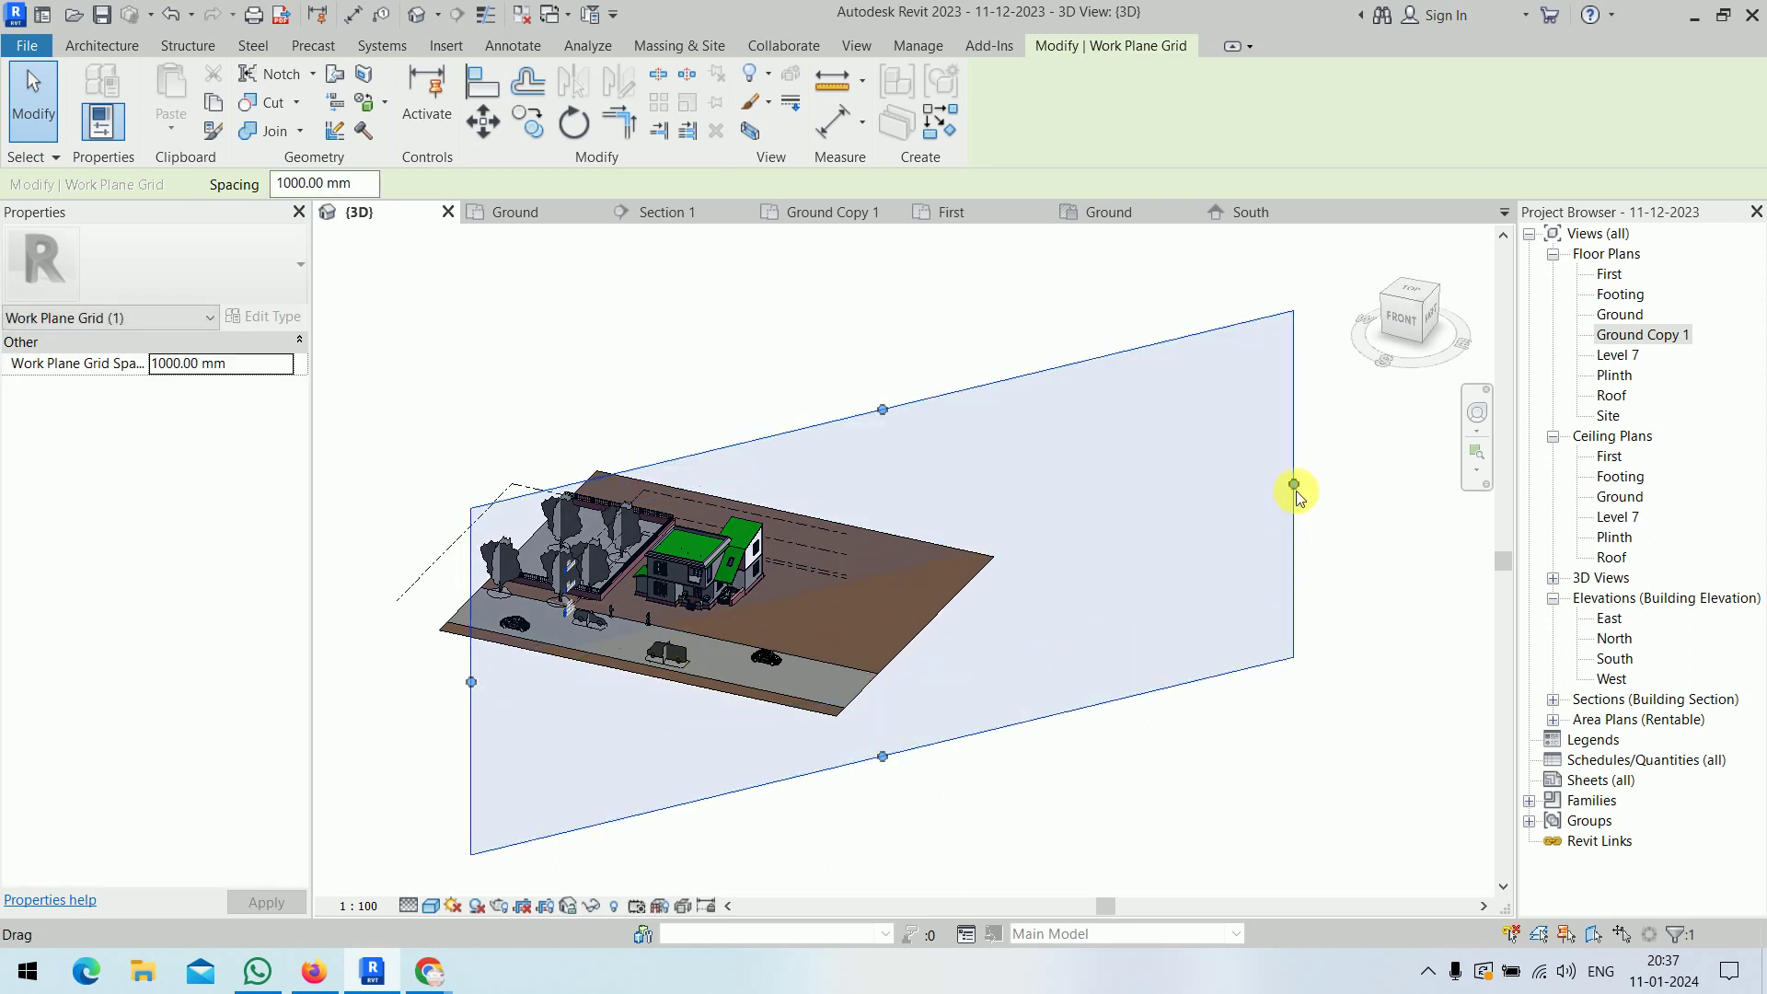
{"action": "left_click_drag", "start_coordinate": [1285, 498], "coordinate": [1052, 532]}
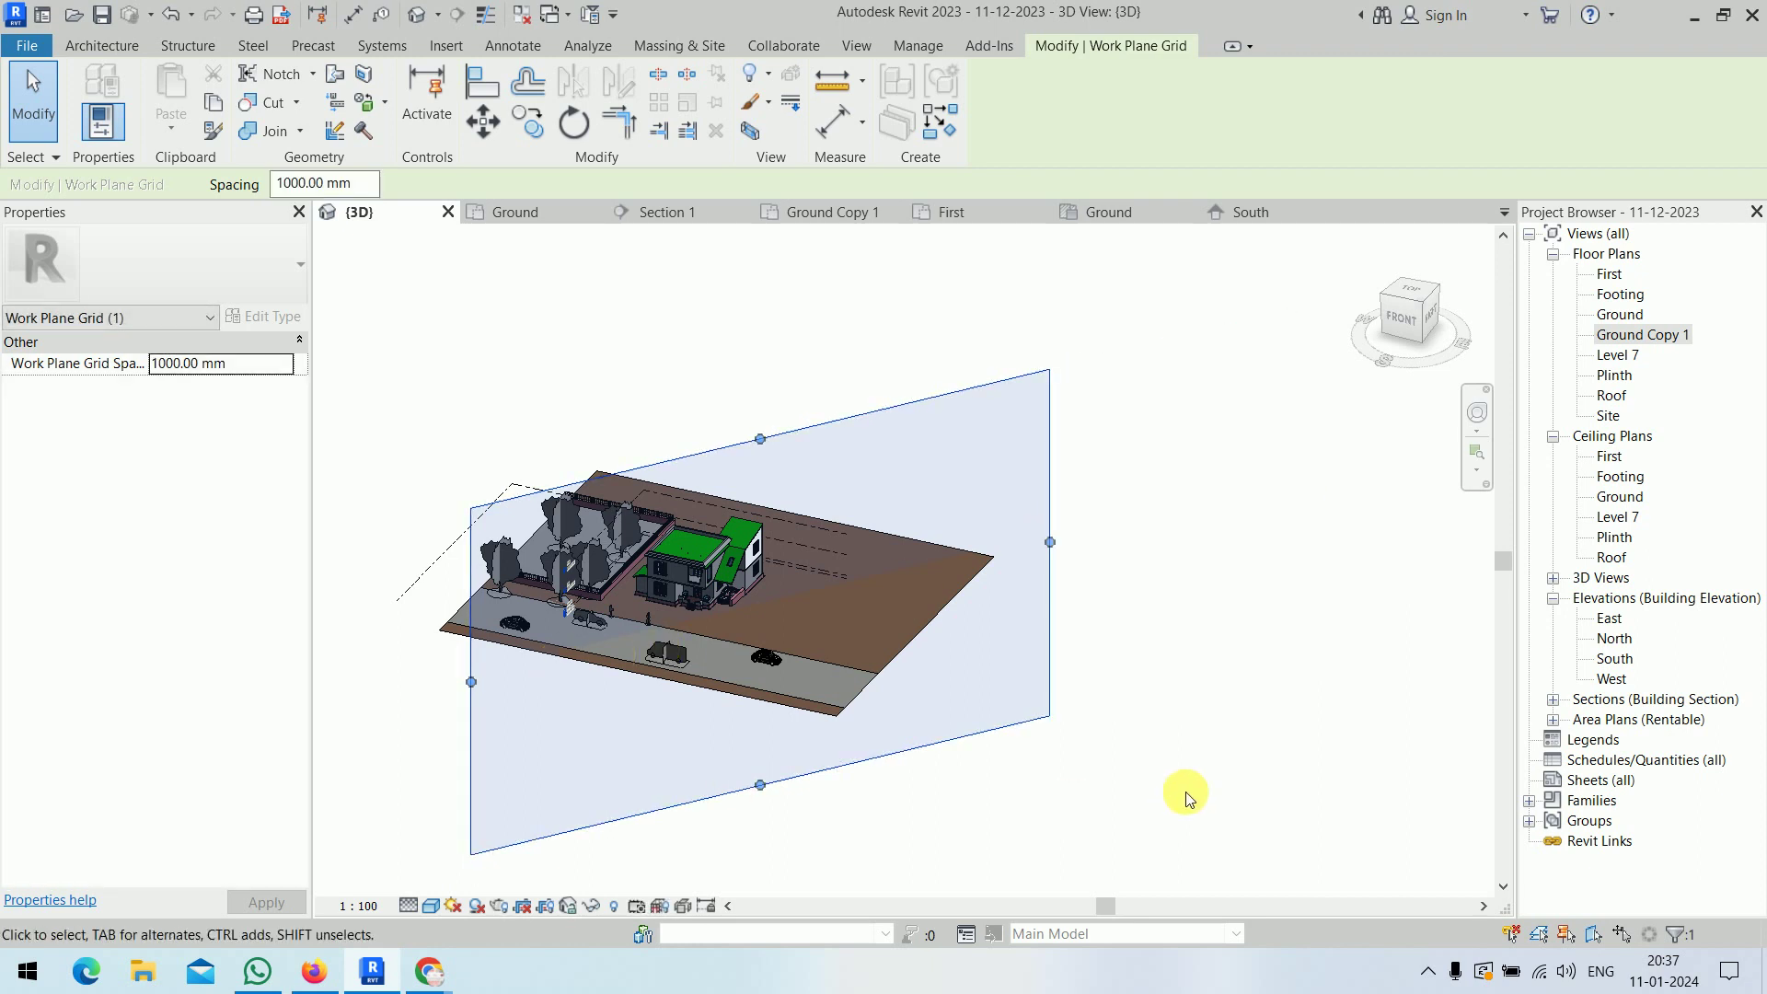
{"action": "left_click", "coordinate": [1191, 793]}
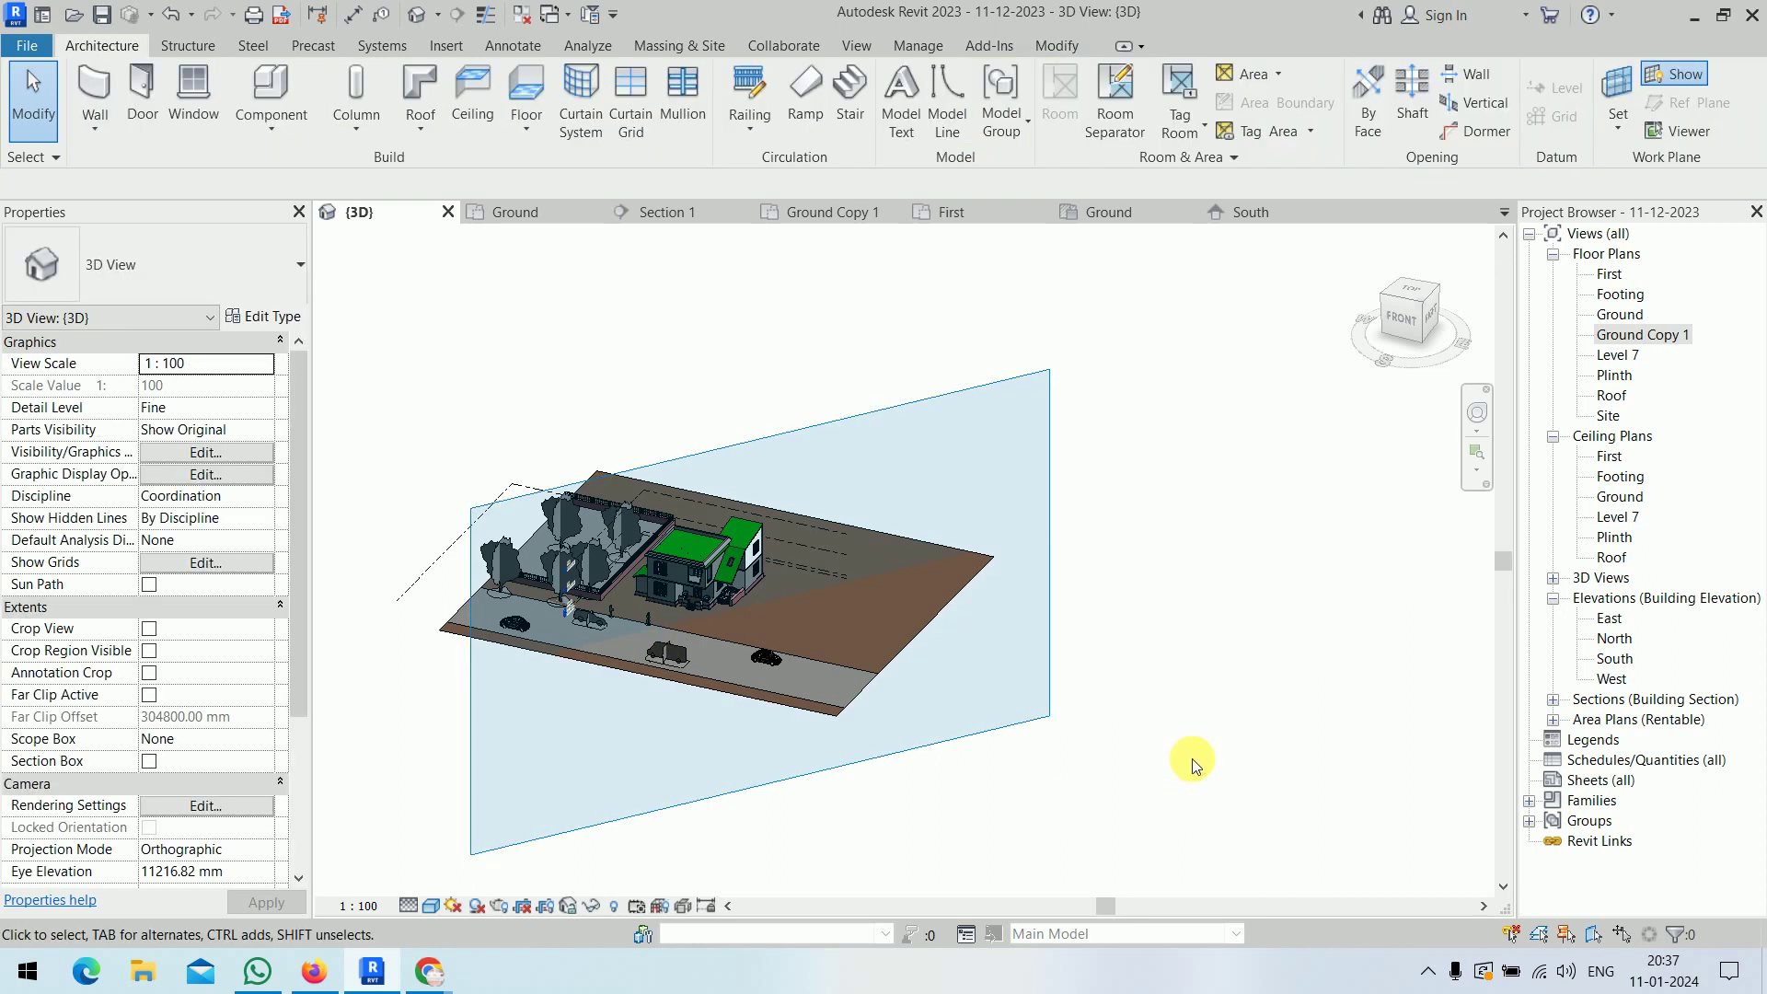
- Change the work plane grid spacing to 500 mm
{"action": "mouse_move", "coordinate": [1157, 758]}
{"action": "middle_mouse_down", "text": "shift"}
{"action": "mouse_move", "coordinate": [1035, 485]}
{"action": "mouse_move", "coordinate": [1102, 714]}
{"action": "middle_mouse_up", "text": "shift"}
{"action": "left_click", "coordinate": [1040, 671]}
{"action": "middle_click_drag", "start_coordinate": [1057, 777], "coordinate": [1130, 755]}
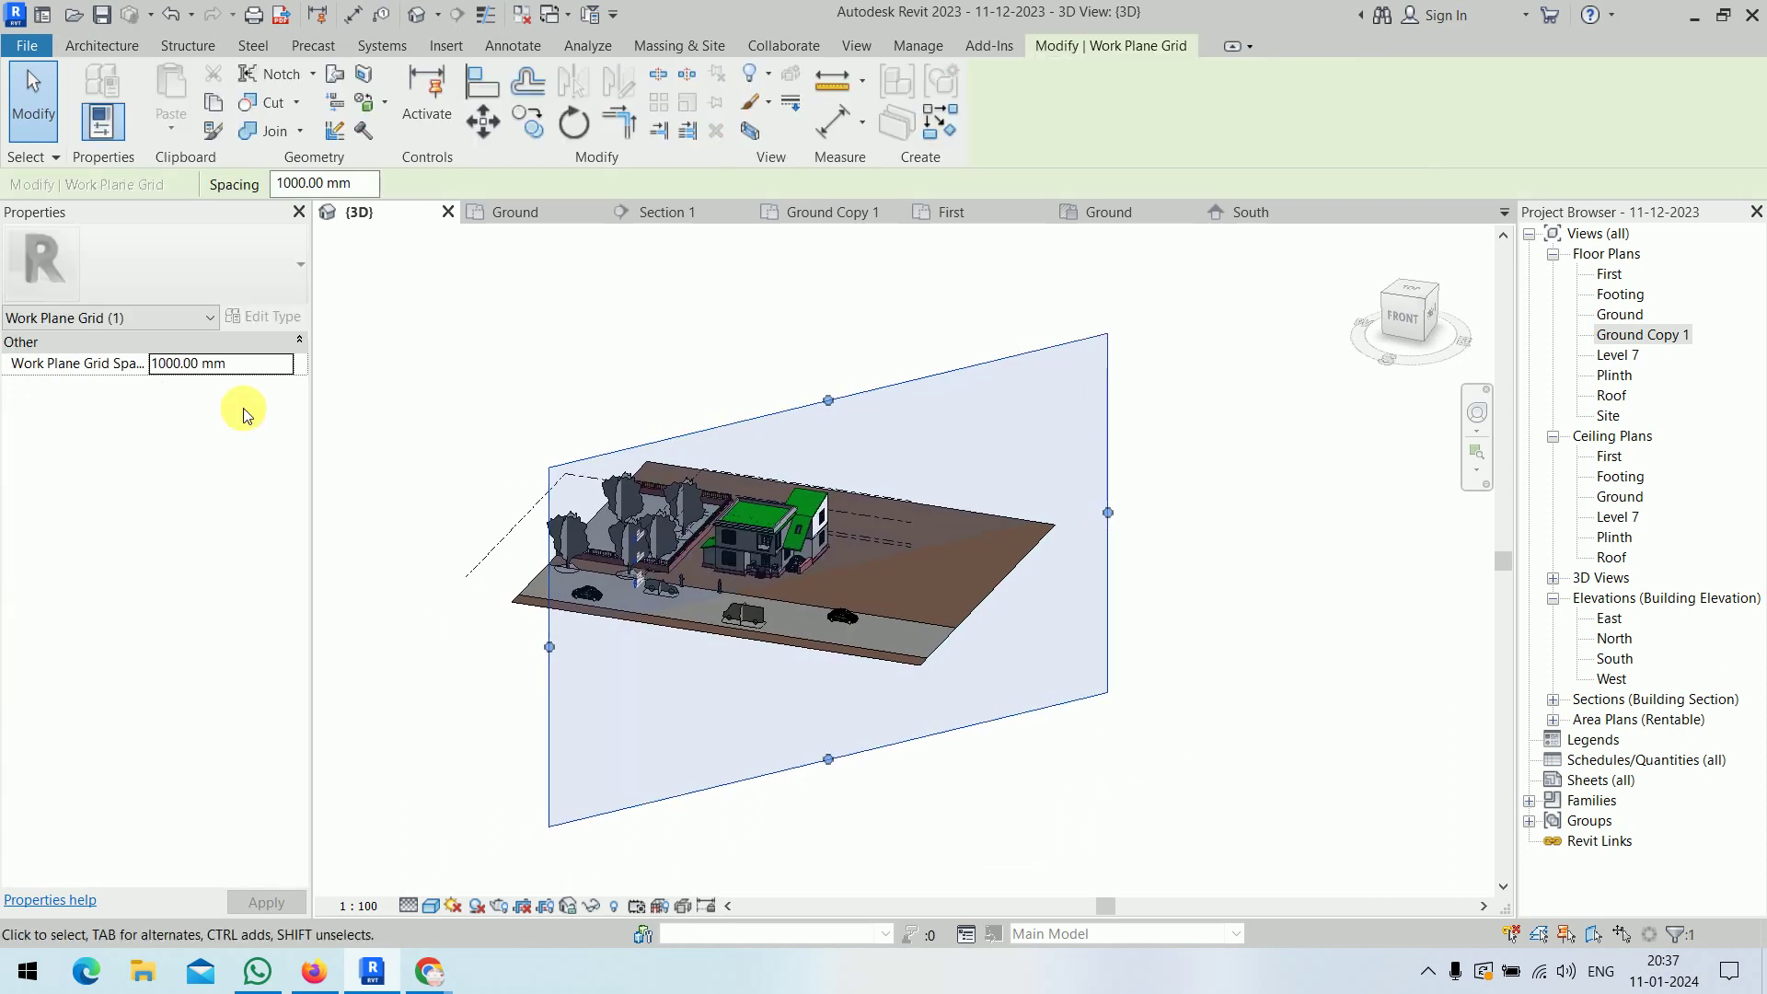
{"action": "double_click", "coordinate": [301, 182]}
{"action": "type", "text": "500mm"}
{"action": "key", "text": "Return"}
{"action": "left_click", "coordinate": [1091, 755]}
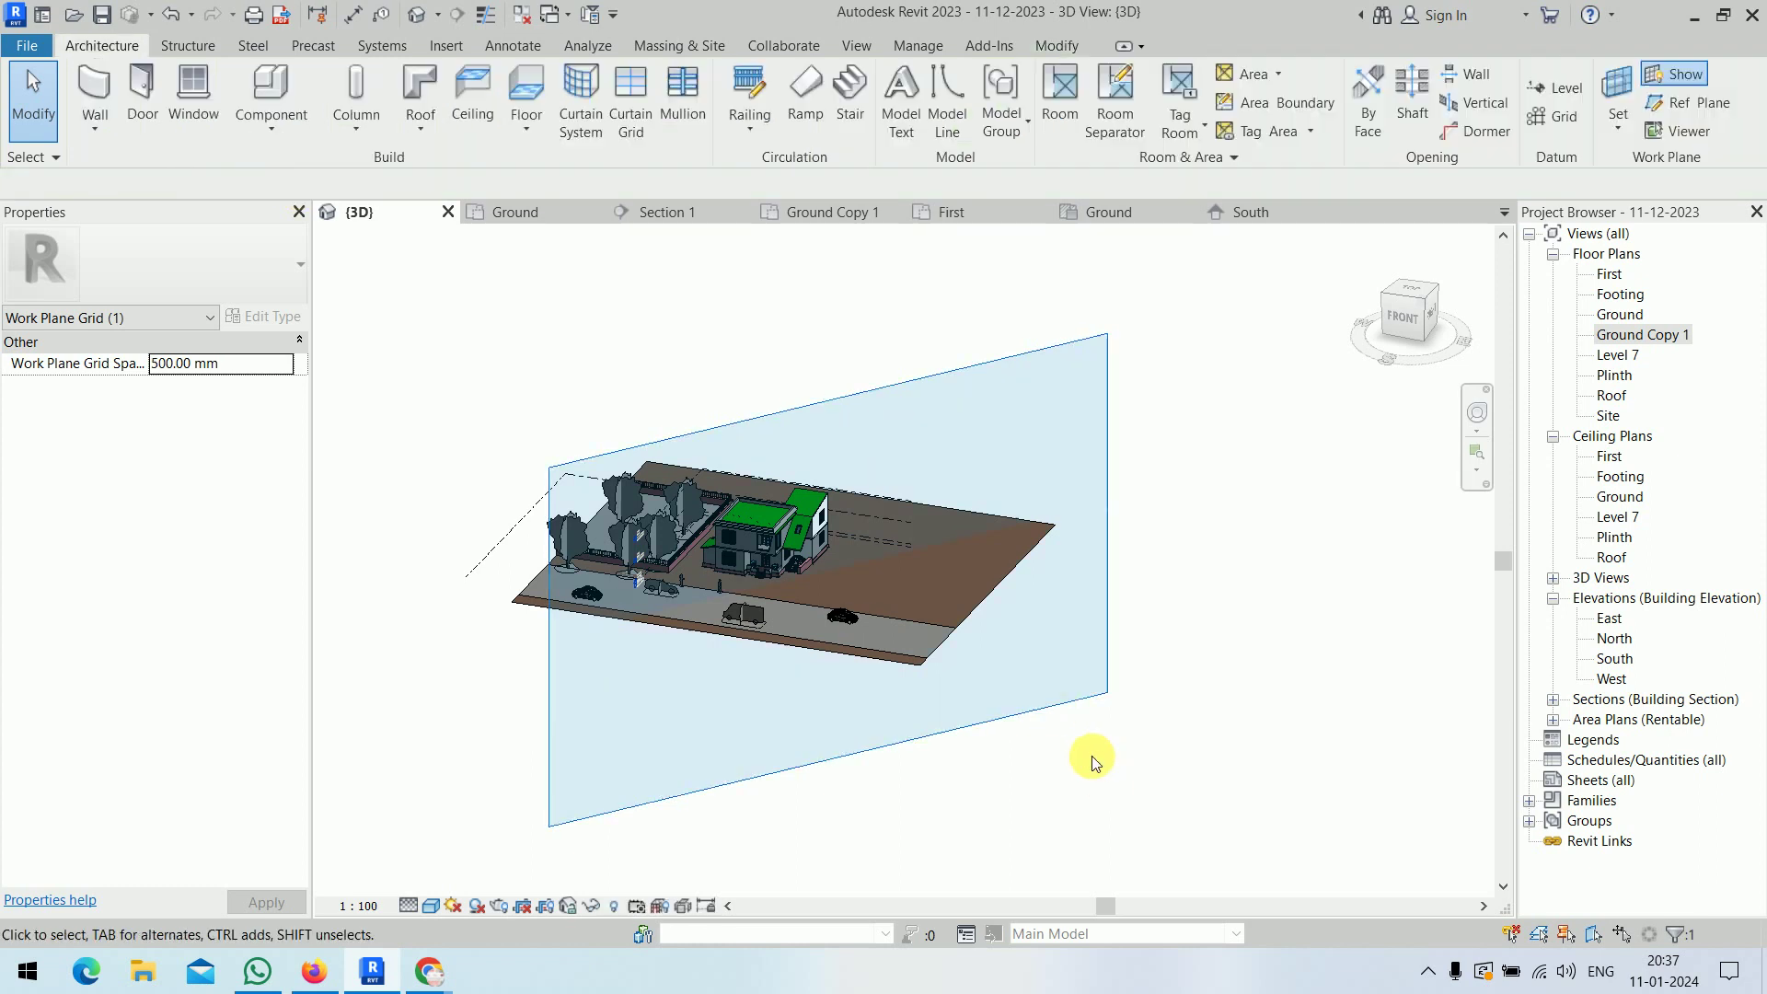
- Switch the 3D view's visual style to Wireframe and orbit to a new angle
{"action": "scroll", "coordinate": [1033, 676], "scroll_direction": "up", "scroll_amount": 3}
{"action": "scroll", "coordinate": [1032, 675], "scroll_direction": "up", "scroll_amount": 3}
{"action": "scroll", "coordinate": [1033, 675], "scroll_direction": "up", "scroll_amount": 2}
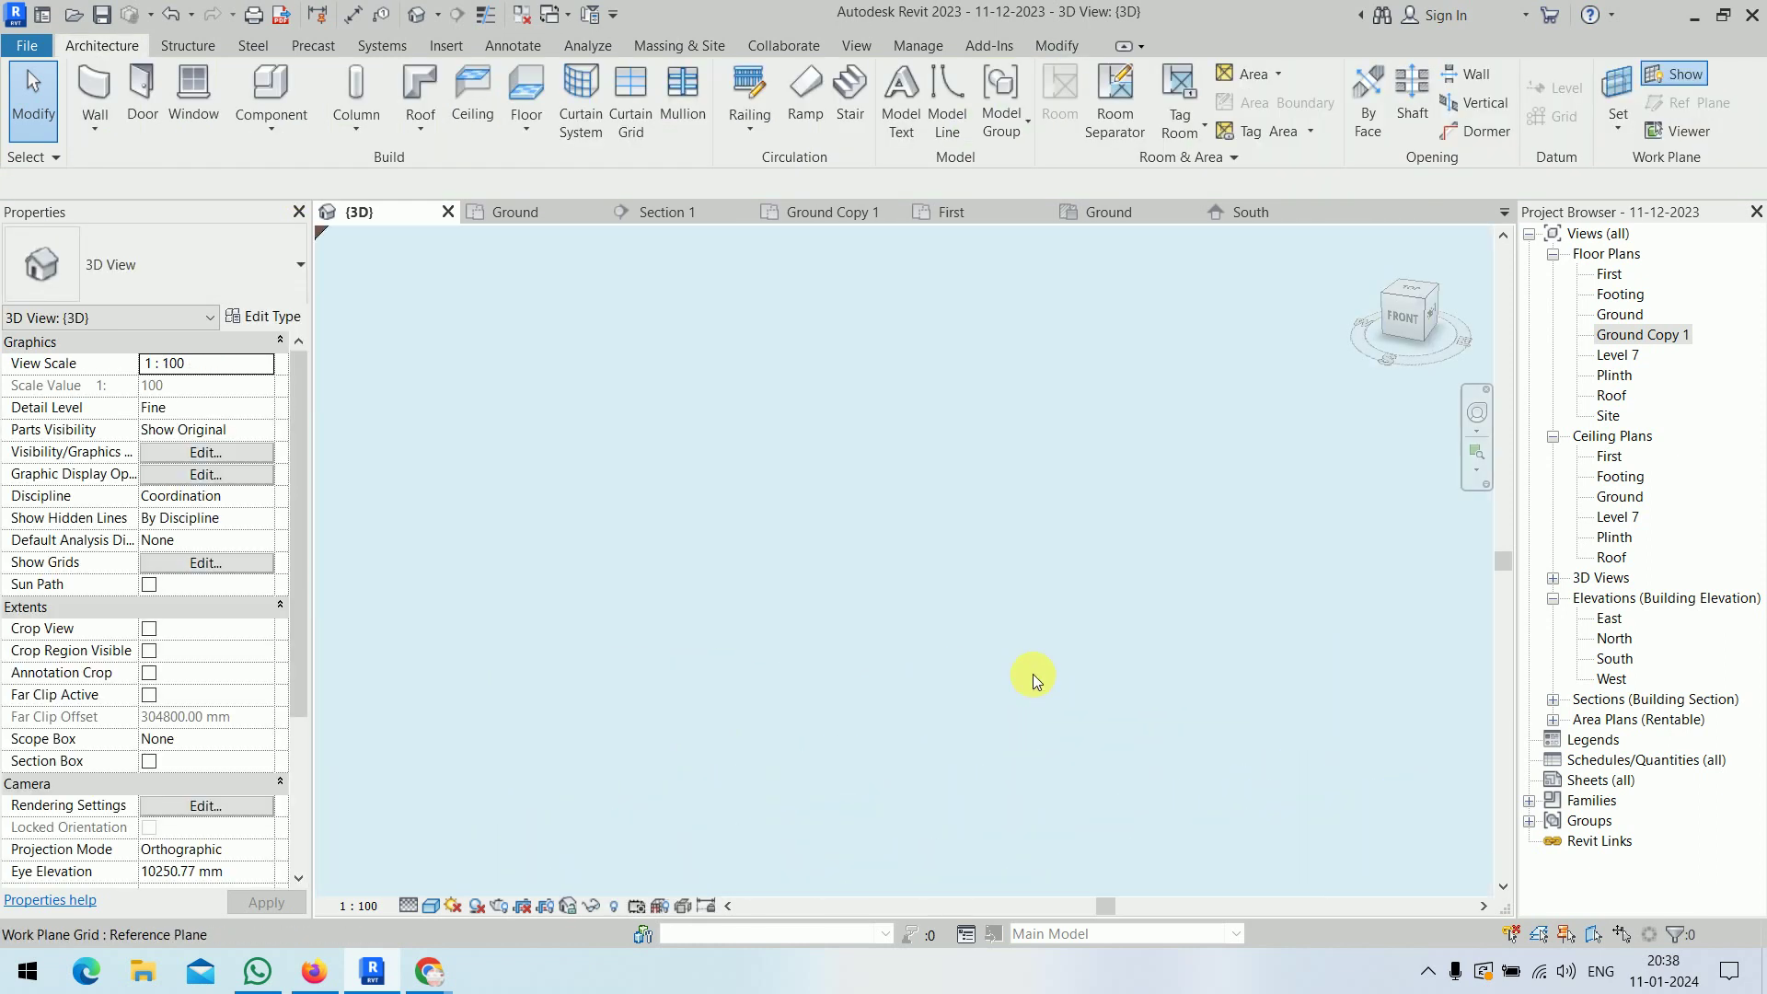
{"action": "scroll", "coordinate": [1033, 673], "scroll_direction": "down", "scroll_amount": 5}
{"action": "left_click", "coordinate": [408, 909]}
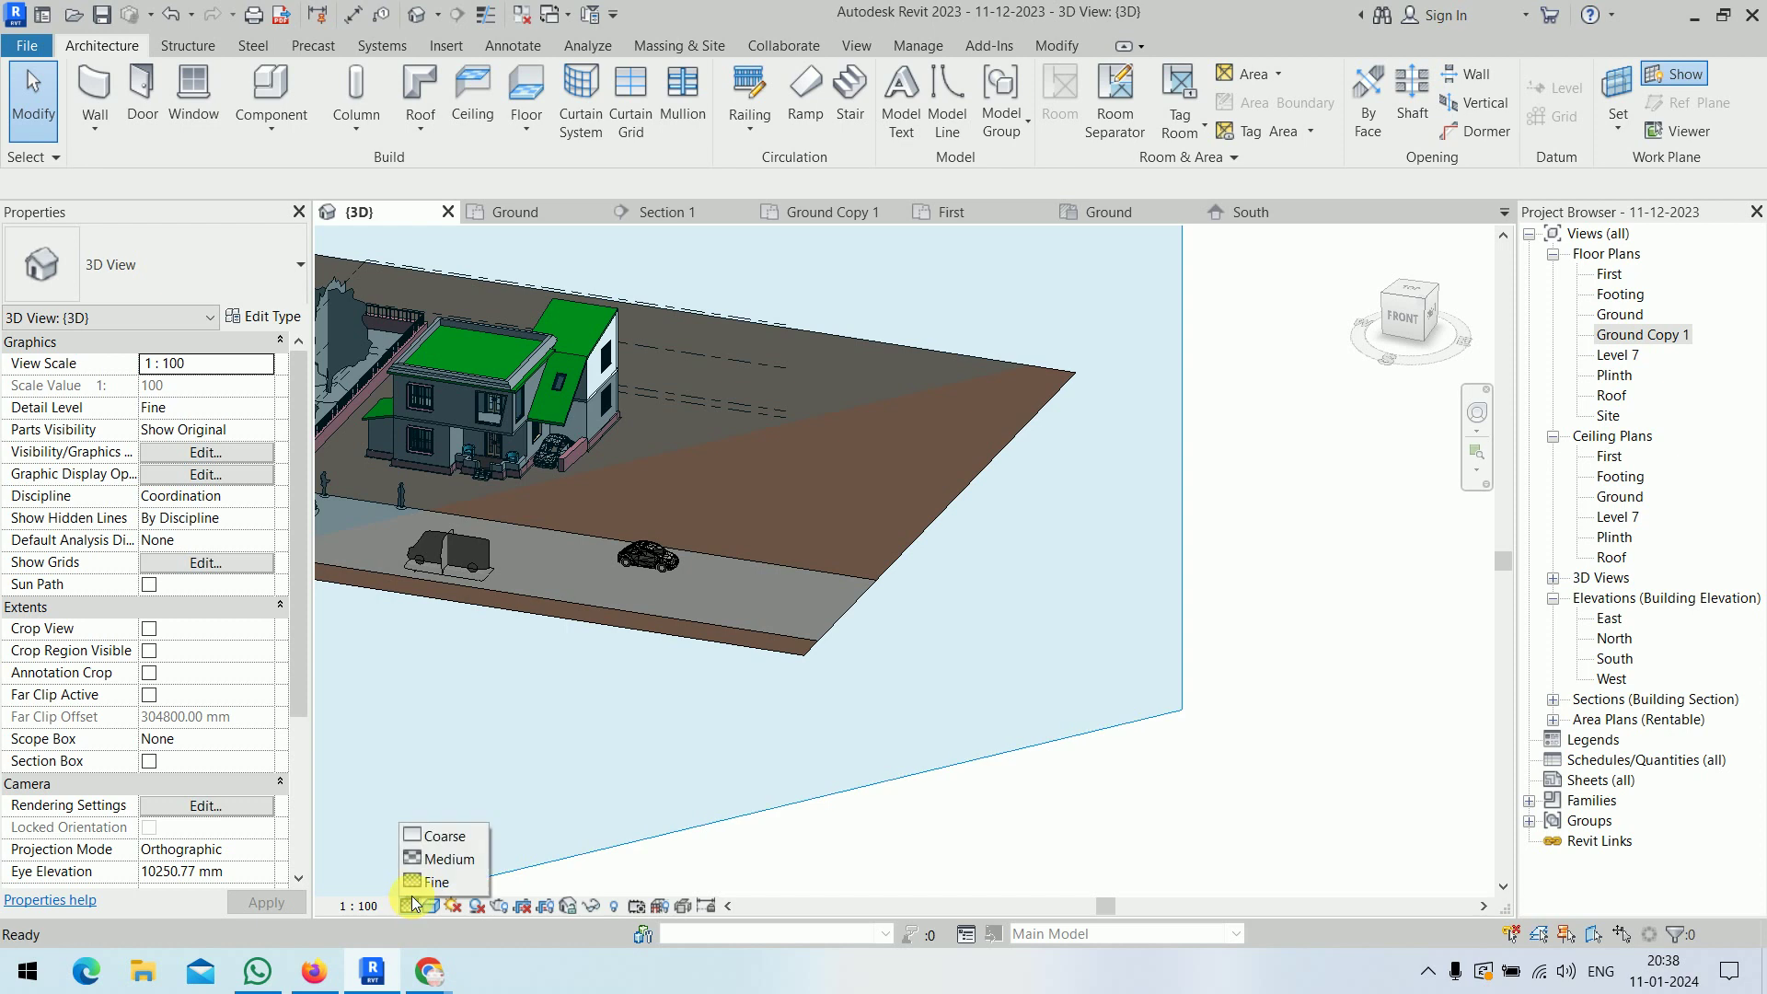
{"action": "left_click", "coordinate": [431, 906]}
{"action": "left_click", "coordinate": [468, 805]}
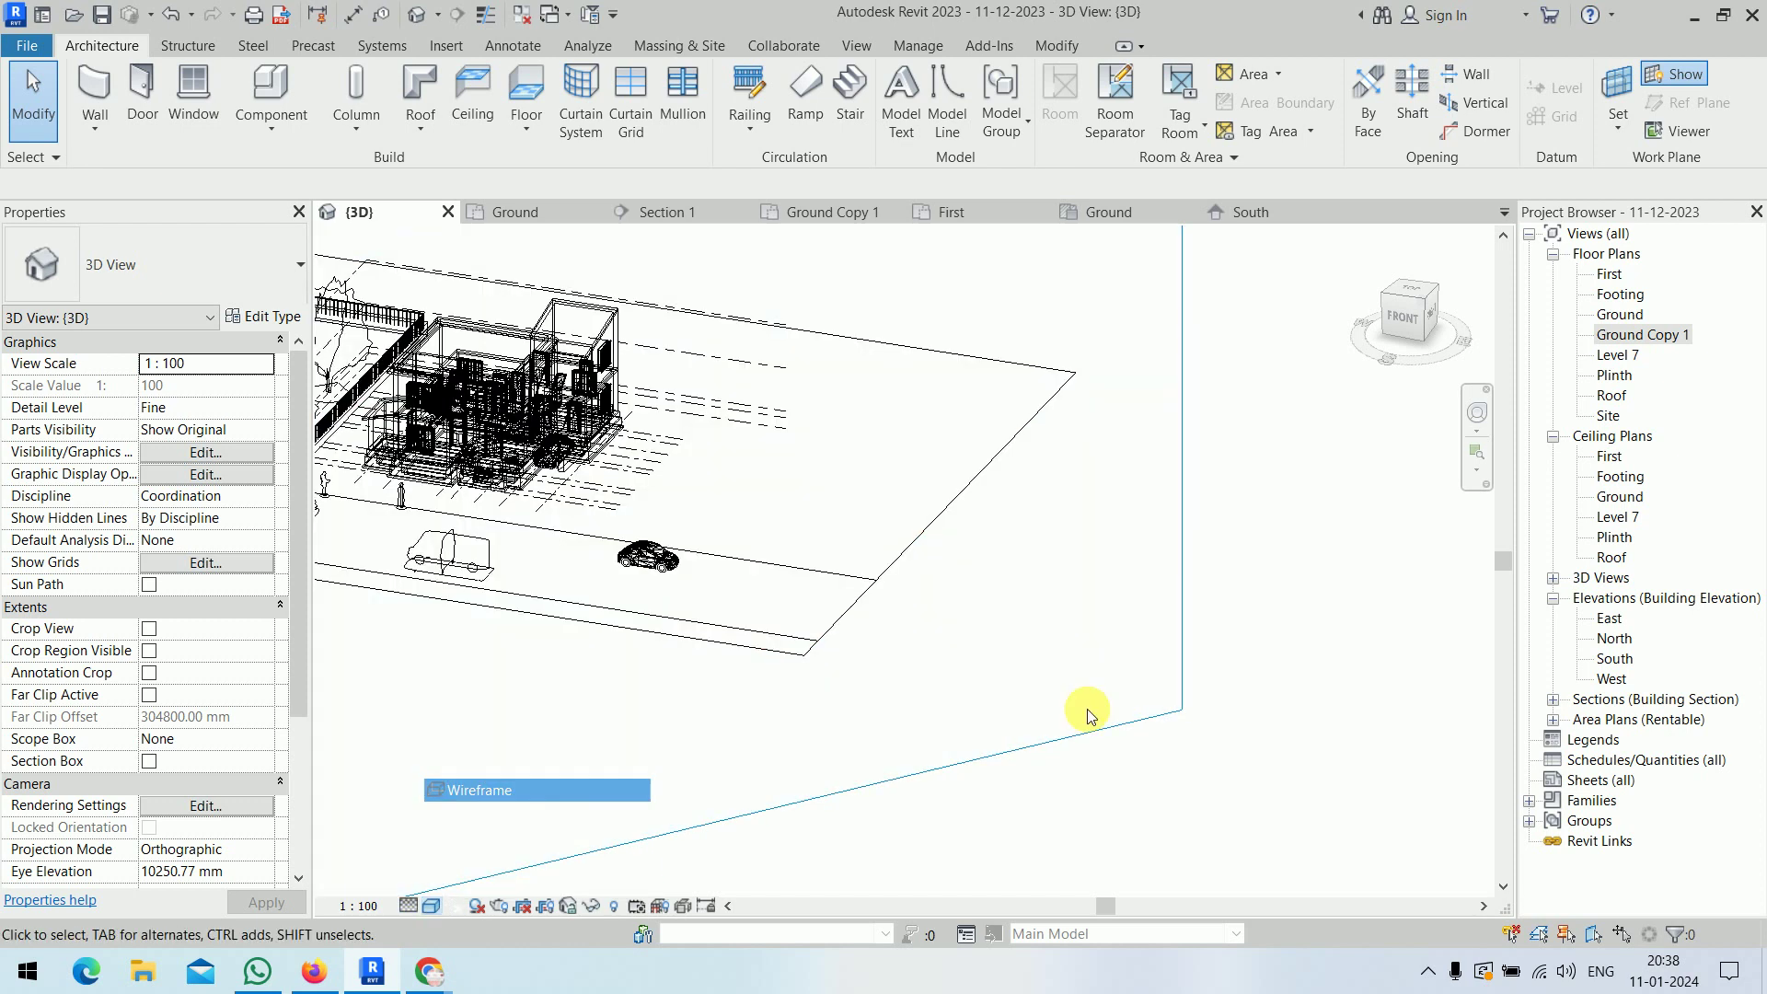
{"action": "scroll", "coordinate": [1300, 618], "scroll_direction": "down", "scroll_amount": 2}
{"action": "scroll", "coordinate": [1207, 638], "scroll_direction": "down", "scroll_amount": 2}
{"action": "mouse_move", "coordinate": [710, 552]}
{"action": "middle_mouse_down", "text": "shift"}
{"action": "mouse_move", "coordinate": [1065, 559]}
{"action": "mouse_move", "coordinate": [908, 571]}
{"action": "mouse_move", "coordinate": [838, 549]}
{"action": "middle_mouse_up", "text": "shift"}
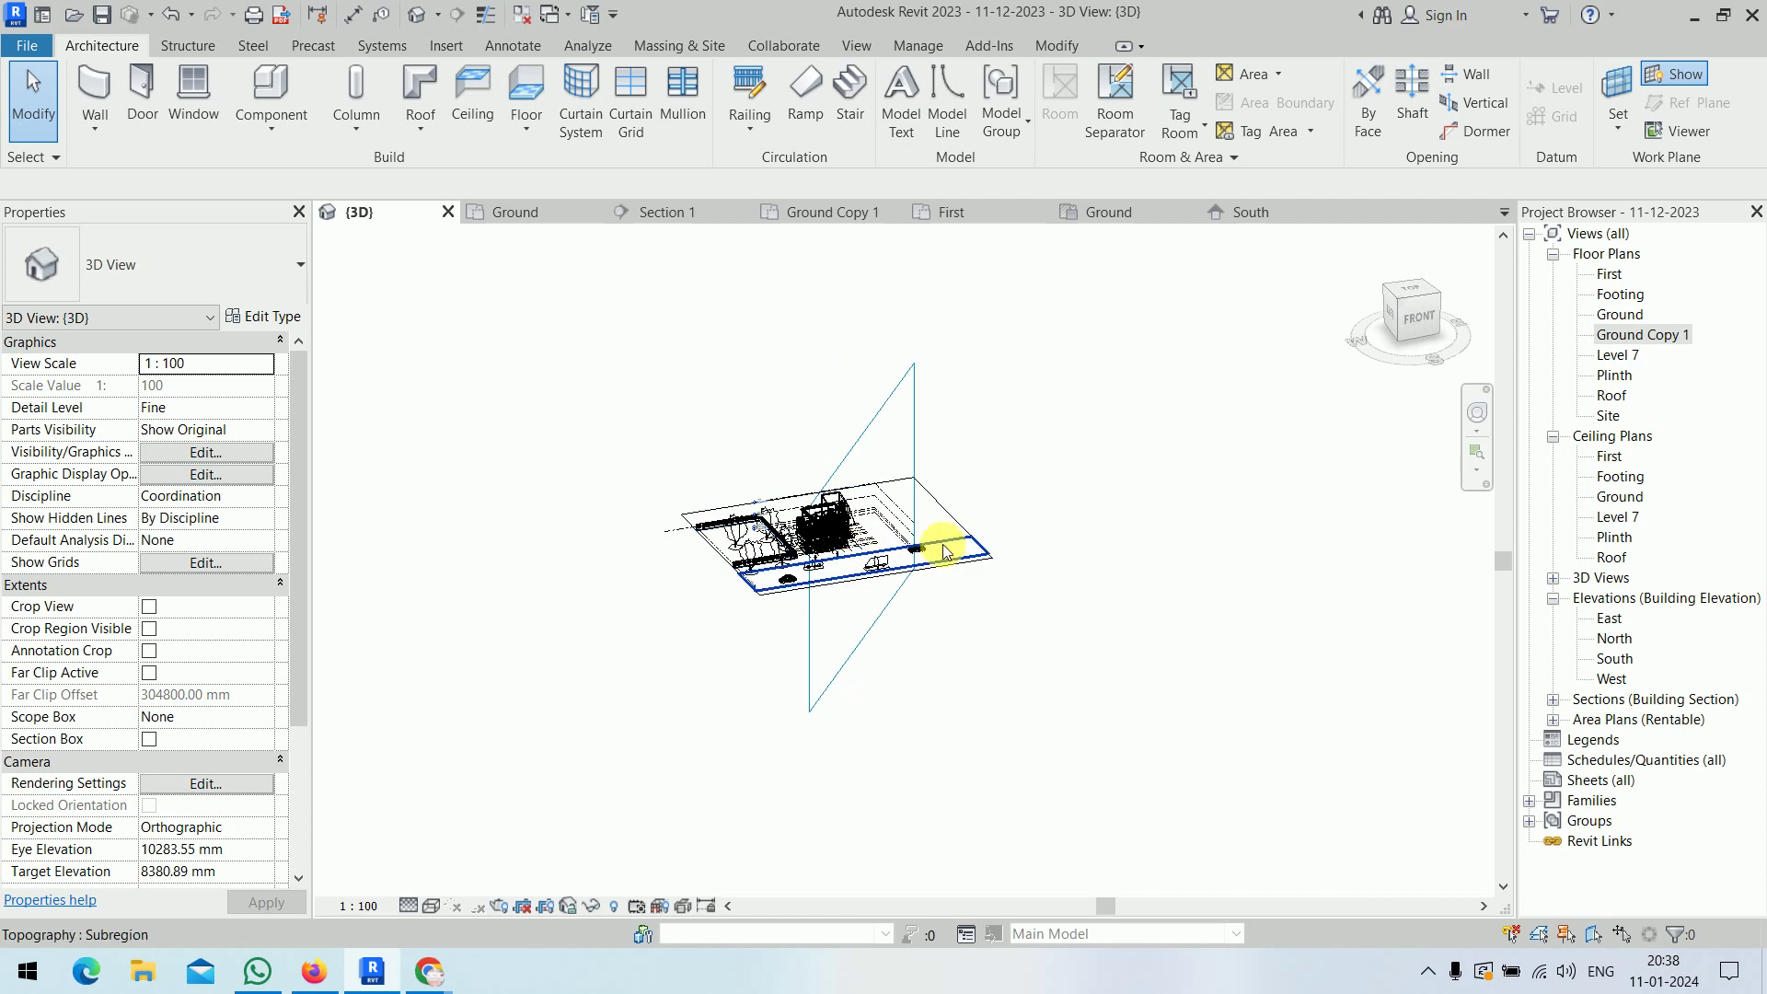